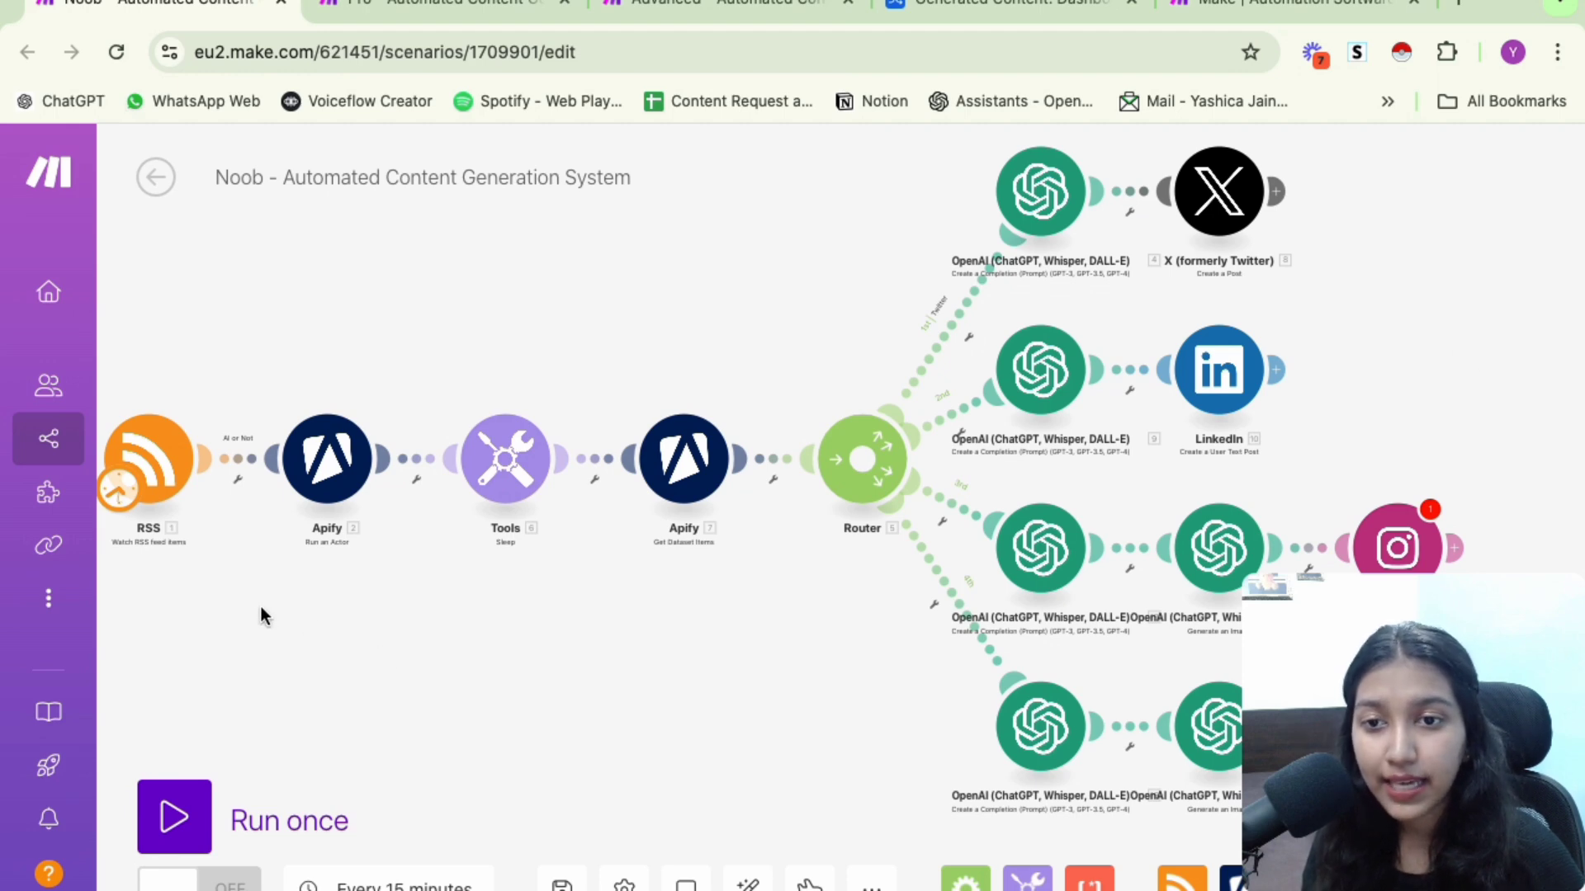
Examine the Noob scenario's main chain from the RSS trigger through the Apify and Tools modules to the router
{"action": "left_click_drag", "start_coordinate": [261, 606], "coordinate": [432, 605]}
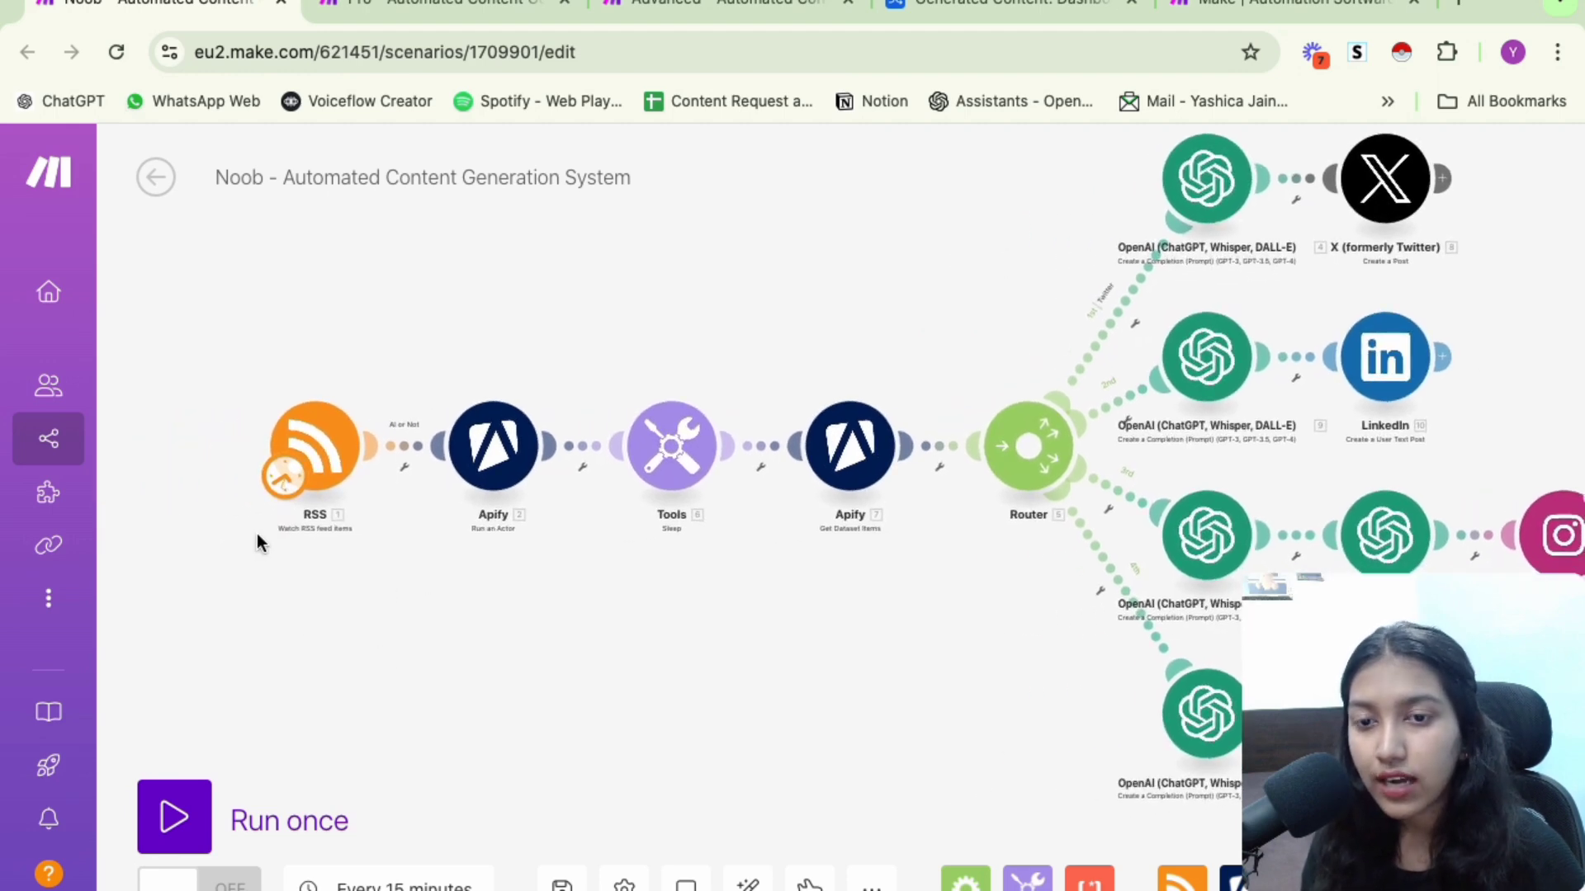
{"action": "scroll", "coordinate": [256, 533], "scroll_direction": "up", "scroll_amount": 5}
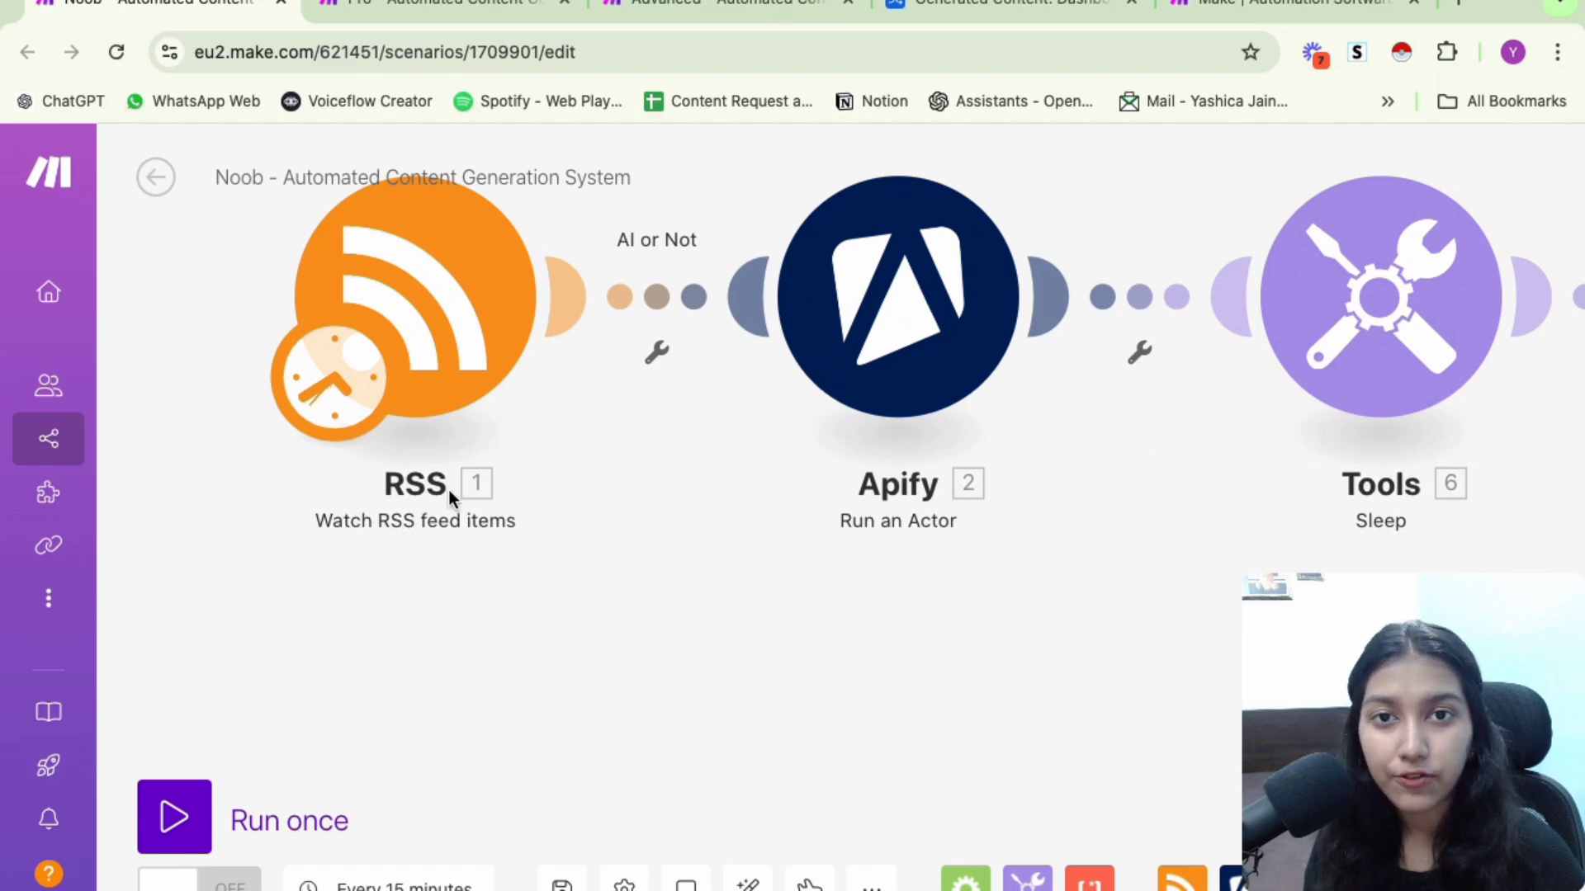
{"action": "left_click_drag", "start_coordinate": [563, 489], "coordinate": [559, 589]}
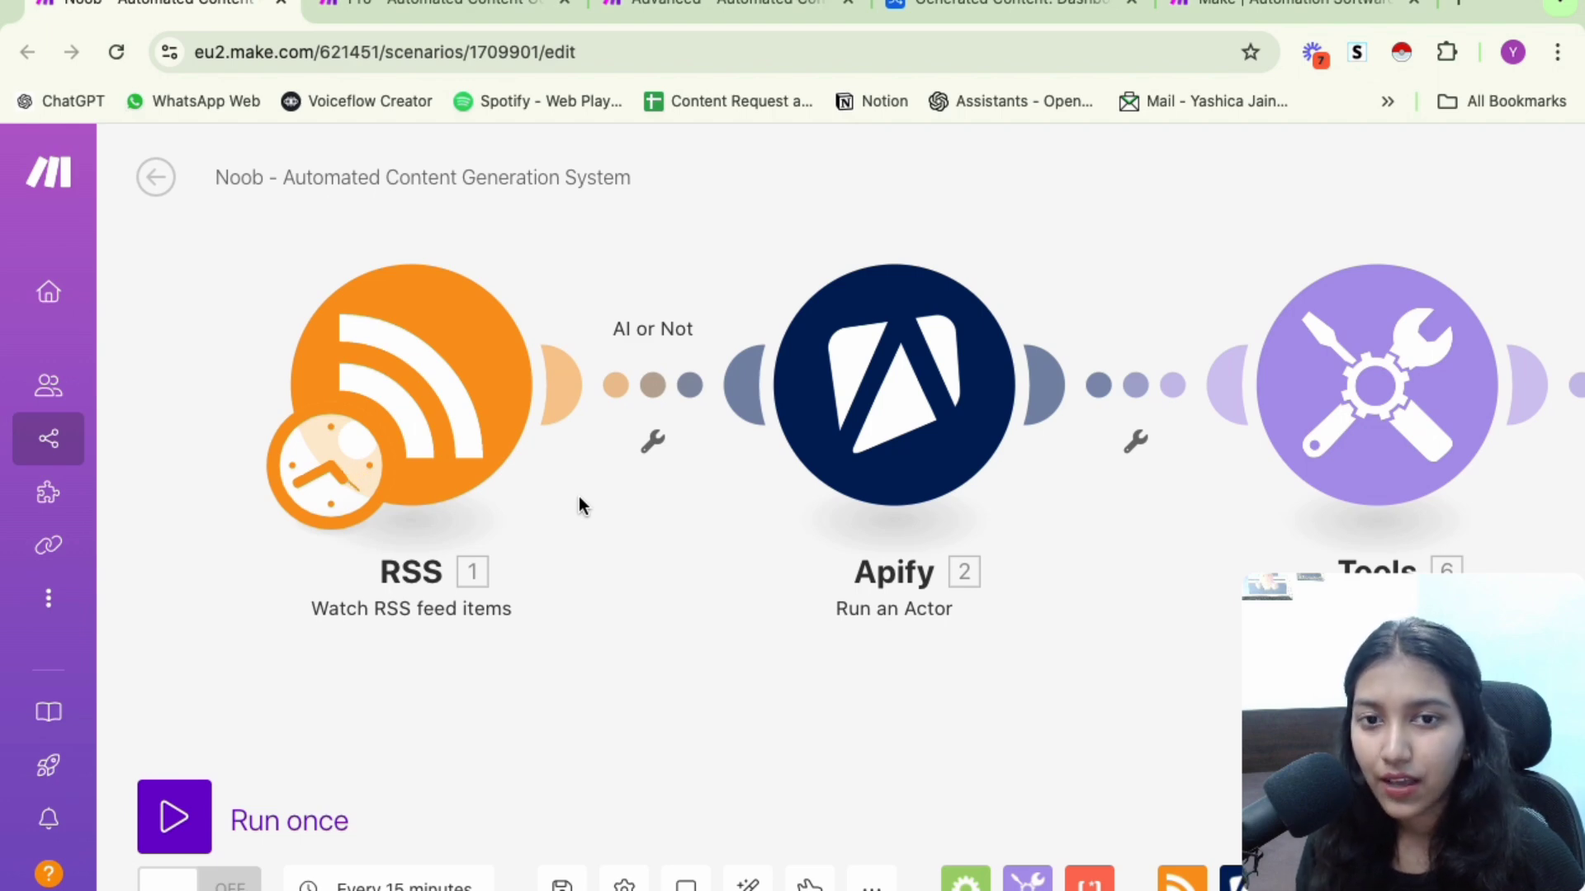
{"action": "scroll", "coordinate": [578, 497], "scroll_direction": "down", "scroll_amount": 10}
{"action": "scroll", "coordinate": [784, 555], "scroll_direction": "up", "scroll_amount": 10}
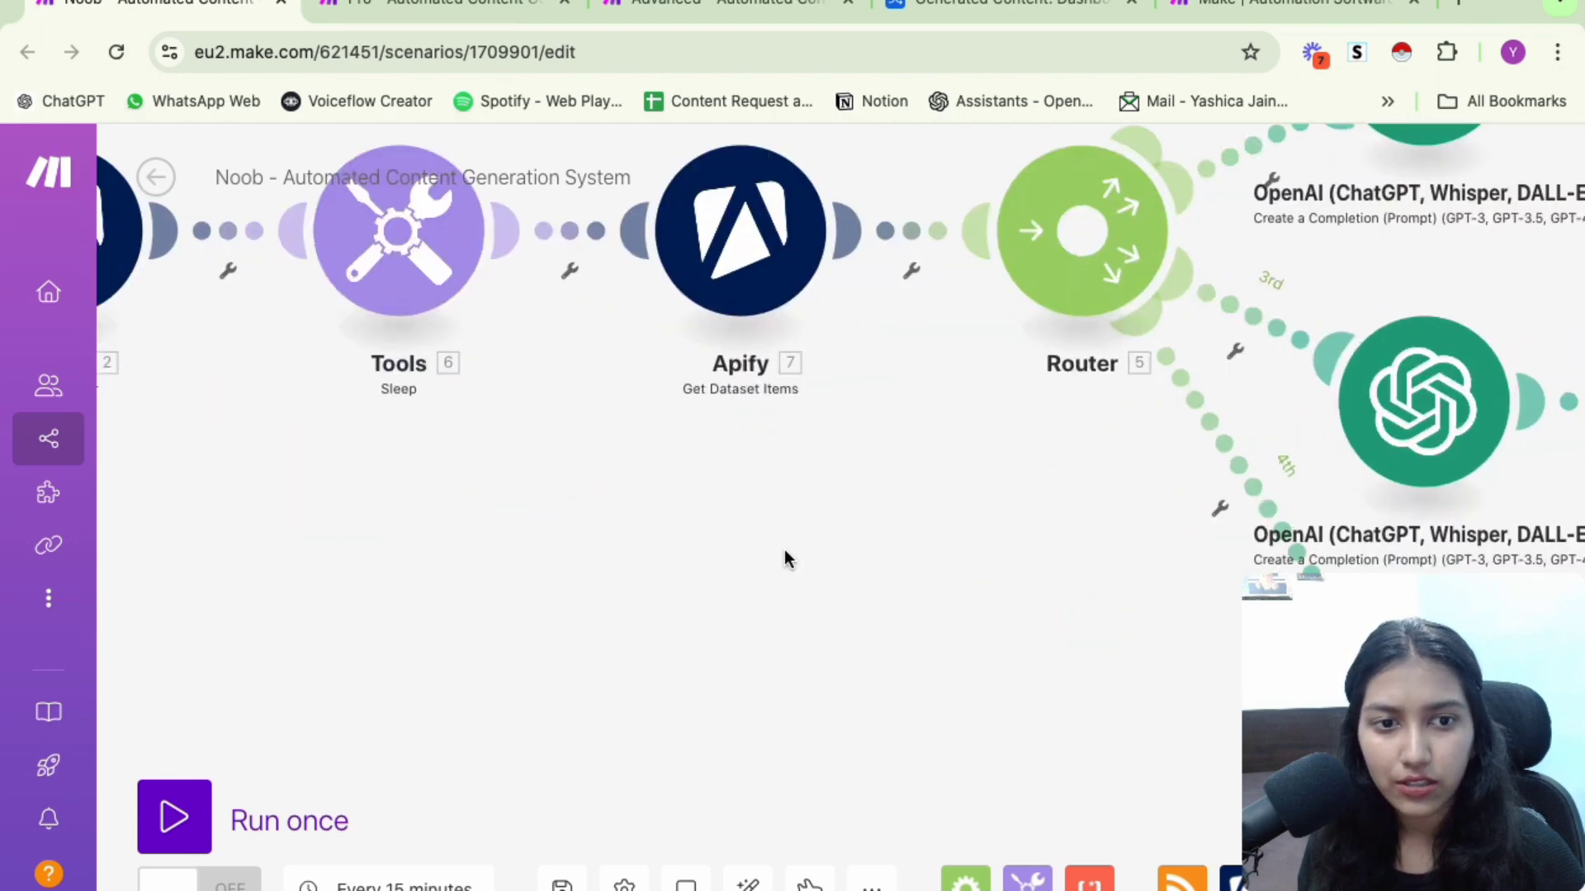
{"action": "scroll", "coordinate": [784, 555], "scroll_direction": "down", "scroll_amount": 3}
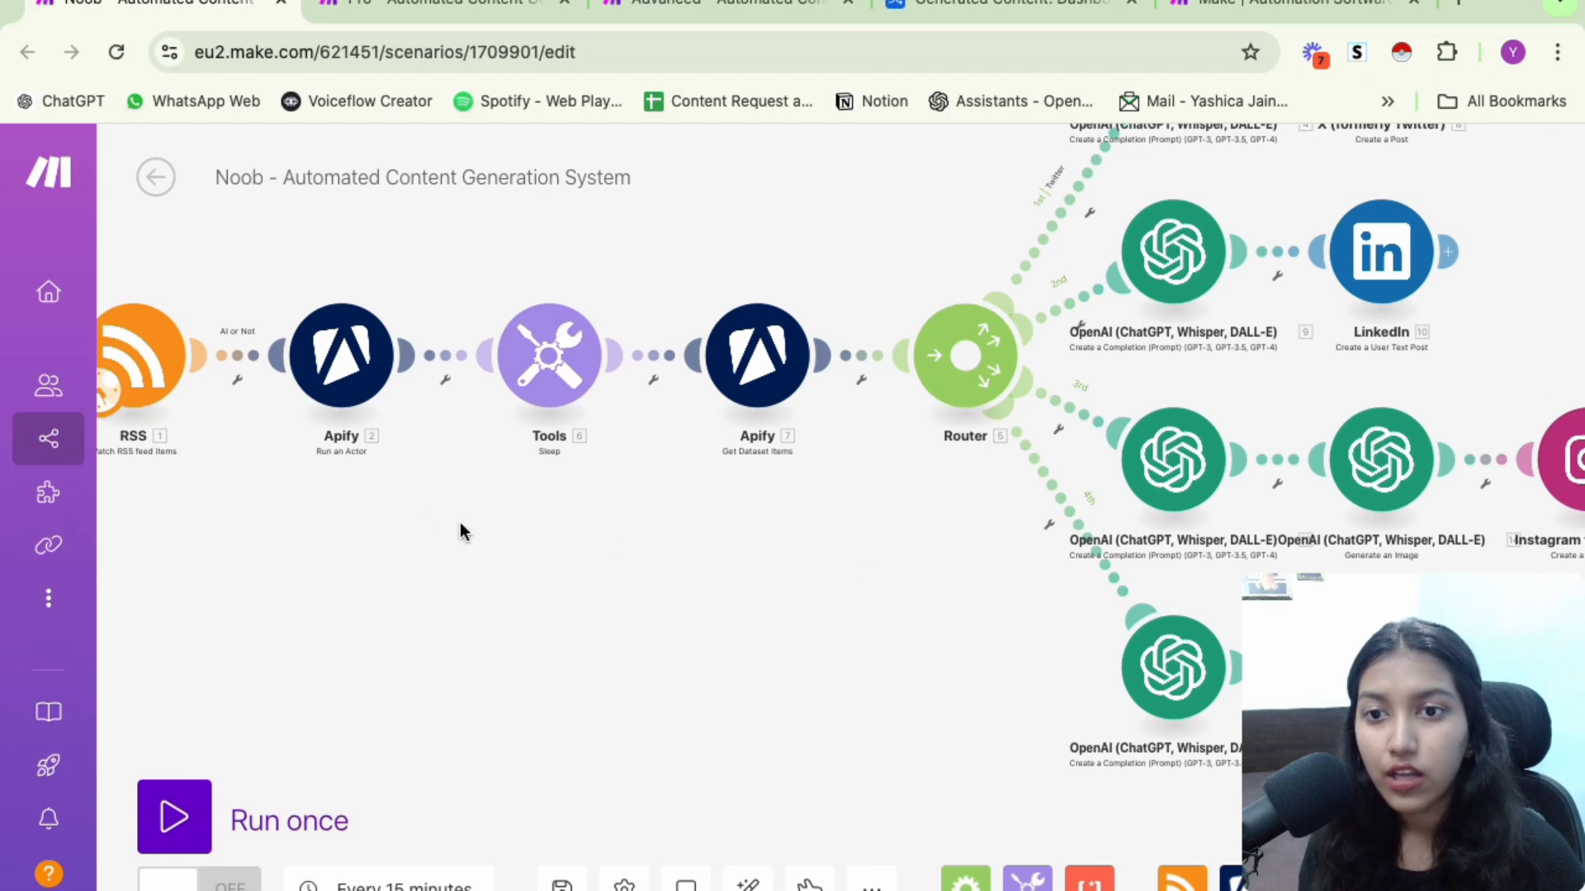
{"action": "scroll", "coordinate": [460, 529], "scroll_direction": "left", "scroll_amount": 3}
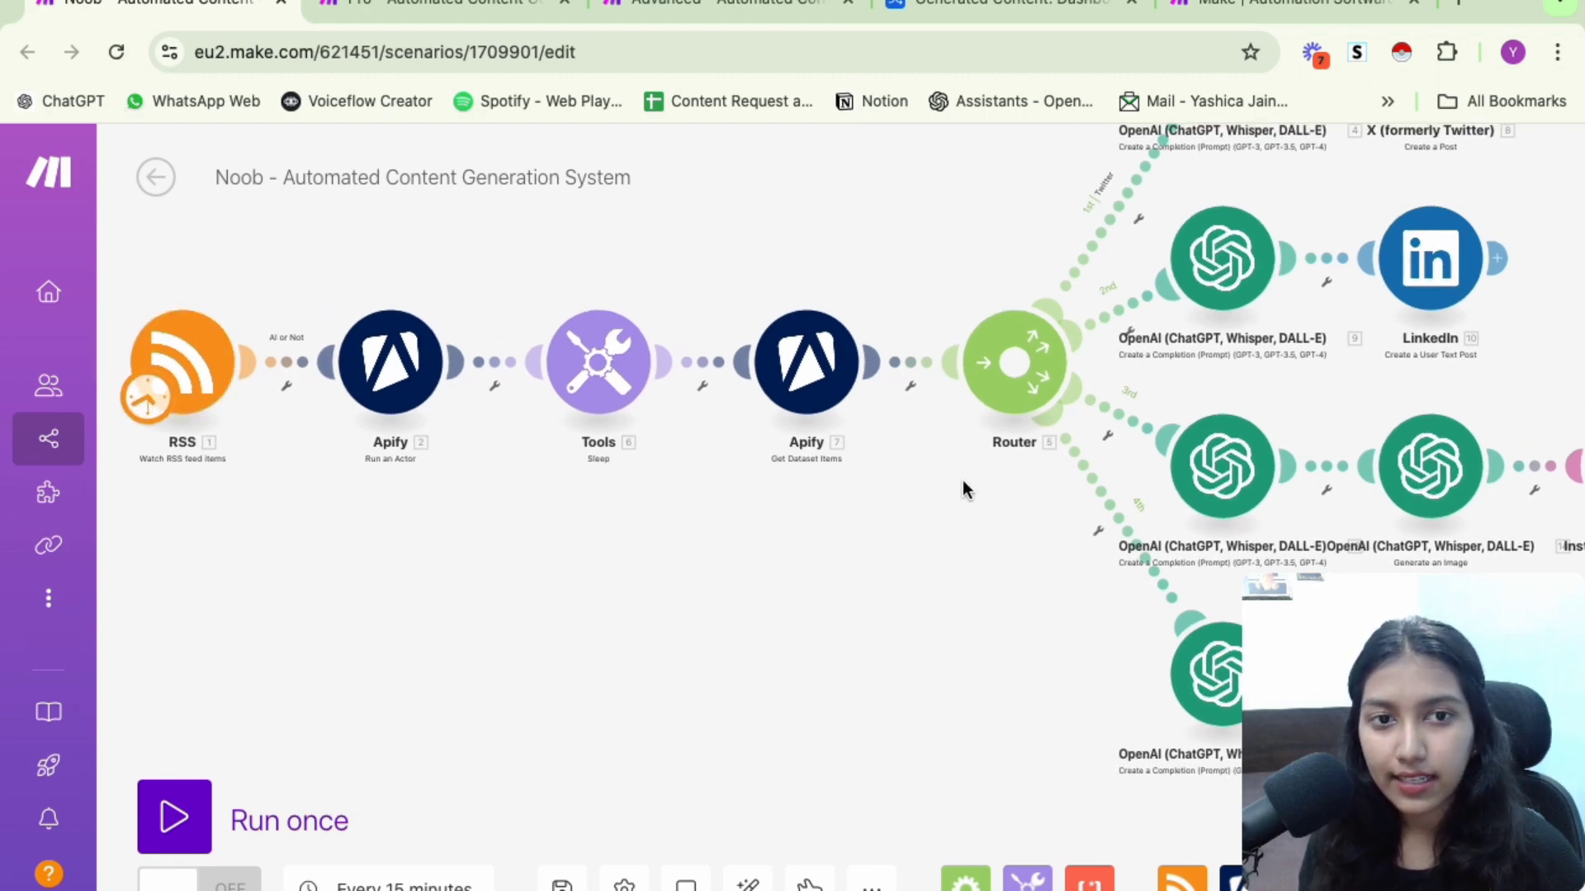
Examine the Noob scenario's four router branches leading to X, LinkedIn, Instagram for Business and Facebook Pages
{"action": "left_click_drag", "start_coordinate": [963, 479], "coordinate": [601, 607]}
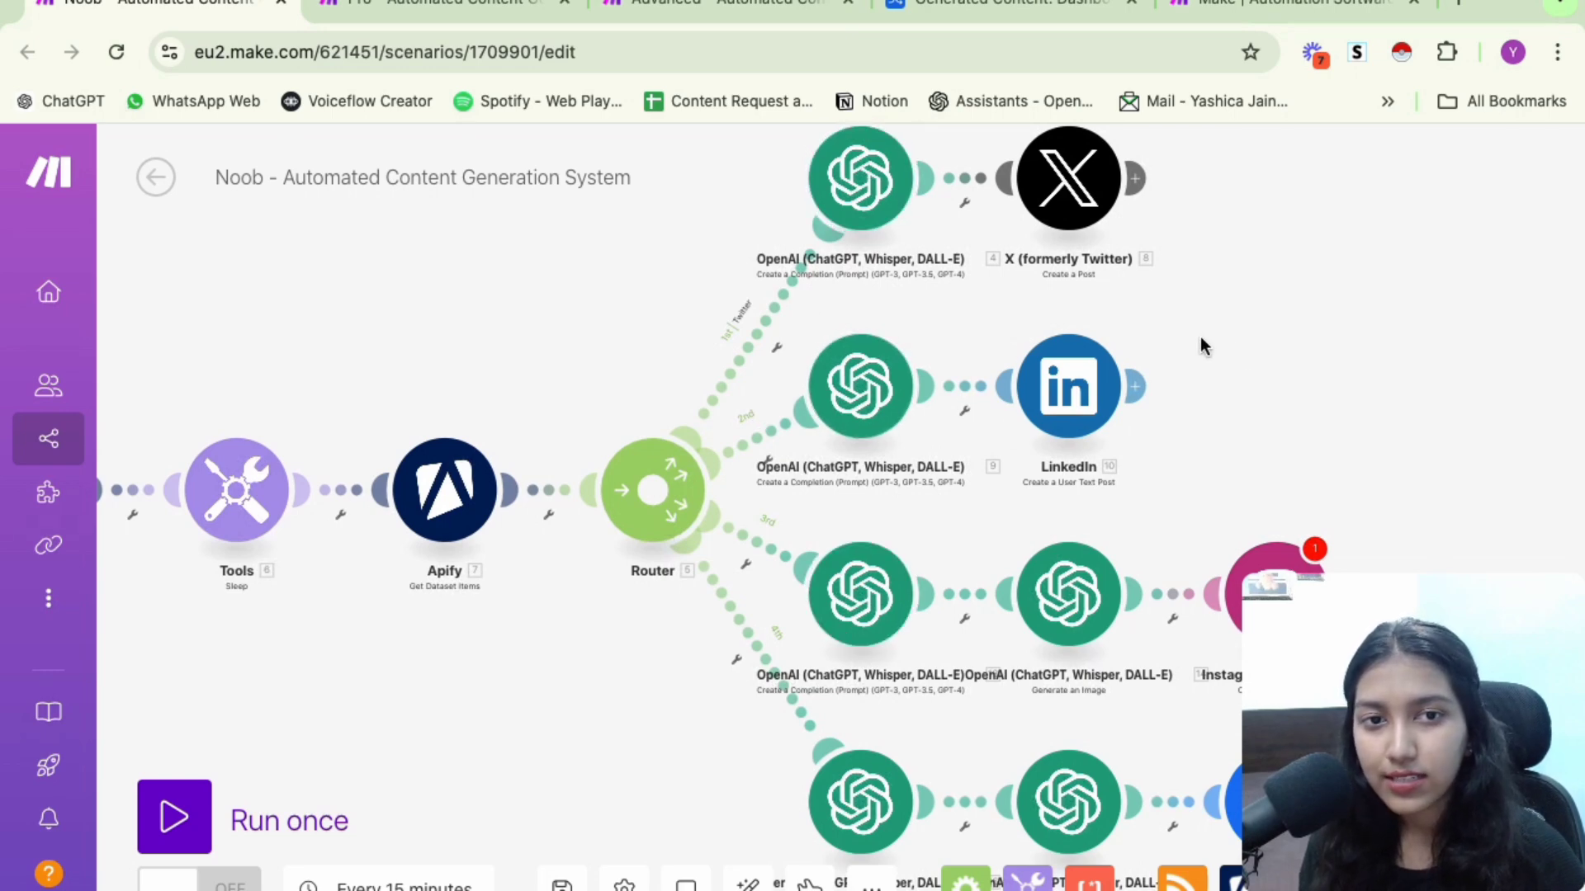
{"action": "left_click_drag", "start_coordinate": [1348, 370], "coordinate": [1117, 387]}
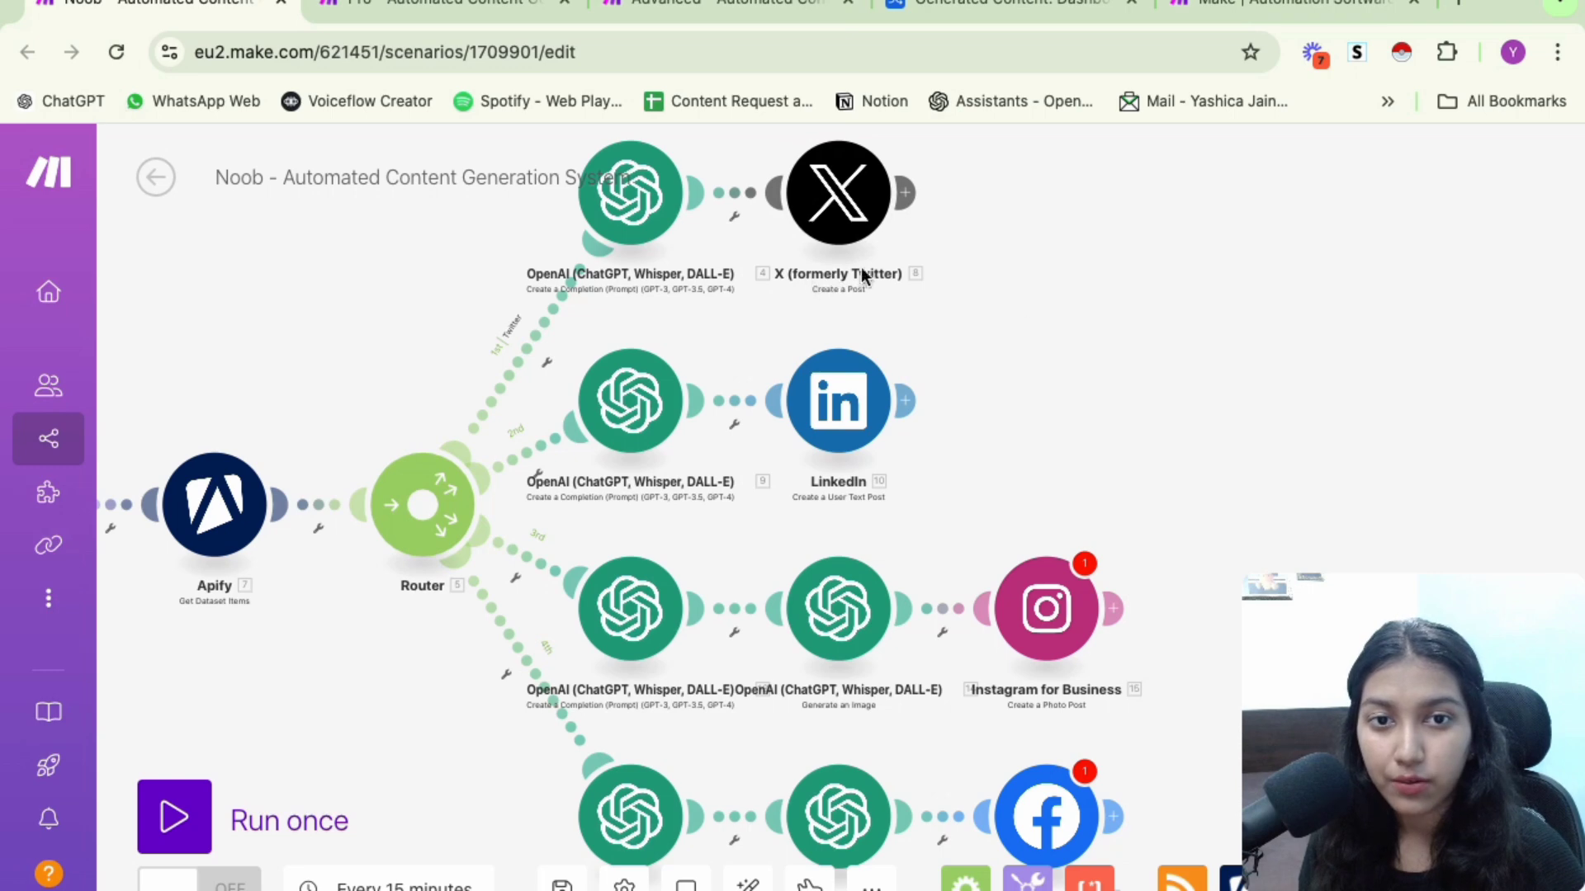
{"action": "left_click_drag", "start_coordinate": [1123, 407], "coordinate": [1107, 244]}
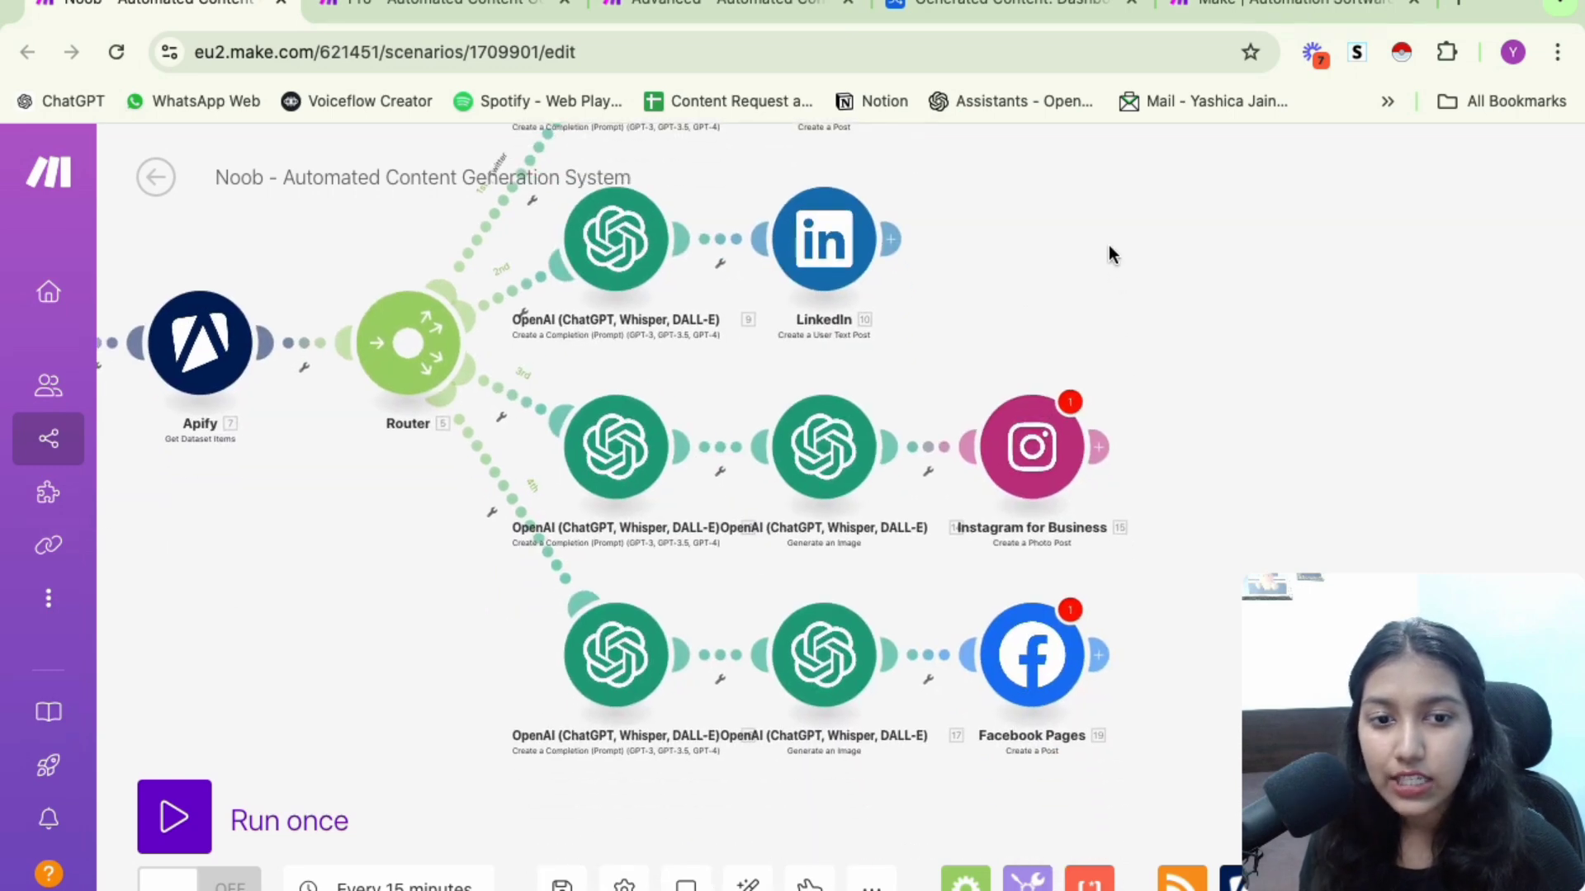
{"action": "left_click_drag", "start_coordinate": [1002, 240], "coordinate": [1283, 274]}
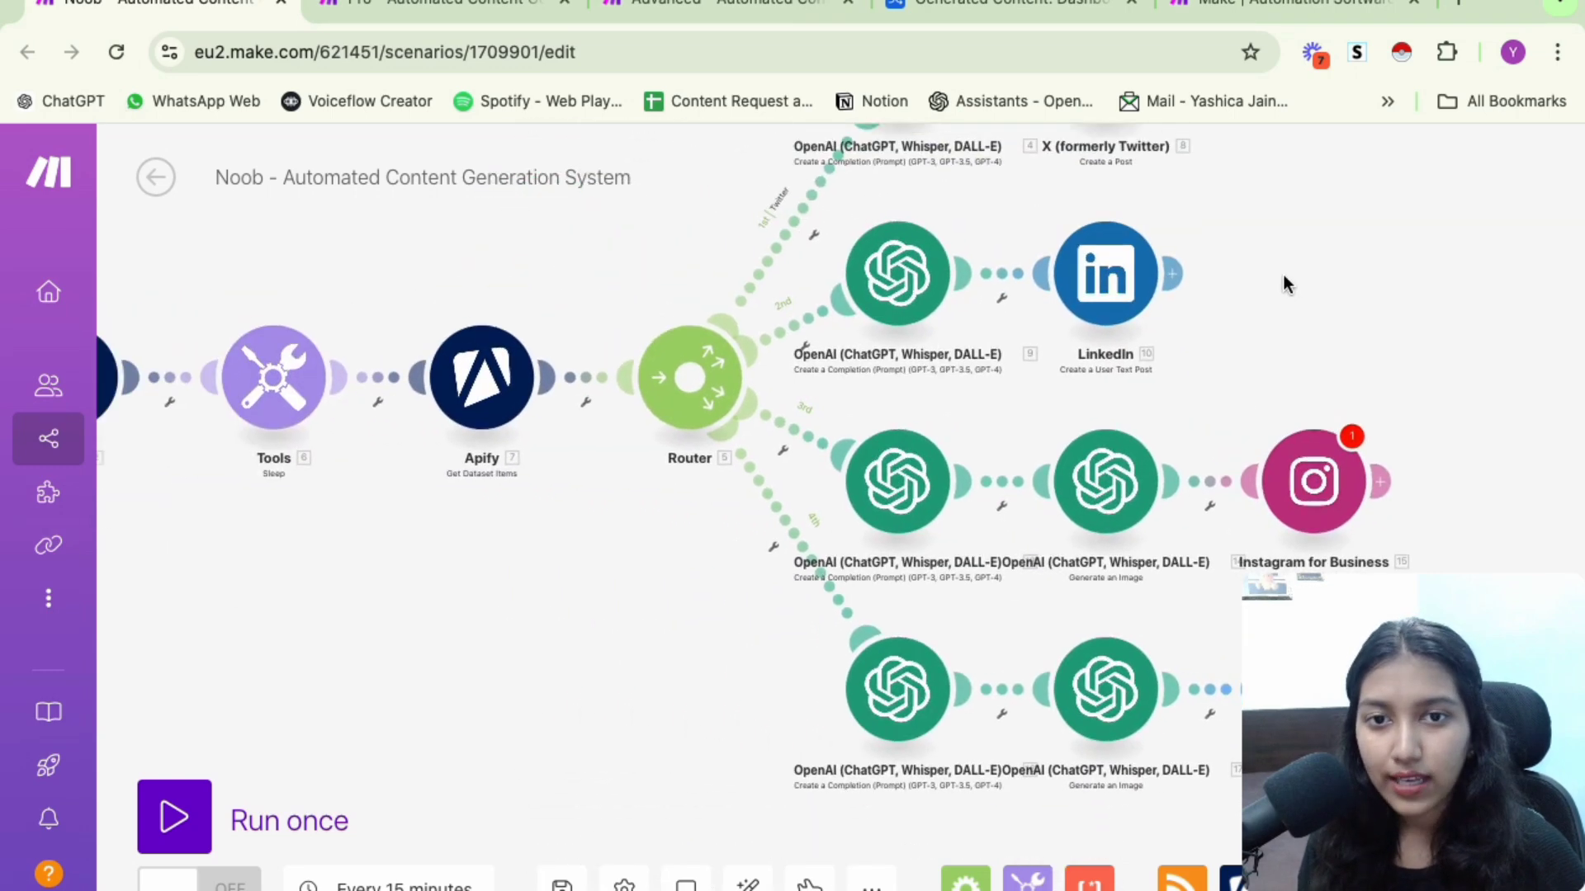
Compare the Pro scenario's module chain with the Noob scenario, ending on the Pro scenario
{"action": "left_click", "coordinate": [487, 12]}
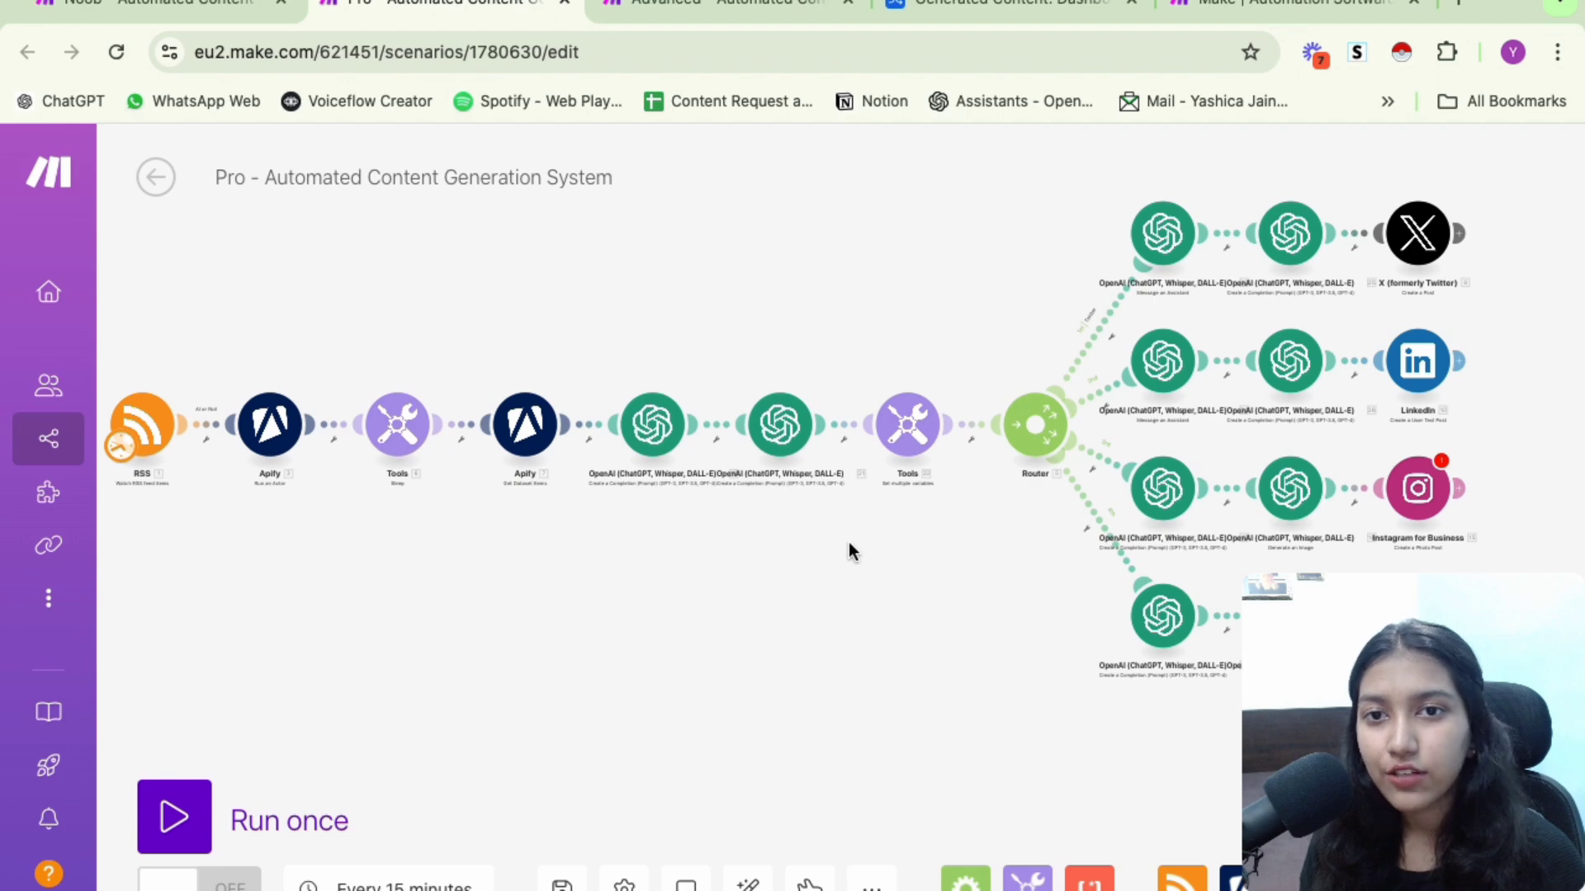
{"action": "left_click", "coordinate": [157, 8]}
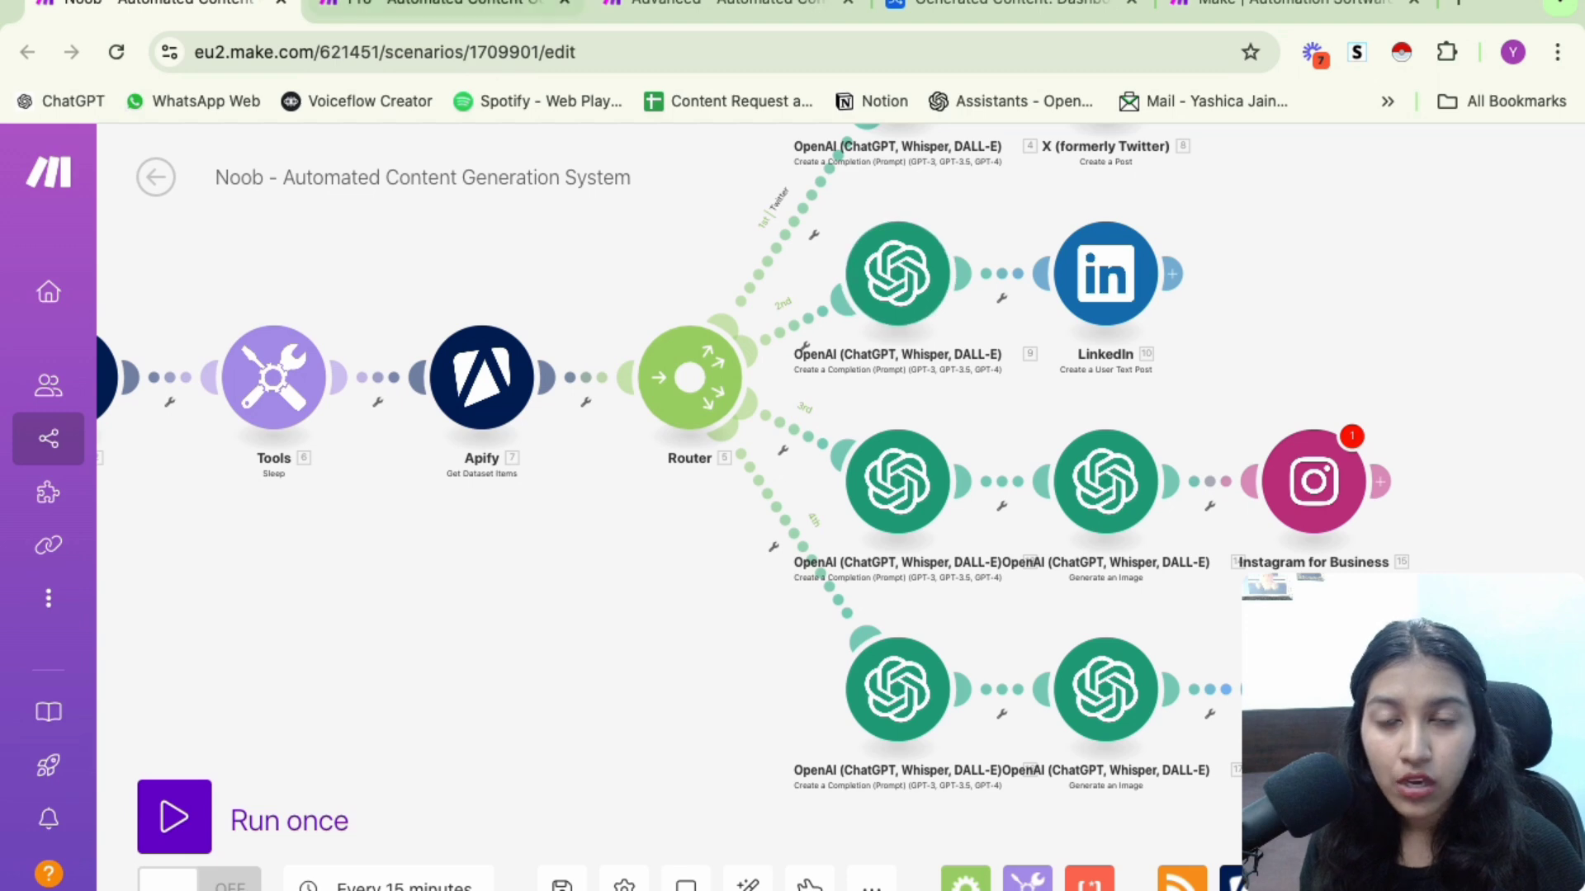
{"action": "left_click", "coordinate": [468, 4]}
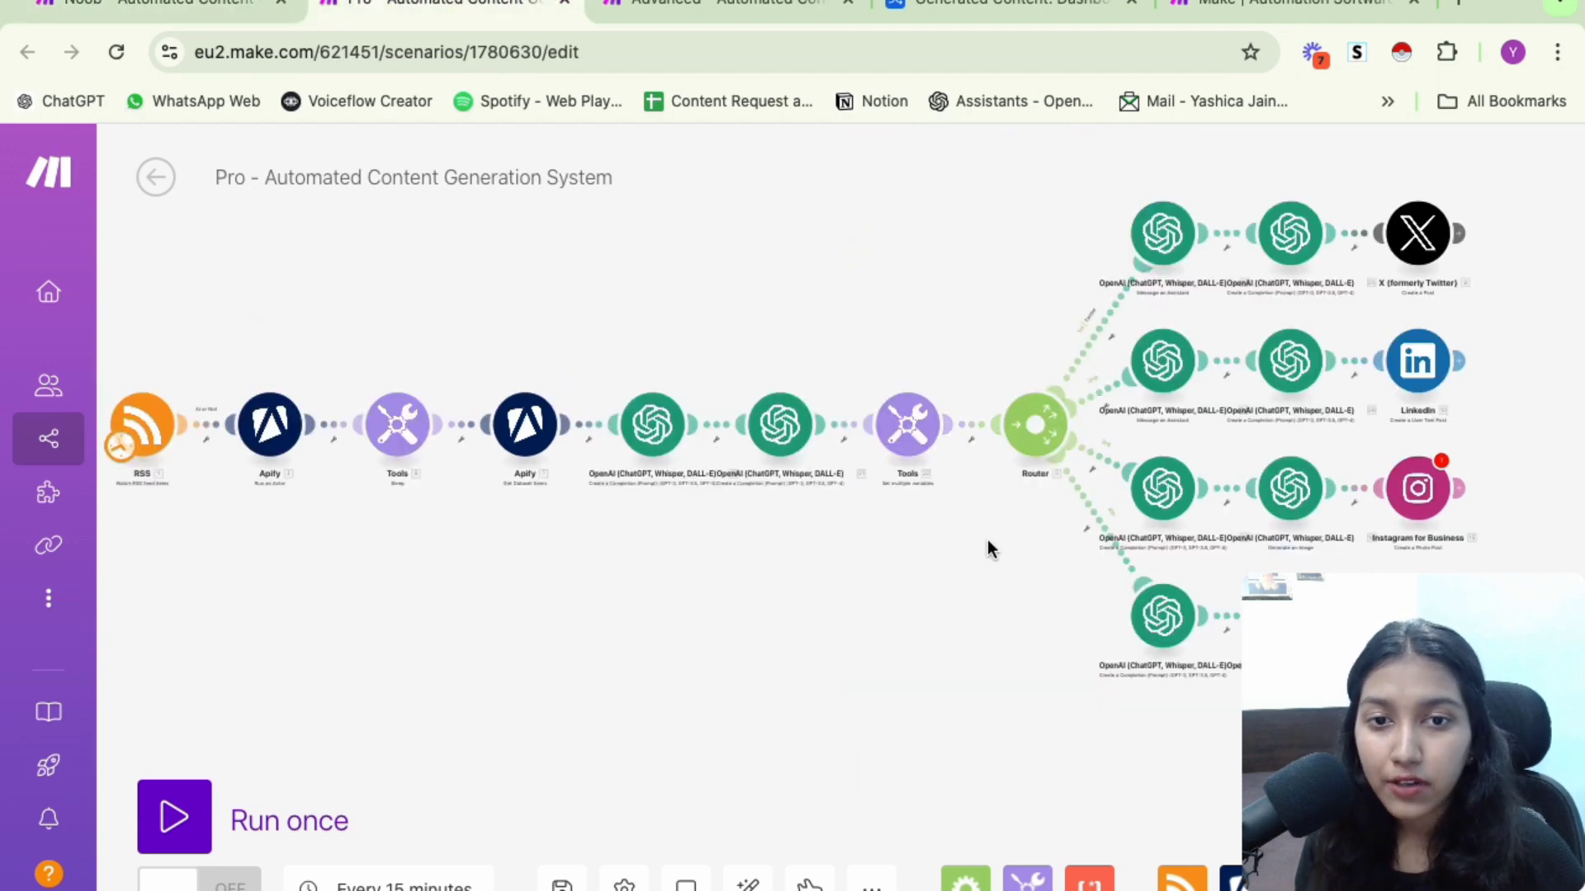
{"action": "left_click_drag", "start_coordinate": [969, 542], "coordinate": [841, 542]}
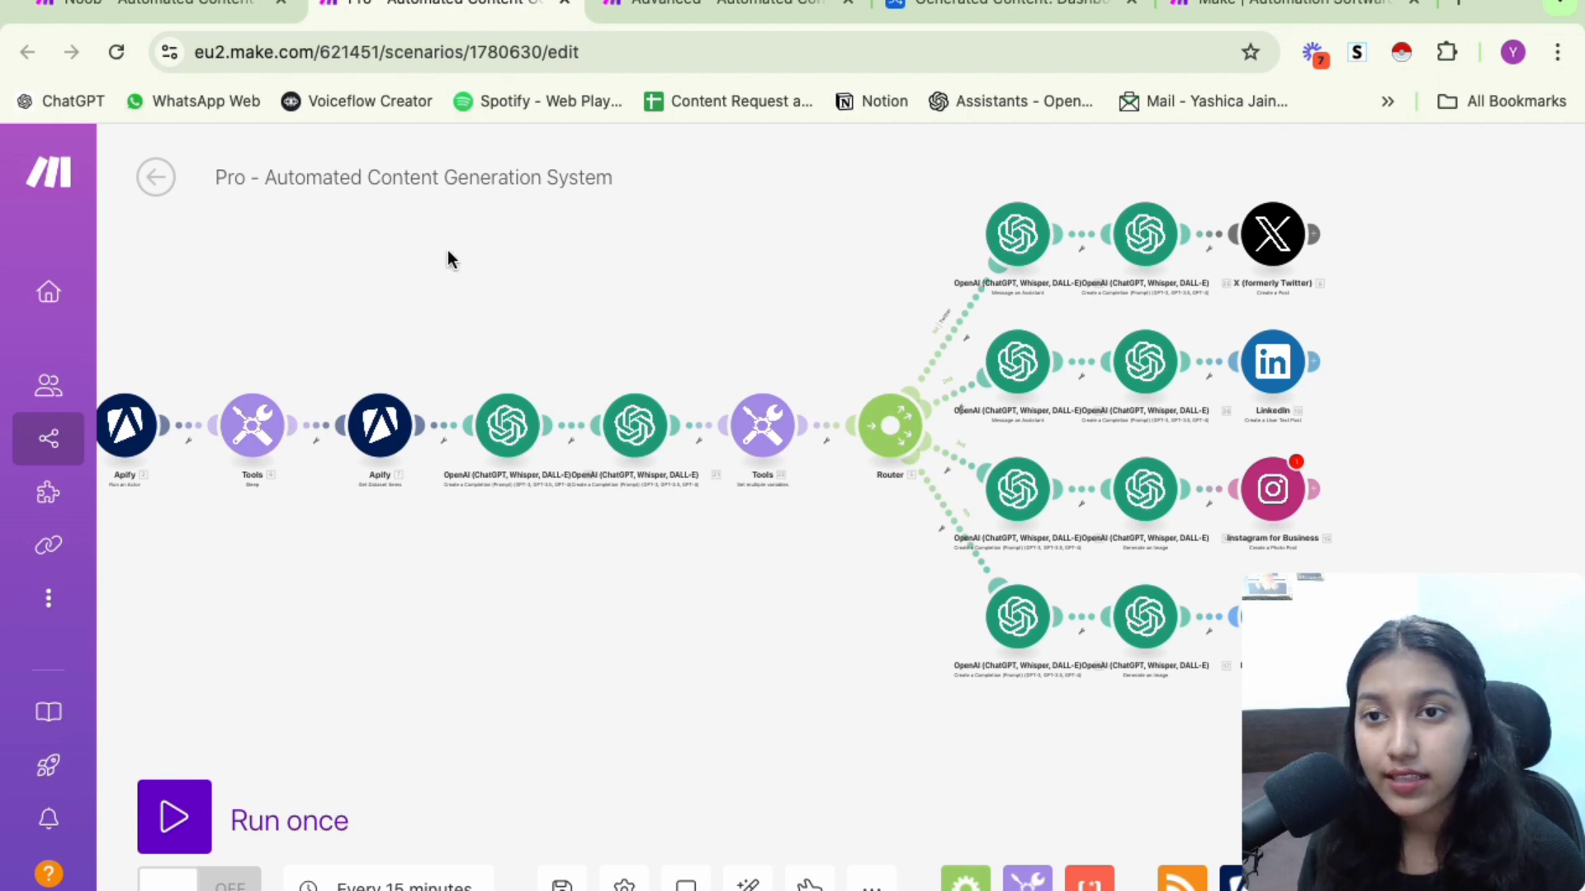
{"action": "left_click", "coordinate": [157, 5]}
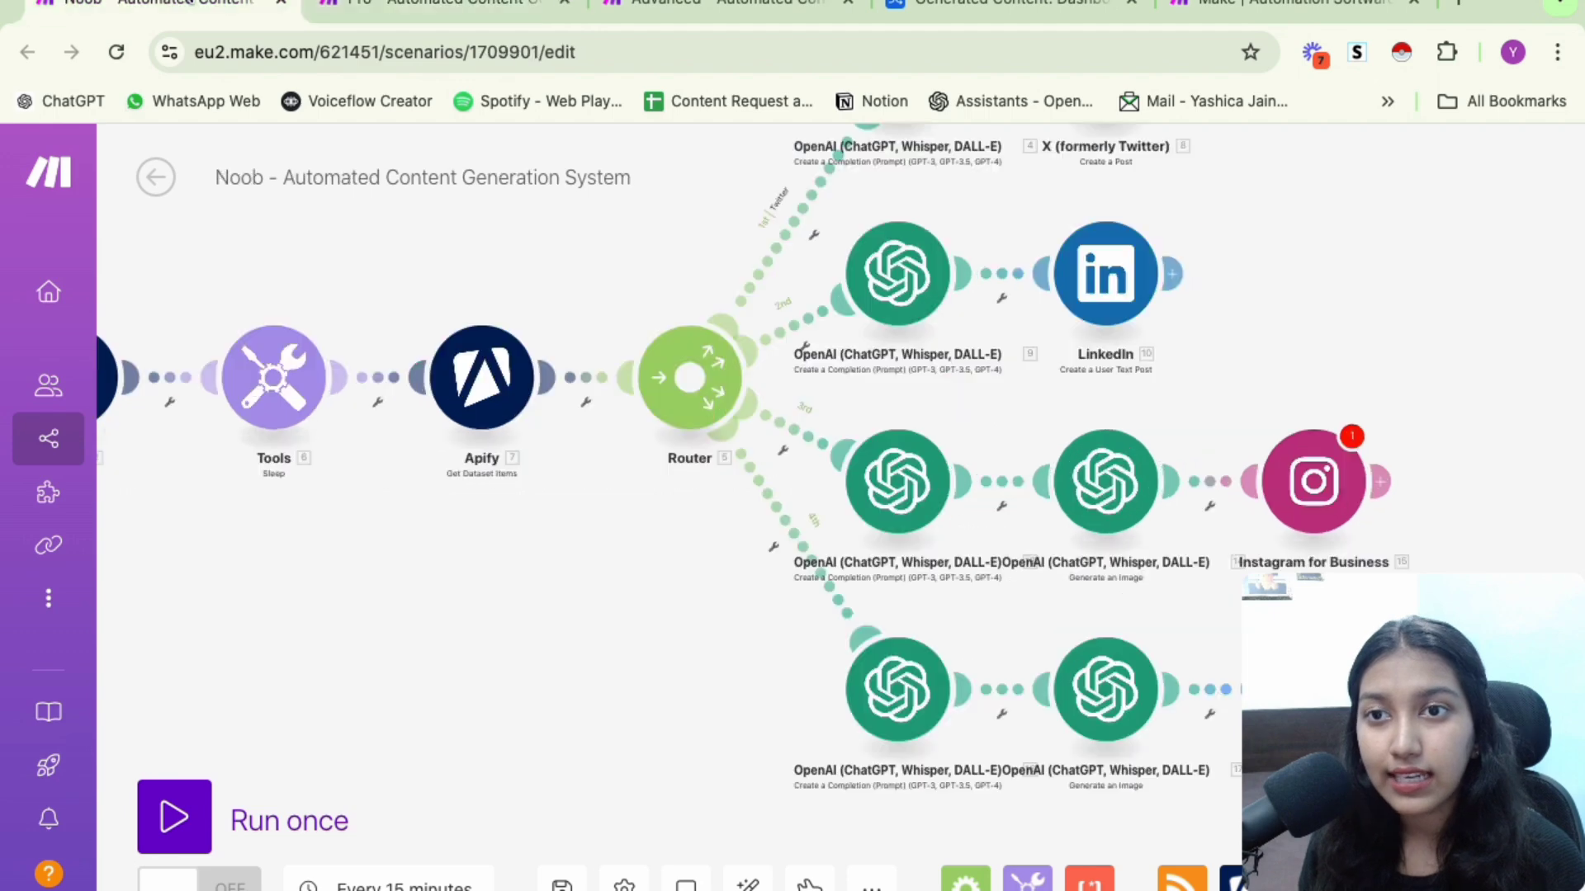
{"action": "left_click", "coordinate": [438, 4]}
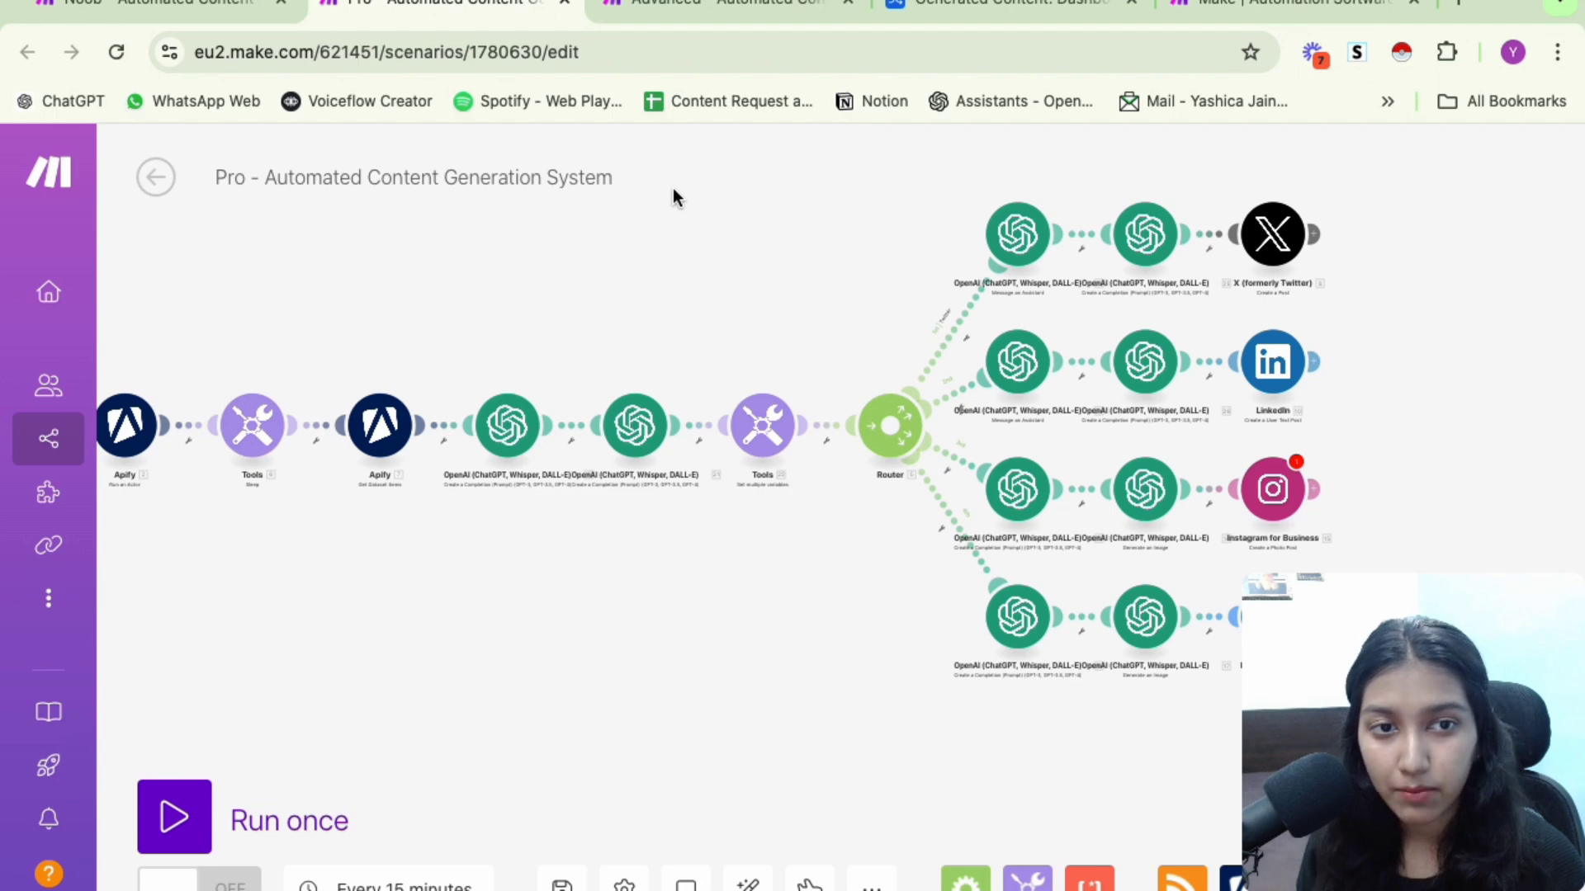
Review the Pro scenario from the RSS trigger to its publishing branches, checking it once more against the Noob scenario
{"action": "scroll", "coordinate": [595, 285], "scroll_direction": "left", "scroll_amount": 3}
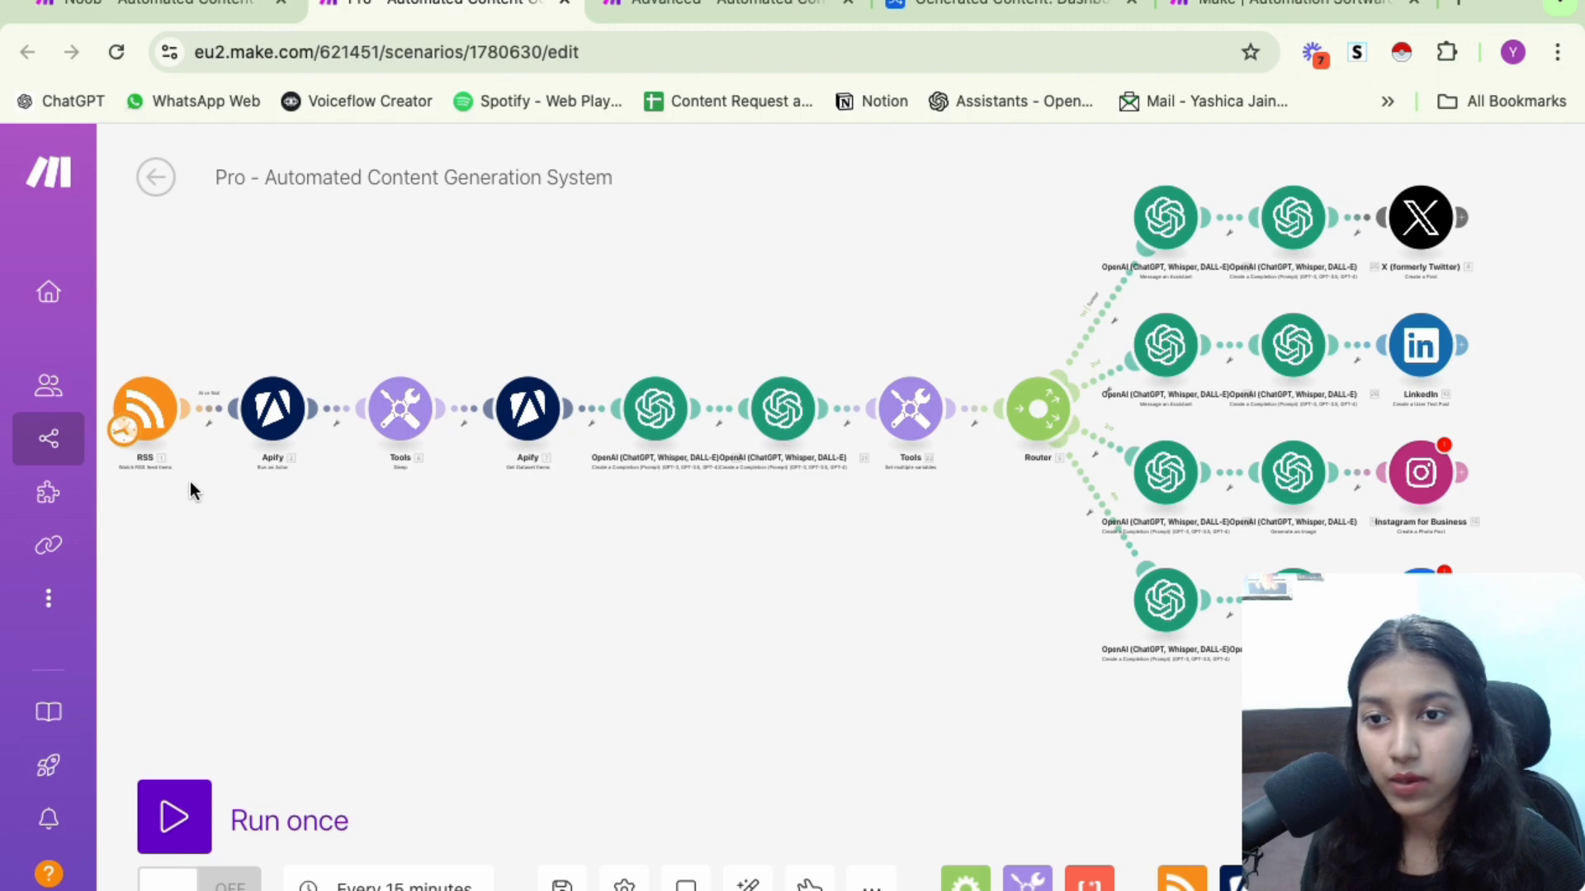
{"action": "left_click_drag", "start_coordinate": [868, 507], "coordinate": [711, 502]}
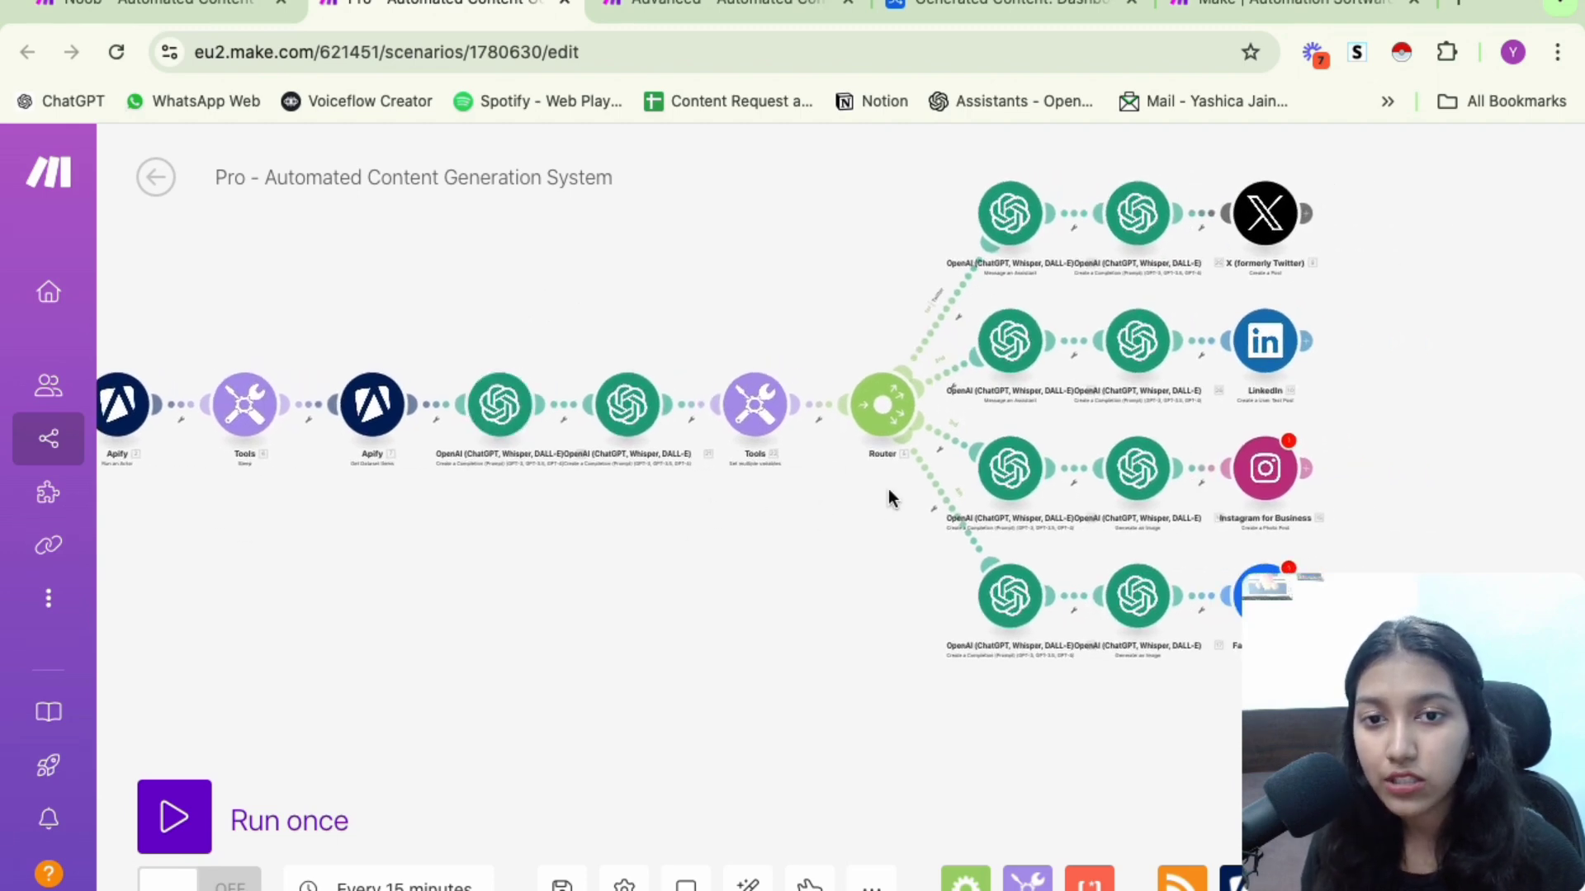
{"action": "left_click_drag", "start_coordinate": [888, 491], "coordinate": [704, 499]}
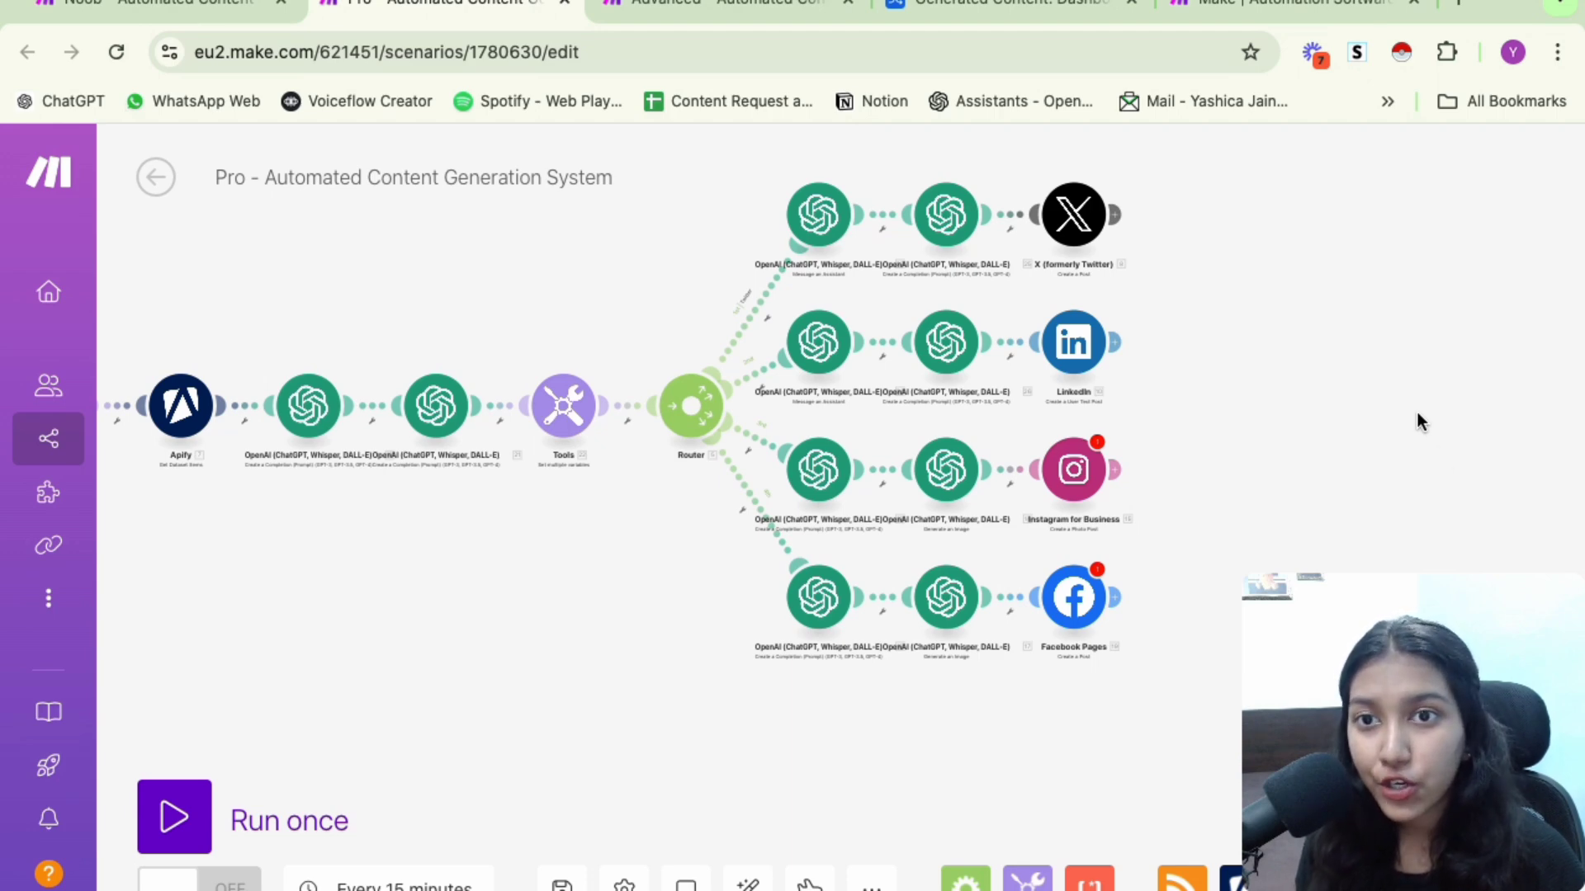
{"action": "left_click", "coordinate": [206, 7]}
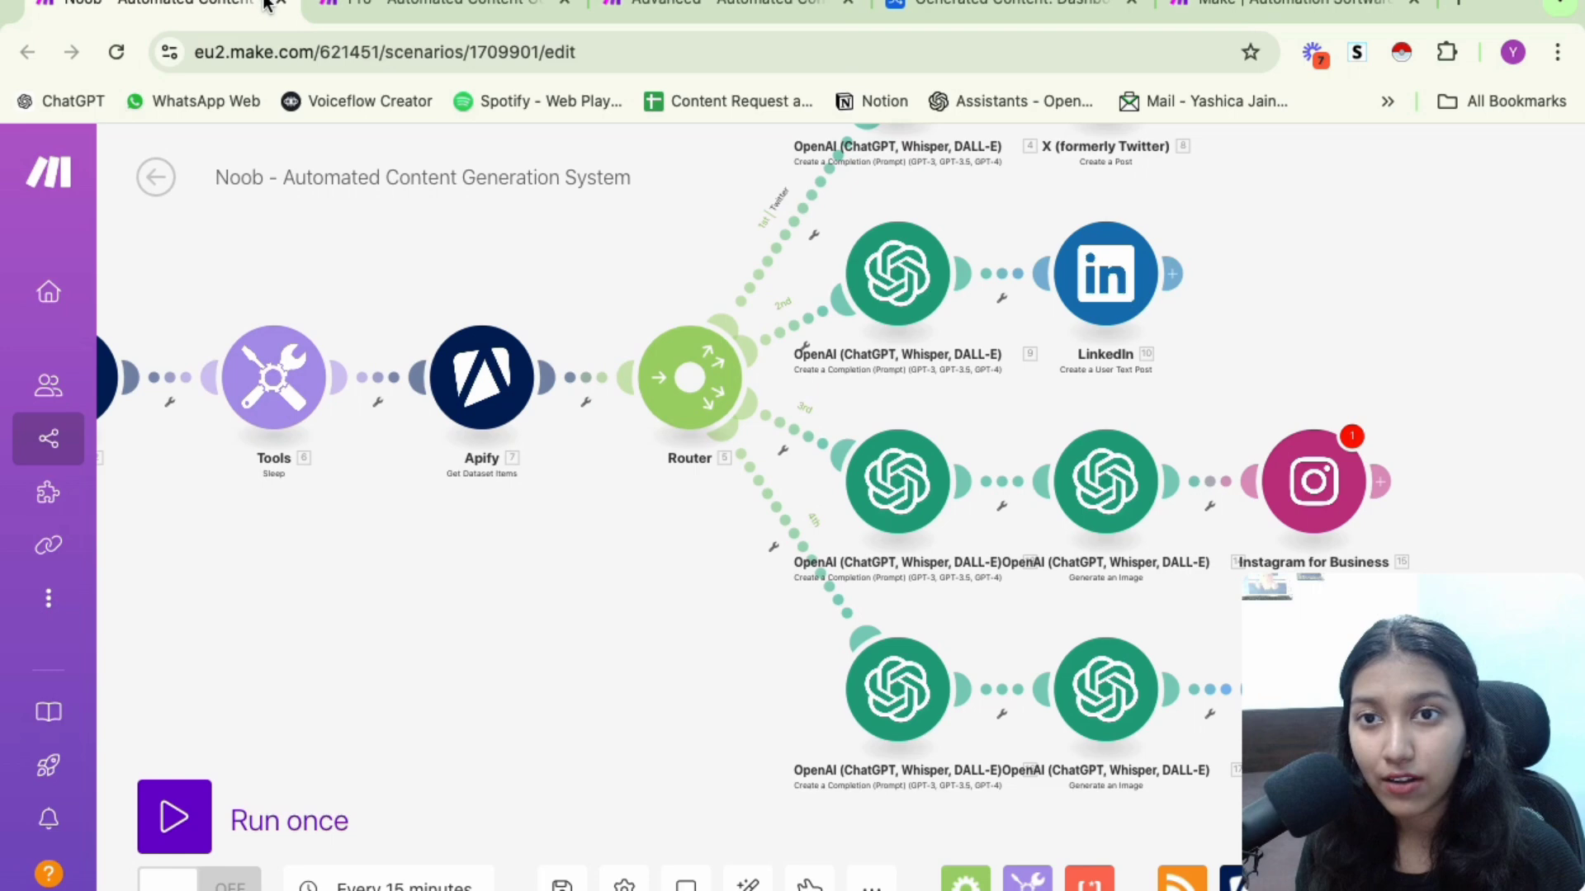
{"action": "left_click", "coordinate": [443, 10]}
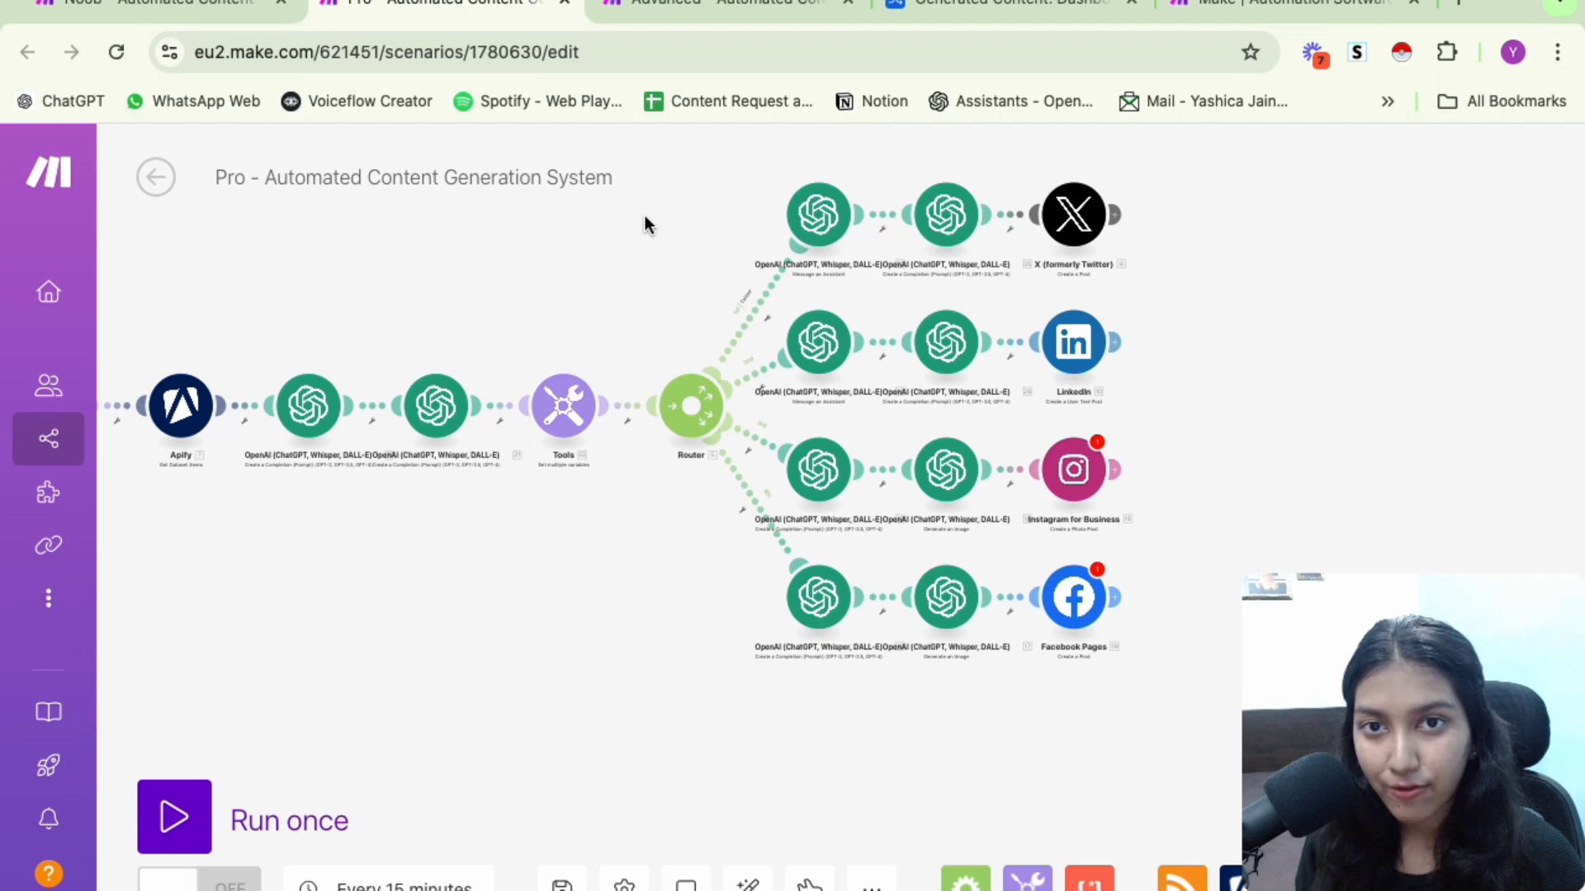
View the Advanced scenario with its Airtable branches, and switch to Airtable to review the Content Dashboard's cards and charts
{"action": "left_click", "coordinate": [704, 2]}
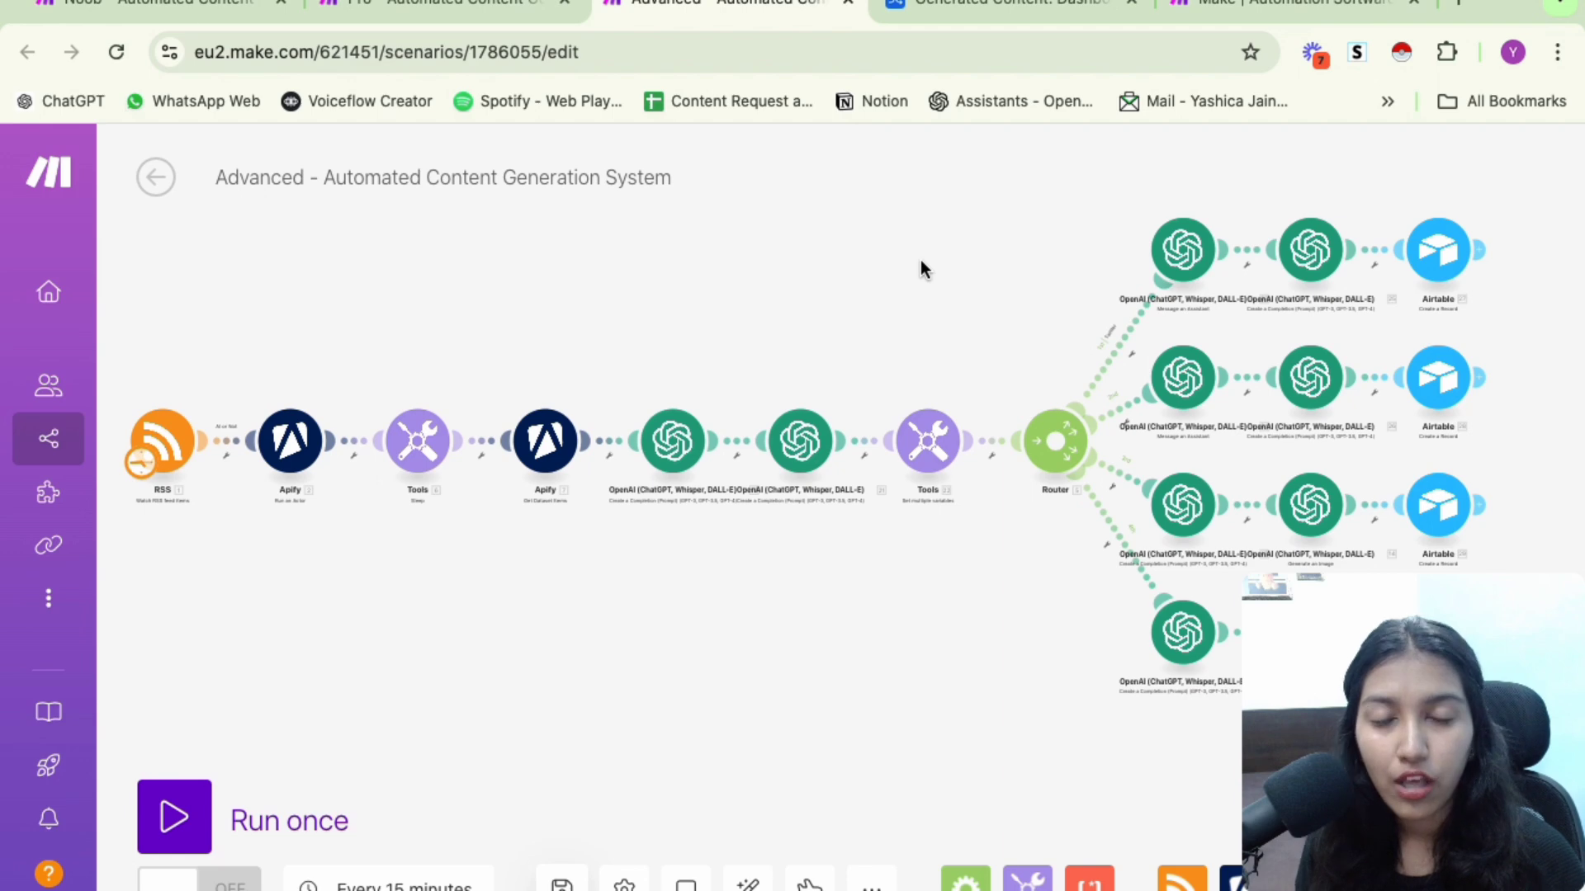
{"action": "left_click", "coordinate": [964, 10]}
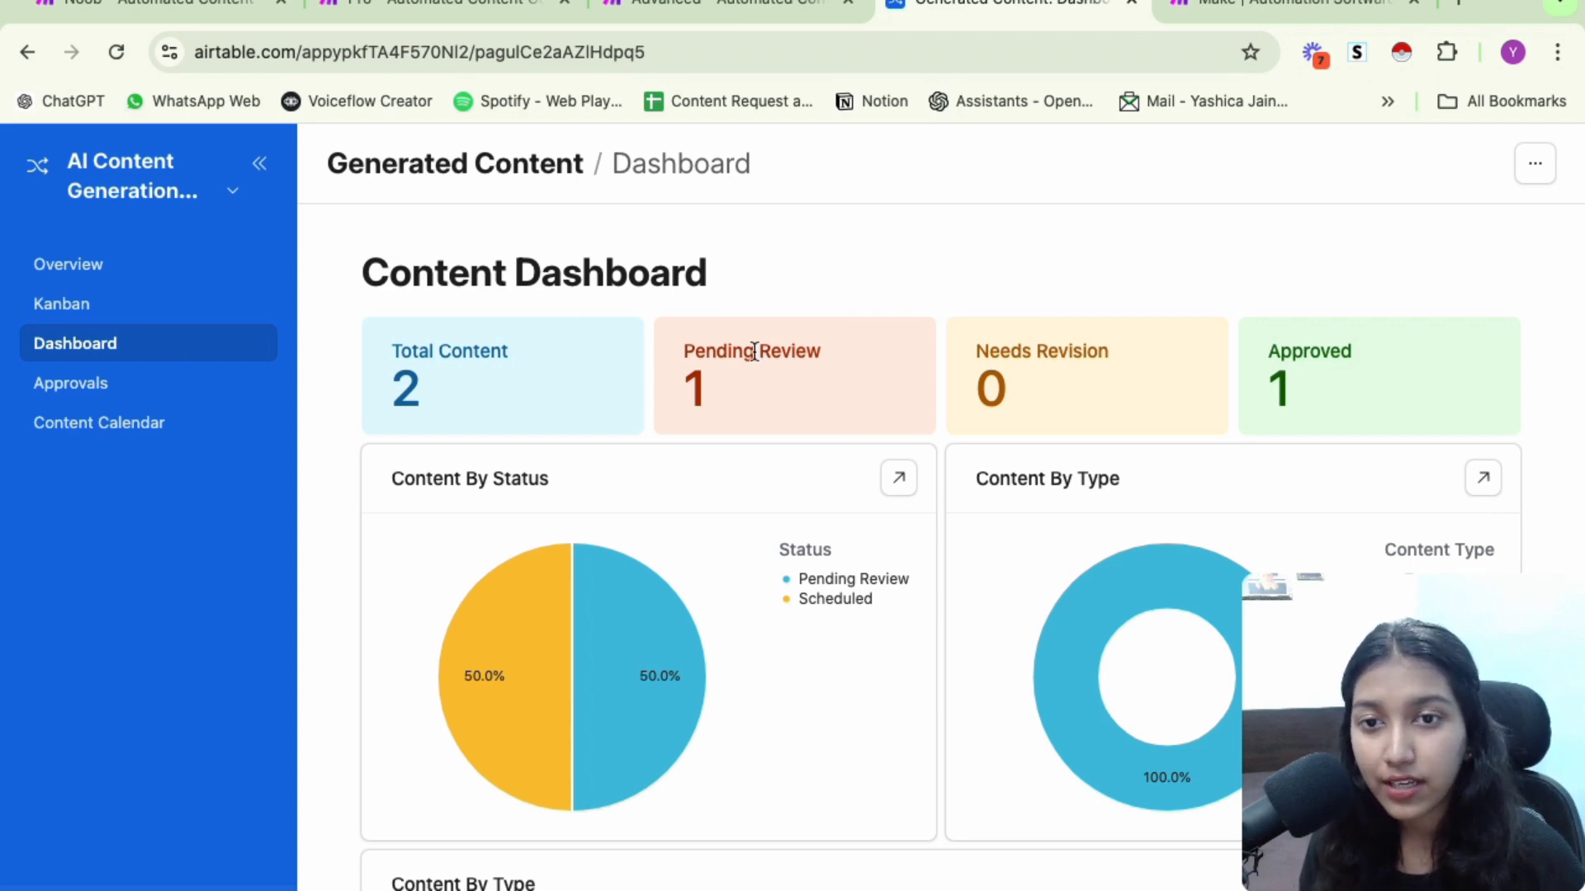
{"action": "scroll", "coordinate": [753, 355], "scroll_direction": "down", "scroll_amount": 5}
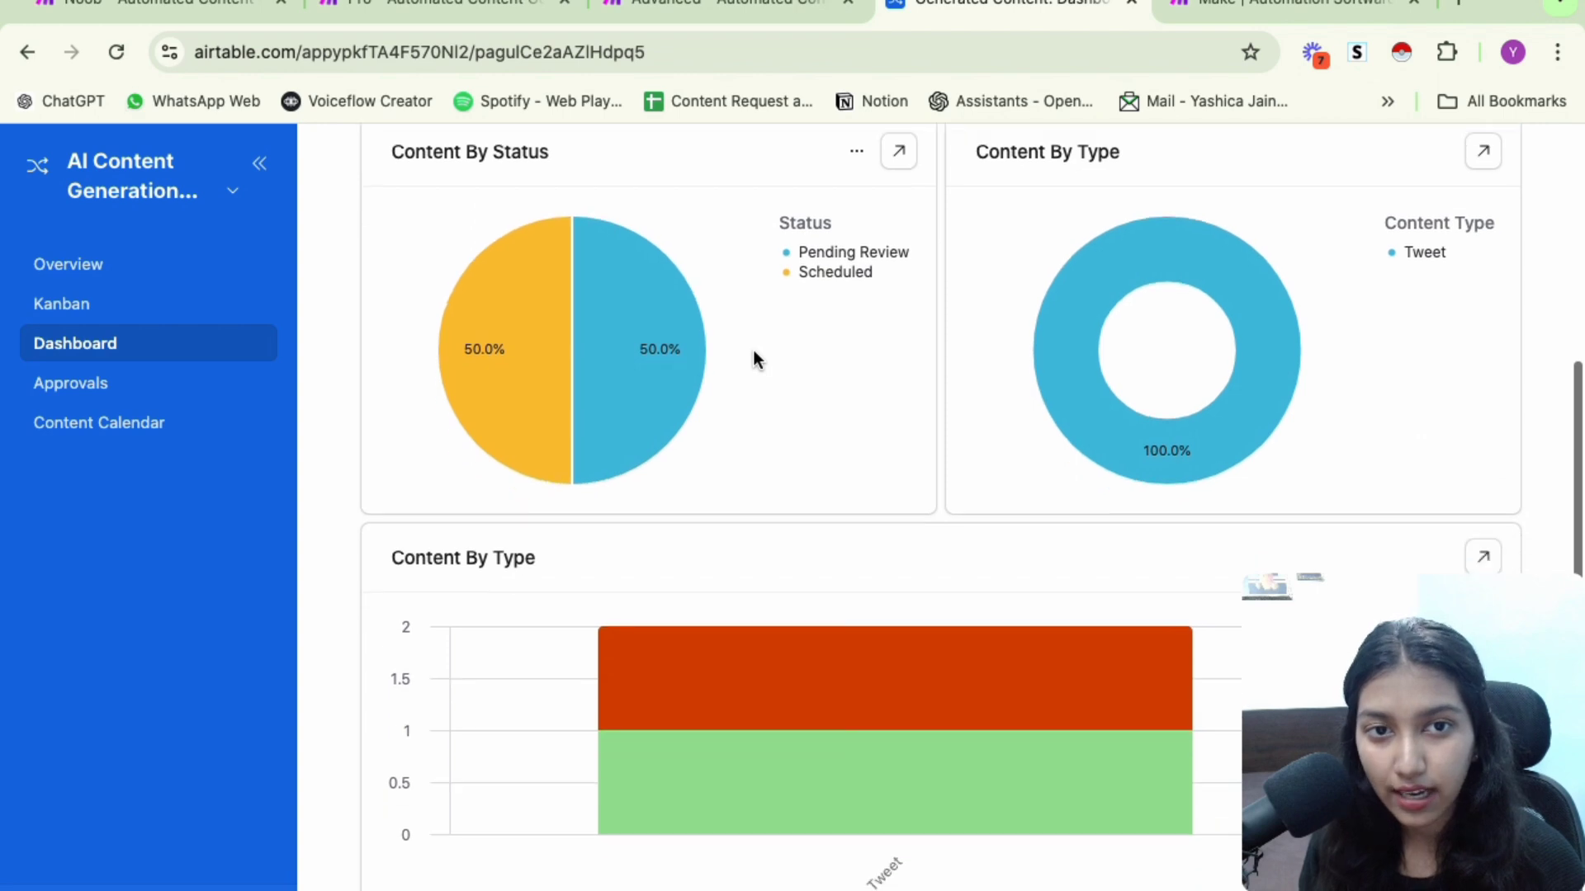
{"action": "scroll", "coordinate": [753, 355], "scroll_direction": "up", "scroll_amount": 4}
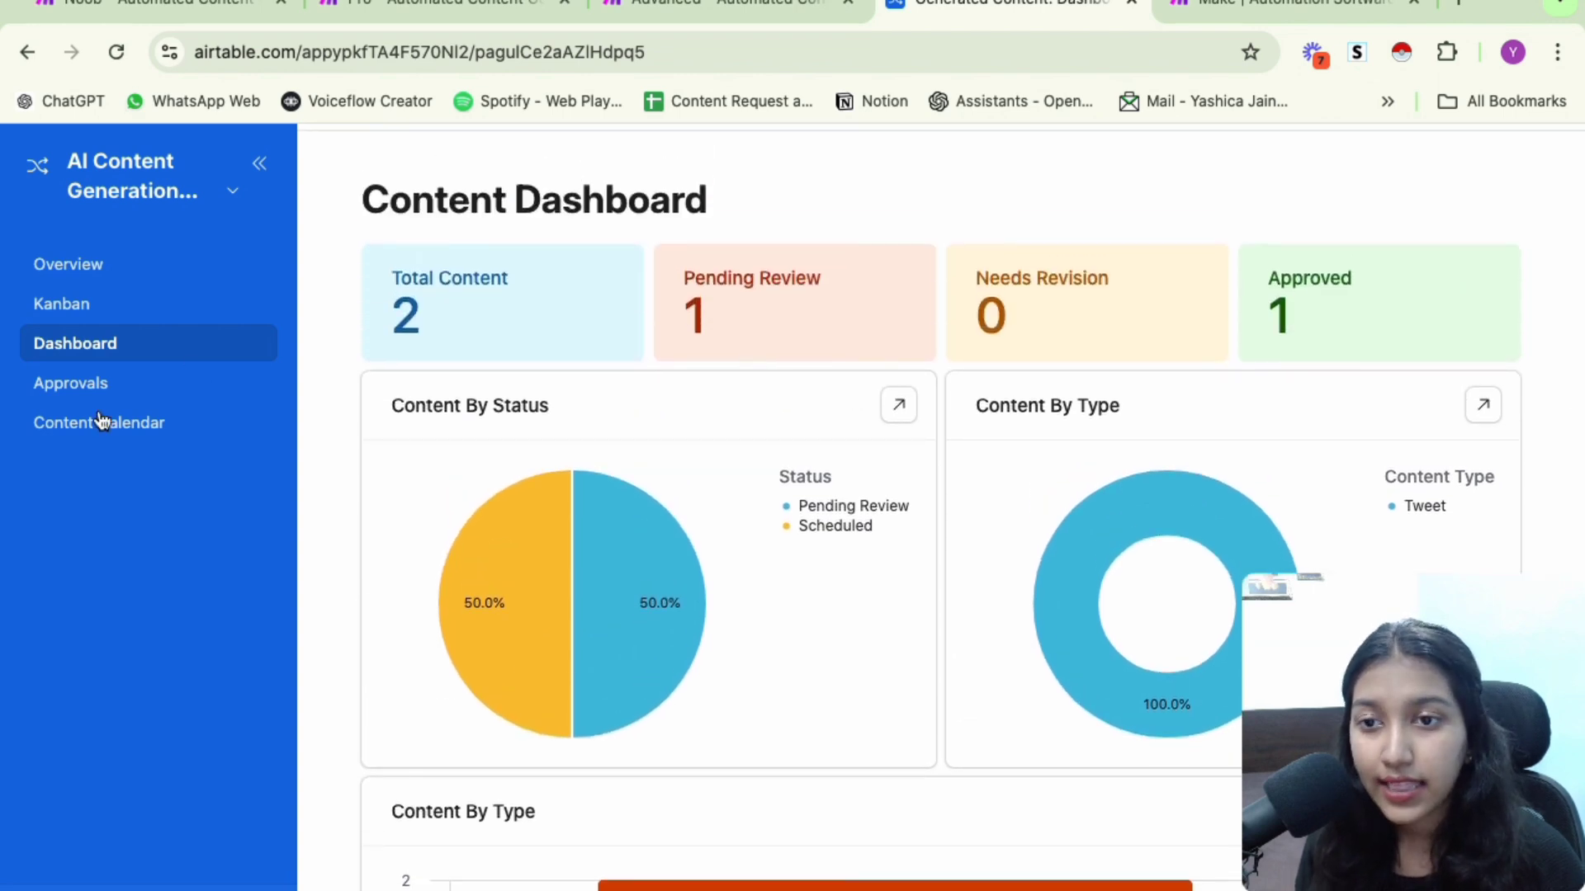
Open the Approvals page in the Airtable interface and review the fields of the tweet record awaiting review
{"action": "left_click", "coordinate": [107, 387]}
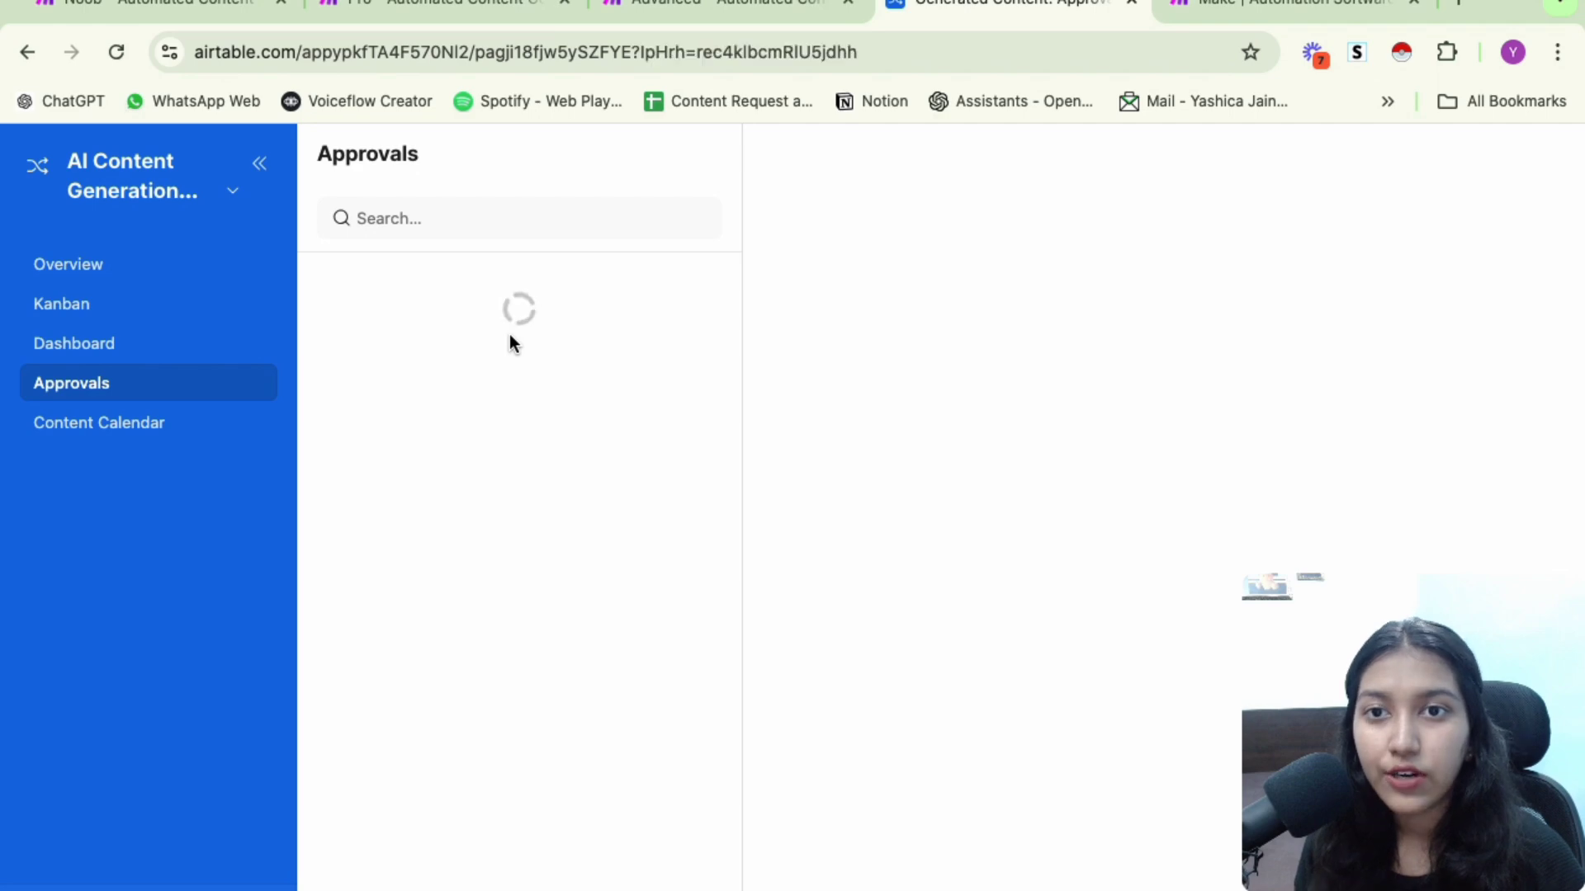
{"action": "left_click", "coordinate": [673, 2]}
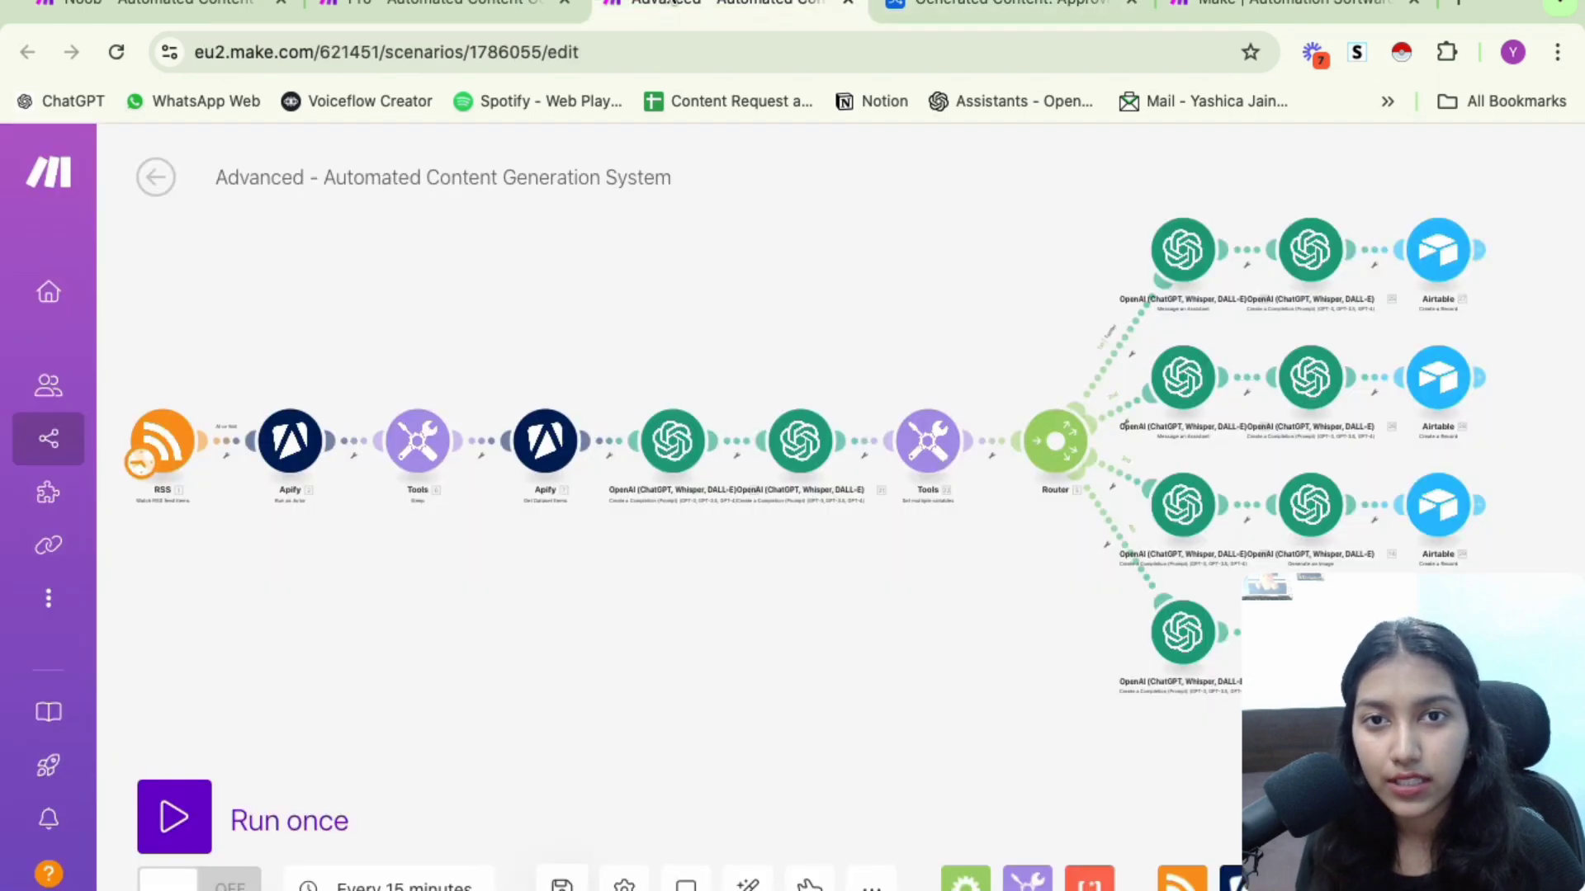
{"action": "left_click", "coordinate": [997, 4]}
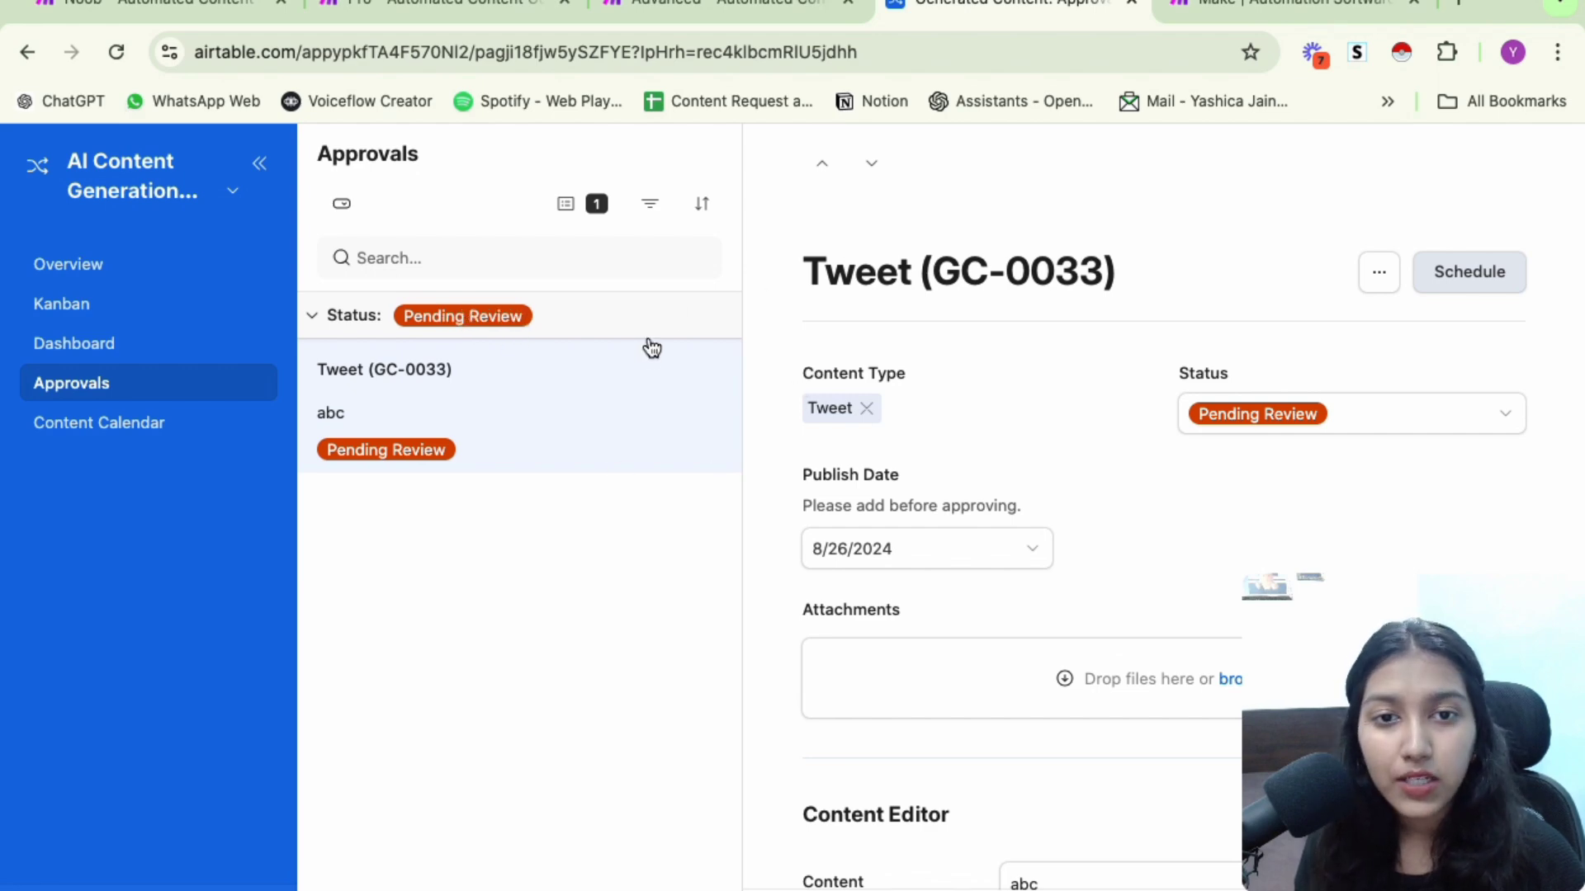
{"action": "scroll", "coordinate": [989, 413], "scroll_direction": "down", "scroll_amount": 4}
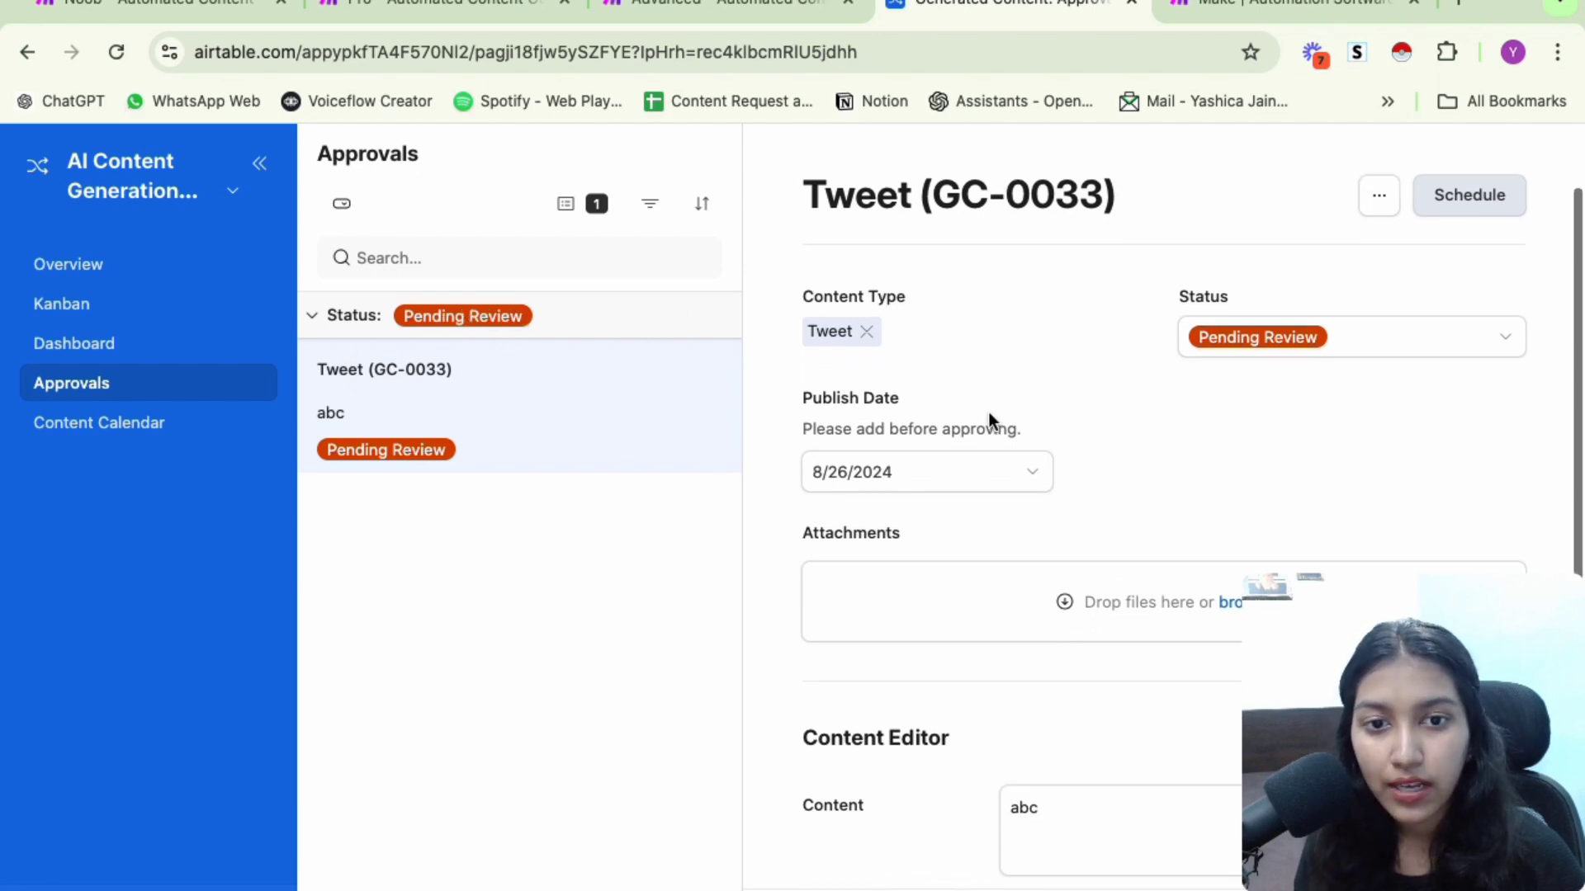
{"action": "scroll", "coordinate": [989, 413], "scroll_direction": "up", "scroll_amount": 1}
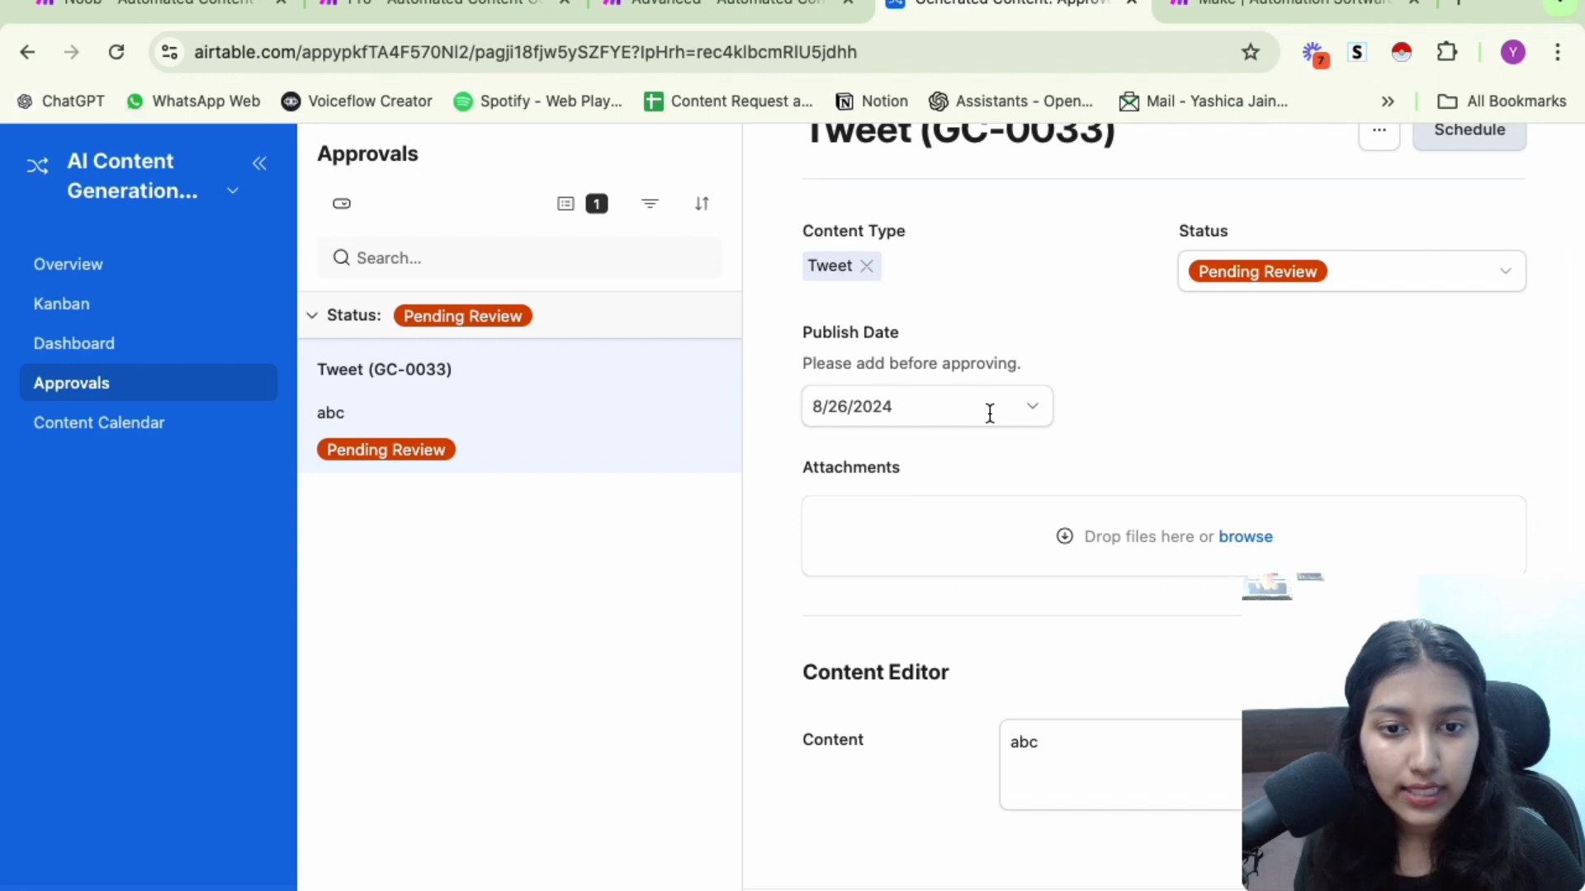
{"action": "scroll", "coordinate": [989, 413], "scroll_direction": "down", "scroll_amount": 1}
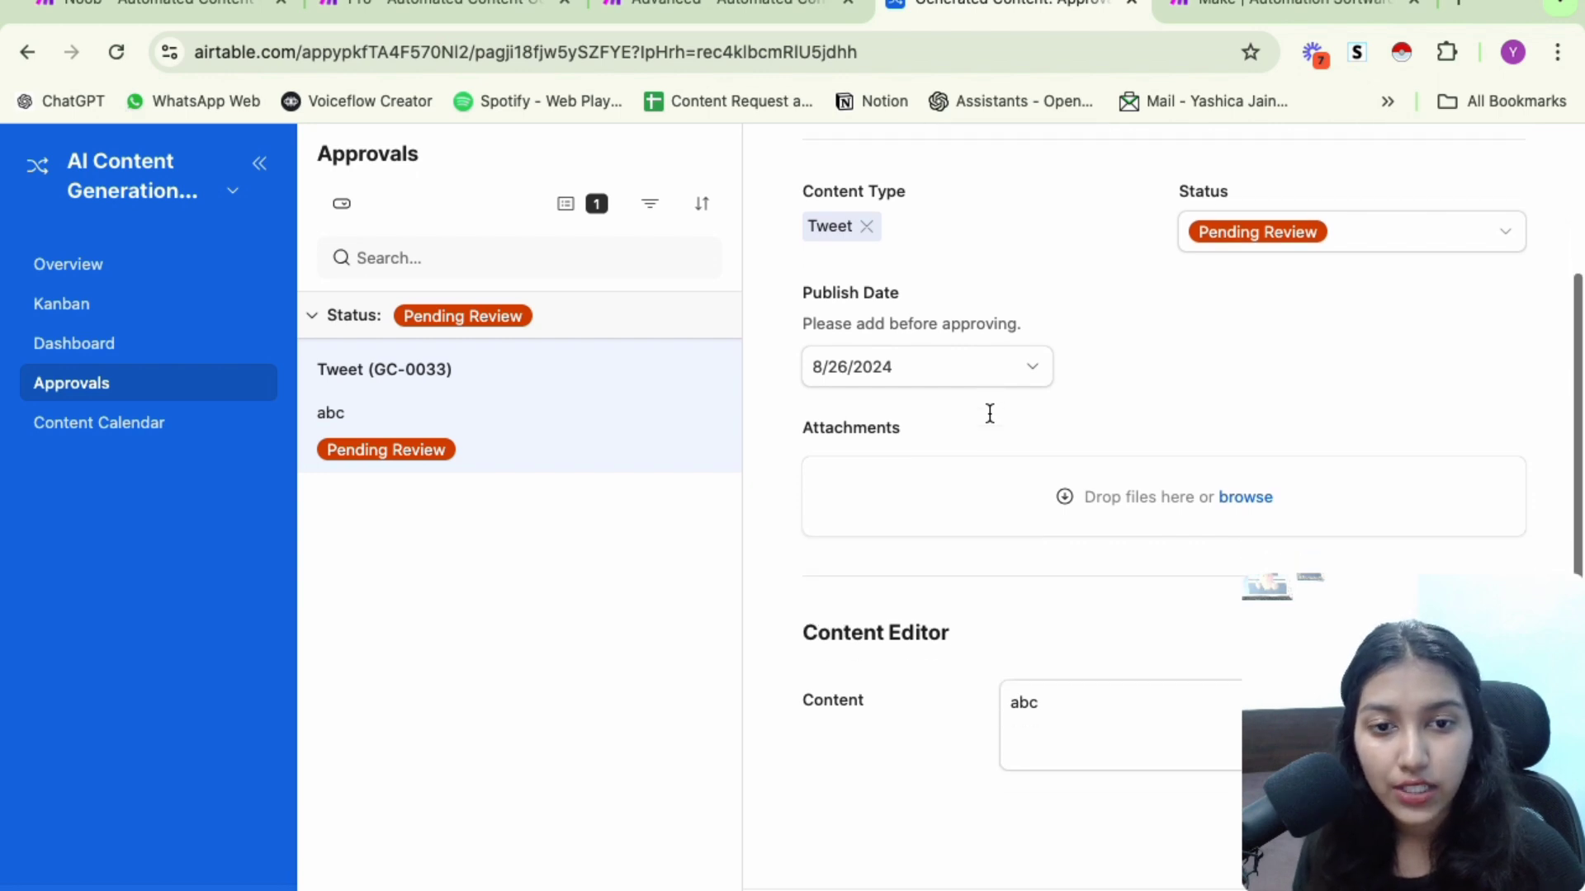
Select the text in the tweet record's Content field to inspect its editable content
{"action": "left_click", "coordinate": [1054, 704]}
{"action": "double_click", "coordinate": [1021, 702]}
{"action": "scroll", "coordinate": [1004, 411], "scroll_direction": "up", "scroll_amount": 2}
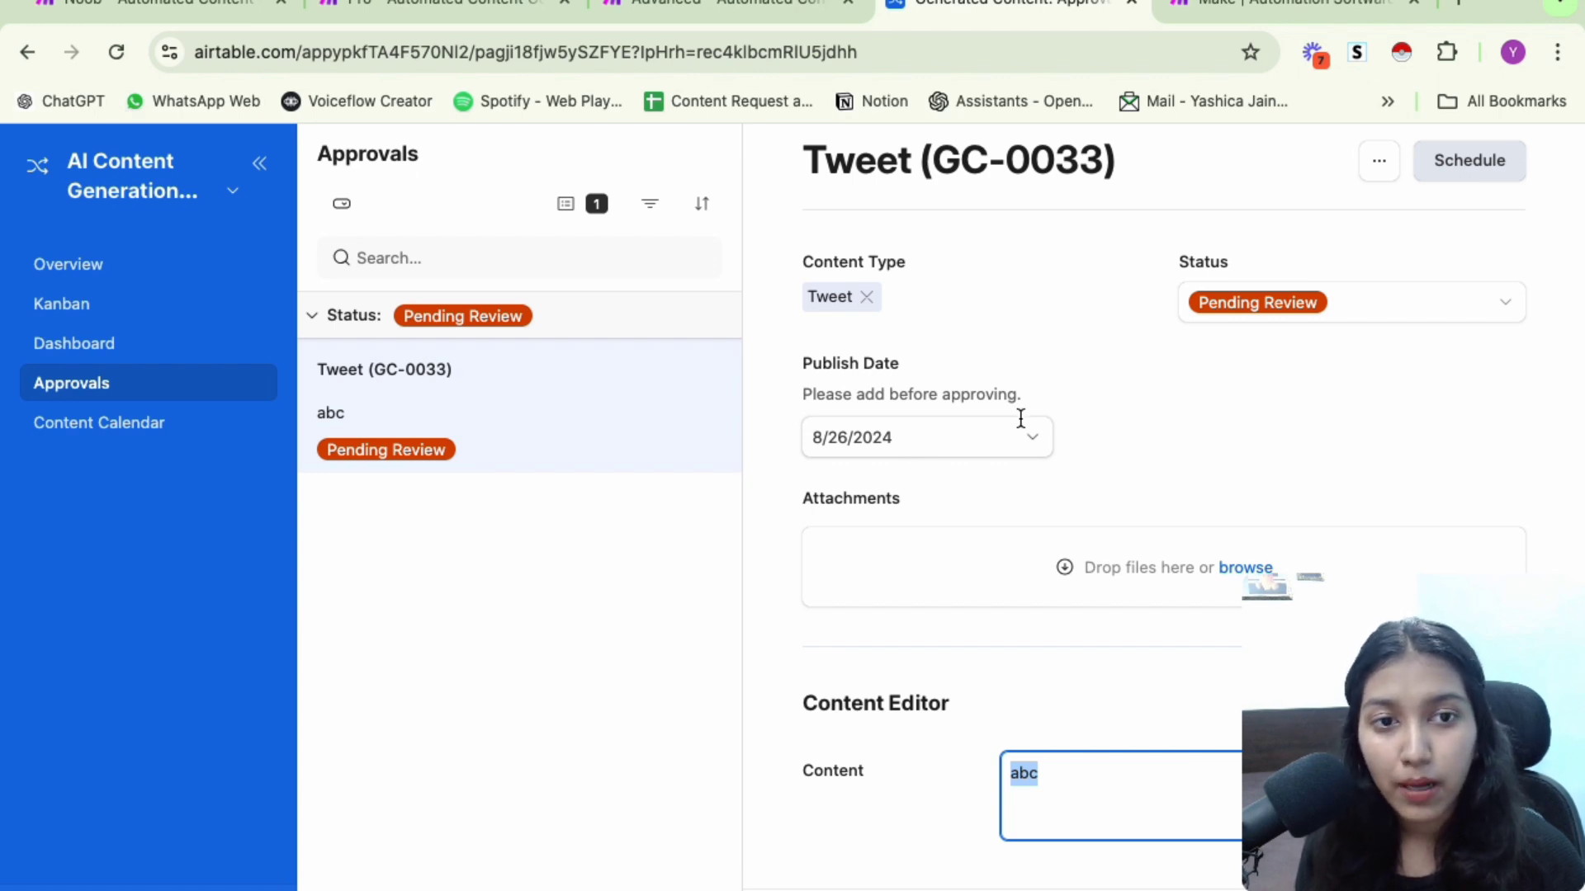
Inspect the tweet record's Publish Date field and its date picker without changing the scheduled date
{"action": "left_click_drag", "start_coordinate": [1270, 382], "coordinate": [1271, 516]}
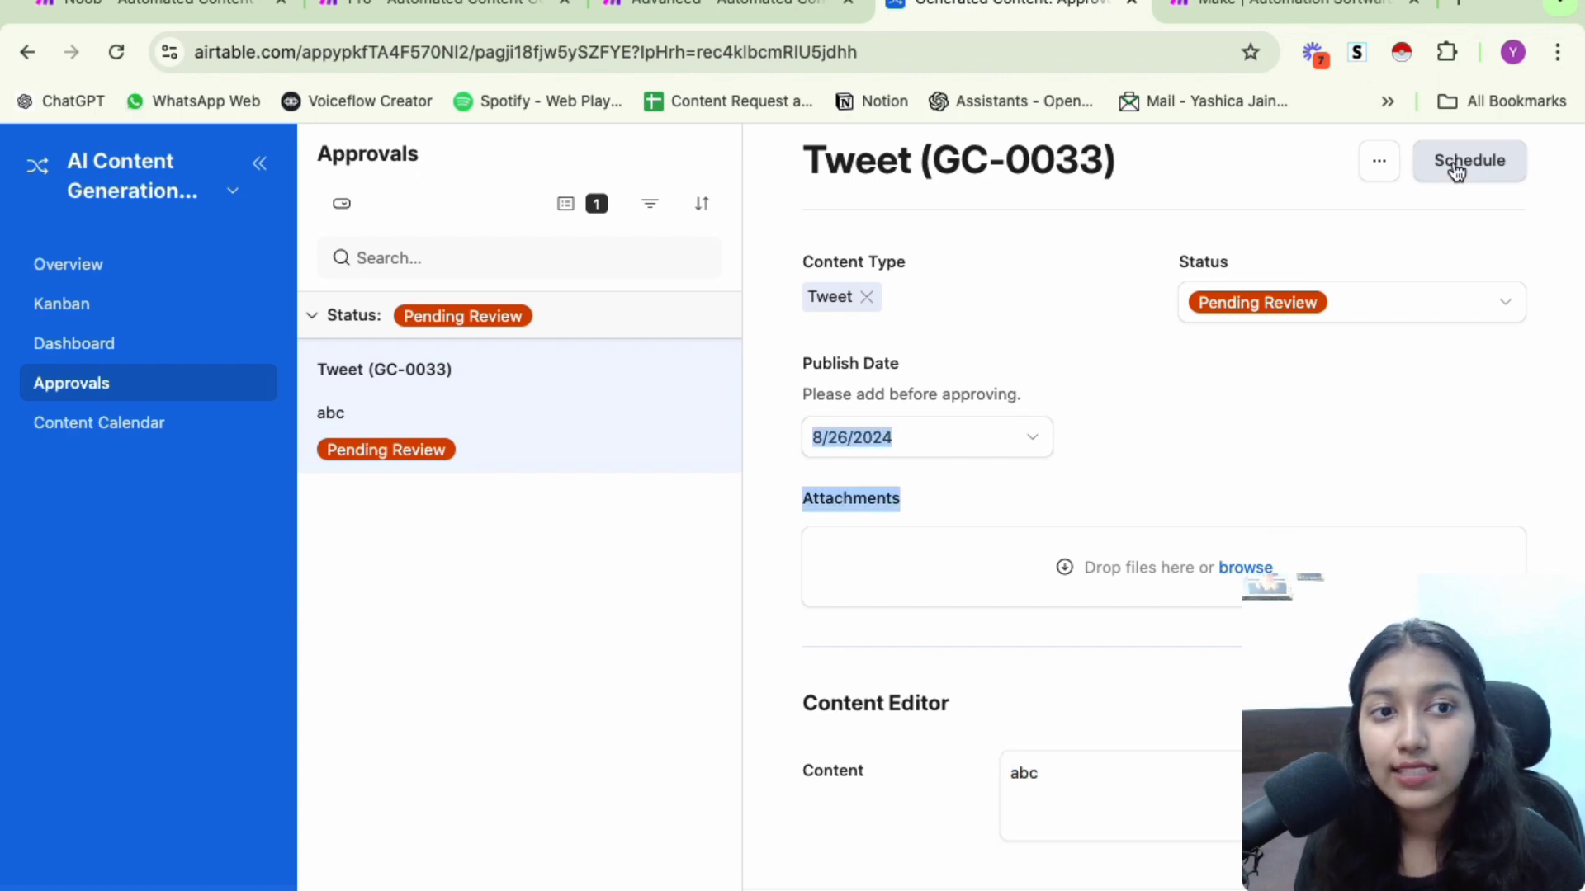
{"action": "left_click", "coordinate": [1077, 425]}
{"action": "left_click", "coordinate": [917, 430]}
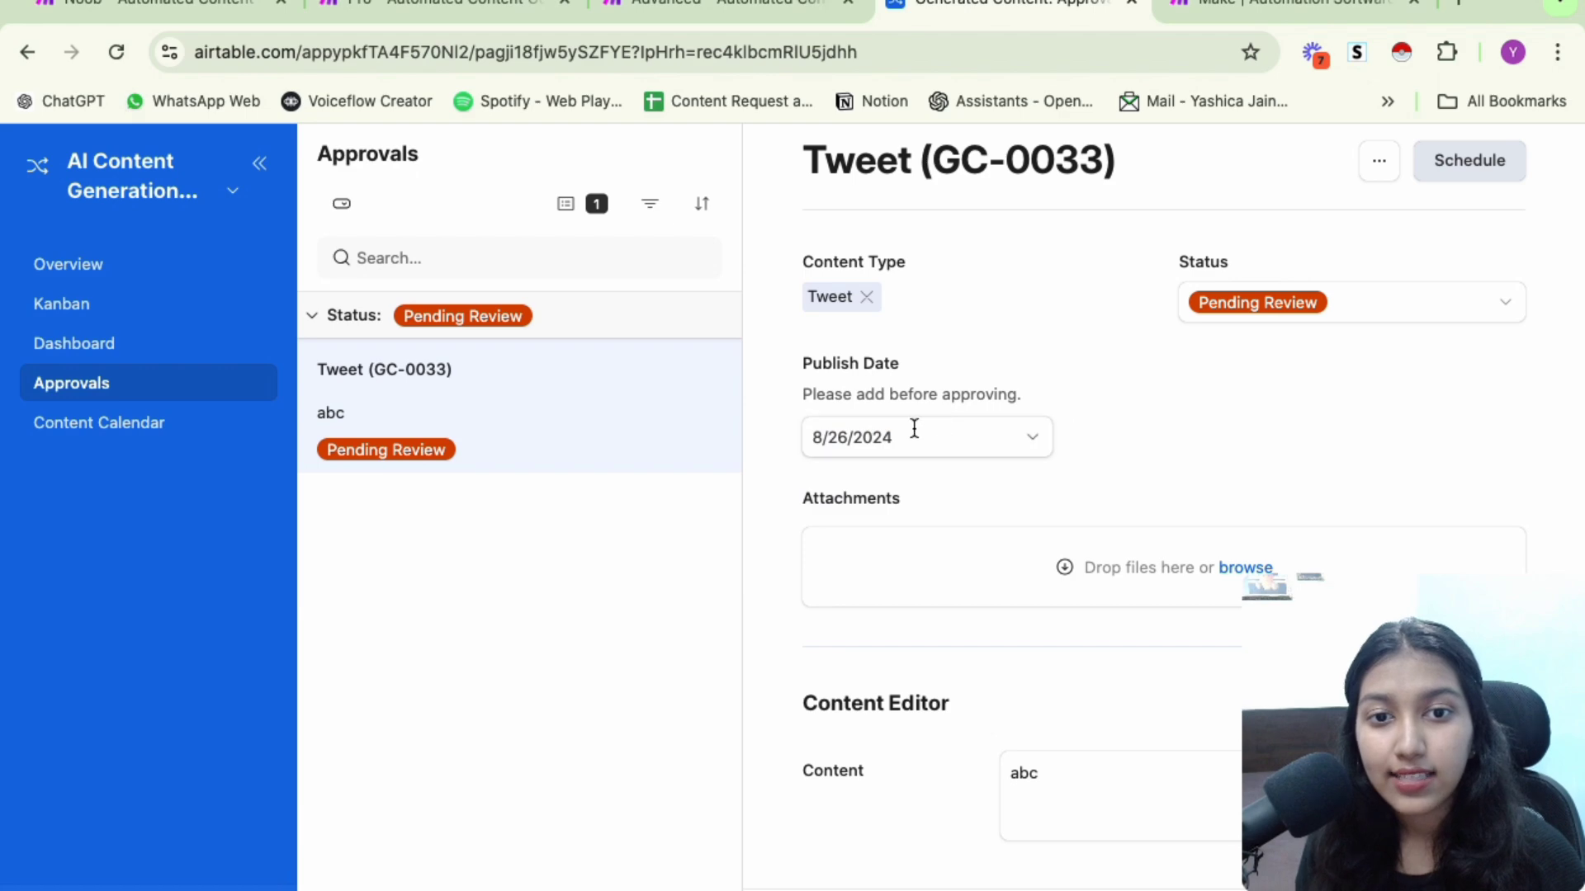
{"action": "left_click_drag", "start_coordinate": [893, 438], "coordinate": [808, 437]}
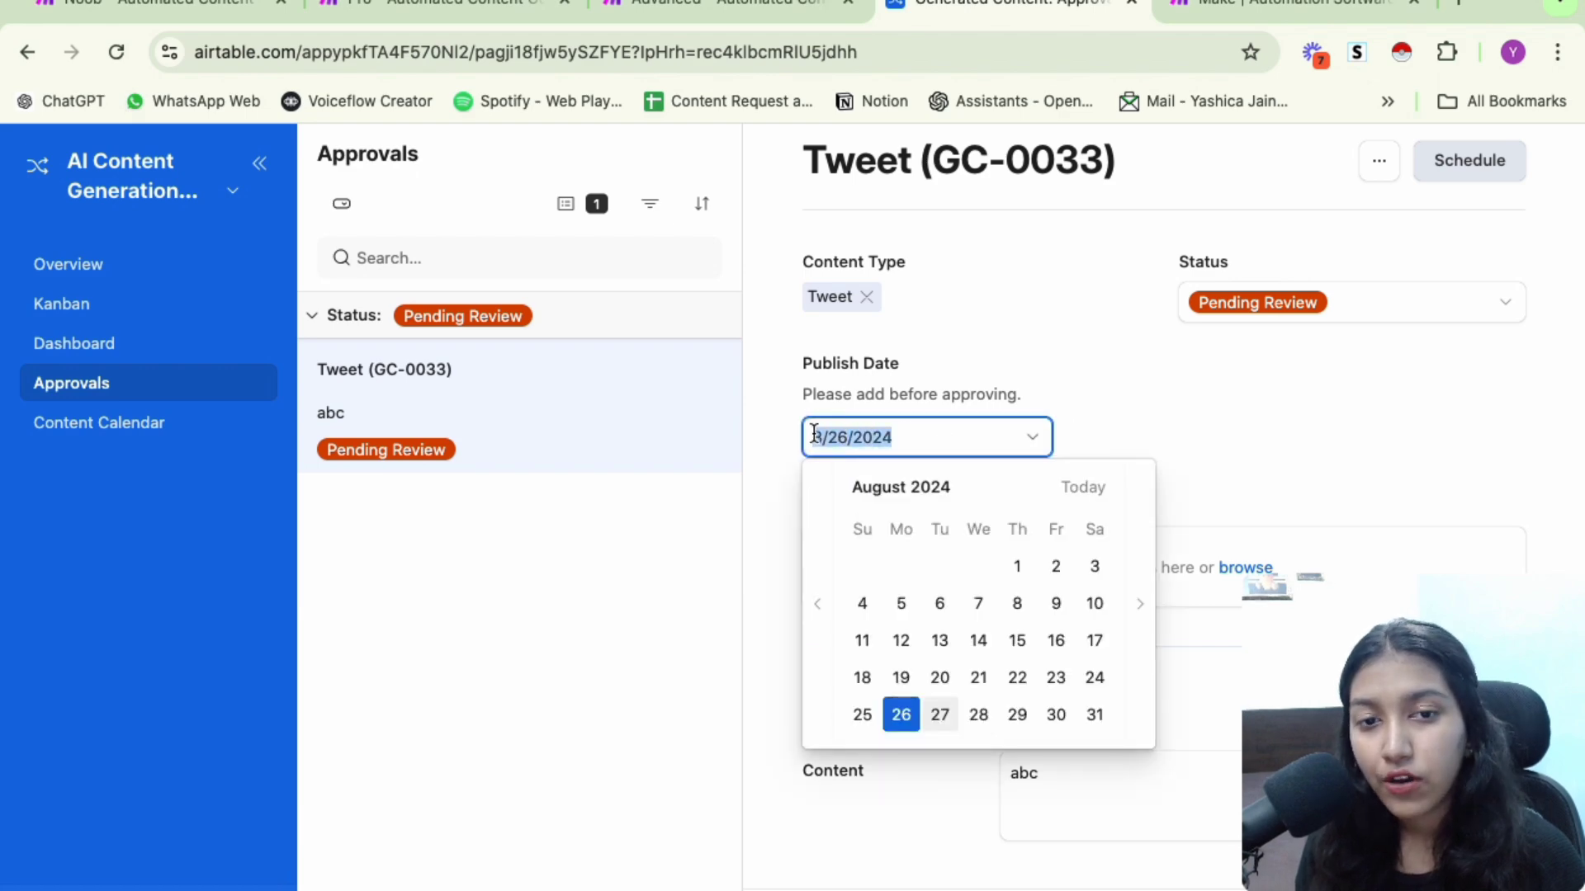
{"action": "left_click", "coordinate": [1163, 368]}
Switch to Make and compare the Noob, Pro and Advanced scenarios, viewing the Pro flow from its RSS trigger
{"action": "left_click", "coordinate": [183, 7]}
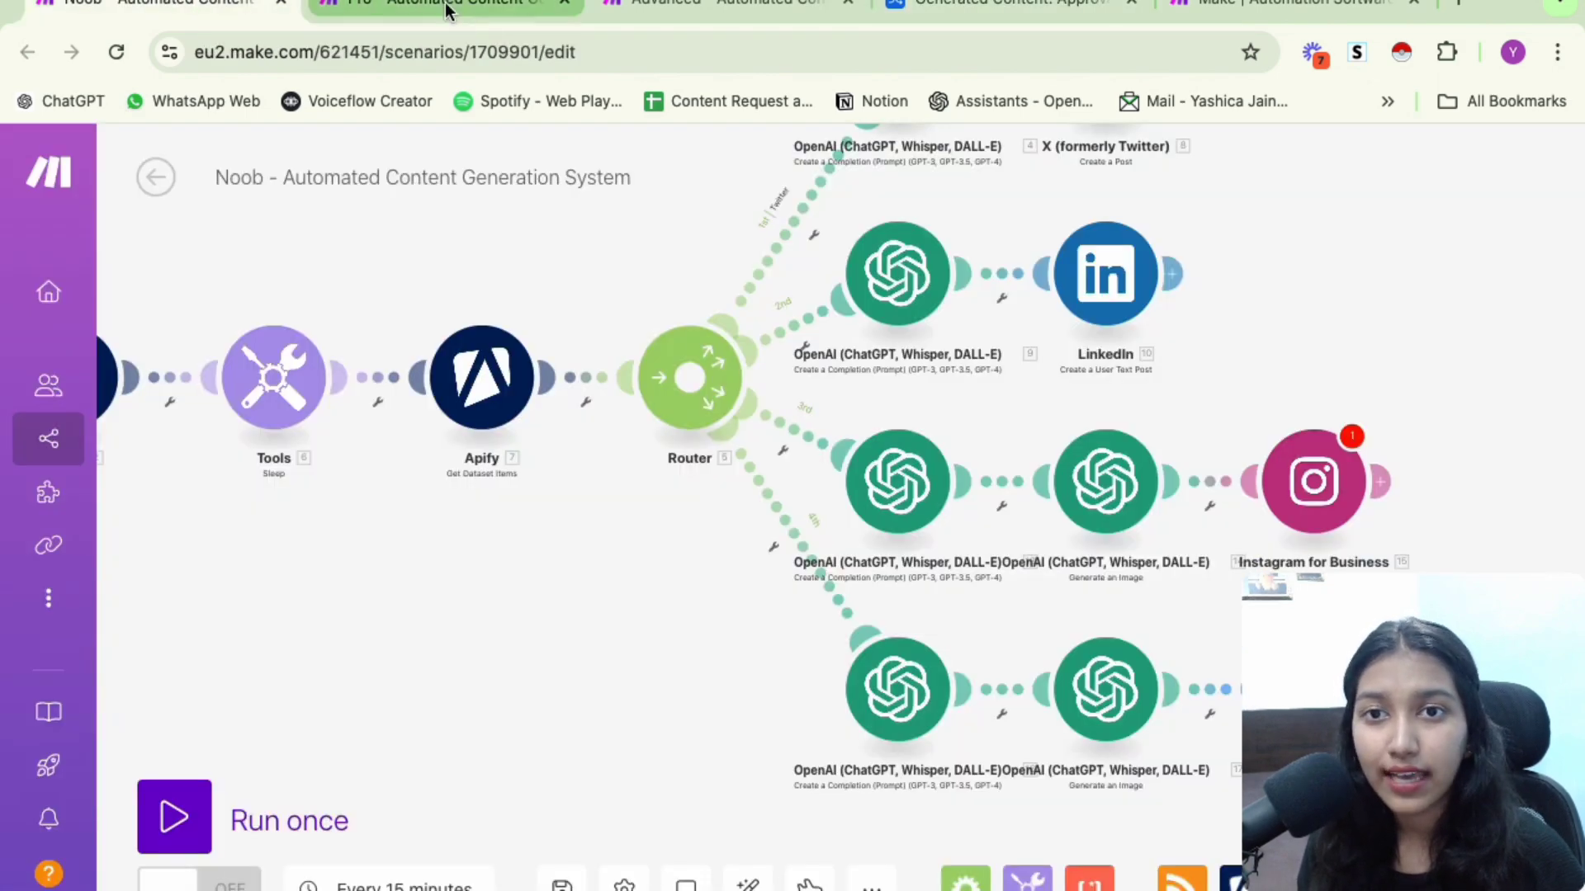
{"action": "left_click", "coordinate": [446, 9]}
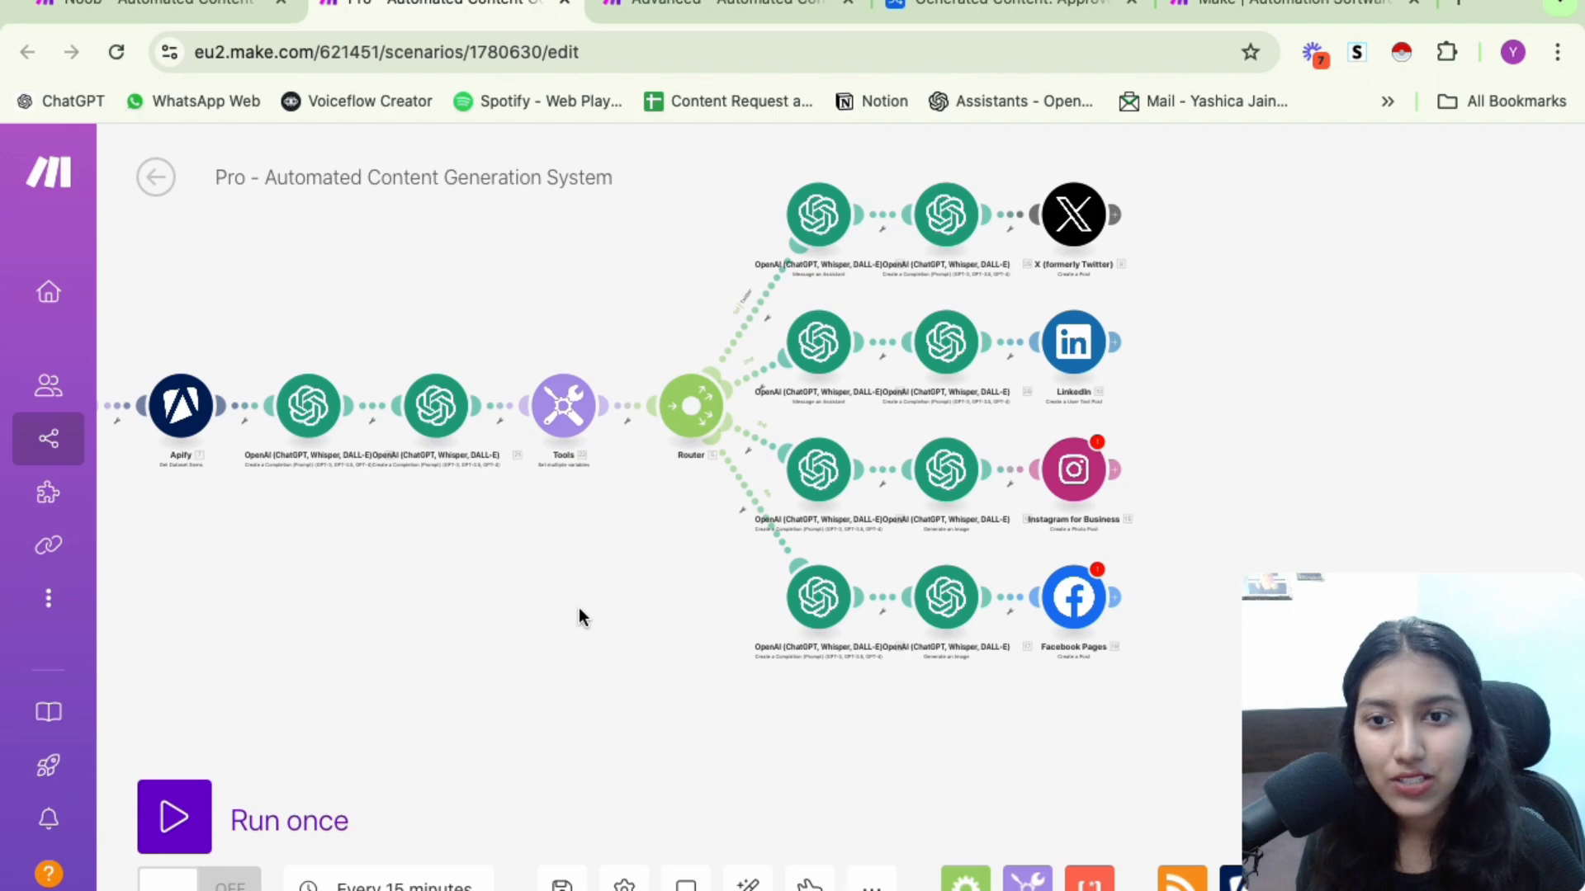
{"action": "left_click_drag", "start_coordinate": [578, 611], "coordinate": [948, 611]}
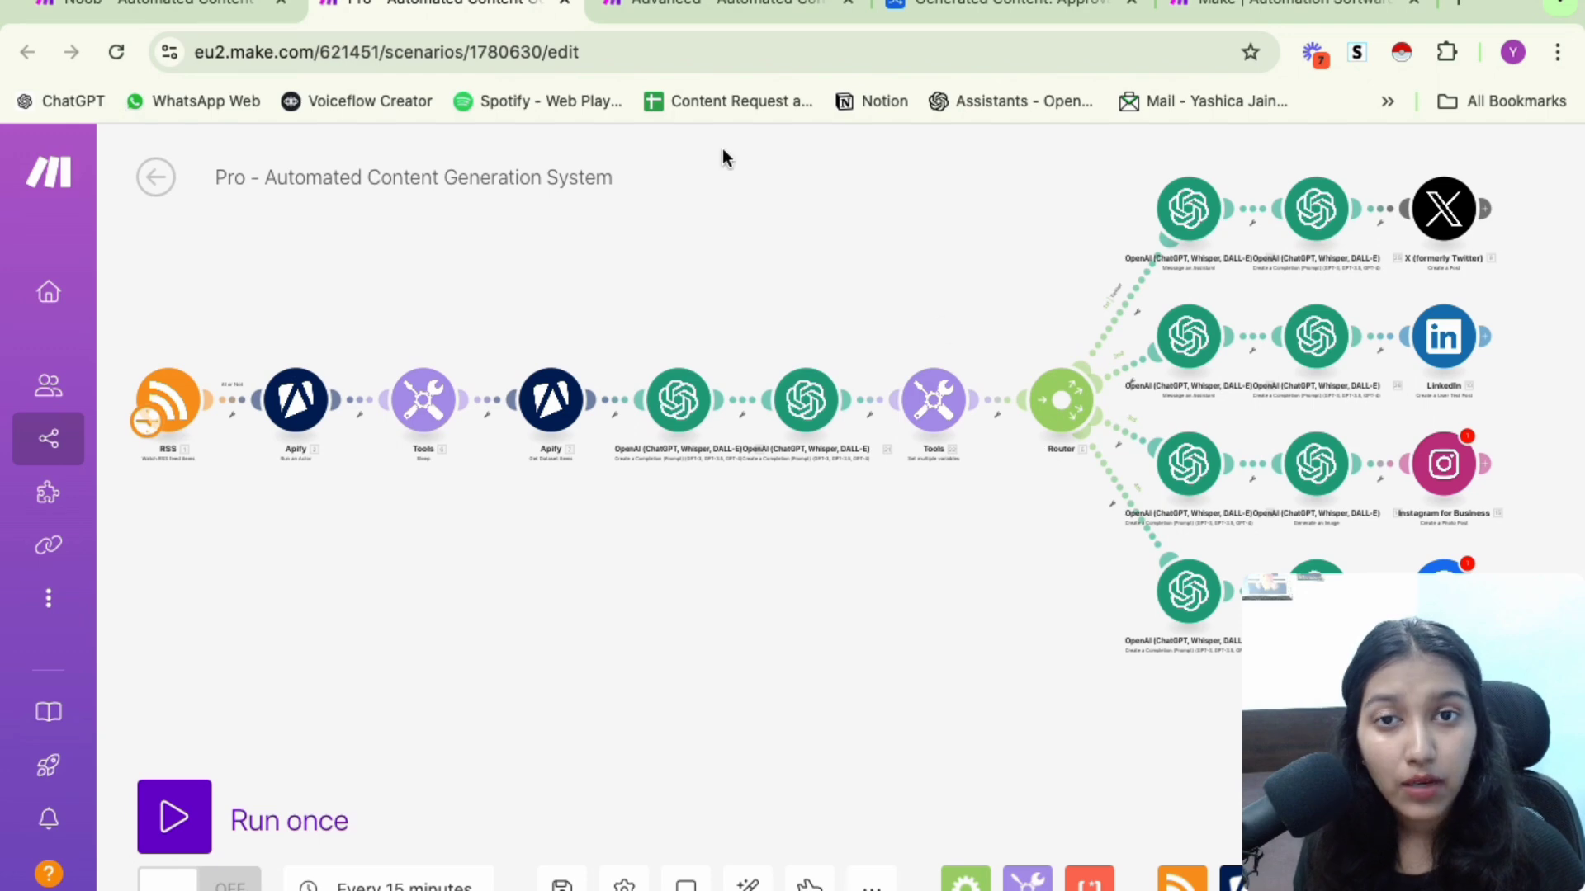
{"action": "left_click", "coordinate": [726, 6]}
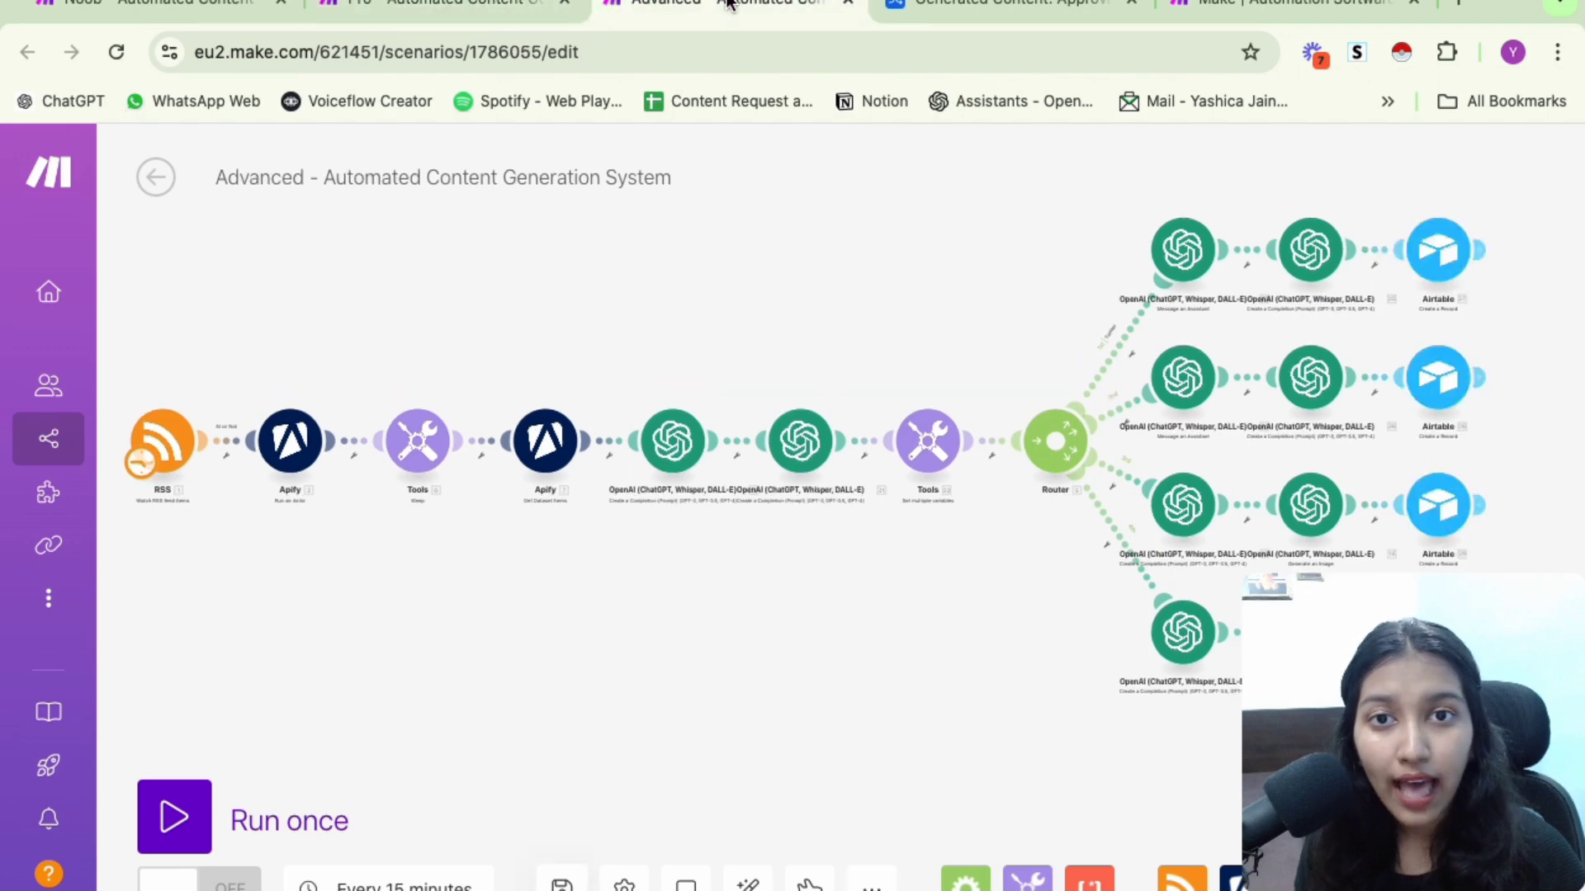
Return to the tweet record awaiting review in Airtable, and open the interface's Content Calendar page
{"action": "left_click", "coordinate": [953, 4]}
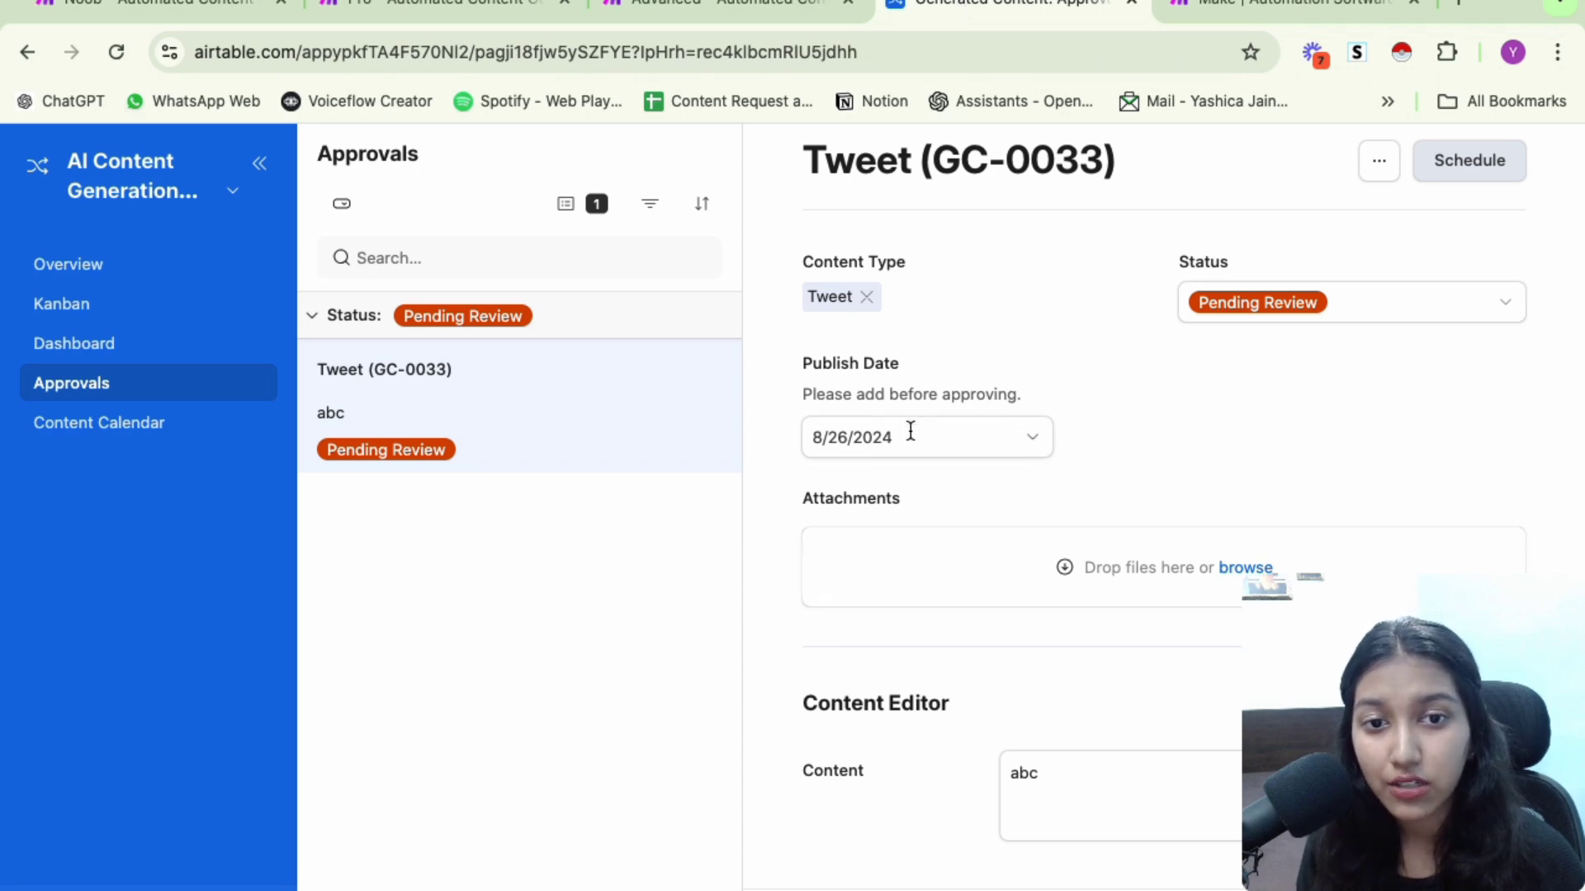
{"action": "scroll", "coordinate": [909, 427], "scroll_direction": "down", "scroll_amount": 3}
{"action": "scroll", "coordinate": [909, 427], "scroll_direction": "up", "scroll_amount": 4}
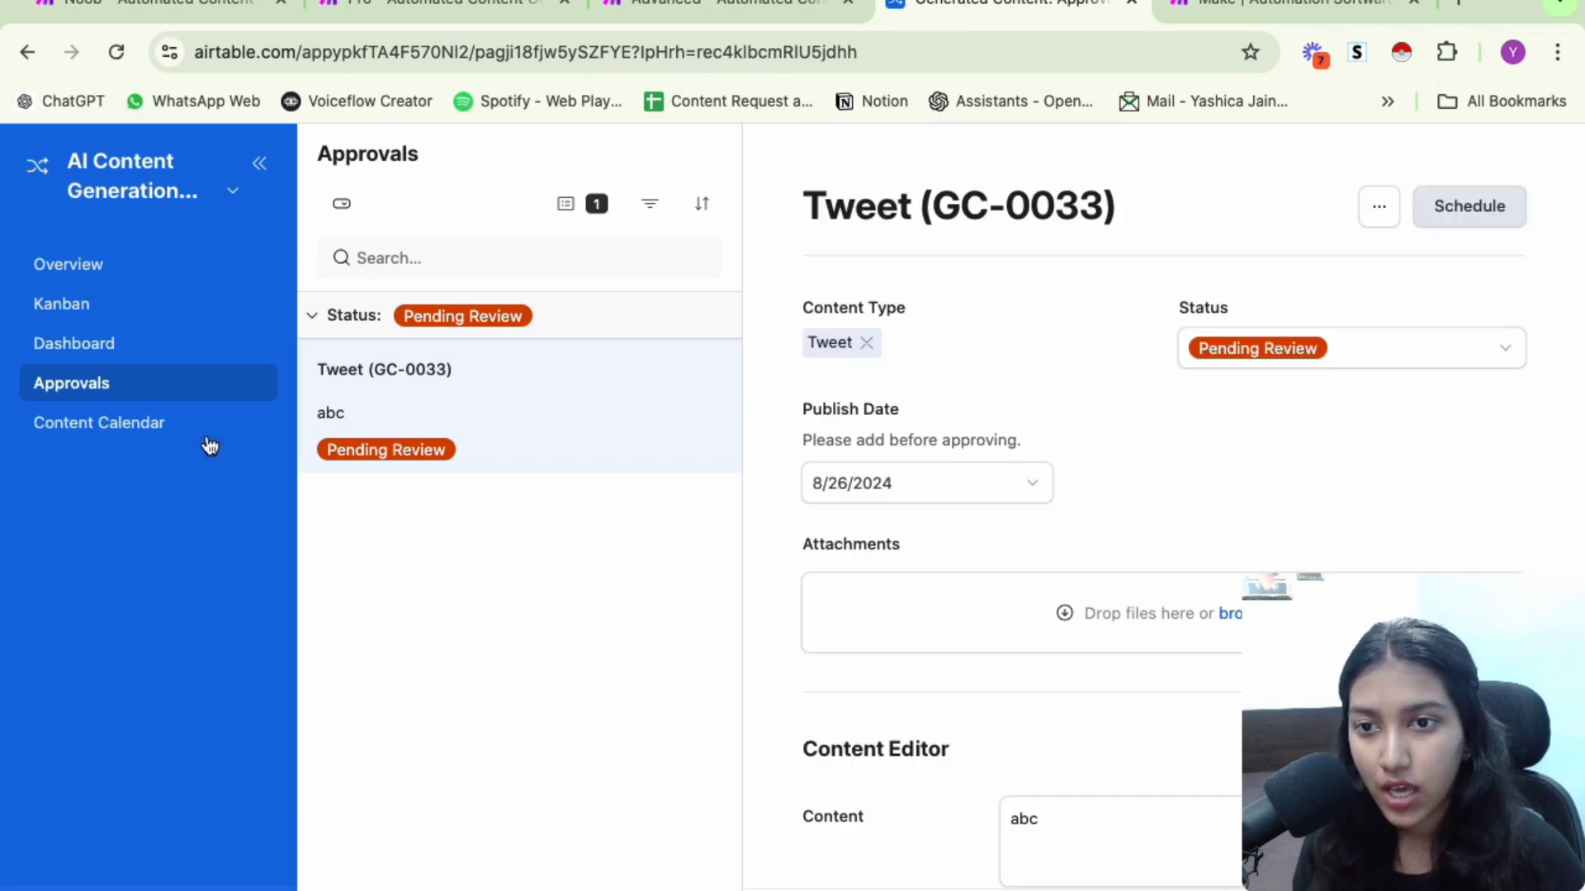
{"action": "left_click", "coordinate": [206, 433]}
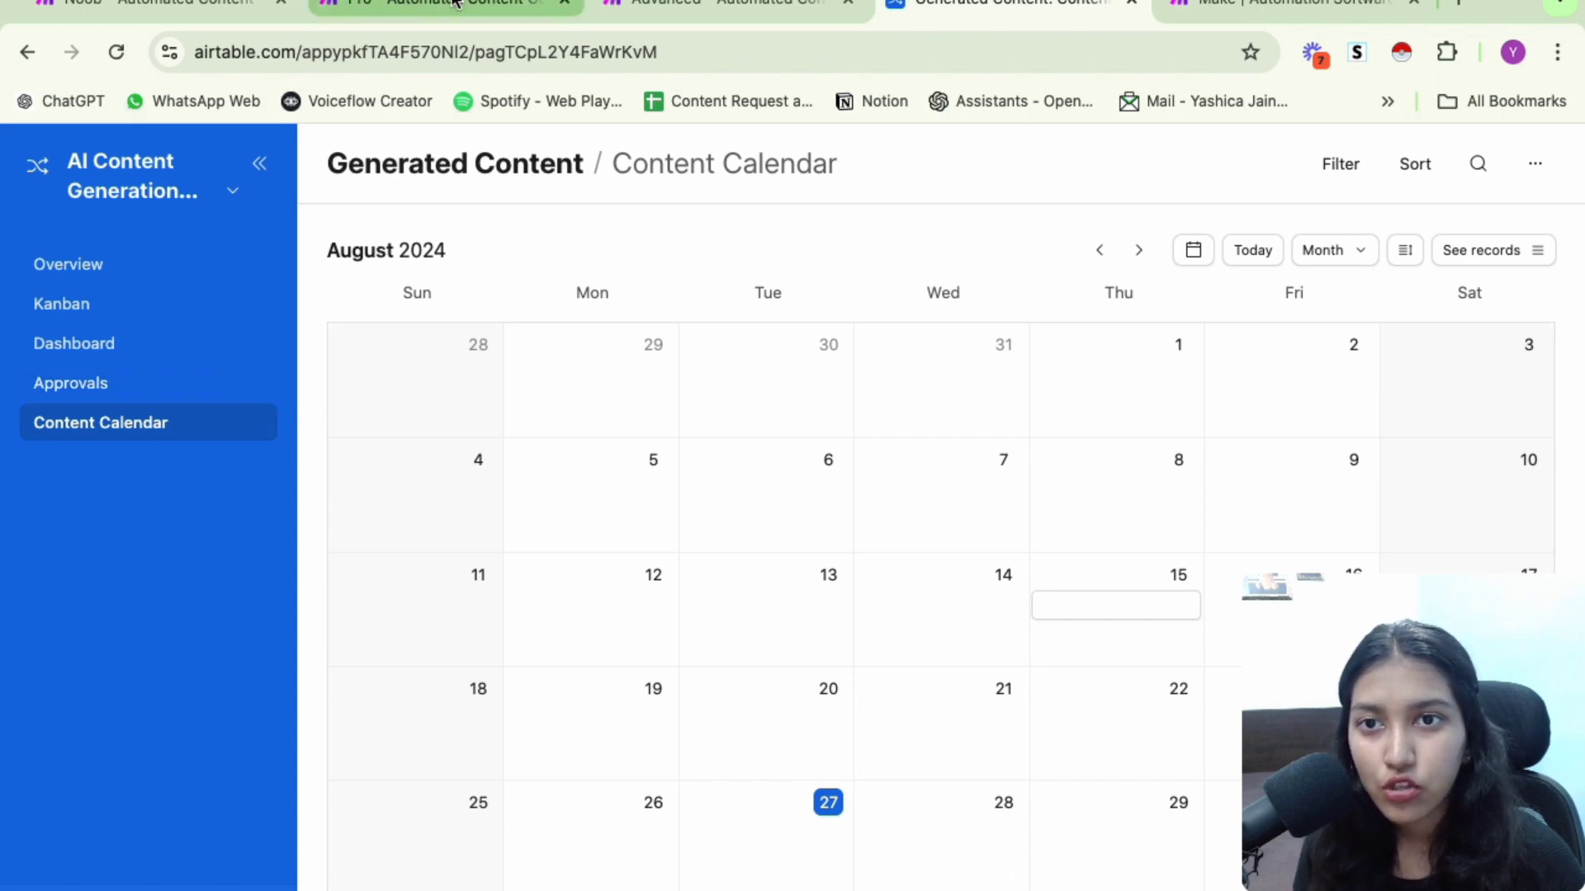
Revisit the Noob and Pro scenarios in Make, and return to the Content Calendar in Airtable
{"action": "left_click", "coordinate": [149, 7]}
{"action": "left_click", "coordinate": [396, 4]}
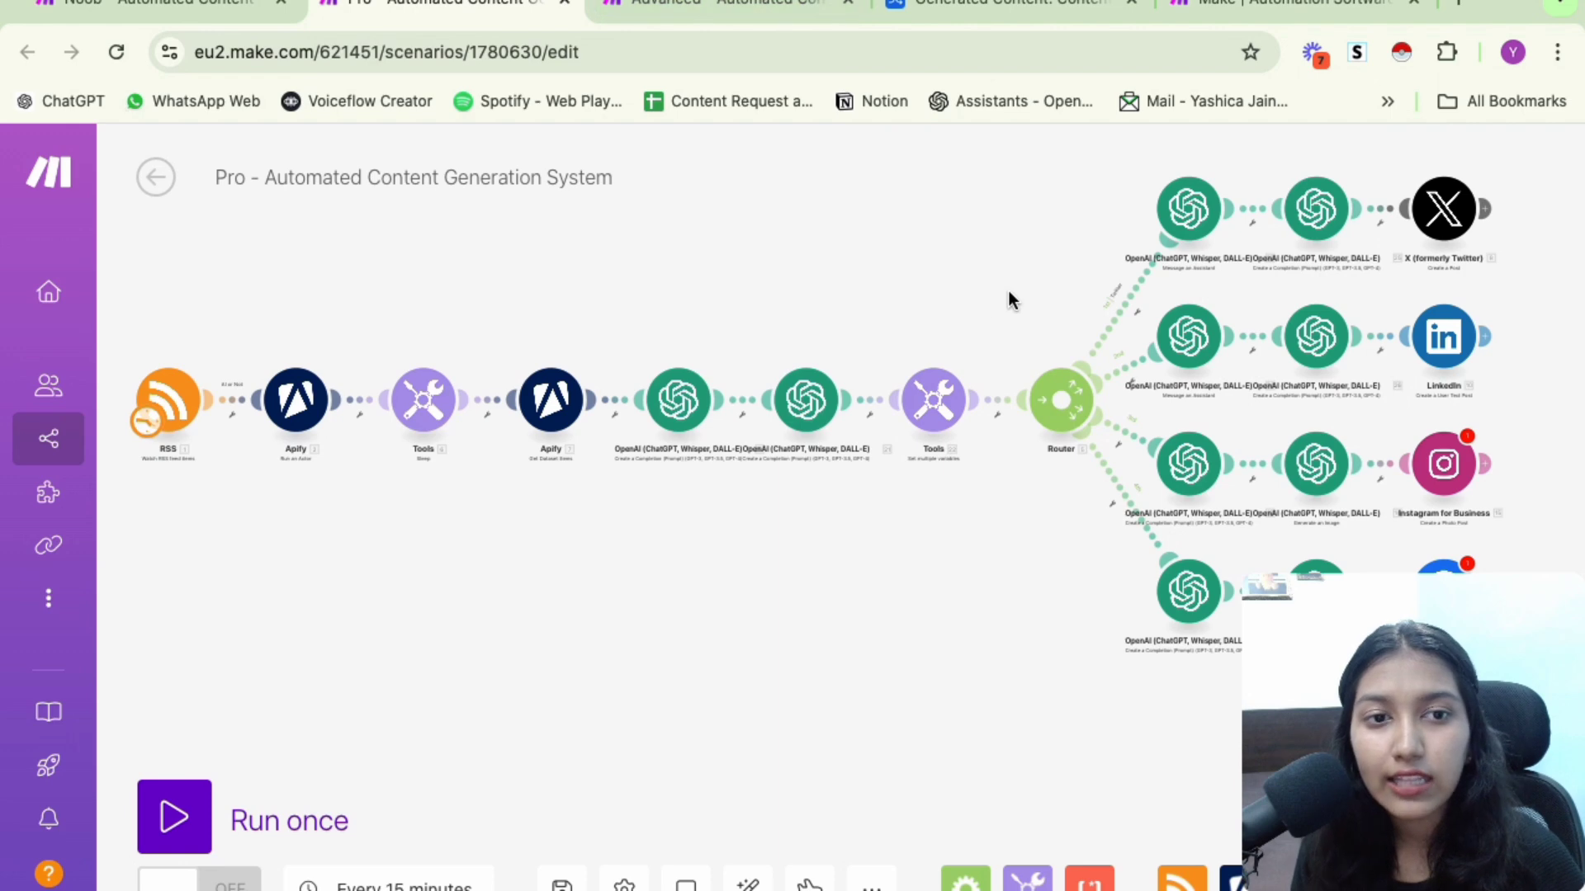
{"action": "left_click", "coordinate": [953, 4]}
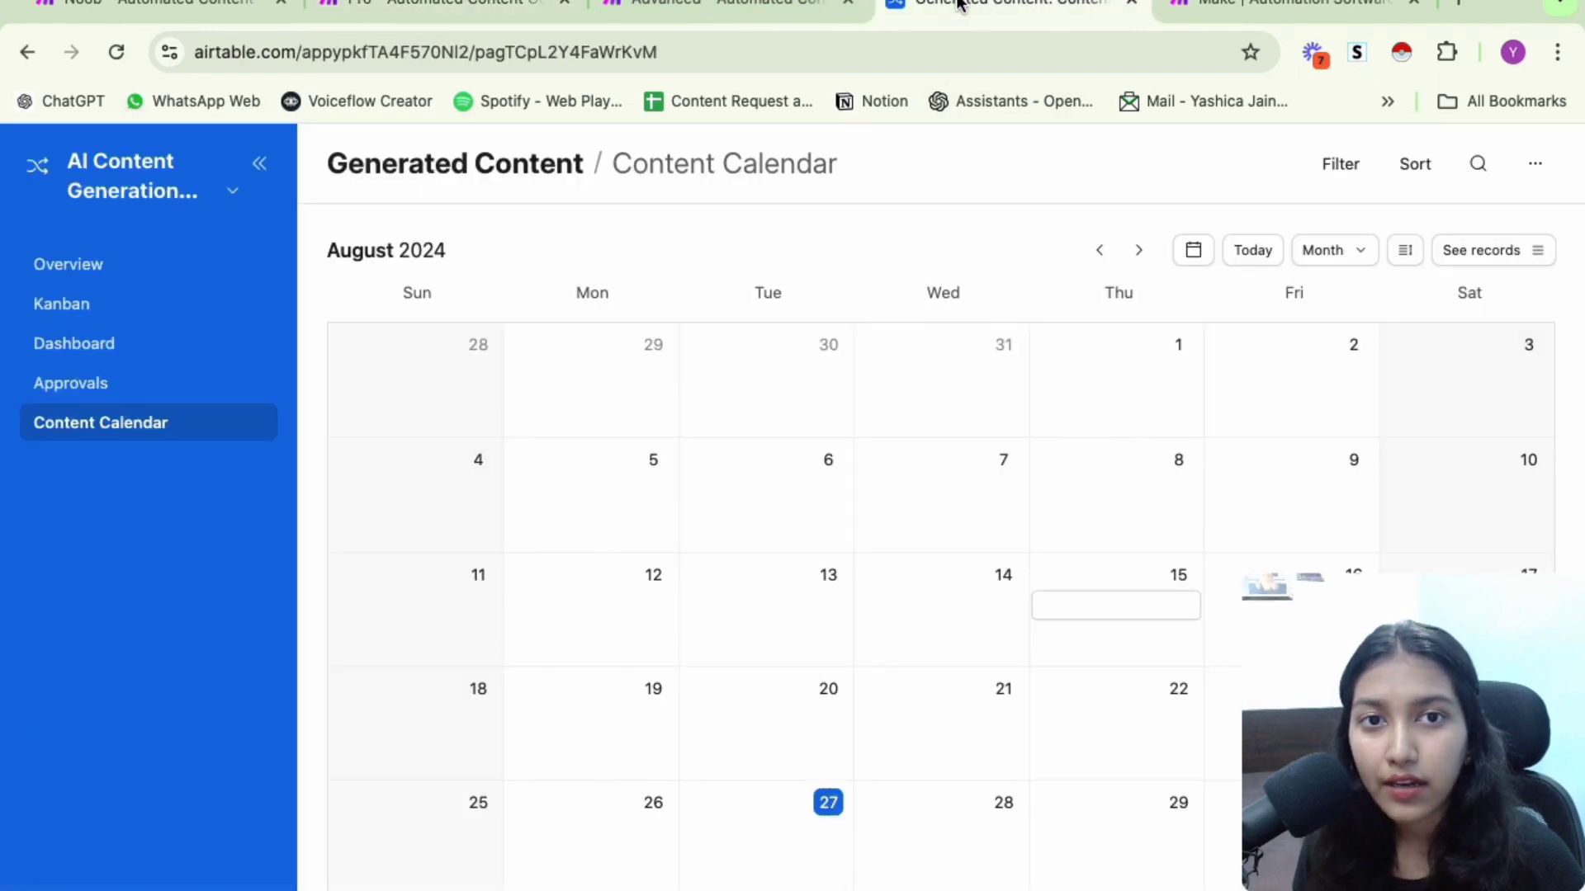
Review the interface's Dashboard and Approvals pages with the pending tweet record, and open the Kanban page
{"action": "left_click", "coordinate": [196, 348]}
{"action": "left_click", "coordinate": [170, 387]}
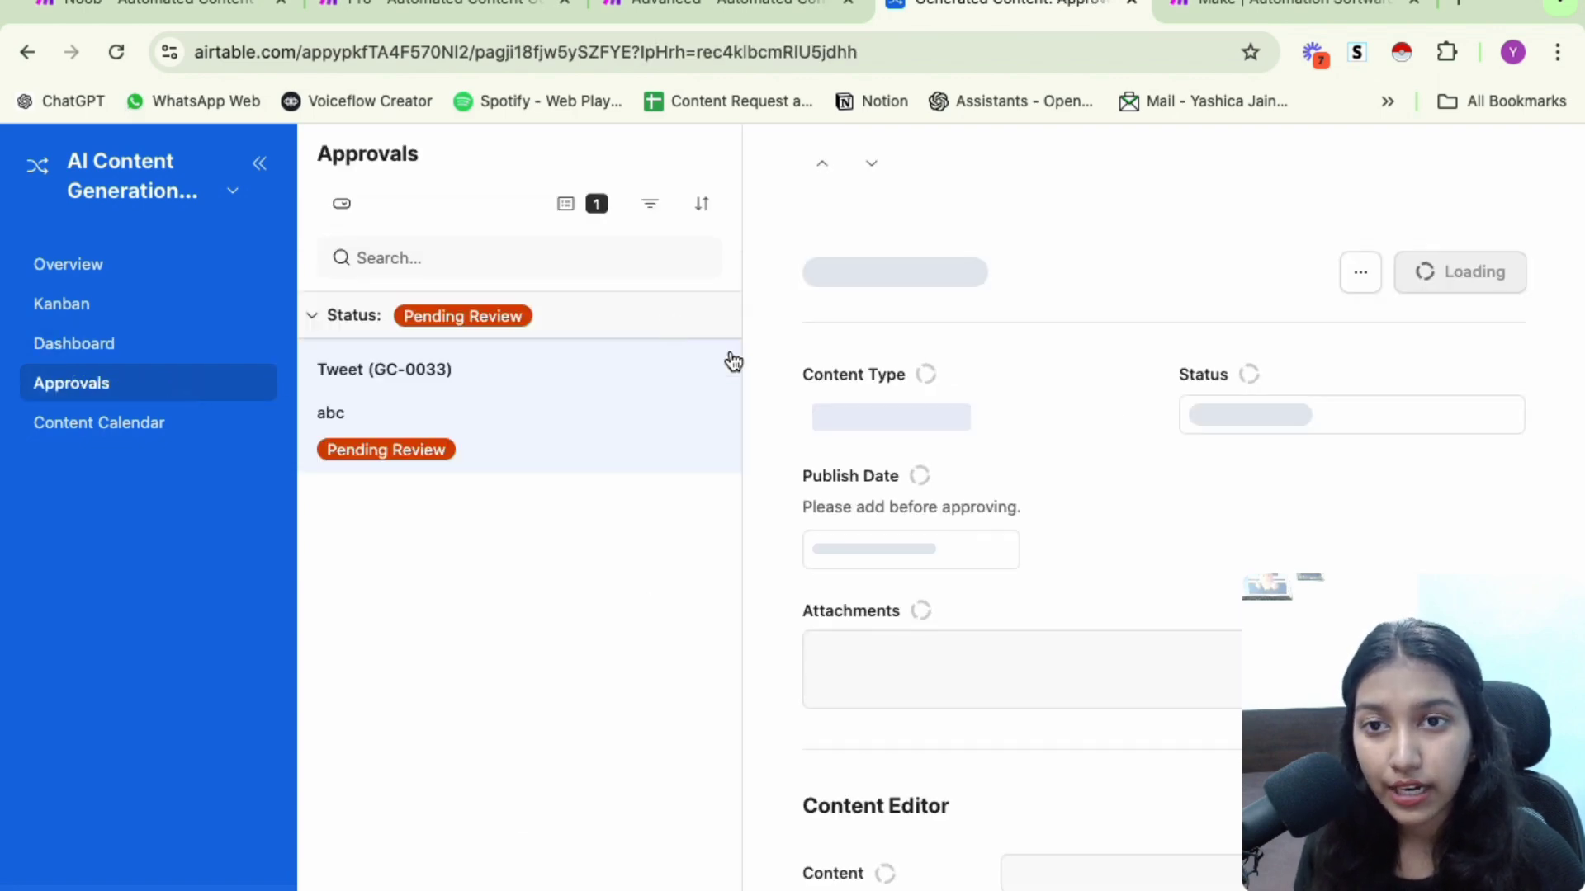
{"action": "scroll", "coordinate": [951, 501], "scroll_direction": "down", "scroll_amount": 3}
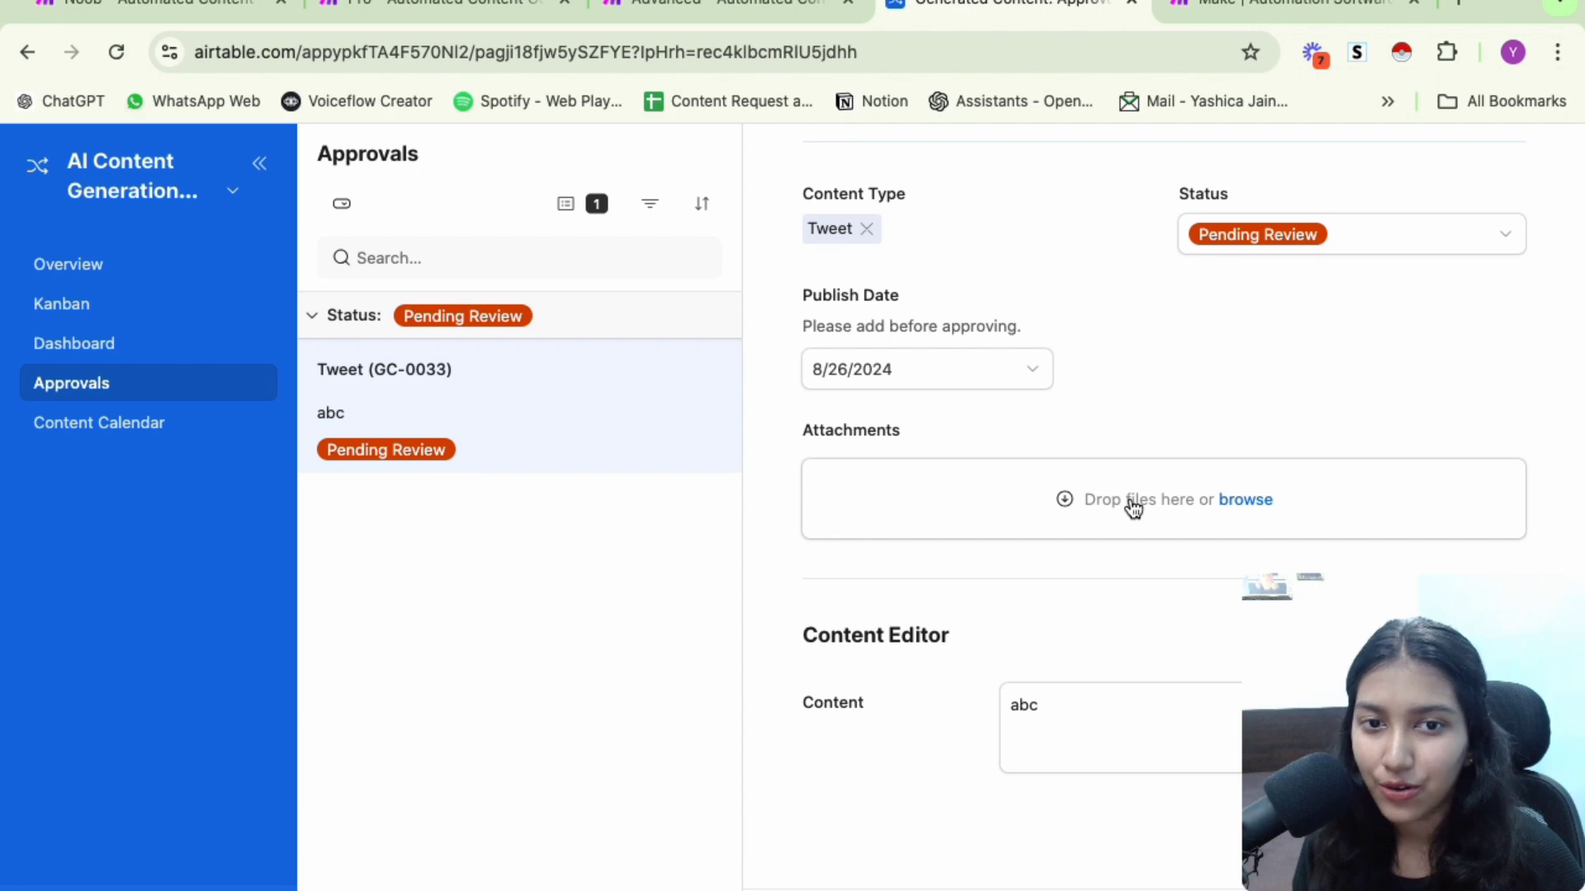
{"action": "left_click", "coordinate": [134, 312]}
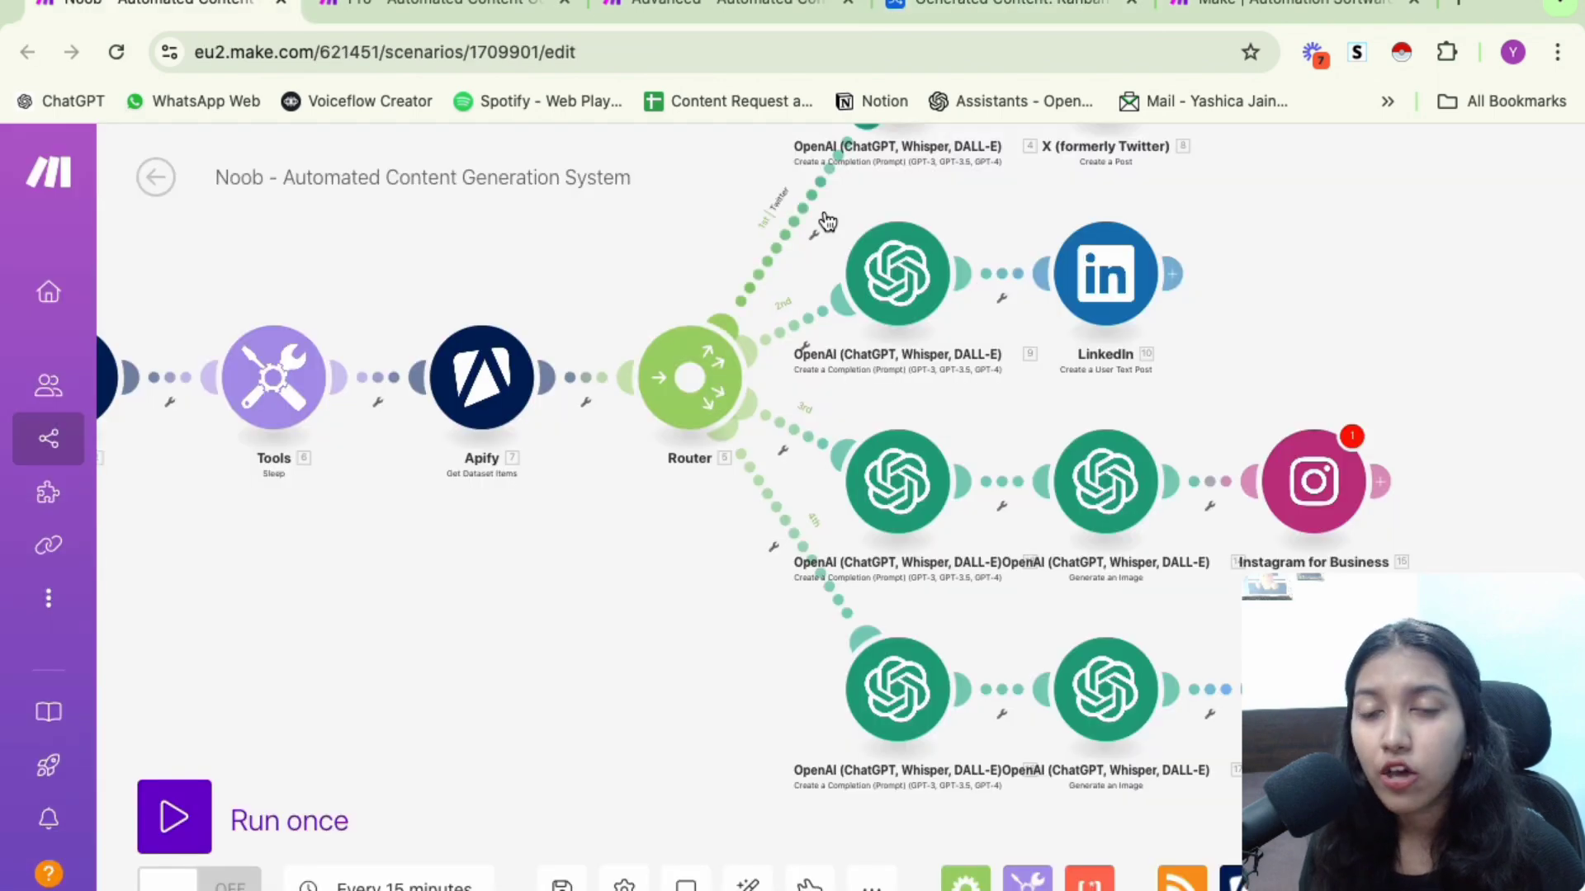
View the Noob scenario's full flow, step through the Pro and Advanced scenarios, and switch to the Airtable Kanban page
{"action": "scroll", "coordinate": [483, 221], "scroll_direction": "down", "scroll_amount": 3}
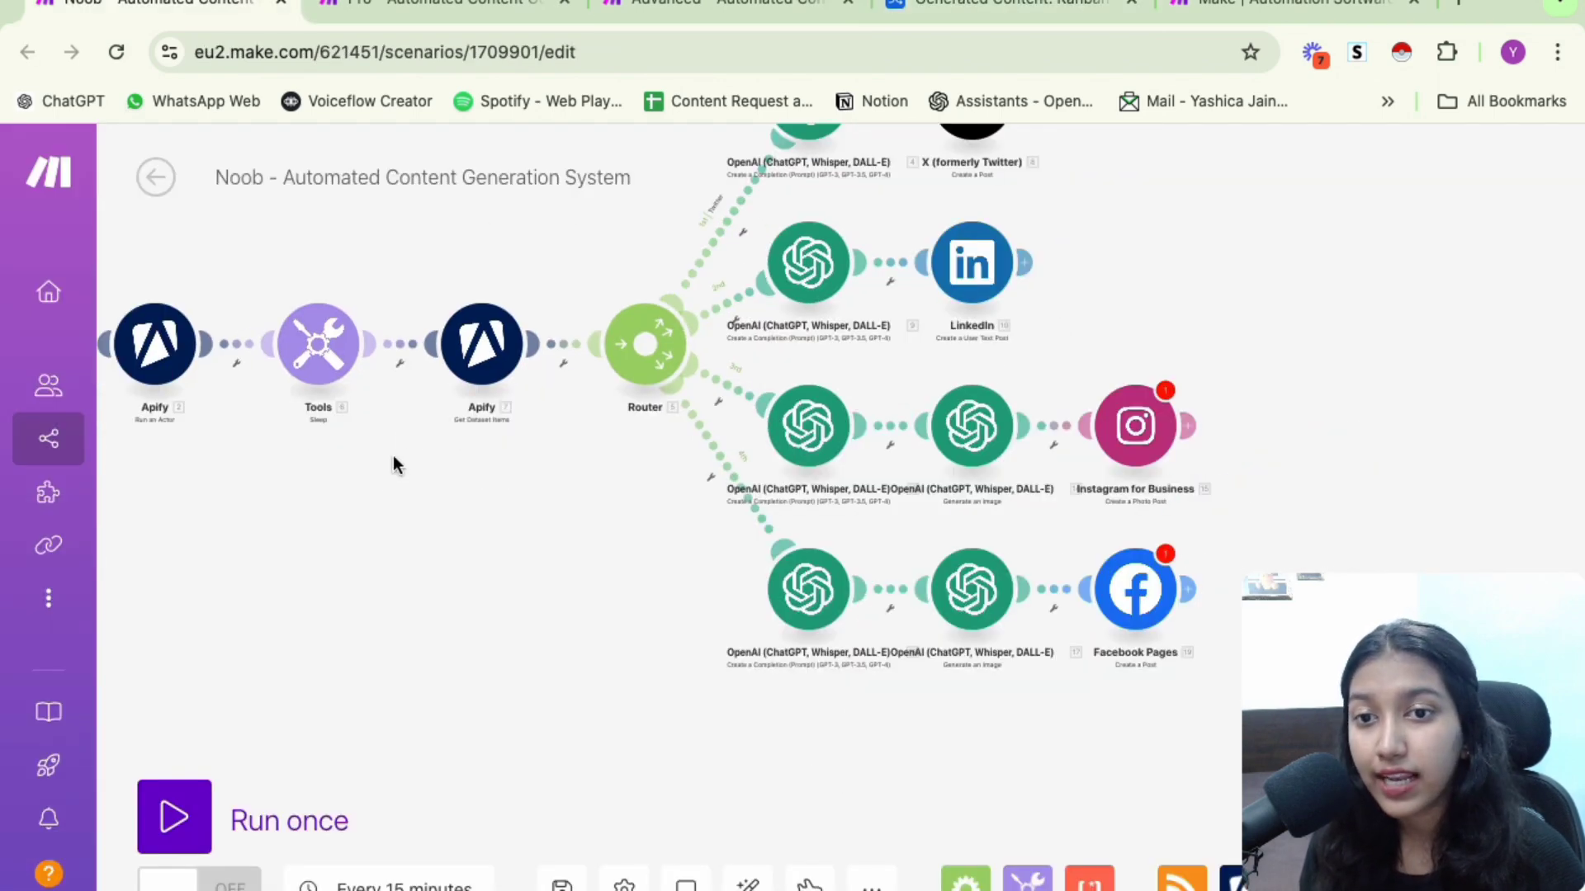
{"action": "left_click_drag", "start_coordinate": [393, 456], "coordinate": [561, 508]}
{"action": "left_click", "coordinate": [437, 4]}
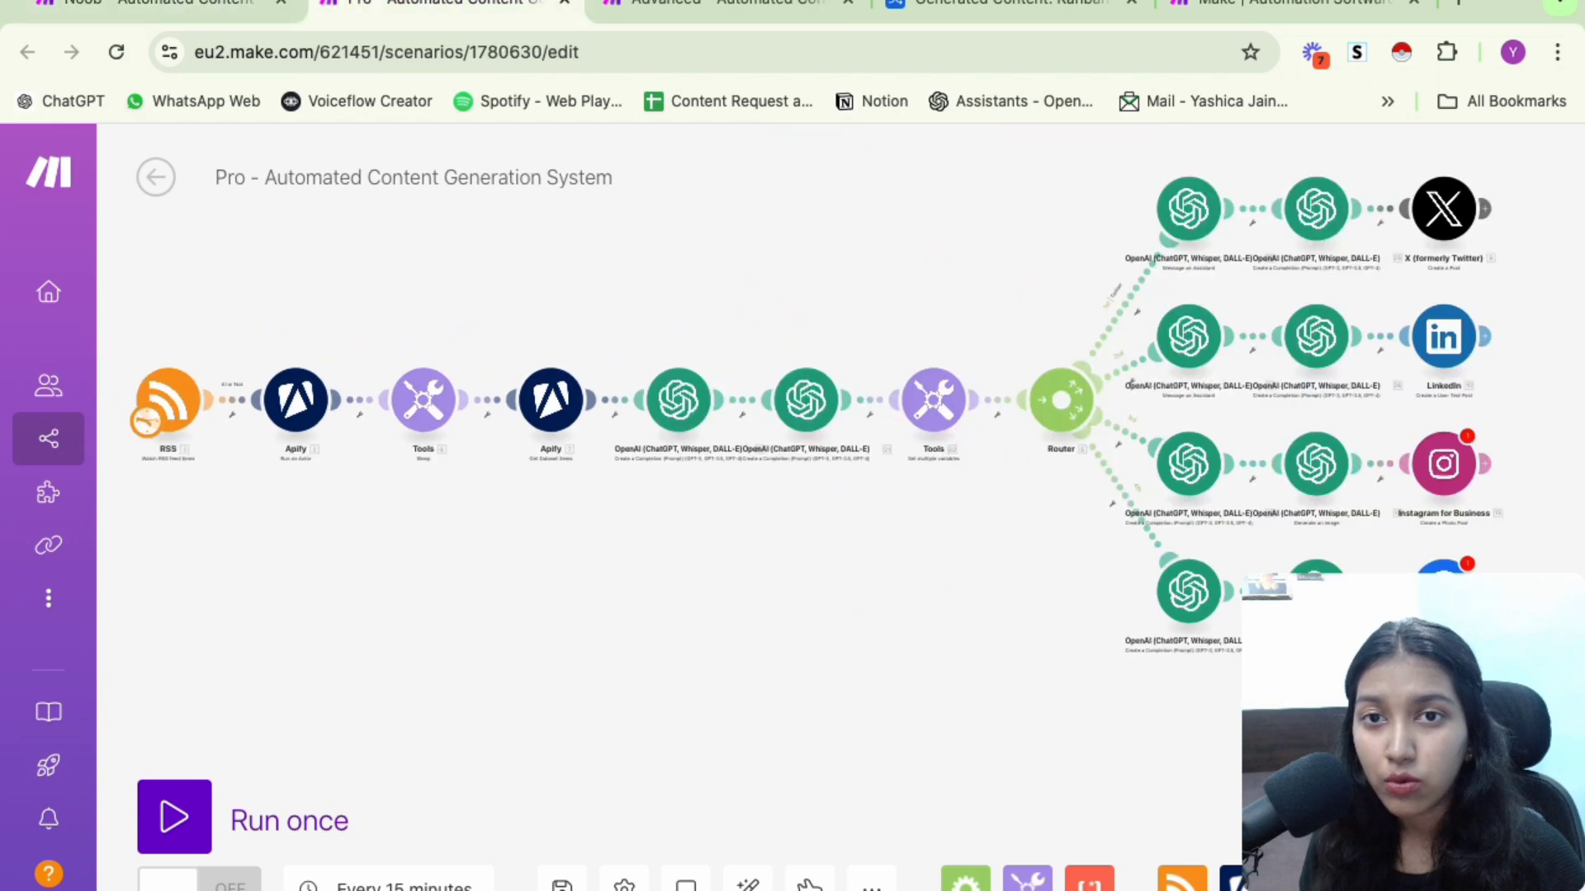
{"action": "left_click", "coordinate": [712, 4]}
{"action": "left_click", "coordinate": [966, 4]}
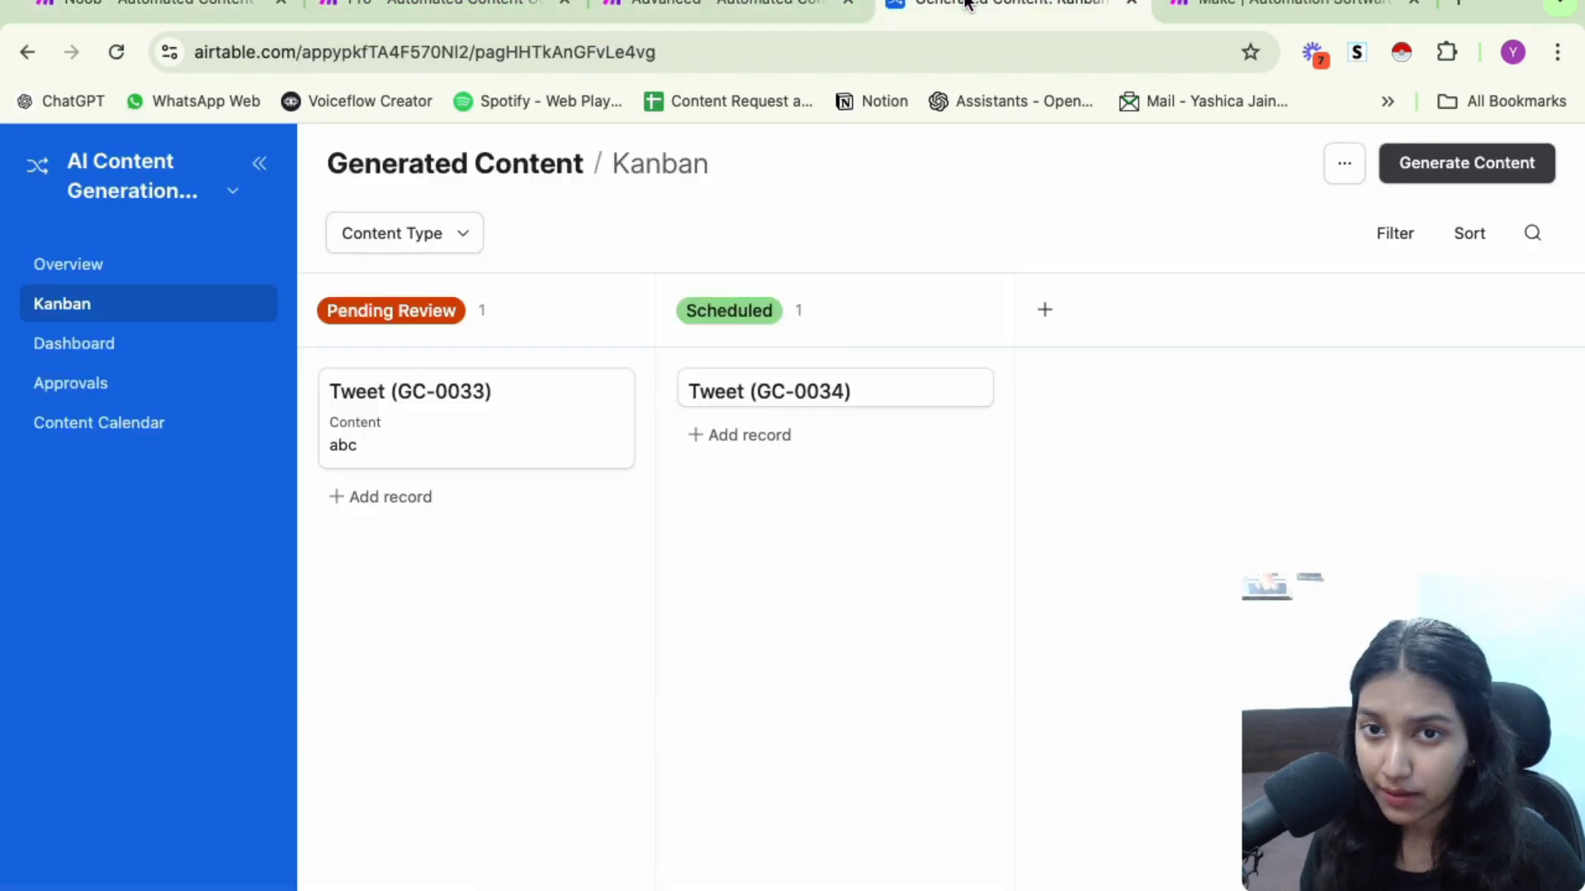
Recap the Noob, Pro and Advanced scenarios in Make in order, ending on the Airtable interface
{"action": "left_click", "coordinate": [140, 4]}
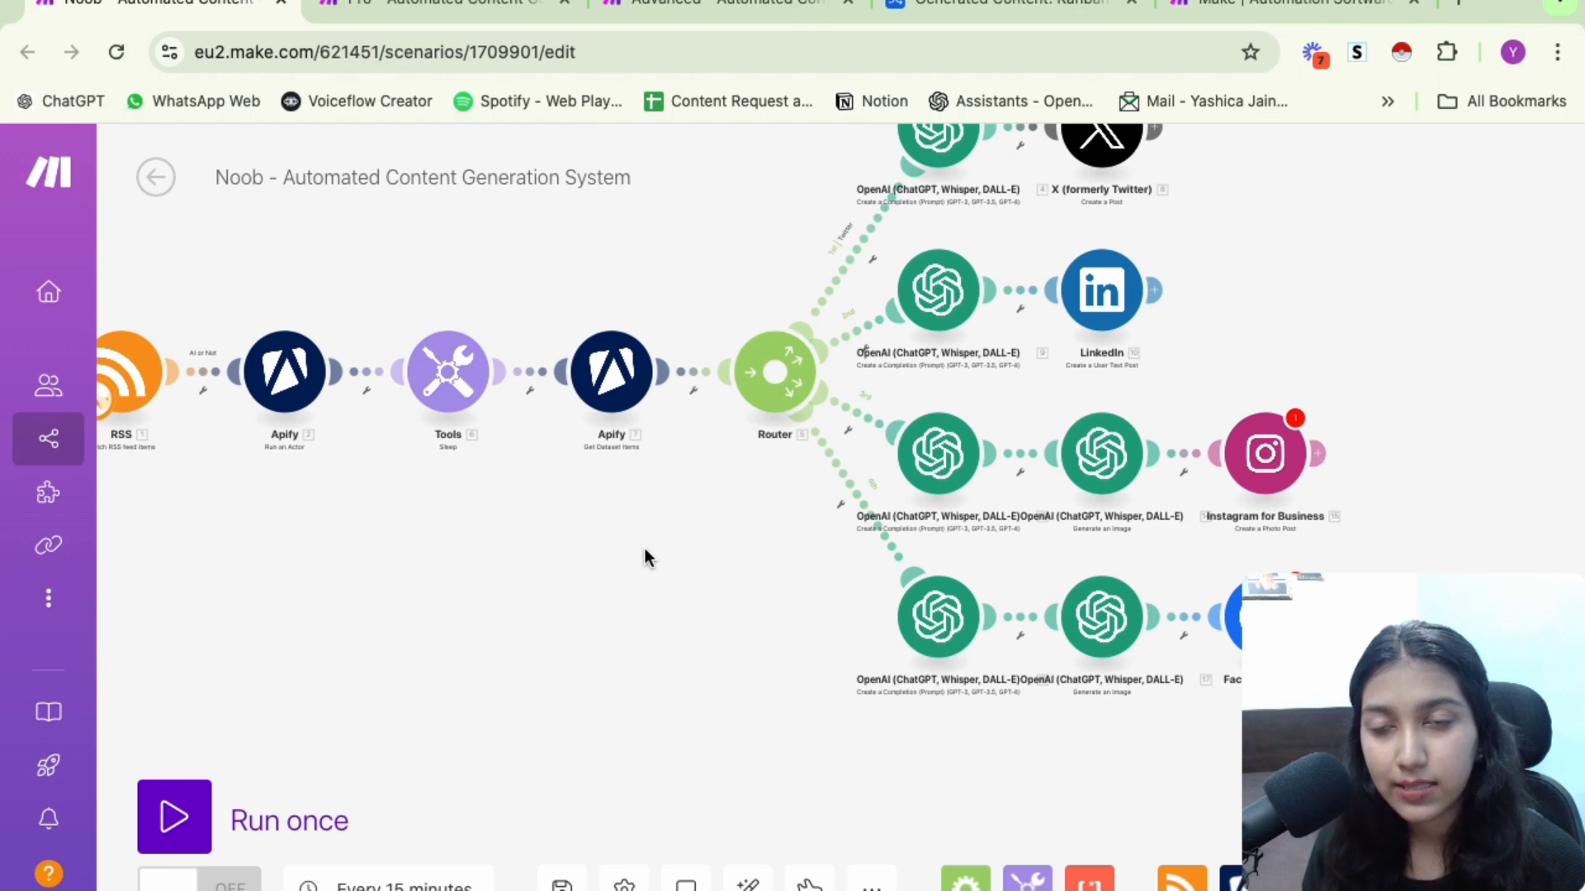
{"action": "left_click", "coordinate": [437, 4]}
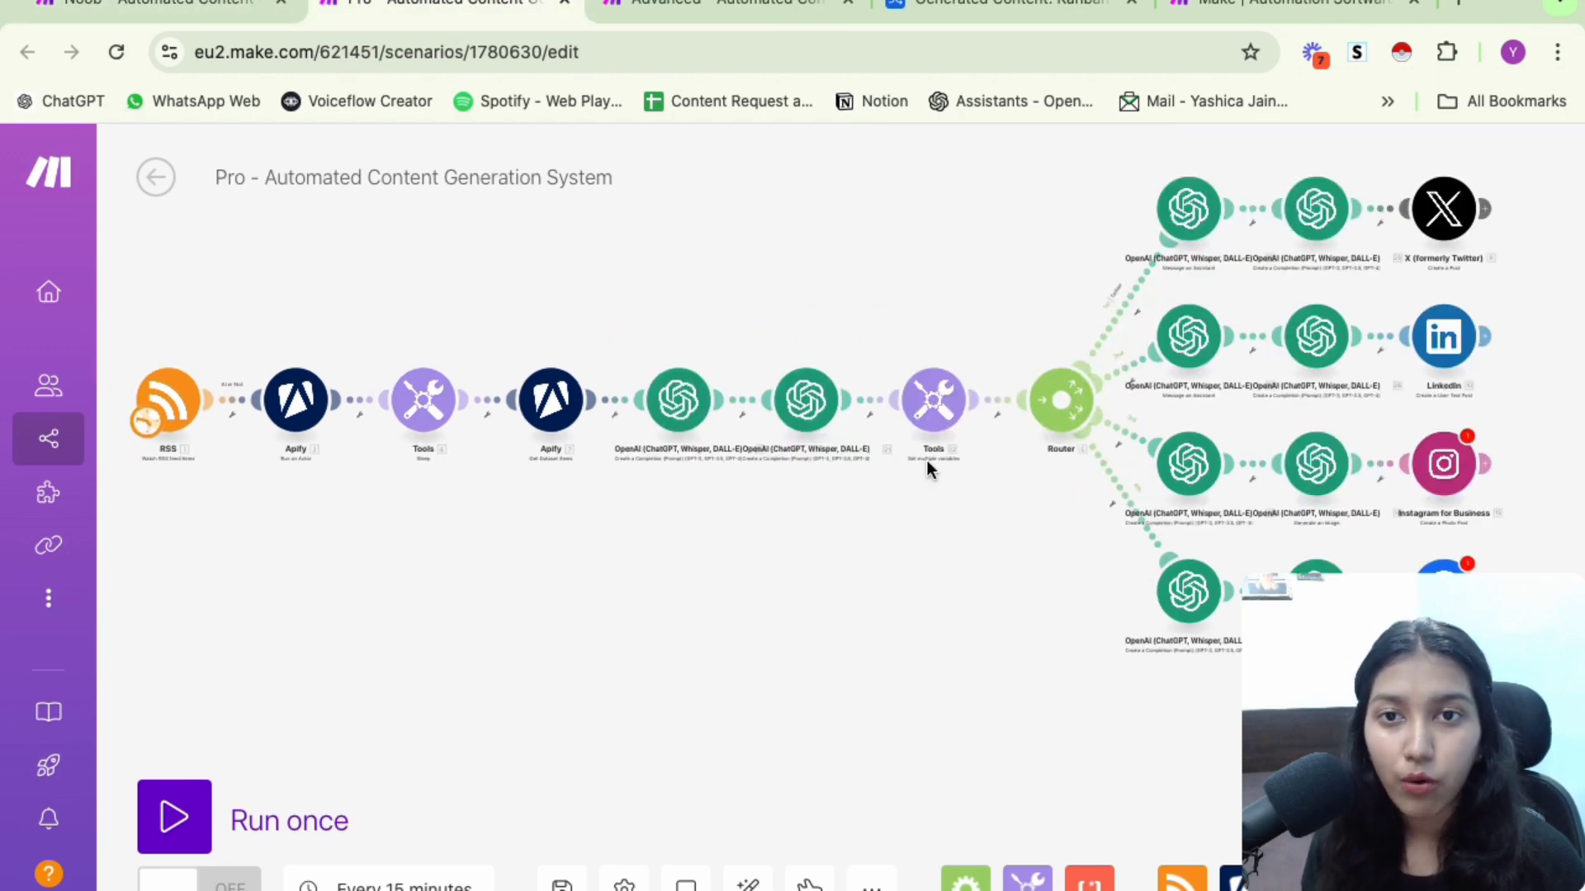
{"action": "left_click", "coordinate": [761, 6]}
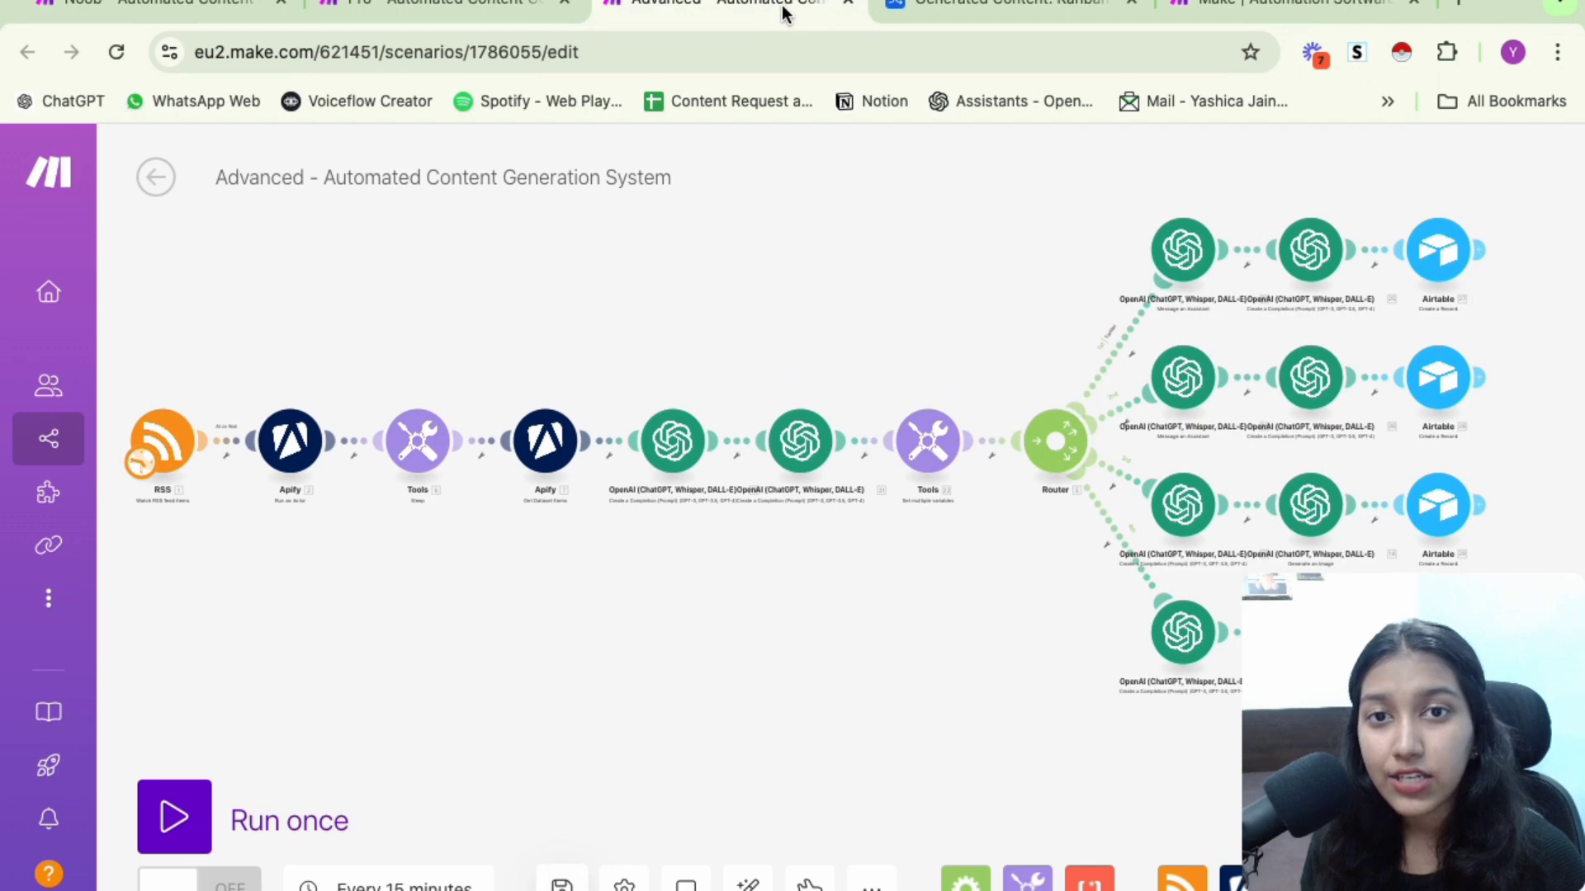
{"action": "left_click", "coordinate": [974, 10]}
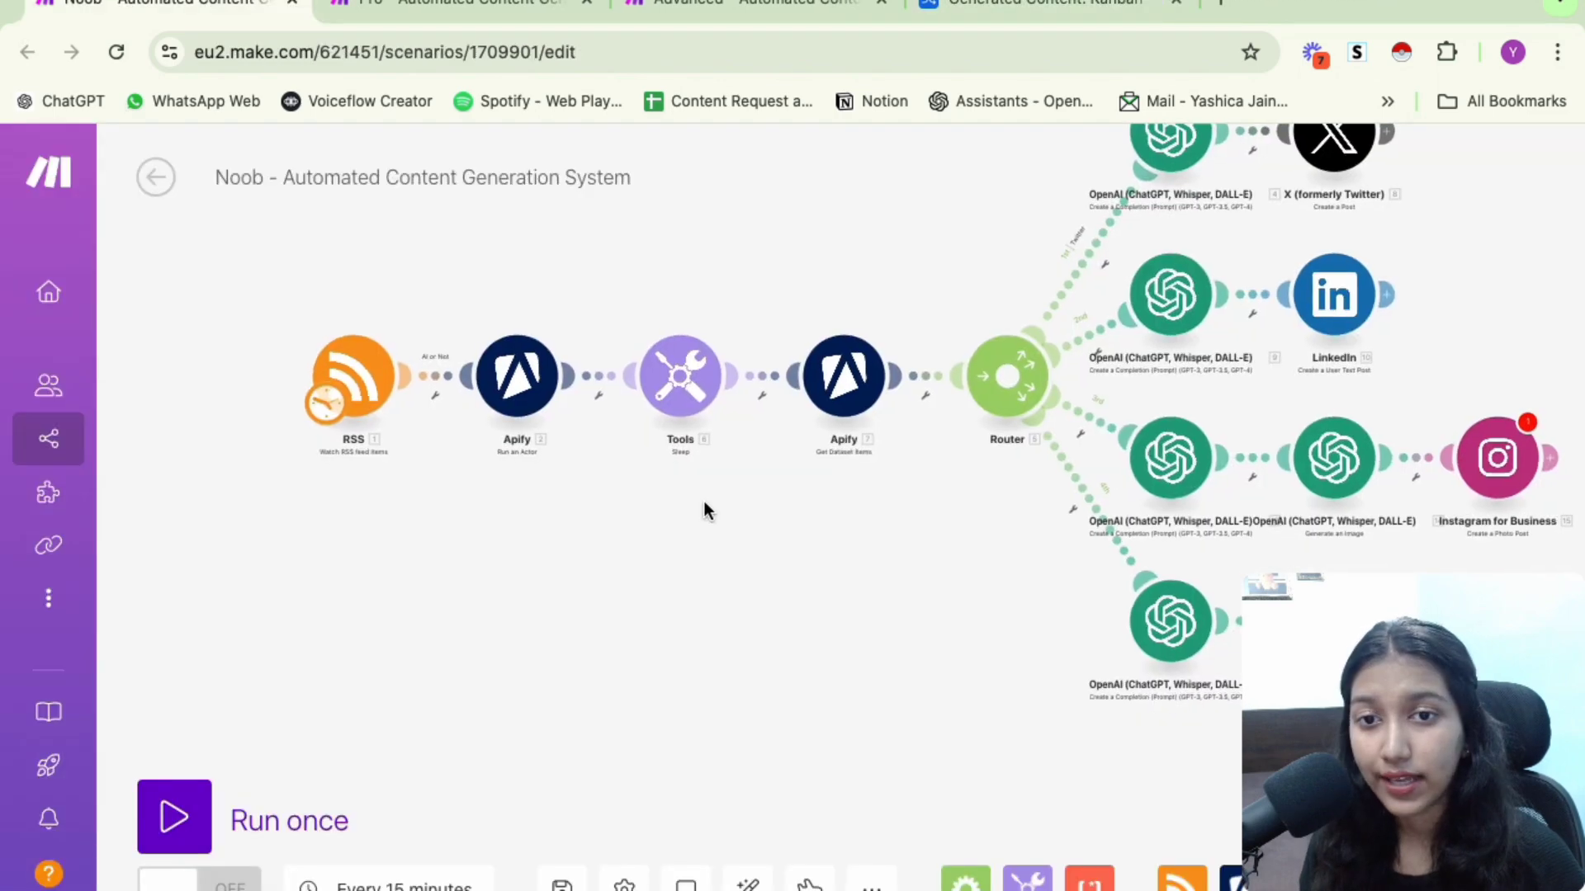
Examine the start of the Noob scenario up close, focusing on the RSS, Apify and Tools modules
{"action": "left_click_drag", "start_coordinate": [703, 502], "coordinate": [692, 533]}
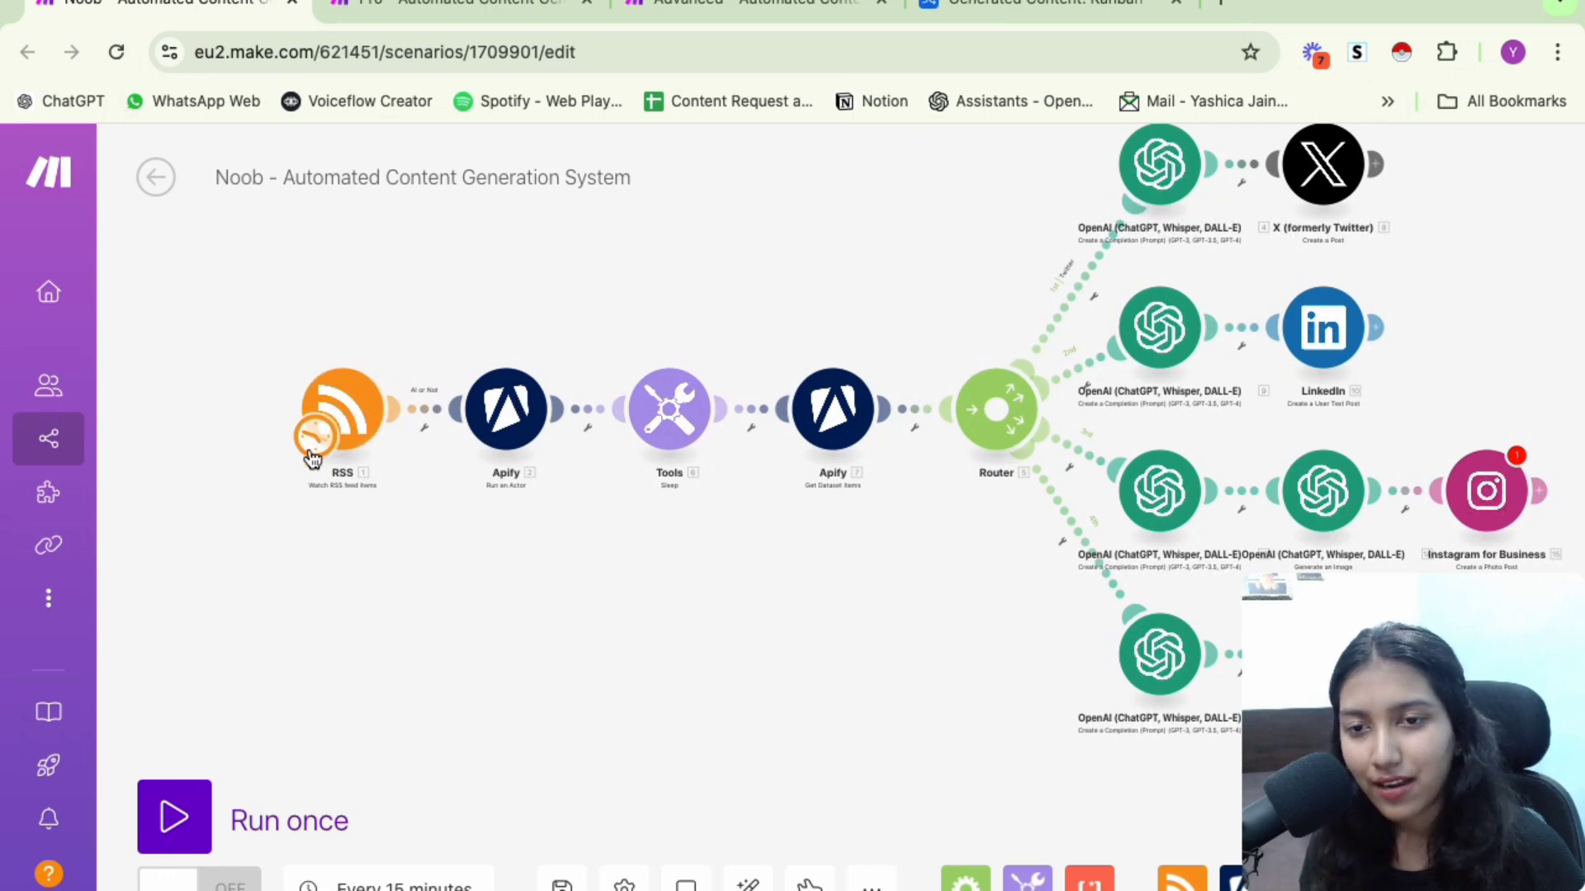
{"action": "scroll", "coordinate": [310, 450], "scroll_direction": "up", "scroll_amount": 5}
{"action": "left_click_drag", "start_coordinate": [602, 470], "coordinate": [623, 453]}
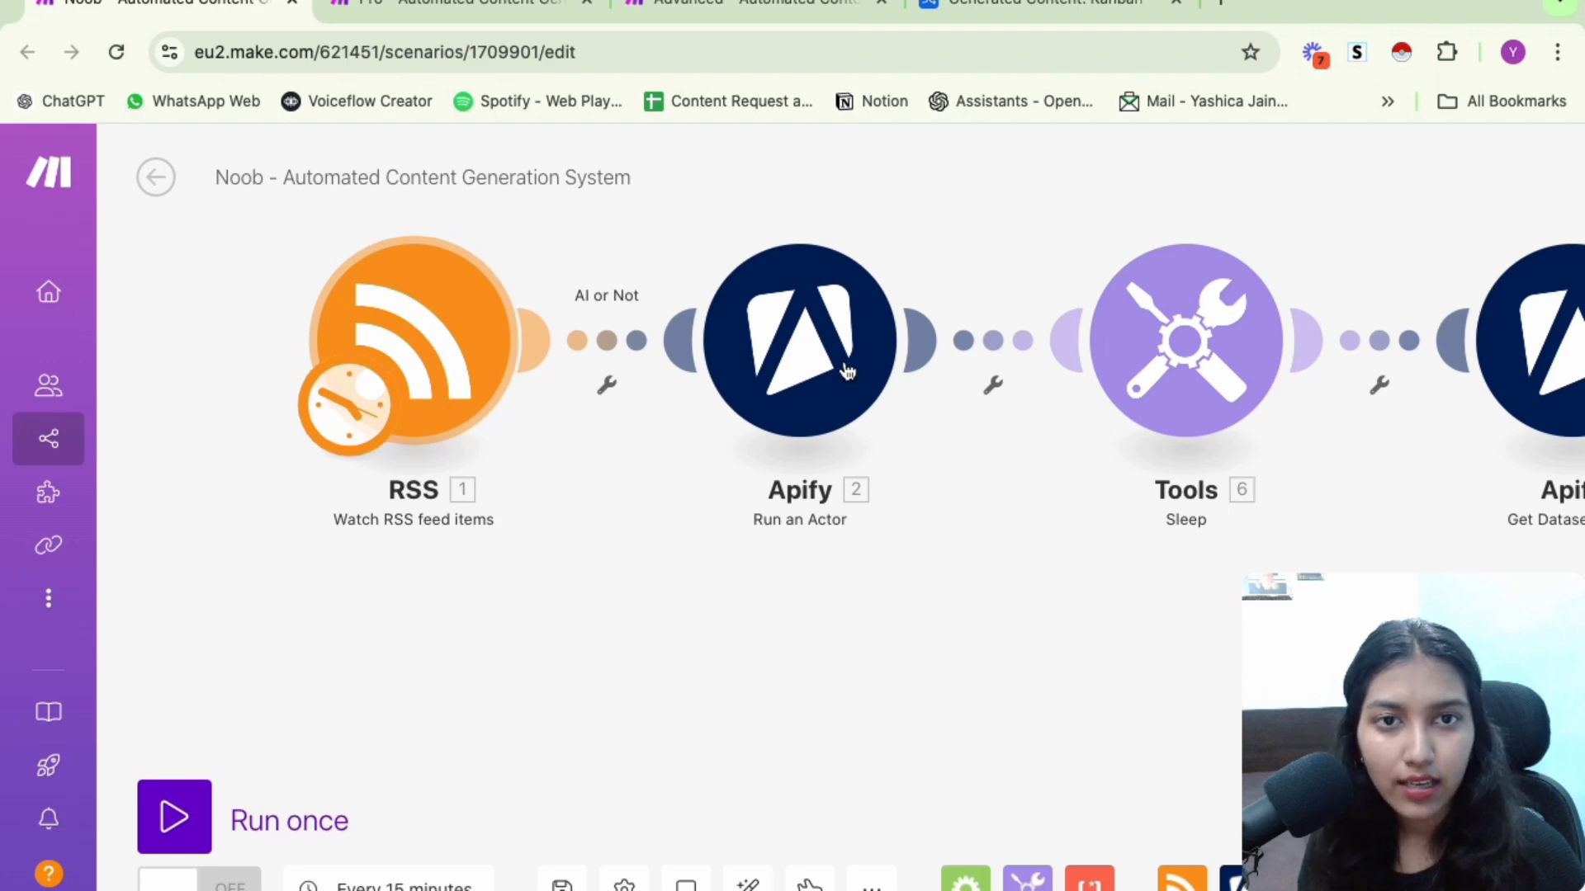
View the TechCrunch article on XReal's $200 device and display its page source
{"action": "left_click", "coordinate": [1221, 10]}
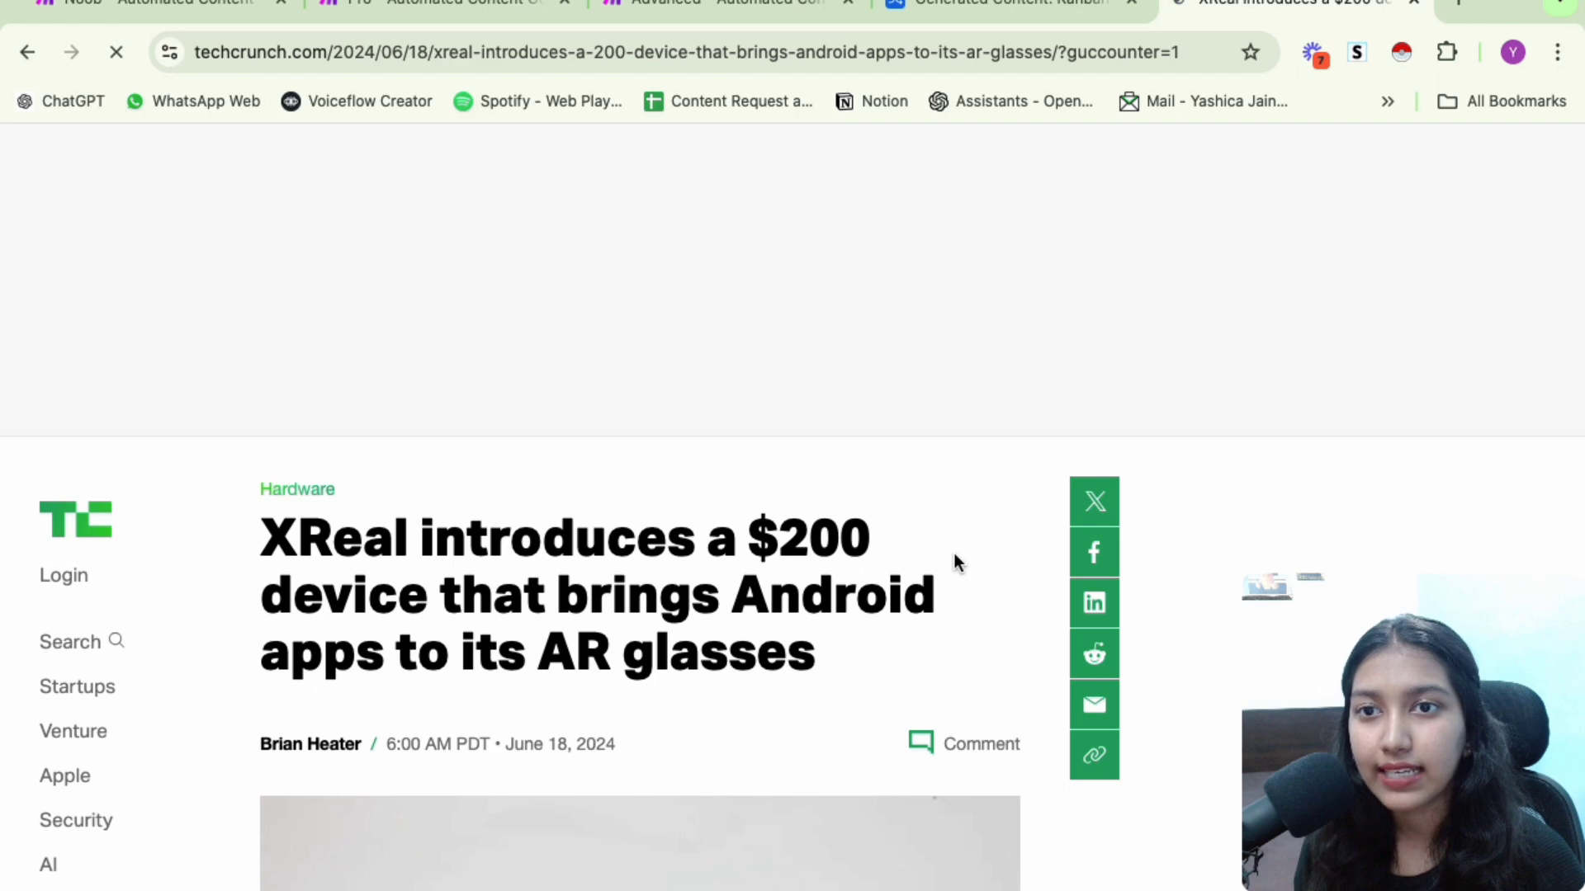
{"action": "scroll", "coordinate": [955, 559], "scroll_direction": "down", "scroll_amount": 4}
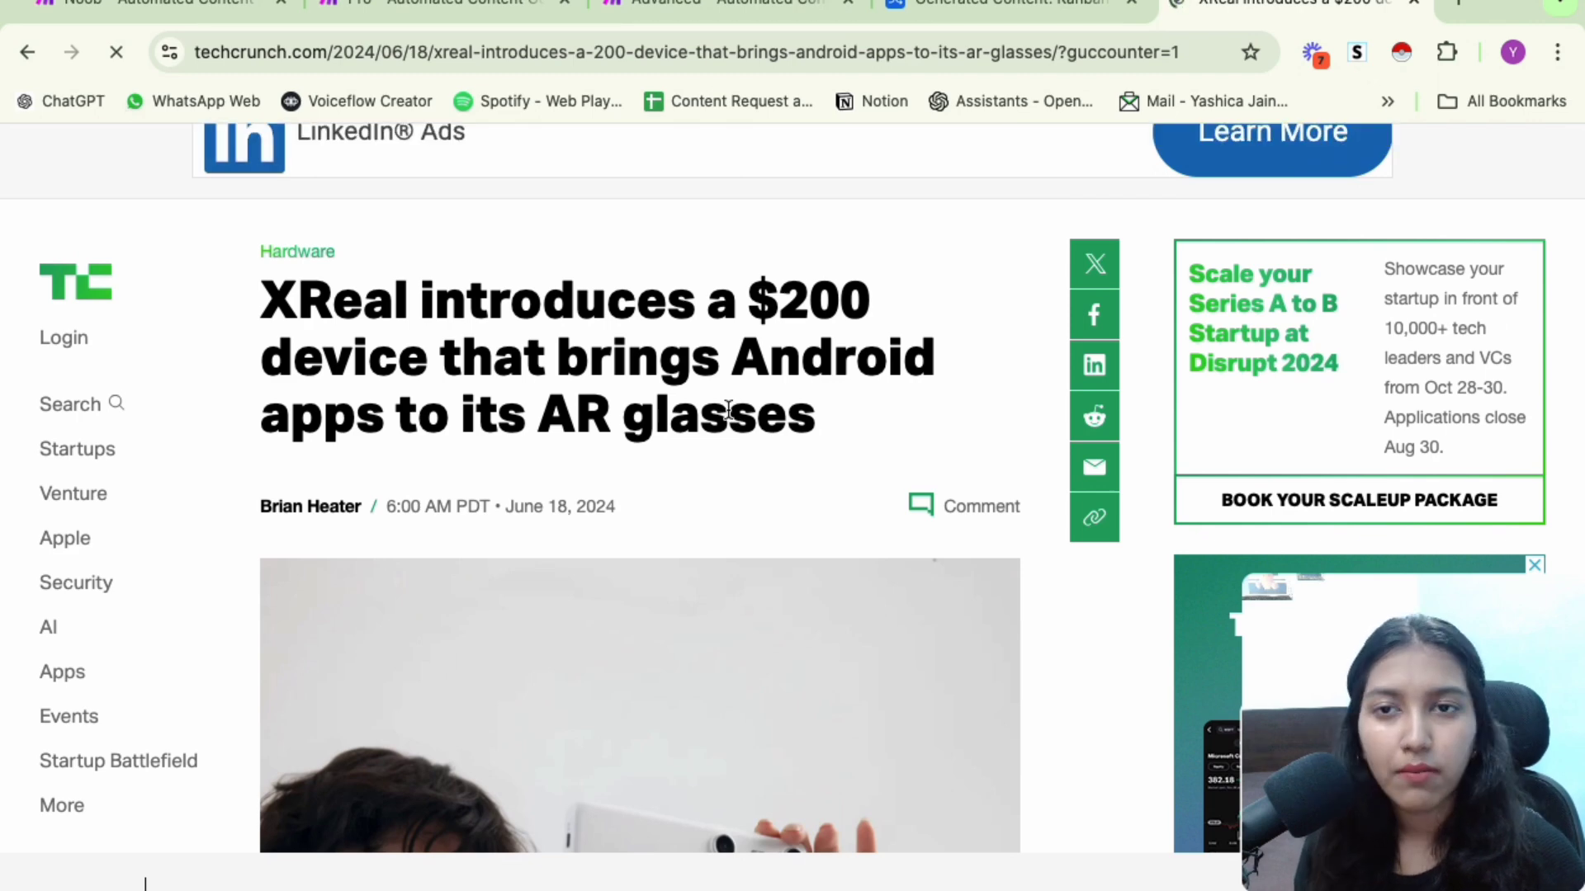
{"action": "scroll", "coordinate": [728, 411], "scroll_direction": "up", "scroll_amount": 3}
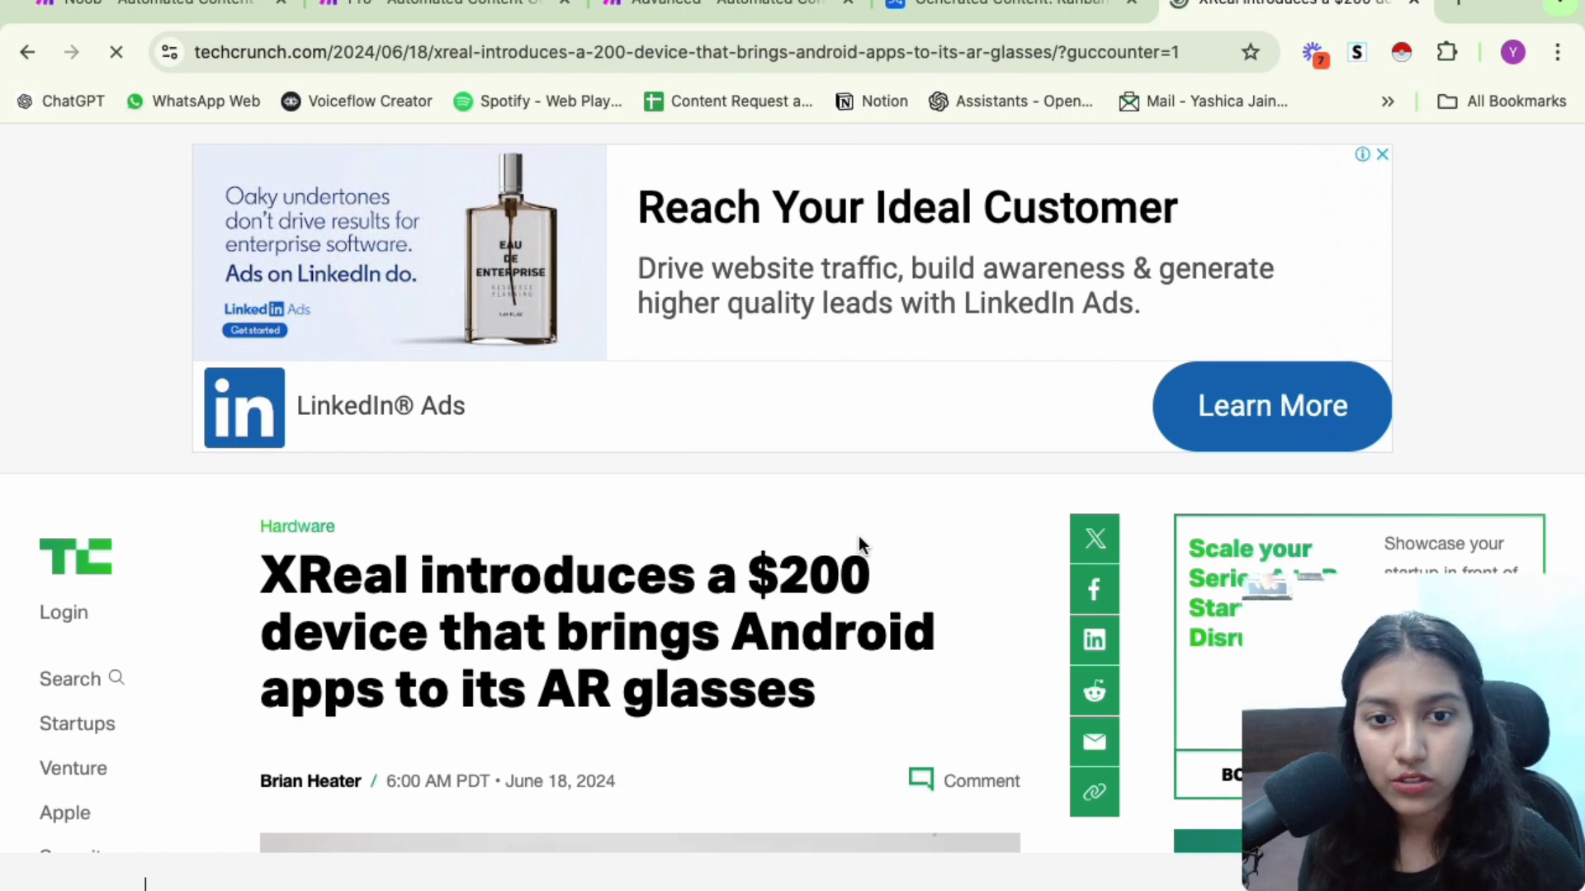
{"action": "scroll", "coordinate": [859, 536], "scroll_direction": "down", "scroll_amount": 2}
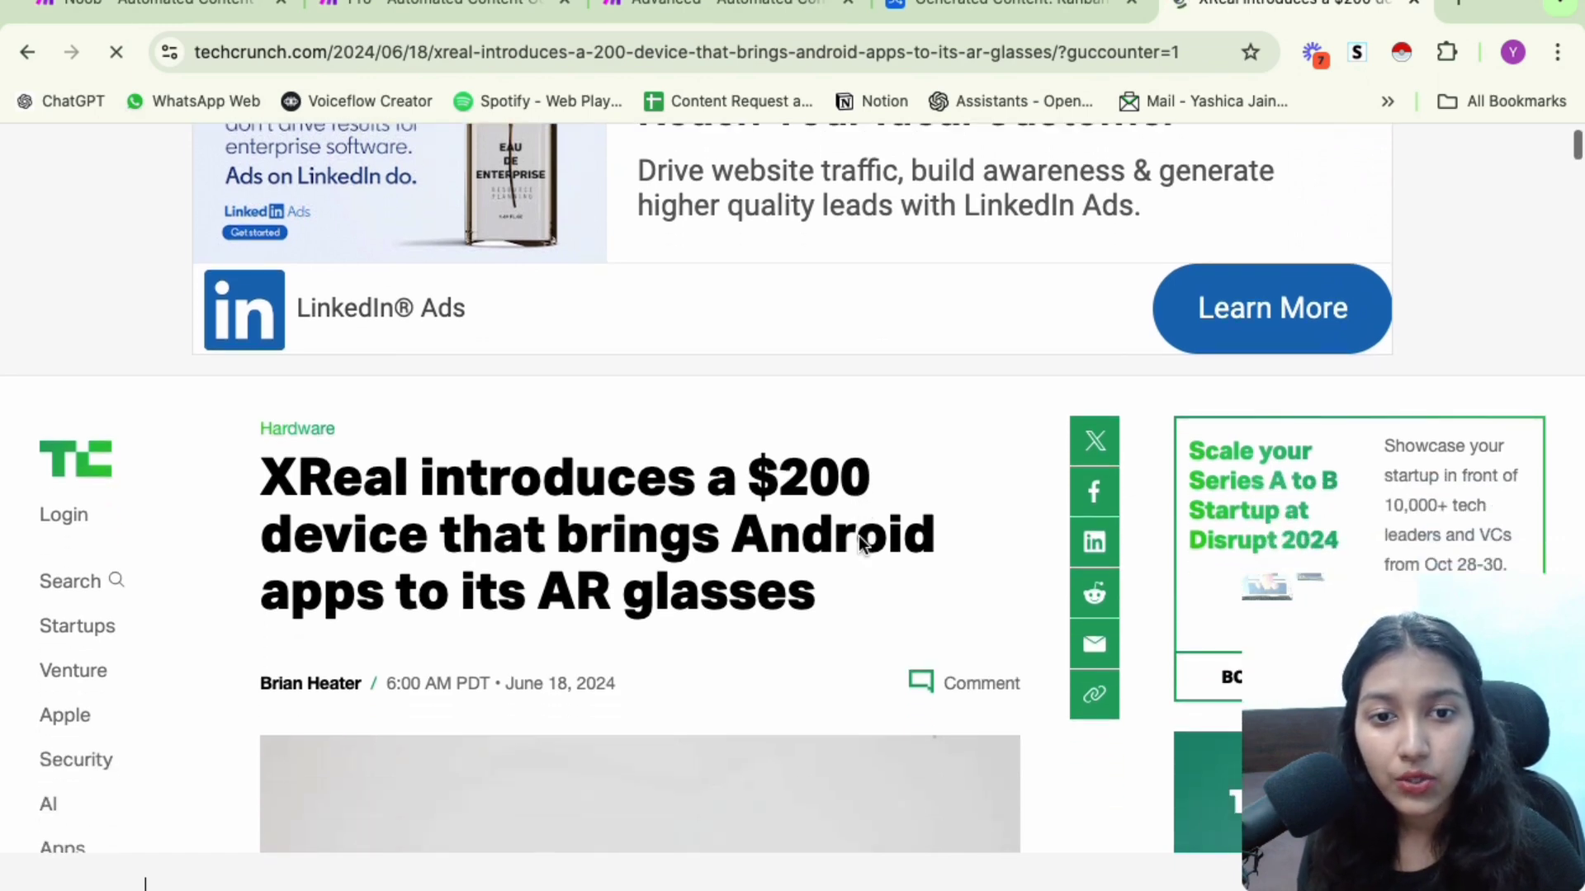
{"action": "right_click", "coordinate": [967, 417]}
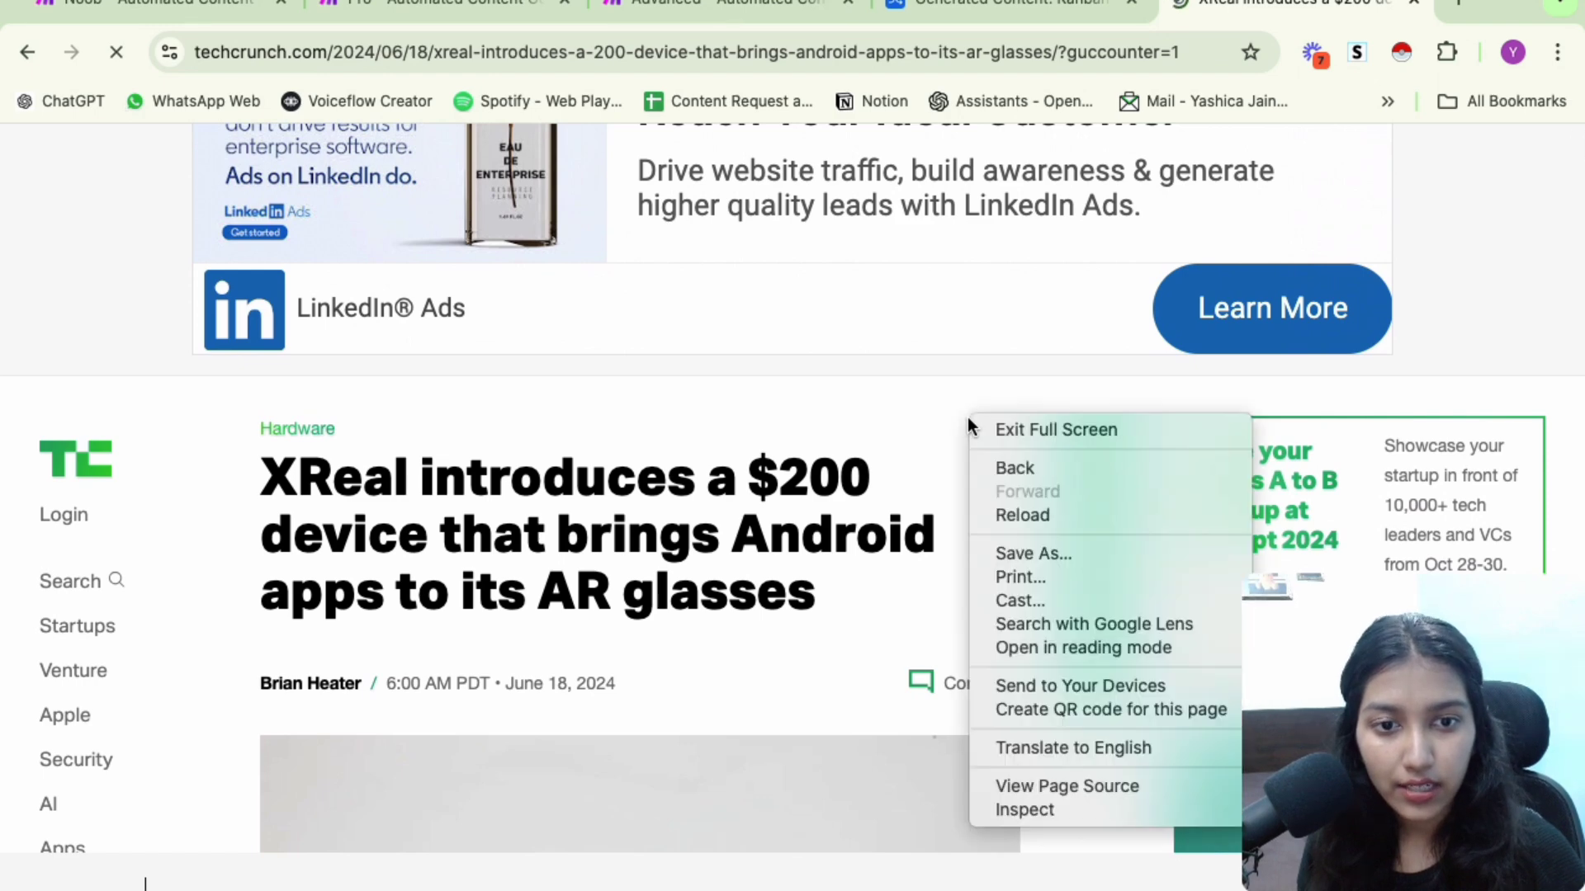
{"action": "left_click", "coordinate": [1078, 786]}
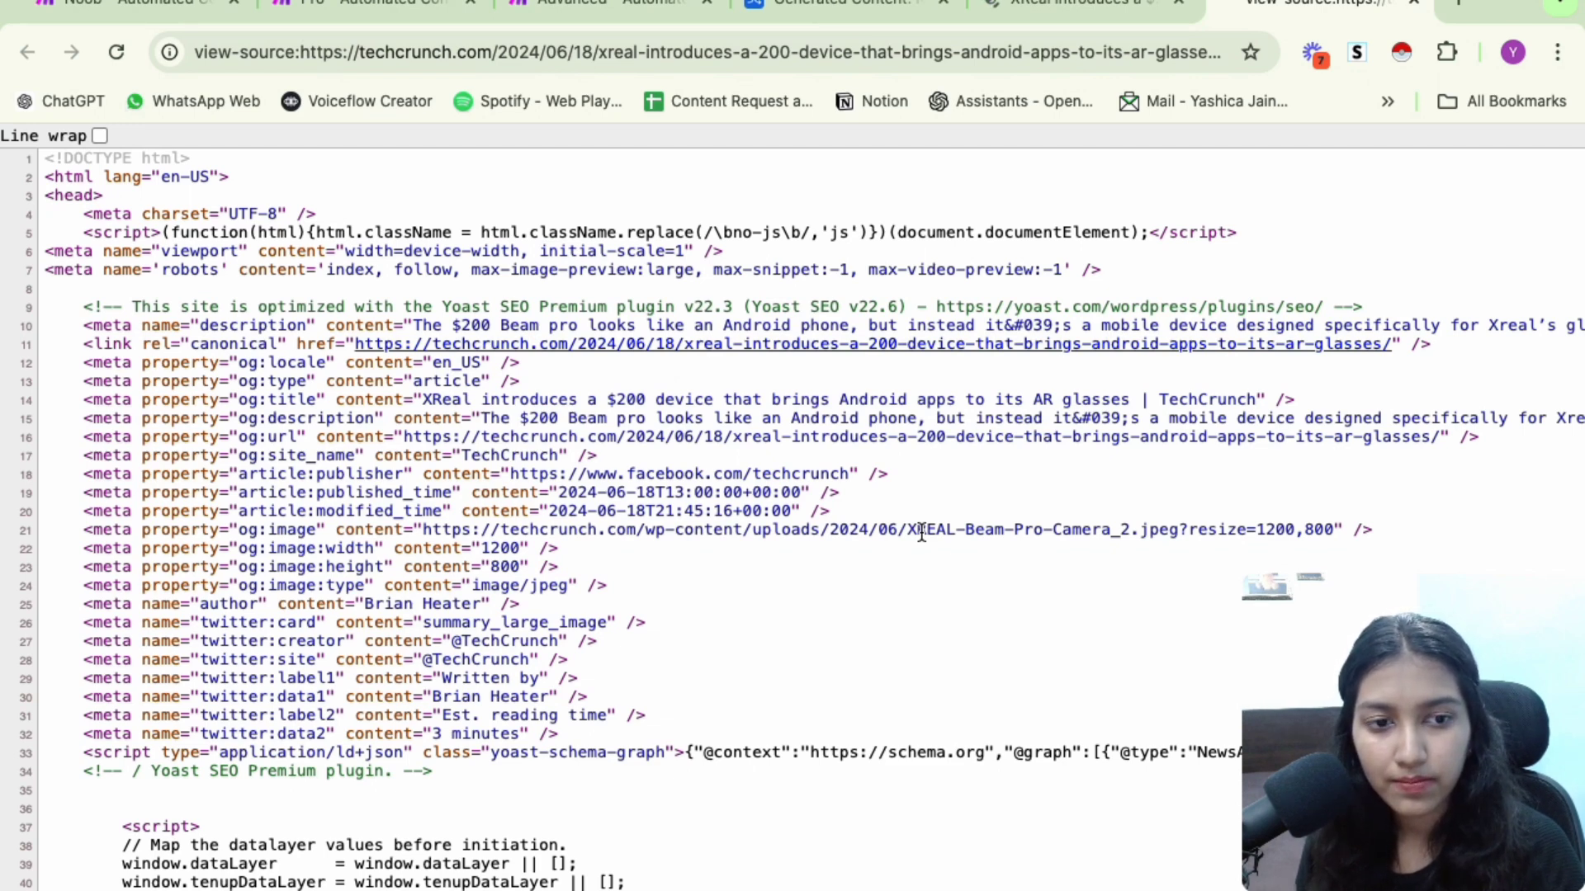
Search the article's page source for "rss", examine the feed link, and go to the next match
{"action": "key", "text": "super+f"}
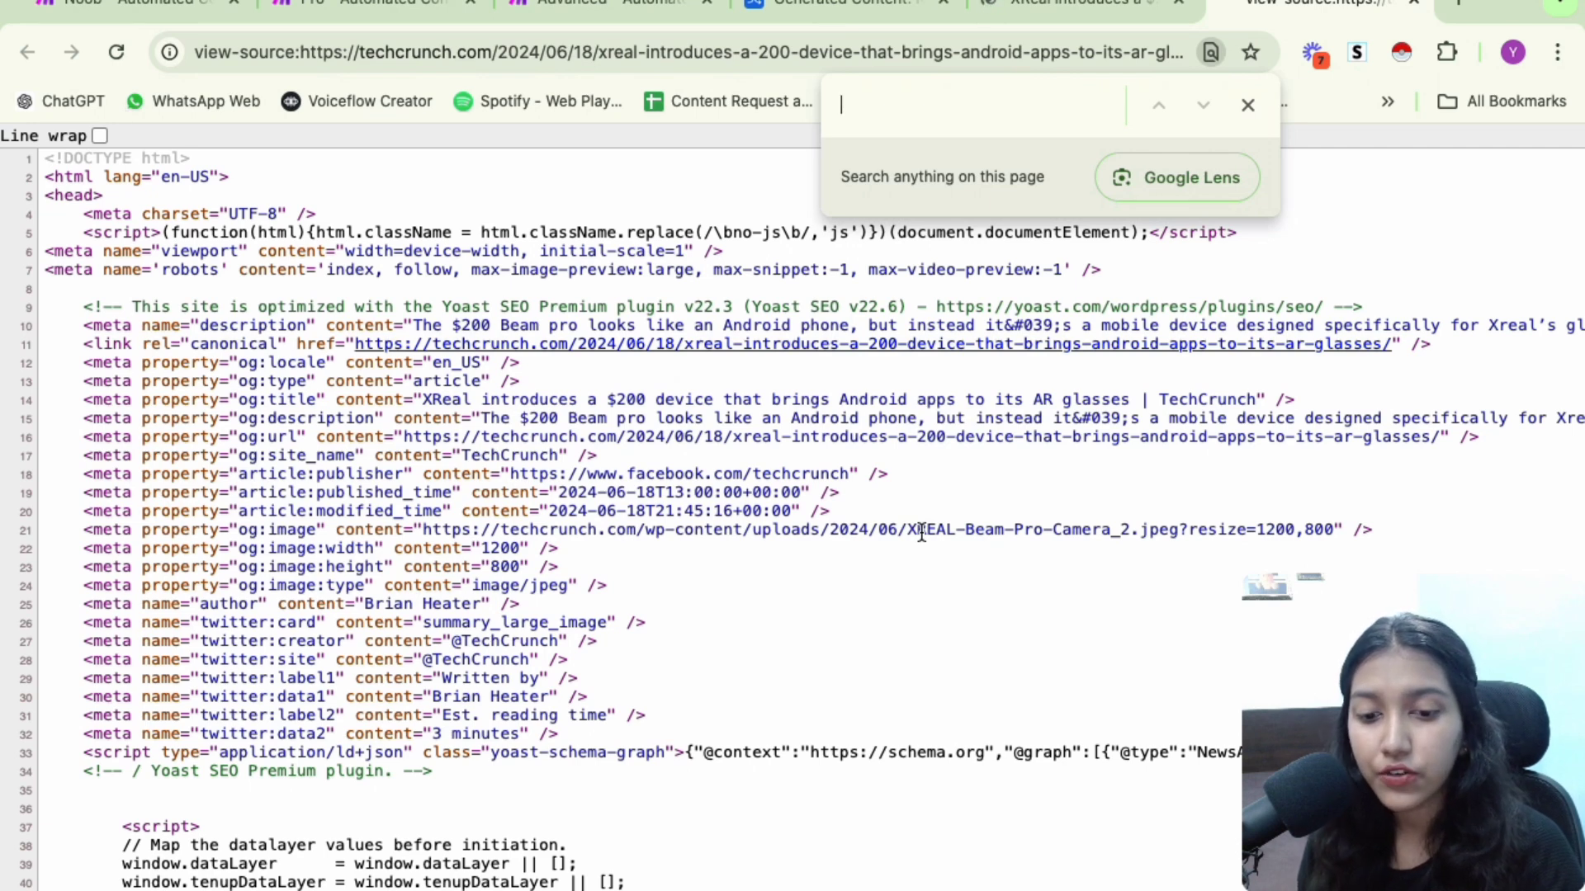
{"action": "type", "text": "rsss"}
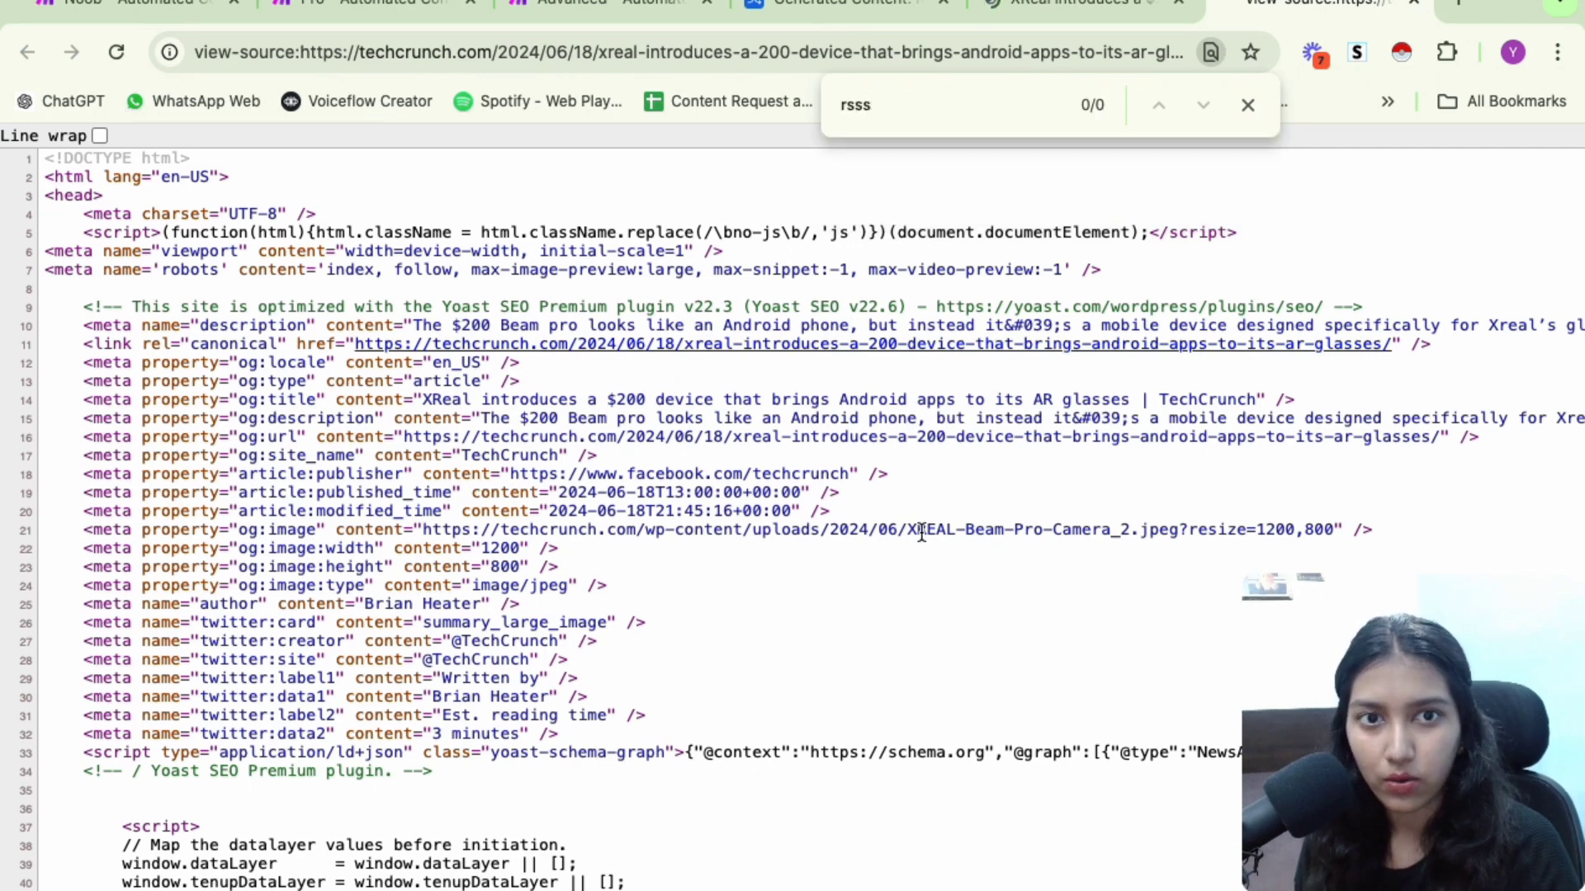
{"action": "key", "text": "BackSpace"}
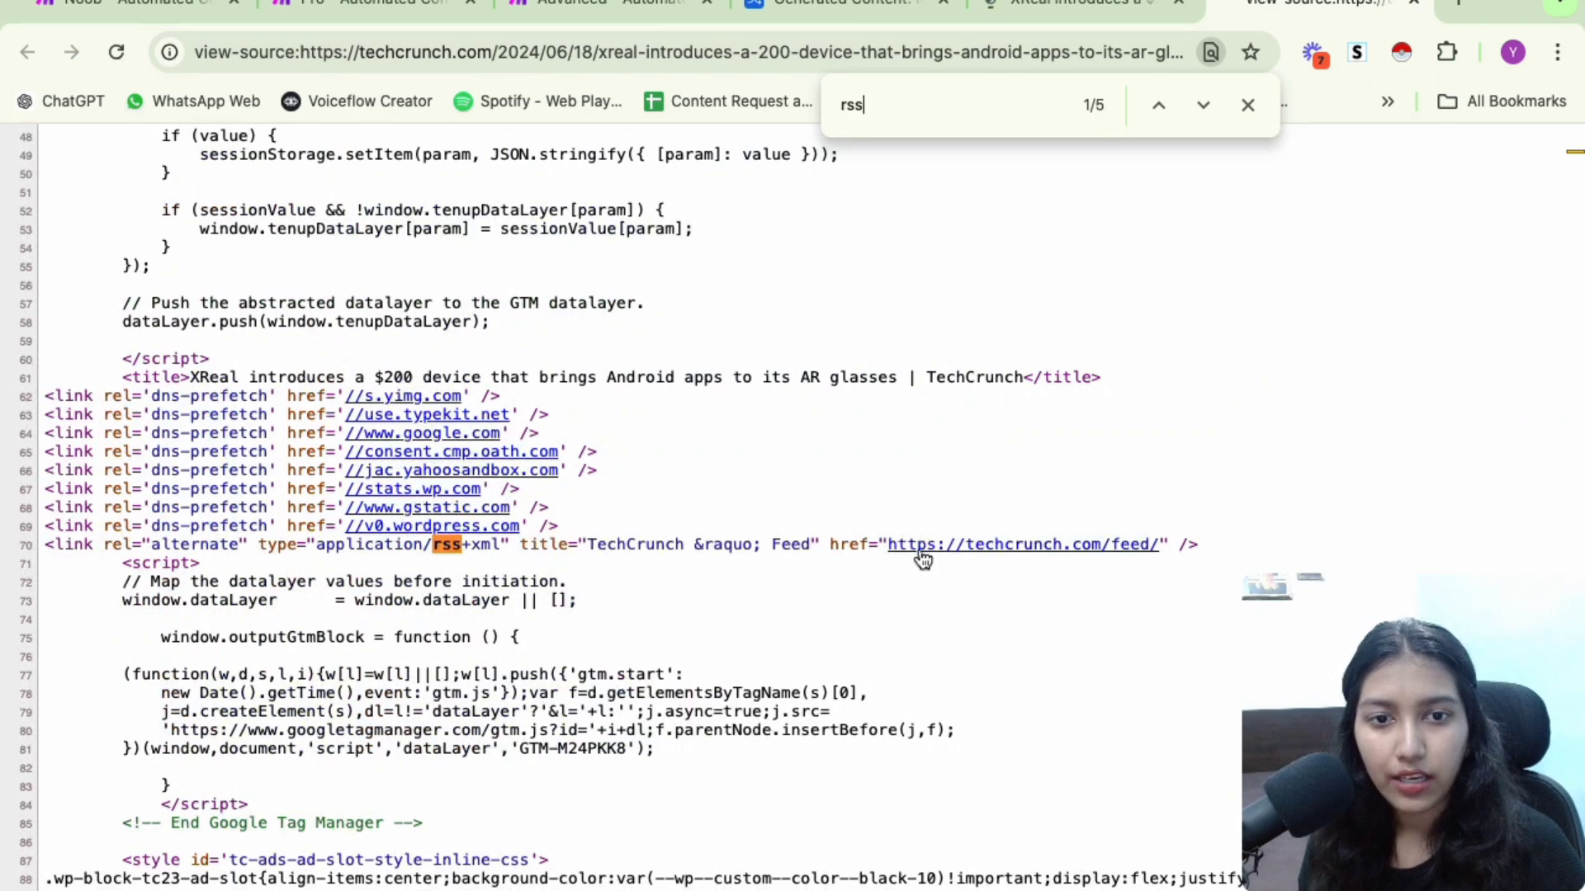
{"action": "scroll", "coordinate": [973, 523], "scroll_direction": "down", "scroll_amount": 3}
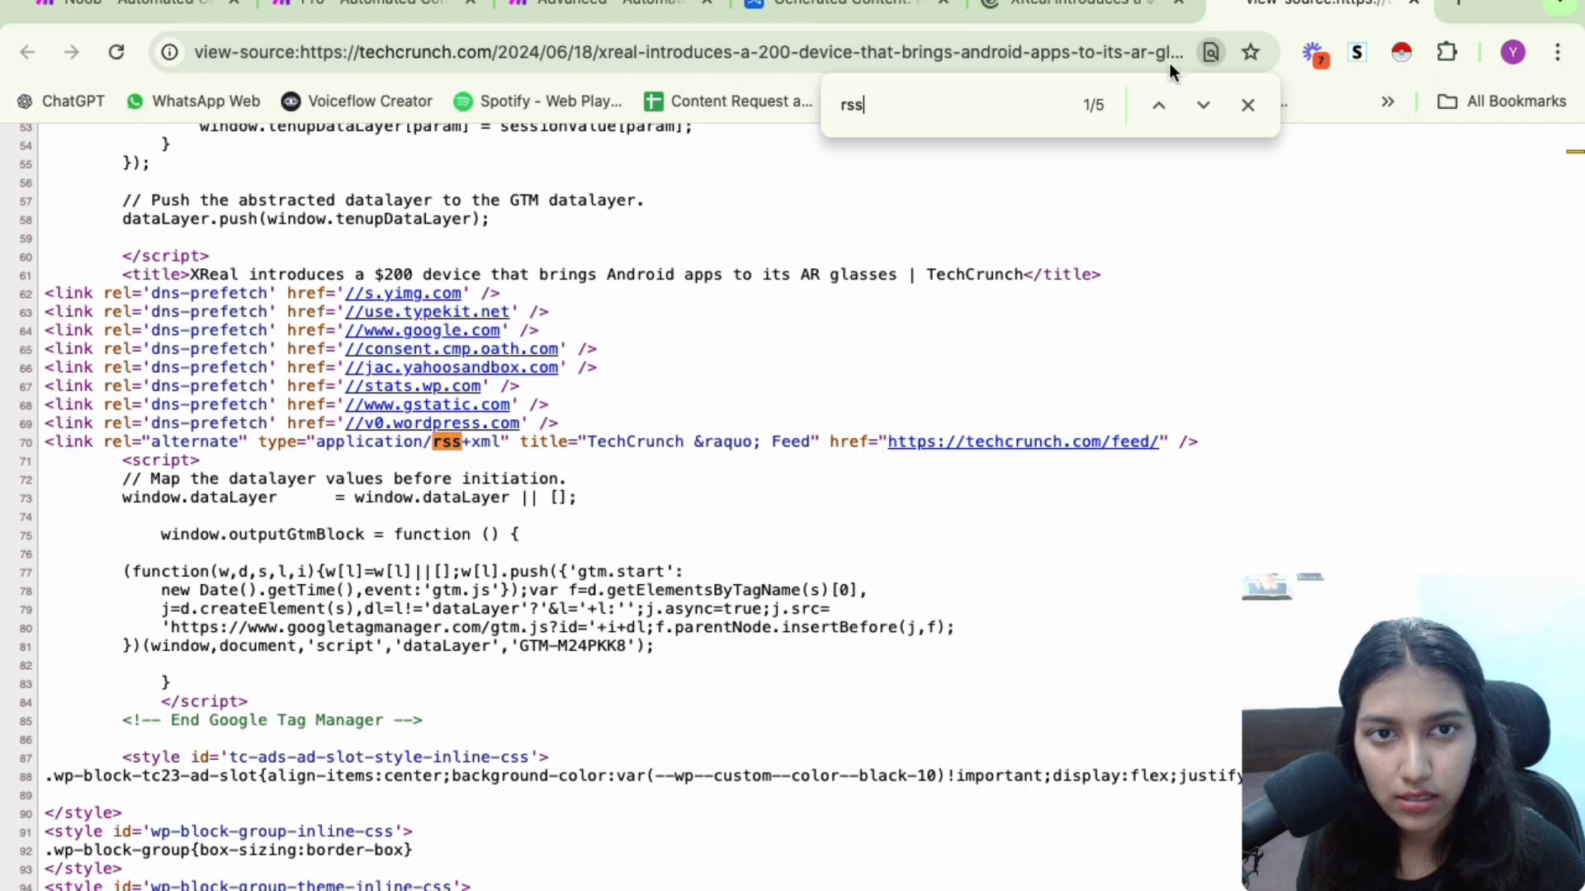
{"action": "left_click", "coordinate": [1201, 105]}
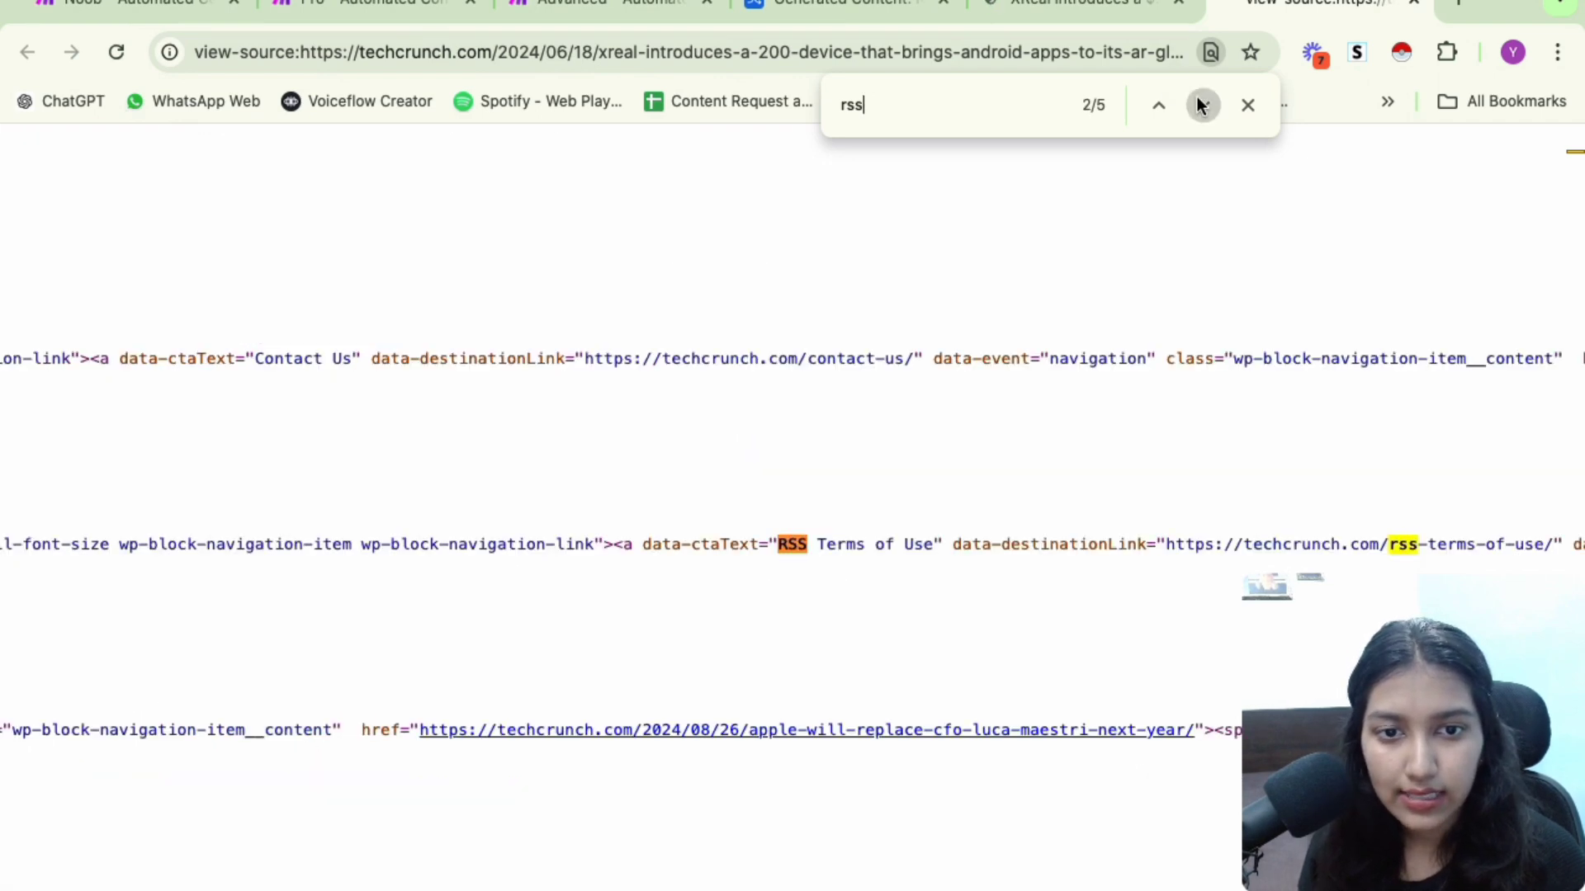
Go through the remaining "rss" matches in the page source, examine the TechCrunch feed link, and close the search
{"action": "left_click", "coordinate": [1202, 105]}
{"action": "left_click", "coordinate": [1202, 105]}
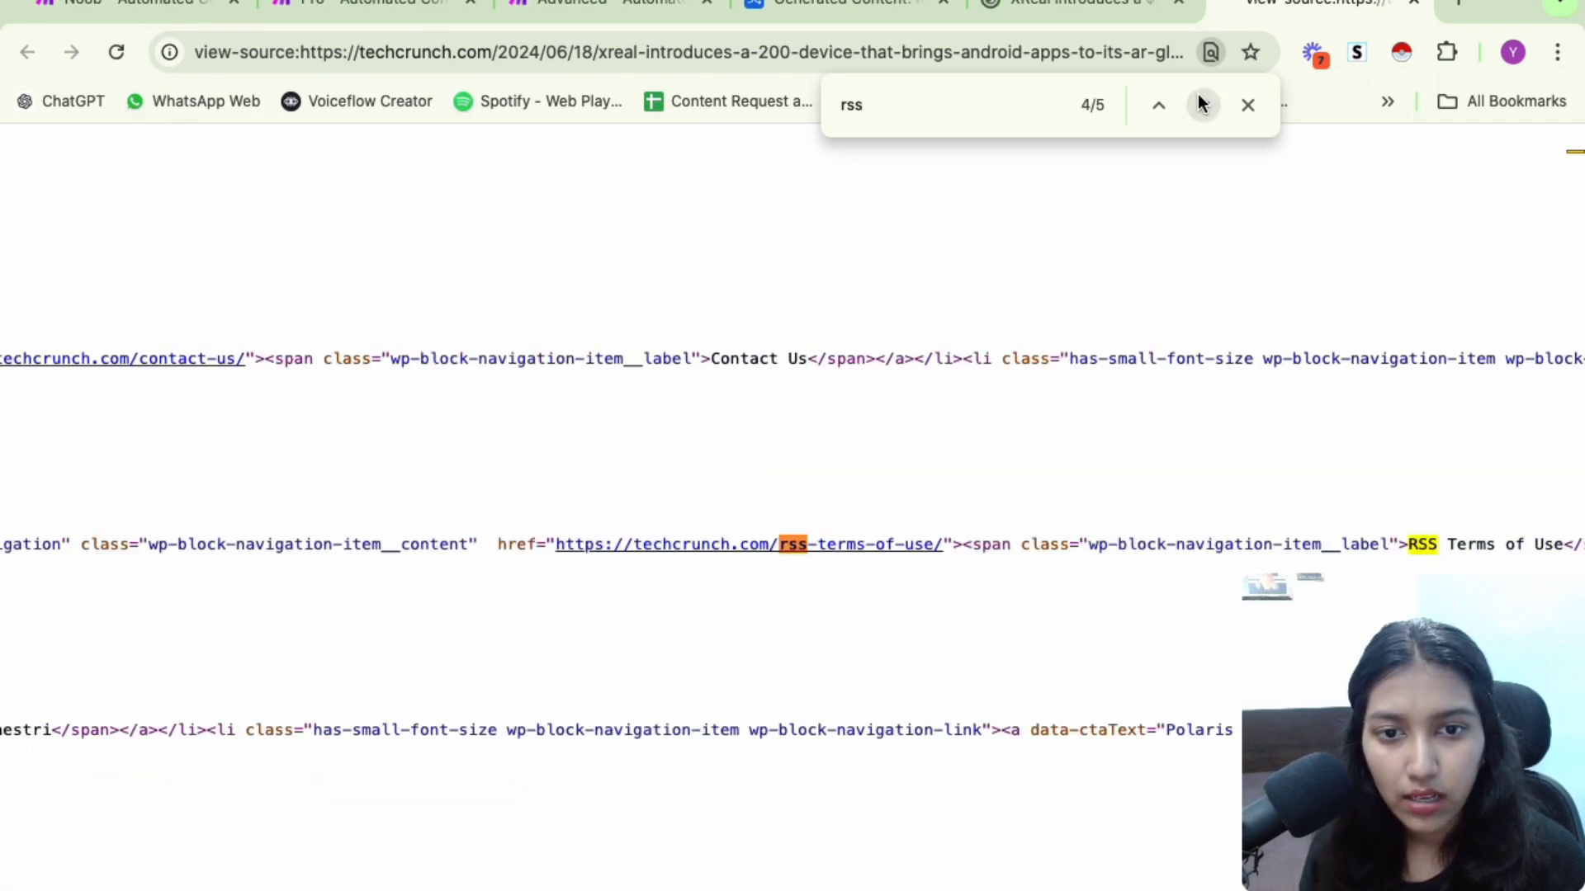
{"action": "left_click", "coordinate": [1201, 104]}
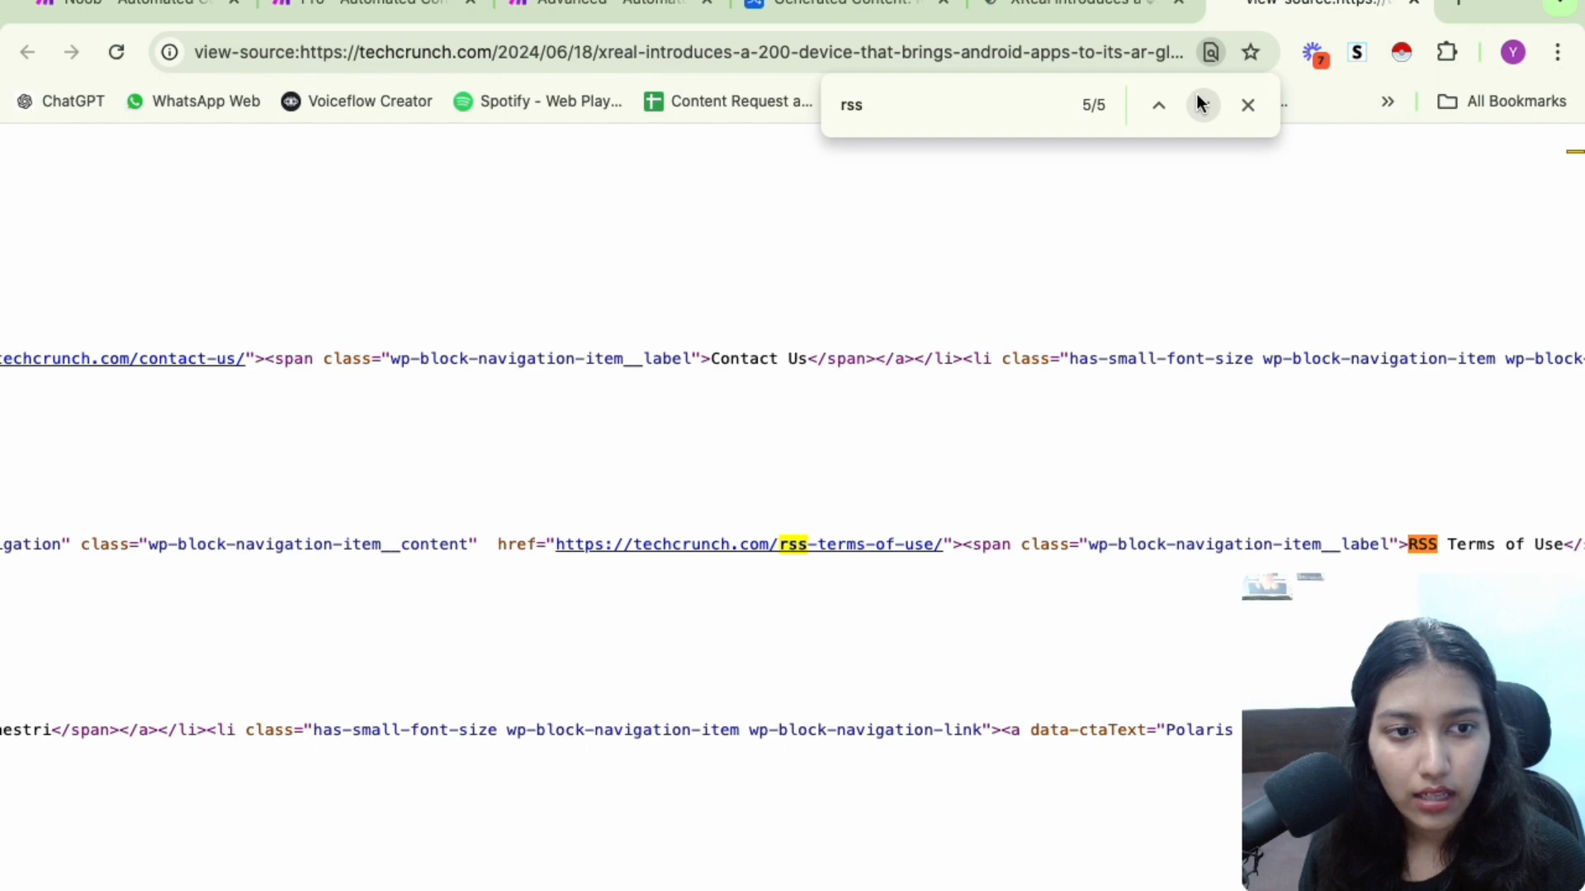
{"action": "left_click", "coordinate": [1202, 104]}
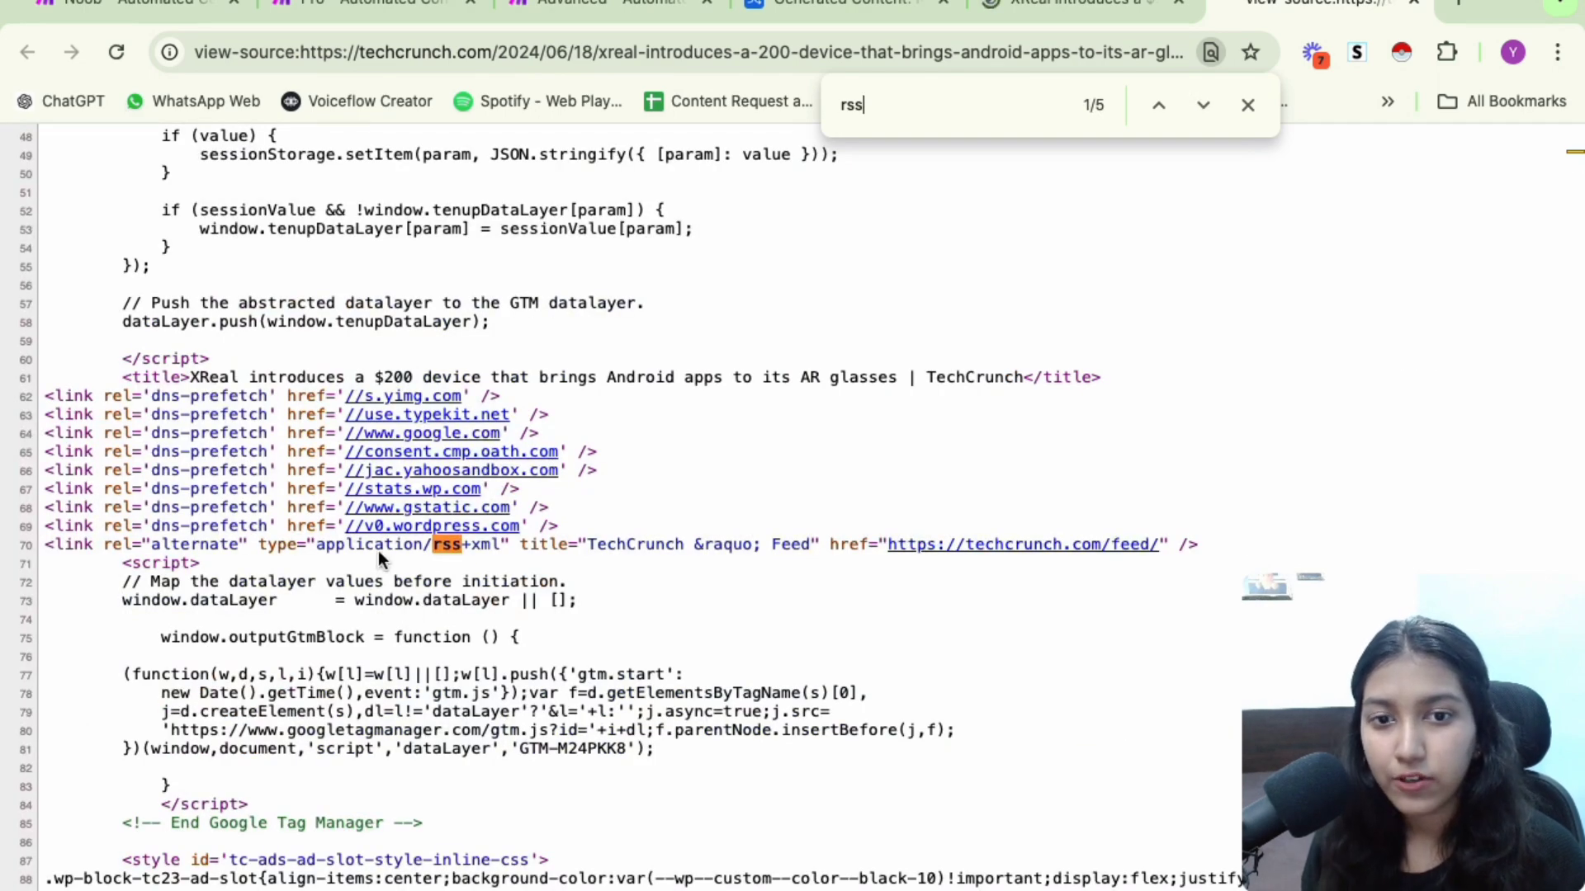
{"action": "scroll", "coordinate": [1023, 568], "scroll_direction": "down", "scroll_amount": 1}
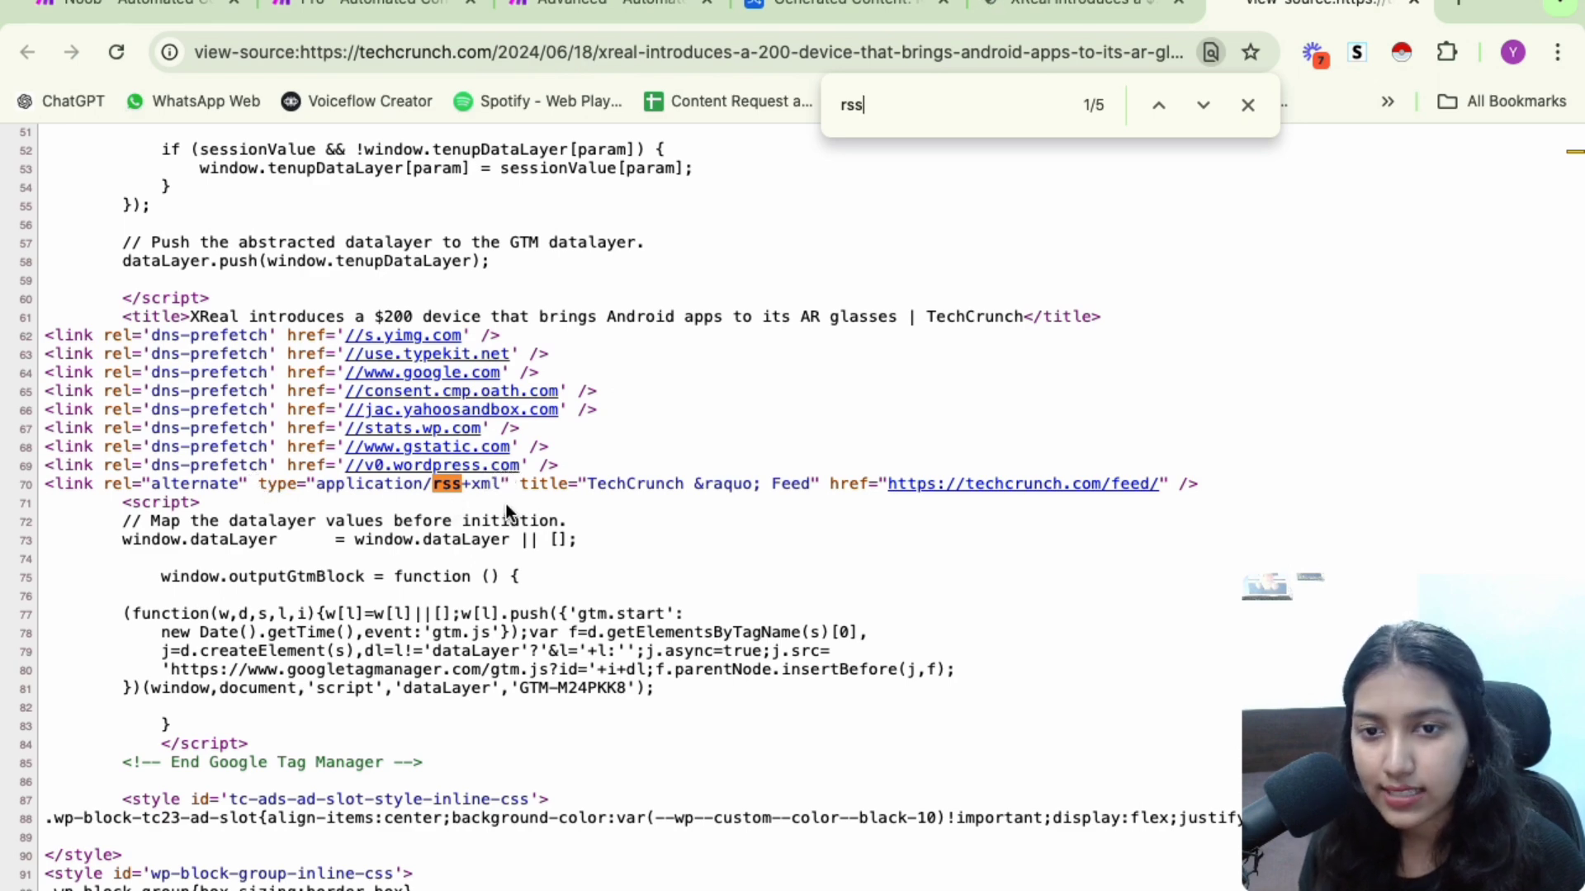
{"action": "left_click_drag", "start_coordinate": [893, 501], "coordinate": [1028, 567]}
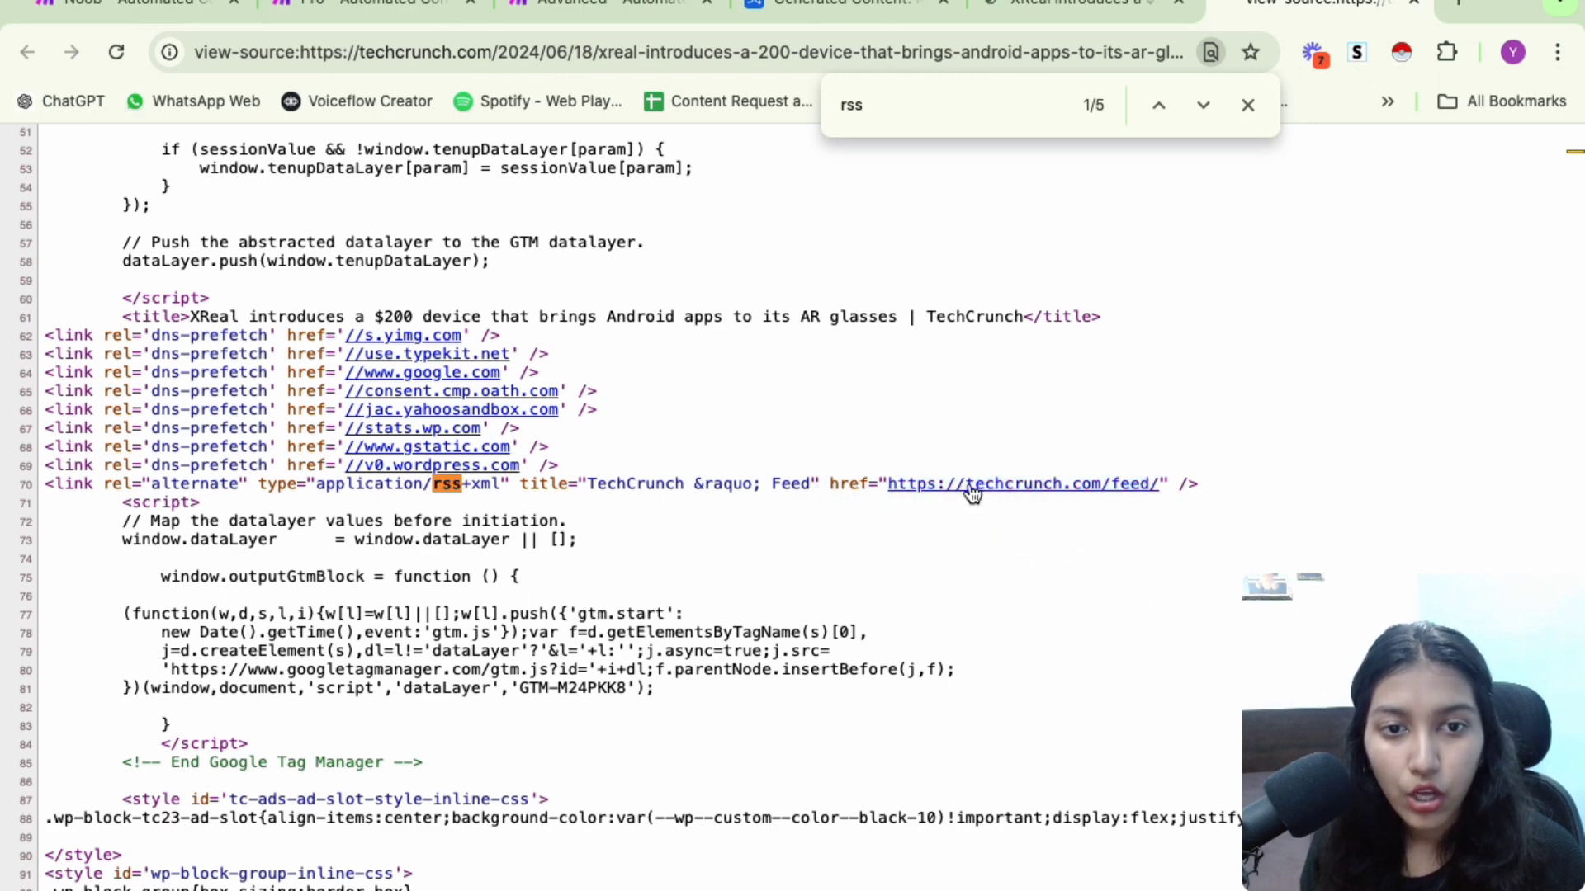
{"action": "left_click", "coordinate": [1235, 116]}
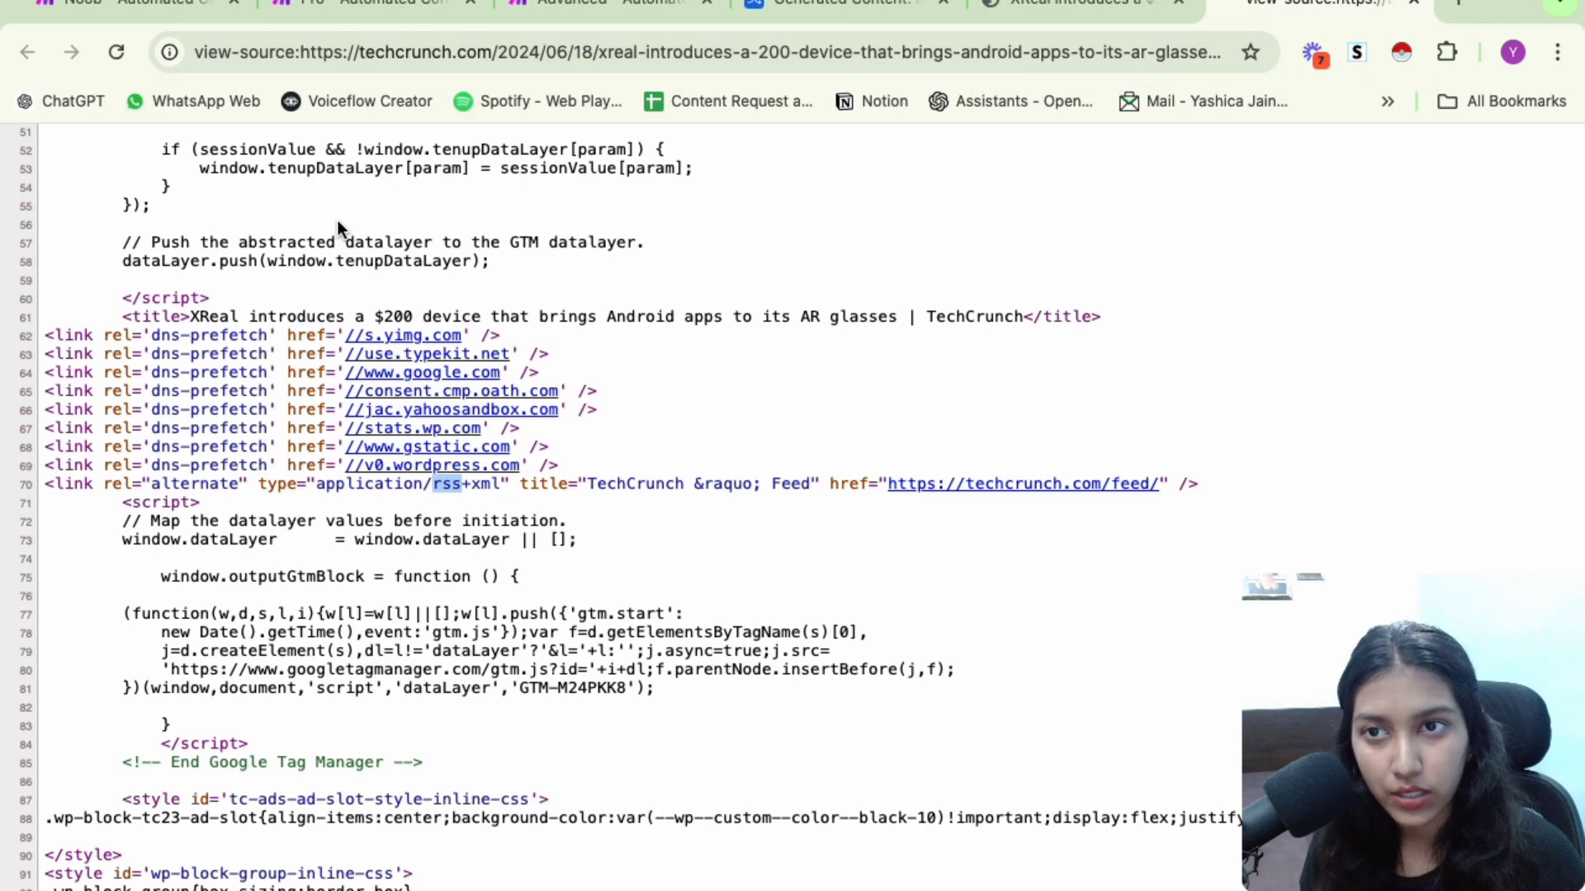
Examine the Noob scenario's RSS trigger settings, highlighting the feed URL, and close them
{"action": "key", "text": "super+1"}
{"action": "left_click", "coordinate": [443, 361]}
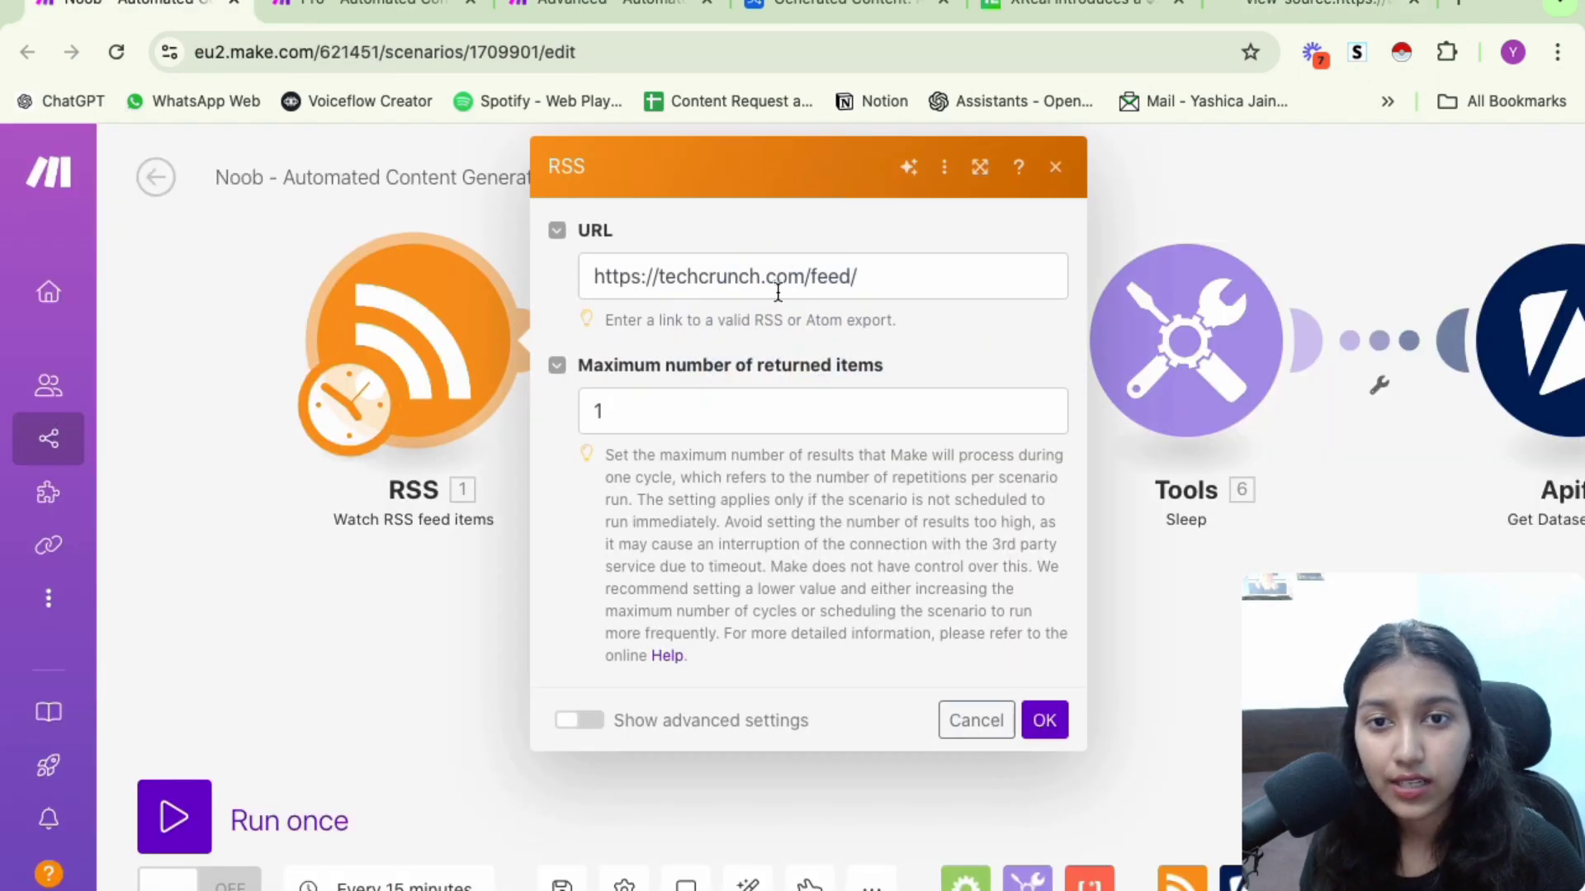
{"action": "left_click", "coordinate": [863, 277]}
{"action": "left_click_drag", "start_coordinate": [864, 276], "coordinate": [589, 277]}
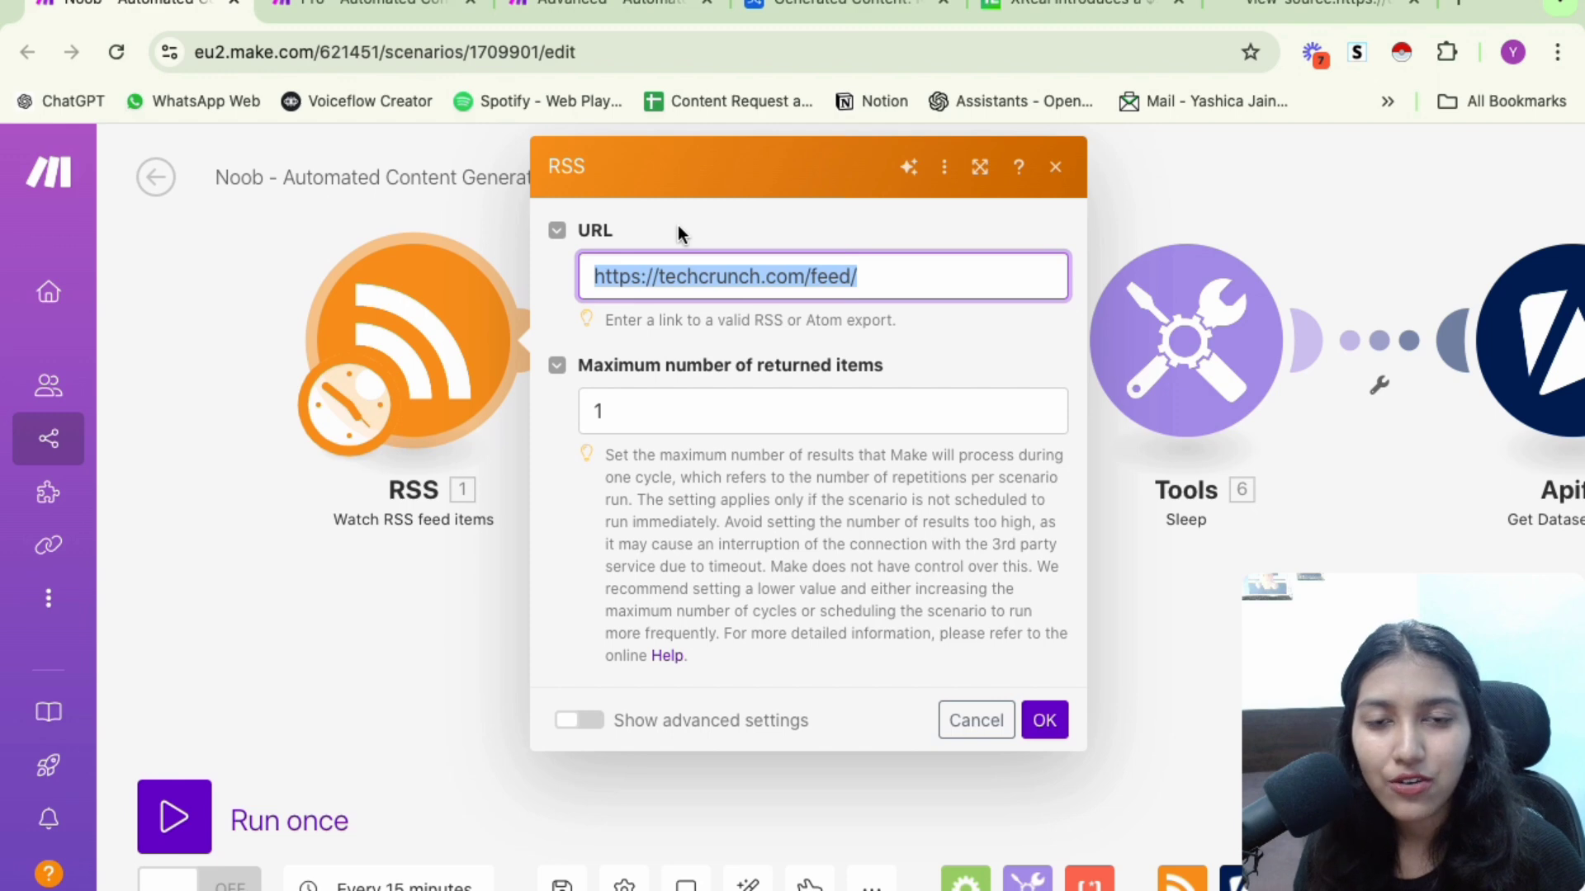
{"action": "left_click", "coordinate": [1056, 169]}
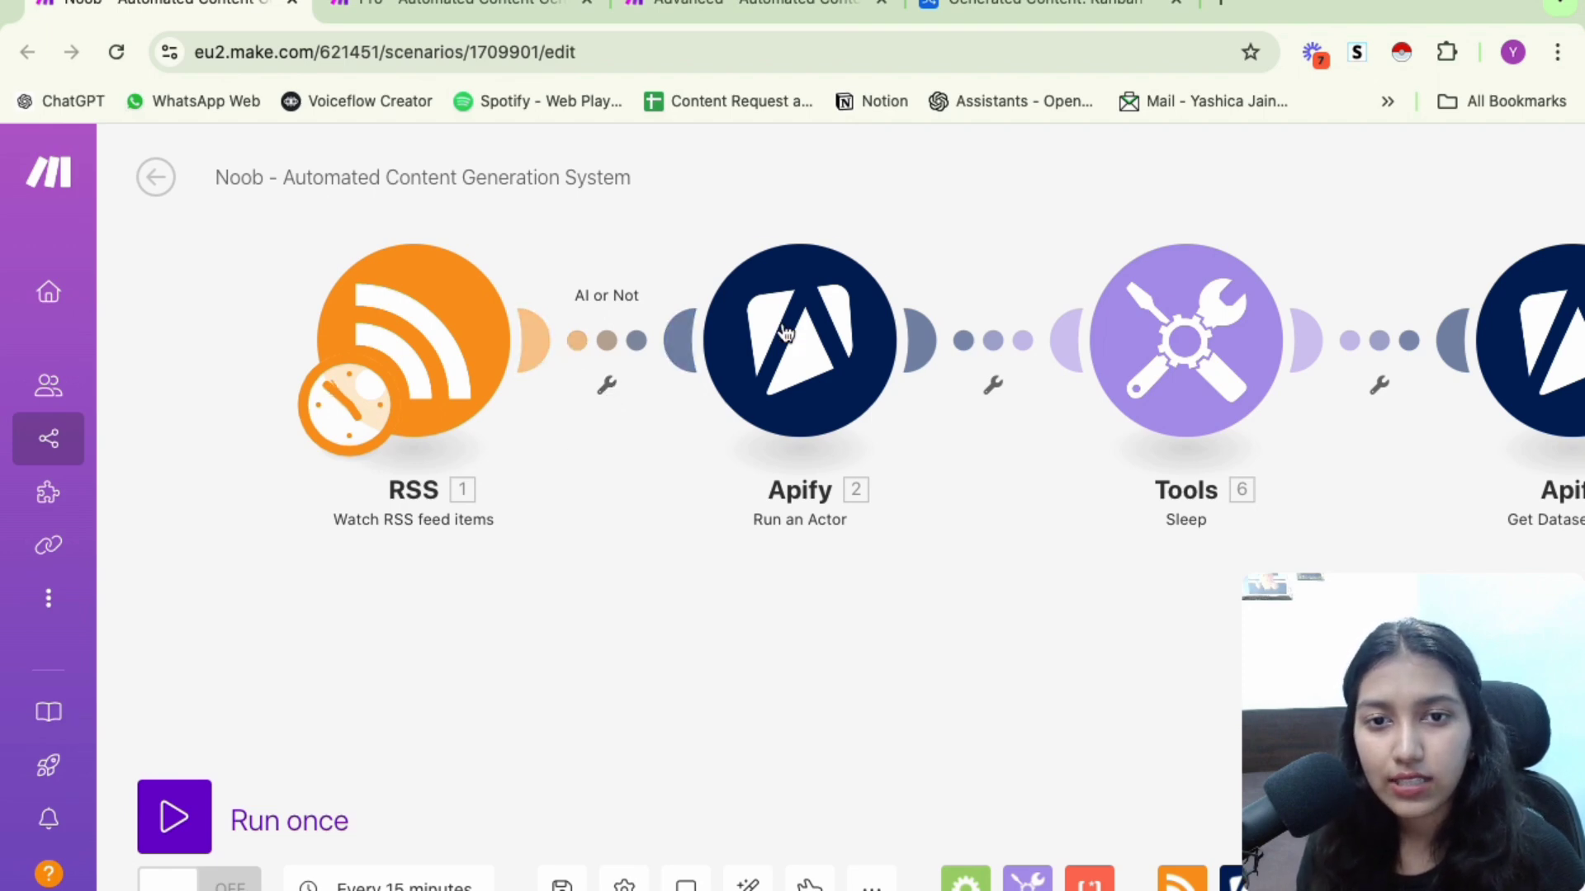
Set the "AI or Not" filter between RSS and Apify to require that the RSS Title contains "AI"
{"action": "left_click", "coordinate": [608, 387]}
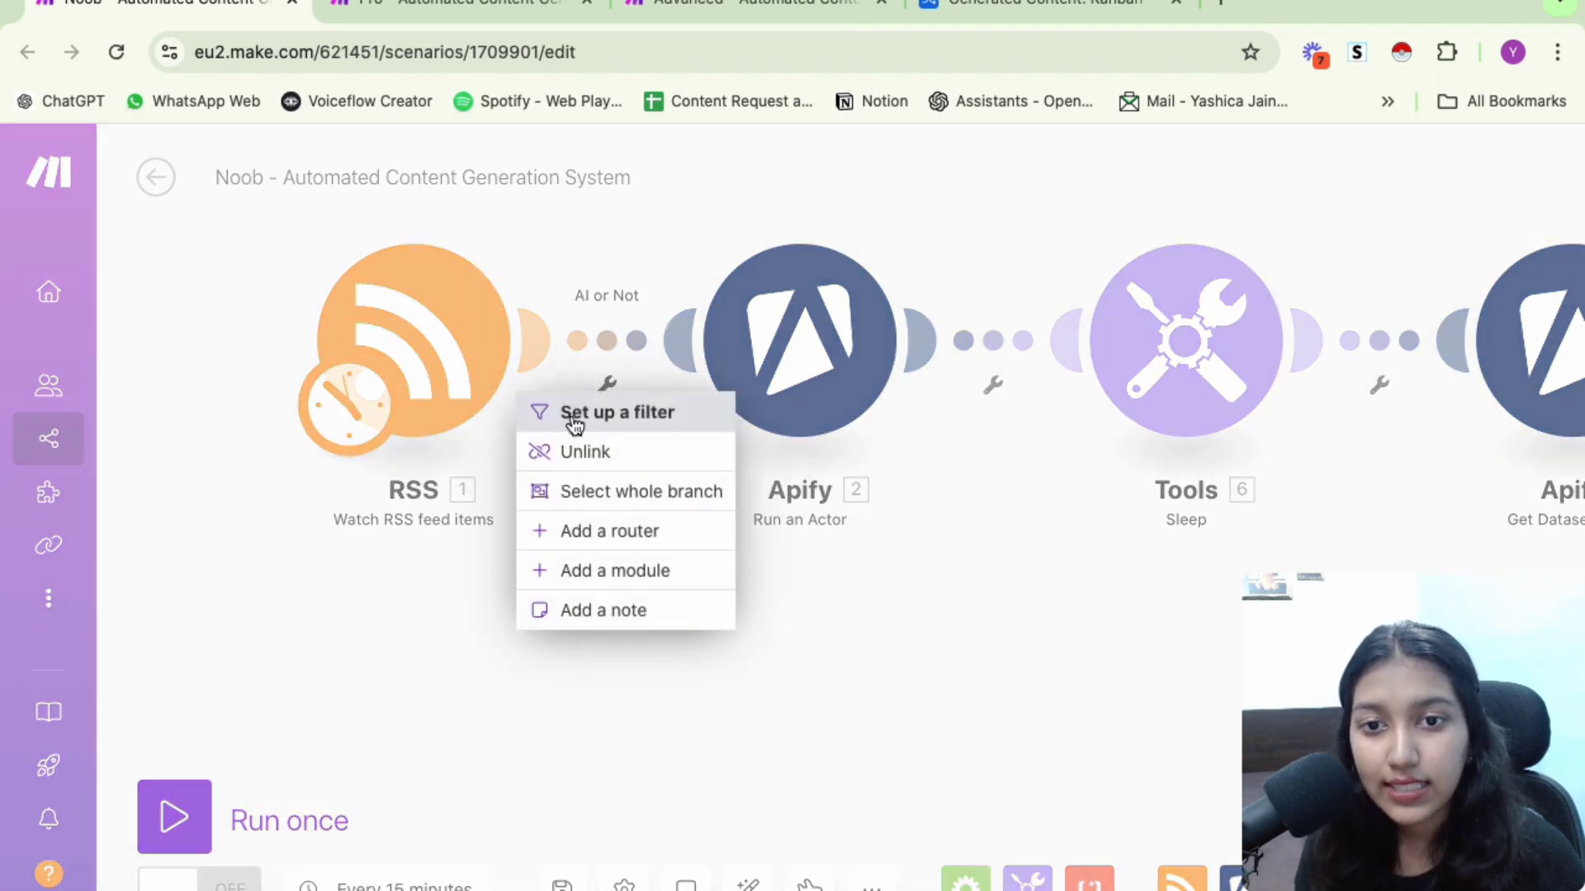
{"action": "left_click", "coordinate": [663, 419]}
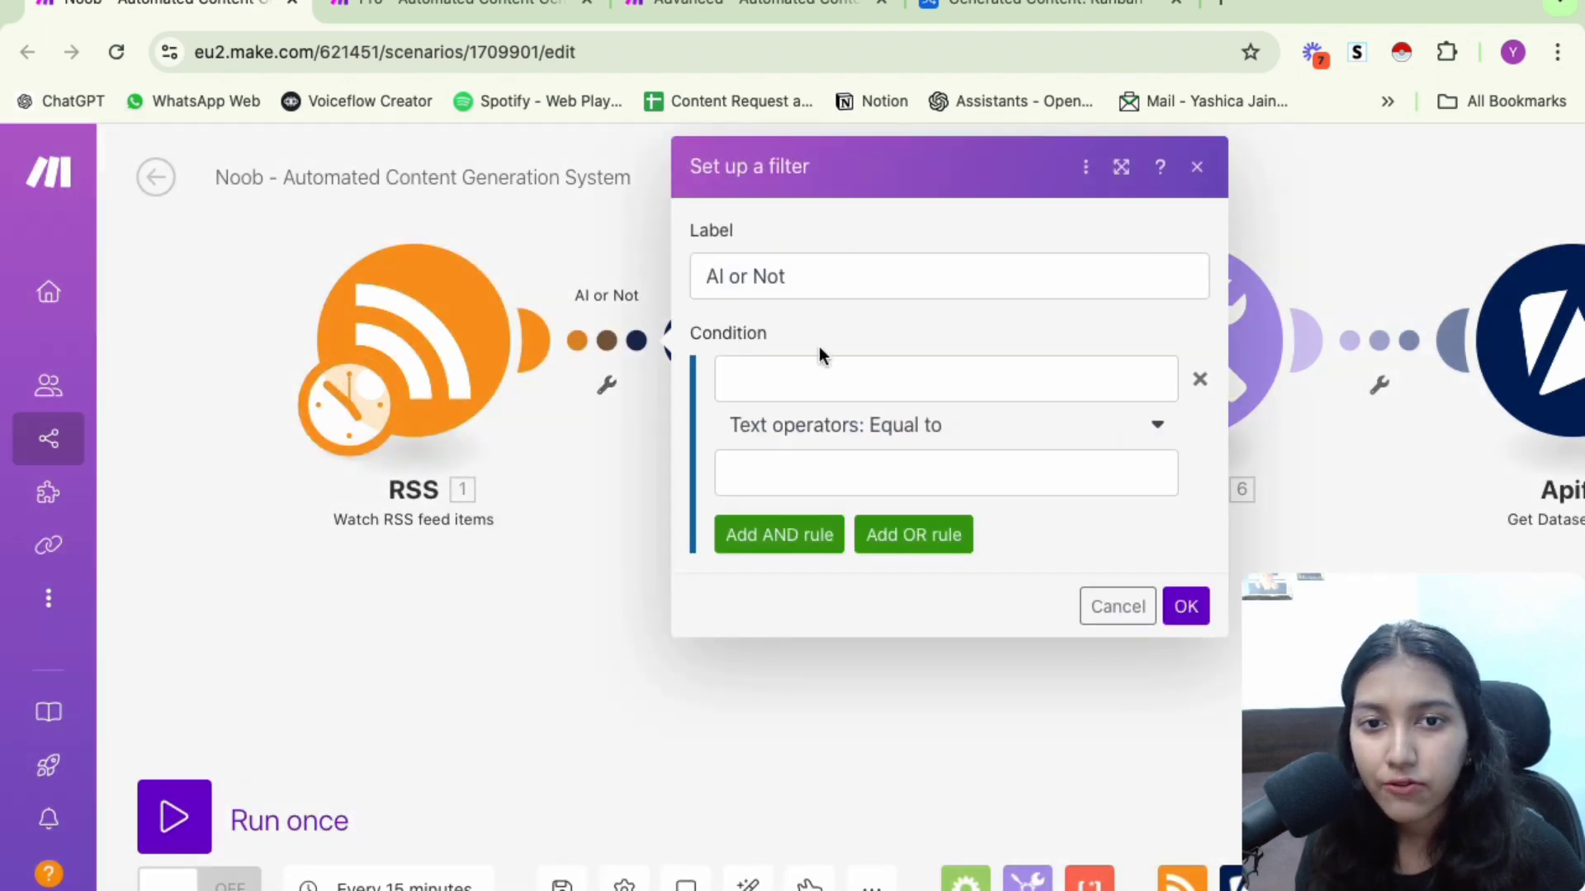
{"action": "left_click", "coordinate": [805, 366]}
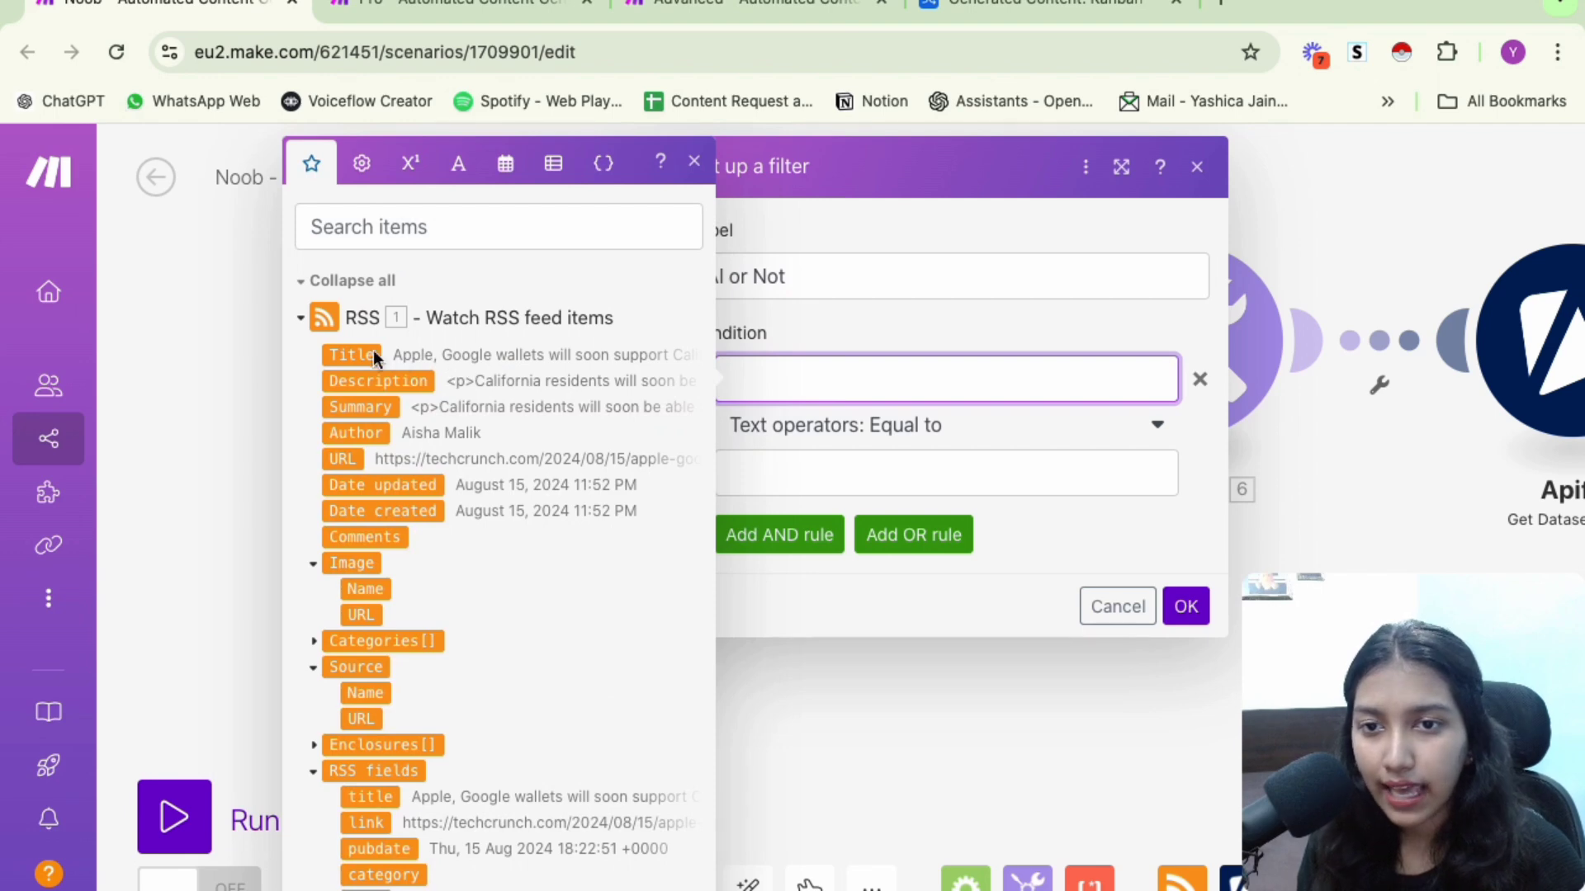
{"action": "left_click", "coordinate": [347, 354]}
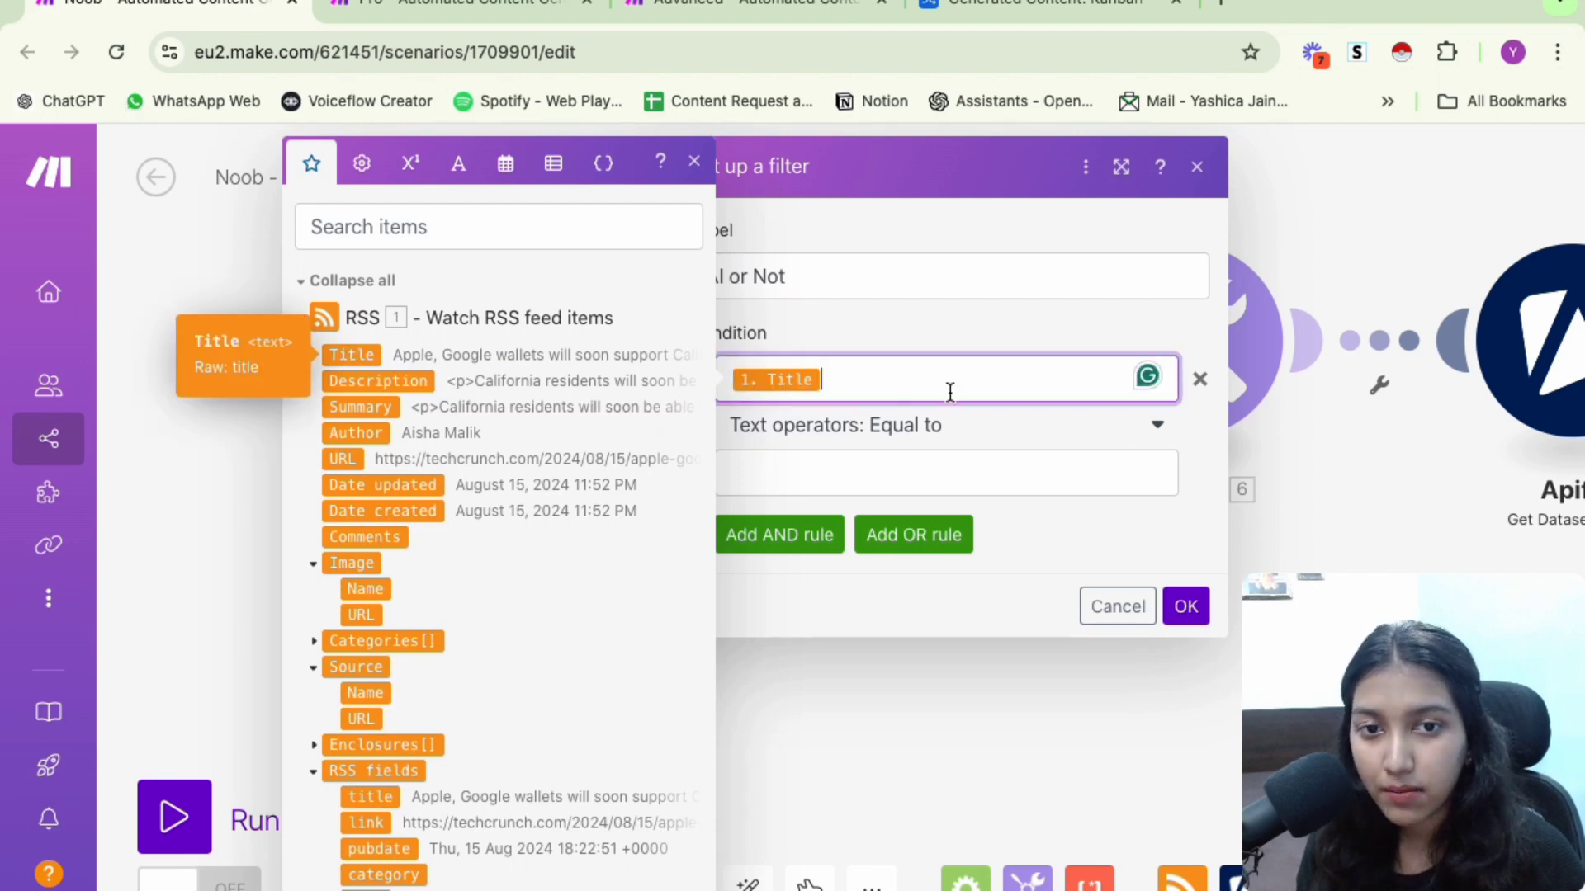
{"action": "left_click", "coordinate": [923, 435]}
{"action": "scroll", "coordinate": [850, 788], "scroll_direction": "down", "scroll_amount": 1}
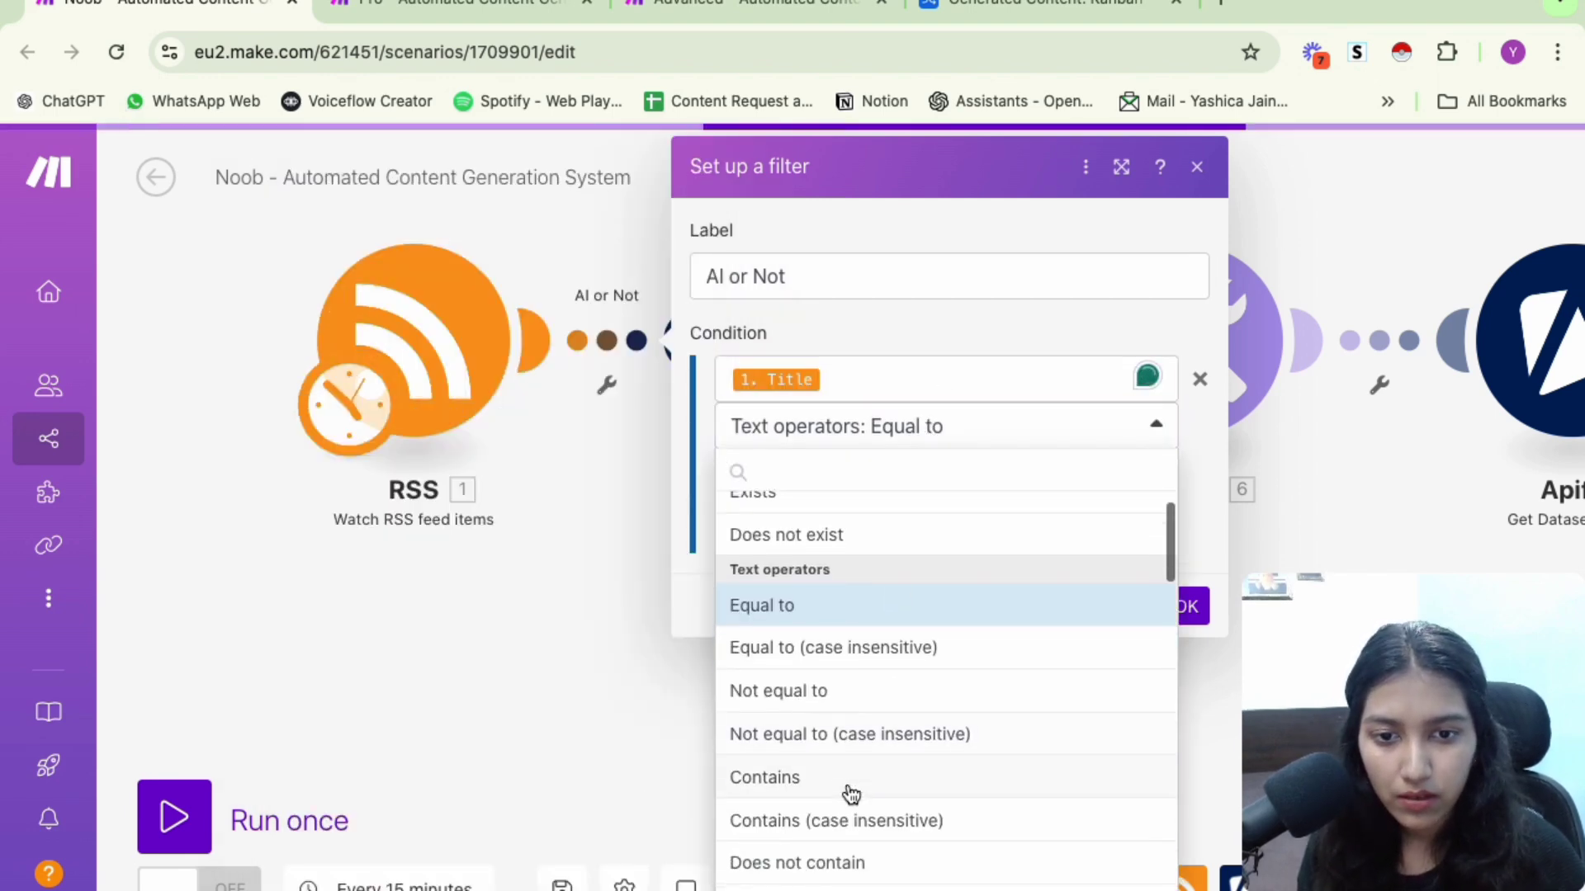
{"action": "left_click", "coordinate": [834, 776]}
{"action": "left_click", "coordinate": [821, 473]}
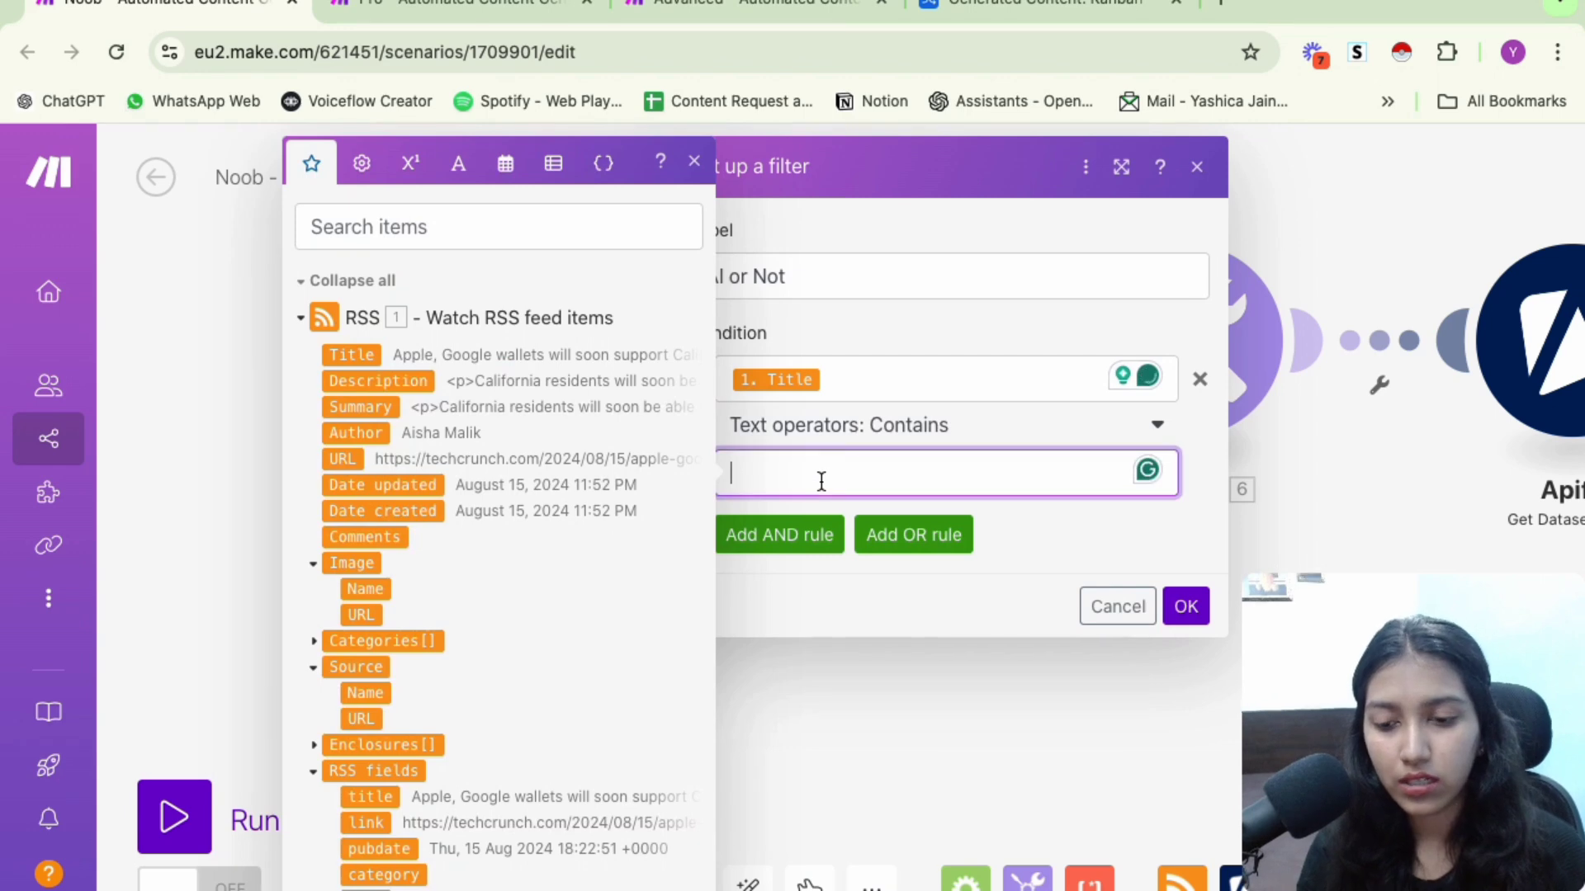
{"action": "type", "text": "AI"}
{"action": "left_click", "coordinate": [948, 321]}
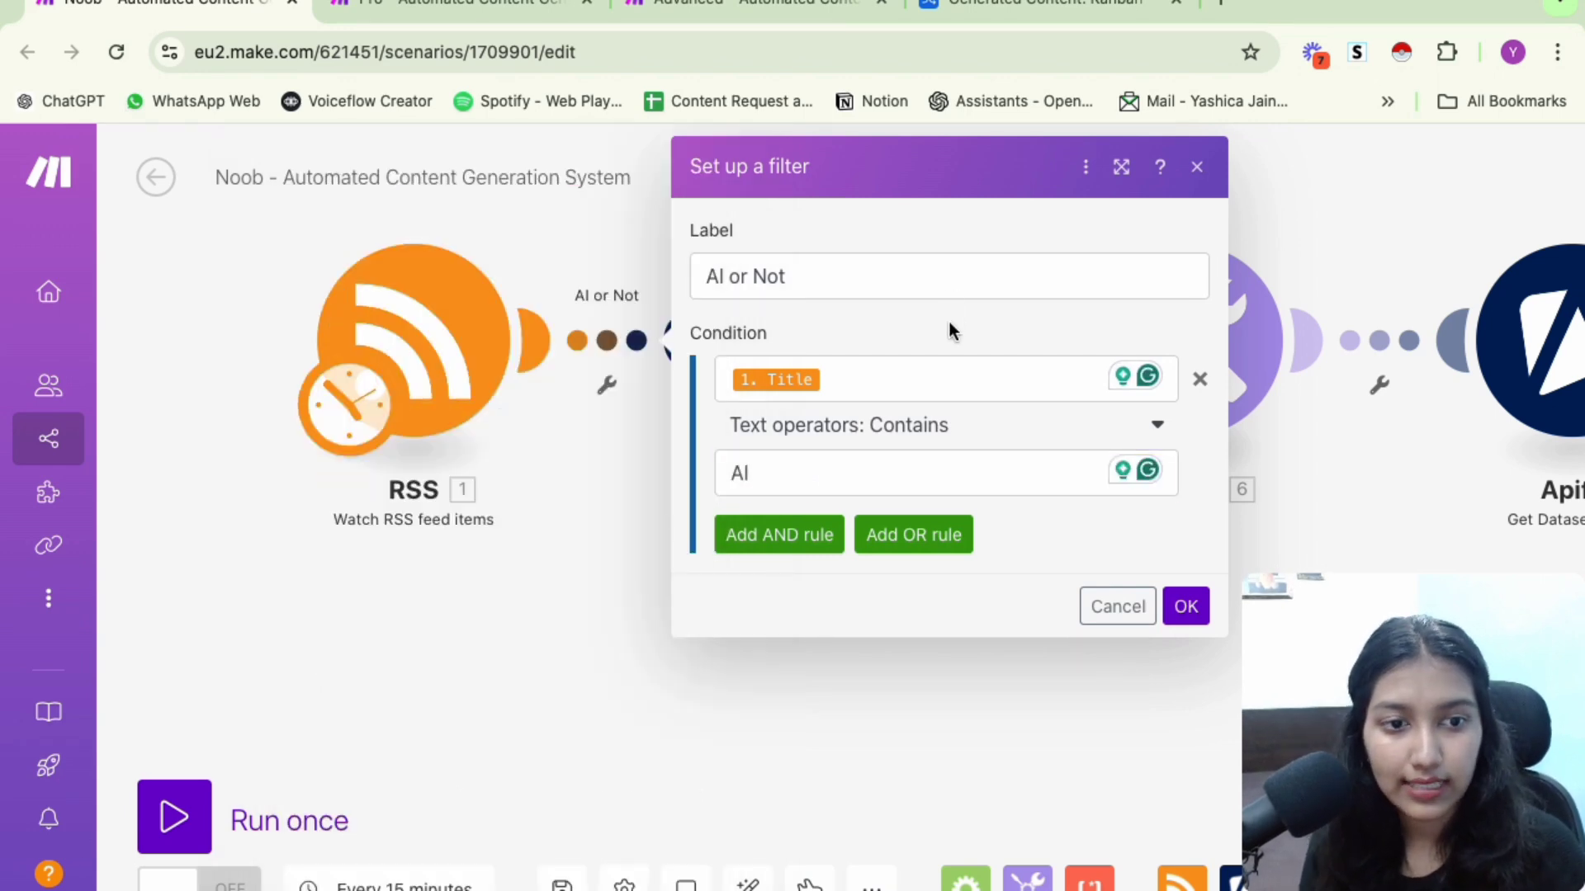
Review the Title rule in the "AI or Not" filter, remove it, and save the filter
{"action": "left_click", "coordinate": [864, 380]}
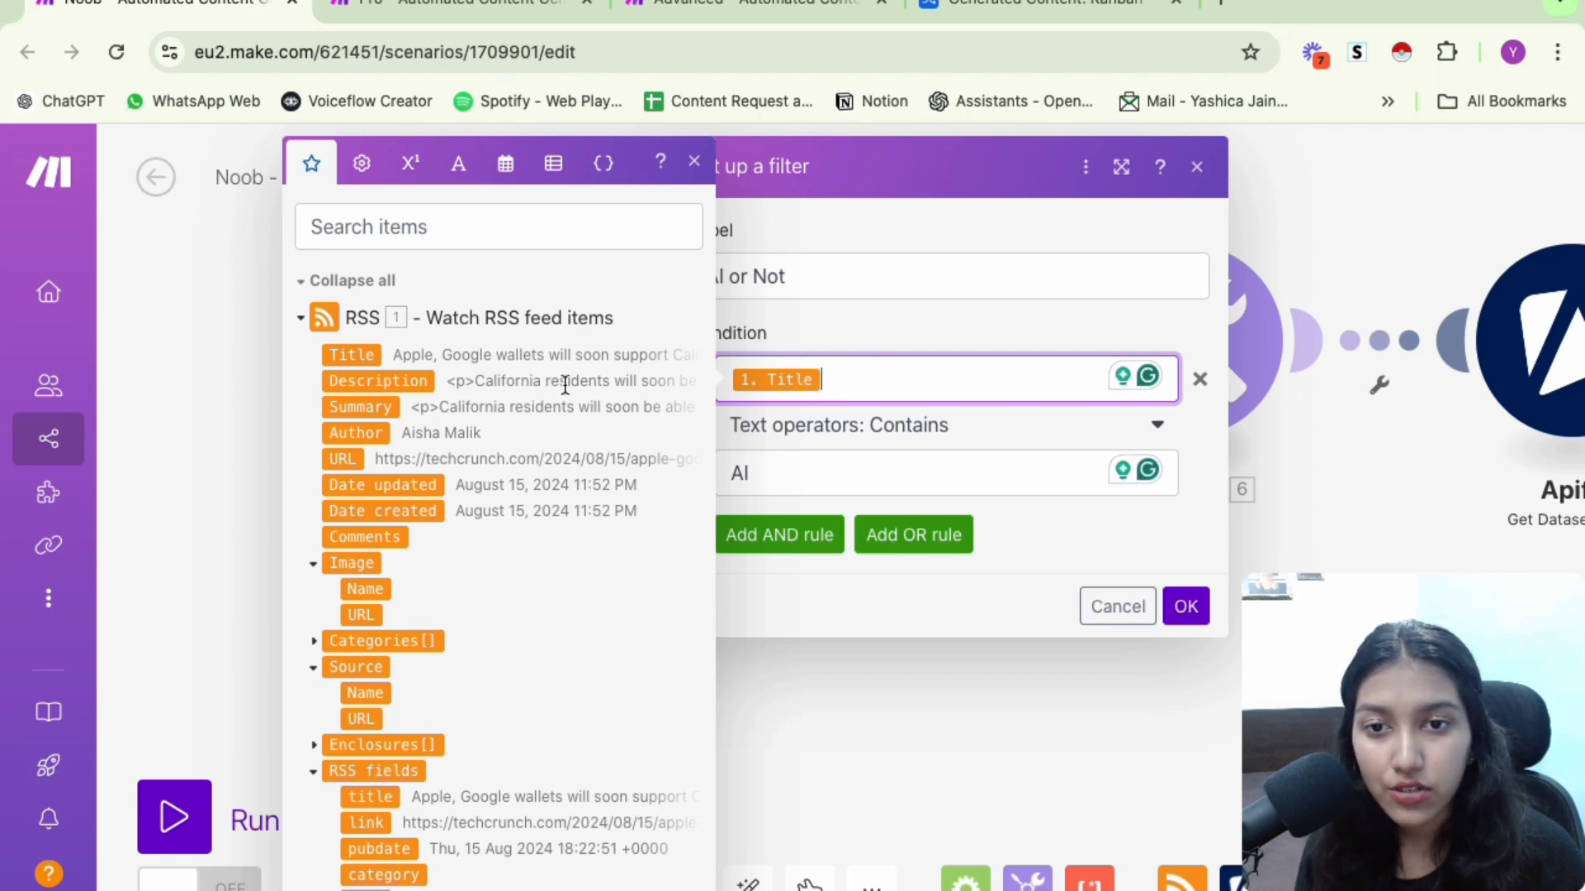
{"action": "left_click", "coordinate": [879, 315]}
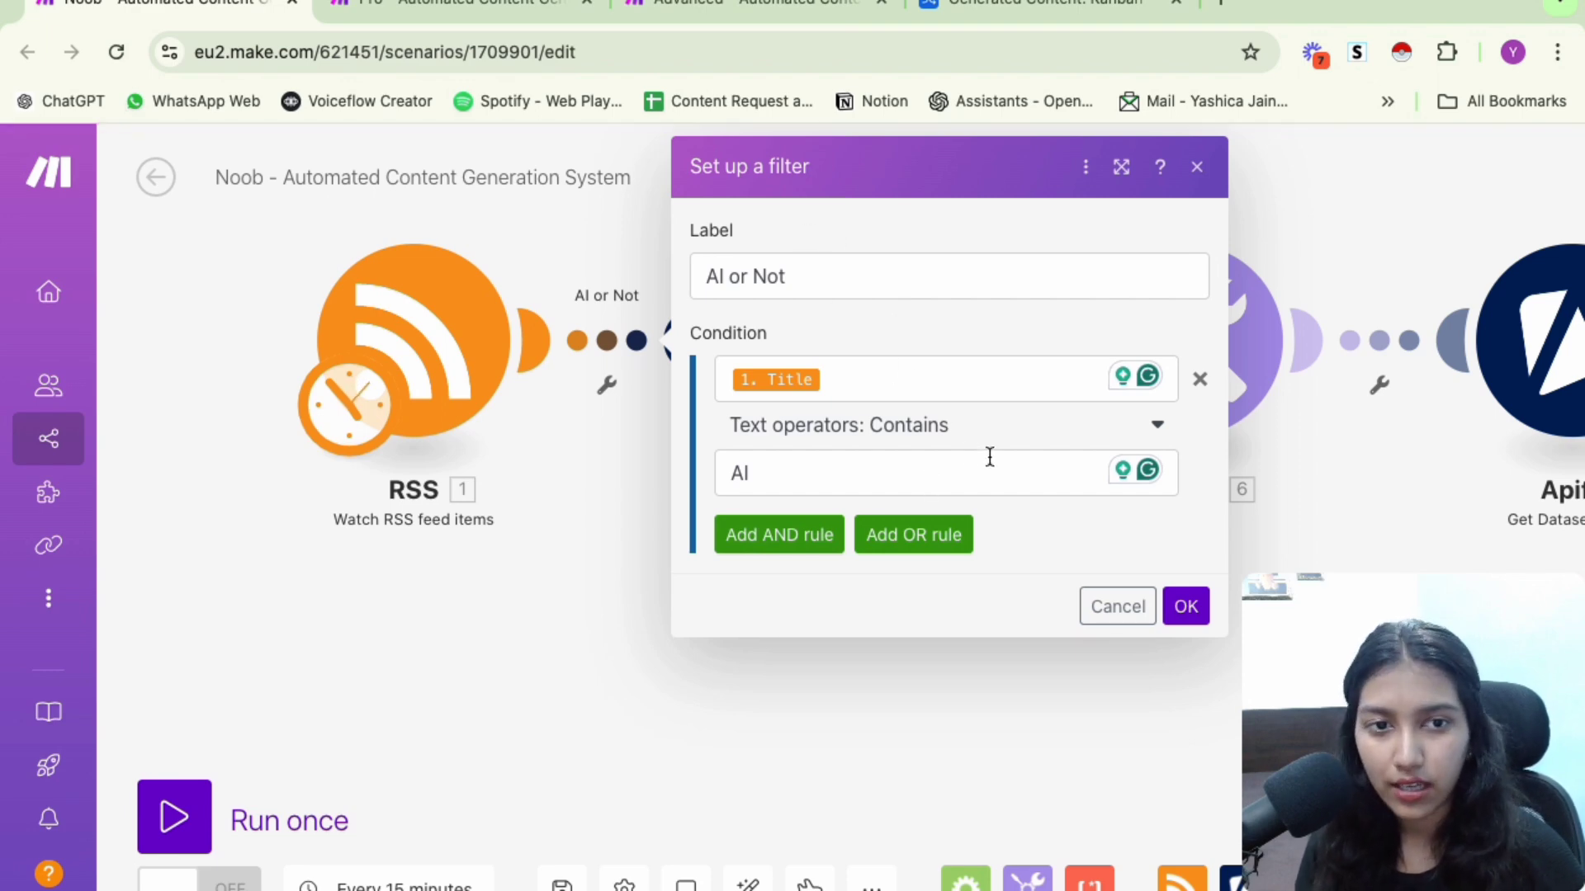
{"action": "left_click", "coordinate": [1201, 381]}
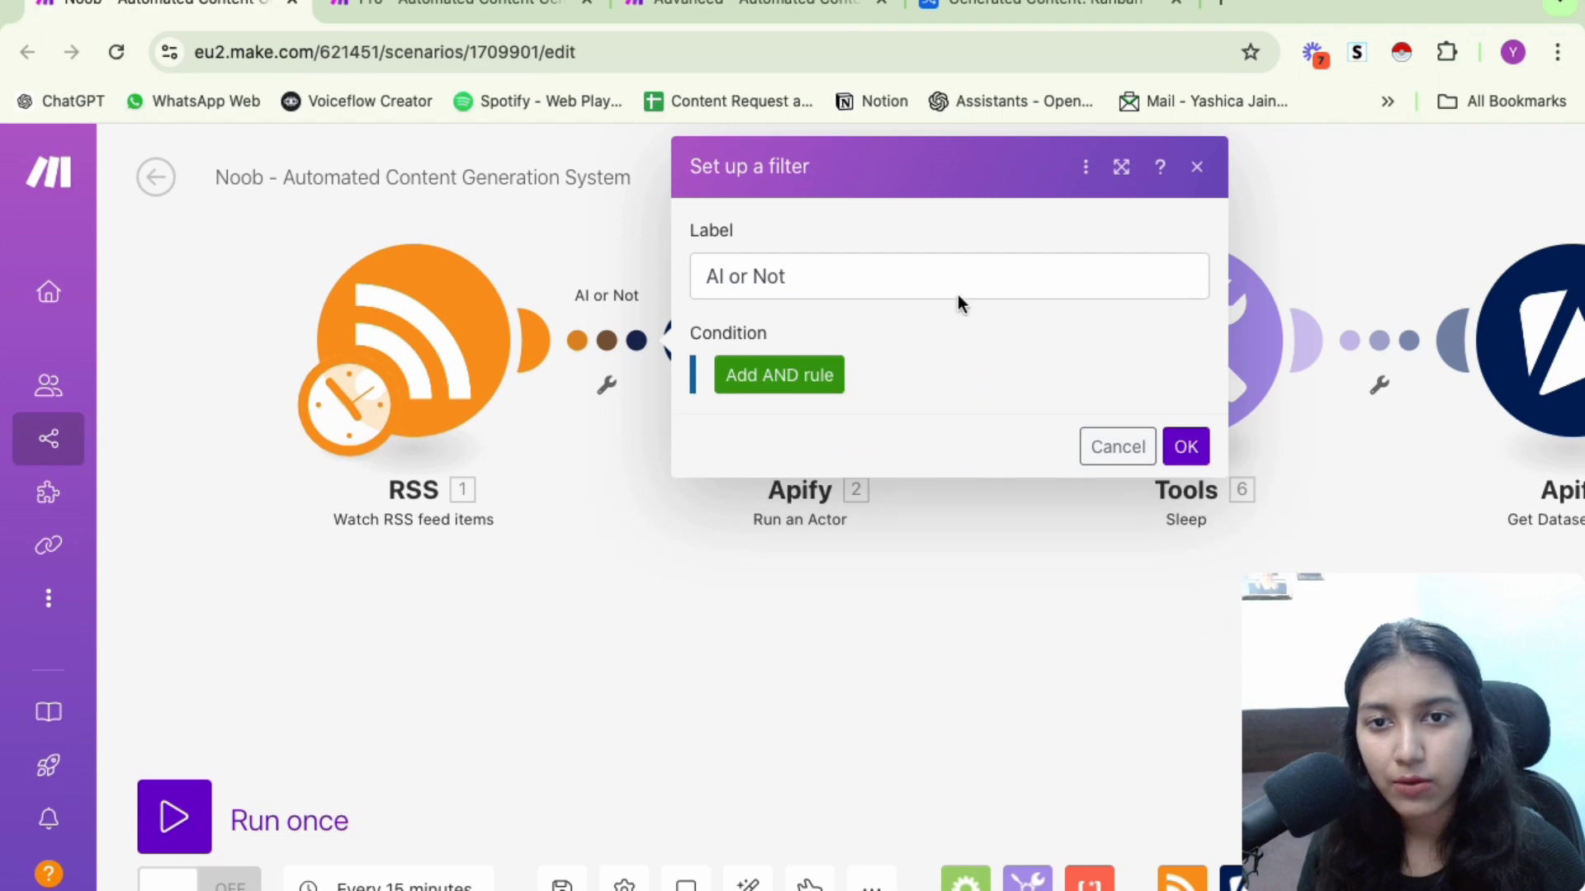
{"action": "left_click", "coordinate": [1187, 447]}
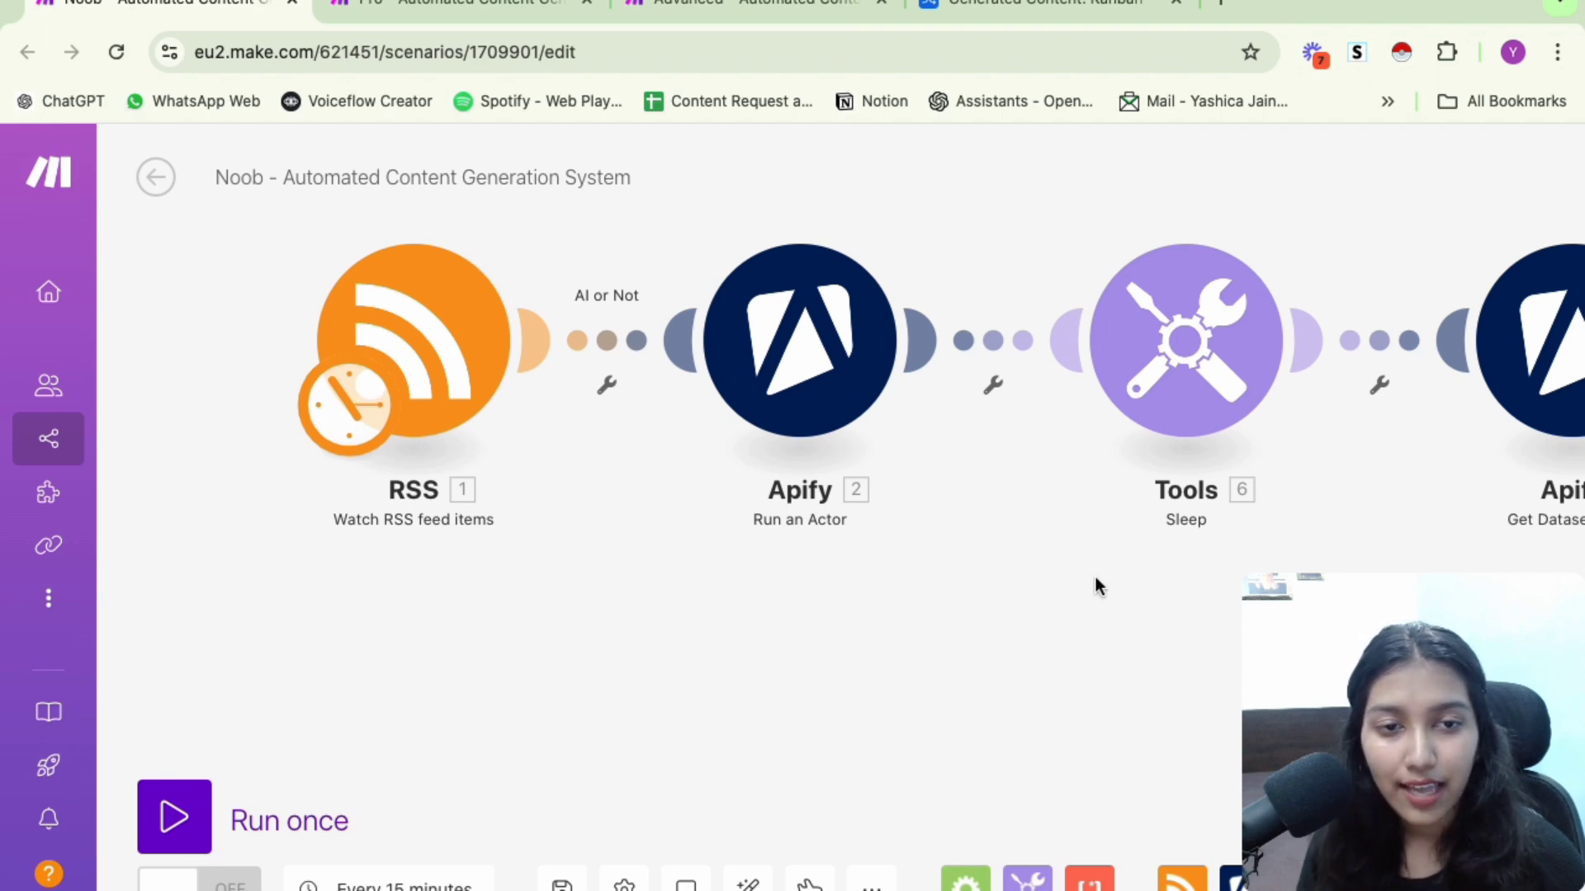
Examine the Noob scenario's flow from the RSS trigger through the Apify and Tools modules to the Router
{"action": "left_click_drag", "start_coordinate": [1144, 580], "coordinate": [965, 590]}
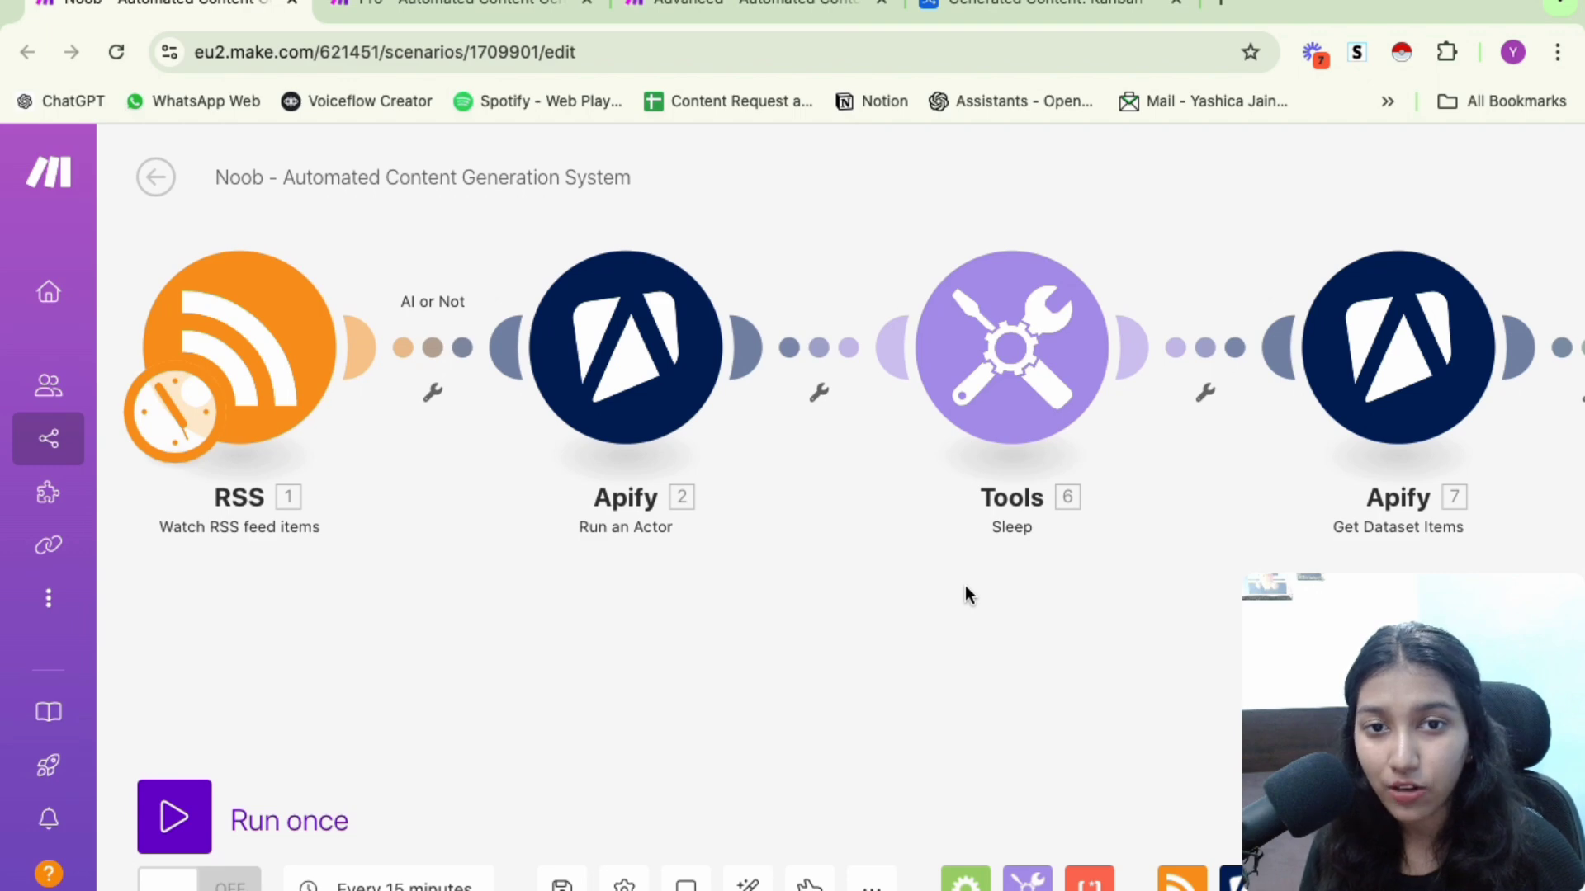
{"action": "scroll", "coordinate": [966, 593], "scroll_direction": "down", "scroll_amount": 2}
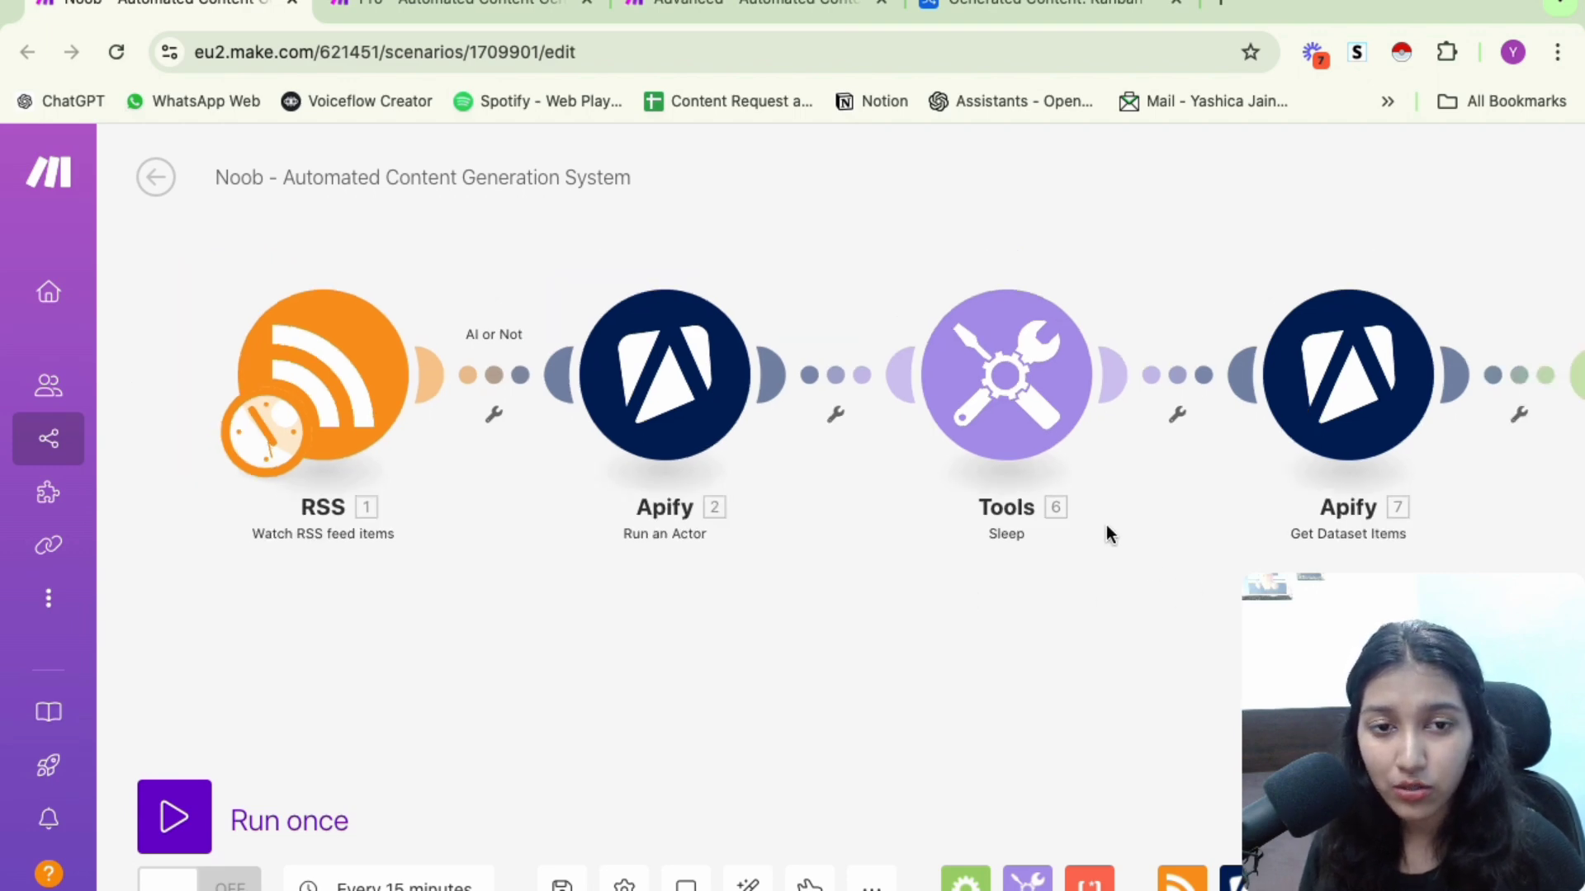
{"action": "left_click_drag", "start_coordinate": [1212, 509], "coordinate": [838, 497]}
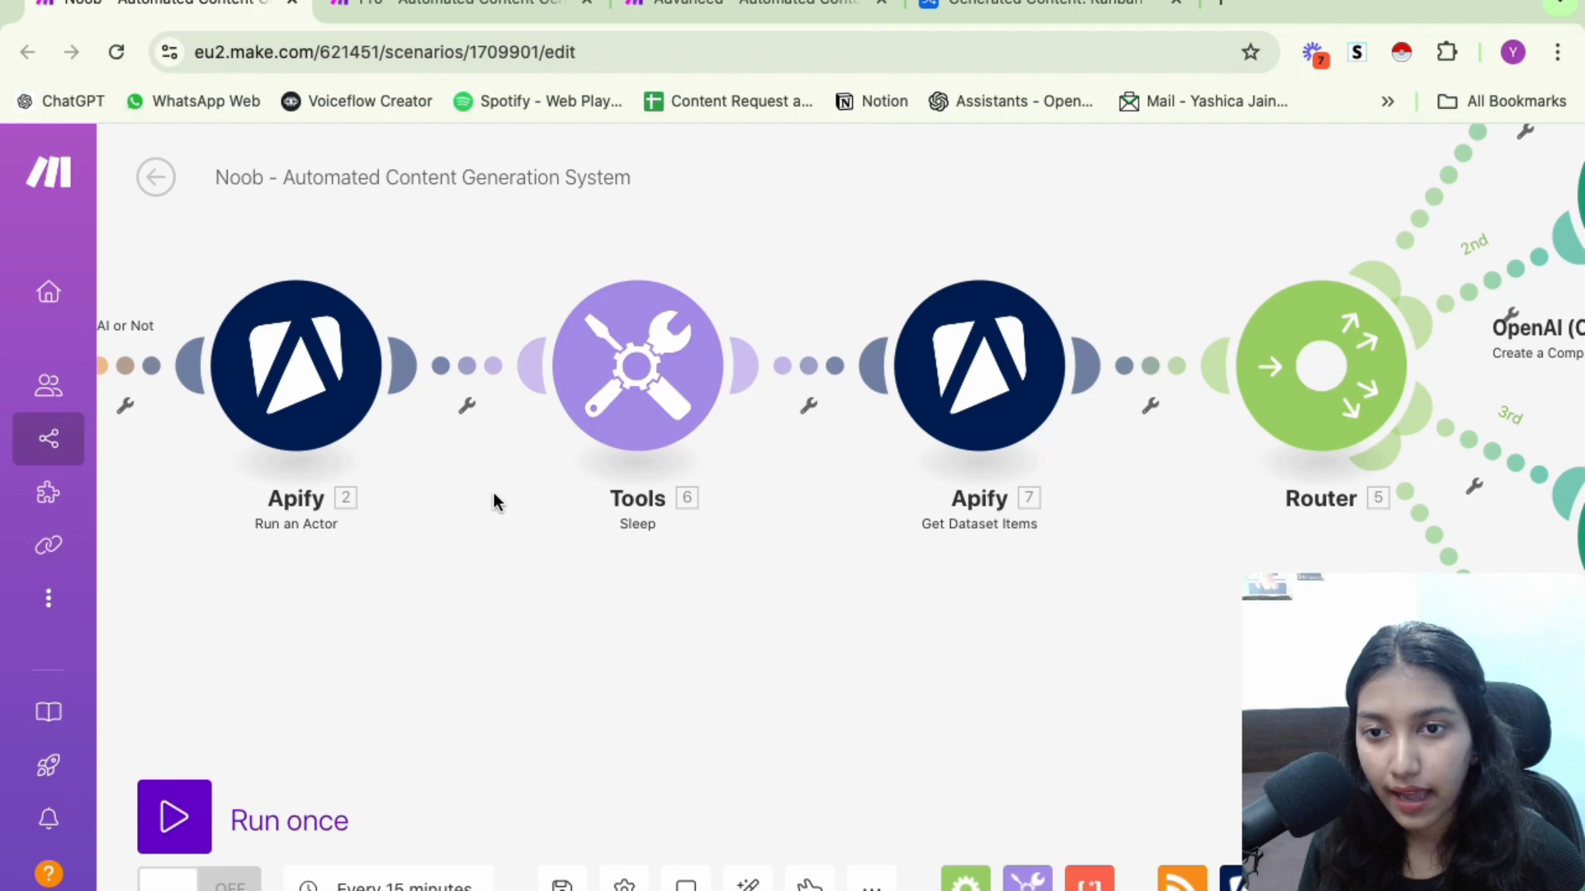
{"action": "left_click_drag", "start_coordinate": [404, 448], "coordinate": [568, 468]}
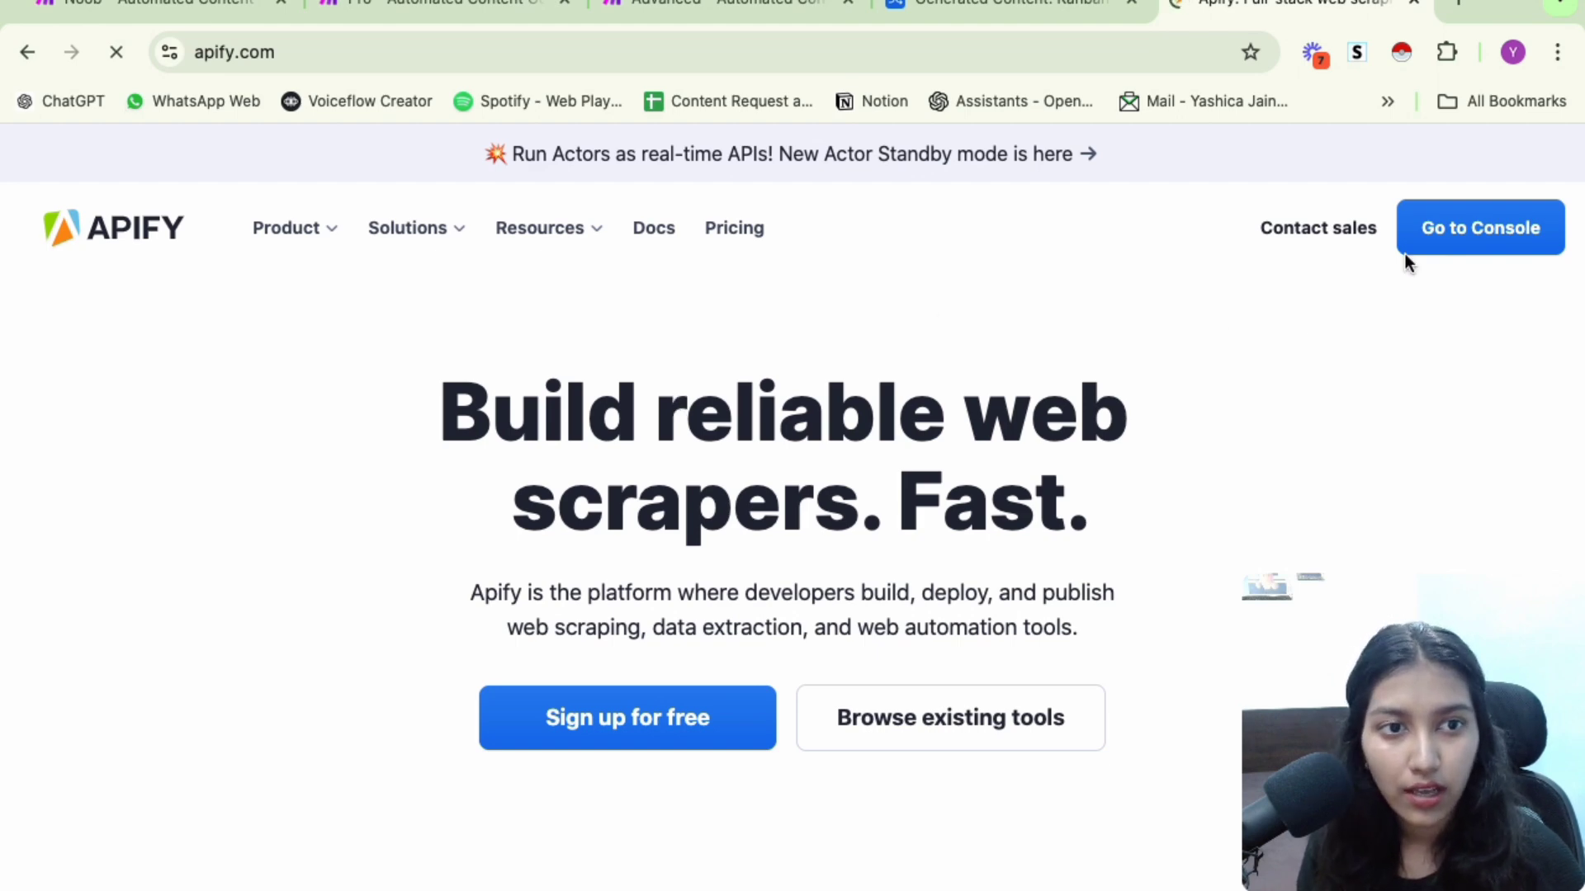
Go from the Apify website to its console and examine the account's free usage
{"action": "left_click", "coordinate": [1461, 234]}
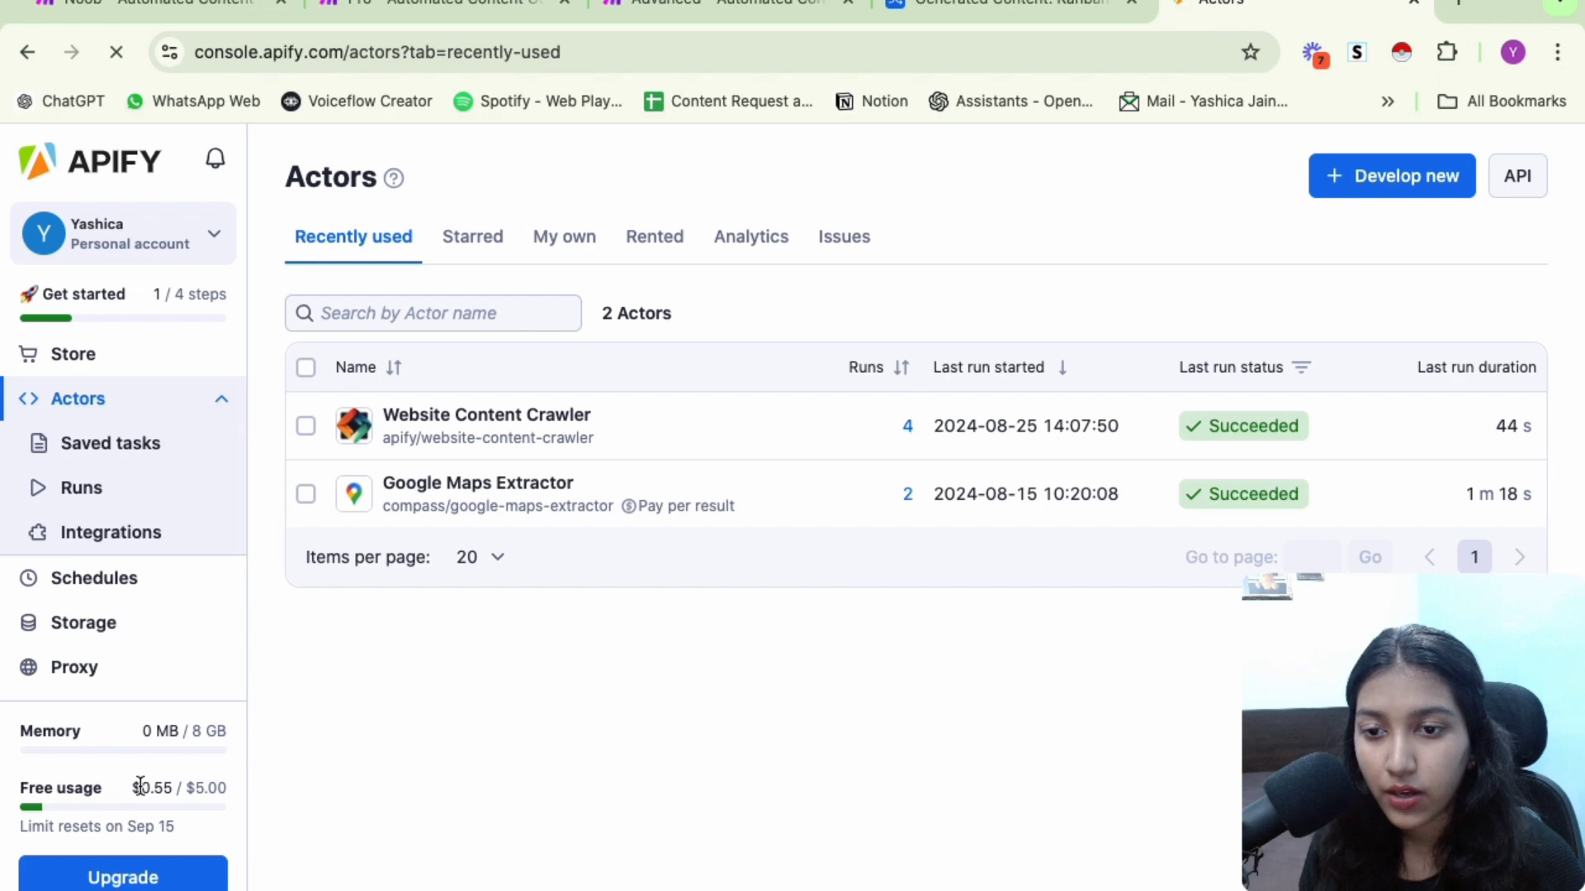
{"action": "left_click_drag", "start_coordinate": [141, 788], "coordinate": [222, 781]}
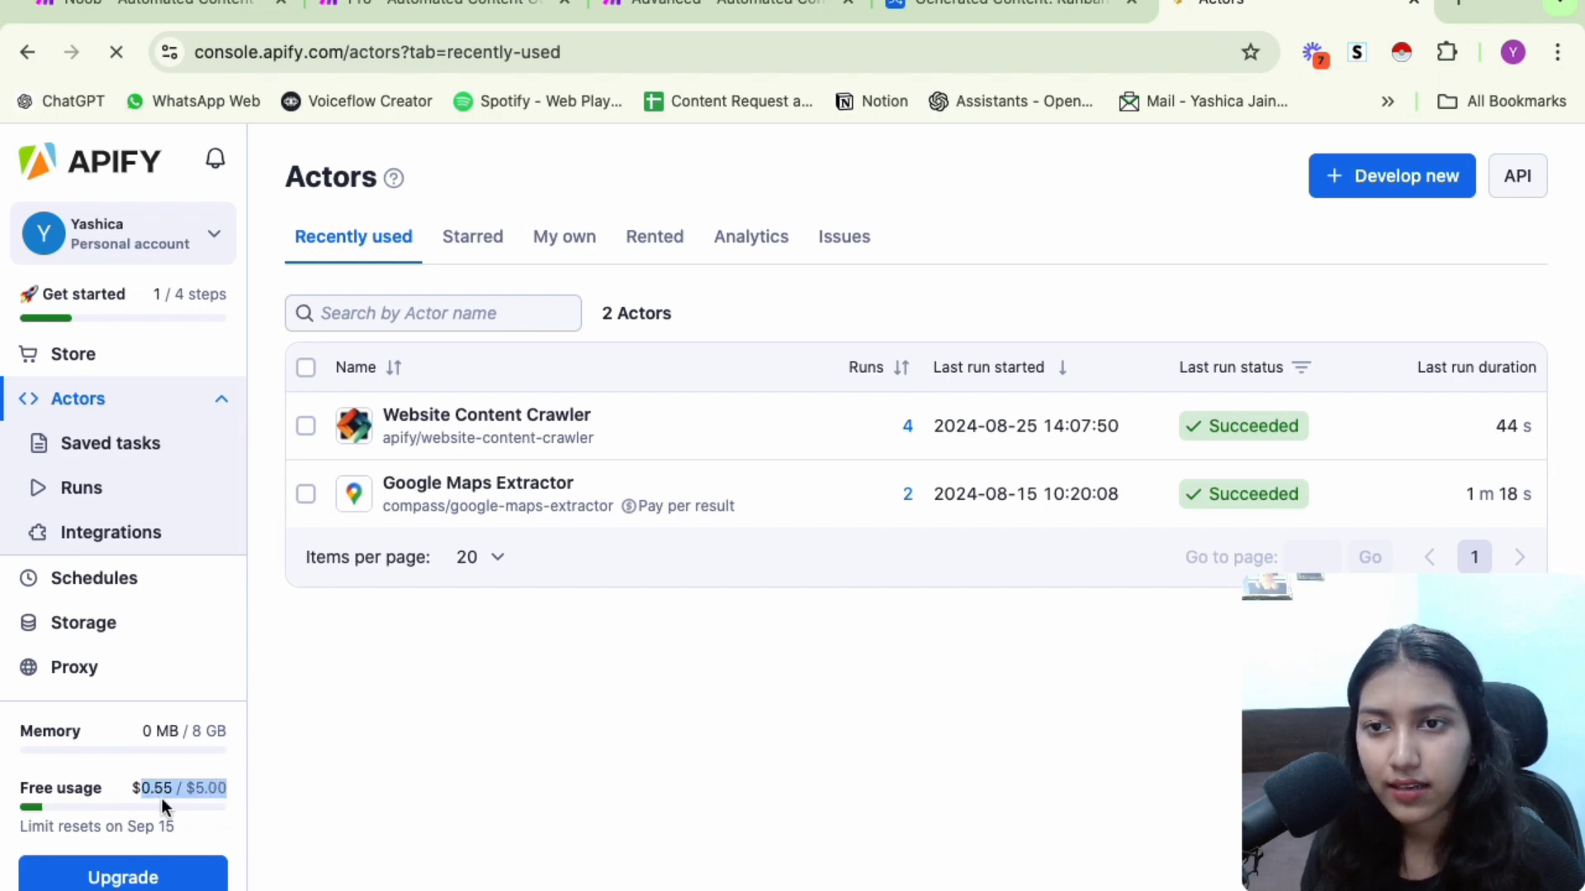
{"action": "left_click", "coordinate": [366, 734]}
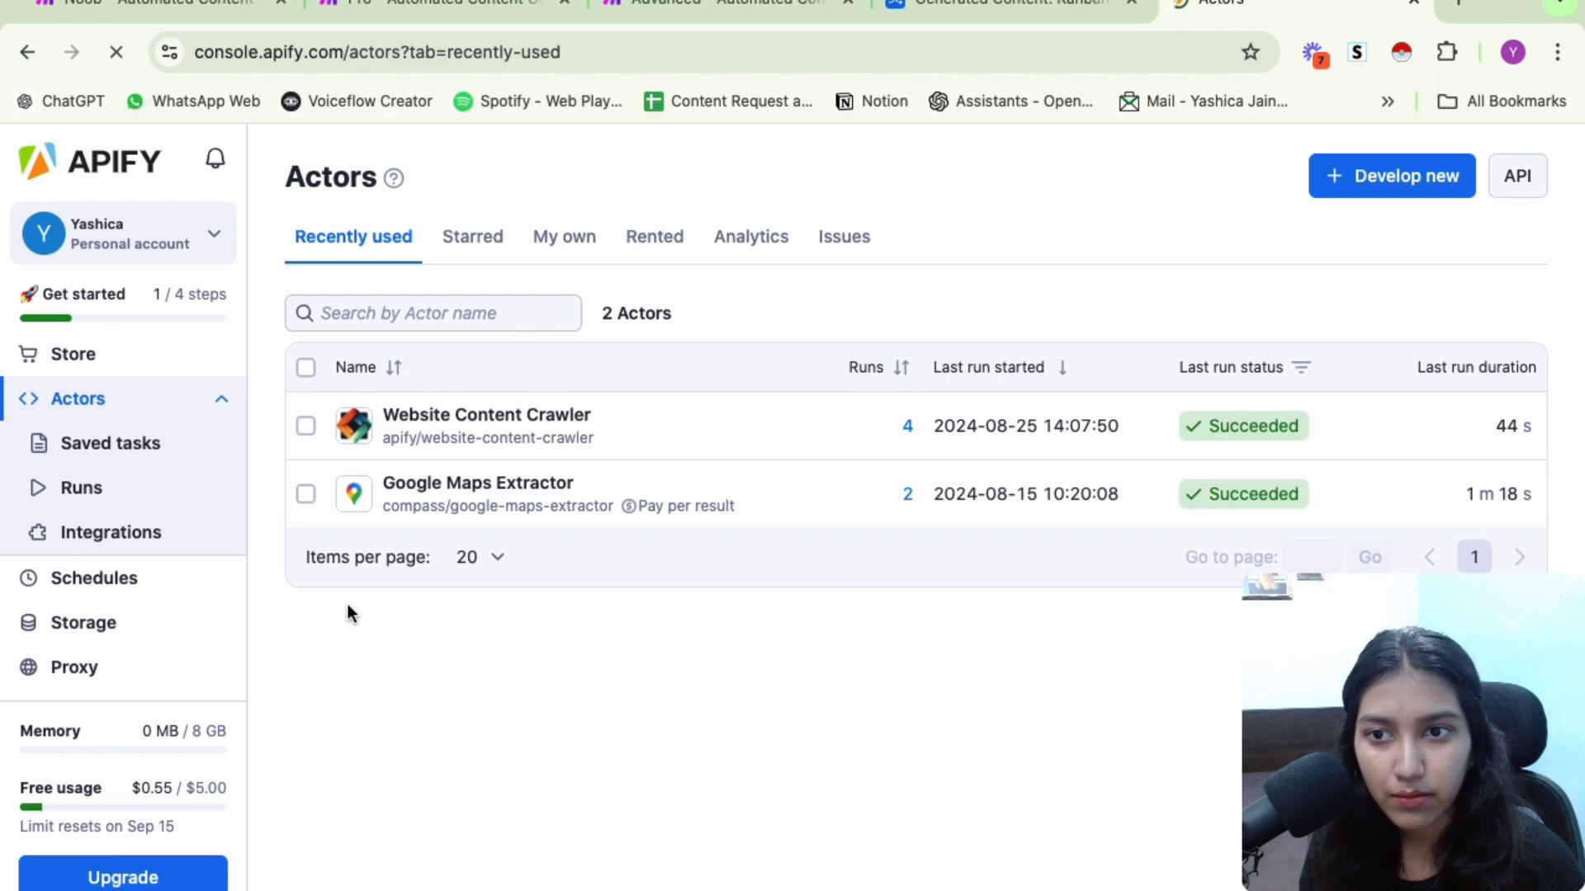
Browse the Apify Store, open the Website Content Crawler, and view it among the recently used Actors
{"action": "left_click", "coordinate": [74, 362]}
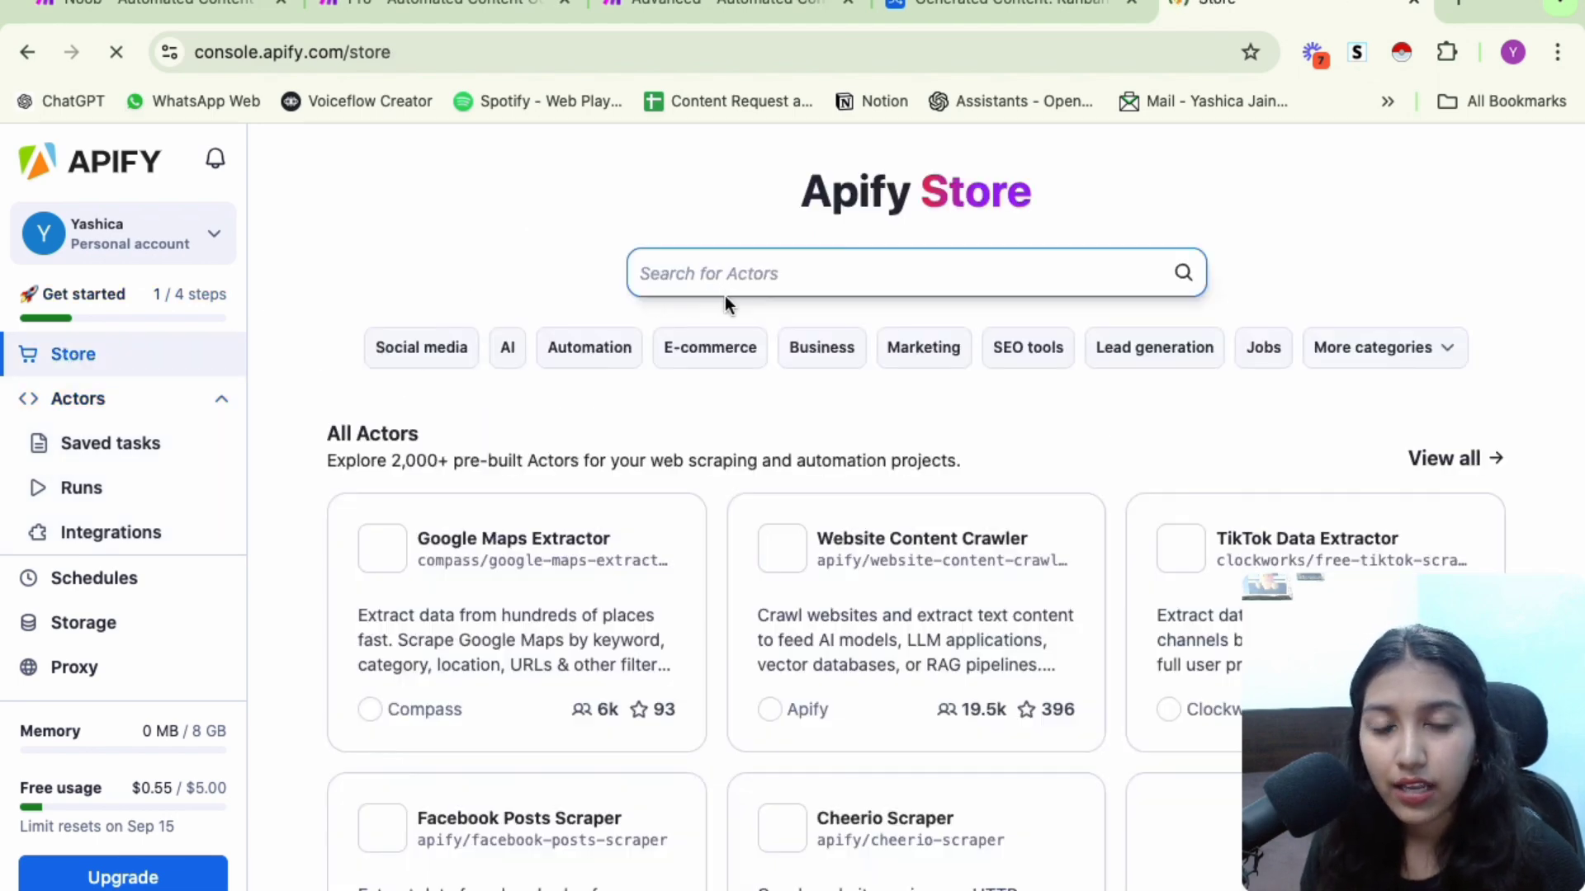
{"action": "scroll", "coordinate": [806, 425], "scroll_direction": "down", "scroll_amount": 3}
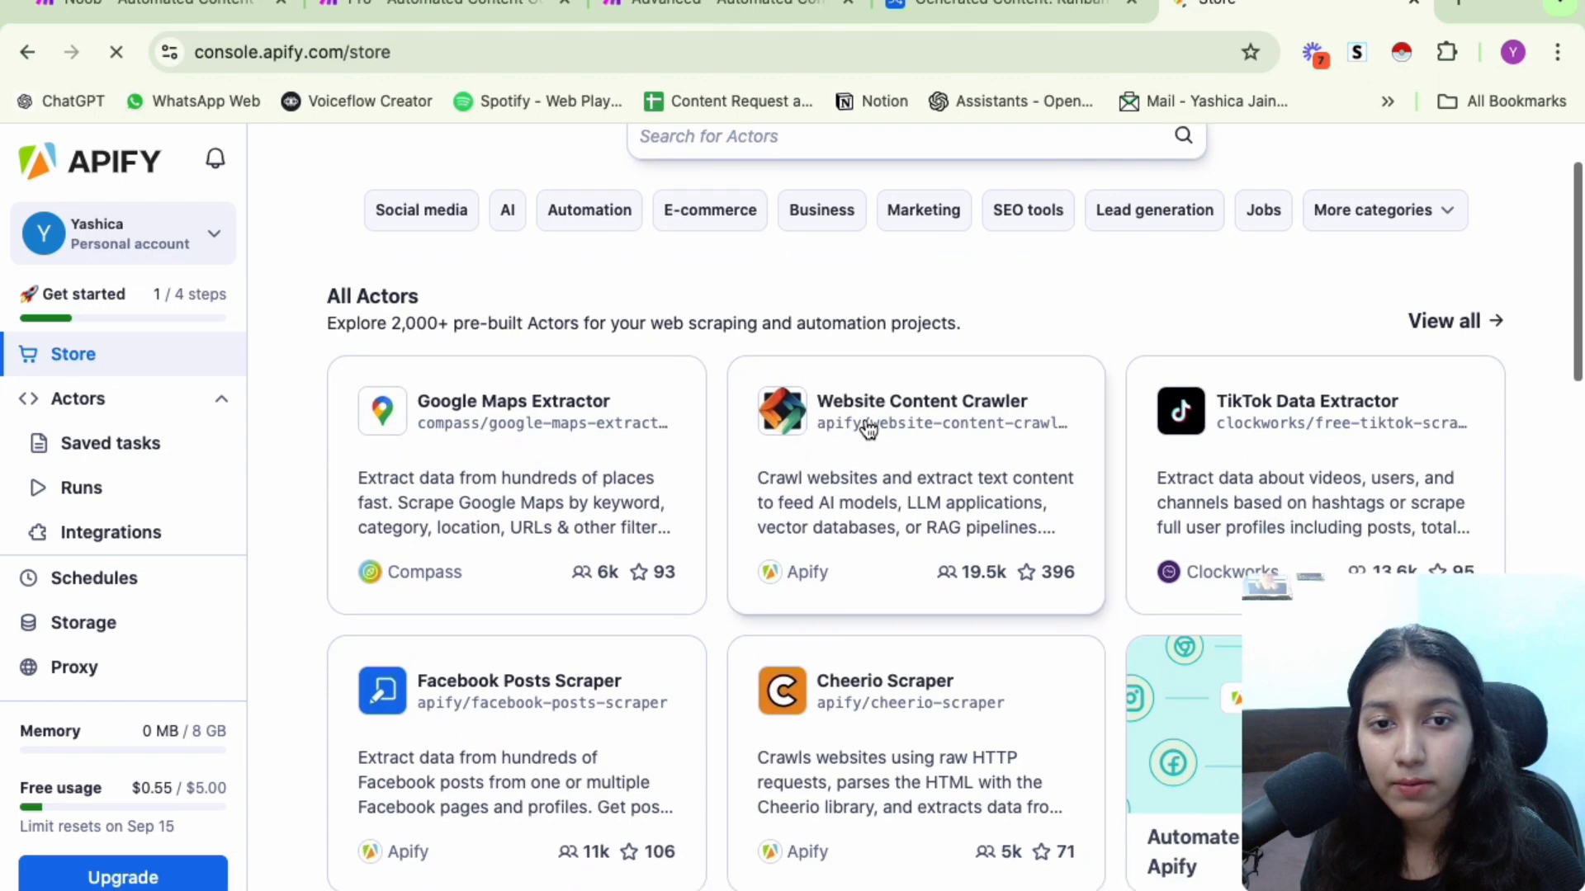
{"action": "left_click", "coordinate": [1006, 416]}
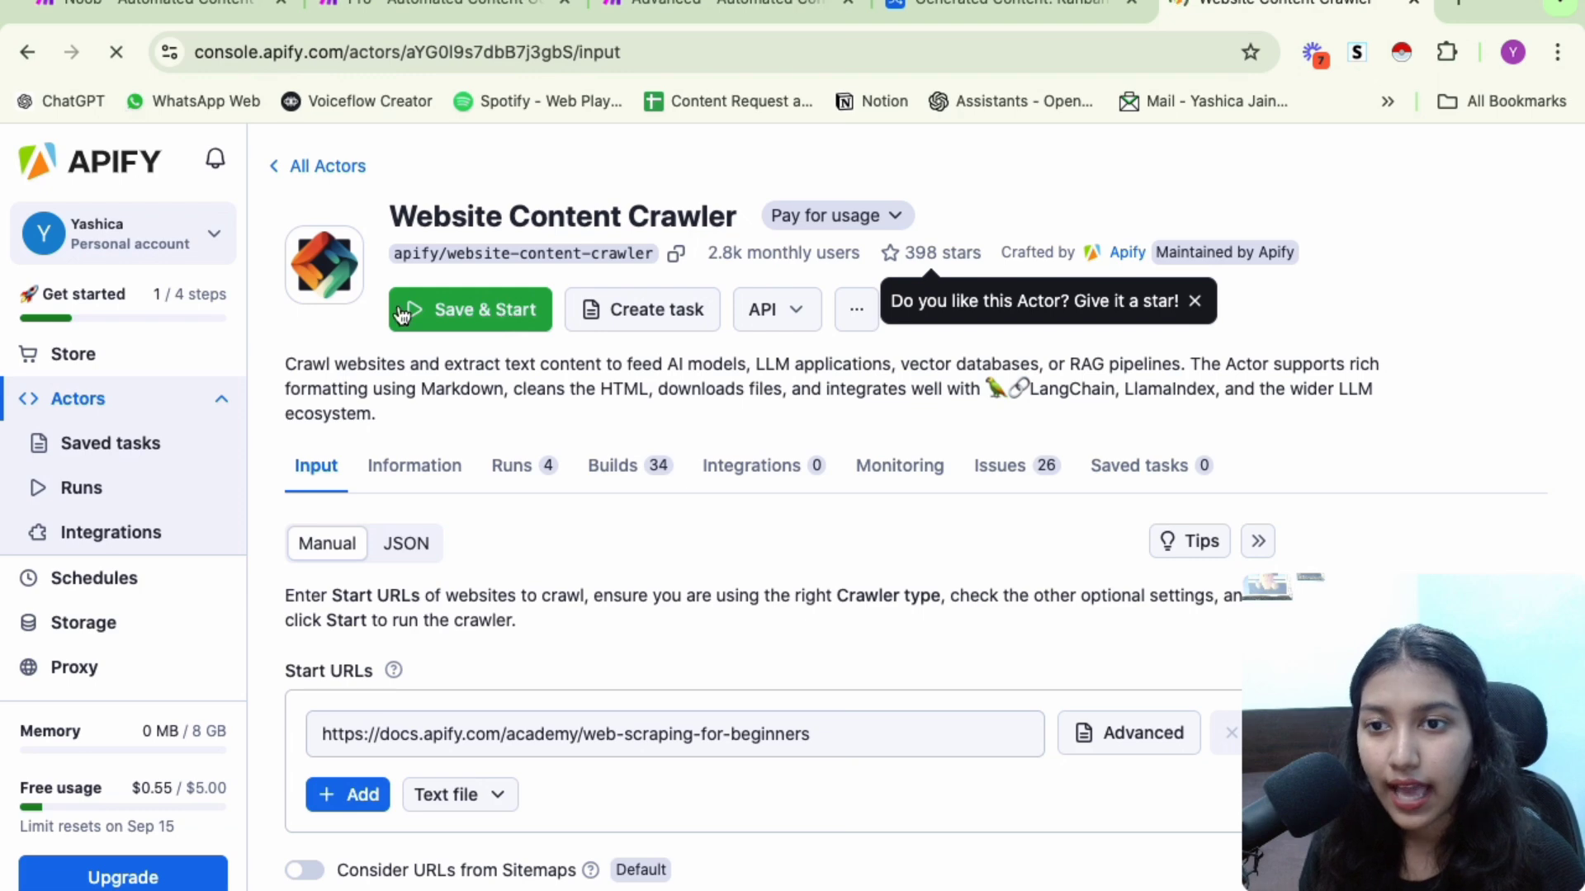
{"action": "left_click", "coordinate": [114, 403]}
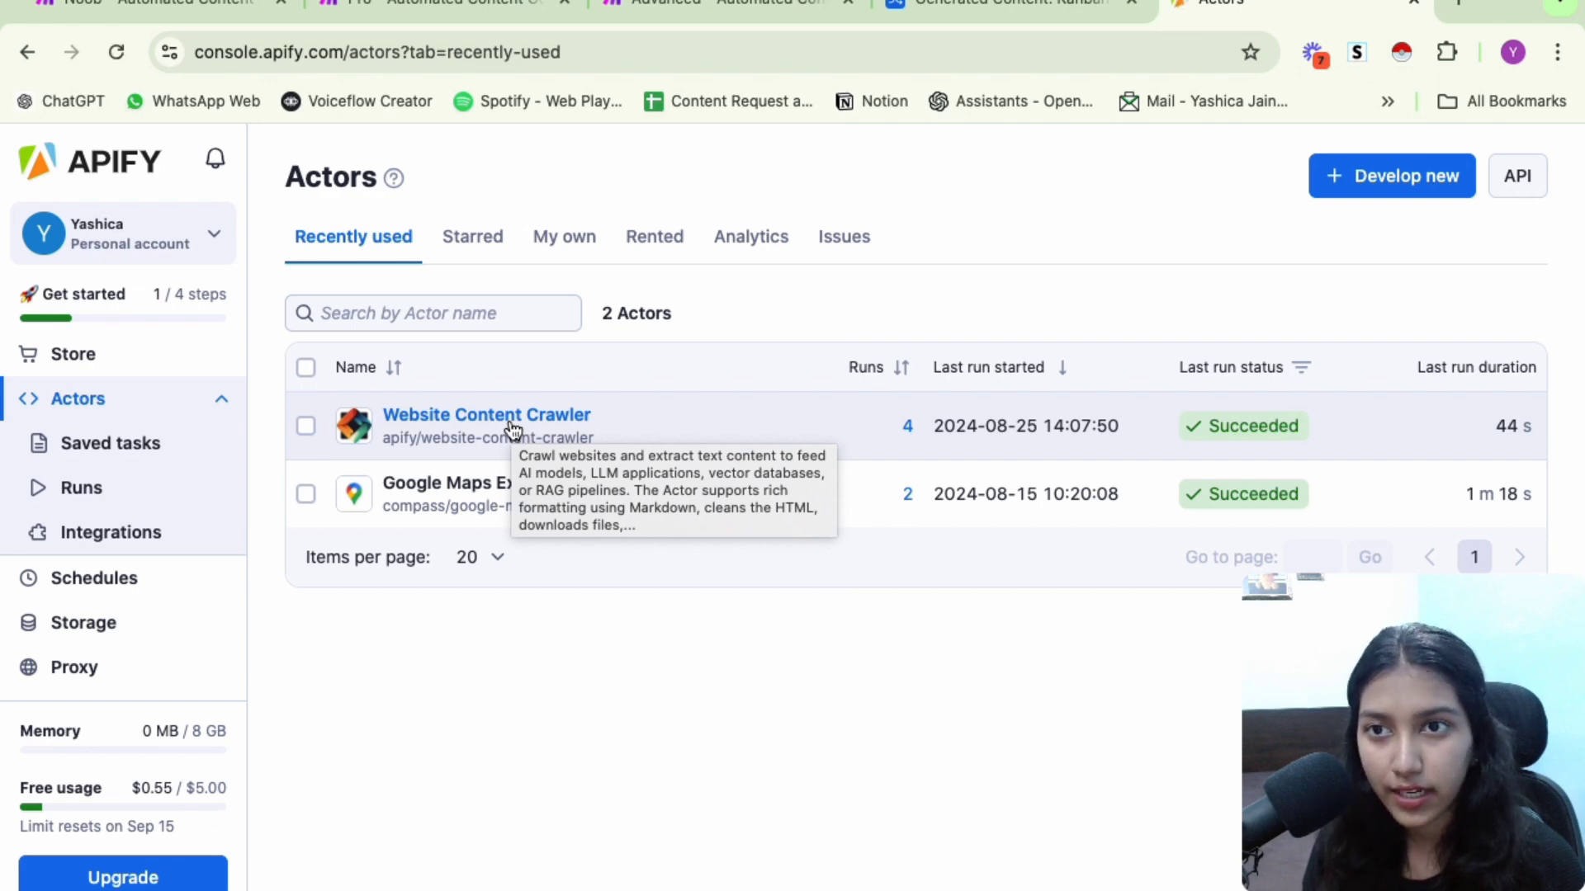
Compare the Noob scenario in Make with Apify's Website Content Crawler page, ending back on the scenario
{"action": "left_click", "coordinate": [207, 8]}
{"action": "left_click_drag", "start_coordinate": [315, 577], "coordinate": [523, 581]}
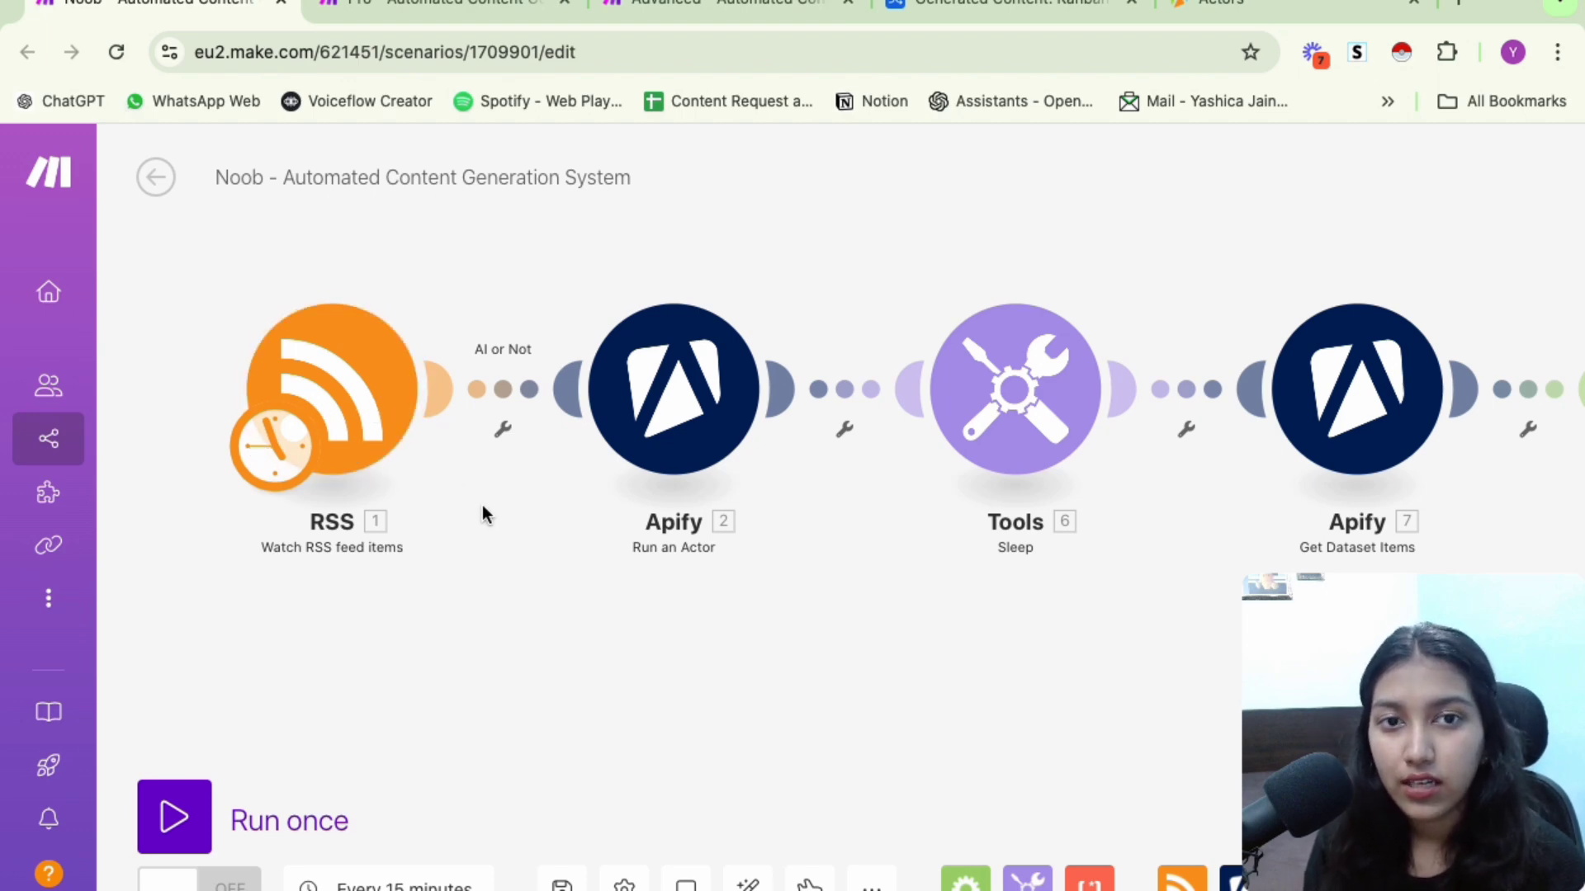
{"action": "left_click", "coordinate": [1180, 10]}
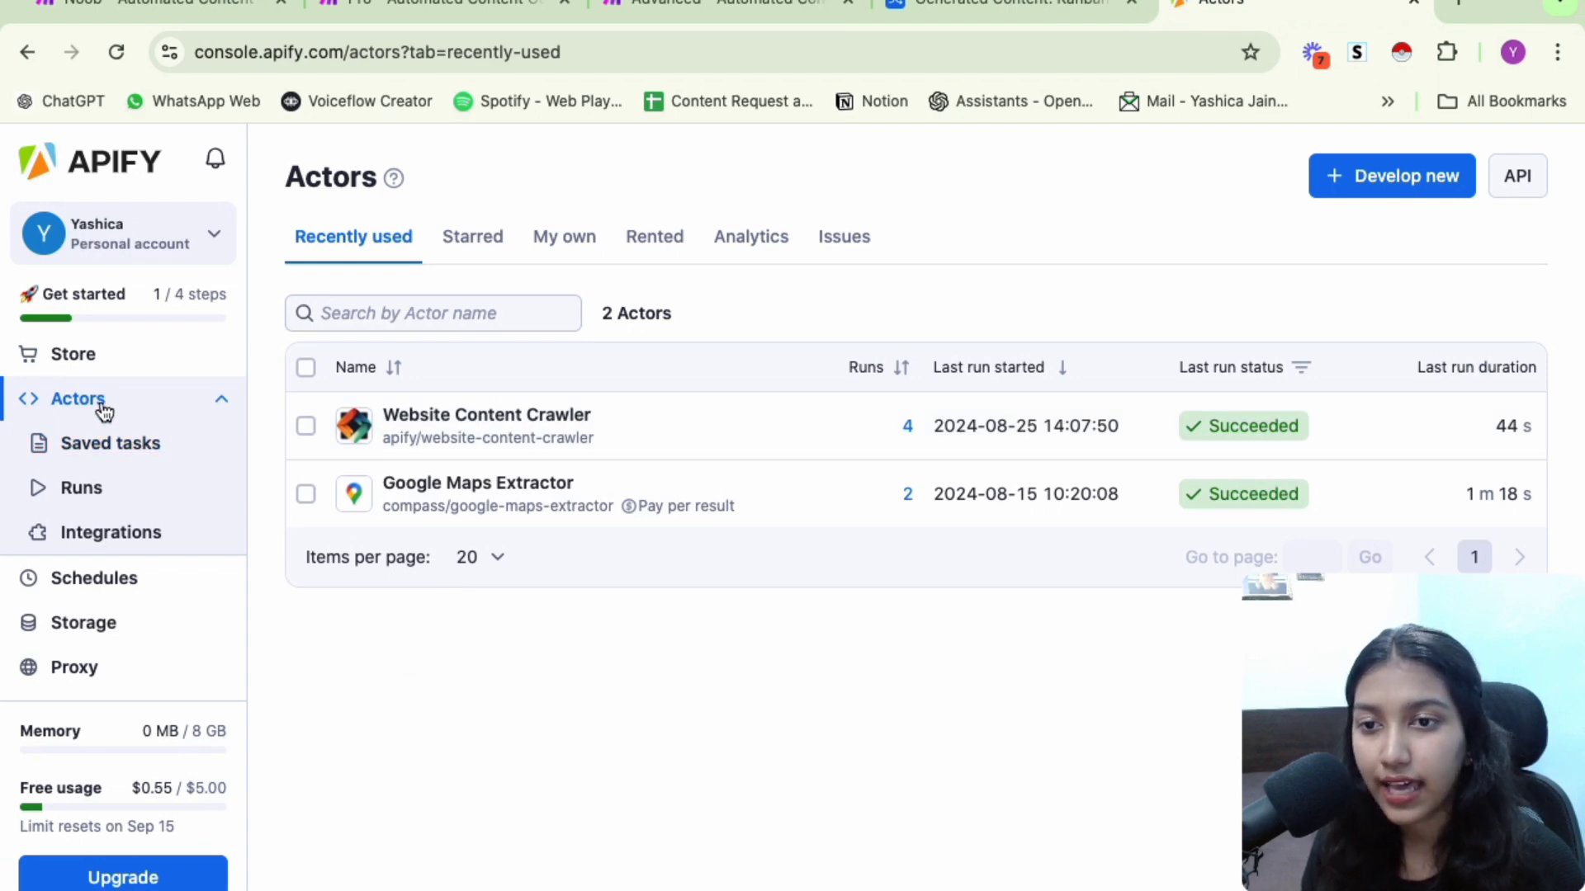
{"action": "left_click", "coordinate": [453, 415]}
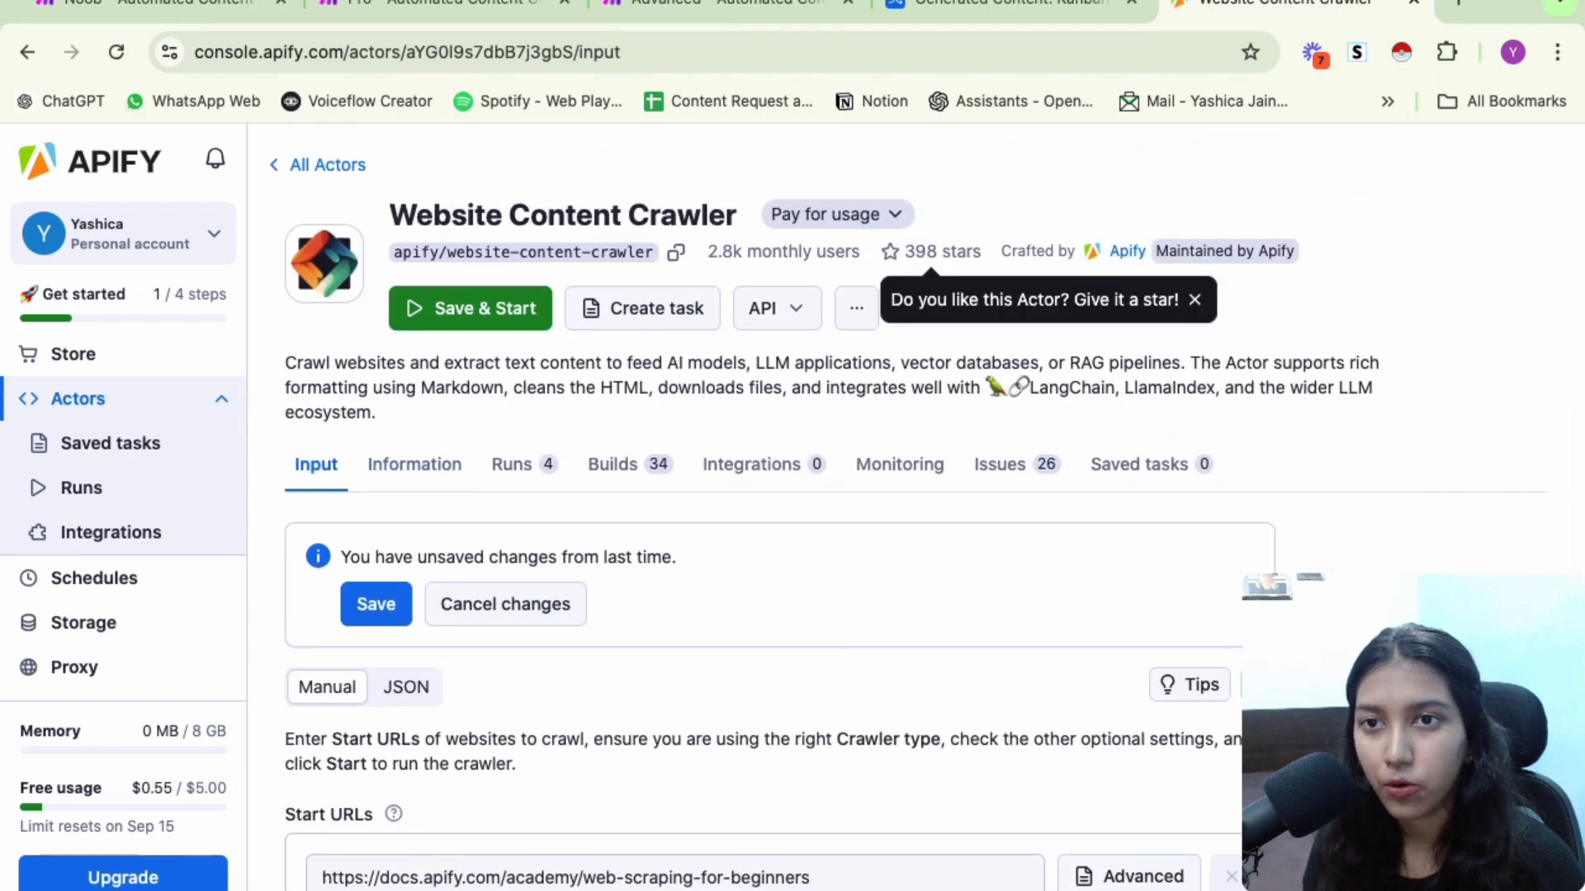
{"action": "left_click", "coordinate": [150, 7]}
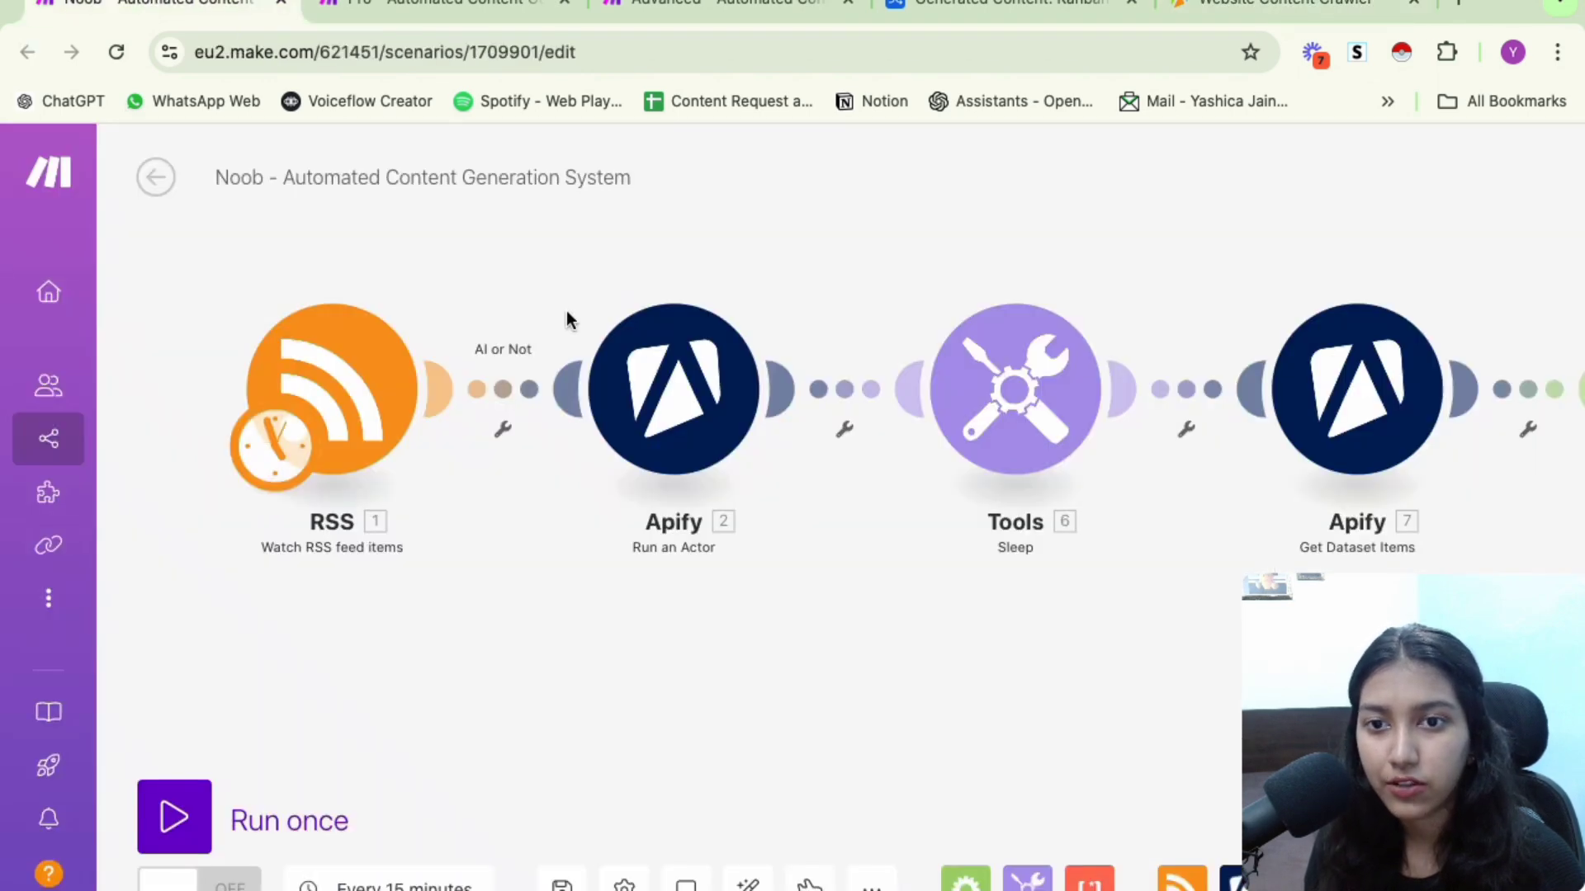
Examine the Run an Actor module's available actors, its synchronous-run setting and its Input JSON
{"action": "left_click", "coordinate": [655, 425]}
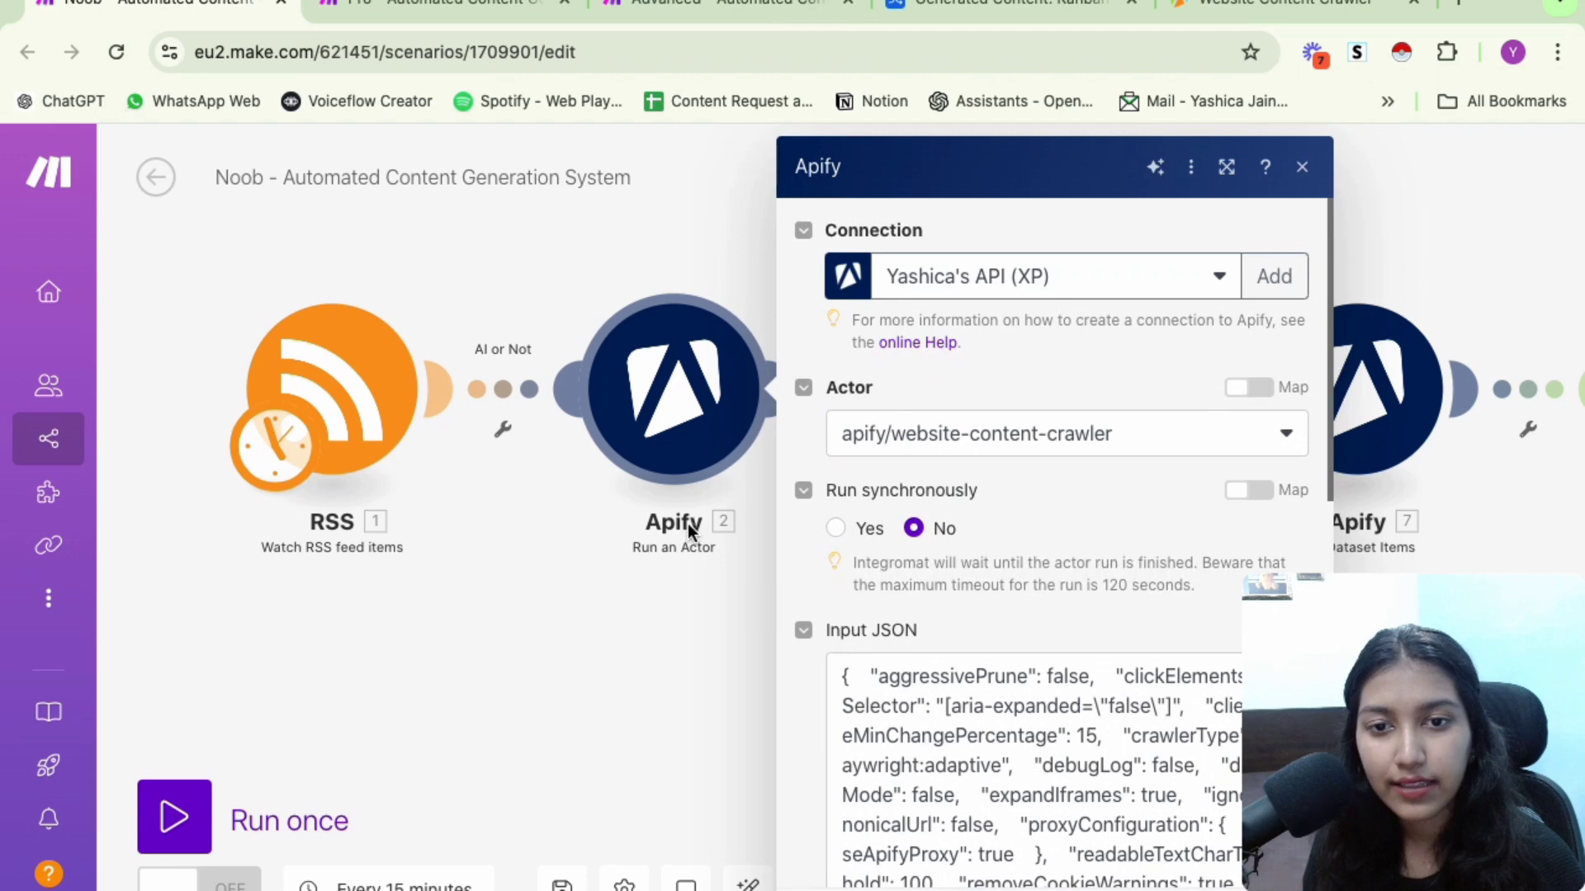
{"action": "left_click", "coordinate": [922, 431]}
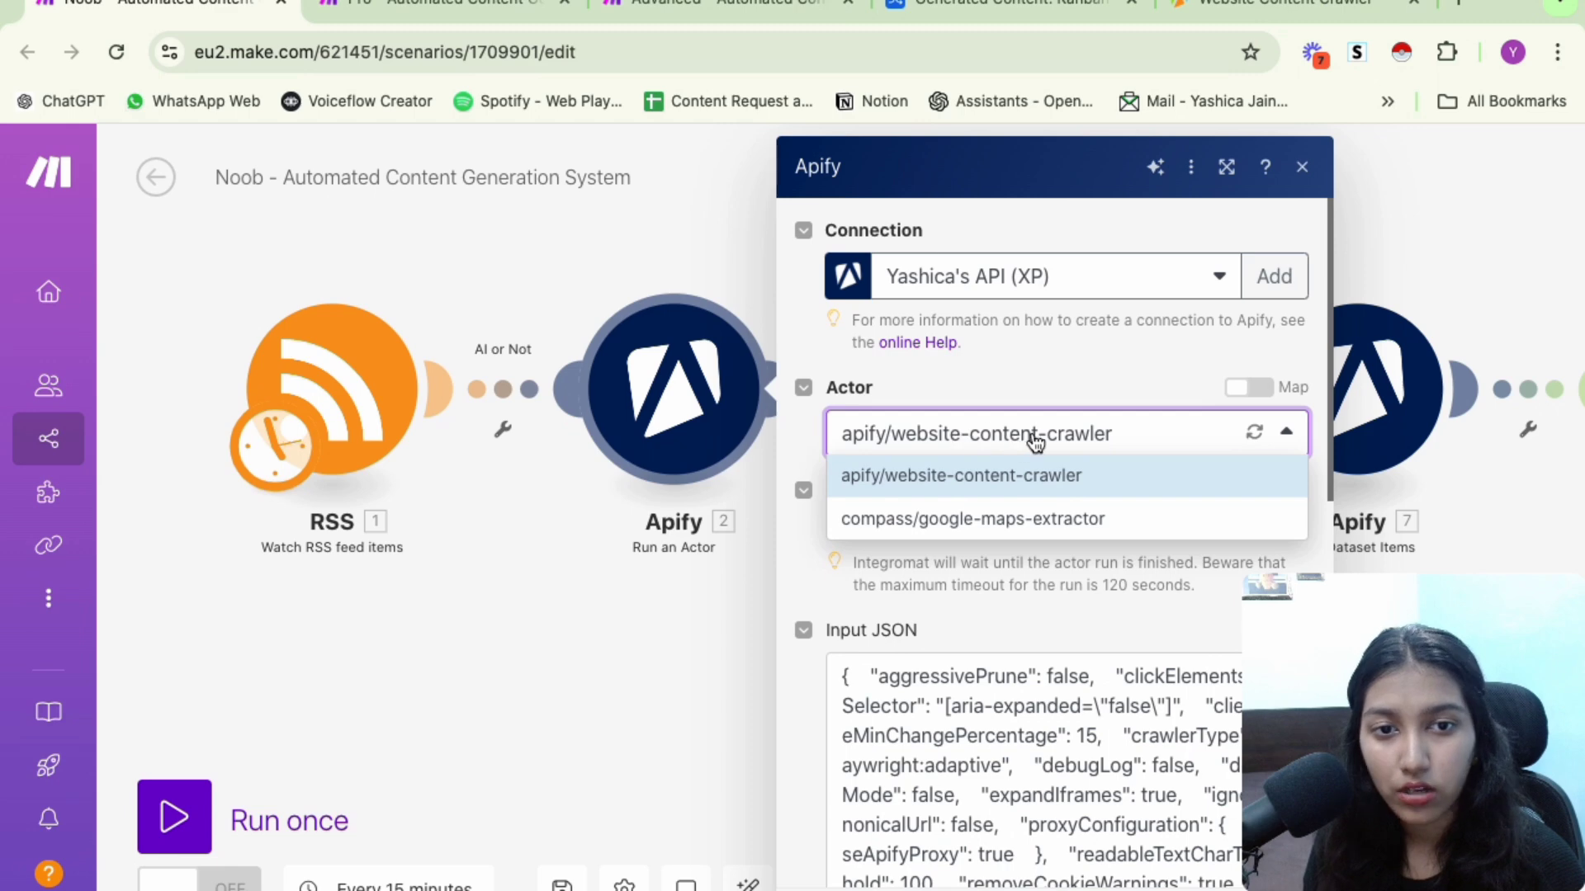
{"action": "scroll", "coordinate": [1073, 437], "scroll_direction": "down", "scroll_amount": 3}
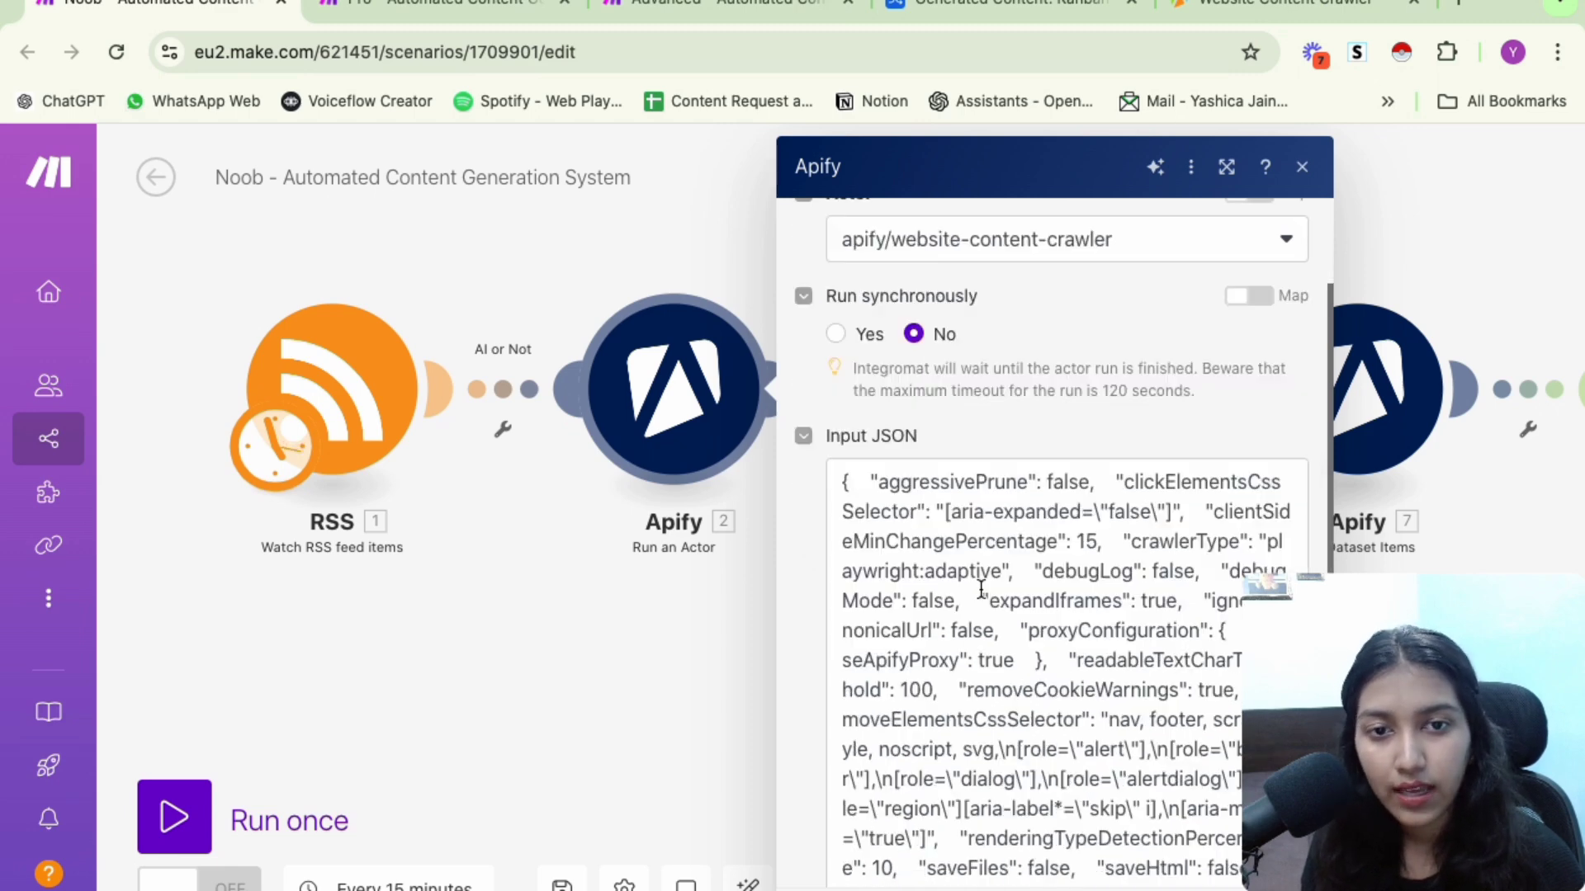
{"action": "scroll", "coordinate": [929, 336], "scroll_direction": "down", "scroll_amount": 5}
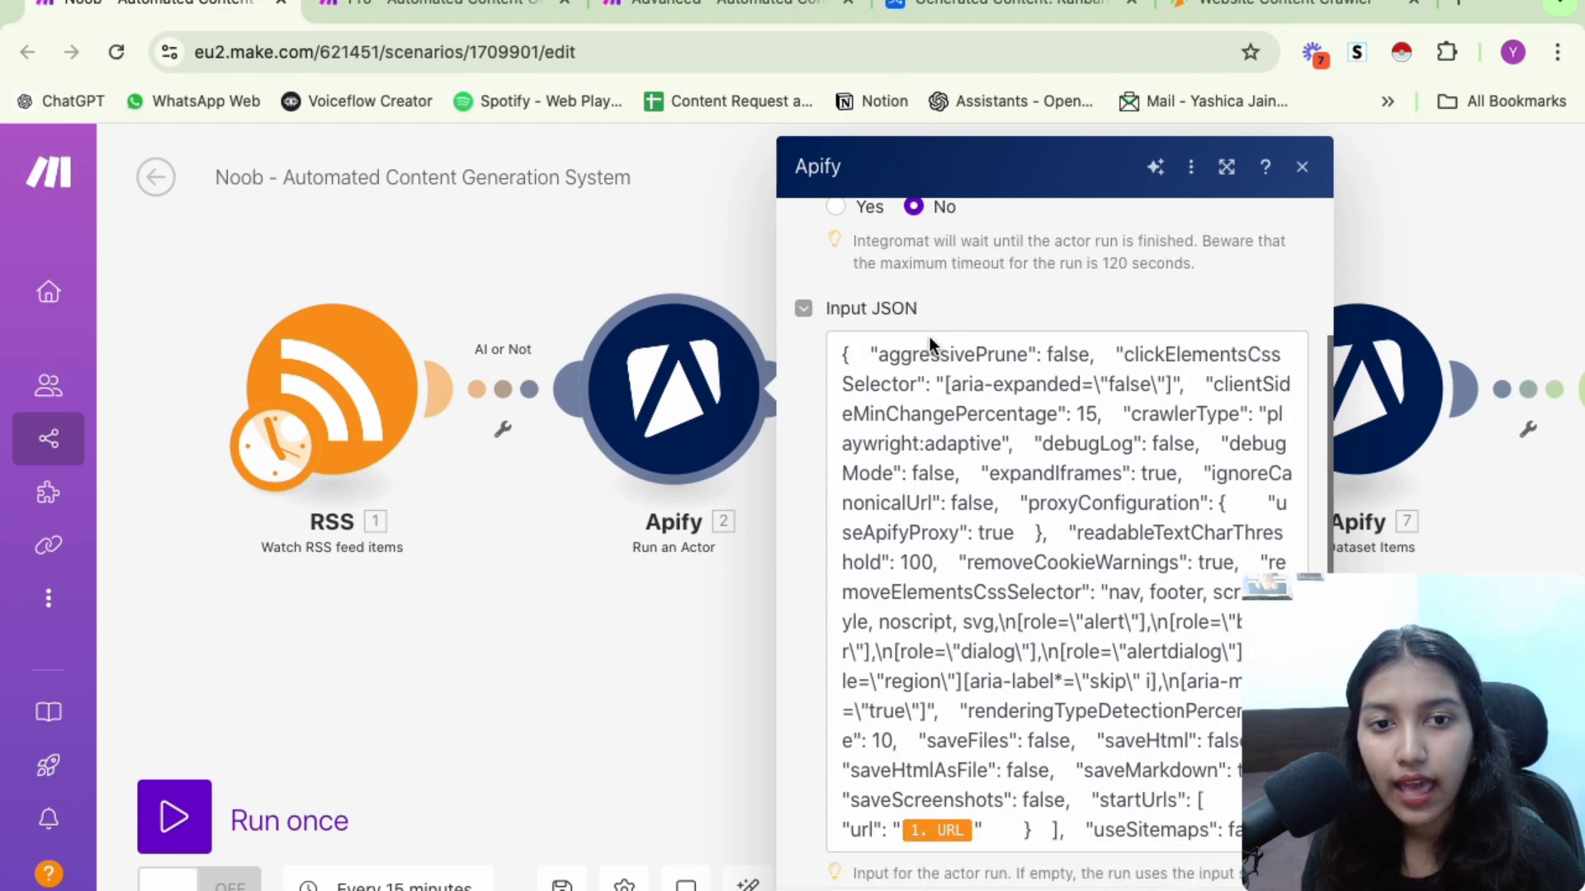
Switch to Apify and view the Website Content Crawler's input as JSON, including full screen with all its text selected
{"action": "left_click", "coordinate": [1236, 4]}
{"action": "scroll", "coordinate": [697, 512], "scroll_direction": "down", "scroll_amount": 3}
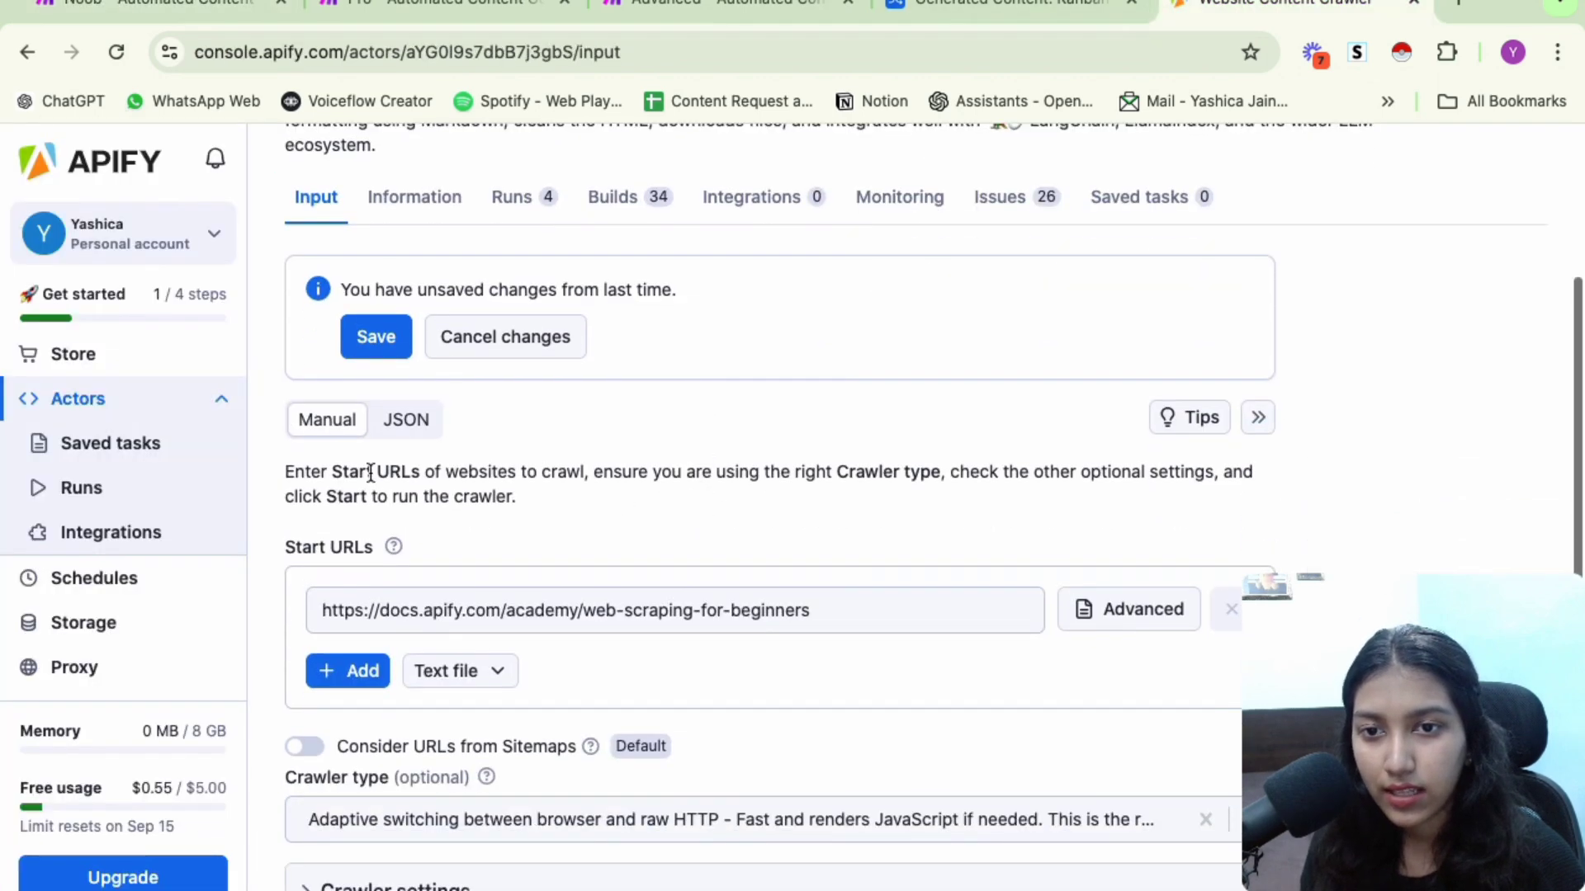
{"action": "left_click", "coordinate": [418, 418]}
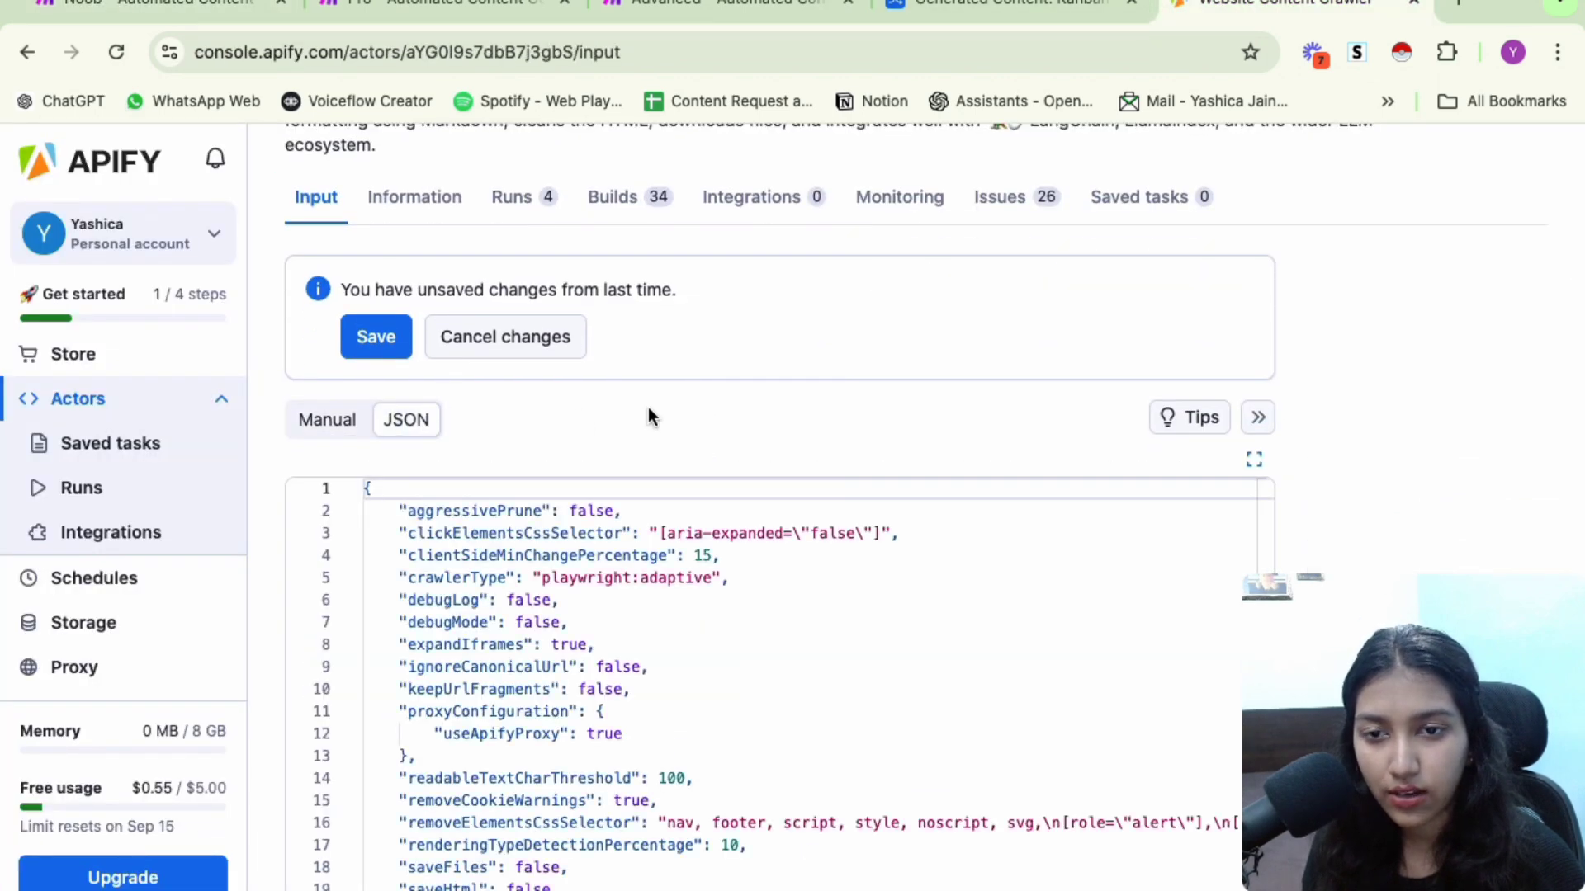
{"action": "scroll", "coordinate": [648, 408], "scroll_direction": "down", "scroll_amount": 3}
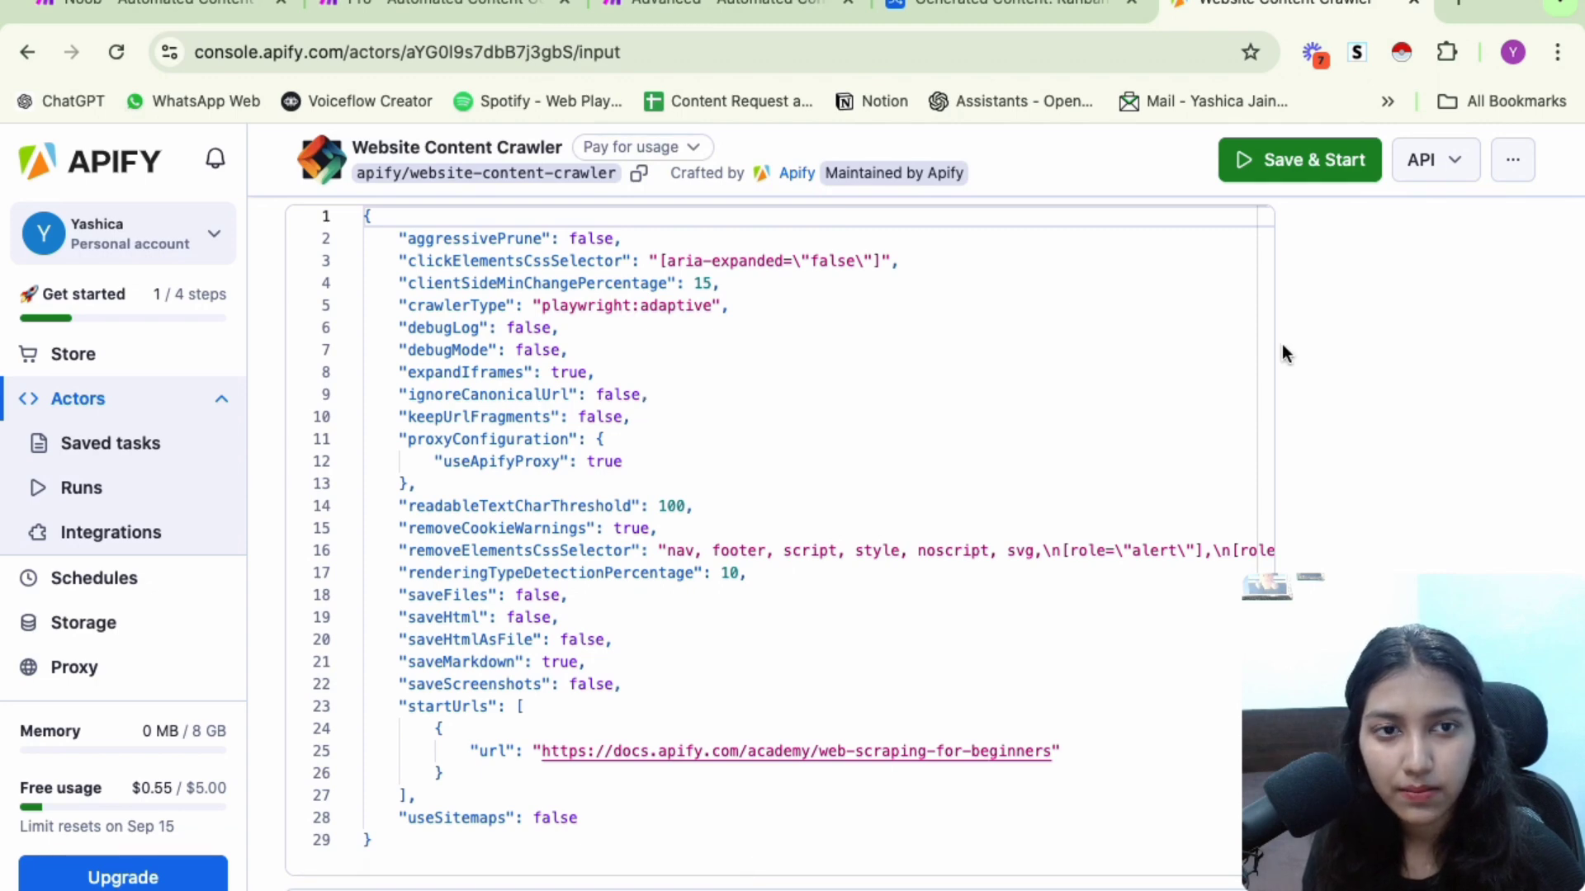
{"action": "scroll", "coordinate": [1282, 353], "scroll_direction": "up", "scroll_amount": 1}
{"action": "left_click", "coordinate": [1254, 286]}
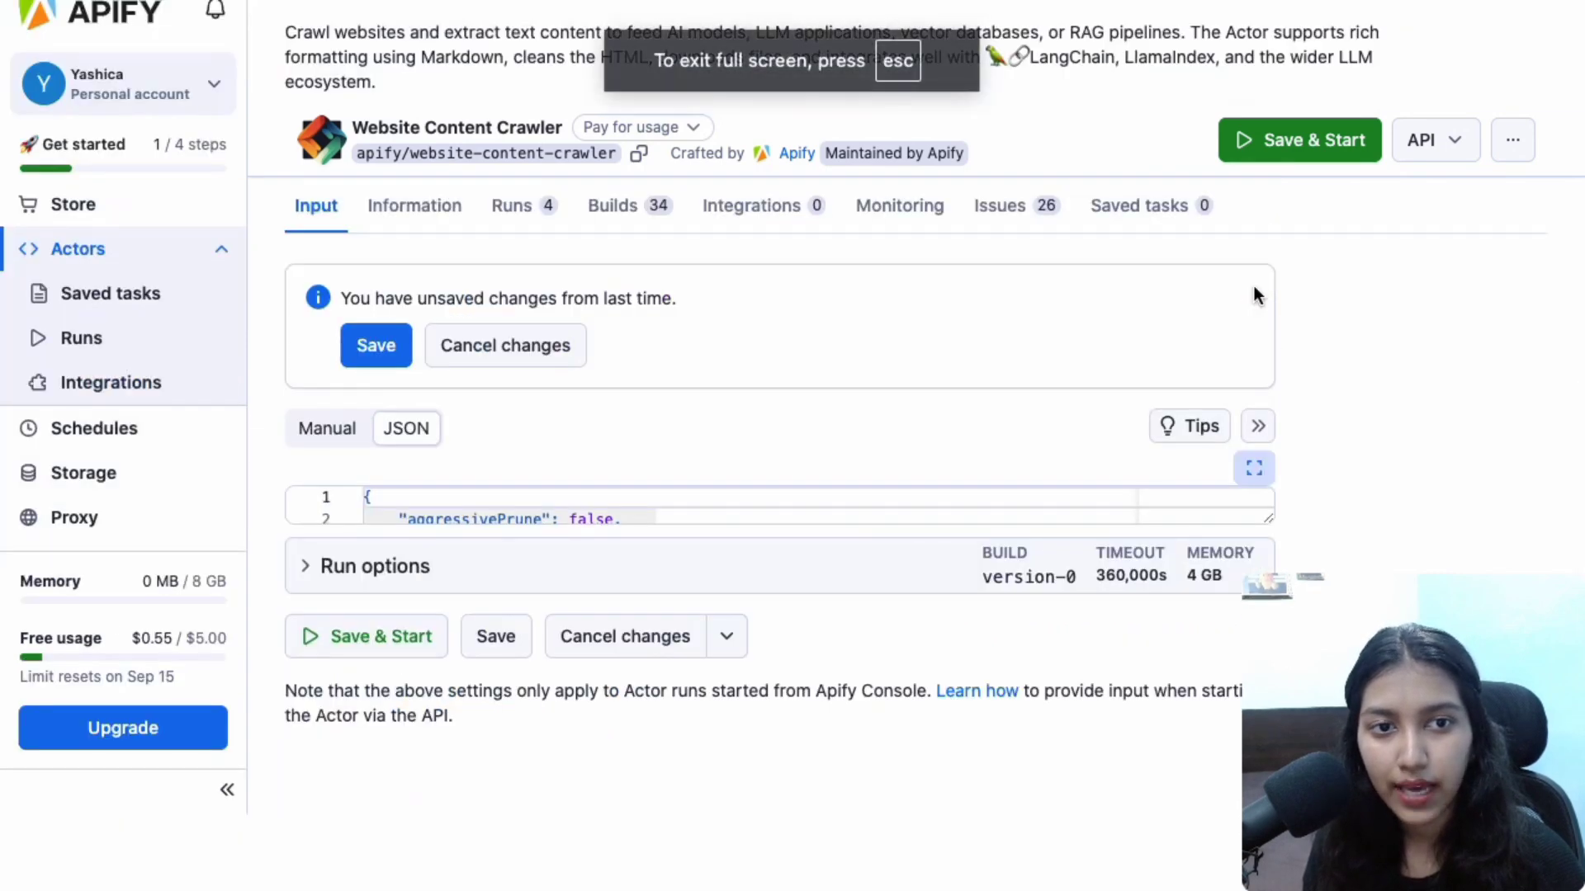
{"action": "left_click", "coordinate": [850, 414]}
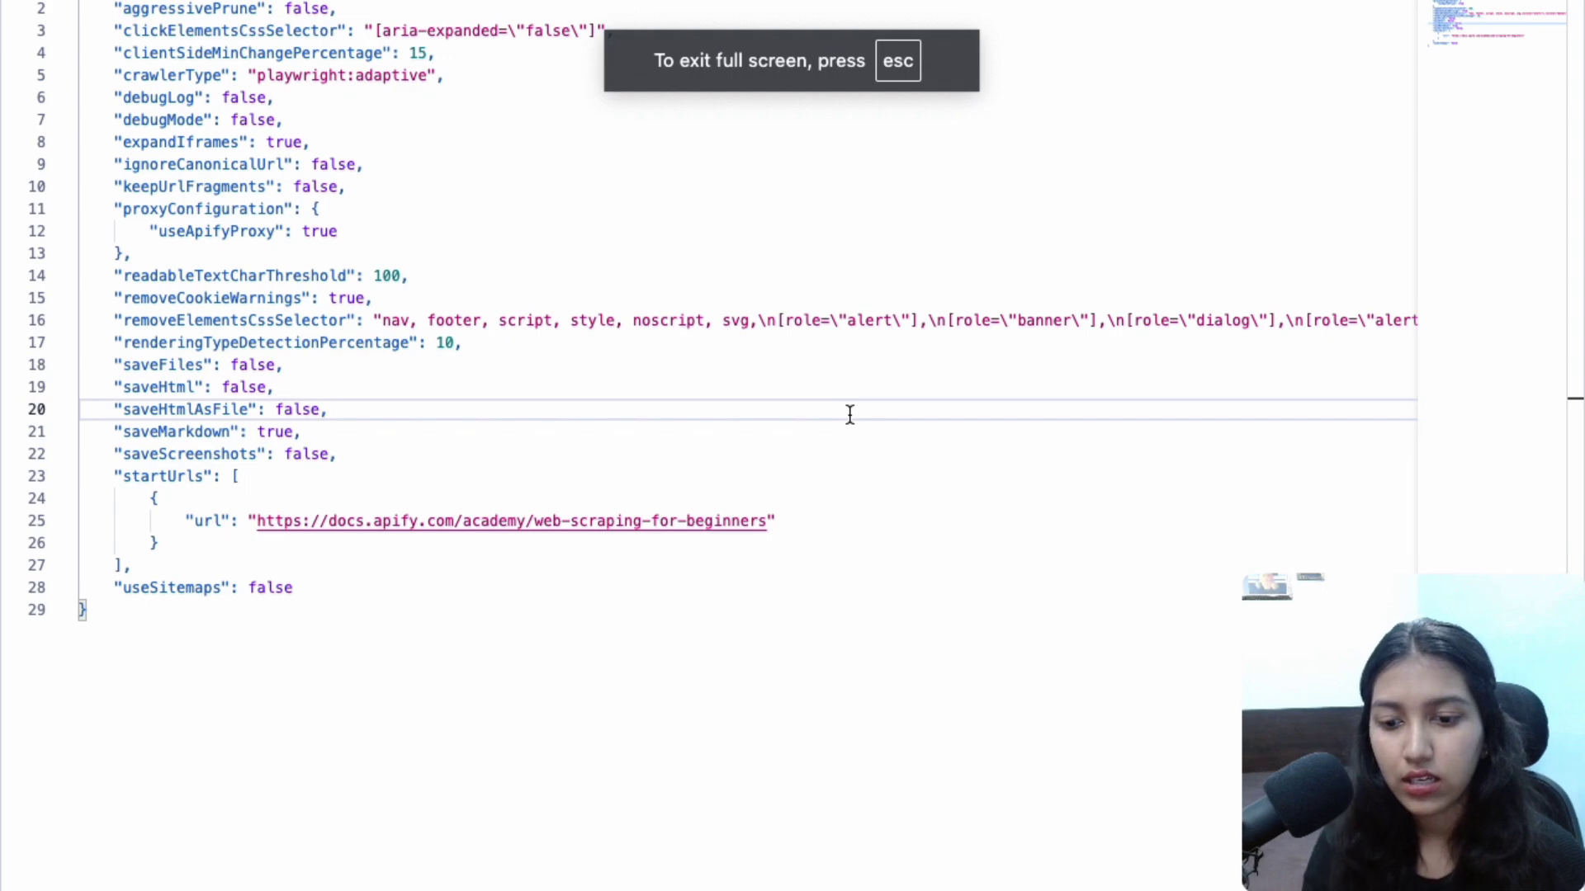
{"action": "key", "text": "super+a"}
{"action": "left_click", "coordinate": [808, 422]}
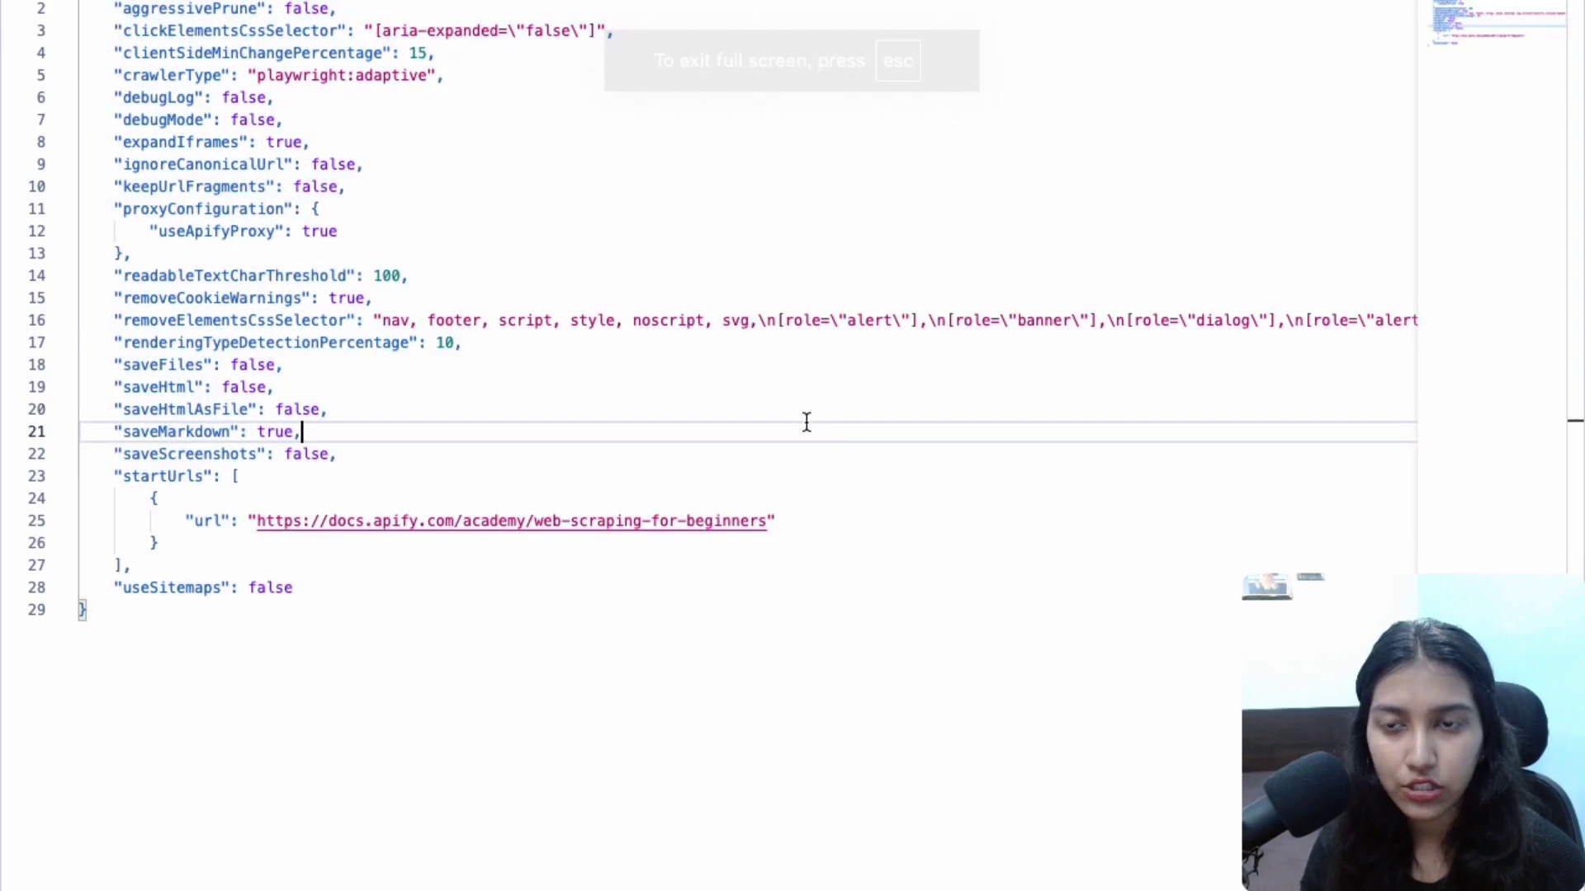
{"action": "key", "text": "Escape"}
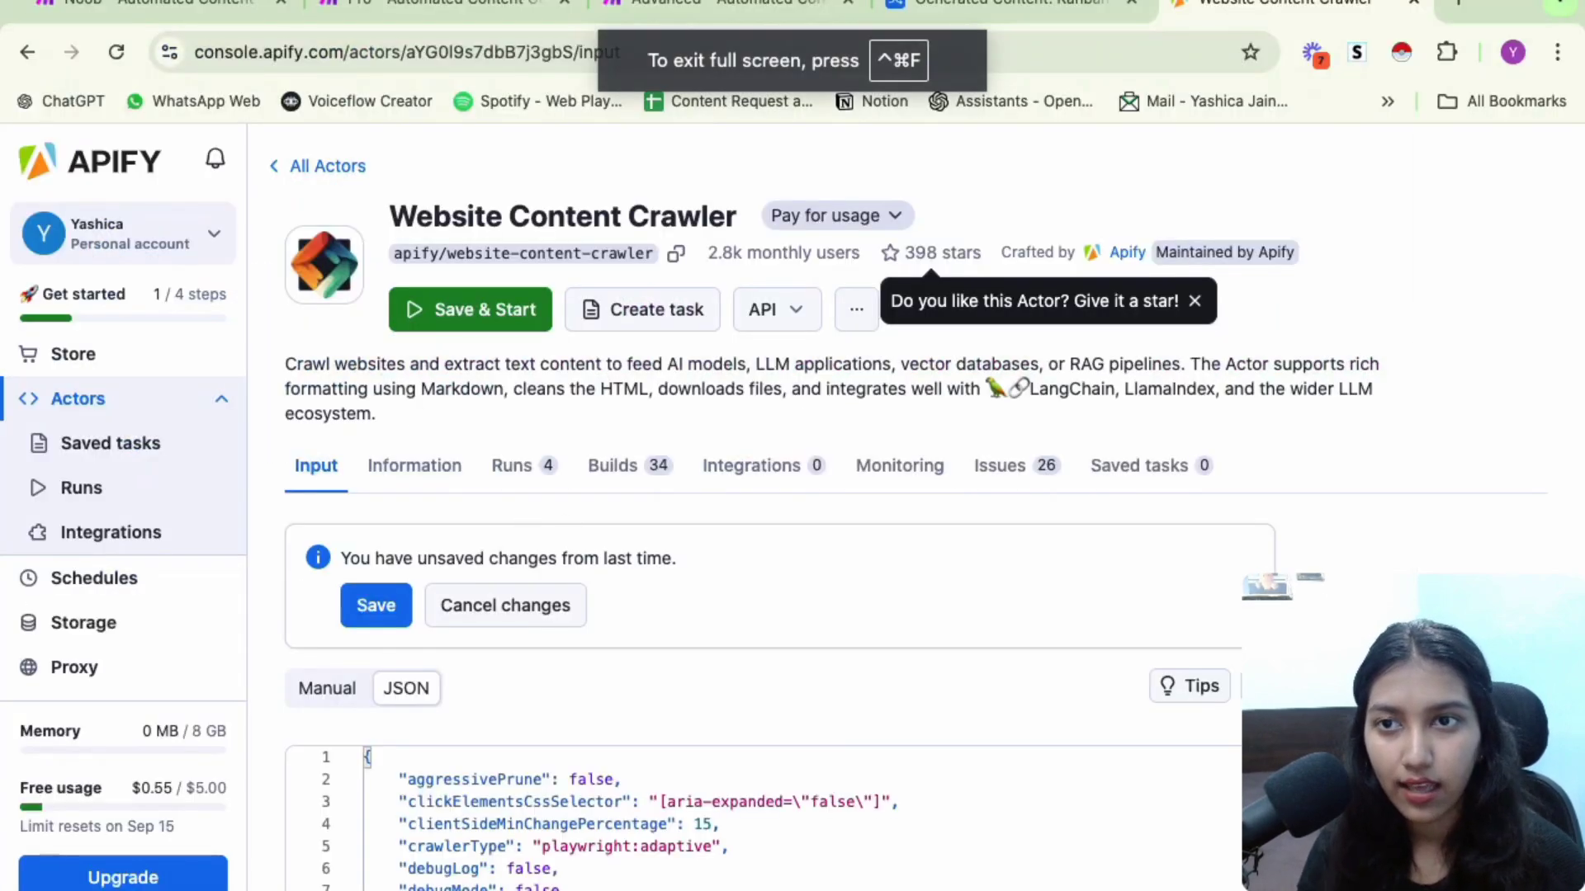
Back in Make, remap the RSS item's URL as the startUrls url in the Run an Actor Input JSON, and save the scenario
{"action": "left_click", "coordinate": [155, 4]}
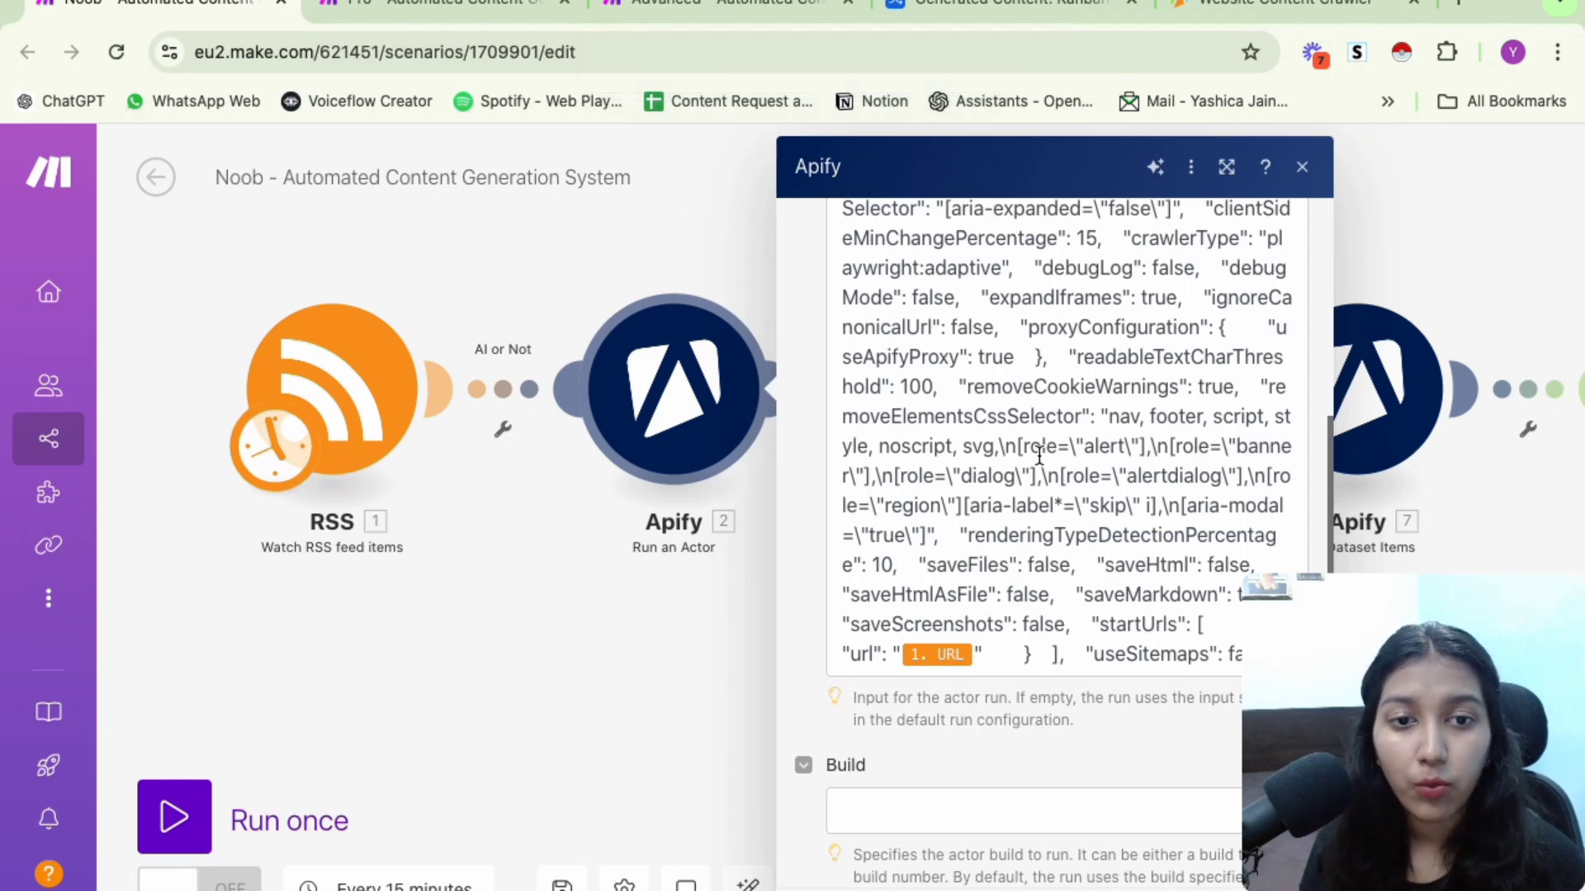
{"action": "scroll", "coordinate": [1039, 456], "scroll_direction": "down", "scroll_amount": 5}
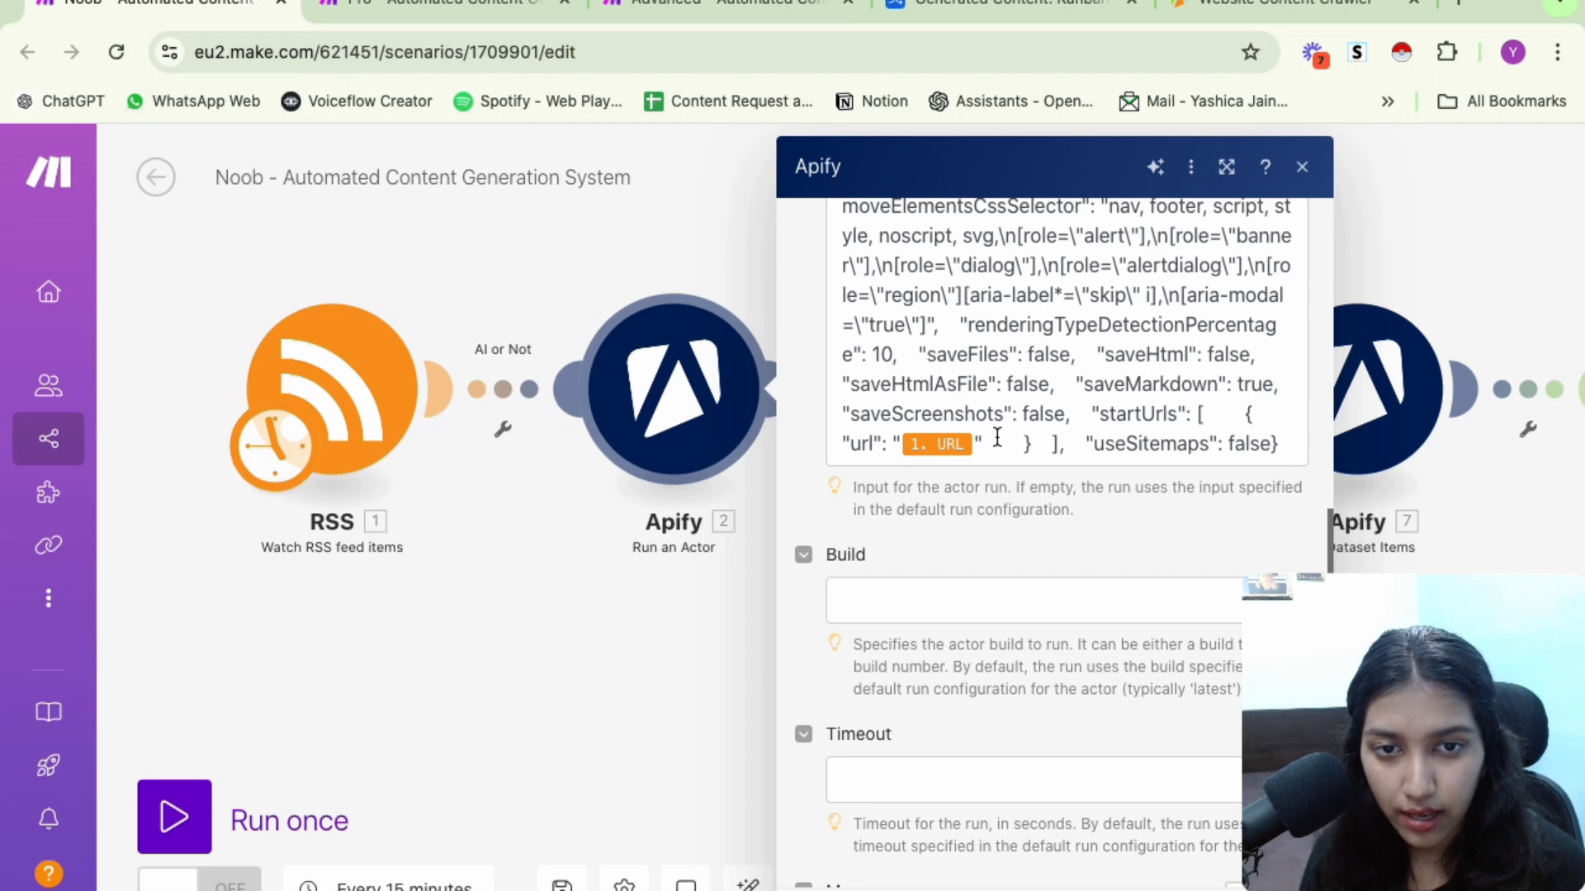
{"action": "left_click_drag", "start_coordinate": [997, 438], "coordinate": [835, 439]}
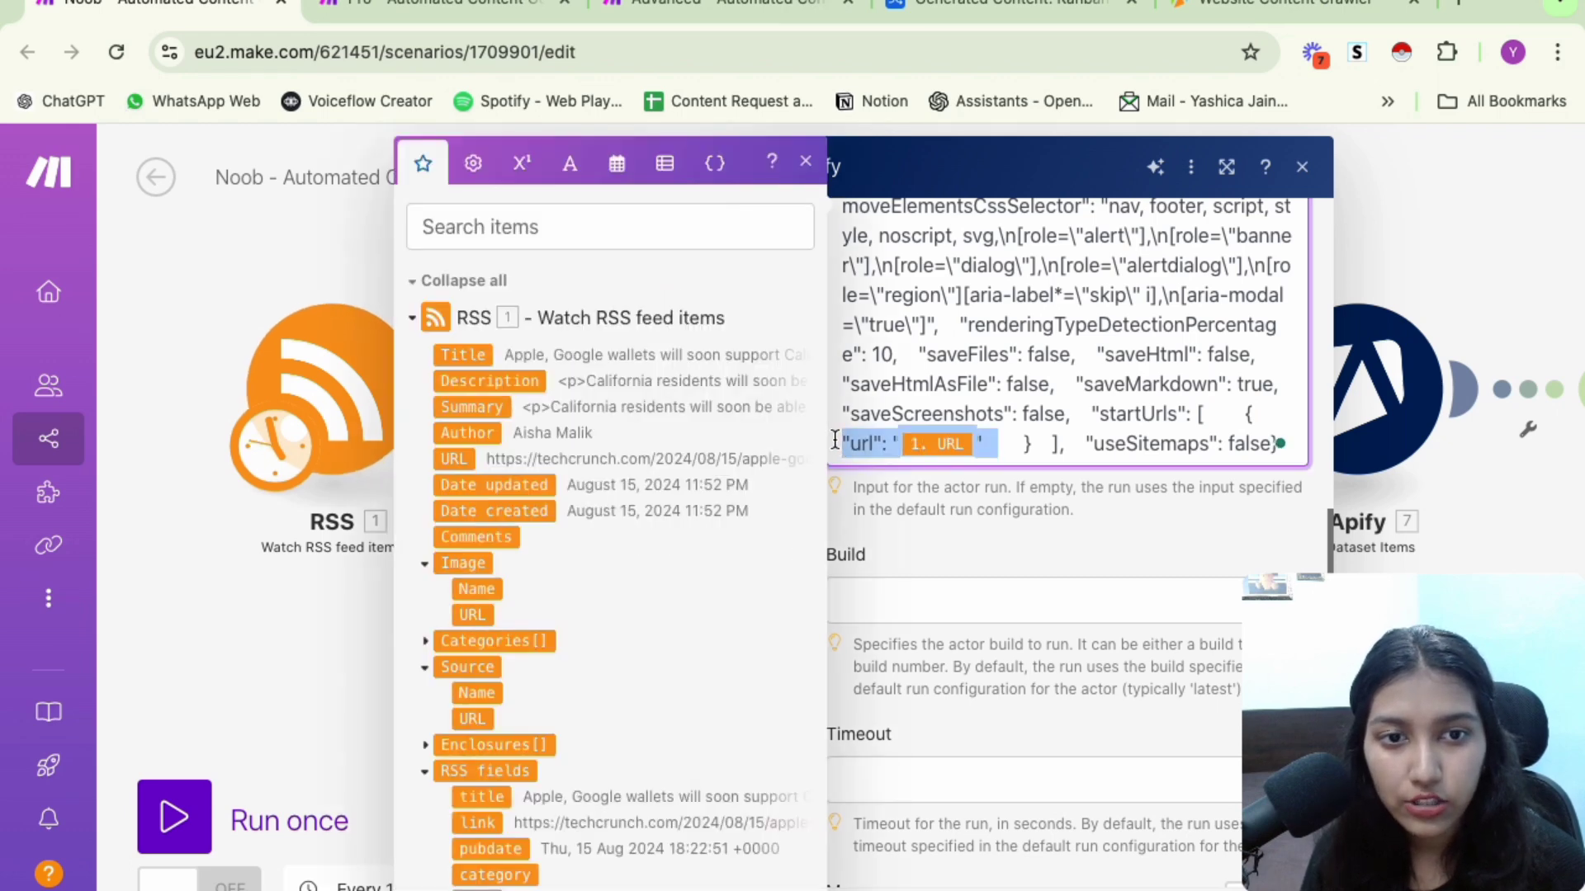
{"action": "left_click", "coordinate": [977, 444]}
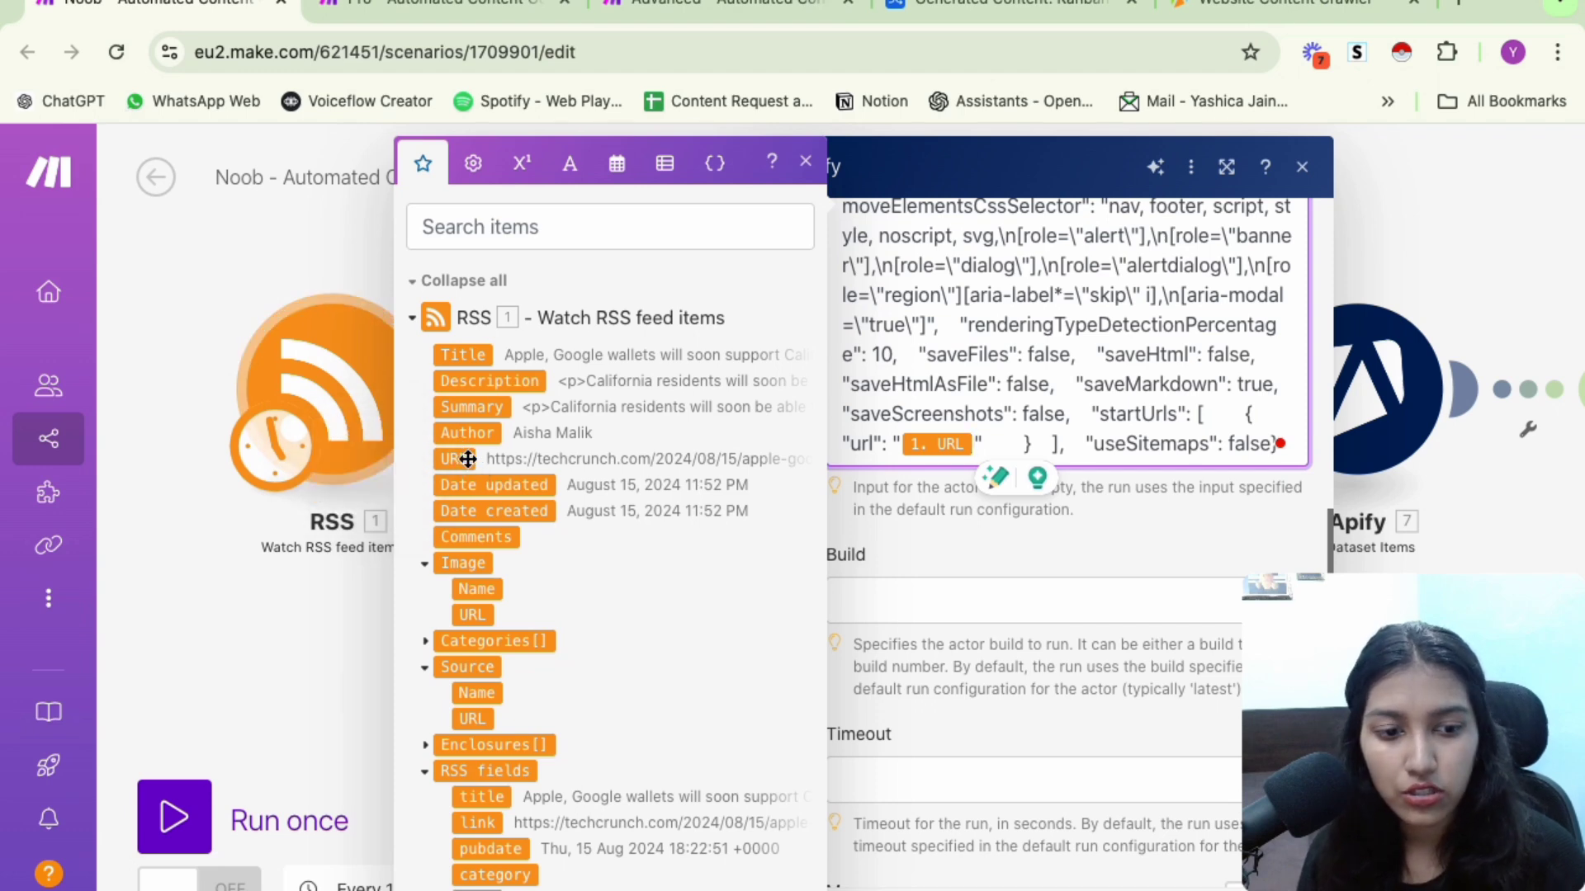
{"action": "key", "text": "BackSpace"}
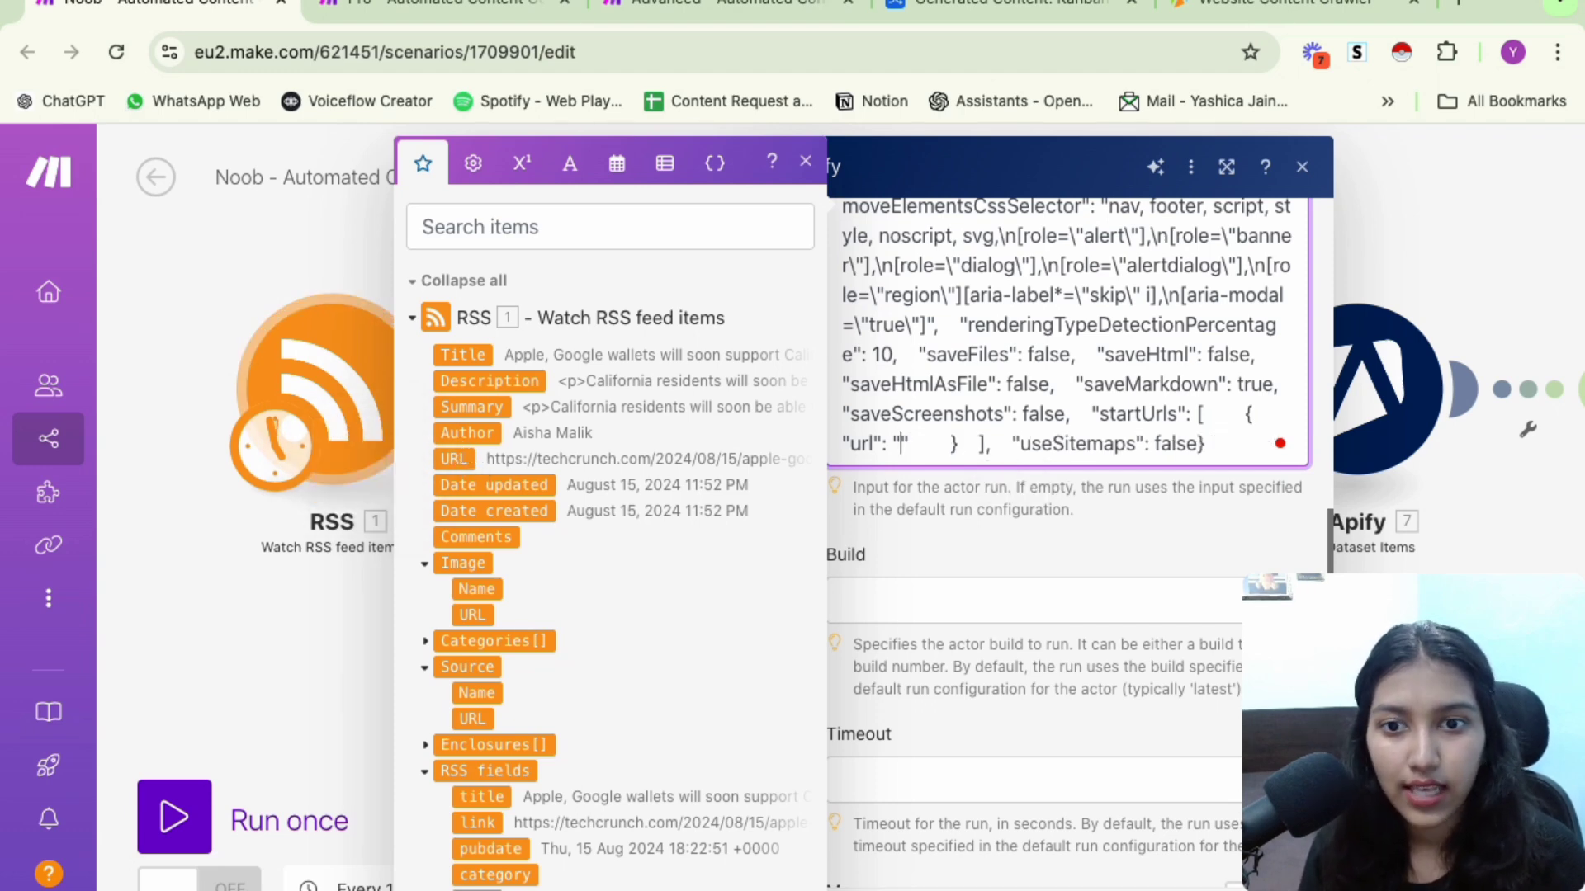
{"action": "left_click", "coordinate": [455, 460]}
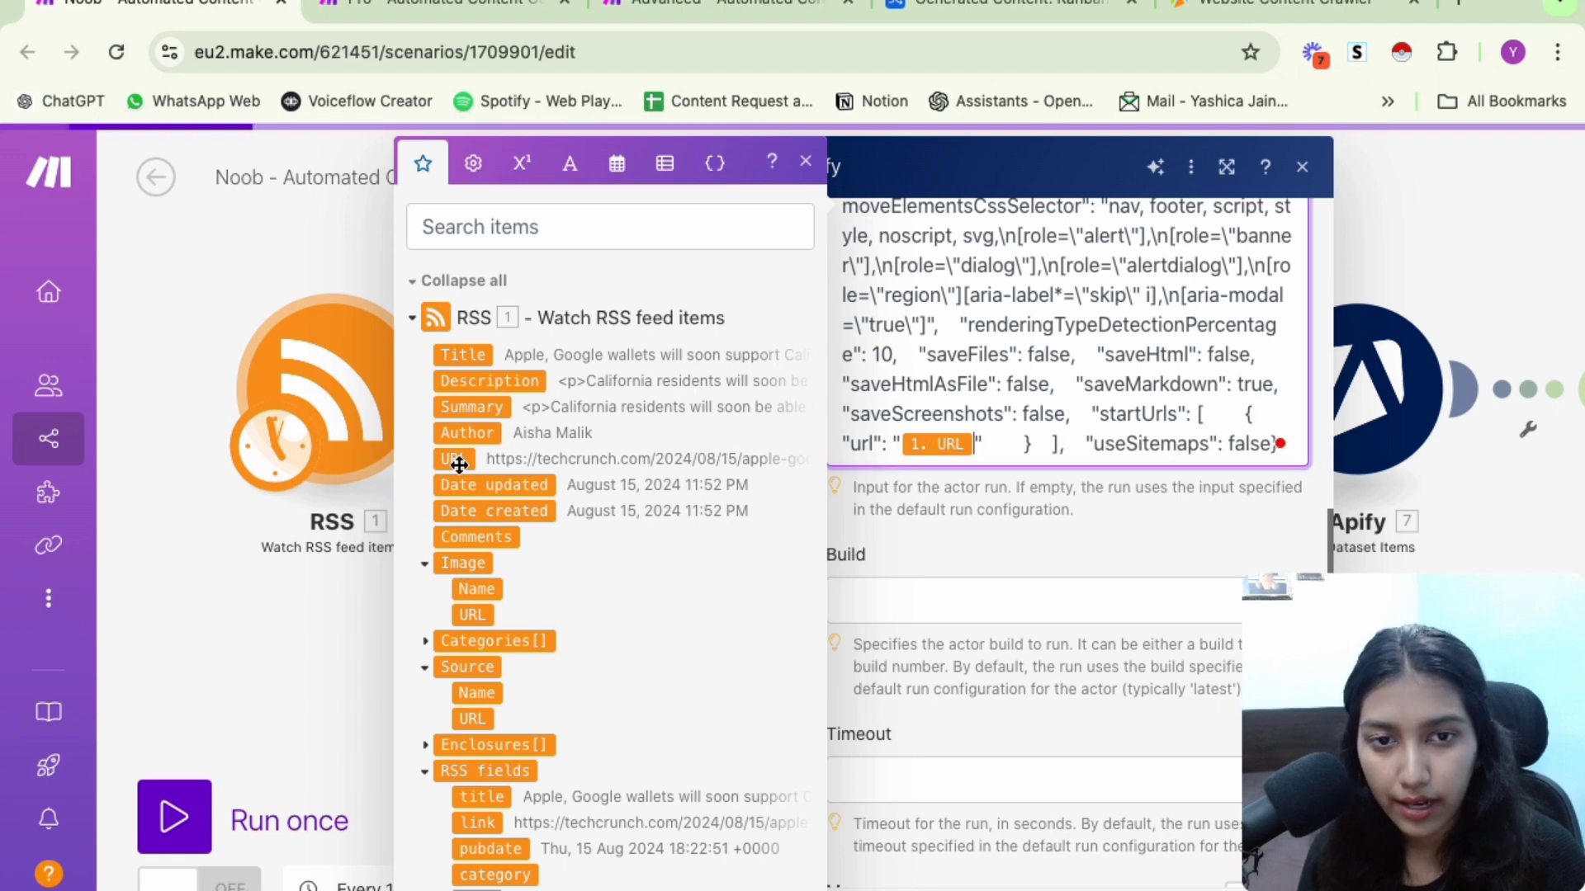
{"action": "scroll", "coordinate": [1097, 749], "scroll_direction": "down", "scroll_amount": 3}
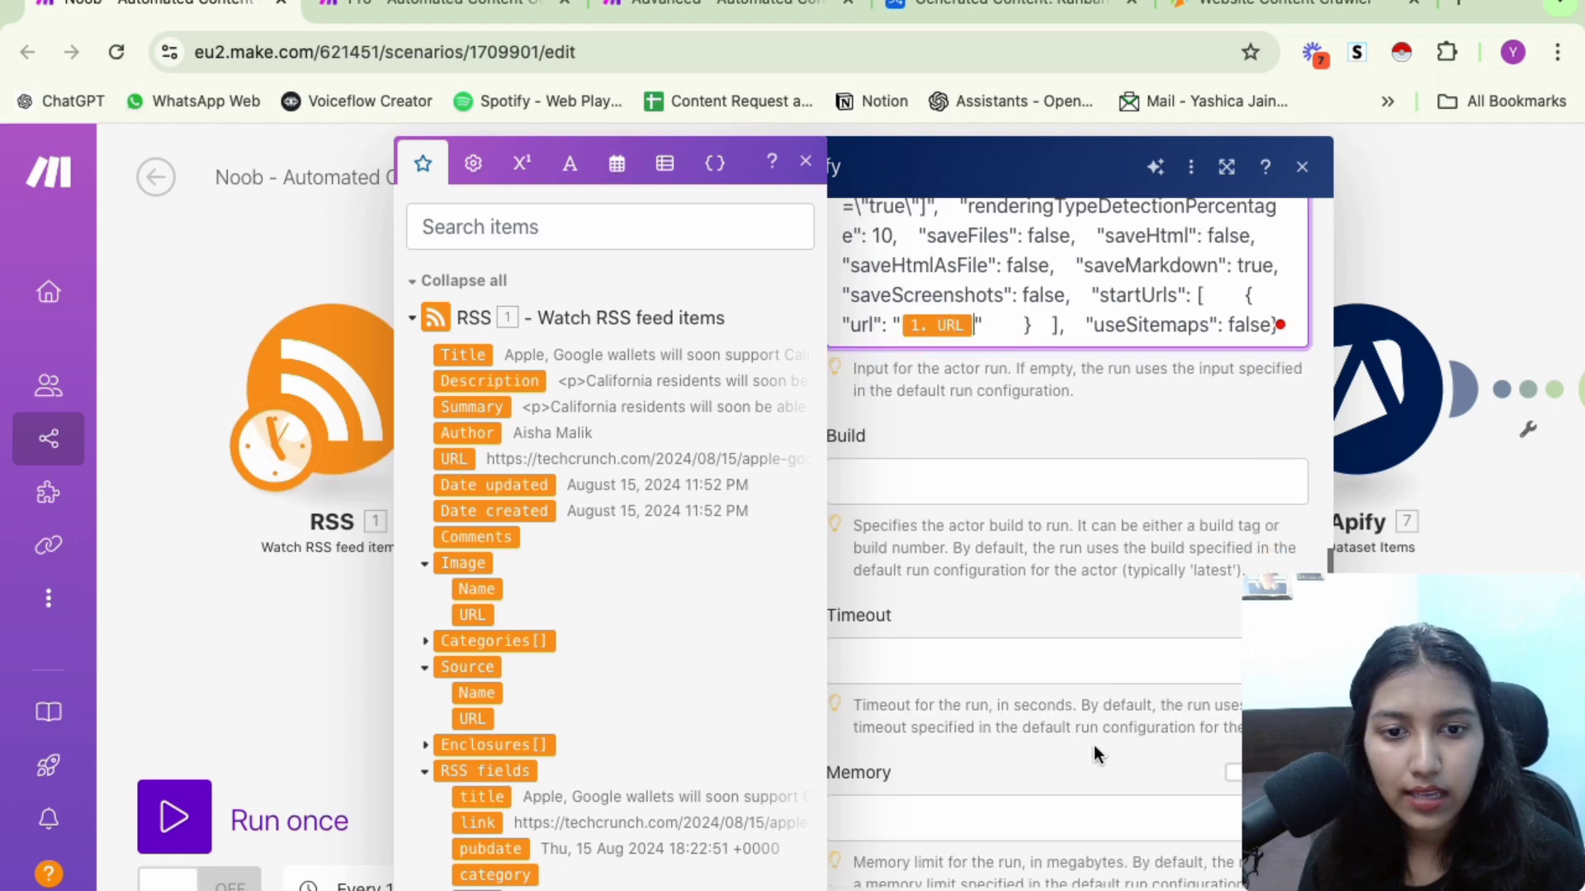
{"action": "key", "text": "Escape"}
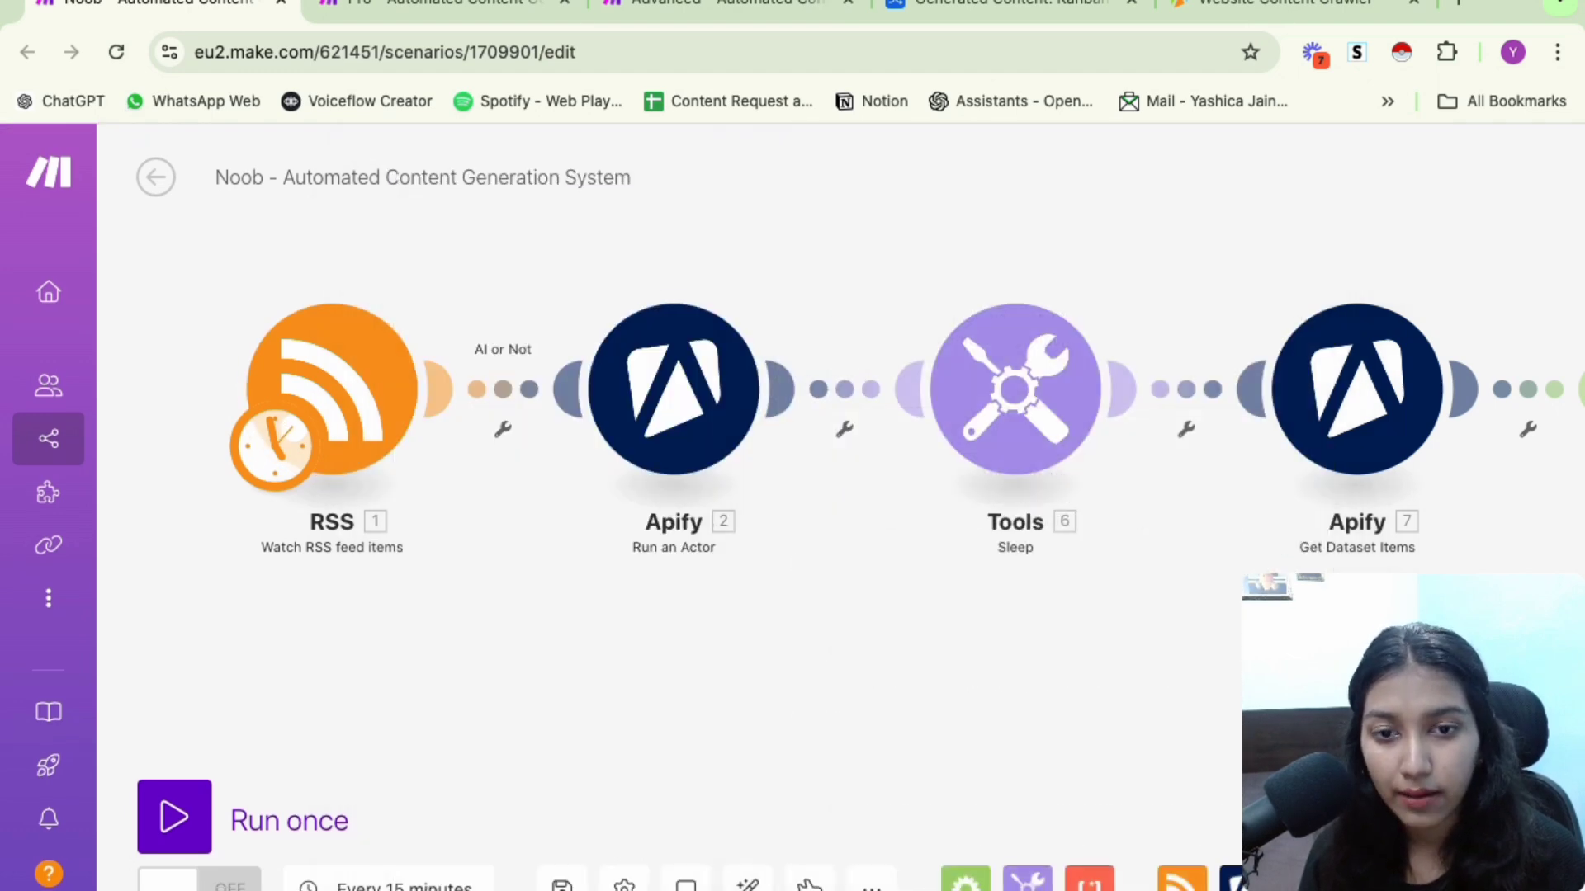
{"action": "left_click", "coordinate": [562, 879]}
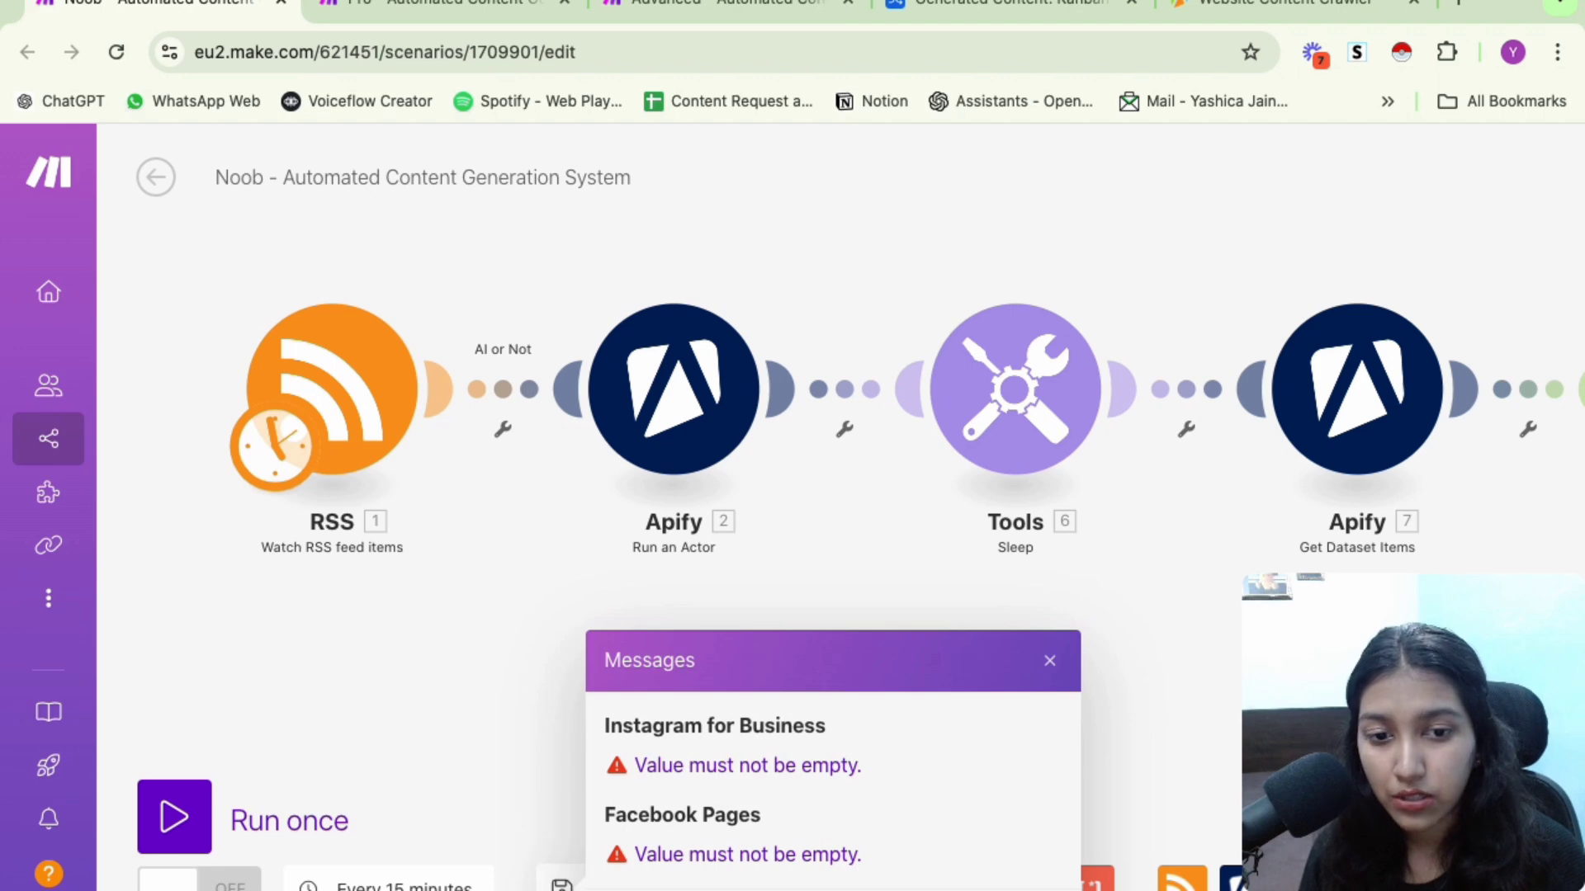
{"action": "left_click", "coordinate": [1023, 890]}
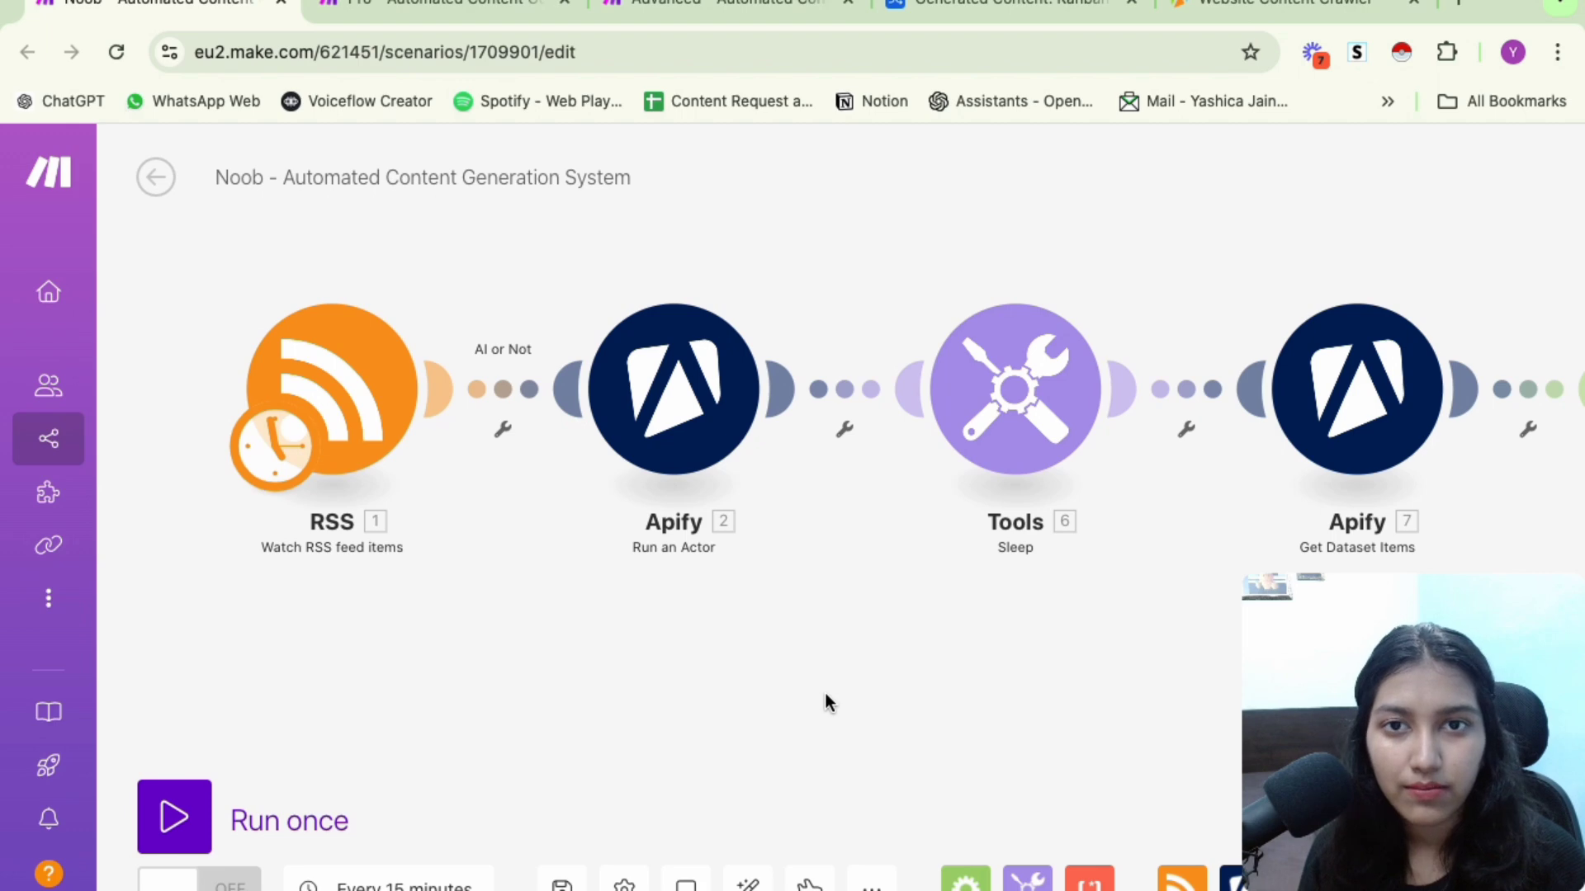
Inspect the delay setting of the Tools Sleep module between the two Apify modules
{"action": "scroll", "coordinate": [1019, 619], "scroll_direction": "right", "scroll_amount": 5}
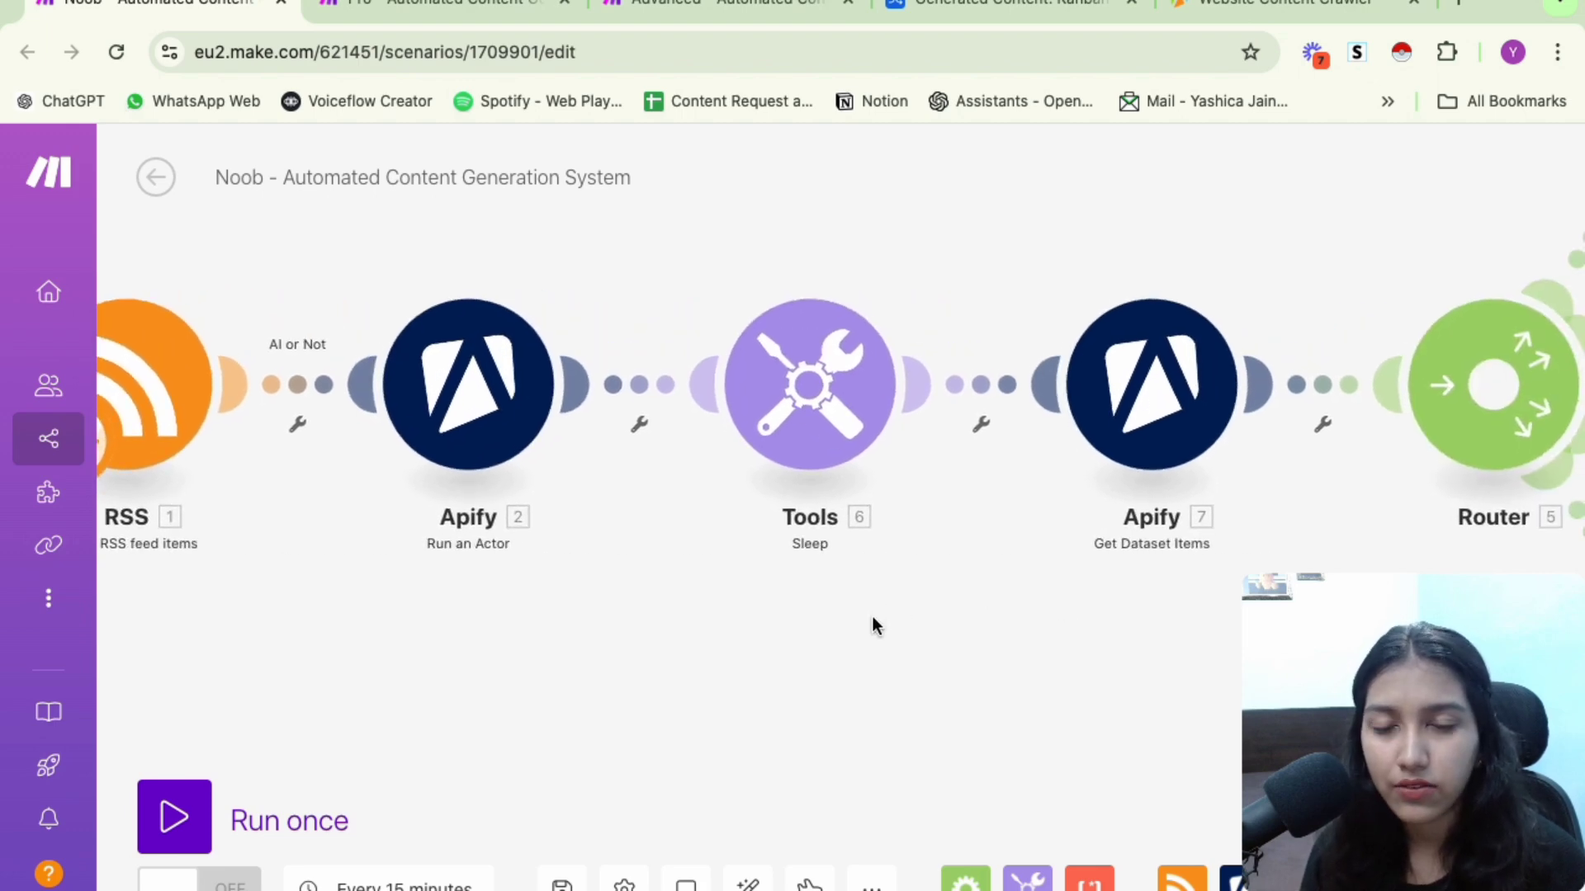
{"action": "left_click", "coordinate": [807, 389]}
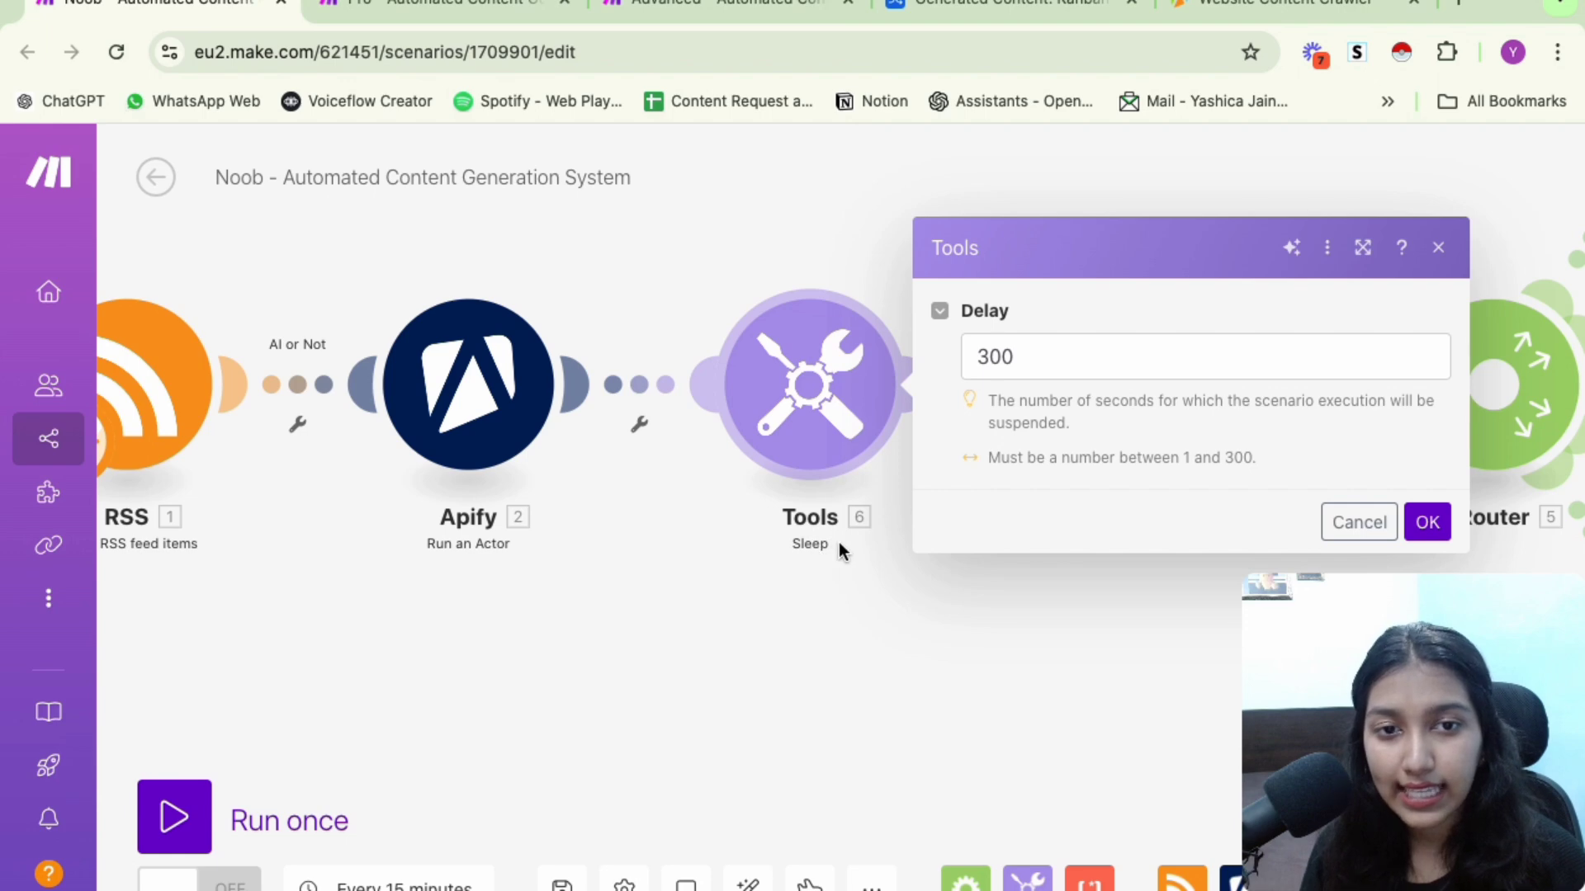
{"action": "double_click", "coordinate": [977, 359]}
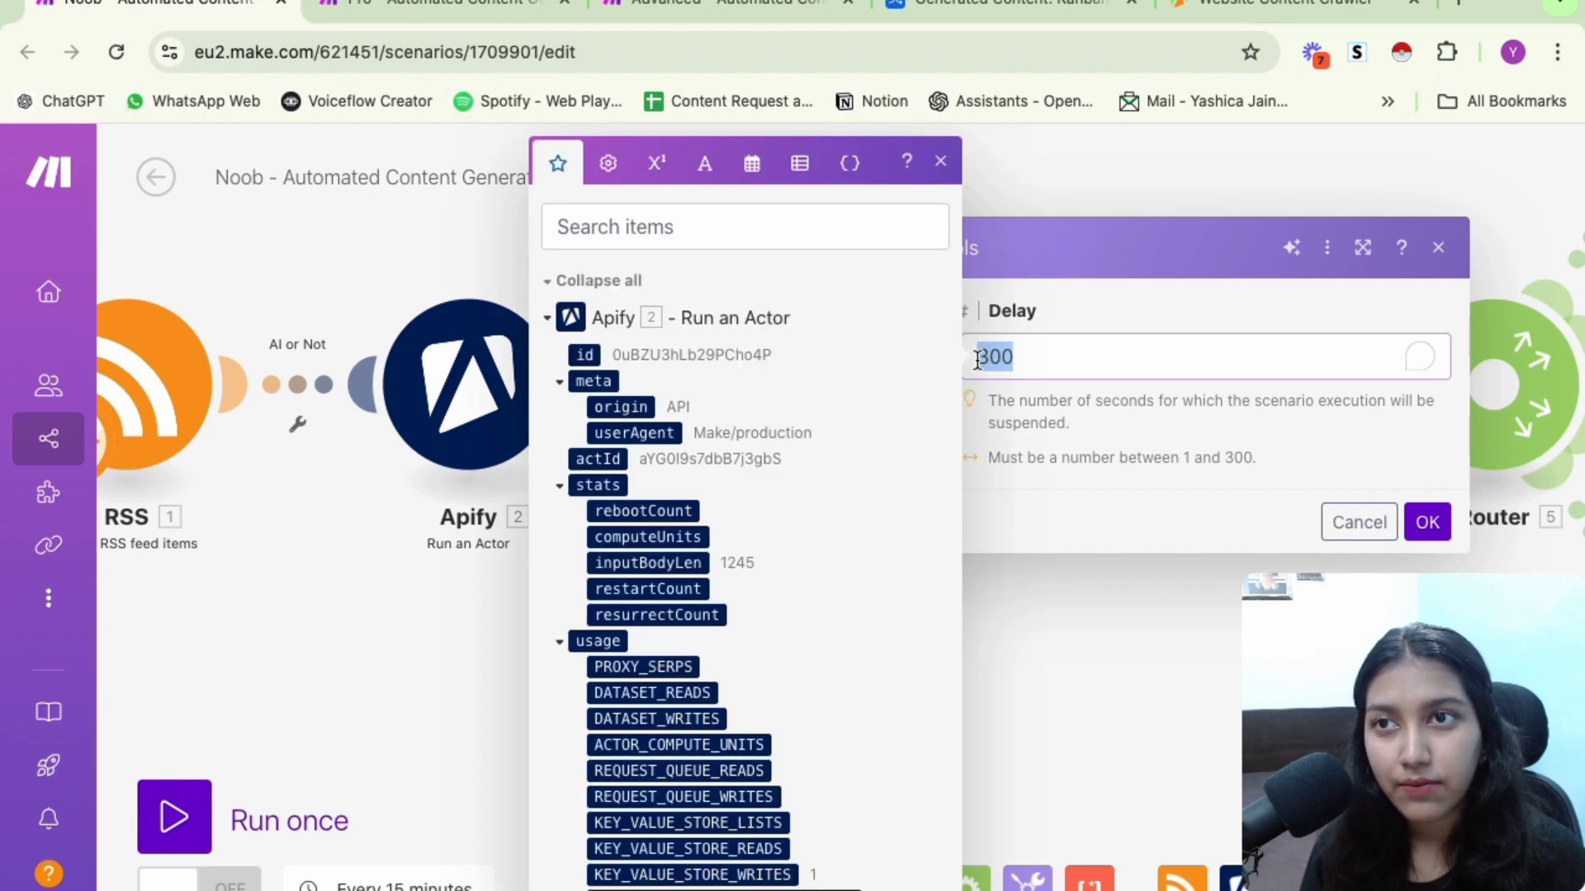
{"action": "left_click", "coordinate": [1051, 202]}
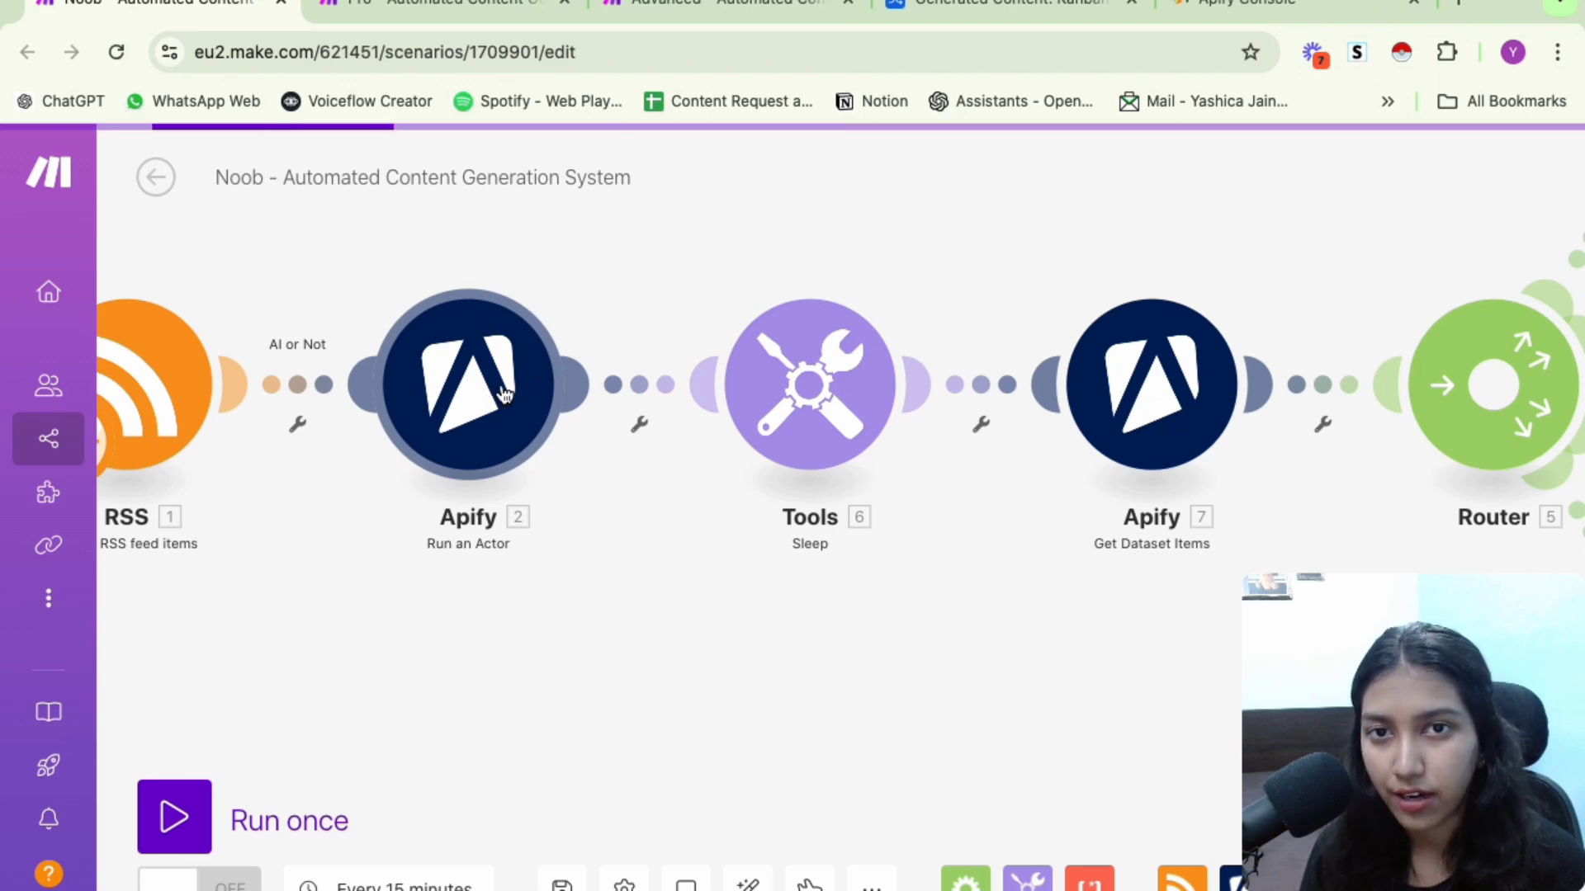
Search the mappable items for "data" and use Run an Actor's defaultDatasetId as the Dataset ID of the Get Dataset Items module
{"action": "scroll", "coordinate": [900, 665], "scroll_direction": "right", "scroll_amount": 5}
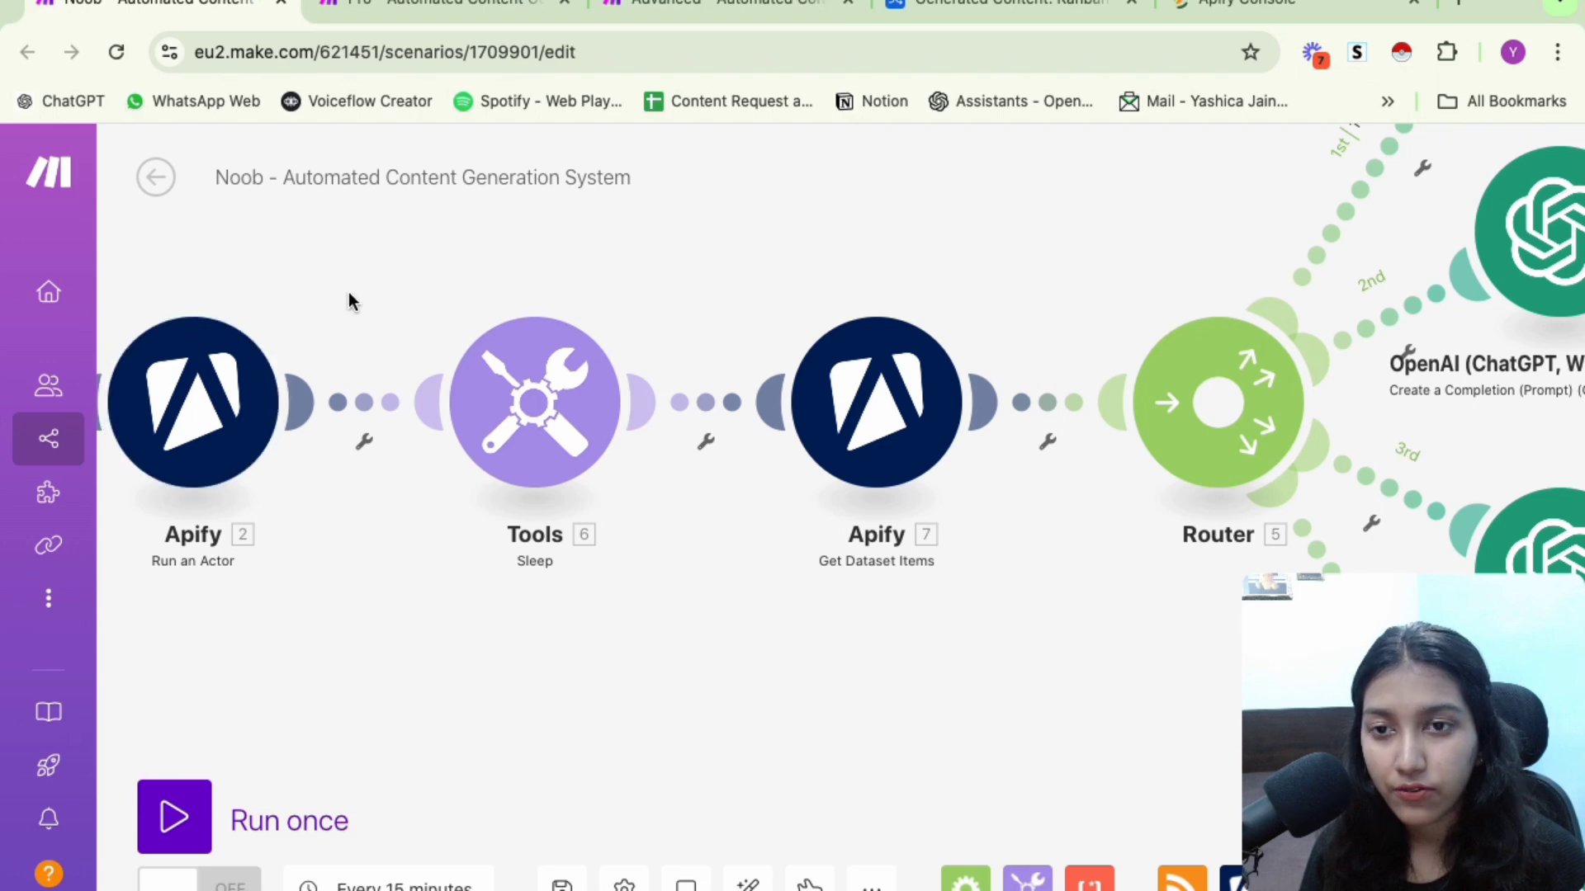
{"action": "left_click", "coordinate": [880, 405]}
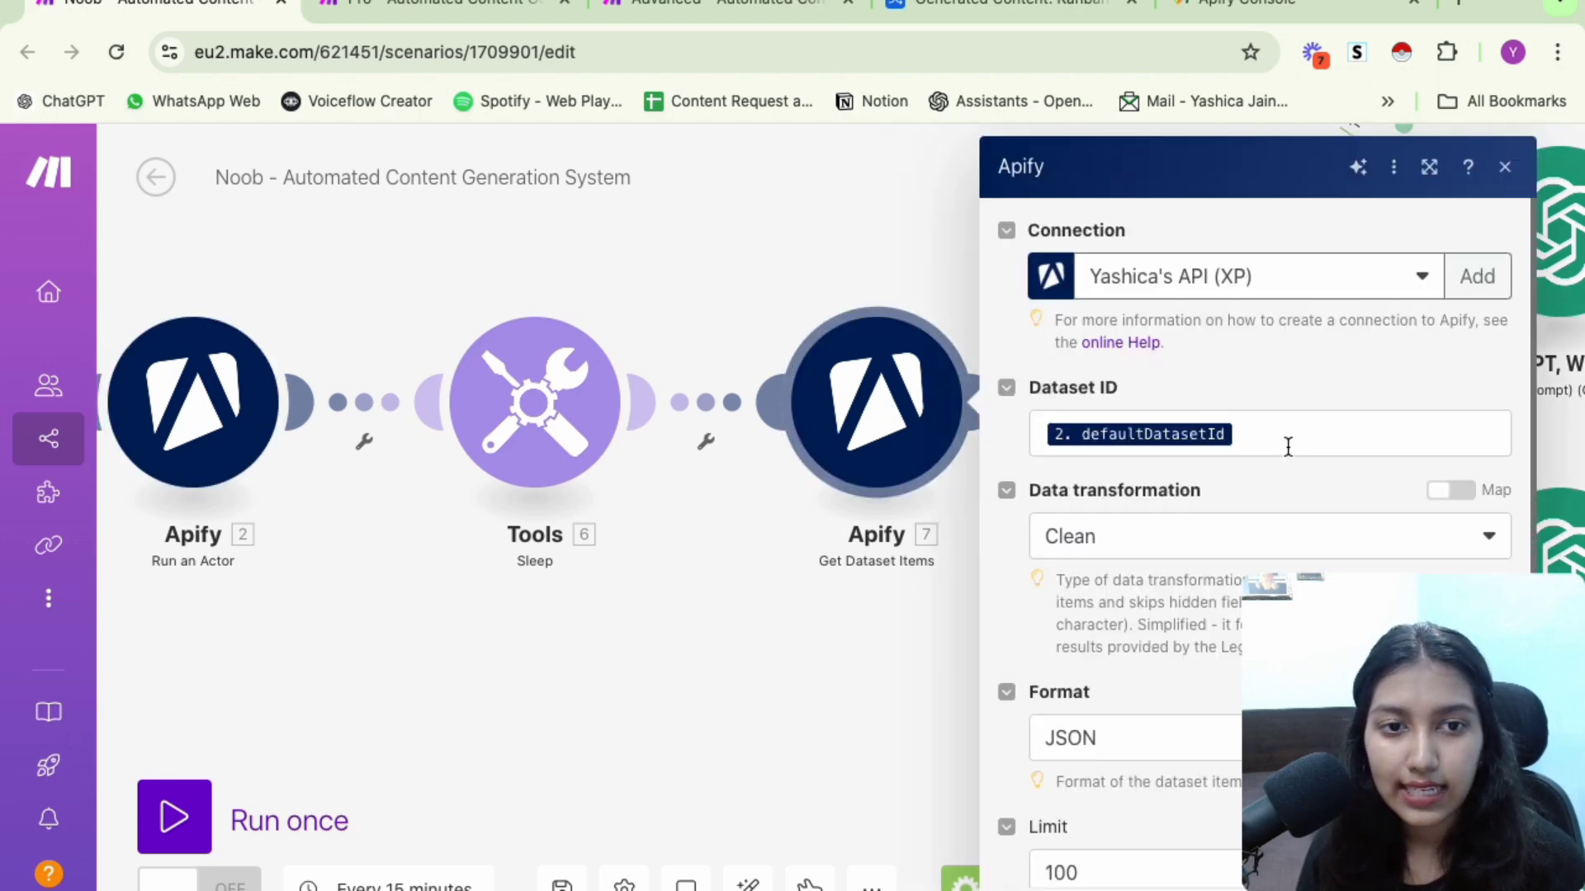
{"action": "scroll", "coordinate": [1288, 447], "scroll_direction": "down", "scroll_amount": 2}
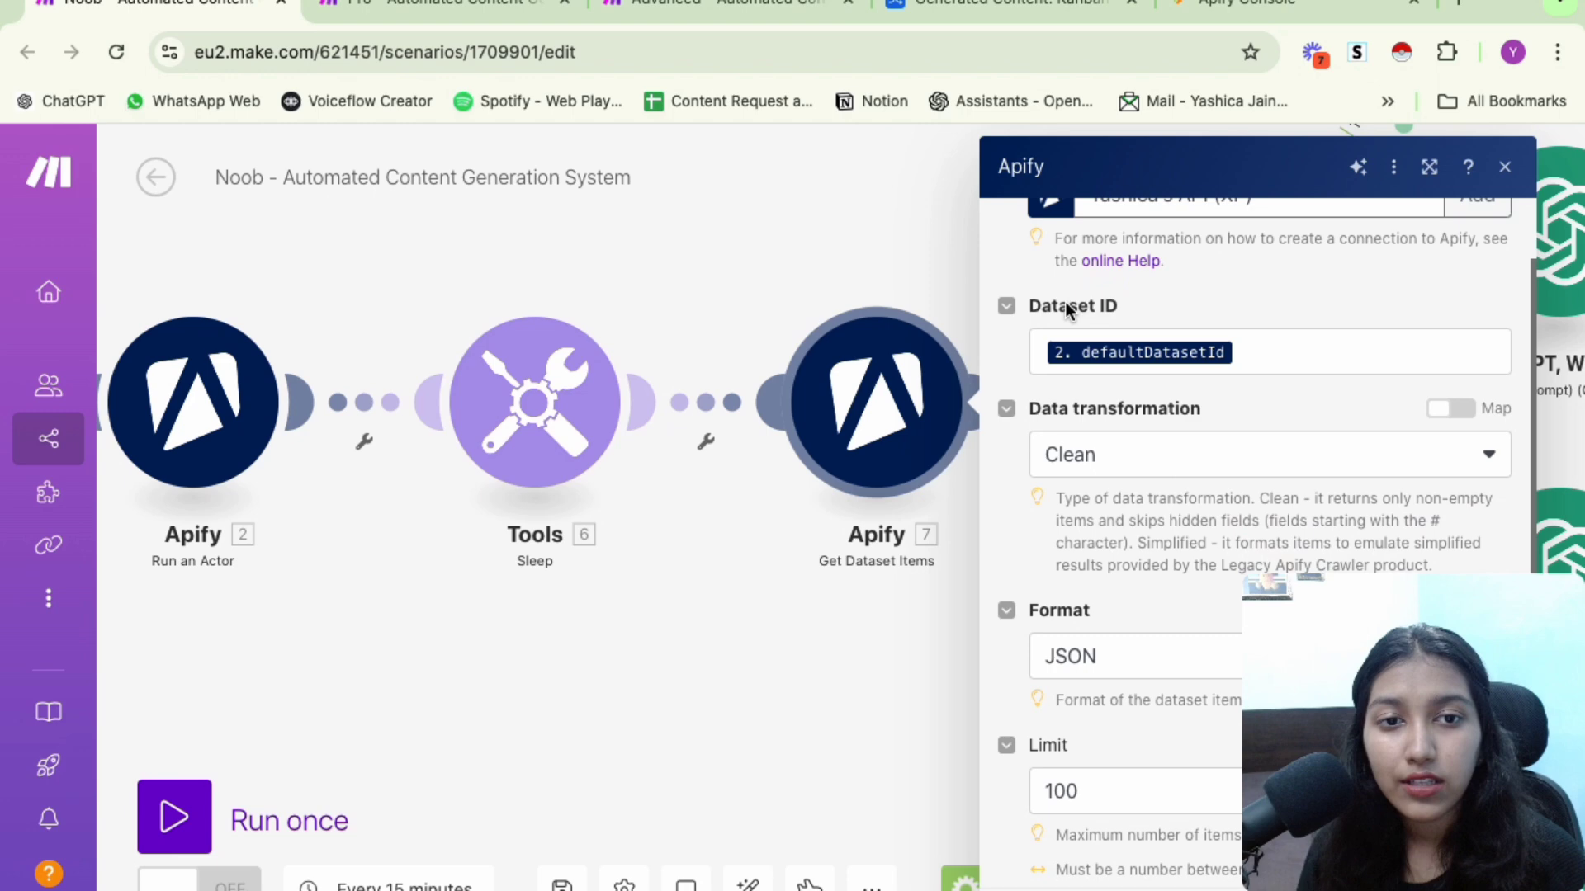
{"action": "left_click", "coordinate": [1266, 353]}
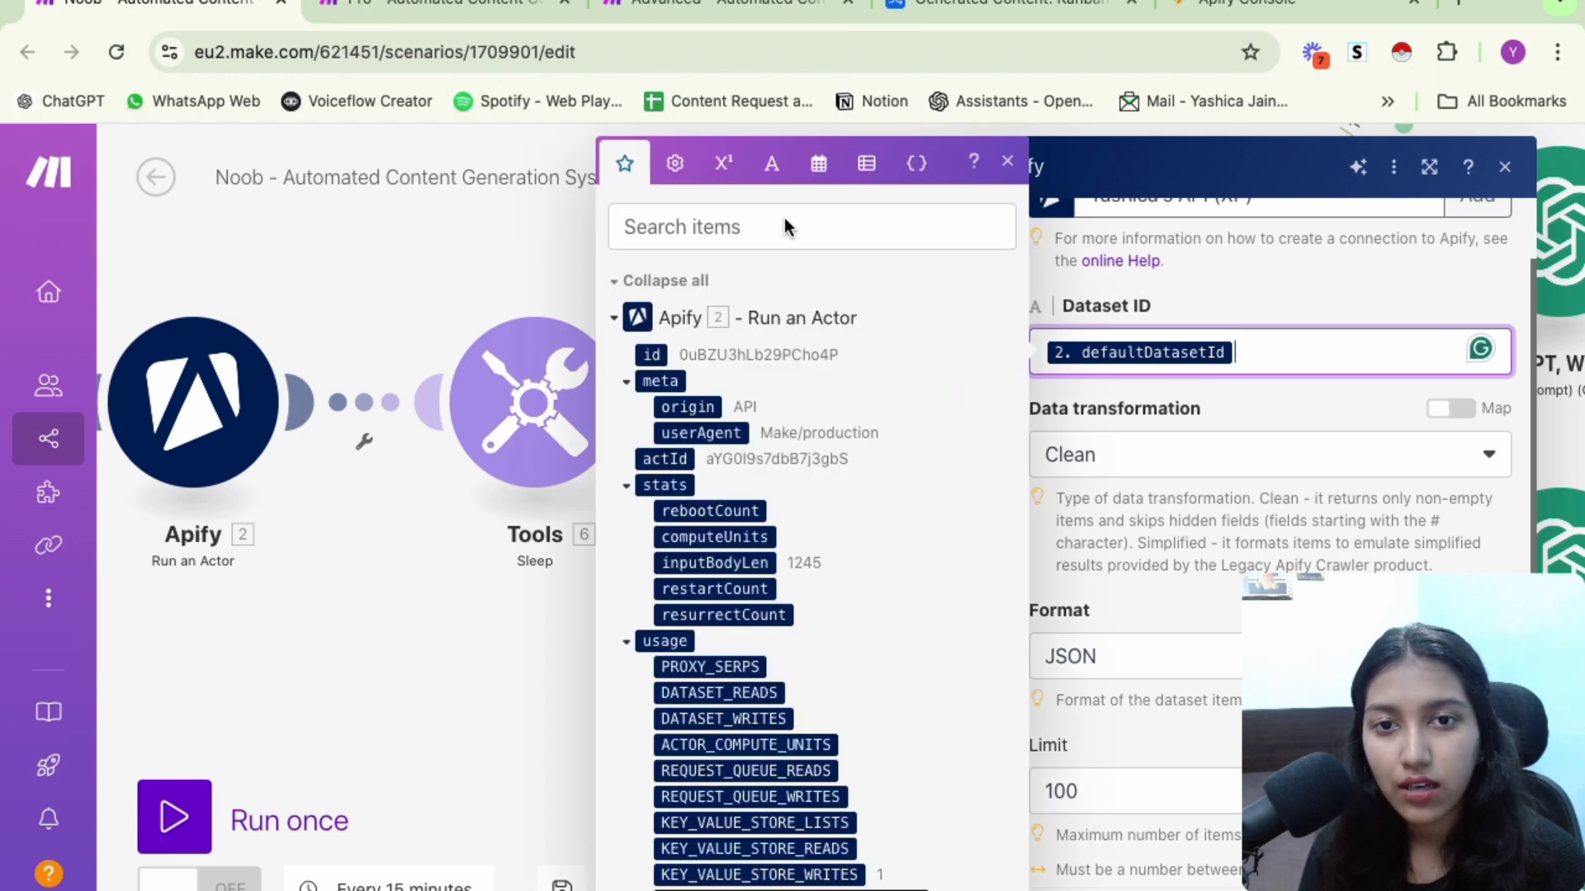
{"action": "left_click", "coordinate": [728, 236]}
{"action": "type", "text": "data"}
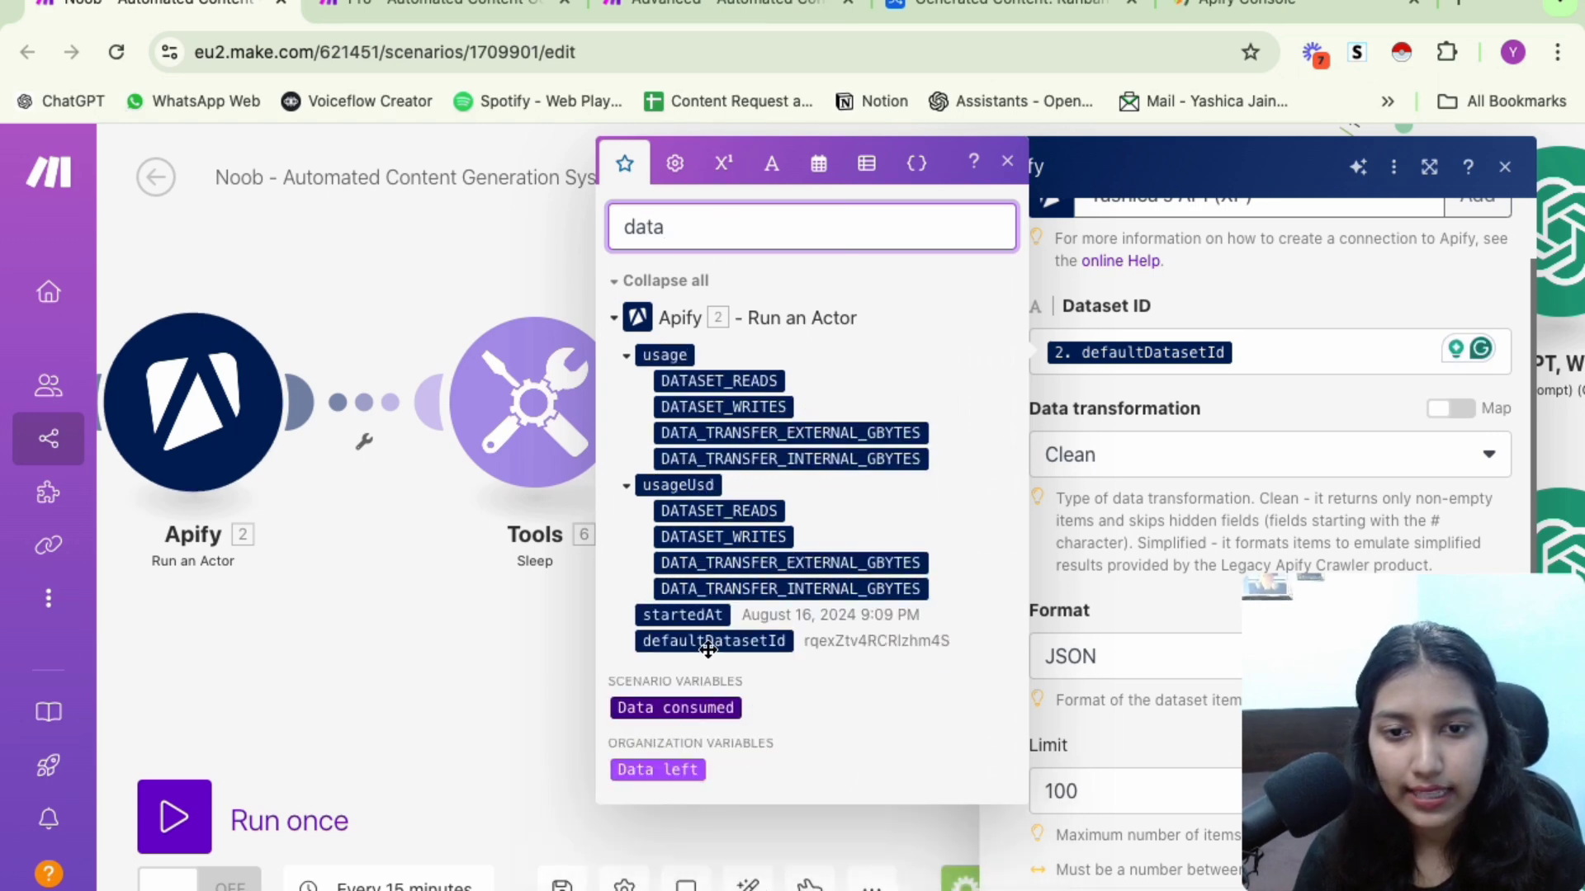
{"action": "left_click", "coordinate": [743, 643]}
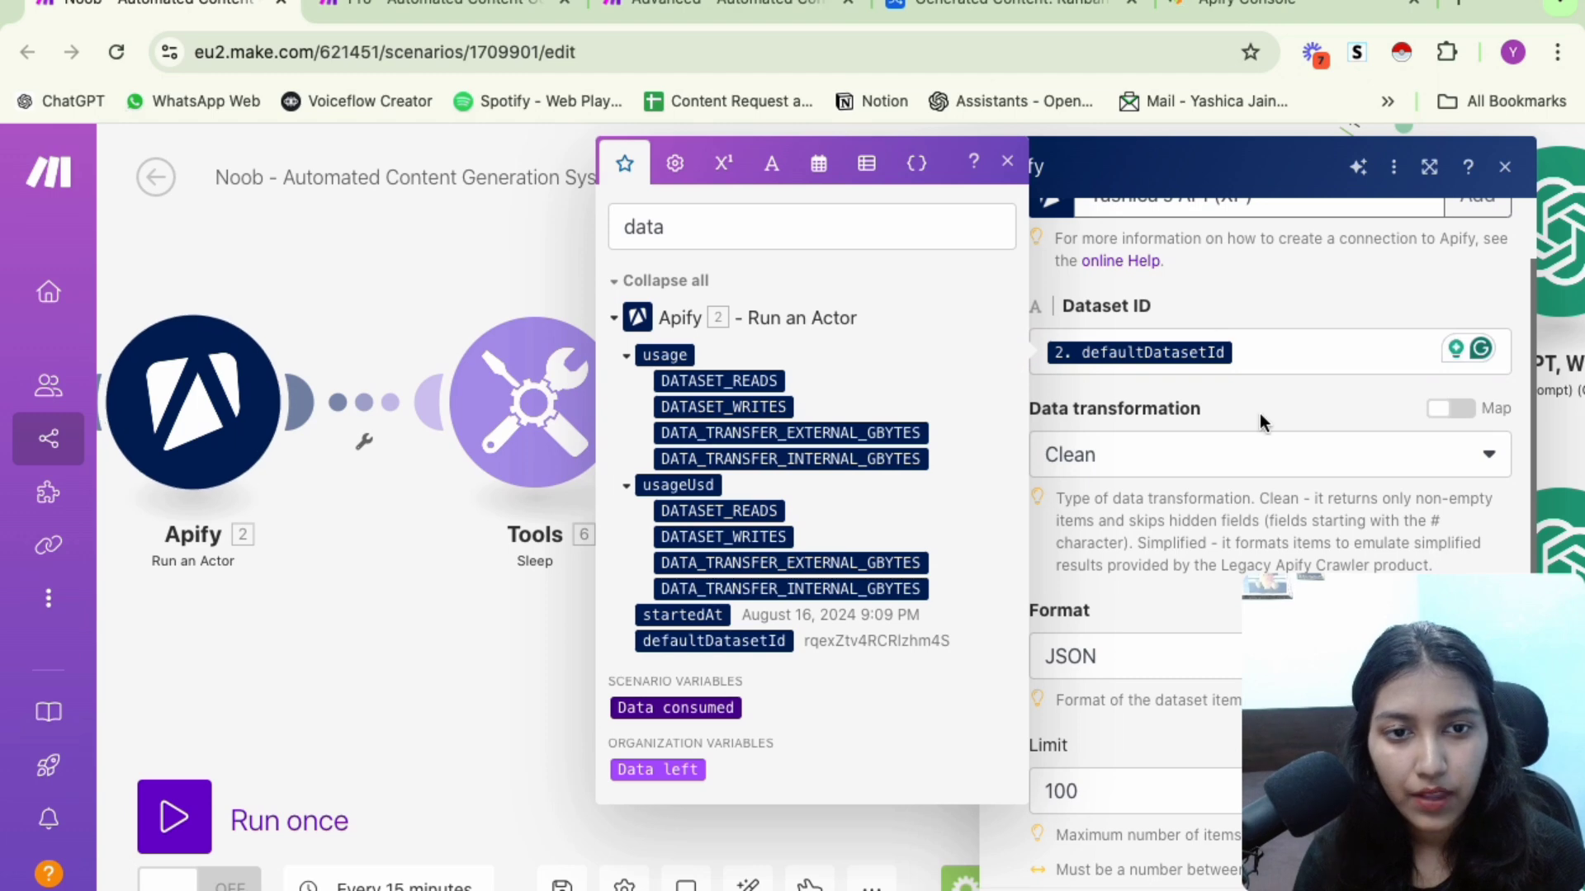
{"action": "scroll", "coordinate": [1259, 412], "scroll_direction": "down", "scroll_amount": 1}
{"action": "left_click", "coordinate": [1011, 161]}
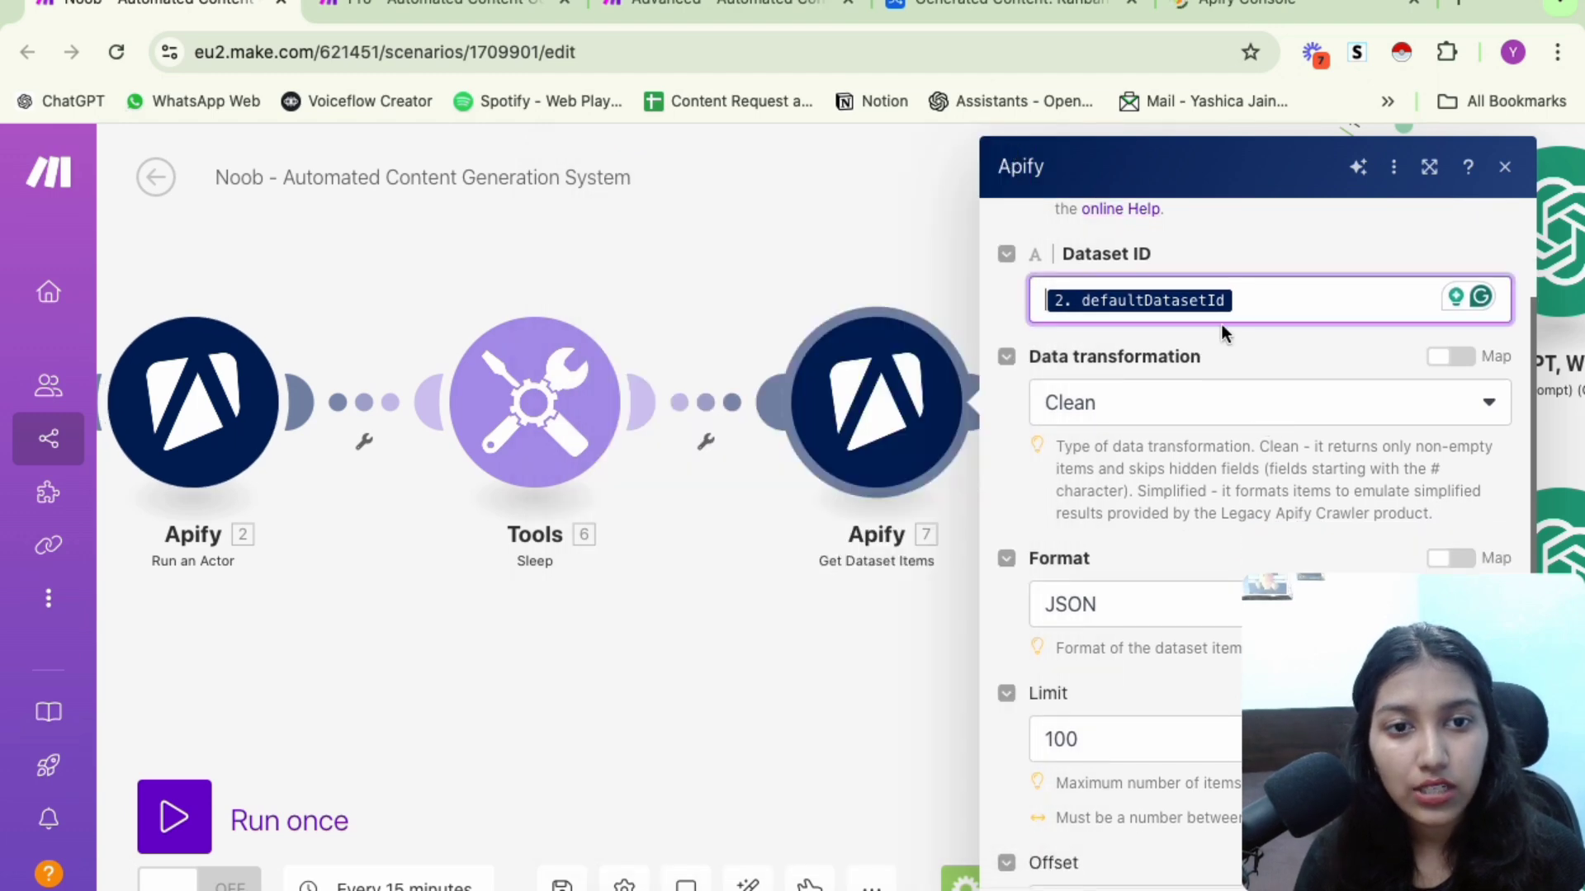
Review the Get Dataset Items transformation, format and limit settings, confirm the module, and close the Apify Console page
{"action": "scroll", "coordinate": [1250, 376], "scroll_direction": "down", "scroll_amount": 2}
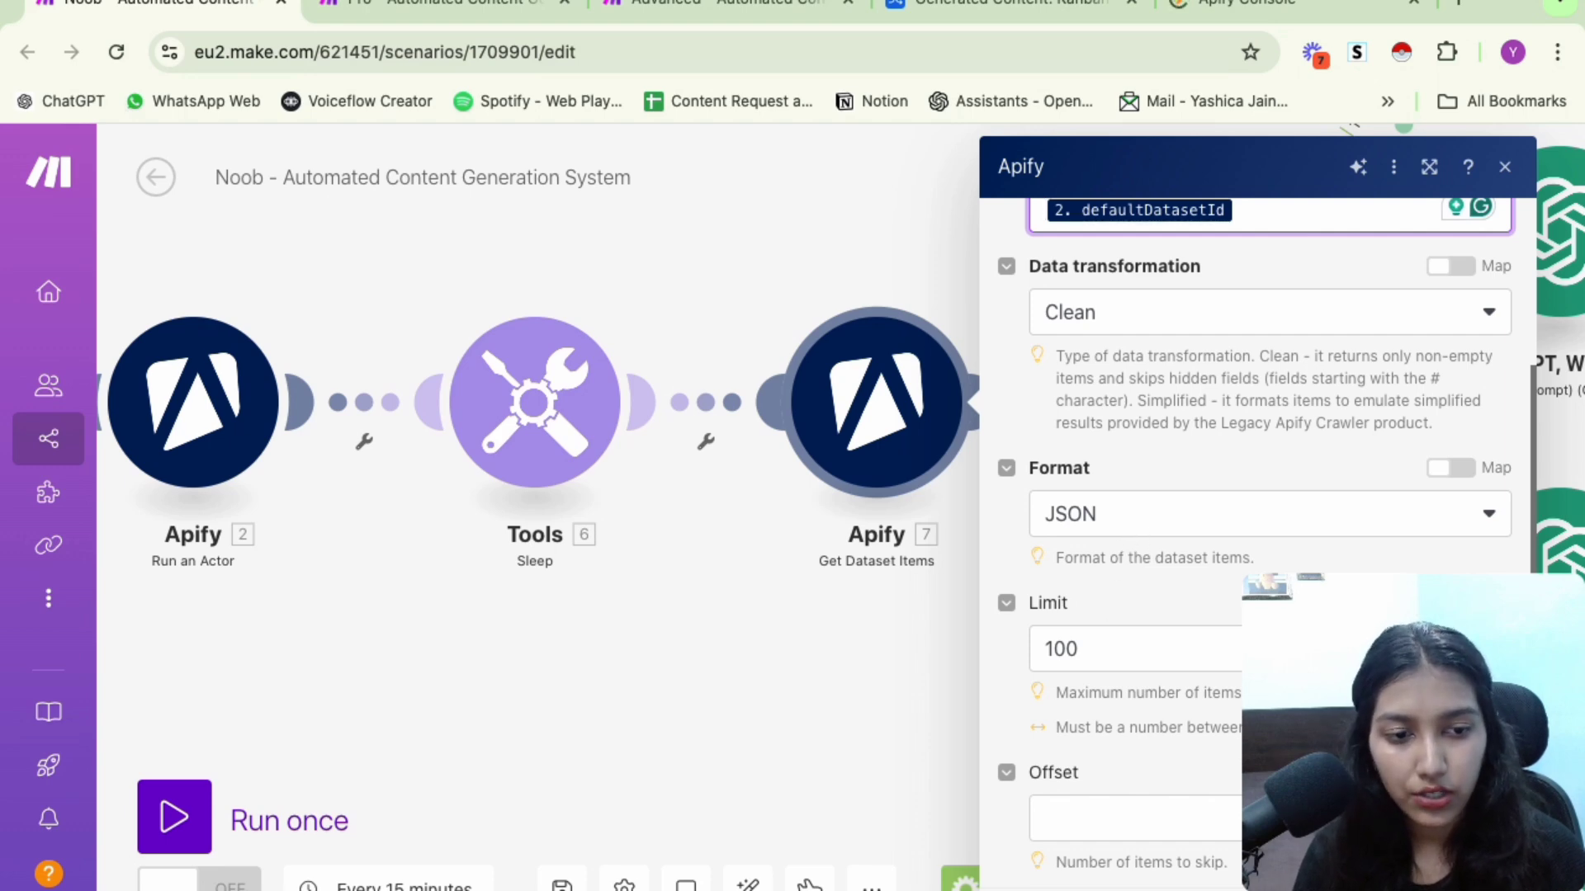
{"action": "left_click", "coordinate": [1486, 887]}
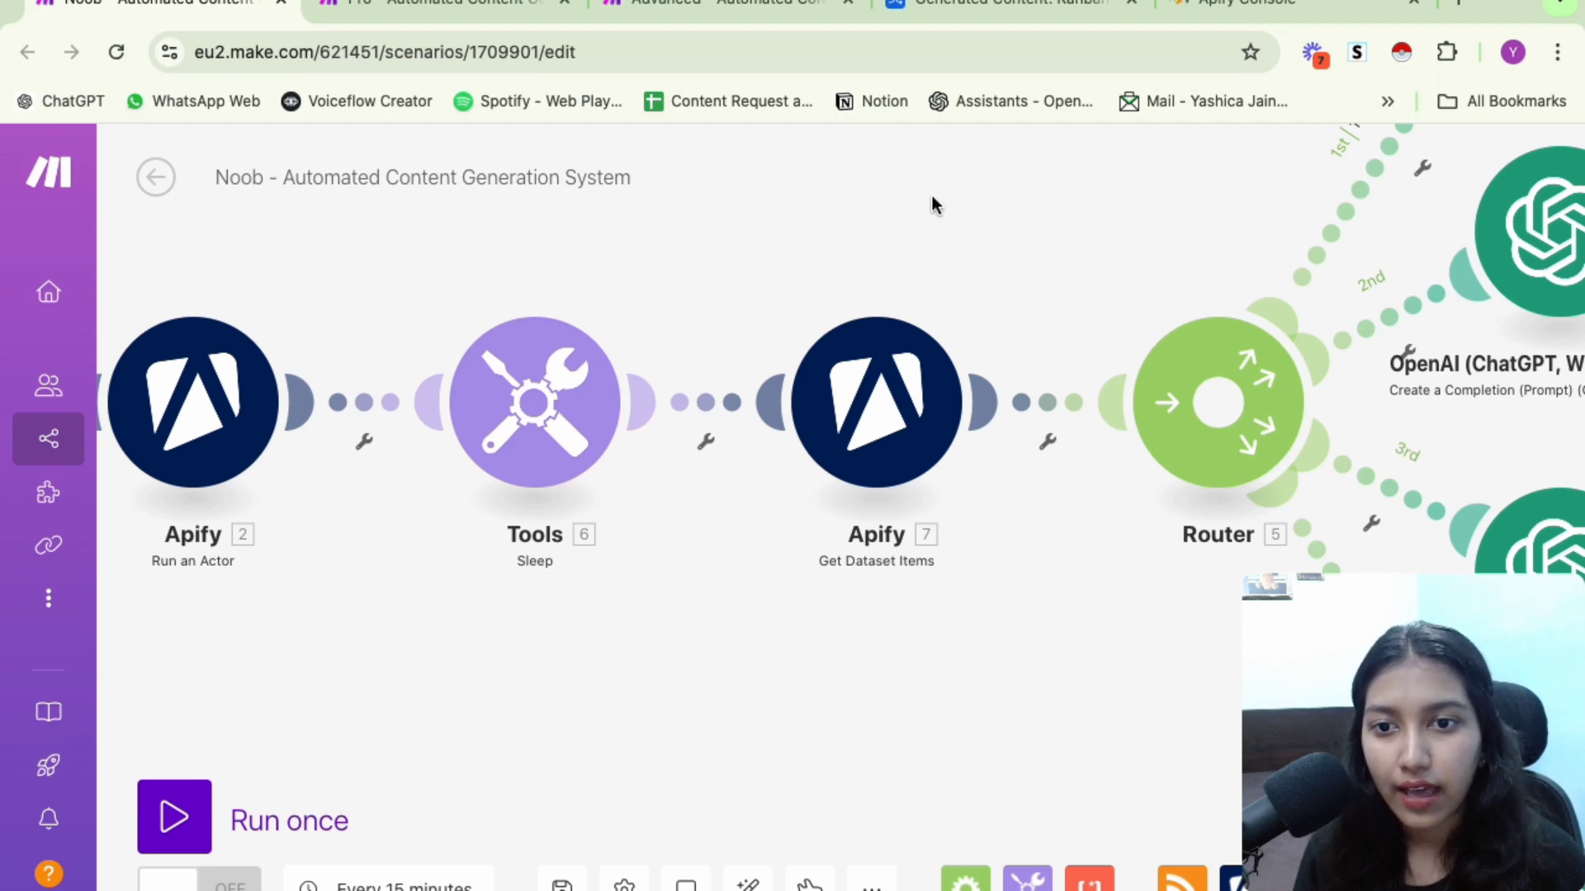
{"action": "left_click", "coordinate": [1417, 3]}
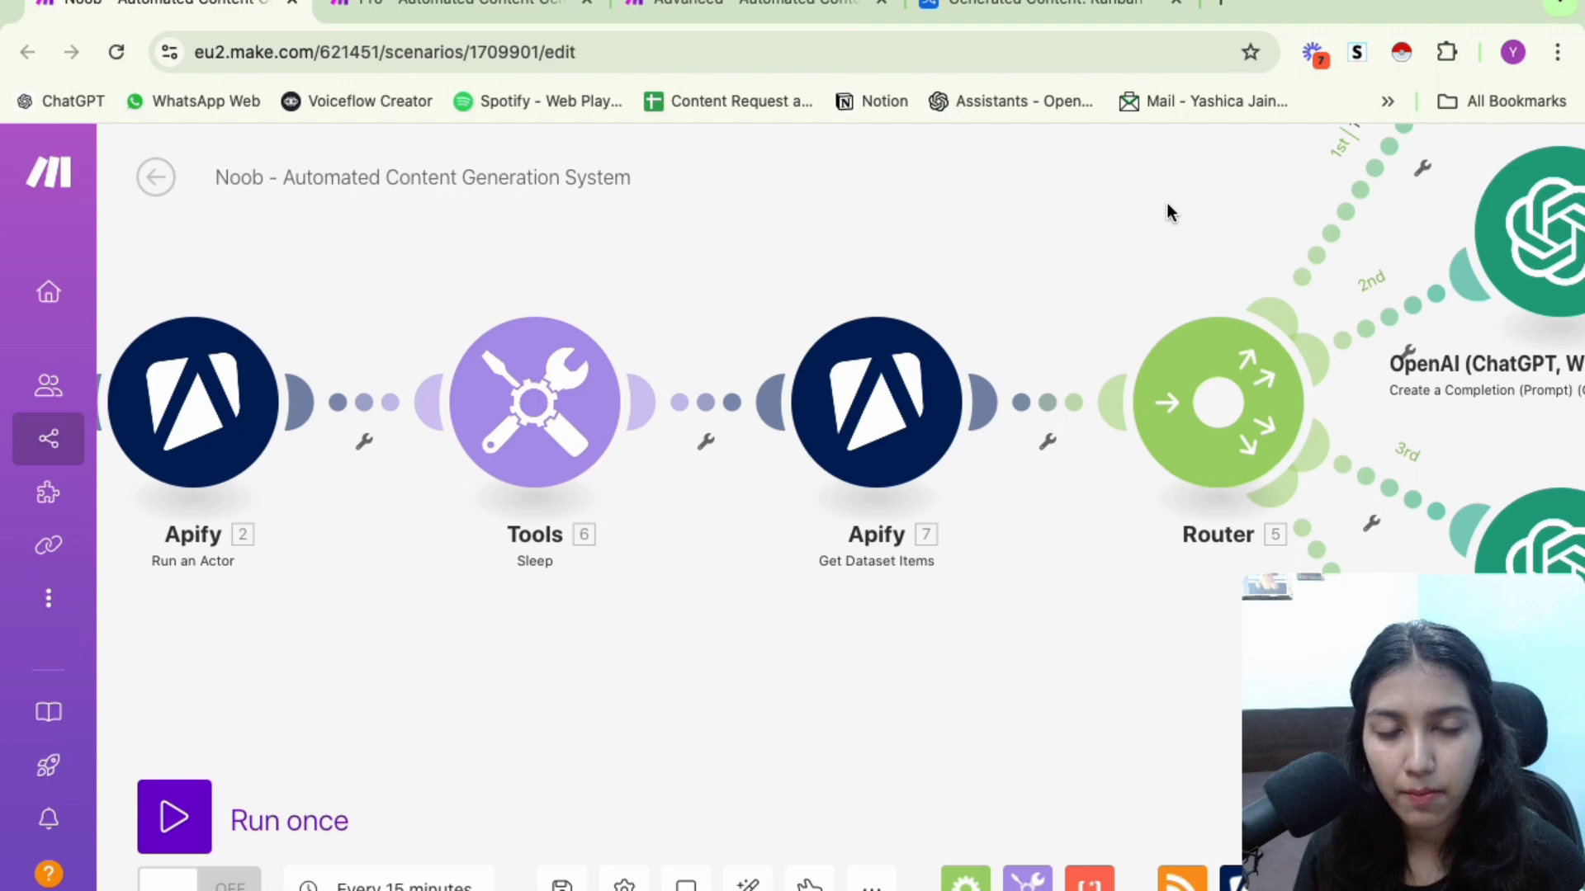
Open the OpenAI module on the Router's Twitter branch and check its chat completion method and model choice
{"action": "scroll", "coordinate": [507, 272], "scroll_direction": "down", "scroll_amount": 3}
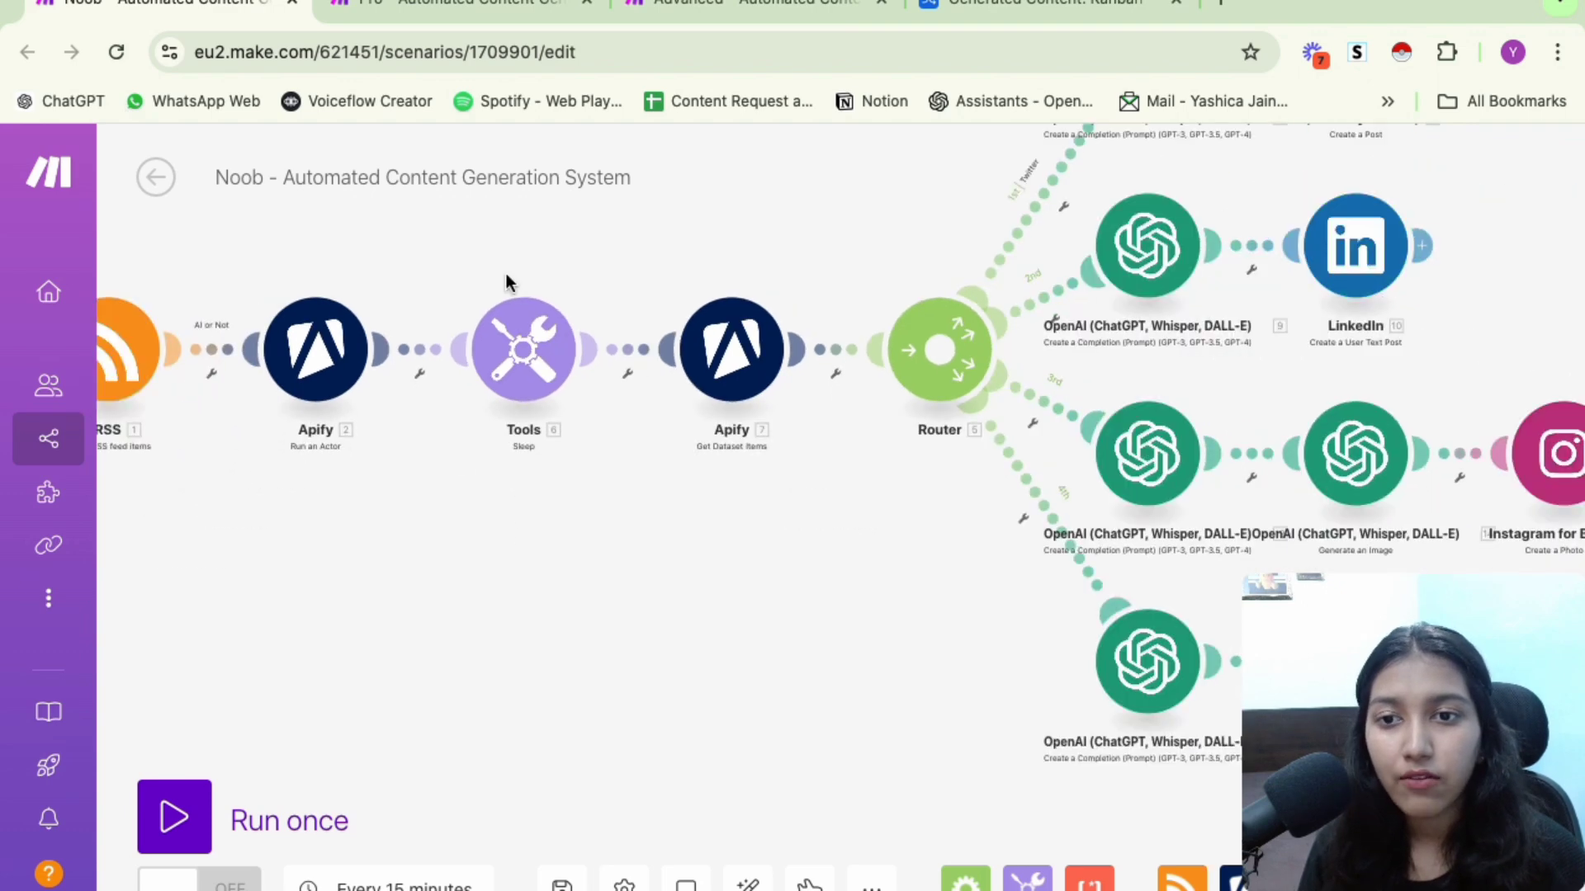
{"action": "left_click_drag", "start_coordinate": [463, 528], "coordinate": [535, 629]}
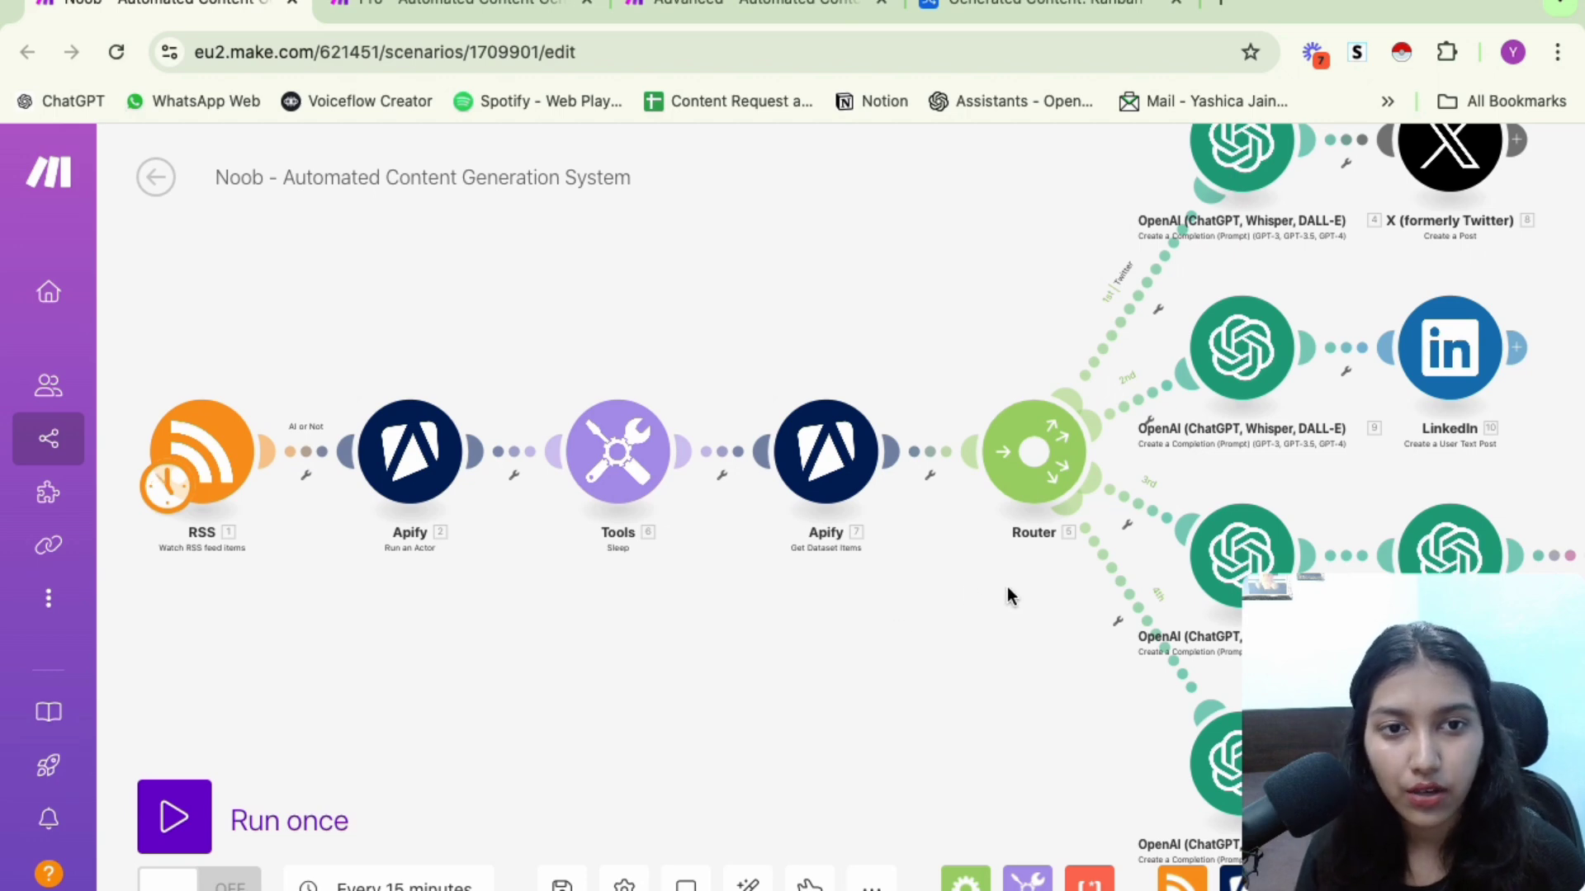
{"action": "left_click_drag", "start_coordinate": [1048, 601], "coordinate": [695, 650]}
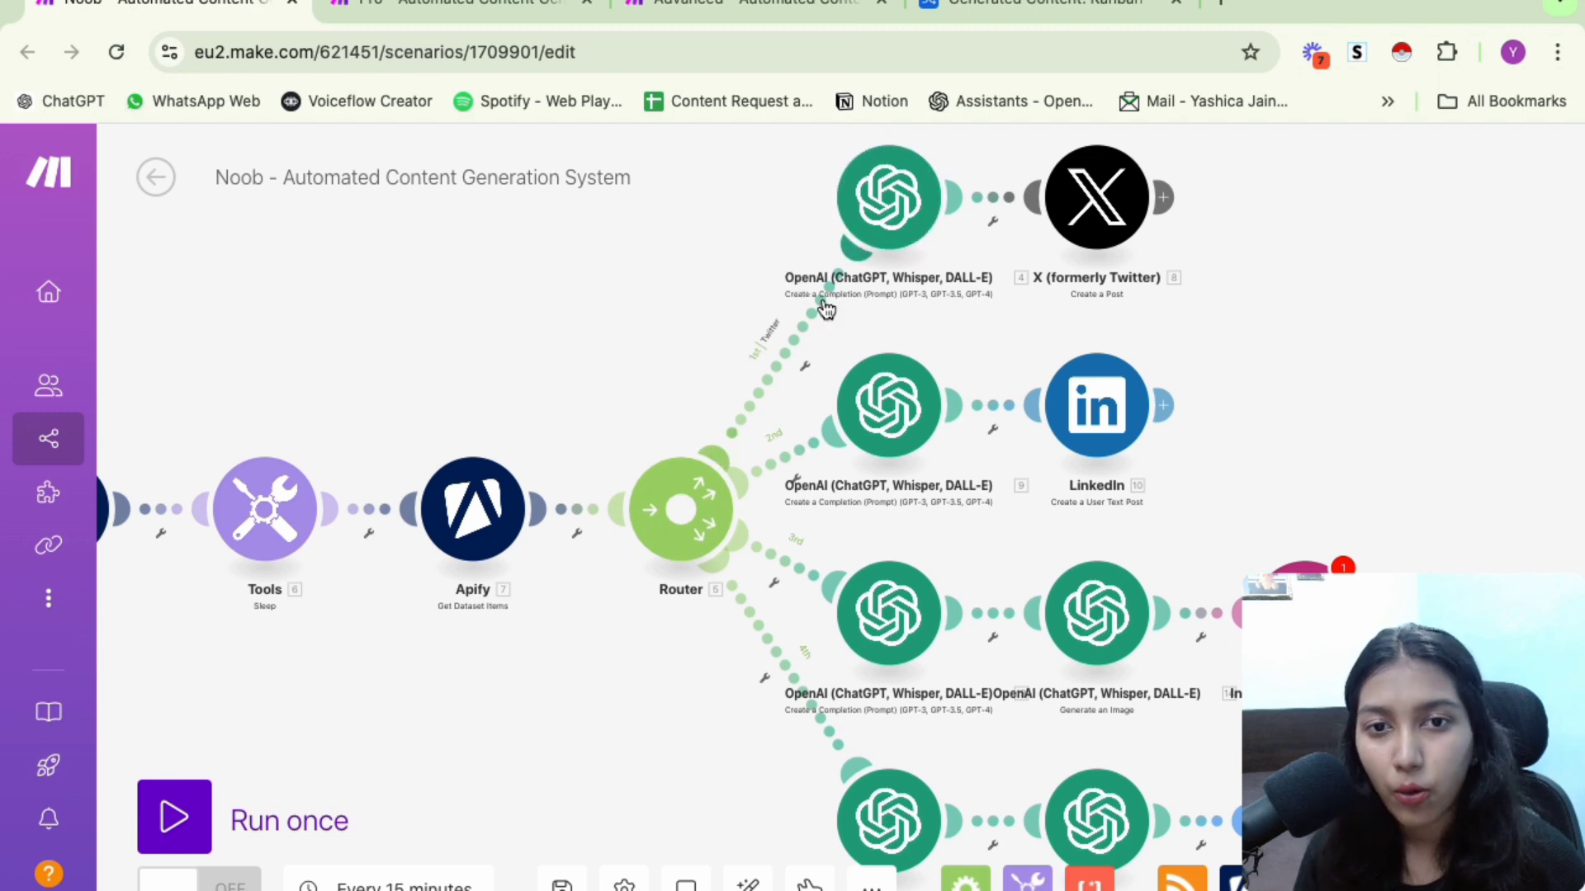
{"action": "left_click", "coordinate": [878, 179]}
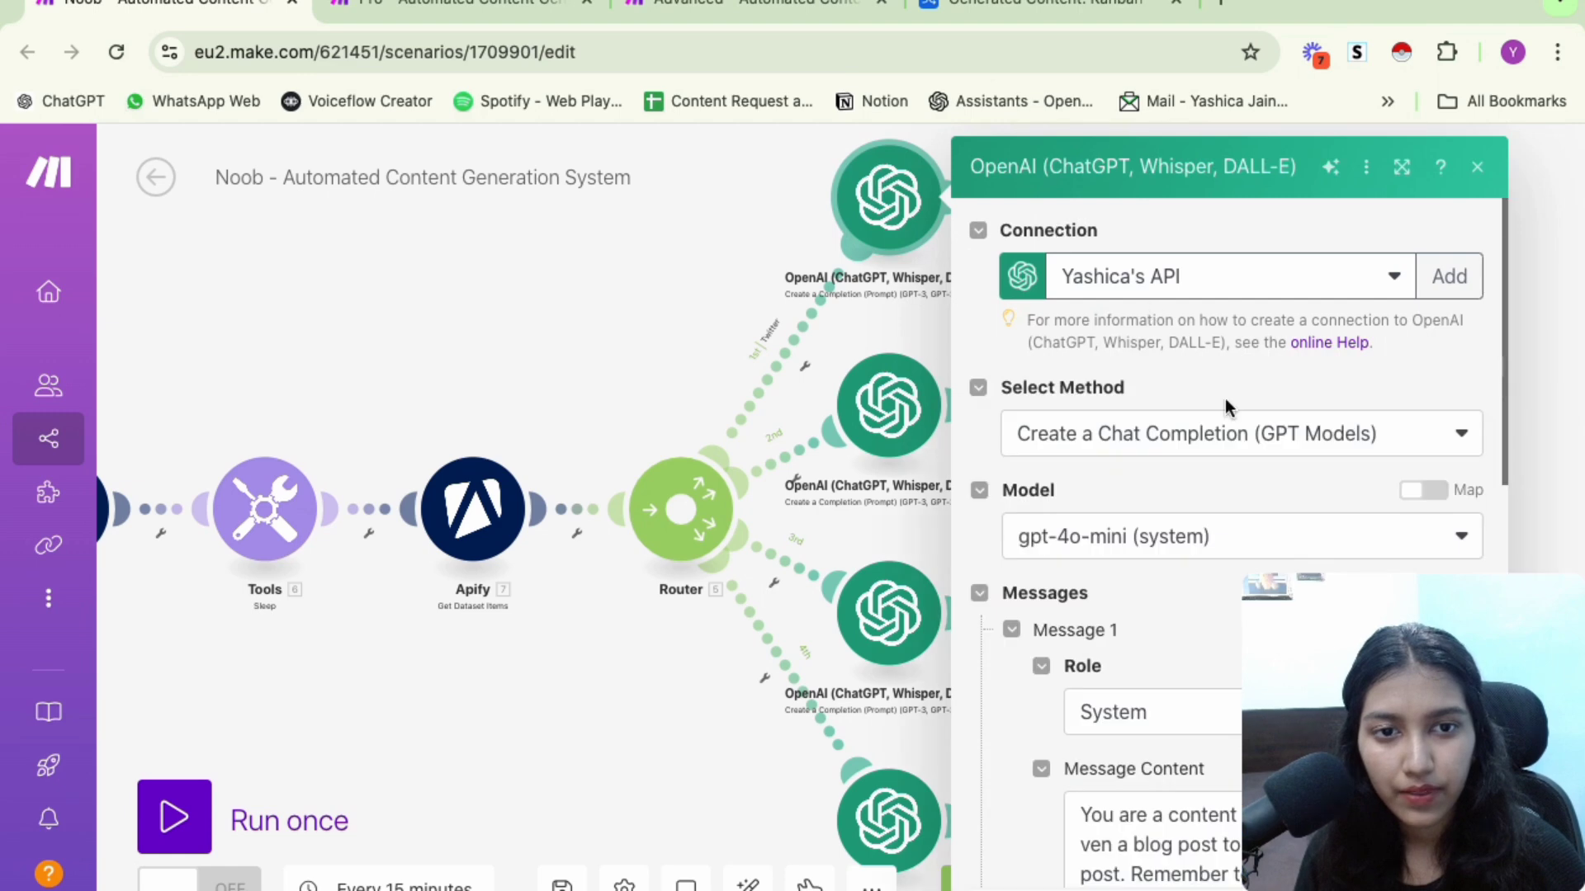
{"action": "scroll", "coordinate": [1225, 398], "scroll_direction": "down", "scroll_amount": 3}
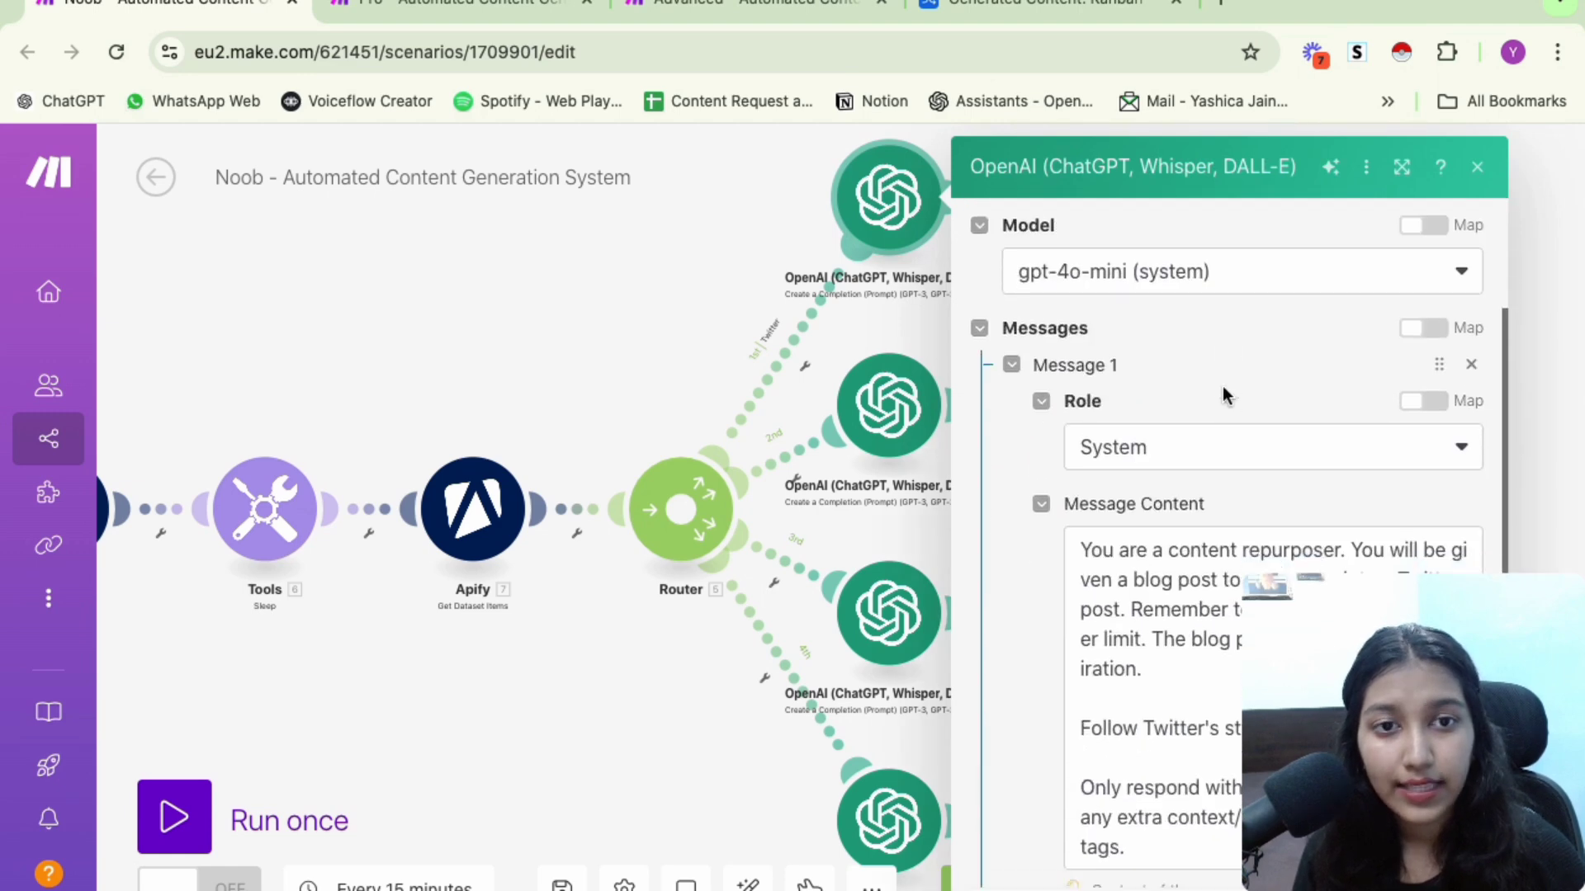
{"action": "left_click", "coordinate": [1142, 275]}
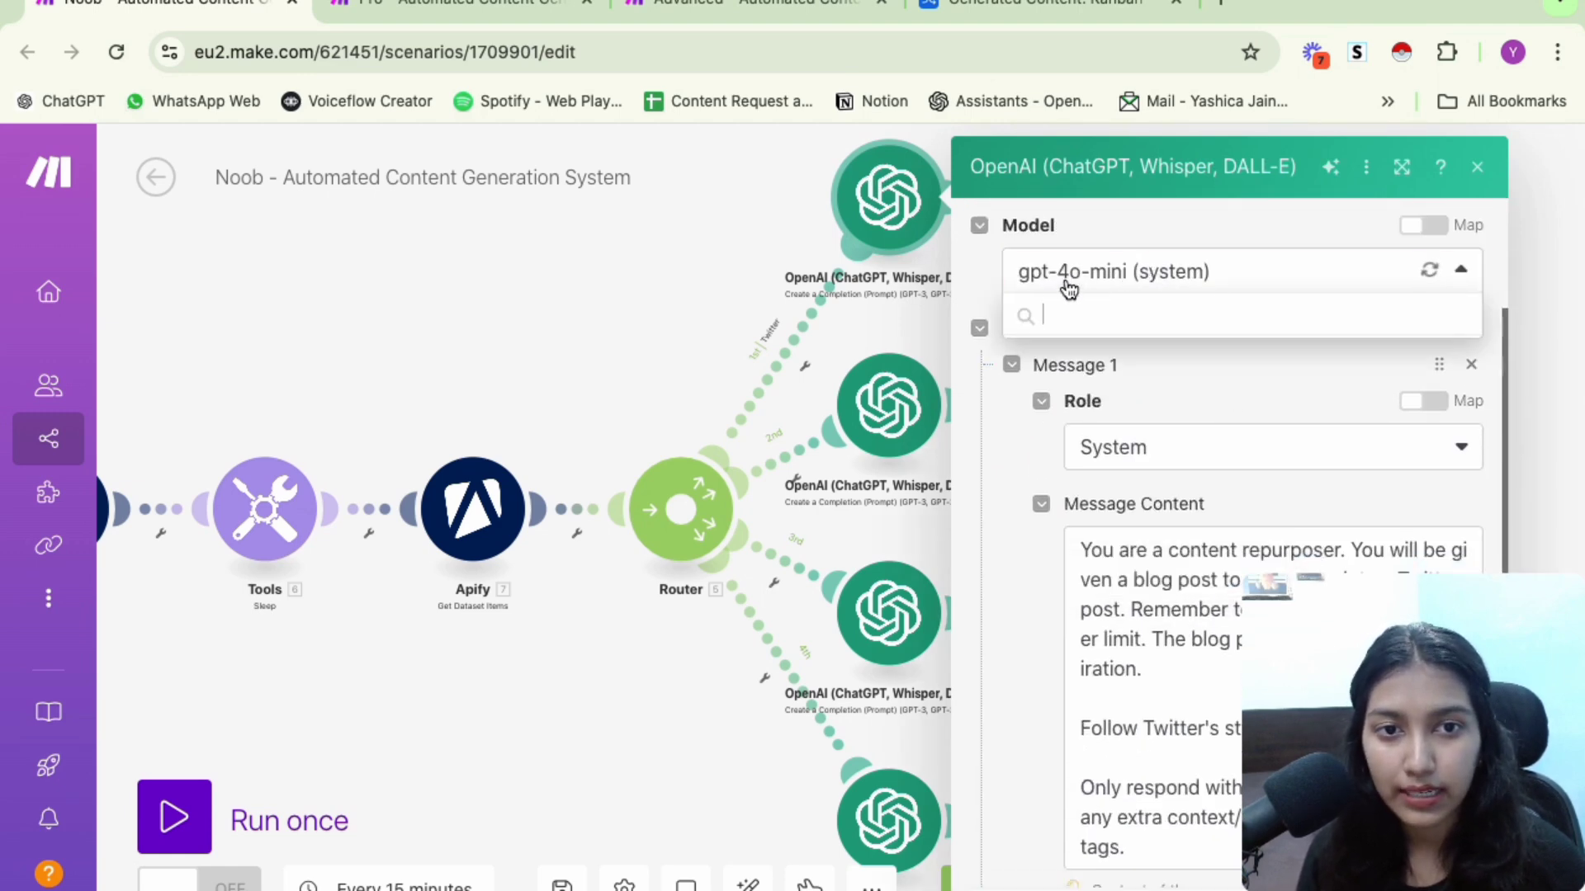
{"action": "left_click", "coordinate": [1151, 225]}
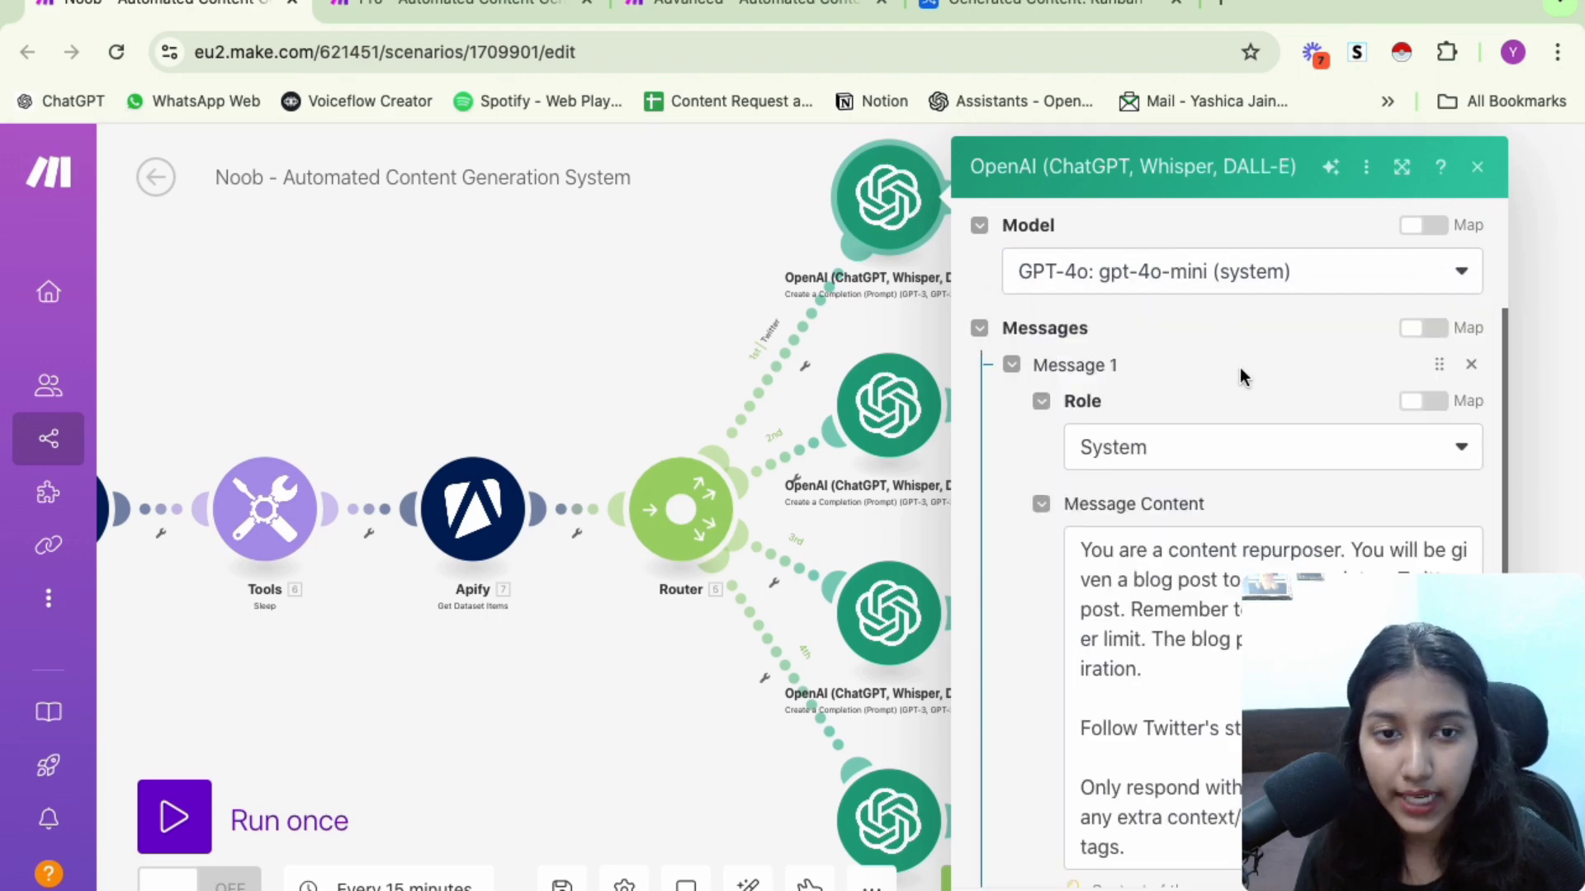
Read the system prompt in Message 1 that repurposes the blog post into a Twitter post
{"action": "scroll", "coordinate": [1243, 338], "scroll_direction": "down", "scroll_amount": 3}
{"action": "scroll", "coordinate": [1246, 313], "scroll_direction": "down", "scroll_amount": 1}
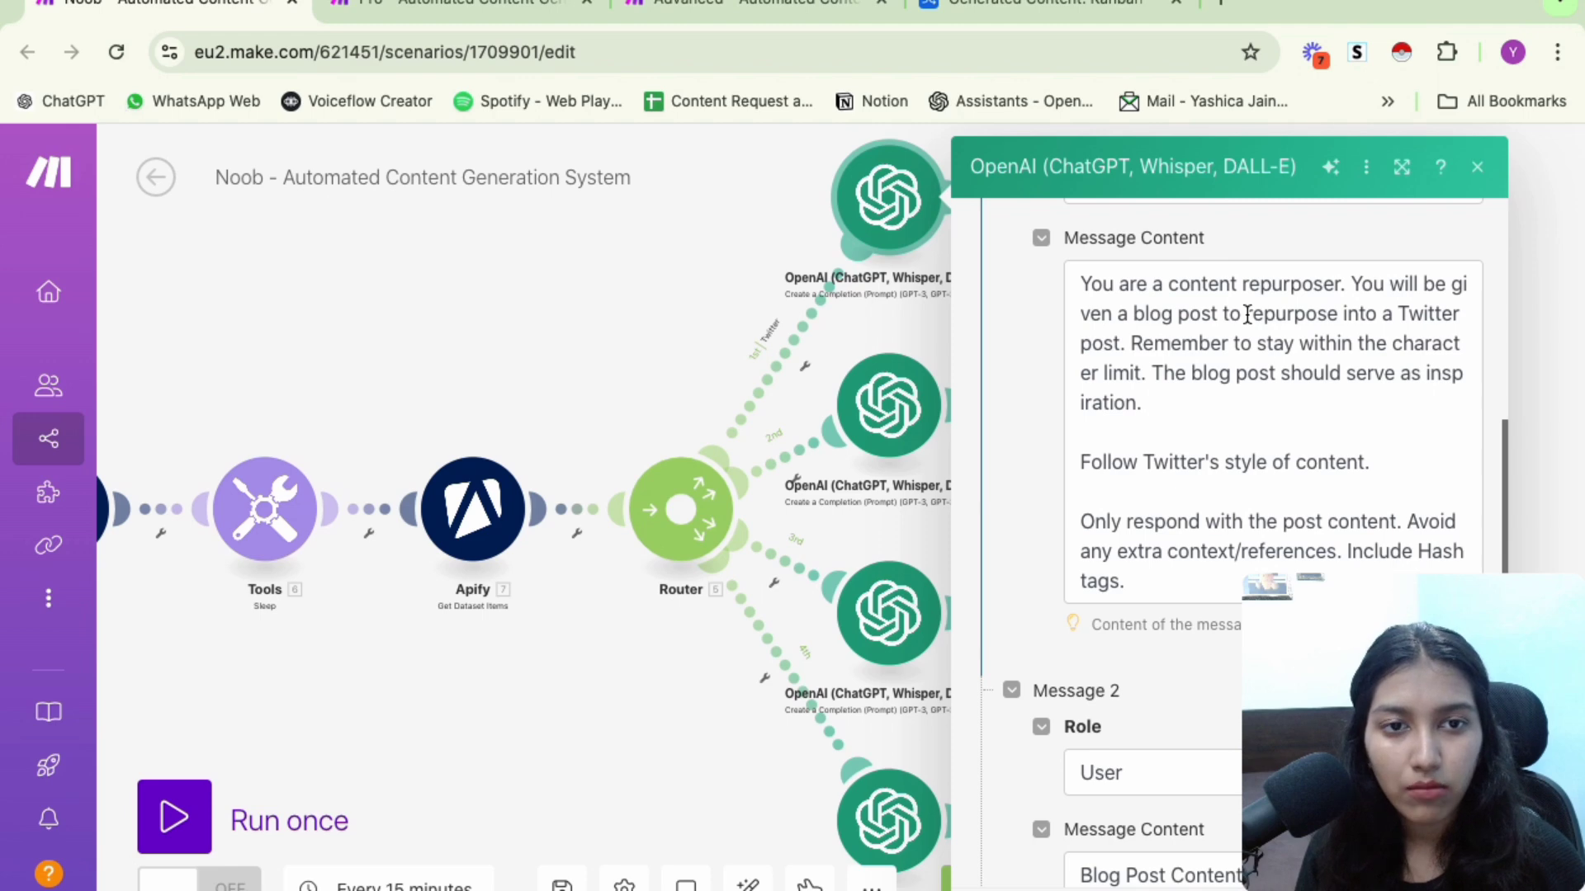
{"action": "left_click_drag", "start_coordinate": [1083, 285], "coordinate": [1355, 284]}
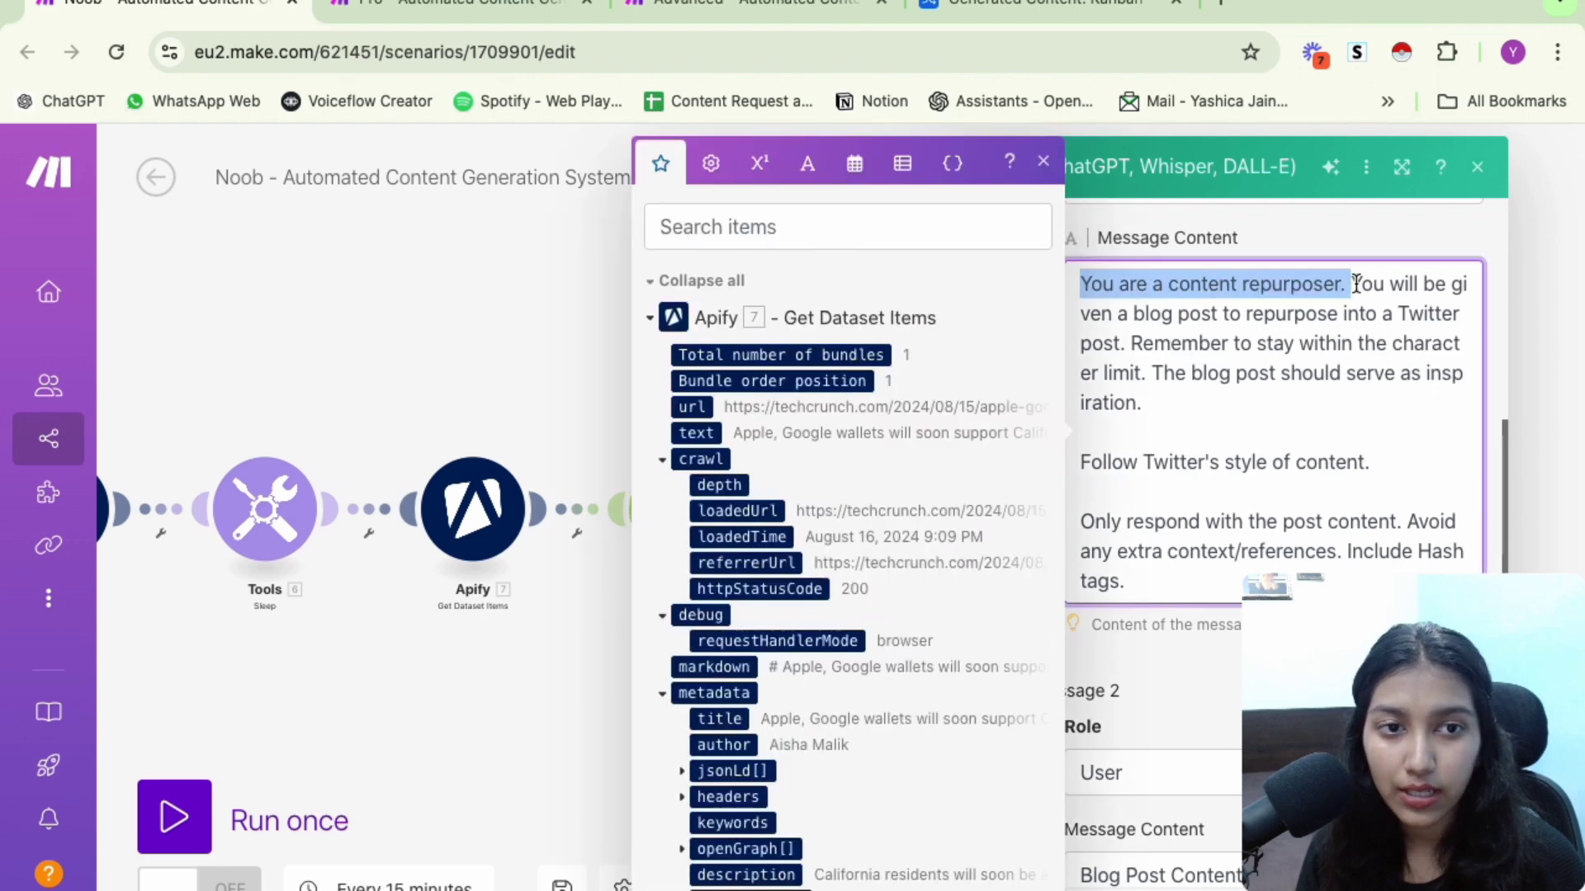
{"action": "left_click", "coordinate": [1355, 285]}
{"action": "left_click", "coordinate": [1301, 220]}
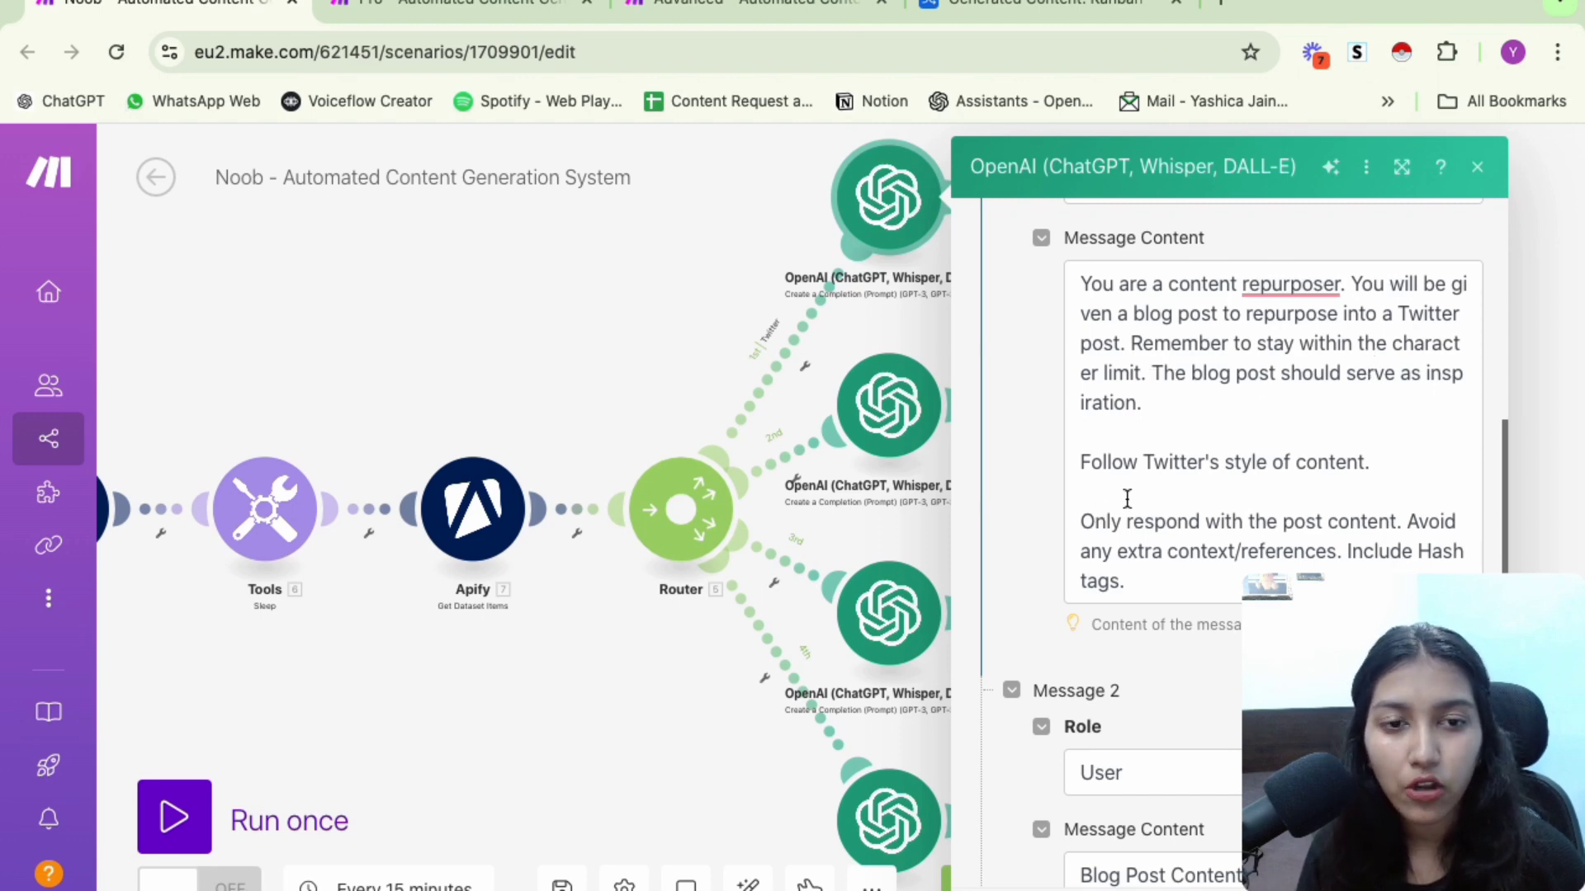
{"action": "scroll", "coordinate": [1275, 485], "scroll_direction": "down", "scroll_amount": 3}
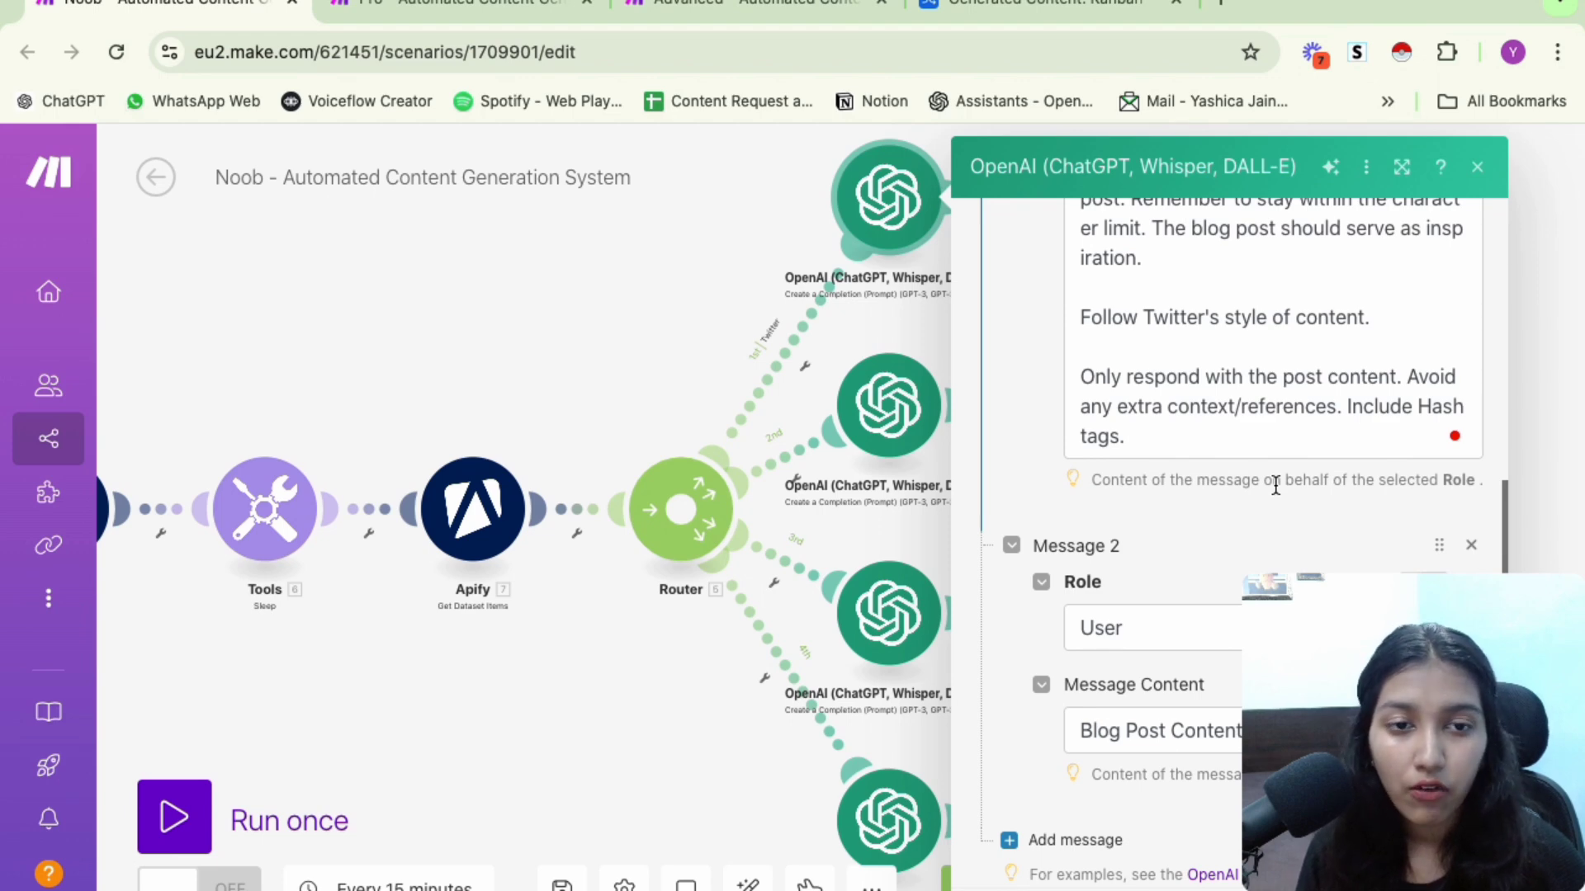
Remap the text item of Apify Get Dataset Items after "Blog Post Content:" in the user message of the Twitter OpenAI module
{"action": "scroll", "coordinate": [1275, 485], "scroll_direction": "down", "scroll_amount": 4}
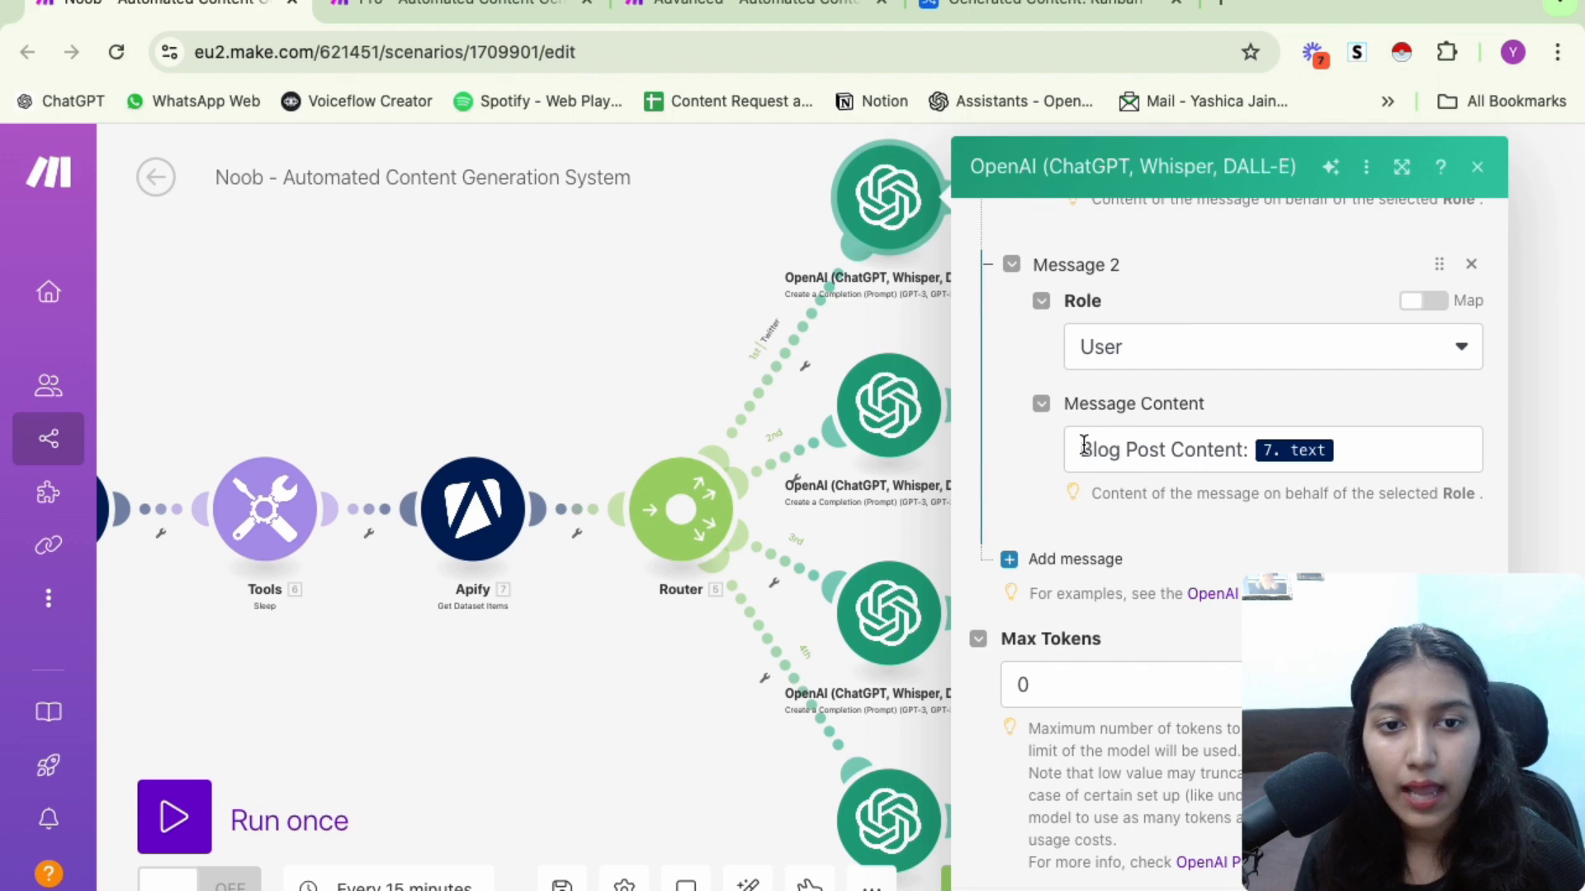
{"action": "left_click_drag", "start_coordinate": [1081, 450], "coordinate": [1345, 443]}
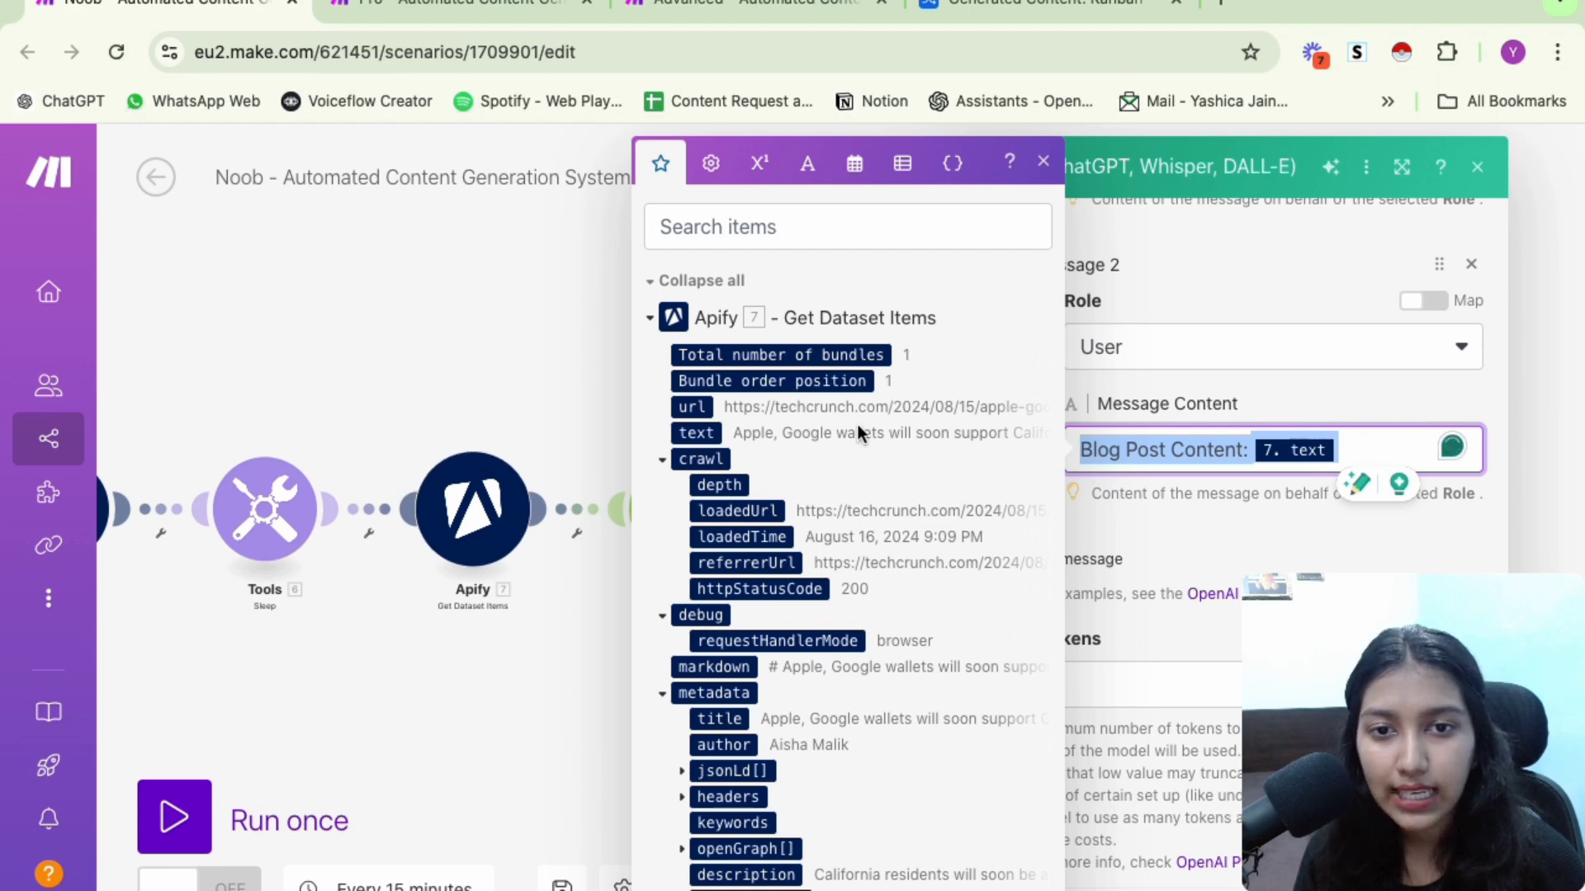
{"action": "scroll", "coordinate": [838, 412], "scroll_direction": "down", "scroll_amount": 2}
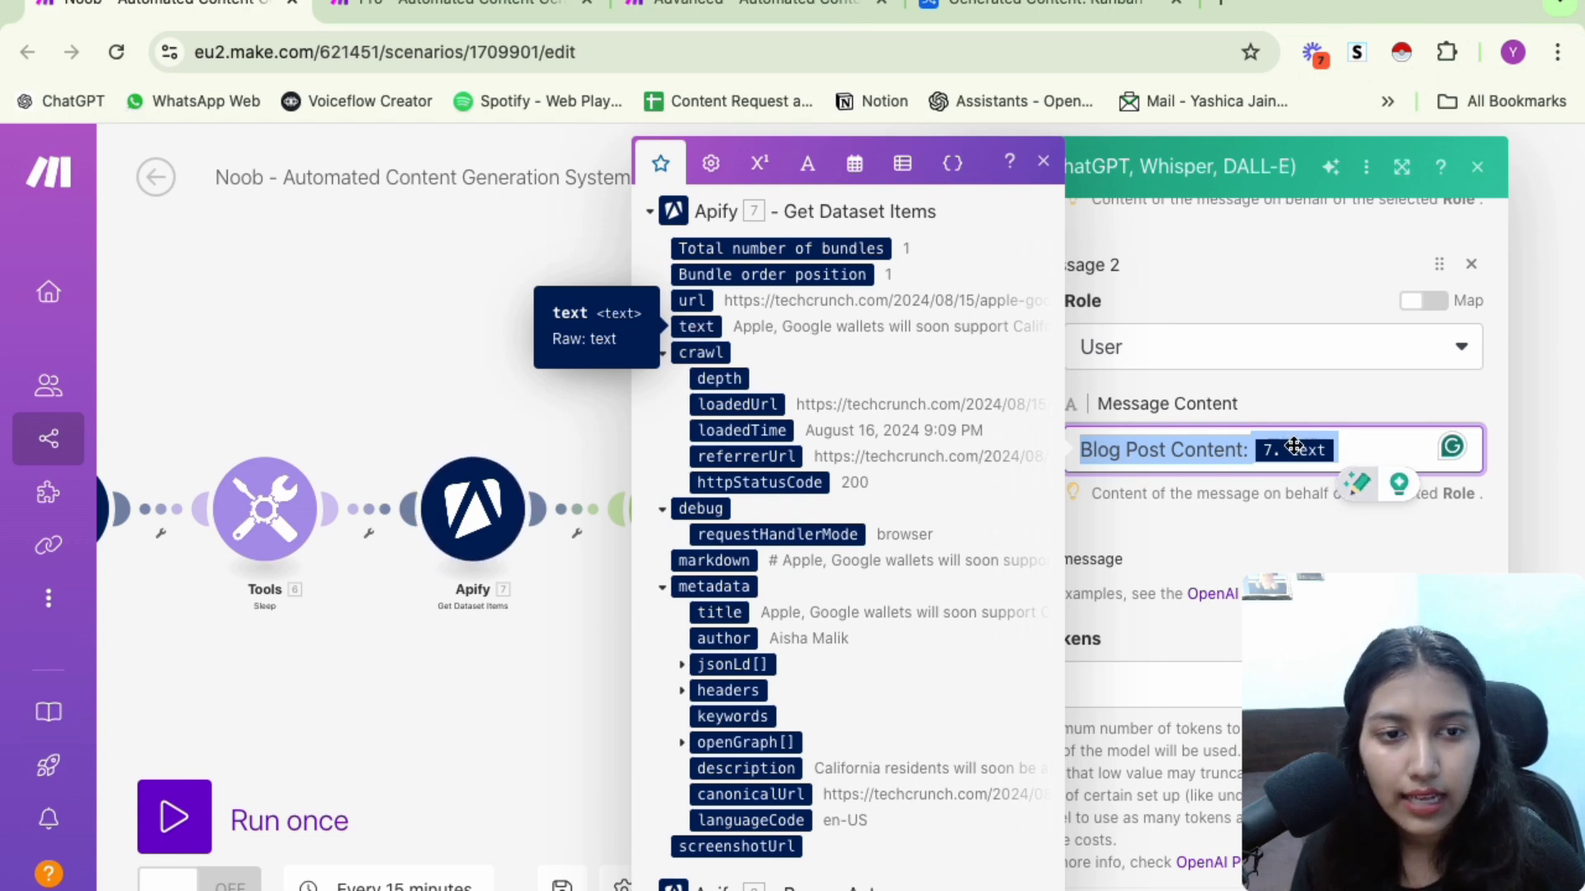
{"action": "left_click", "coordinate": [1359, 443]}
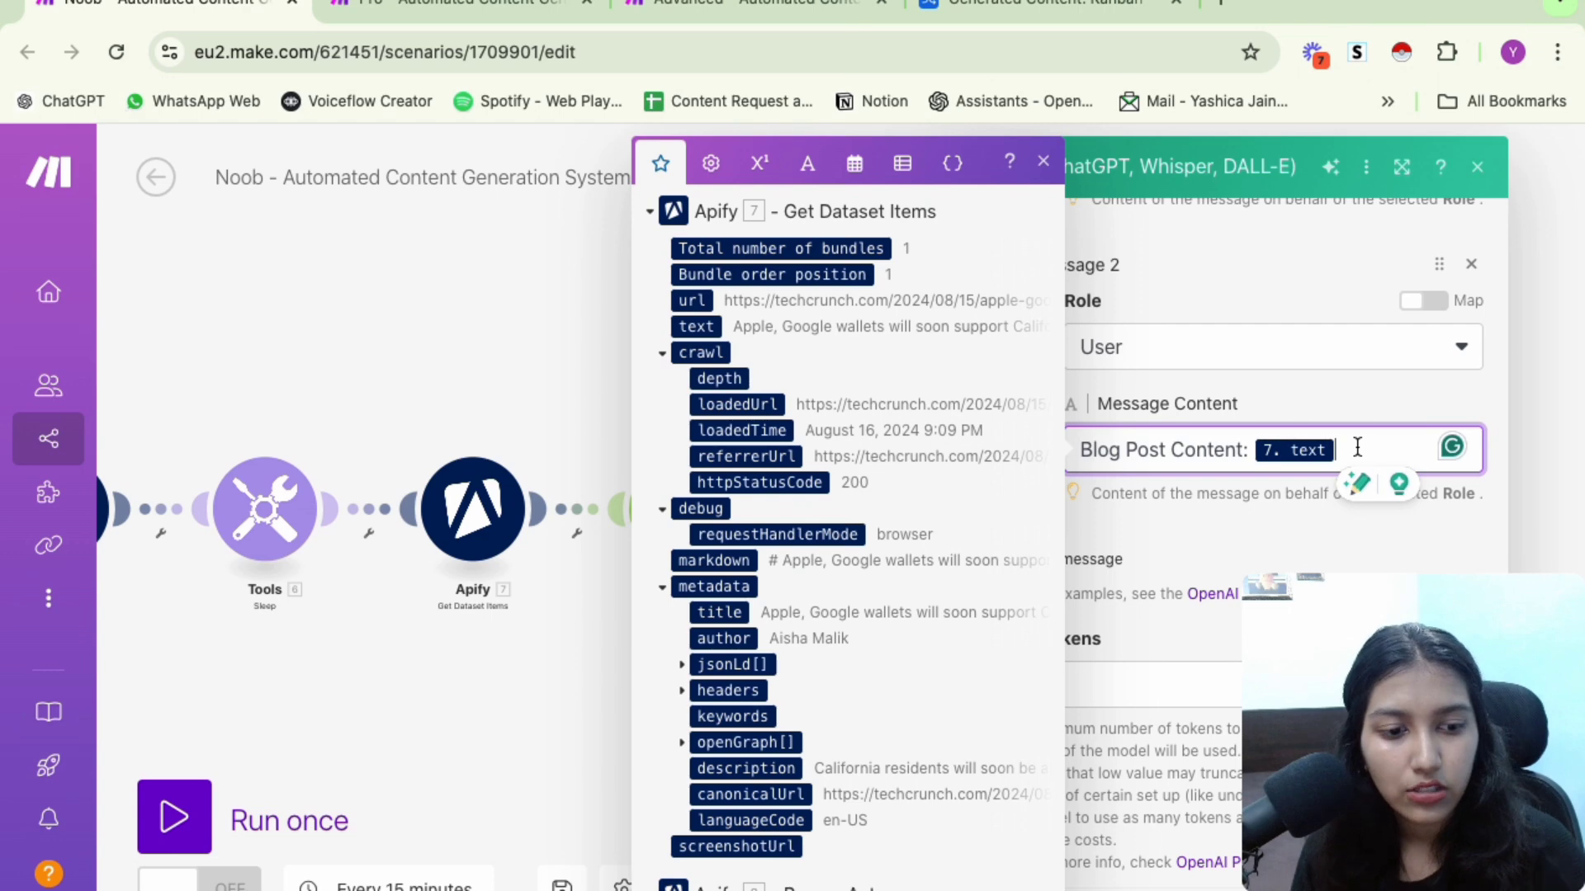
{"action": "key", "text": "BackSpace"}
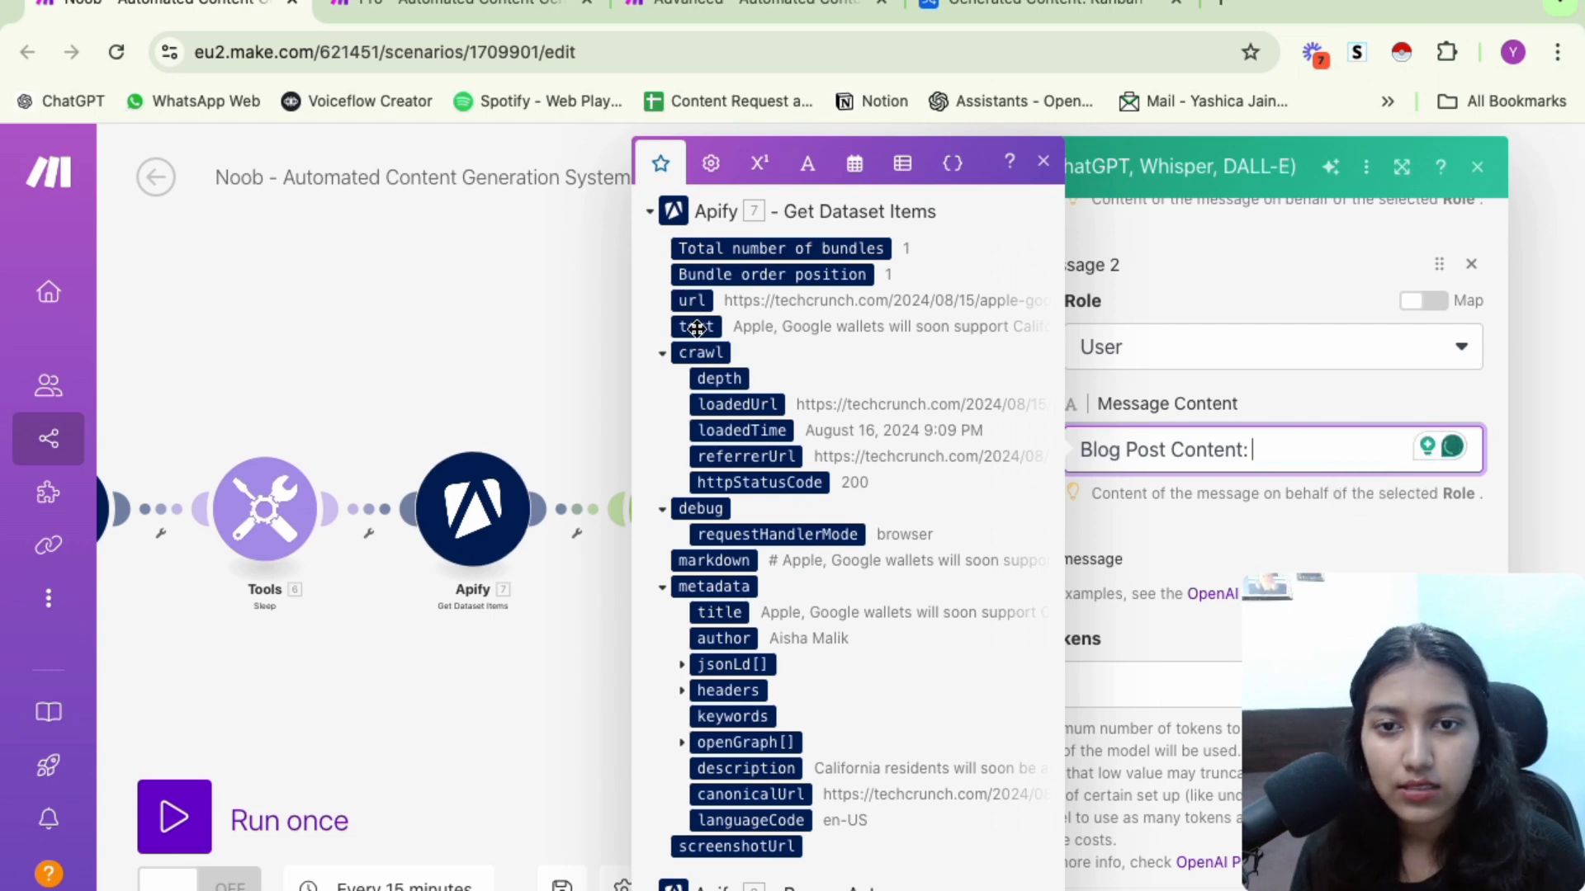
{"action": "left_click_drag", "start_coordinate": [700, 329], "coordinate": [1317, 402]}
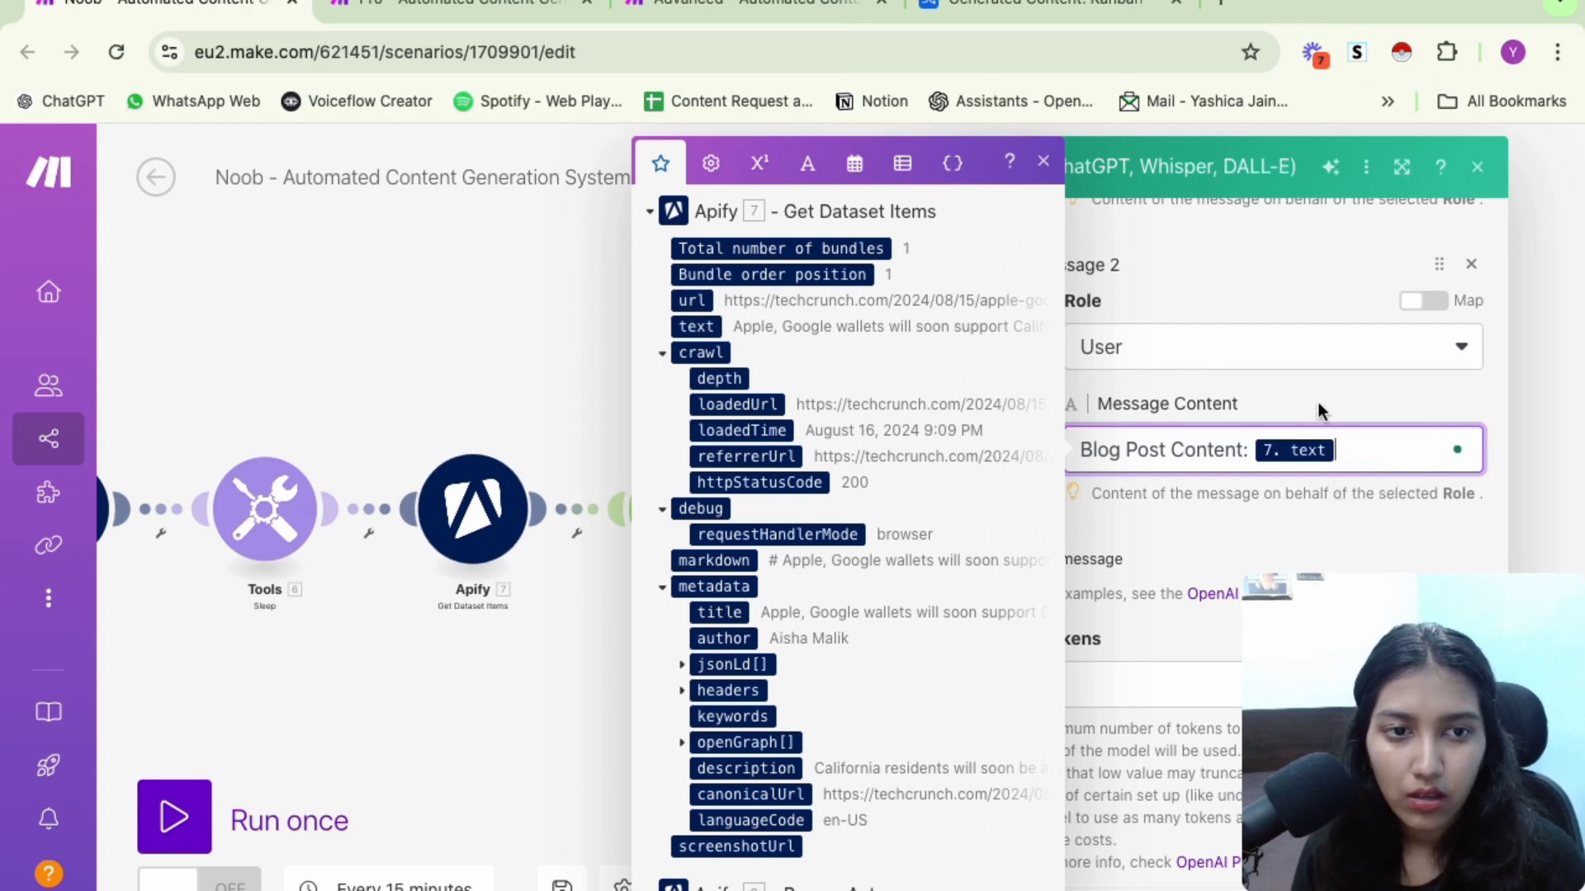
{"action": "left_click", "coordinate": [1315, 403]}
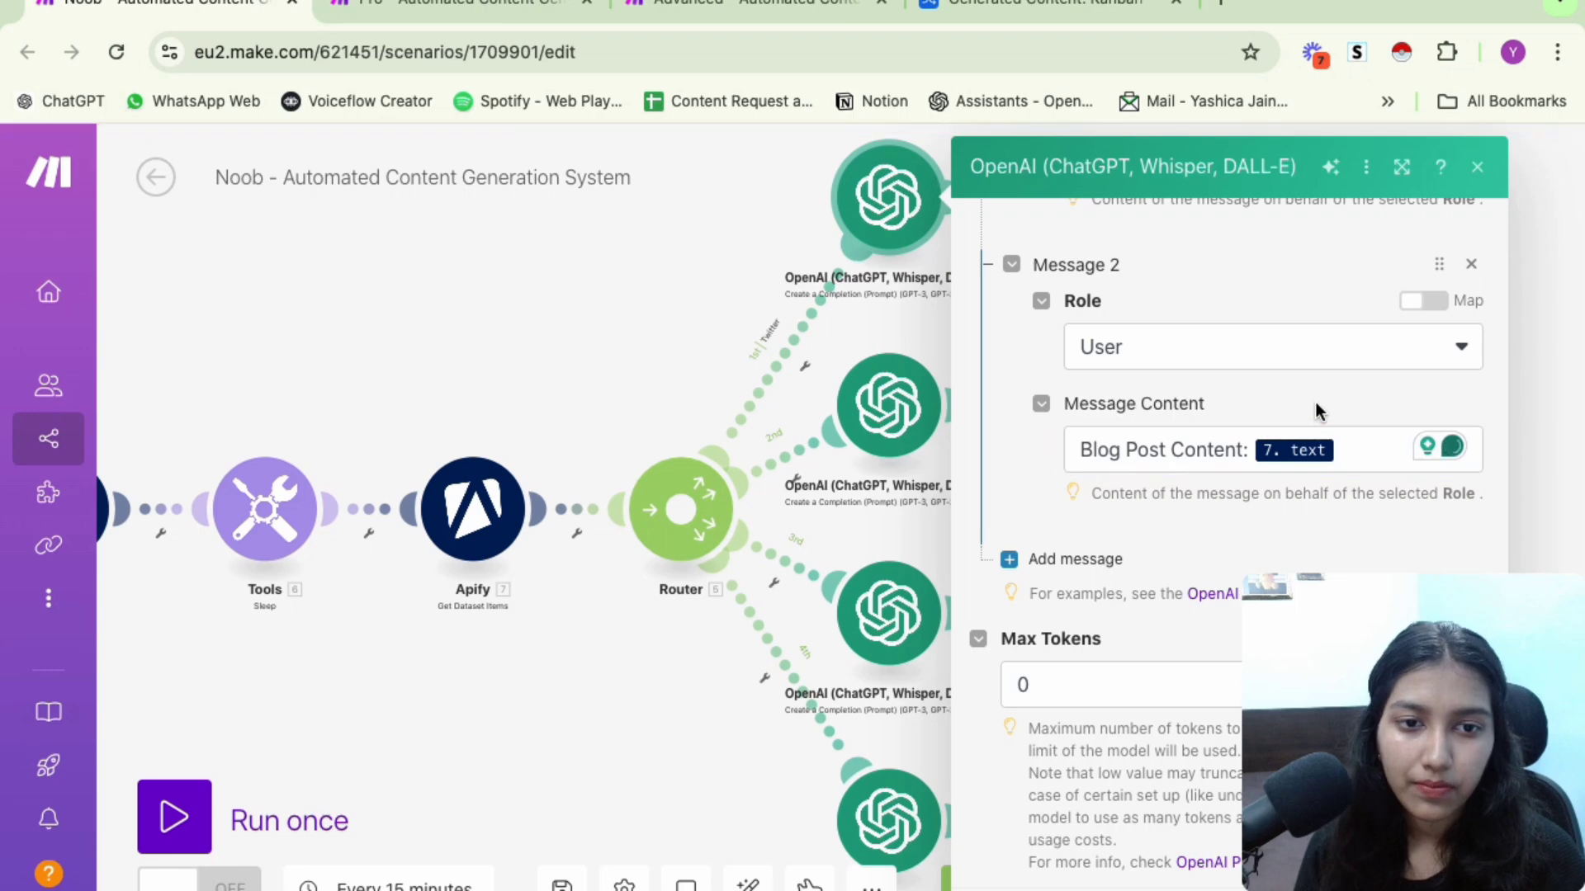
Review the Max Tokens and remaining message settings of the Twitter OpenAI module, and confirm the module
{"action": "scroll", "coordinate": [1111, 747], "scroll_direction": "down", "scroll_amount": 1}
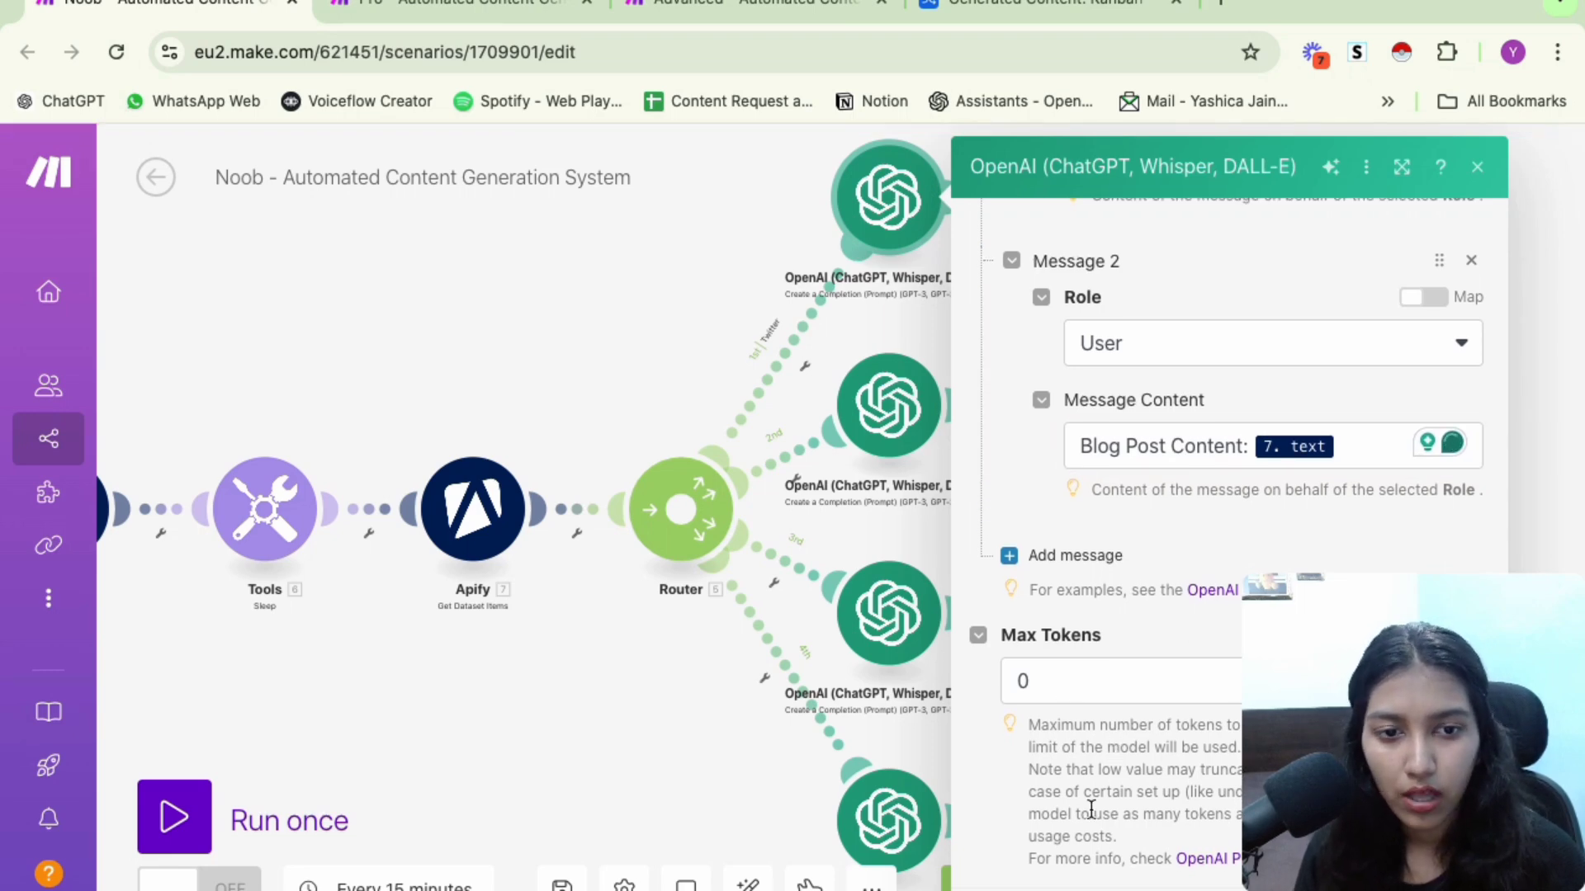
{"action": "scroll", "coordinate": [1091, 809], "scroll_direction": "down", "scroll_amount": 1}
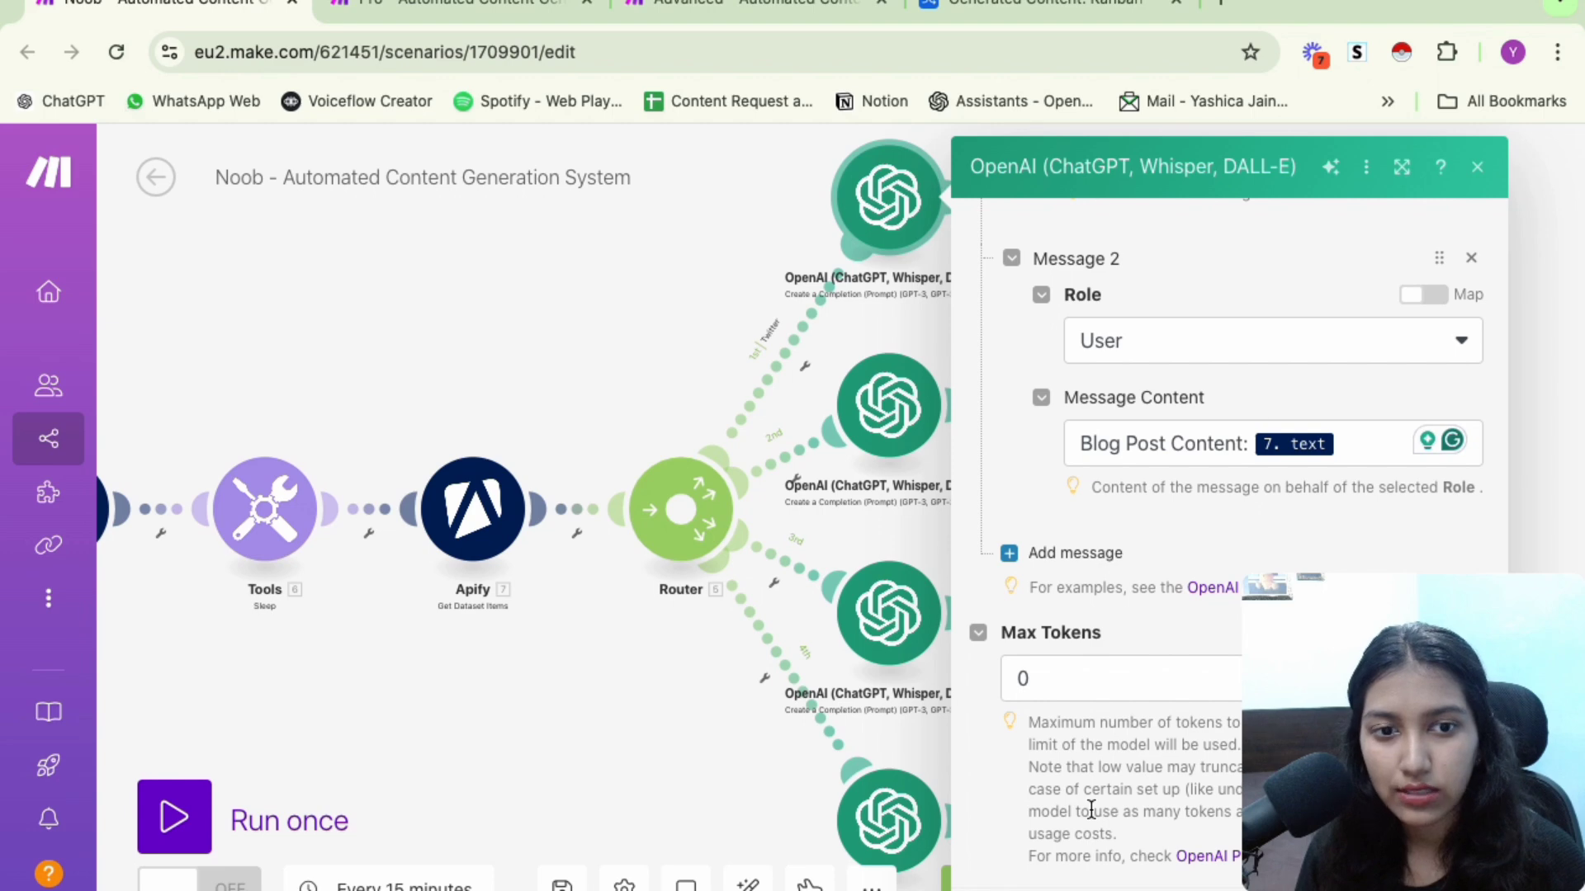
{"action": "scroll", "coordinate": [1137, 639], "scroll_direction": "up", "scroll_amount": 6}
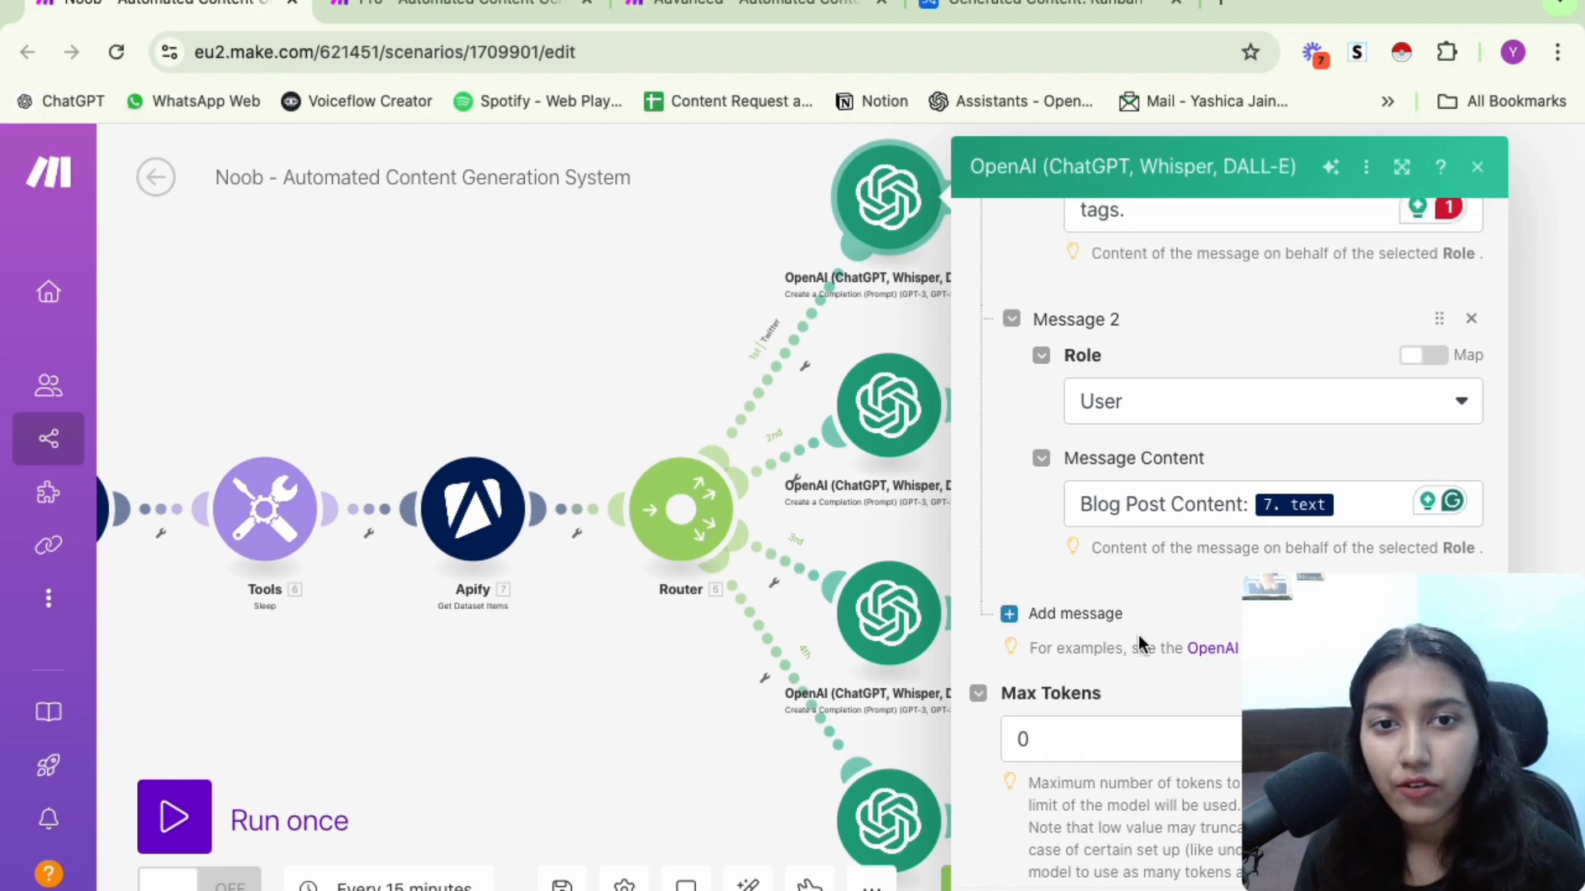
{"action": "scroll", "coordinate": [1139, 635], "scroll_direction": "up", "scroll_amount": 1}
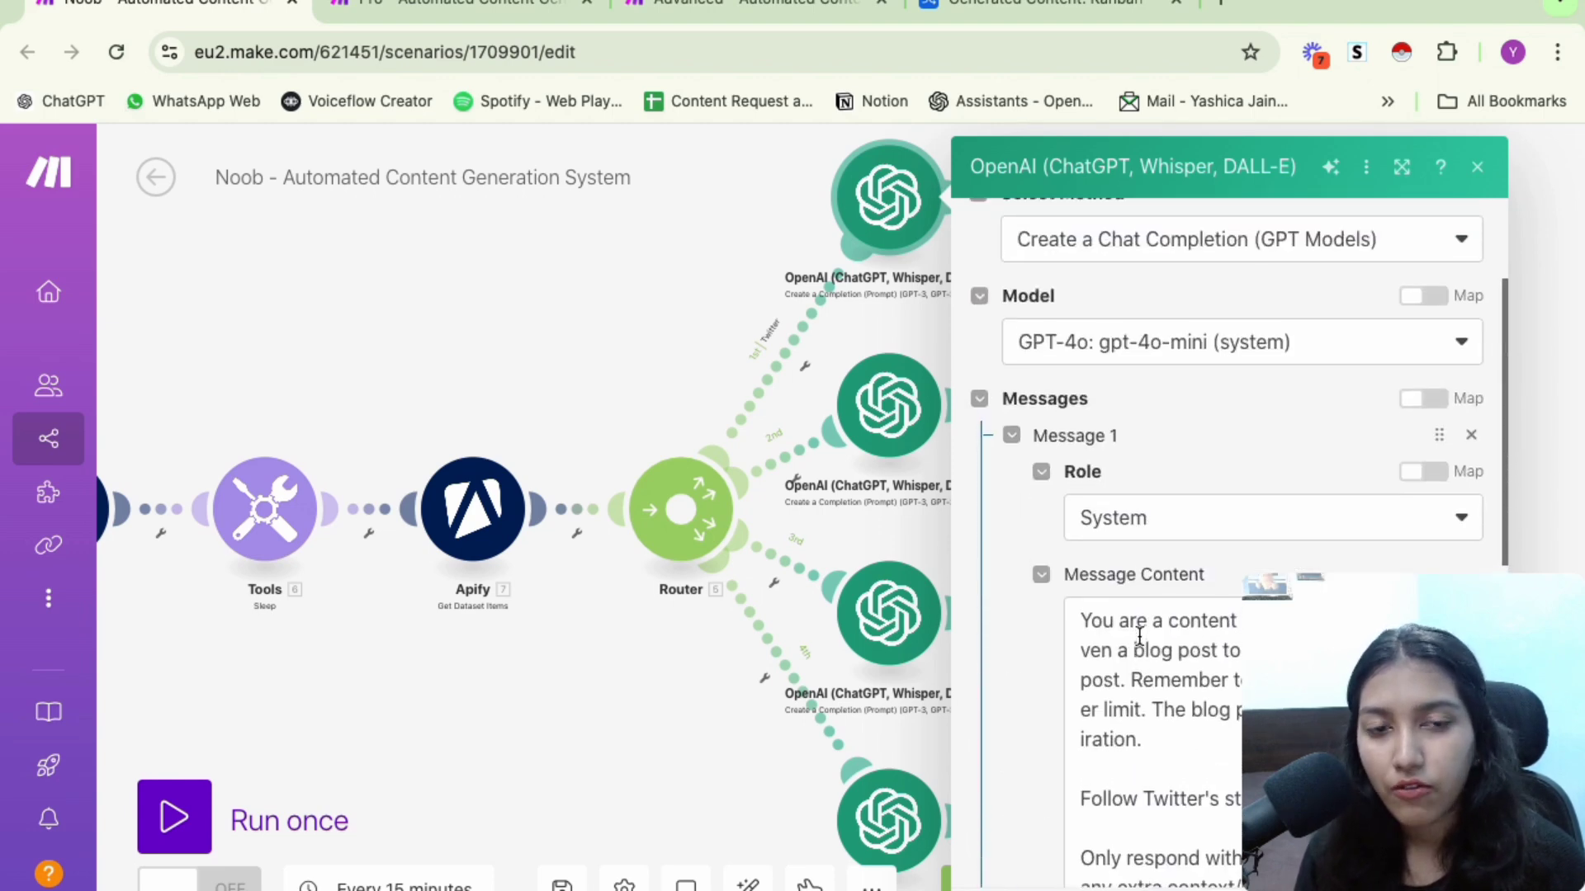
{"action": "left_click", "coordinate": [1437, 888]}
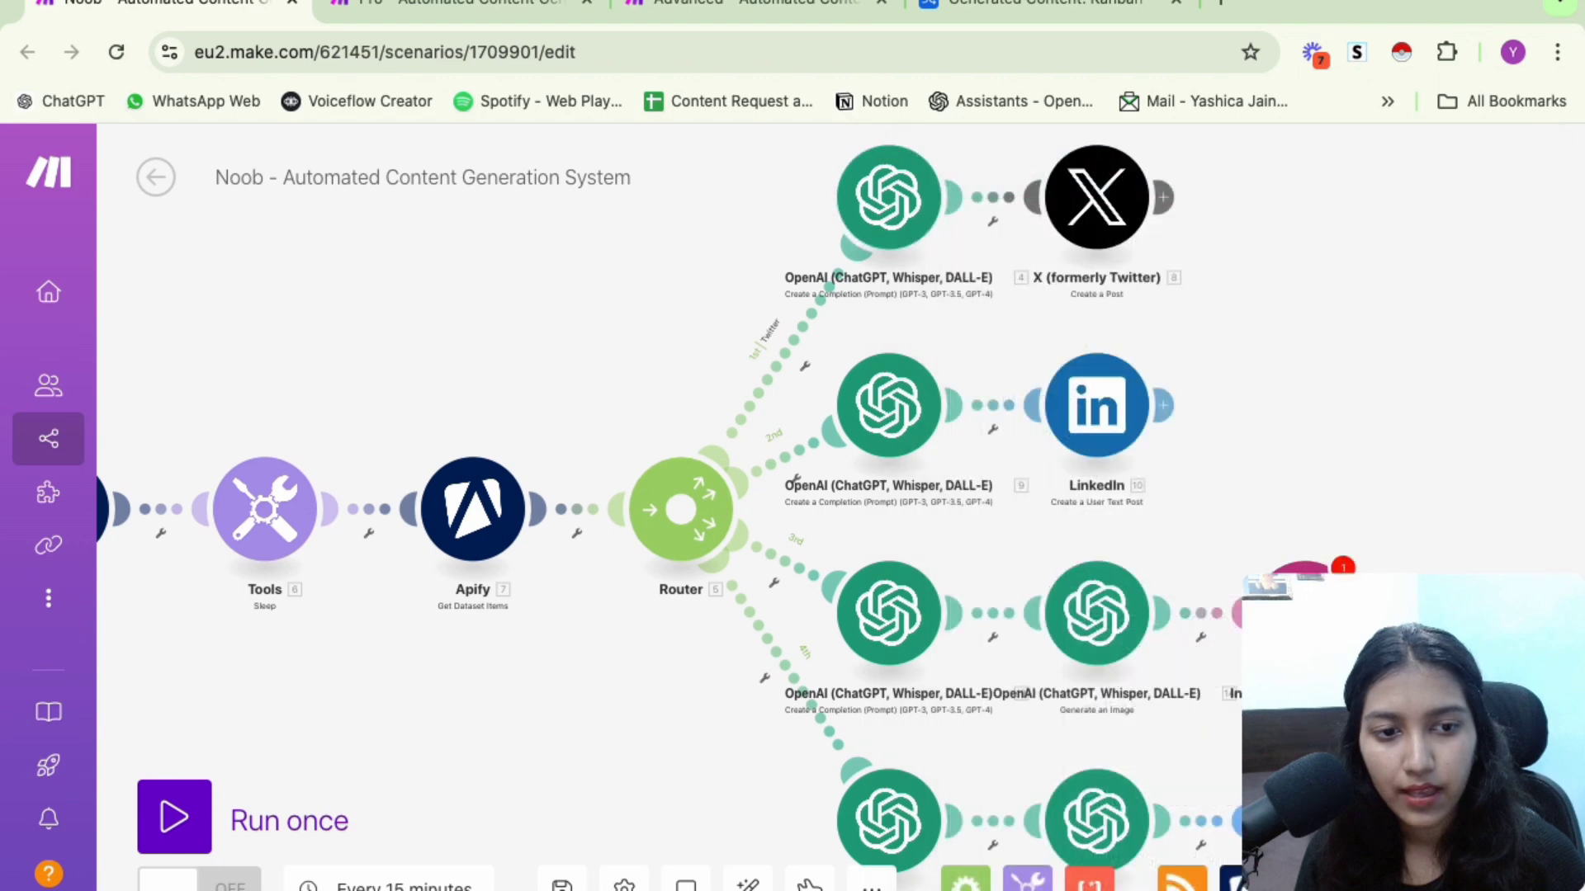
Inspect which OpenAI output is mapped as the Text Content of the X Create a Post module
{"action": "left_click", "coordinate": [1075, 204]}
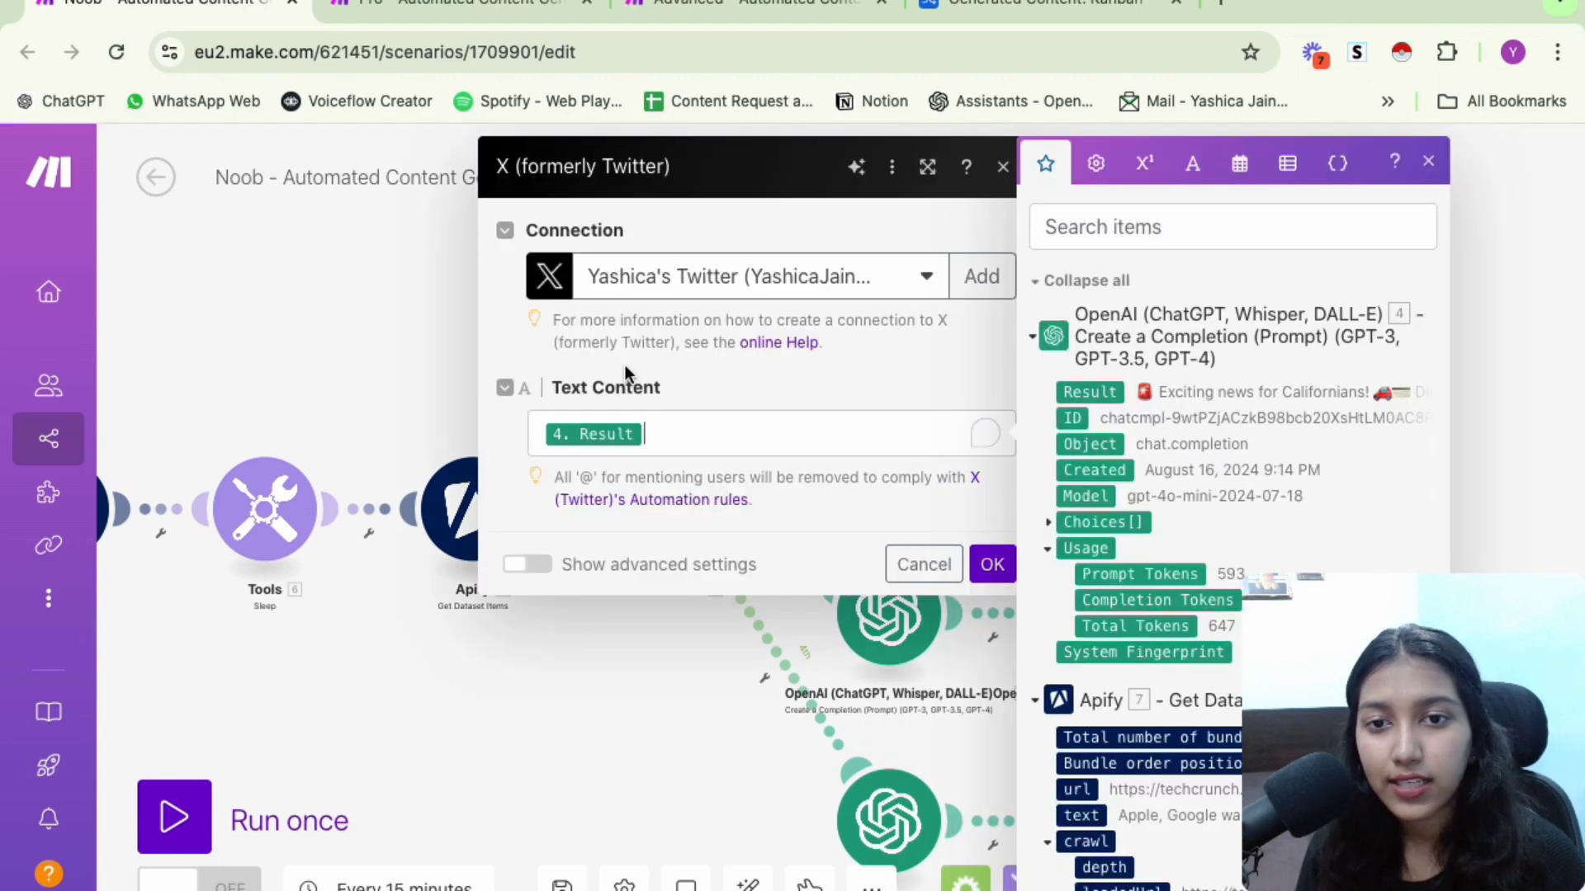
{"action": "left_click", "coordinate": [734, 428]}
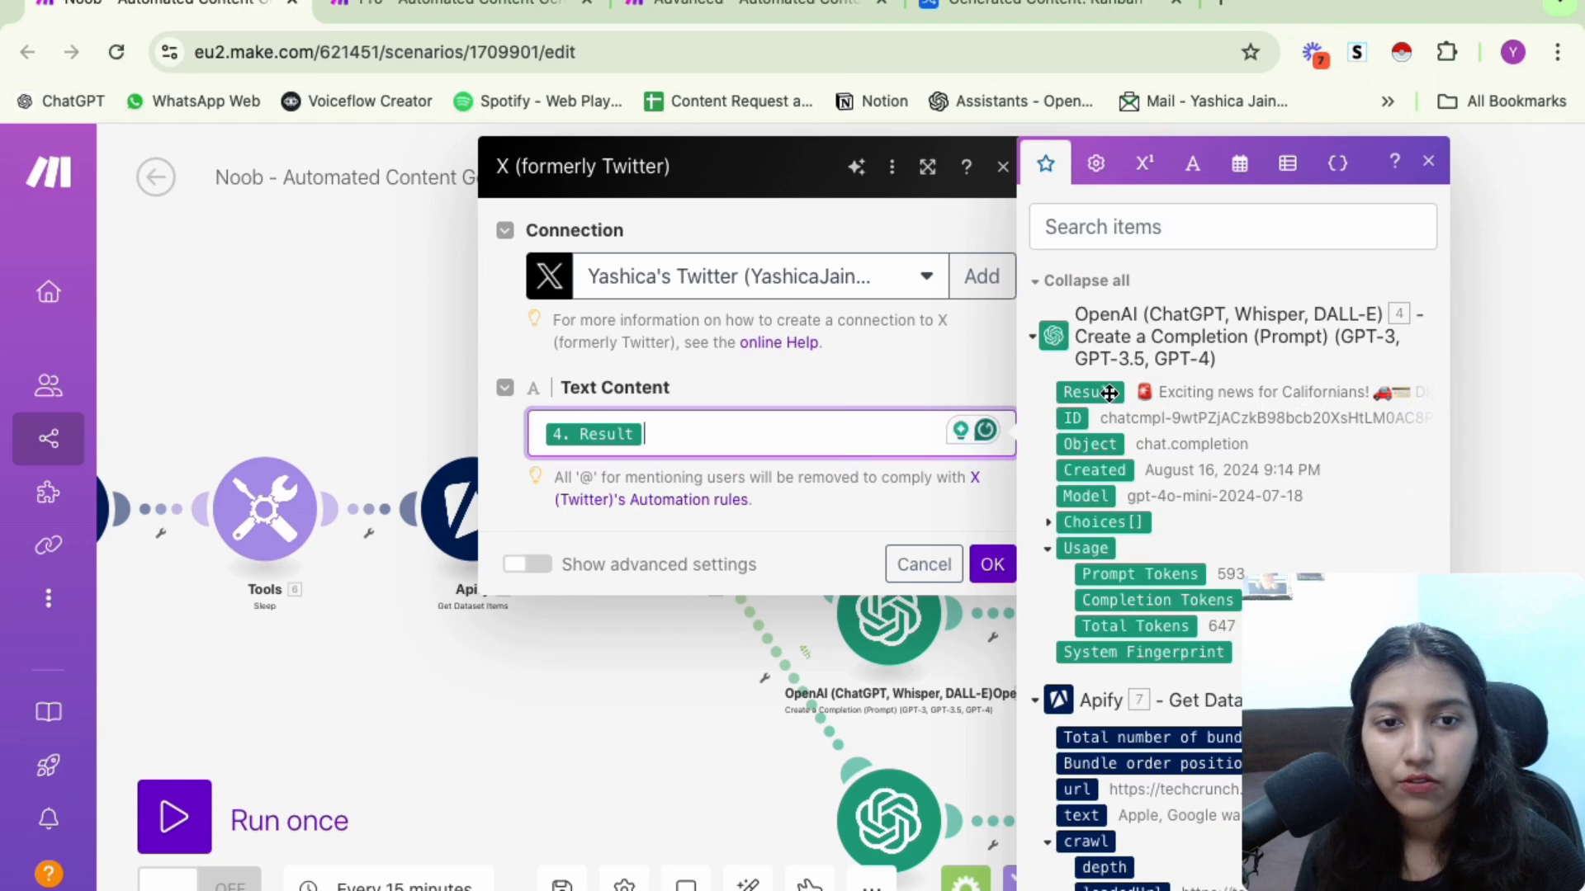
{"action": "left_click", "coordinate": [672, 717]}
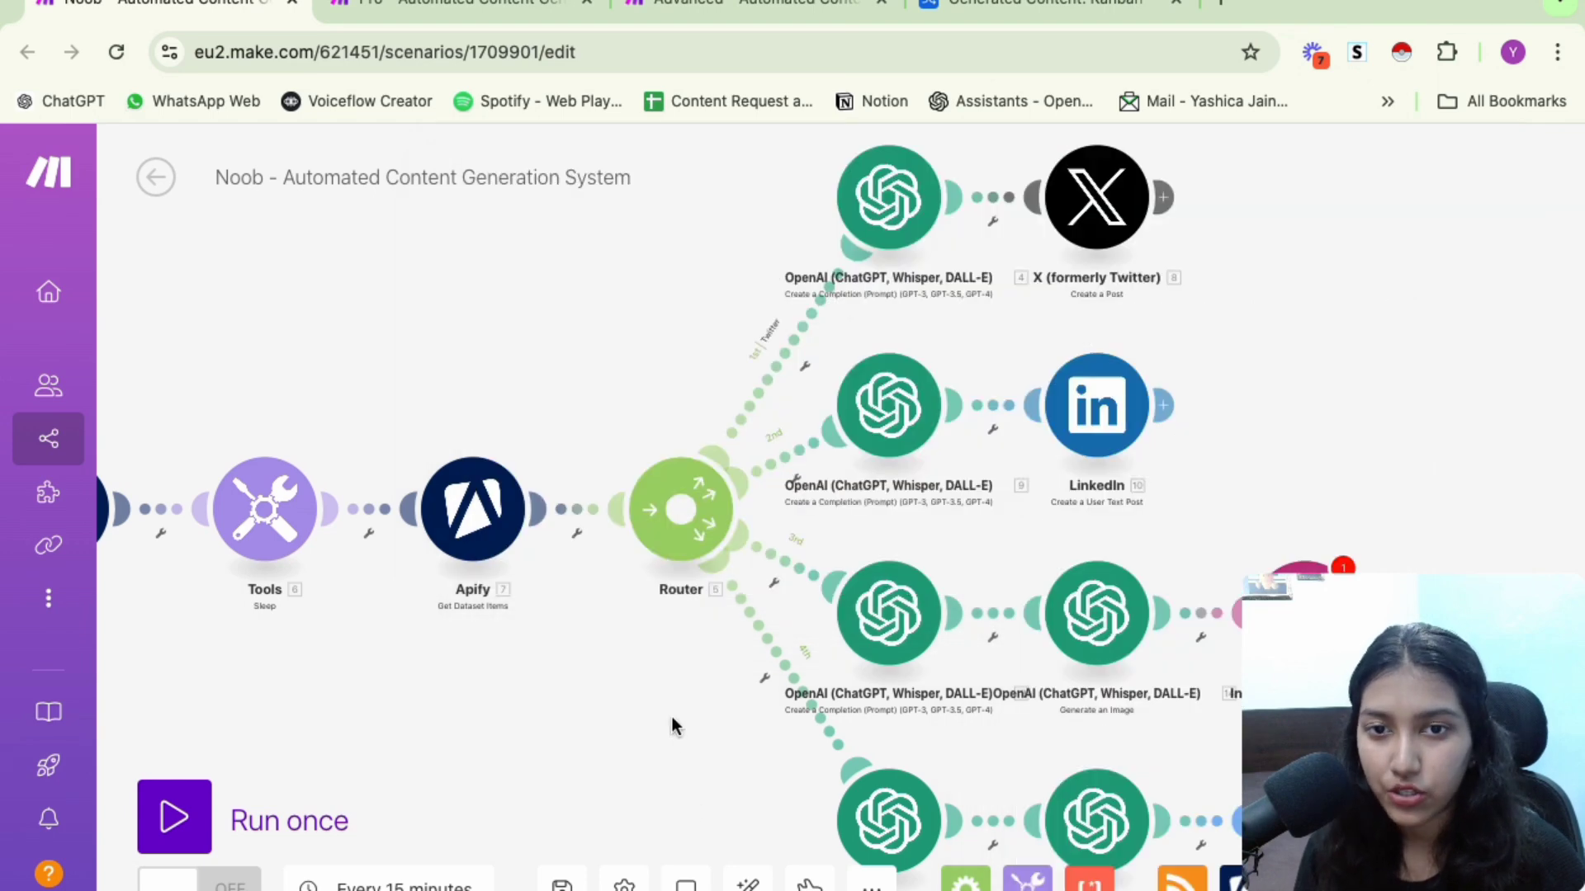
Review the system prompt and blog content mapping of the LinkedIn branch's OpenAI module, and close it
{"action": "left_click", "coordinate": [875, 393]}
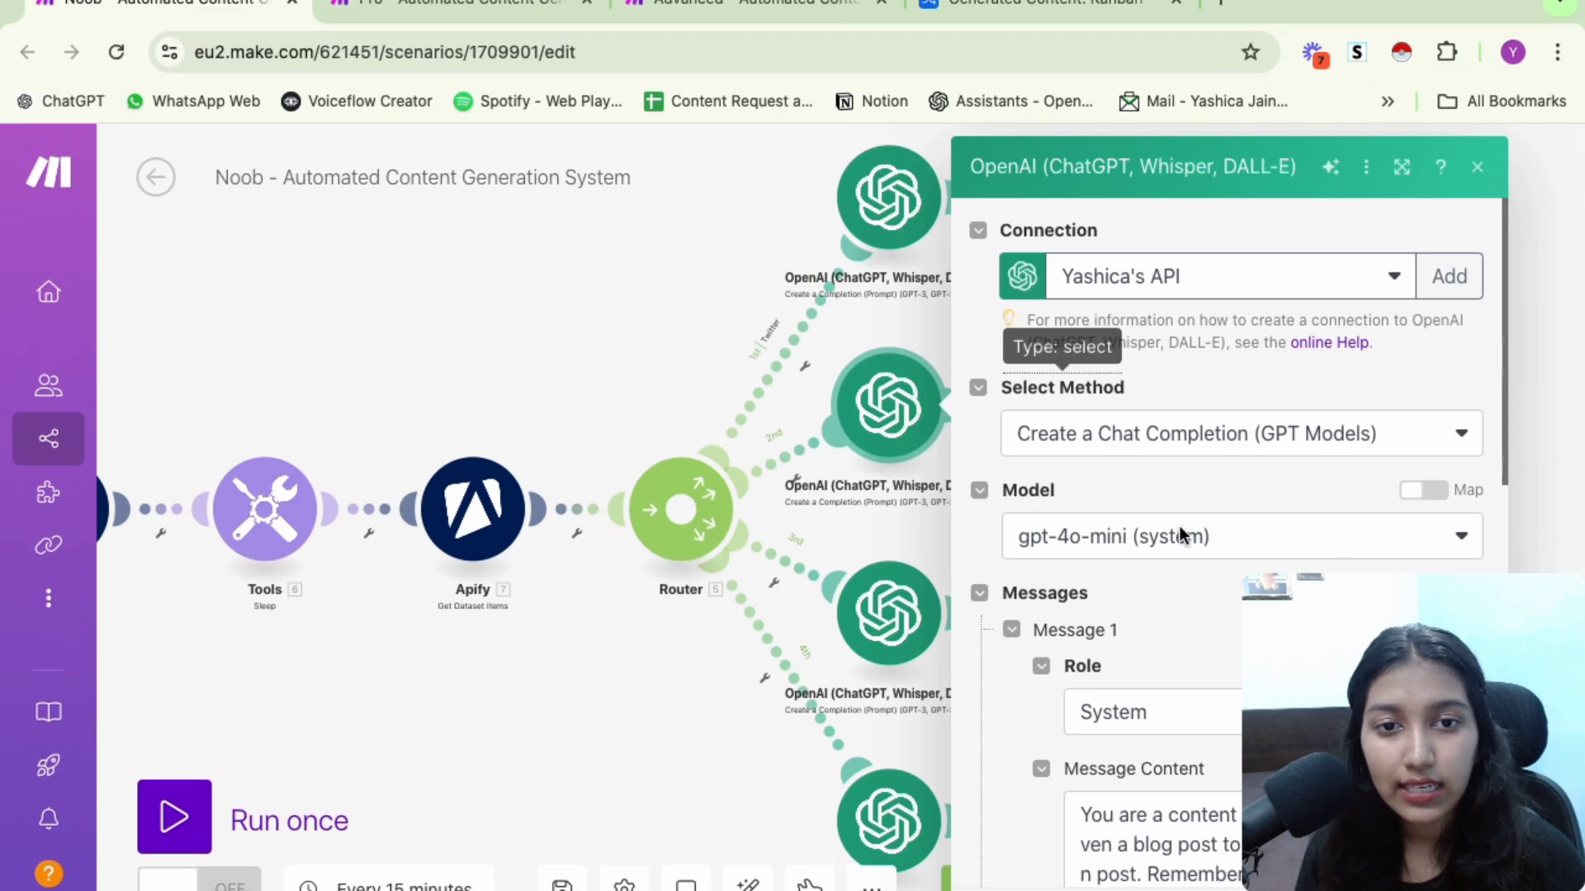
{"action": "scroll", "coordinate": [1218, 586], "scroll_direction": "down", "scroll_amount": 6}
{"action": "scroll", "coordinate": [1218, 586], "scroll_direction": "down", "scroll_amount": 2}
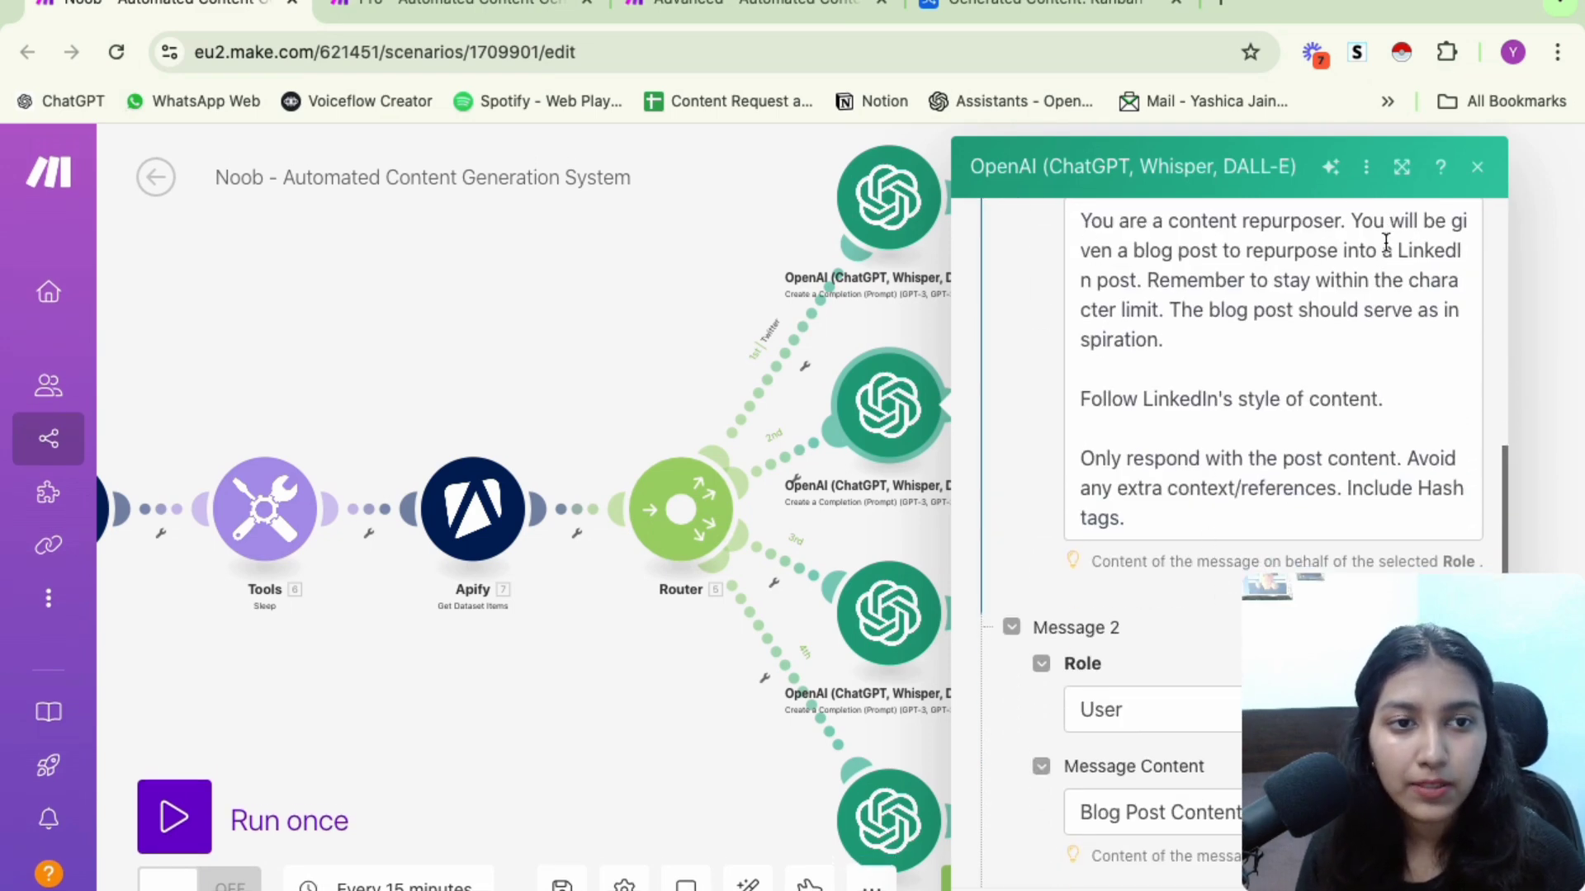
{"action": "mouse_move", "coordinate": [1397, 251]}
{"action": "left_mouse_down"}
{"action": "mouse_move", "coordinate": [1435, 256]}
{"action": "mouse_move", "coordinate": [1413, 273]}
{"action": "left_mouse_up"}
{"action": "left_click", "coordinate": [1429, 314]}
{"action": "scroll", "coordinate": [1430, 316], "scroll_direction": "down", "scroll_amount": 5}
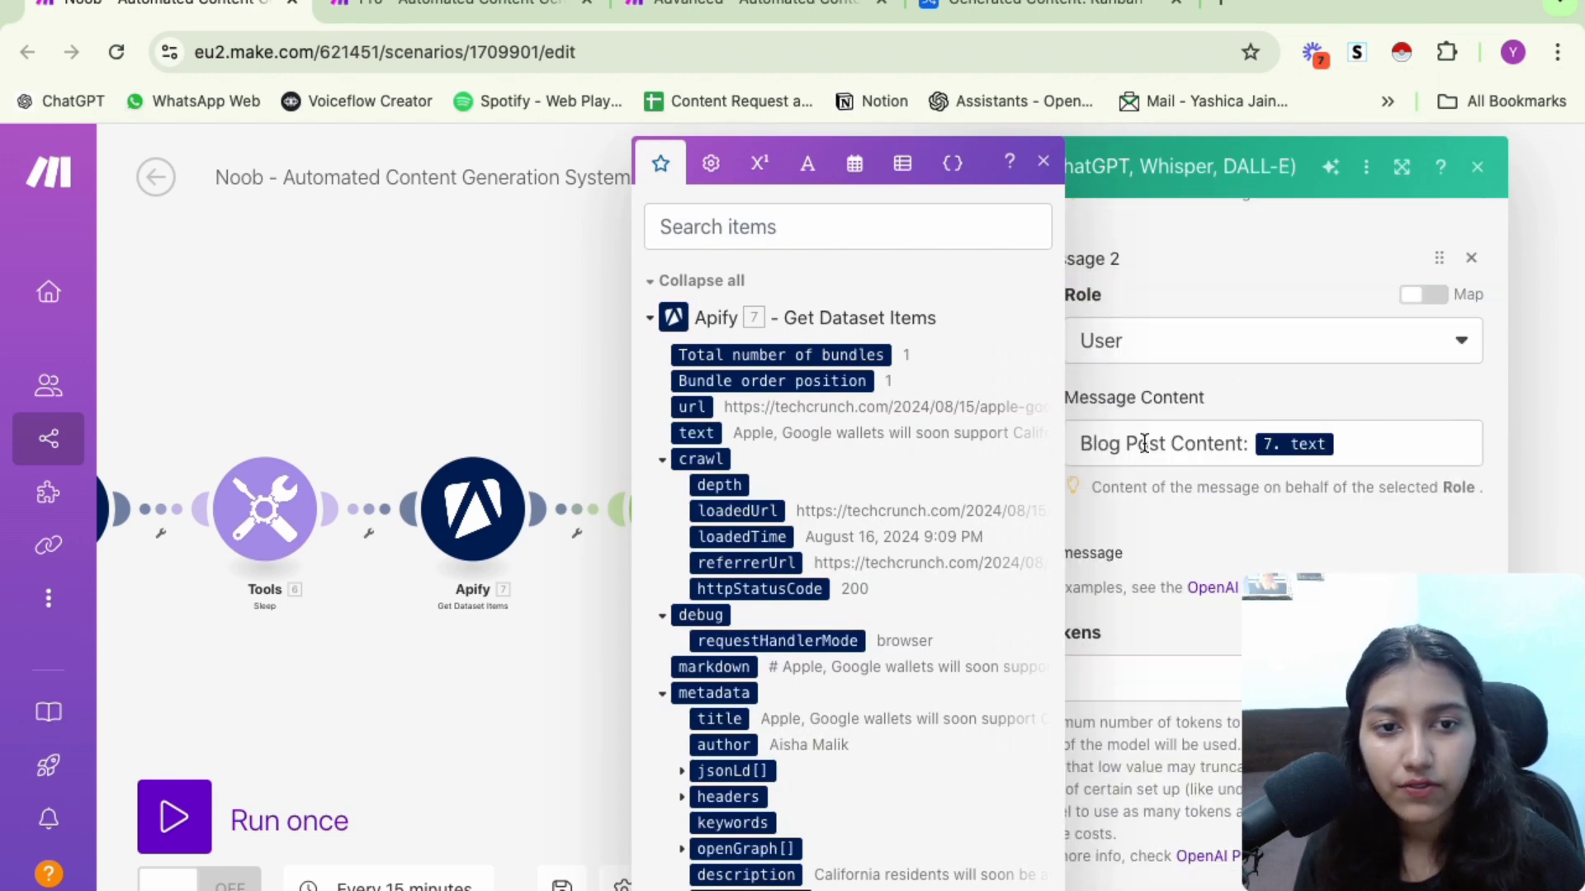
{"action": "left_click_drag", "start_coordinate": [1126, 444], "coordinate": [1289, 431]}
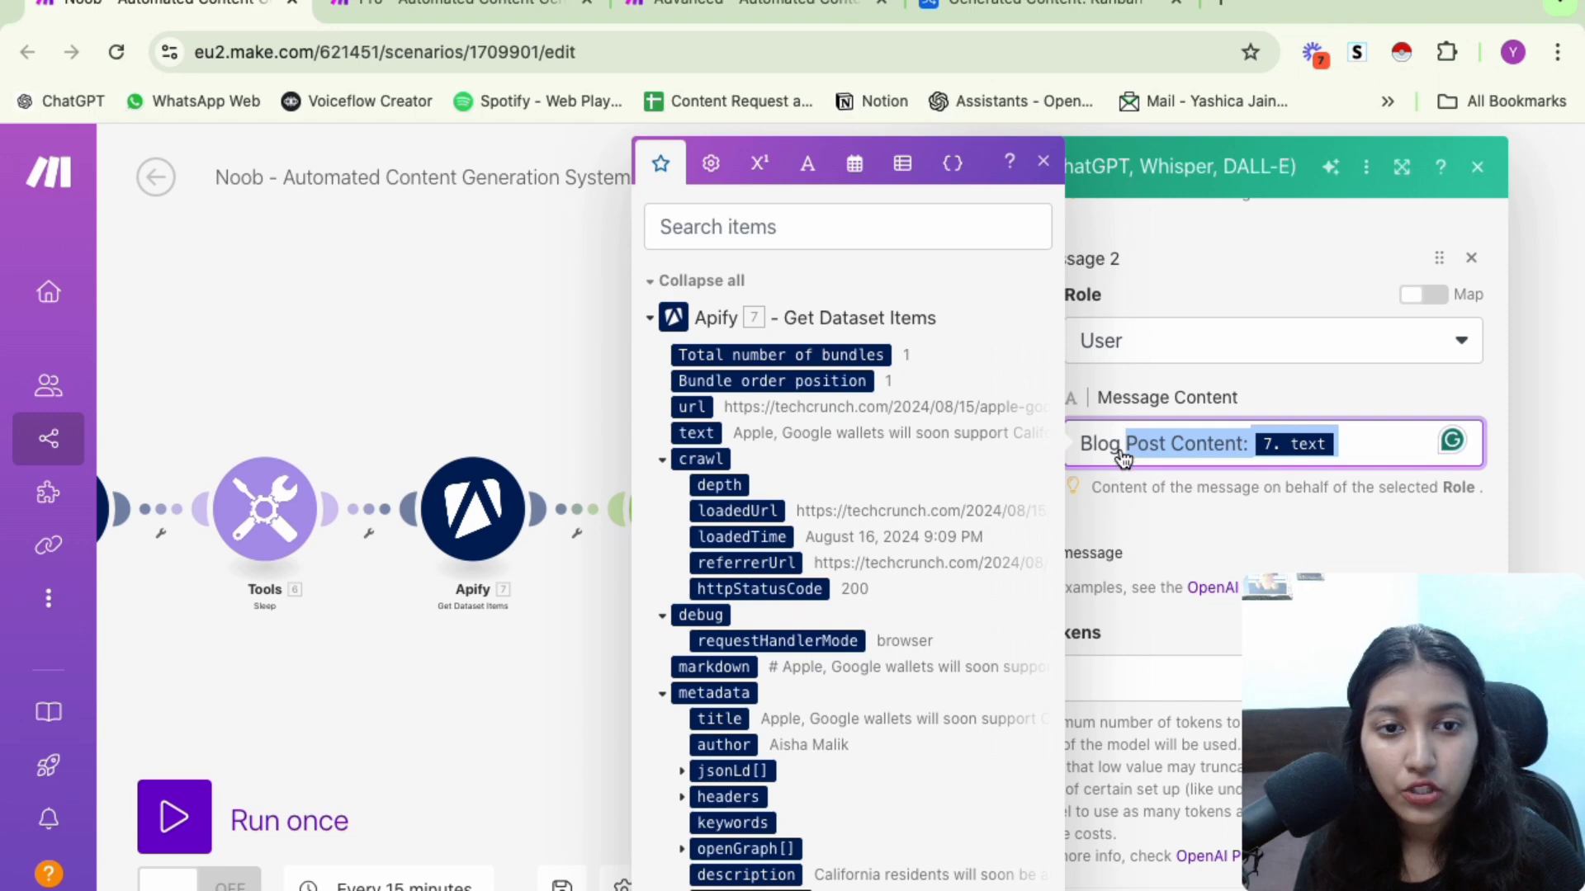
{"action": "left_click", "coordinate": [1483, 174]}
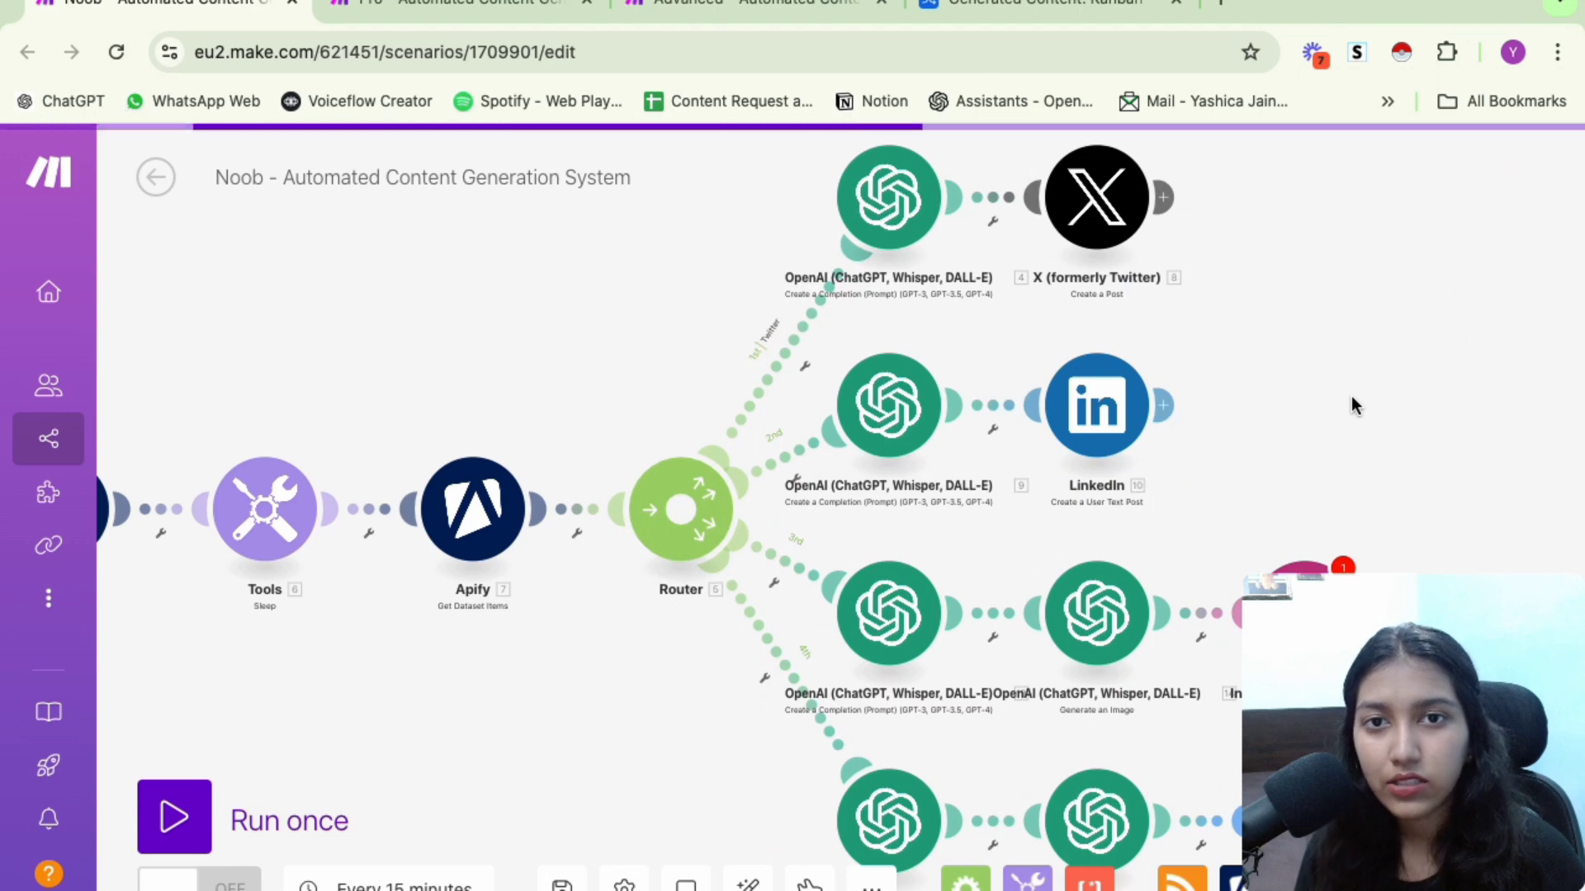
Review the system prompt and blog content mapping of the Instagram branch's caption-writing OpenAI module, and close it
{"action": "left_click_drag", "start_coordinate": [1351, 395], "coordinate": [1265, 213]}
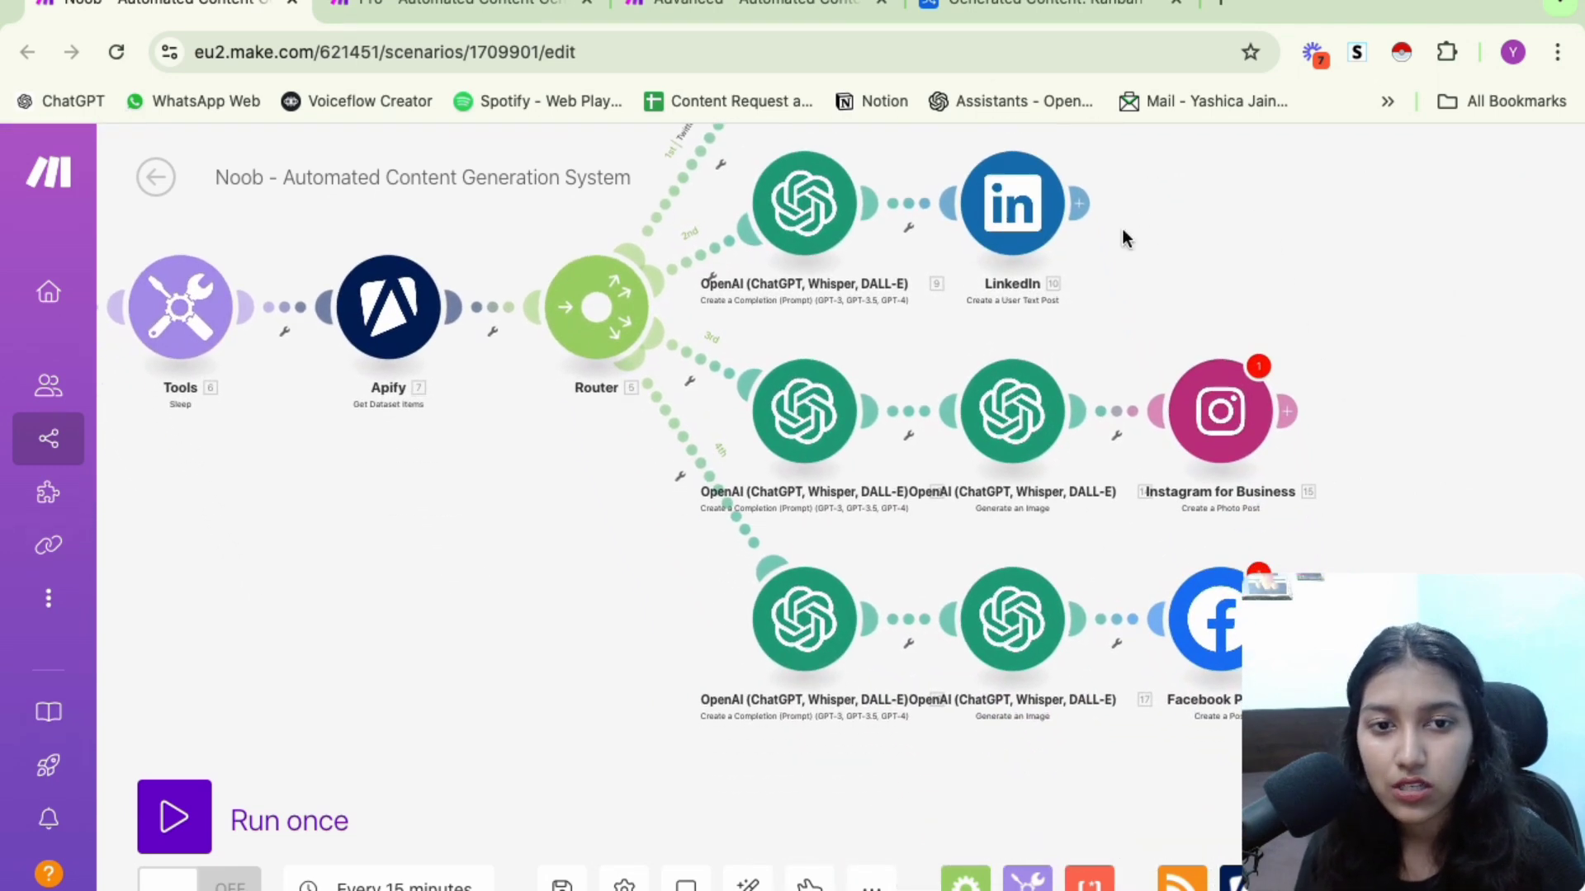
{"action": "left_click", "coordinate": [816, 413]}
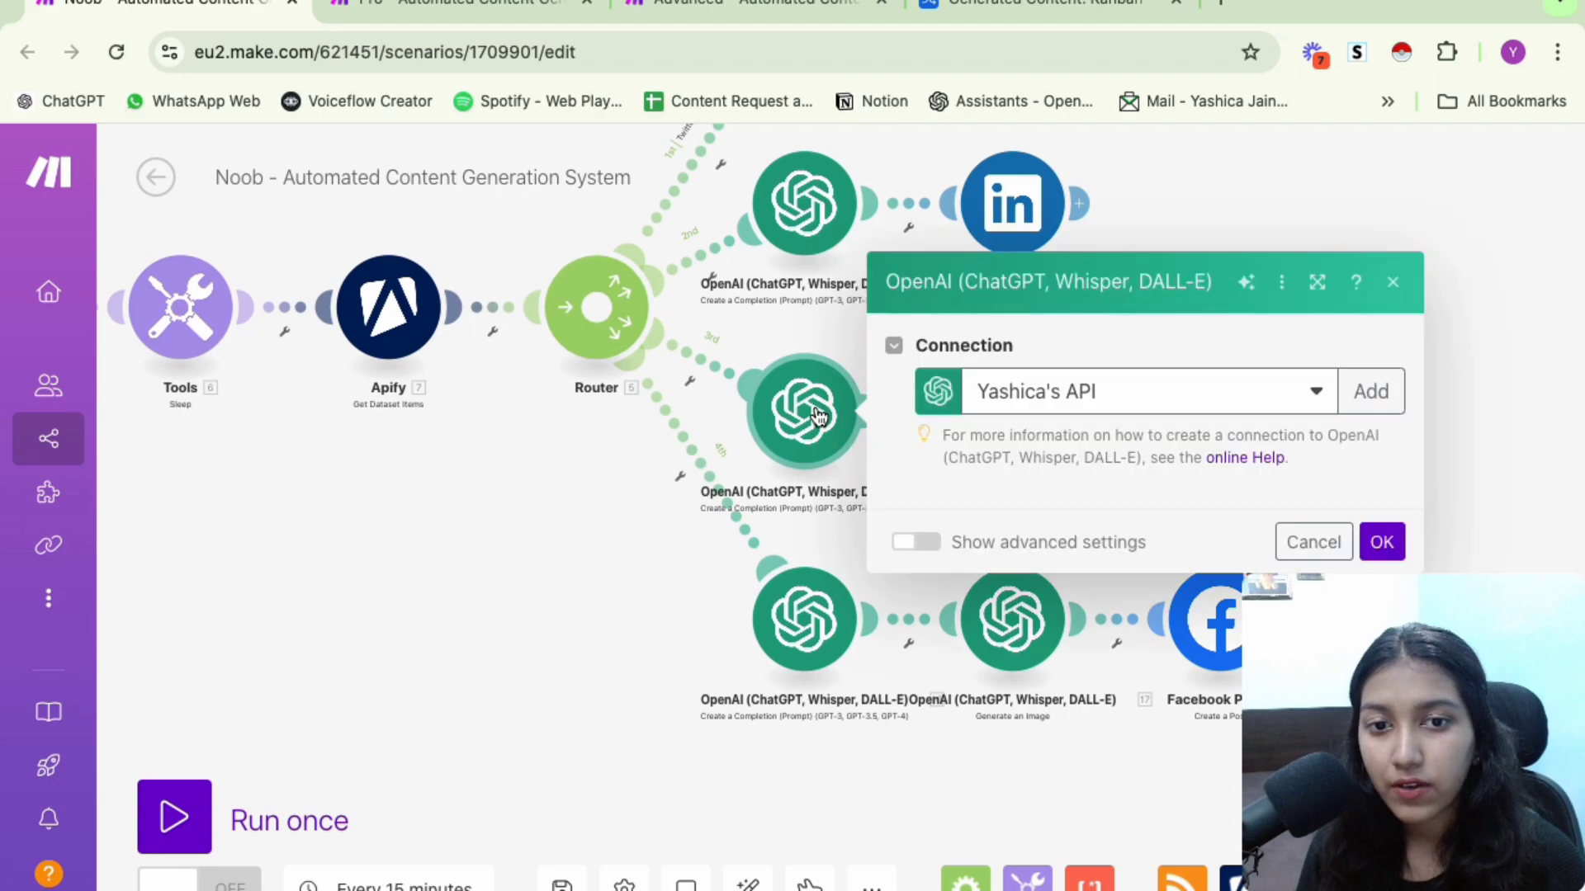
{"action": "scroll", "coordinate": [1167, 558], "scroll_direction": "down", "scroll_amount": 5}
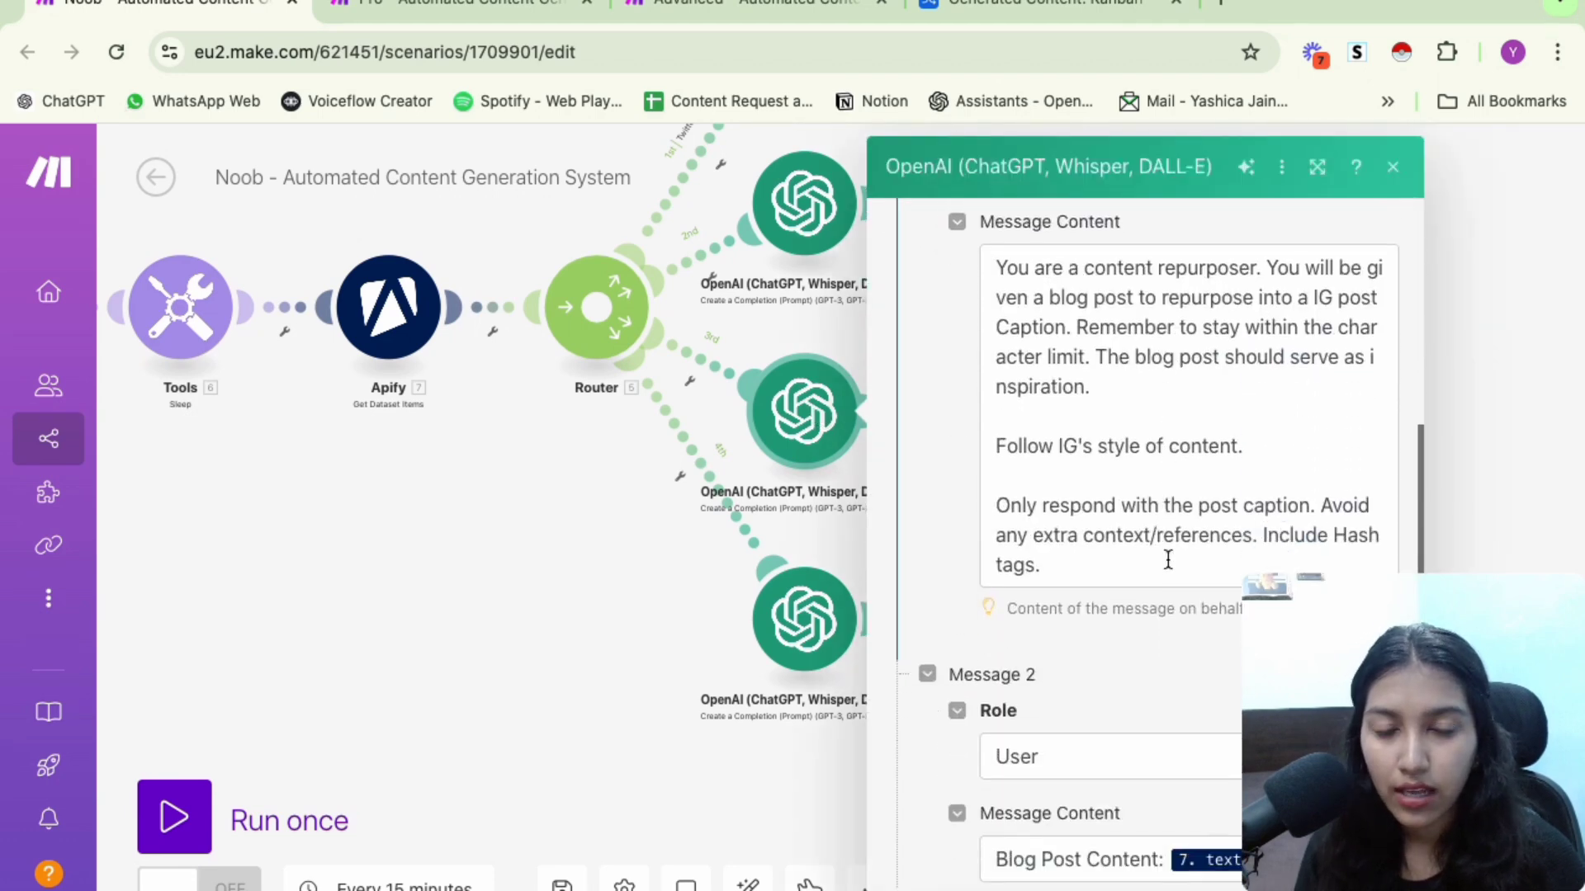
{"action": "scroll", "coordinate": [1167, 559], "scroll_direction": "down", "scroll_amount": 1}
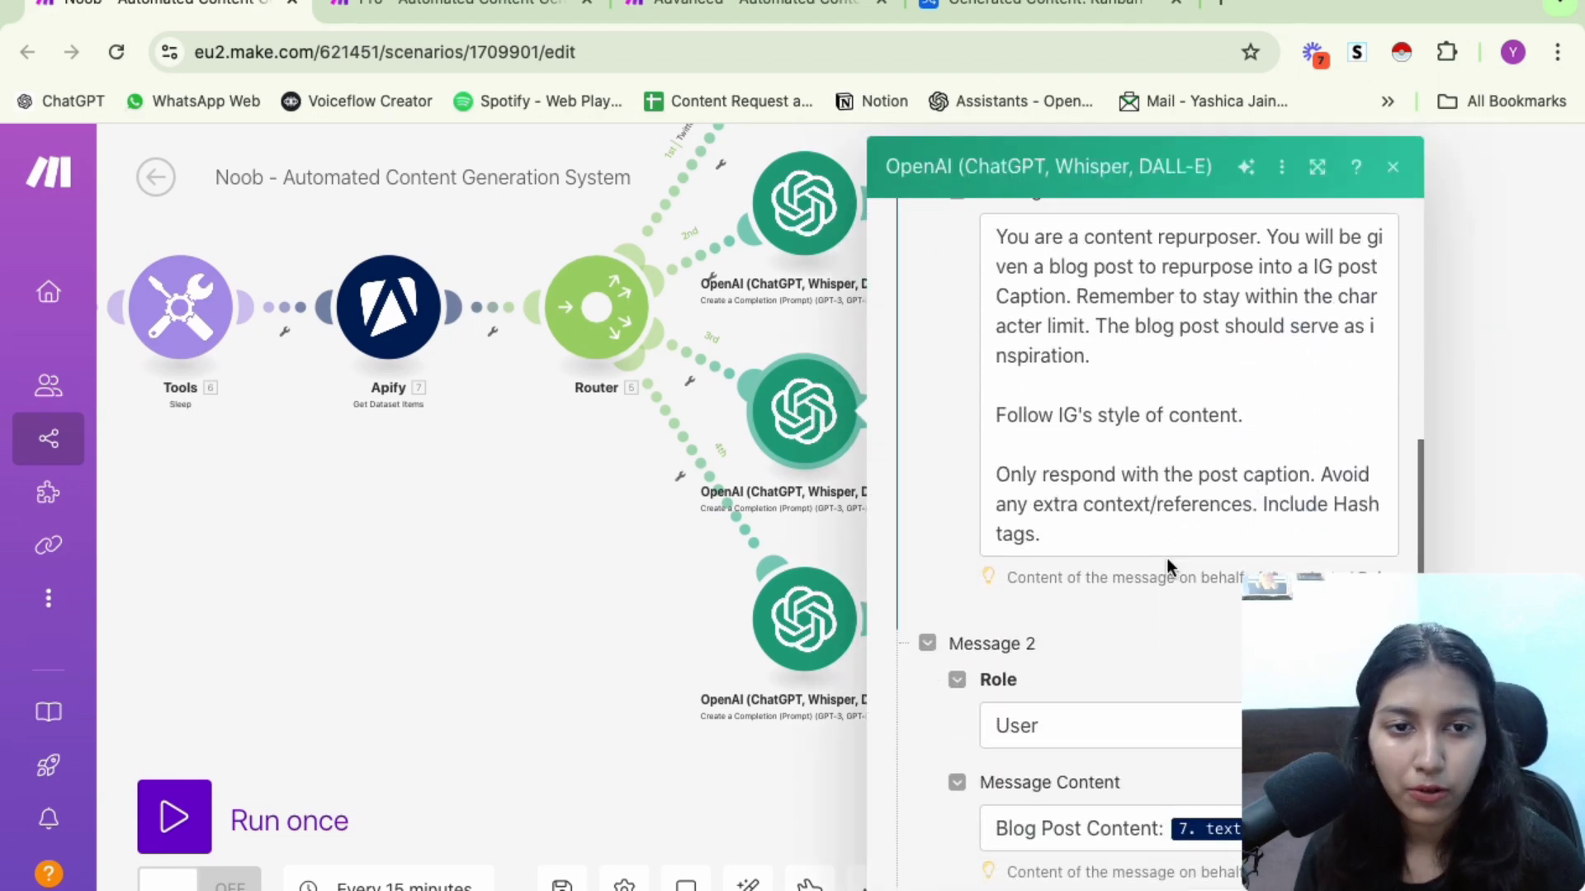
{"action": "left_click_drag", "start_coordinate": [1060, 417], "coordinate": [1091, 421]}
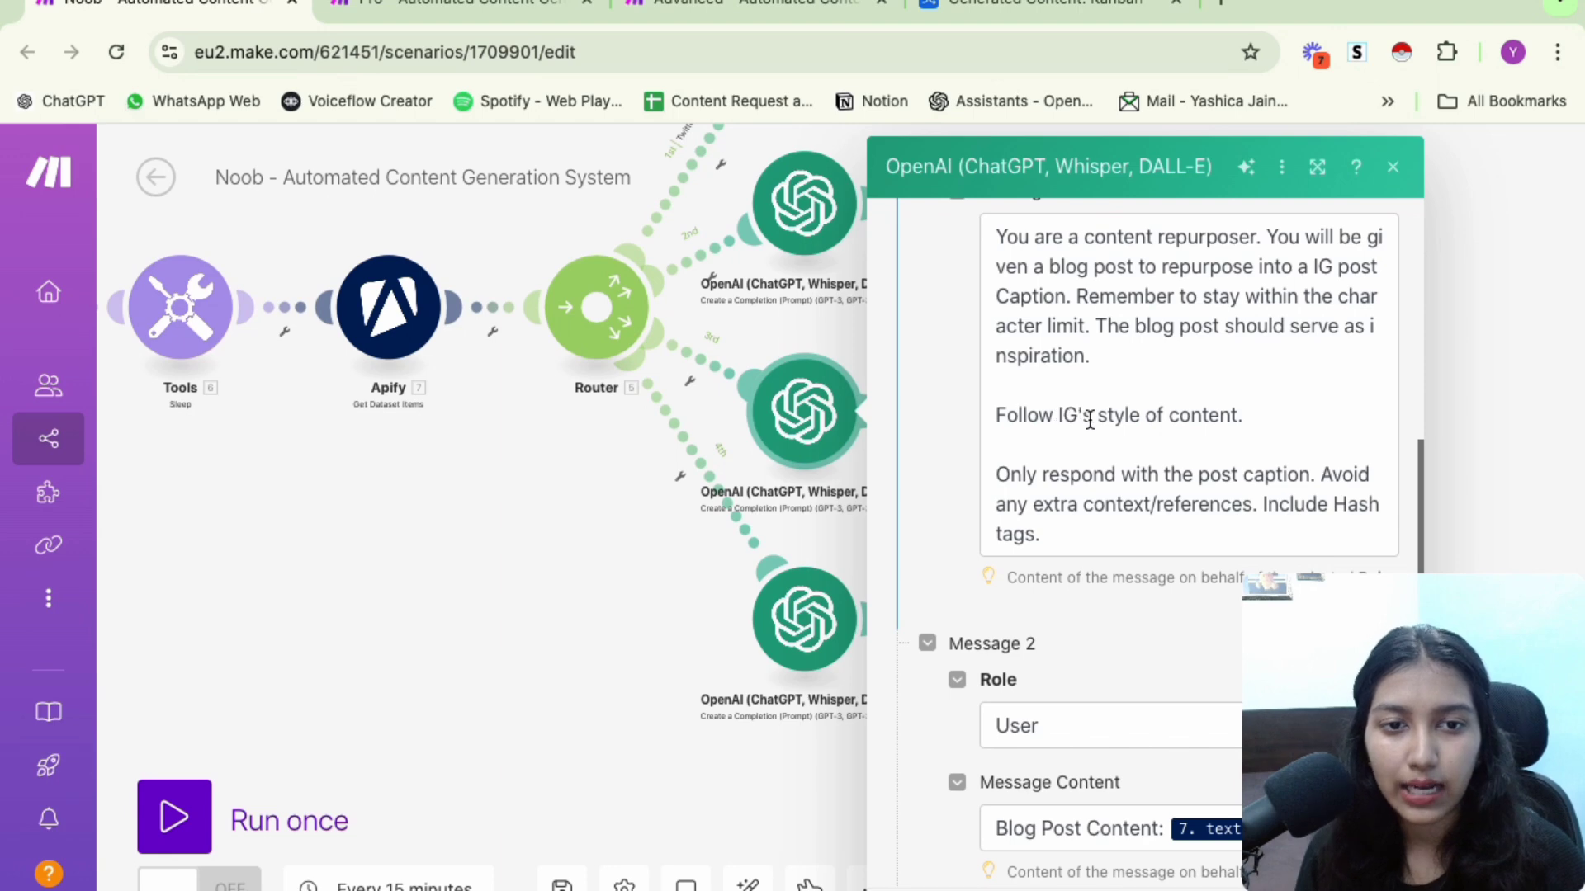
{"action": "scroll", "coordinate": [1091, 421], "scroll_direction": "down", "scroll_amount": 1}
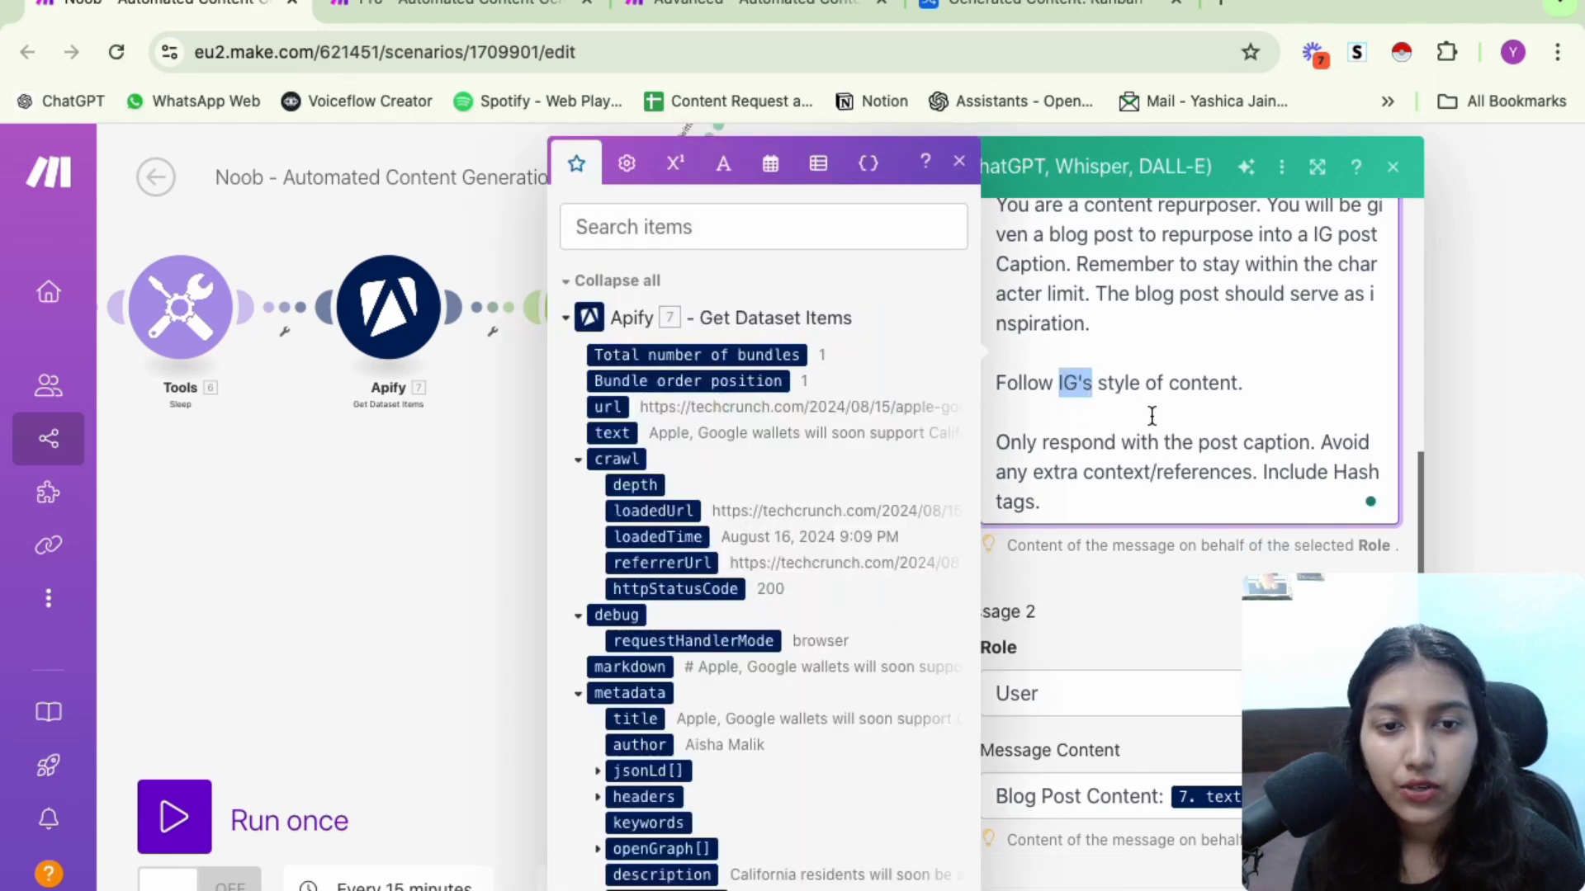
{"action": "scroll", "coordinate": [1187, 425], "scroll_direction": "down", "scroll_amount": 3}
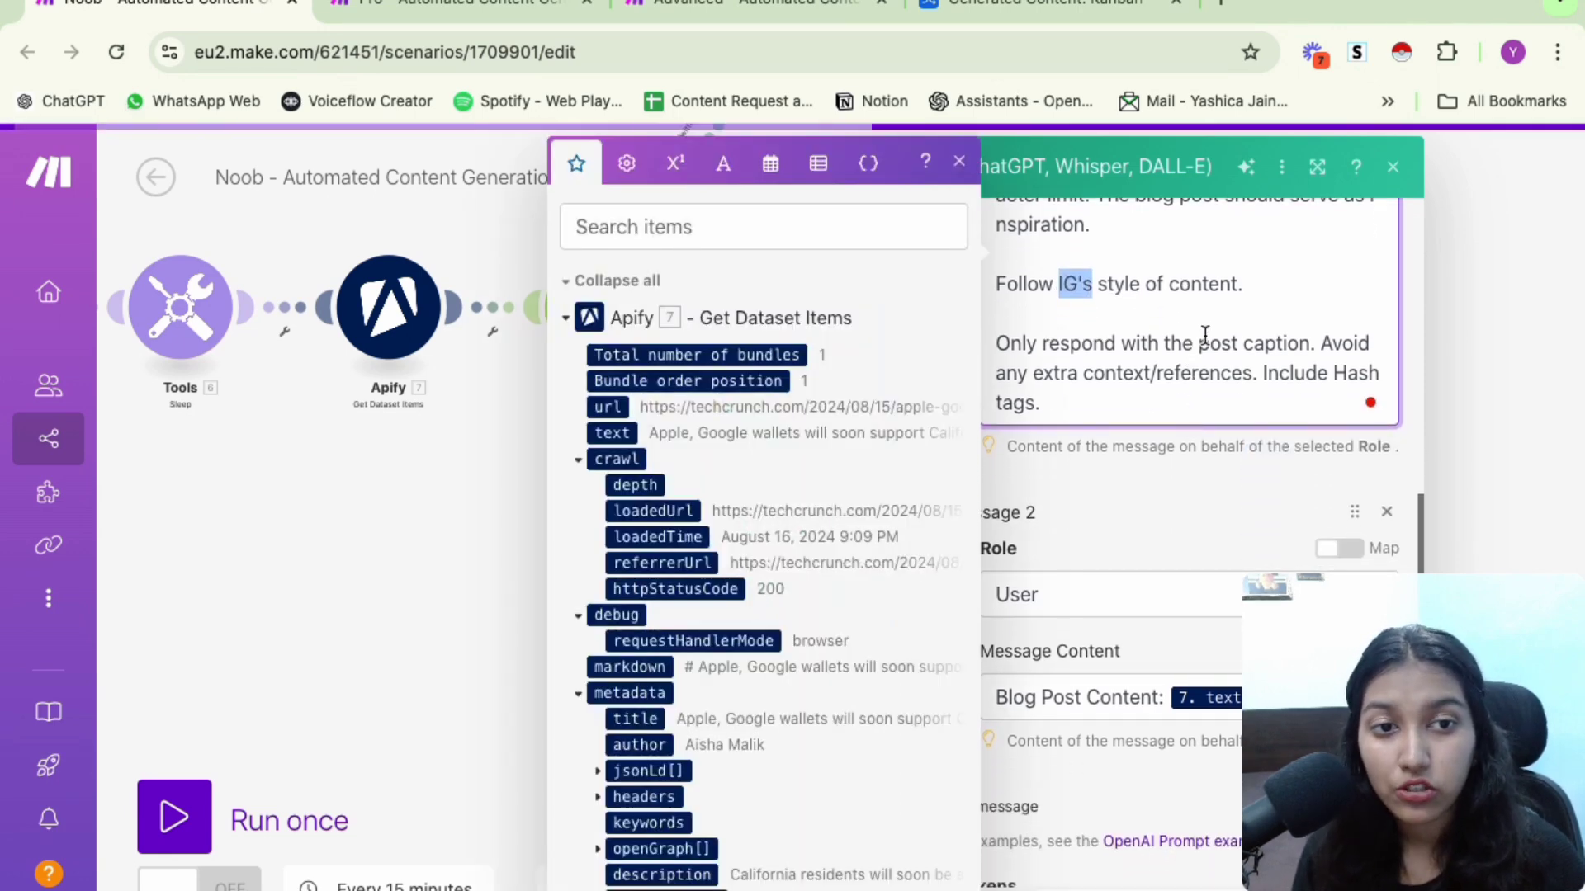
{"action": "scroll", "coordinate": [1203, 336], "scroll_direction": "down", "scroll_amount": 6}
{"action": "left_click", "coordinate": [1309, 481]}
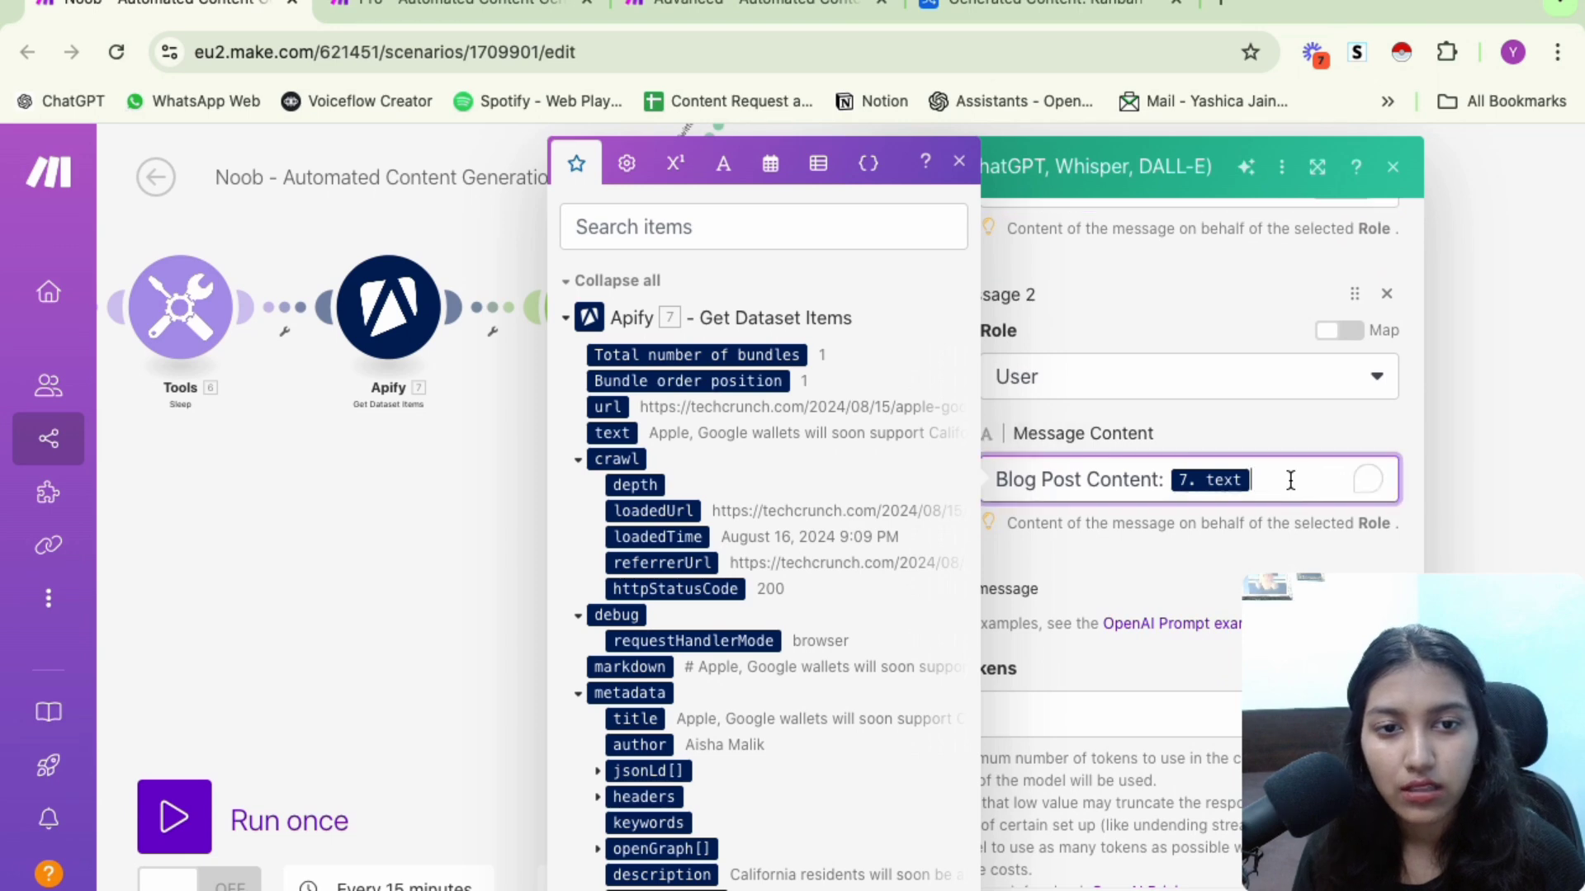
{"action": "left_click", "coordinate": [1394, 171]}
{"action": "left_click", "coordinate": [1394, 175]}
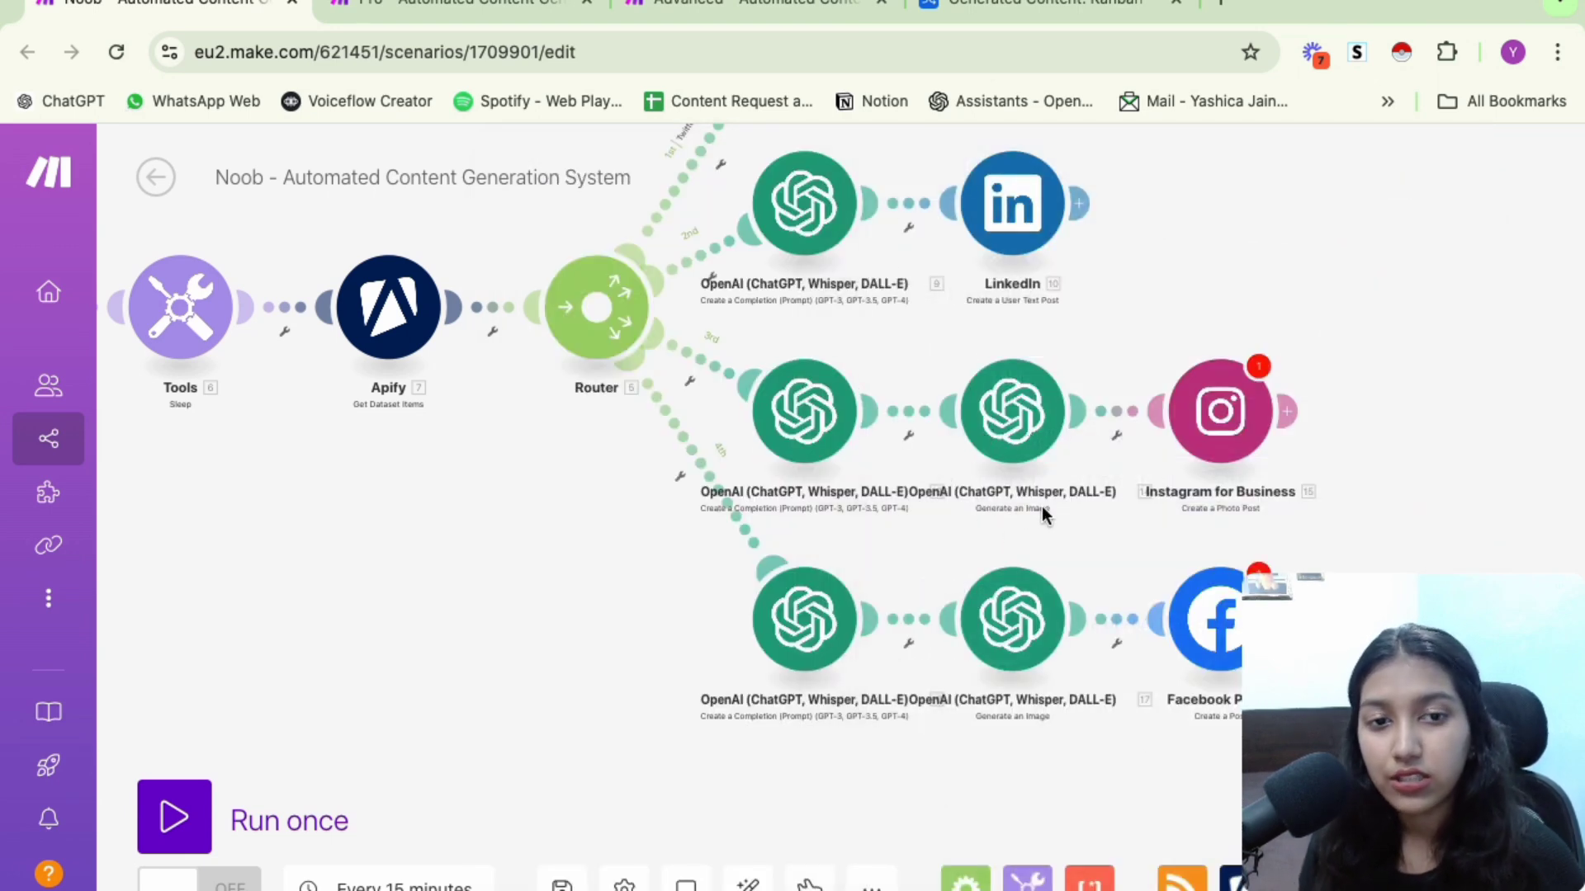
Examine the Dall-E 3 model choice and the image prompt in the Instagram branch's Generate an Image module
{"action": "left_click", "coordinate": [988, 425]}
{"action": "scroll", "coordinate": [1303, 450], "scroll_direction": "down", "scroll_amount": 3}
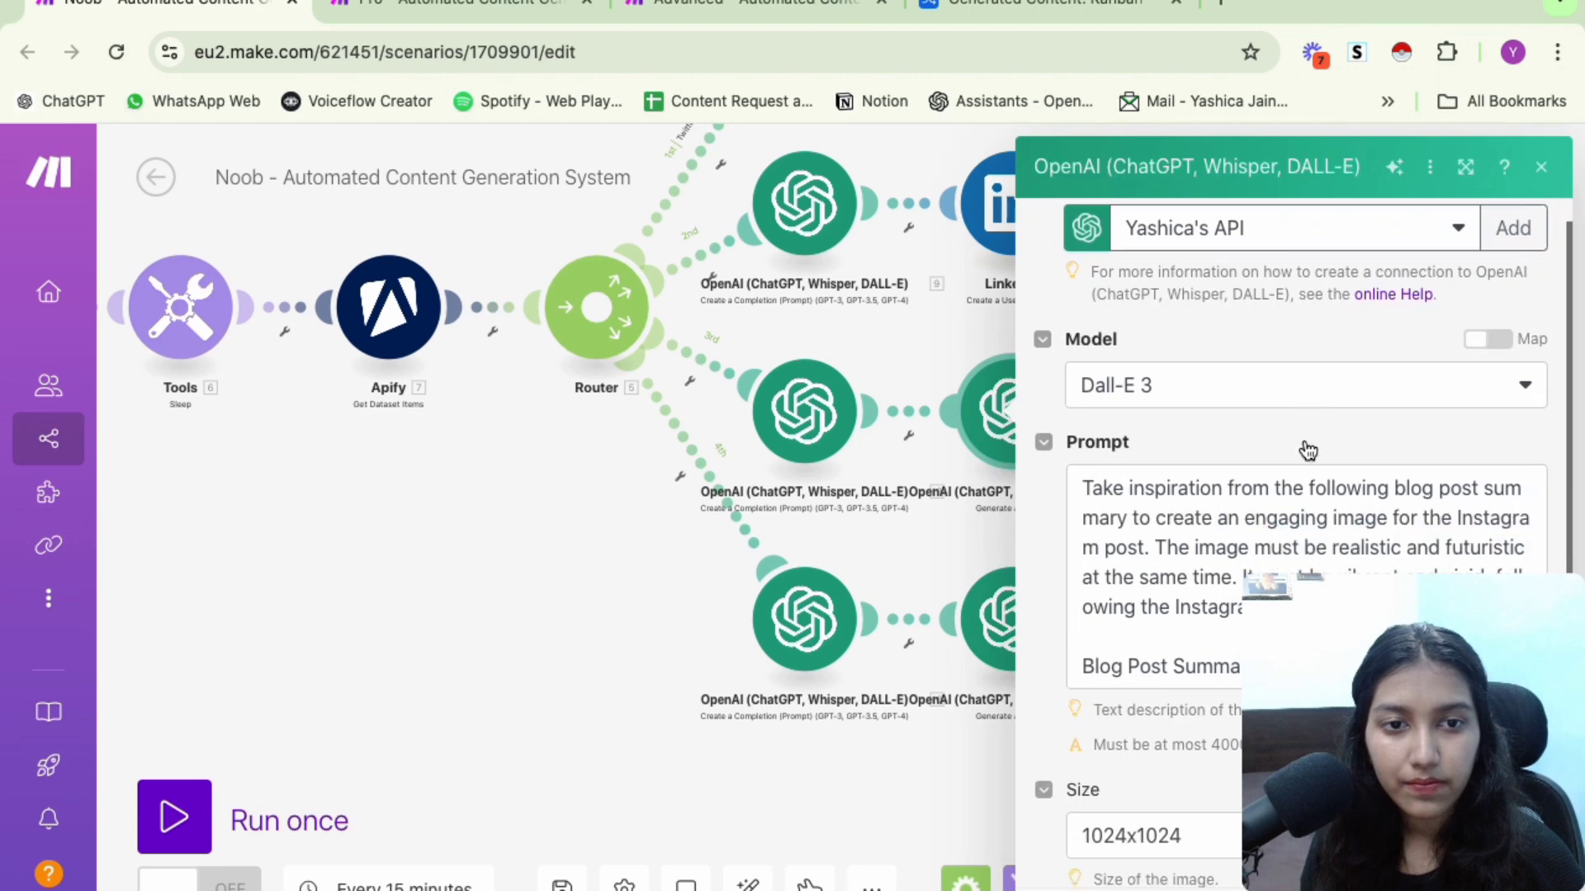
{"action": "left_click", "coordinate": [1106, 257]}
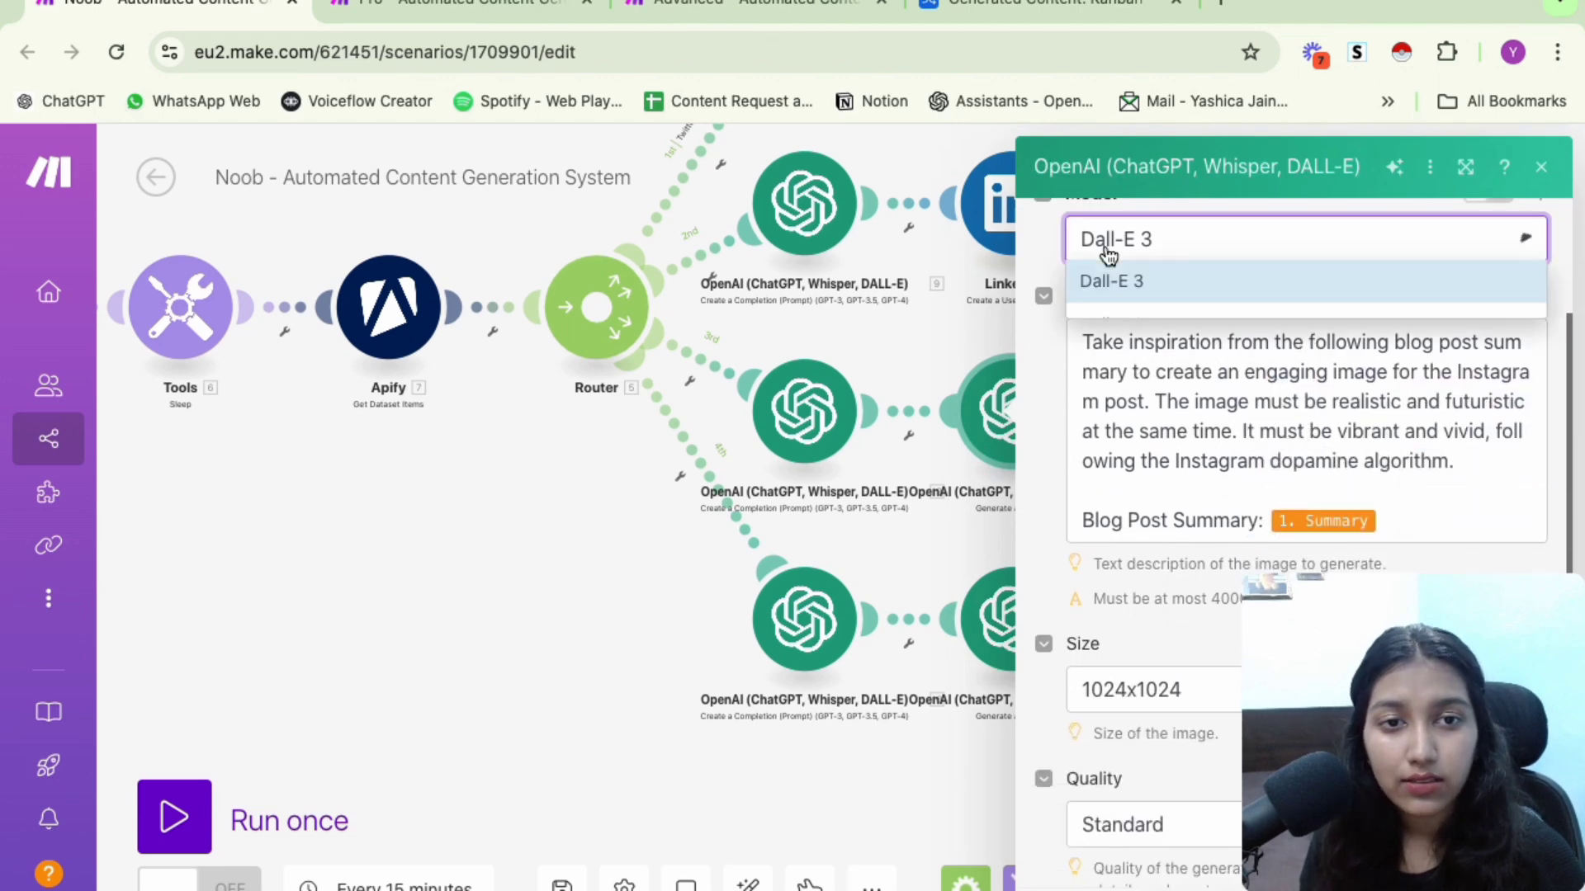
{"action": "left_click", "coordinate": [1164, 276]}
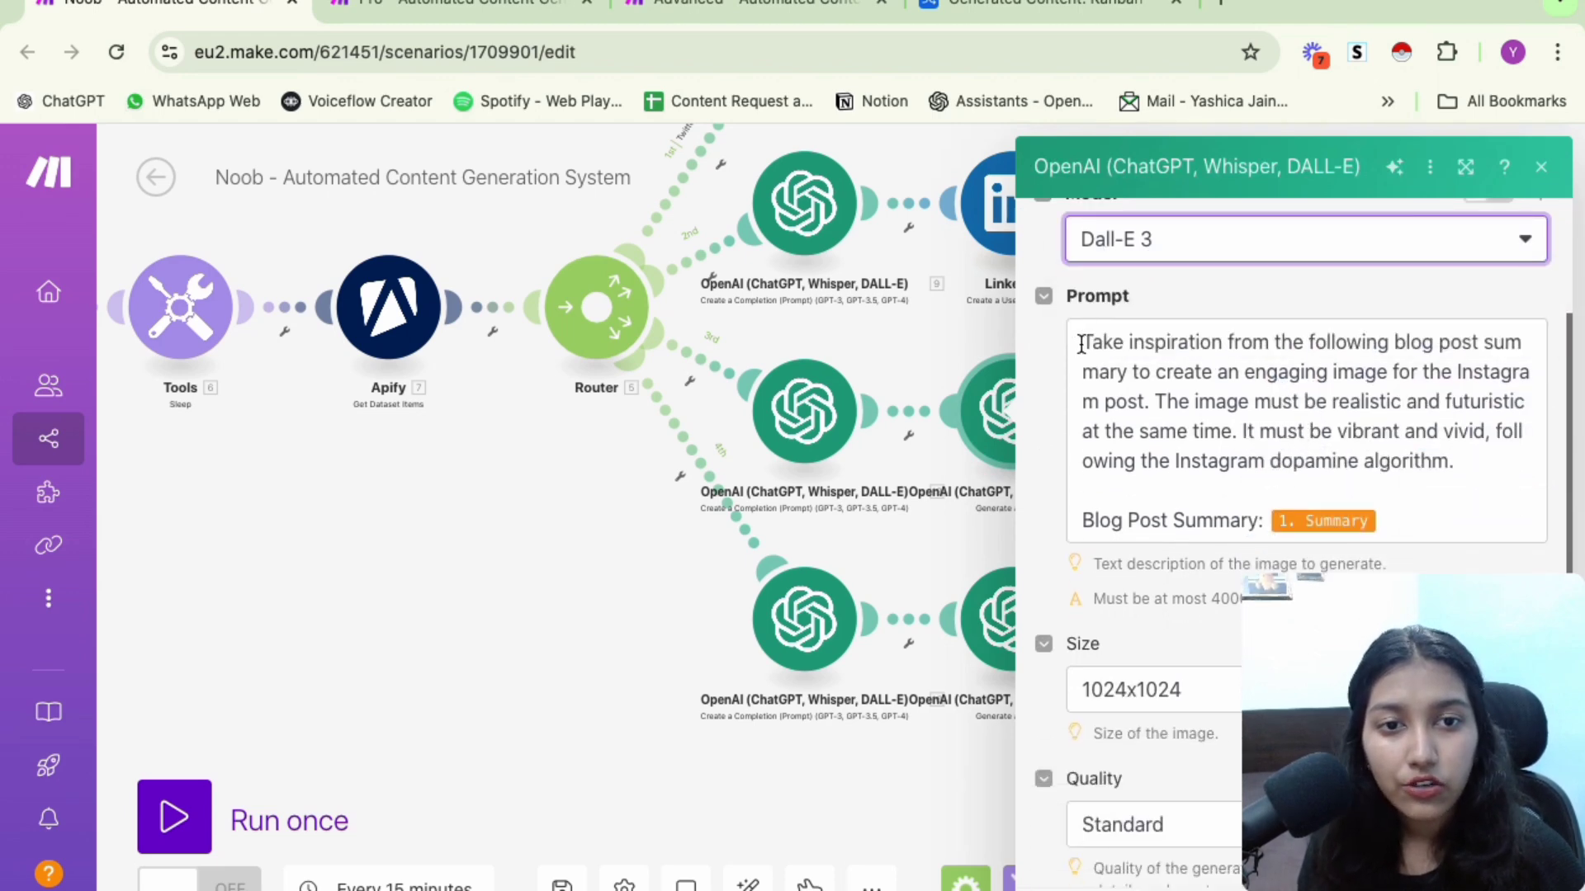
{"action": "left_click_drag", "start_coordinate": [1089, 334], "coordinate": [1269, 417]}
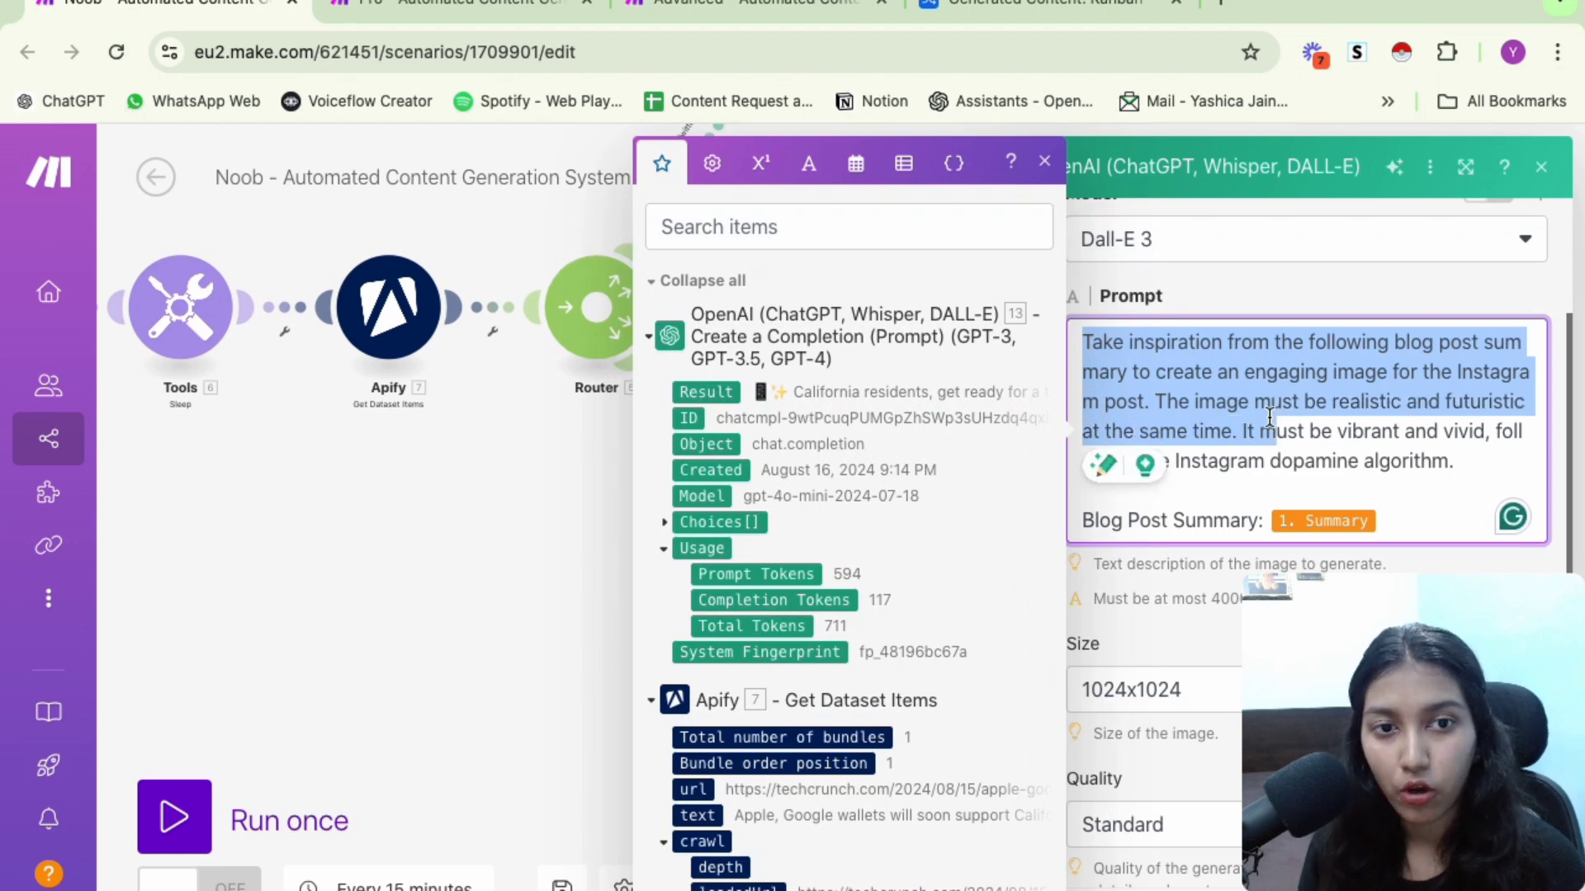
{"action": "left_click_drag", "start_coordinate": [1270, 416], "coordinate": [1275, 467]}
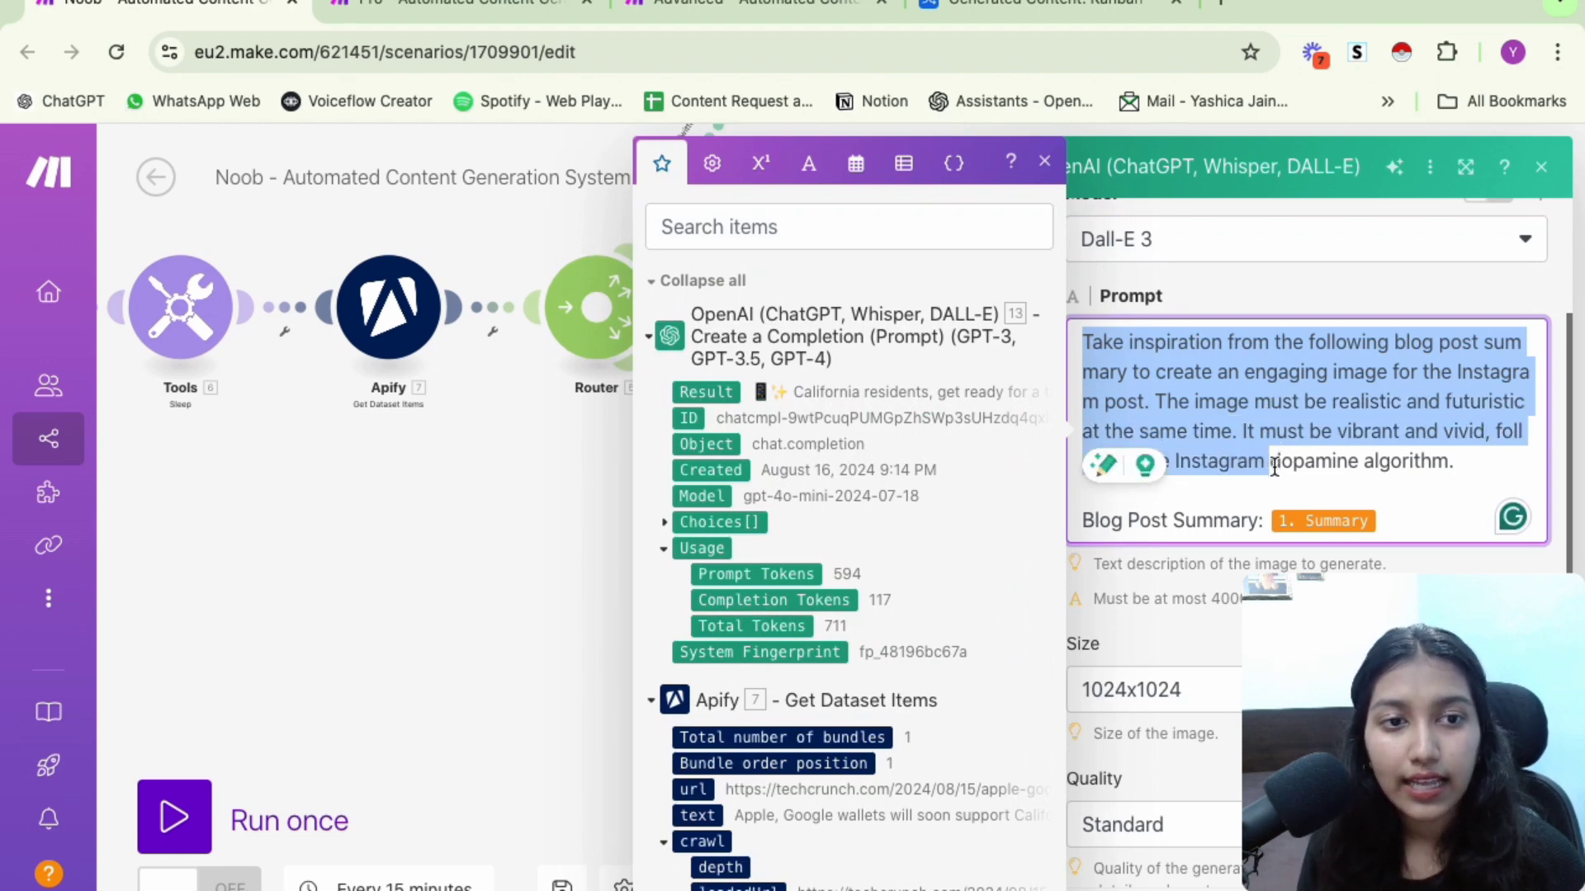
{"action": "left_click", "coordinate": [1248, 278]}
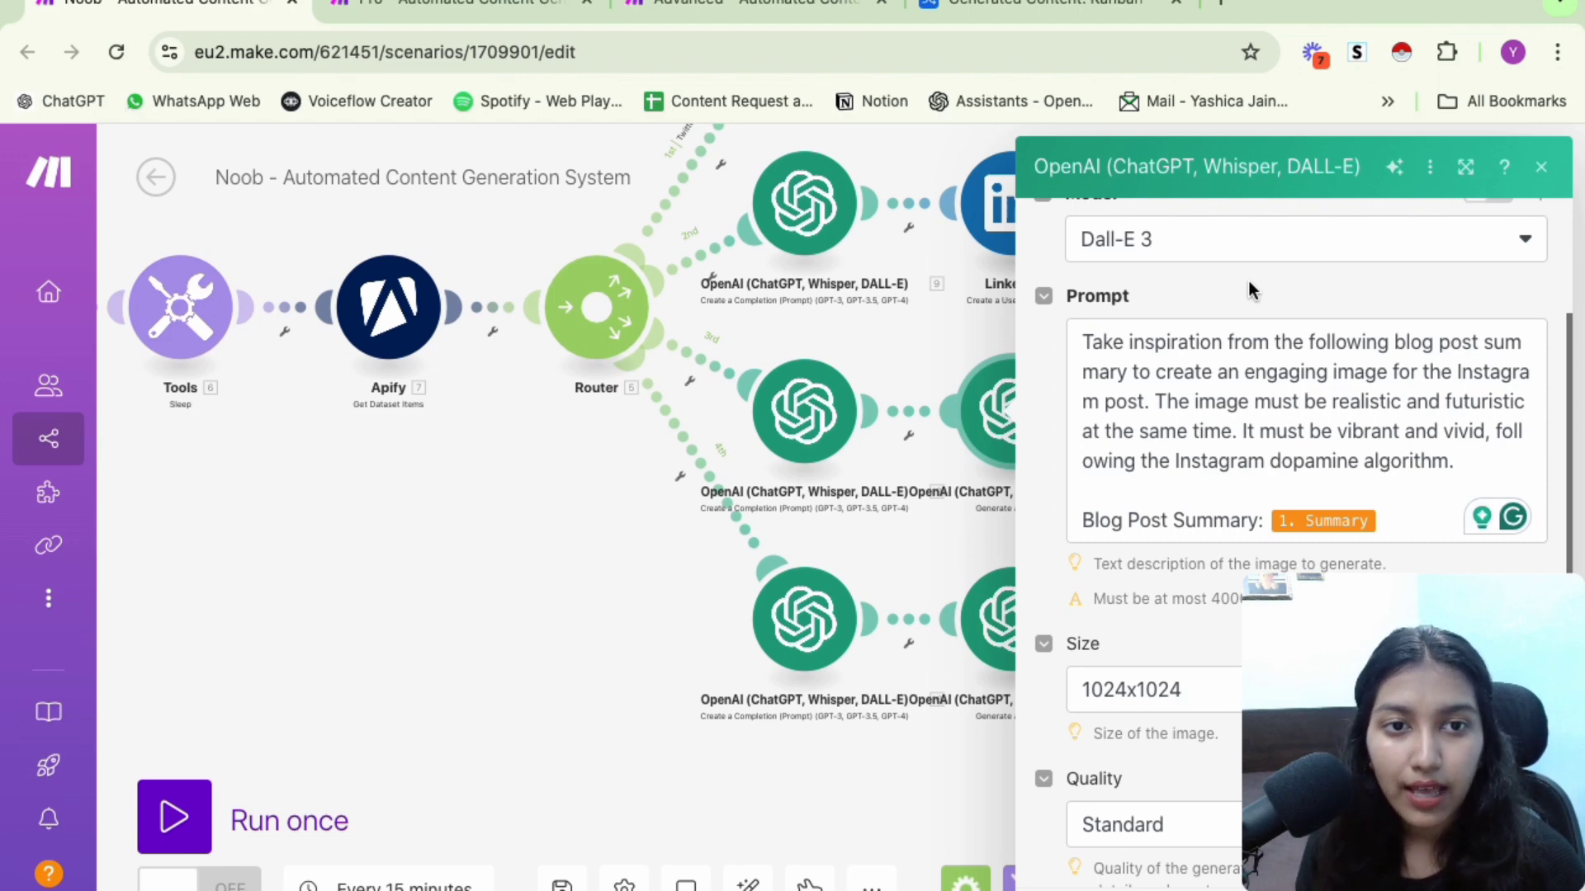
Trace the Summary item mapped after "Blog Post Summary:" in the image prompt back to the RSS feed outputs
{"action": "scroll", "coordinate": [1249, 283], "scroll_direction": "down", "scroll_amount": 2}
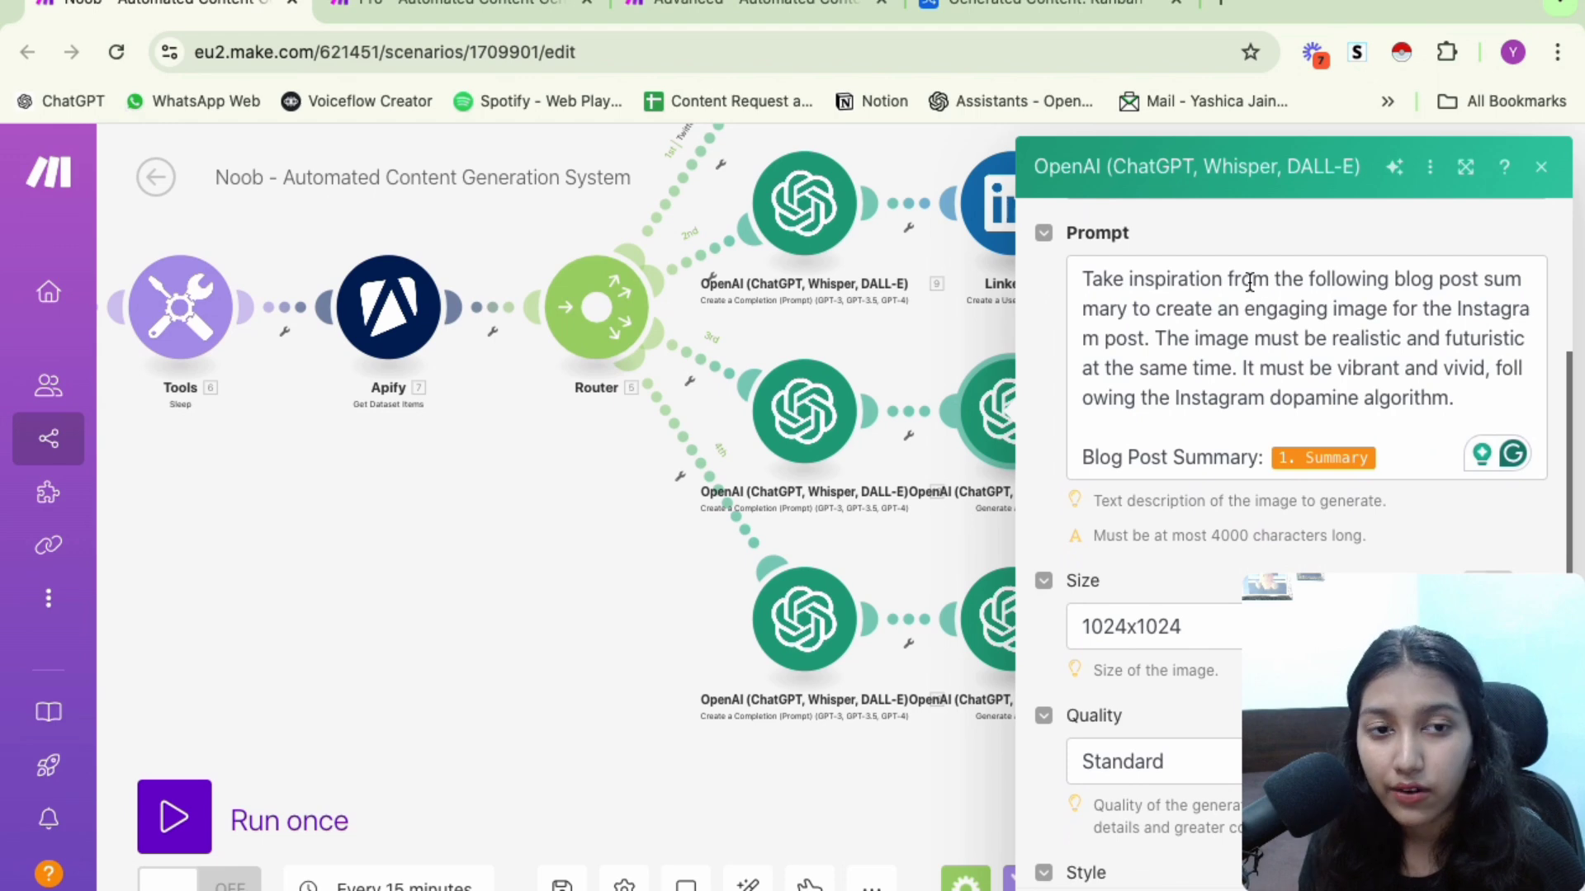
{"action": "scroll", "coordinate": [1249, 283], "scroll_direction": "down", "scroll_amount": 3}
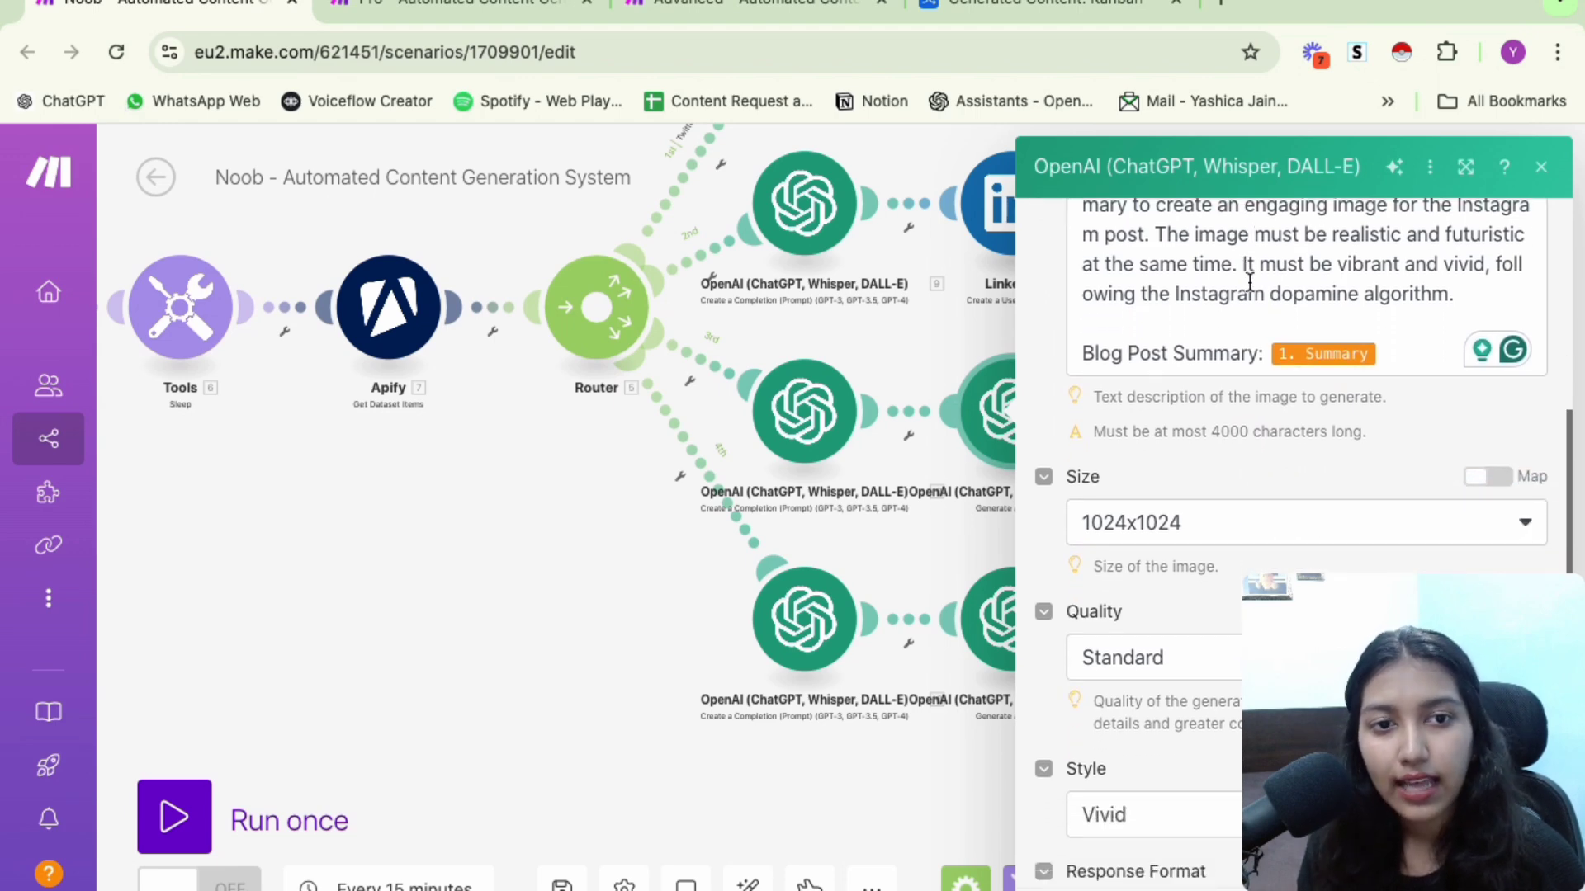
{"action": "left_click_drag", "start_coordinate": [1080, 347], "coordinate": [1395, 347]}
{"action": "left_click", "coordinate": [1395, 346]}
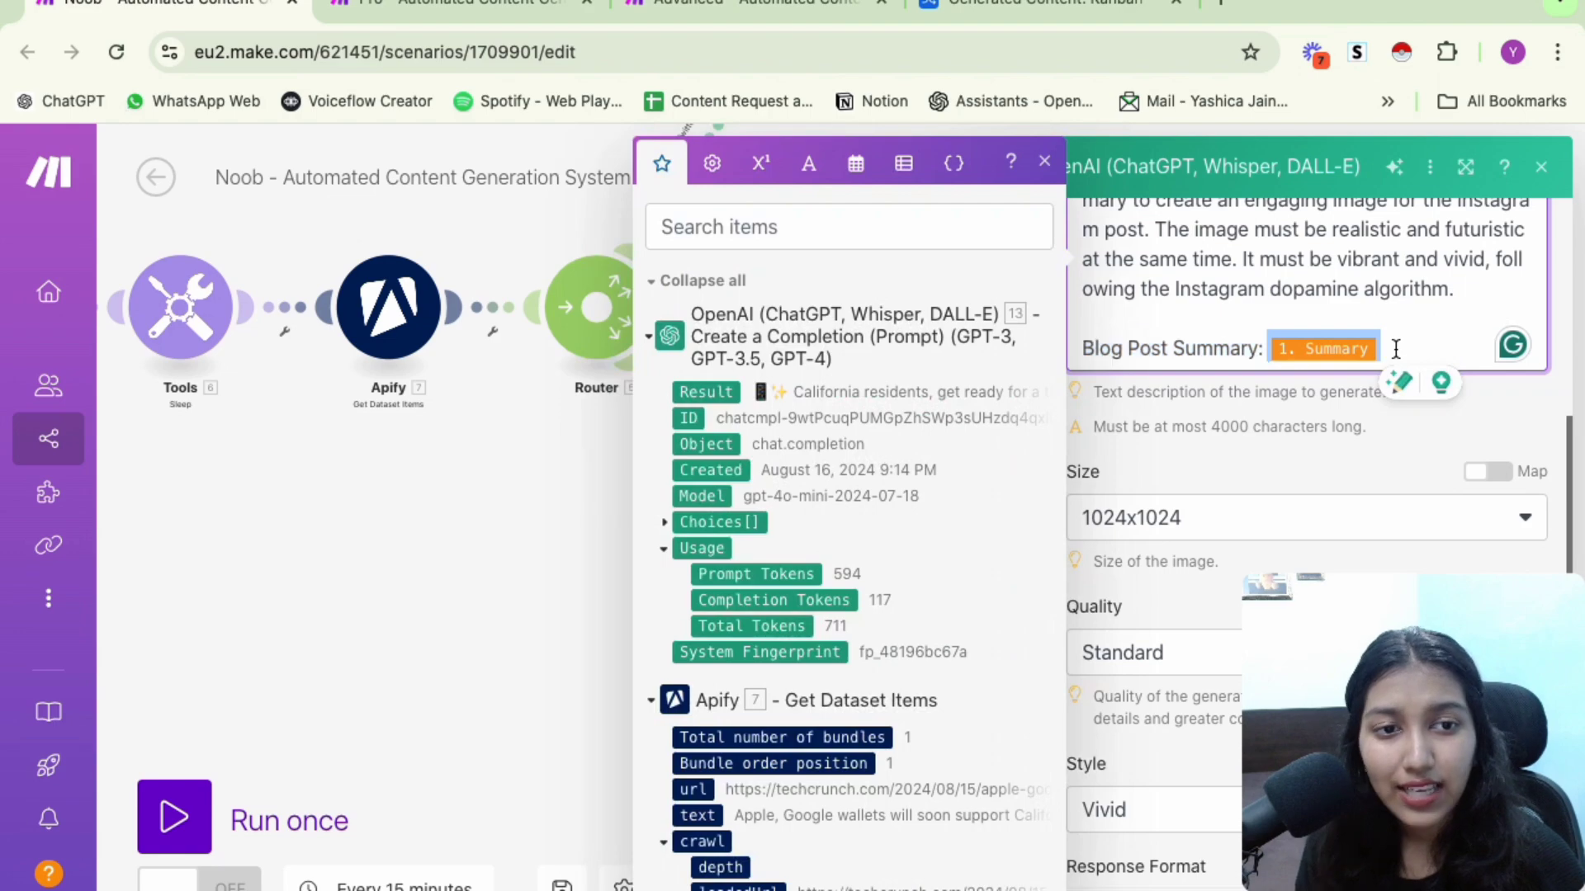
{"action": "scroll", "coordinate": [918, 462], "scroll_direction": "down", "scroll_amount": 15}
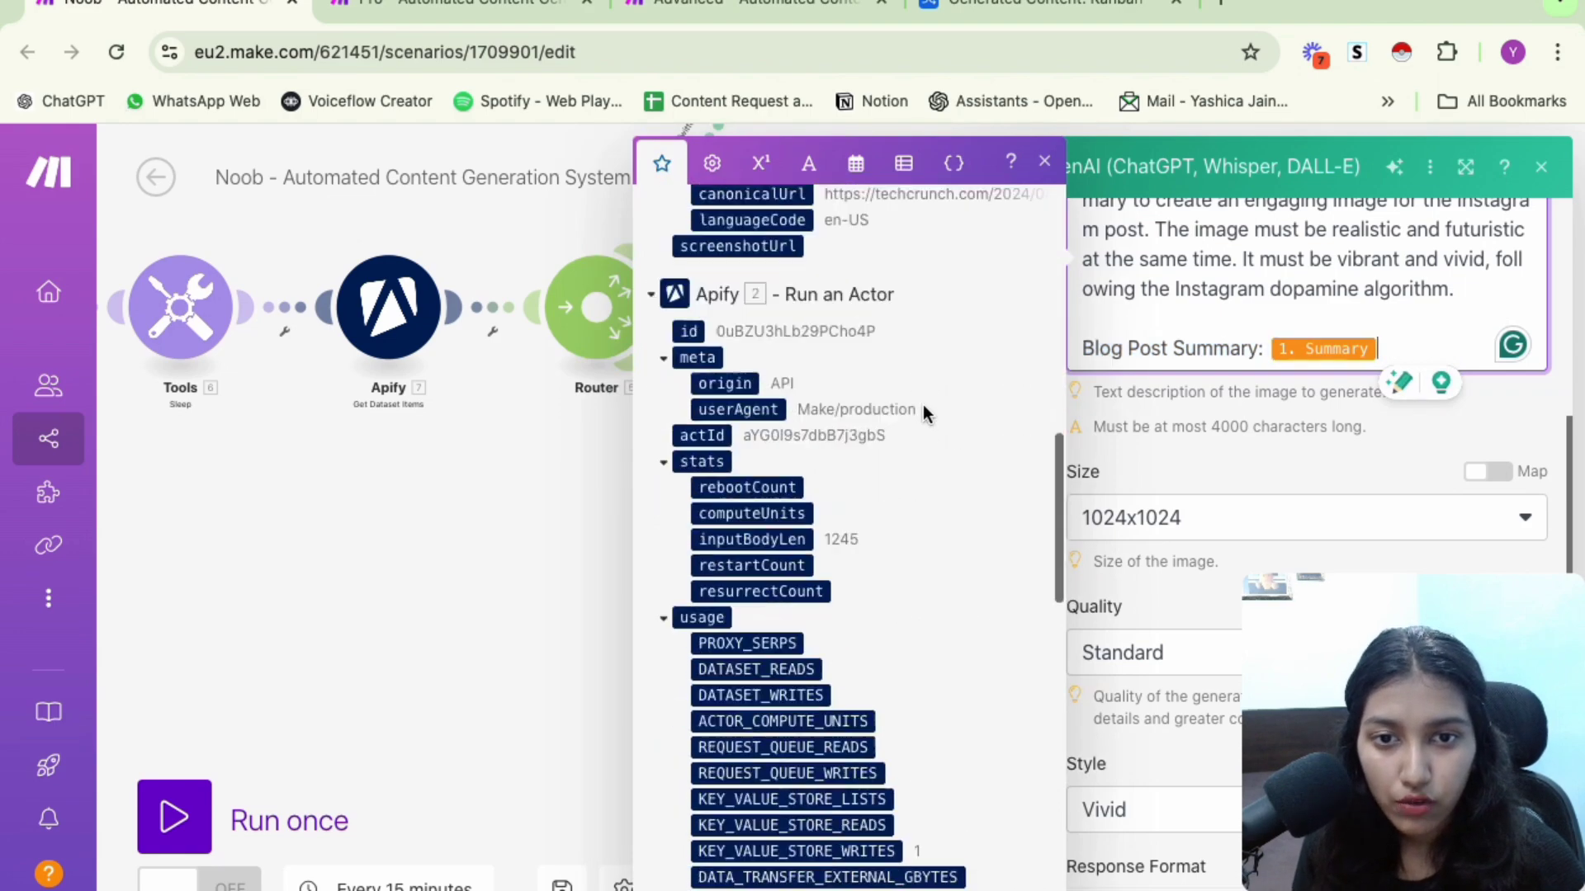
{"action": "scroll", "coordinate": [955, 327], "scroll_direction": "down", "scroll_amount": 10}
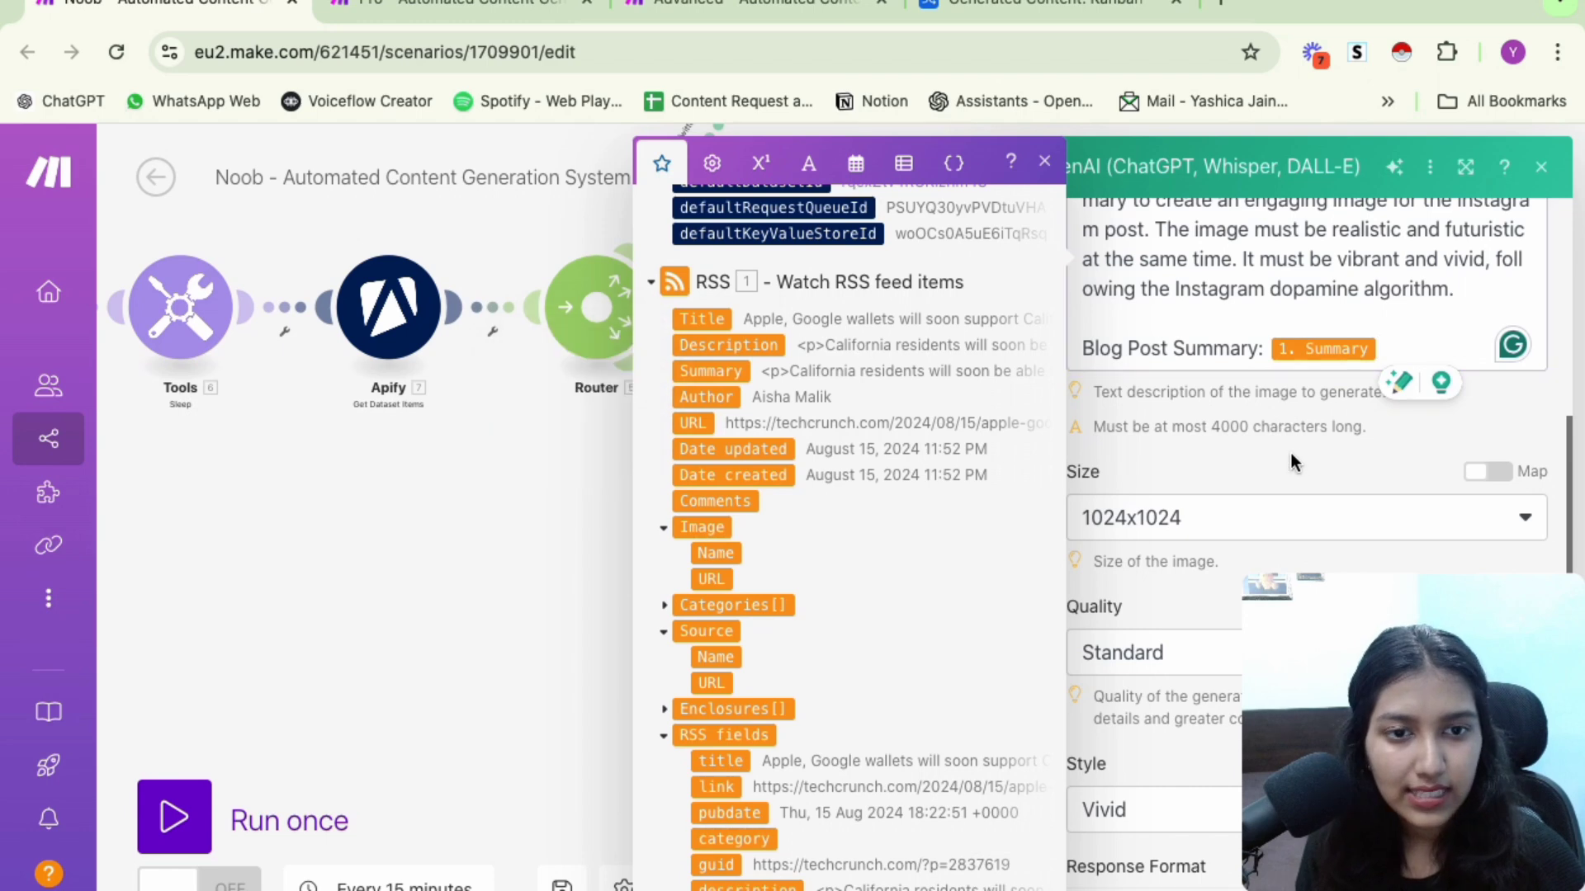
Review the size, quality, style and response format settings of the Instagram image module, and confirm the module
{"action": "scroll", "coordinate": [1291, 453], "scroll_direction": "down", "scroll_amount": 1}
{"action": "scroll", "coordinate": [1291, 456], "scroll_direction": "down", "scroll_amount": 1}
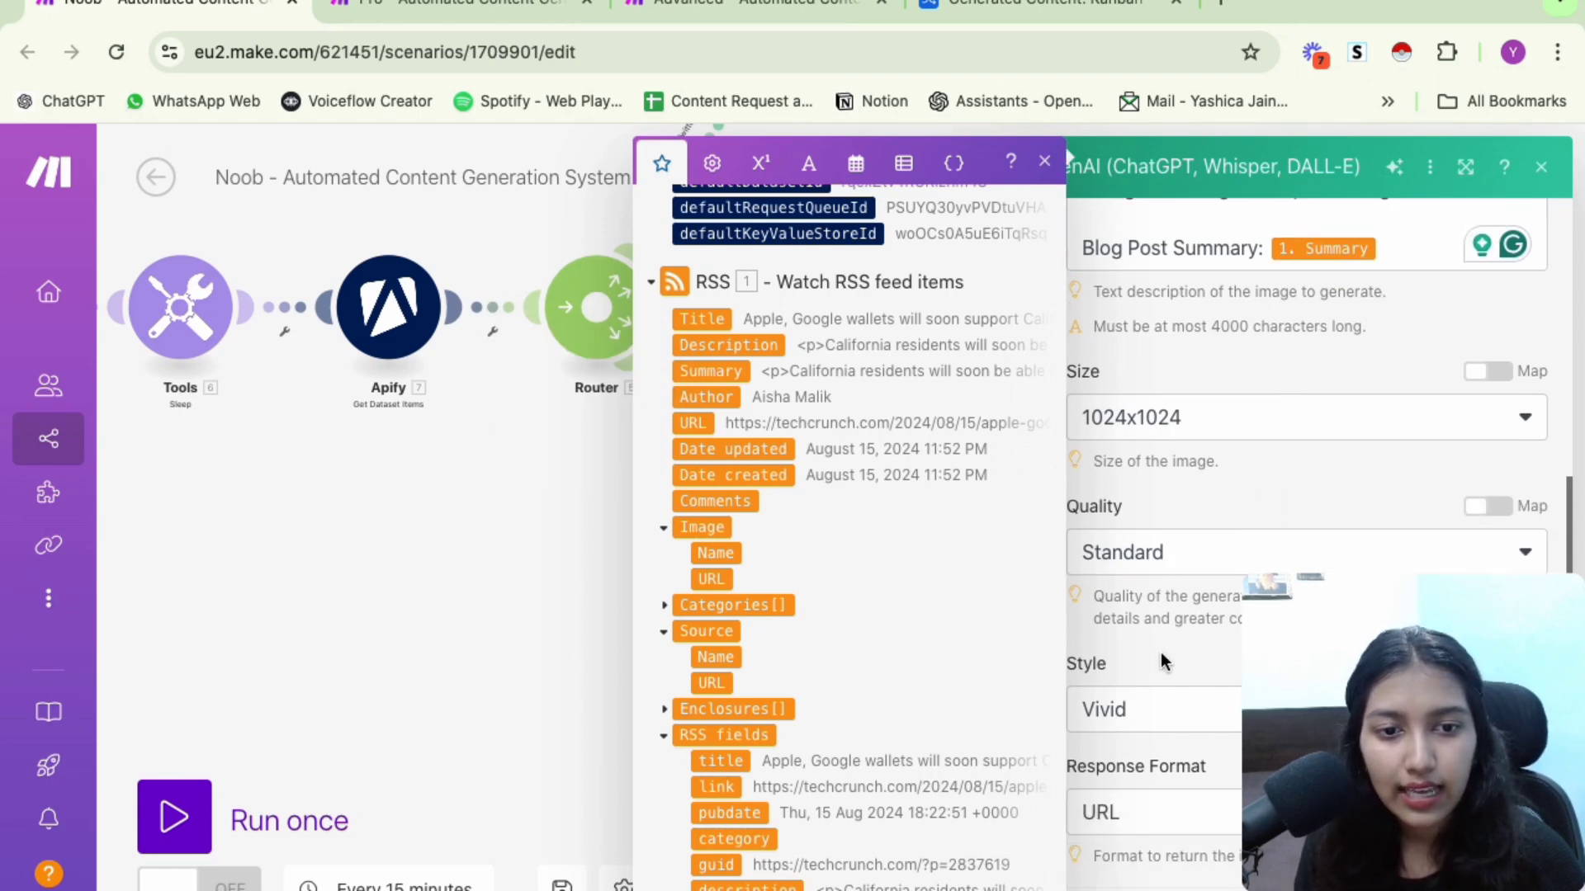
{"action": "left_click", "coordinate": [1046, 162]}
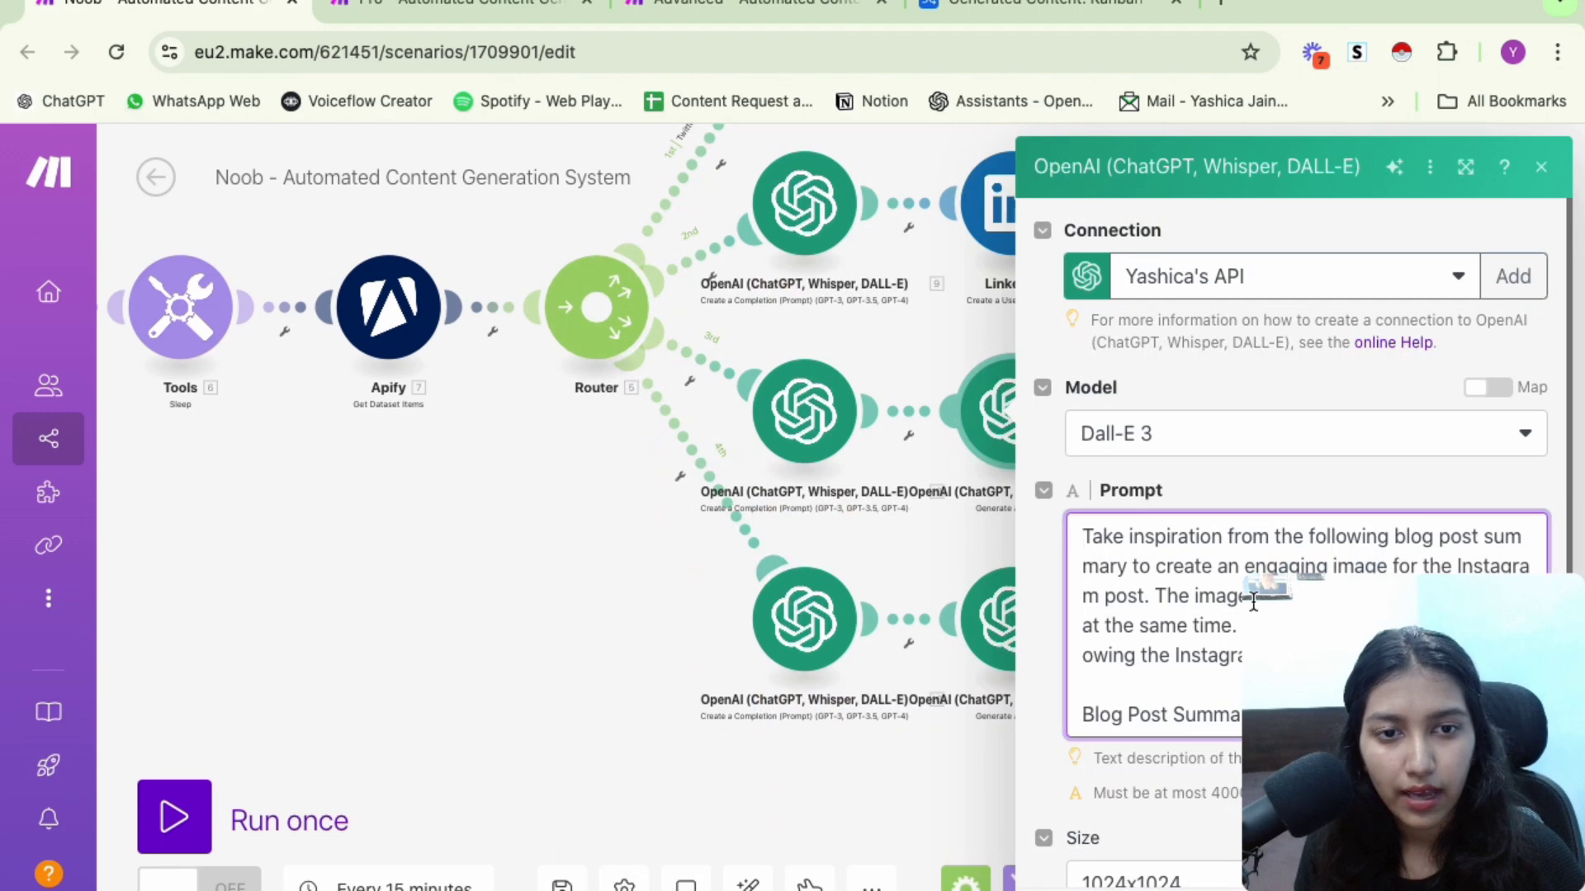
{"action": "scroll", "coordinate": [1272, 446], "scroll_direction": "down", "scroll_amount": 8}
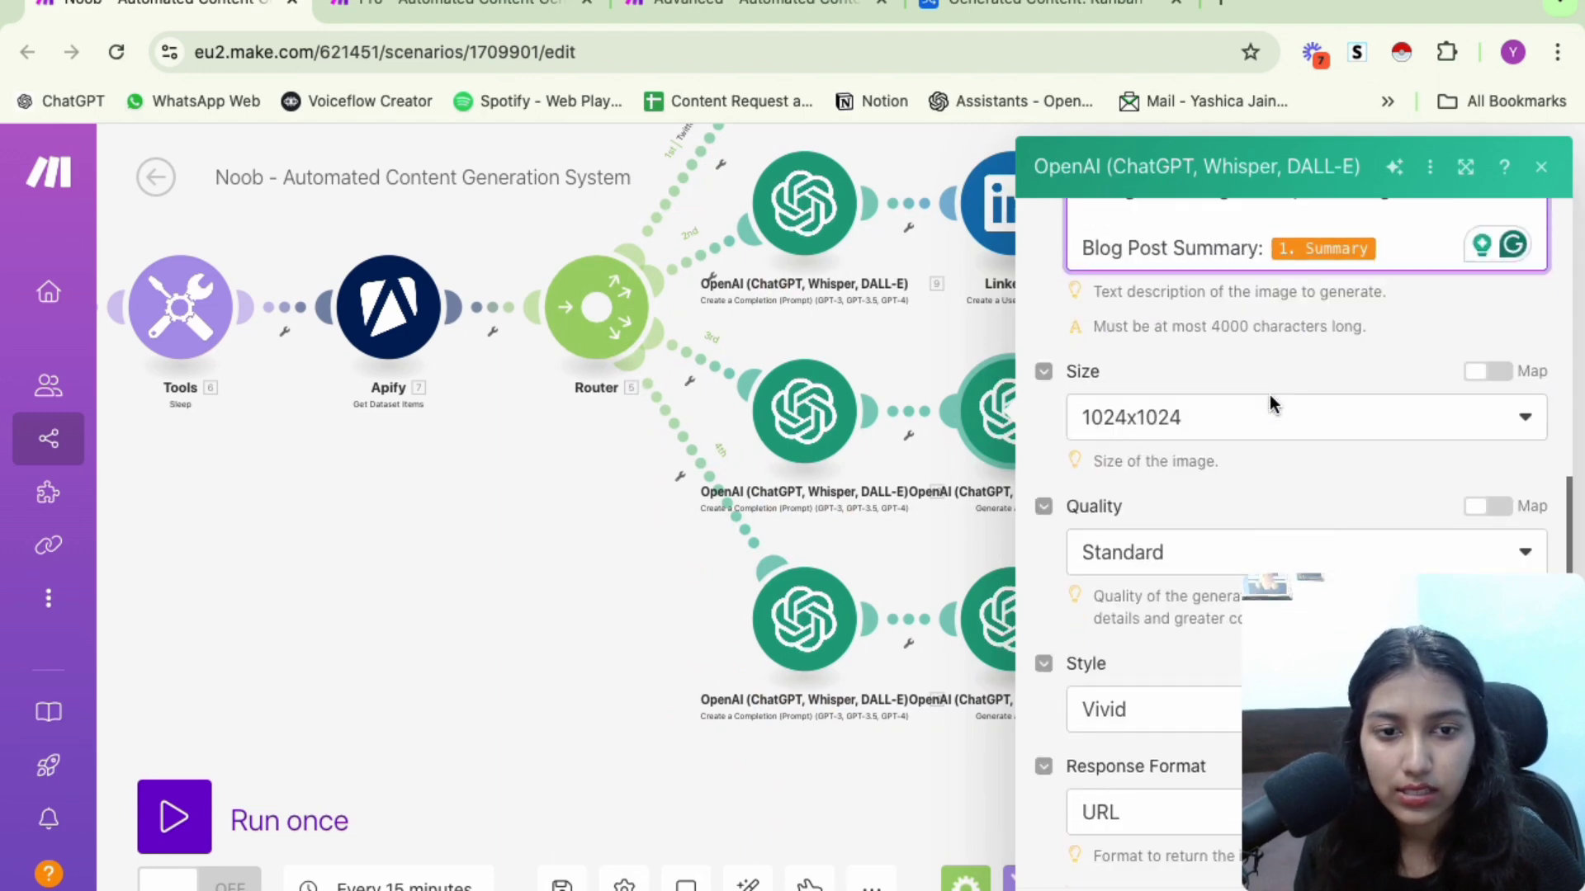
{"action": "left_click", "coordinate": [1527, 888]}
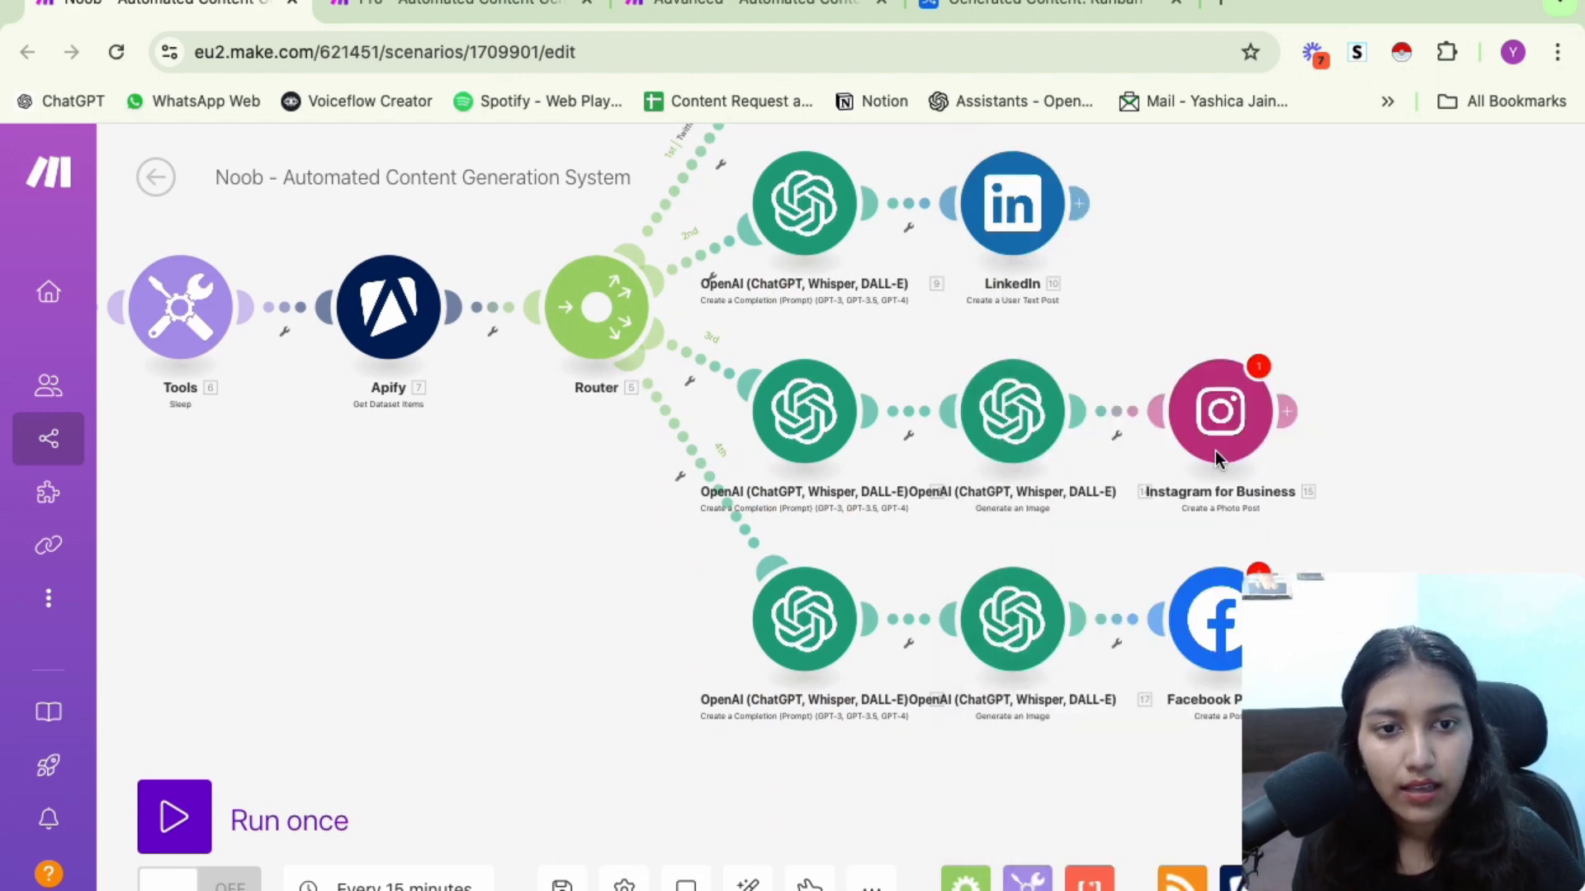
Inspect the connection setting of the Instagram for Business Create a Photo Post module, and close it
{"action": "left_click", "coordinate": [1201, 431]}
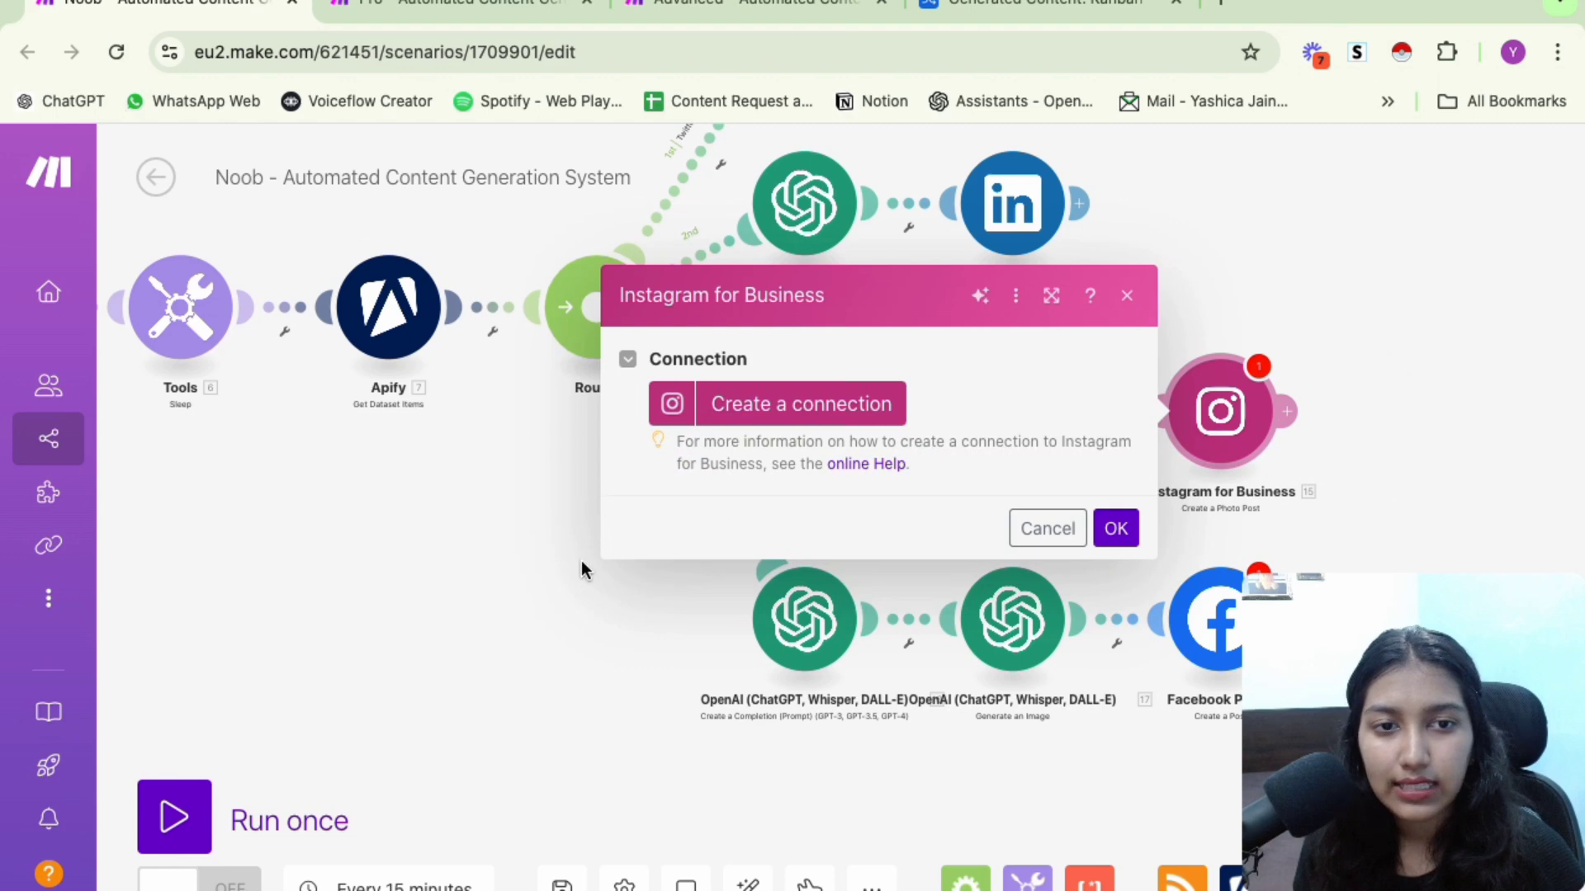
{"action": "left_click", "coordinate": [581, 563]}
Review the system prompt and blog content mapping of the Facebook branch's caption-writing OpenAI module, and close it
{"action": "left_click_drag", "start_coordinate": [1398, 488], "coordinate": [1337, 328]}
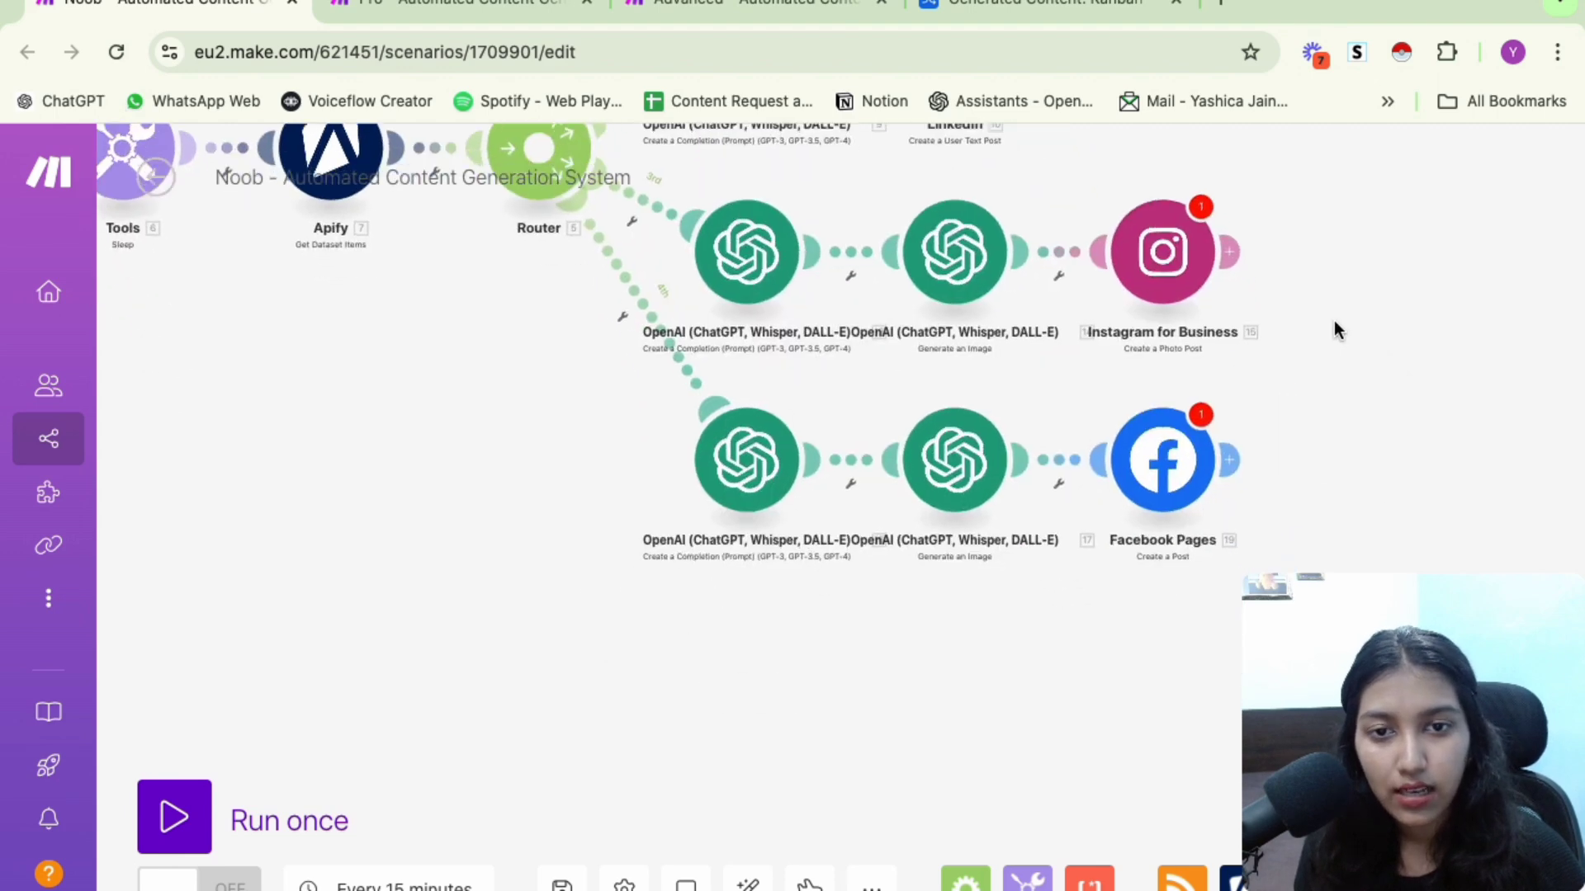
{"action": "left_click", "coordinate": [745, 459]}
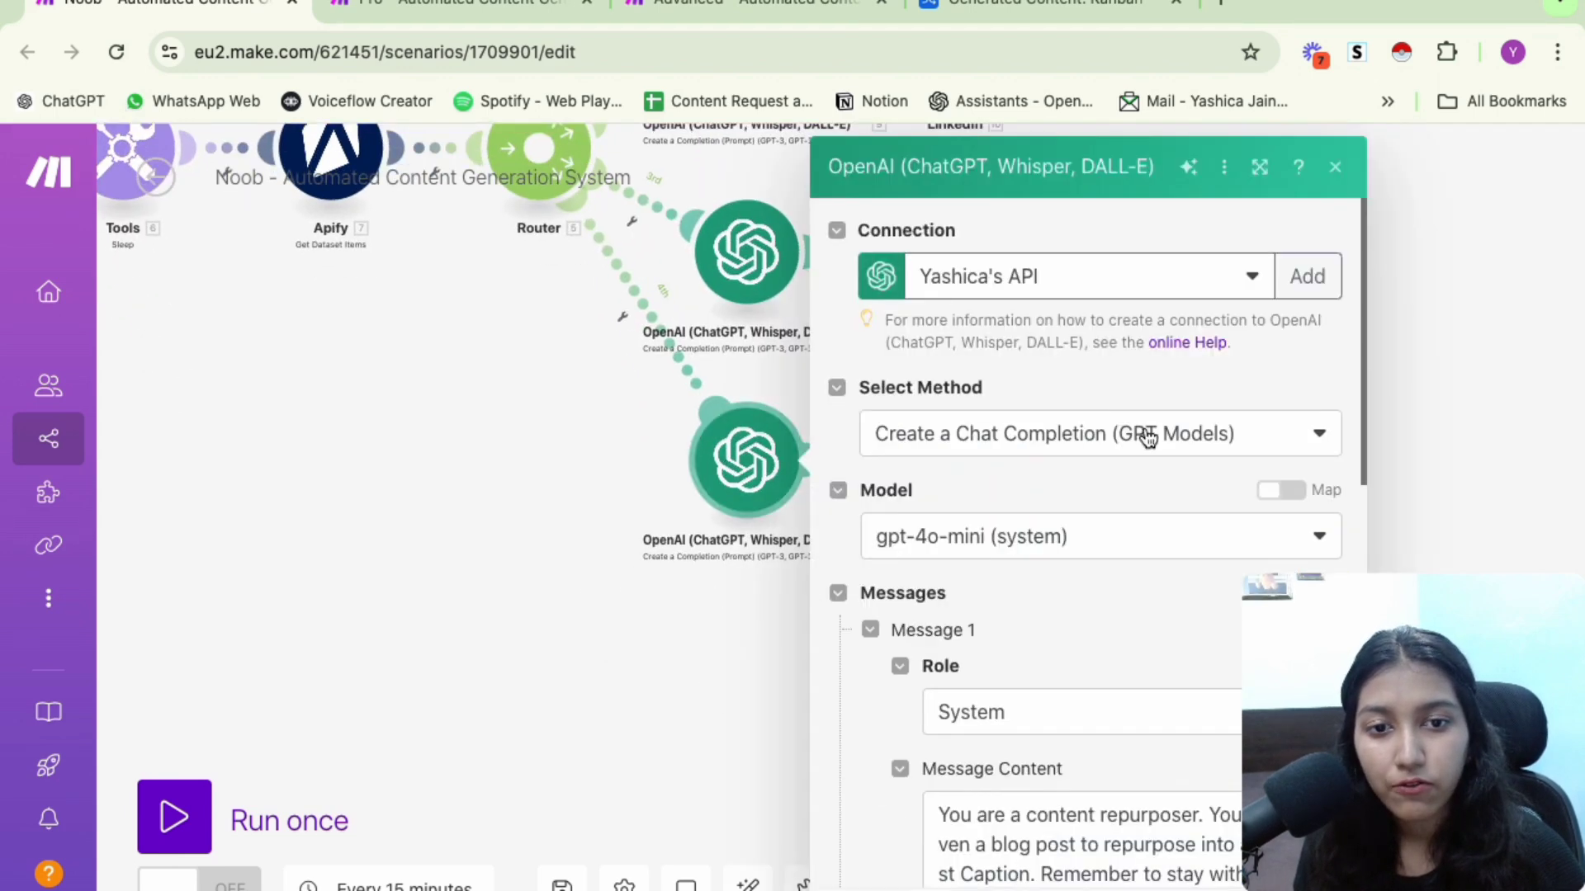
{"action": "scroll", "coordinate": [1148, 436], "scroll_direction": "down", "scroll_amount": 6}
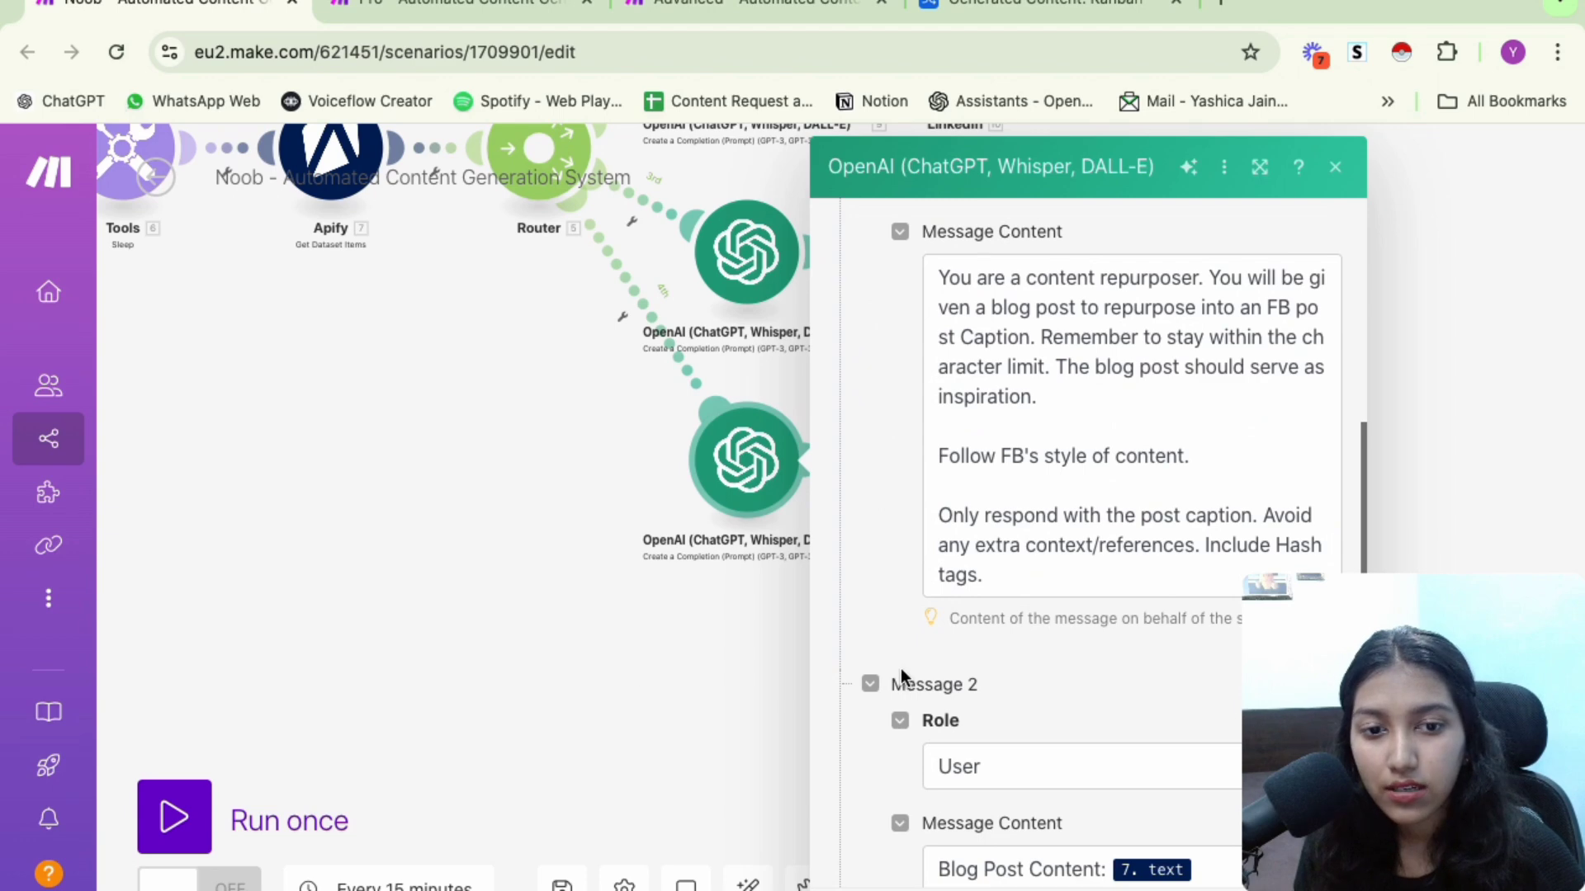
{"action": "scroll", "coordinate": [1048, 602], "scroll_direction": "down", "scroll_amount": 3}
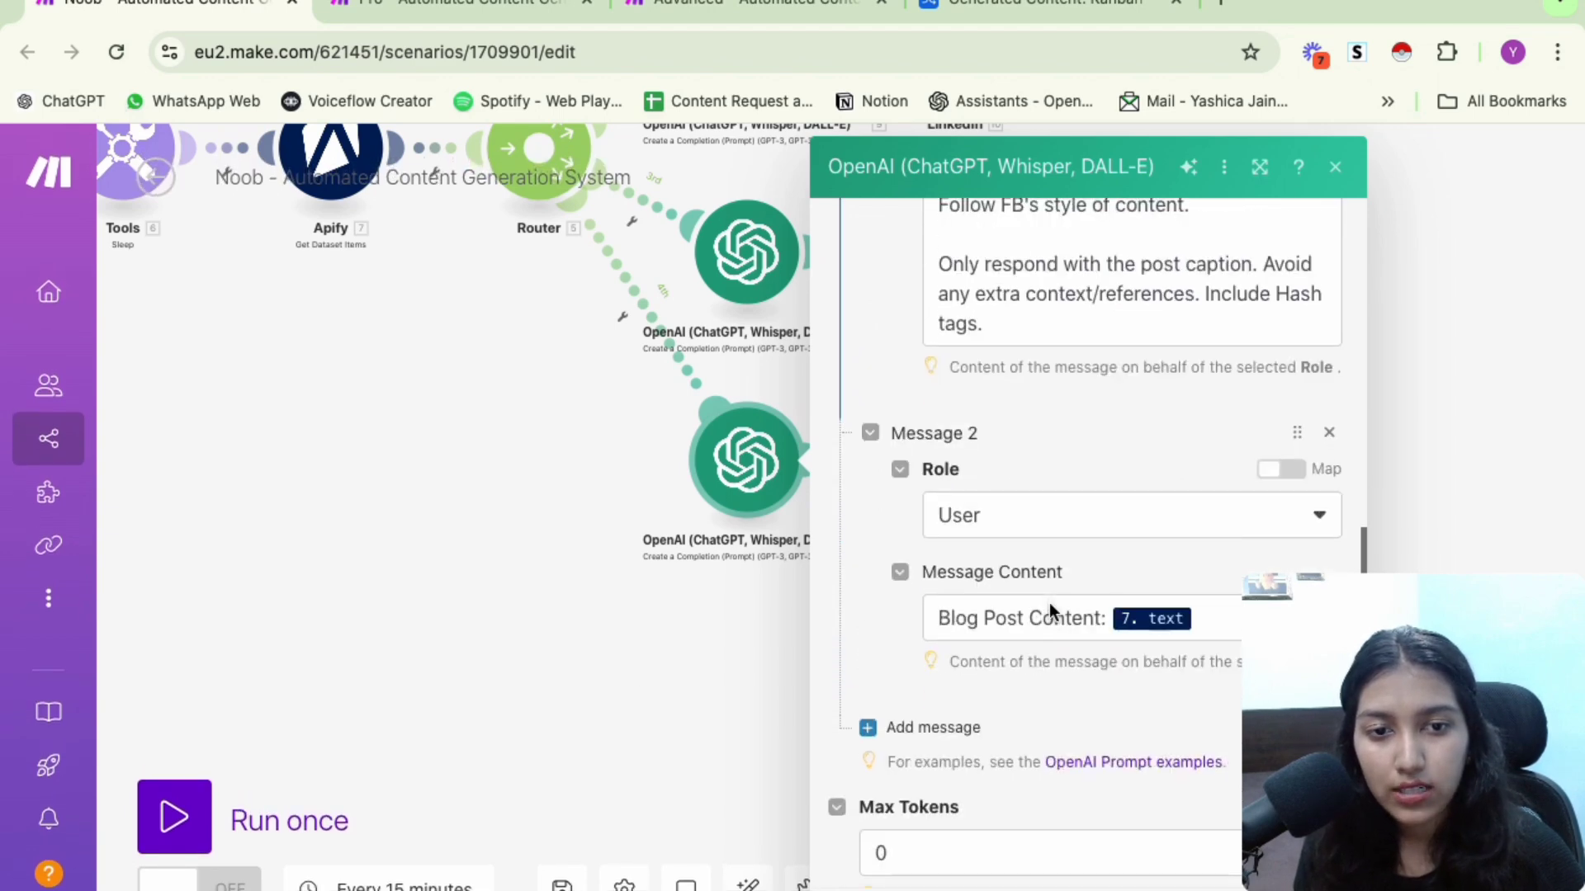
{"action": "left_click", "coordinate": [608, 733]}
Review the Facebook branch's Generate an Image settings and its "Blog Post Summary:" mapping, and close the module
{"action": "left_click", "coordinate": [979, 439]}
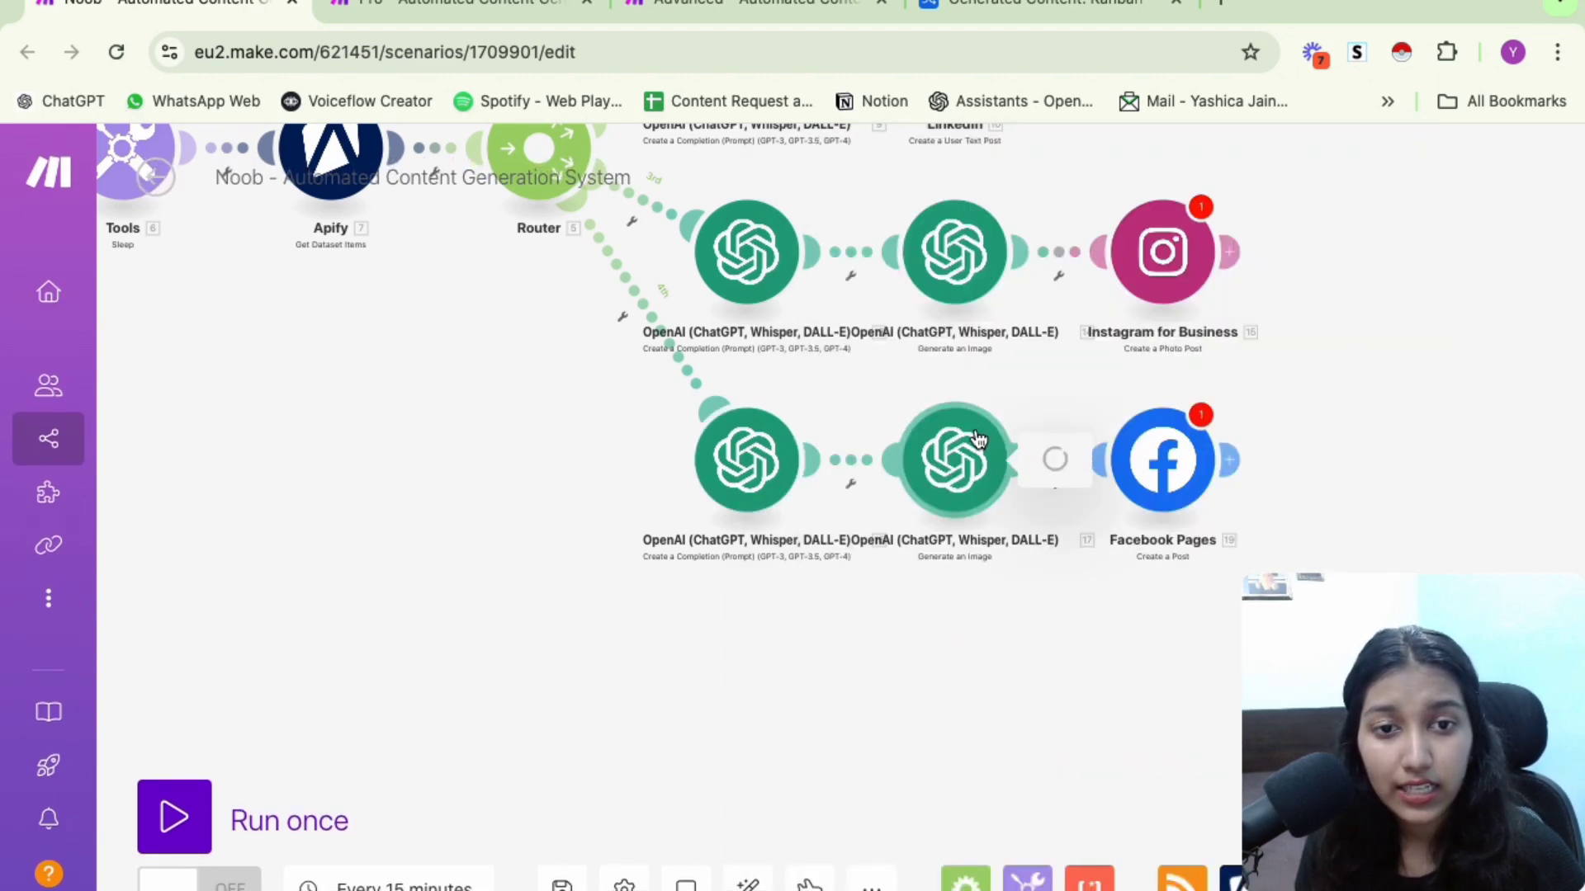
{"action": "scroll", "coordinate": [1189, 494], "scroll_direction": "down", "scroll_amount": 7}
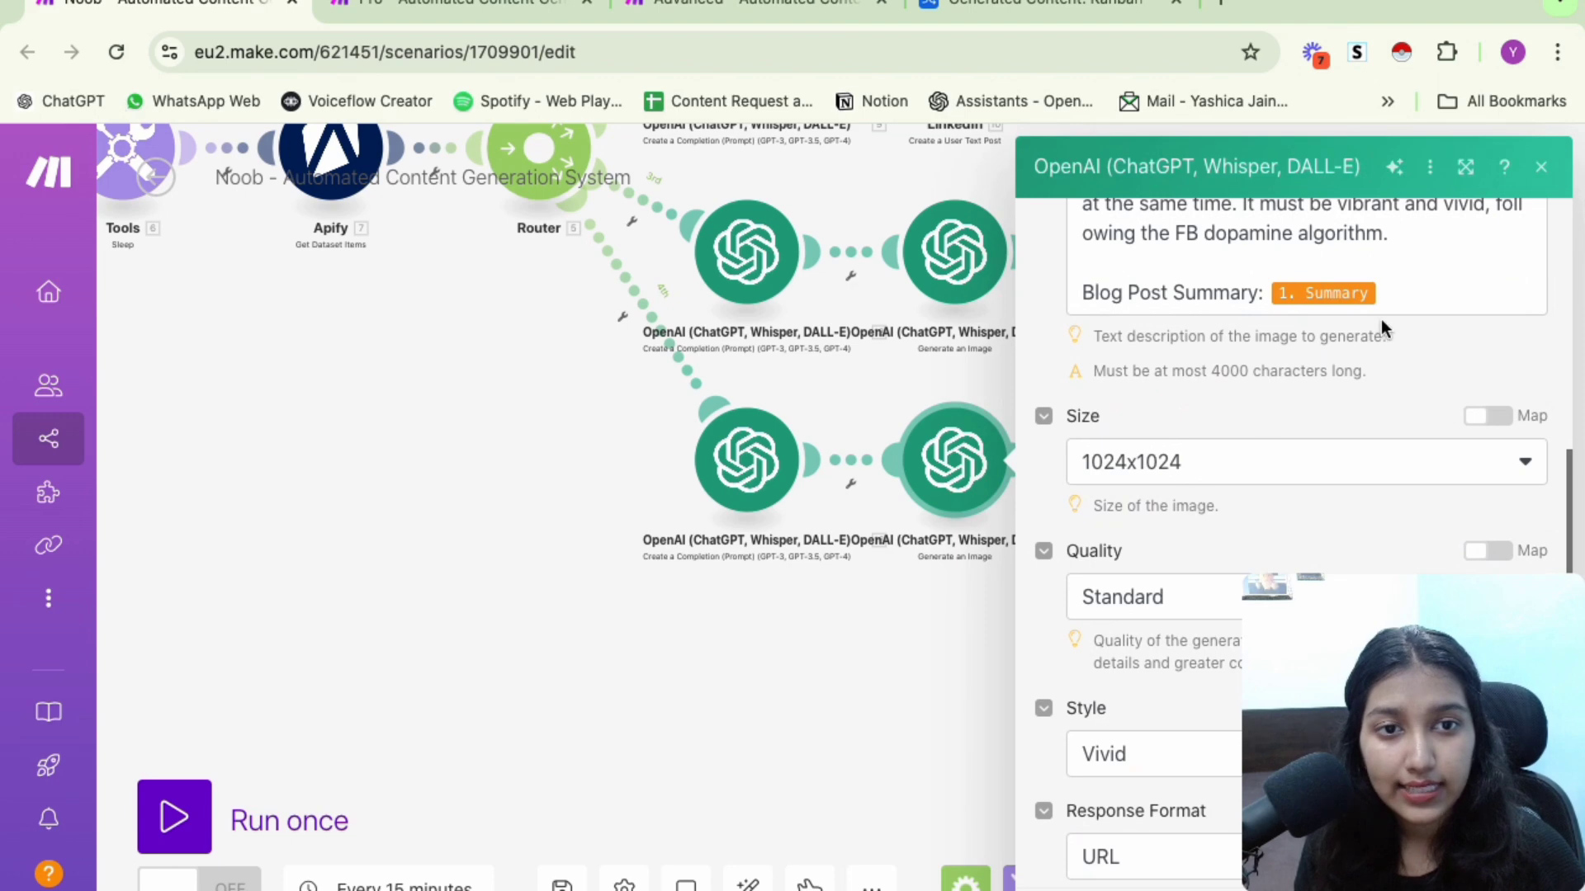
{"action": "left_click", "coordinate": [1408, 302]}
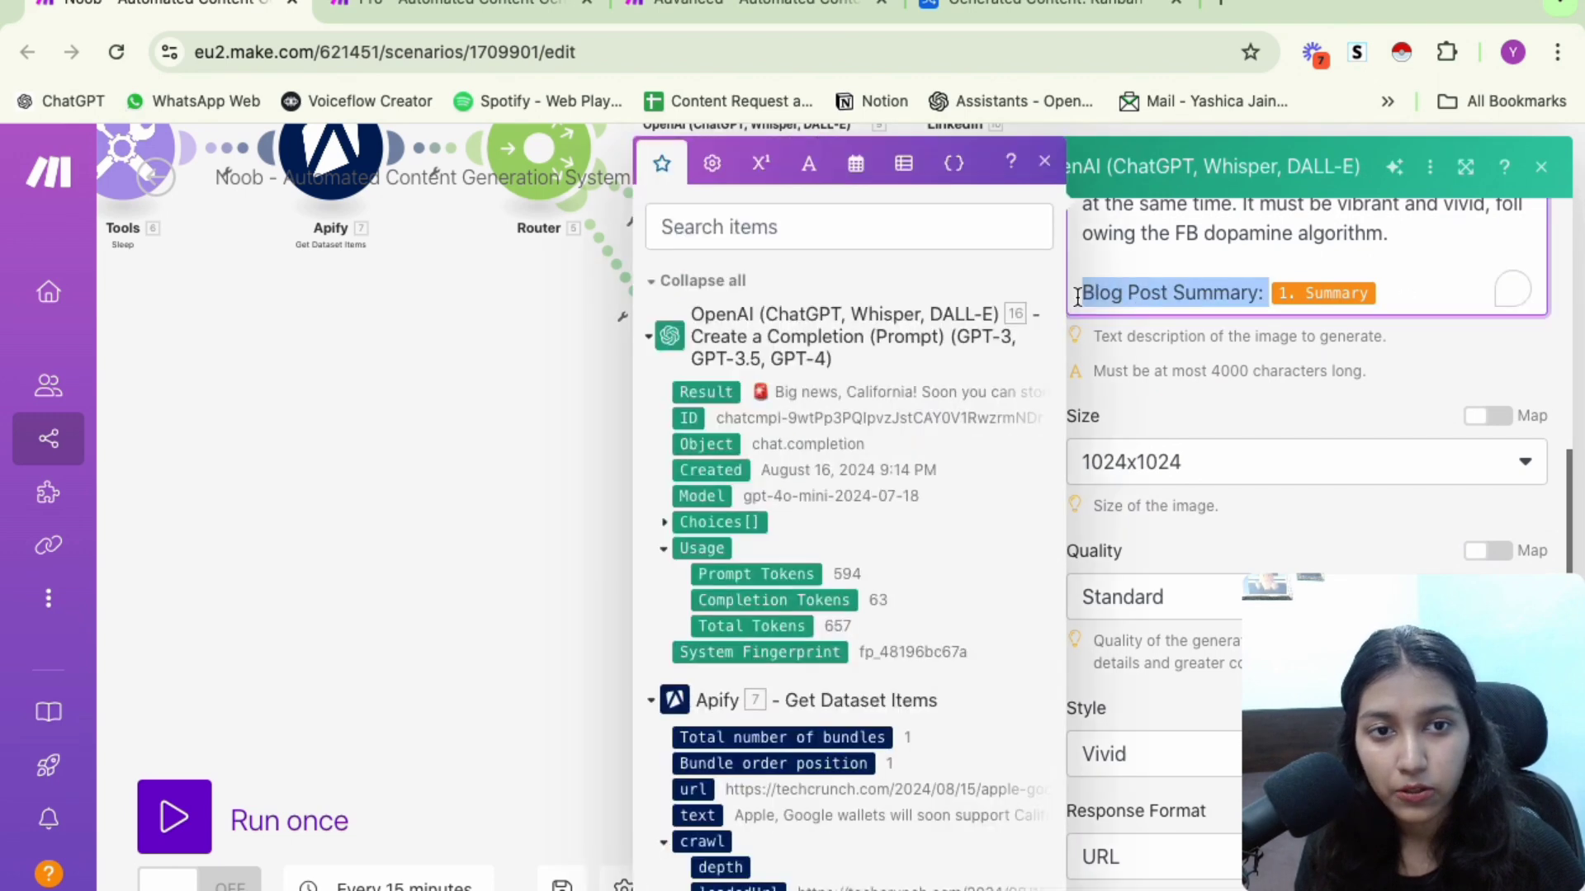
{"action": "left_click", "coordinate": [519, 569]}
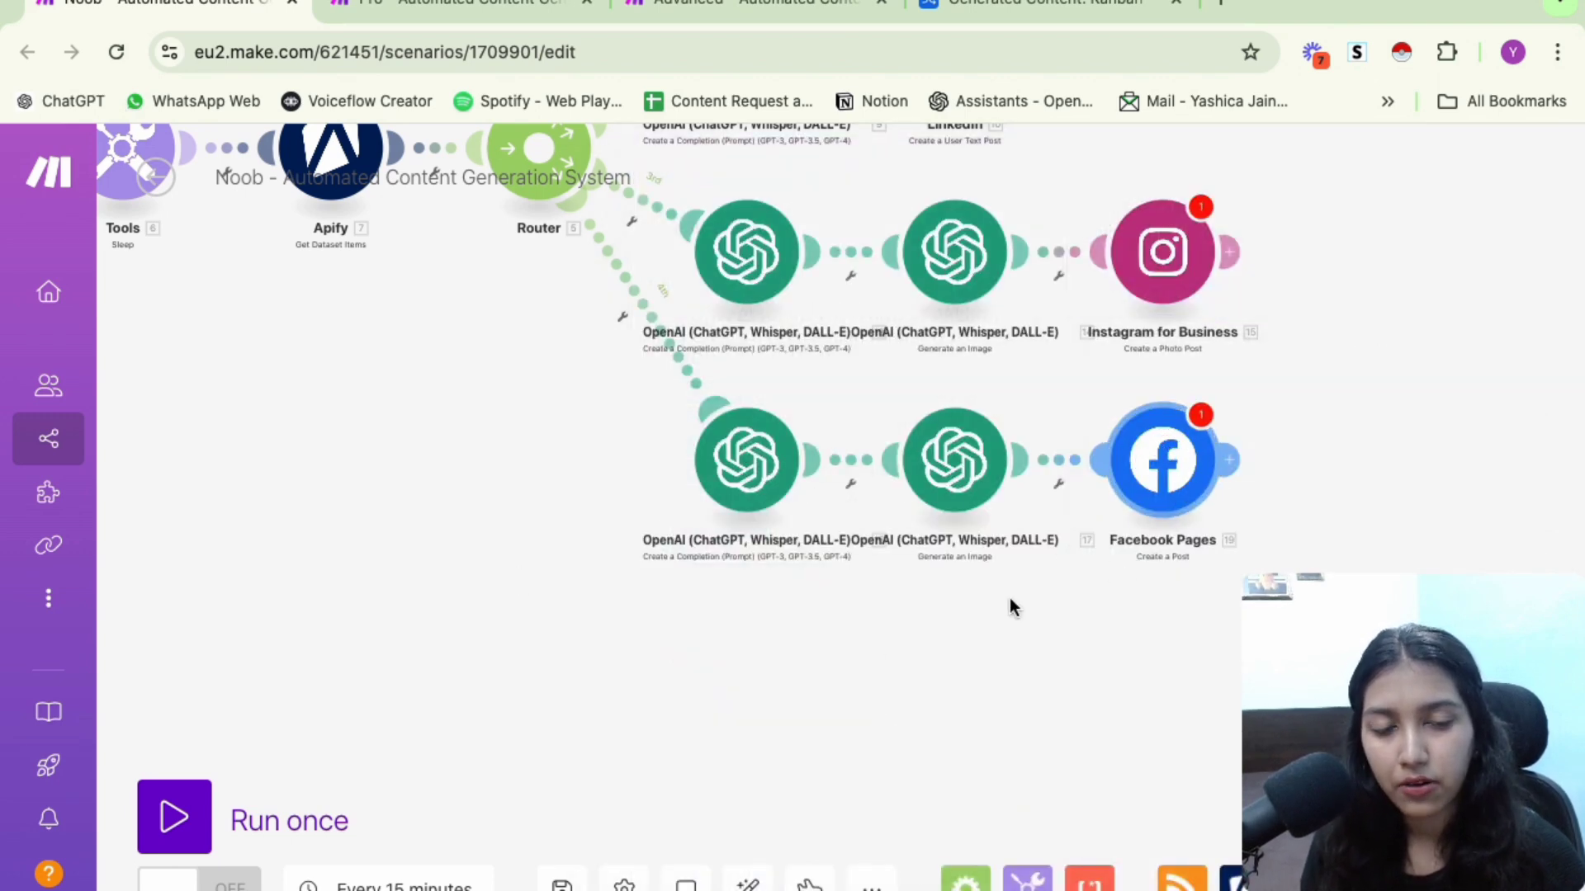
Save the Noob scenario and bring the whole flow from RSS to the social media branches into view
{"action": "left_click", "coordinate": [561, 883]}
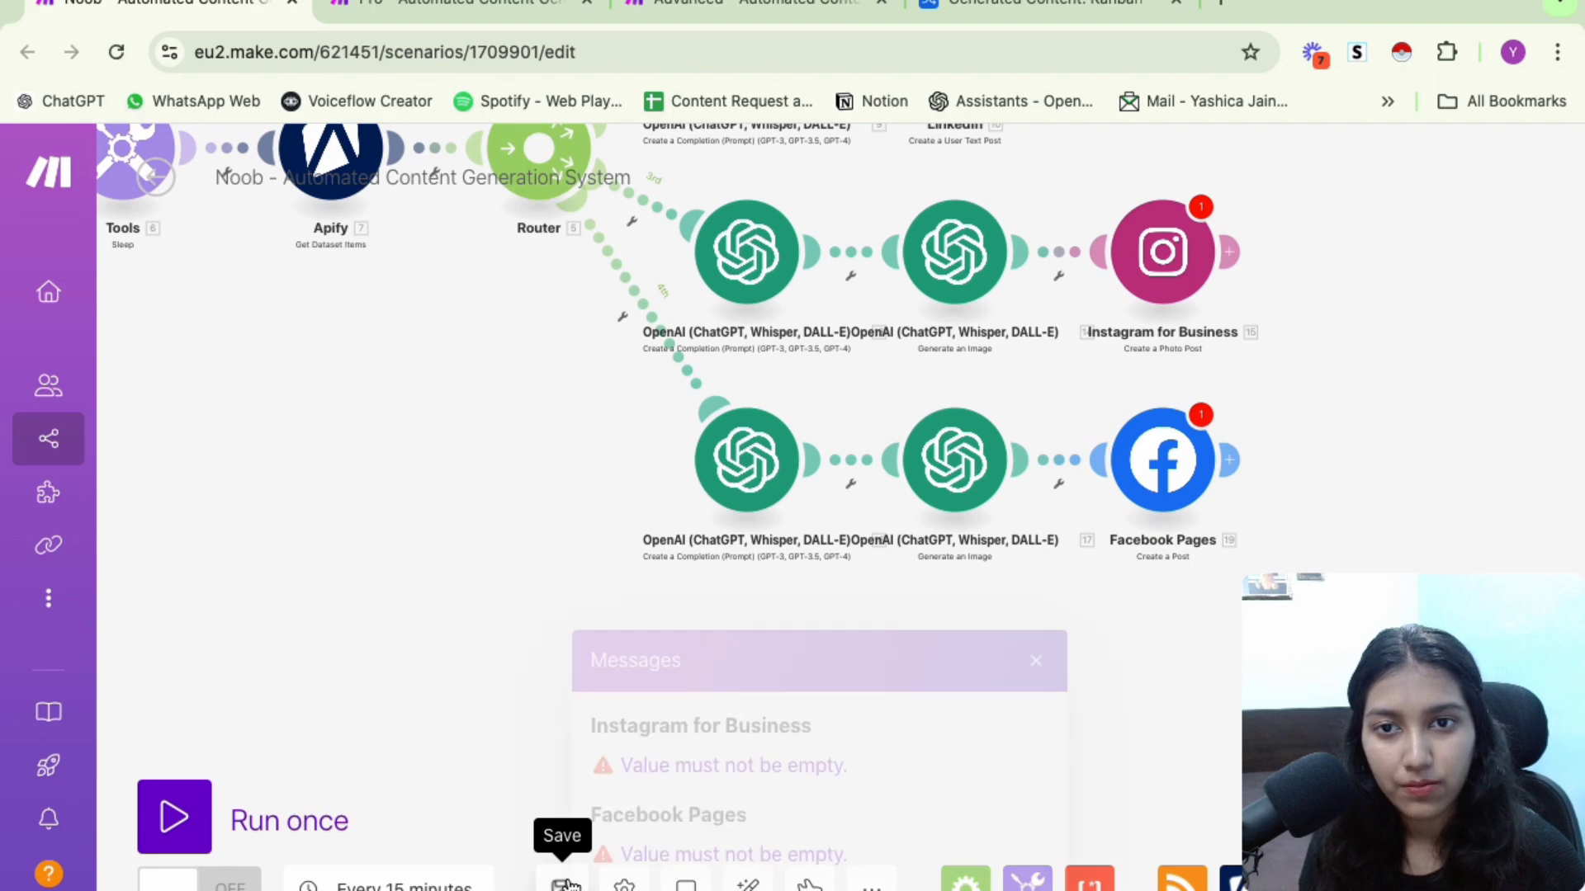
{"action": "left_click_drag", "start_coordinate": [601, 672], "coordinate": [598, 680]}
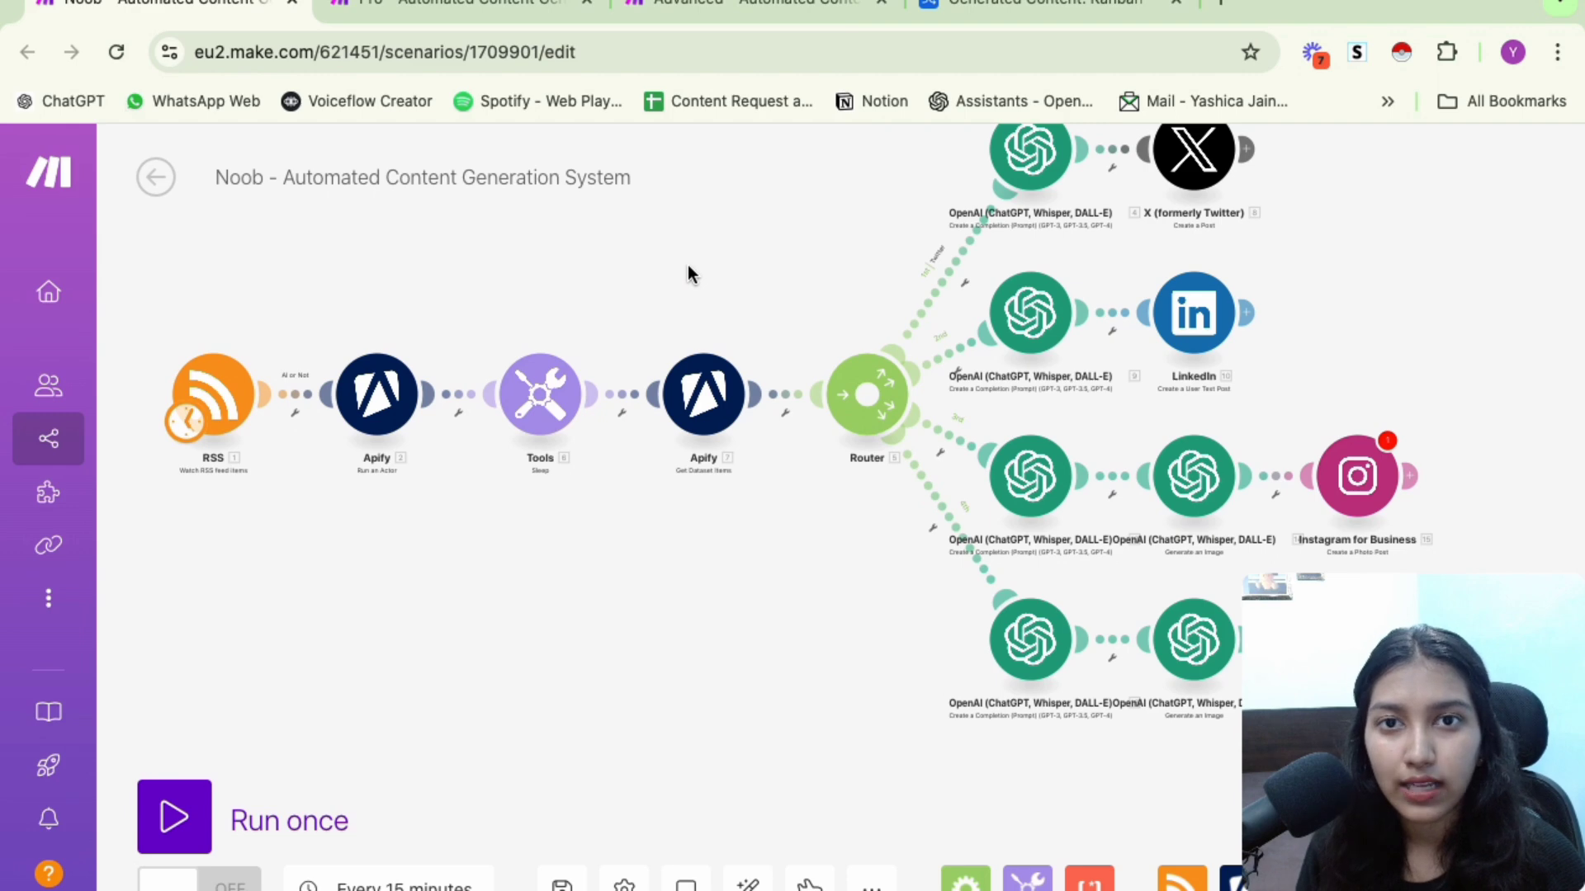
Switch to the Pro - Automated Content Generation System scenario, review the RSS module's feed URL and maximum number of returned items, and close it
{"action": "mouse_move", "coordinate": [748, 260]}
{"action": "left_mouse_down"}
{"action": "mouse_move", "coordinate": [737, 309]}
{"action": "mouse_move", "coordinate": [736, 284]}
{"action": "left_mouse_up"}
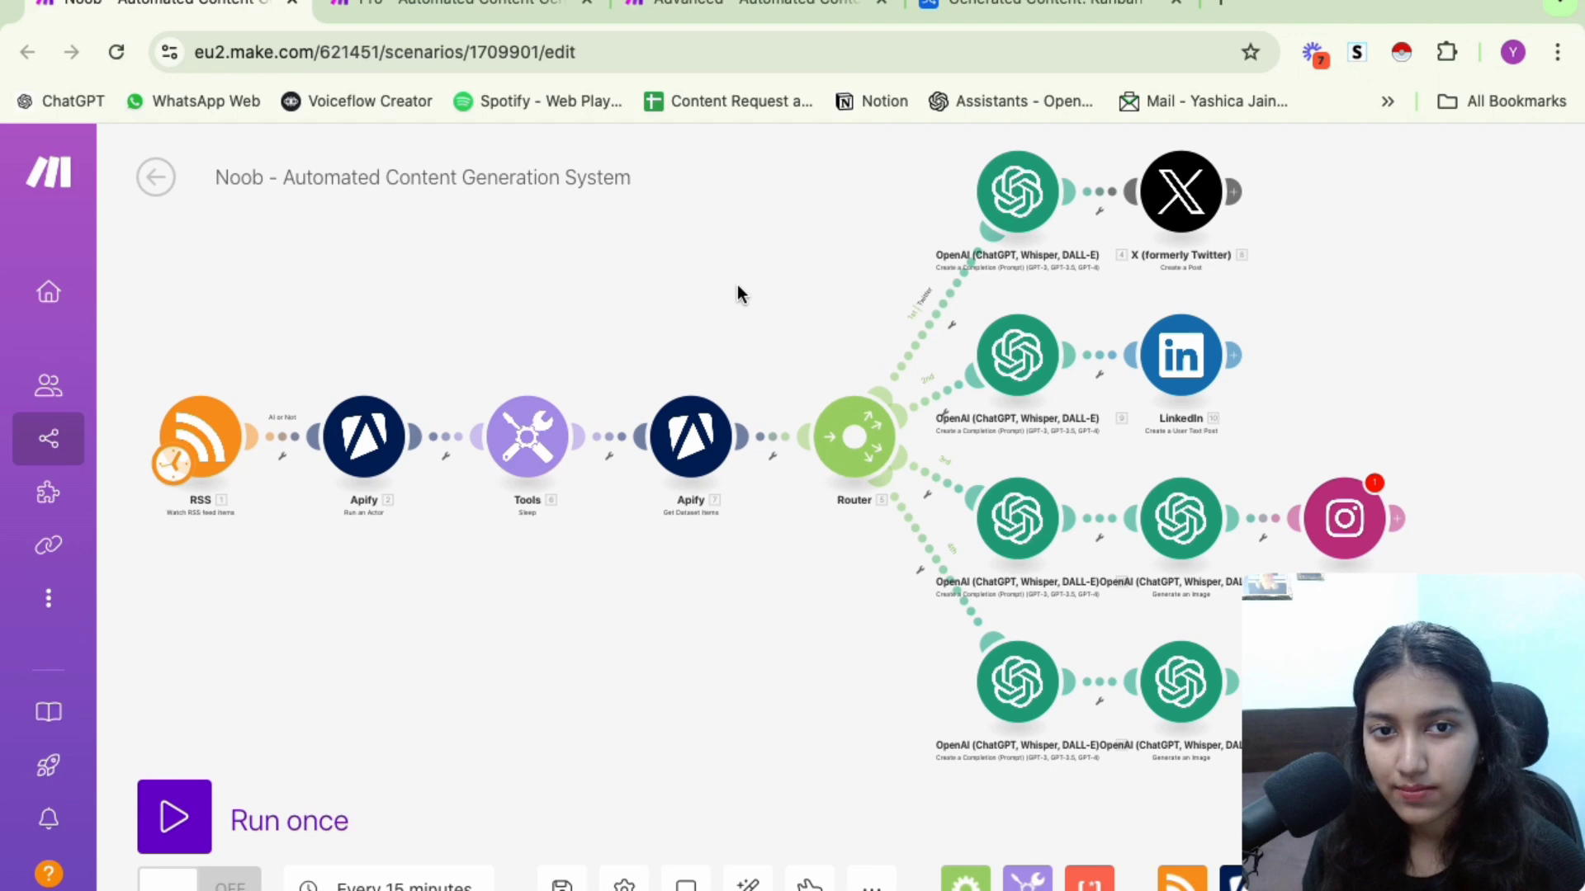
{"action": "left_click", "coordinate": [467, 2]}
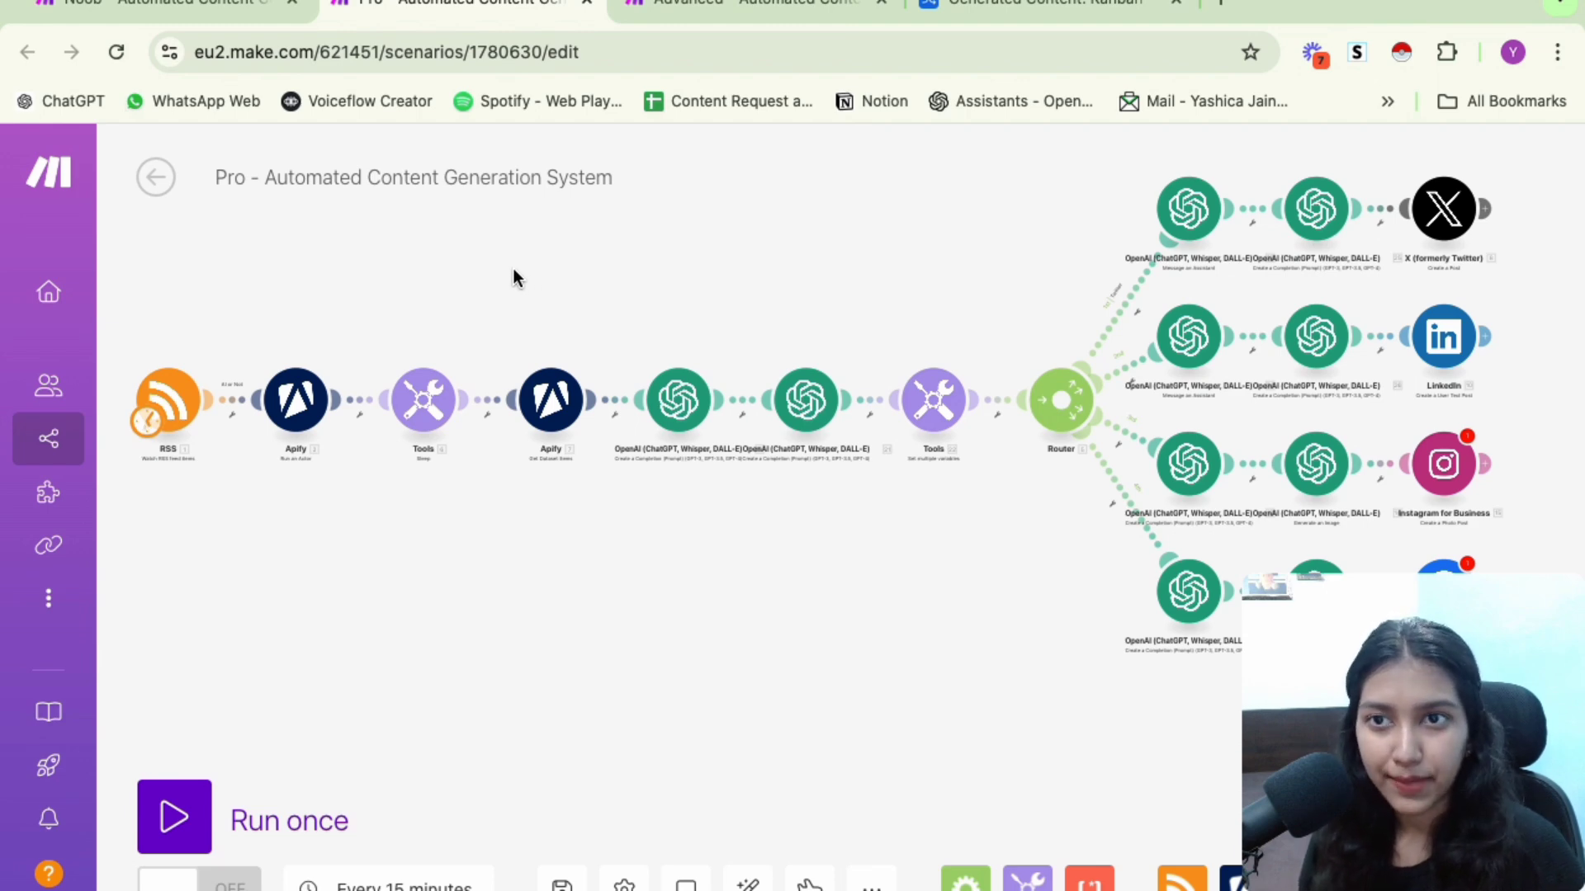
{"action": "left_click_drag", "start_coordinate": [513, 269], "coordinate": [606, 259]}
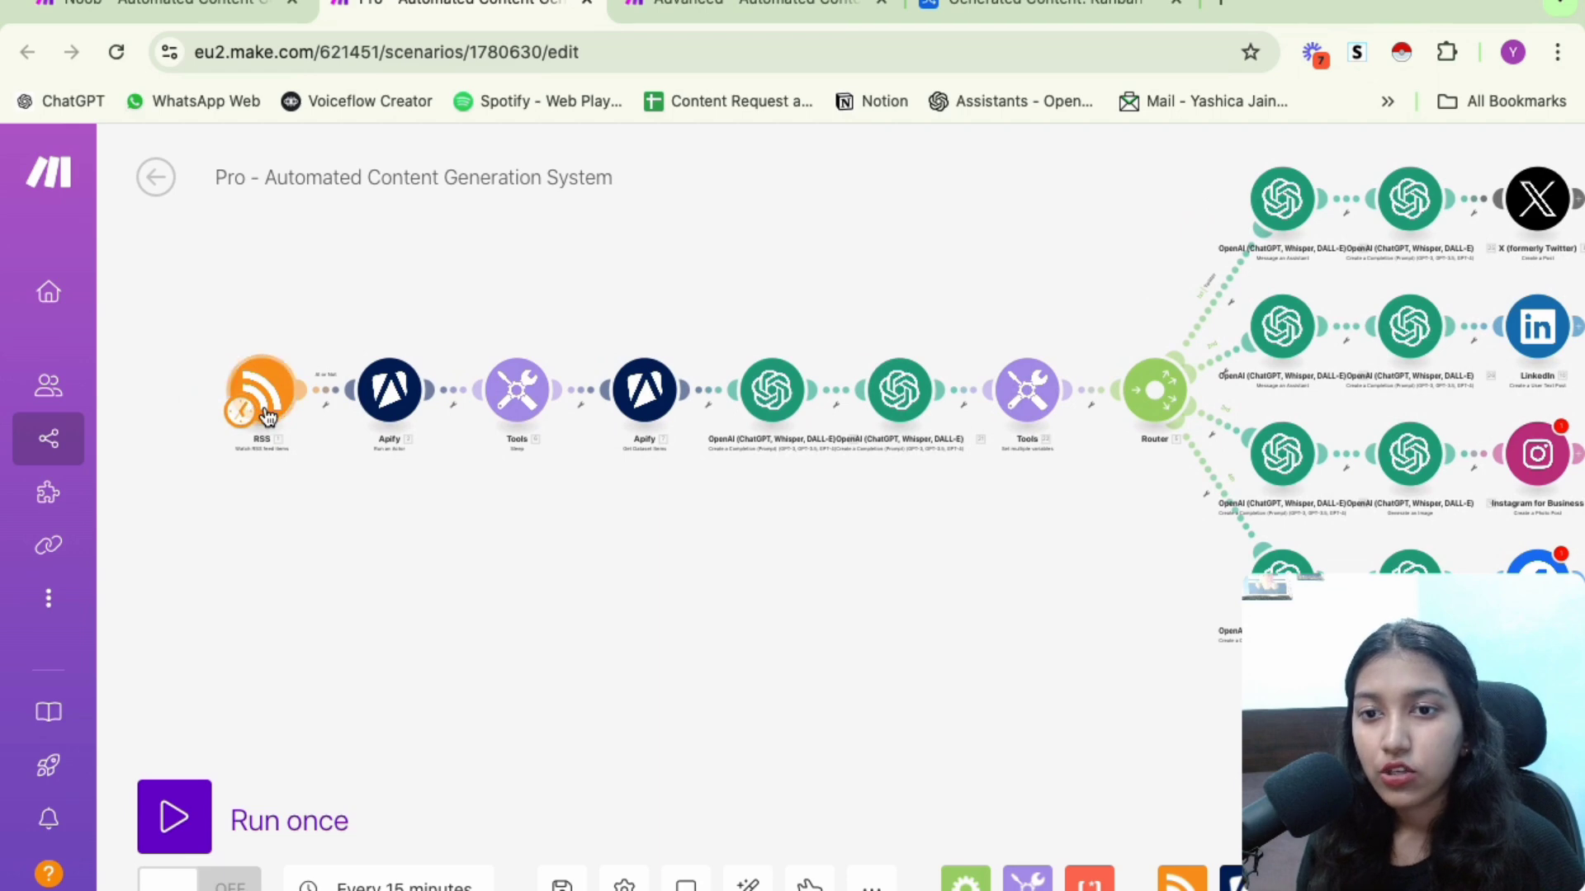
{"action": "scroll", "coordinate": [266, 413], "scroll_direction": "up", "scroll_amount": 5}
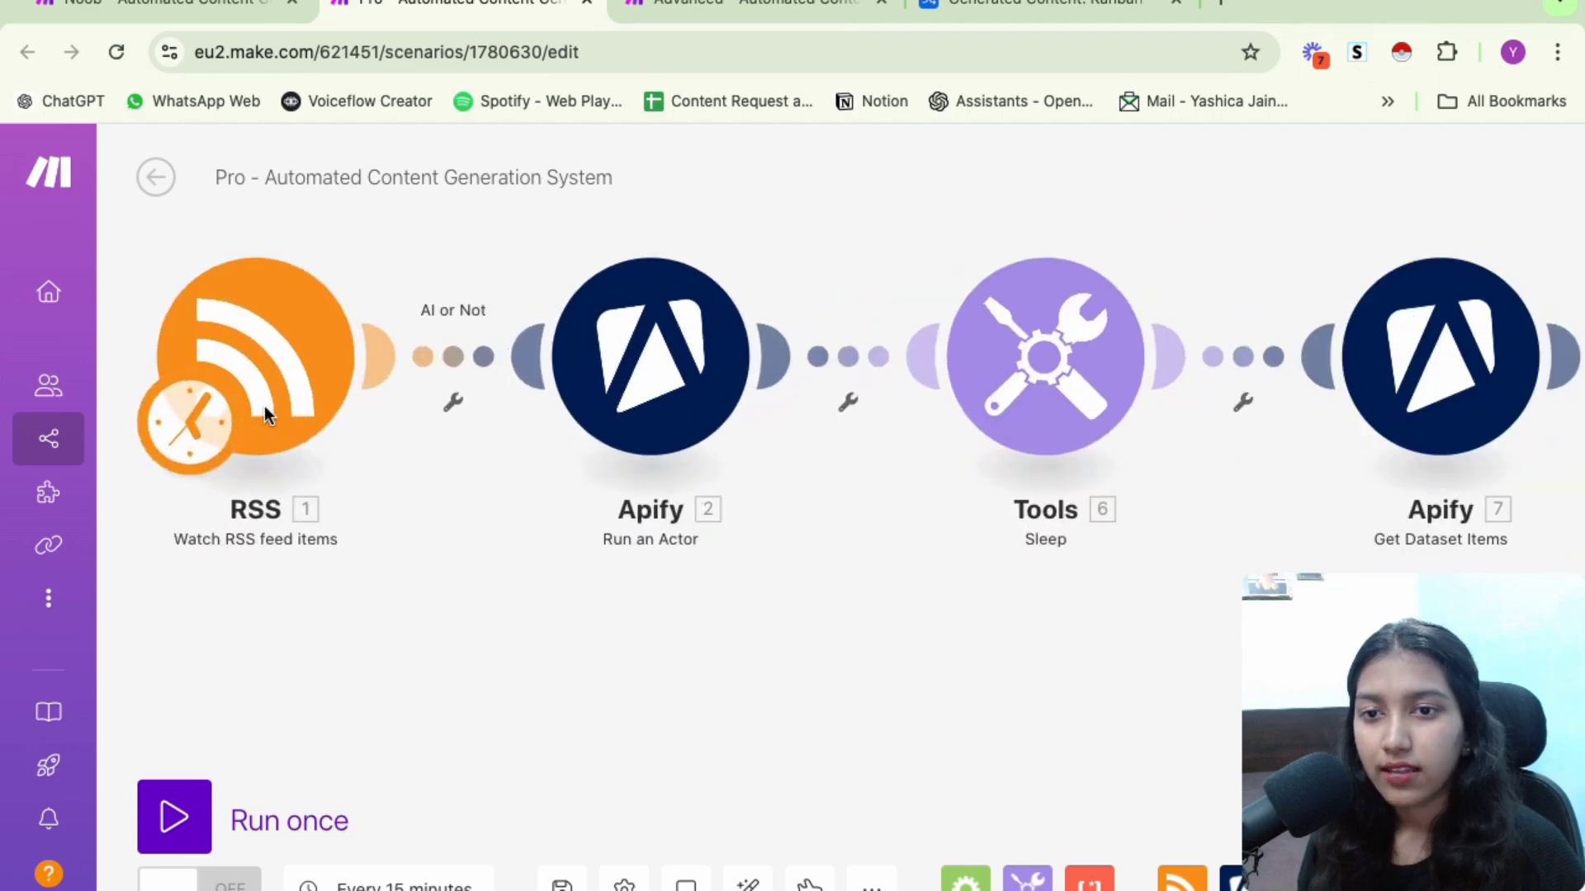
{"action": "left_click", "coordinate": [298, 368]}
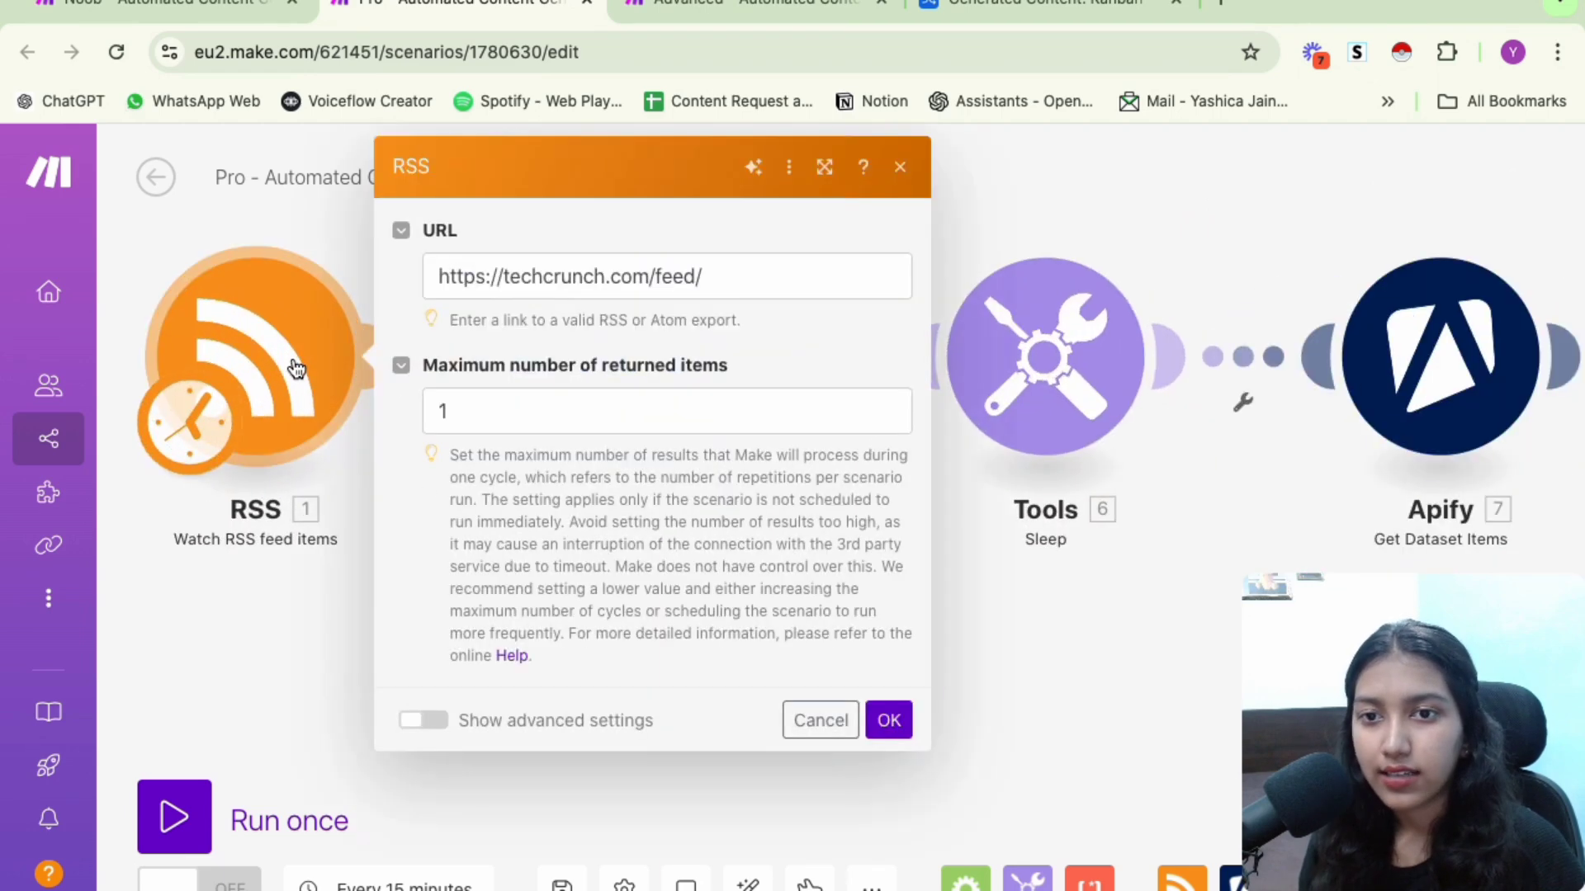
{"action": "left_click", "coordinate": [337, 588]}
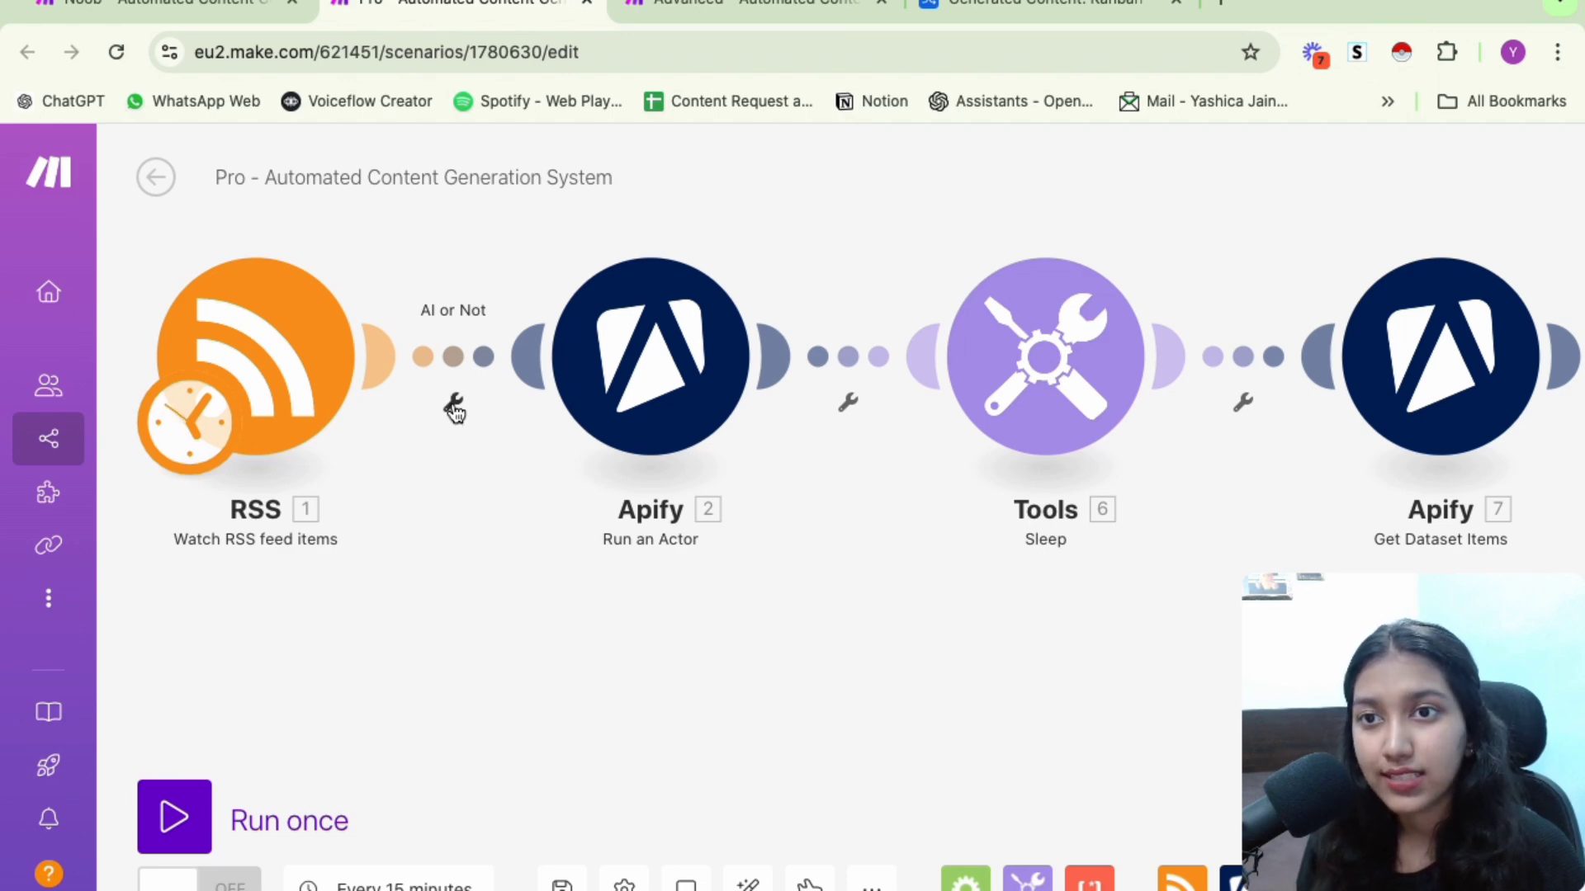
Review the Apify Run an Actor module's actor, input JSON and mapped start URL in the Pro scenario, and close it
{"action": "left_click_drag", "start_coordinate": [795, 422], "coordinate": [534, 463]}
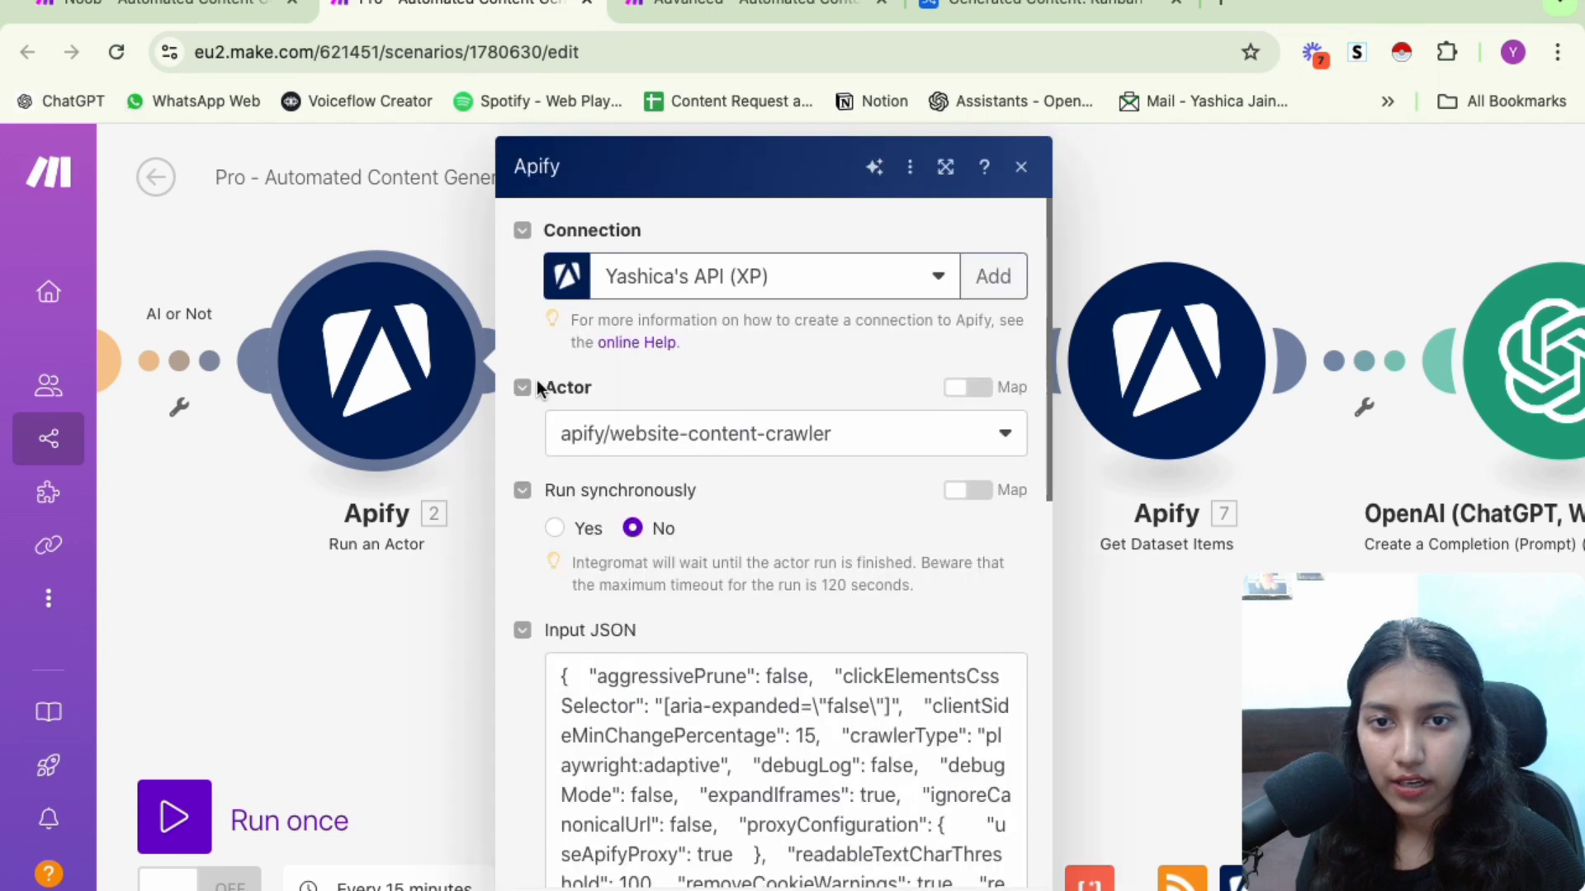
{"action": "scroll", "coordinate": [848, 474], "scroll_direction": "down", "scroll_amount": 6}
{"action": "scroll", "coordinate": [851, 479], "scroll_direction": "down", "scroll_amount": 5}
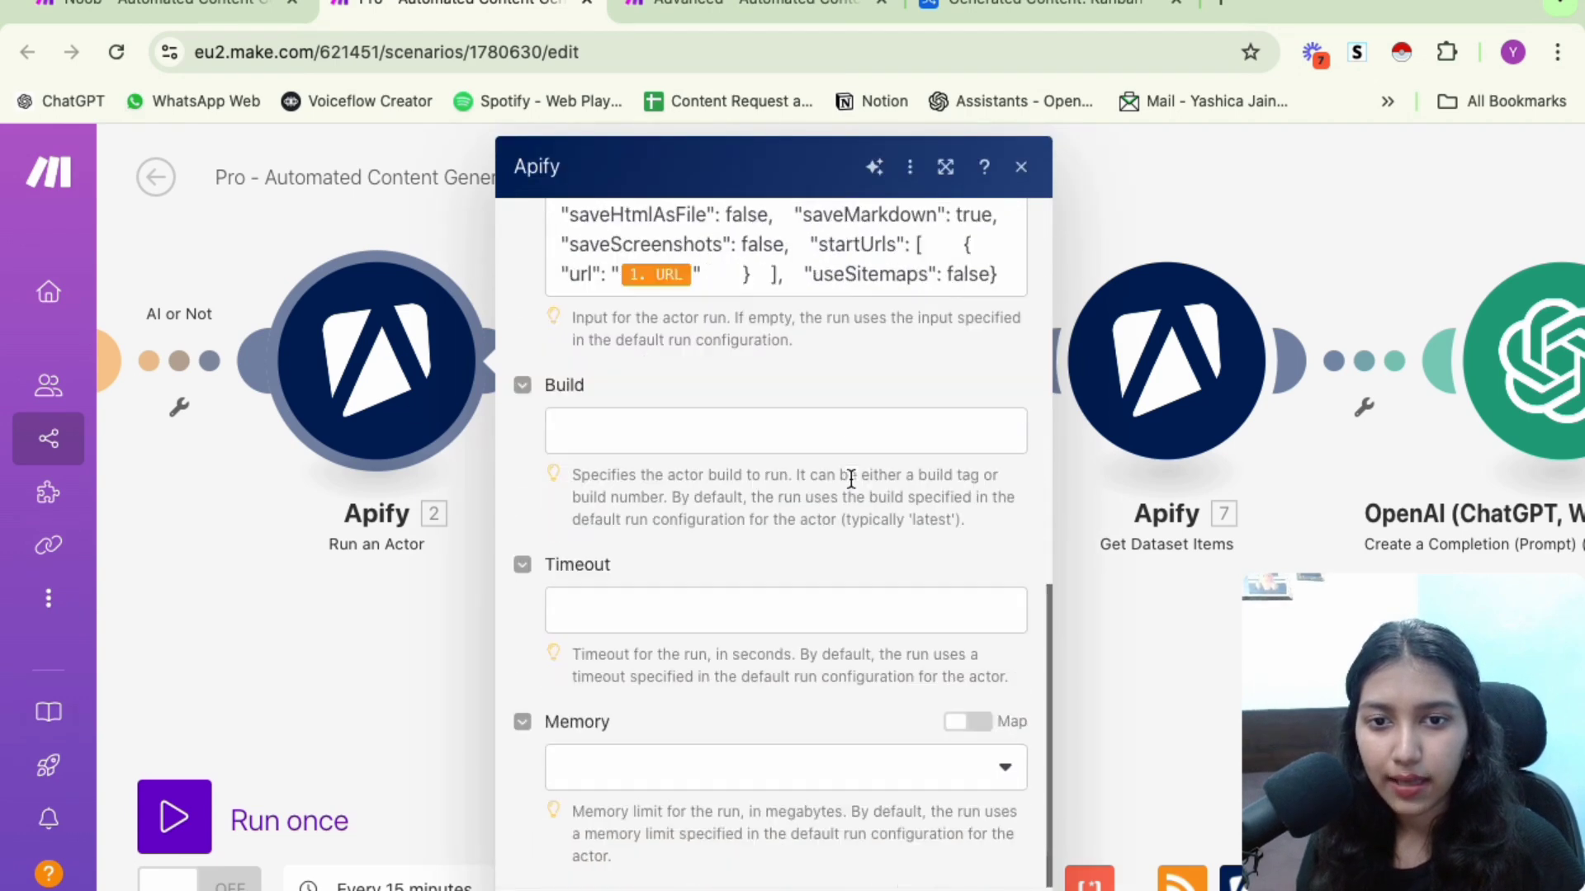
{"action": "left_click", "coordinate": [1128, 656]}
Check the delay in the Tools Sleep module and the Dataset ID mapping in Apify Get Dataset Items, closing each module
{"action": "left_click", "coordinate": [797, 371]}
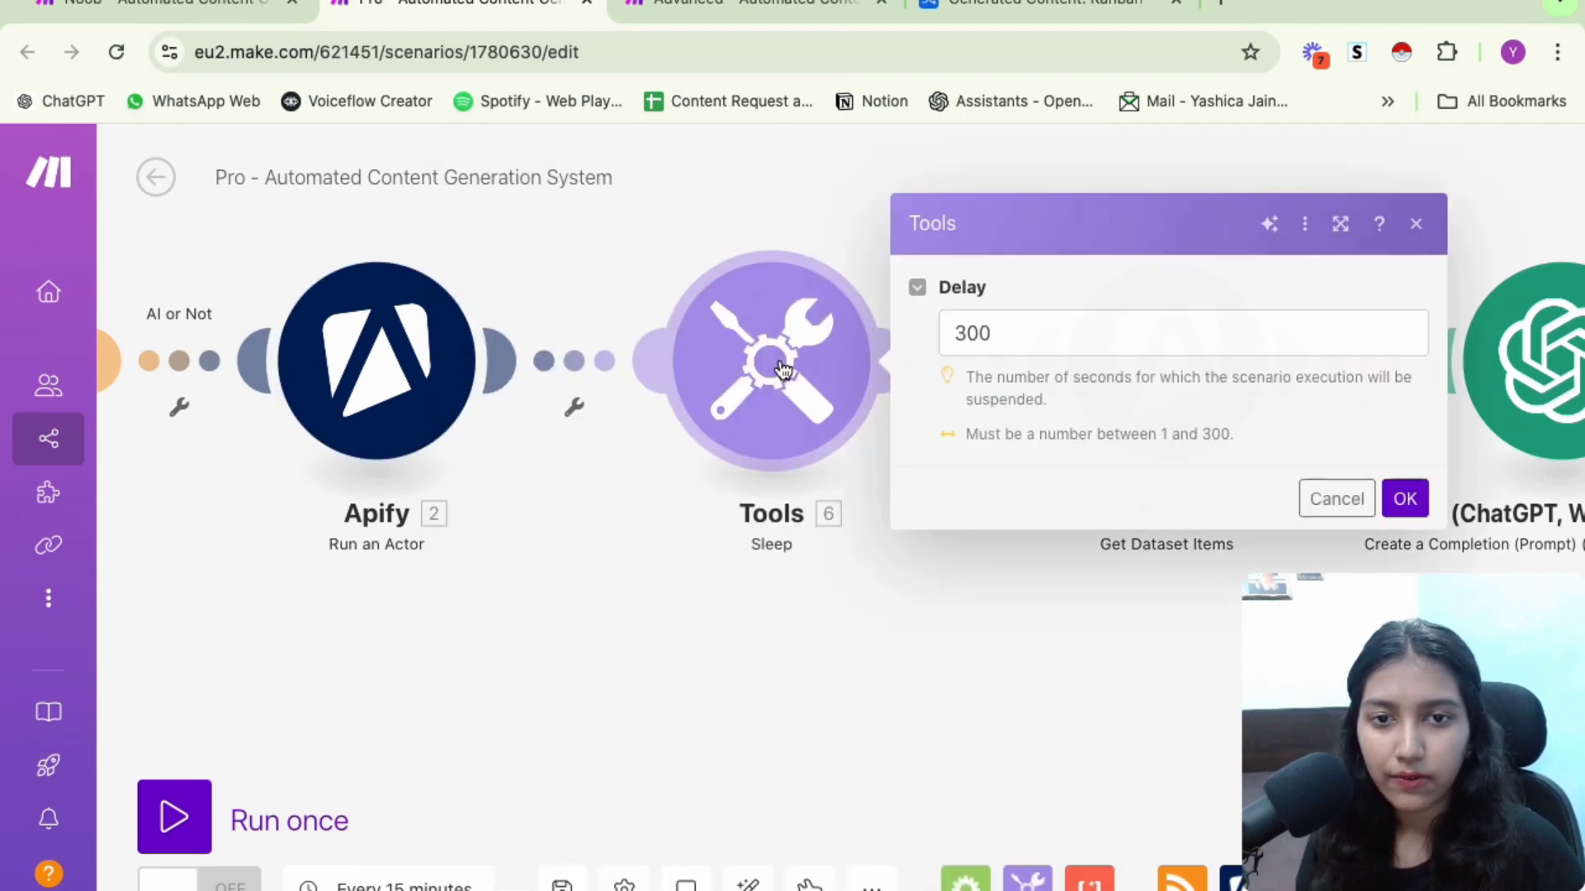
{"action": "left_click", "coordinate": [643, 570]}
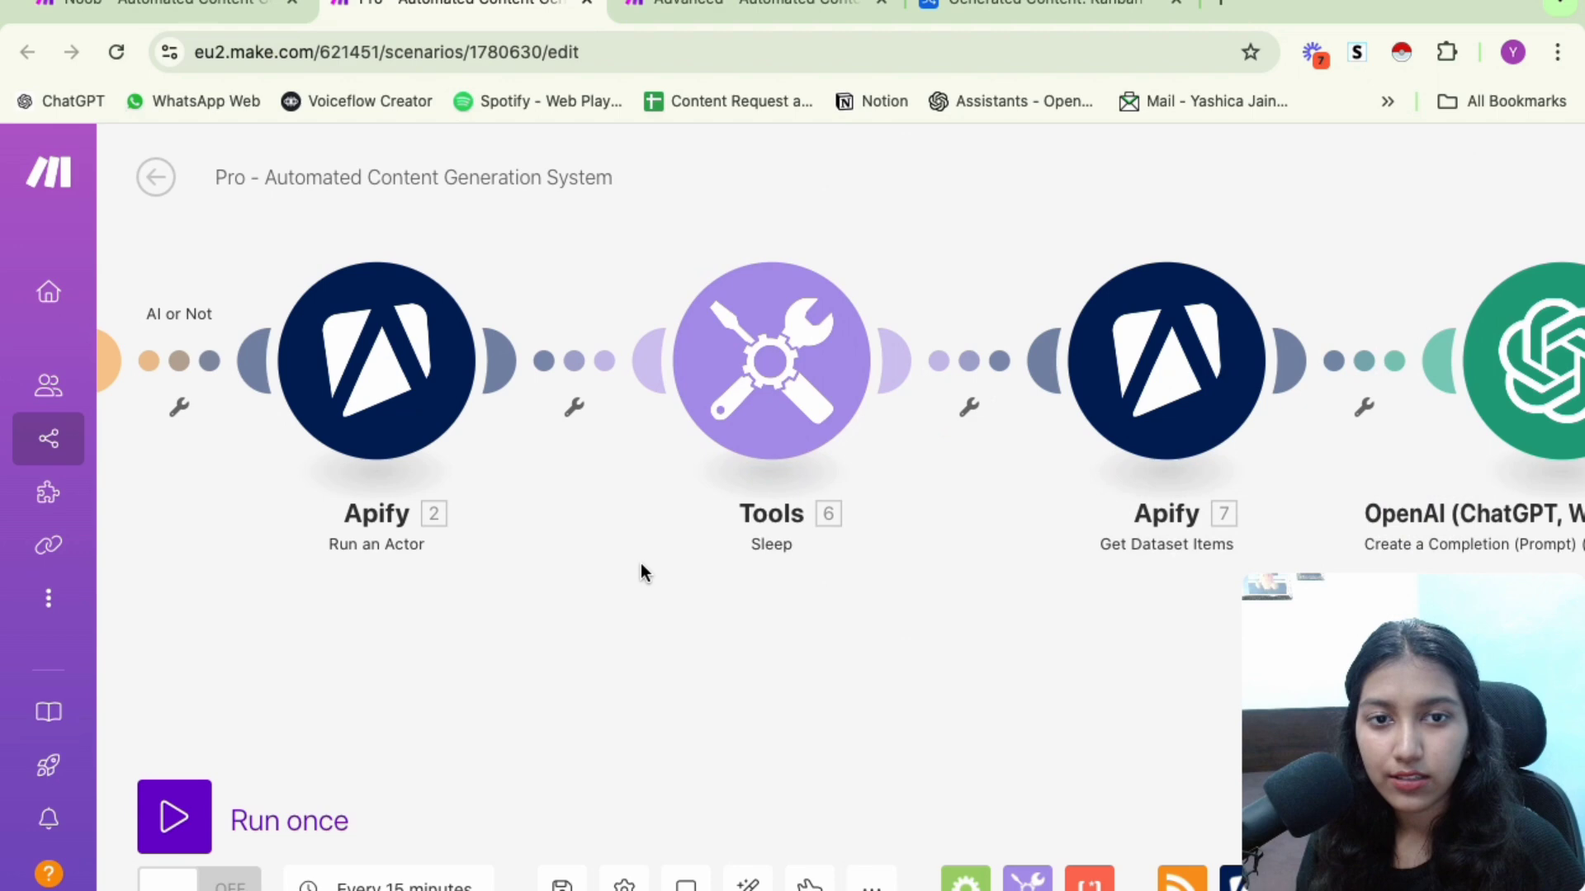
{"action": "left_click", "coordinate": [1184, 396]}
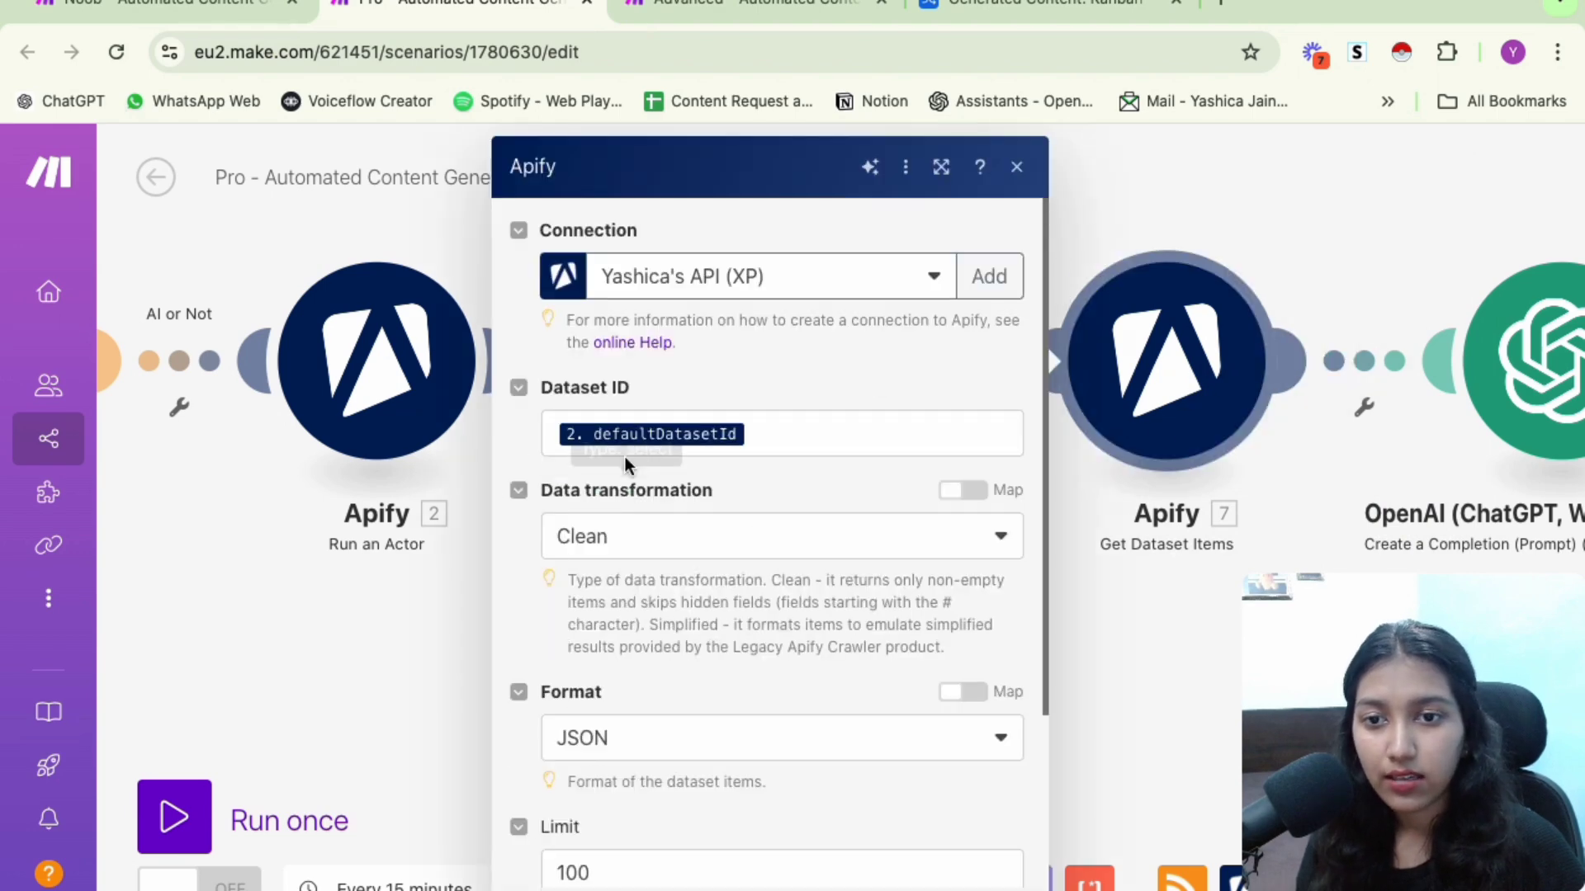
{"action": "left_click", "coordinate": [387, 649]}
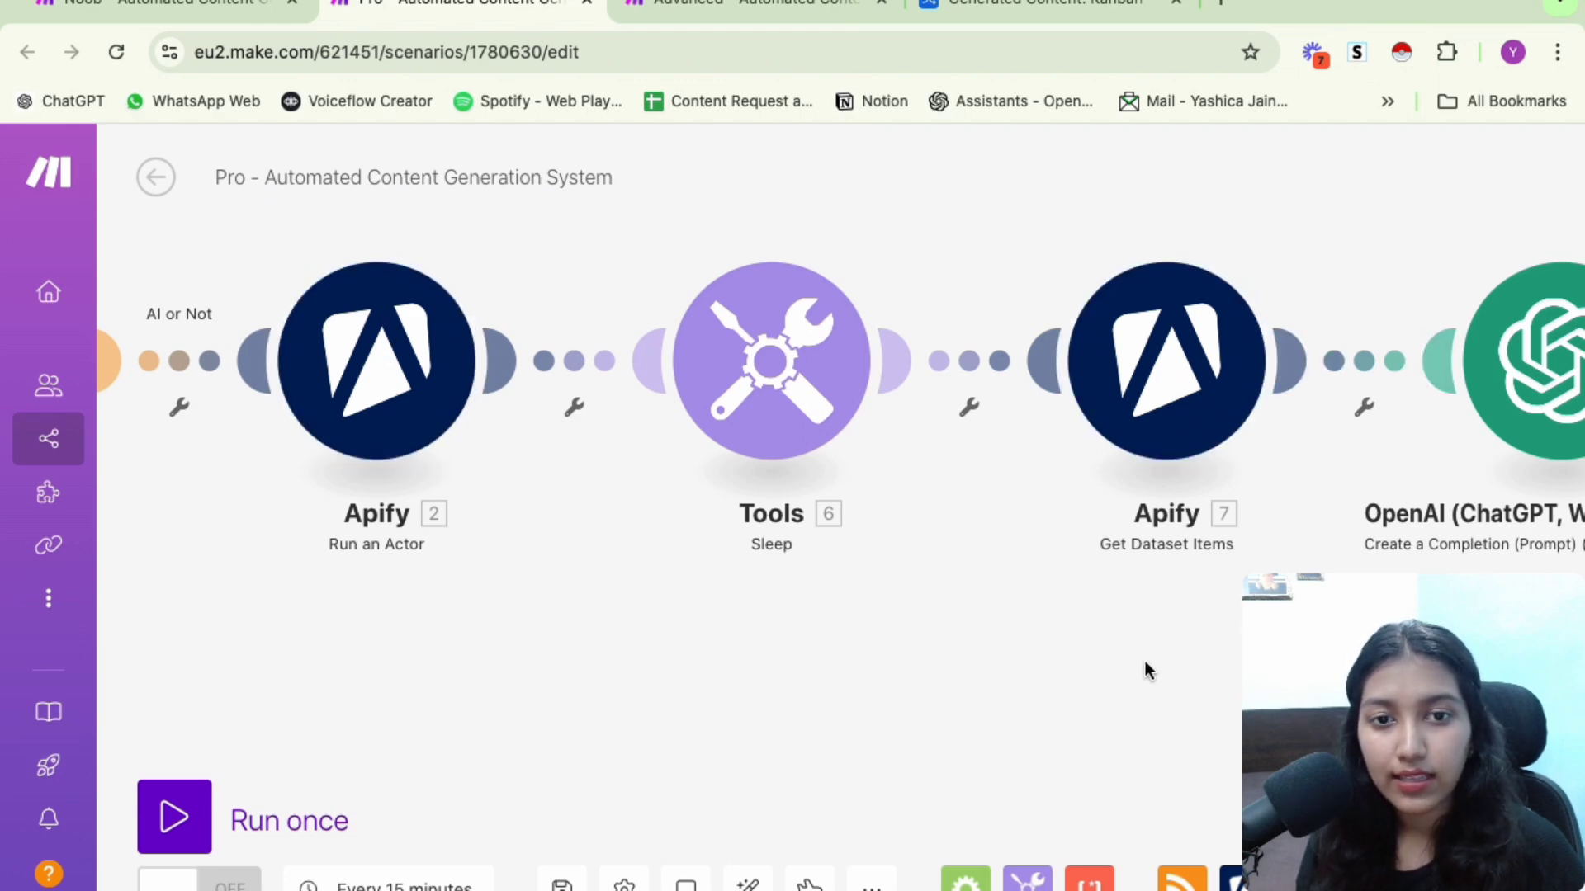
Open the first OpenAI completion module following Apify Get Dataset Items and review its method, model and first message role
{"action": "scroll", "coordinate": [1142, 664], "scroll_direction": "down", "scroll_amount": 5}
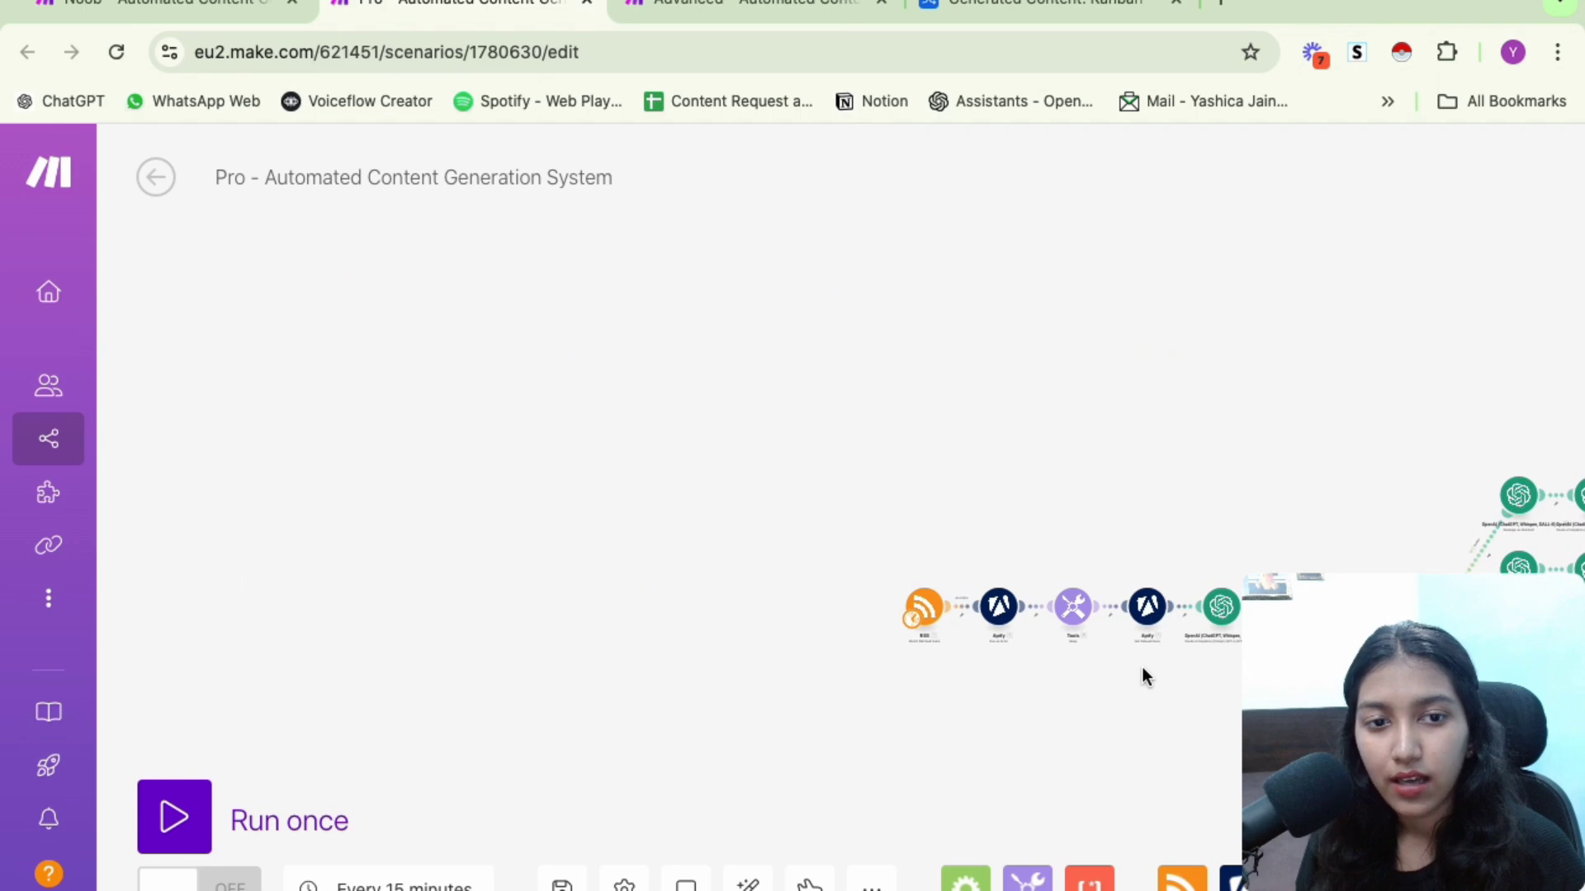
{"action": "left_click_drag", "start_coordinate": [1142, 667], "coordinate": [870, 589]}
{"action": "scroll", "coordinate": [963, 544], "scroll_direction": "up", "scroll_amount": 5}
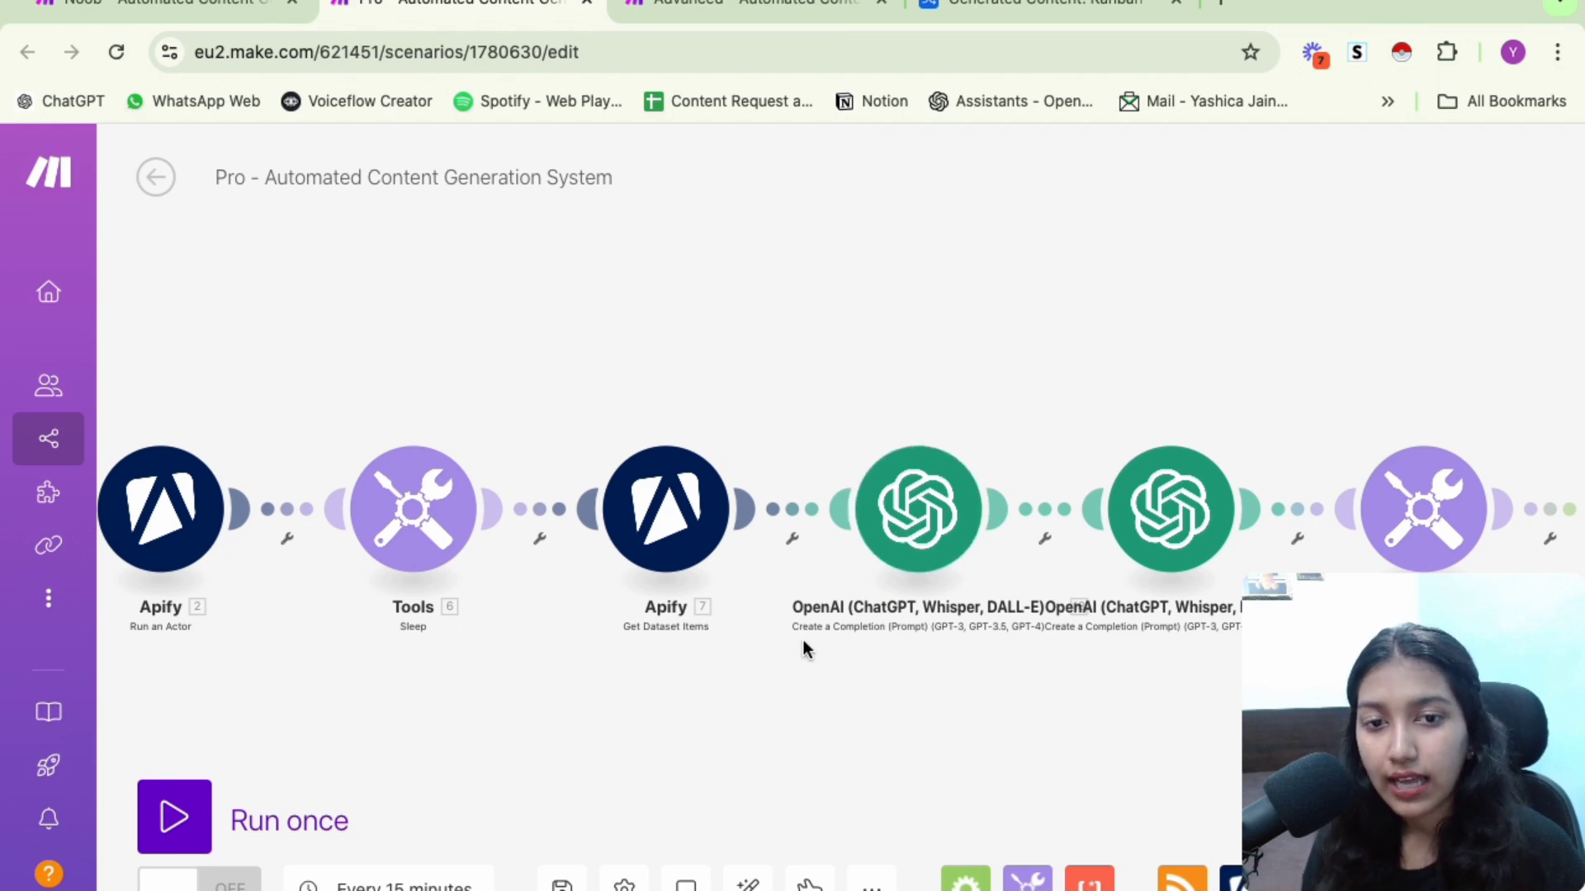
{"action": "left_click", "coordinate": [923, 524]}
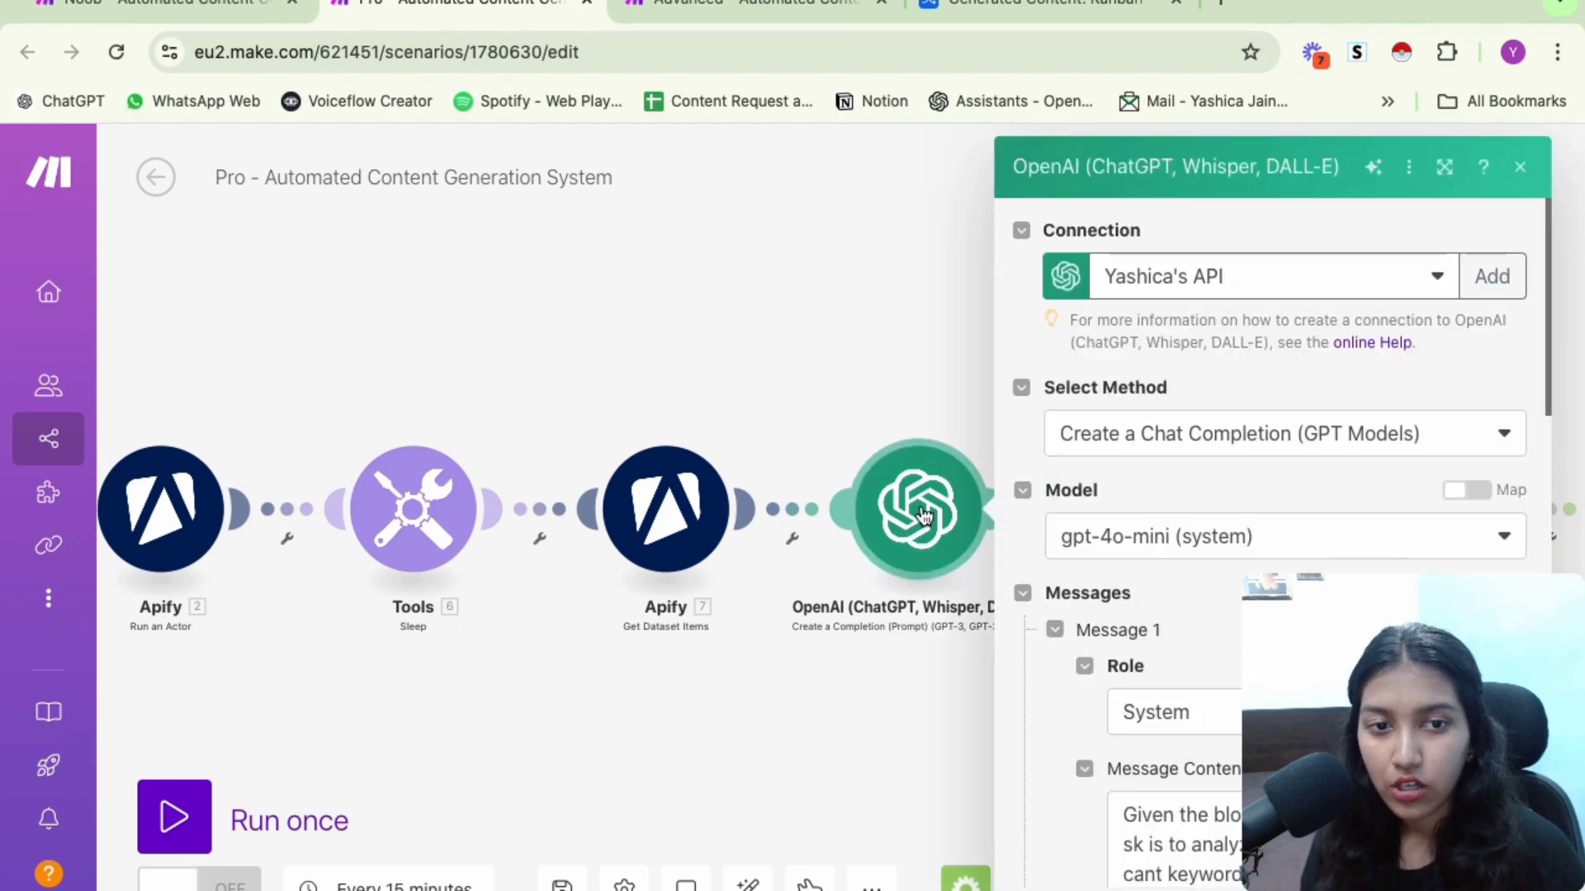
{"action": "scroll", "coordinate": [1260, 384], "scroll_direction": "down", "scroll_amount": 5}
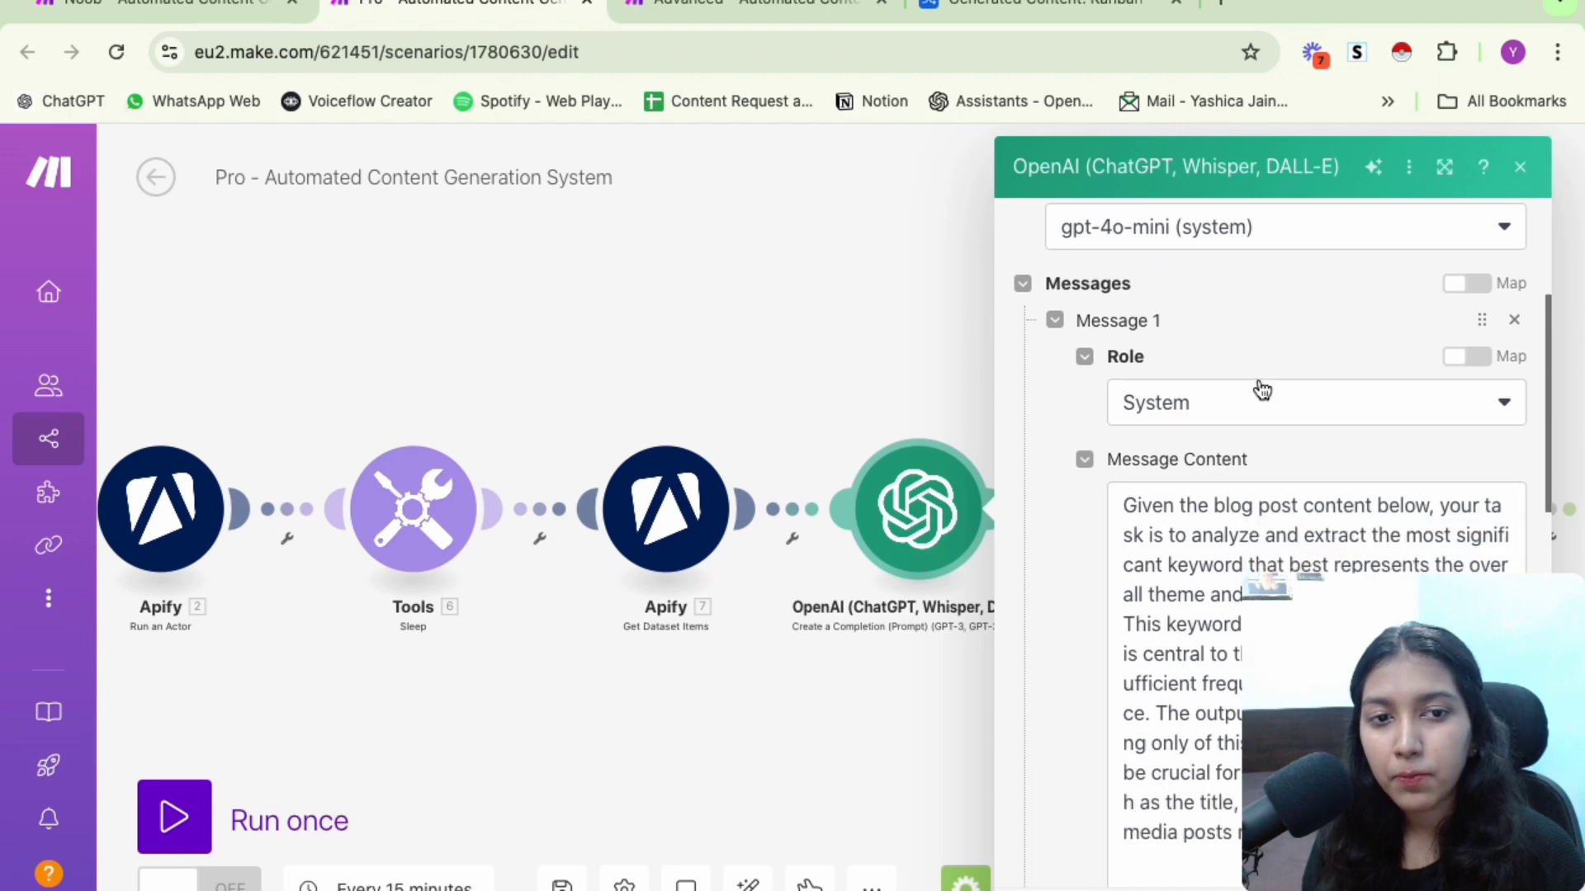
{"action": "scroll", "coordinate": [1261, 388], "scroll_direction": "down", "scroll_amount": 1}
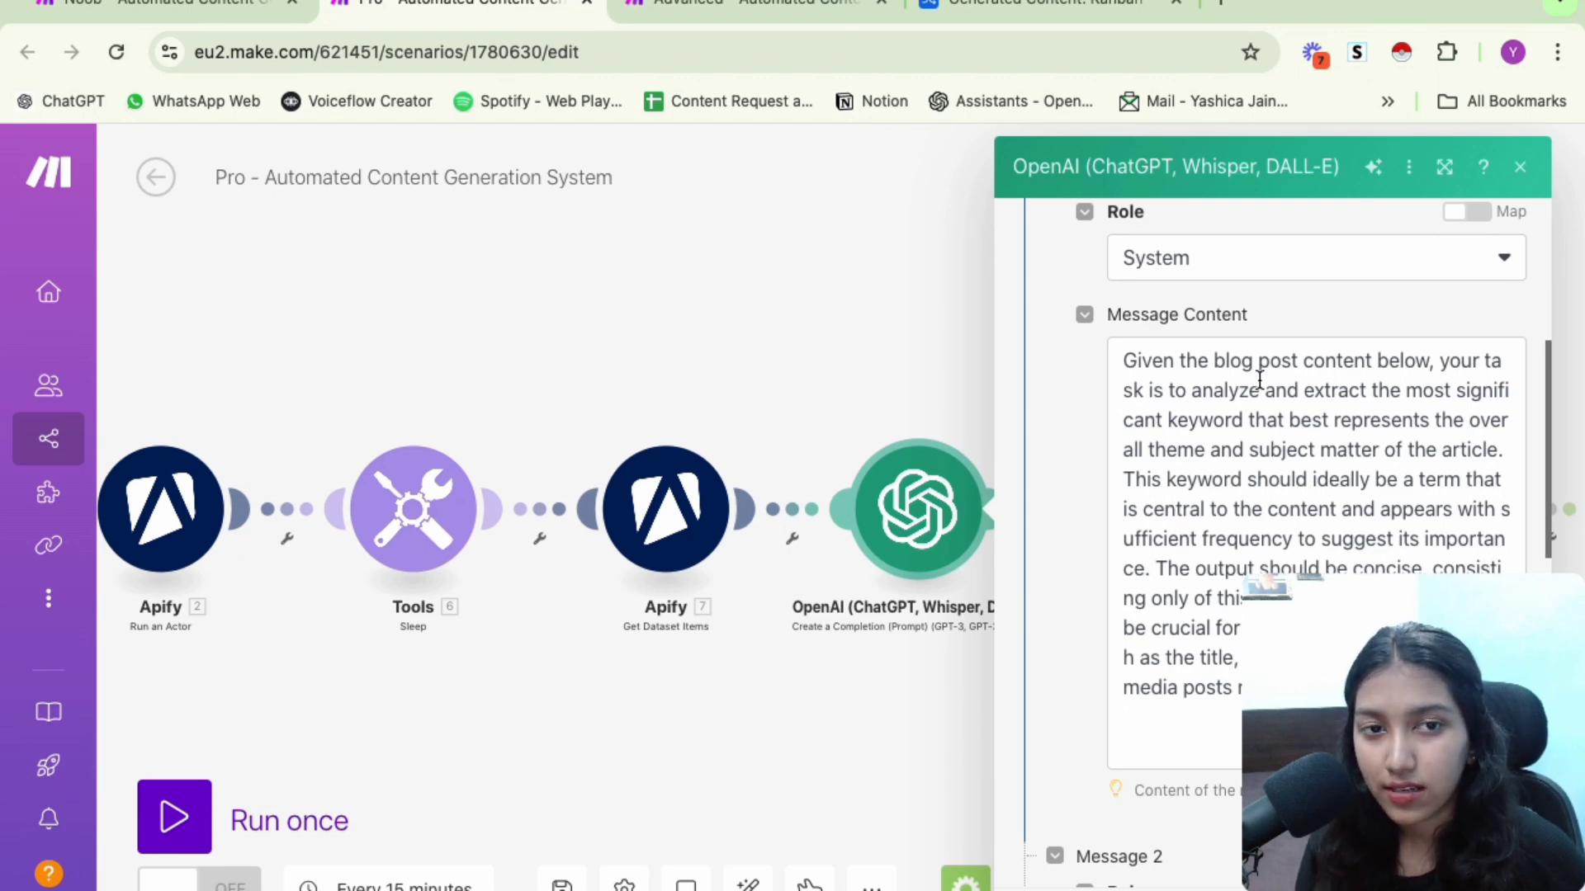
{"action": "scroll", "coordinate": [1260, 379], "scroll_direction": "up", "scroll_amount": 5}
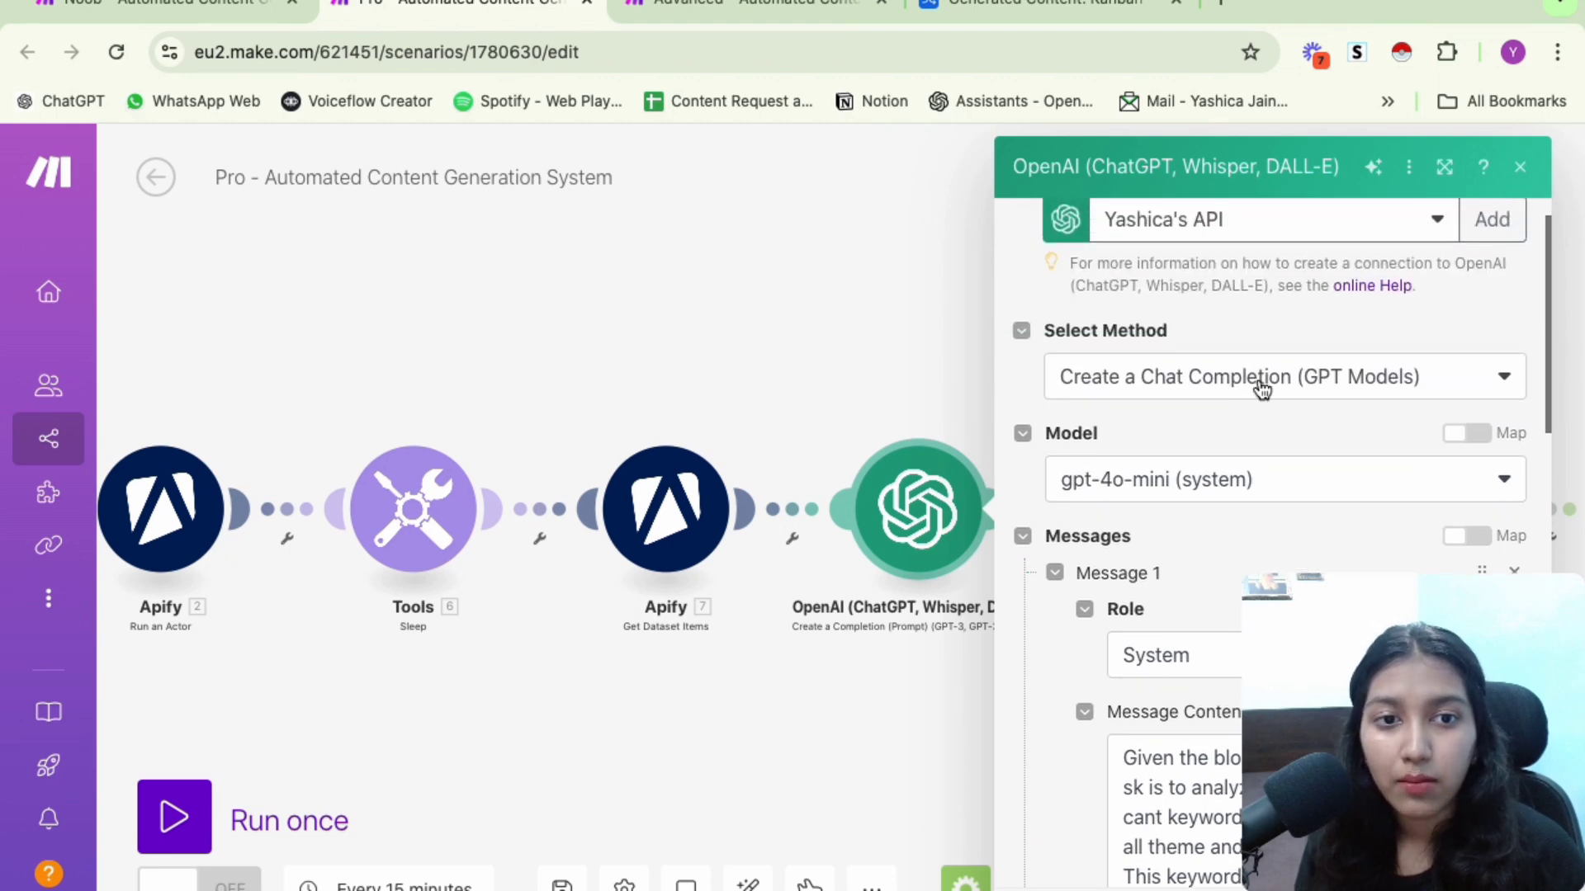
Read through the Message 1 system prompt on extracting the blog post's most significant keyword, highlighting phrases while reading
{"action": "scroll", "coordinate": [1286, 420], "scroll_direction": "down", "scroll_amount": 5}
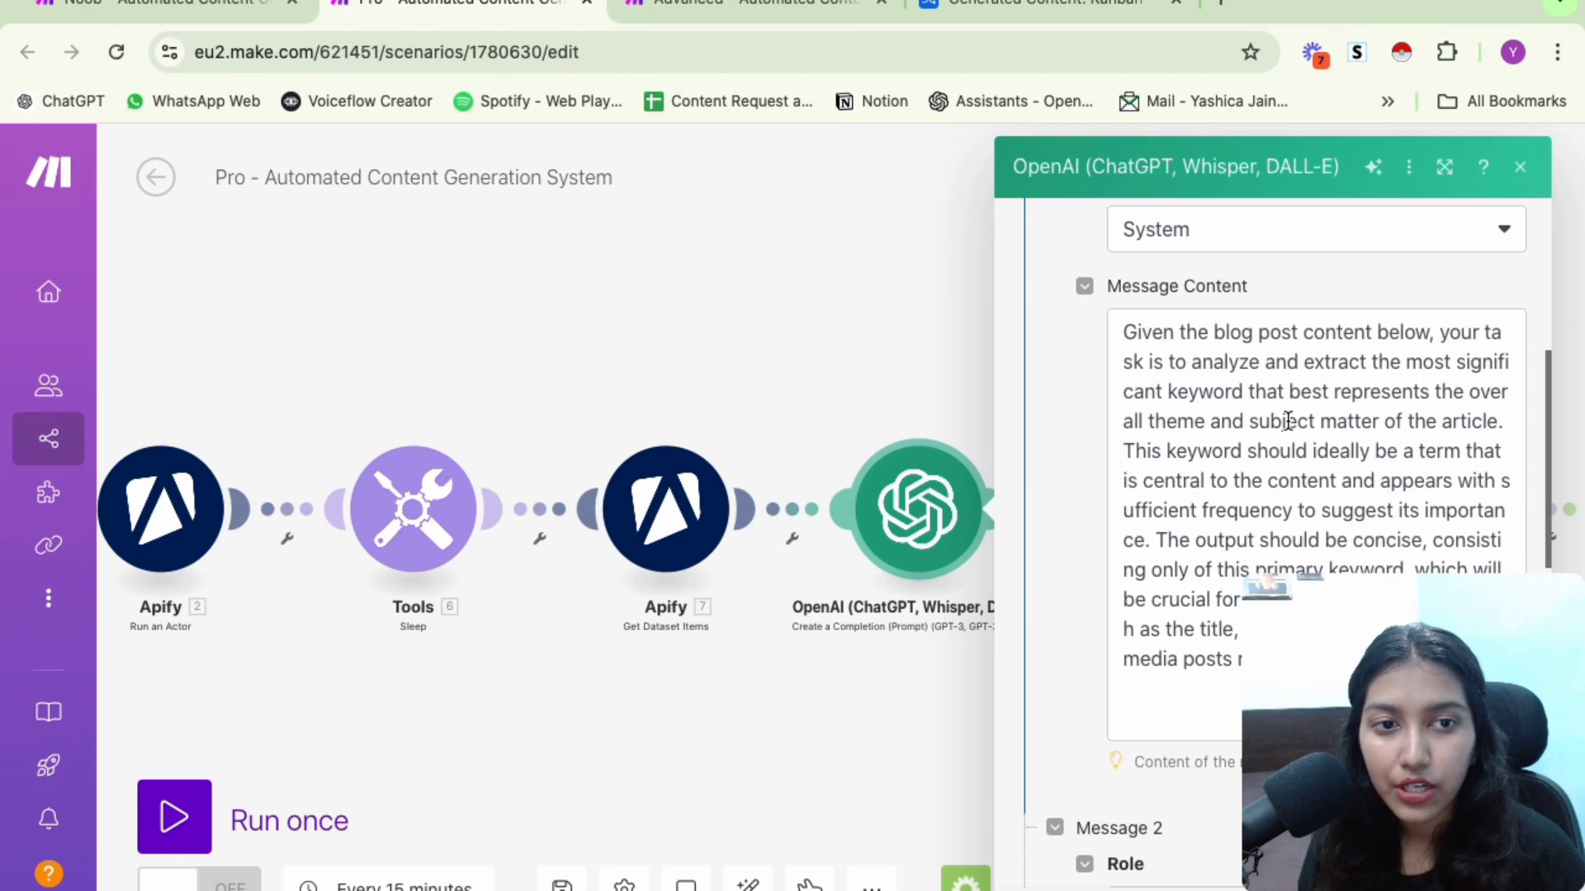
{"action": "scroll", "coordinate": [1257, 373], "scroll_direction": "down", "scroll_amount": 2}
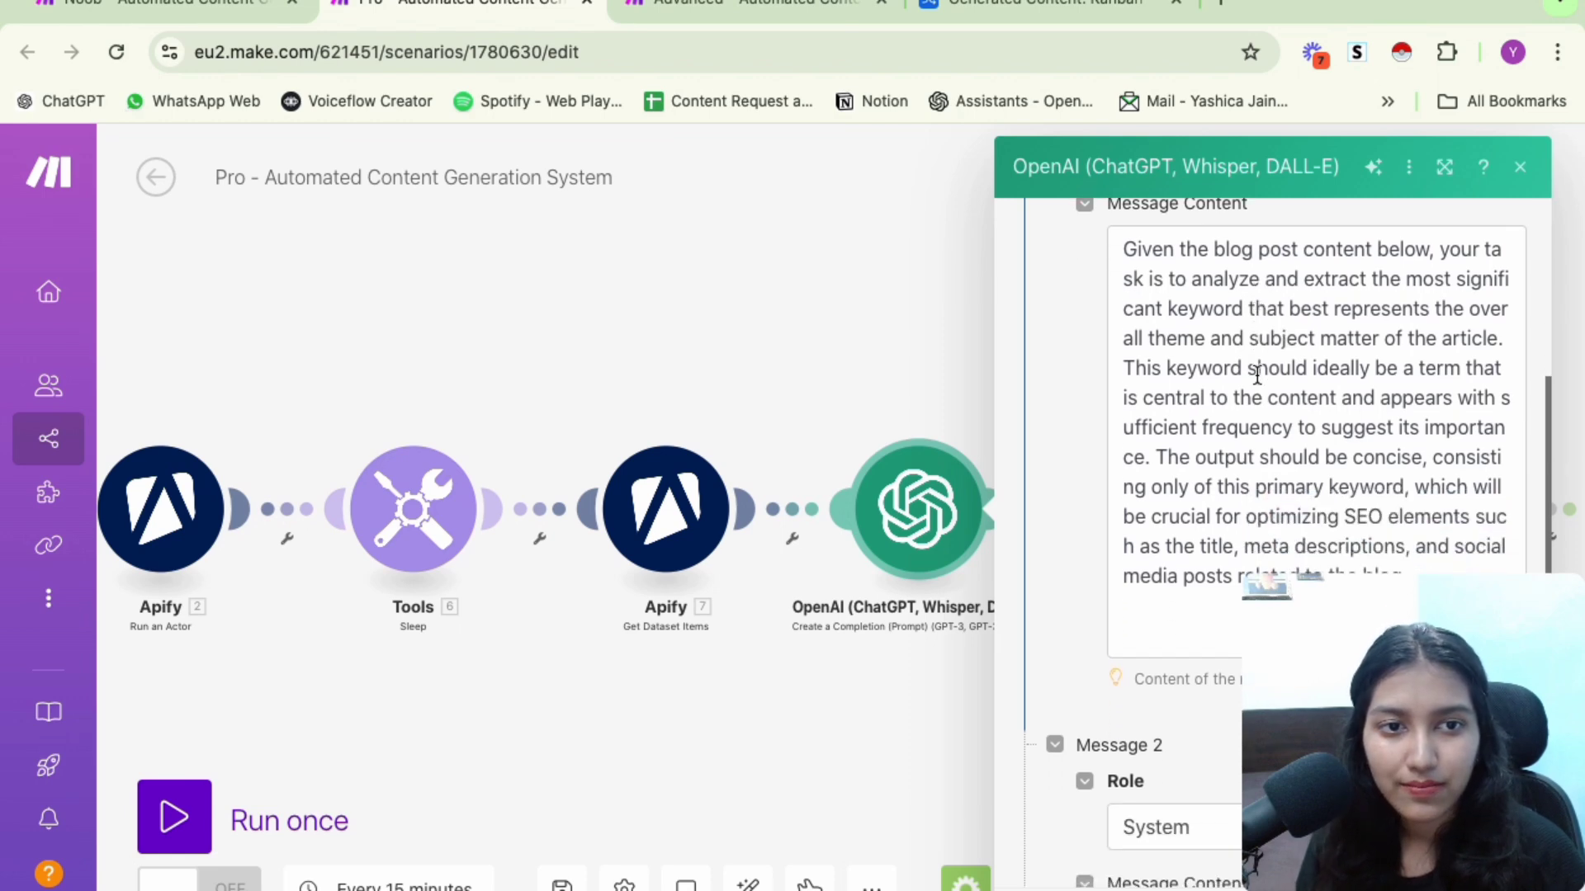
{"action": "scroll", "coordinate": [1253, 373], "scroll_direction": "down", "scroll_amount": 1}
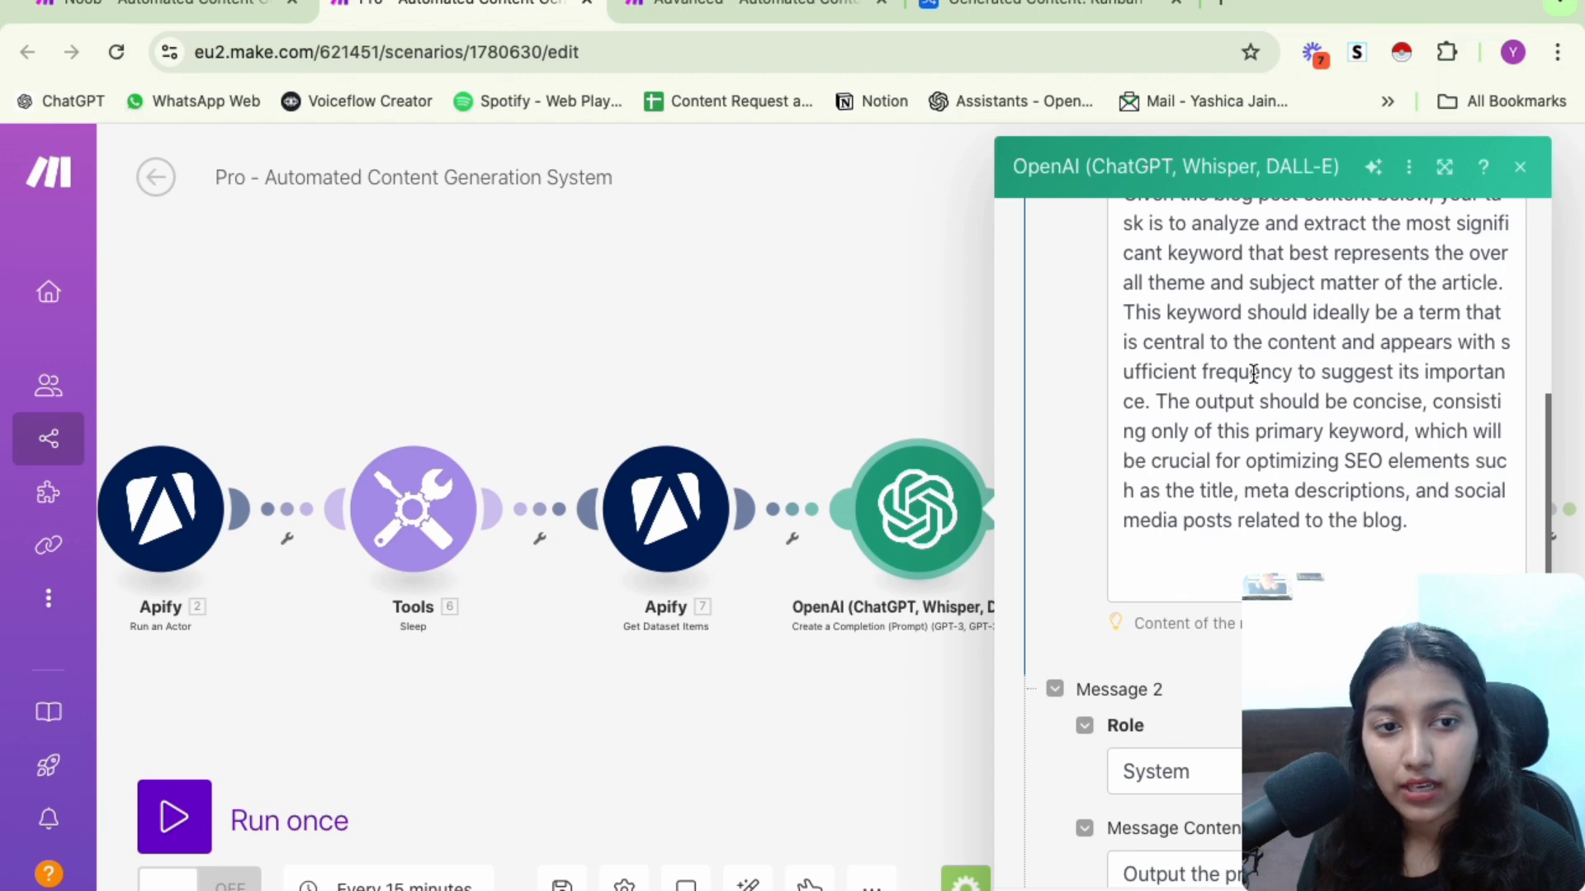
{"action": "scroll", "coordinate": [1253, 373], "scroll_direction": "up", "scroll_amount": 1}
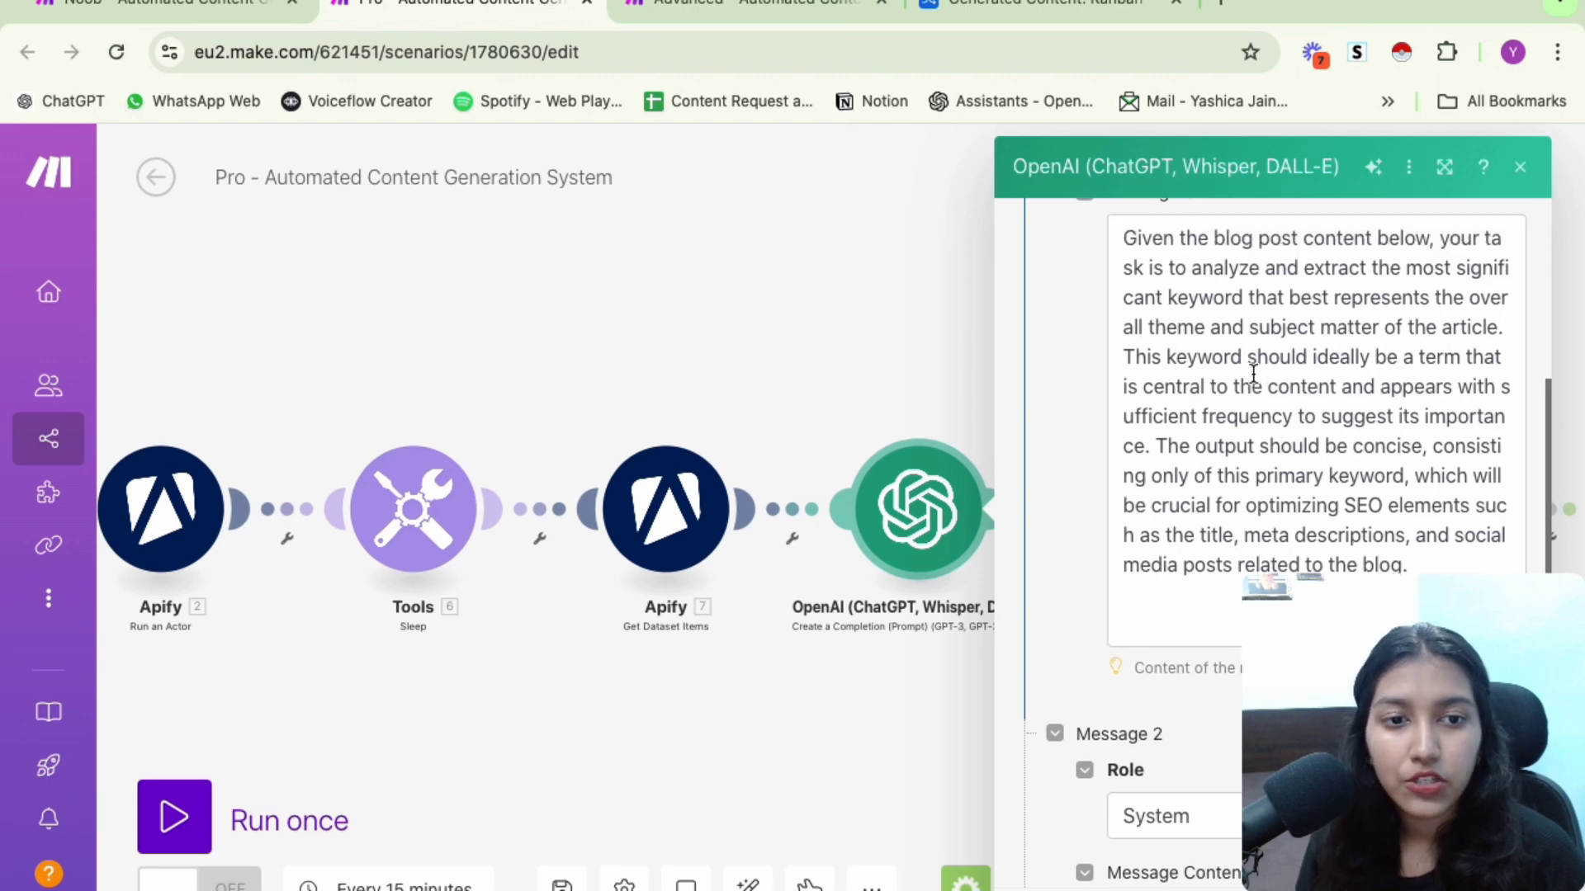
{"action": "scroll", "coordinate": [1253, 373], "scroll_direction": "down", "scroll_amount": 1}
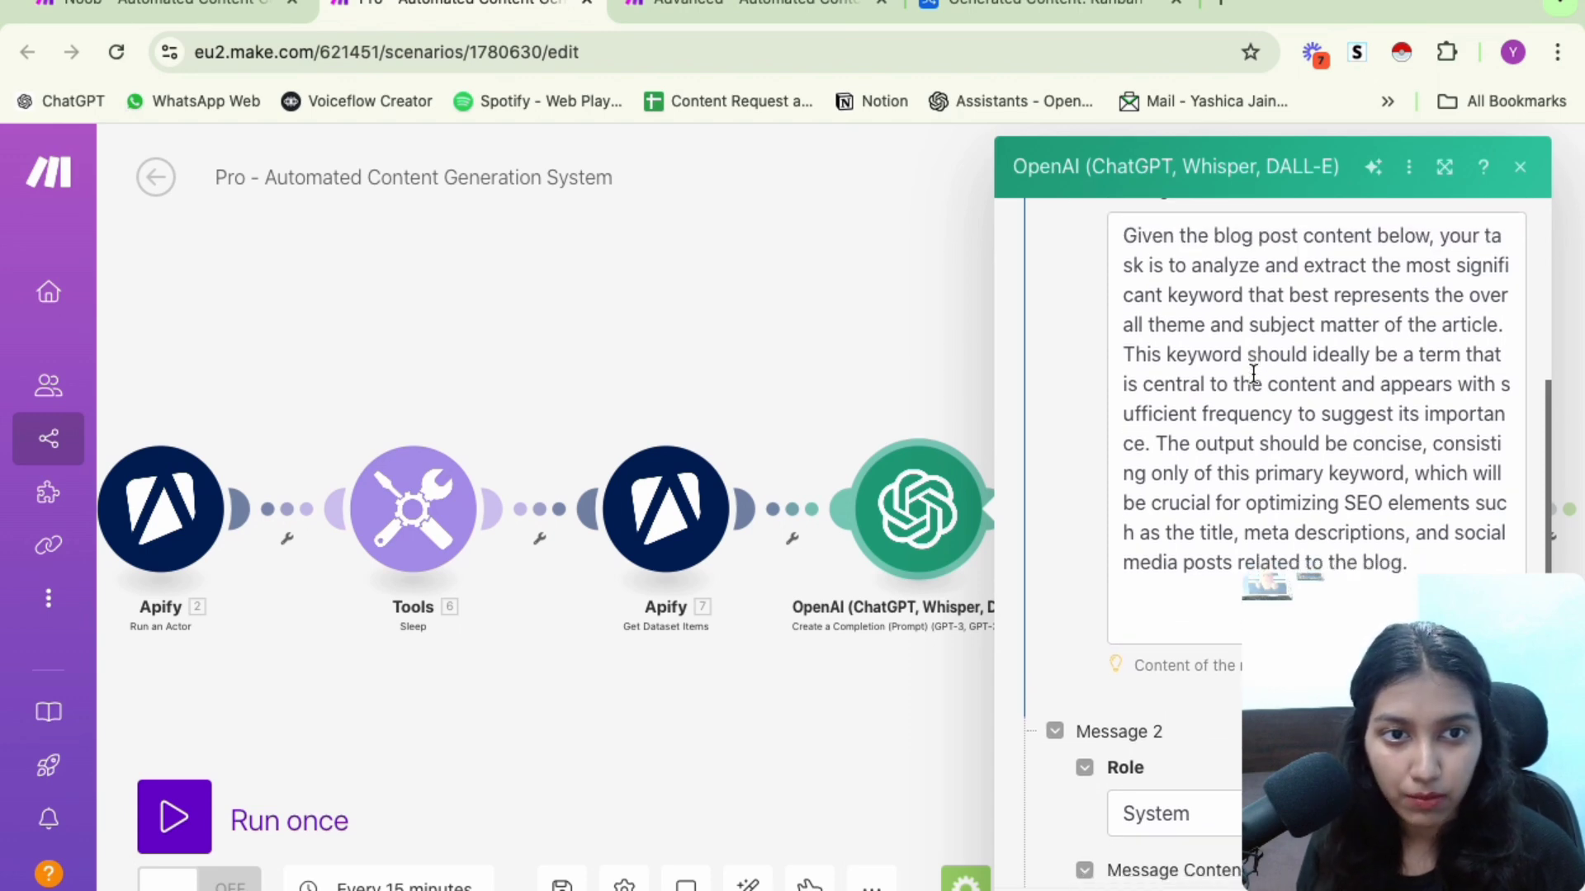
{"action": "scroll", "coordinate": [1253, 373], "scroll_direction": "down", "scroll_amount": 1}
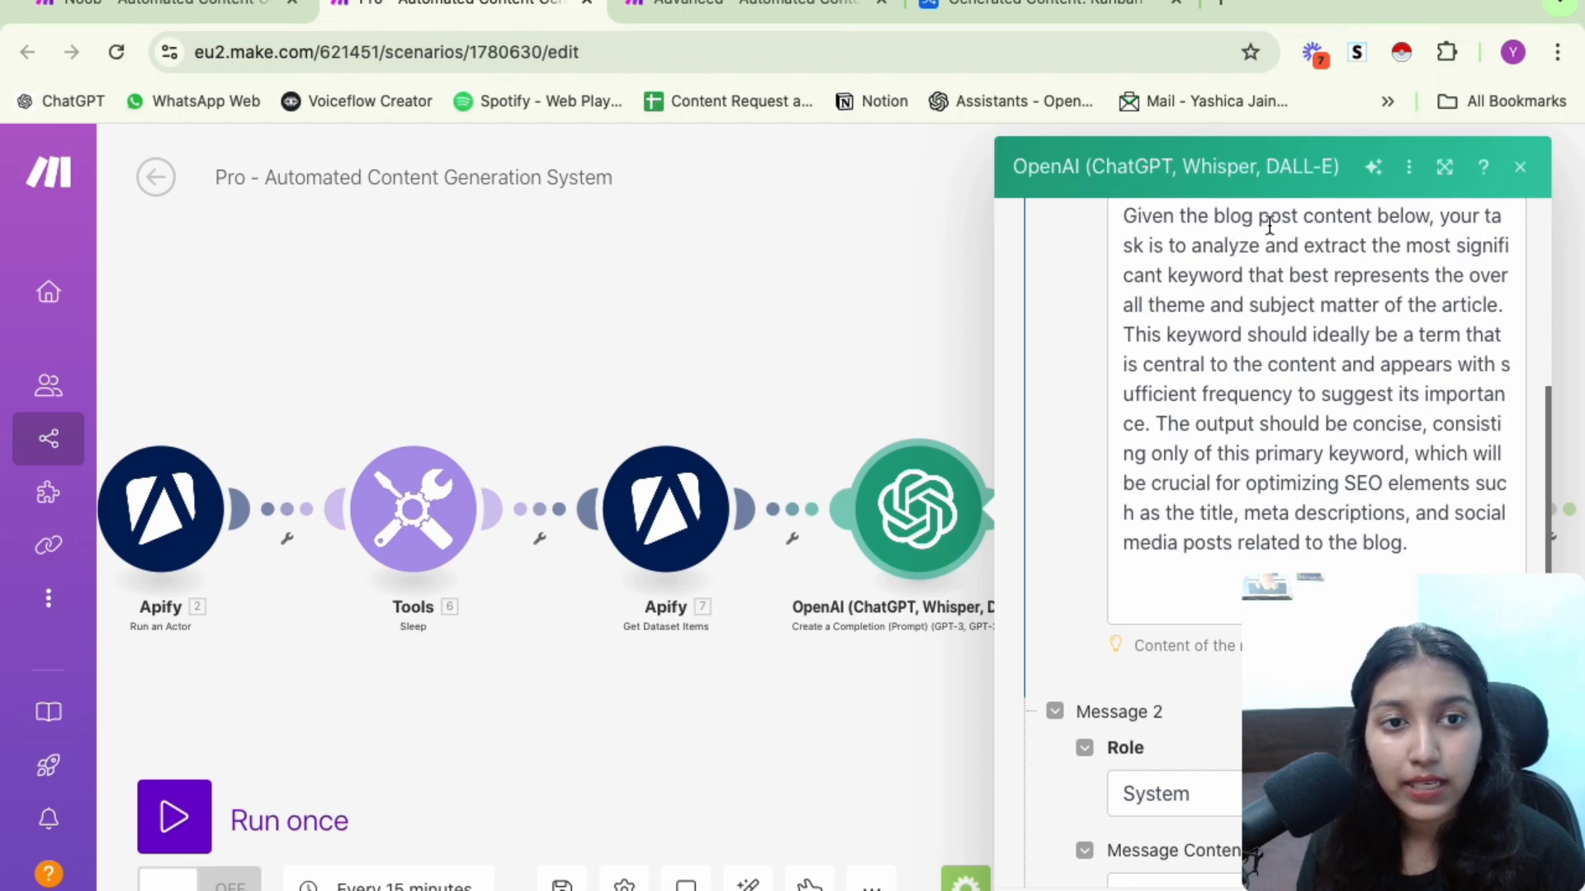
{"action": "left_click_drag", "start_coordinate": [1270, 225], "coordinate": [1390, 222]}
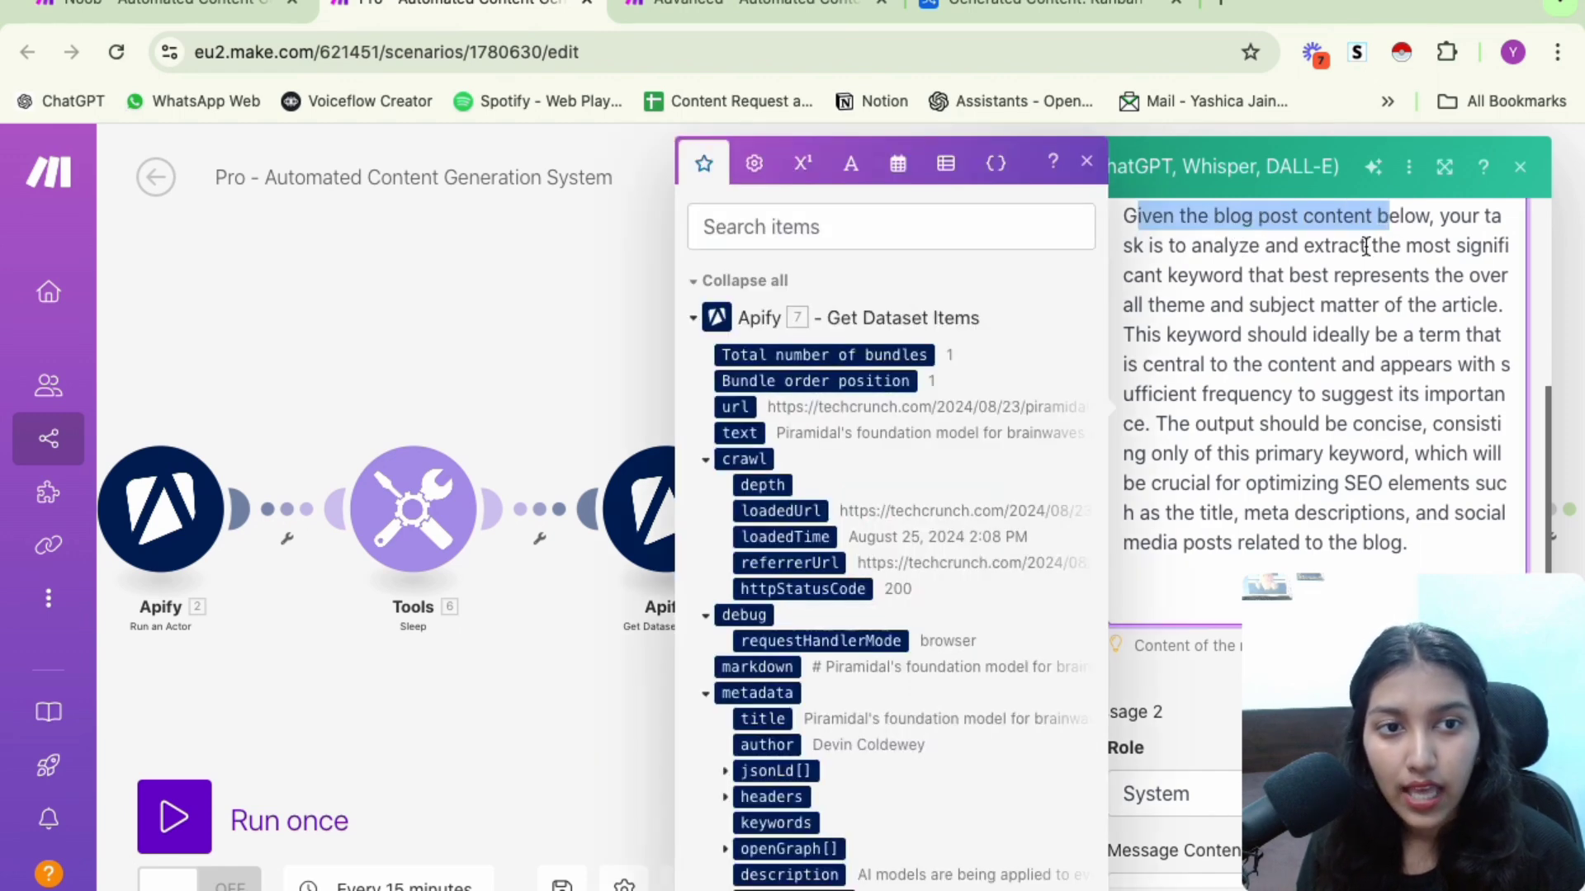
{"action": "left_click", "coordinate": [1367, 246]}
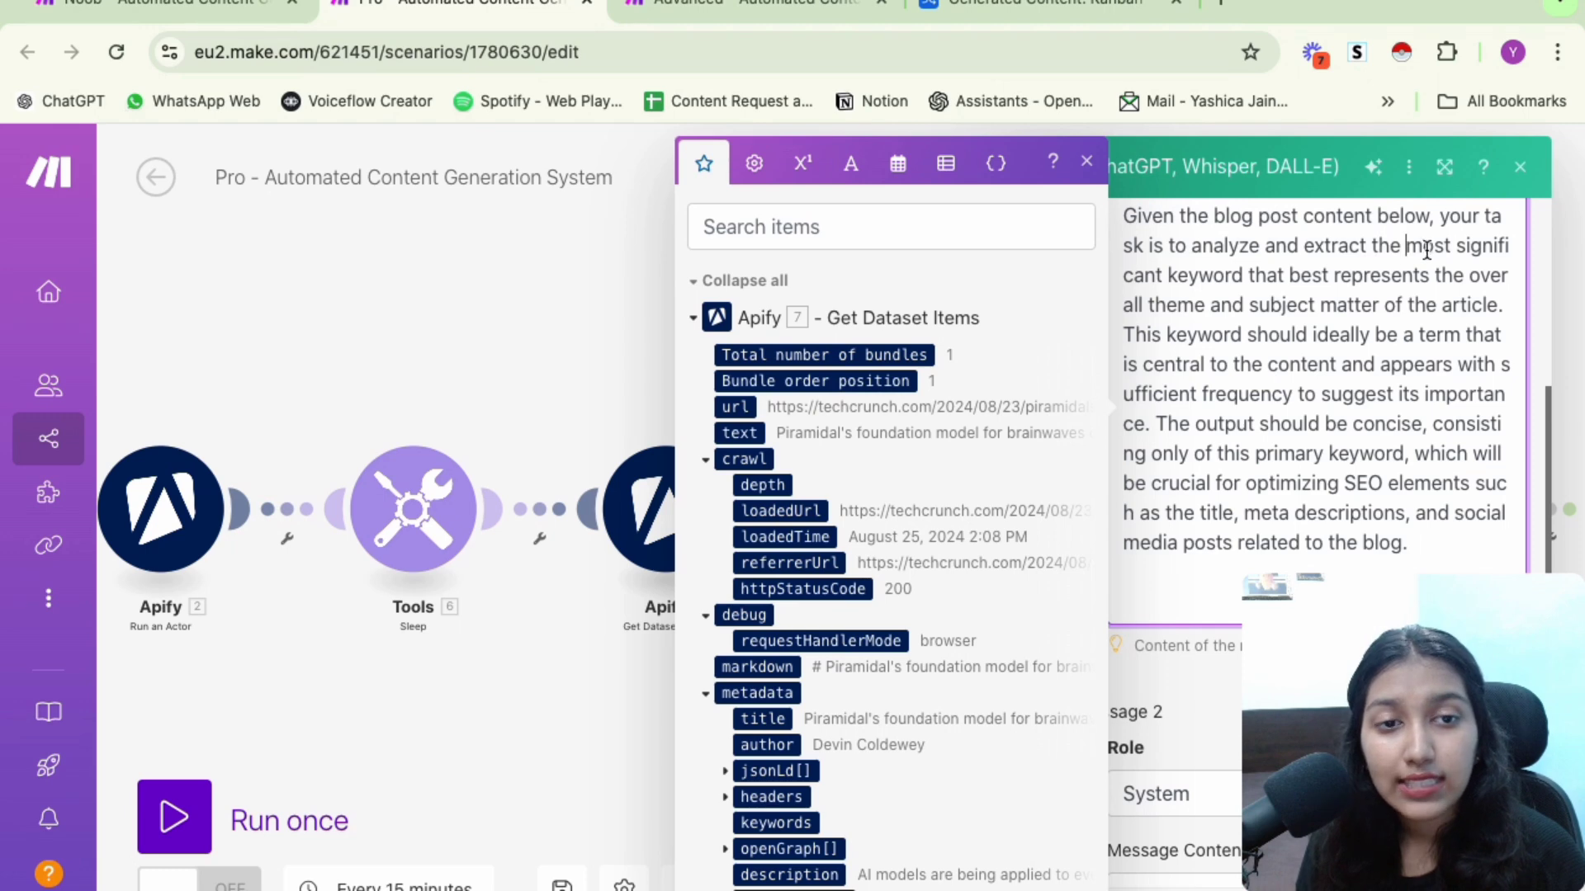
{"action": "left_click_drag", "start_coordinate": [1426, 250], "coordinate": [1438, 283]}
{"action": "left_click", "coordinate": [1296, 293]}
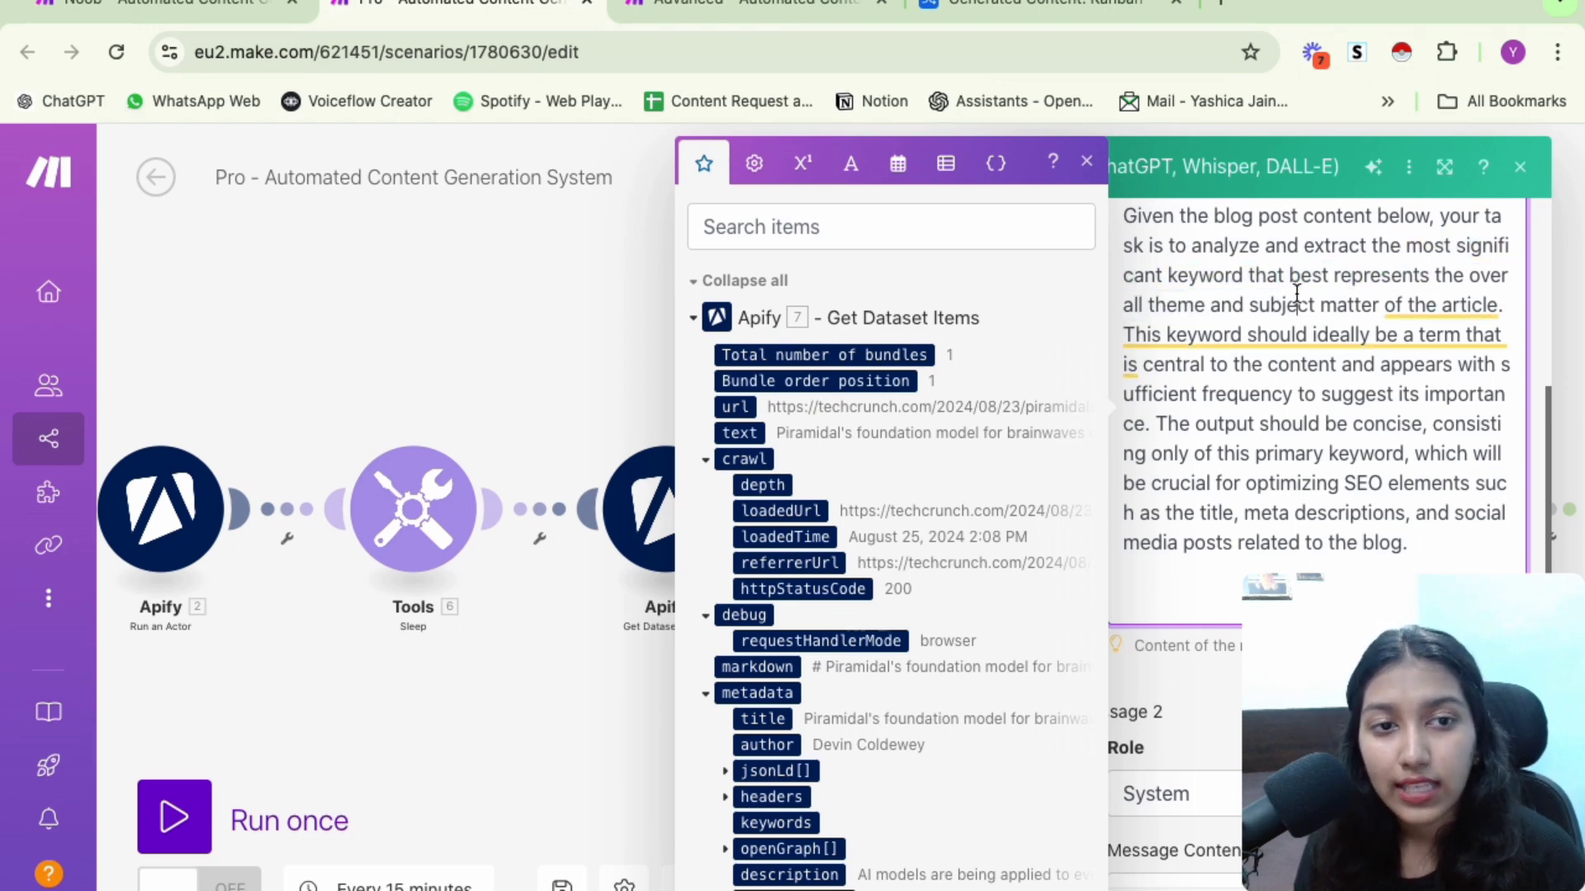
Review the Message 2 system prompt on outputting the primary keyword succinctly, comparing it with the end of Message 1
{"action": "scroll", "coordinate": [1296, 293], "scroll_direction": "down", "scroll_amount": 2}
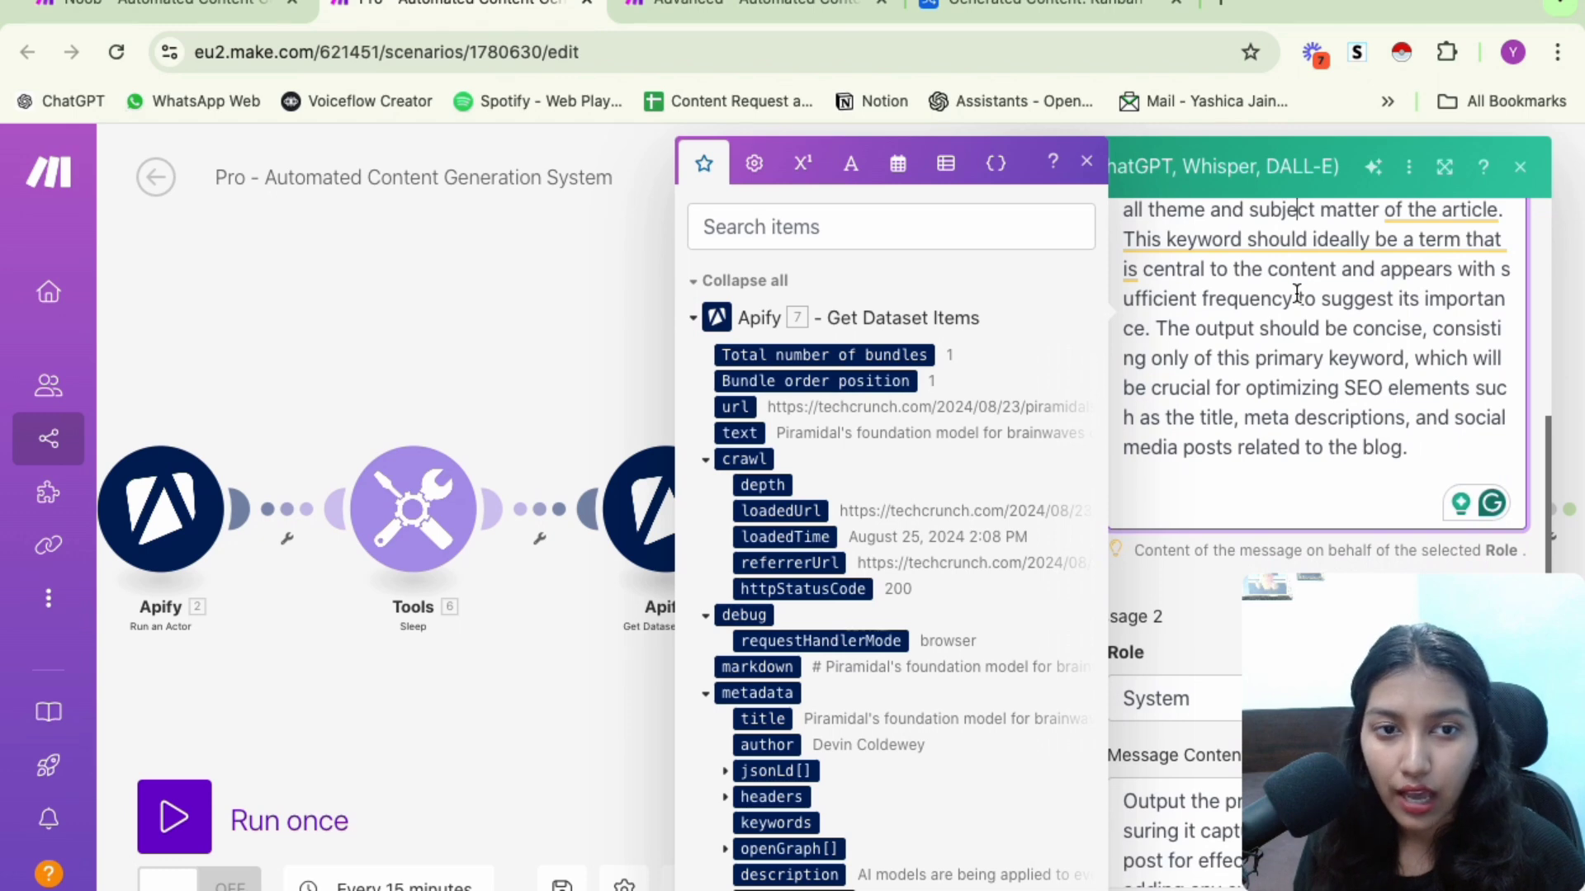
{"action": "scroll", "coordinate": [1297, 293], "scroll_direction": "down", "scroll_amount": 3}
{"action": "scroll", "coordinate": [1297, 293], "scroll_direction": "down", "scroll_amount": 5}
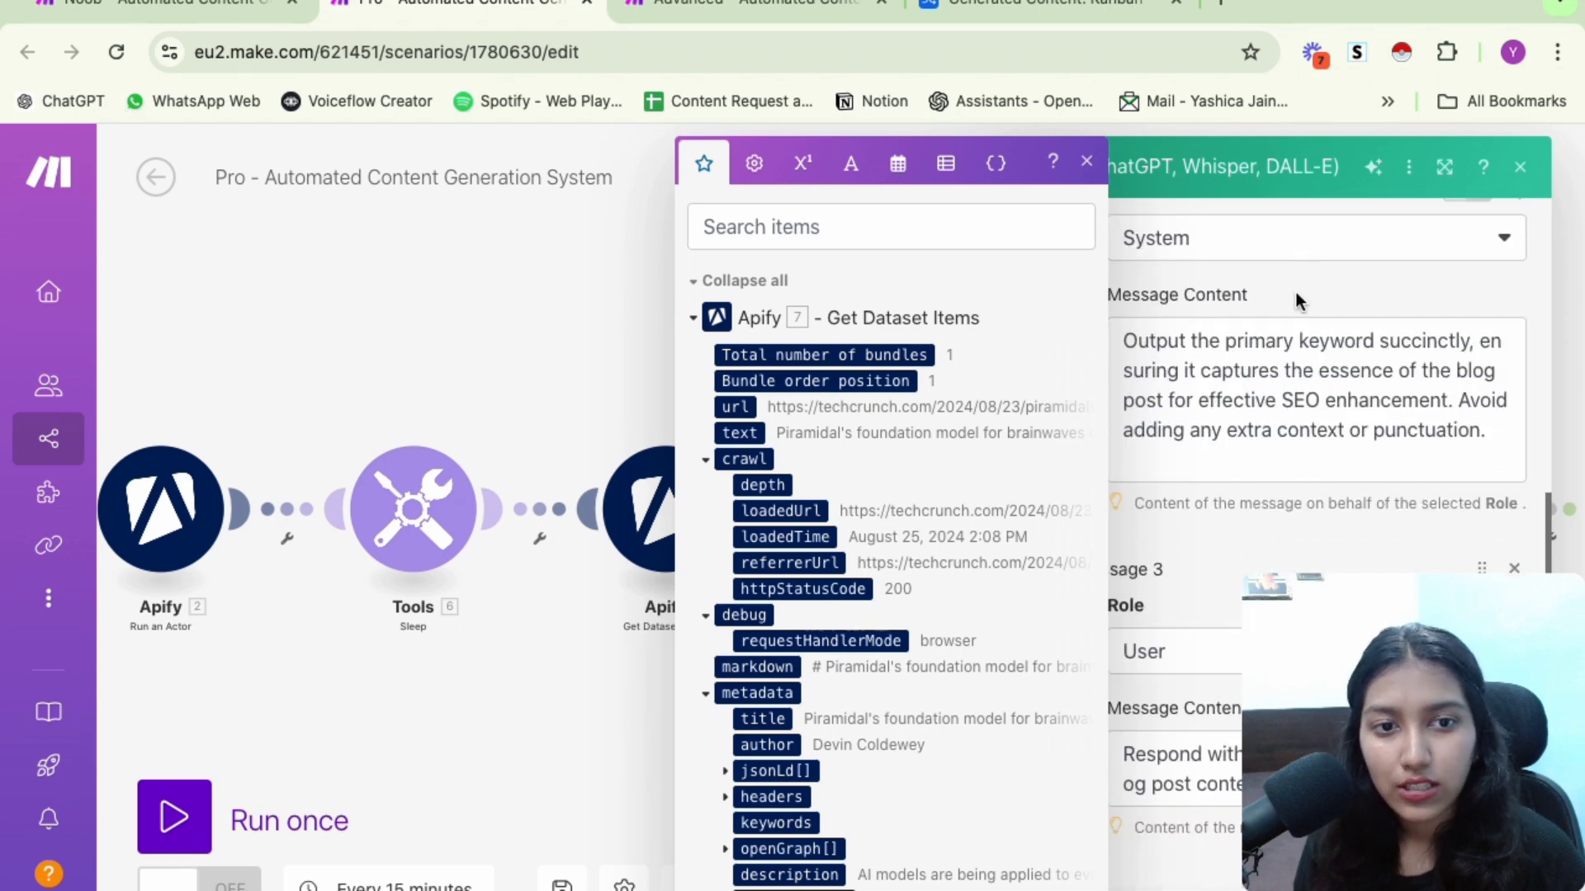
{"action": "left_click", "coordinate": [1301, 281]}
{"action": "scroll", "coordinate": [1301, 278], "scroll_direction": "up", "scroll_amount": 5}
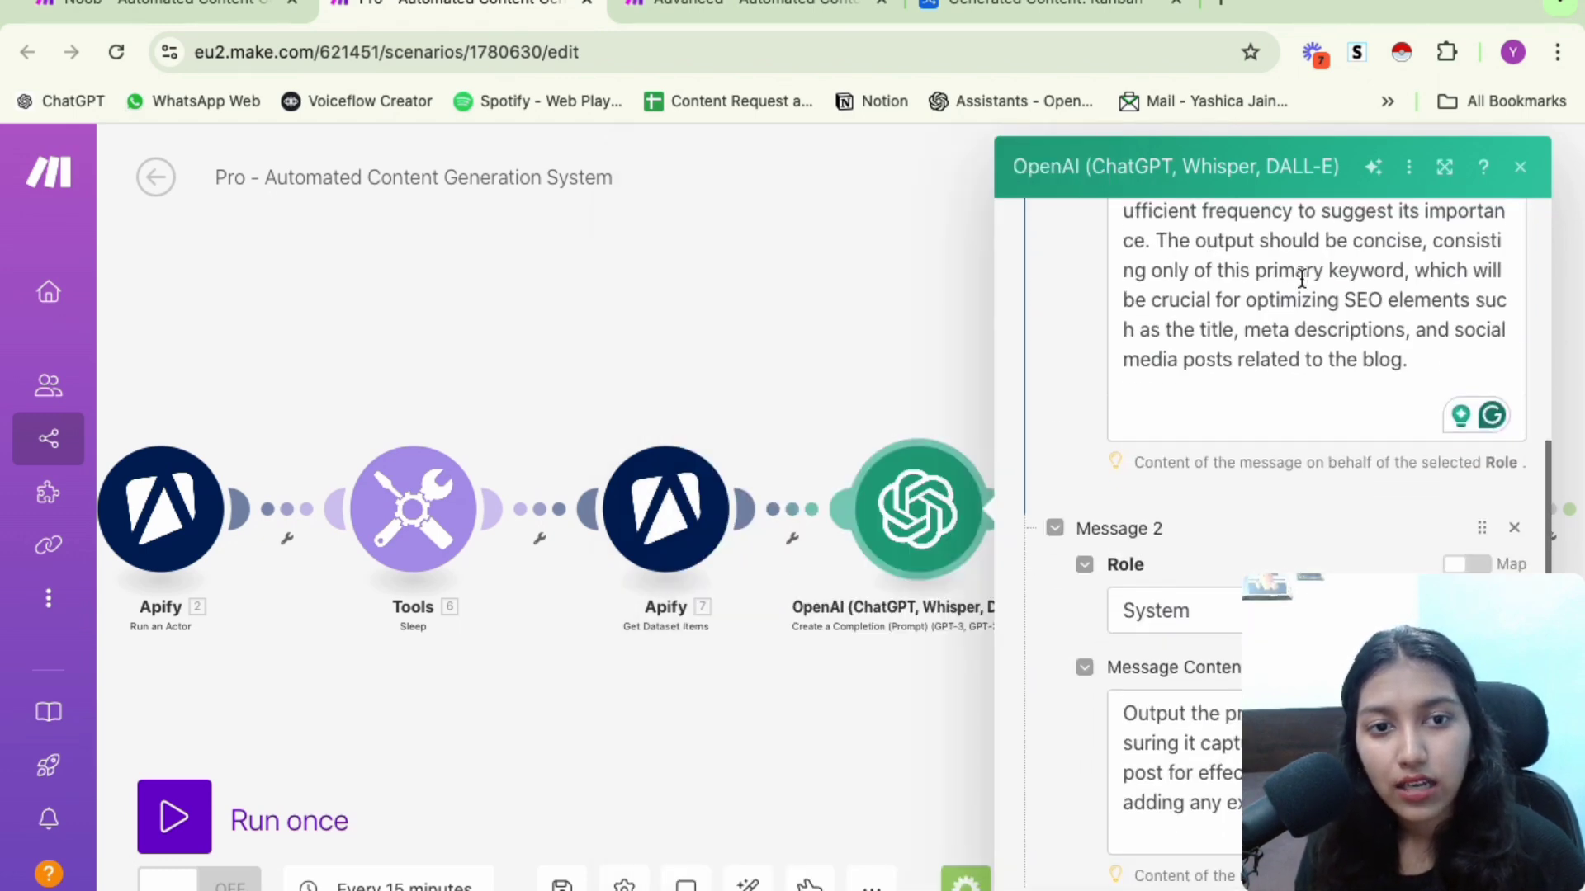
{"action": "scroll", "coordinate": [1301, 277], "scroll_direction": "down", "scroll_amount": 4}
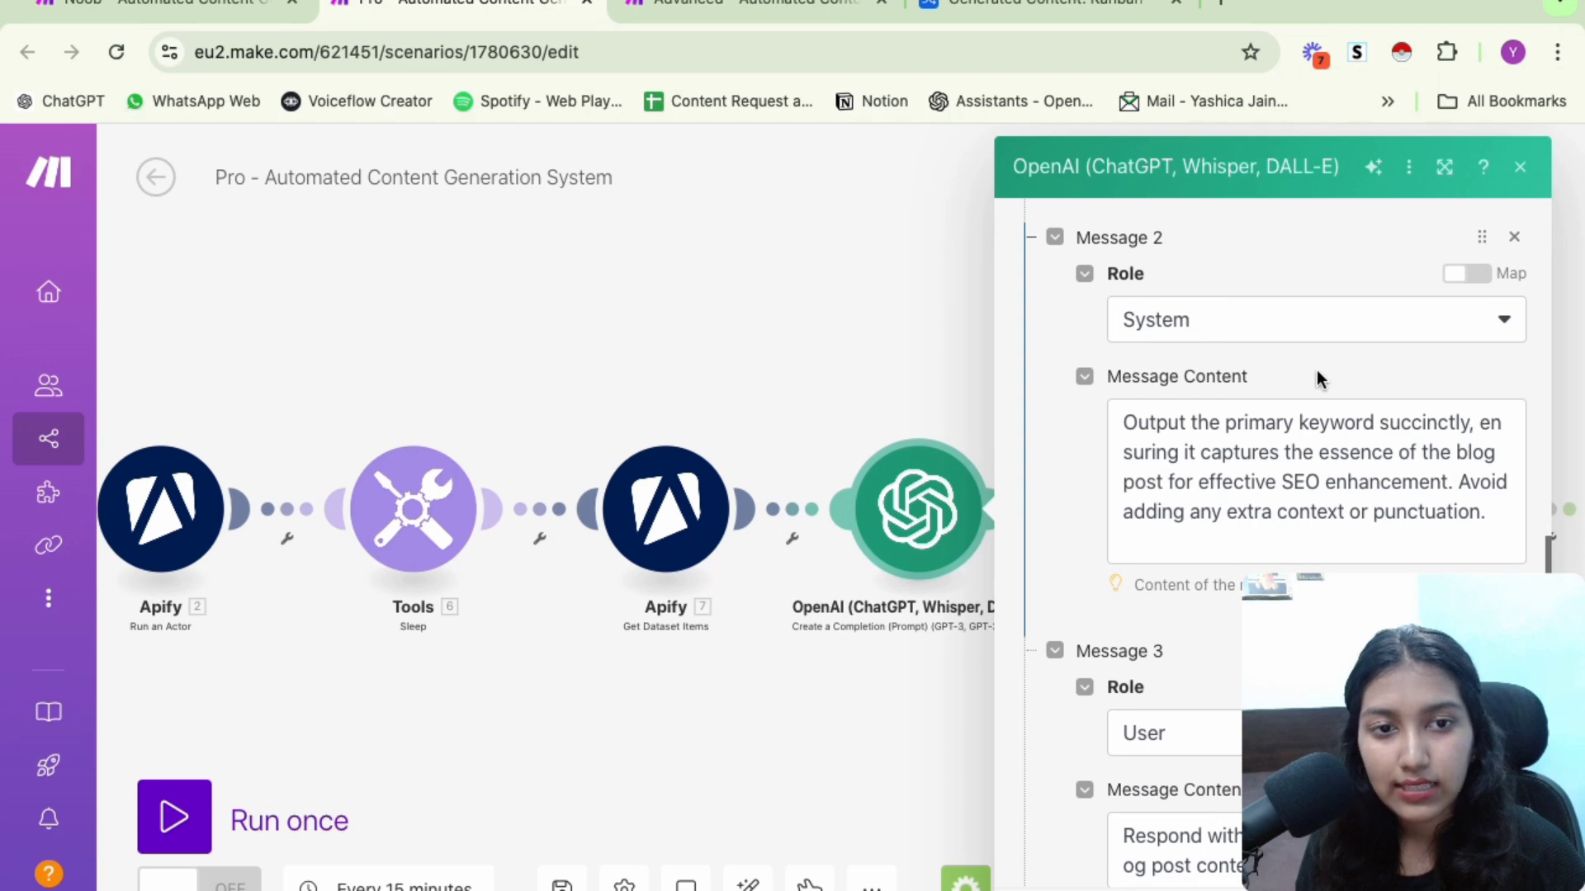
{"action": "scroll", "coordinate": [1316, 371], "scroll_direction": "down", "scroll_amount": 1}
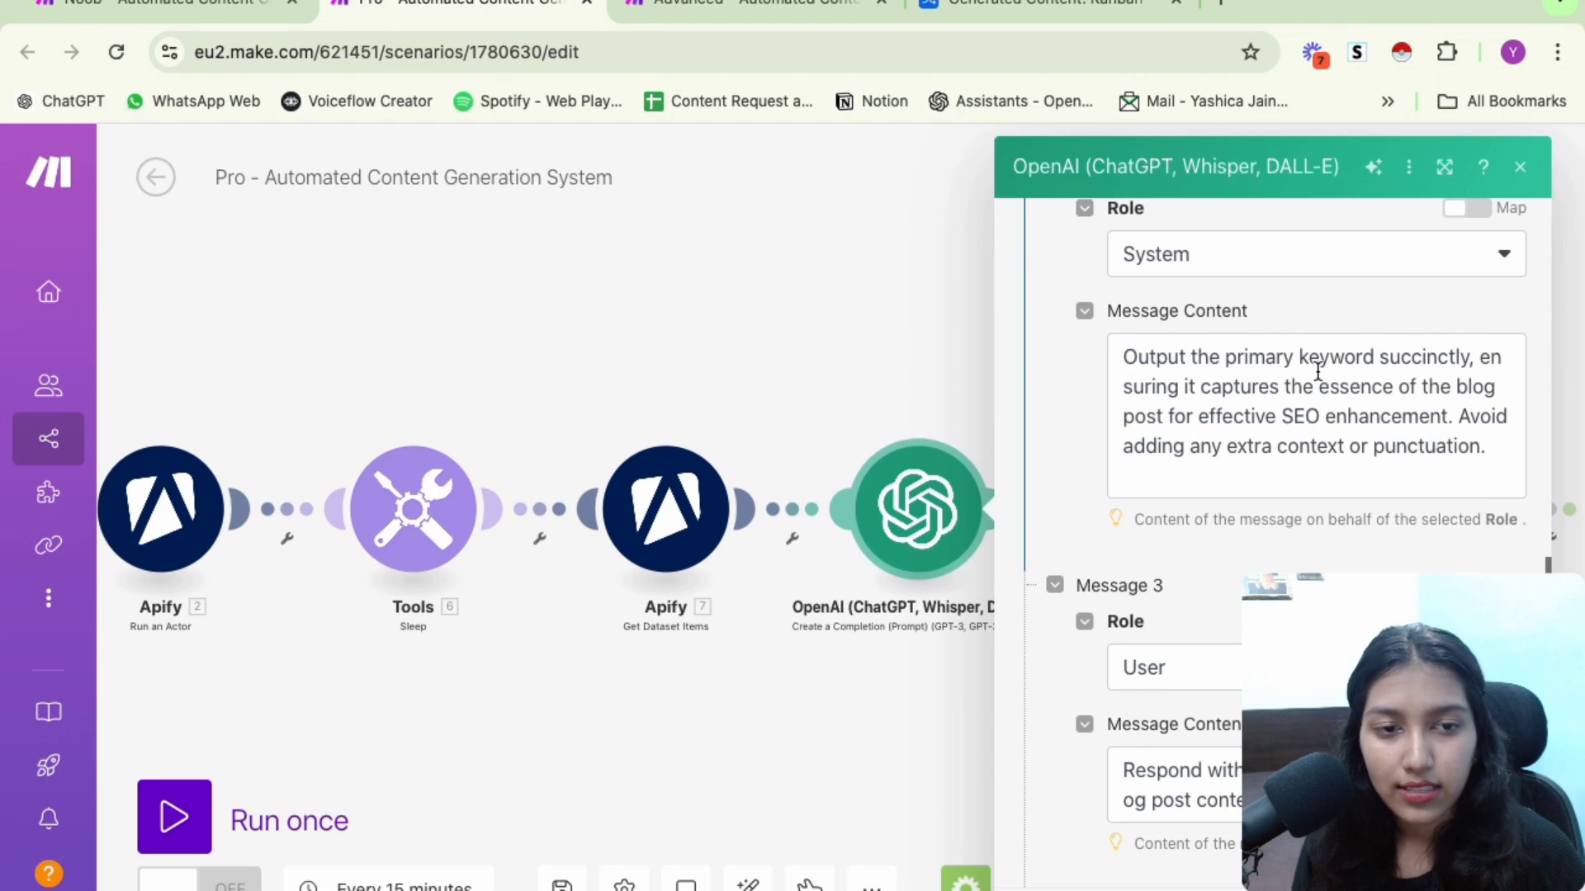
Review the Message 3 user prompt requesting the primary SEO keyword, highlighting its text and the mapped Apify blog content
{"action": "scroll", "coordinate": [1317, 373], "scroll_direction": "down", "scroll_amount": 5}
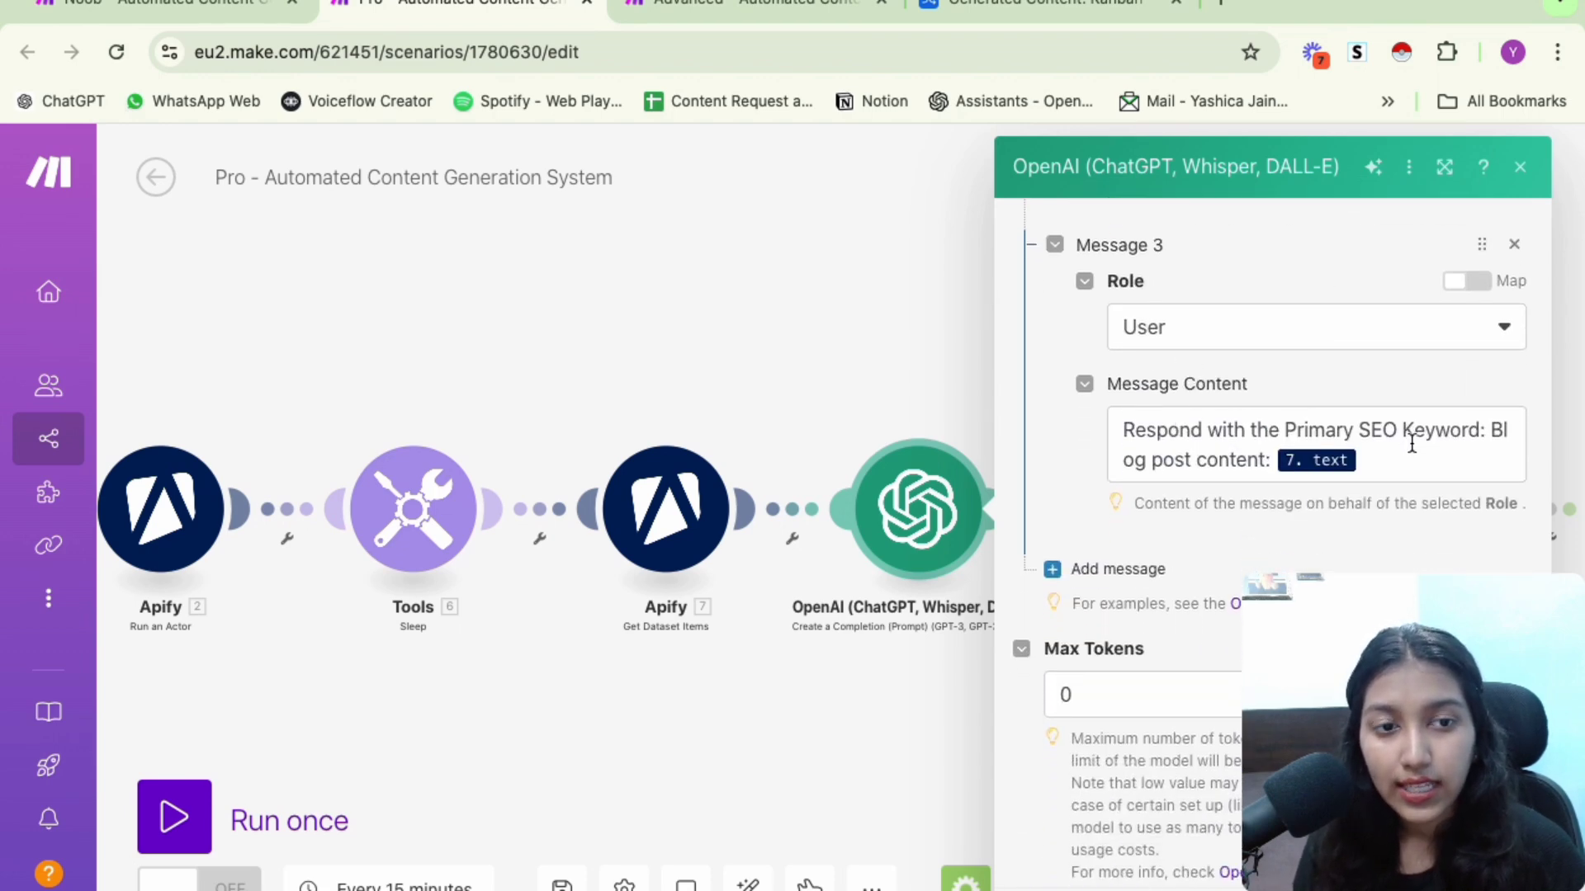
{"action": "left_click", "coordinate": [1411, 468]}
{"action": "left_click_drag", "start_coordinate": [1411, 469], "coordinate": [1123, 434]}
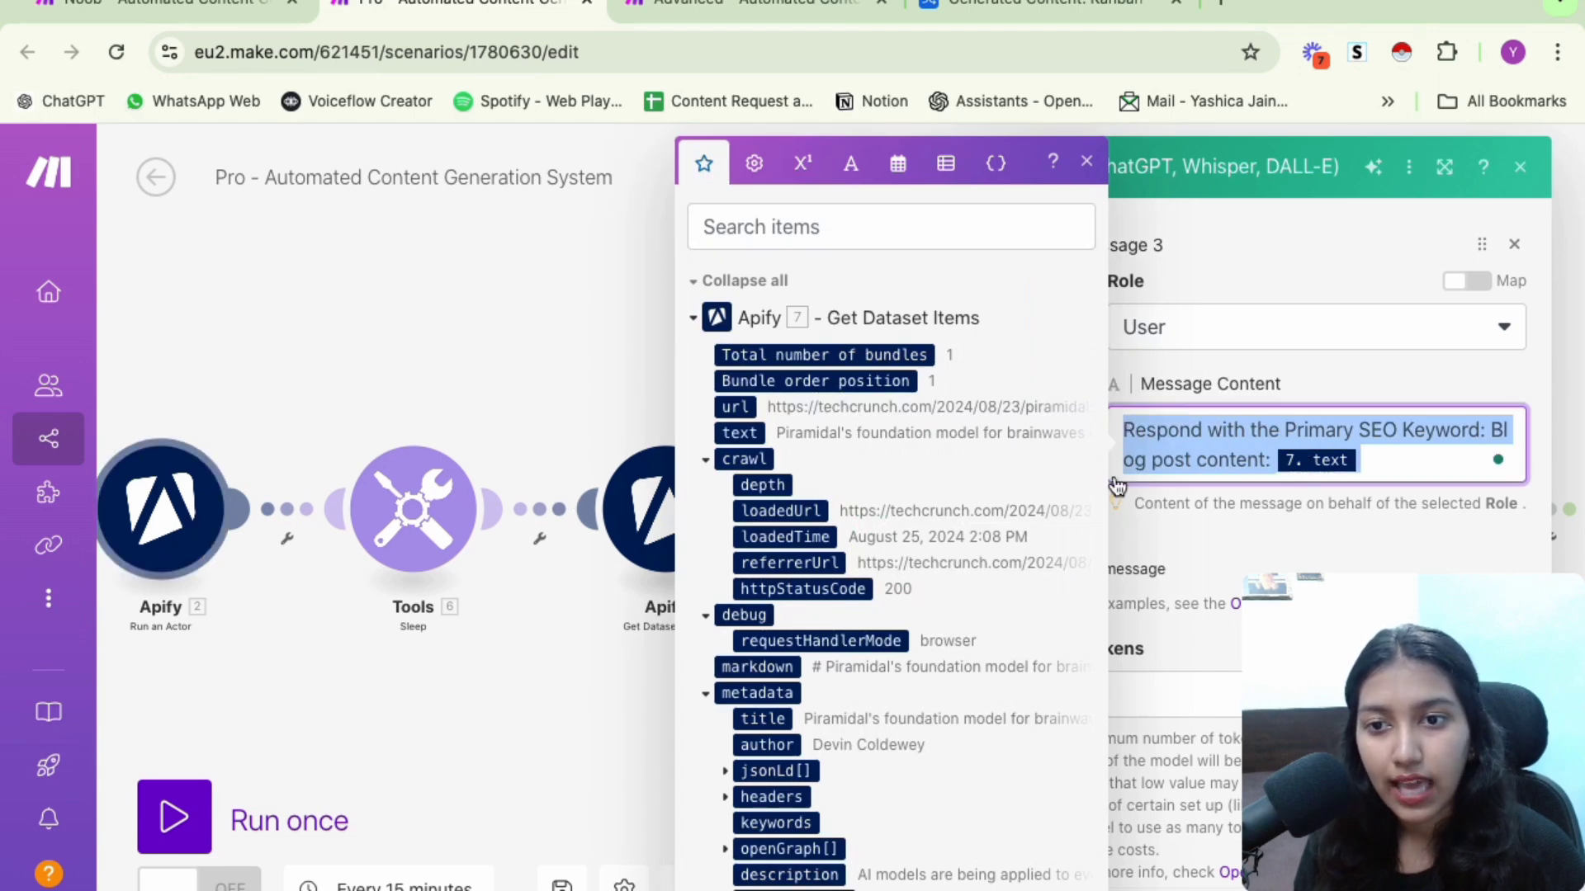
{"action": "left_click", "coordinate": [1345, 373]}
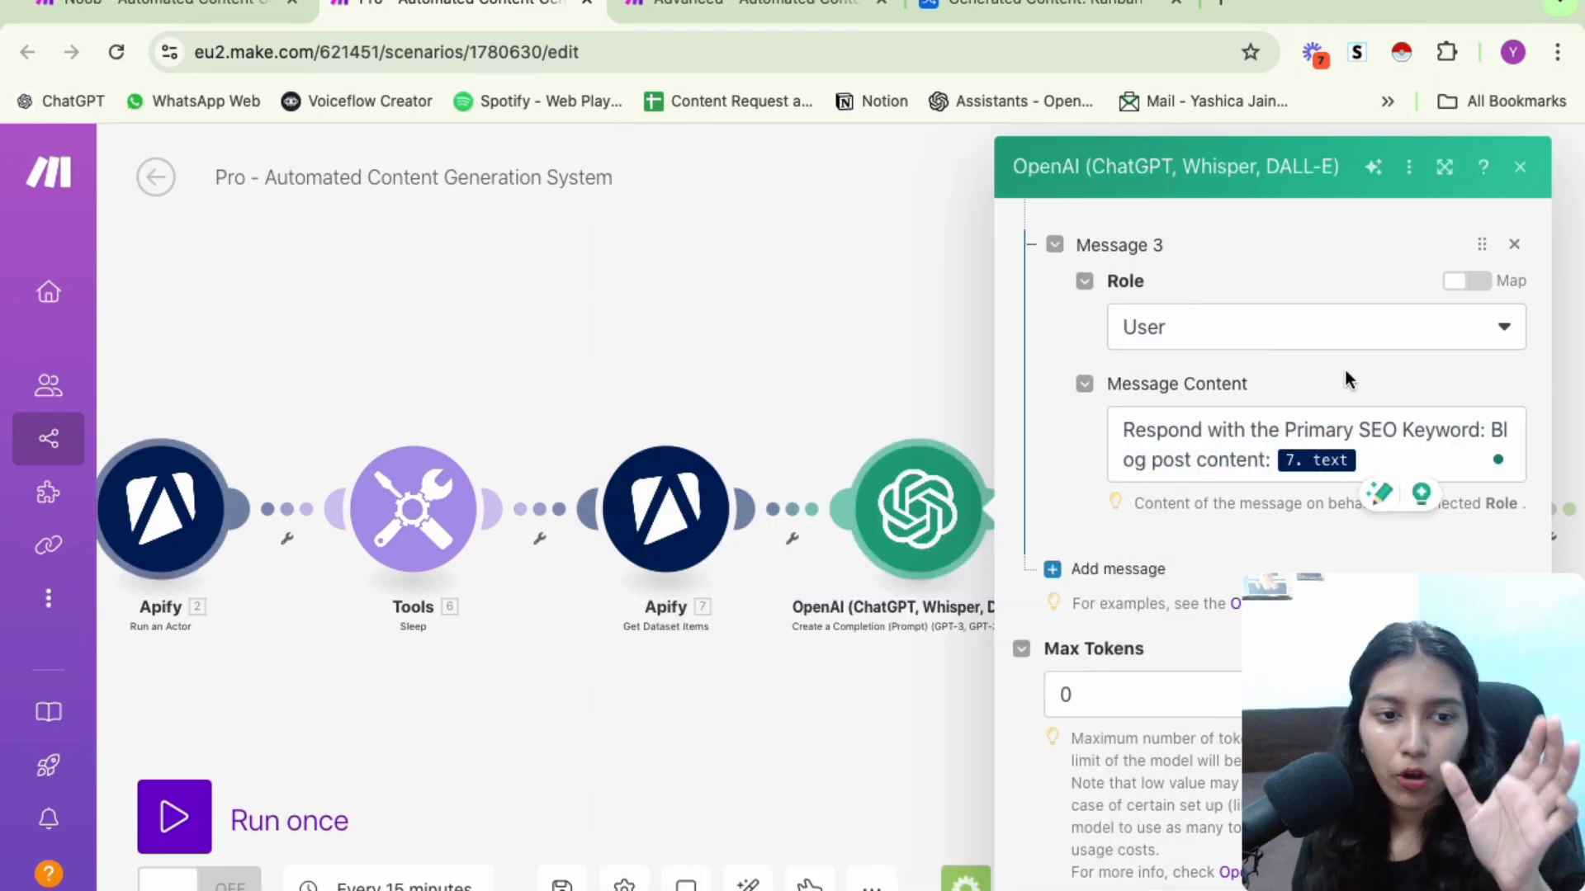
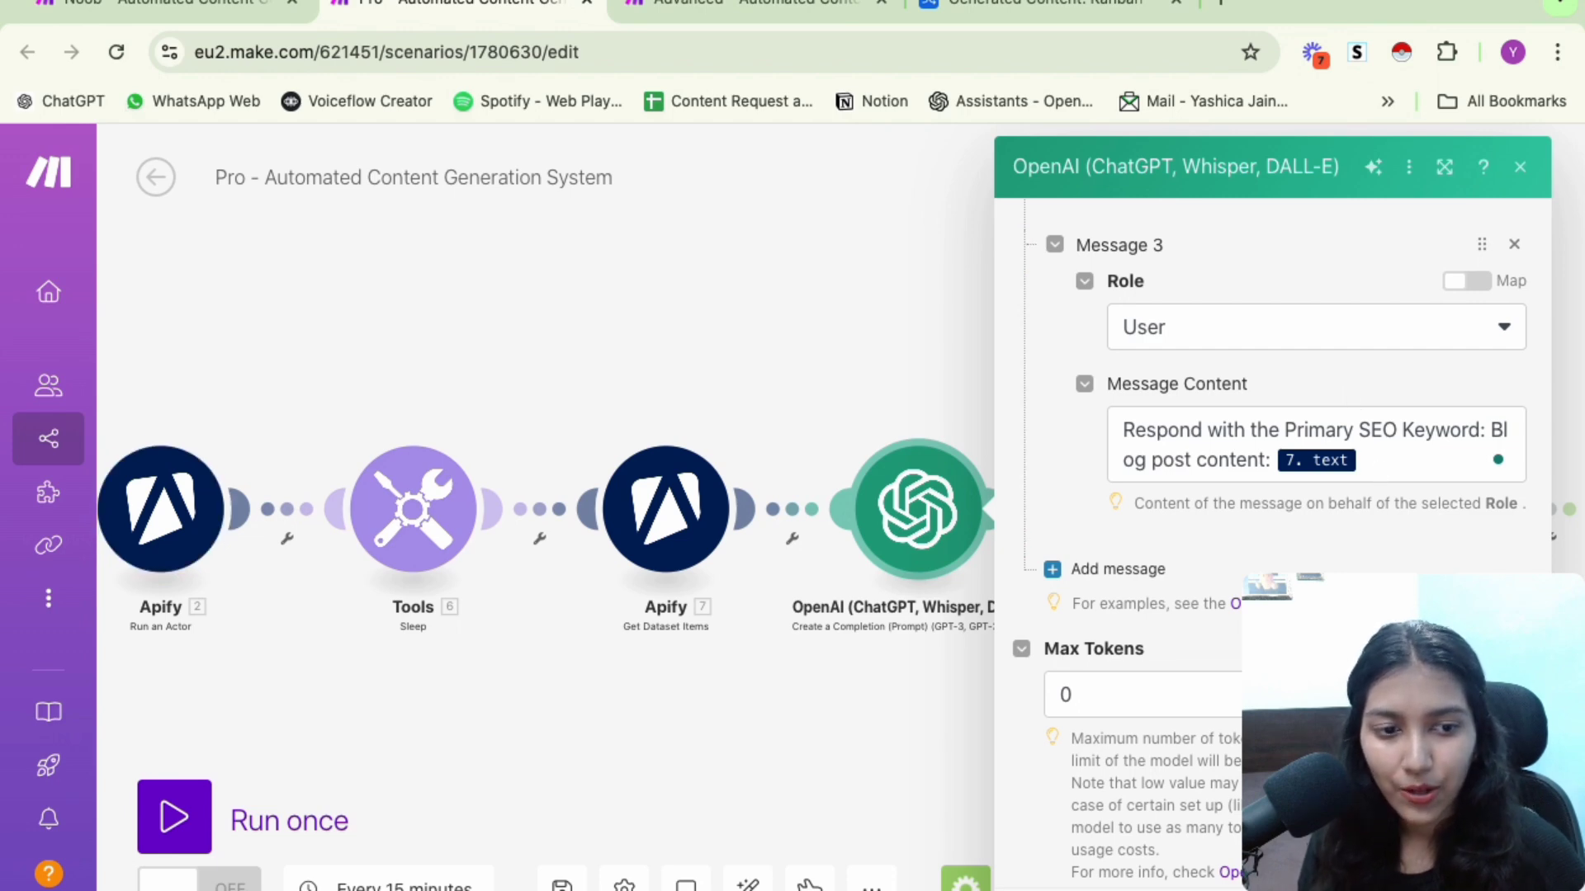
Open the second OpenAI completion module and review its Message 1 system prompt, highlighting the instruction to identify three secondary keywords
{"action": "left_click", "coordinate": [929, 660]}
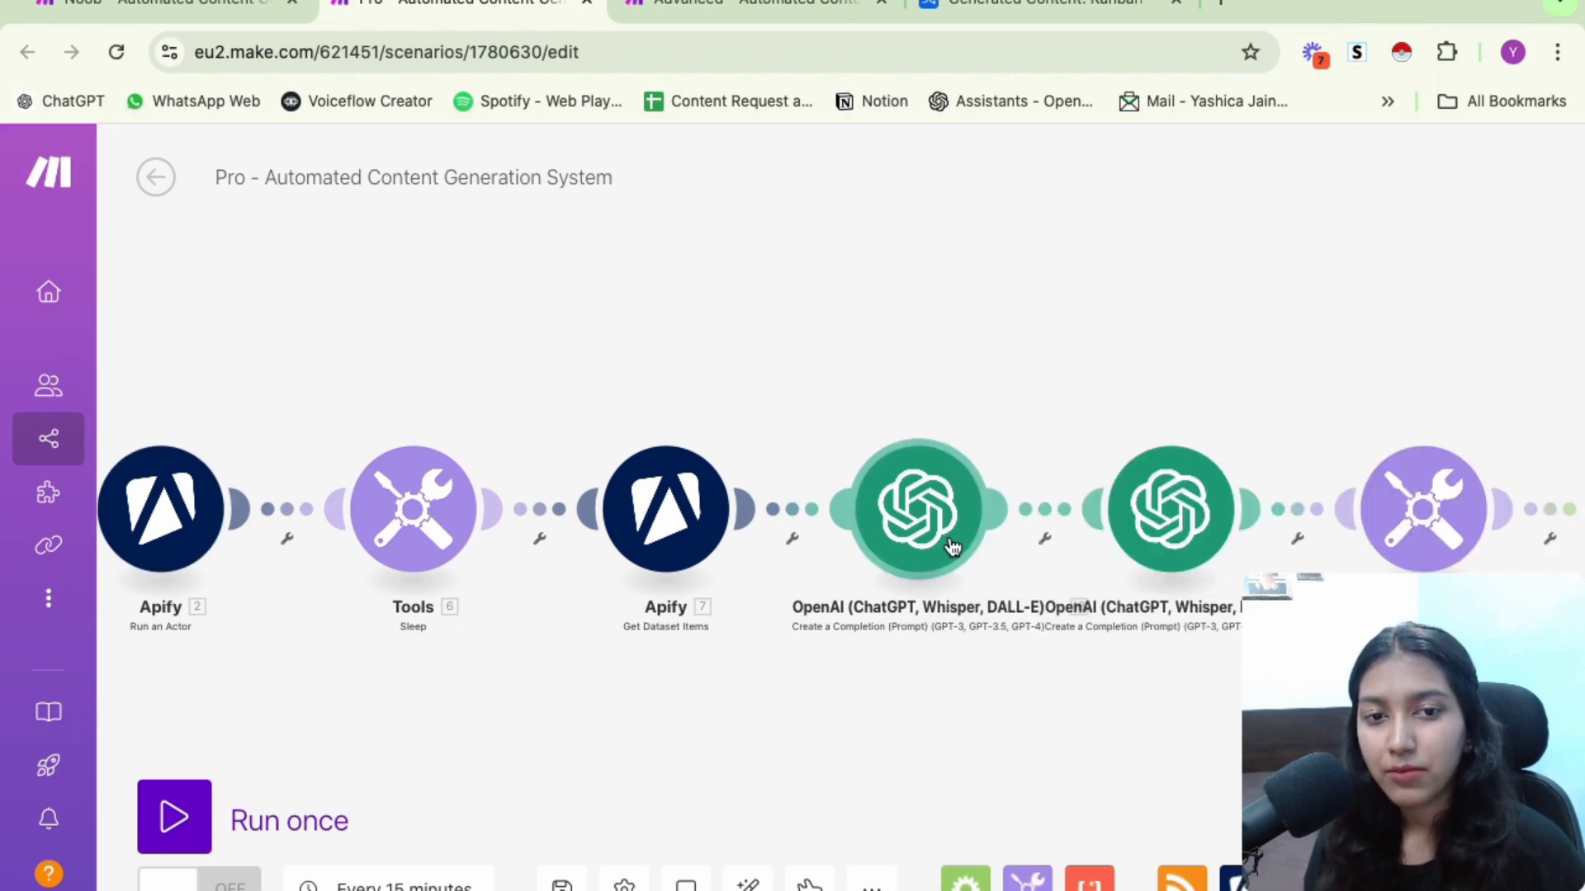
{"action": "left_click_drag", "start_coordinate": [1157, 702], "coordinate": [962, 667]}
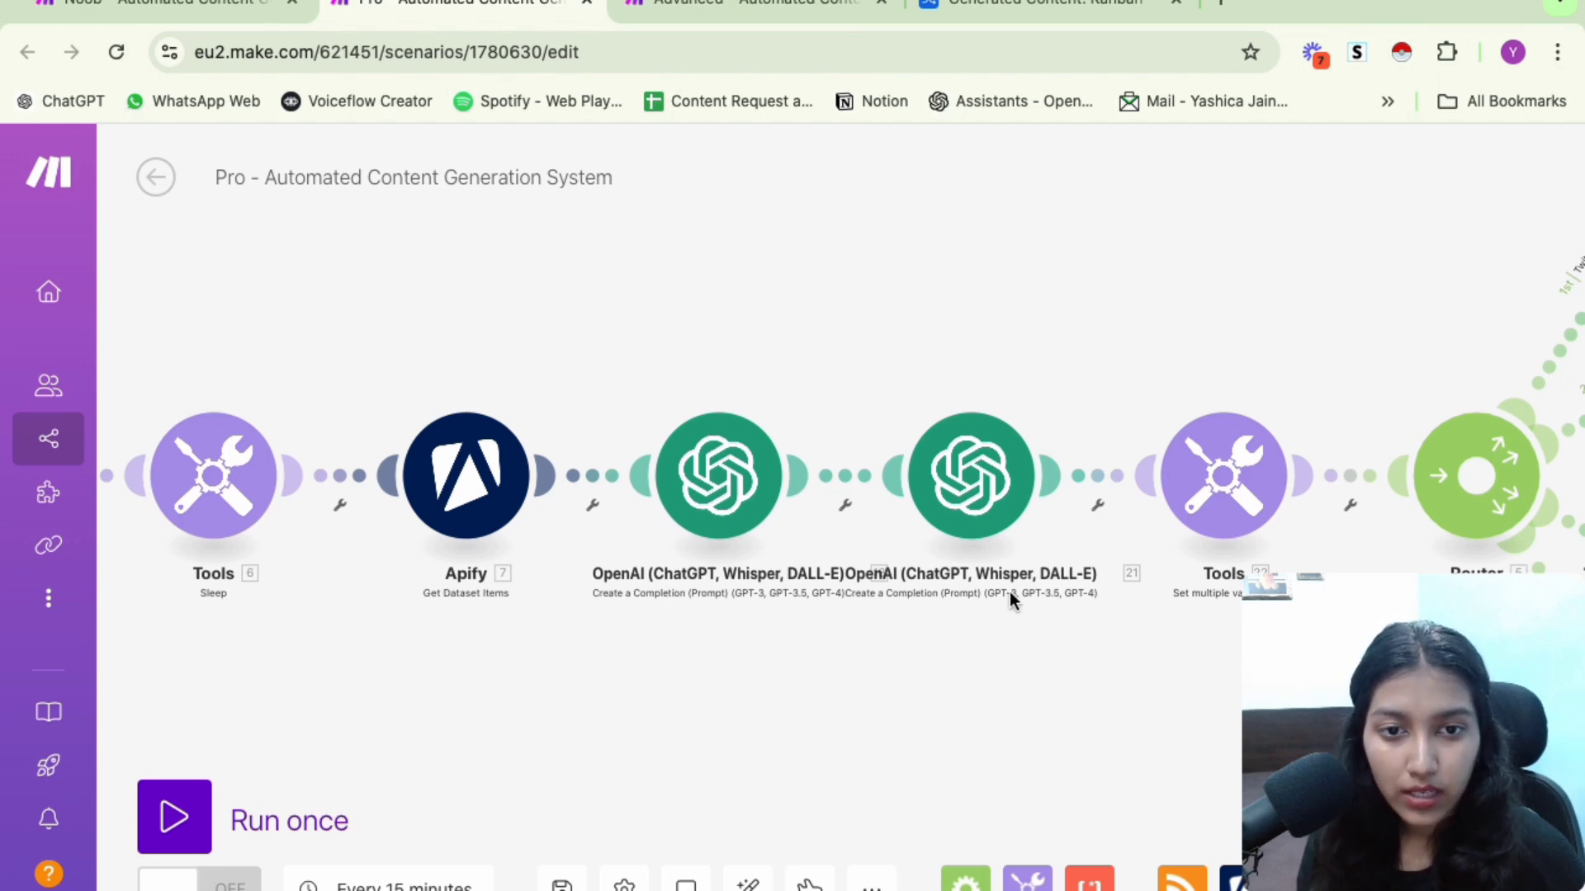
{"action": "left_click", "coordinate": [987, 504]}
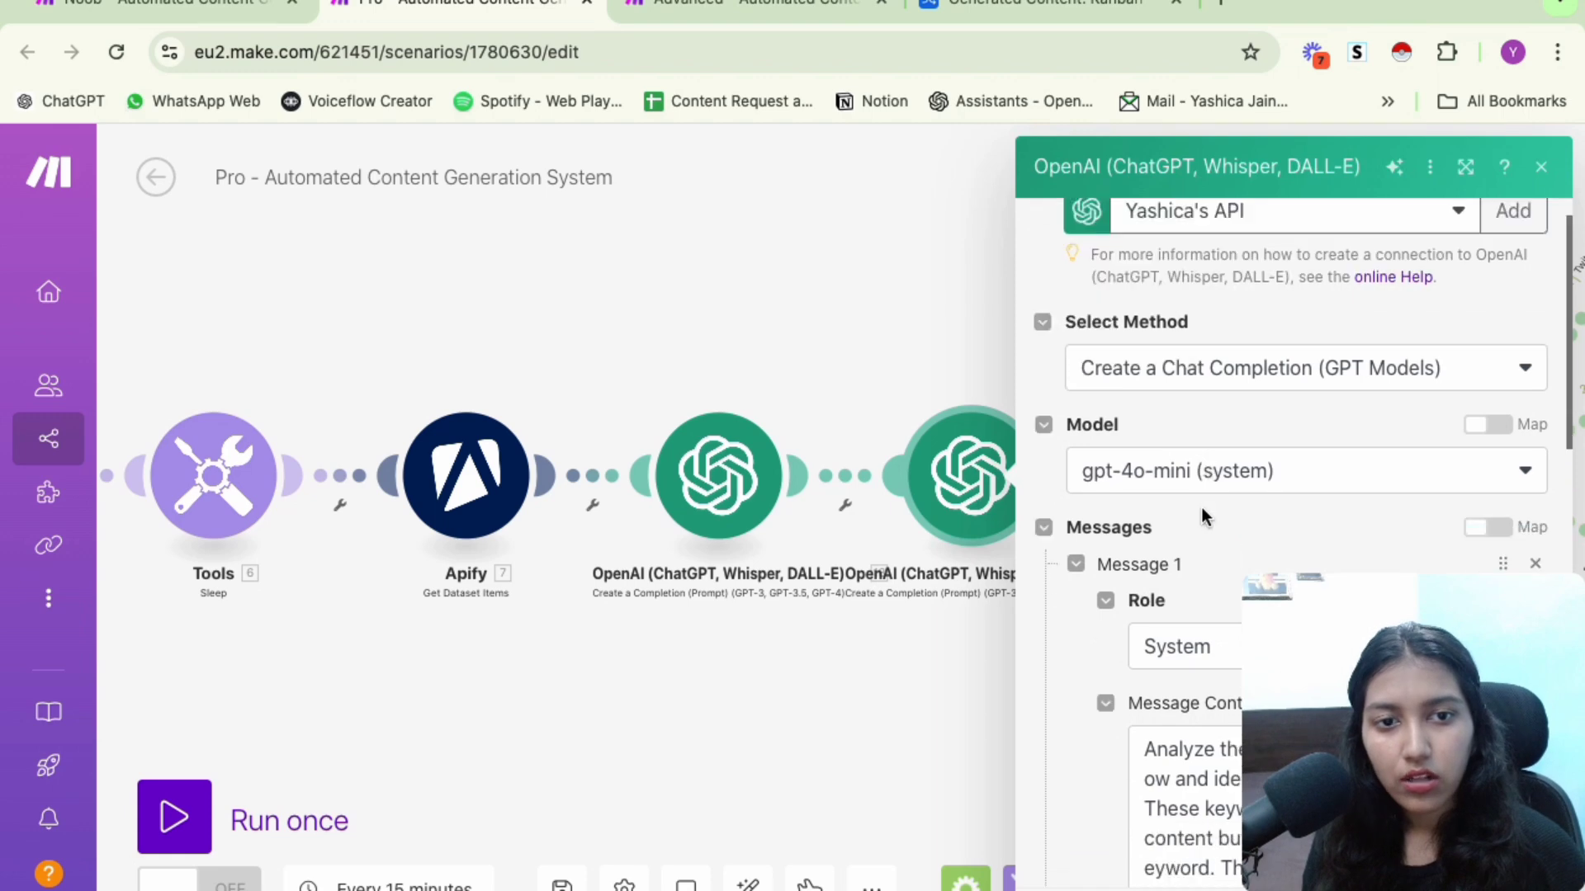
{"action": "scroll", "coordinate": [1201, 507], "scroll_direction": "down", "scroll_amount": 6}
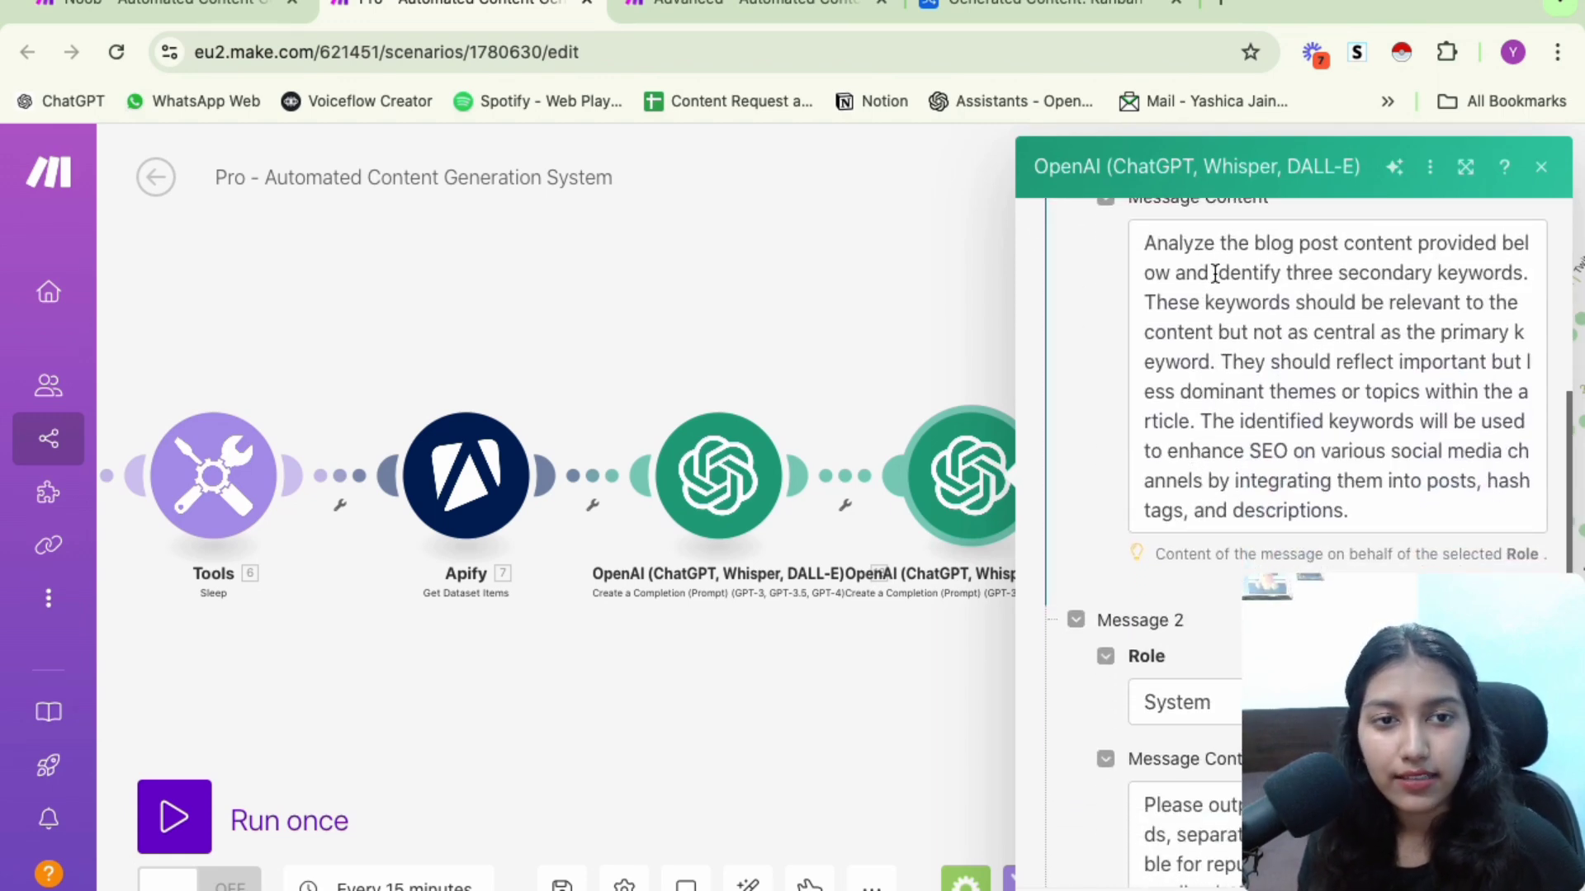
{"action": "left_click_drag", "start_coordinate": [1215, 274], "coordinate": [1523, 273]}
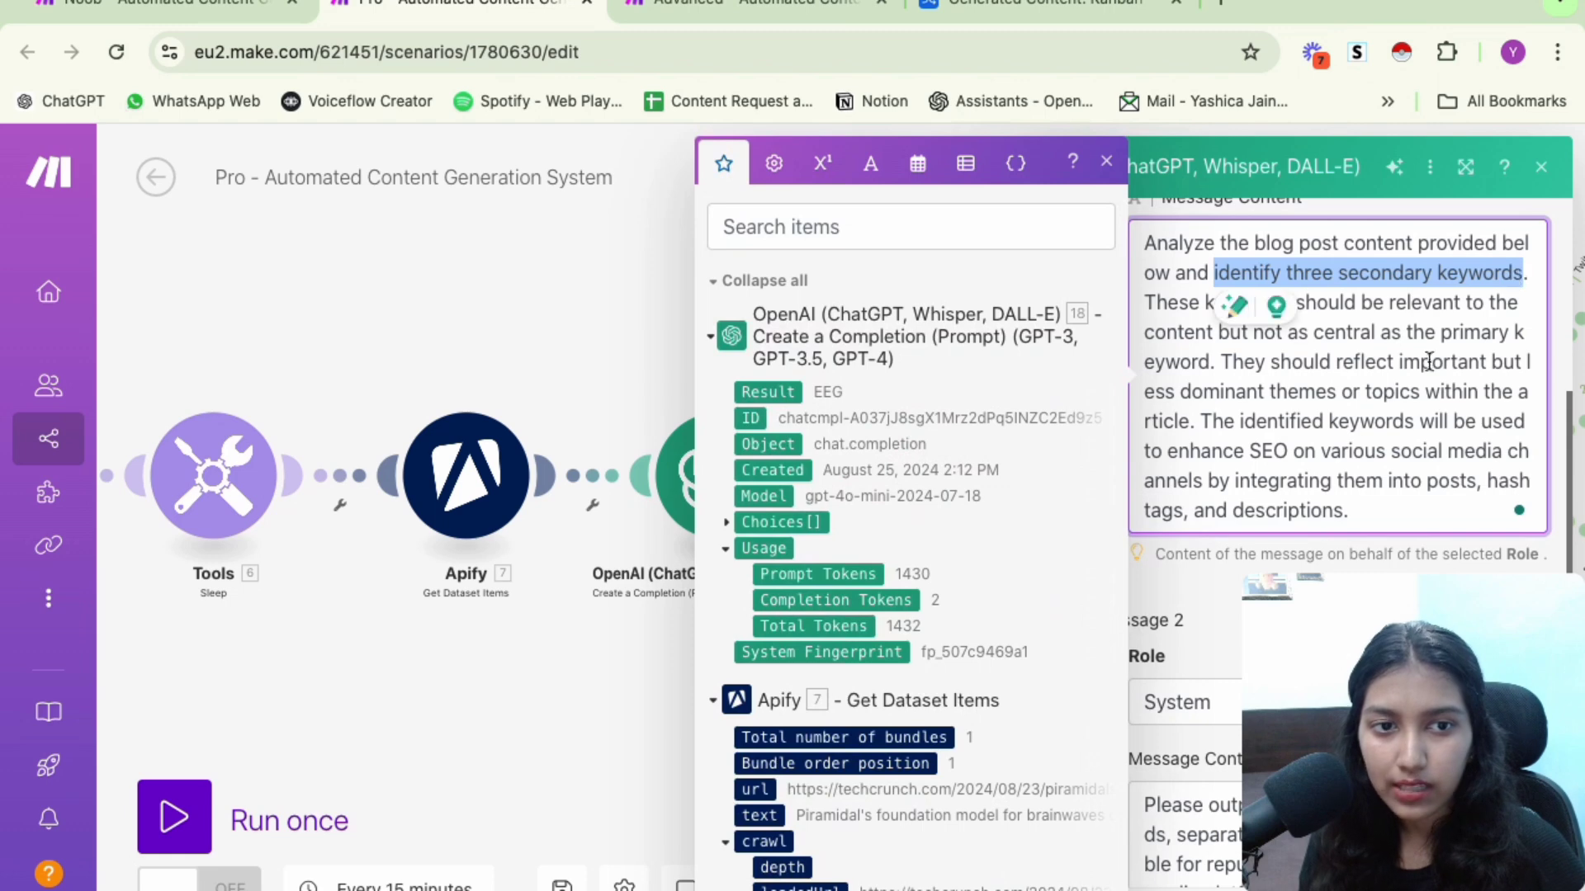
{"action": "left_click", "coordinate": [1345, 431]}
{"action": "left_click", "coordinate": [1380, 510]}
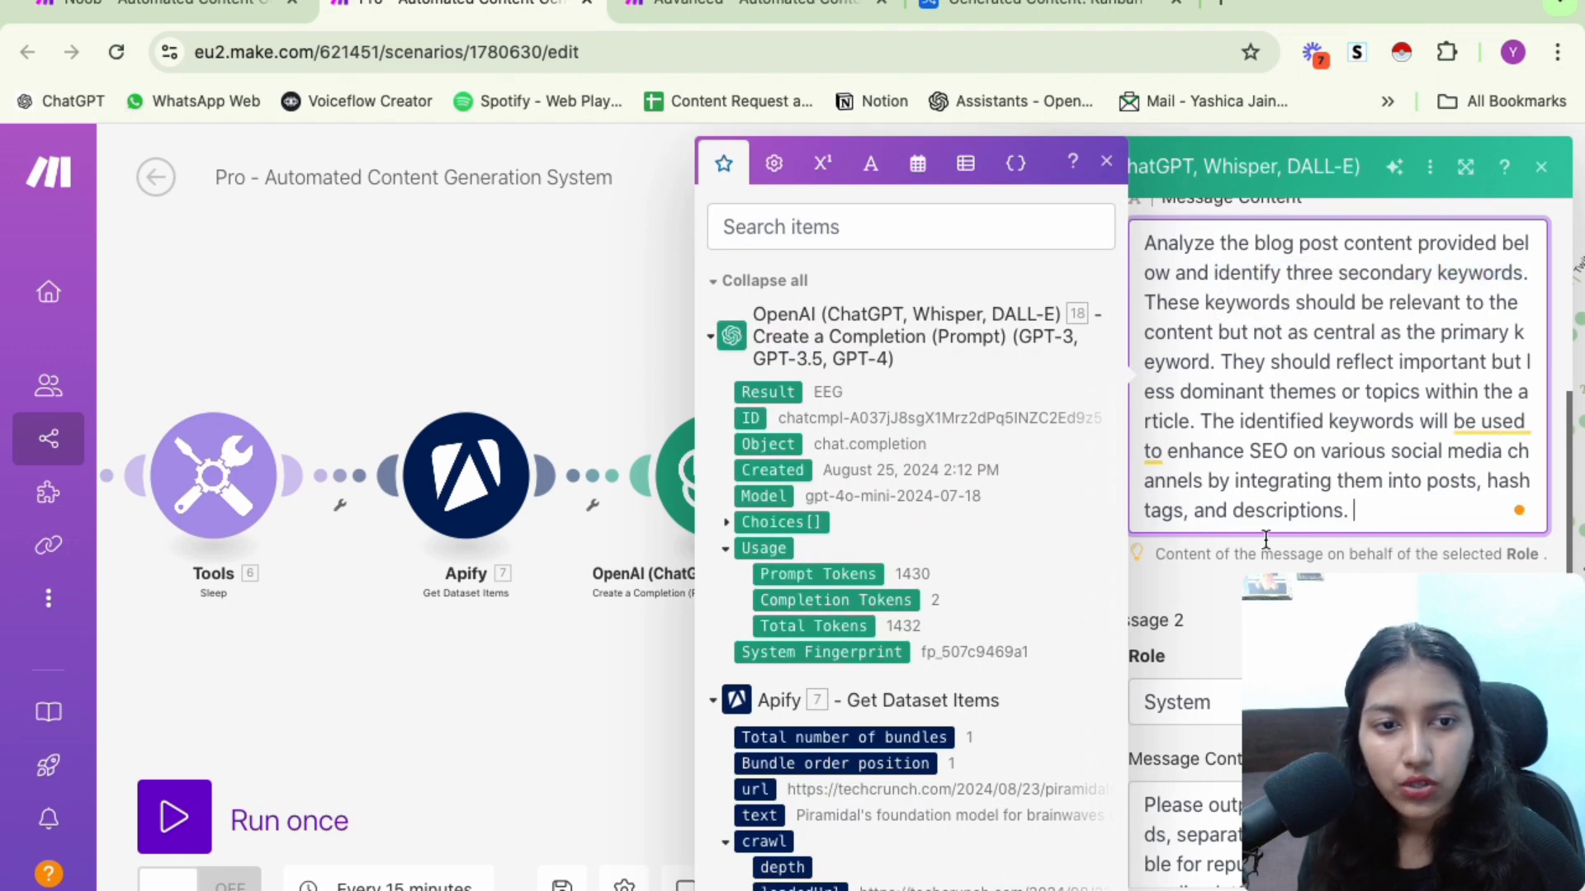
{"action": "left_click", "coordinate": [1197, 579]}
Review the Message 2 prompt on comma-separated keyword output and the Message 3 user prompt, highlighting the latter with its mapped blog text
{"action": "scroll", "coordinate": [1197, 580], "scroll_direction": "down", "scroll_amount": 5}
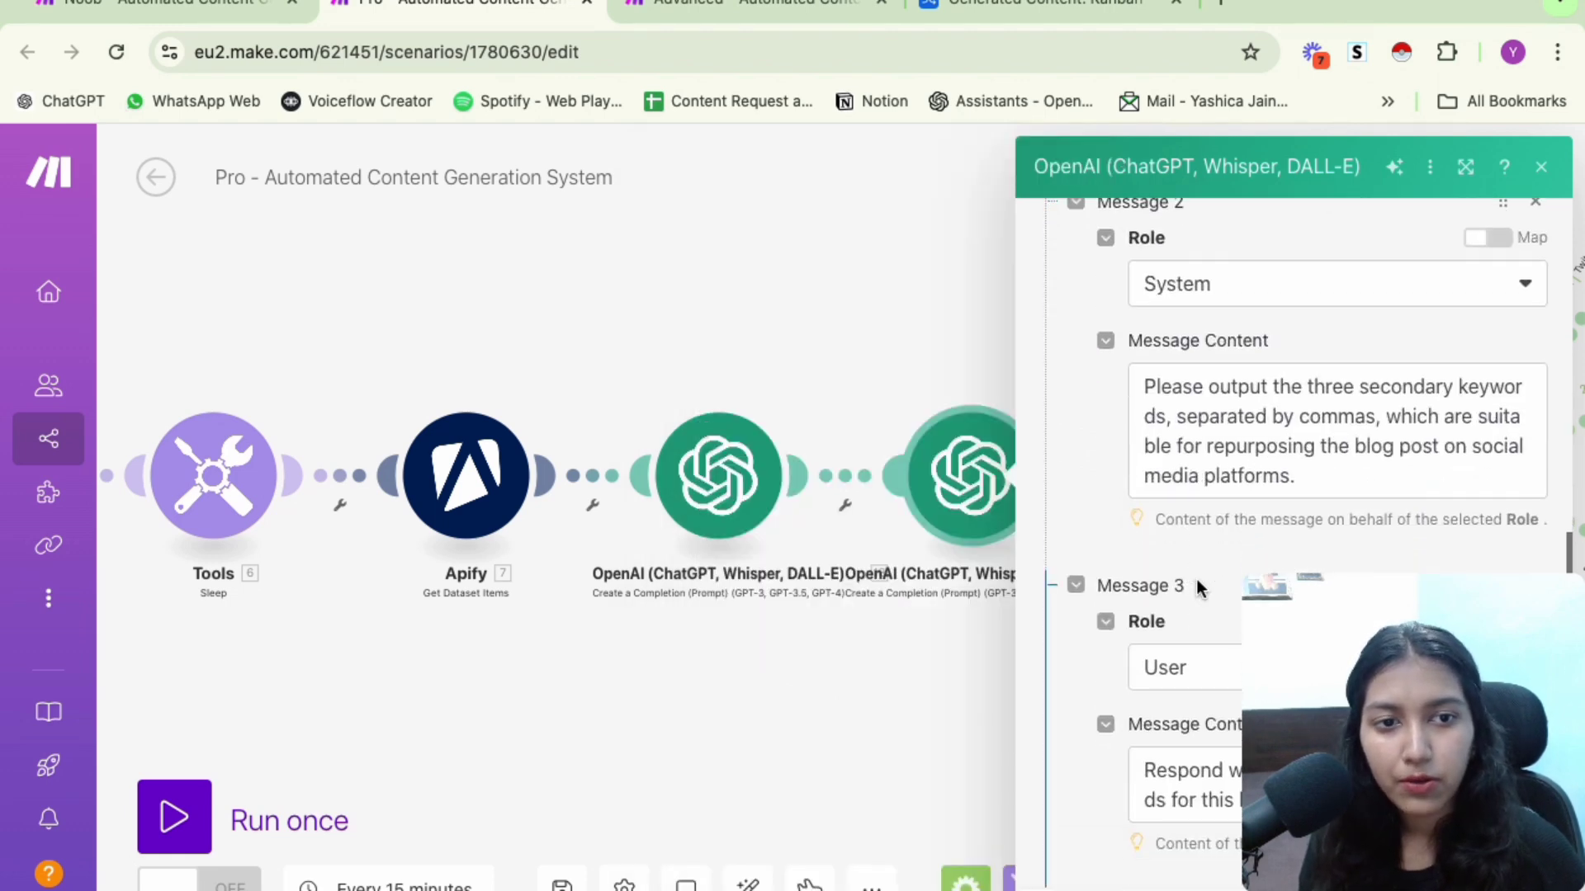
{"action": "scroll", "coordinate": [1196, 578], "scroll_direction": "down", "scroll_amount": 2}
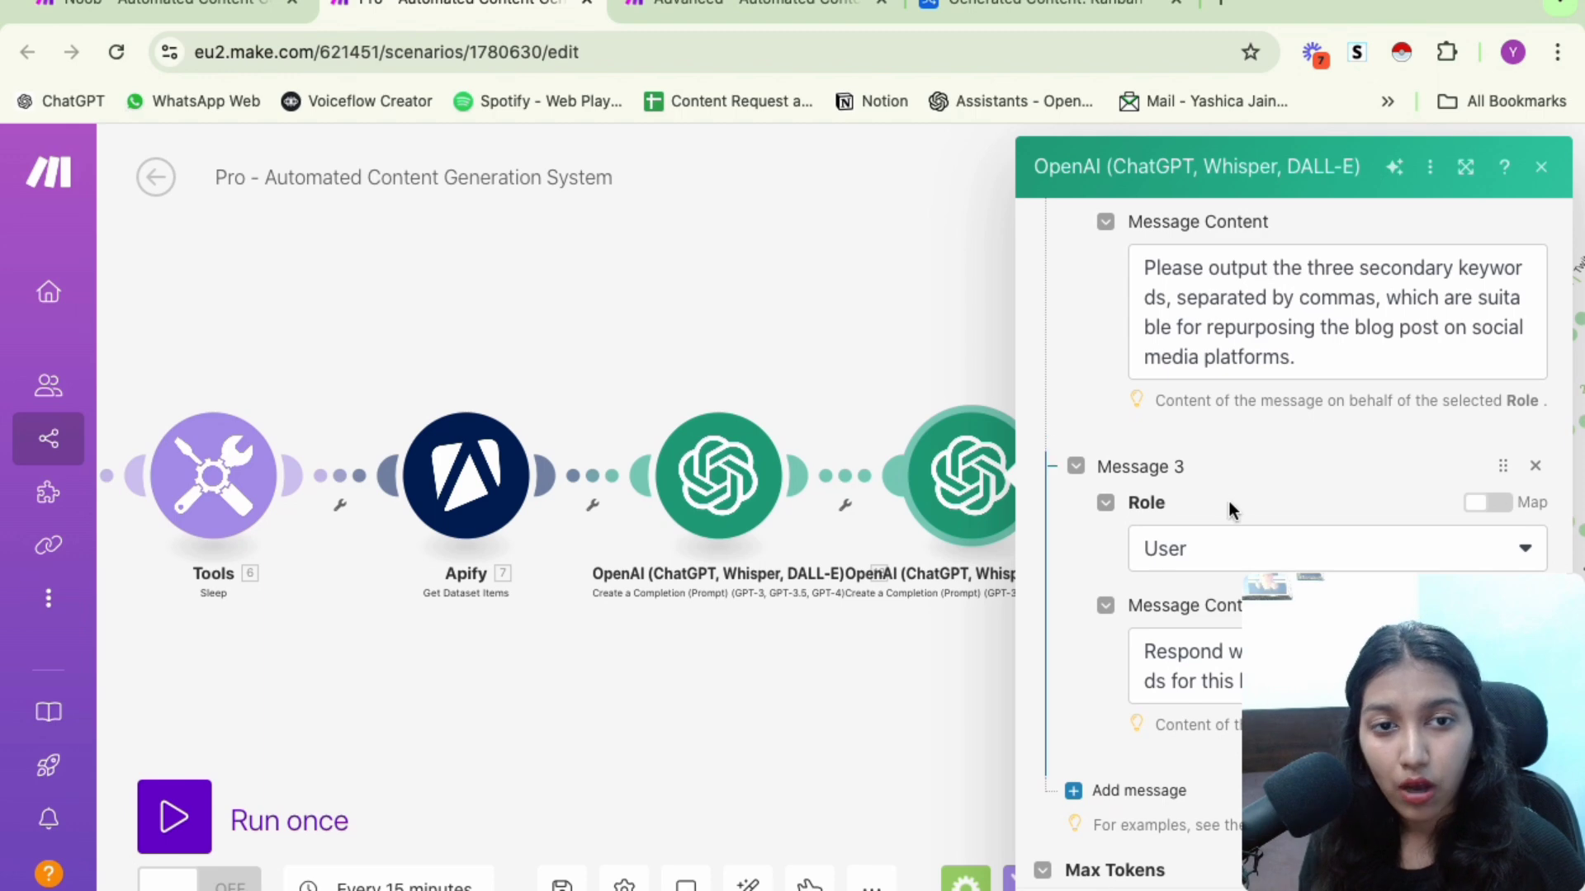
{"action": "scroll", "coordinate": [1229, 502], "scroll_direction": "down", "scroll_amount": 3}
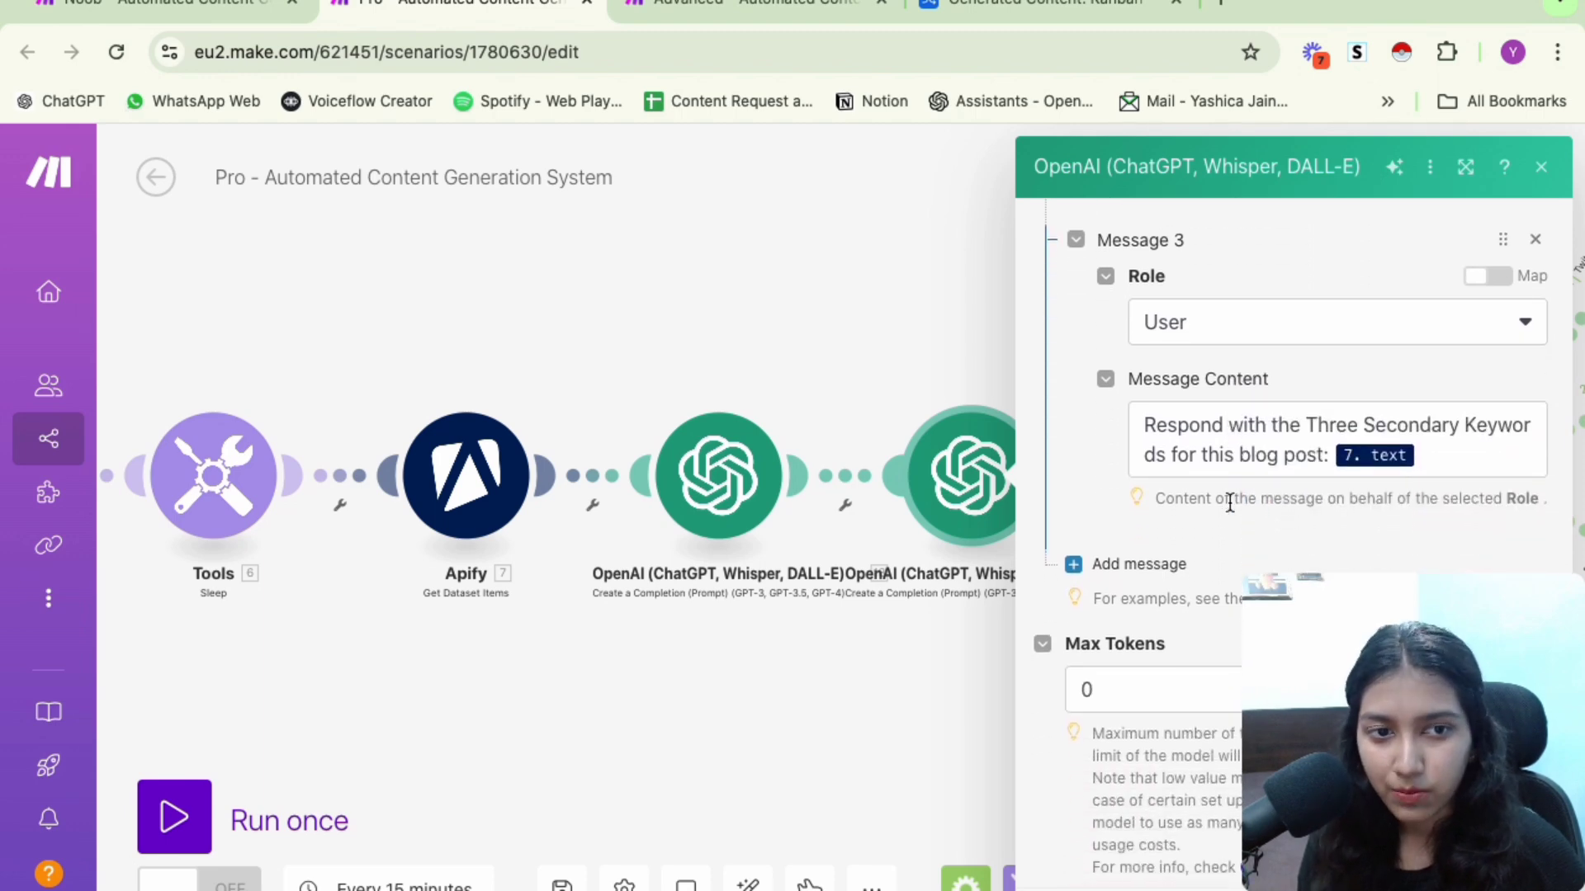
{"action": "left_click", "coordinate": [1456, 453]}
{"action": "left_click_drag", "start_coordinate": [1403, 454], "coordinate": [1157, 410]}
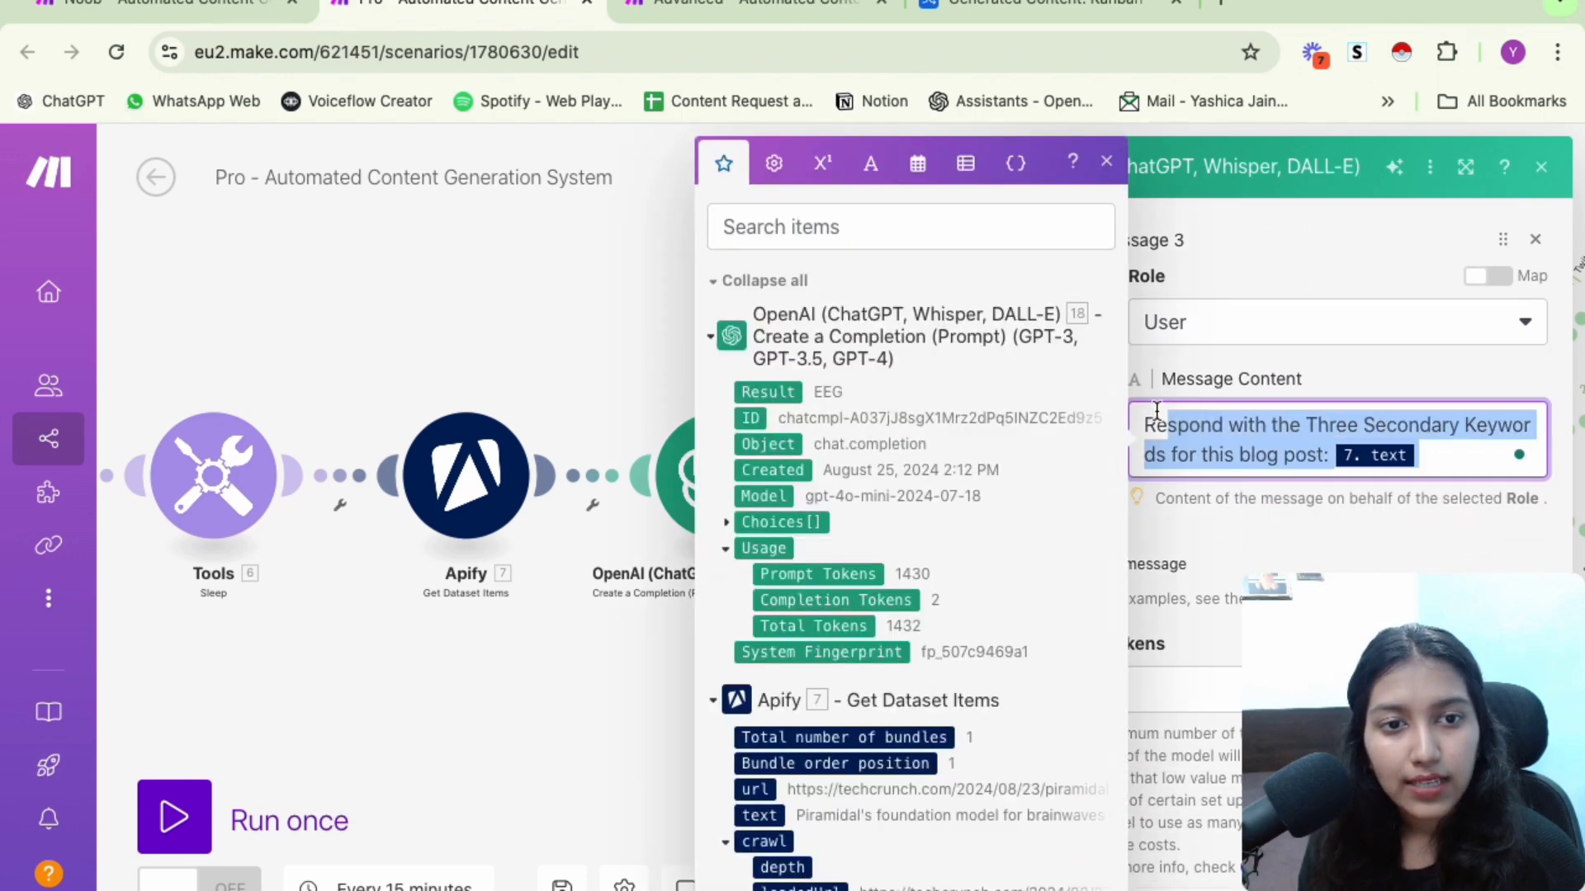
{"action": "left_click", "coordinate": [1365, 380]}
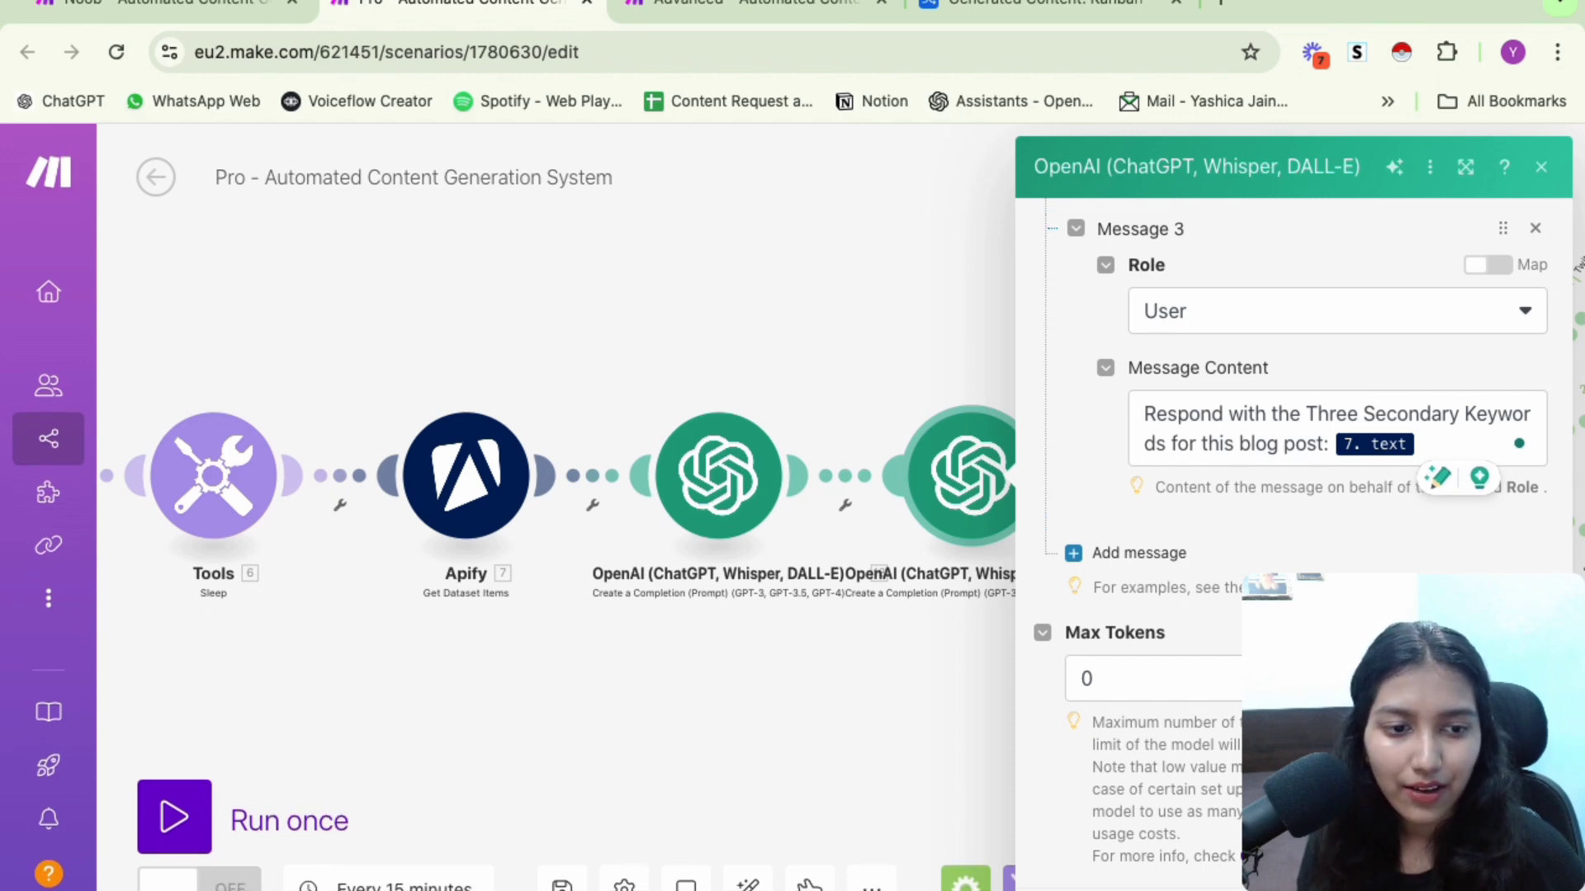
Confirm the secondary keyword module's settings and save the scenario
{"action": "left_click", "coordinate": [1520, 883]}
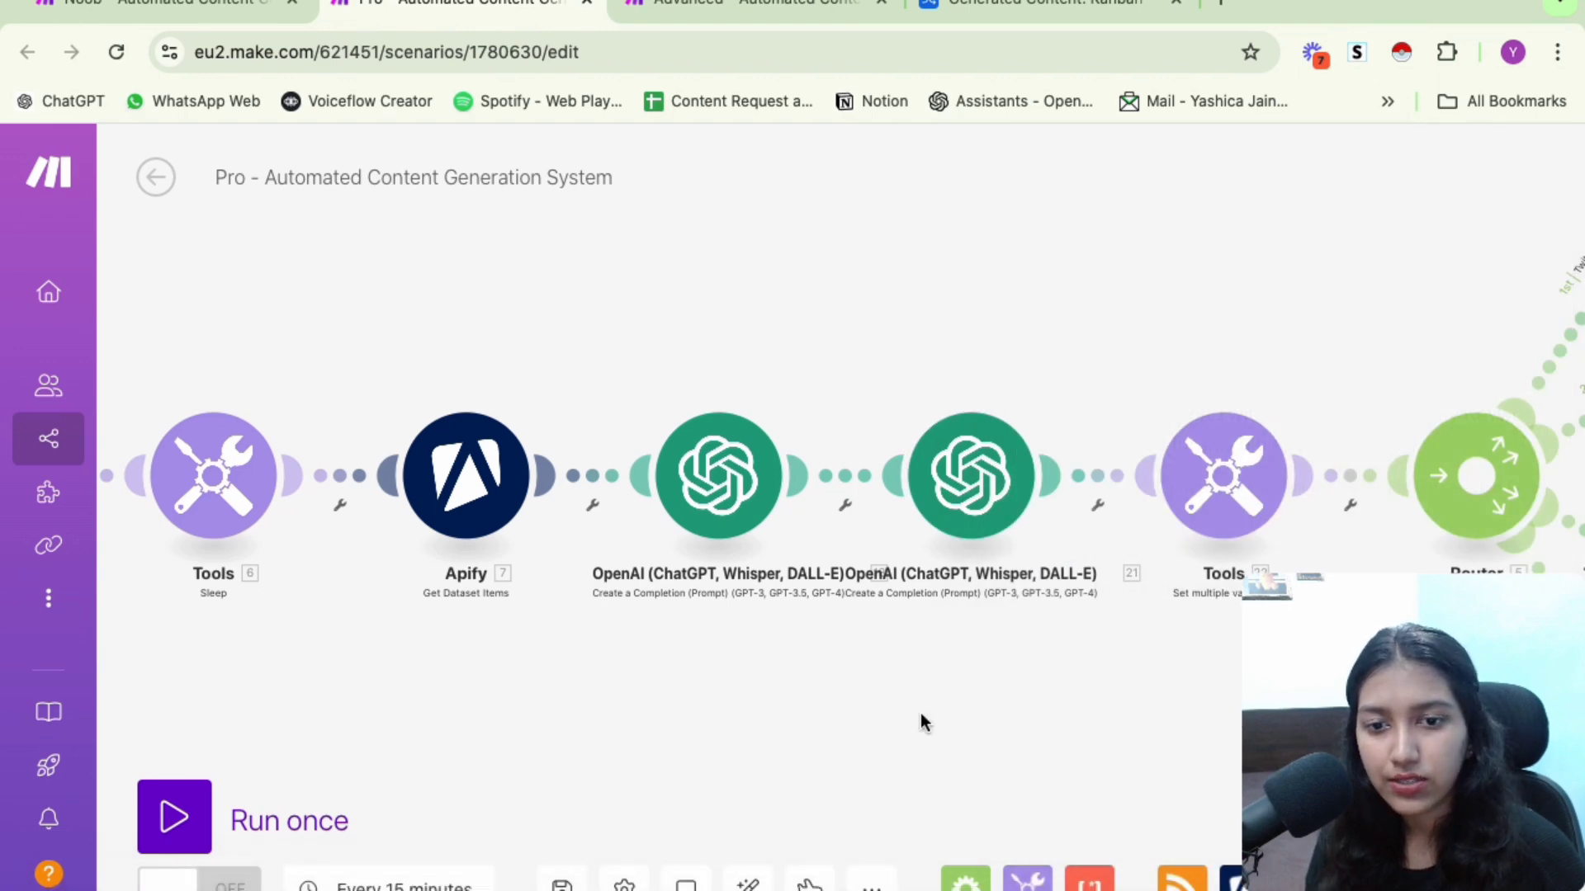
{"action": "left_click", "coordinate": [562, 886]}
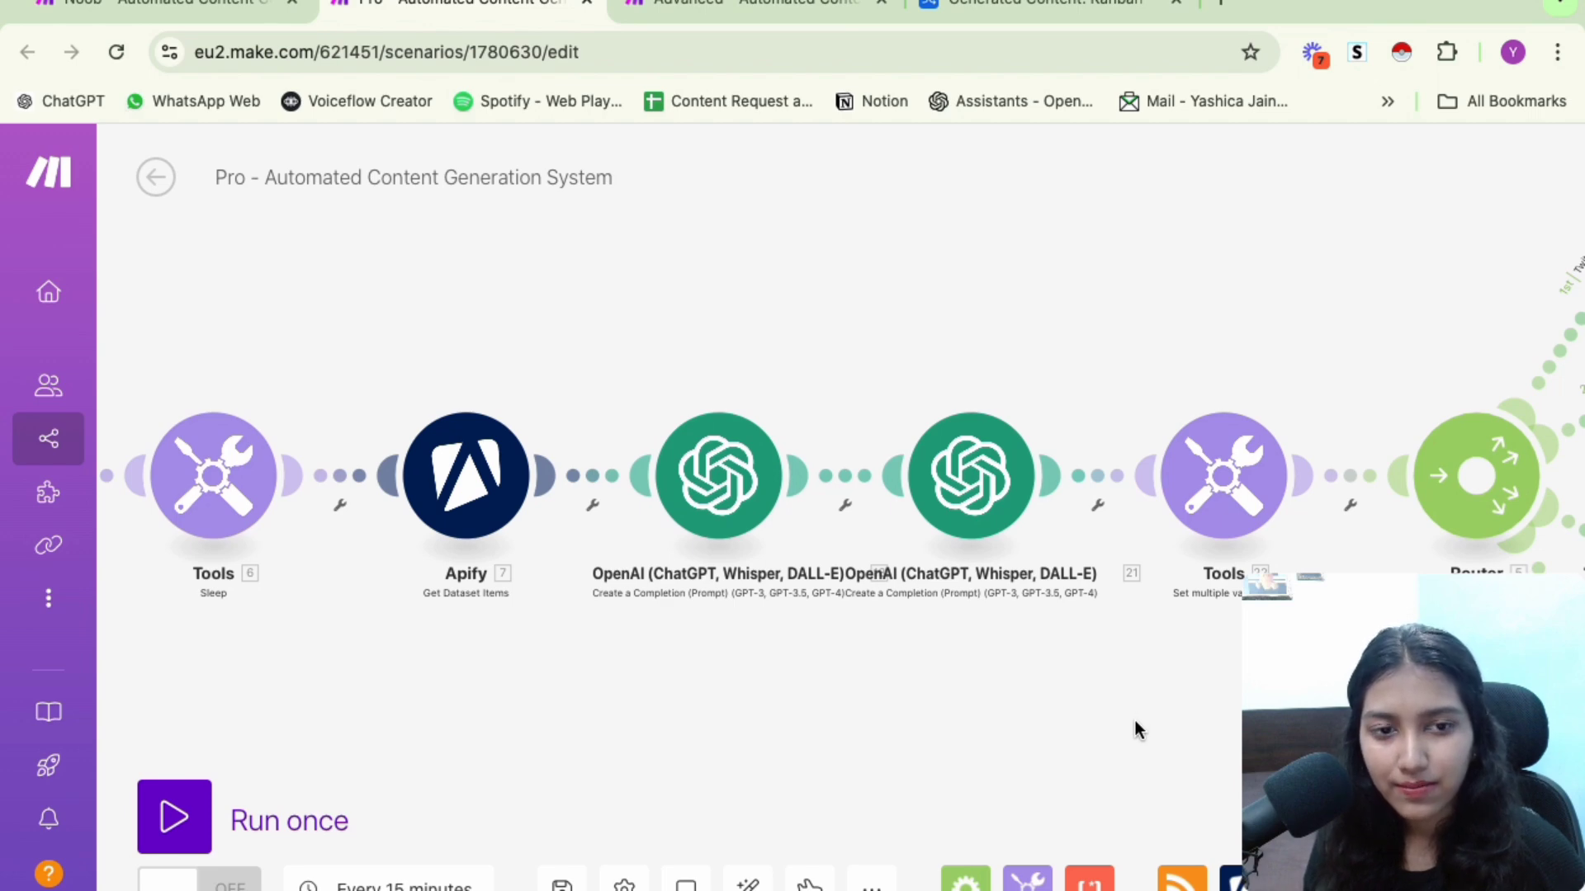
Open the Set multiple variables module before the Router and review the Tone_Instagram variable's name and value
{"action": "scroll", "coordinate": [754, 423], "scroll_direction": "right", "scroll_amount": 10}
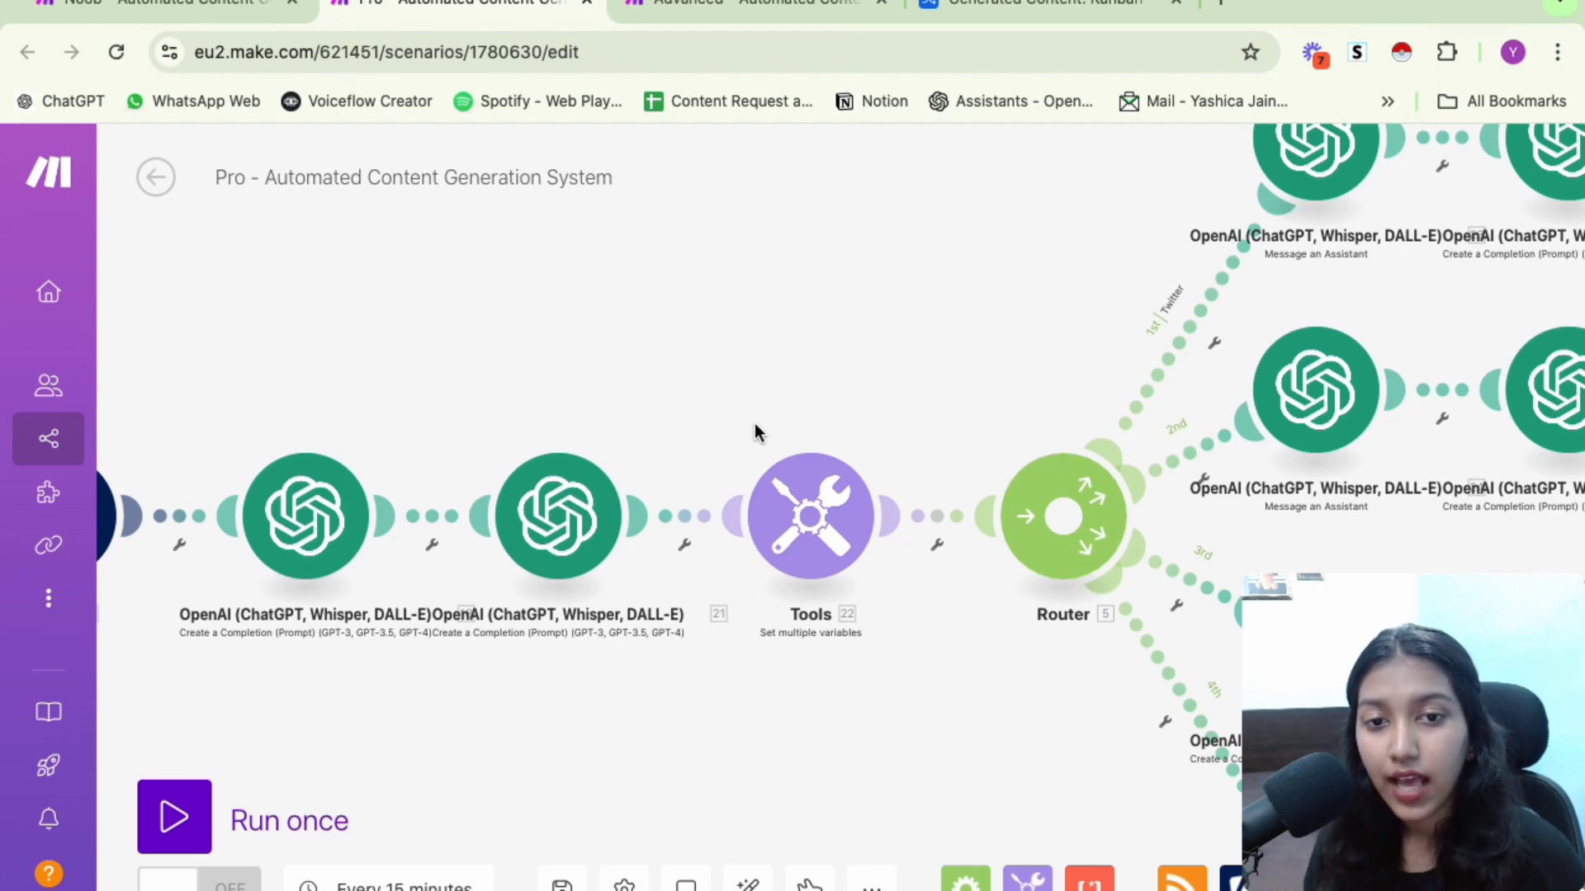
{"action": "left_click", "coordinate": [791, 532]}
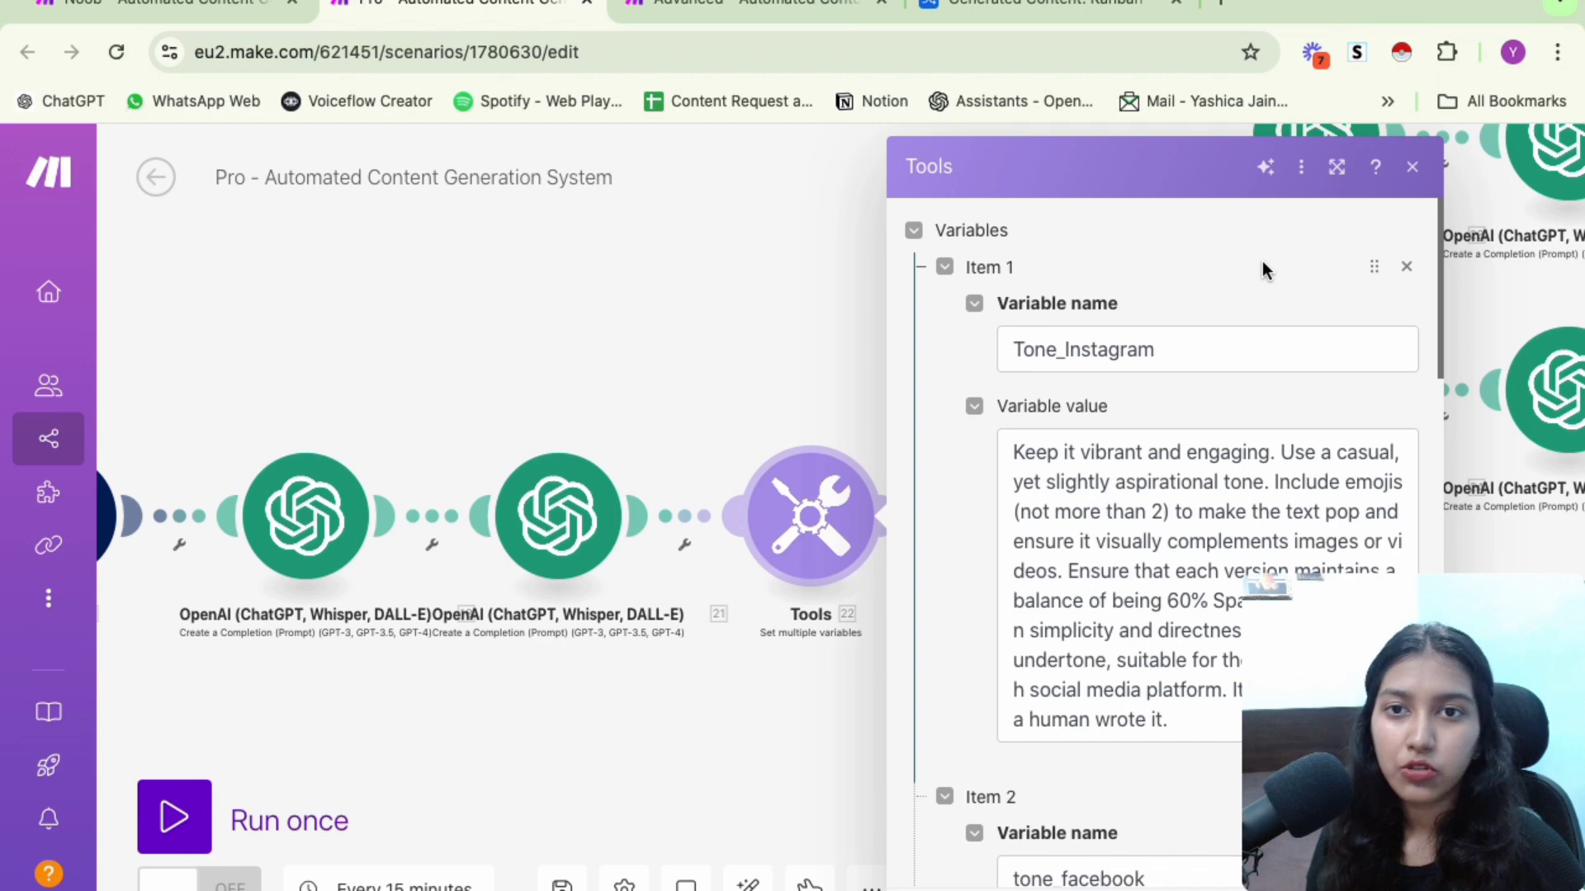
{"action": "scroll", "coordinate": [1261, 266], "scroll_direction": "down", "scroll_amount": 1}
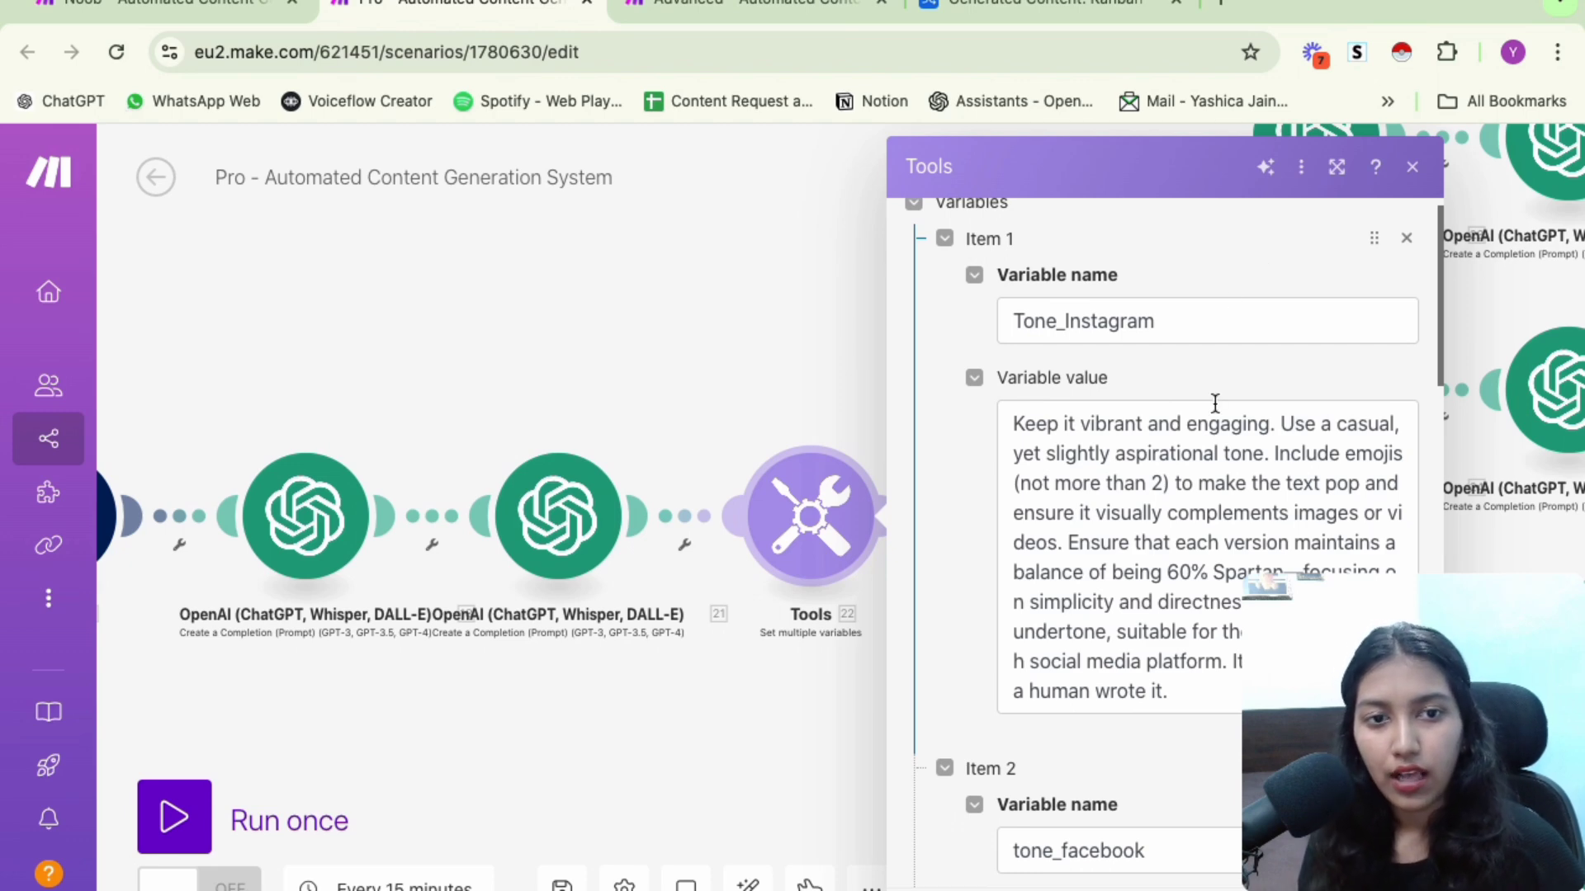
{"action": "scroll", "coordinate": [1215, 402], "scroll_direction": "down", "scroll_amount": 3}
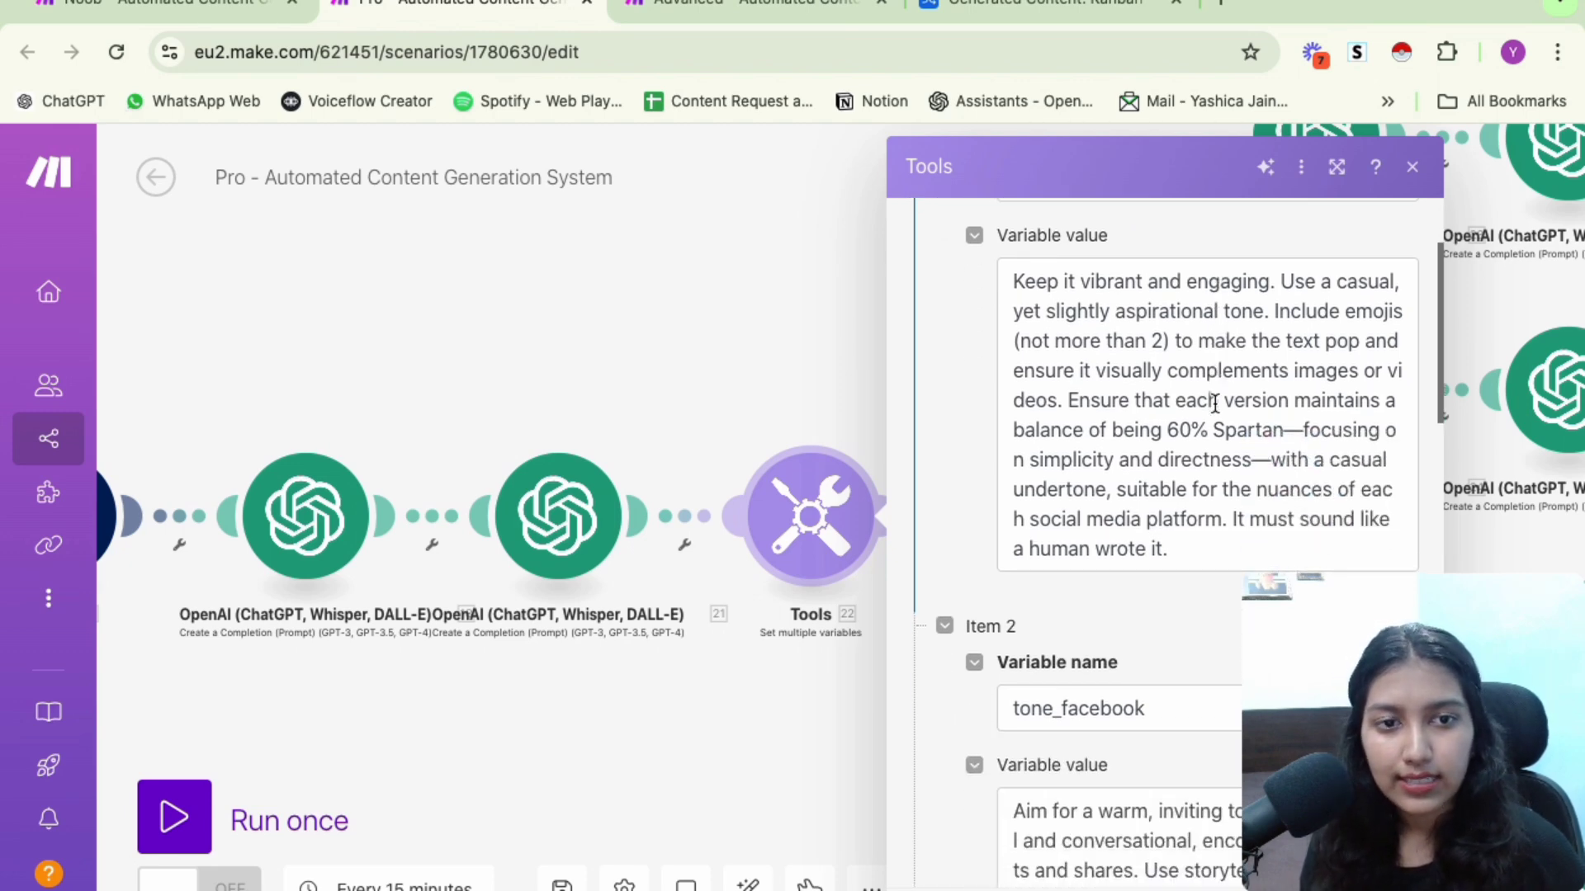
{"action": "scroll", "coordinate": [1181, 417], "scroll_direction": "up", "scroll_amount": 3}
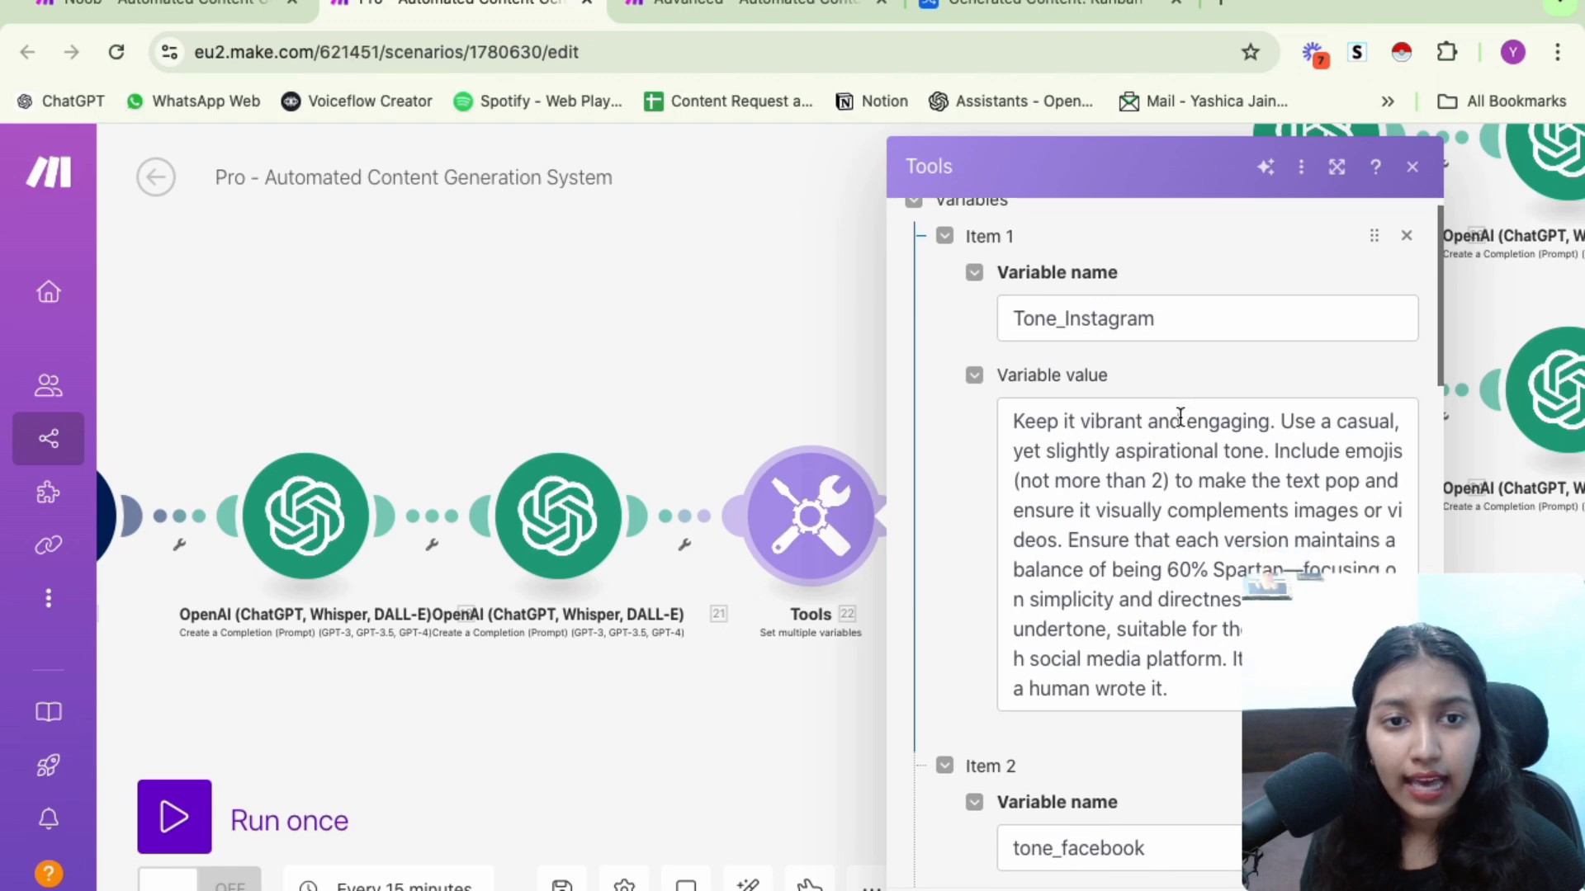
{"action": "scroll", "coordinate": [1181, 417], "scroll_direction": "down", "scroll_amount": 6}
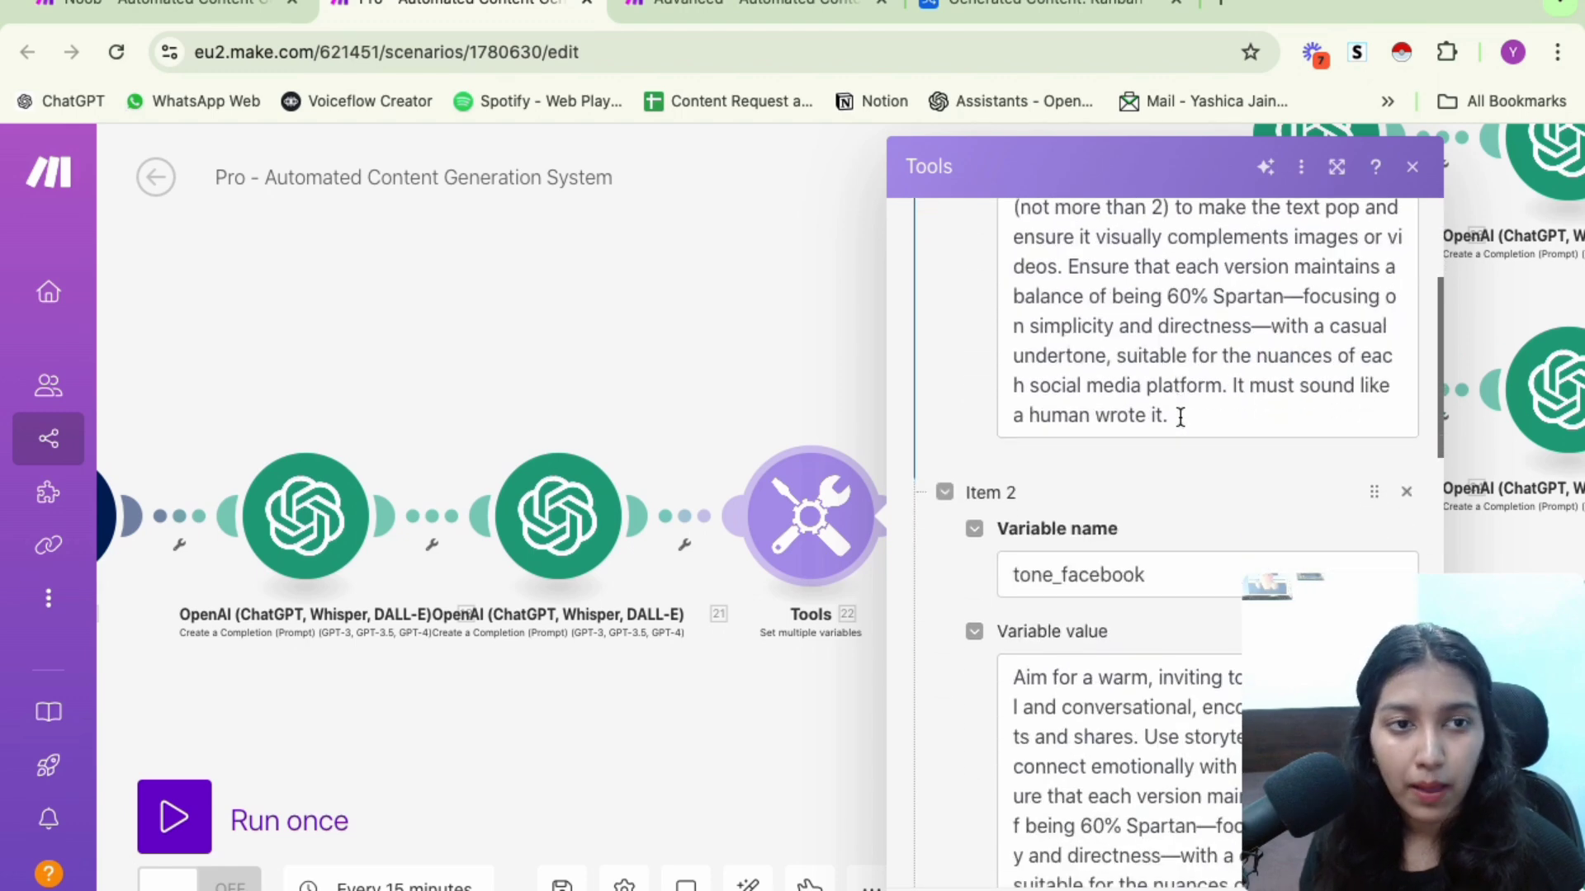
{"action": "scroll", "coordinate": [1181, 422], "scroll_direction": "up", "scroll_amount": 6}
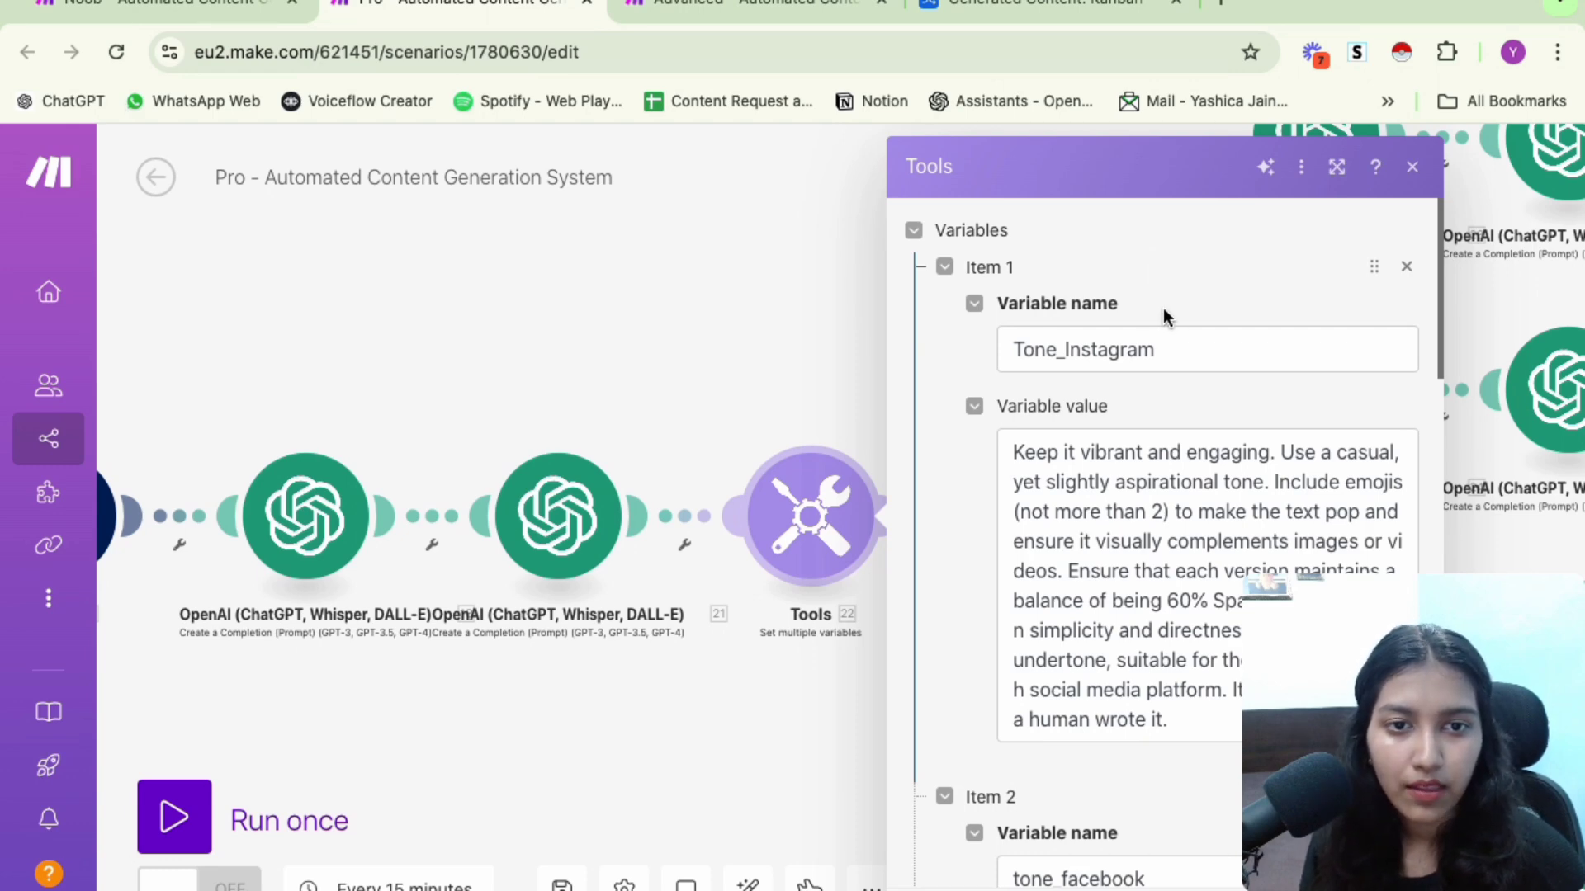
Look through the tone variables for Instagram, Facebook, X and LinkedIn, returning to the first item
{"action": "scroll", "coordinate": [1164, 293], "scroll_direction": "down", "scroll_amount": 1}
{"action": "scroll", "coordinate": [1168, 286], "scroll_direction": "down", "scroll_amount": 2}
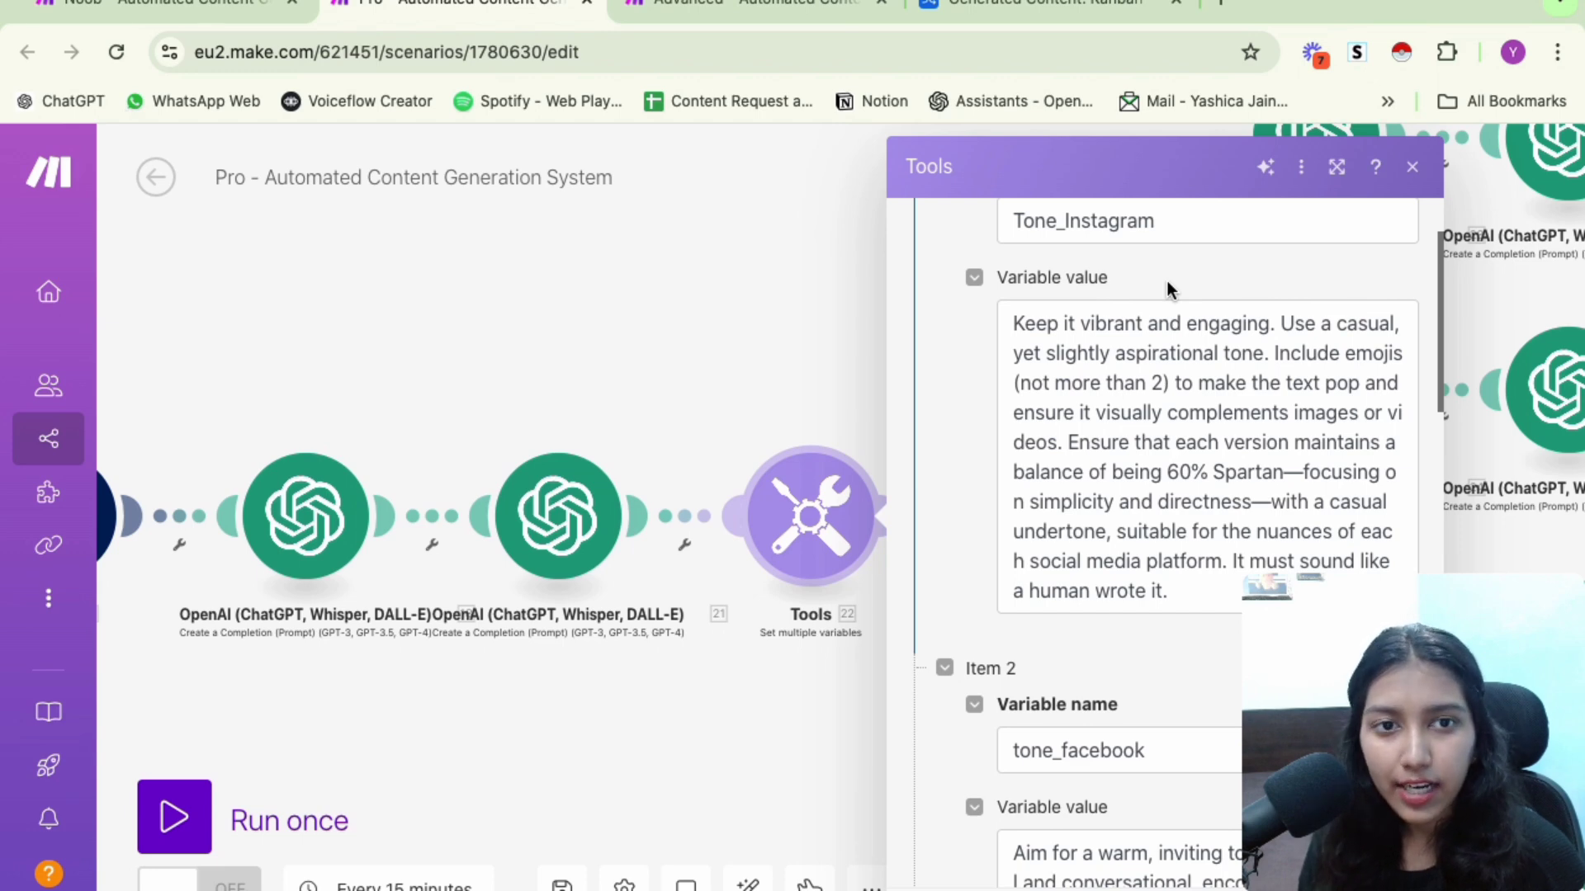
{"action": "scroll", "coordinate": [1167, 286], "scroll_direction": "down", "scroll_amount": 10}
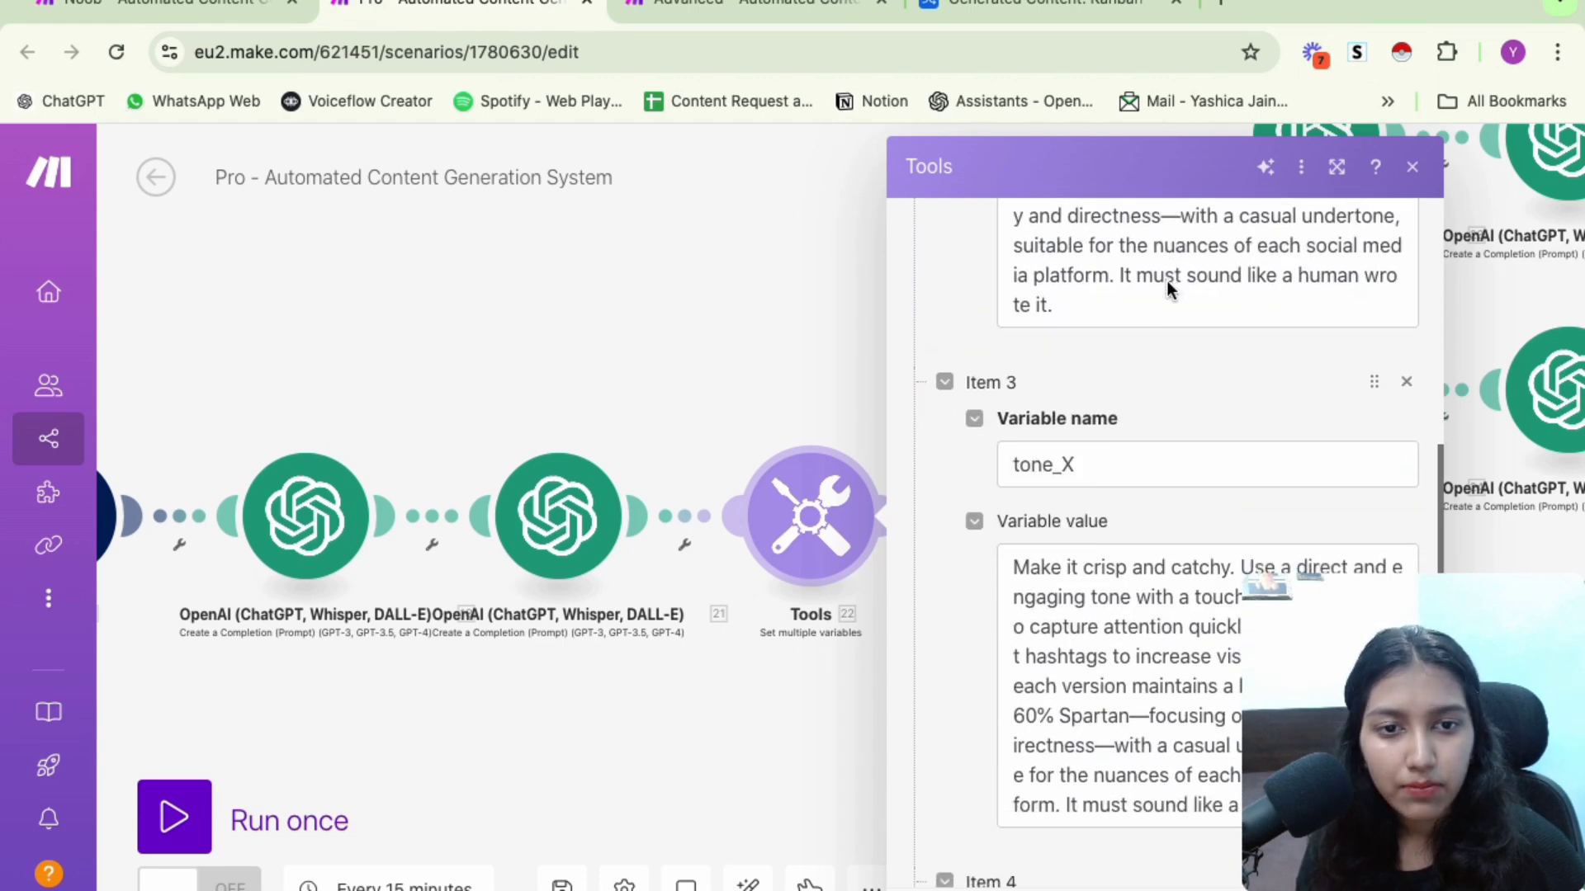
{"action": "scroll", "coordinate": [1146, 497], "scroll_direction": "down", "scroll_amount": 4}
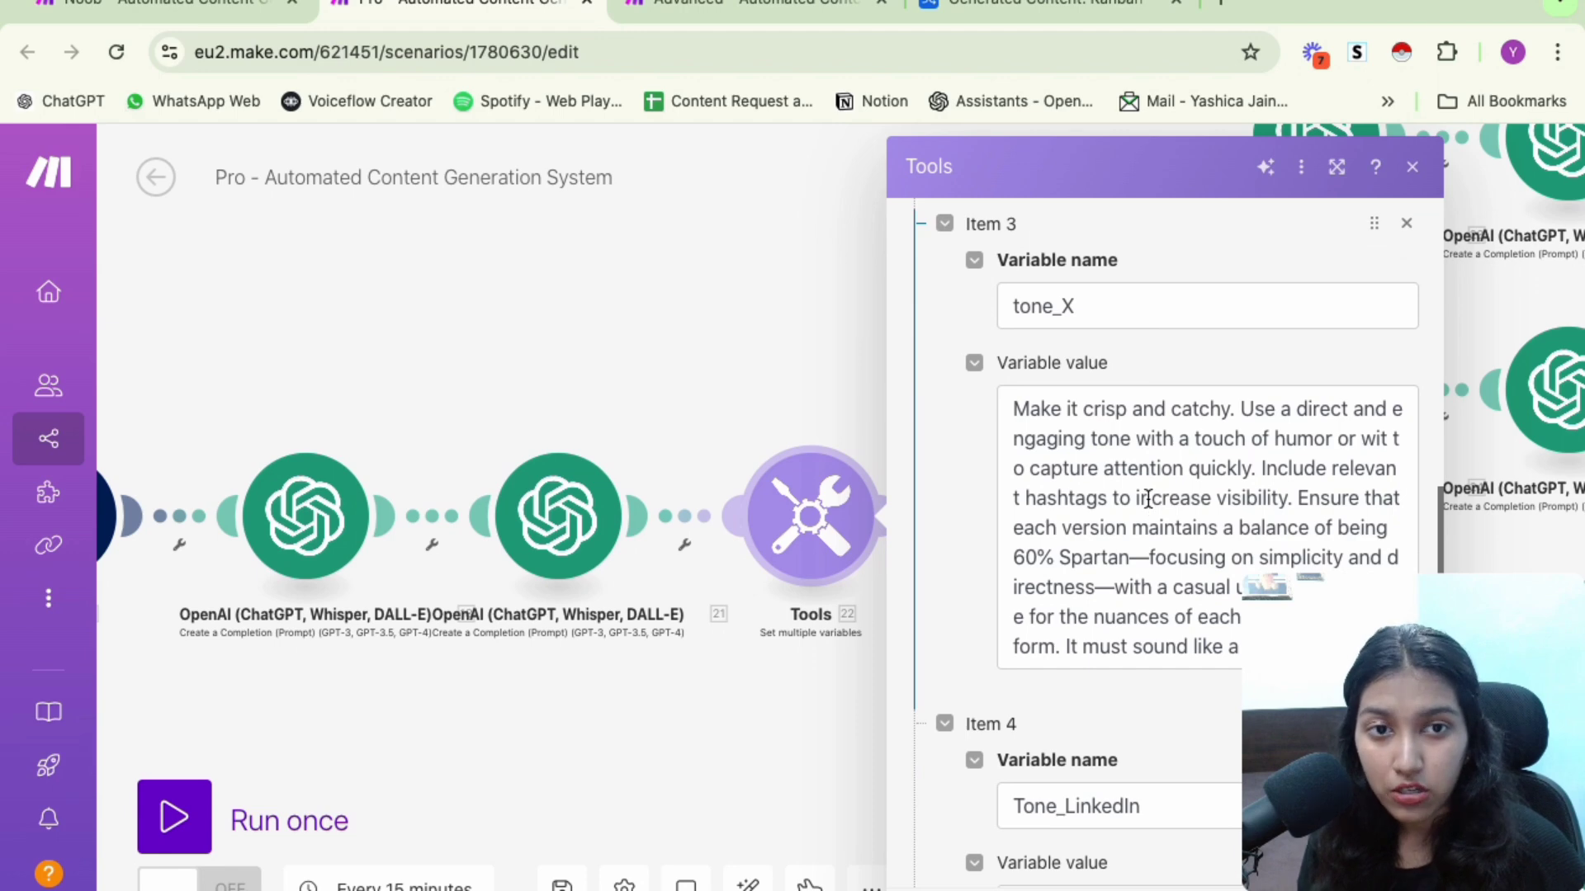
{"action": "scroll", "coordinate": [1146, 497], "scroll_direction": "up", "scroll_amount": 15}
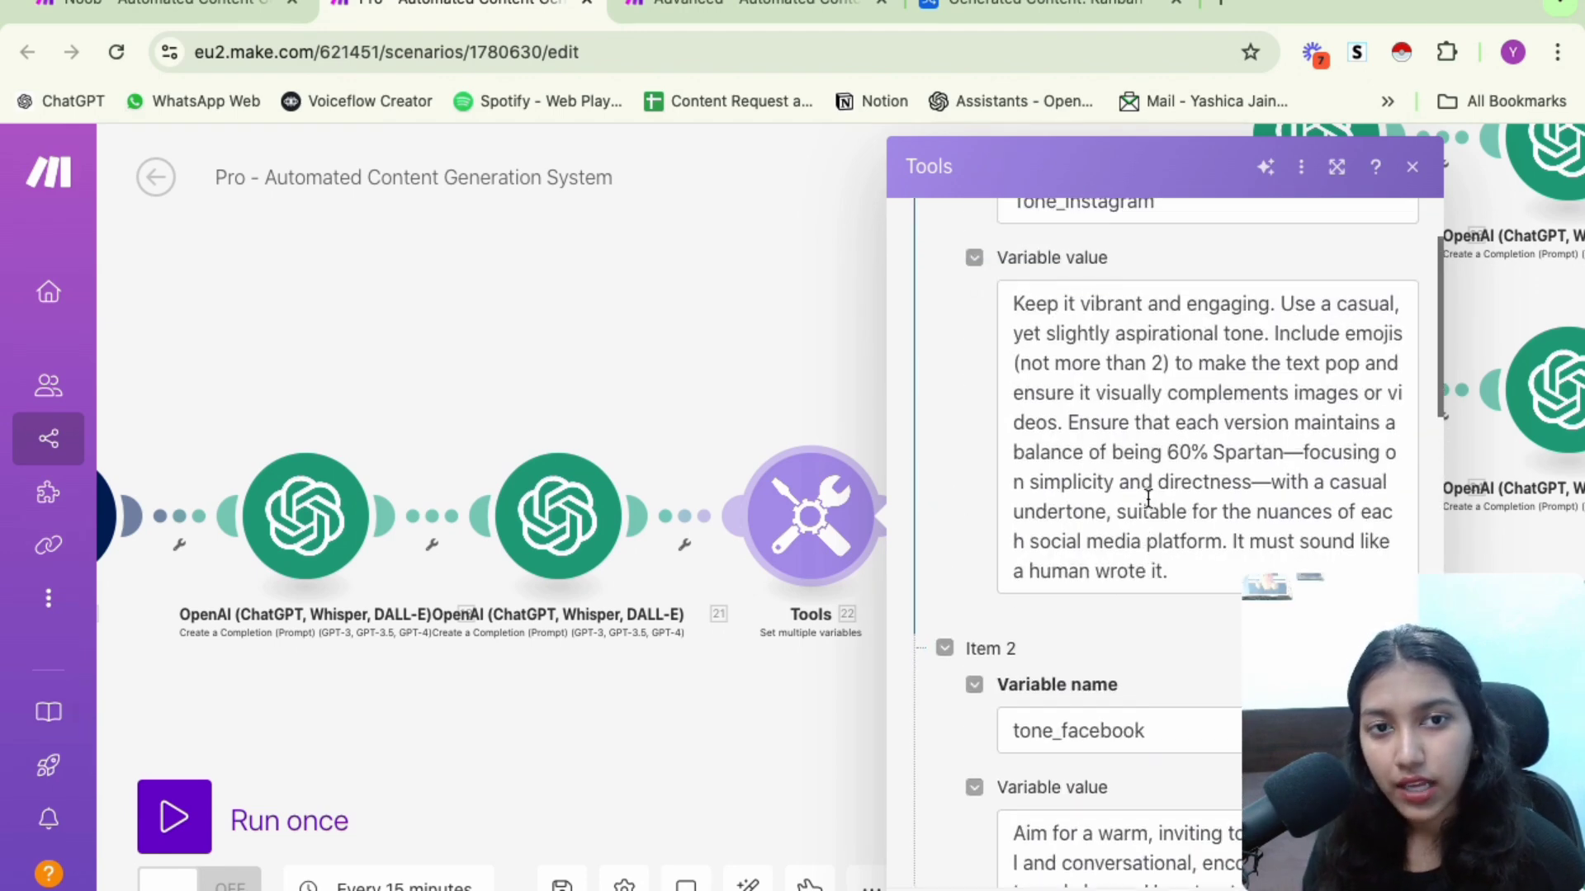
{"action": "scroll", "coordinate": [1147, 497], "scroll_direction": "up", "scroll_amount": 3}
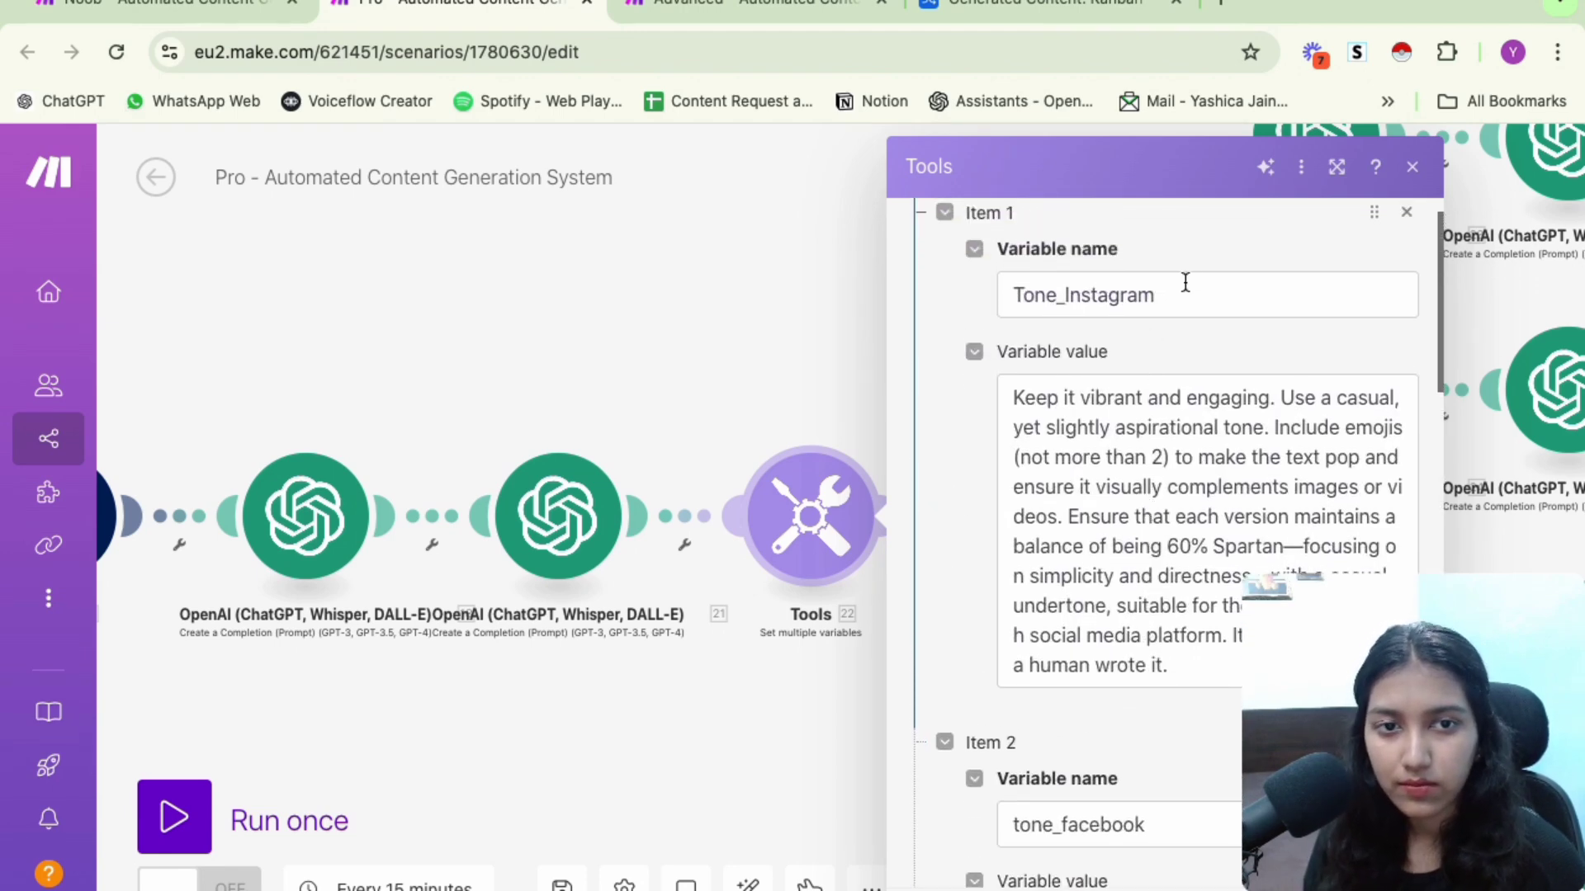
Examine the Tone_Instagram variable, highlighting its name and the opening instruction to be vibrant, engaging, casual and slightly aspirational
{"action": "double_click", "coordinate": [1036, 283]}
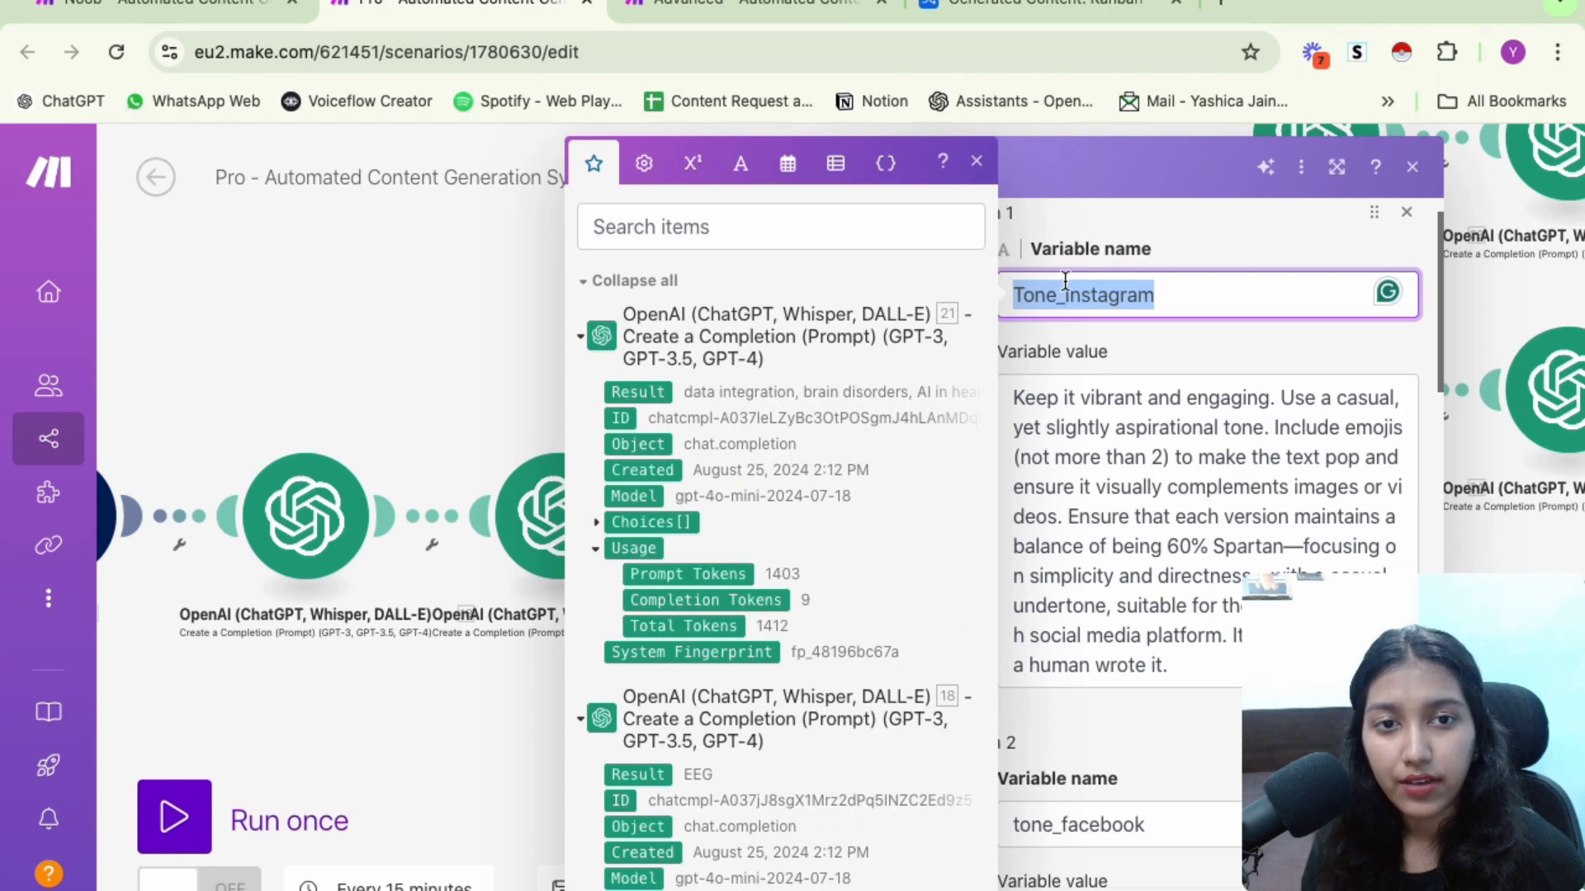
{"action": "left_click", "coordinate": [1207, 241]}
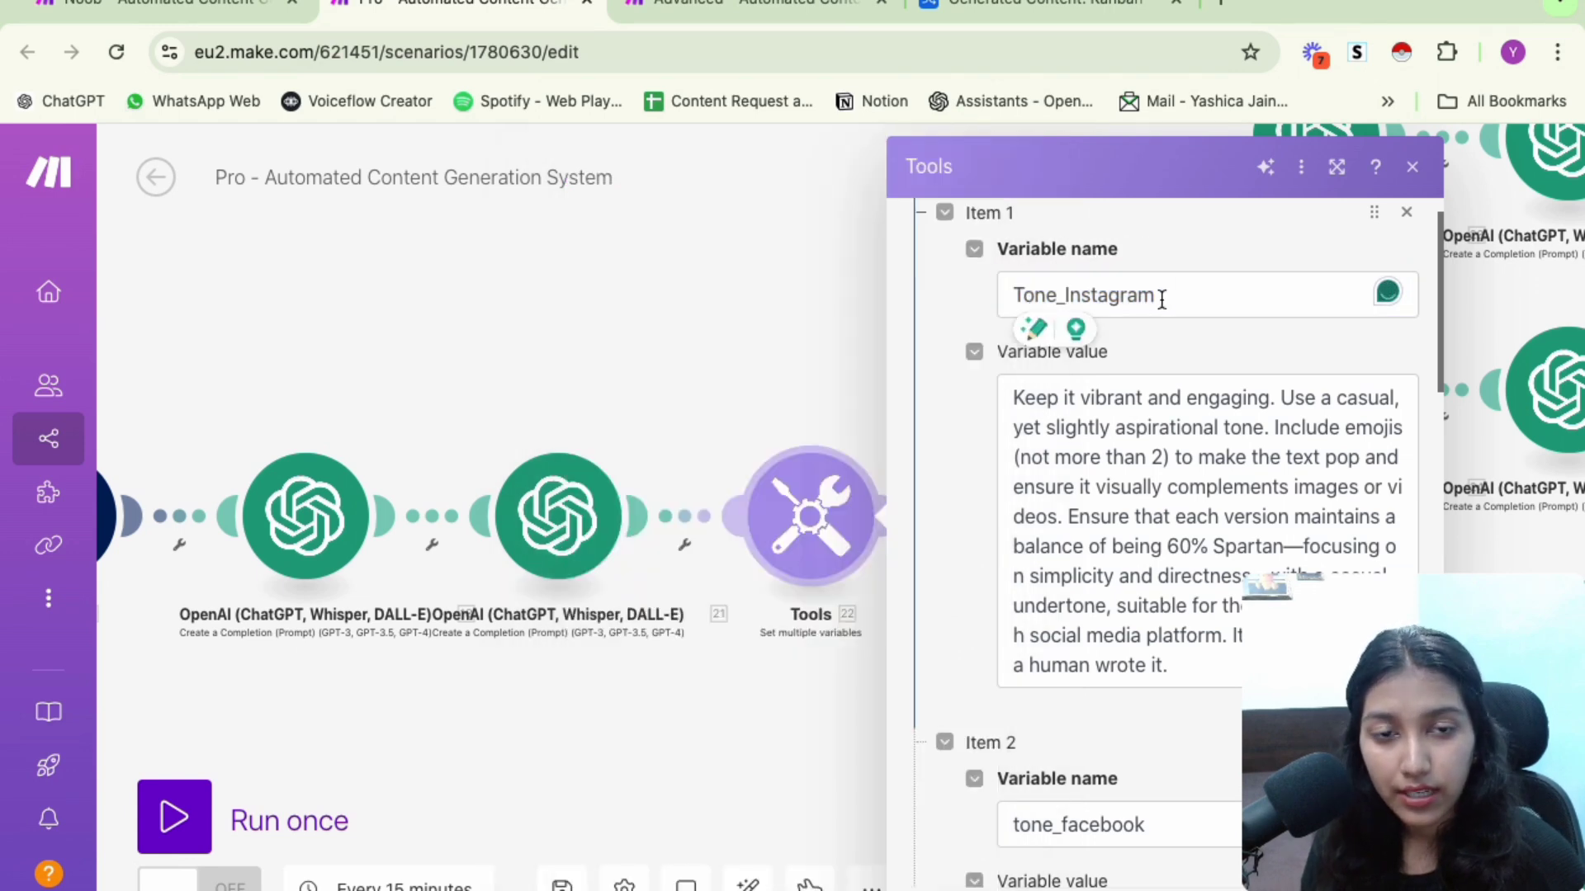
{"action": "scroll", "coordinate": [1161, 299], "scroll_direction": "down", "scroll_amount": 3}
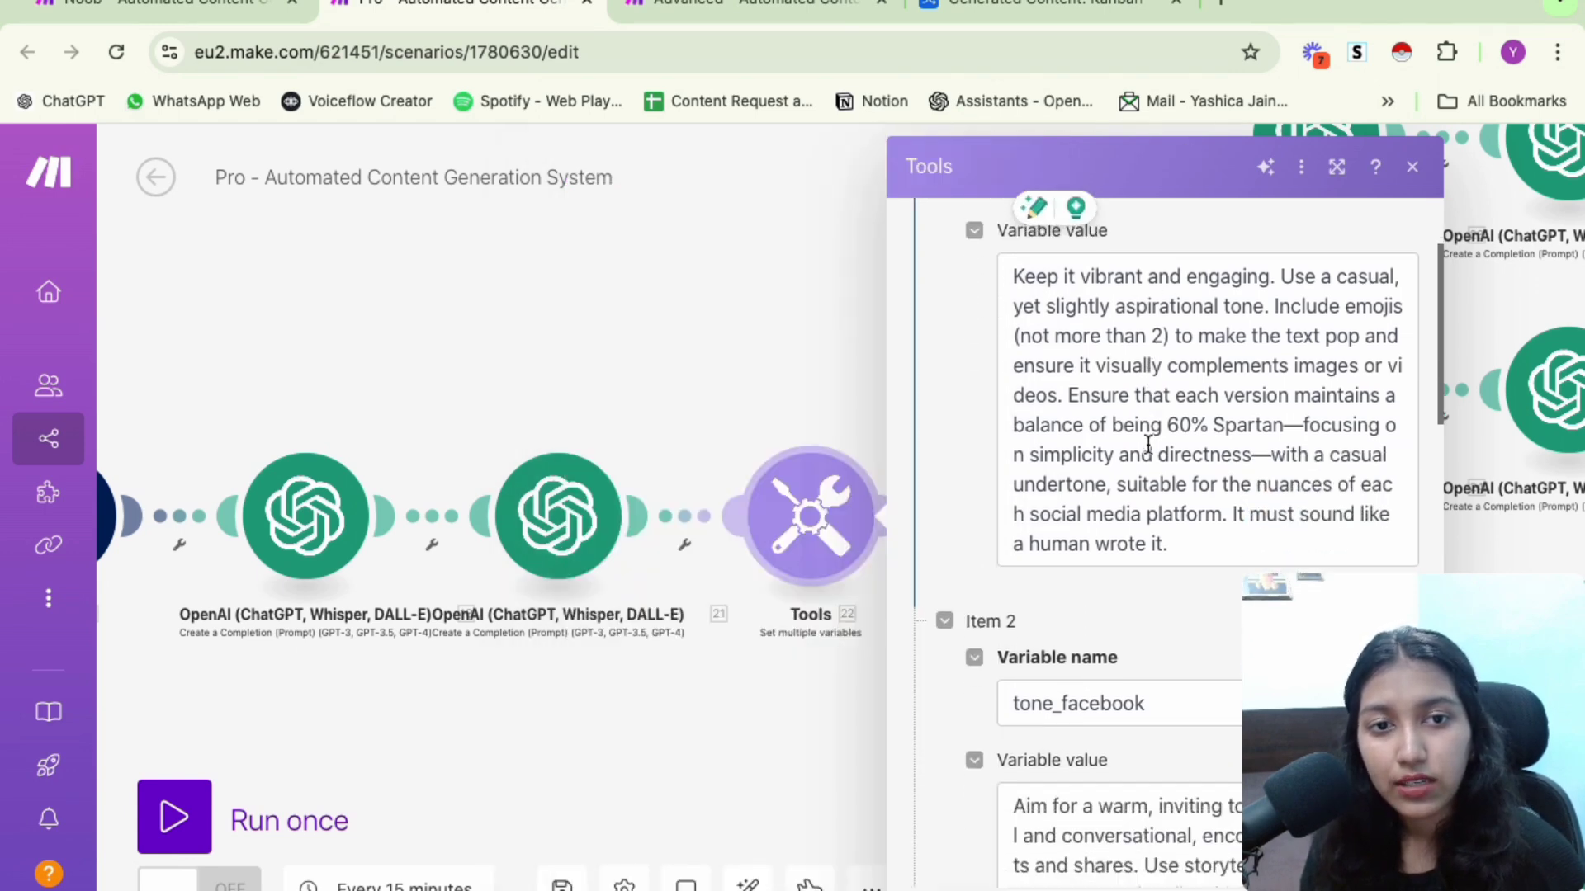
{"action": "left_click_drag", "start_coordinate": [1029, 281], "coordinate": [1248, 308]}
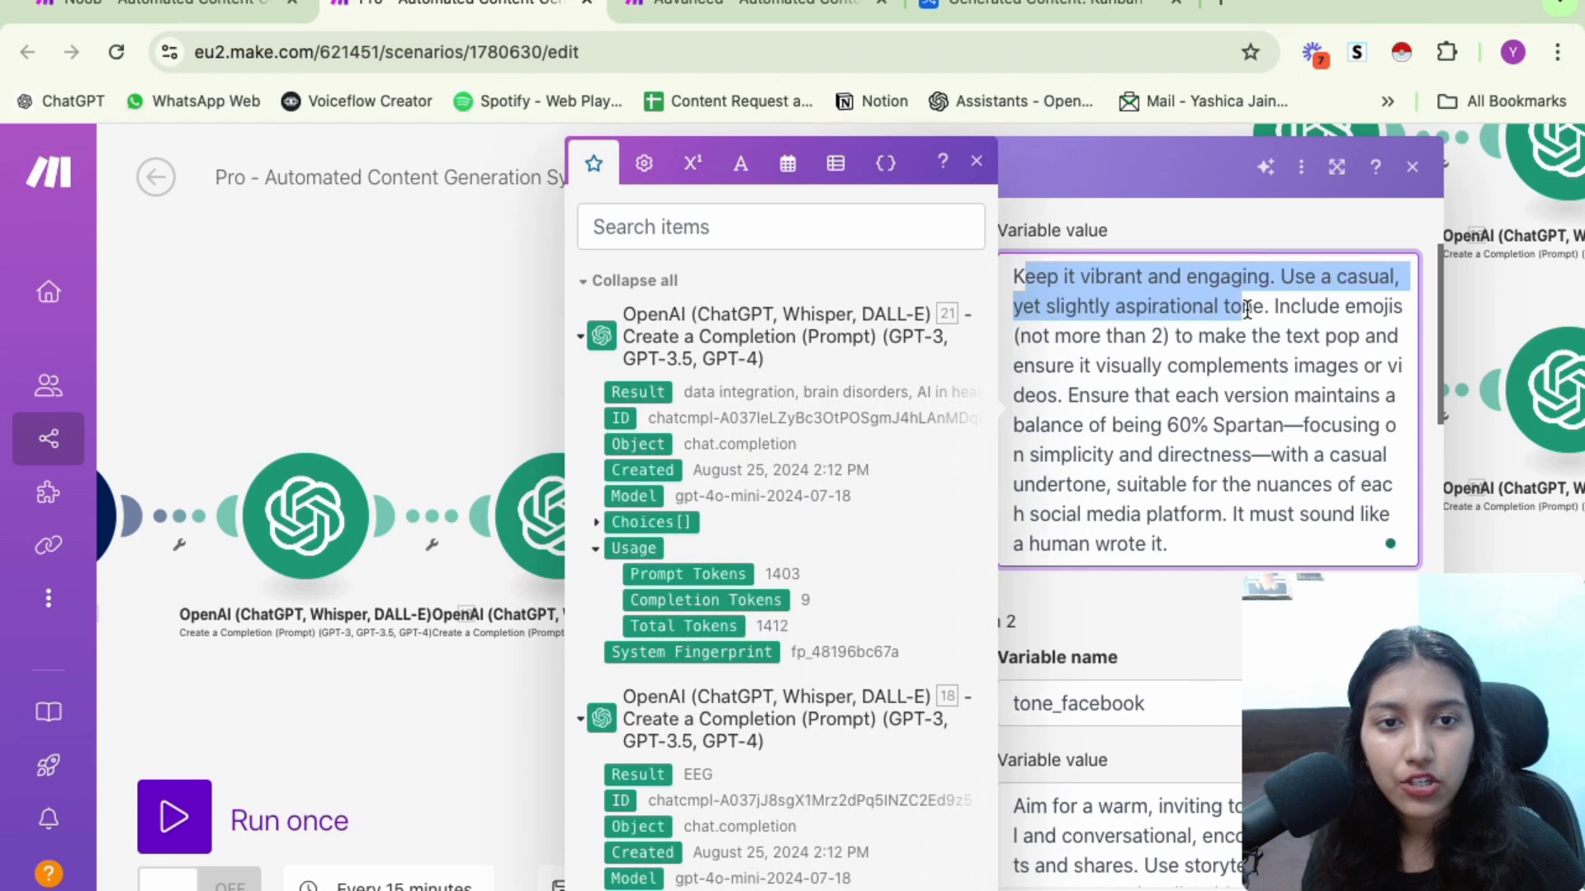
{"action": "left_click", "coordinate": [1247, 309]}
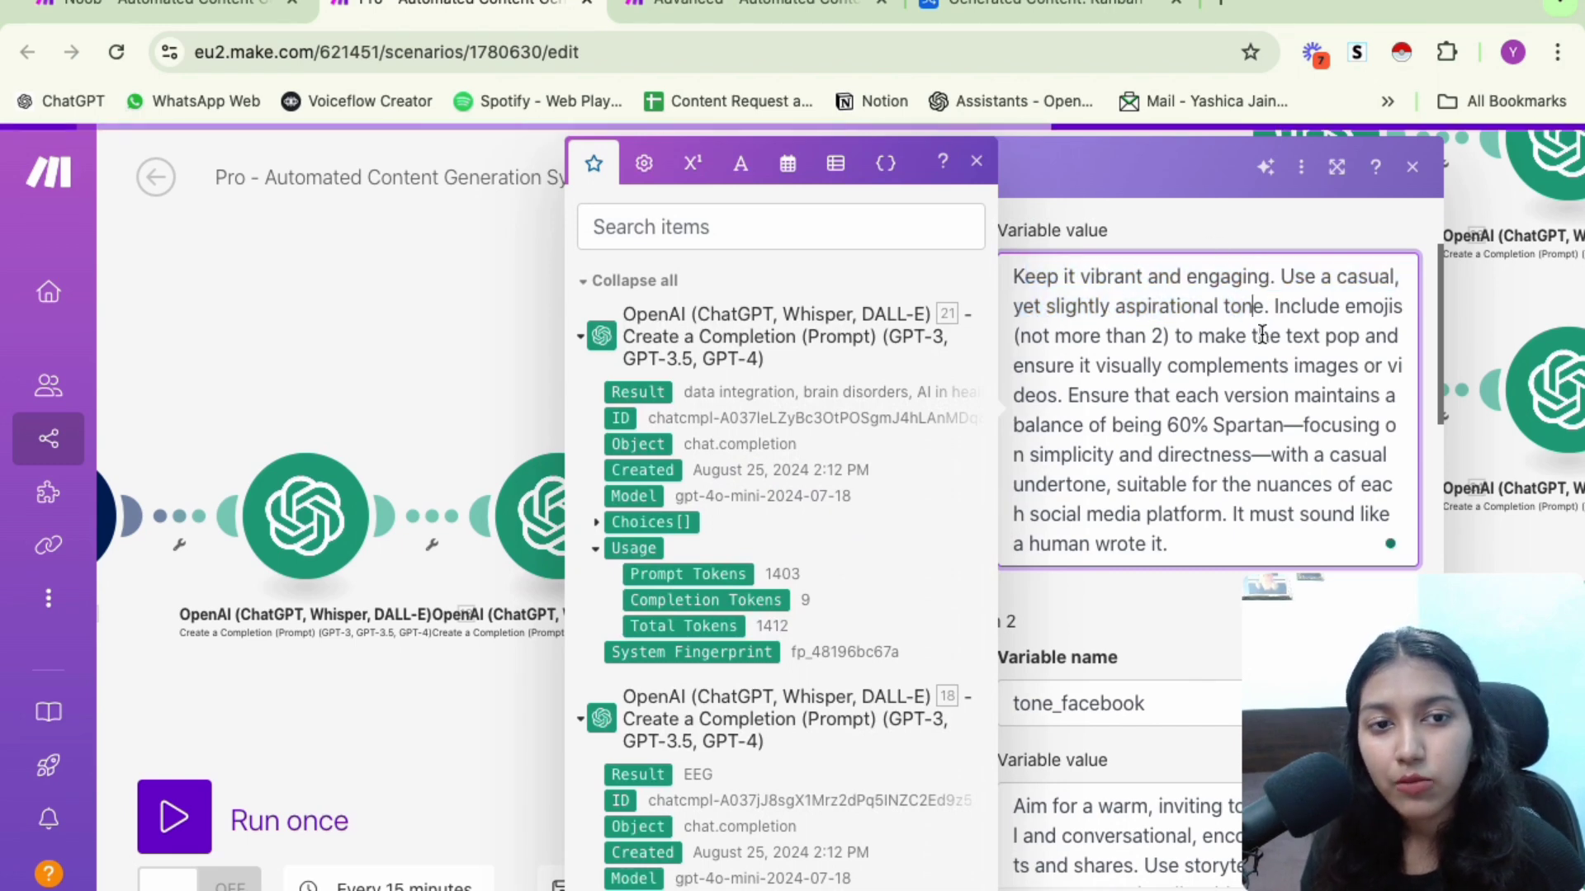
Read the rest of the Tone_Instagram value, covering emojis, the 60% Spartan balance and human-sounding wording
{"action": "scroll", "coordinate": [1265, 335], "scroll_direction": "down", "scroll_amount": 1}
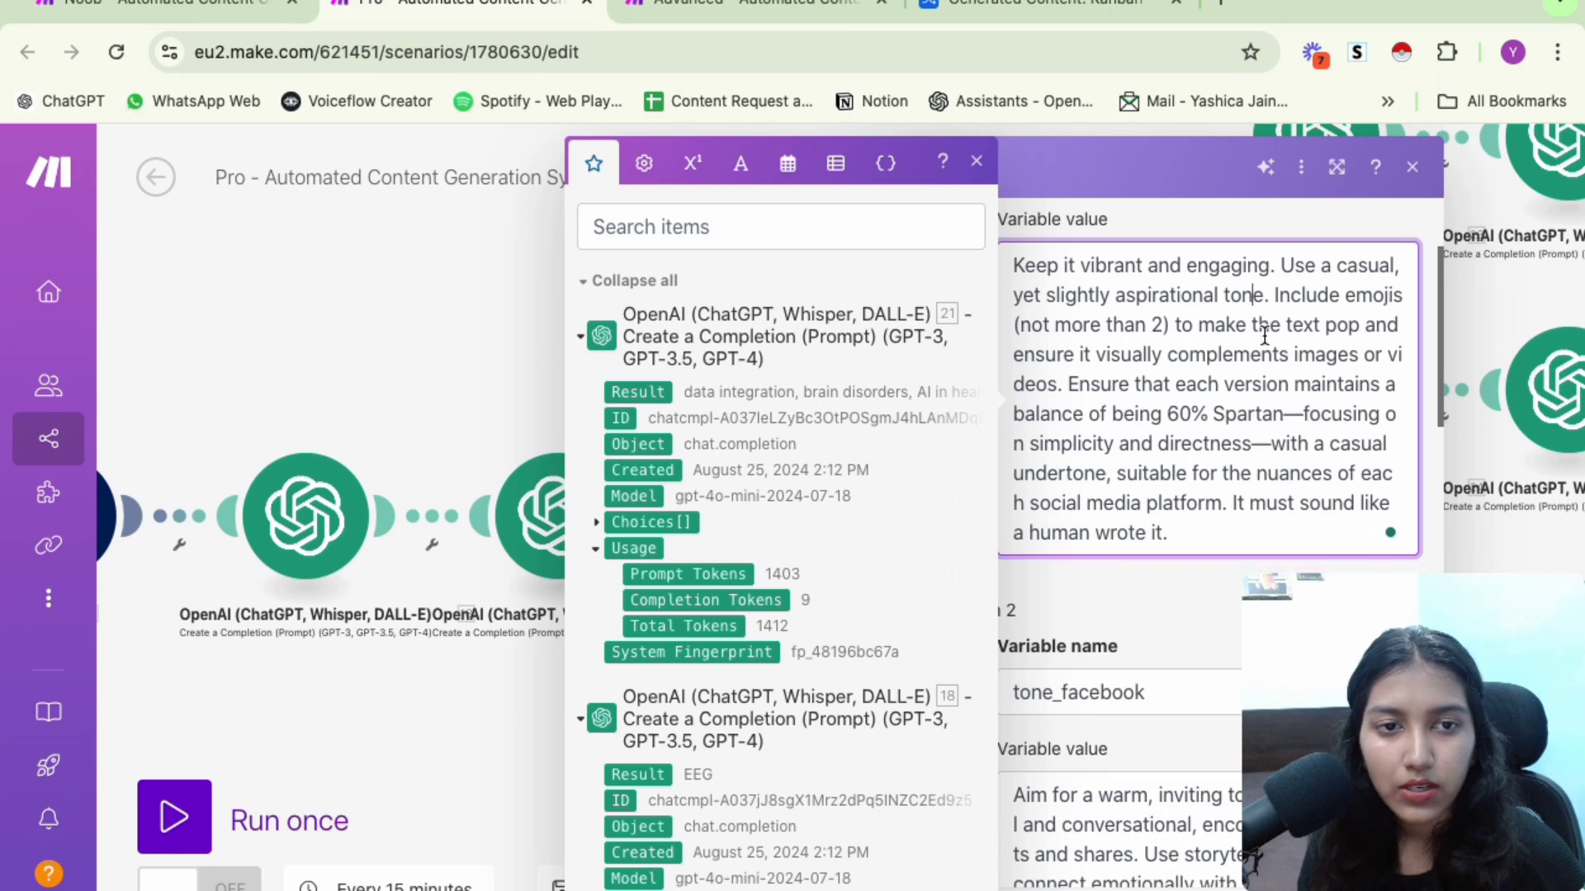
{"action": "scroll", "coordinate": [1264, 335], "scroll_direction": "down", "scroll_amount": 2}
{"action": "scroll", "coordinate": [1264, 335], "scroll_direction": "down", "scroll_amount": 2}
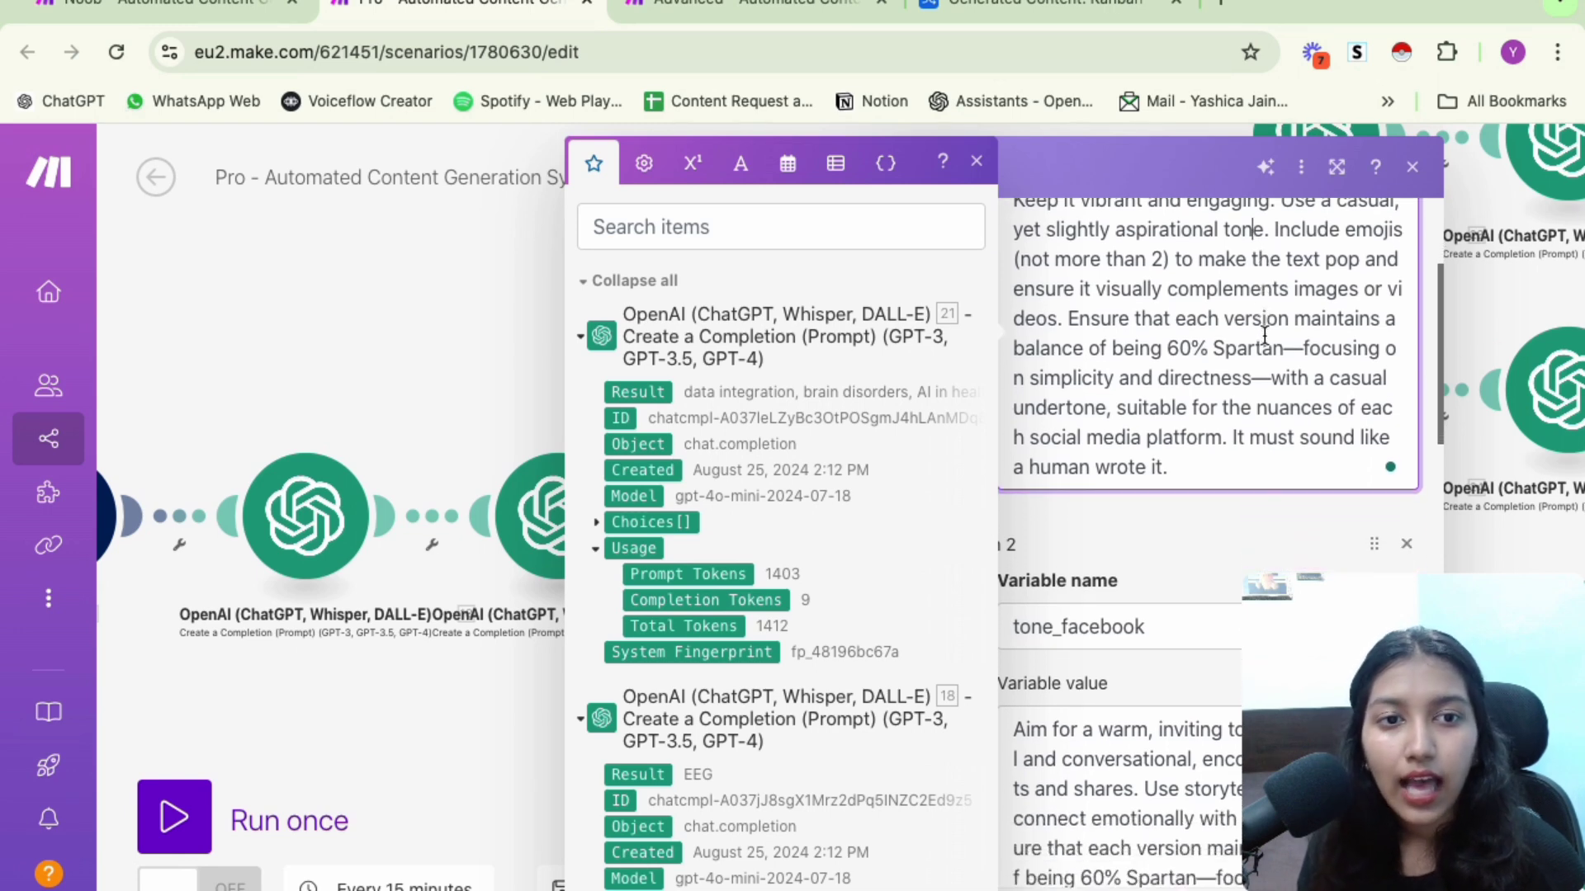
{"action": "scroll", "coordinate": [1265, 336], "scroll_direction": "down", "scroll_amount": 3}
{"action": "scroll", "coordinate": [1222, 410], "scroll_direction": "up", "scroll_amount": 3}
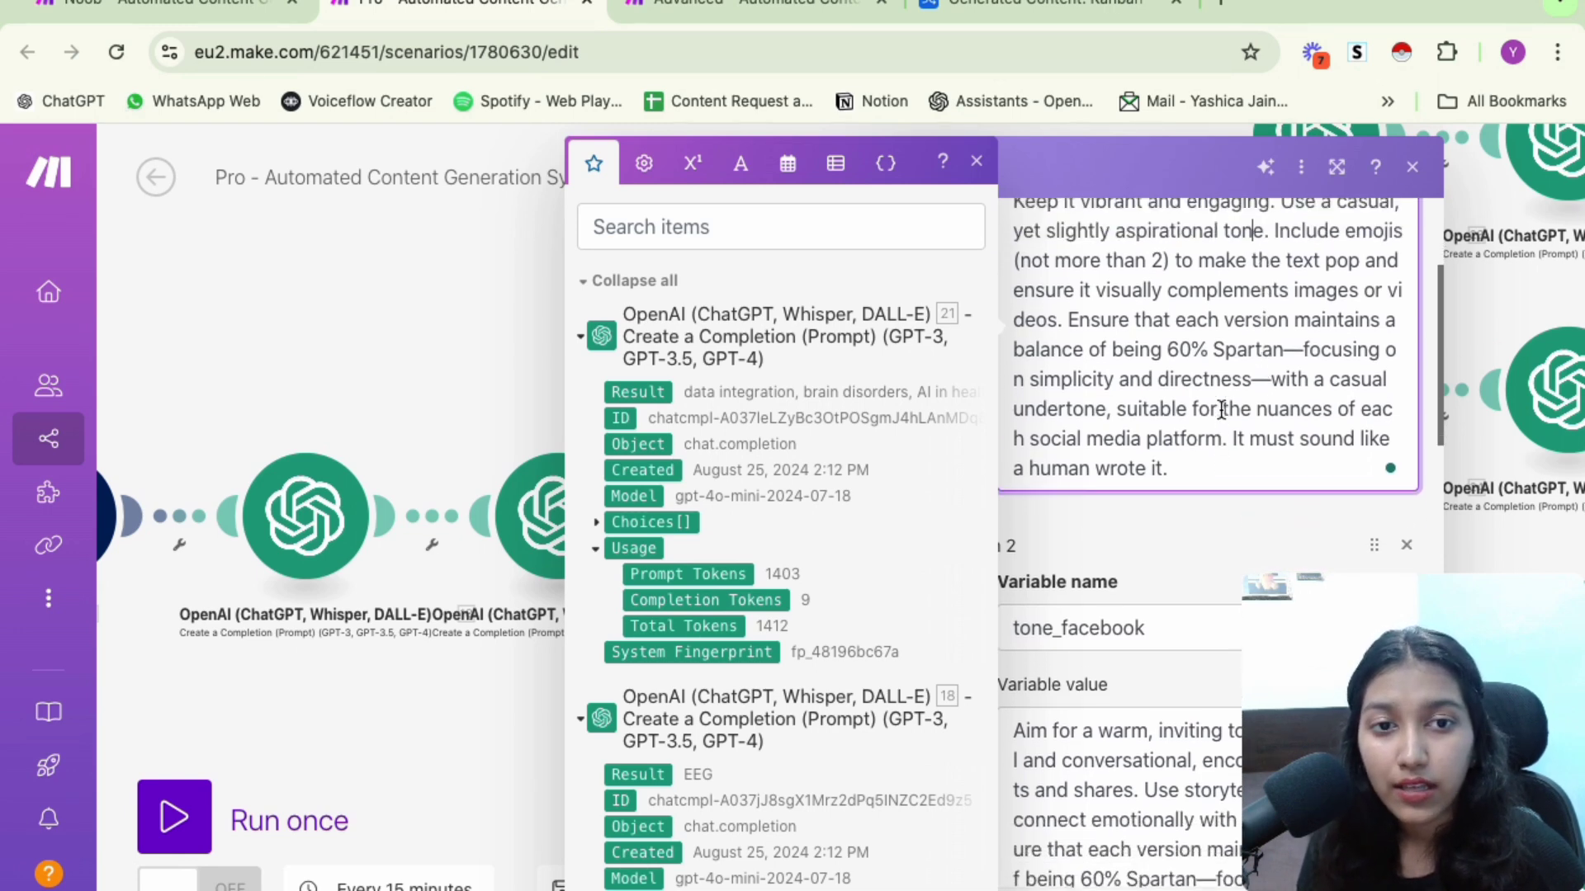
{"action": "scroll", "coordinate": [1222, 410], "scroll_direction": "up", "scroll_amount": 2}
{"action": "left_click", "coordinate": [1213, 563]}
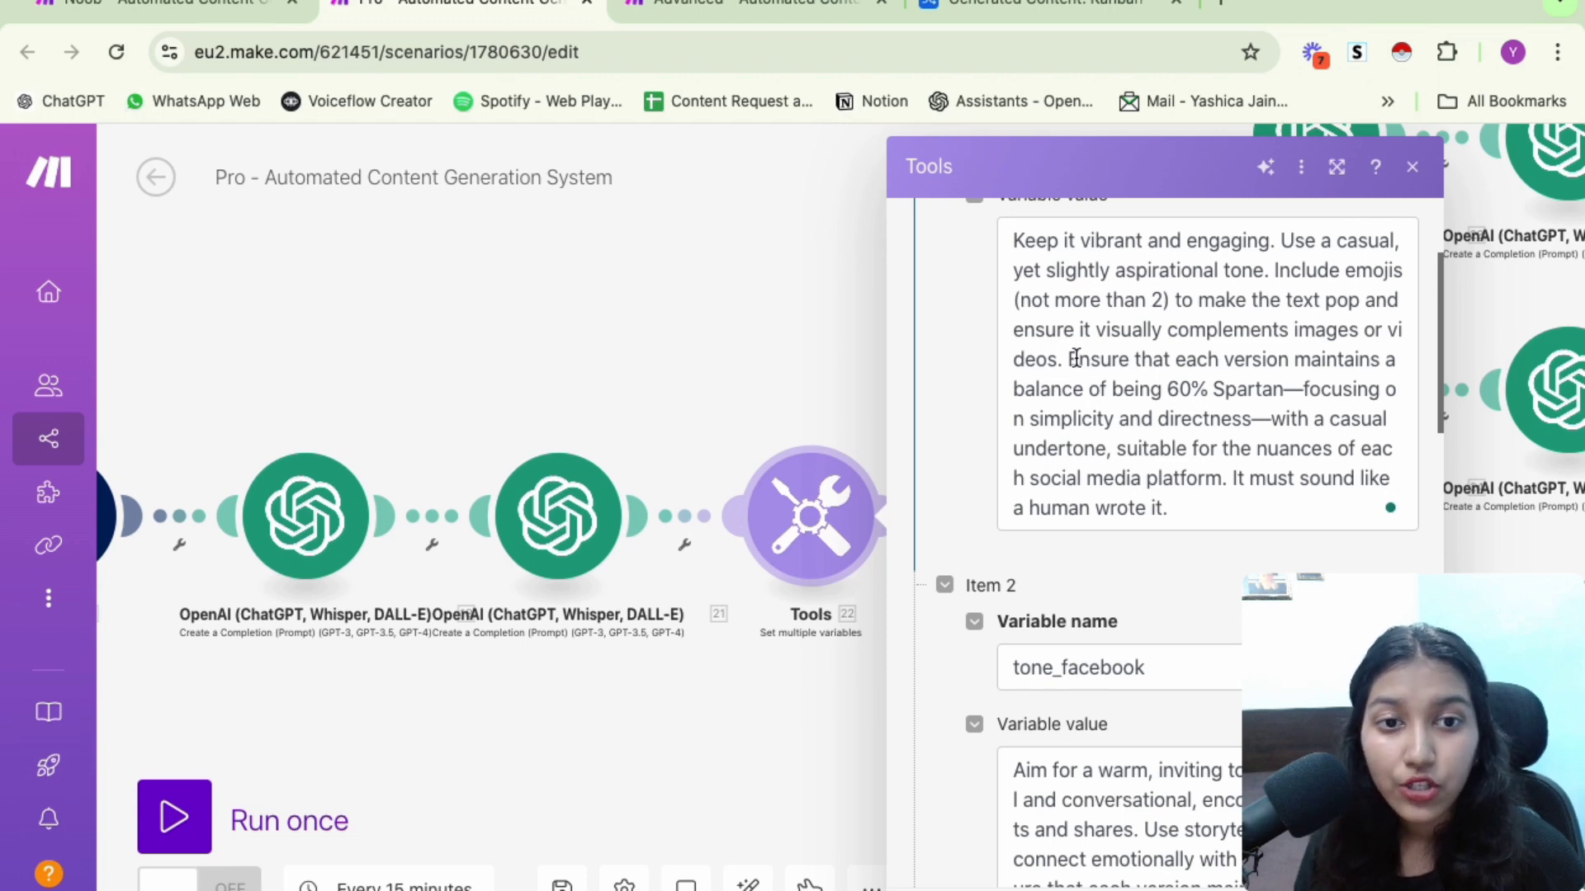
Highlight the 60% Spartan balance of simplicity and directness in the Tone_Instagram value, then clear the selection
{"action": "left_click_drag", "start_coordinate": [1166, 390], "coordinate": [1338, 420]}
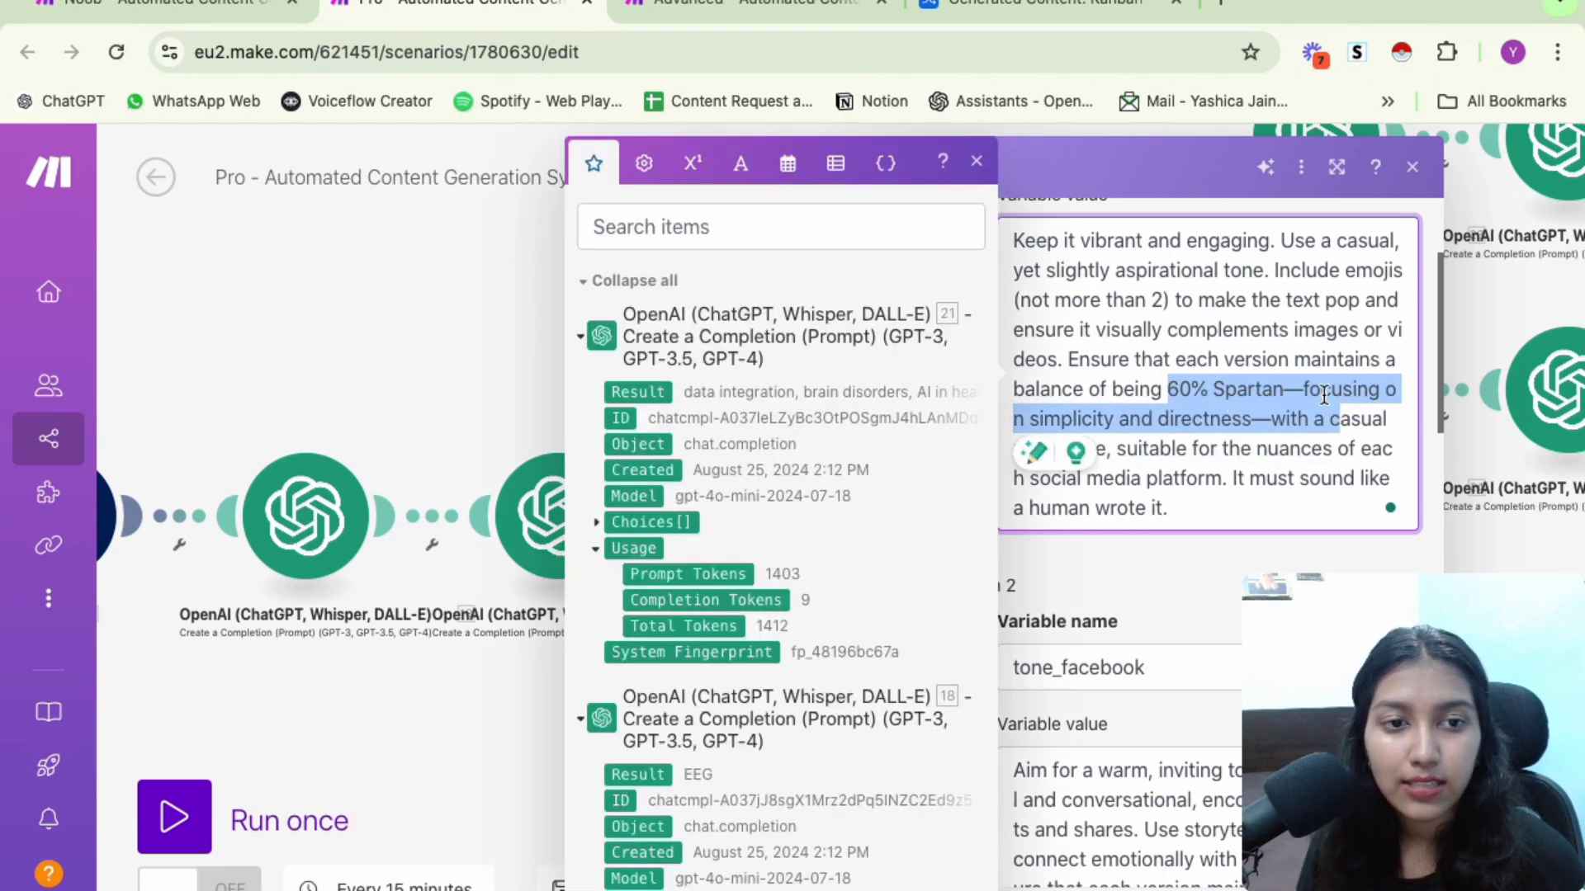
{"action": "left_click", "coordinate": [1331, 429]}
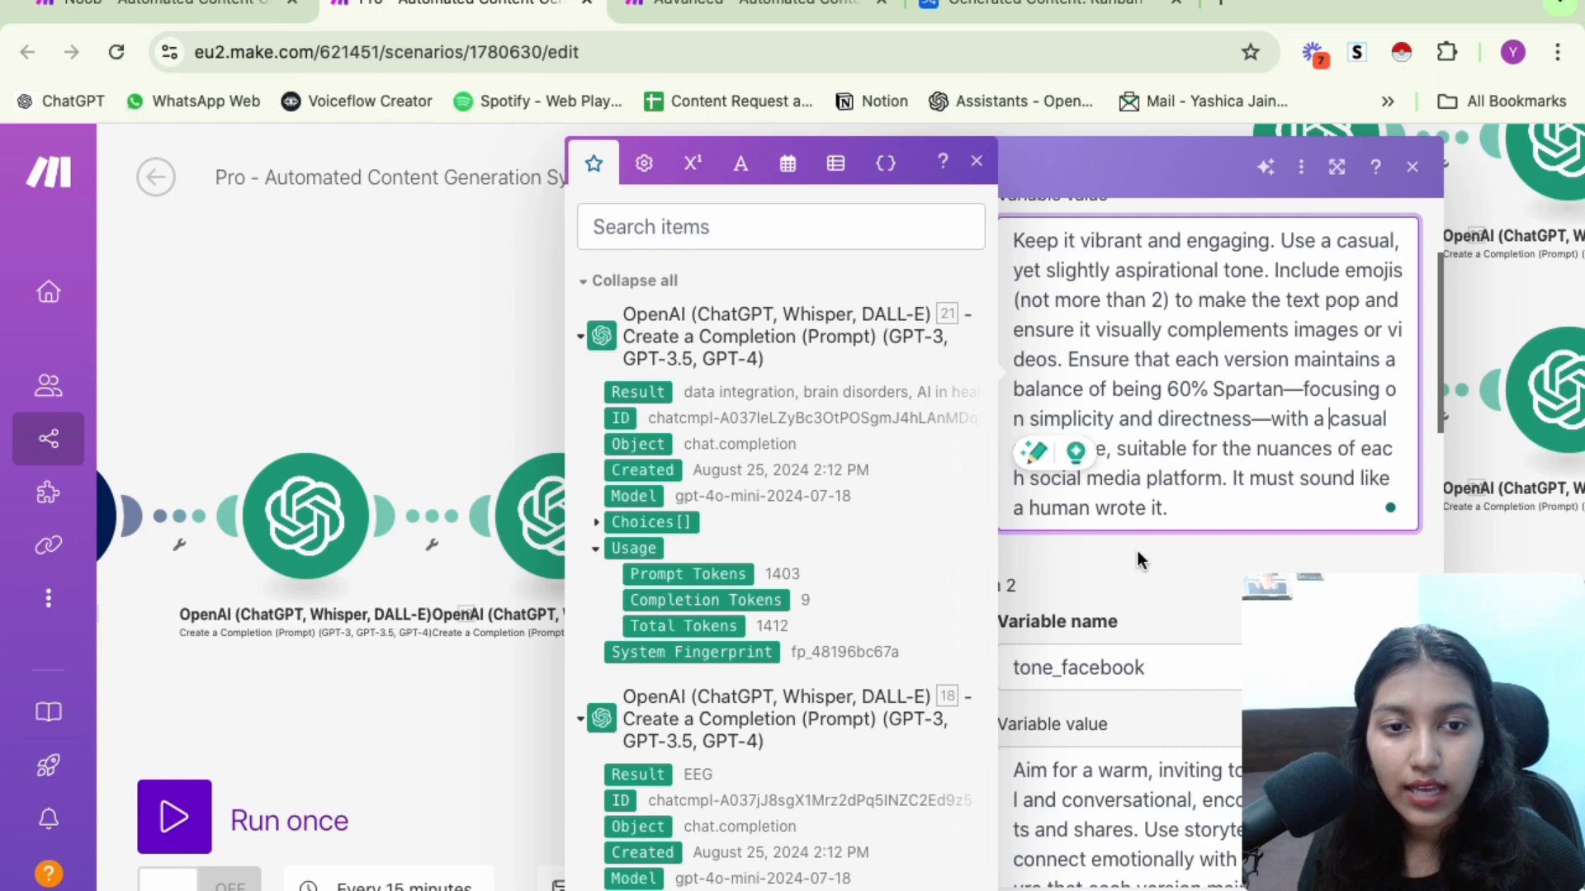
{"action": "left_click", "coordinate": [1109, 568]}
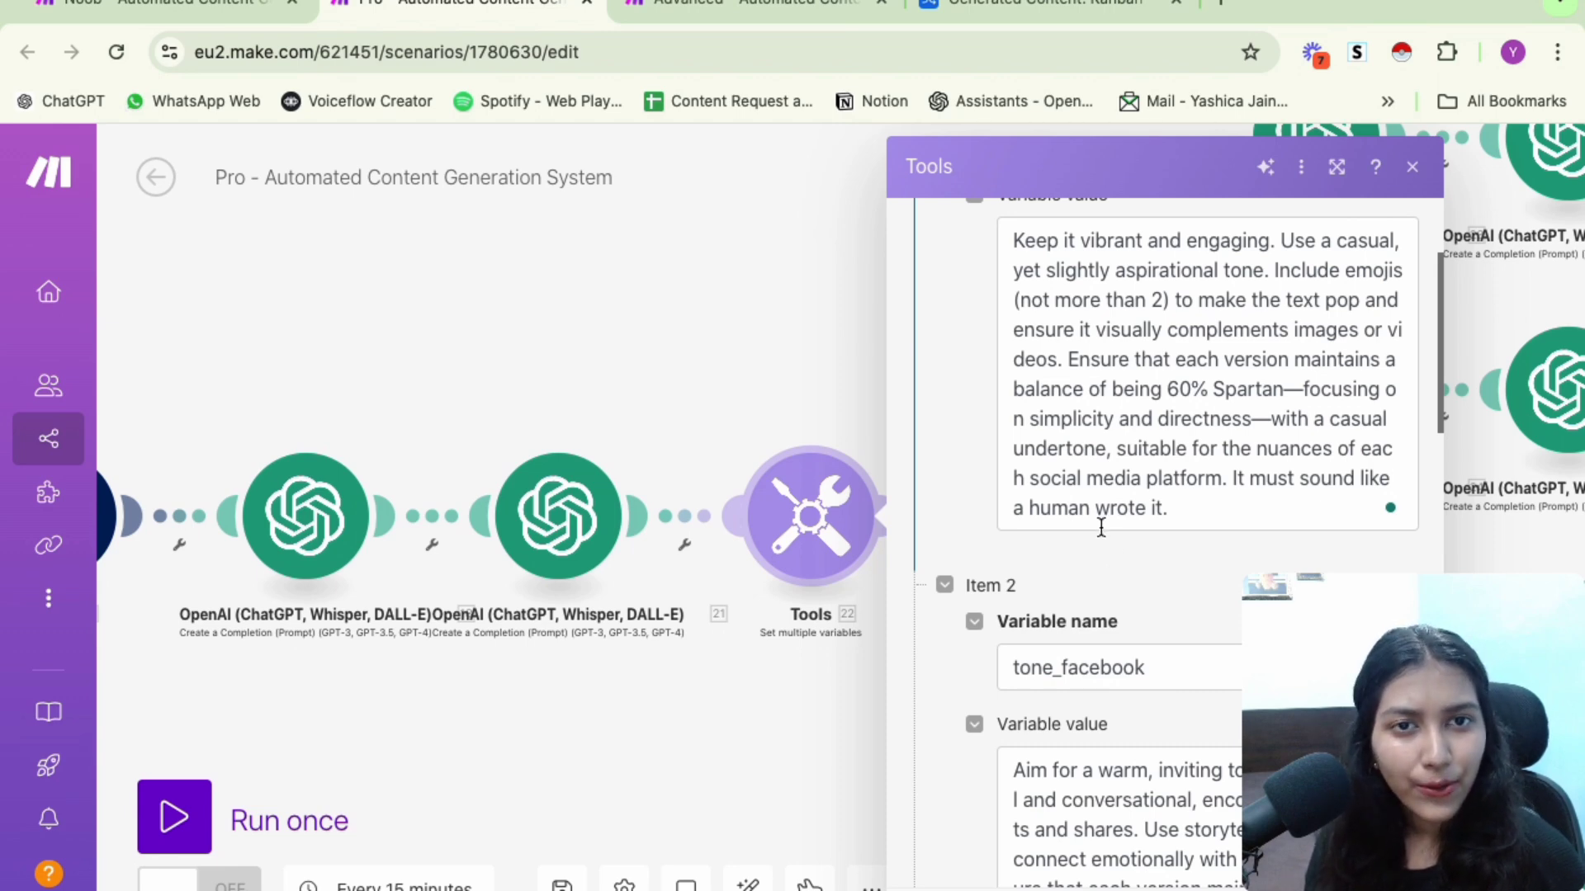
{"action": "scroll", "coordinate": [1168, 516], "scroll_direction": "down", "scroll_amount": 1}
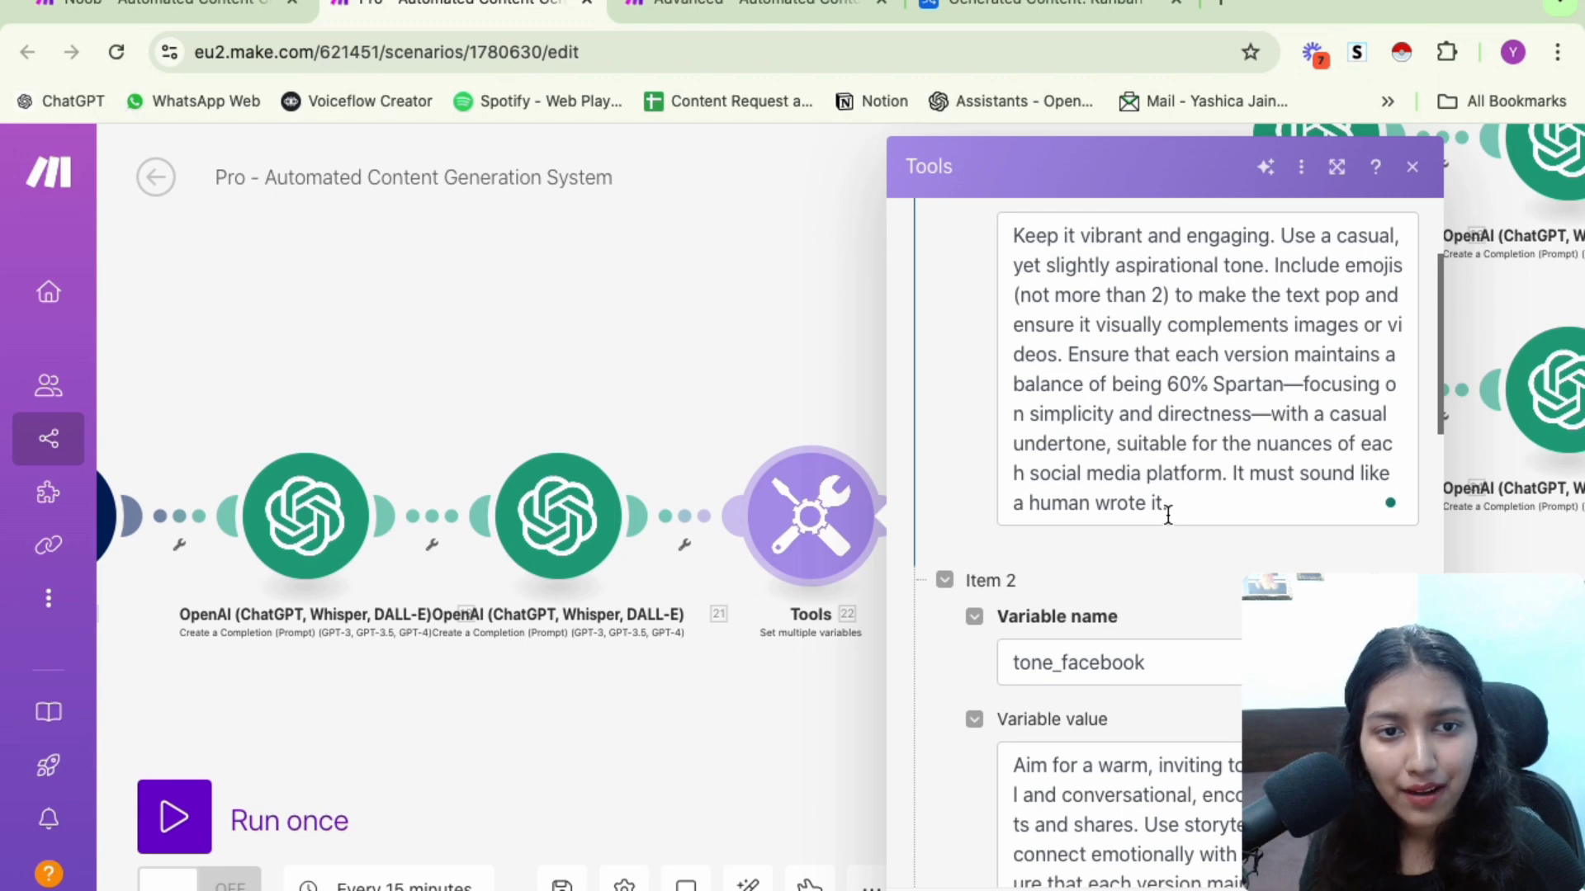
Search Google for "spartan meaning" in a new browser tab and highlight the dictionary definition of the adjective
{"action": "left_click", "coordinate": [1222, 4]}
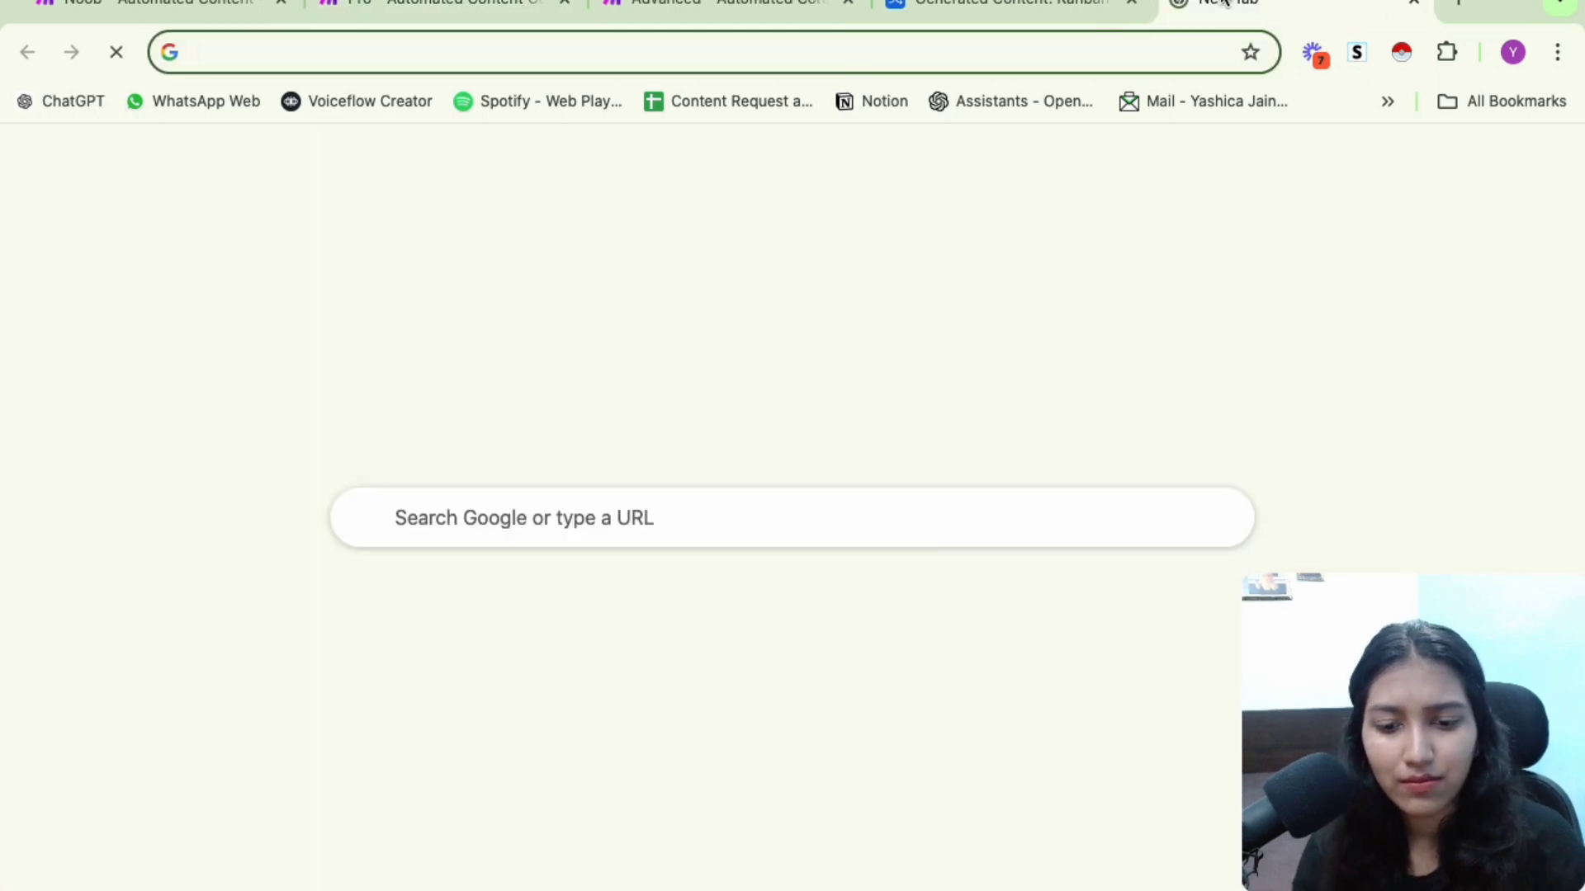
{"action": "type", "text": "spartan"}
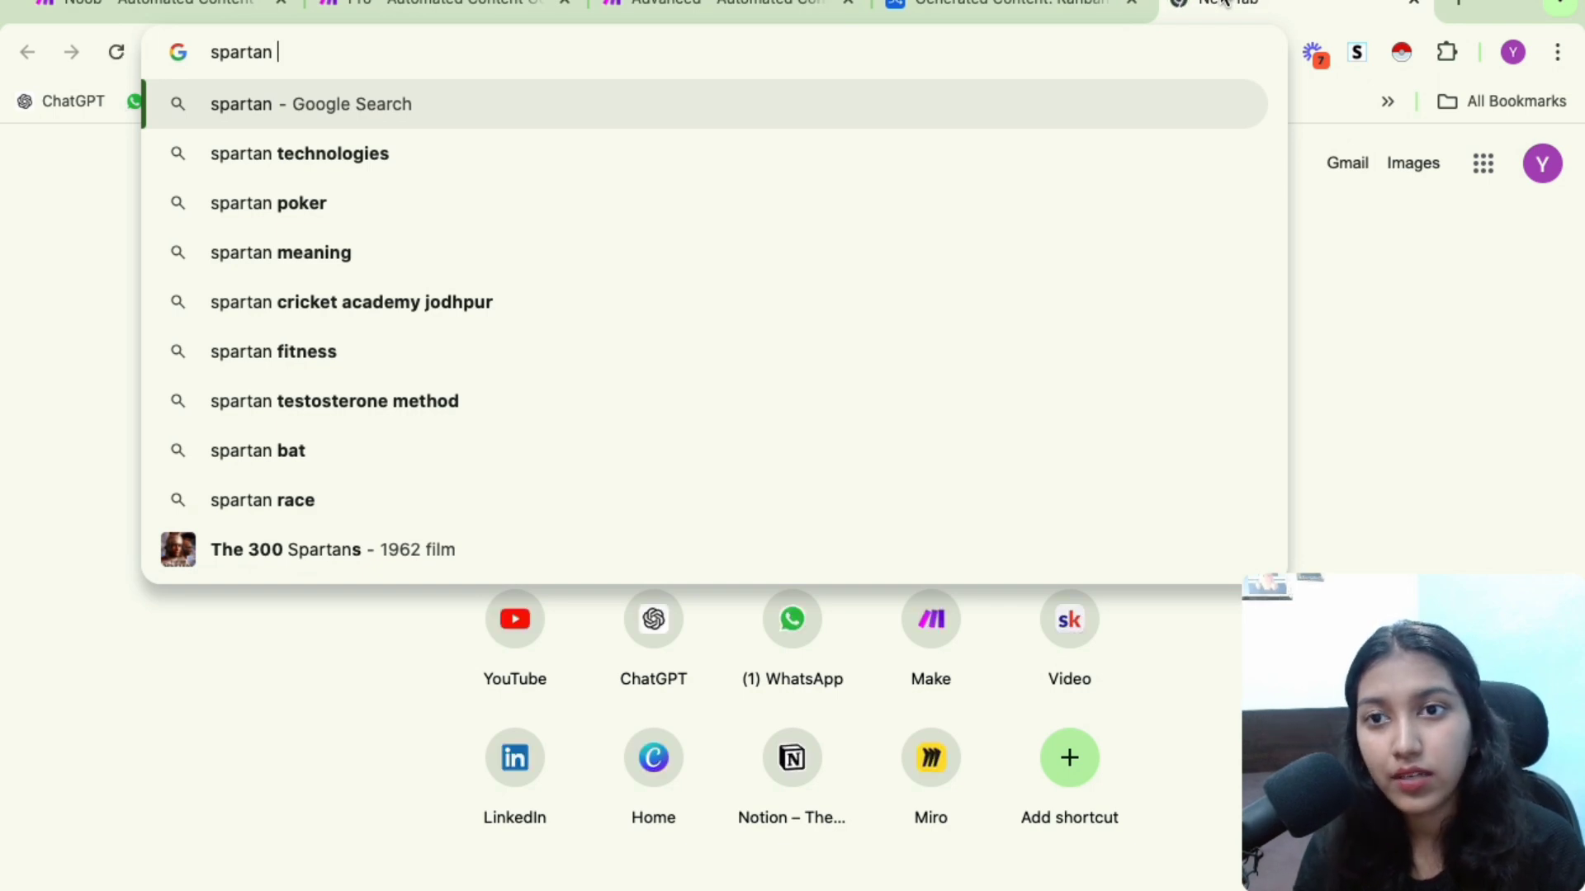
{"action": "type", "text": "meaning"}
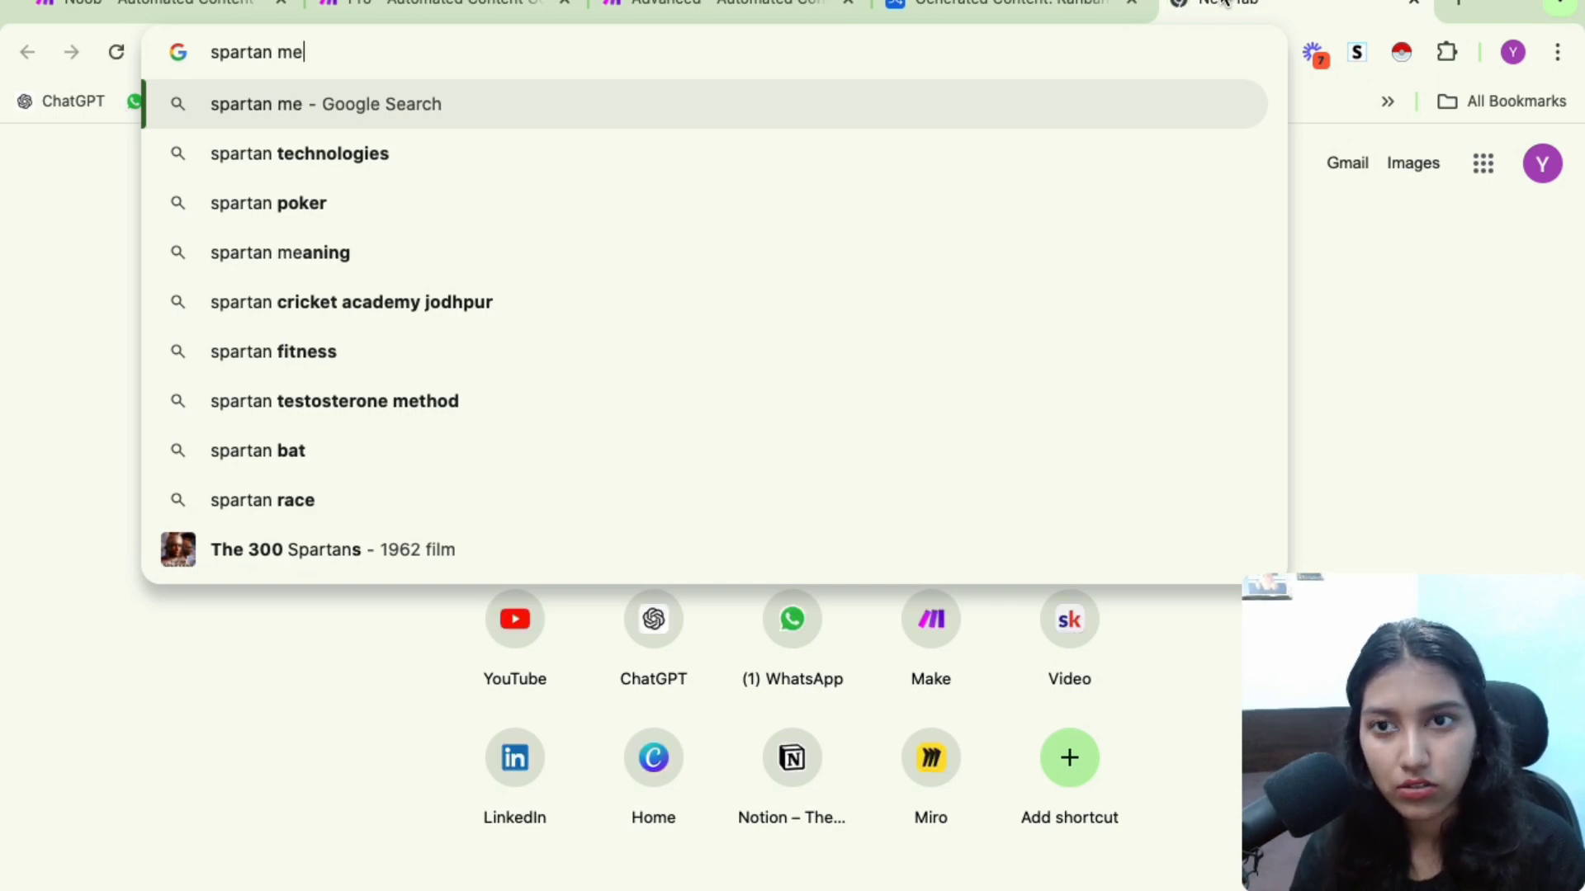
{"action": "key", "text": "Return"}
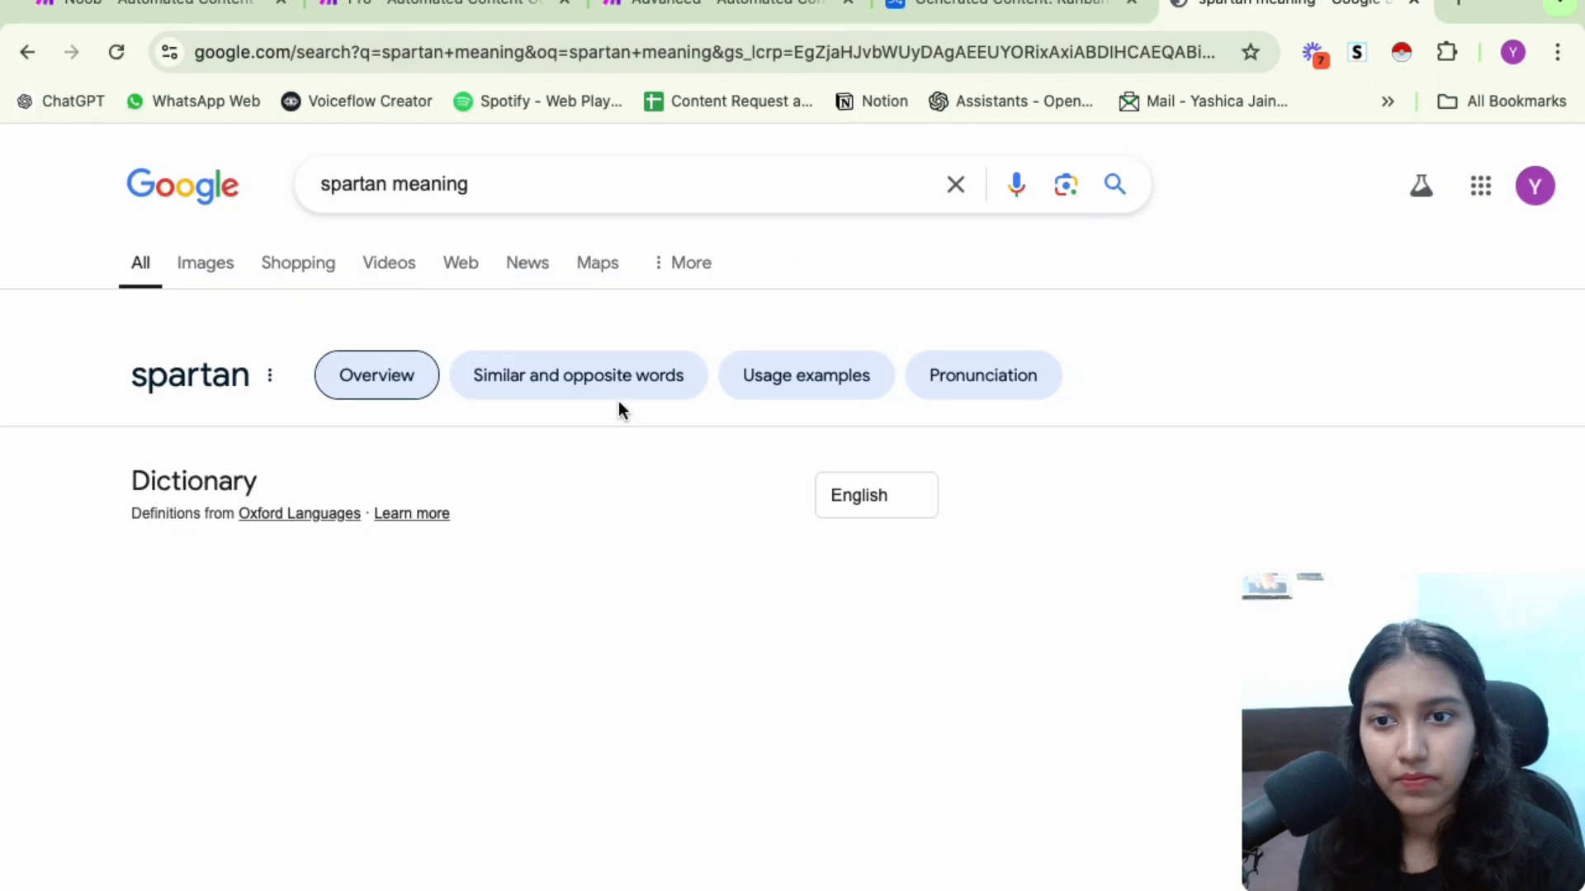
{"action": "scroll", "coordinate": [608, 428], "scroll_direction": "down", "scroll_amount": 2}
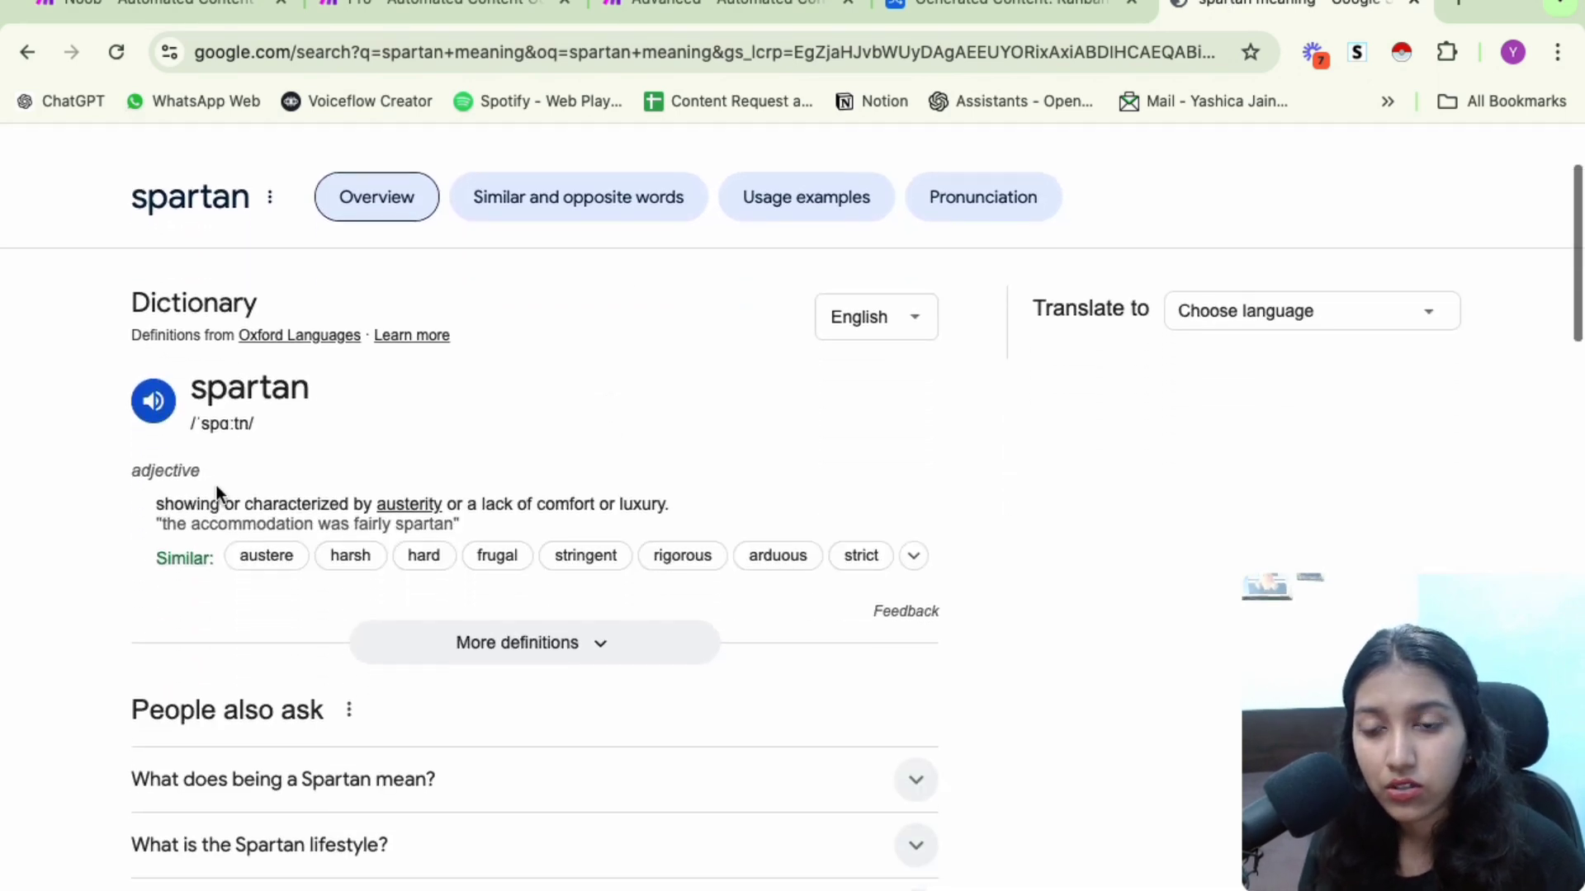
{"action": "left_click_drag", "start_coordinate": [175, 502], "coordinate": [669, 505]}
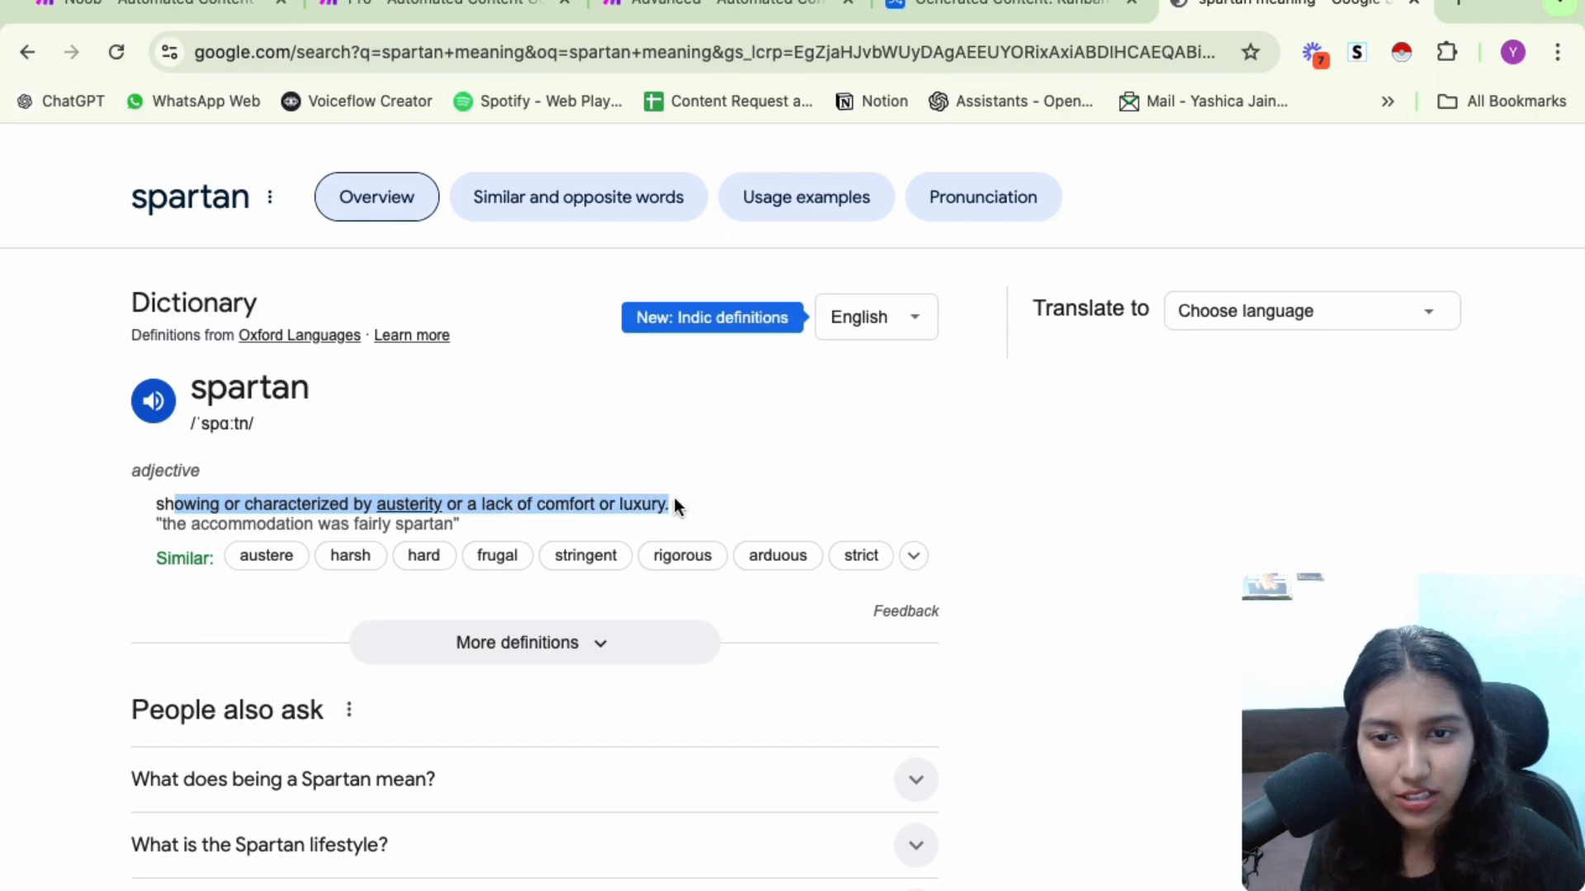
Find the Cambridge Dictionary result, highlight its short definition of spartan, and close the search page to return to the scenario
{"action": "scroll", "coordinate": [675, 505], "scroll_direction": "down", "scroll_amount": 5}
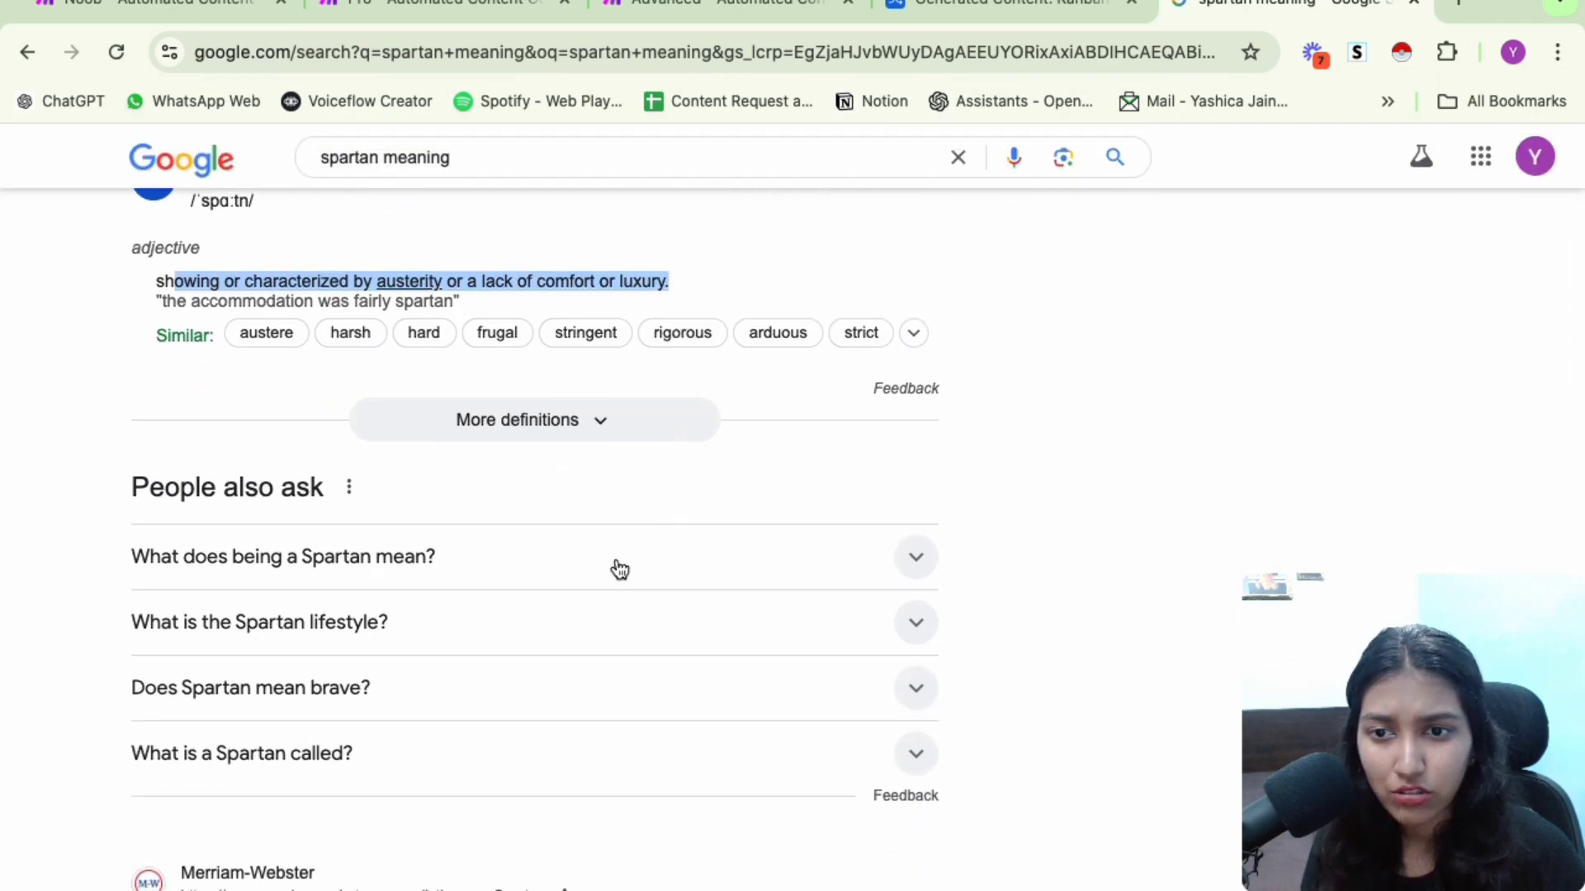
{"action": "scroll", "coordinate": [619, 570], "scroll_direction": "down", "scroll_amount": 7}
{"action": "scroll", "coordinate": [619, 569], "scroll_direction": "down", "scroll_amount": 3}
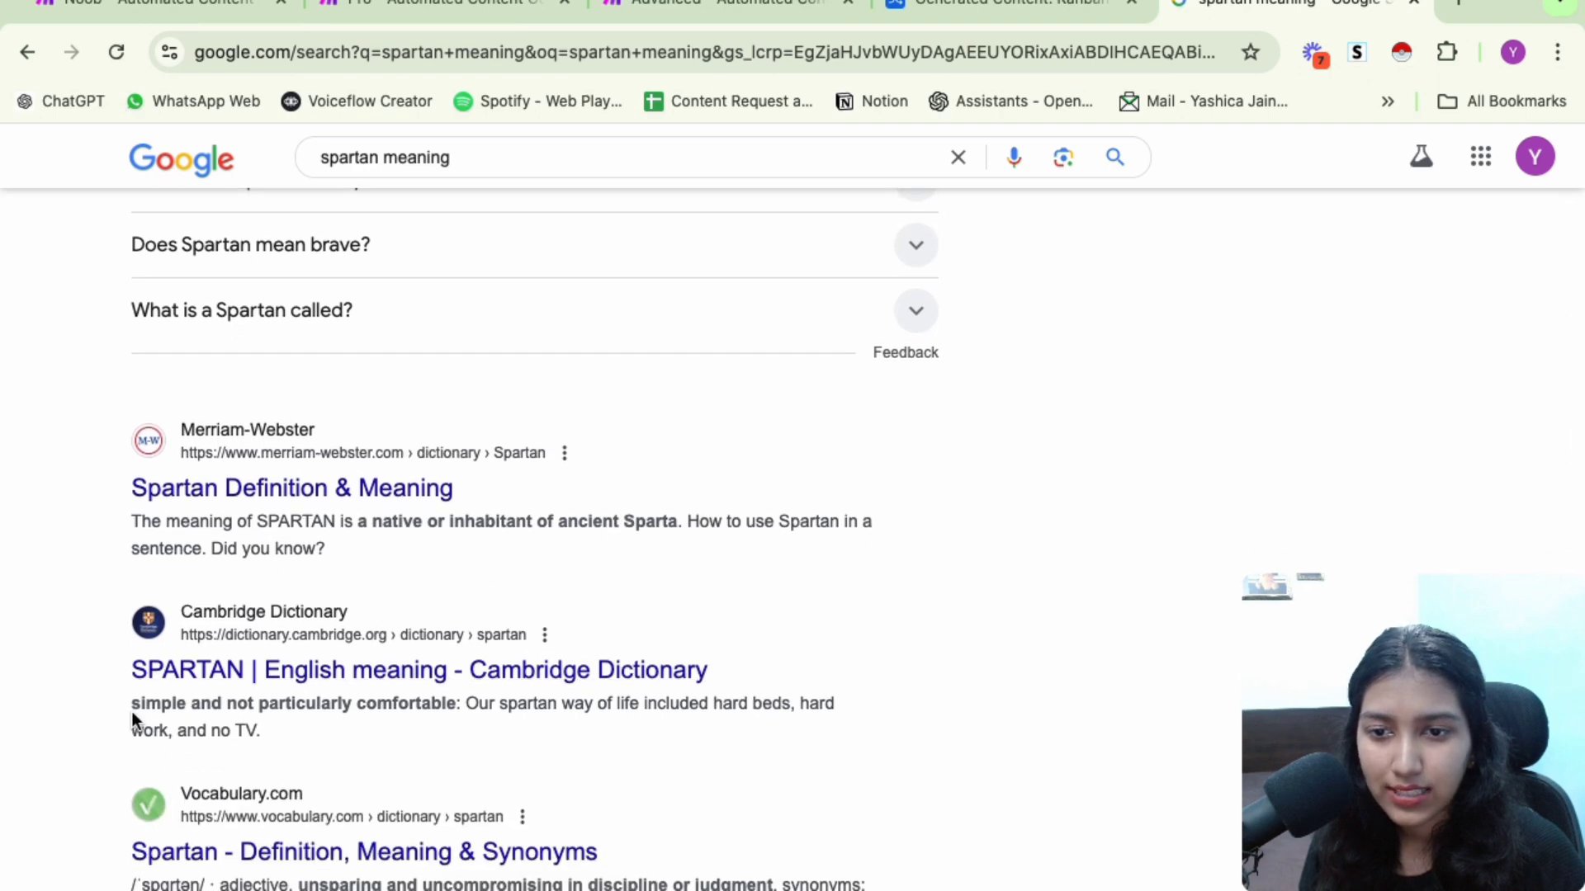
{"action": "left_click_drag", "start_coordinate": [125, 711], "coordinate": [453, 712]}
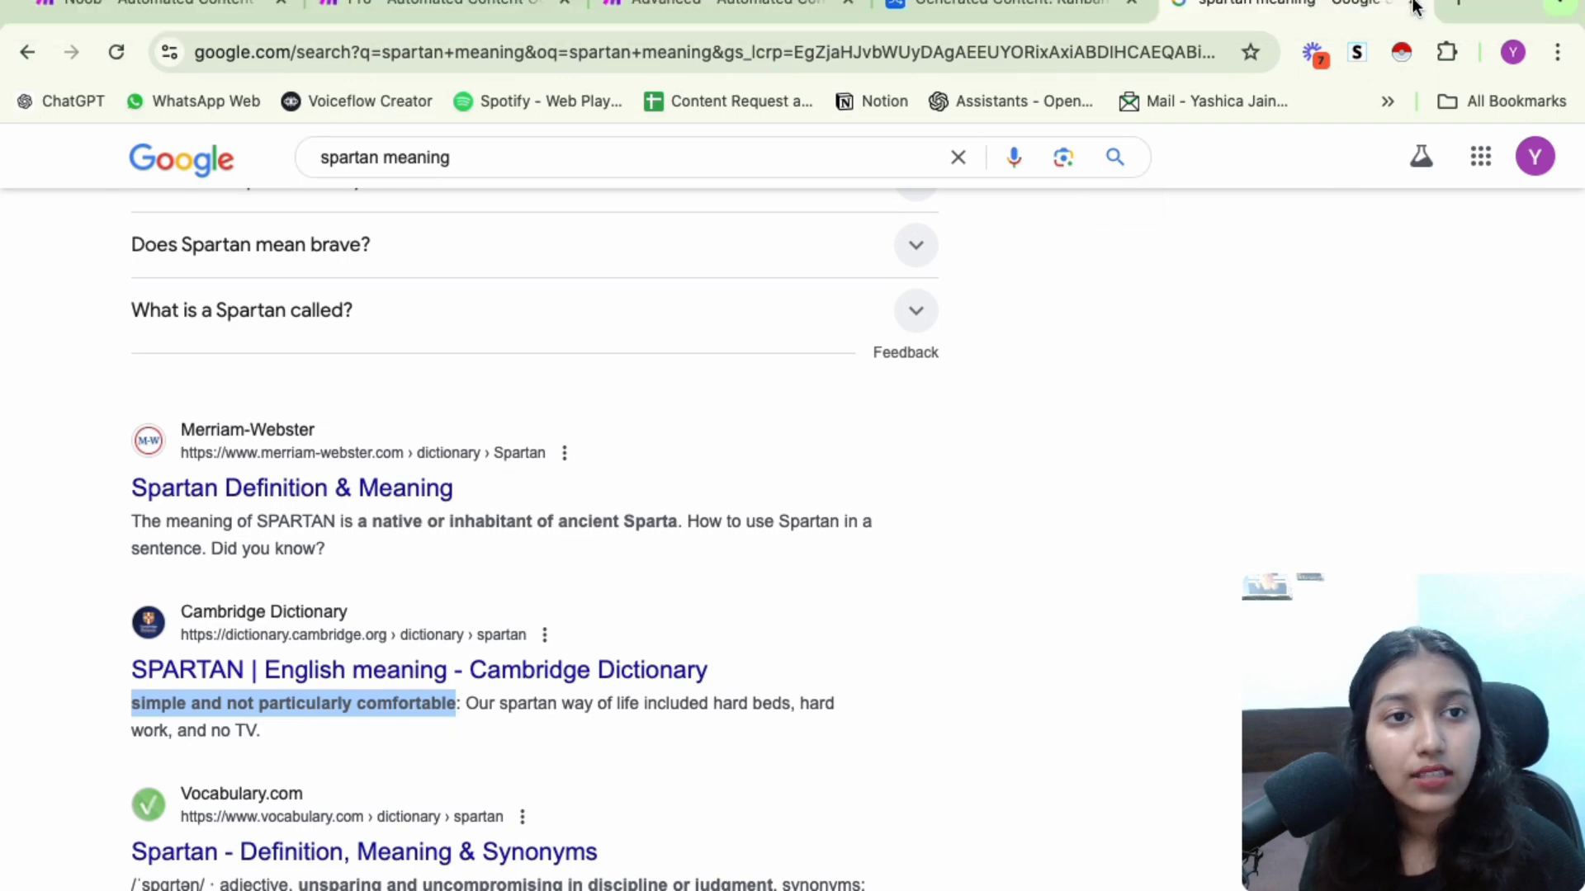
{"action": "key", "text": "super+w"}
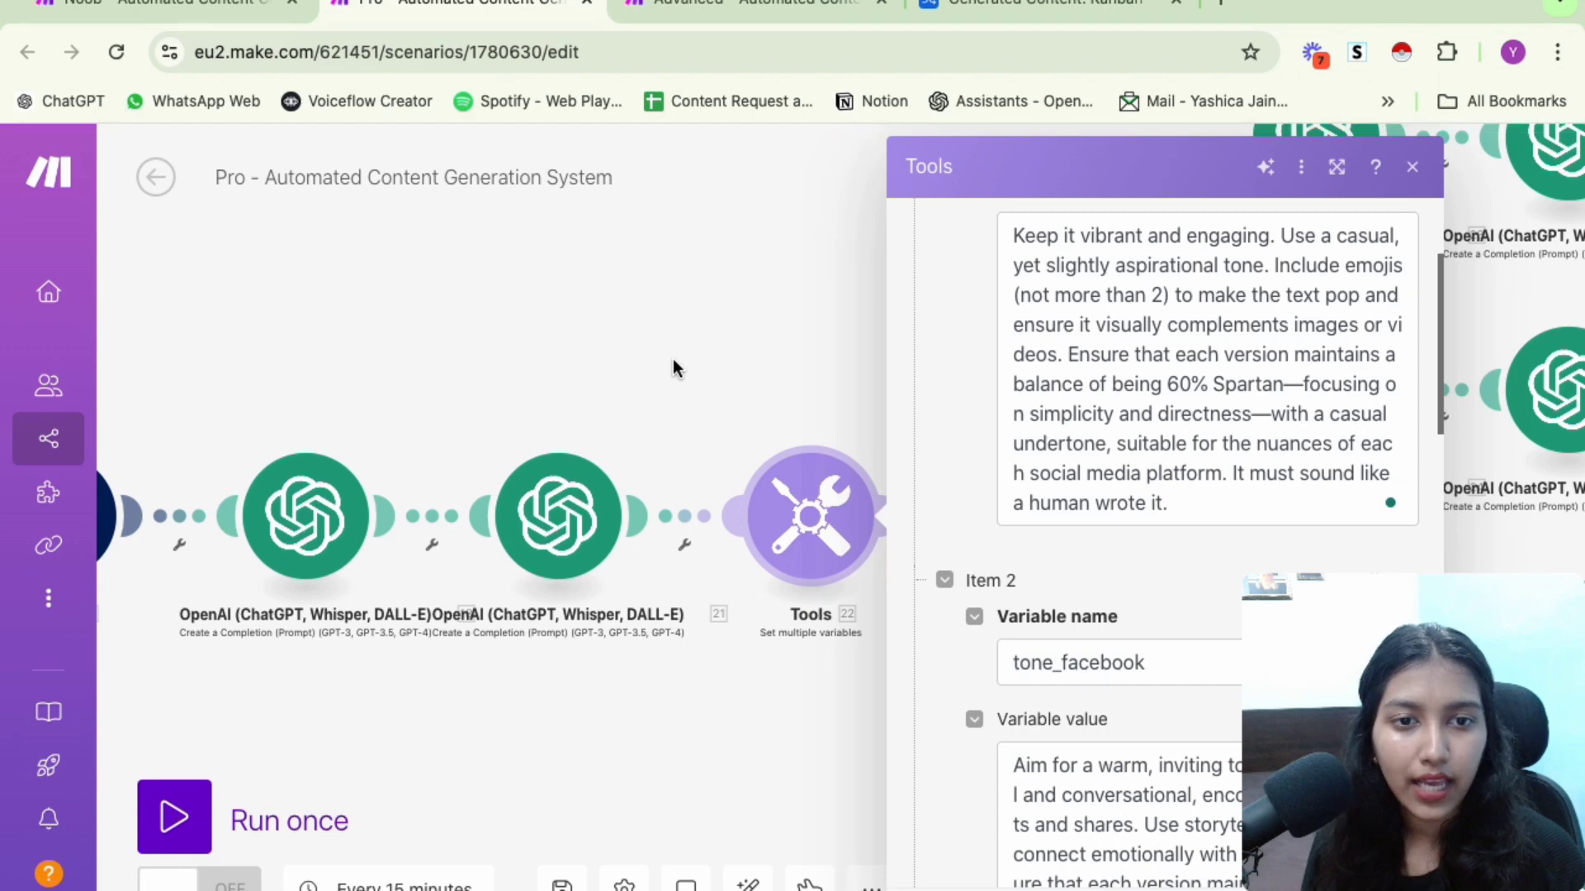
Highlight the casual undertone and the sentence about sounding human-written in the Tone_Instagram value
{"action": "left_click", "coordinate": [1168, 382]}
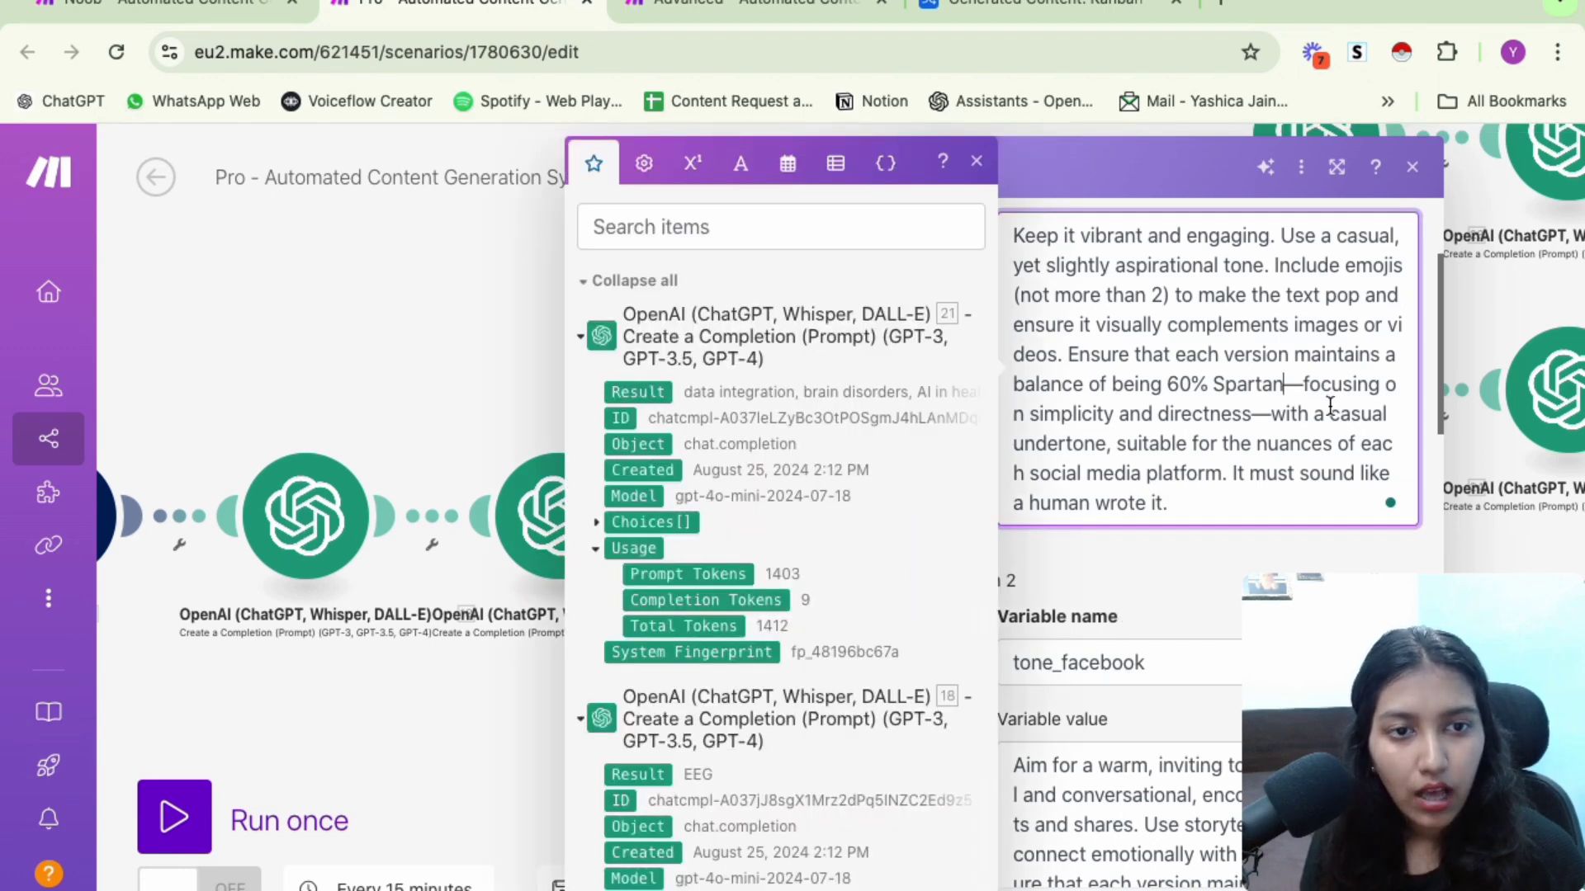
{"action": "left_click_drag", "start_coordinate": [1330, 415], "coordinate": [1105, 449]}
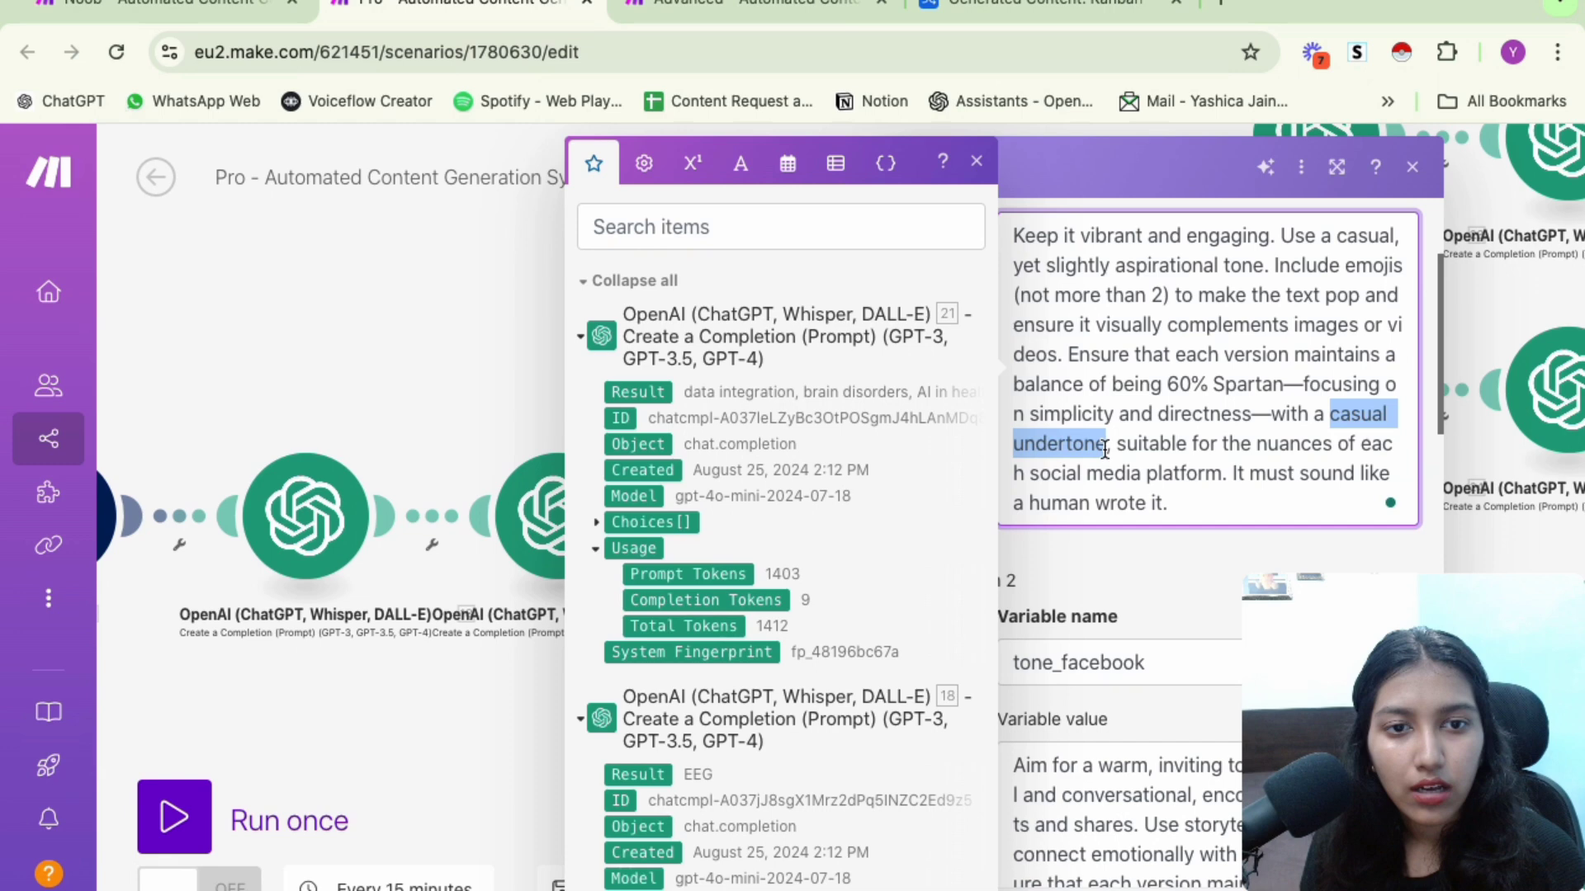
{"action": "left_click", "coordinate": [1216, 509]}
{"action": "left_click_drag", "start_coordinate": [1216, 509], "coordinate": [1232, 466]}
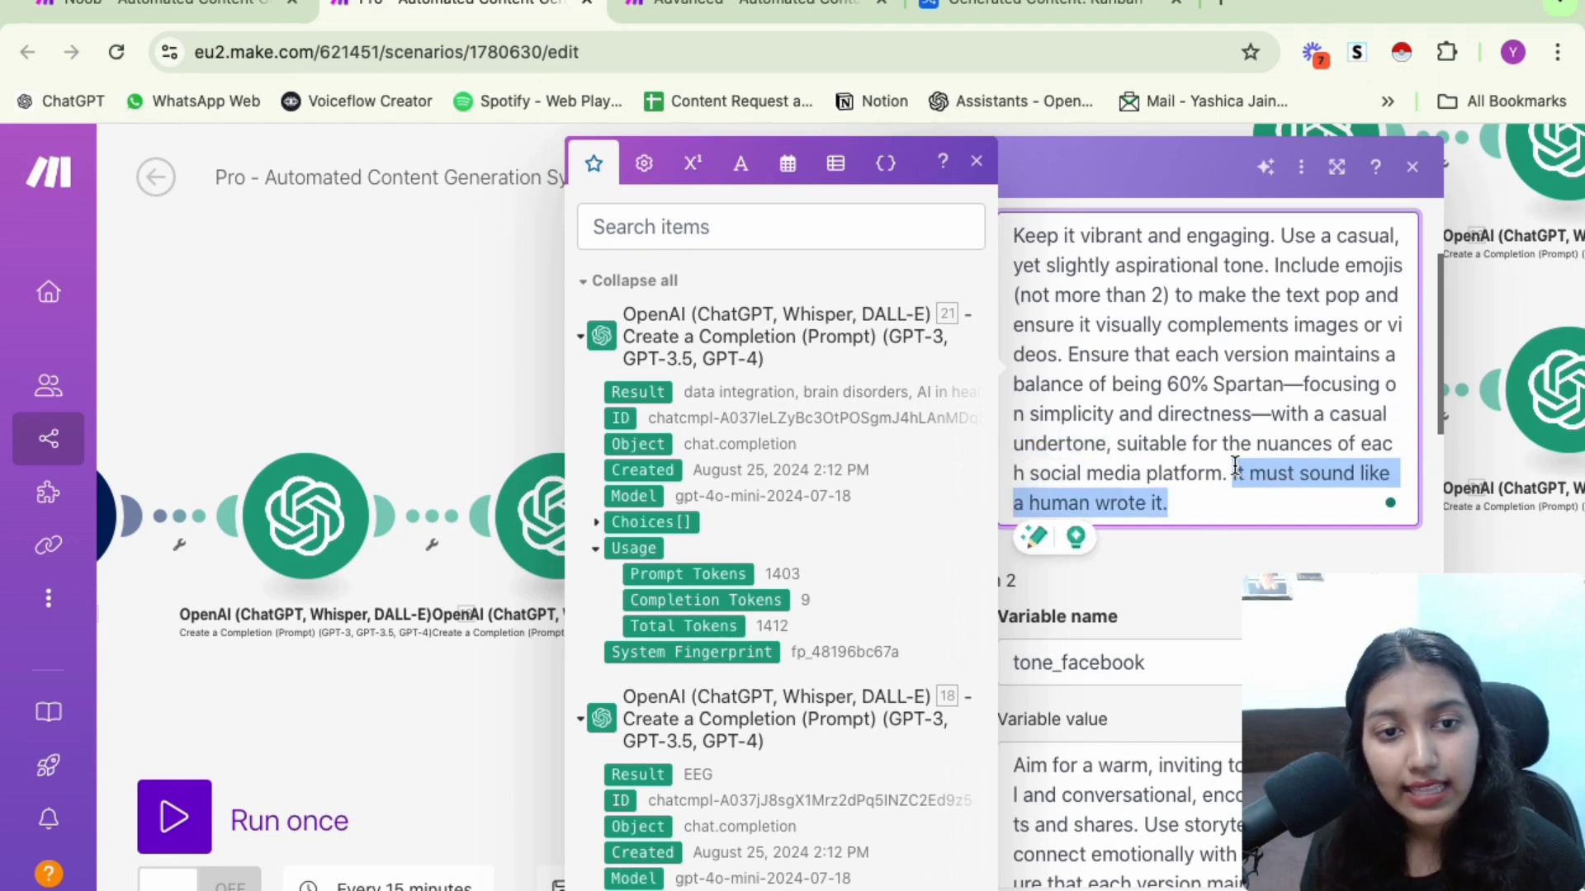
{"action": "left_click", "coordinate": [1185, 558]}
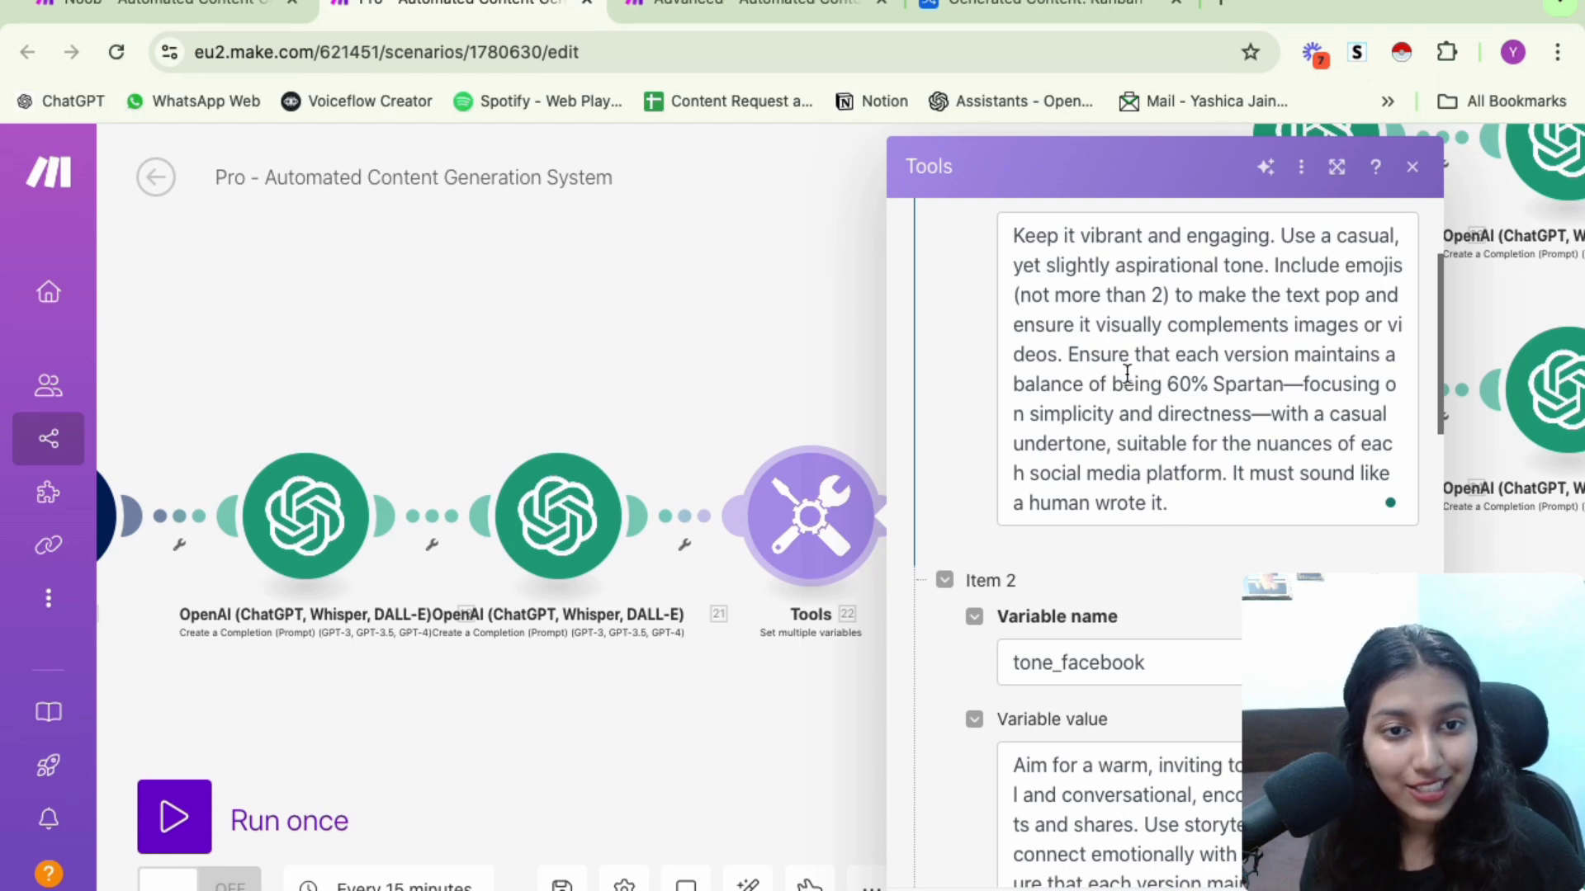
Review the tone_facebook value, highlighting its warm, inviting tone, the 60% Spartan balance and the human-sounding requirement
{"action": "scroll", "coordinate": [1155, 429], "scroll_direction": "down", "scroll_amount": 5}
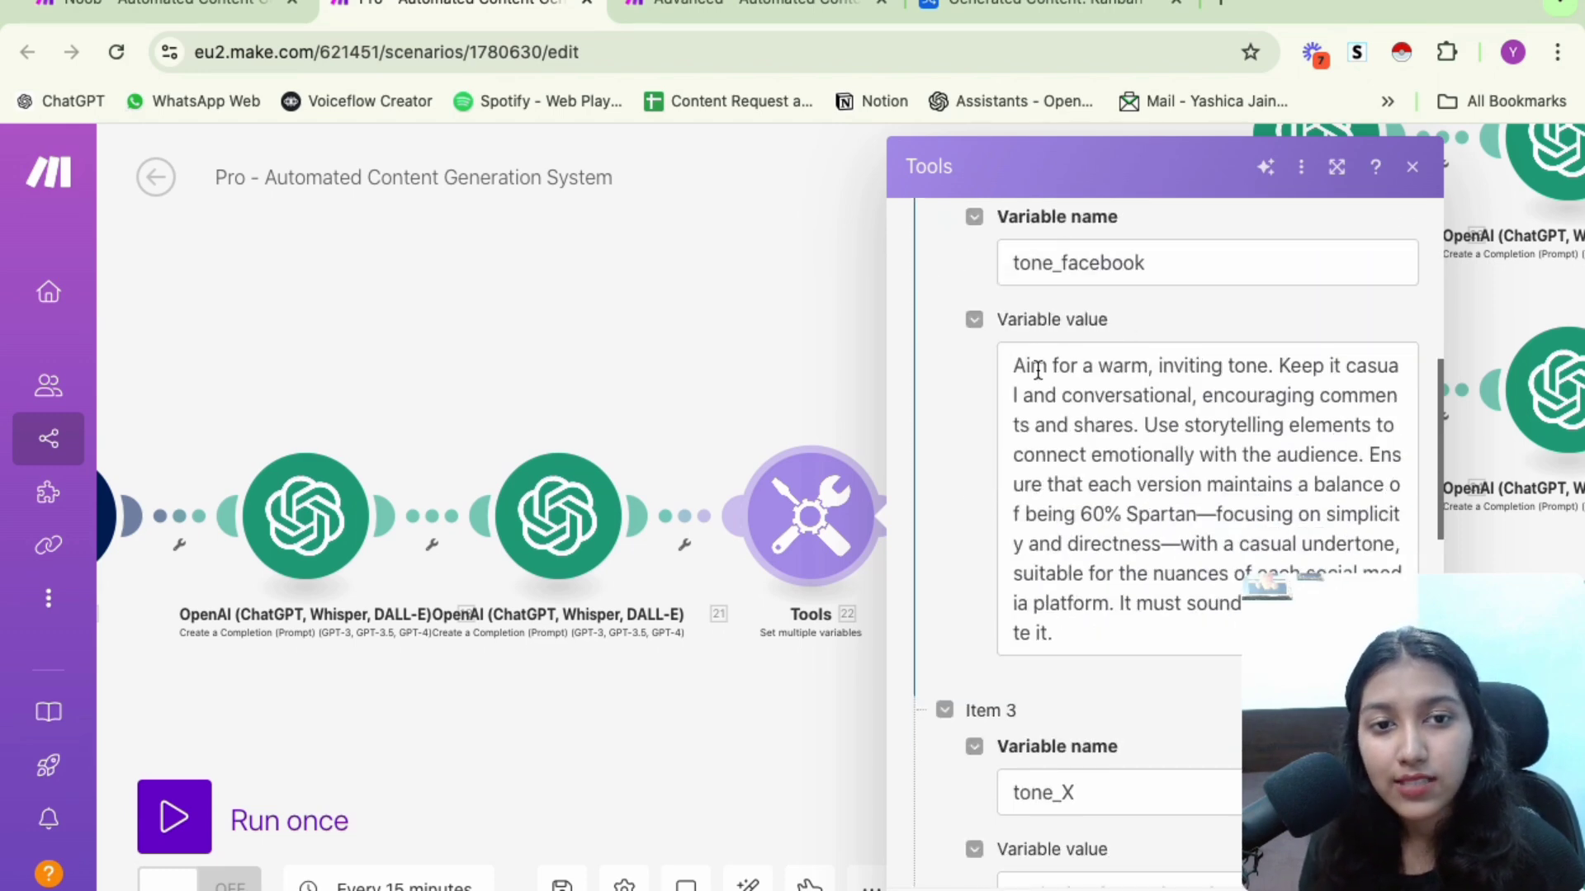
{"action": "left_click_drag", "start_coordinate": [1029, 366], "coordinate": [1244, 395]}
{"action": "scroll", "coordinate": [1243, 395], "scroll_direction": "down", "scroll_amount": 2}
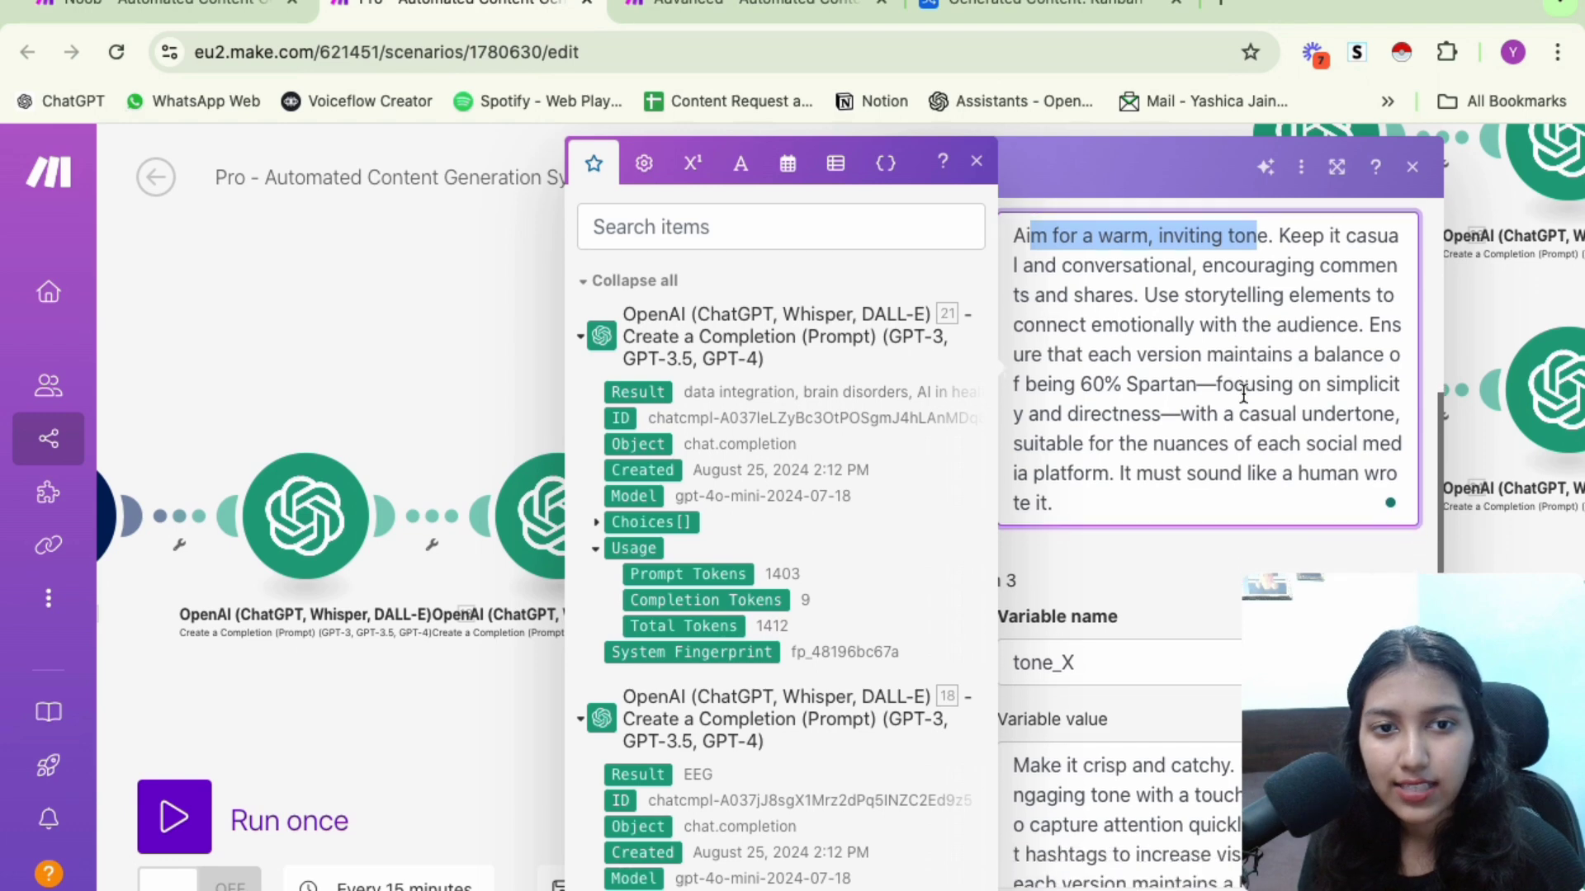
{"action": "double_click", "coordinate": [1088, 384]}
{"action": "left_click_drag", "start_coordinate": [1136, 384], "coordinate": [1189, 384]}
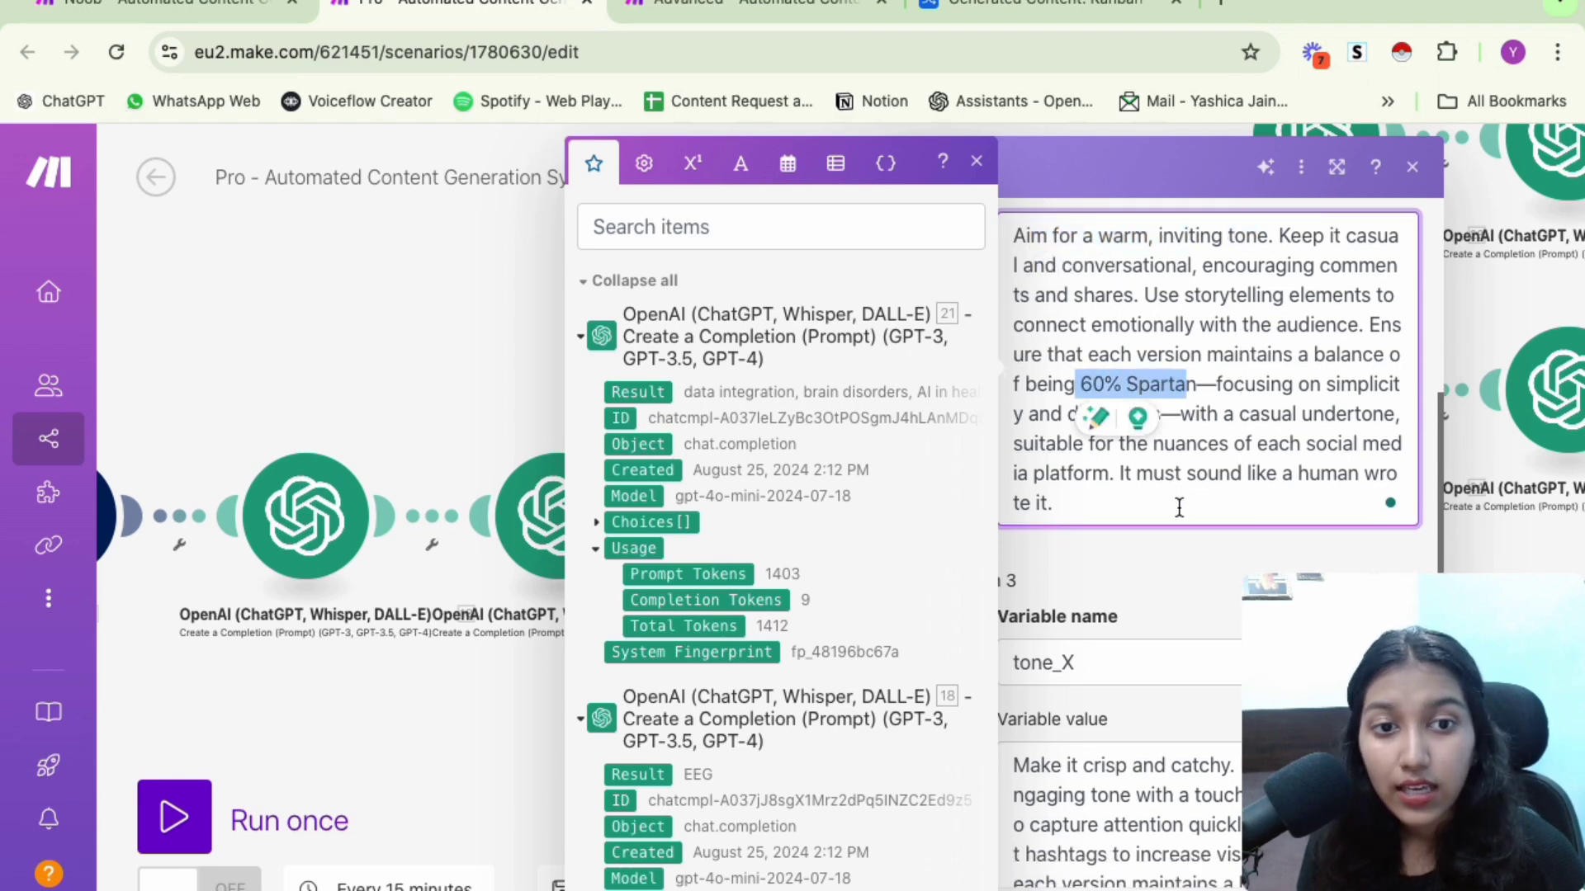
{"action": "left_click_drag", "start_coordinate": [1053, 503], "coordinate": [1113, 468]}
Review the tone_X variable, highlighting its name and the 60% Spartan balance, and read its crisp and catchy tone instructions
{"action": "scroll", "coordinate": [1113, 469], "scroll_direction": "down", "scroll_amount": 3}
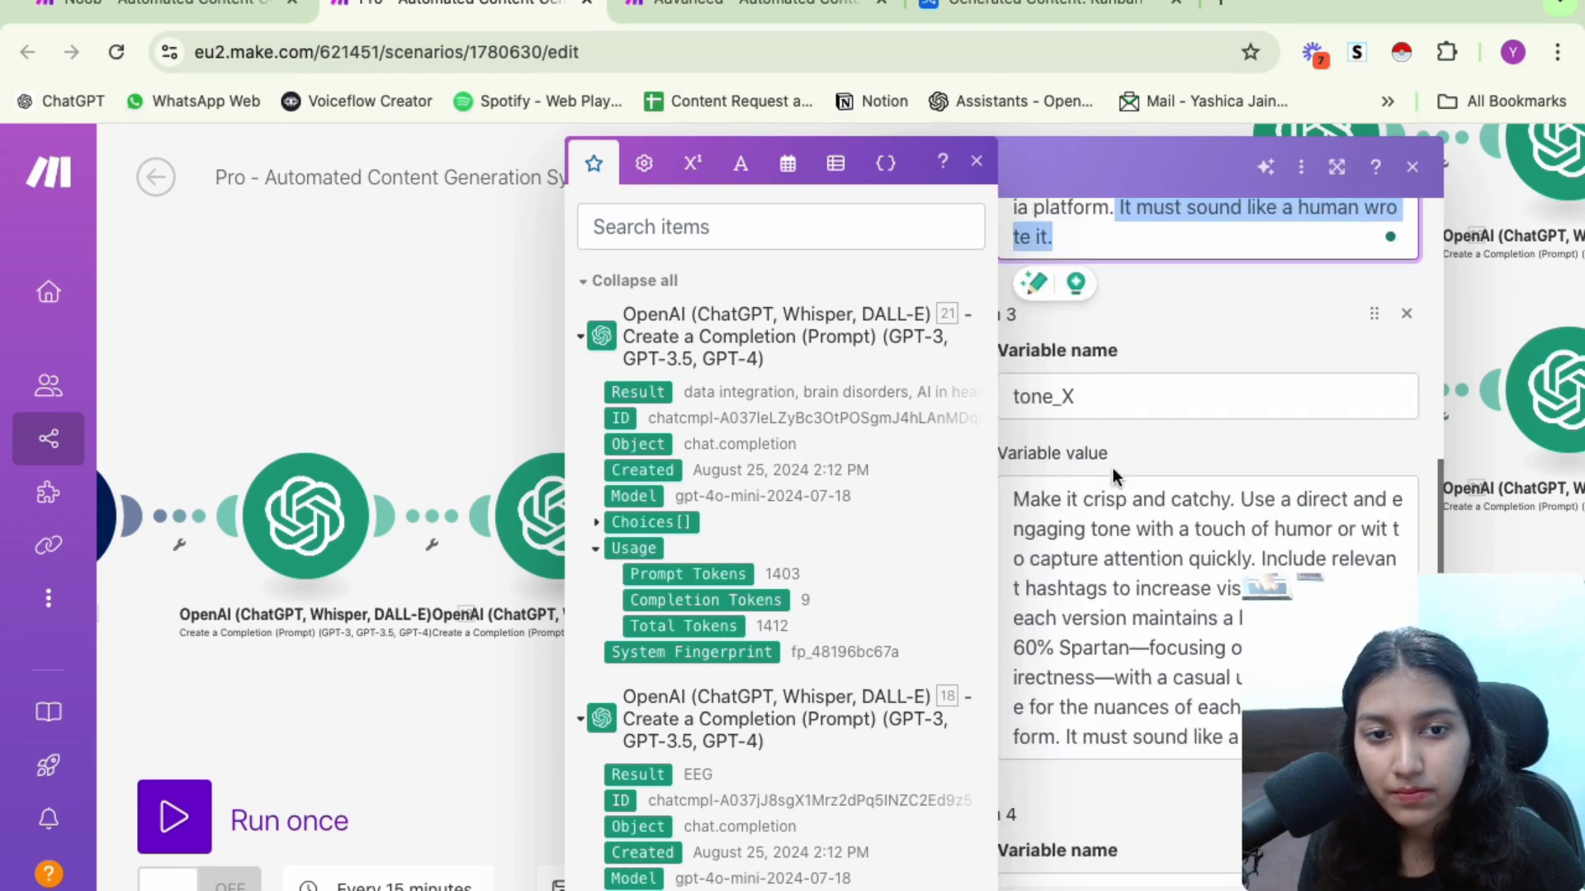
{"action": "left_click", "coordinate": [1147, 326]}
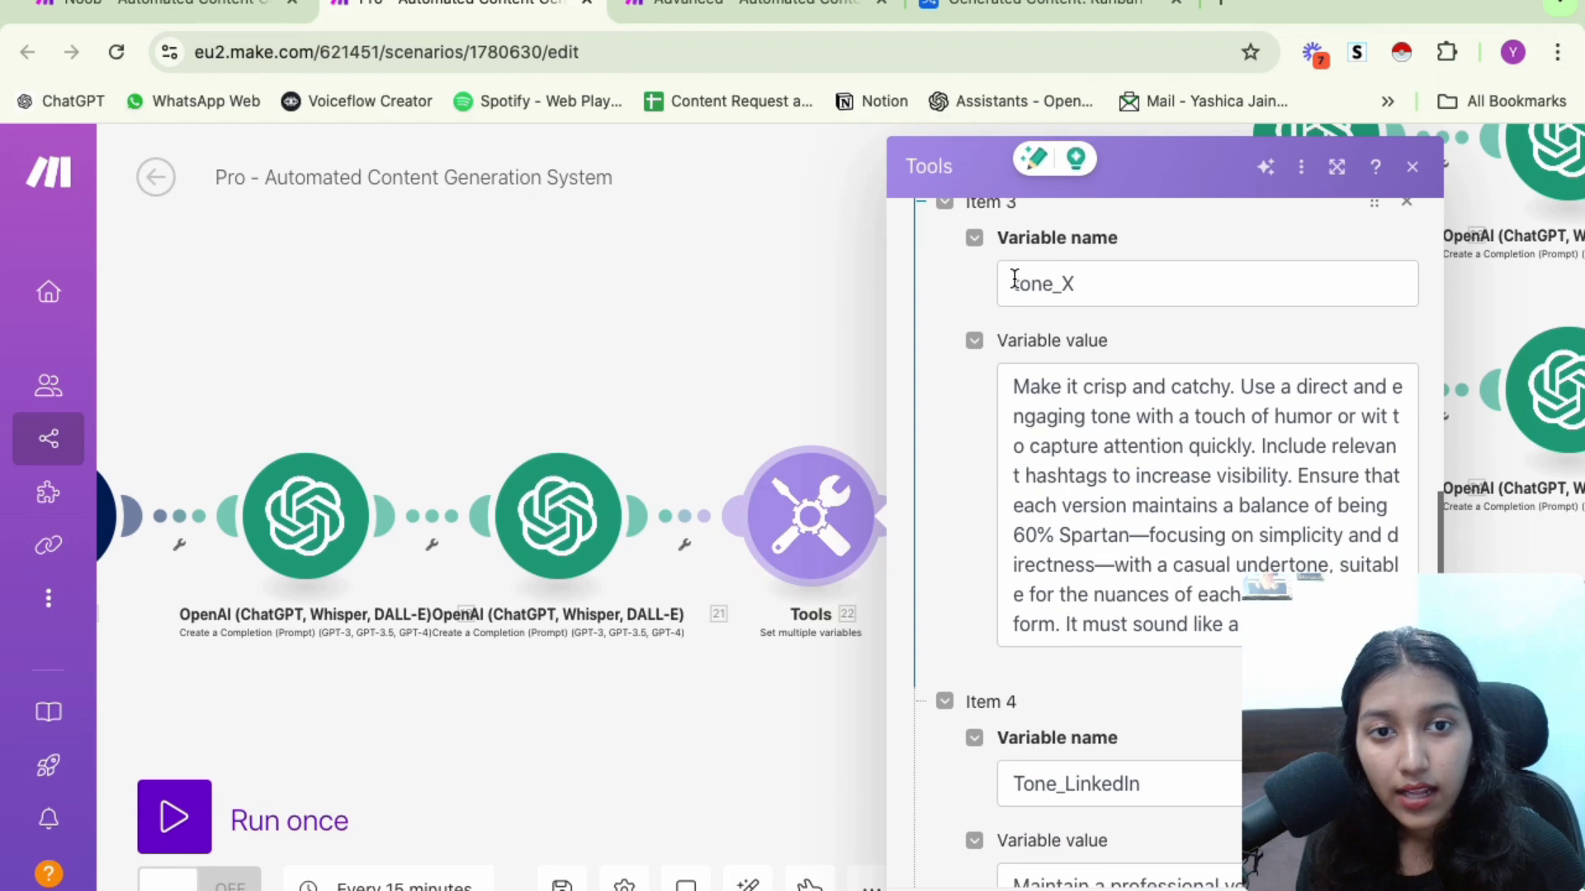
{"action": "left_click_drag", "start_coordinate": [1017, 281], "coordinate": [1079, 277]}
{"action": "scroll", "coordinate": [1102, 279], "scroll_direction": "down", "scroll_amount": 1}
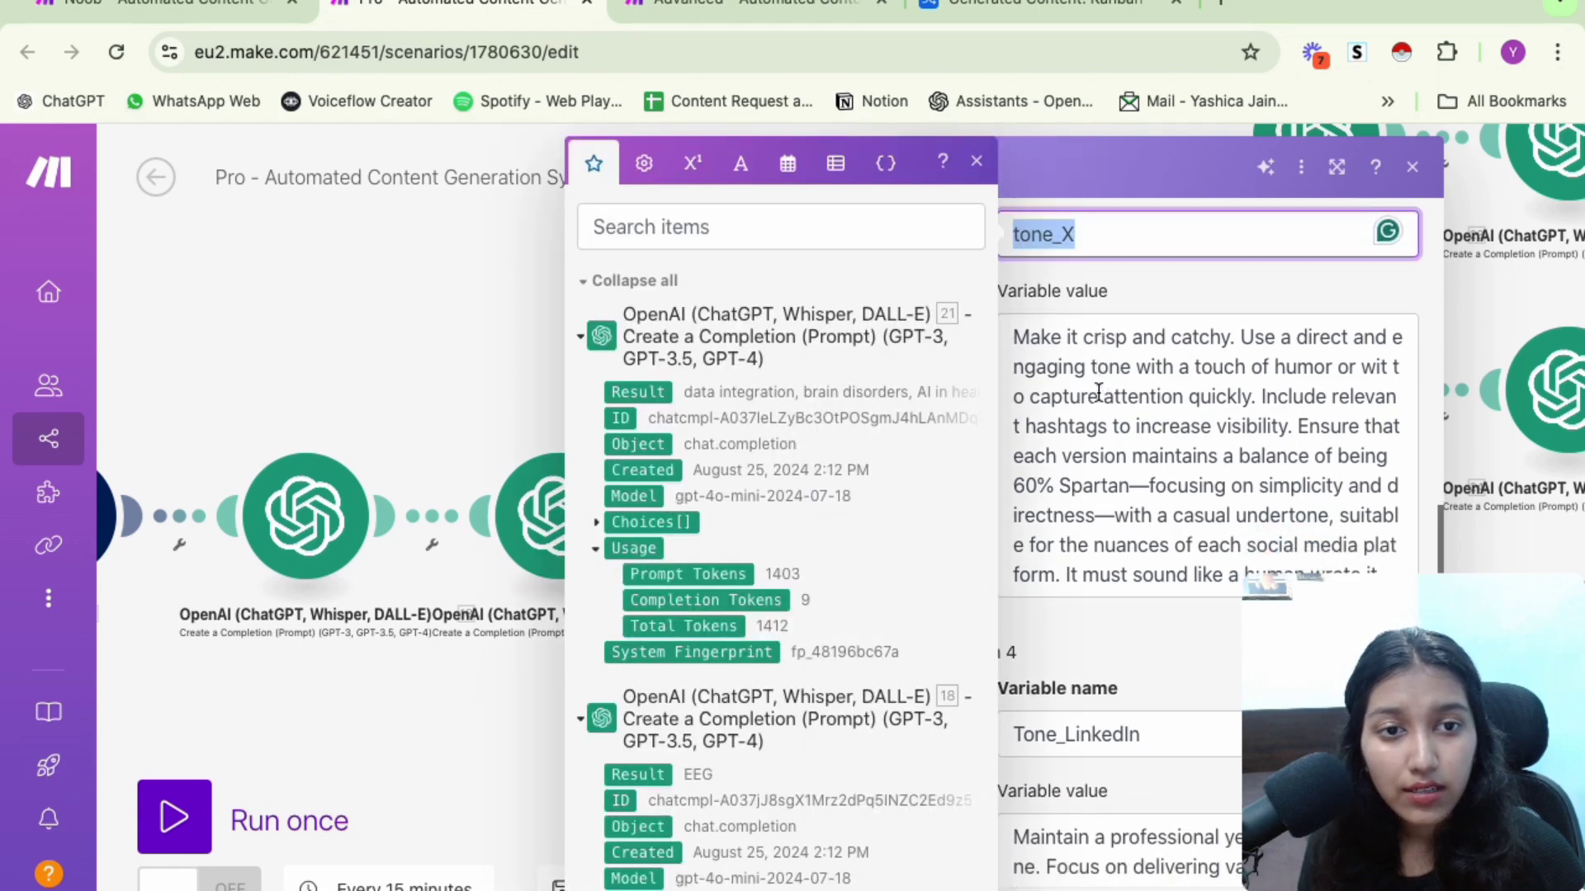
{"action": "left_click", "coordinate": [1117, 338]}
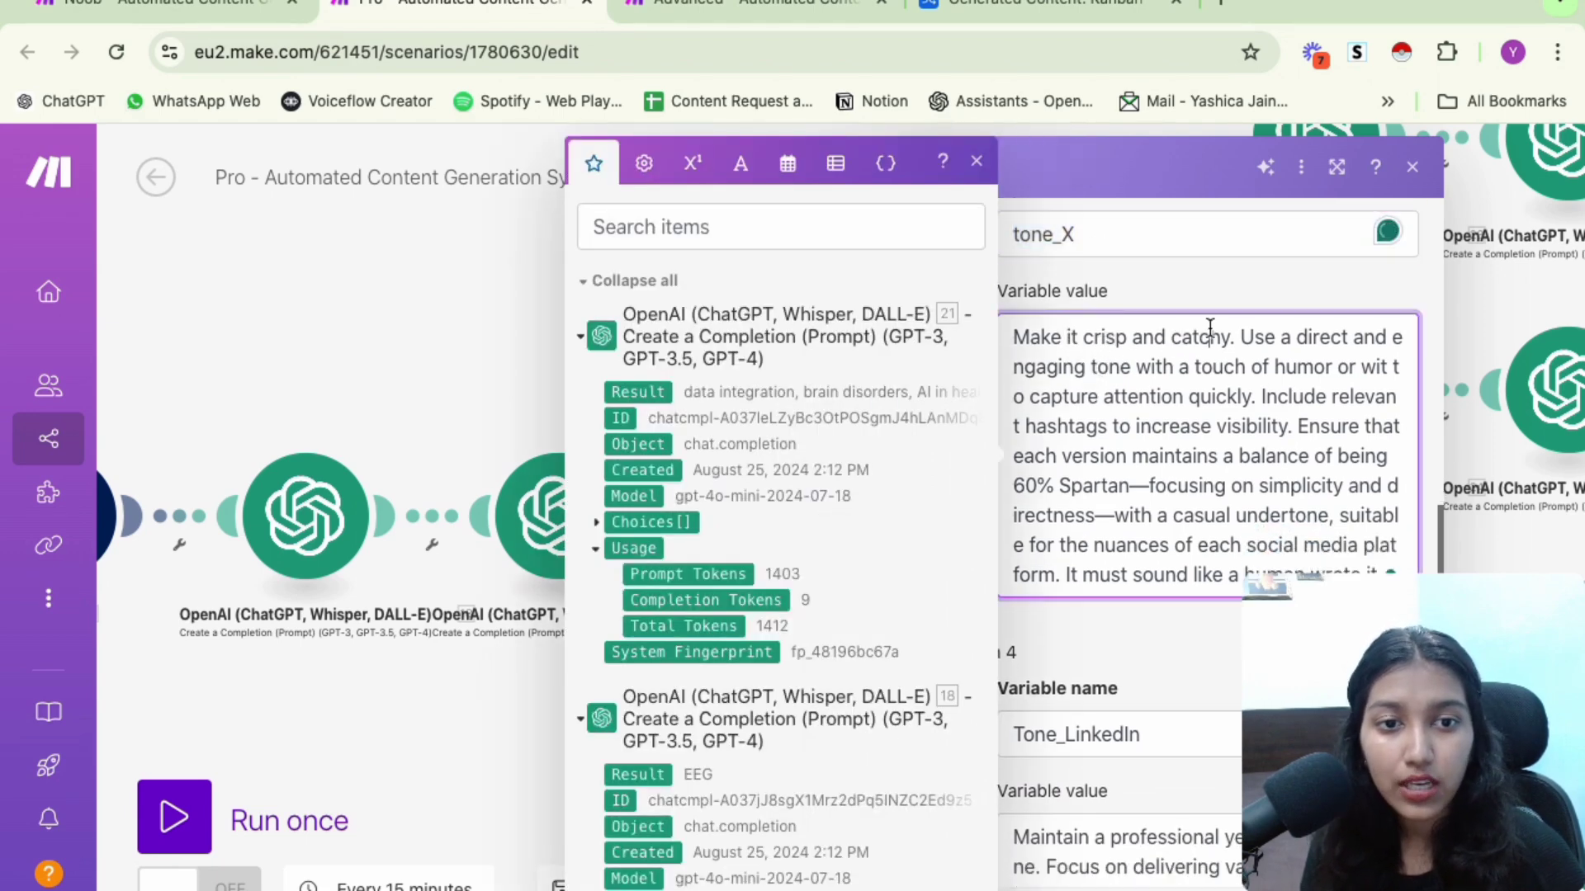
{"action": "left_click", "coordinate": [1181, 288]}
{"action": "scroll", "coordinate": [1180, 289], "scroll_direction": "down", "scroll_amount": 1}
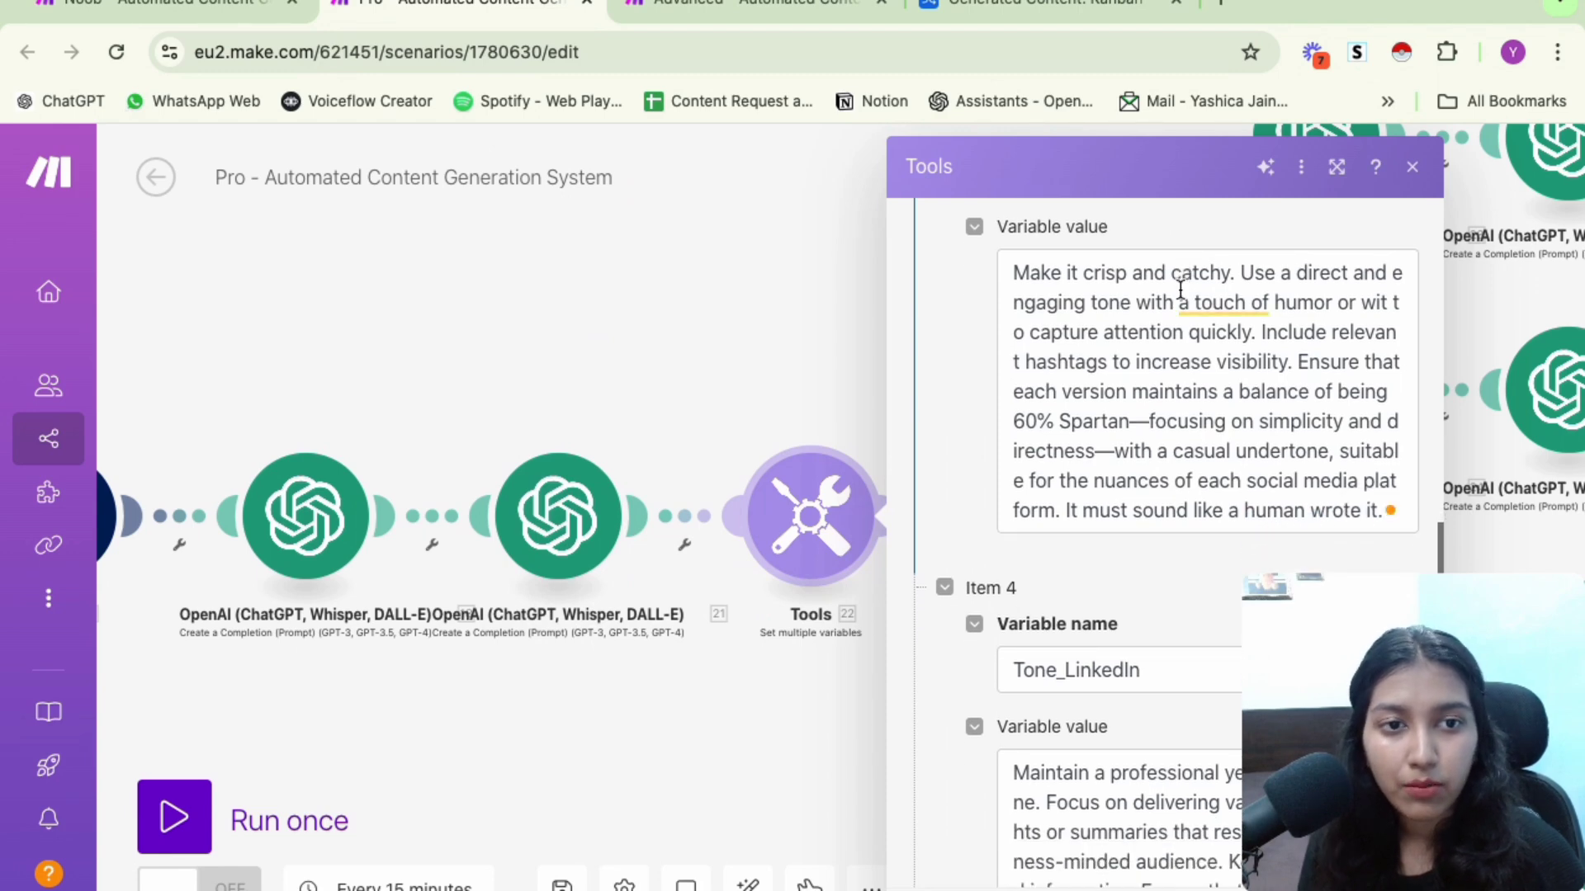
{"action": "scroll", "coordinate": [1167, 332], "scroll_direction": "down", "scroll_amount": 1}
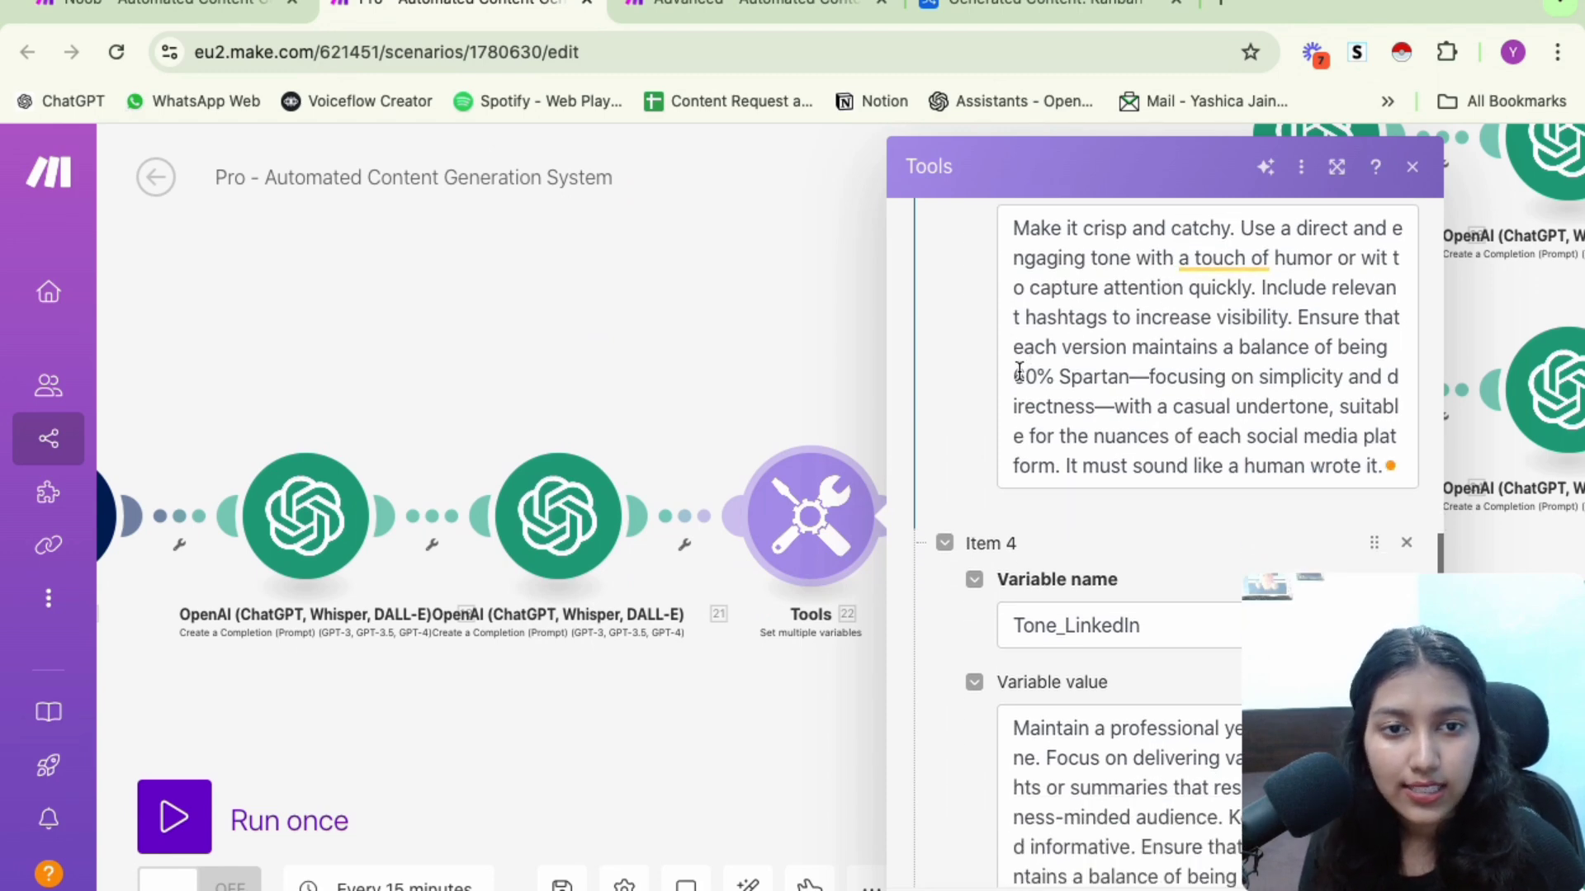
{"action": "left_click_drag", "start_coordinate": [1014, 377], "coordinate": [1291, 410]}
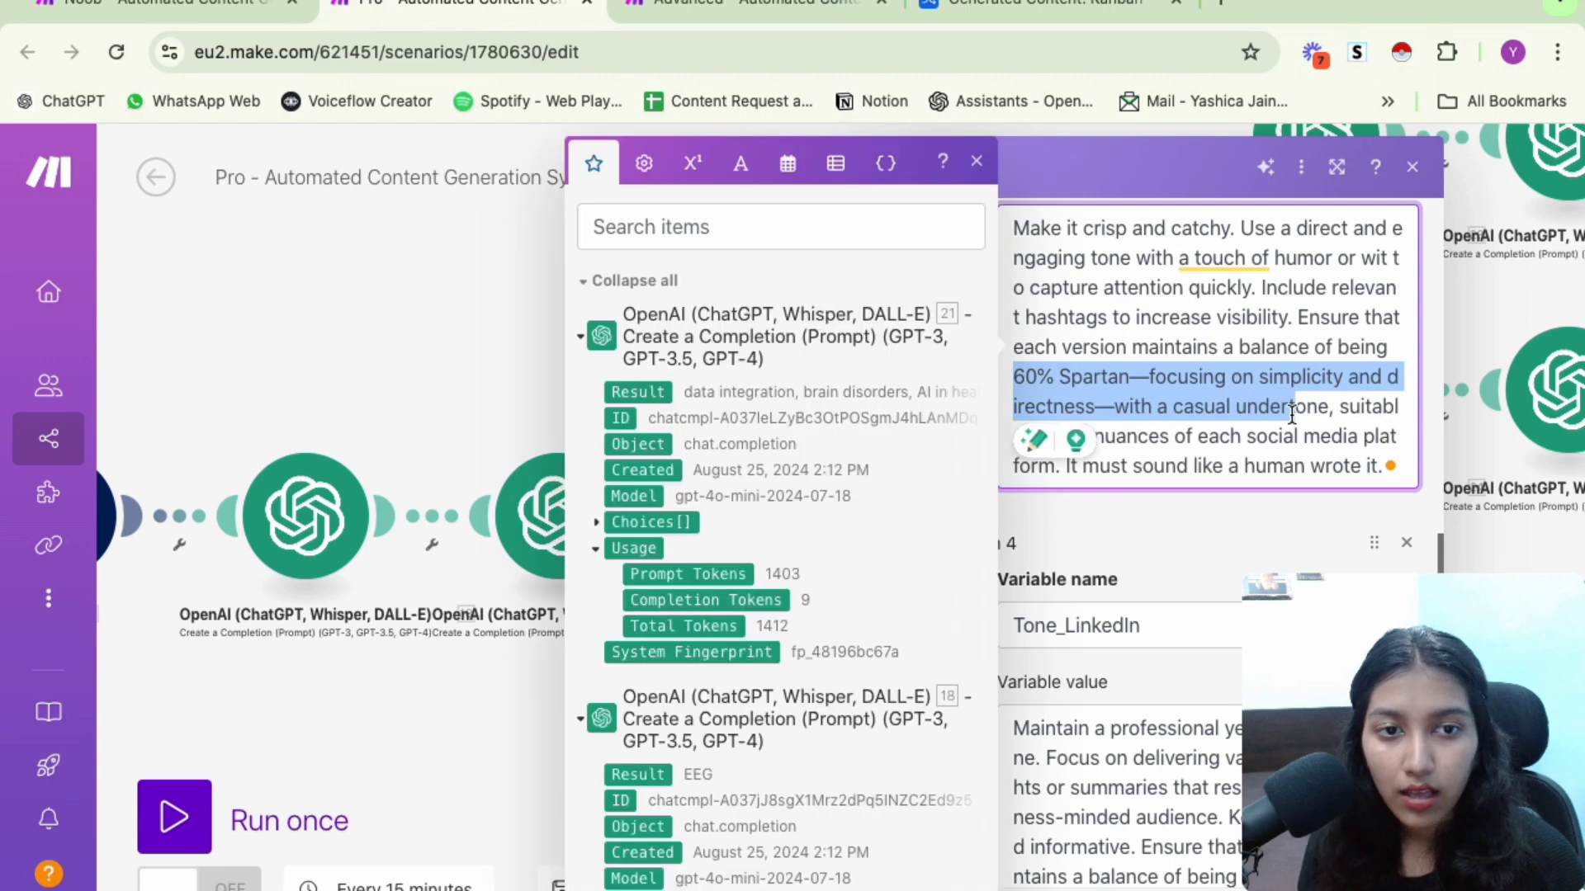
Review the Tone_LinkedIn value, highlighting its professional yet approachable tone and the 40% Spartan balance
{"action": "scroll", "coordinate": [1289, 411], "scroll_direction": "down", "scroll_amount": 2}
{"action": "left_click", "coordinate": [1263, 397]}
{"action": "scroll", "coordinate": [1263, 398], "scroll_direction": "down", "scroll_amount": 3}
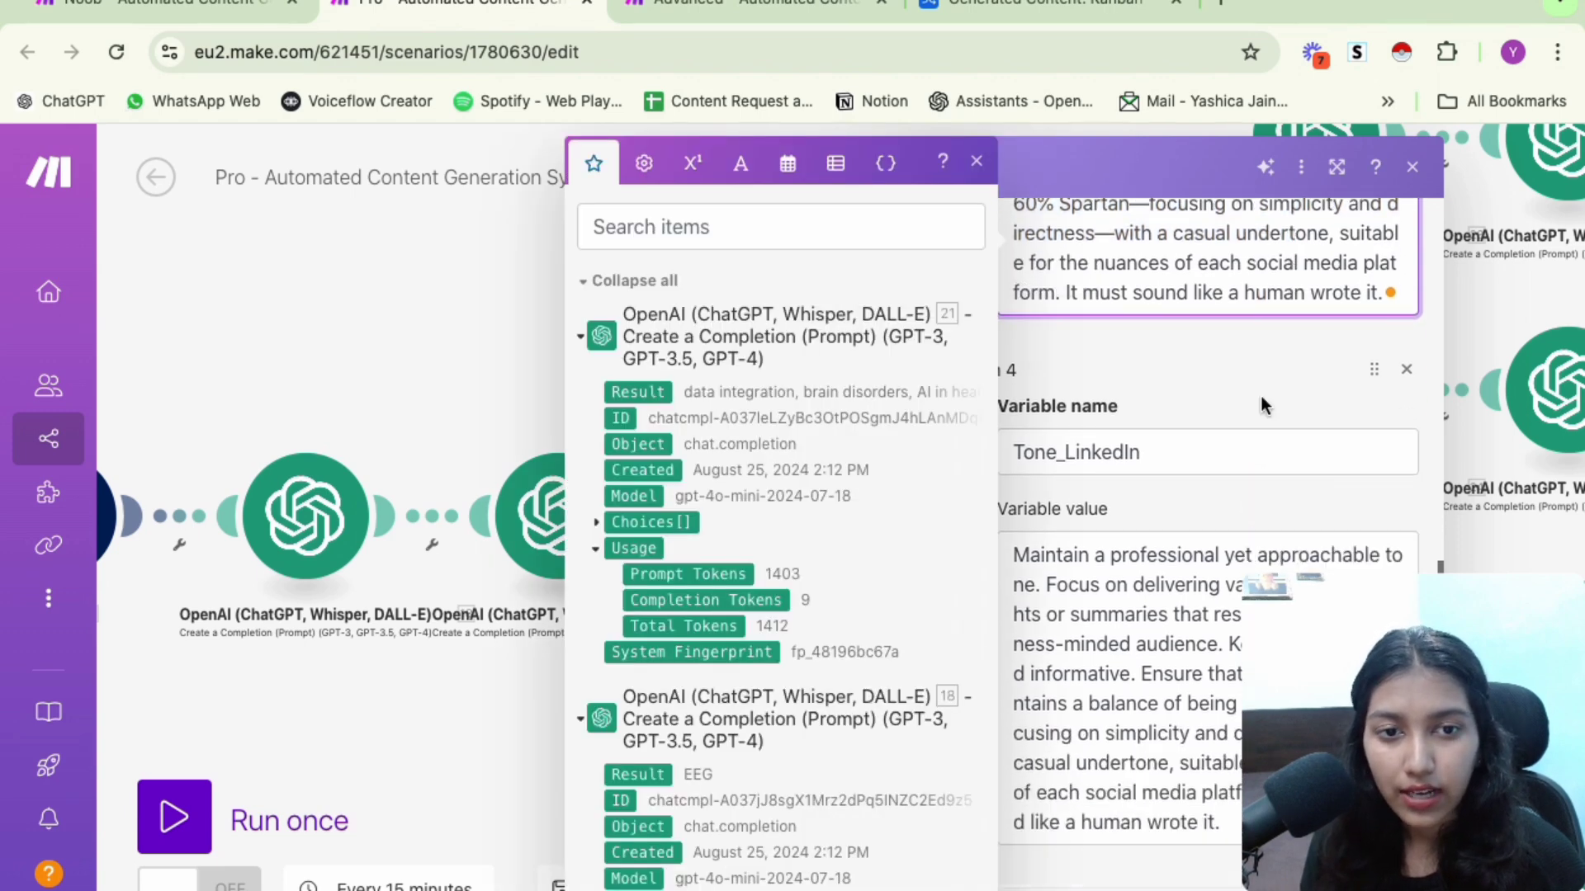
{"action": "left_click", "coordinate": [1177, 304]}
{"action": "scroll", "coordinate": [1177, 304], "scroll_direction": "down", "scroll_amount": 2}
{"action": "scroll", "coordinate": [1177, 303], "scroll_direction": "down", "scroll_amount": 1}
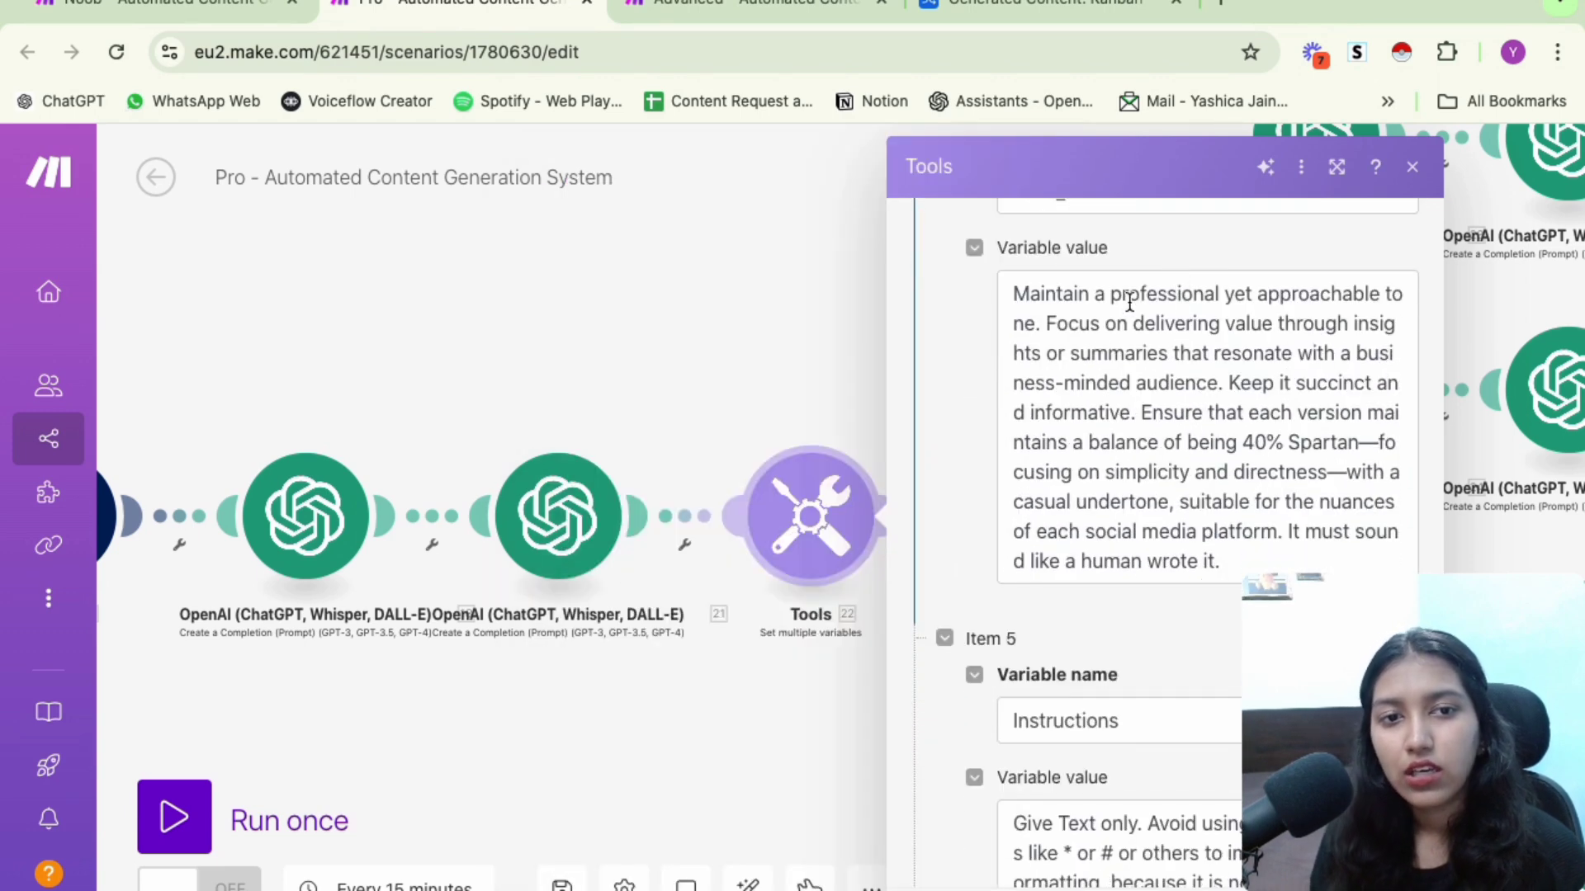
{"action": "left_click_drag", "start_coordinate": [1091, 294], "coordinate": [1385, 294]}
{"action": "scroll", "coordinate": [1199, 485], "scroll_direction": "down", "scroll_amount": 2}
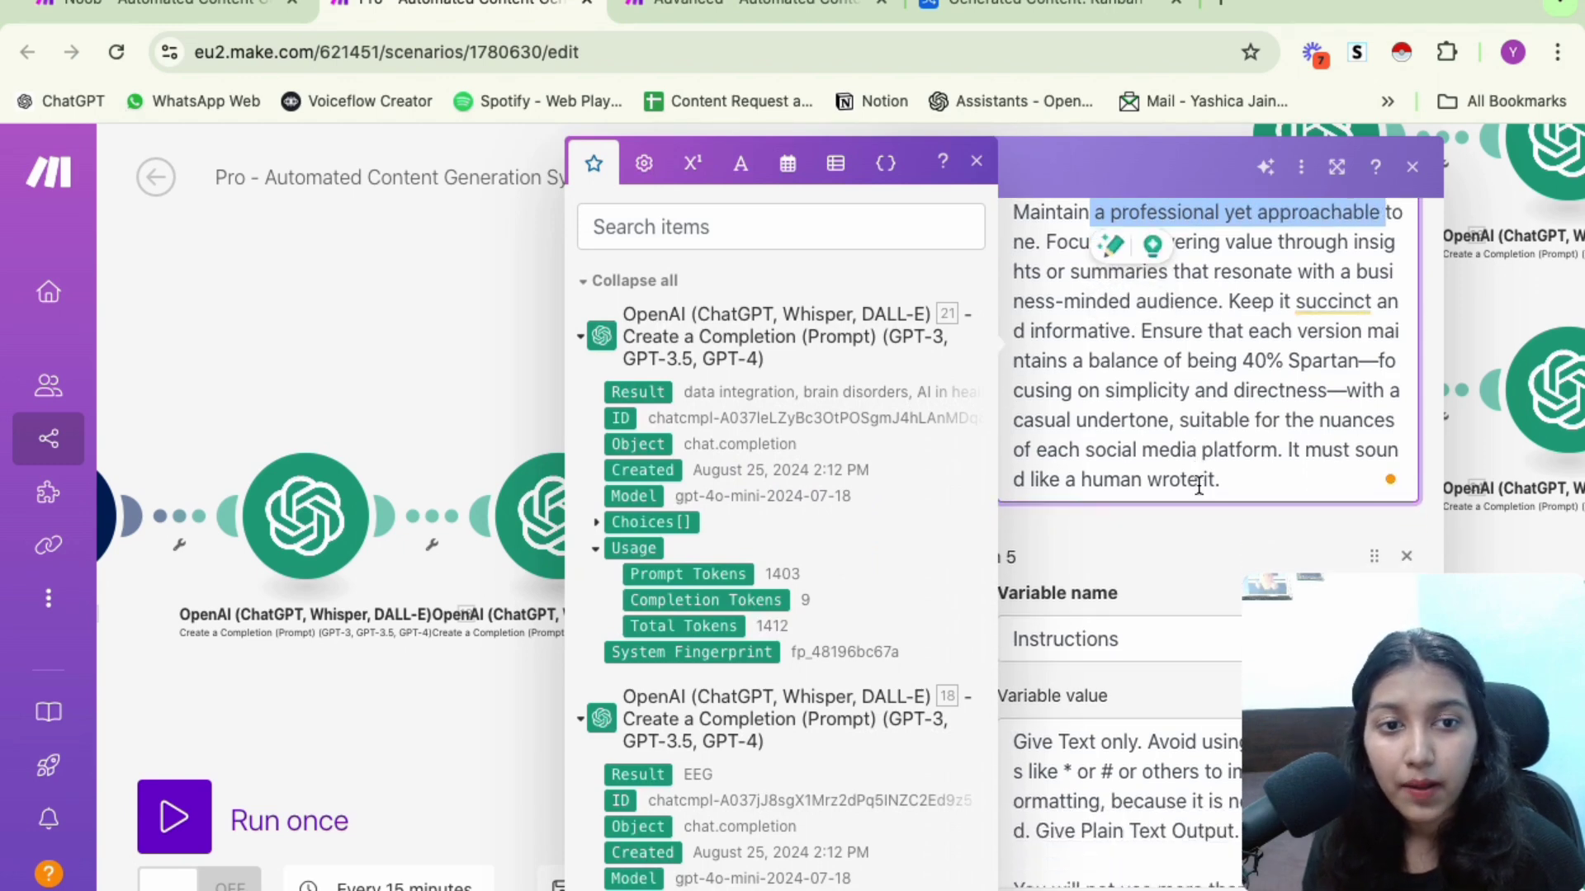
{"action": "left_click_drag", "start_coordinate": [1238, 361], "coordinate": [1357, 360]}
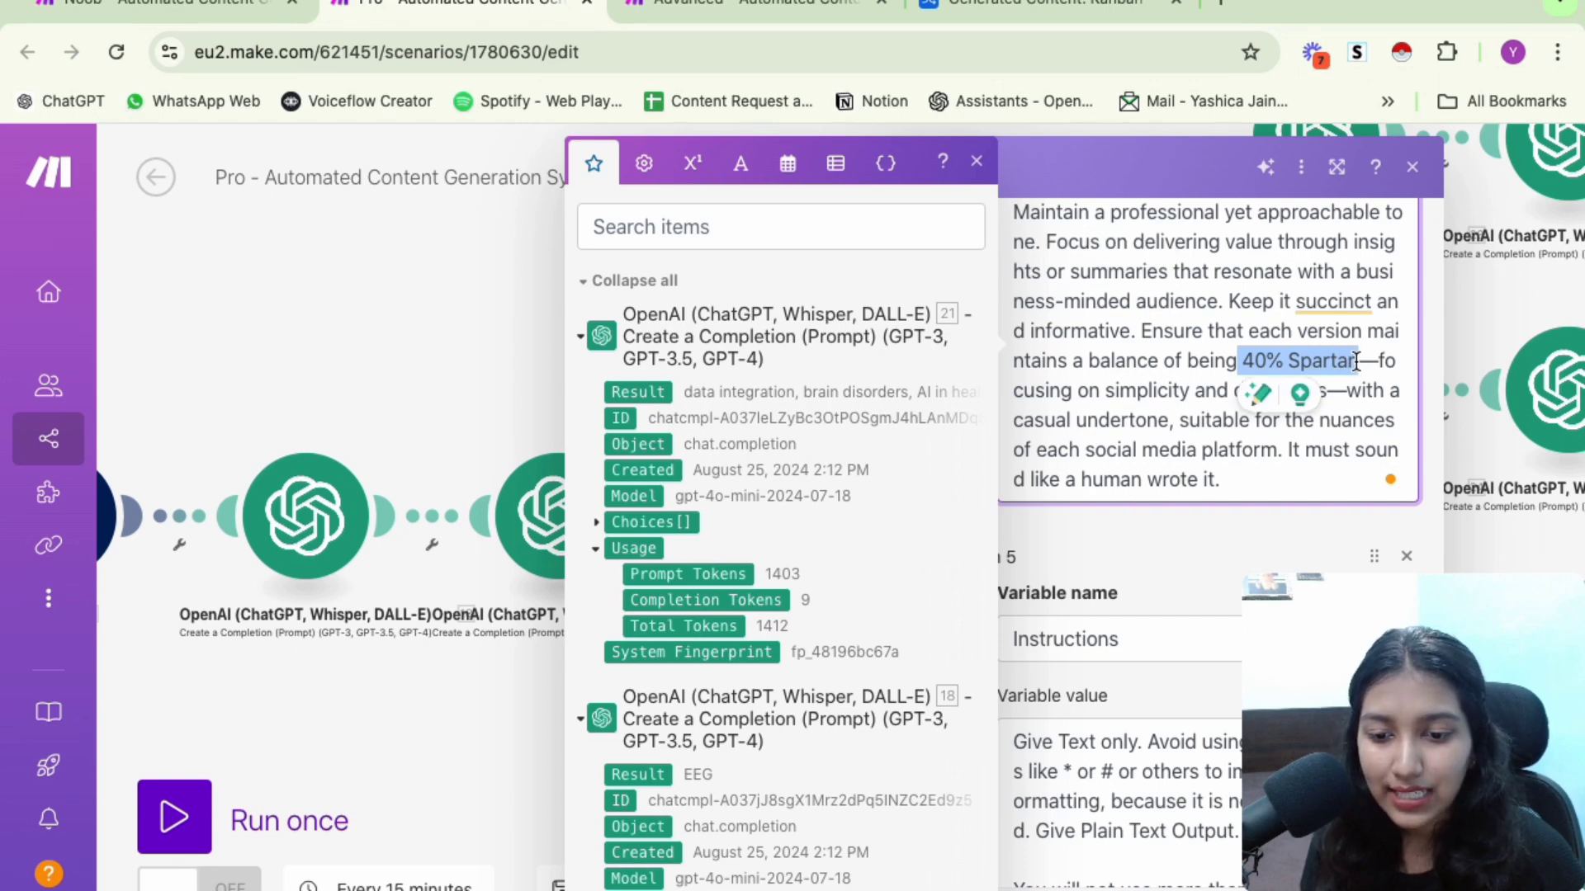
{"action": "left_click", "coordinate": [1168, 561]}
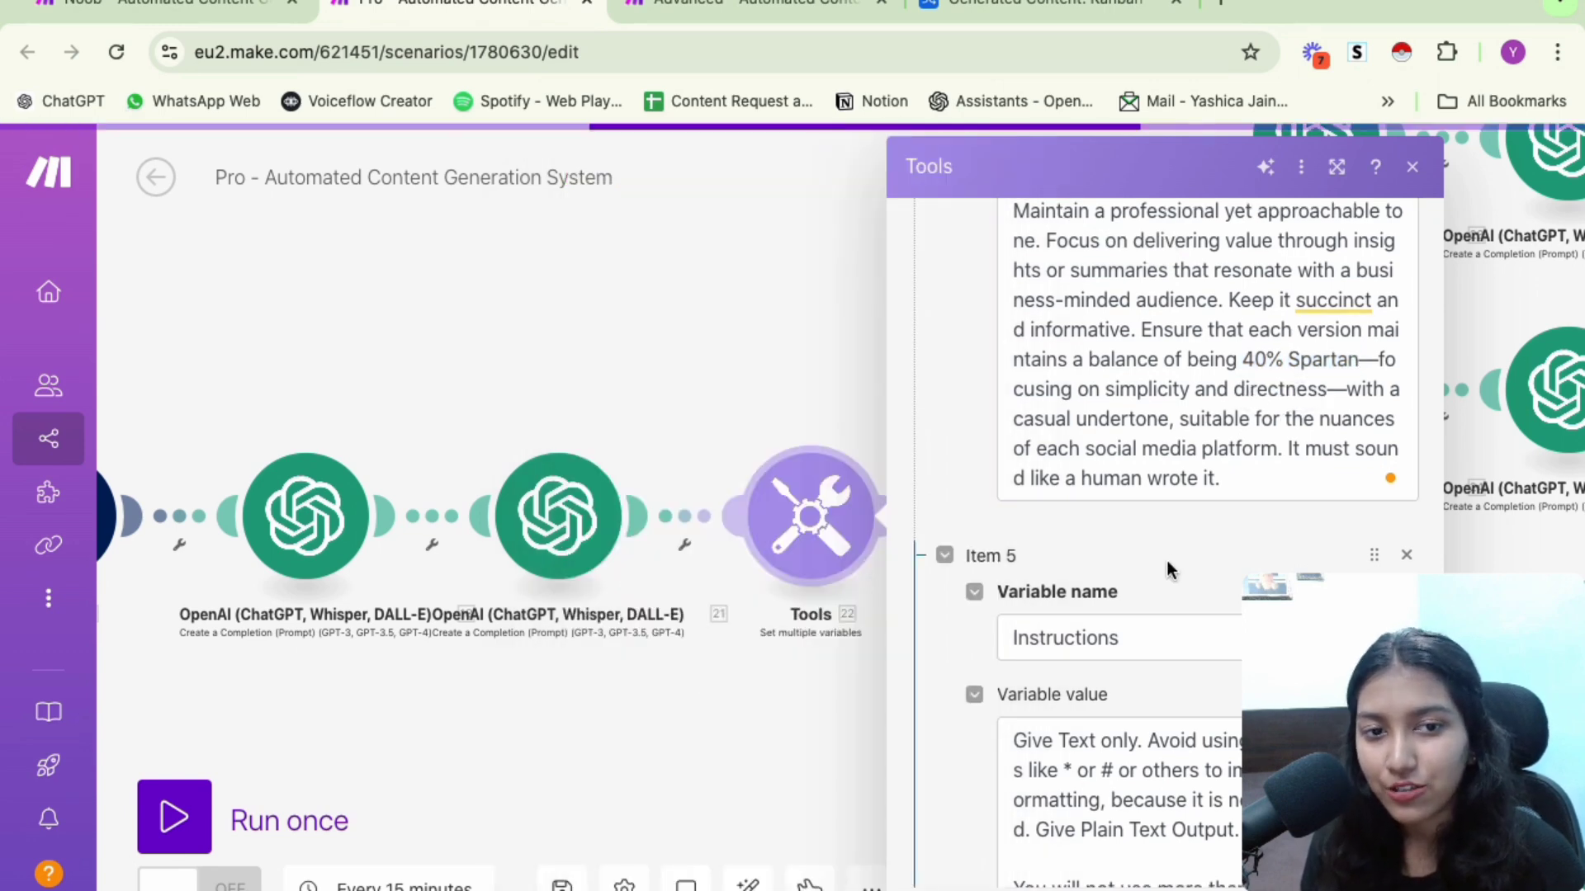
Show the Instructions variable in item 5, highlight its name, and view its plain-text output rules
{"action": "scroll", "coordinate": [1168, 562], "scroll_direction": "down", "scroll_amount": 2}
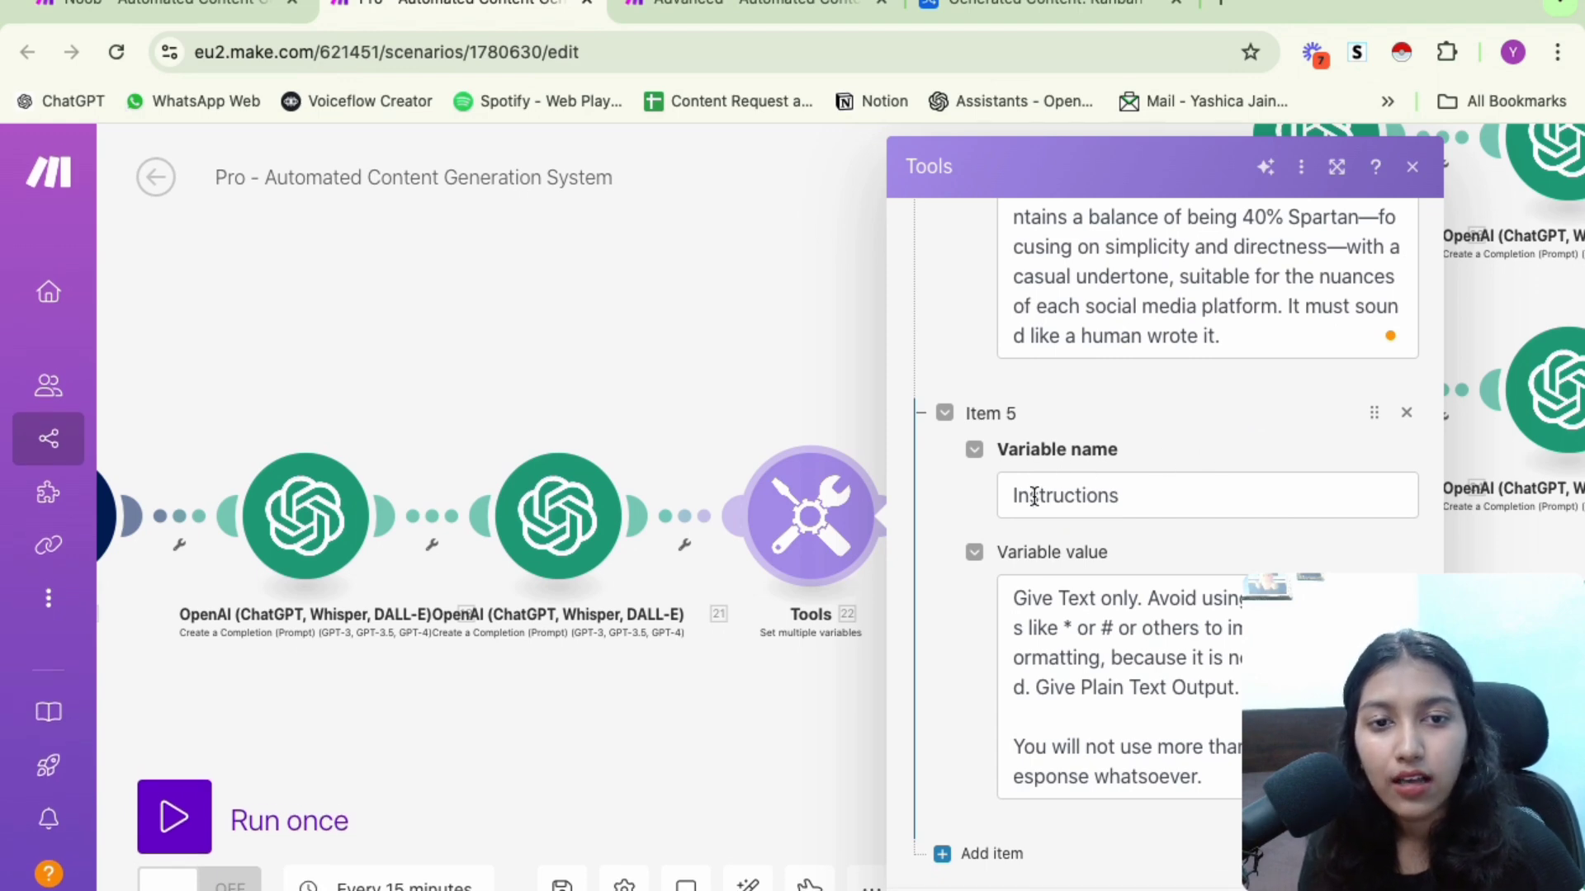
{"action": "double_click", "coordinate": [1034, 496]}
{"action": "left_click", "coordinate": [1177, 445]}
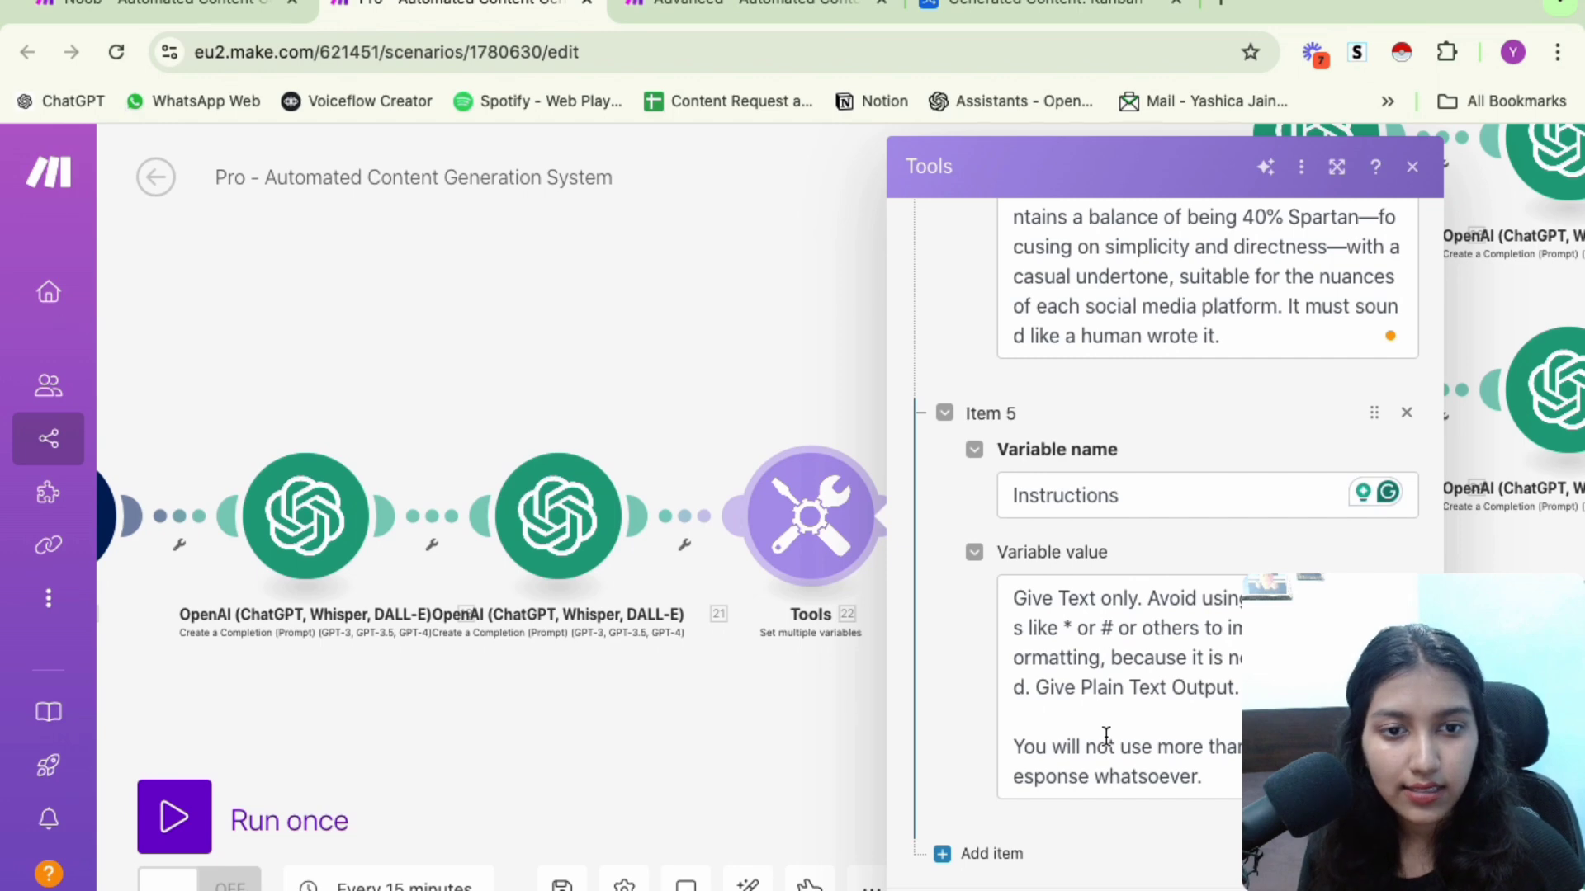
Highlight the full Instructions variable value in item 5, return to the Tone_Instagram variable, and close the Tools module settings
{"action": "left_click_drag", "start_coordinate": [1014, 597], "coordinate": [1168, 799]}
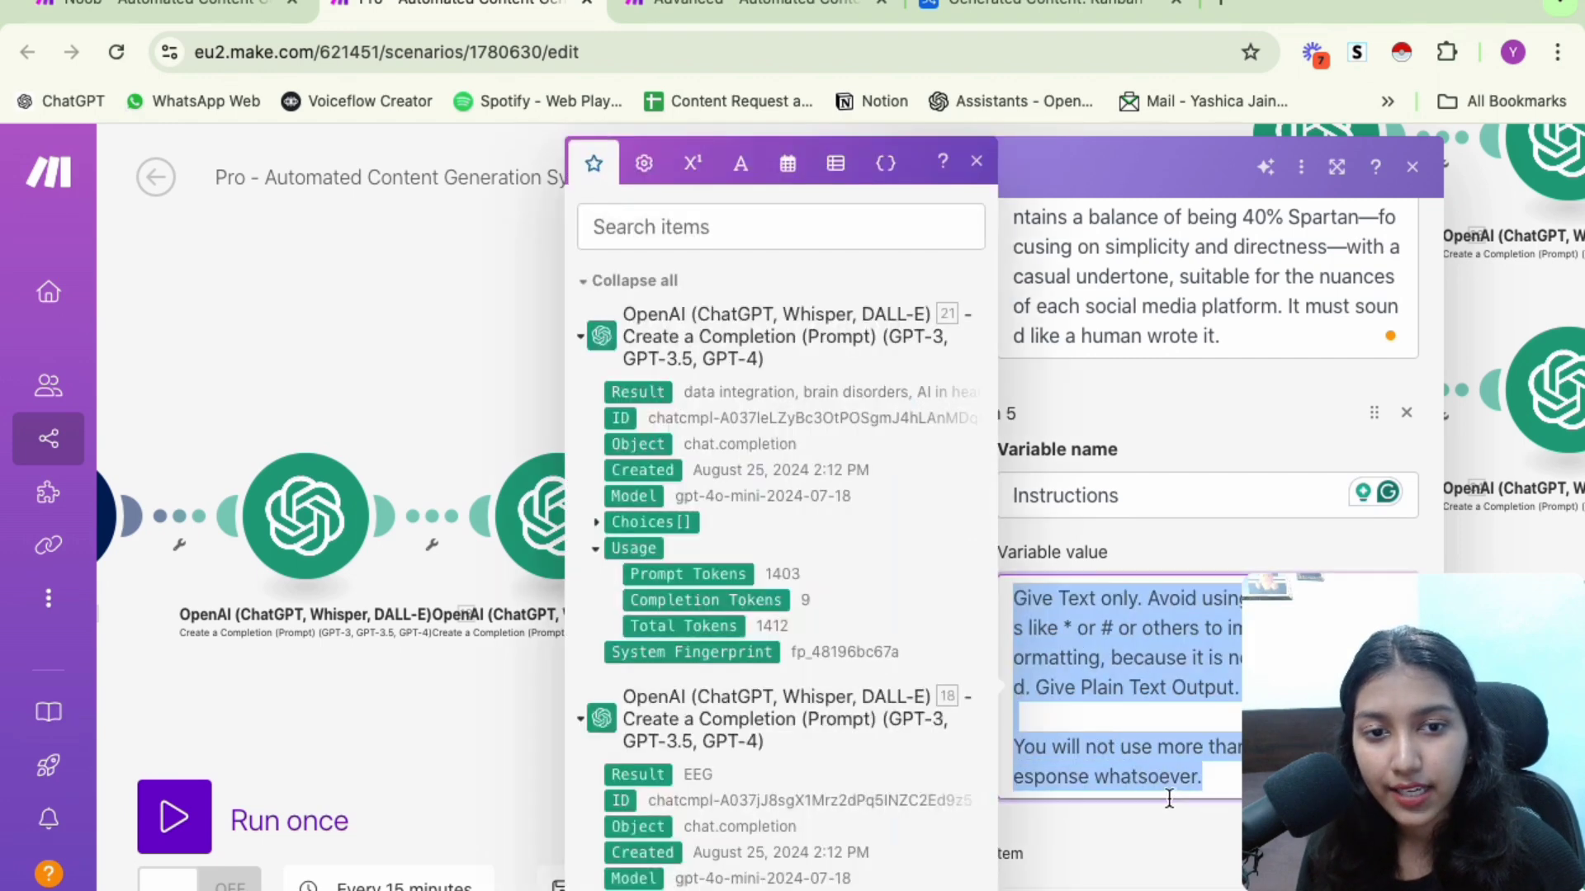
{"action": "left_click", "coordinate": [1166, 843]}
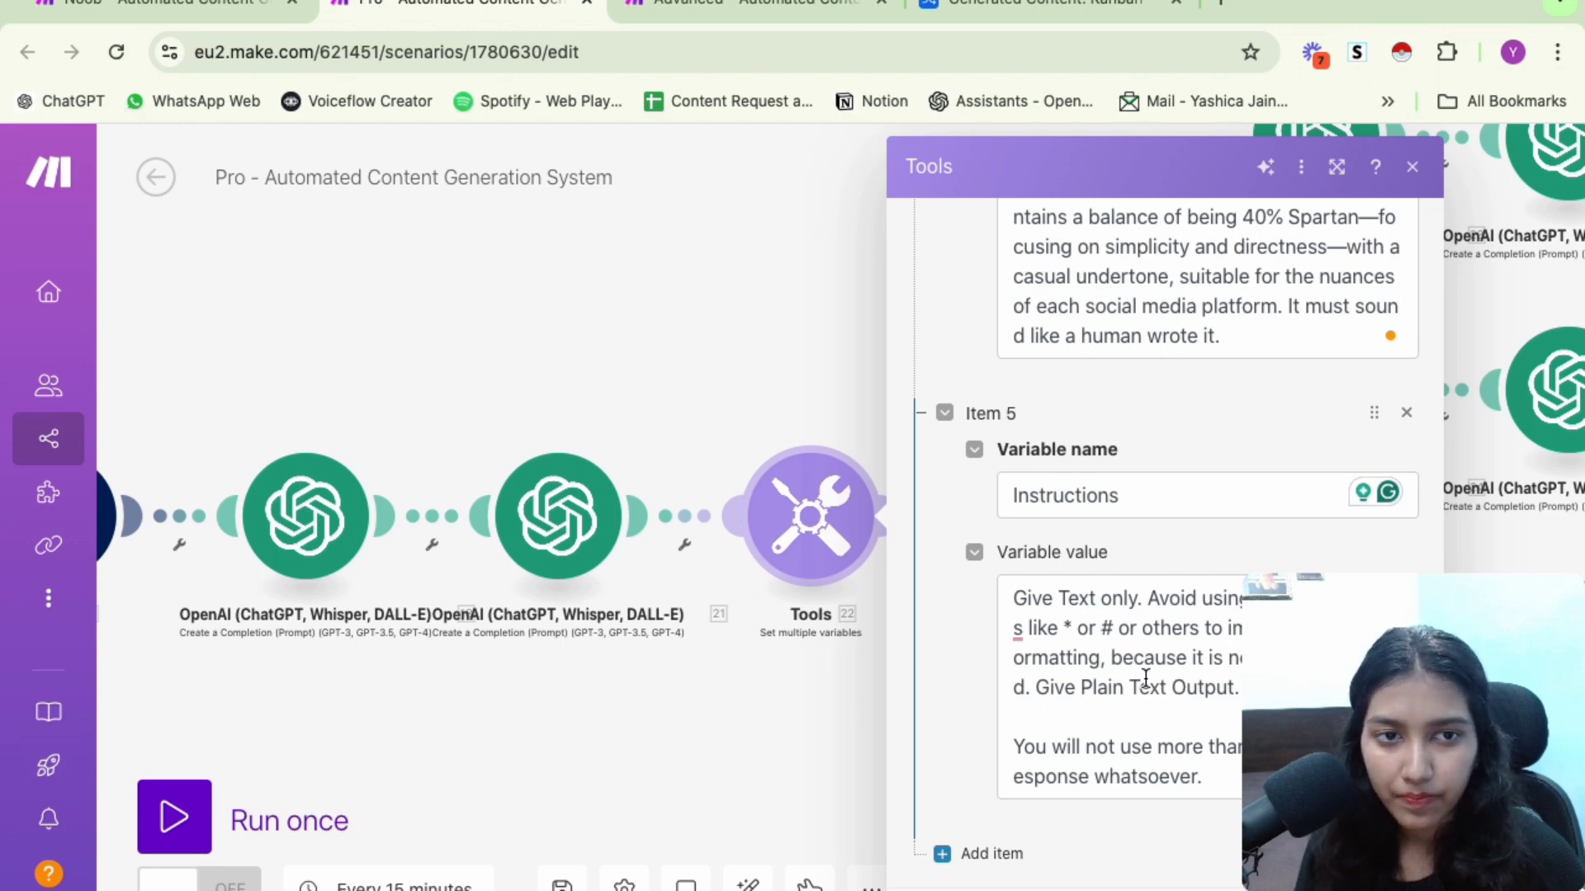
{"action": "scroll", "coordinate": [1168, 477], "scroll_direction": "up", "scroll_amount": 15}
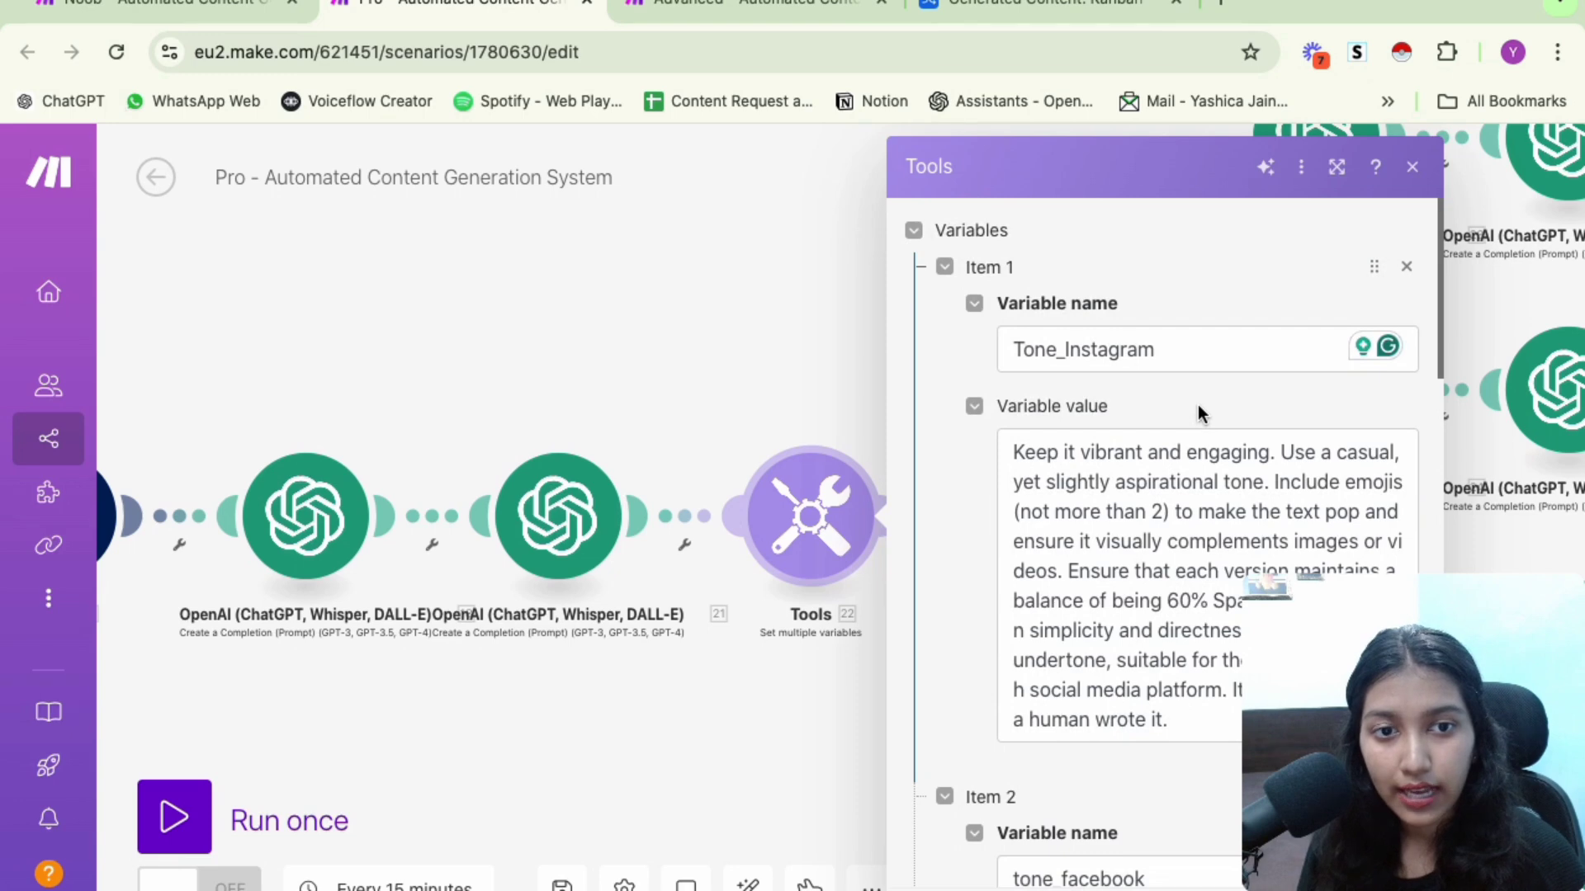
{"action": "left_click", "coordinate": [1412, 167]}
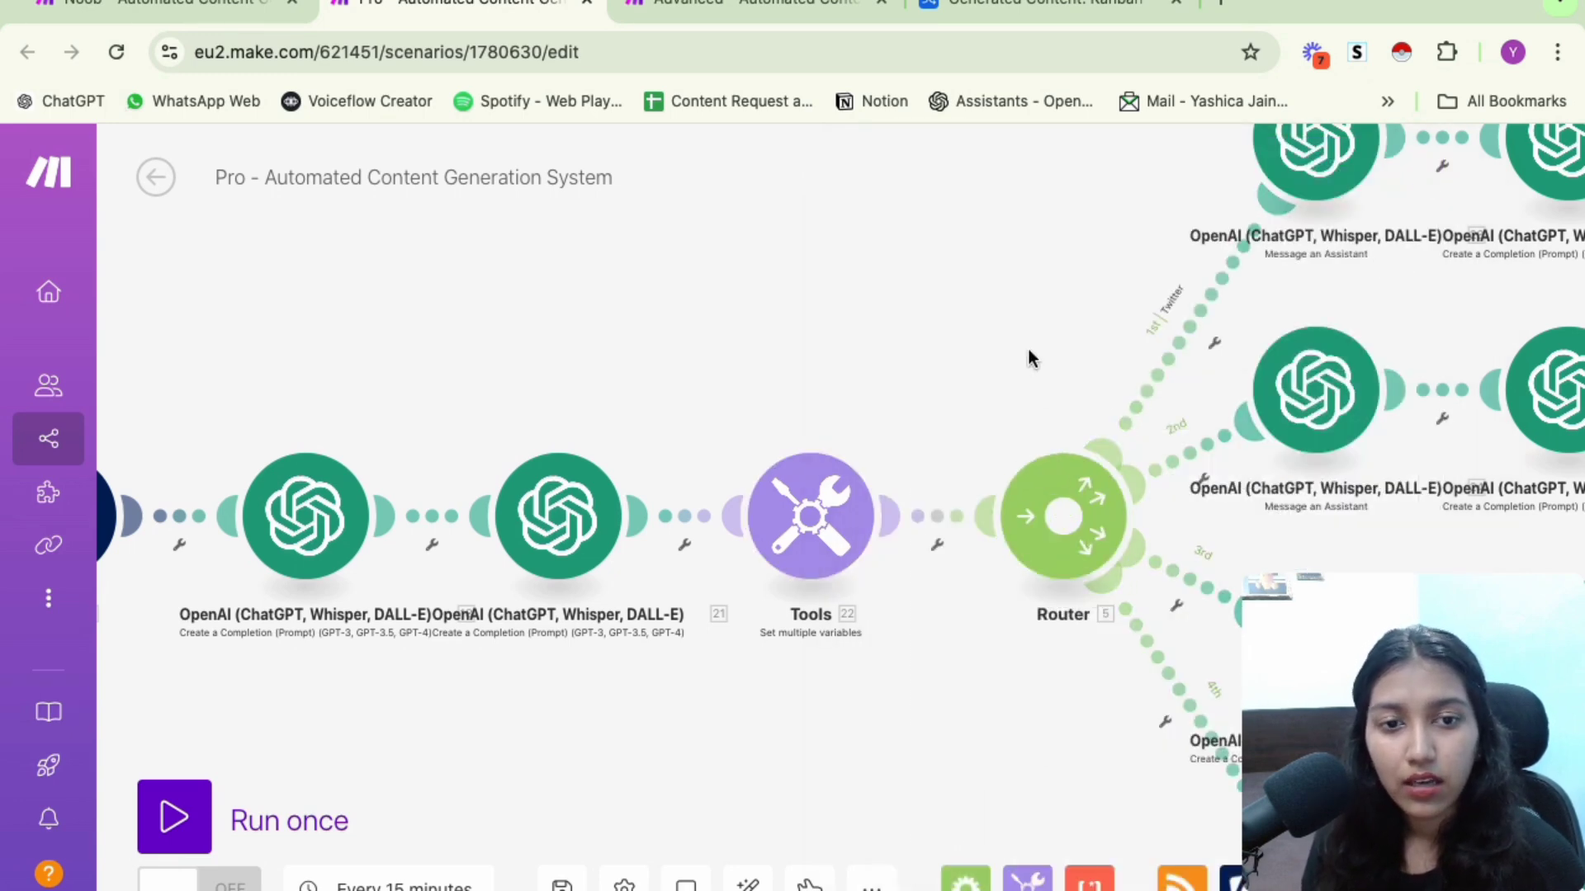
Show the four Router branches and open the Twitter branch's Message an Assistant module to view its Twitter Post Template assistant and message
{"action": "left_click_drag", "start_coordinate": [1037, 335], "coordinate": [696, 431]}
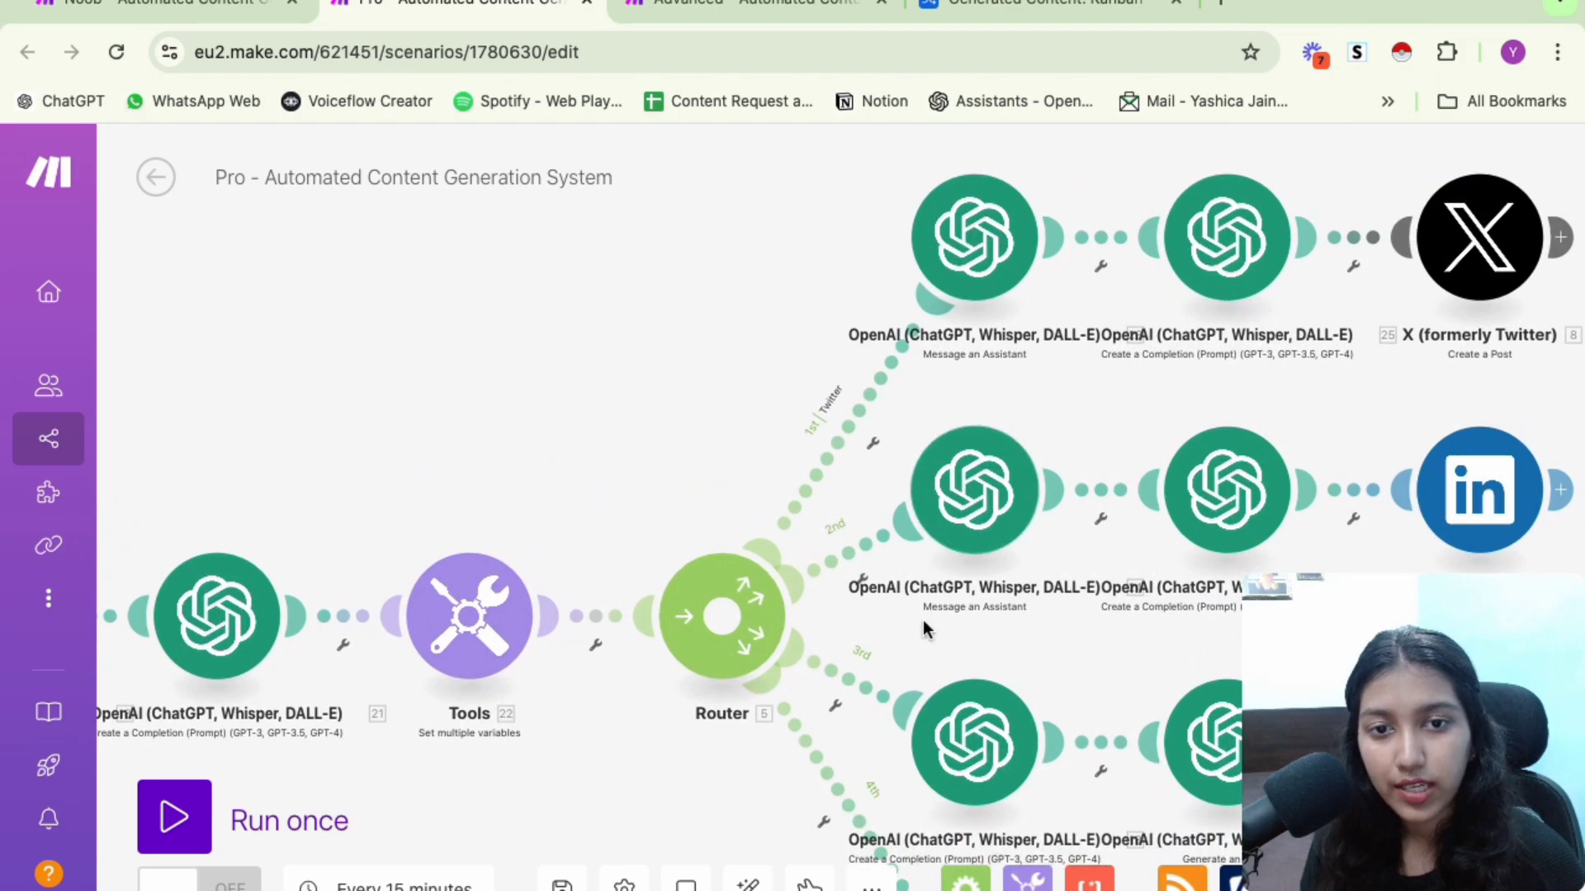
{"action": "left_click_drag", "start_coordinate": [744, 779], "coordinate": [675, 584]}
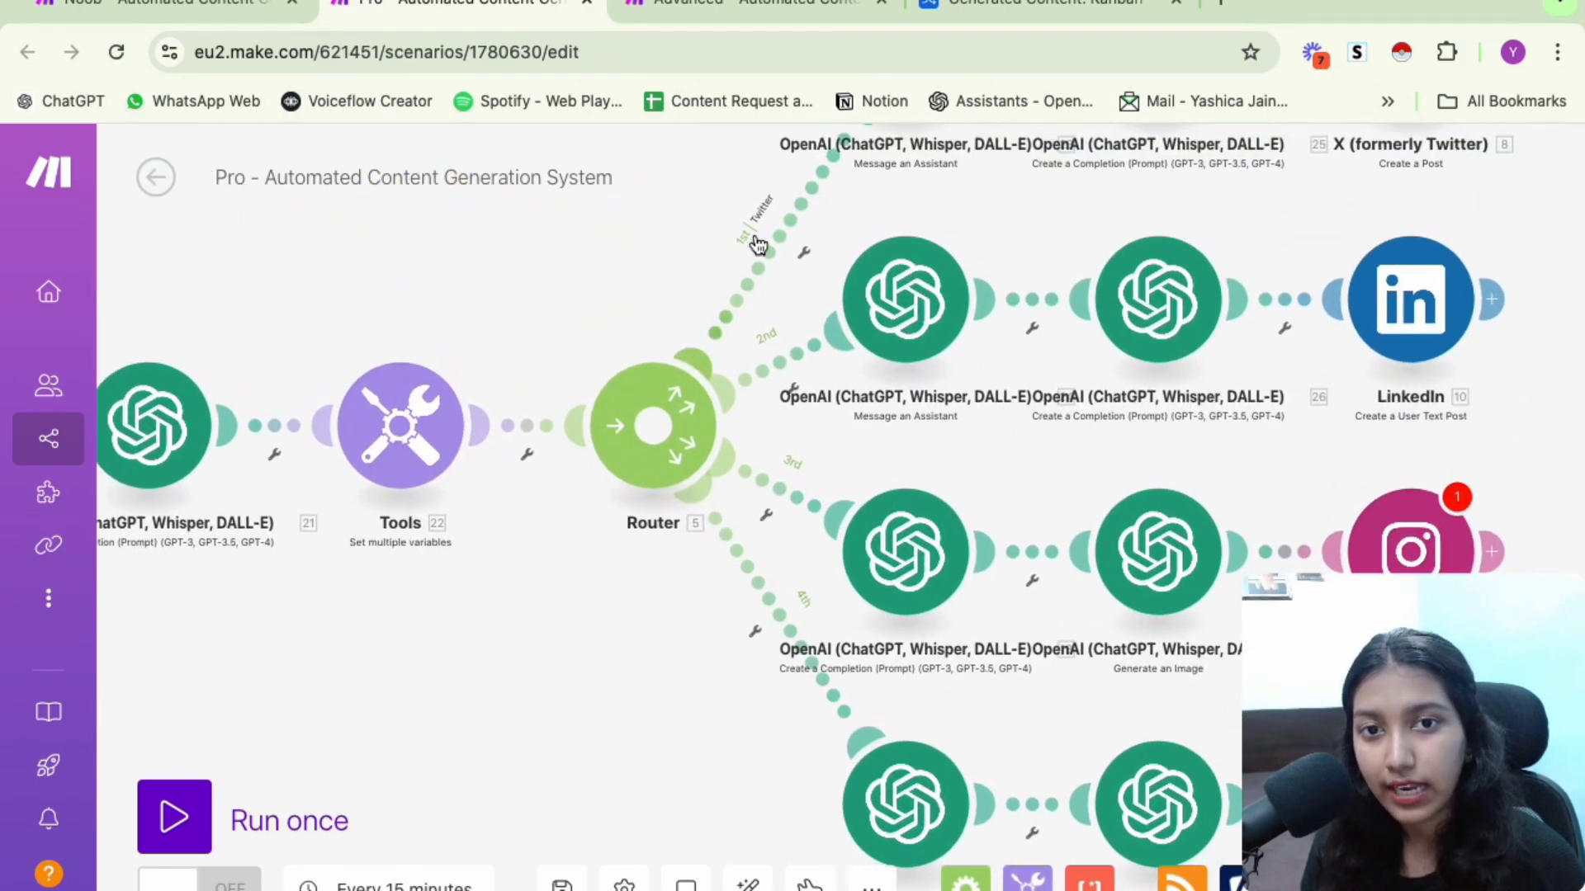
{"action": "left_click_drag", "start_coordinate": [761, 625], "coordinate": [700, 814]}
{"action": "left_click", "coordinate": [824, 235]}
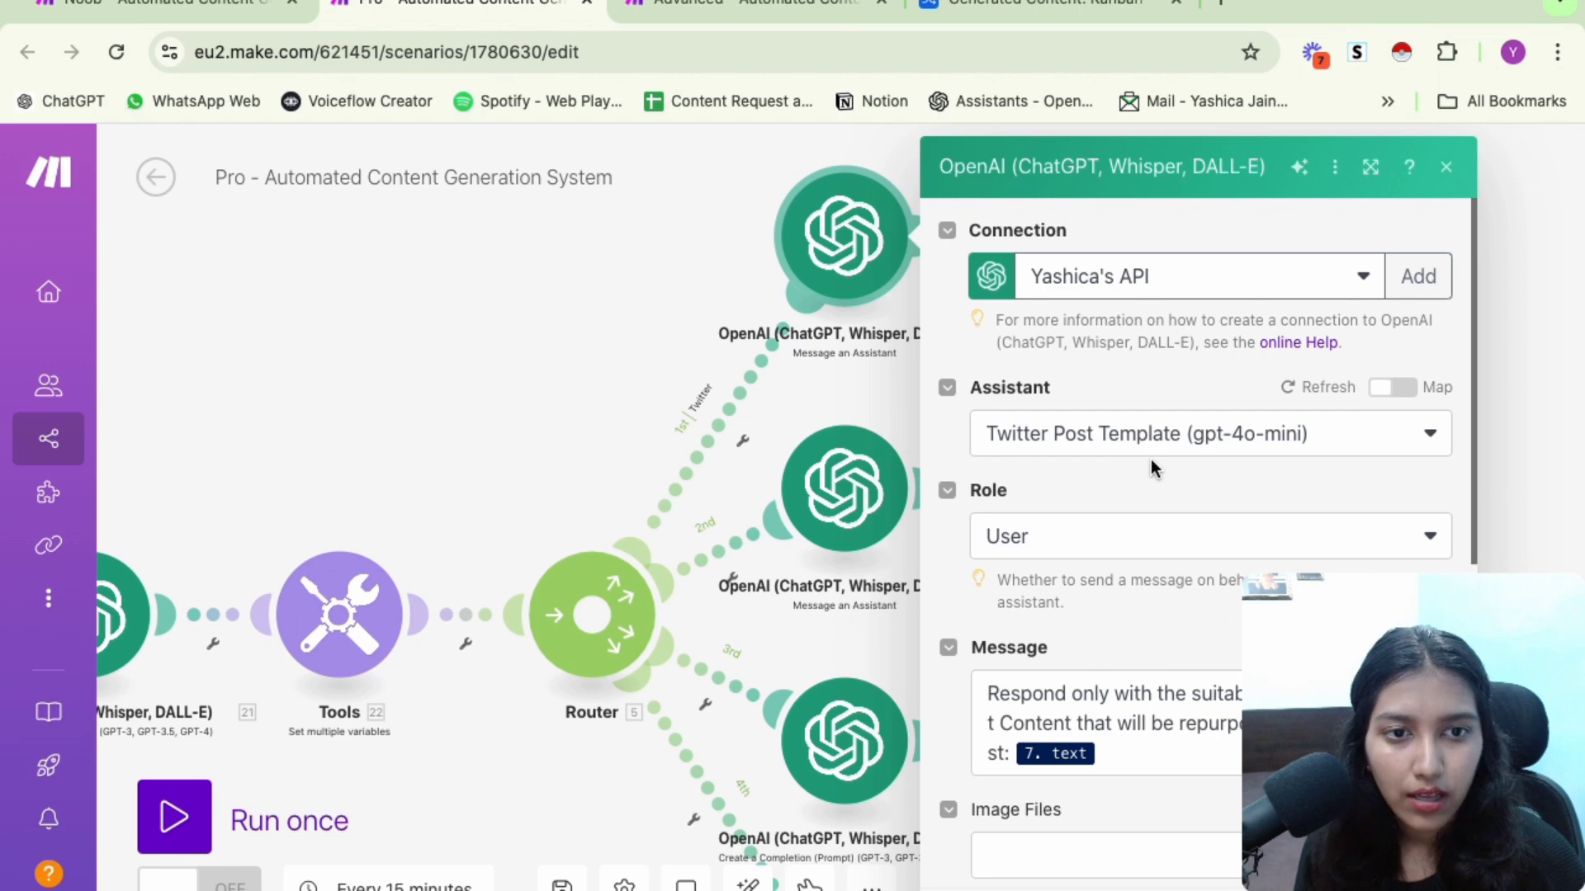
{"action": "scroll", "coordinate": [1151, 460], "scroll_direction": "down", "scroll_amount": 3}
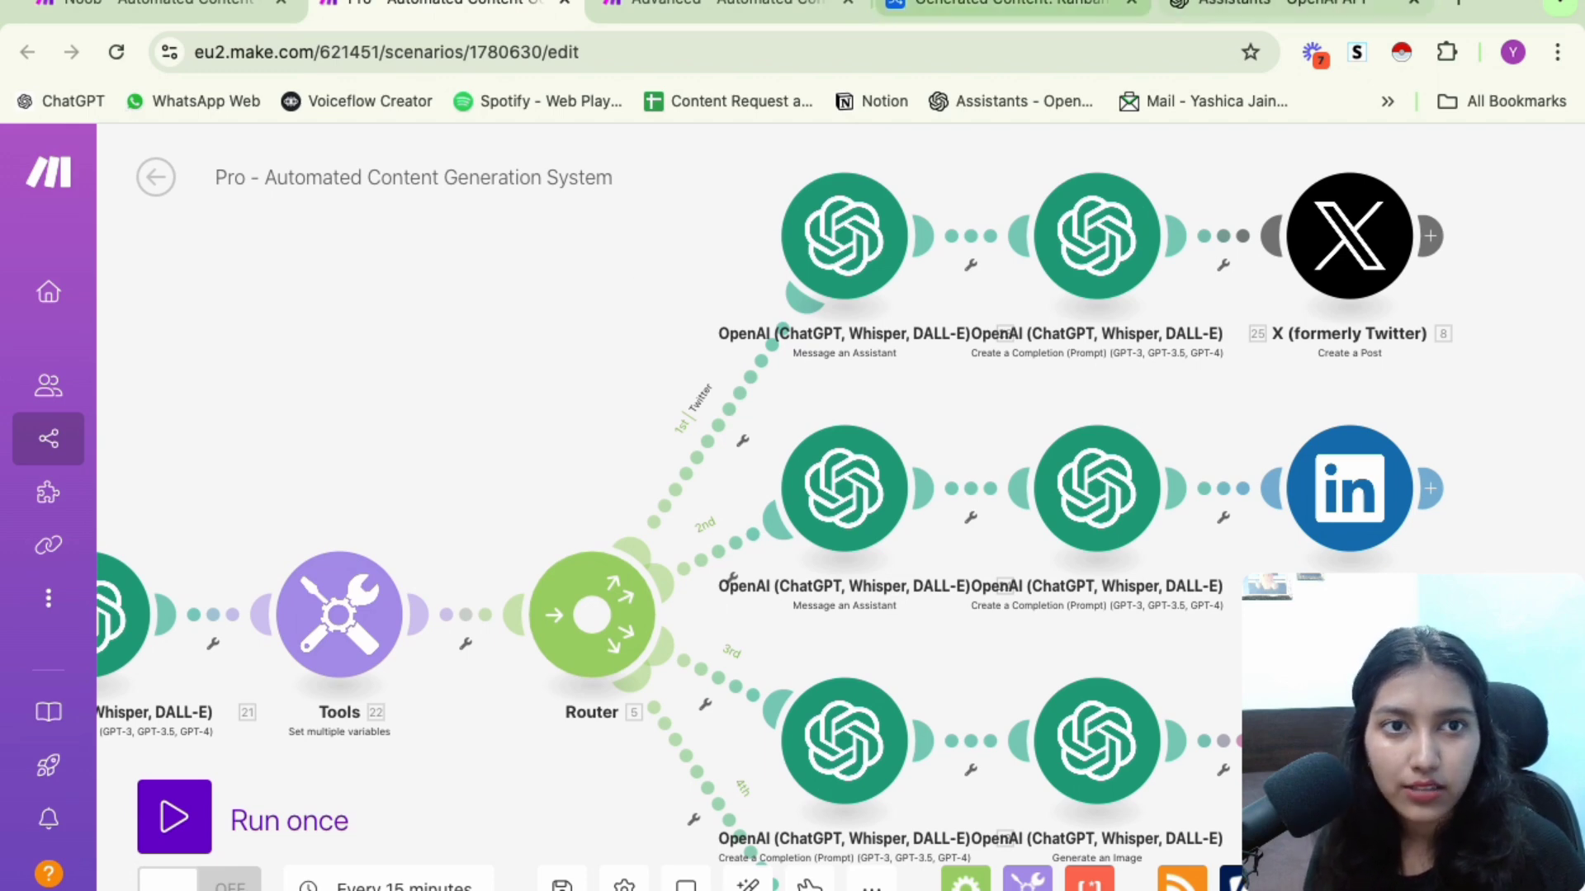
Switch to the OpenAI Assistants page and read the Twitter Post Template assistant's full instructions in the expanded view
{"action": "left_click", "coordinate": [1271, 5]}
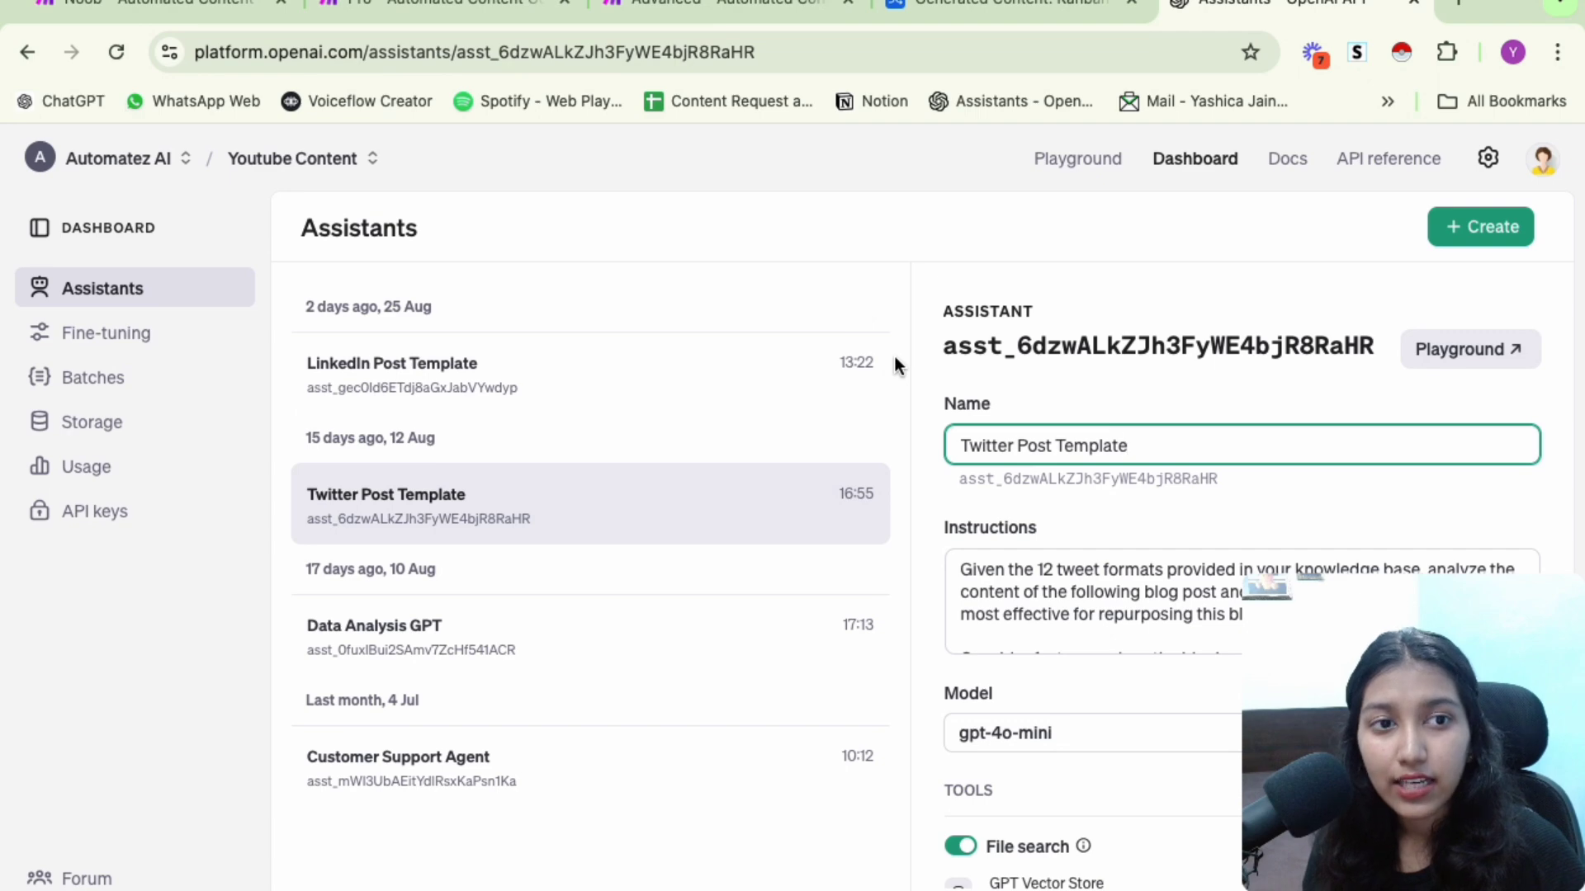
{"action": "scroll", "coordinate": [1178, 443], "scroll_direction": "down", "scroll_amount": 3}
{"action": "scroll", "coordinate": [1178, 444], "scroll_direction": "up", "scroll_amount": 2}
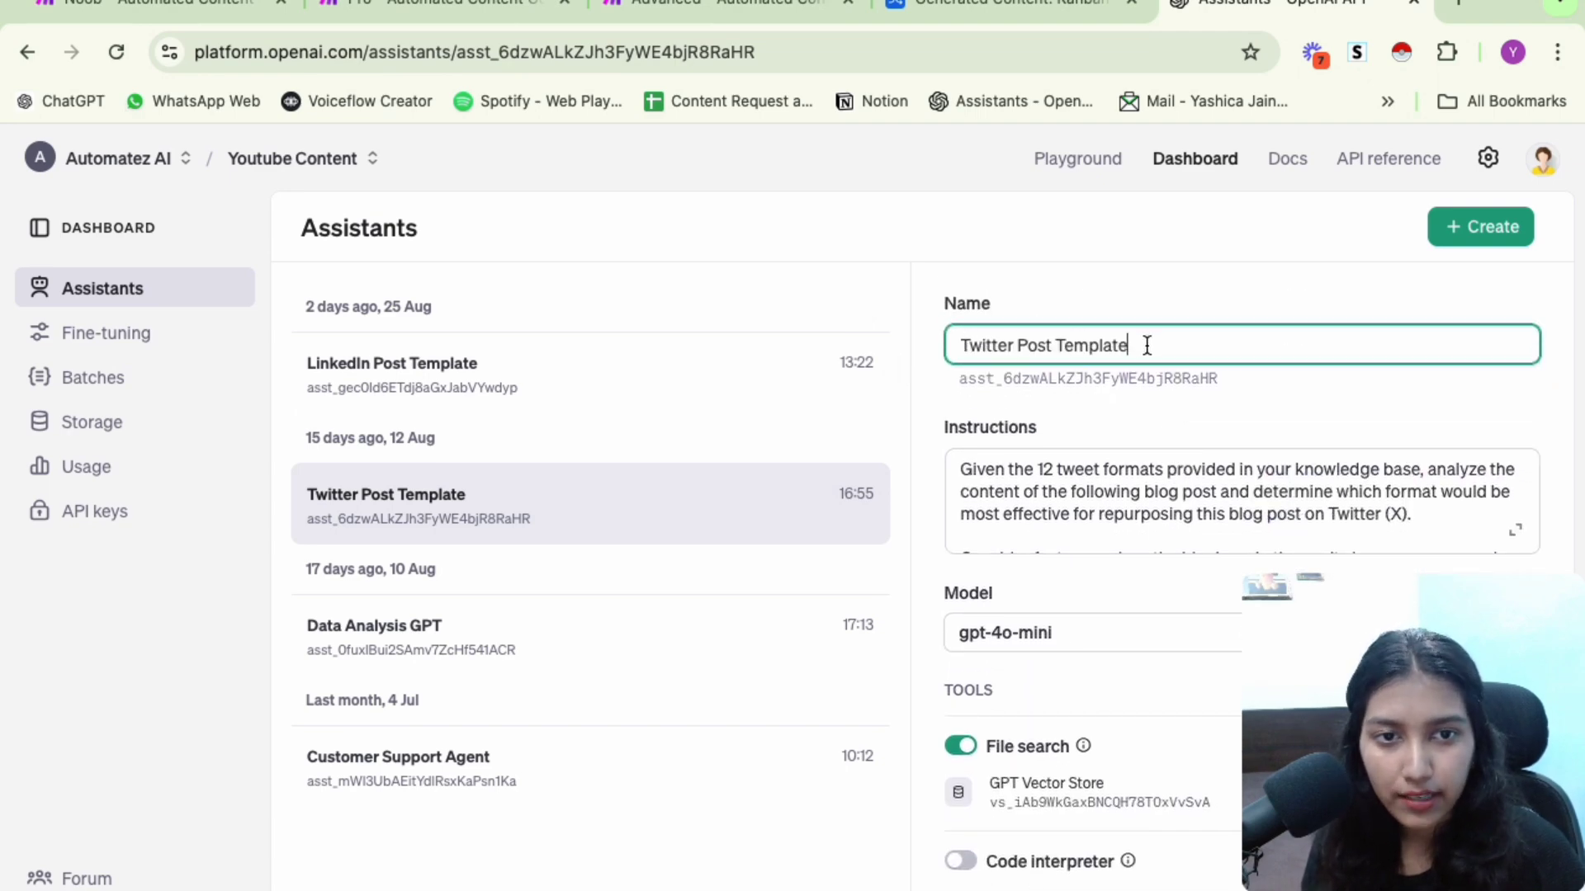
{"action": "left_click", "coordinate": [1157, 395]}
{"action": "scroll", "coordinate": [1161, 397], "scroll_direction": "down", "scroll_amount": 1}
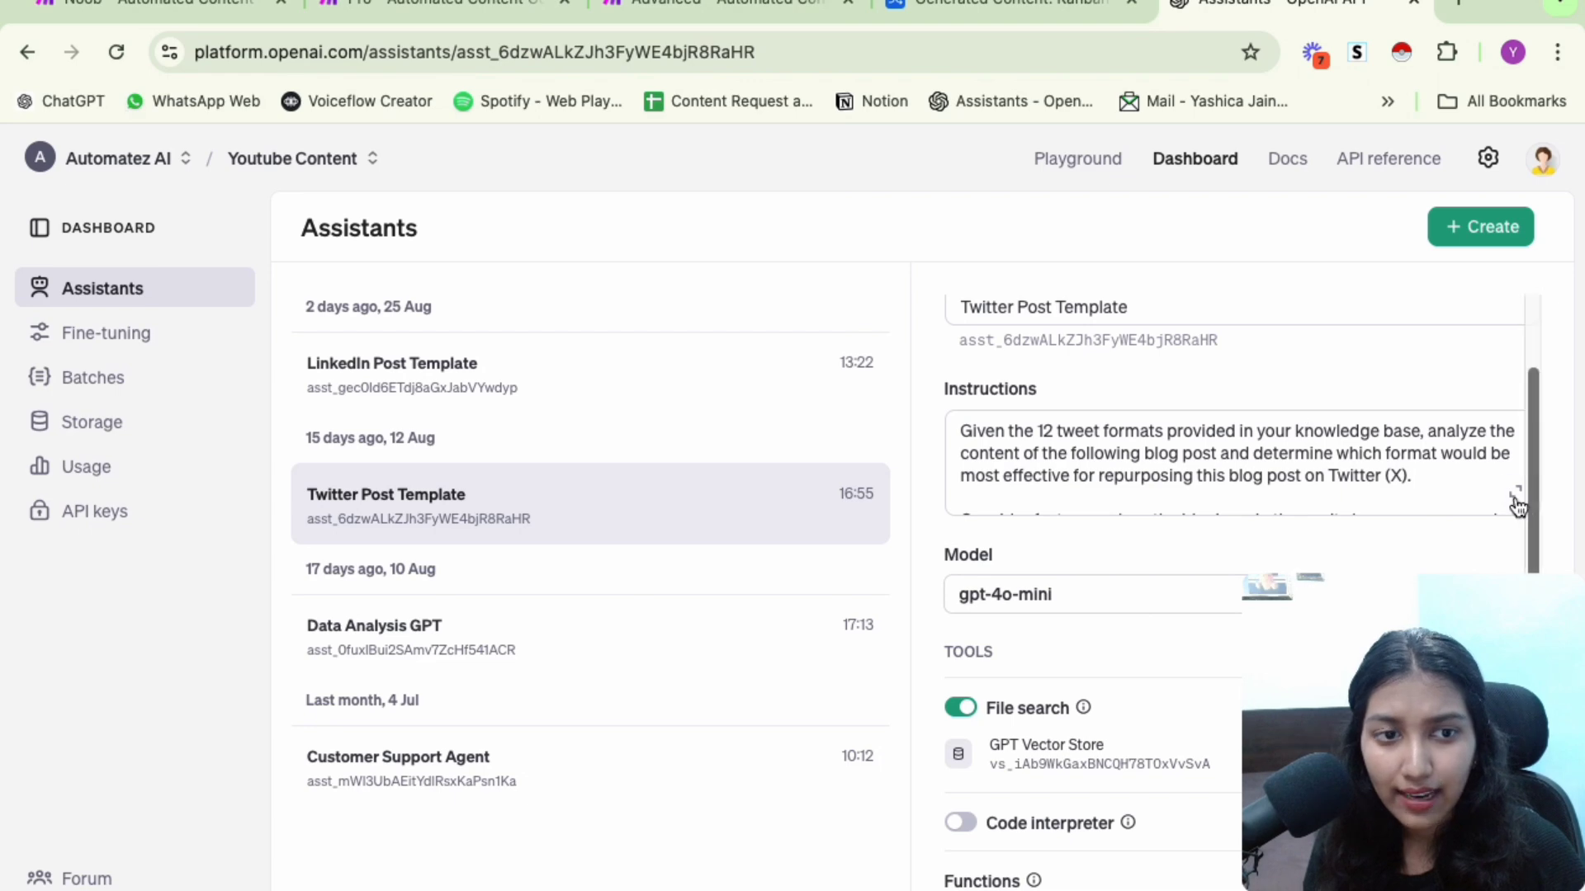
{"action": "left_click", "coordinate": [1516, 492]}
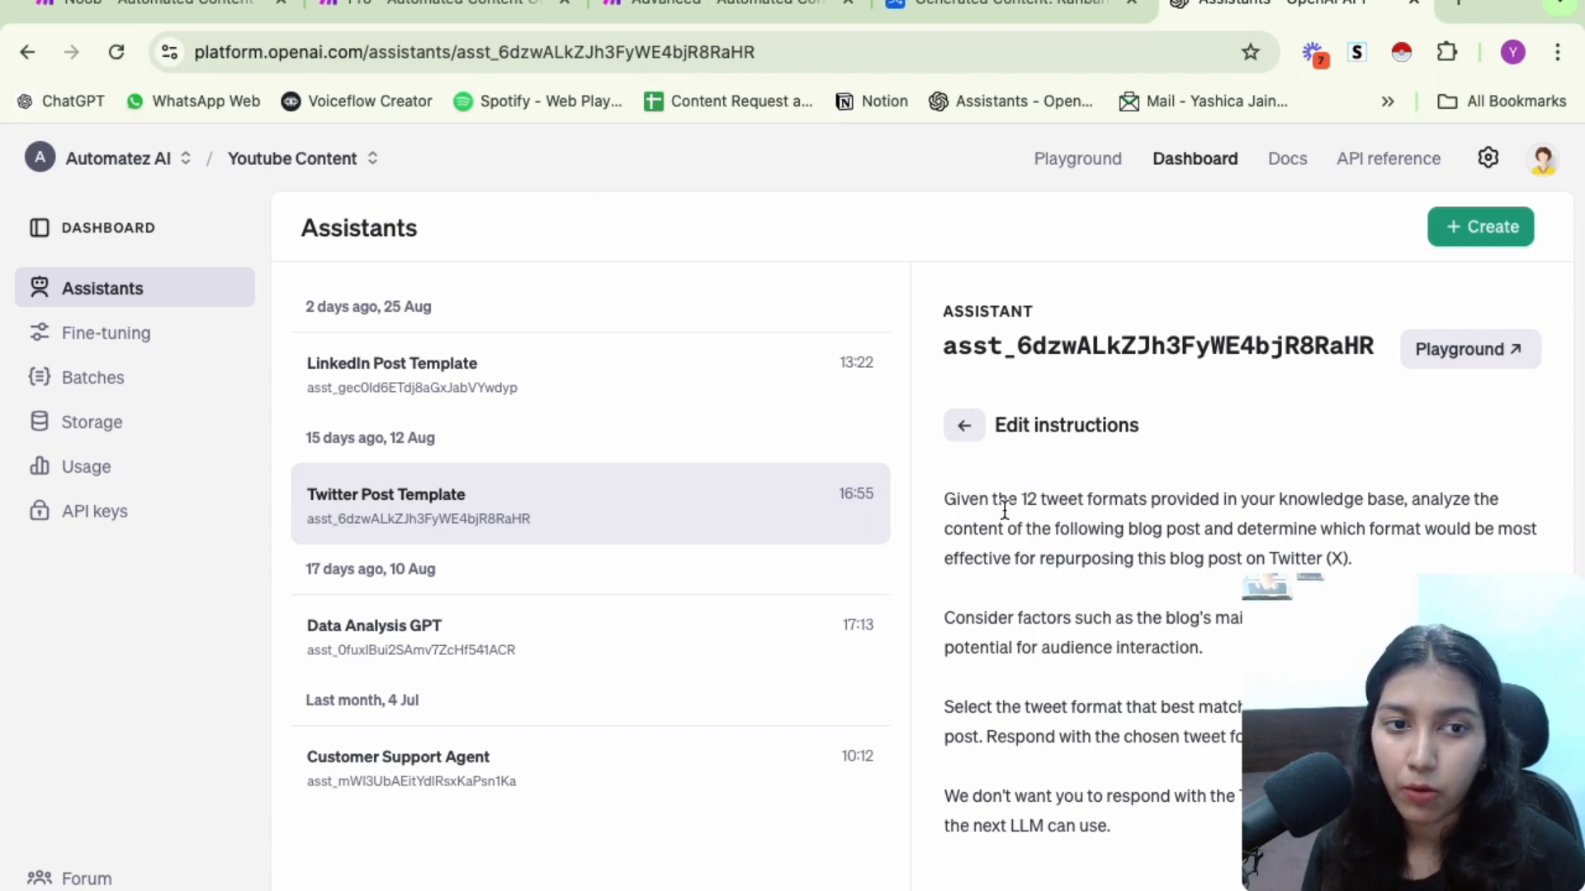
{"action": "left_click", "coordinate": [963, 425]}
Inspect the Twitter assistant's file search vector store, highlighting the Tweet Templates.md file, and close its details
{"action": "scroll", "coordinate": [1371, 520], "scroll_direction": "down", "scroll_amount": 4}
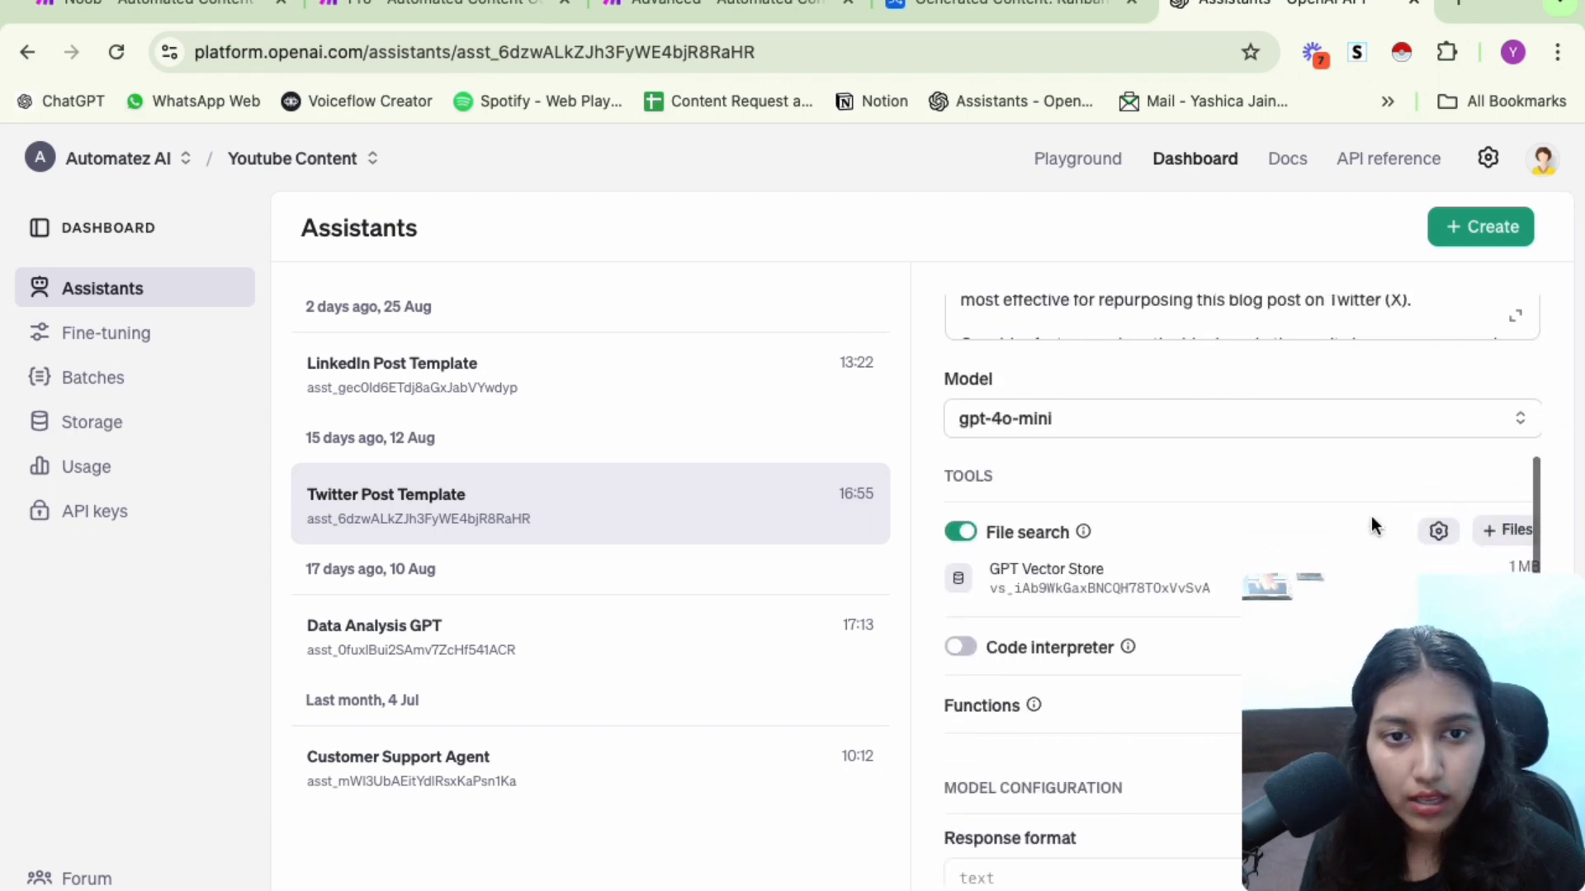
{"action": "scroll", "coordinate": [1372, 520], "scroll_direction": "down", "scroll_amount": 2}
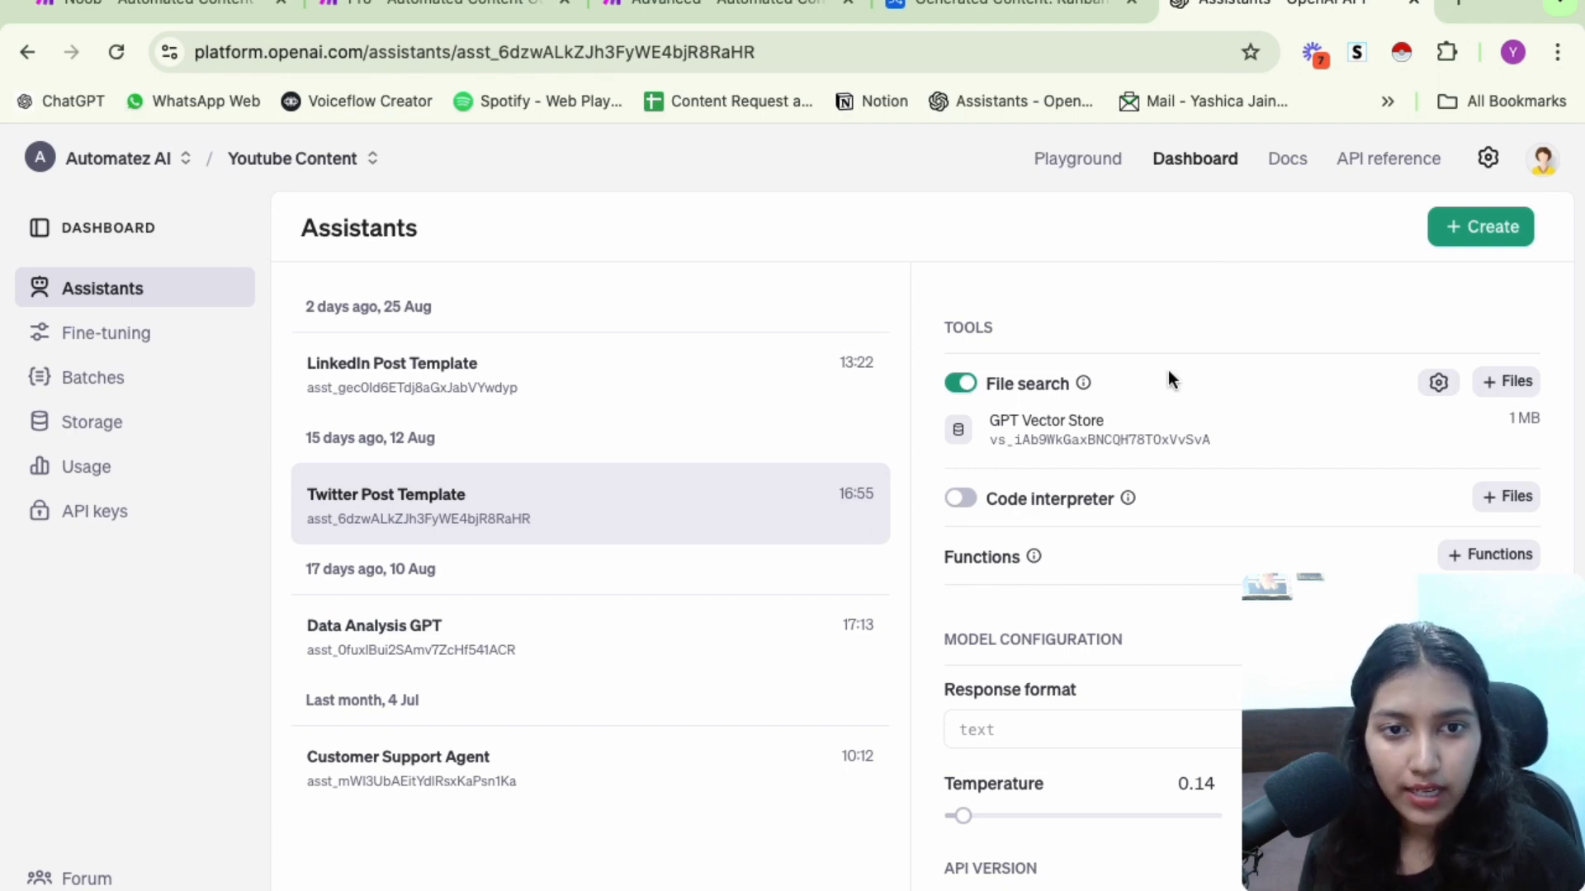
{"action": "left_click", "coordinate": [1102, 437]}
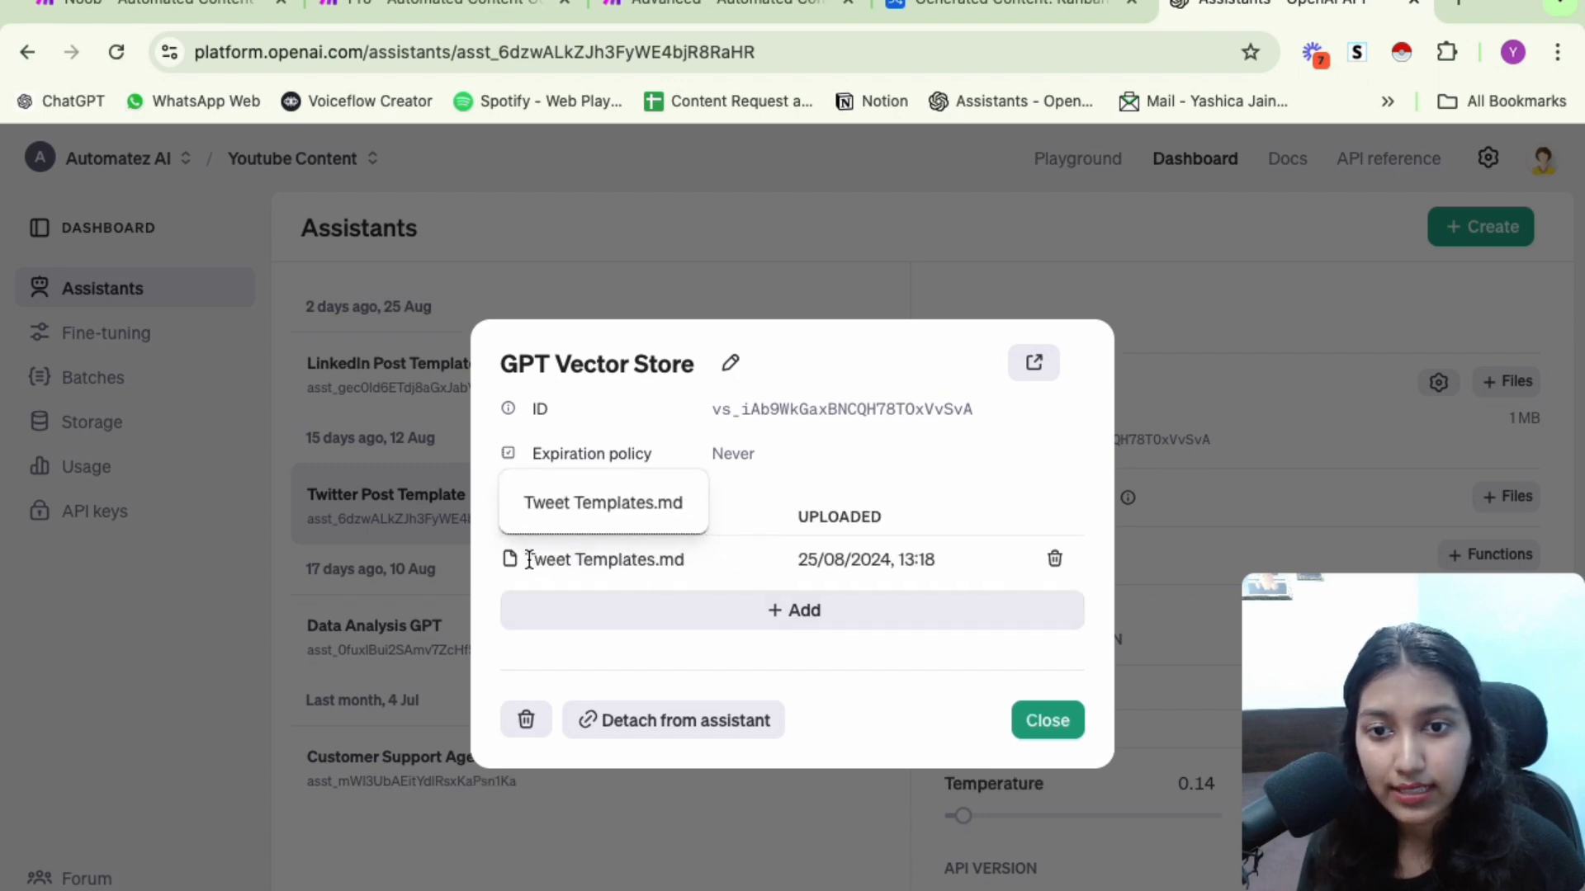
{"action": "left_click_drag", "start_coordinate": [526, 559], "coordinate": [704, 562]}
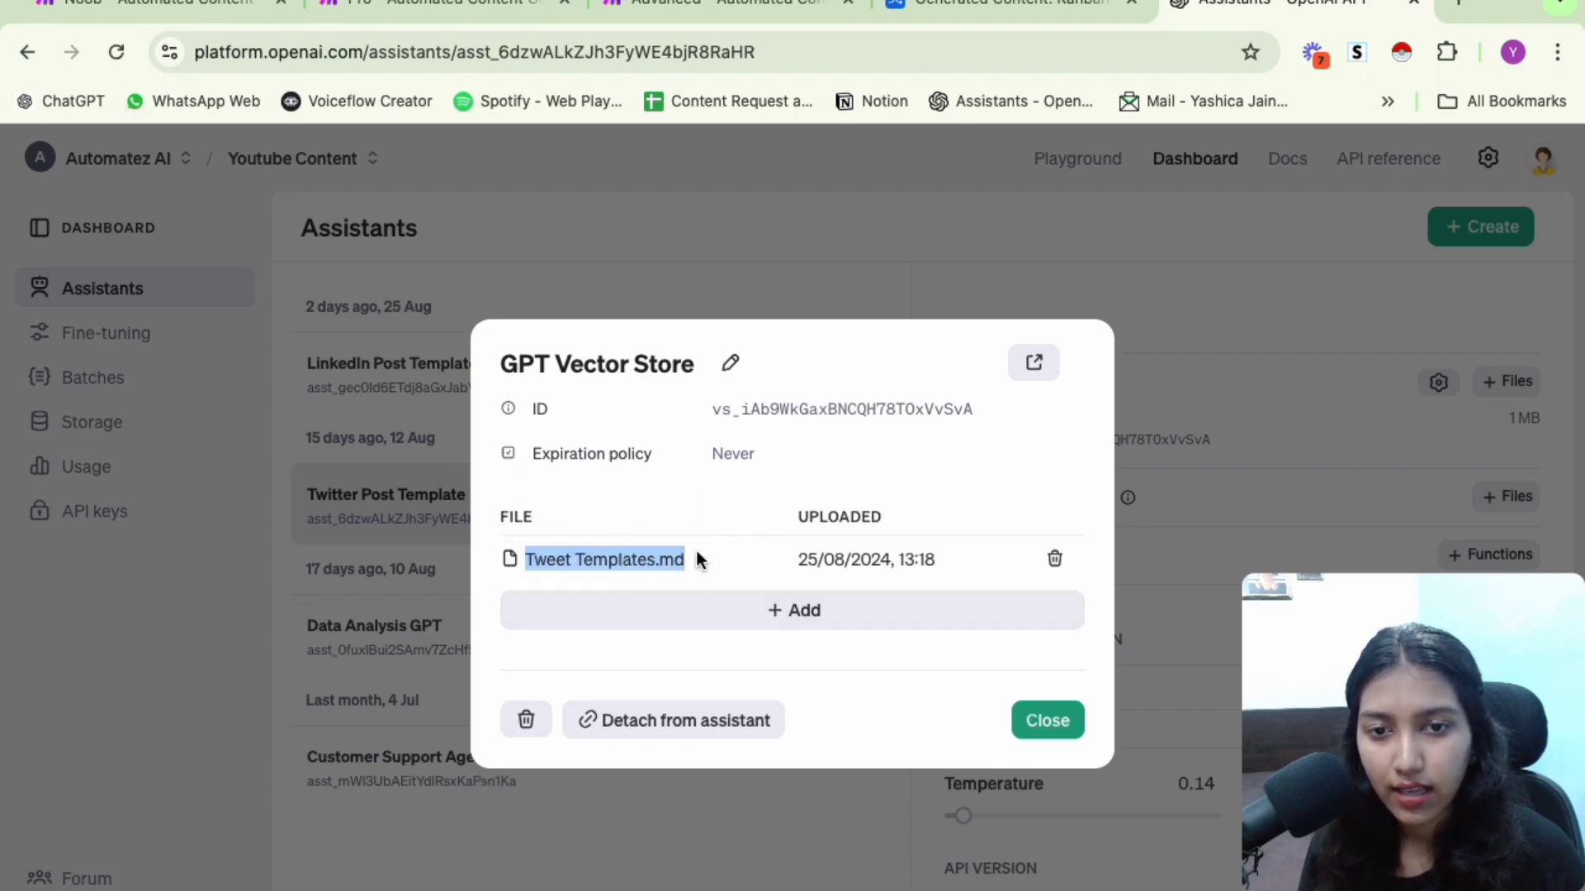
{"action": "left_click", "coordinate": [697, 551]}
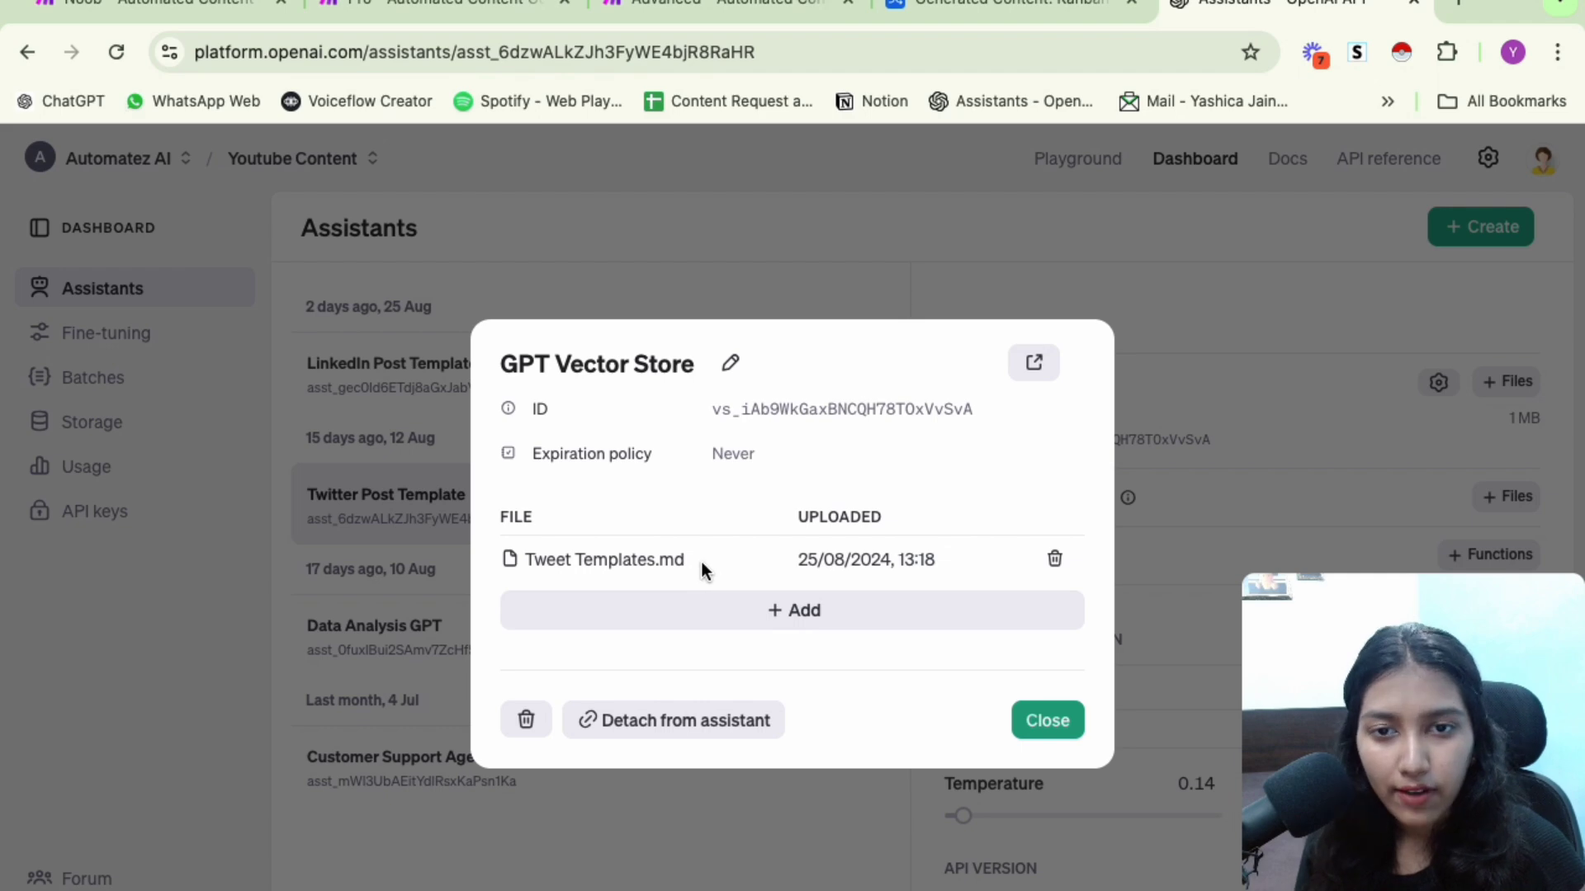
{"action": "left_click", "coordinate": [1231, 303]}
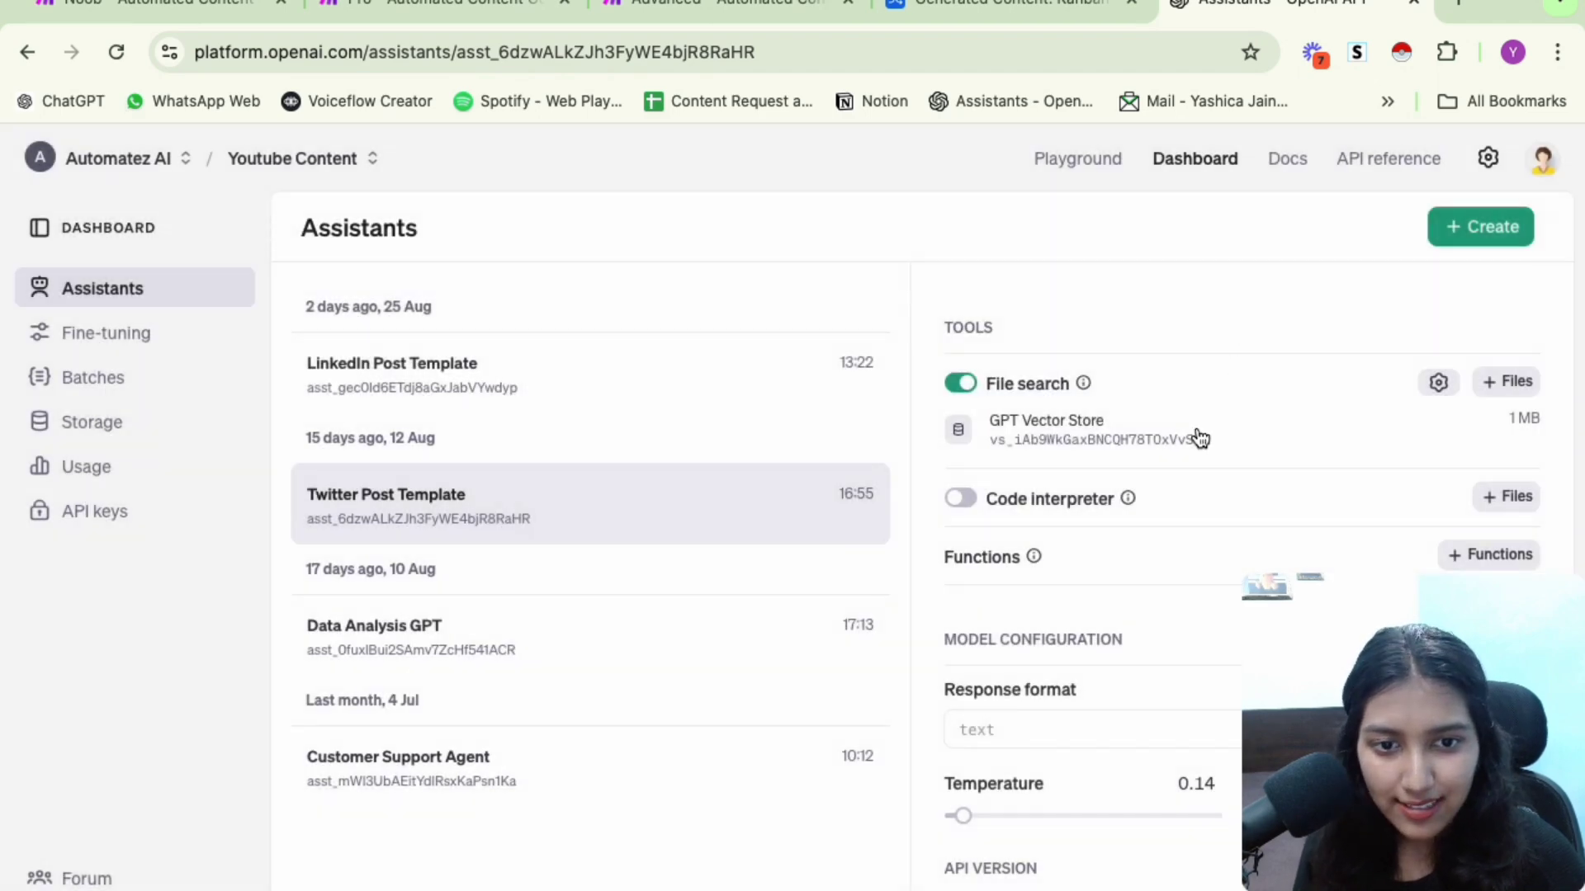
Review the Twitter assistant's model configuration, recheck the file in GPT Vector Store, and return to the assistant's name and instructions
{"action": "scroll", "coordinate": [1198, 437], "scroll_direction": "down", "scroll_amount": 2}
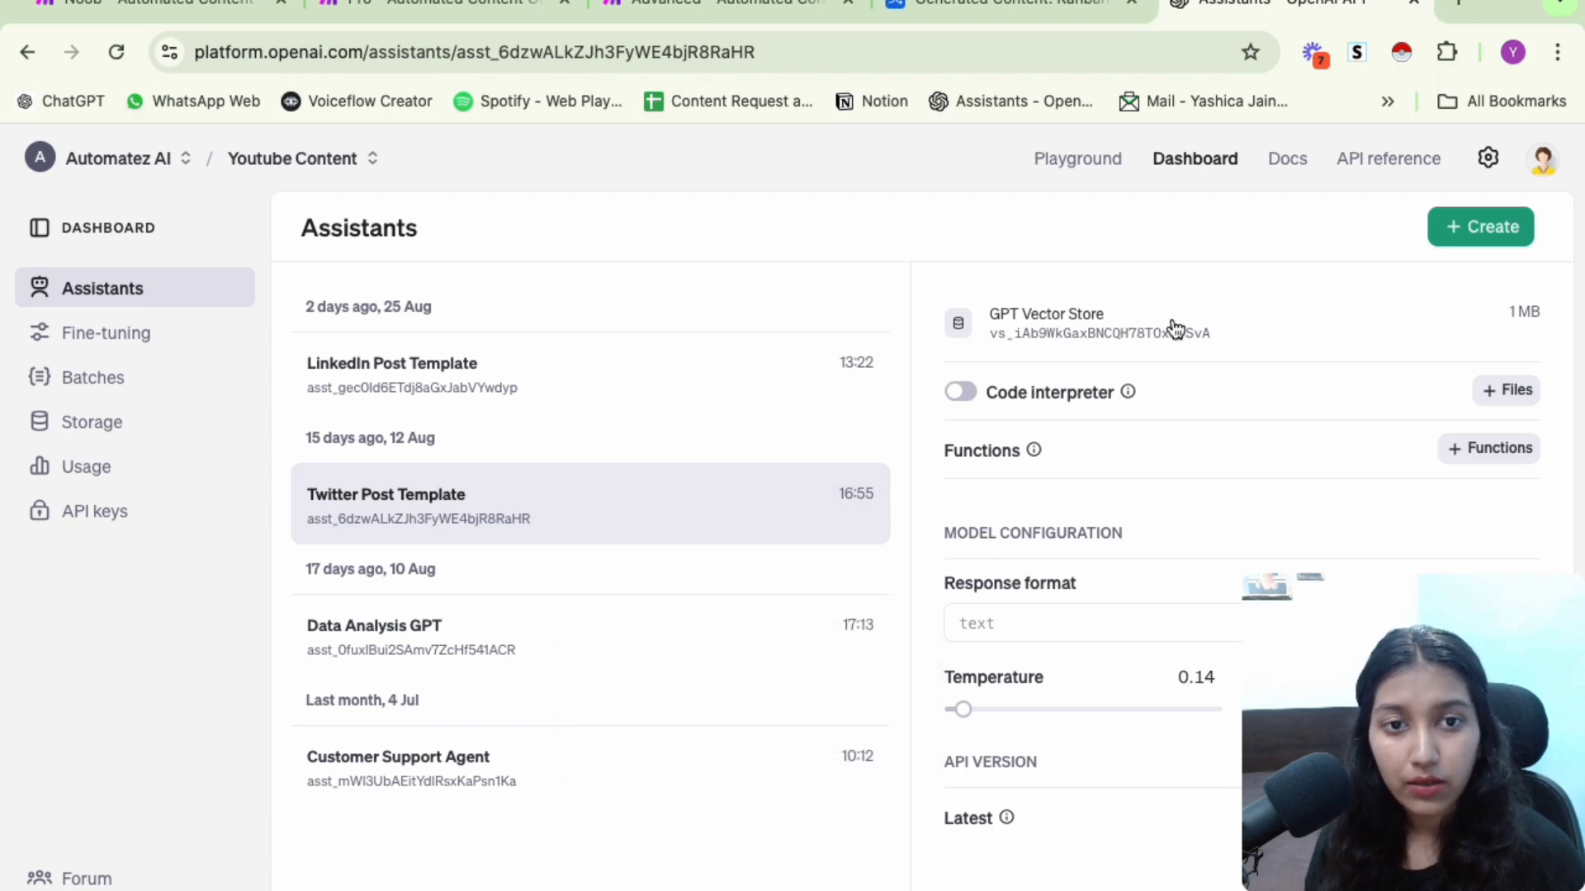
{"action": "left_click", "coordinate": [1115, 329]}
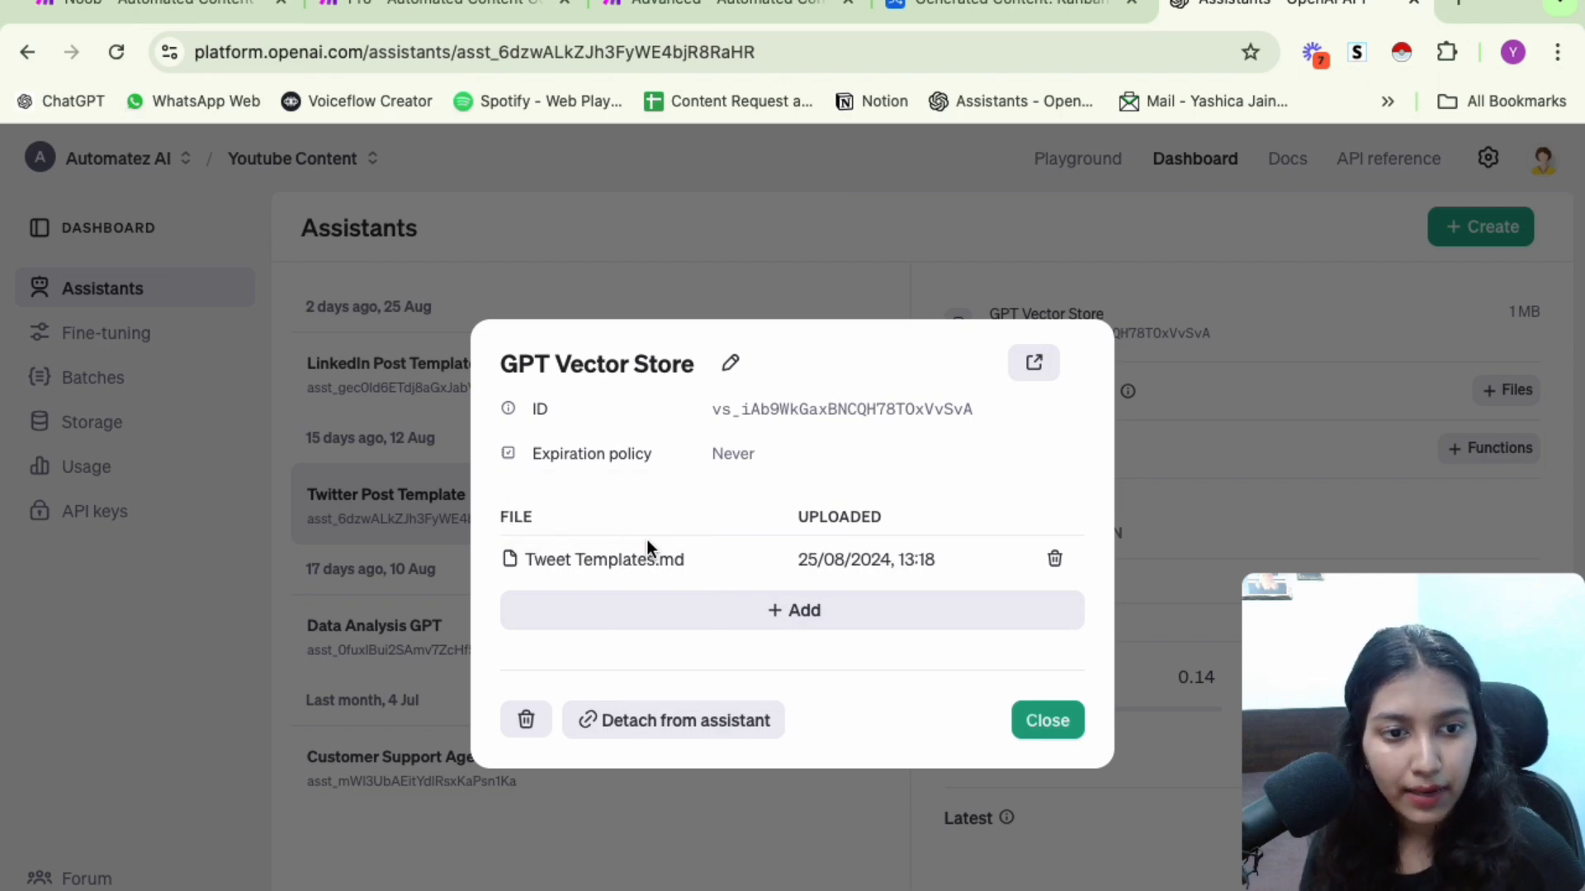
{"action": "left_click", "coordinate": [1215, 434]}
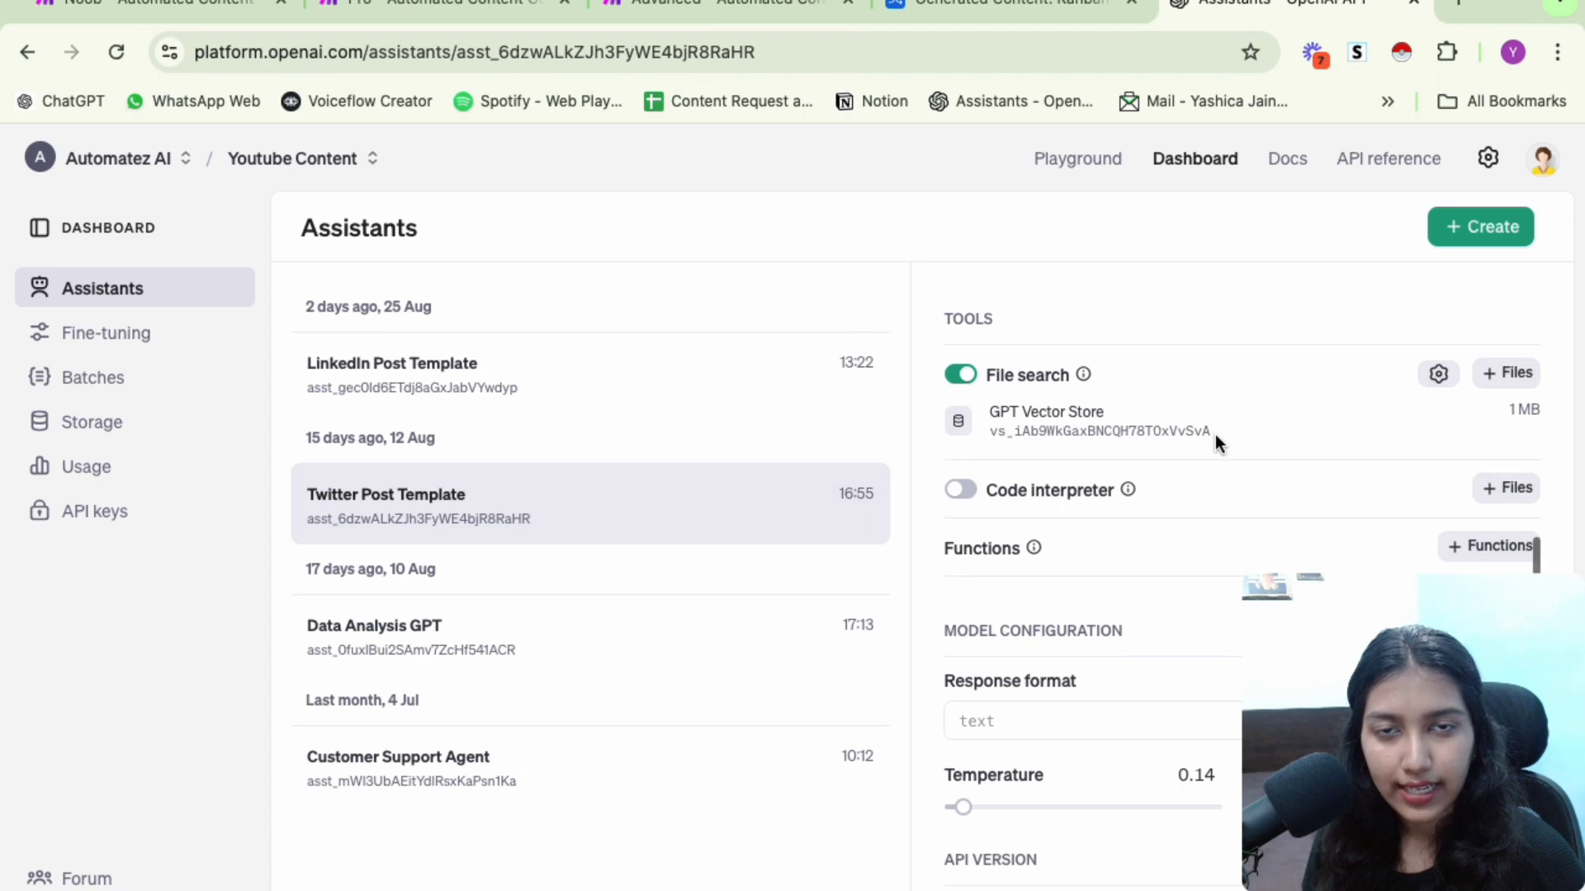
{"action": "scroll", "coordinate": [1215, 434], "scroll_direction": "up", "scroll_amount": 1}
{"action": "scroll", "coordinate": [1215, 436], "scroll_direction": "up", "scroll_amount": 3}
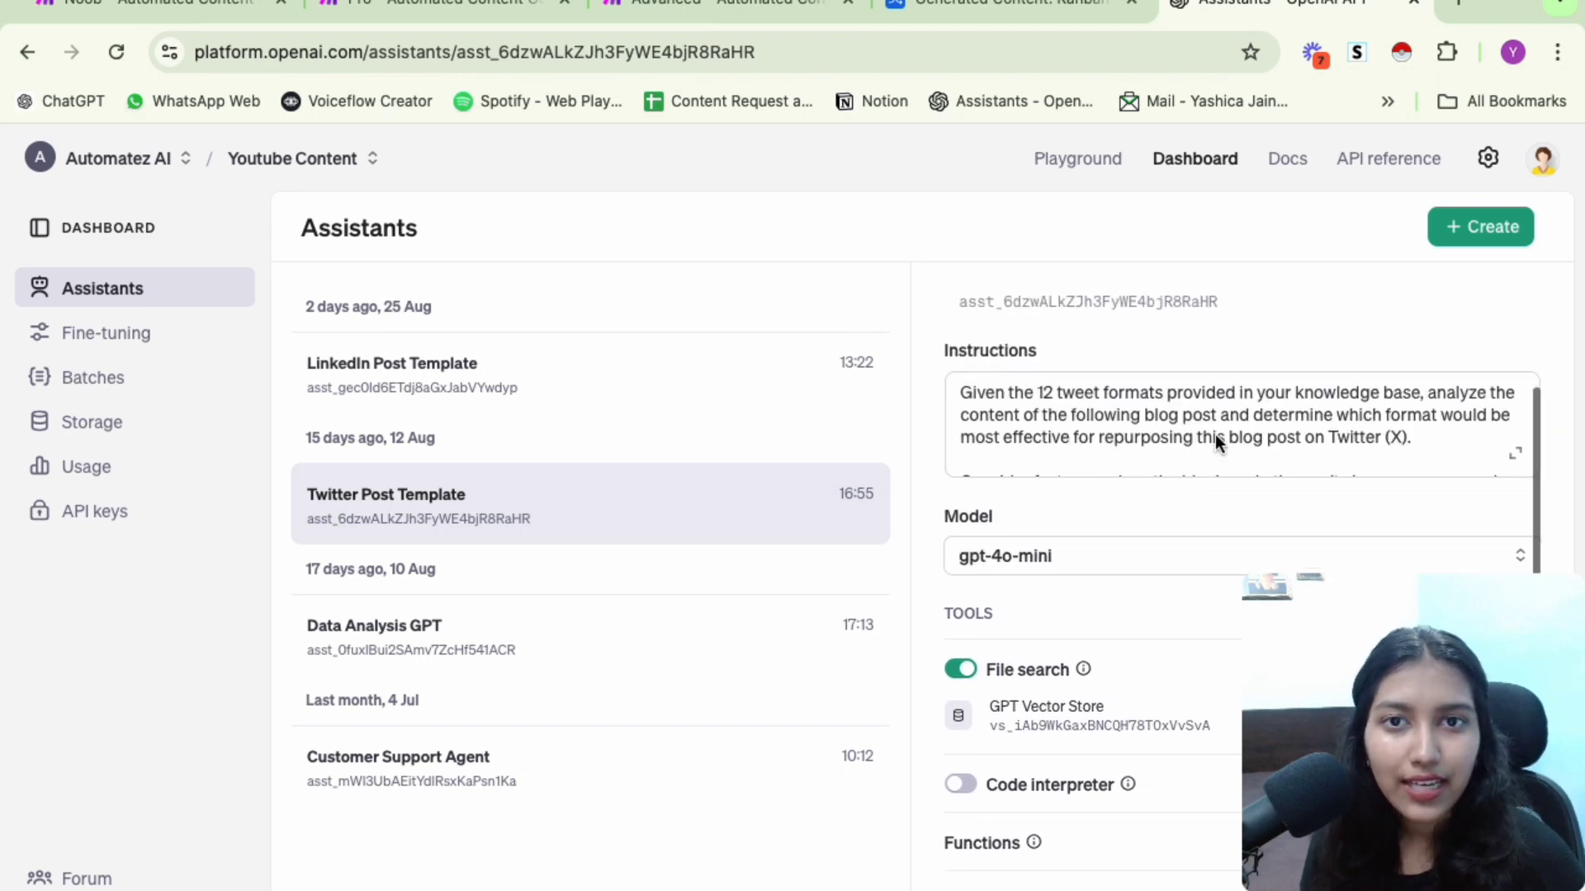
{"action": "scroll", "coordinate": [1215, 434], "scroll_direction": "up", "scroll_amount": 1}
{"action": "scroll", "coordinate": [1139, 328], "scroll_direction": "up", "scroll_amount": 2}
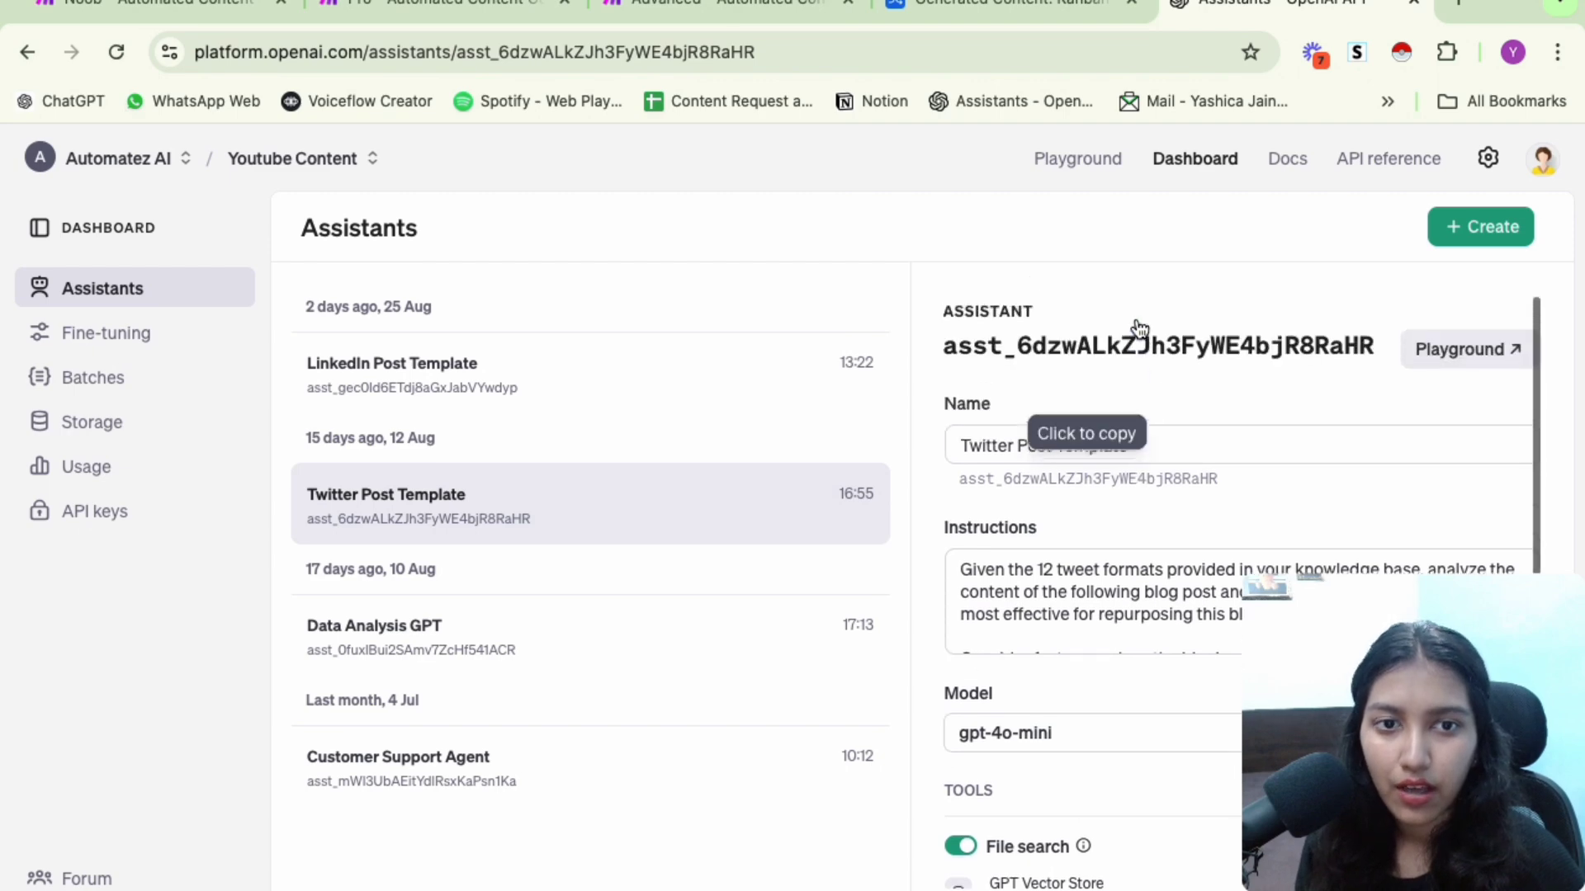
Open the LinkedIn Post Template assistant and read through its instructions for choosing a suitable template
{"action": "left_click", "coordinate": [444, 389]}
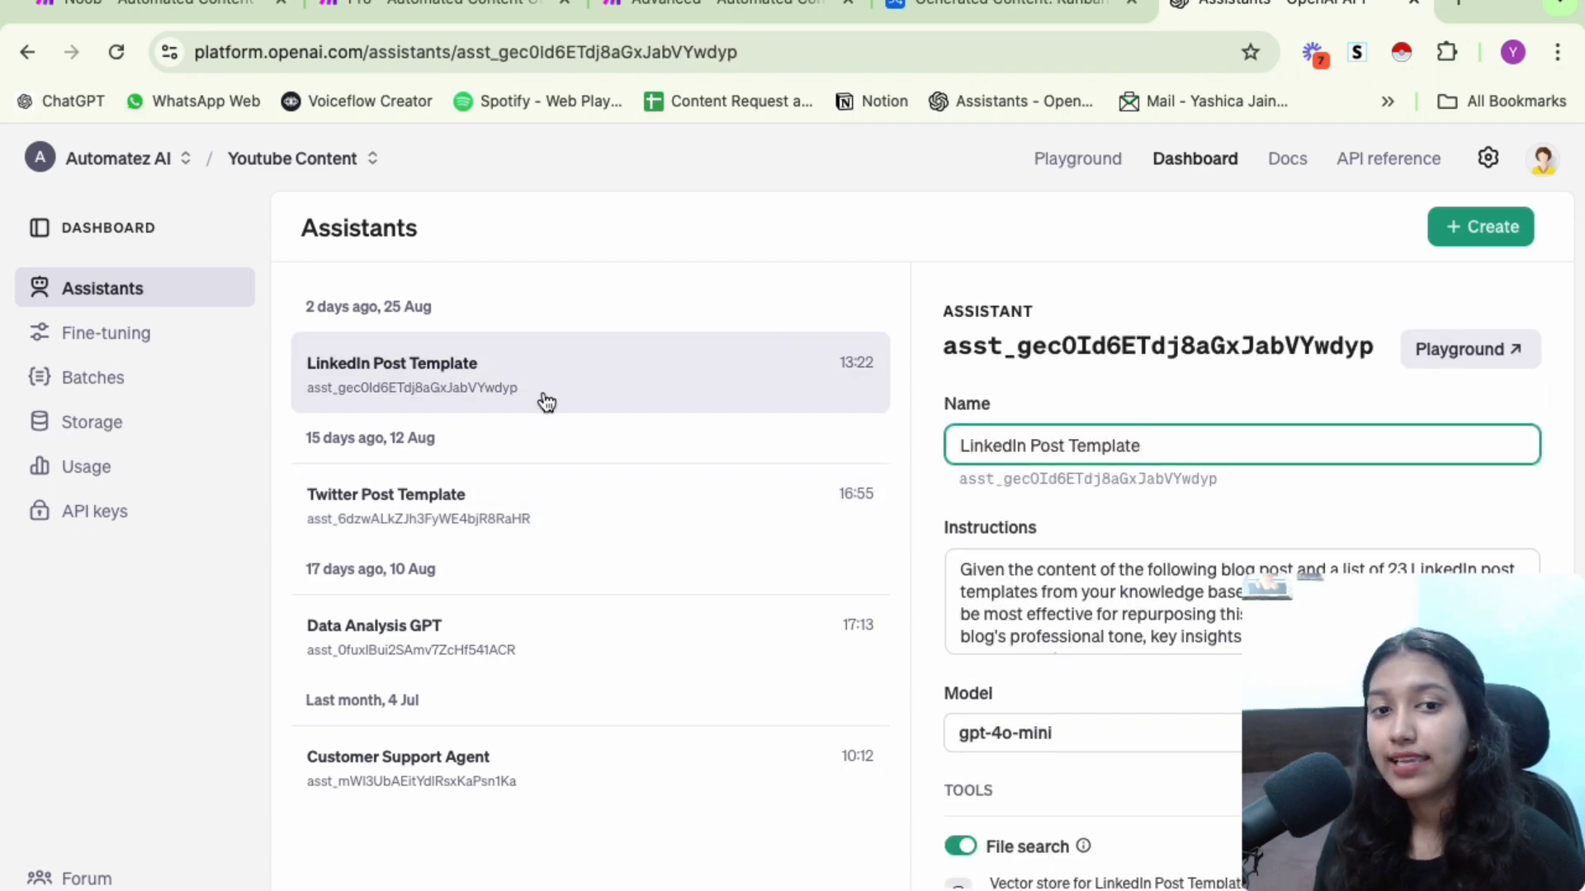
{"action": "scroll", "coordinate": [1132, 625], "scroll_direction": "down", "scroll_amount": 3}
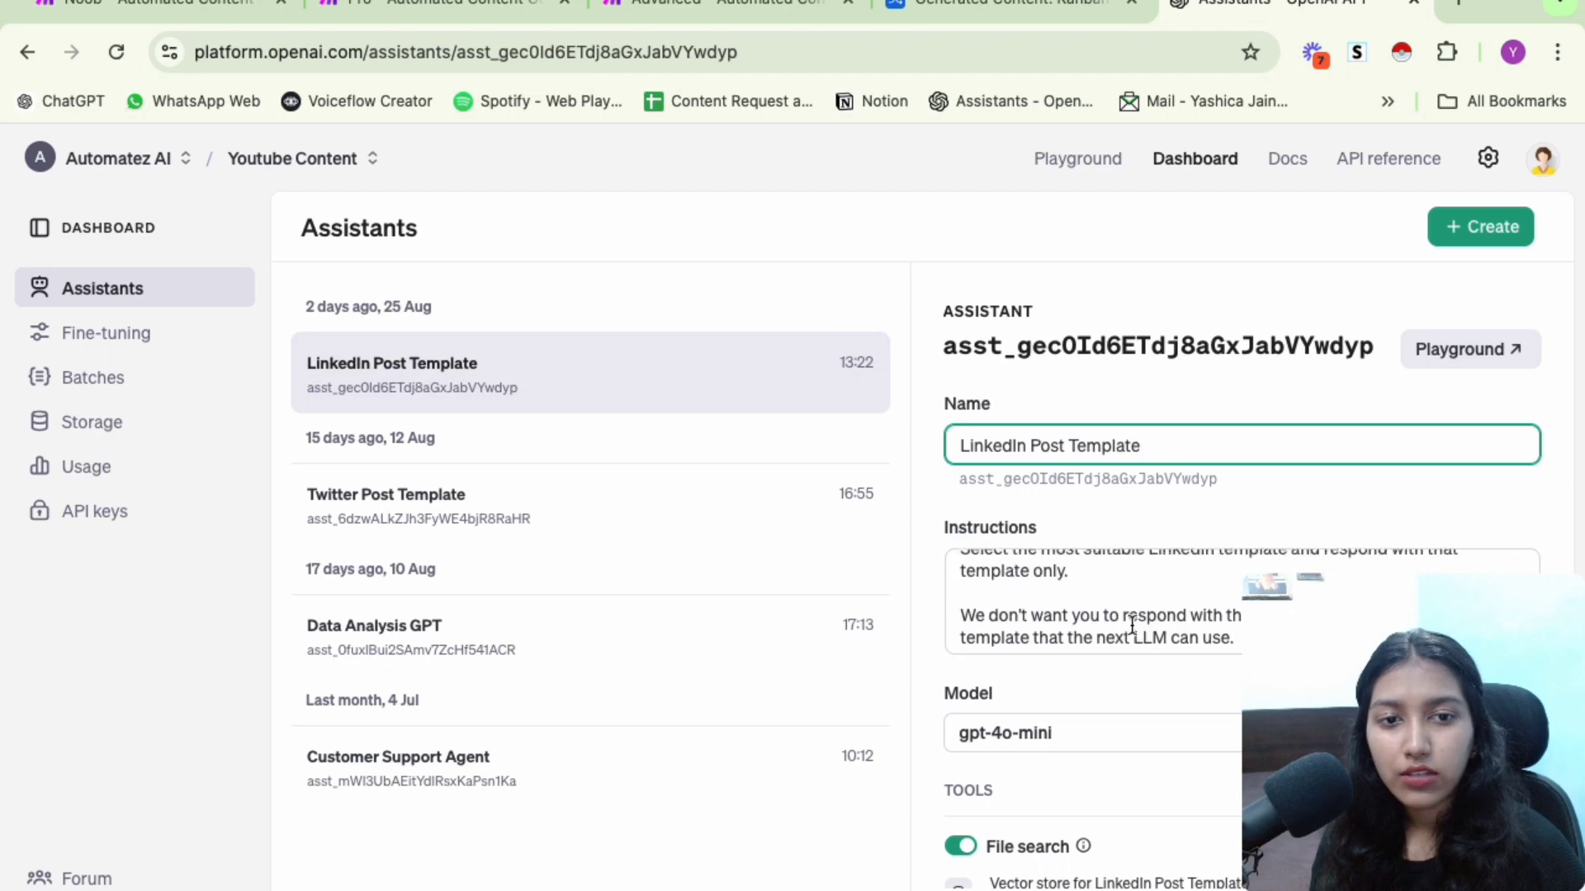
{"action": "scroll", "coordinate": [1131, 625], "scroll_direction": "up", "scroll_amount": 2}
{"action": "scroll", "coordinate": [1132, 625], "scroll_direction": "down", "scroll_amount": 2}
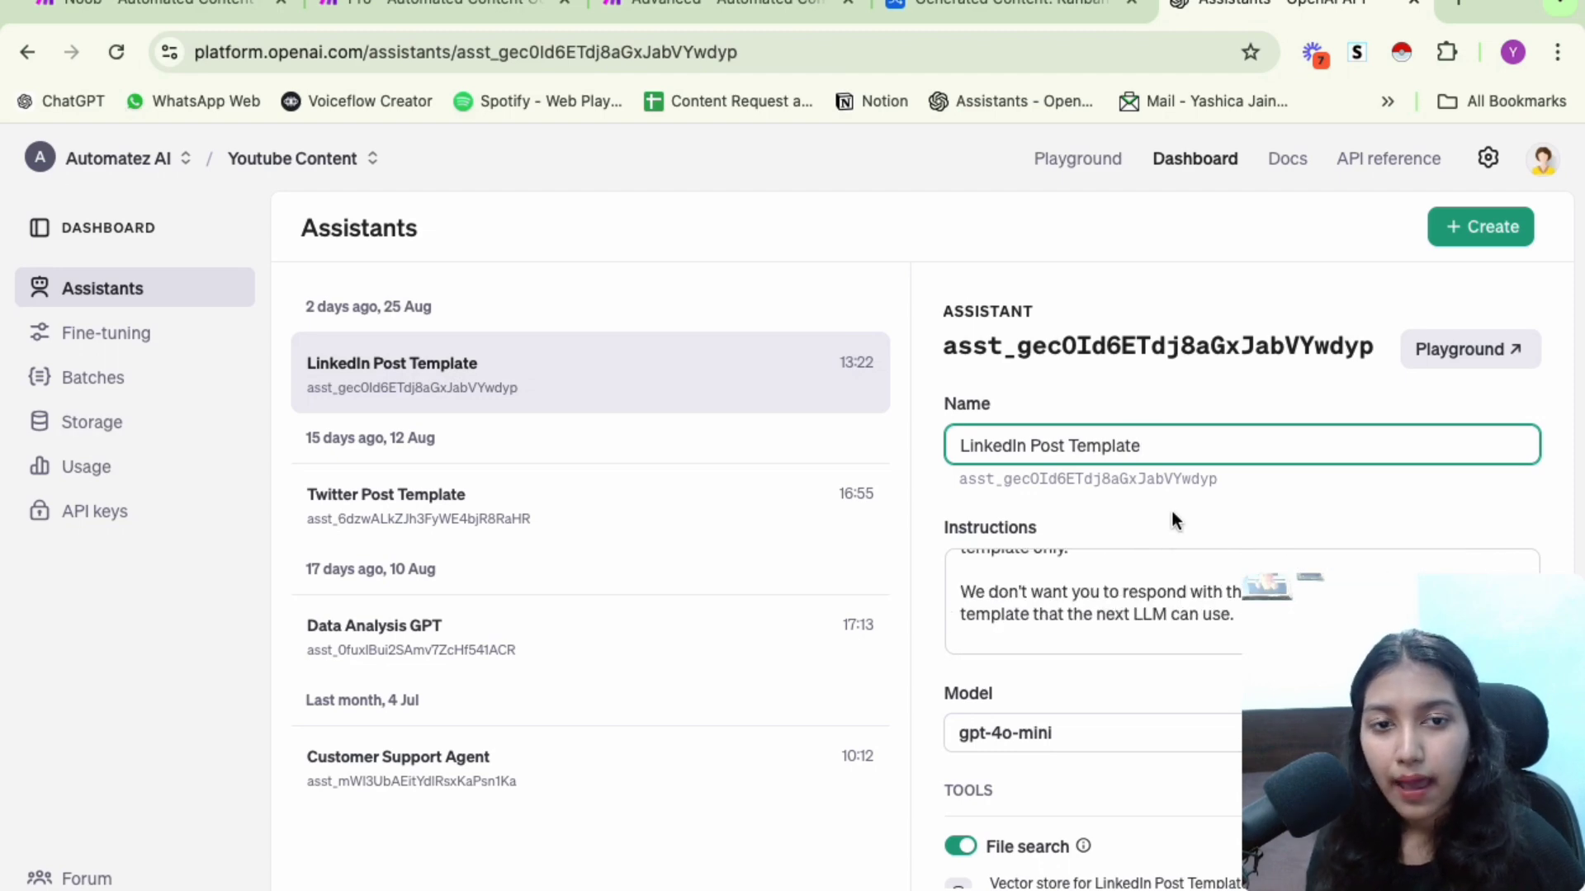
Check the LinkedIn Post Templates.md file in the LinkedIn assistant's vector store and return to the start of its instructions
{"action": "scroll", "coordinate": [1172, 512], "scroll_direction": "down", "scroll_amount": 5}
{"action": "left_click", "coordinate": [1123, 446]}
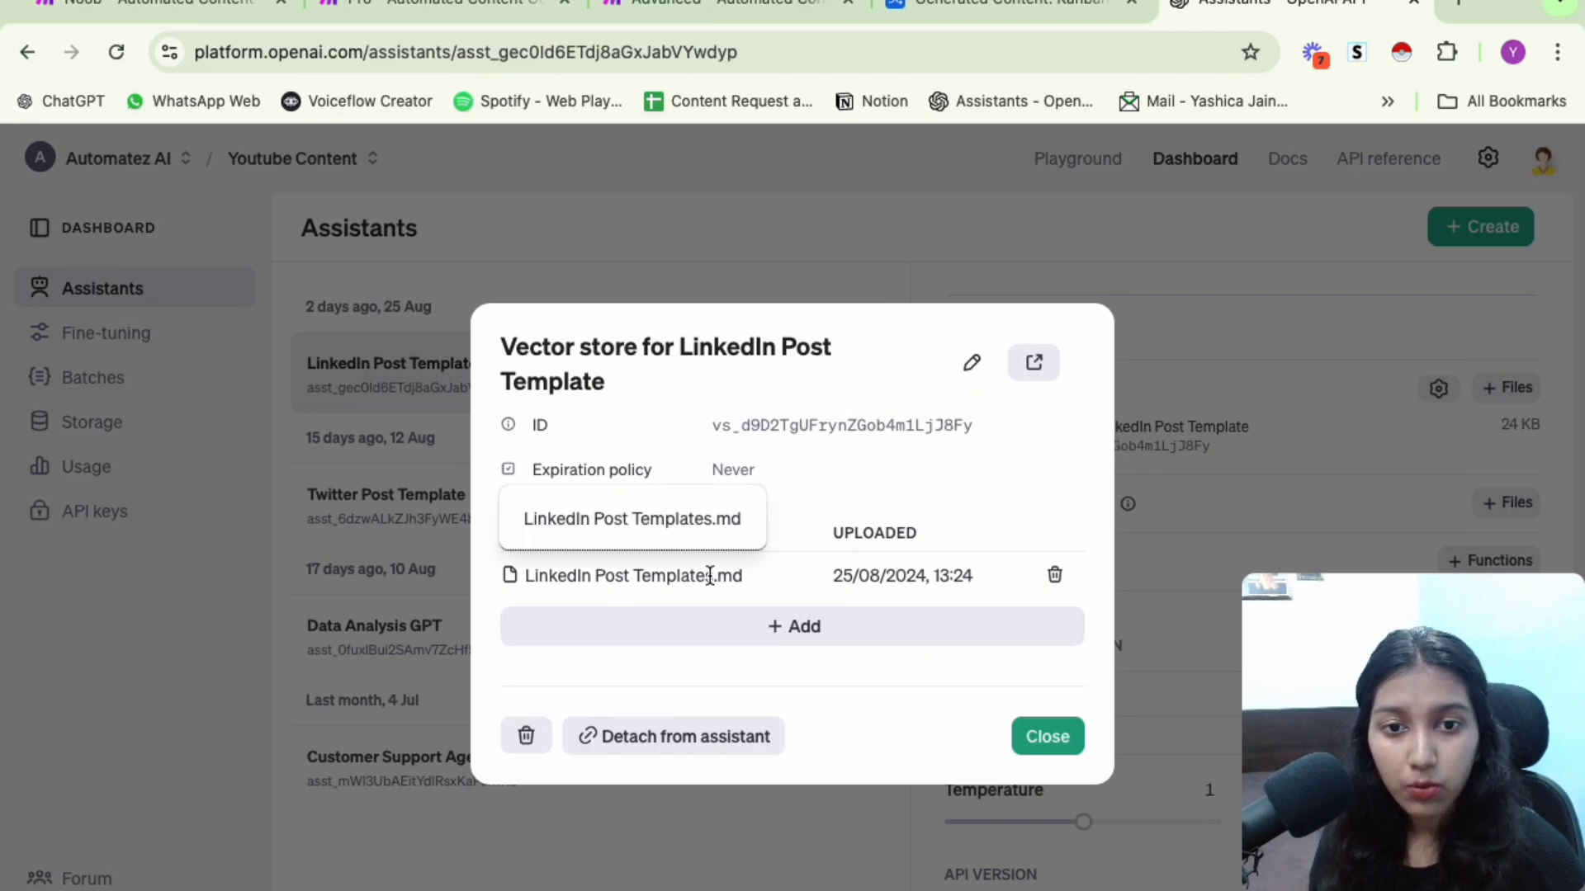
{"action": "left_click", "coordinate": [1276, 439]}
{"action": "scroll", "coordinate": [1273, 442], "scroll_direction": "up", "scroll_amount": 4}
{"action": "scroll", "coordinate": [1186, 454], "scroll_direction": "up", "scroll_amount": 1}
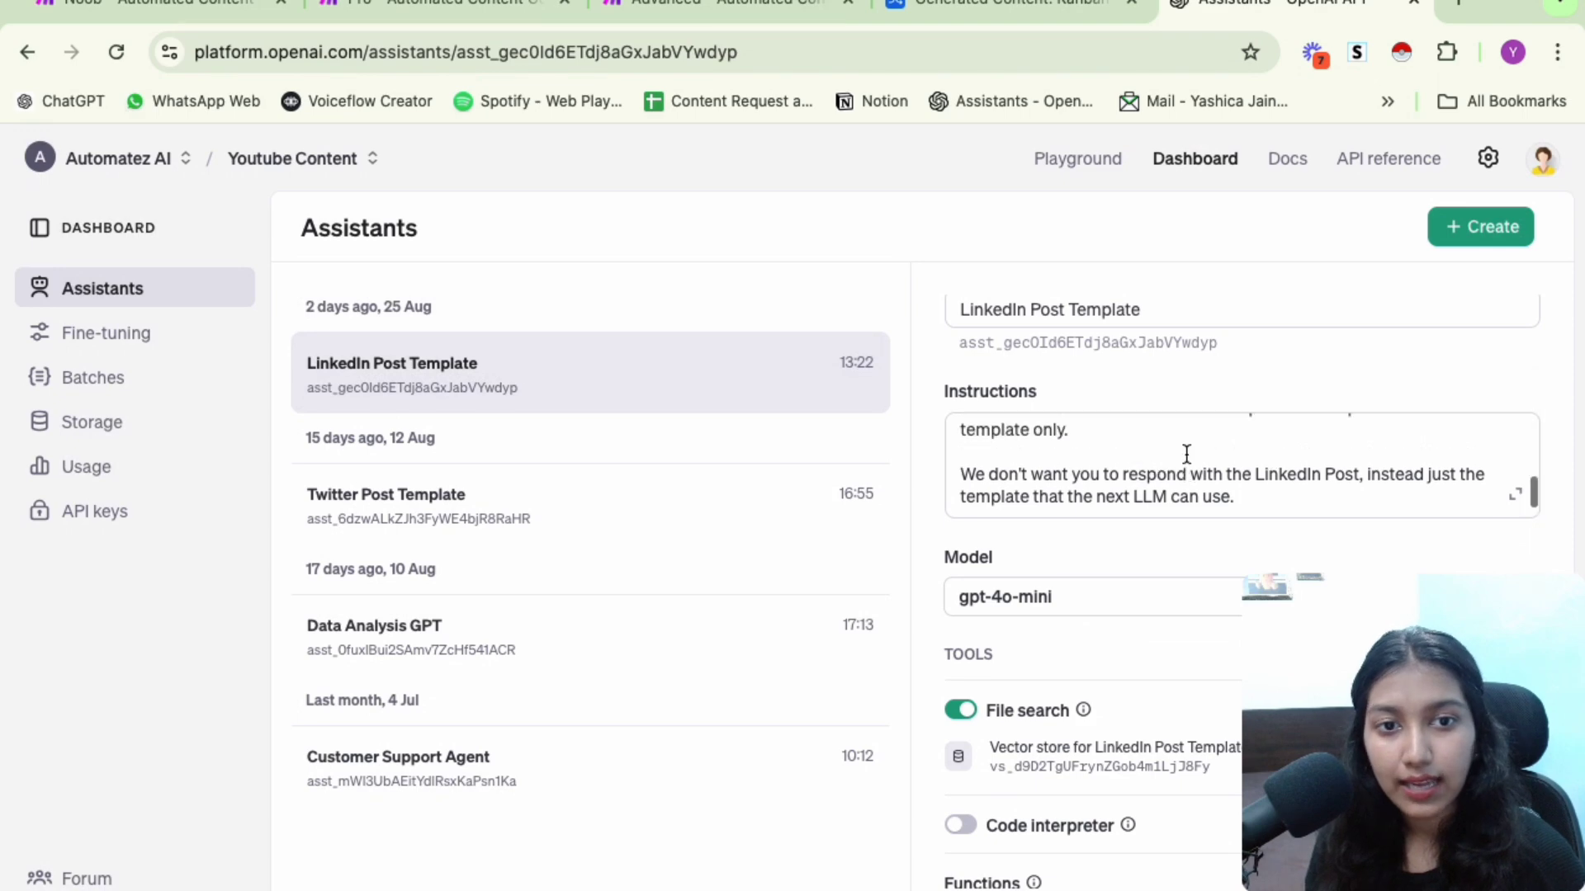
{"action": "scroll", "coordinate": [1186, 453], "scroll_direction": "up", "scroll_amount": 5}
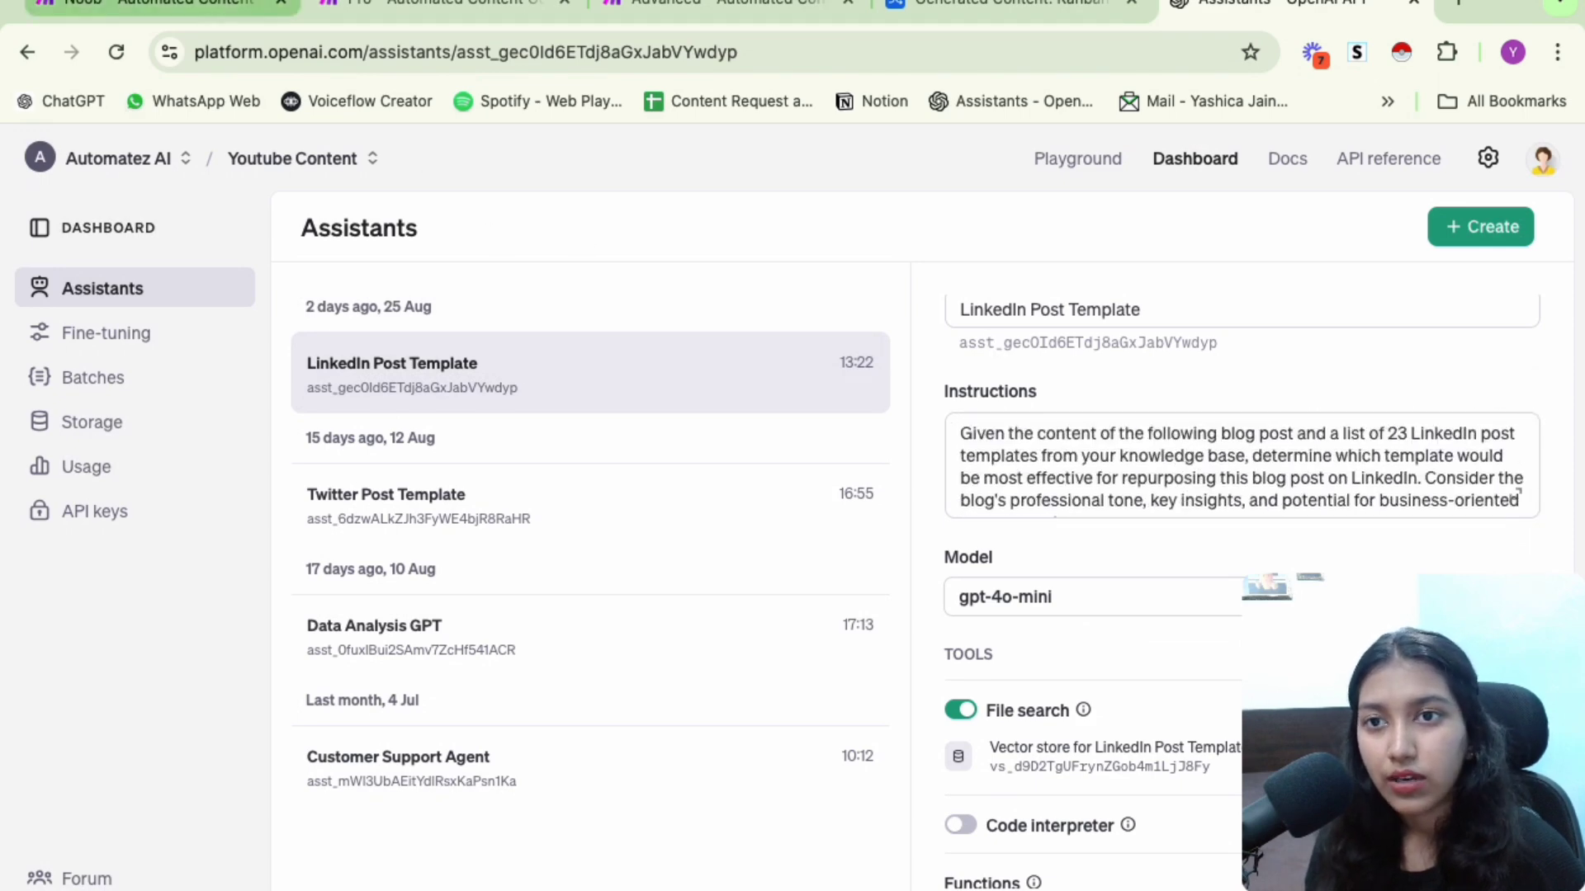
Return to the Pro scenario in Make and review the Twitter assistant module's message, highlighting the template prompt with the blog post text
{"action": "left_click", "coordinate": [438, 5]}
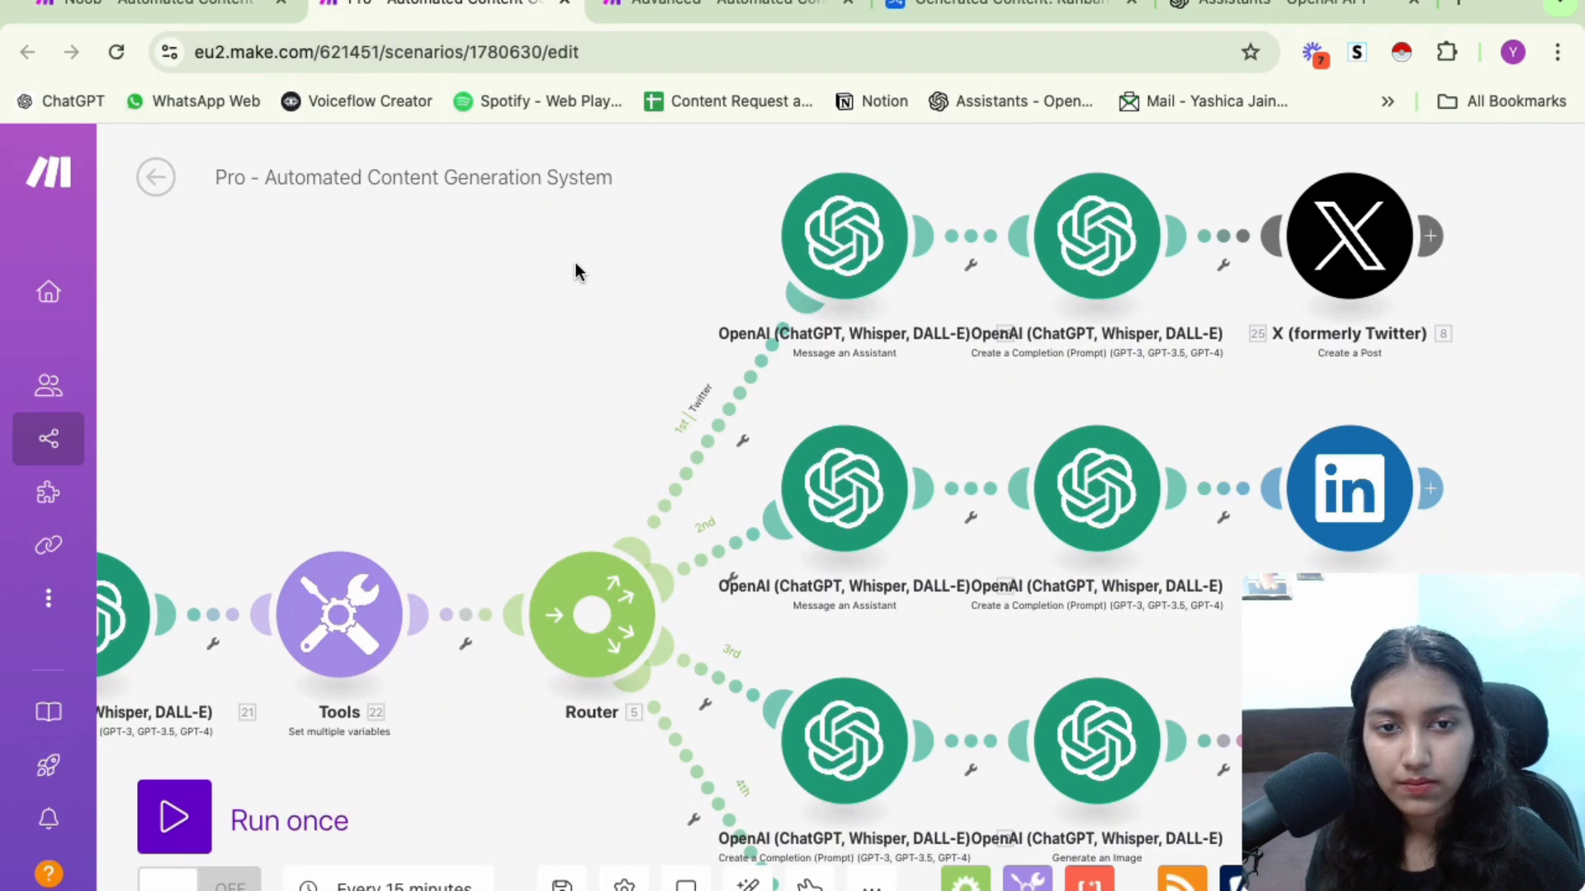
{"action": "left_click", "coordinate": [842, 272]}
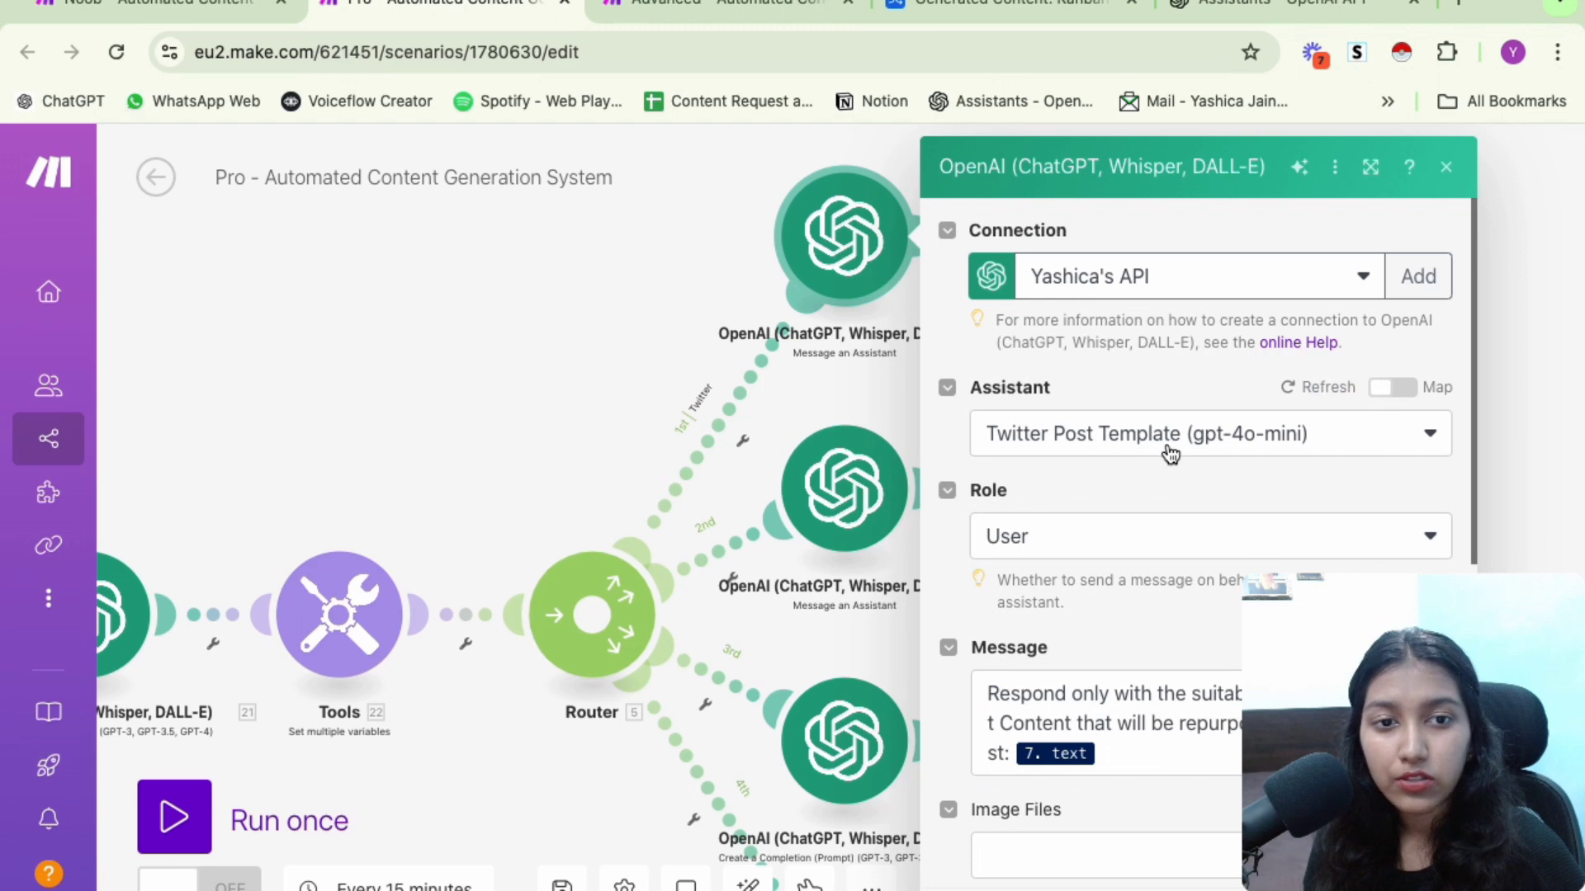
{"action": "scroll", "coordinate": [1280, 453], "scroll_direction": "down", "scroll_amount": 3}
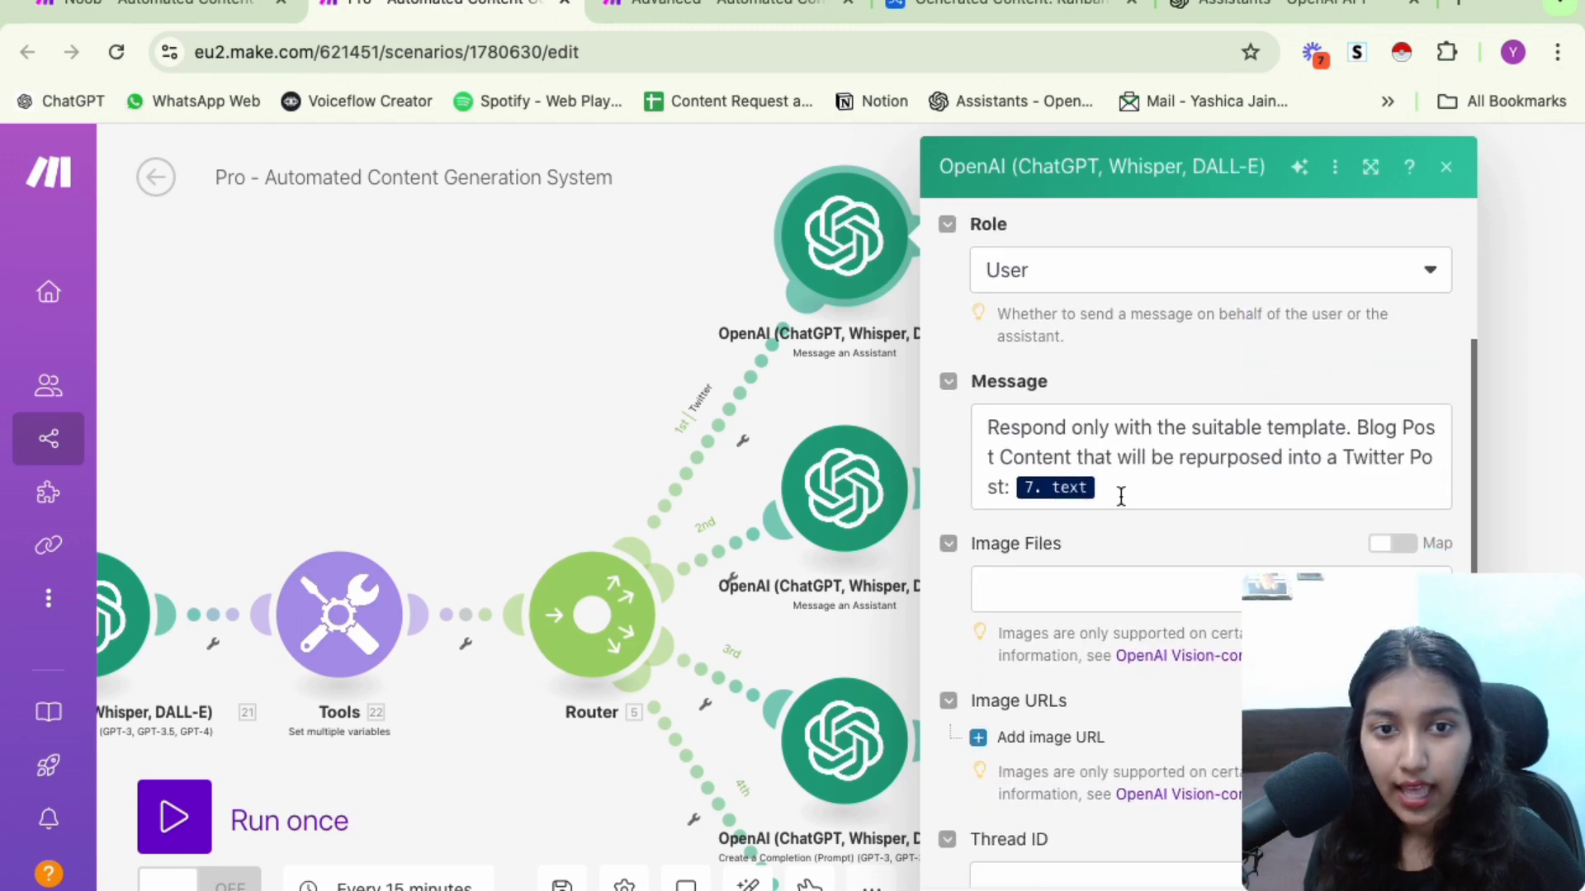
{"action": "left_click_drag", "start_coordinate": [1125, 488], "coordinate": [968, 413]}
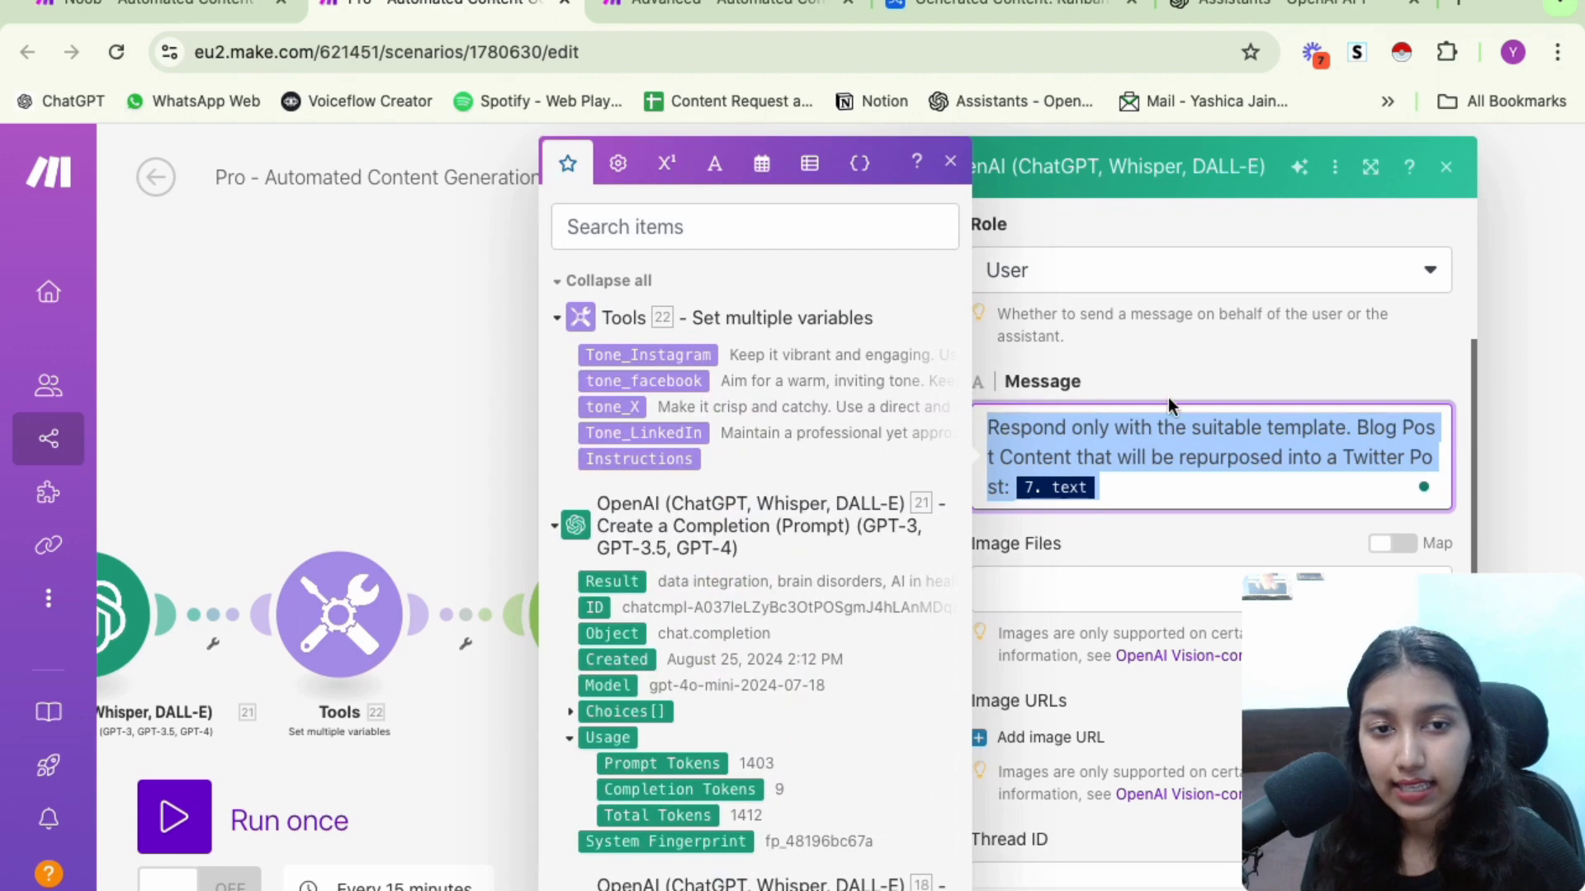
{"action": "left_click", "coordinate": [1251, 334]}
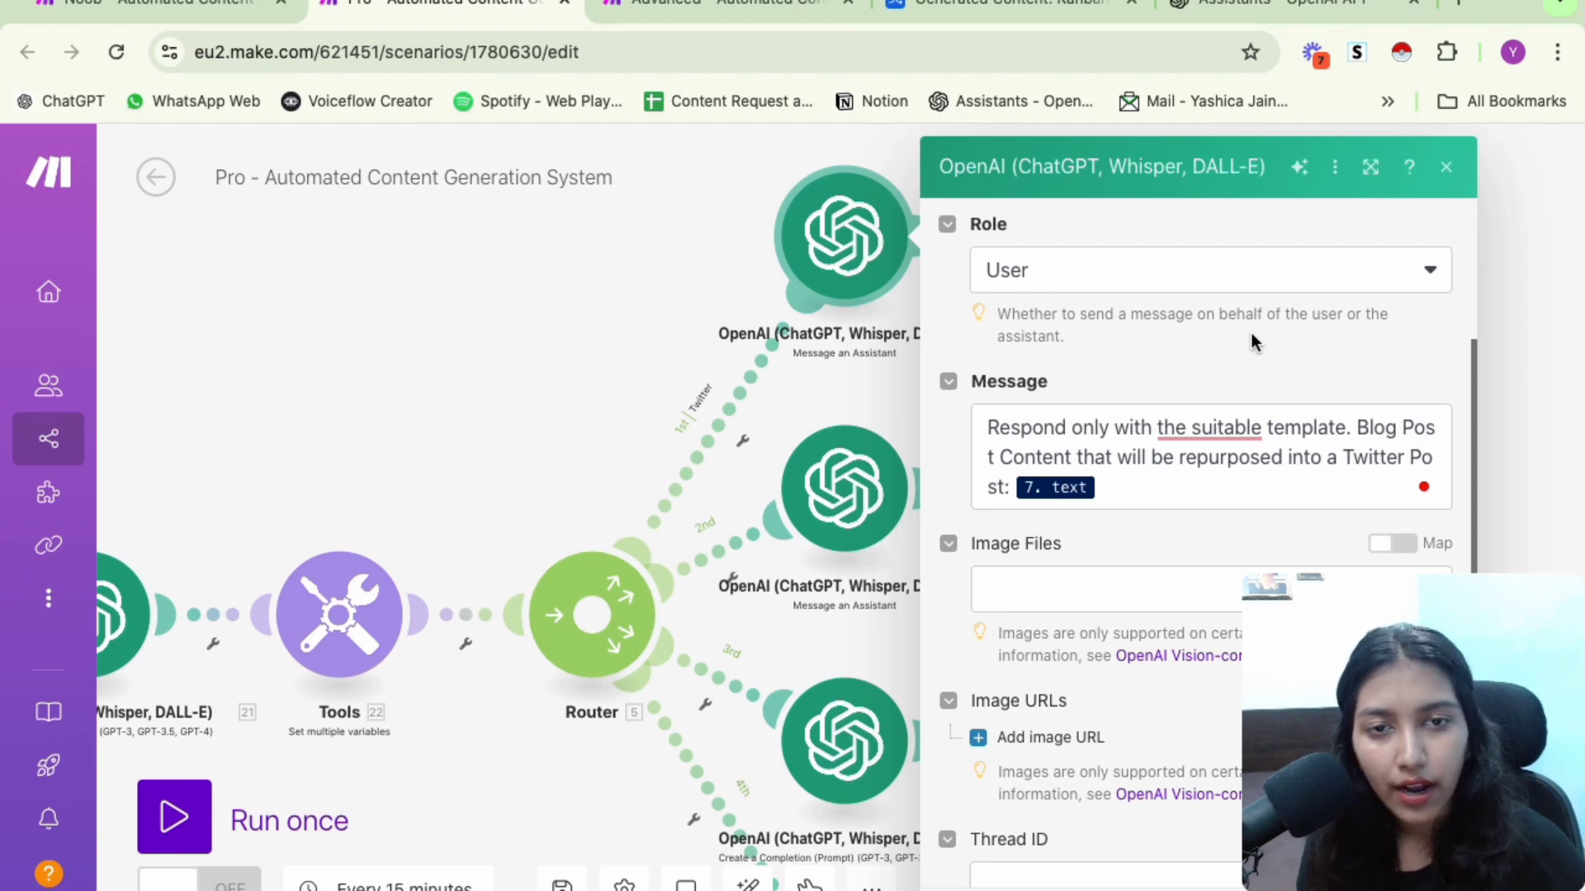
{"action": "scroll", "coordinate": [1077, 353], "scroll_direction": "down", "scroll_amount": 2}
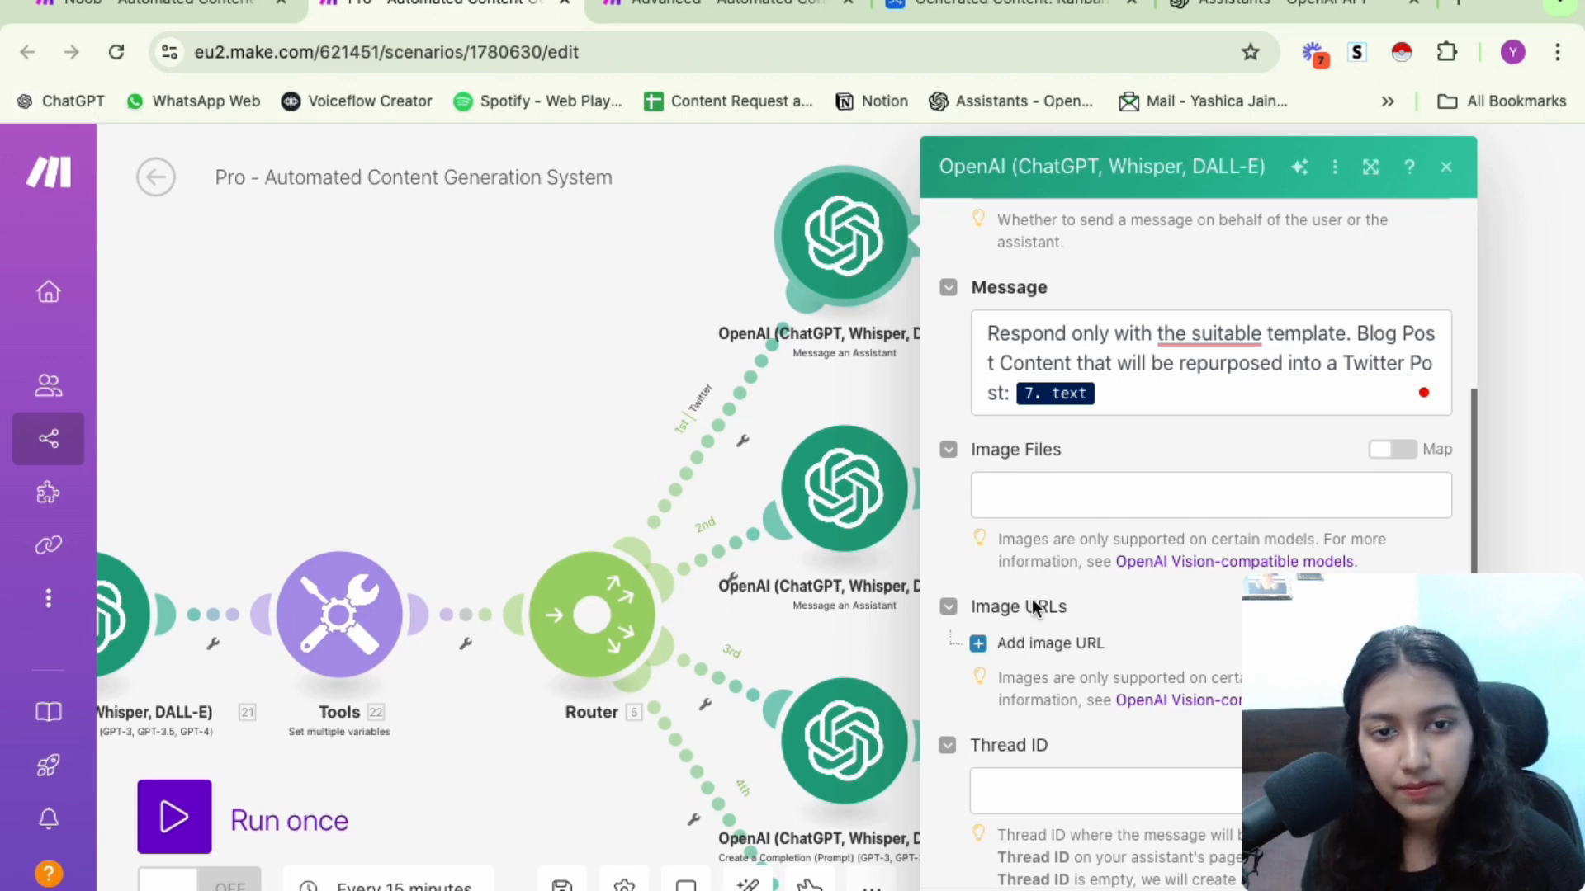
Look over the remaining settings of the Twitter assistant module, return to its Twitter Post Template assistant selection, and close the module
{"action": "scroll", "coordinate": [1031, 598], "scroll_direction": "down", "scroll_amount": 3}
{"action": "scroll", "coordinate": [1032, 598], "scroll_direction": "up", "scroll_amount": 7}
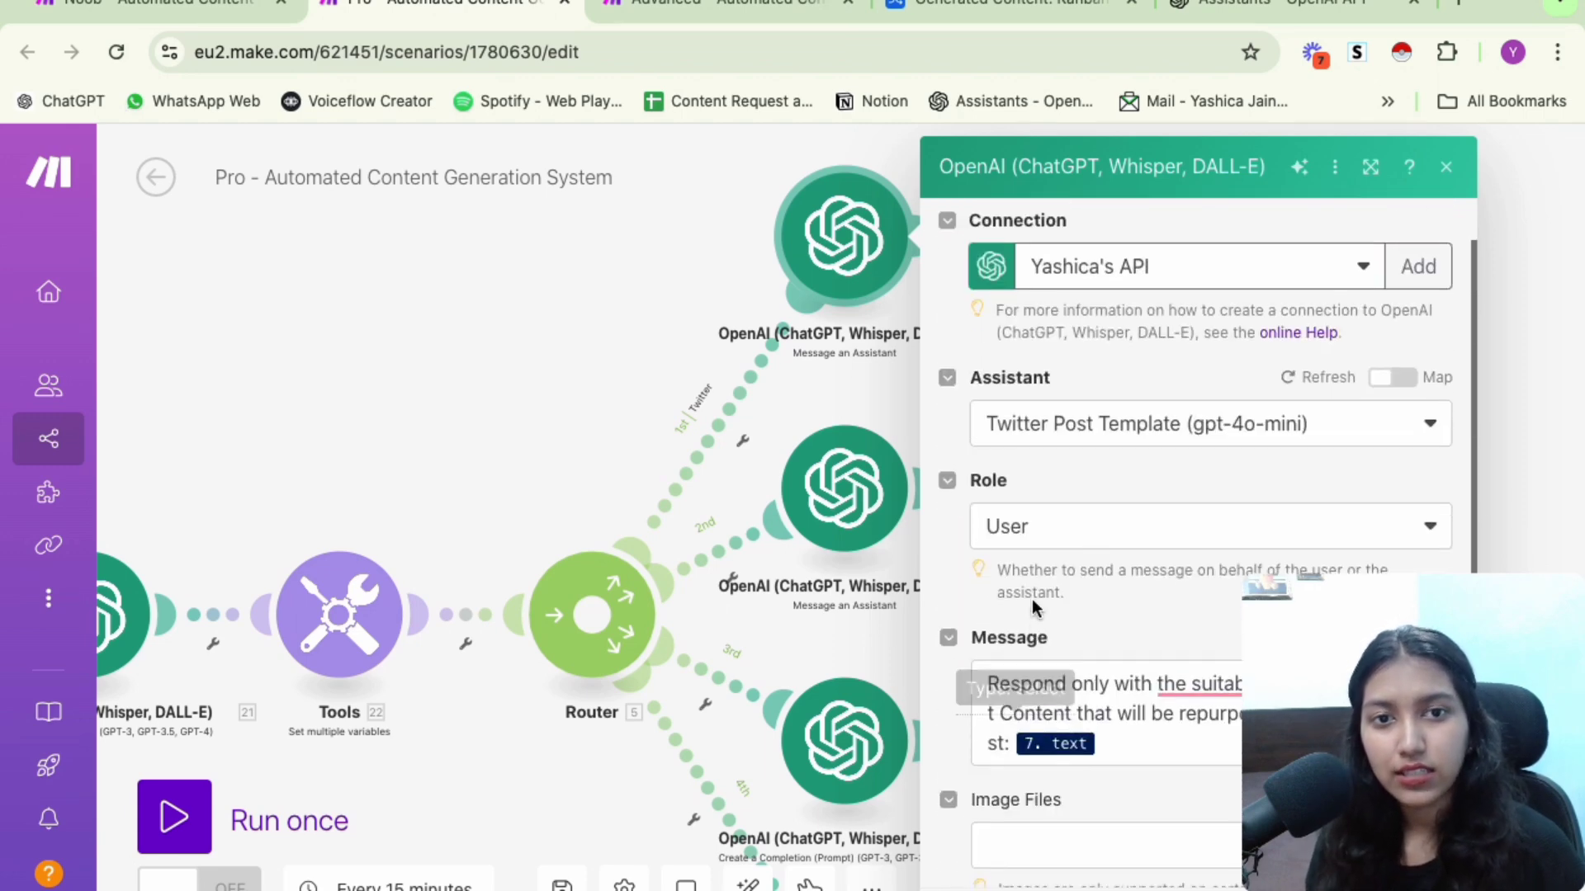
{"action": "left_click", "coordinate": [661, 294]}
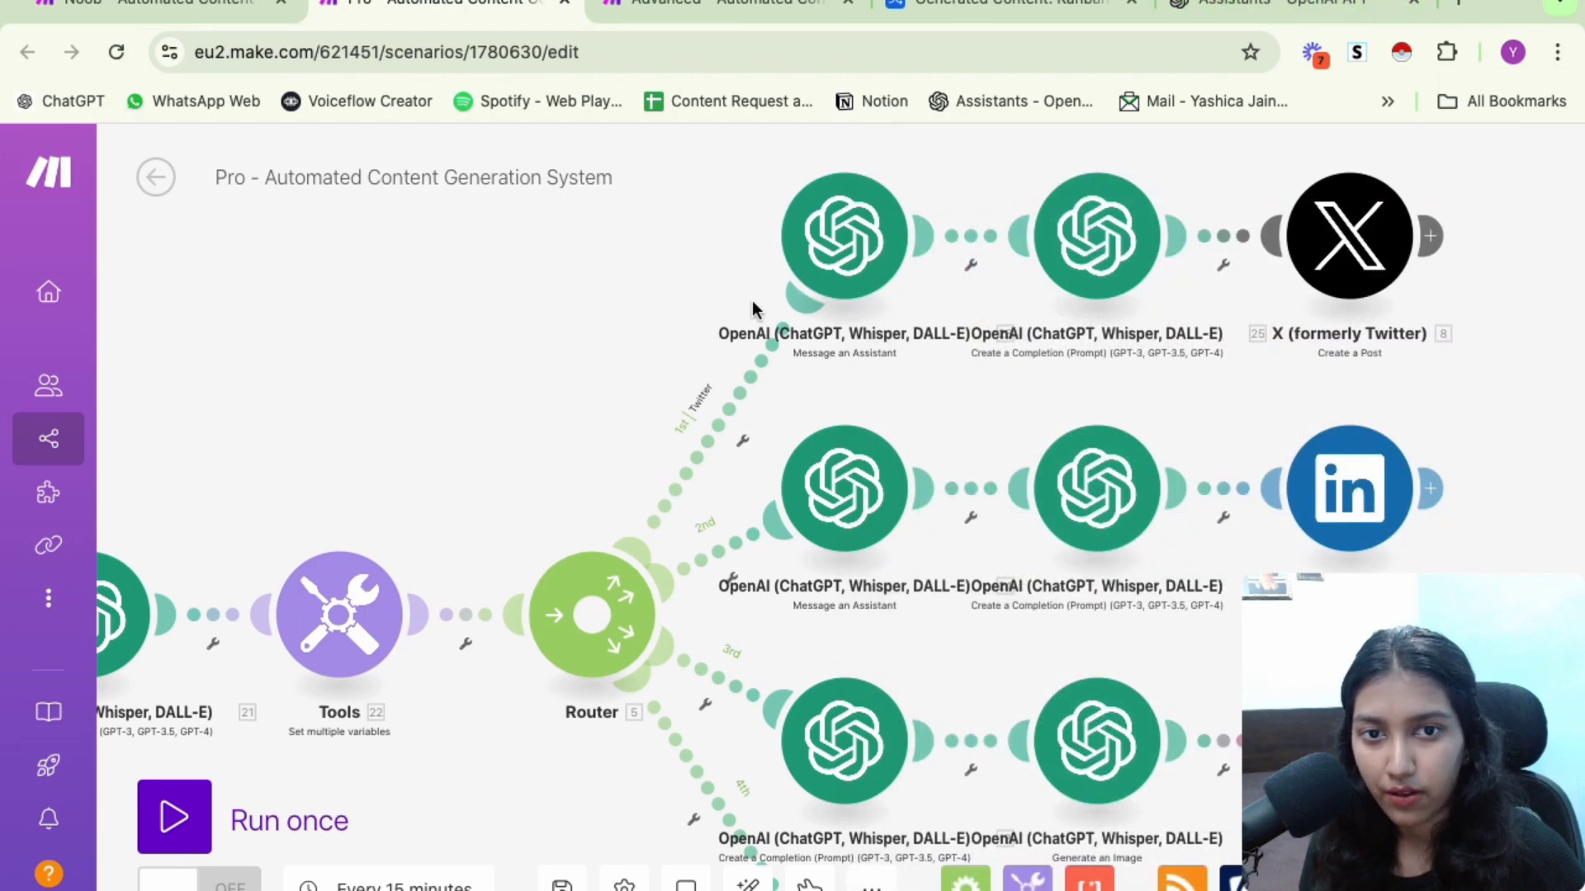
Open the Twitter branch's completion module and read the opening of its system message about generating a ready-to-publish Twitter (X) post
{"action": "left_click", "coordinate": [1103, 252]}
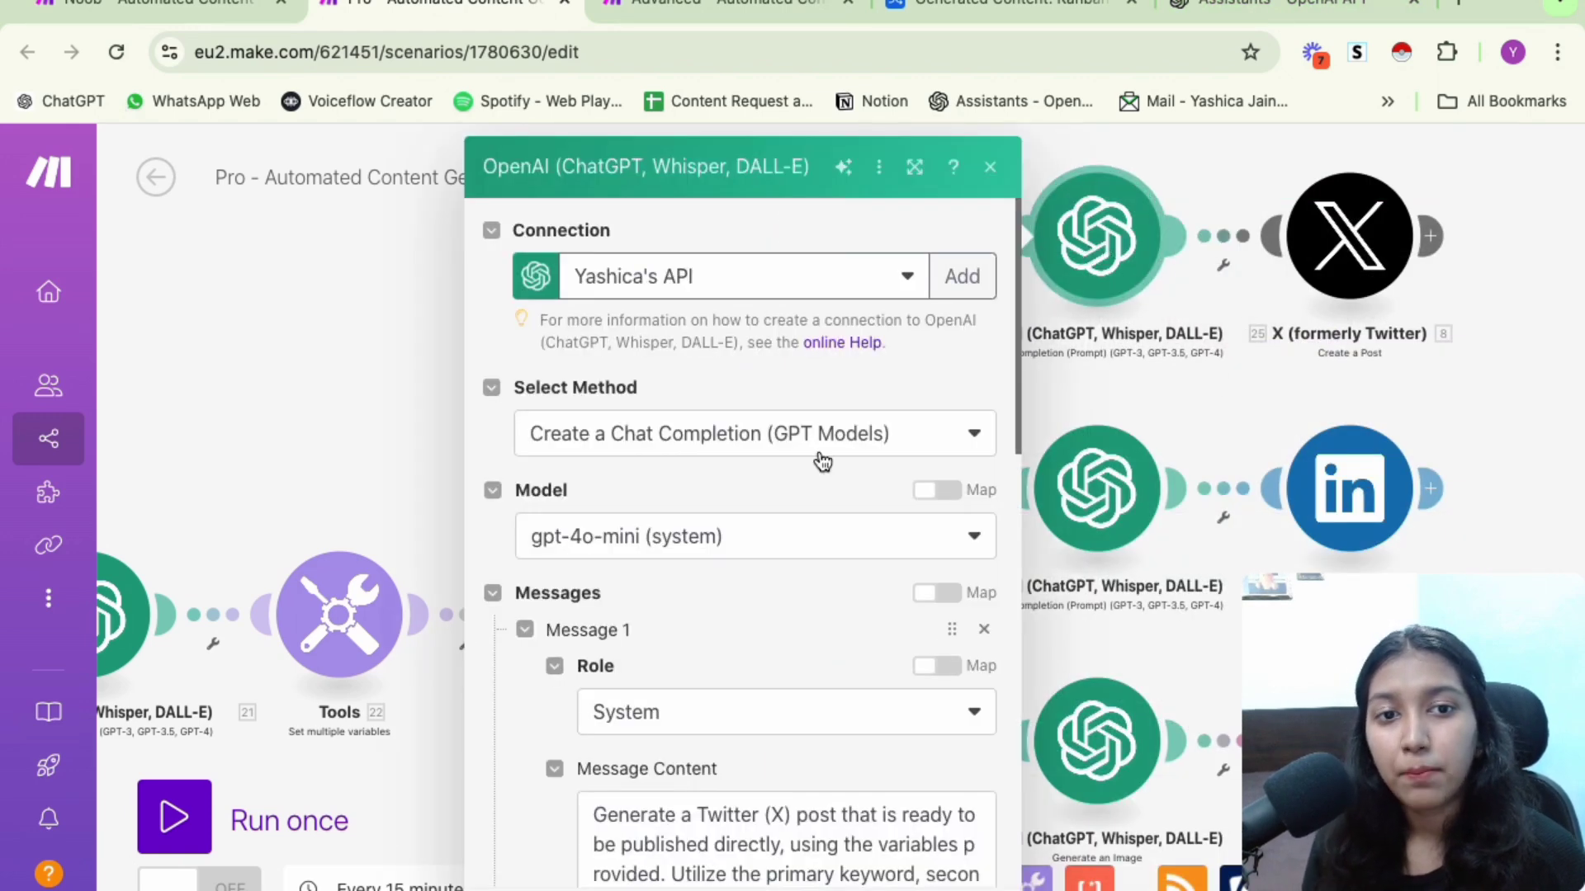
{"action": "scroll", "coordinate": [786, 494], "scroll_direction": "down", "scroll_amount": 5}
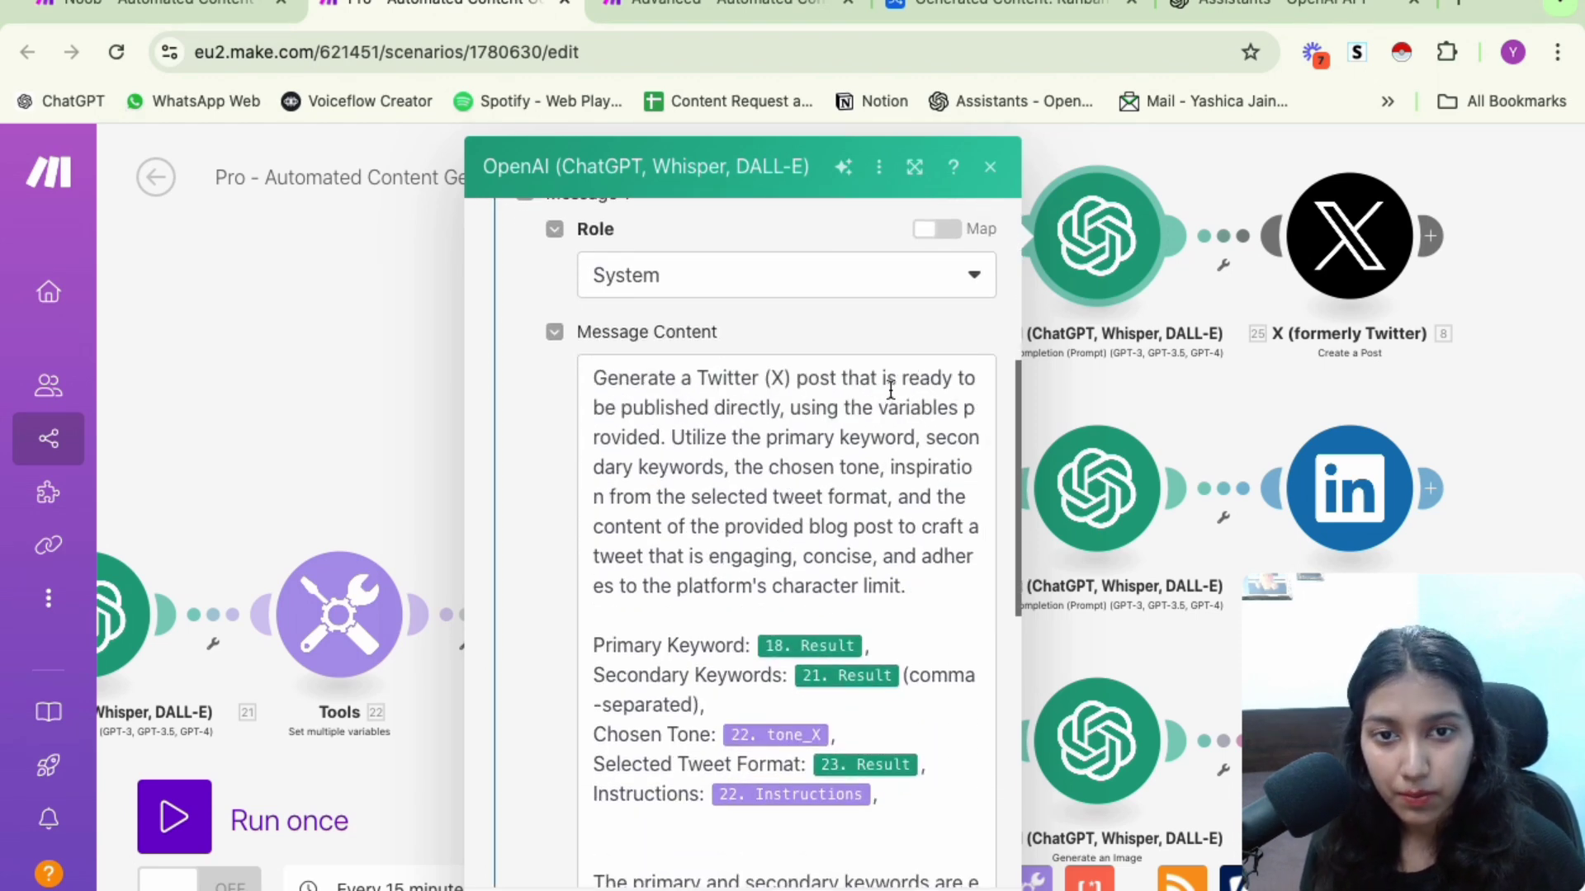
{"action": "scroll", "coordinate": [891, 396], "scroll_direction": "down", "scroll_amount": 2}
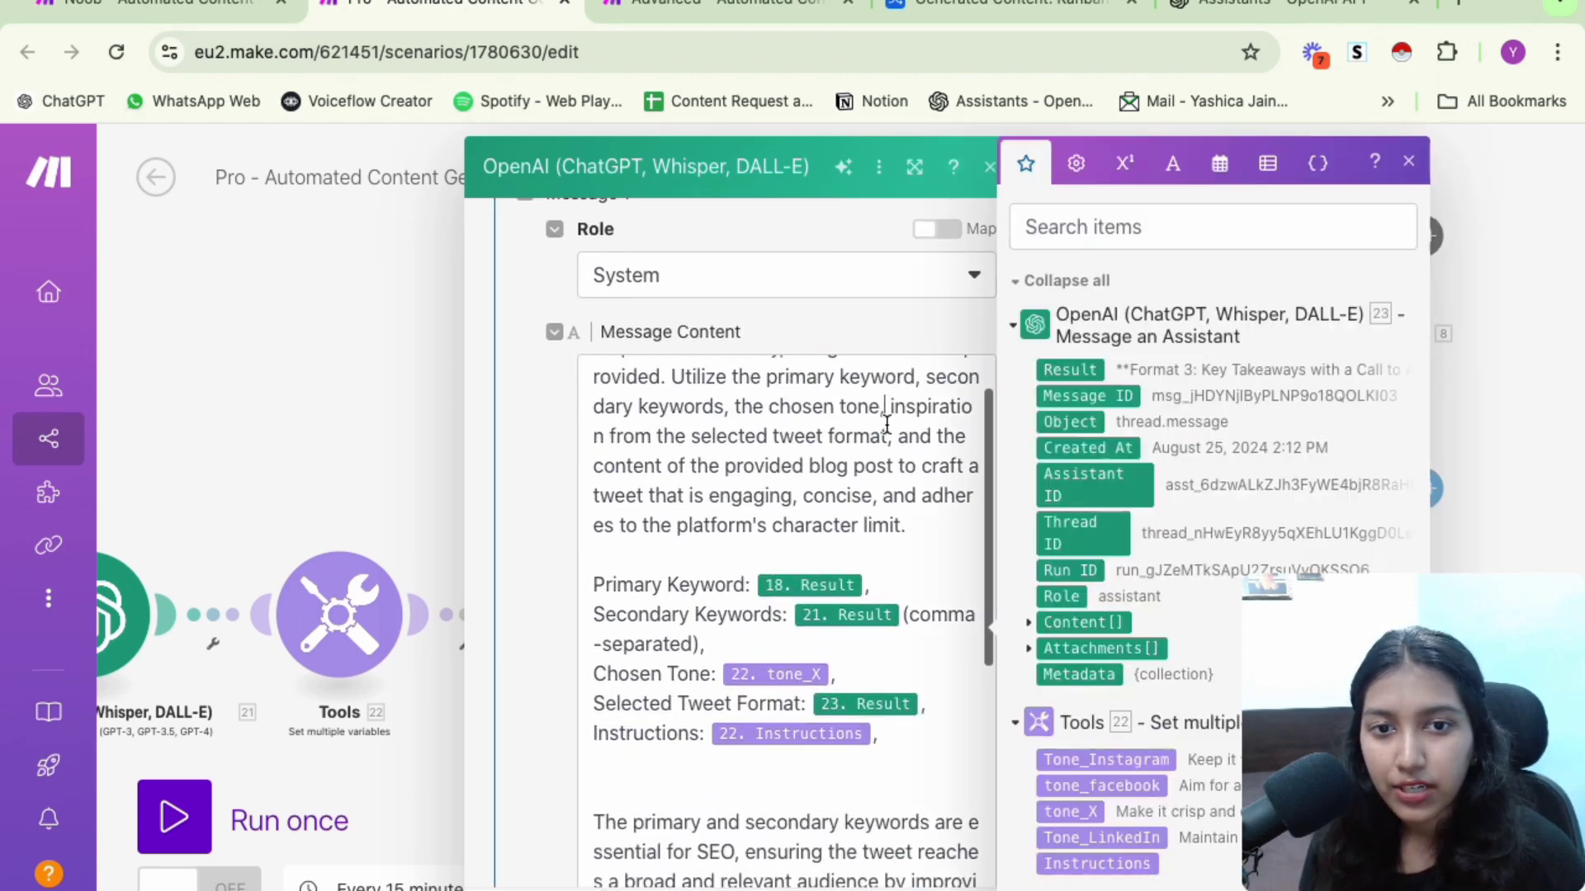
{"action": "left_click", "coordinate": [885, 416]}
{"action": "scroll", "coordinate": [879, 423], "scroll_direction": "down", "scroll_amount": 1}
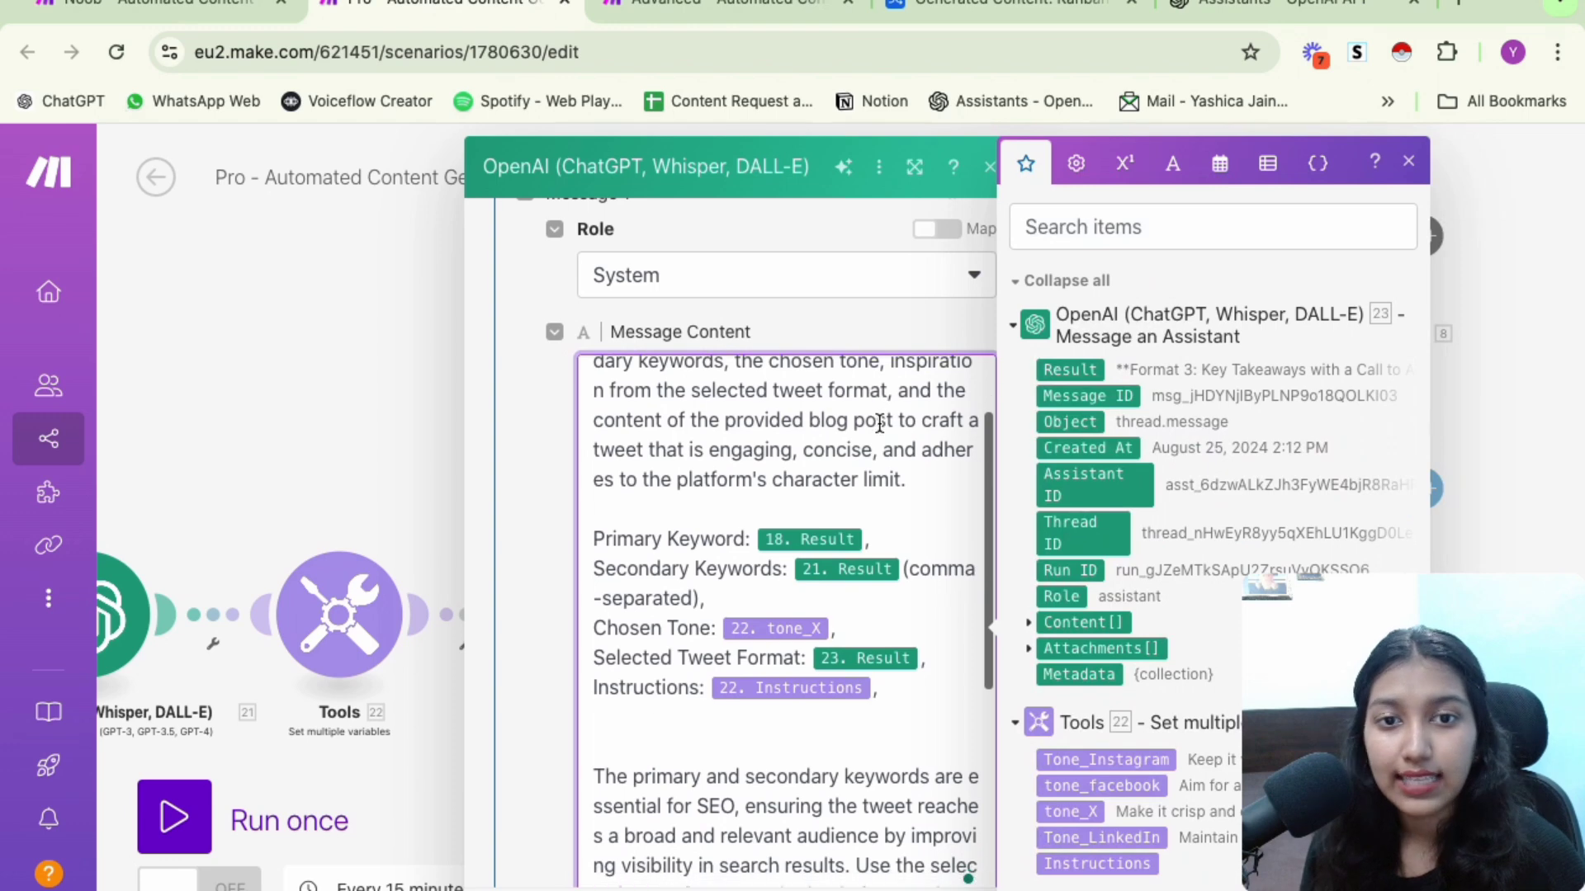
{"action": "scroll", "coordinate": [880, 424], "scroll_direction": "down", "scroll_amount": 2}
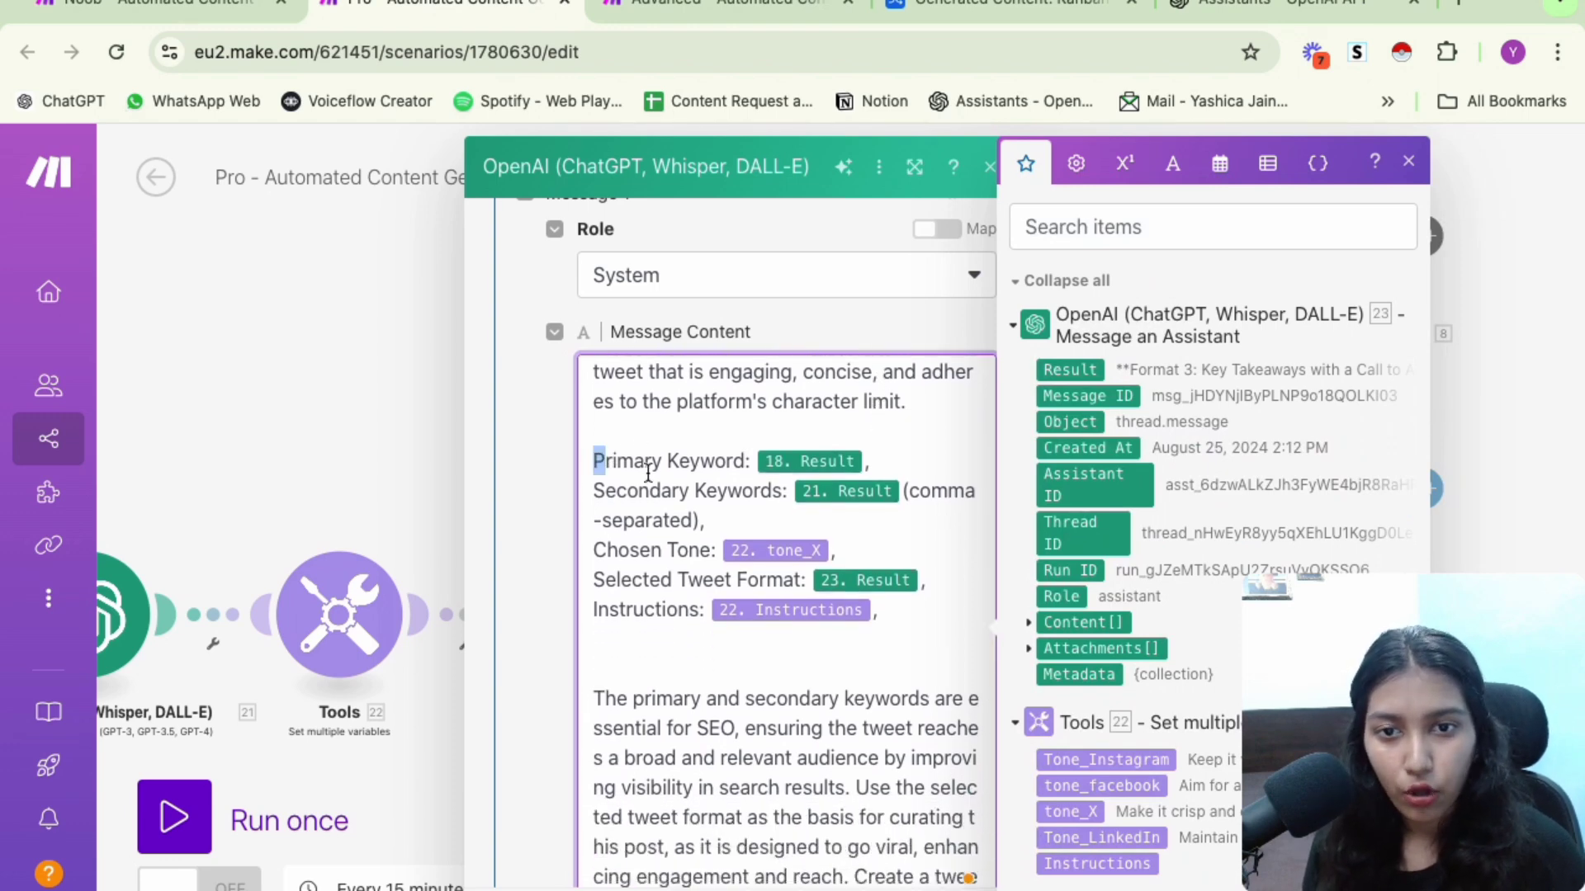
Highlight the keyword, tone, tweet format and instructions variables in the system message, then read the rest of the prompt
{"action": "left_click_drag", "start_coordinate": [594, 461], "coordinate": [909, 661]}
{"action": "left_click", "coordinate": [909, 660]}
{"action": "scroll", "coordinate": [912, 652], "scroll_direction": "down", "scroll_amount": 5}
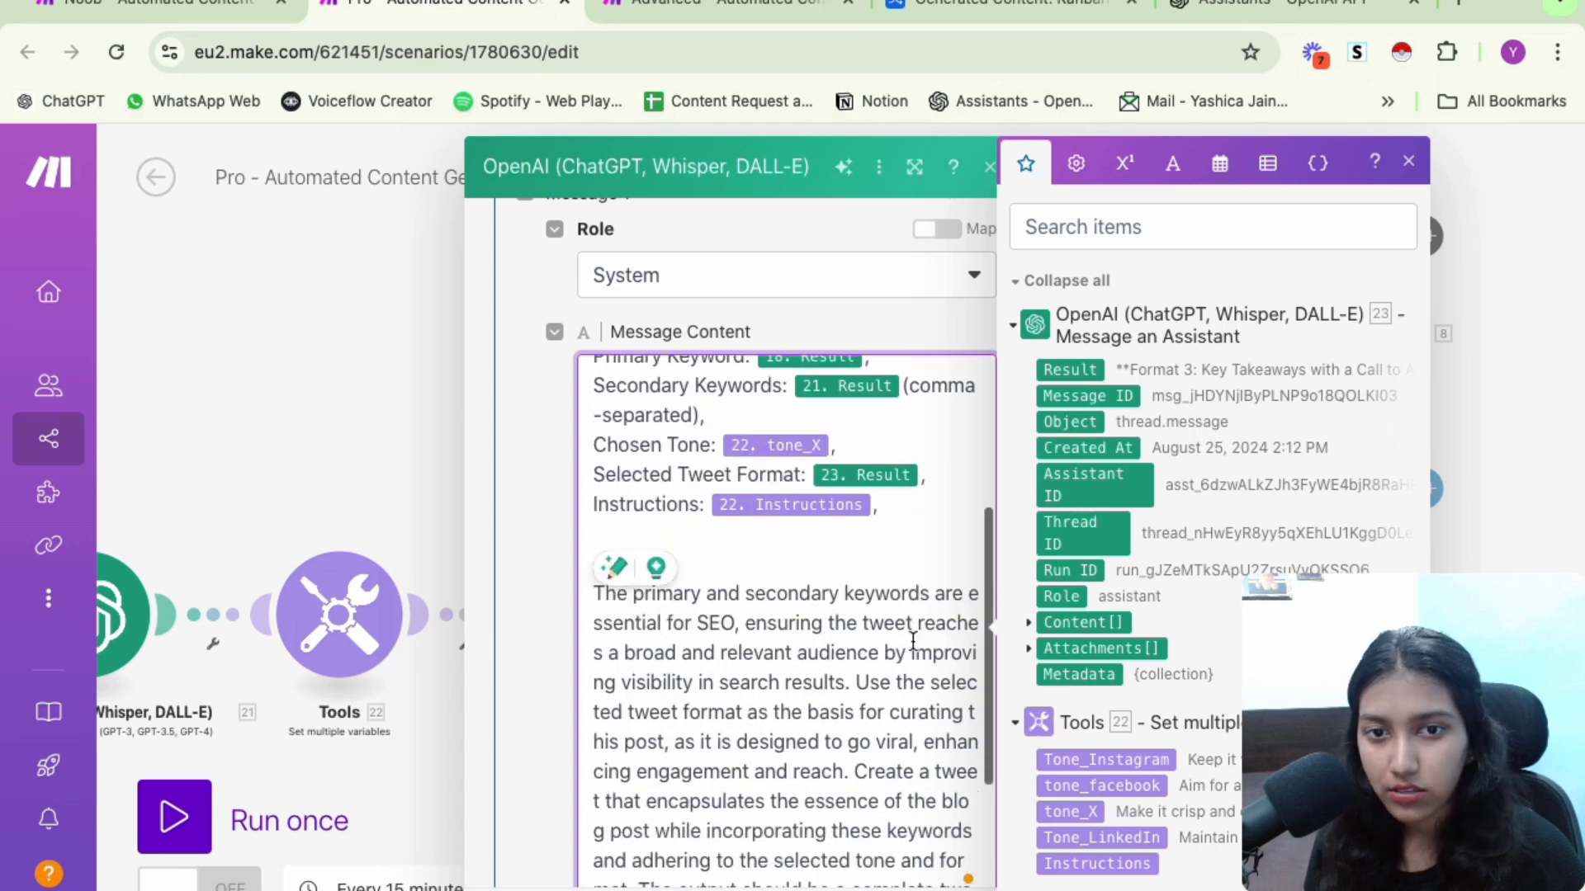
{"action": "scroll", "coordinate": [912, 641], "scroll_direction": "down", "scroll_amount": 8}
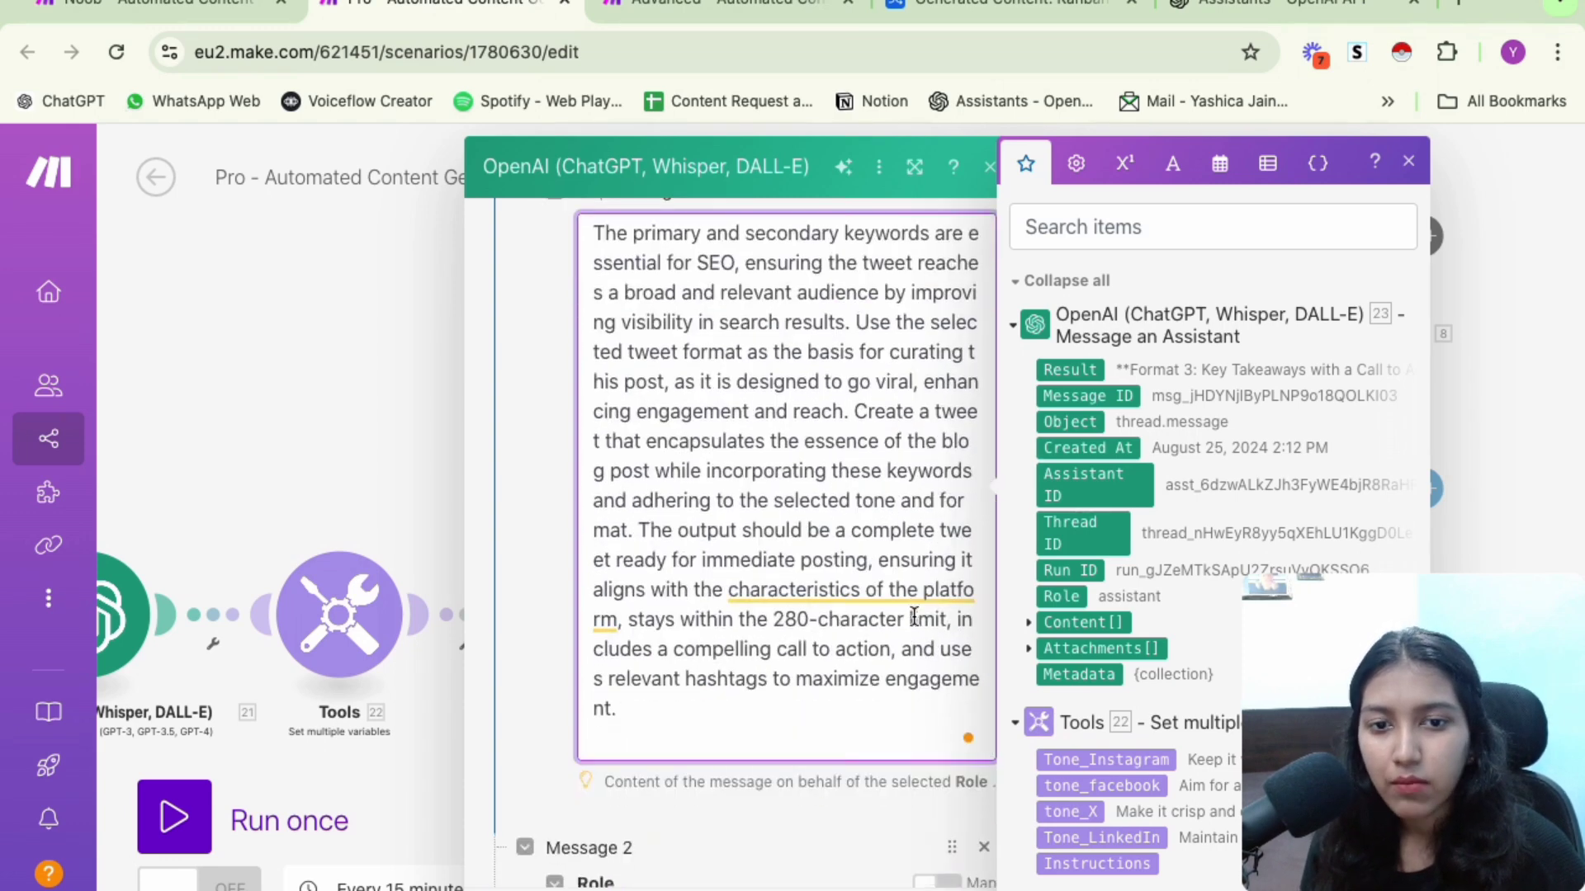
Review the completion module's user message, highlighting the mapped blog post content, and close the module
{"action": "scroll", "coordinate": [913, 617], "scroll_direction": "down", "scroll_amount": 3}
{"action": "scroll", "coordinate": [806, 807], "scroll_direction": "down", "scroll_amount": 5}
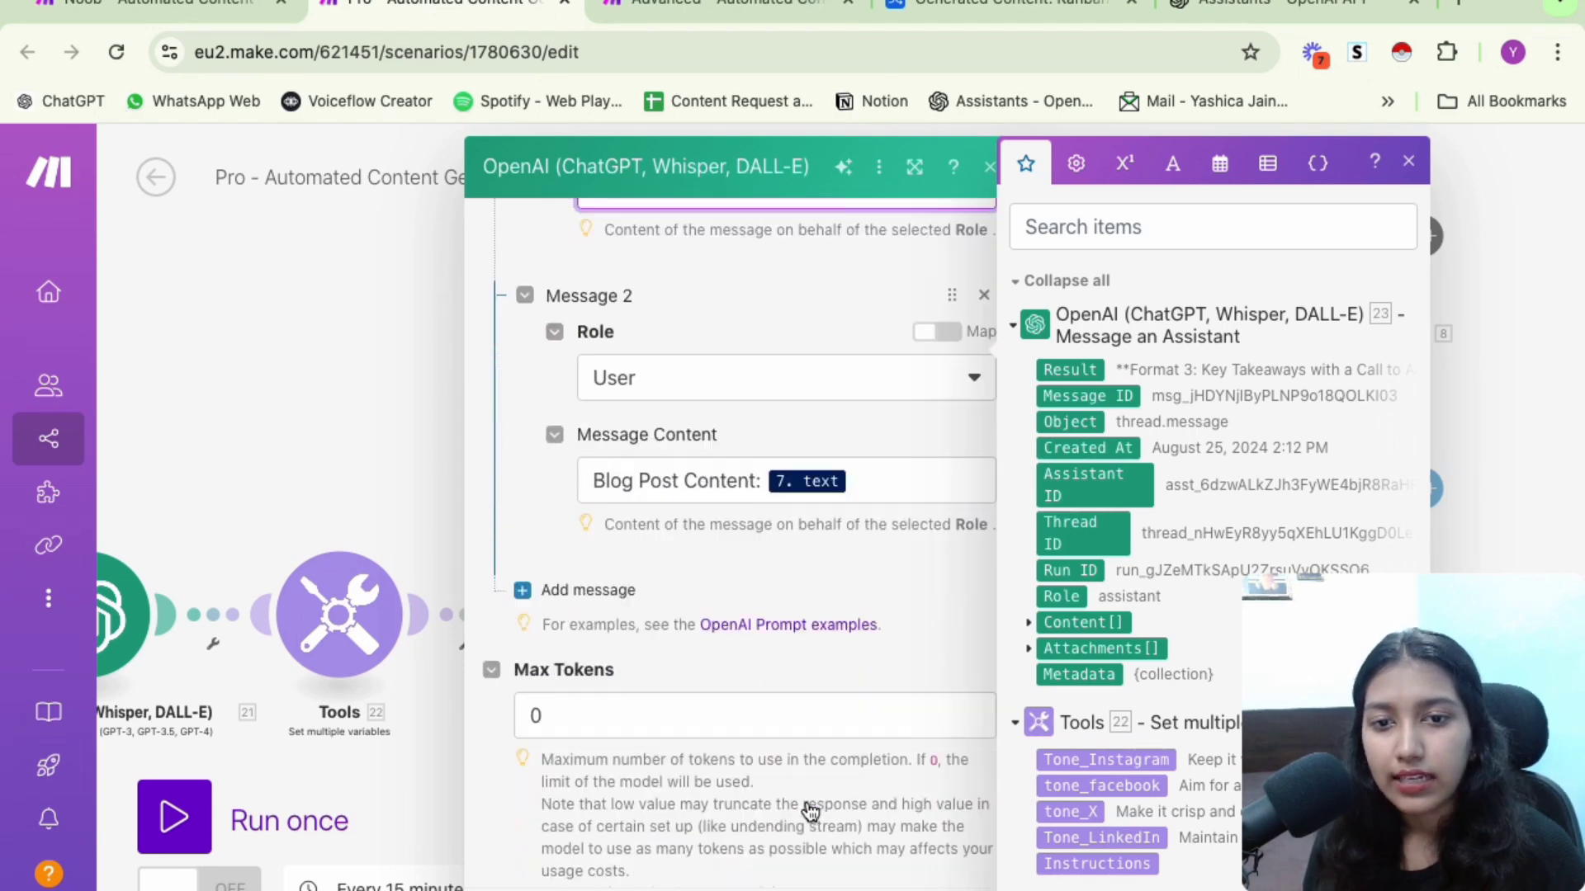
{"action": "left_click_drag", "start_coordinate": [884, 460], "coordinate": [612, 463]}
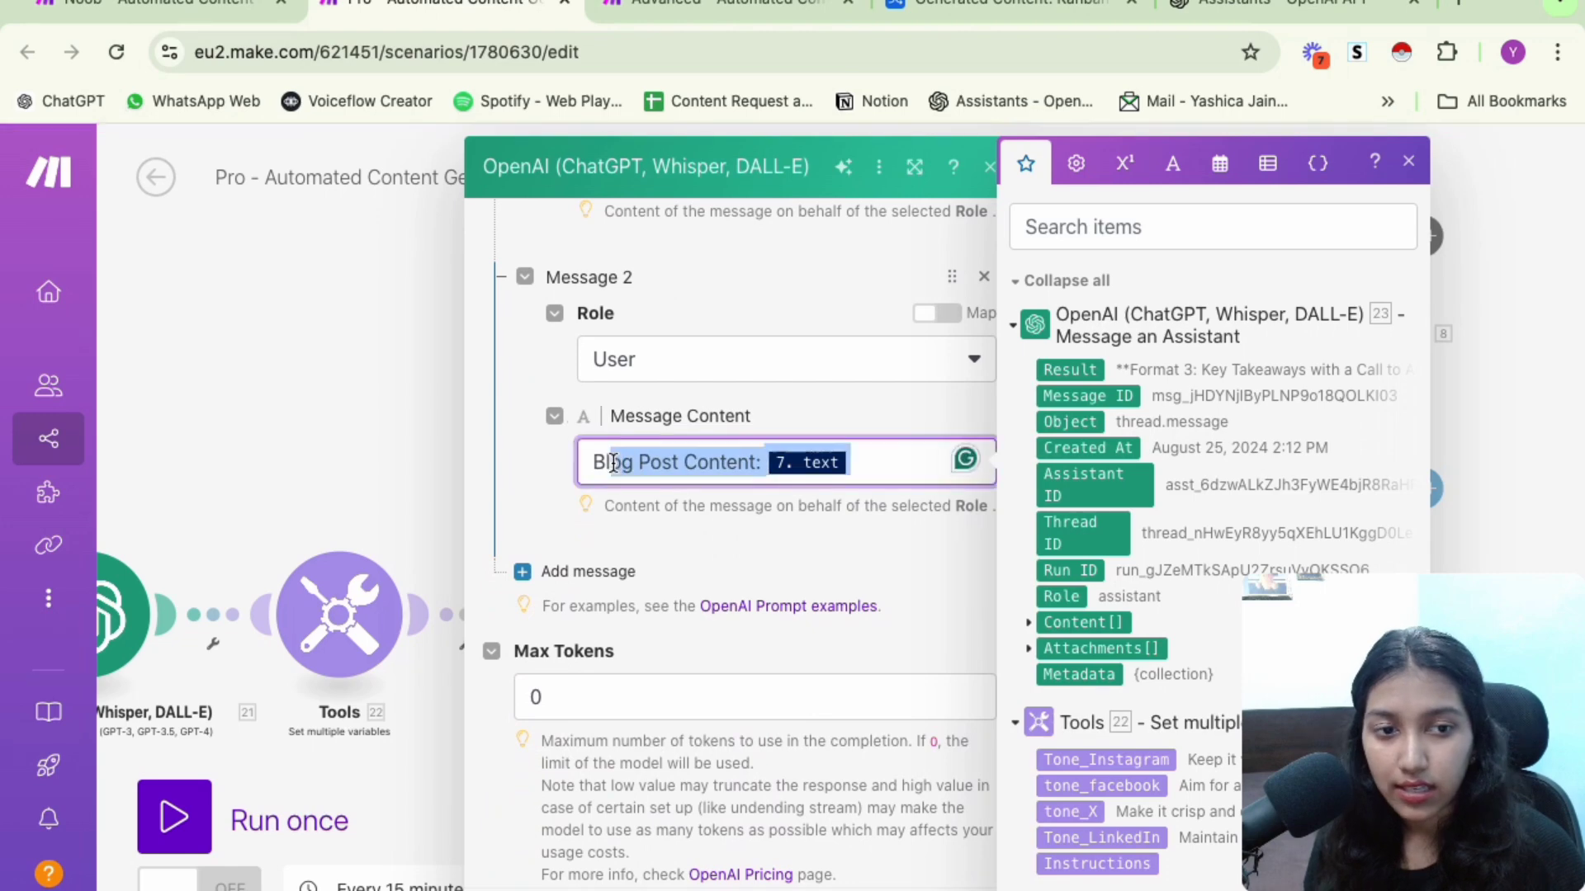
{"action": "left_click", "coordinate": [920, 552]}
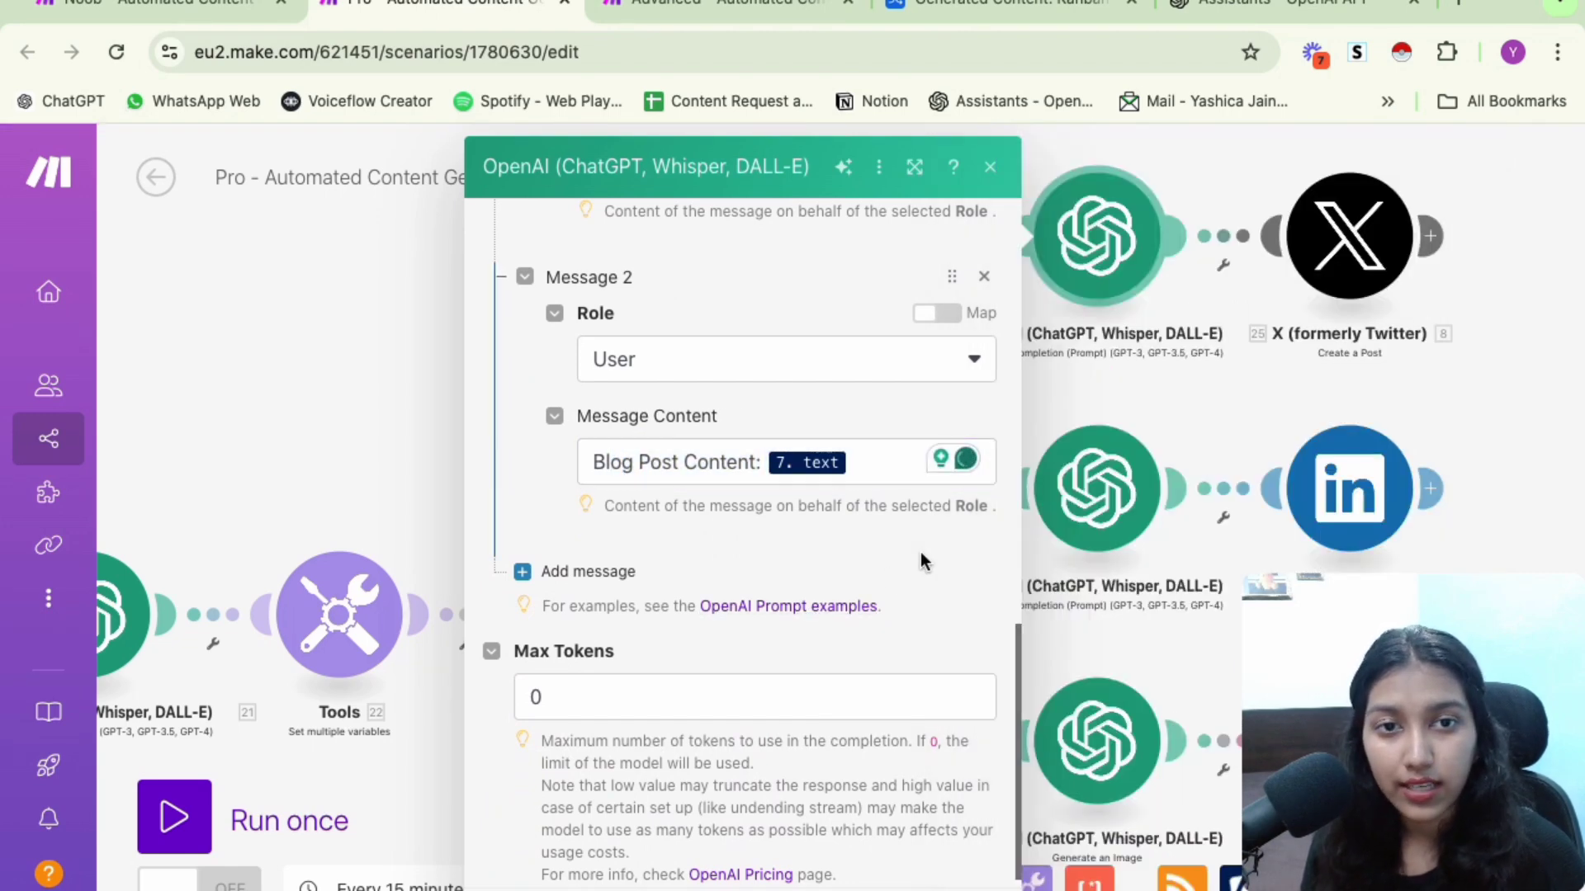
{"action": "left_click", "coordinate": [990, 168]}
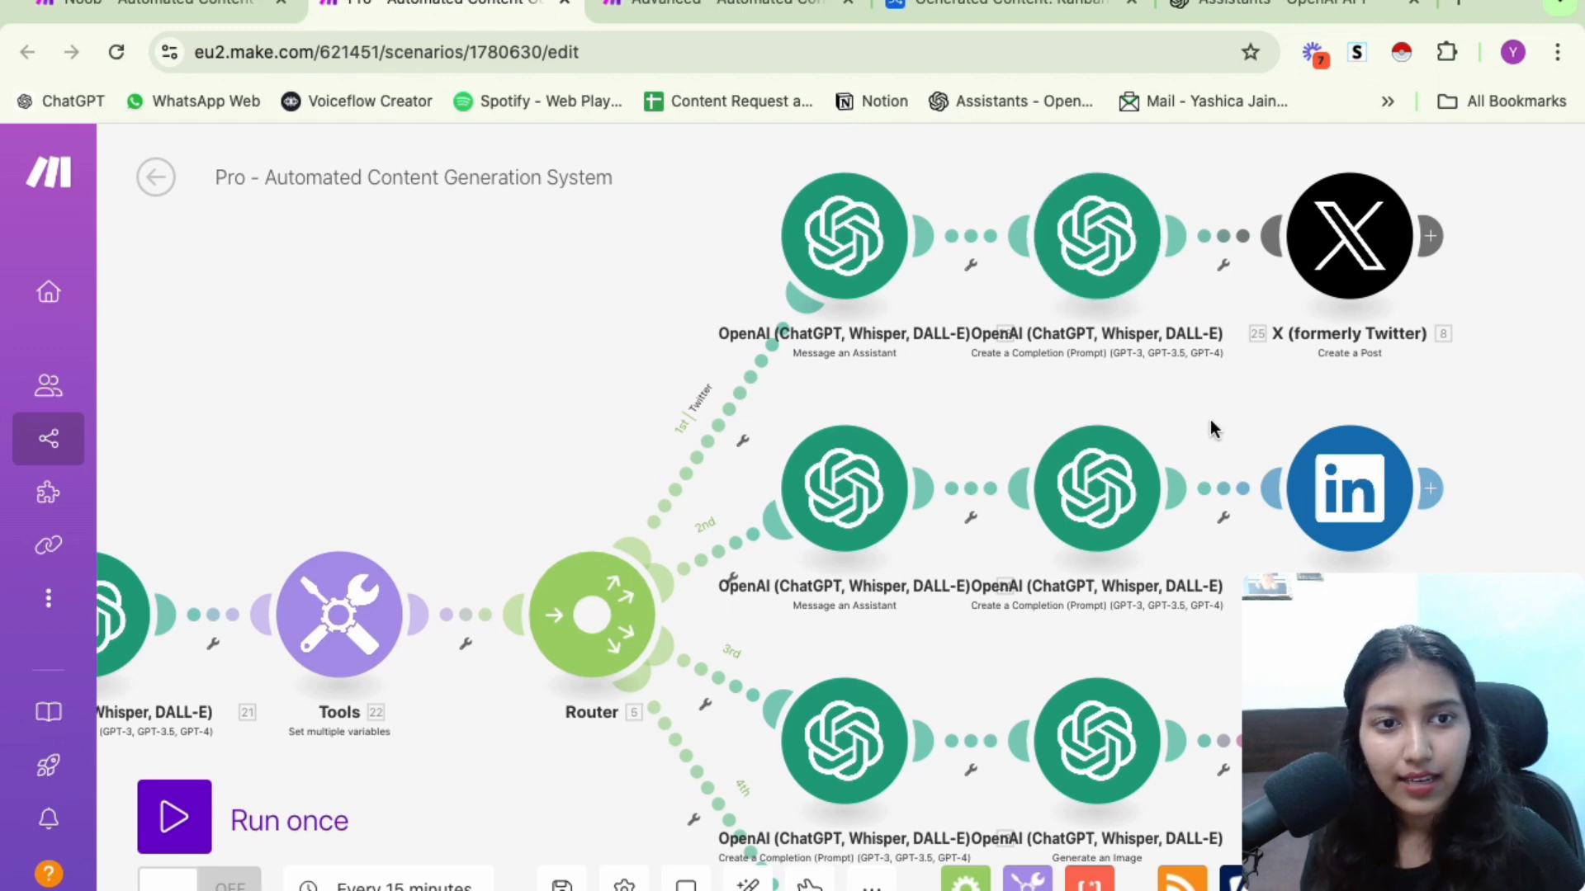
Open the X (formerly Twitter) module, check the result mapped as its text content, and close it
{"action": "left_click_drag", "start_coordinate": [1210, 419], "coordinate": [1138, 373]}
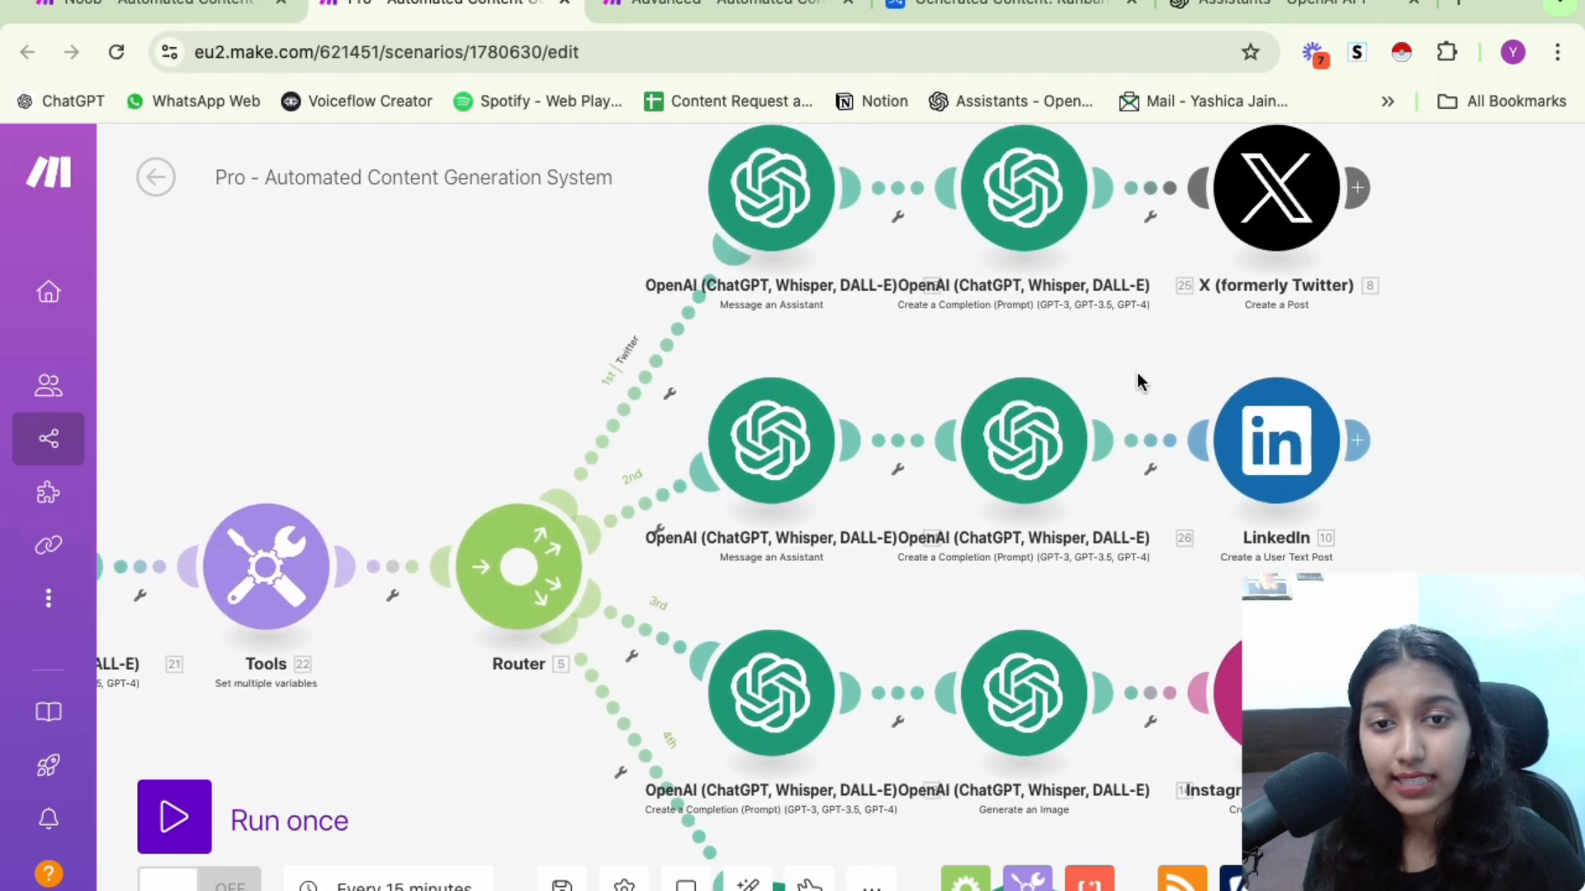
{"action": "left_click", "coordinate": [1273, 215]}
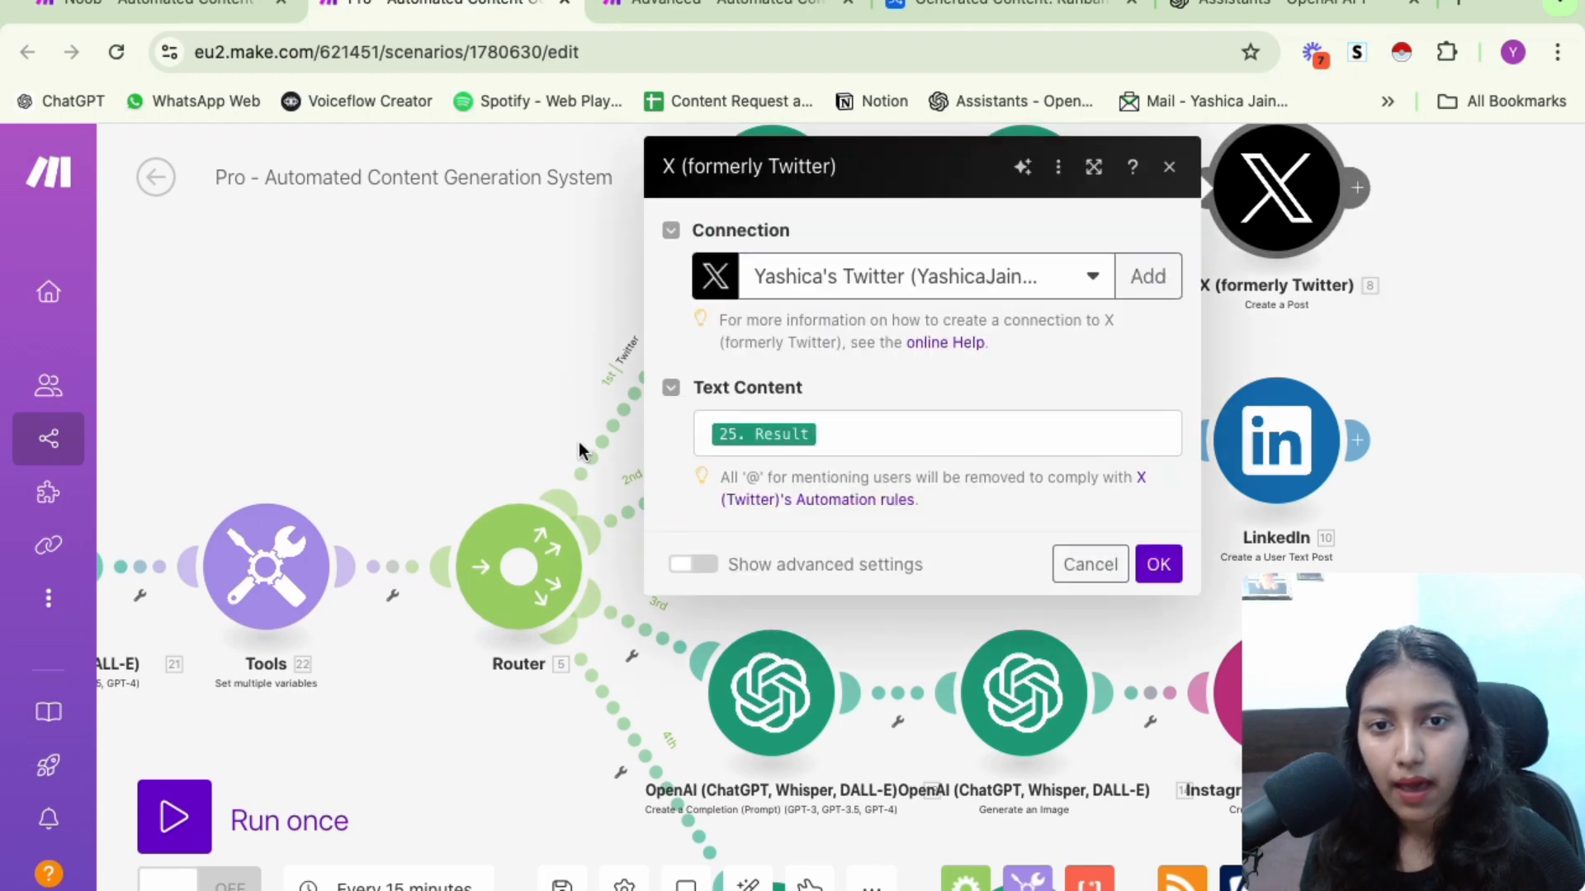
{"action": "left_click", "coordinate": [532, 345]}
Open the LinkedIn branch's assistant module, compare it with the LinkedIn Post Template assistant in OpenAI, and return to review its message
{"action": "left_click", "coordinate": [772, 441]}
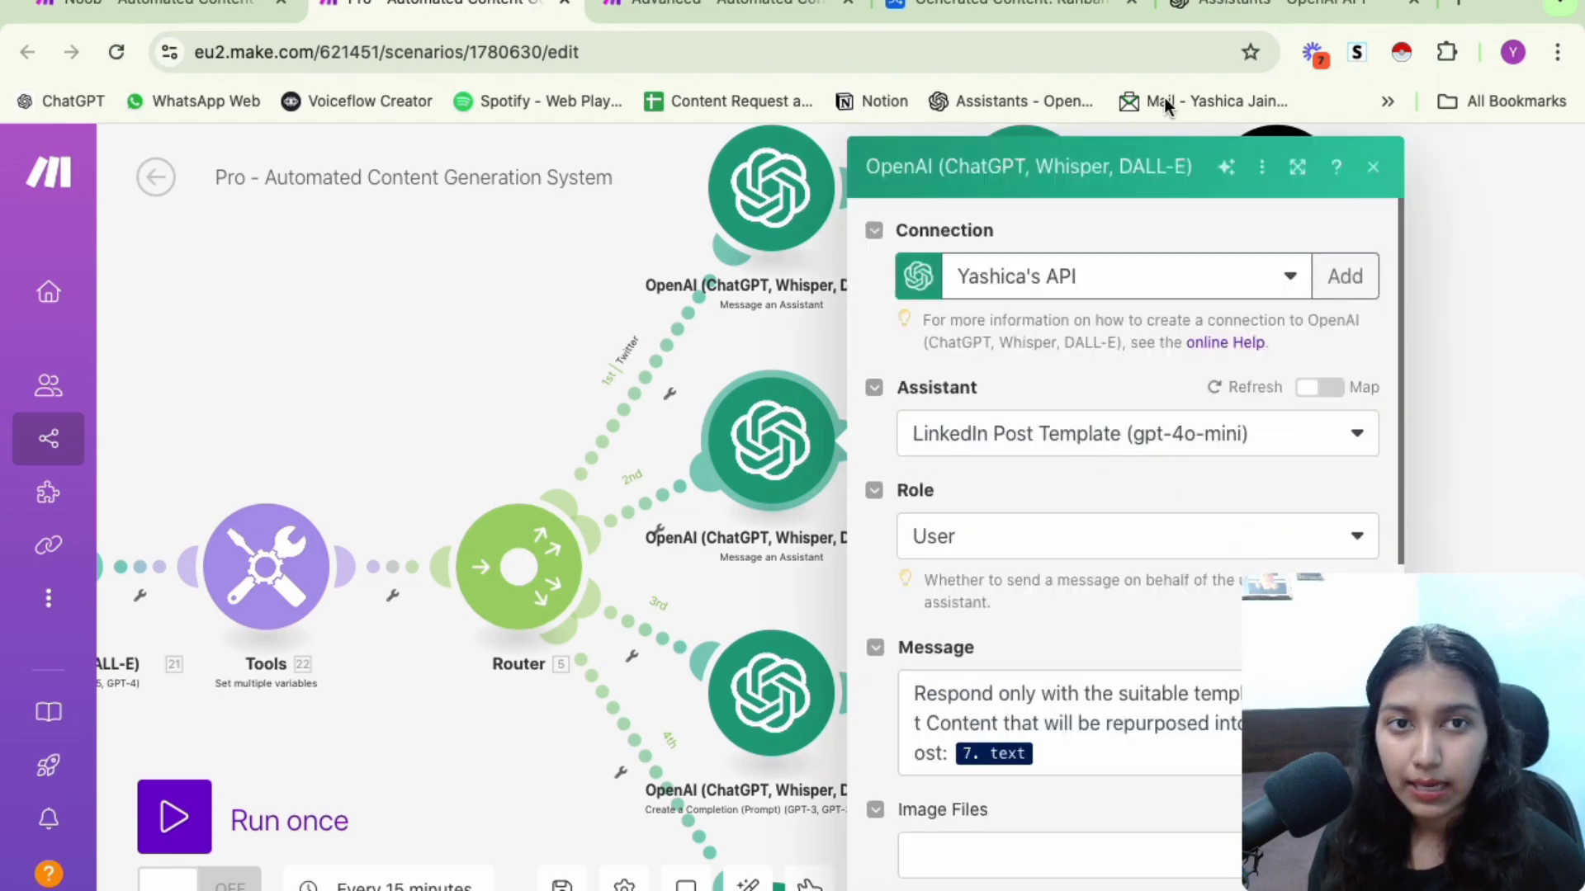
{"action": "left_click", "coordinate": [1265, 5]}
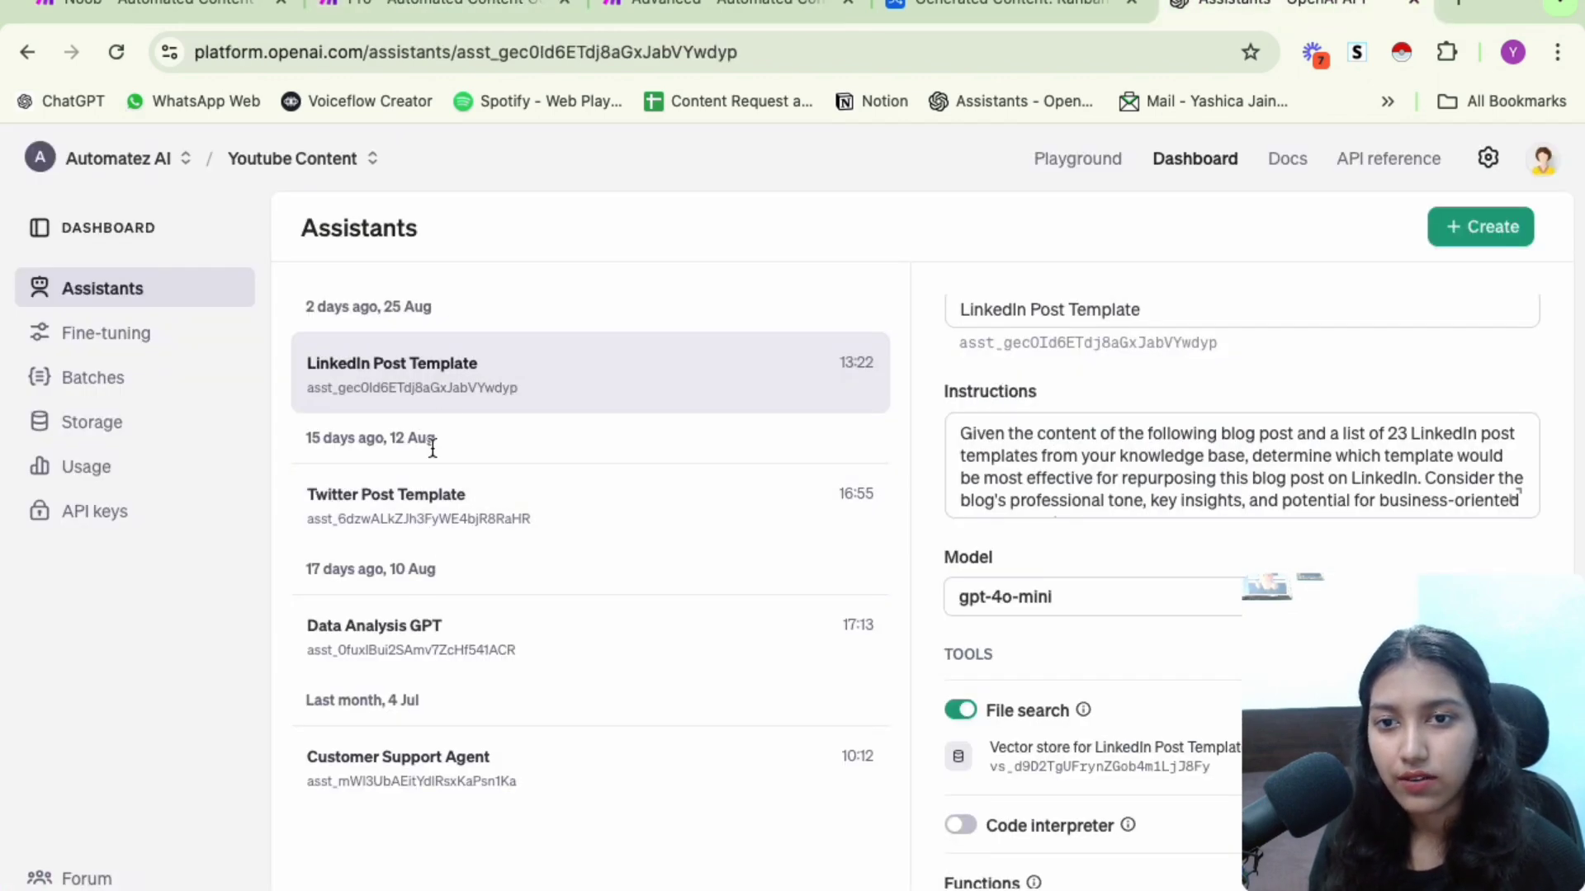
{"action": "left_click", "coordinate": [450, 7]}
{"action": "scroll", "coordinate": [1162, 432], "scroll_direction": "down", "scroll_amount": 2}
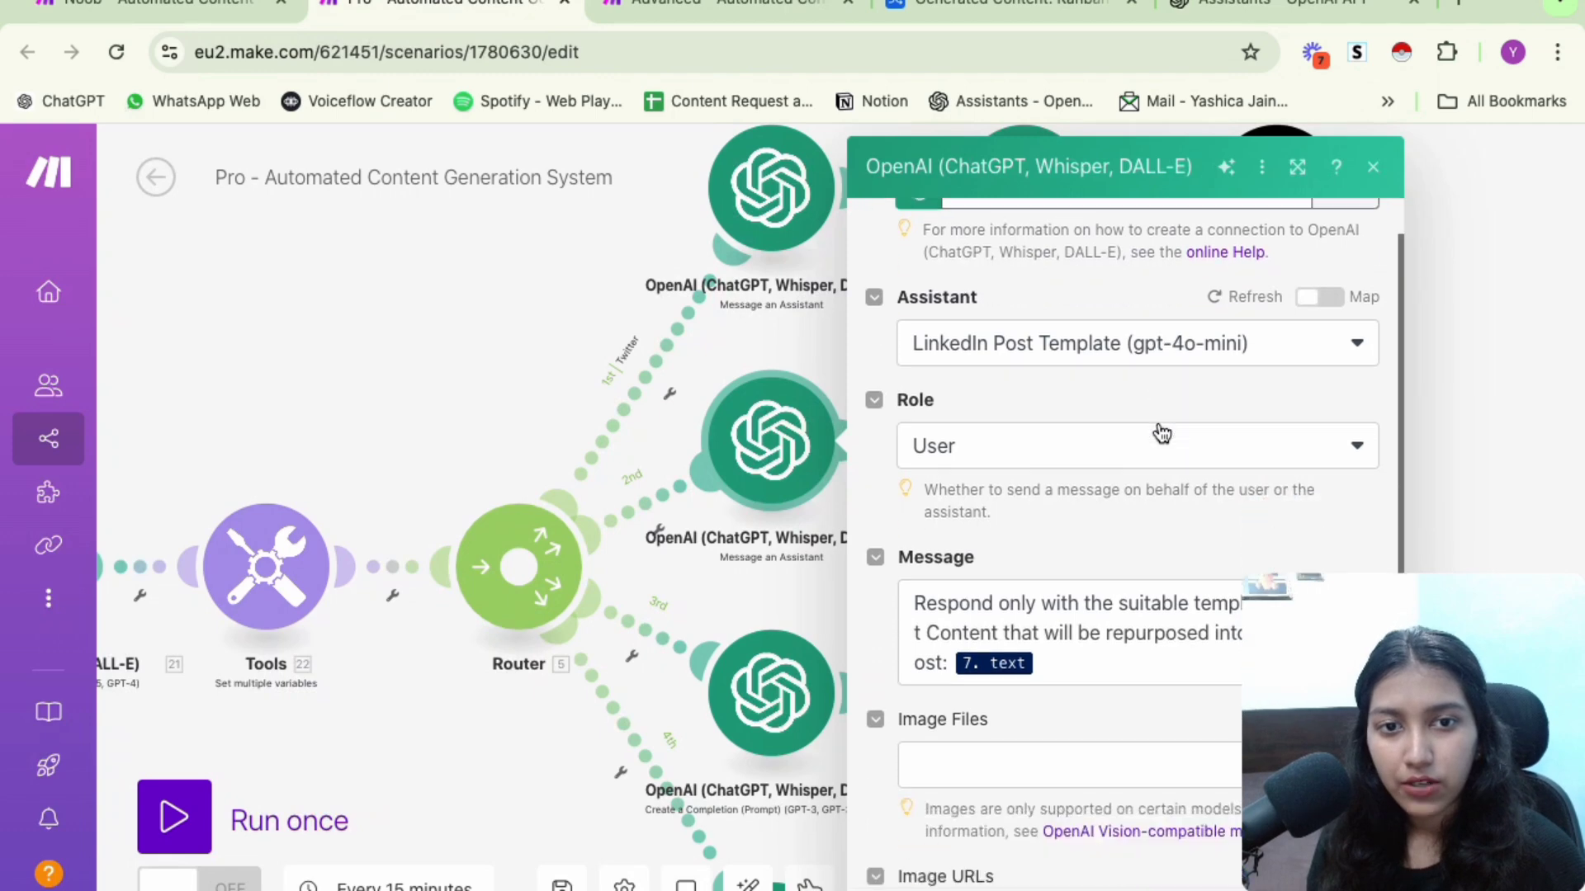
Review the message sent to the LinkedIn Post Template assistant in the LinkedIn branch's first OpenAI module
{"action": "scroll", "coordinate": [1161, 433], "scroll_direction": "down", "scroll_amount": 2}
{"action": "left_click_drag", "start_coordinate": [1043, 470], "coordinate": [926, 421]}
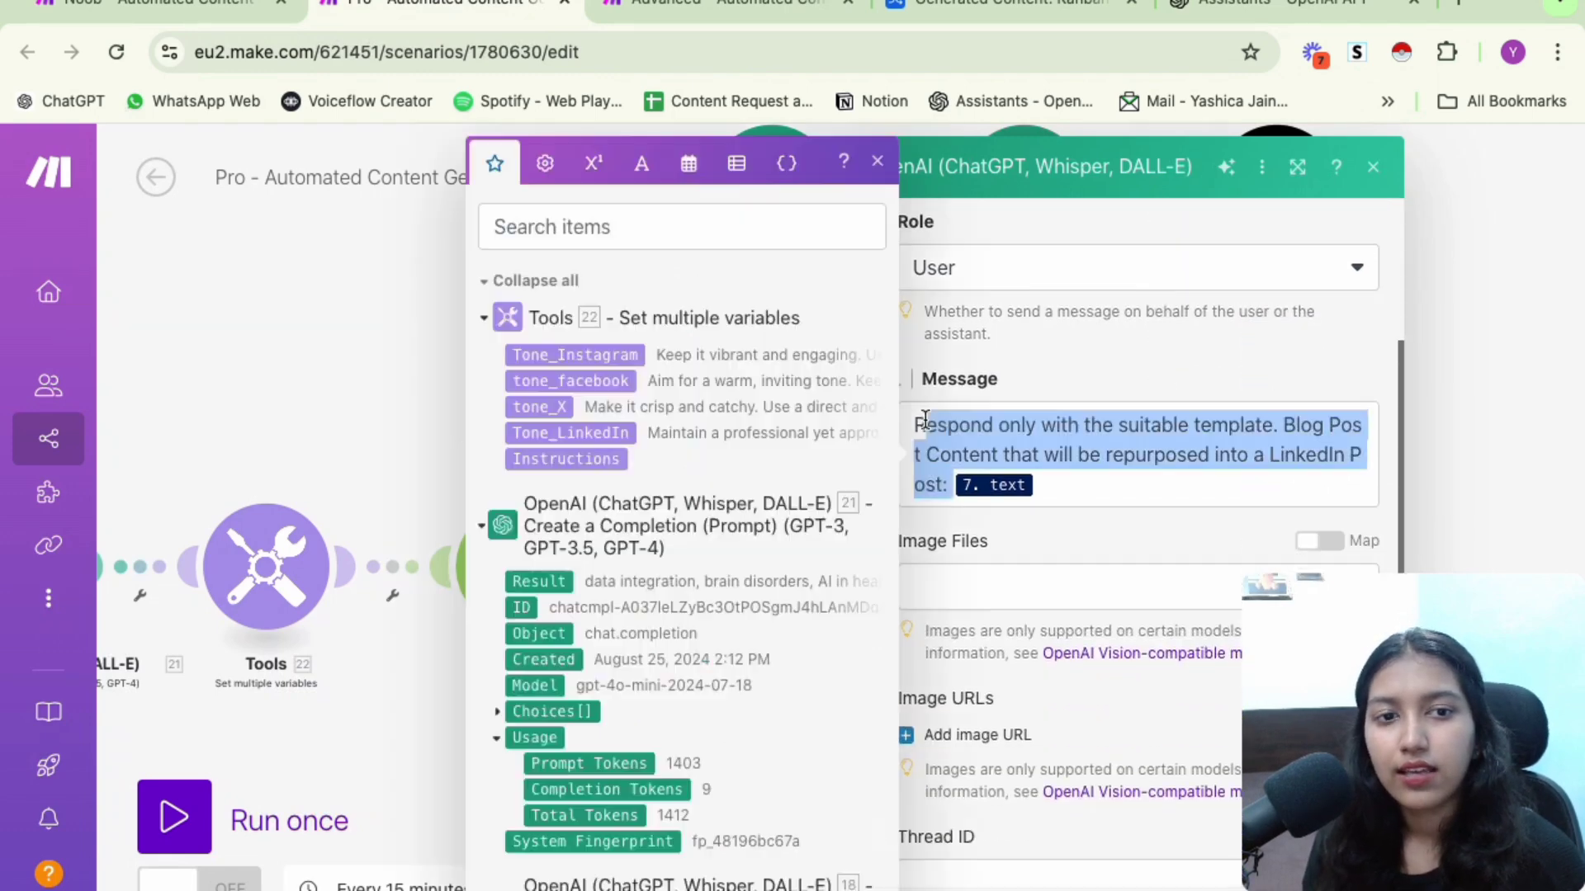
{"action": "left_click", "coordinate": [1139, 495]}
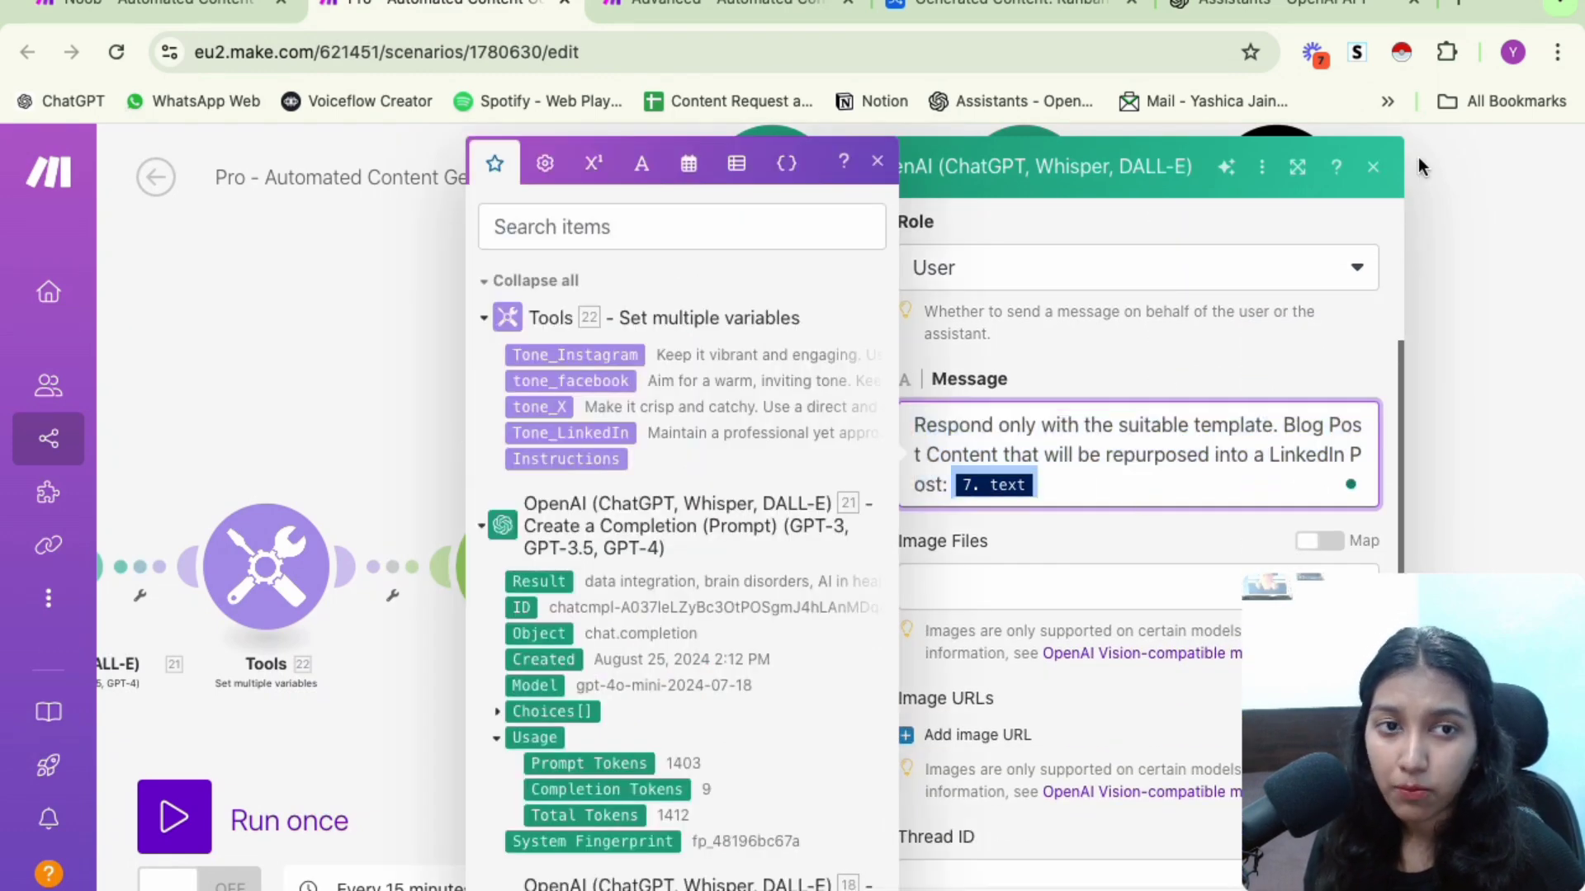
{"action": "left_click", "coordinate": [1375, 168]}
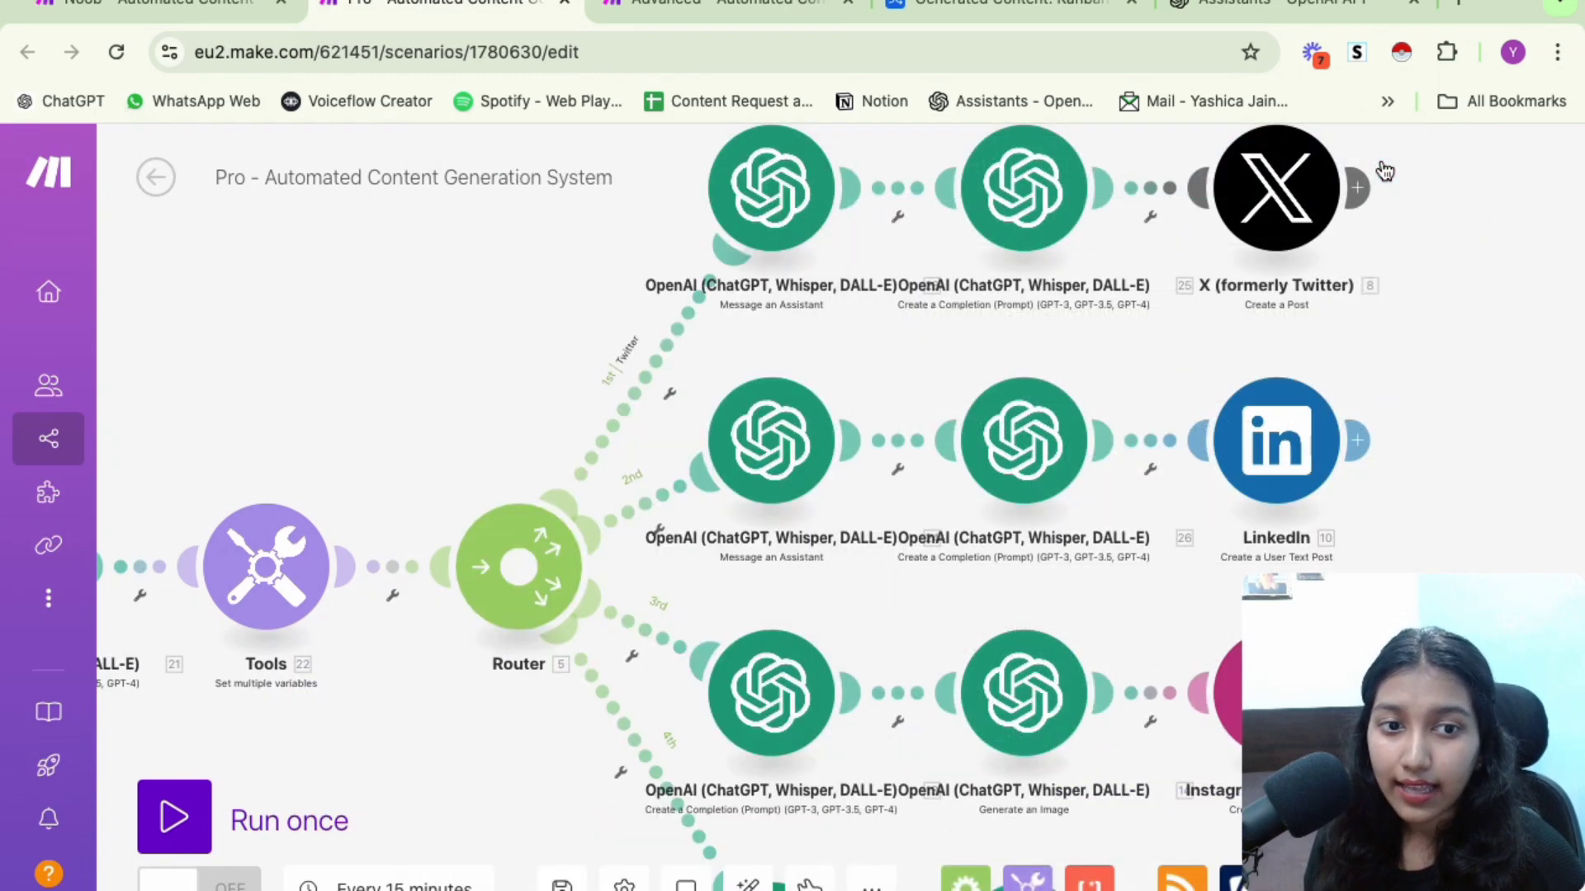
Examine the chat completion prompt and its mapped variables in the LinkedIn branch's second OpenAI module
{"action": "left_click", "coordinate": [1036, 418]}
{"action": "scroll", "coordinate": [1388, 307], "scroll_direction": "down", "scroll_amount": 10}
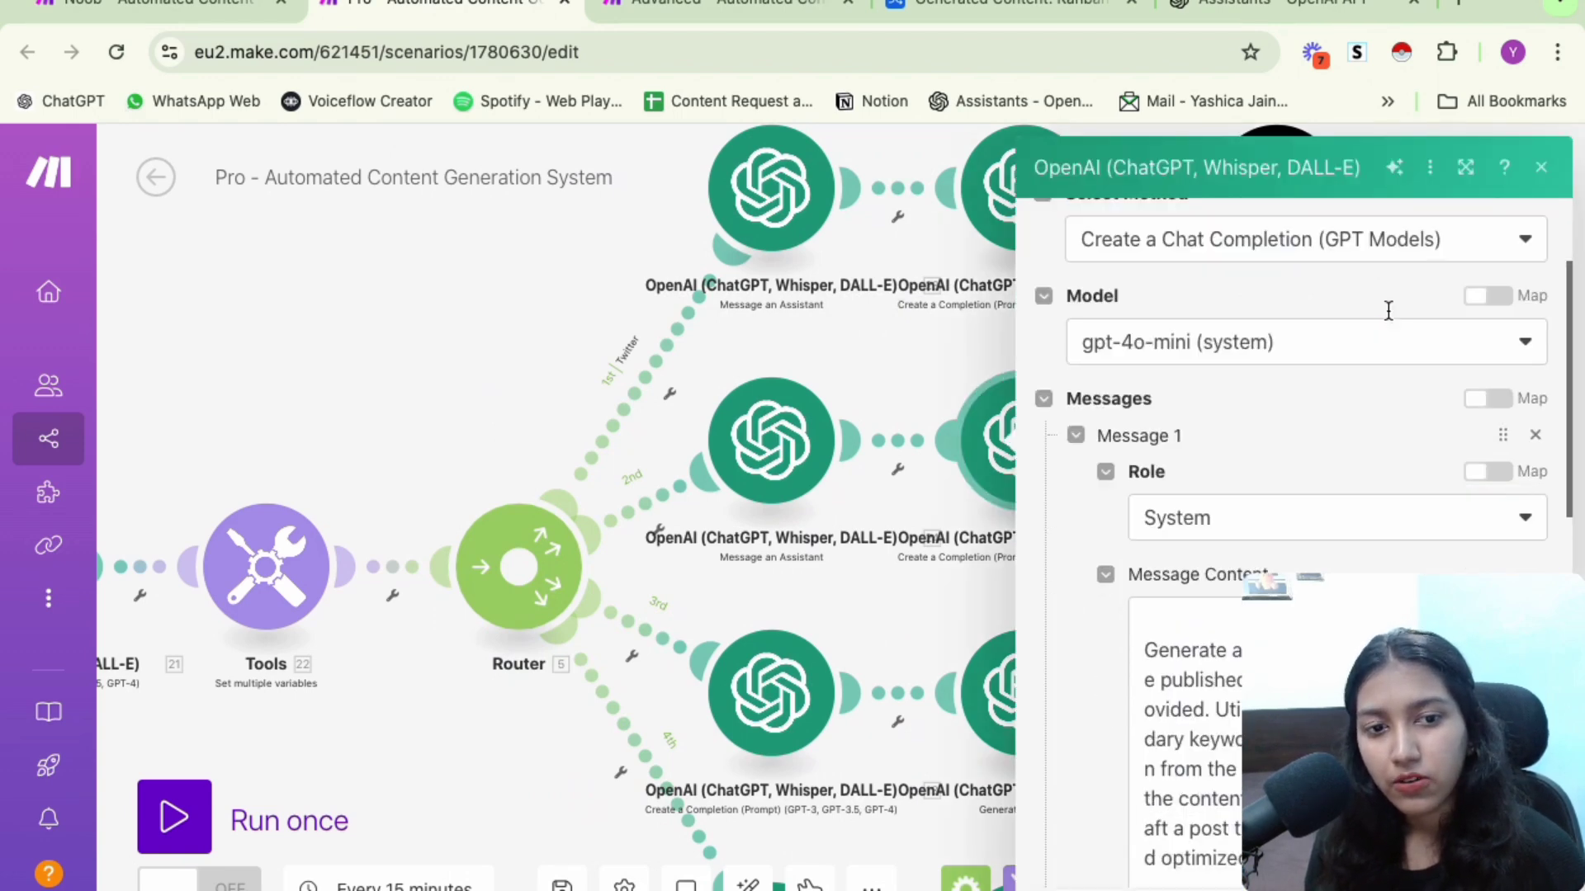
{"action": "scroll", "coordinate": [1389, 307], "scroll_direction": "down", "scroll_amount": 5}
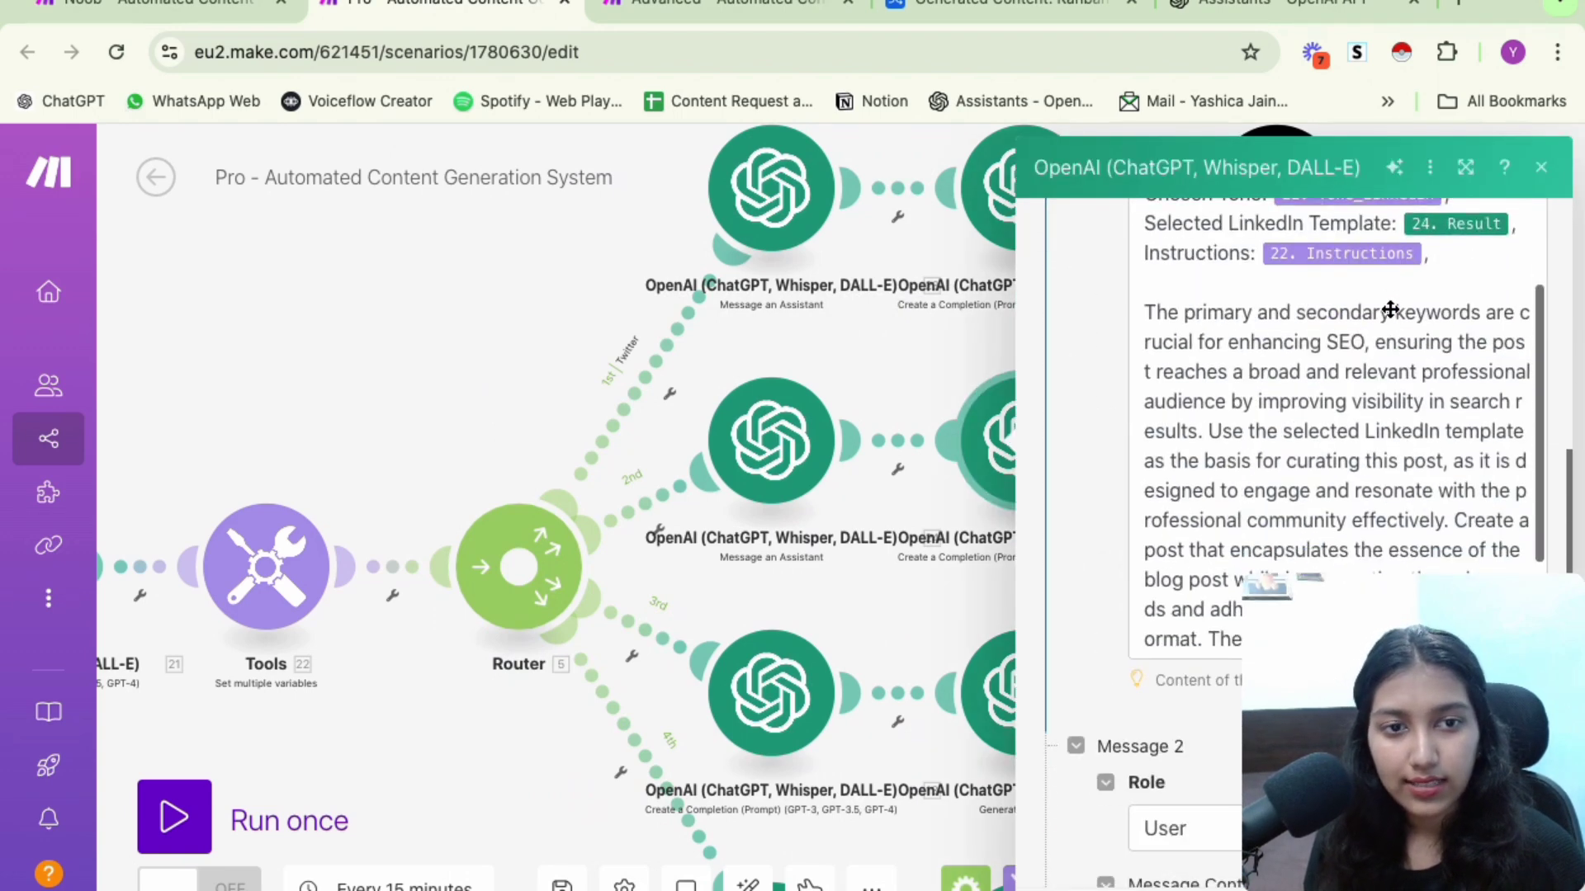
{"action": "left_click", "coordinate": [538, 323]}
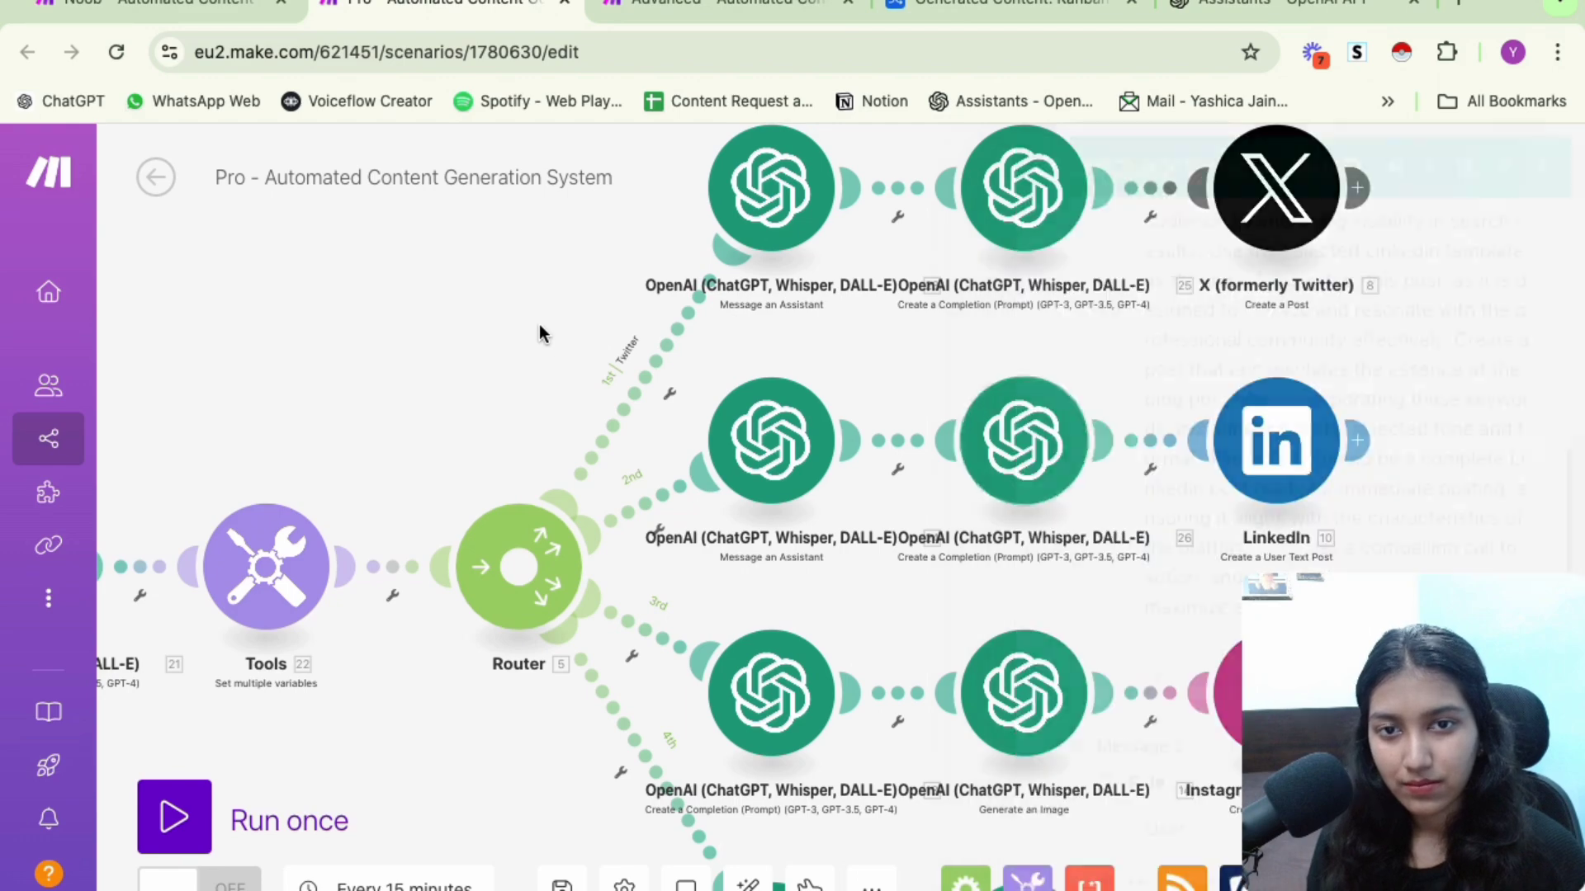
Check the mentions, media type, visibility and feed distribution settings of the LinkedIn Create a User Text Post module
{"action": "left_click", "coordinate": [1276, 441]}
{"action": "scroll", "coordinate": [987, 489], "scroll_direction": "down", "scroll_amount": 4}
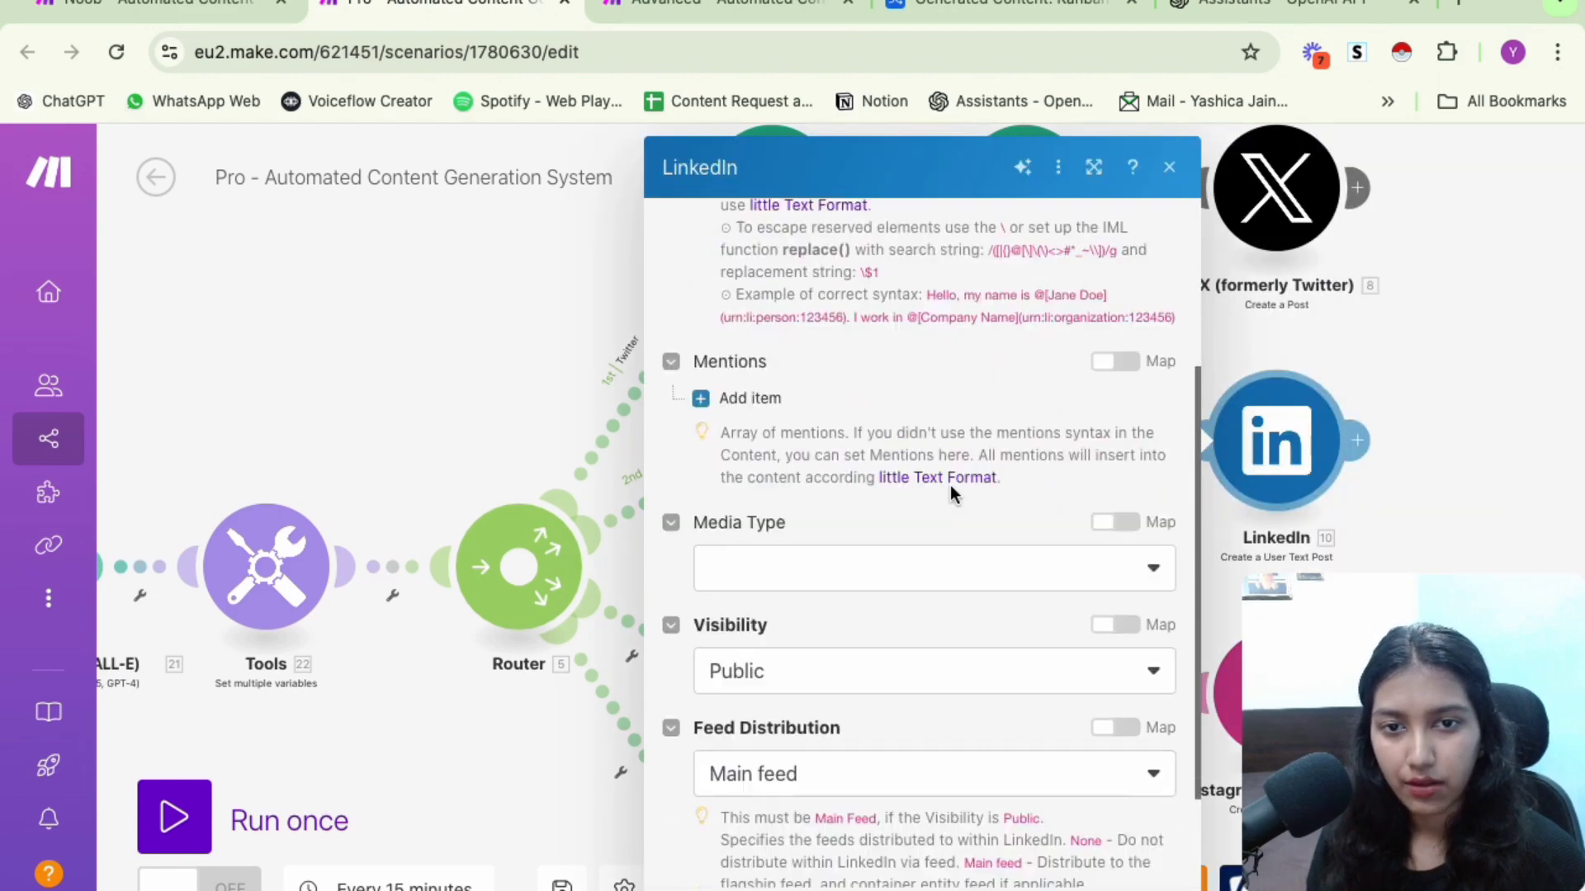
{"action": "left_click", "coordinate": [1491, 352]}
Open the Instagram branch's completion module and read the system prompt that generates the caption
{"action": "left_click_drag", "start_coordinate": [1489, 354], "coordinate": [1444, 35]}
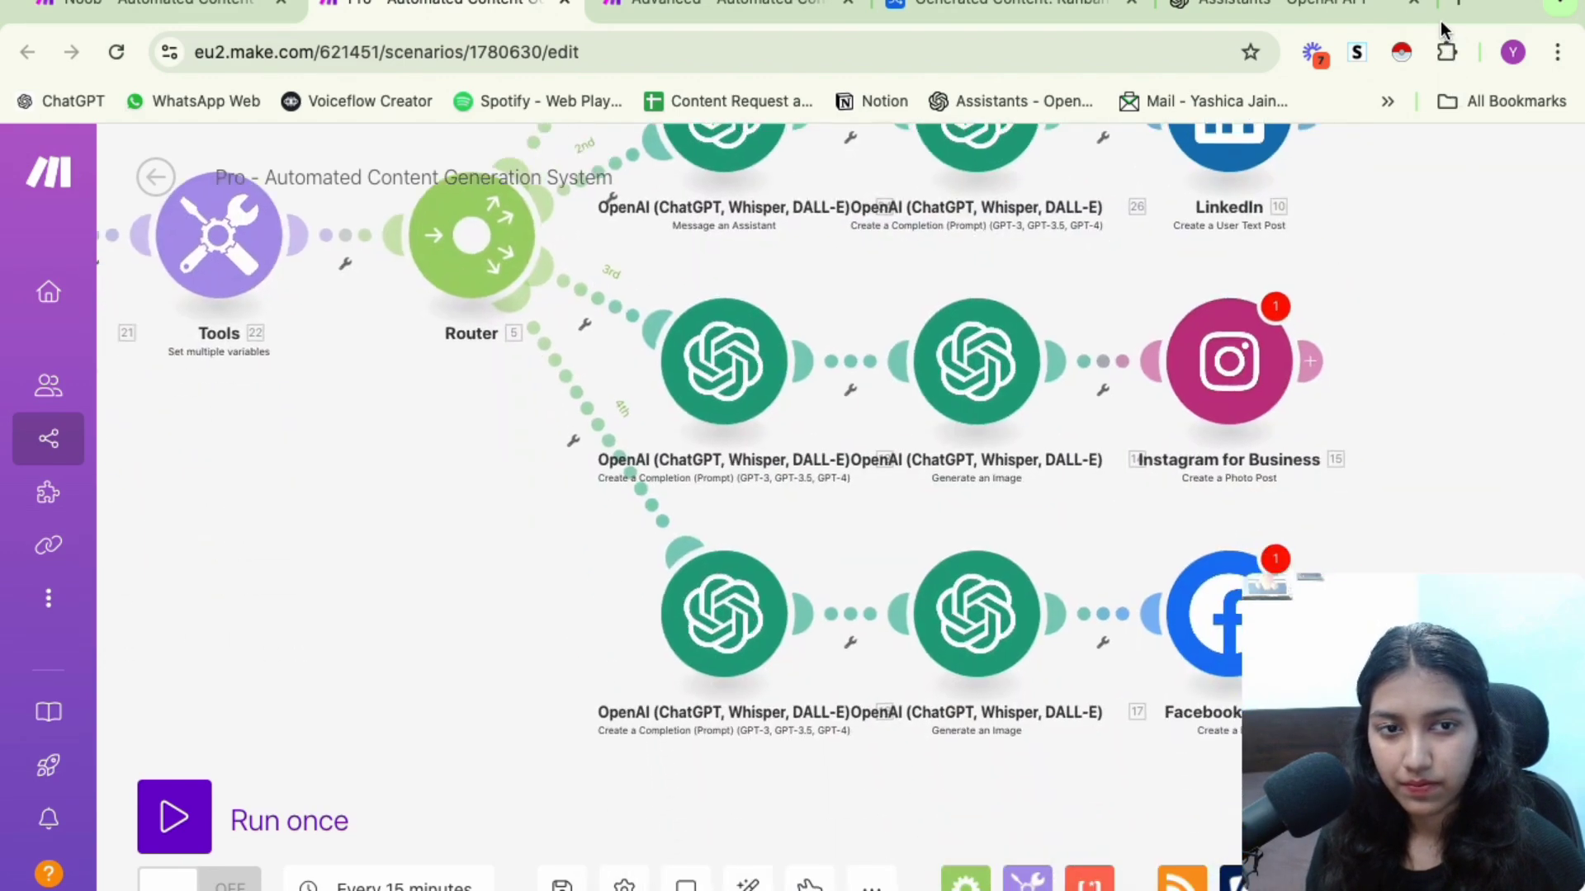
{"action": "left_click_drag", "start_coordinate": [1431, 452], "coordinate": [1348, 388]}
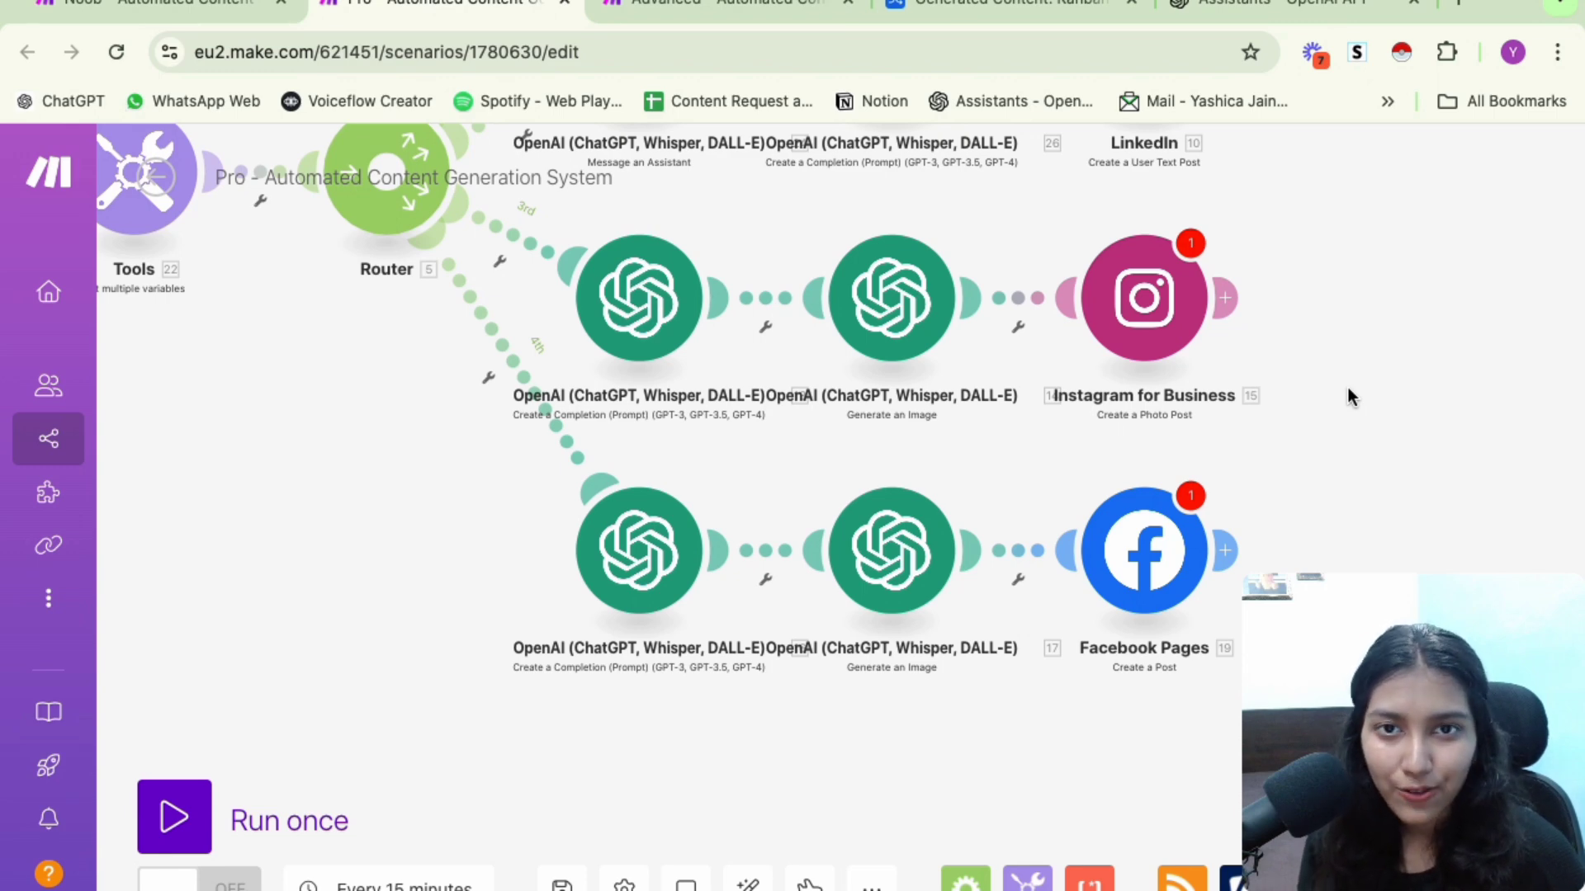
{"action": "left_click", "coordinate": [630, 318]}
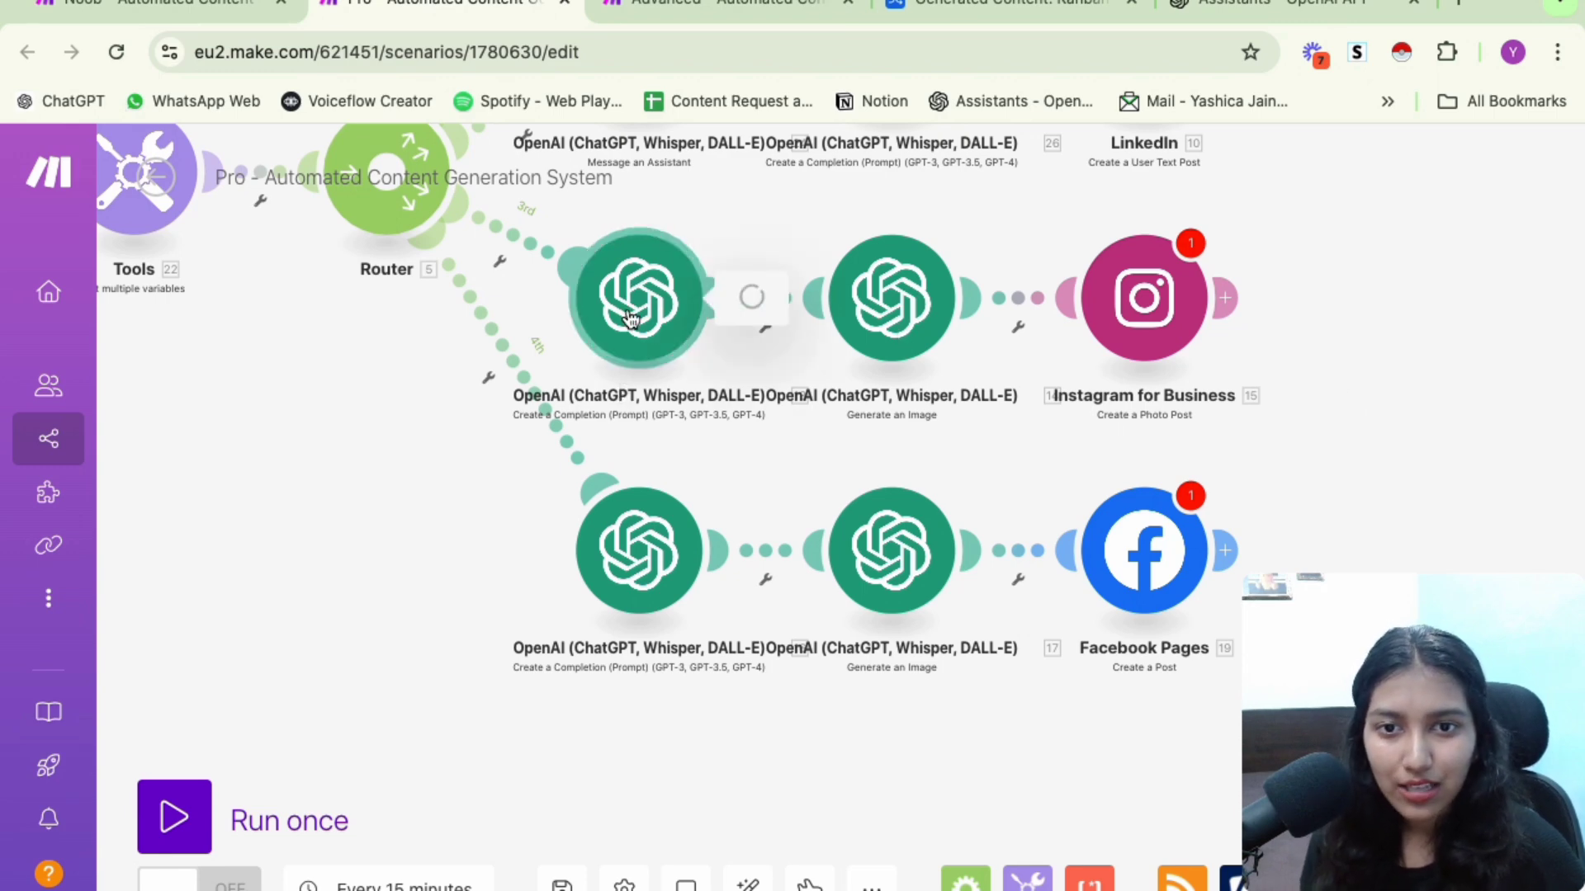
{"action": "scroll", "coordinate": [1033, 394], "scroll_direction": "down", "scroll_amount": 5}
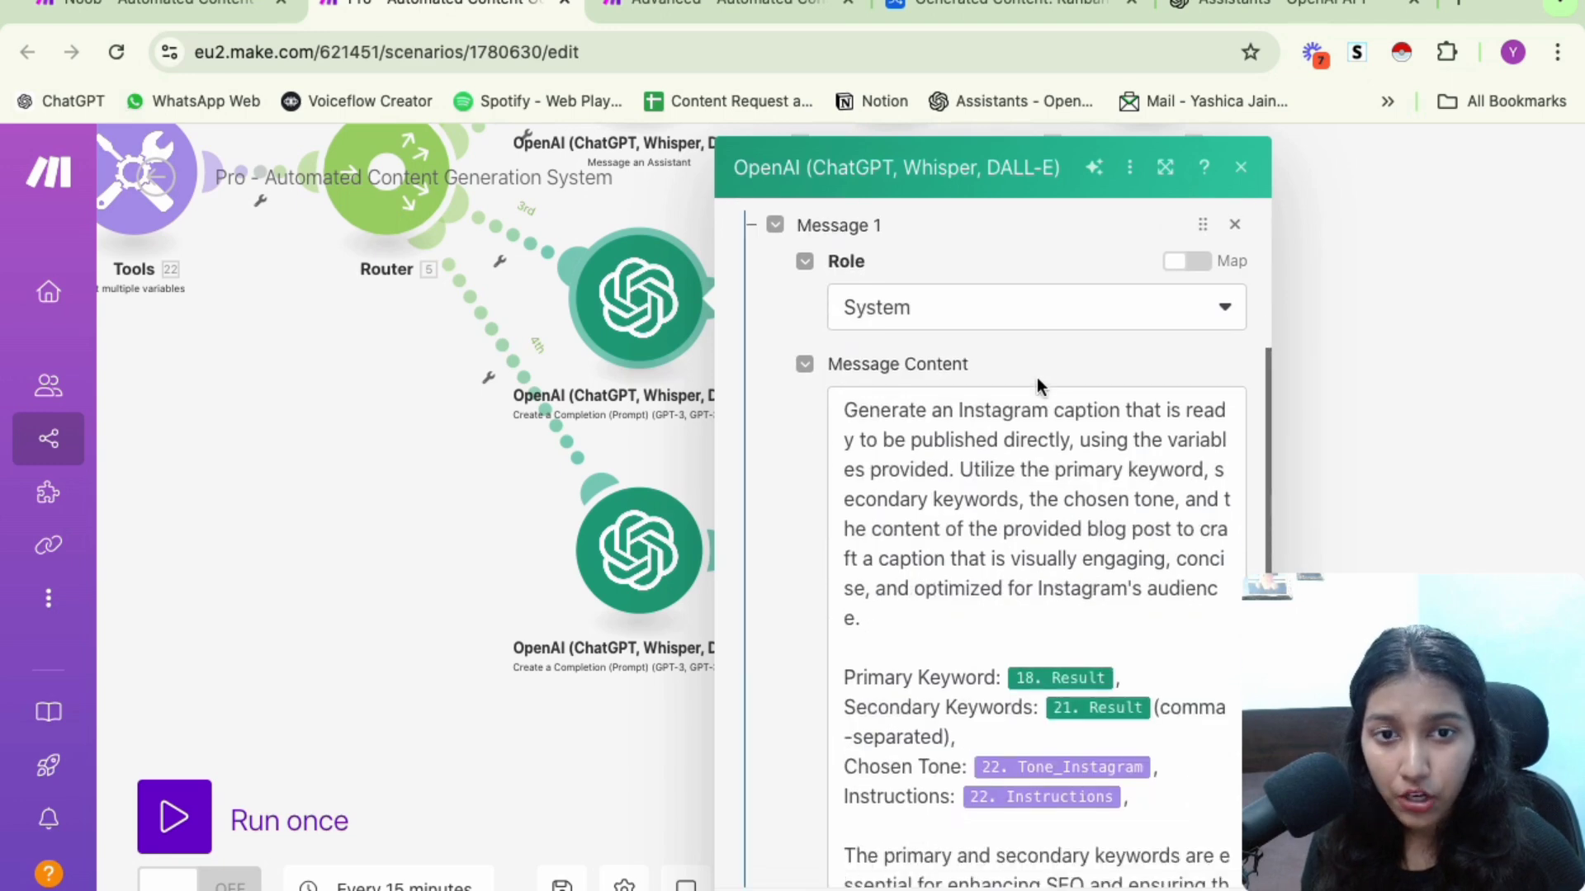
{"action": "scroll", "coordinate": [1036, 378], "scroll_direction": "down", "scroll_amount": 3}
{"action": "scroll", "coordinate": [1038, 365], "scroll_direction": "up", "scroll_amount": 3}
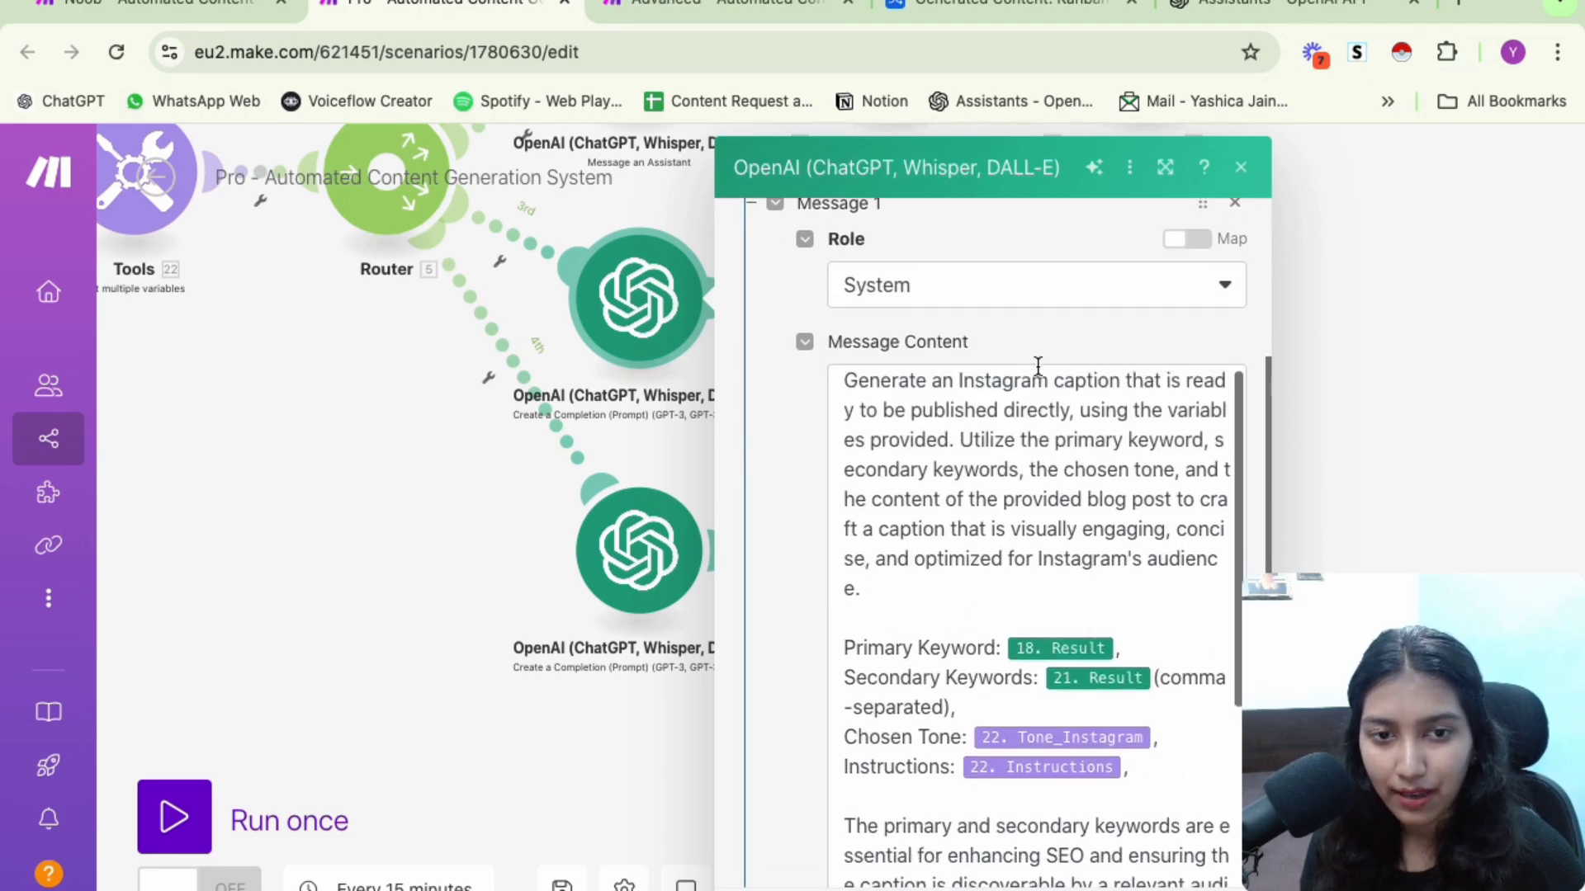
{"action": "scroll", "coordinate": [1029, 338], "scroll_direction": "down", "scroll_amount": 4}
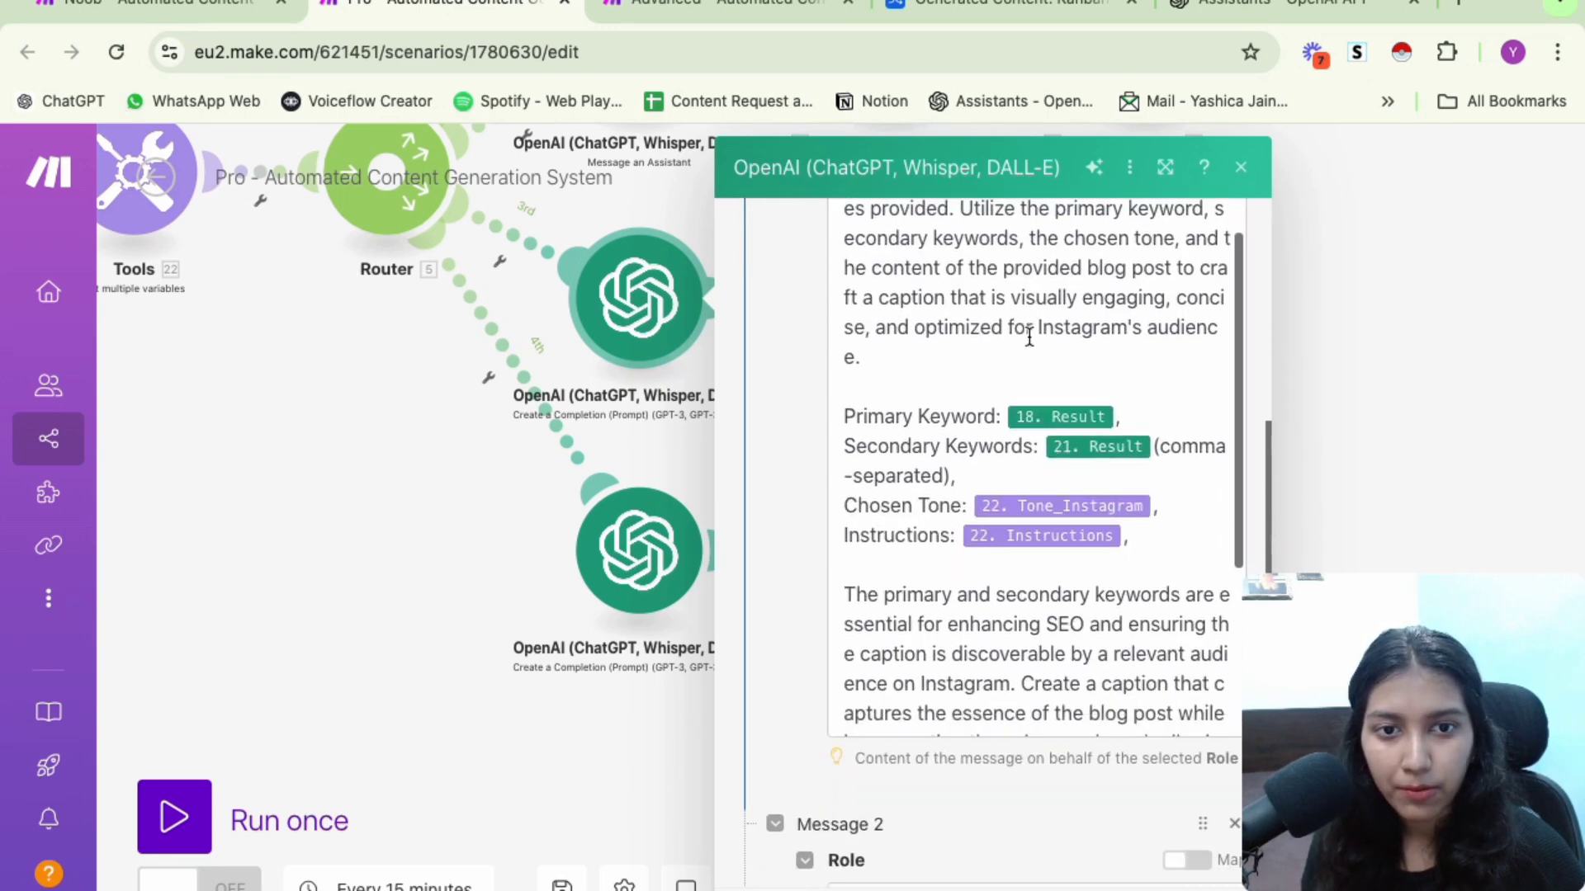
{"action": "scroll", "coordinate": [1029, 339], "scroll_direction": "down", "scroll_amount": 3}
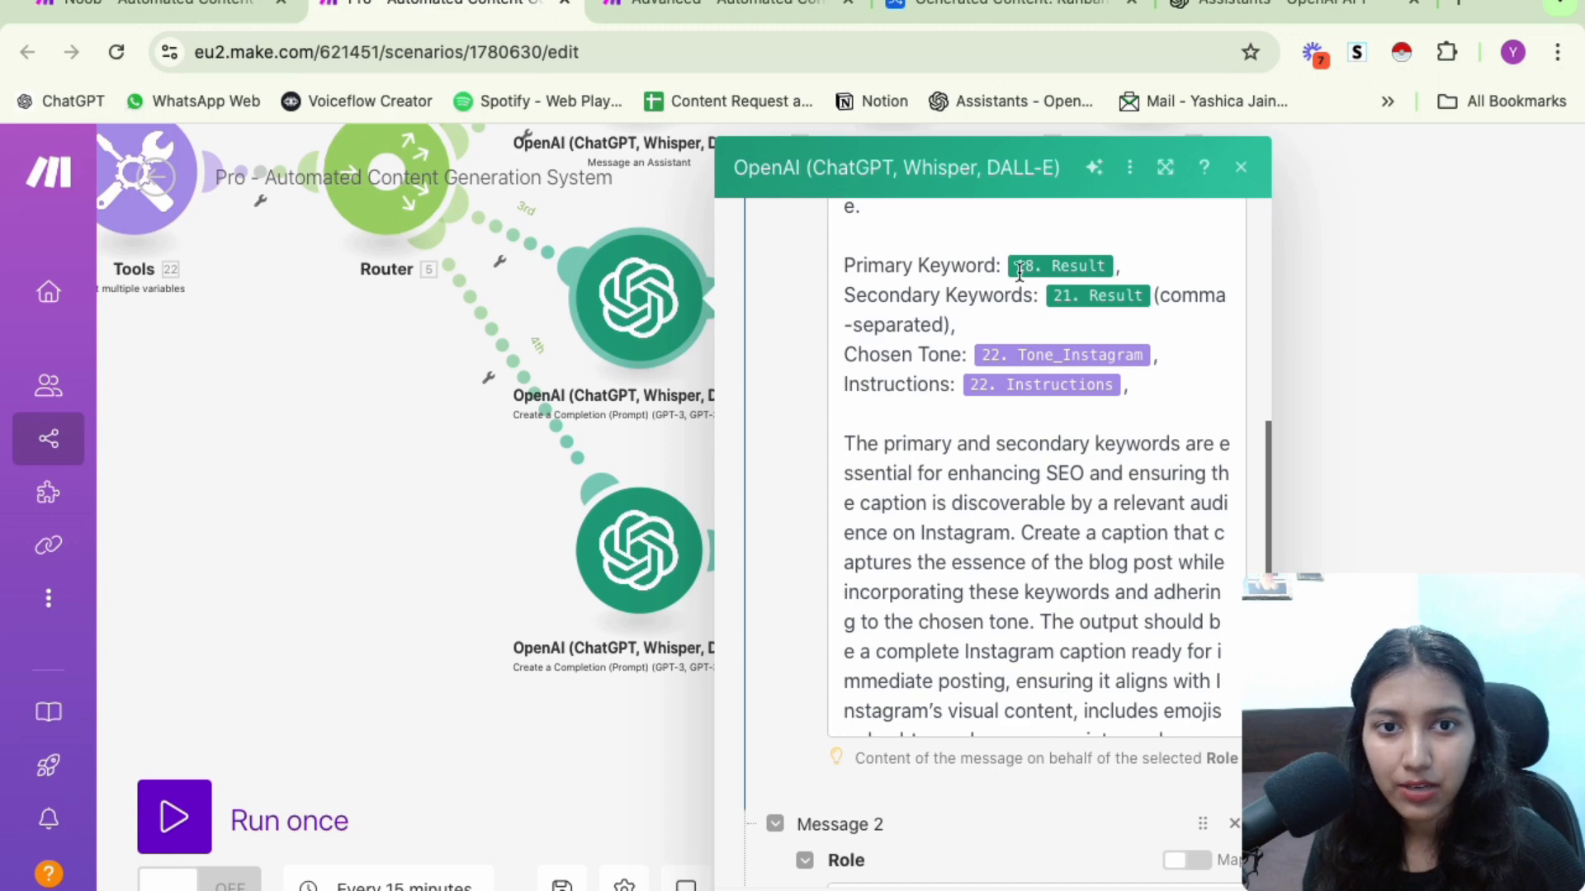
Examine the mapped keyword, tone and instruction variables, closing instructions and user message of the Instagram caption prompt
{"action": "left_click_drag", "start_coordinate": [1020, 272], "coordinate": [1166, 410]}
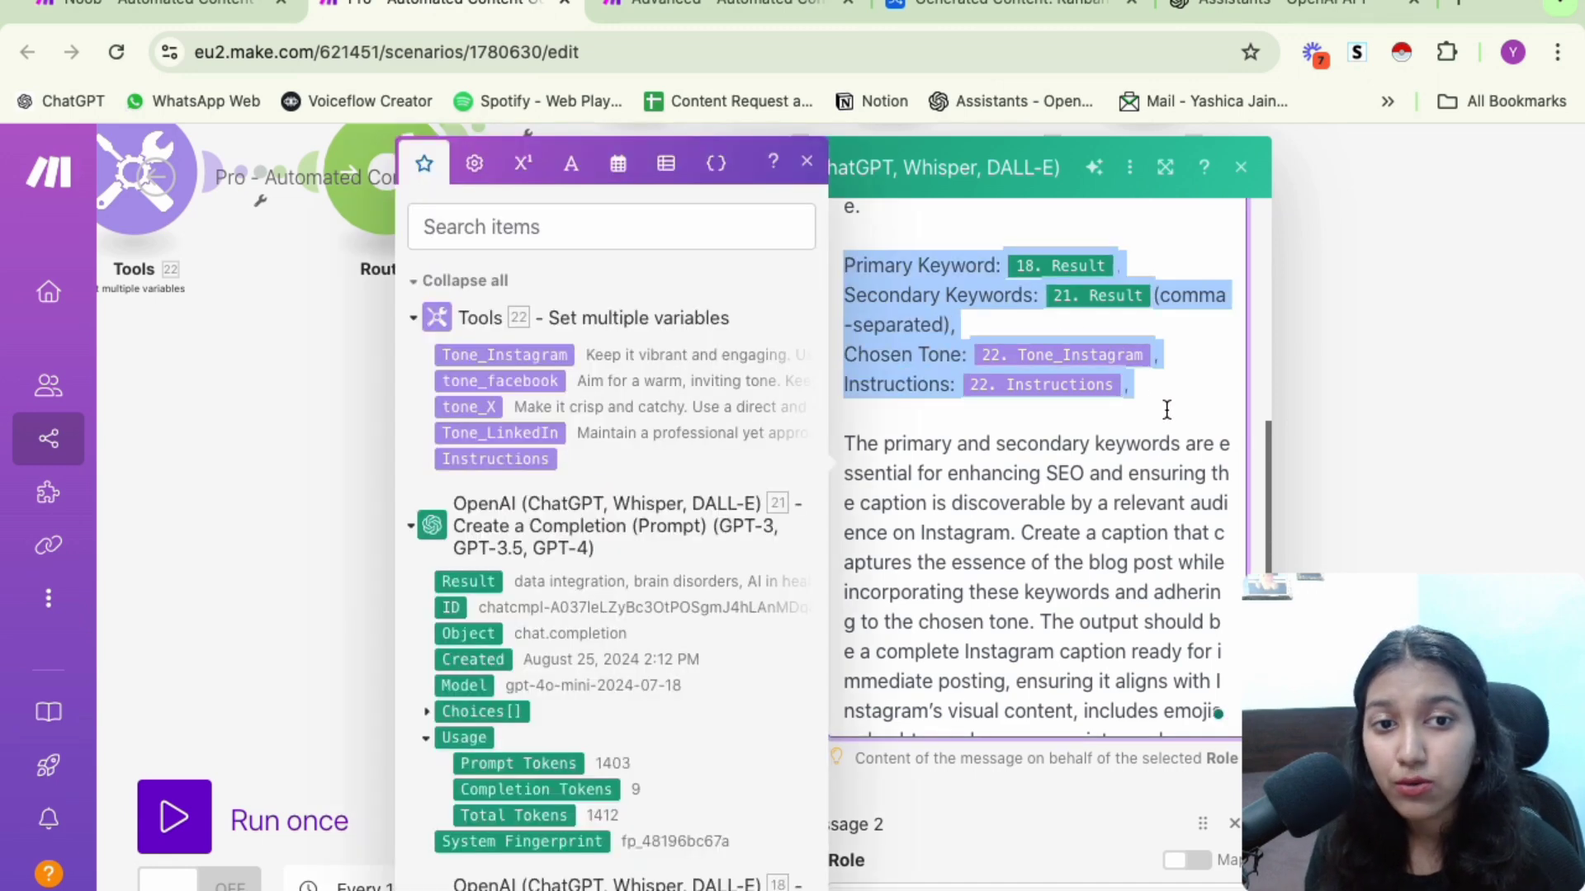
{"action": "left_click", "coordinate": [1167, 404]}
{"action": "scroll", "coordinate": [1168, 399], "scroll_direction": "down", "scroll_amount": 2}
{"action": "left_click_drag", "start_coordinate": [988, 388], "coordinate": [1133, 656]}
{"action": "scroll", "coordinate": [1136, 640], "scroll_direction": "down", "scroll_amount": 5}
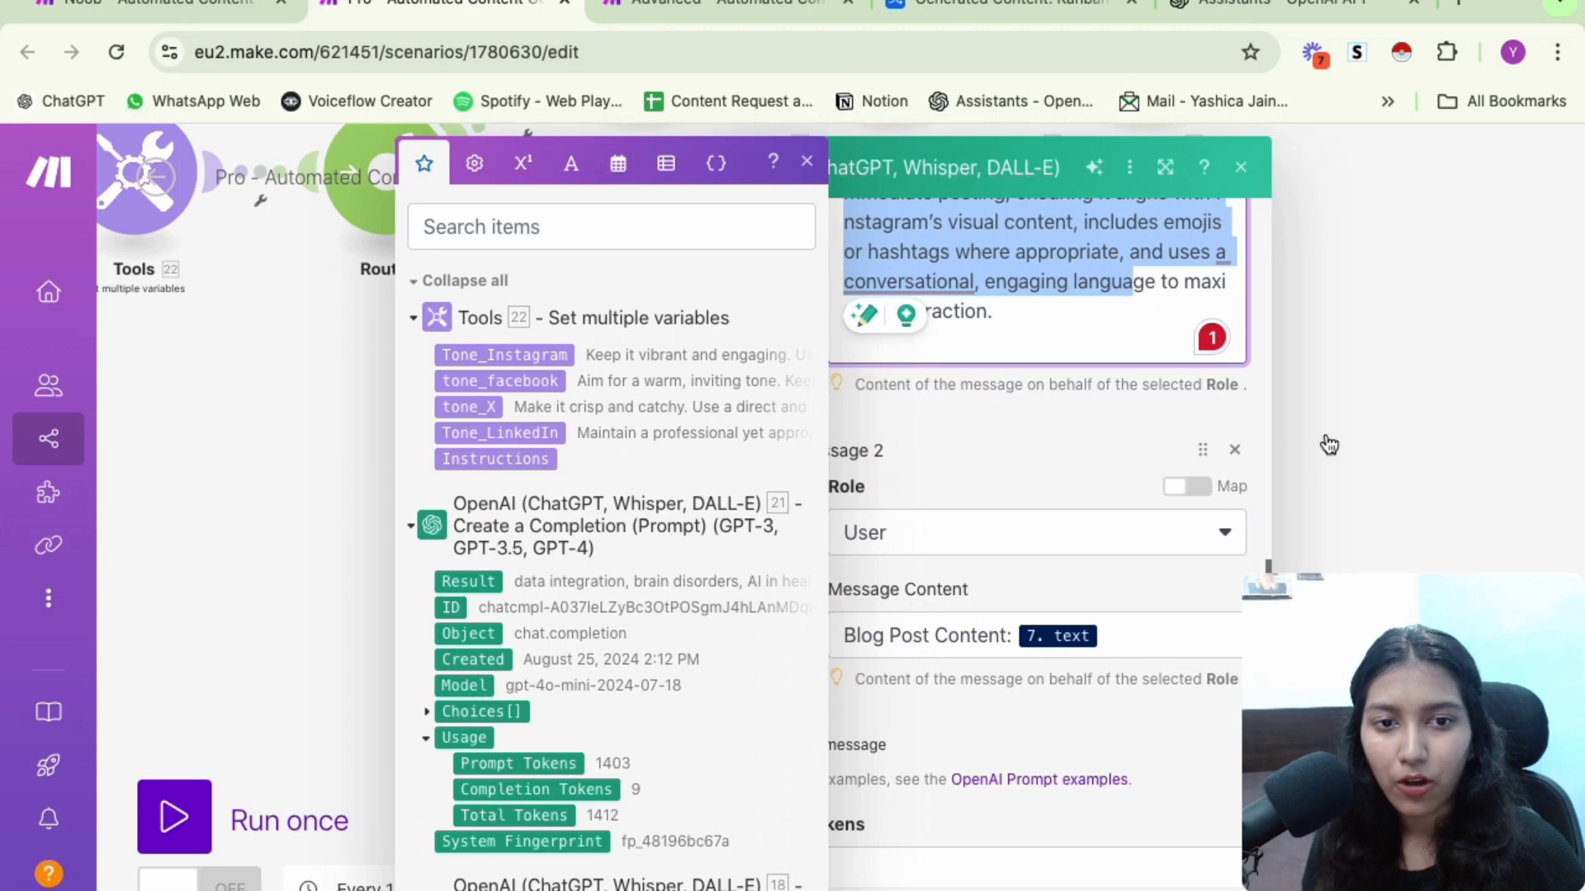
{"action": "left_click", "coordinate": [1345, 419]}
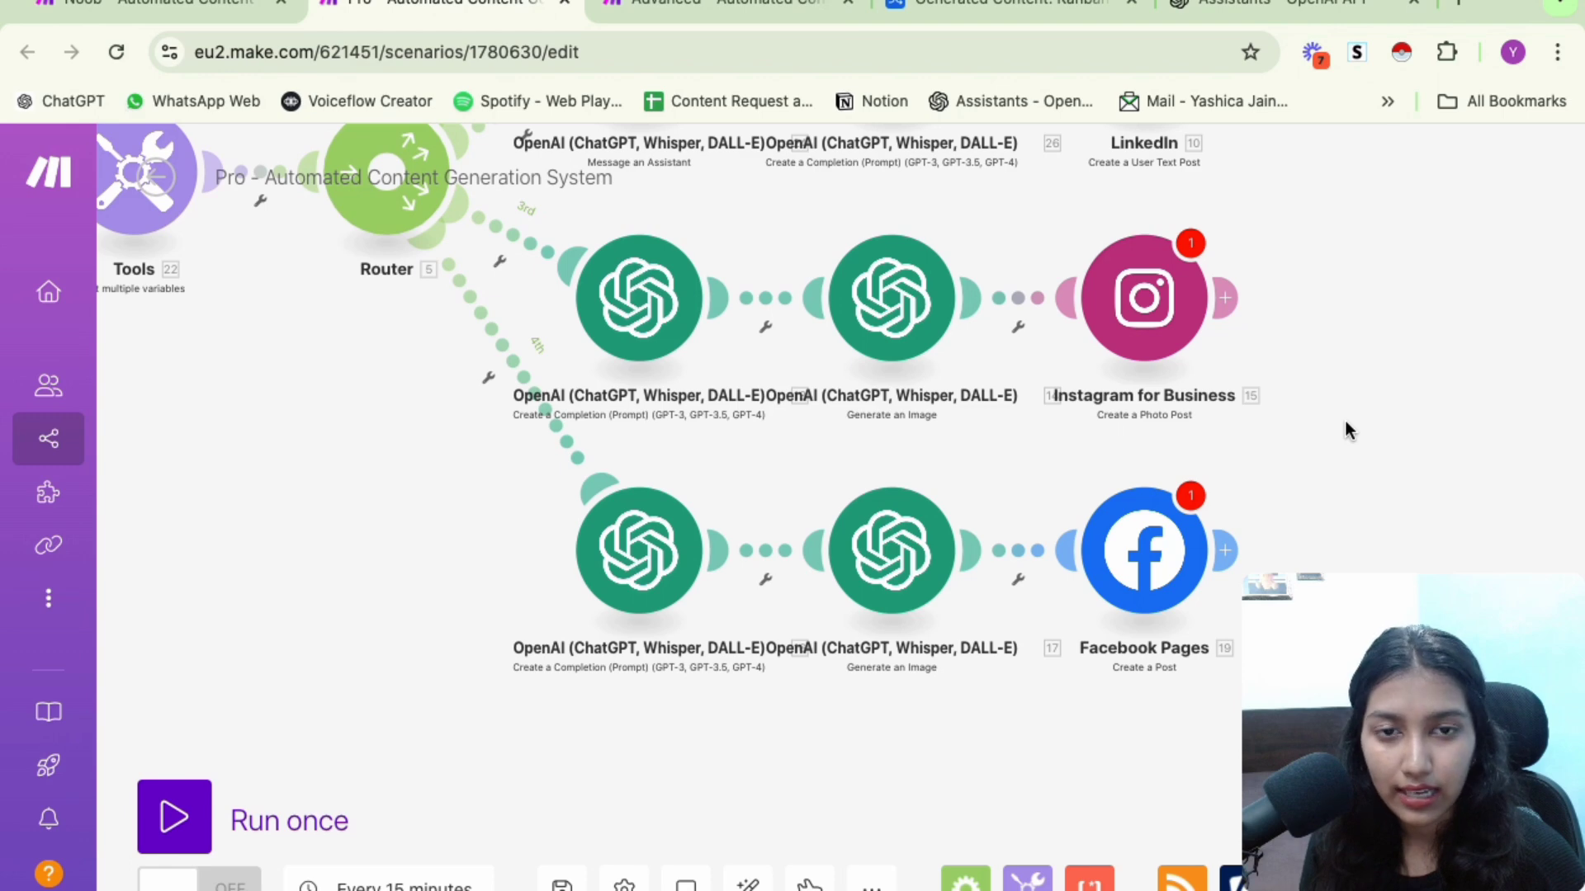
Review the prompt, size, quality and style settings of the Instagram branch's Generate an Image module
{"action": "left_click", "coordinate": [907, 351]}
{"action": "scroll", "coordinate": [1242, 436], "scroll_direction": "down", "scroll_amount": 5}
{"action": "scroll", "coordinate": [1245, 432], "scroll_direction": "up", "scroll_amount": 1}
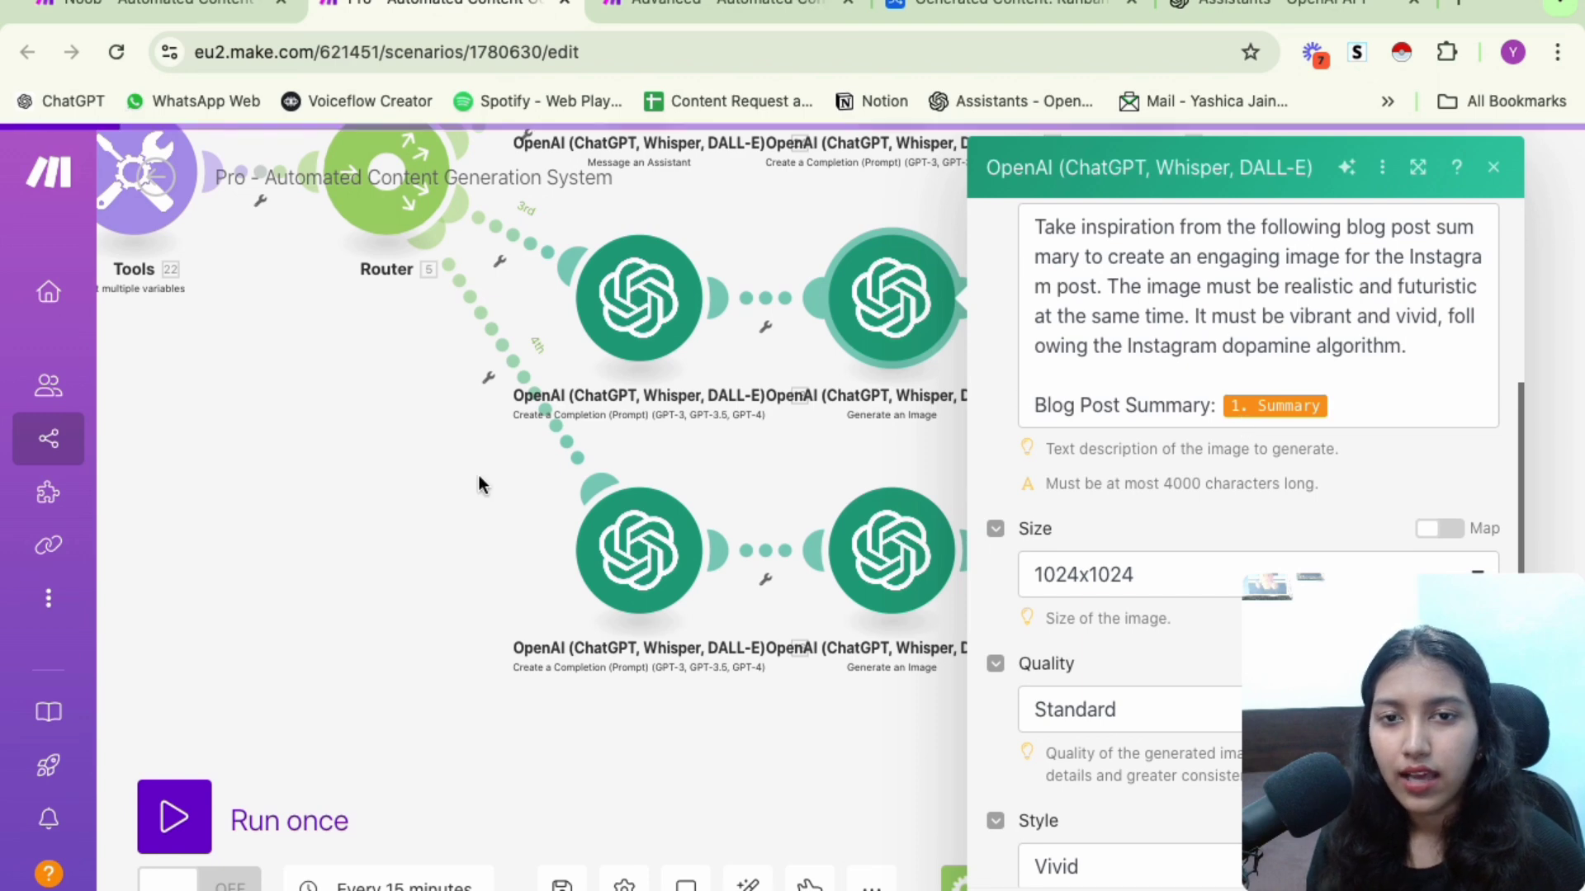
{"action": "left_click", "coordinate": [424, 488]}
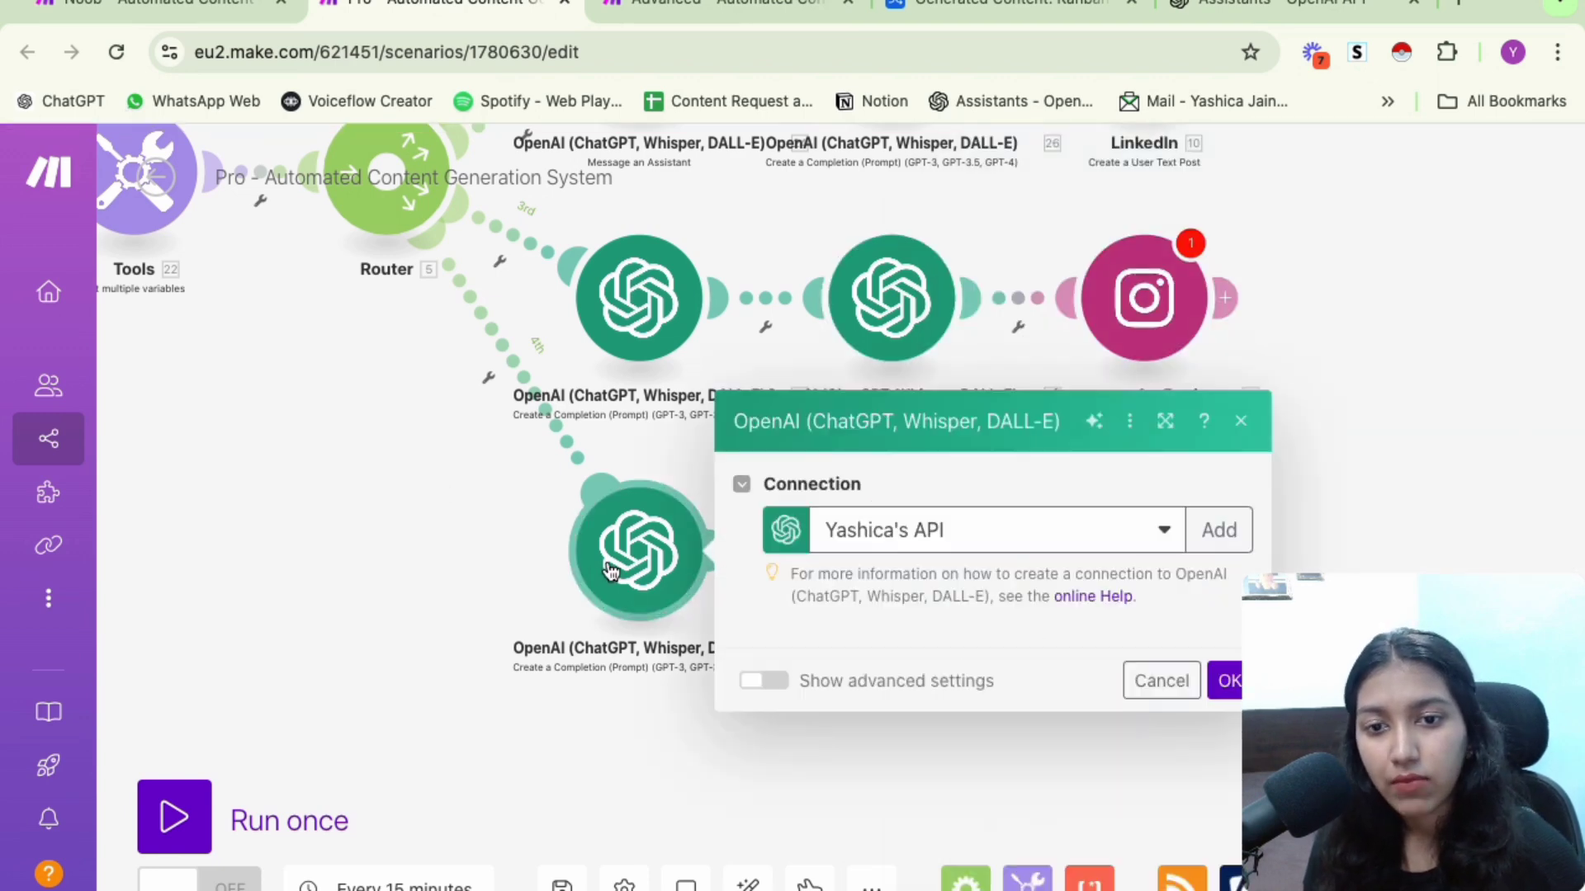
Check the Facebook branch's completion module and its Generate an Image prompt
{"action": "scroll", "coordinate": [1034, 600], "scroll_direction": "down", "scroll_amount": 4}
{"action": "left_click", "coordinate": [372, 704]}
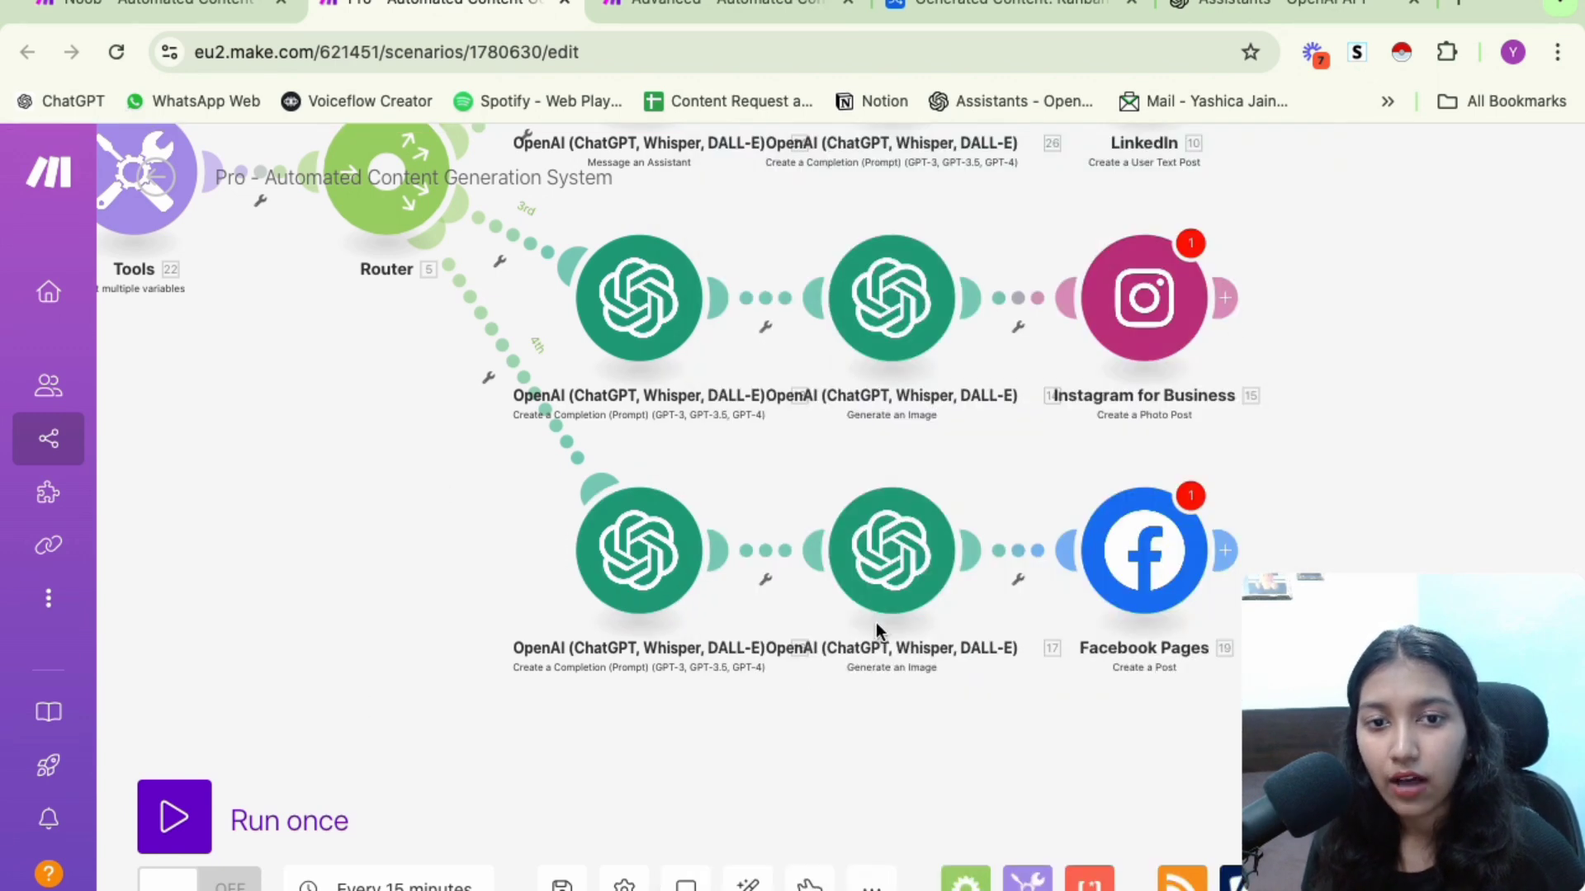
{"action": "left_click", "coordinate": [895, 603]}
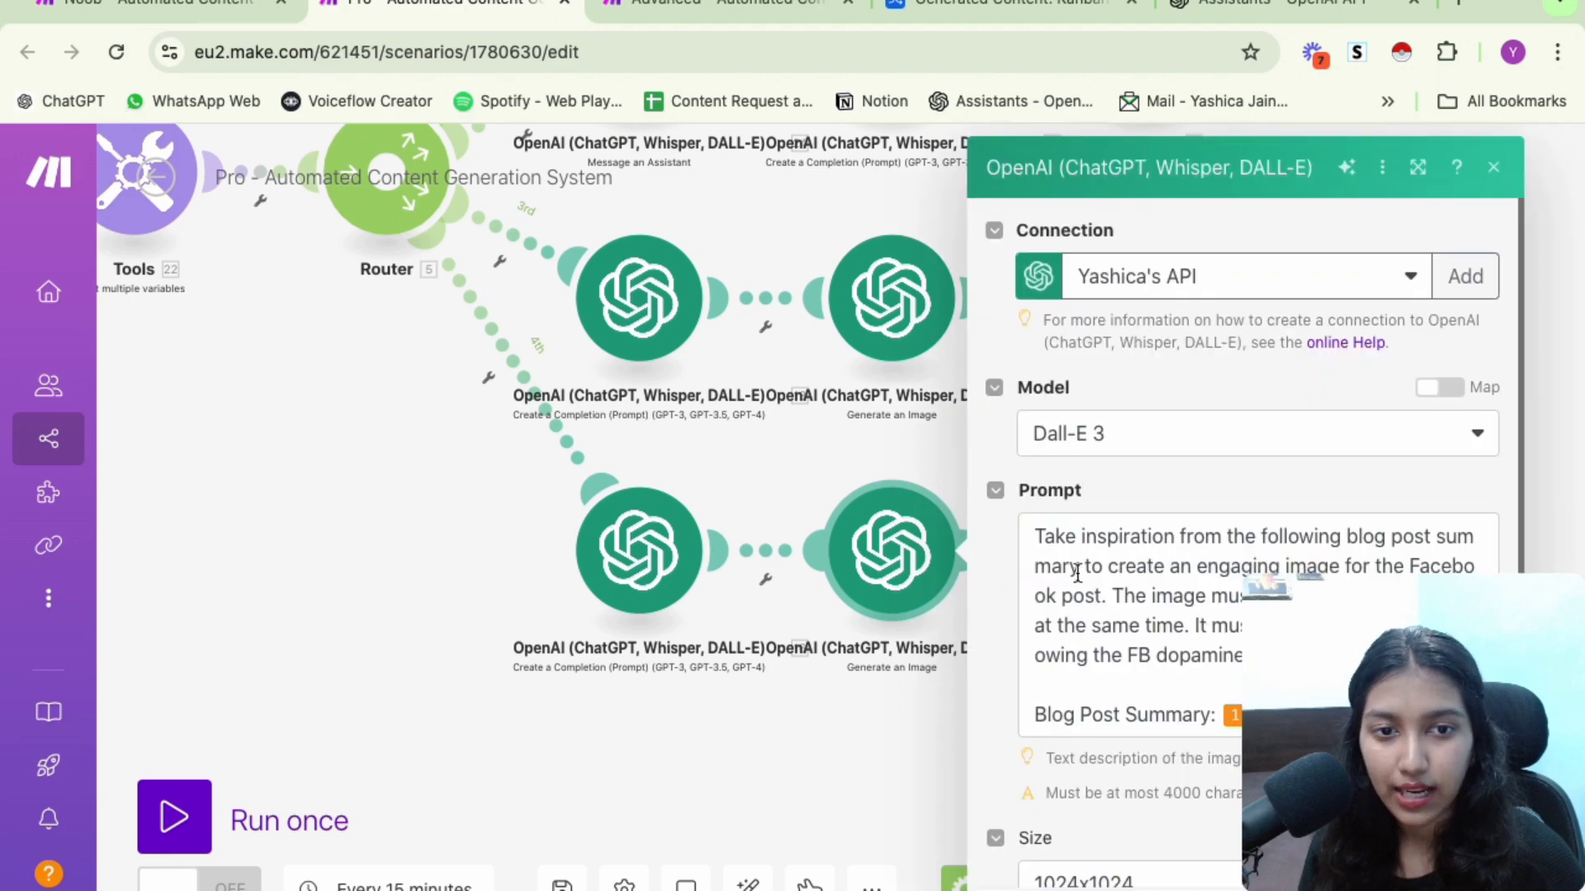
{"action": "scroll", "coordinate": [1155, 619], "scroll_direction": "down", "scroll_amount": 3}
{"action": "left_click", "coordinate": [418, 538]}
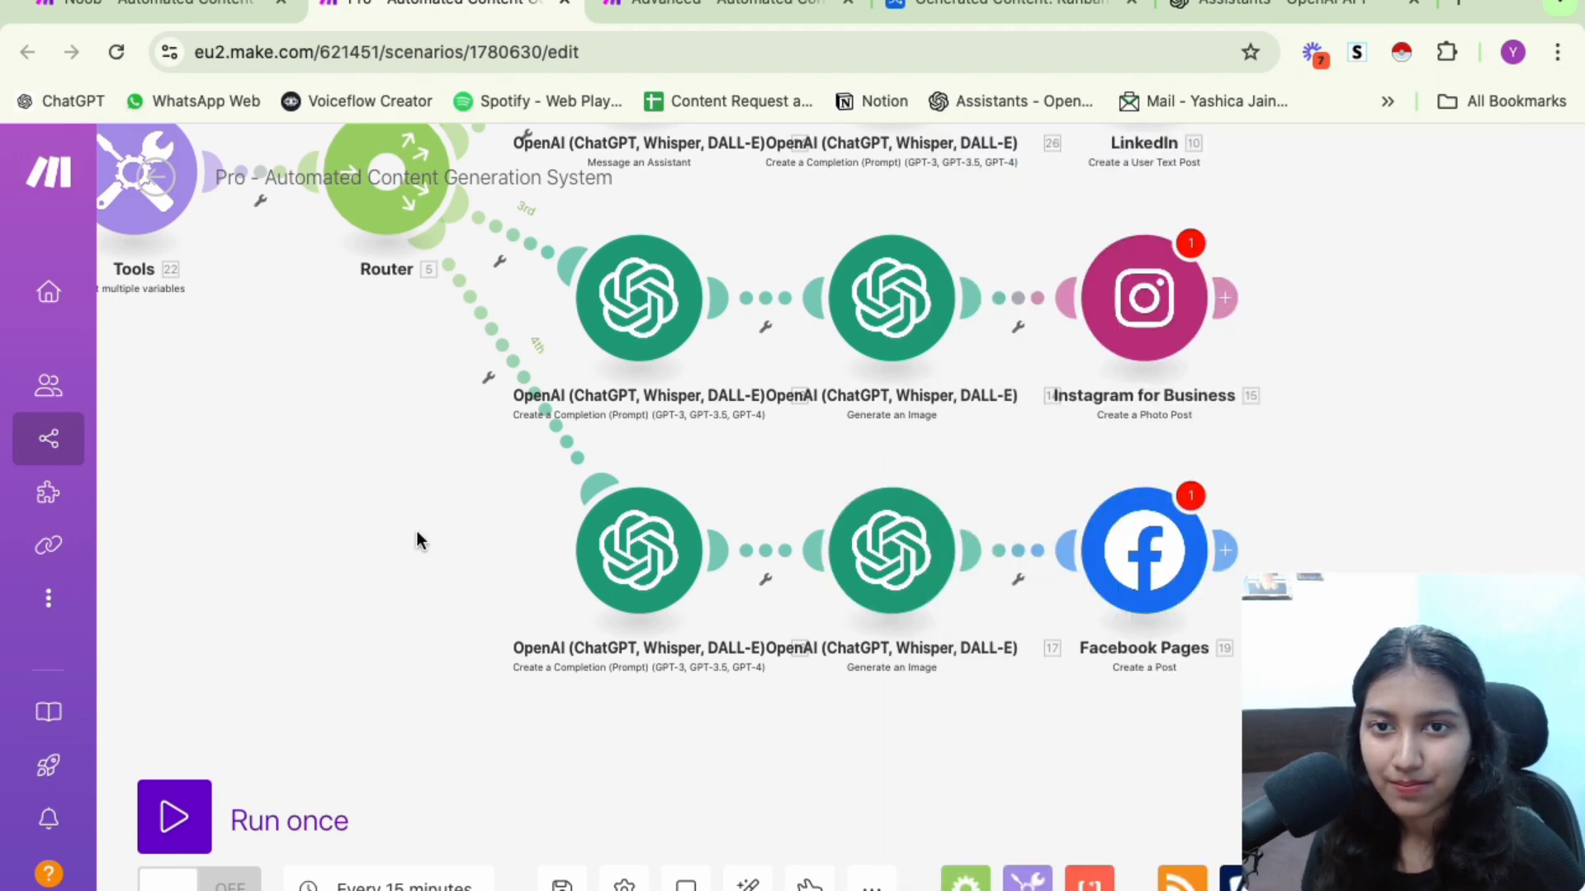
Survey the whole Pro scenario, from the RSS trigger through the router to its four social media branches
{"action": "scroll", "coordinate": [417, 531], "scroll_direction": "down", "scroll_amount": 5}
{"action": "left_click_drag", "start_coordinate": [418, 532], "coordinate": [715, 545]}
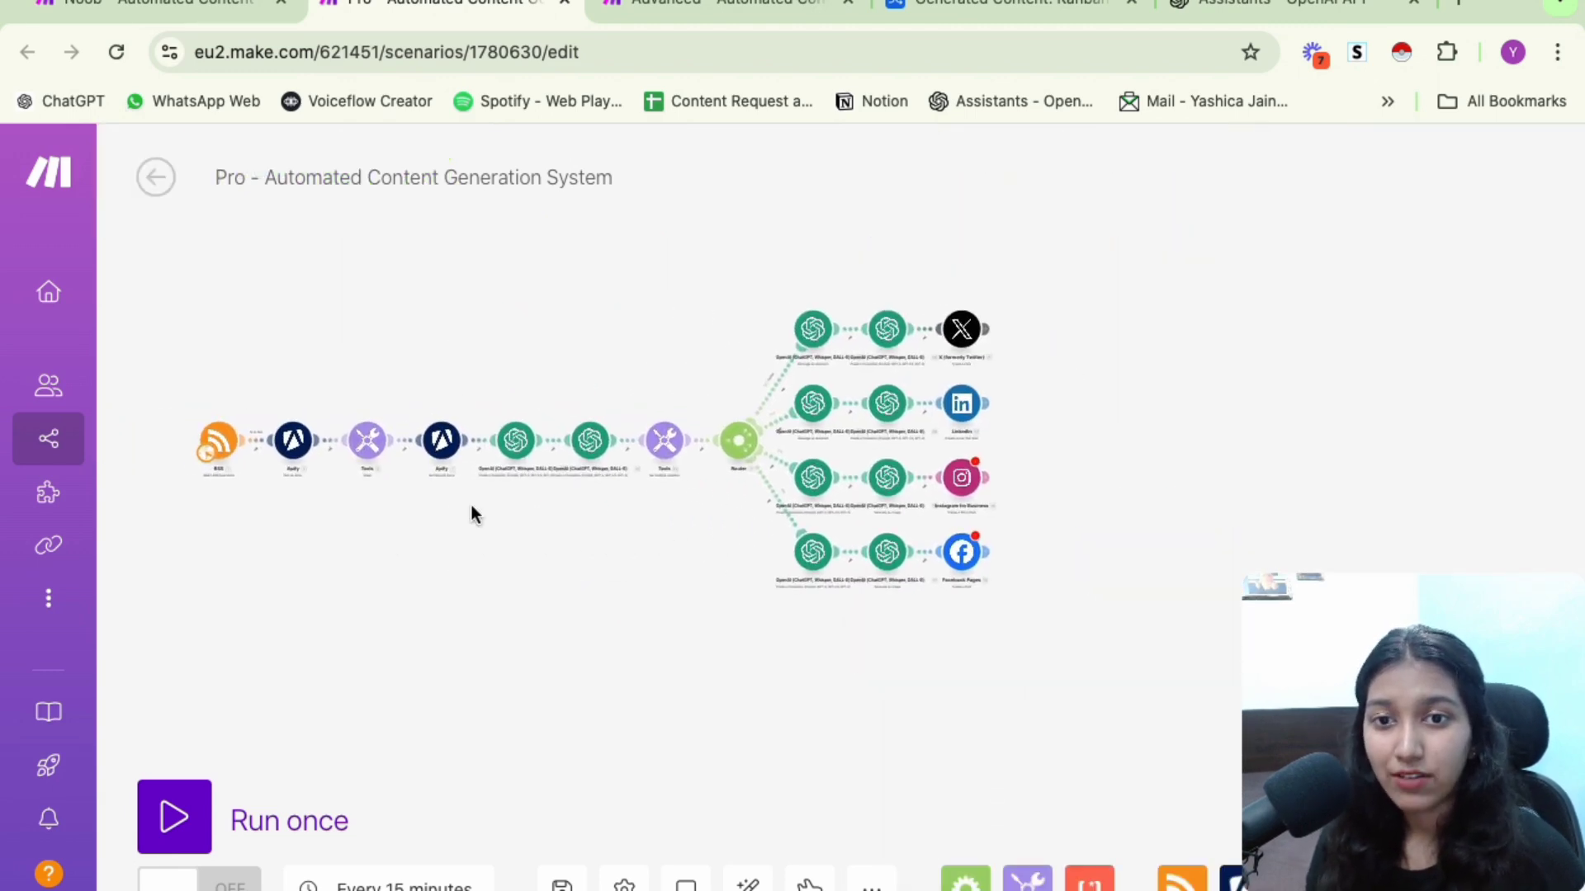
{"action": "scroll", "coordinate": [471, 513], "scroll_direction": "up", "scroll_amount": 5}
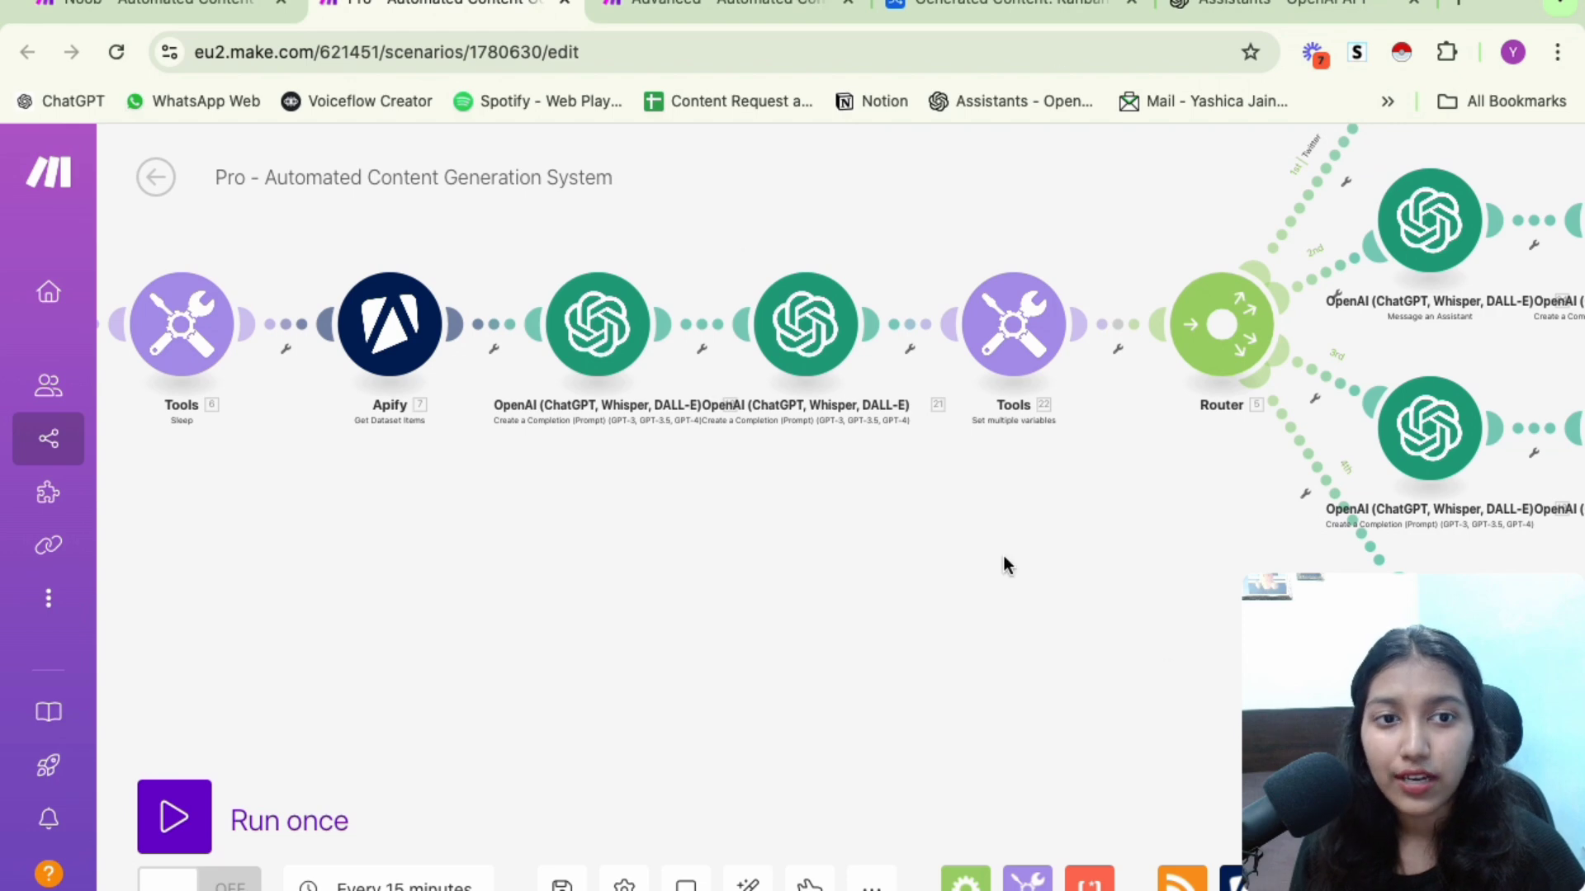
{"action": "left_click_drag", "start_coordinate": [1150, 470], "coordinate": [531, 673]}
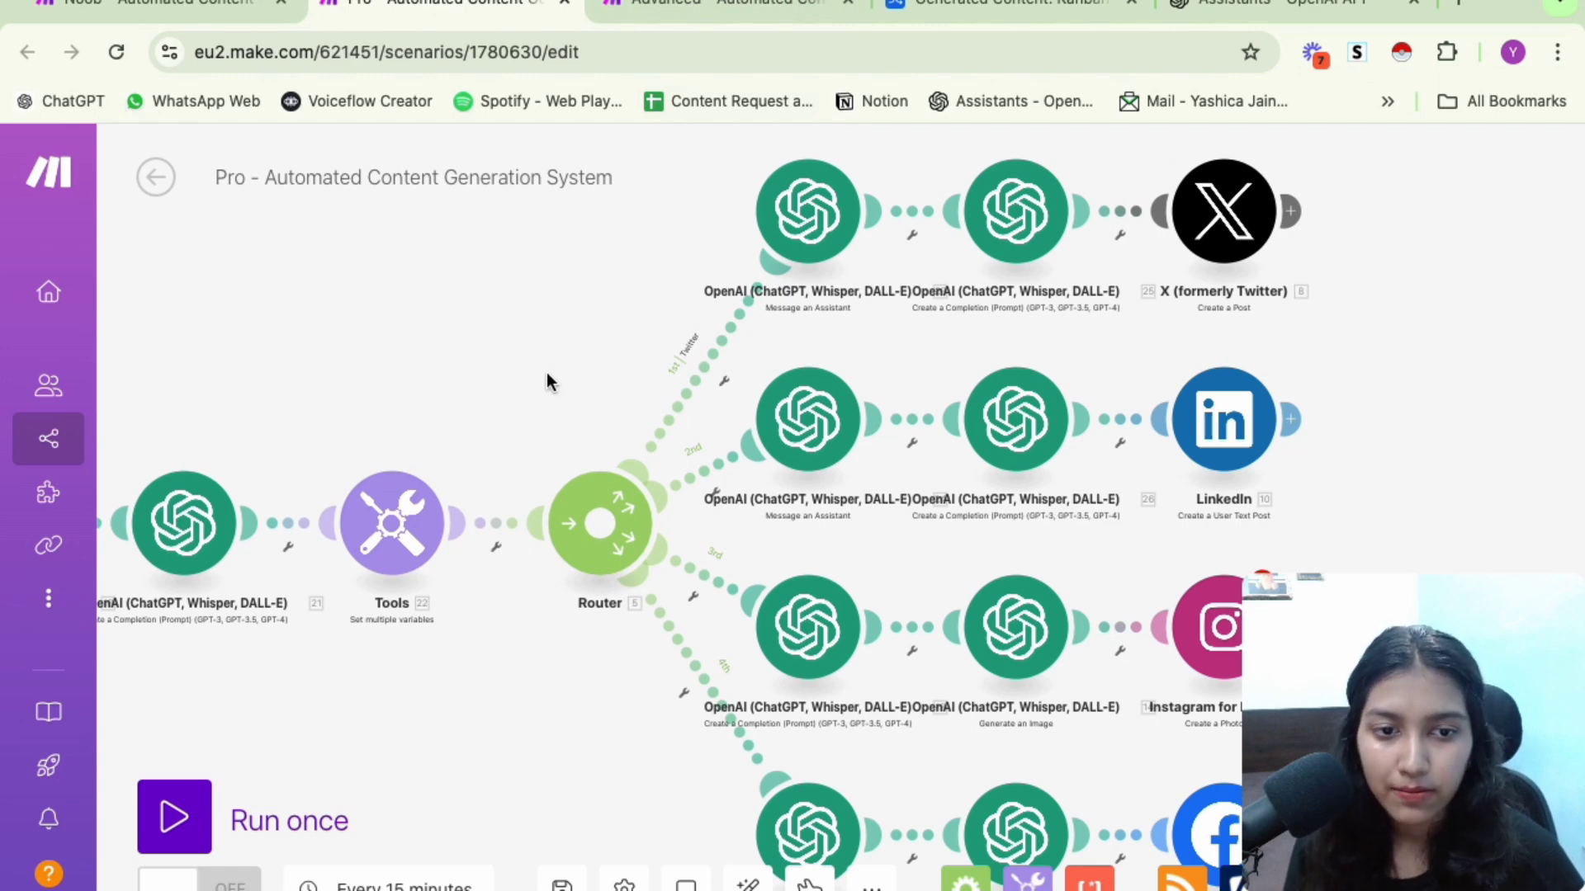
Switch to the Advanced - Automated Content Generation System scenario and survey its layout between the RSS trigger and the Airtable modules
{"action": "key", "text": "ctrl+Tab"}
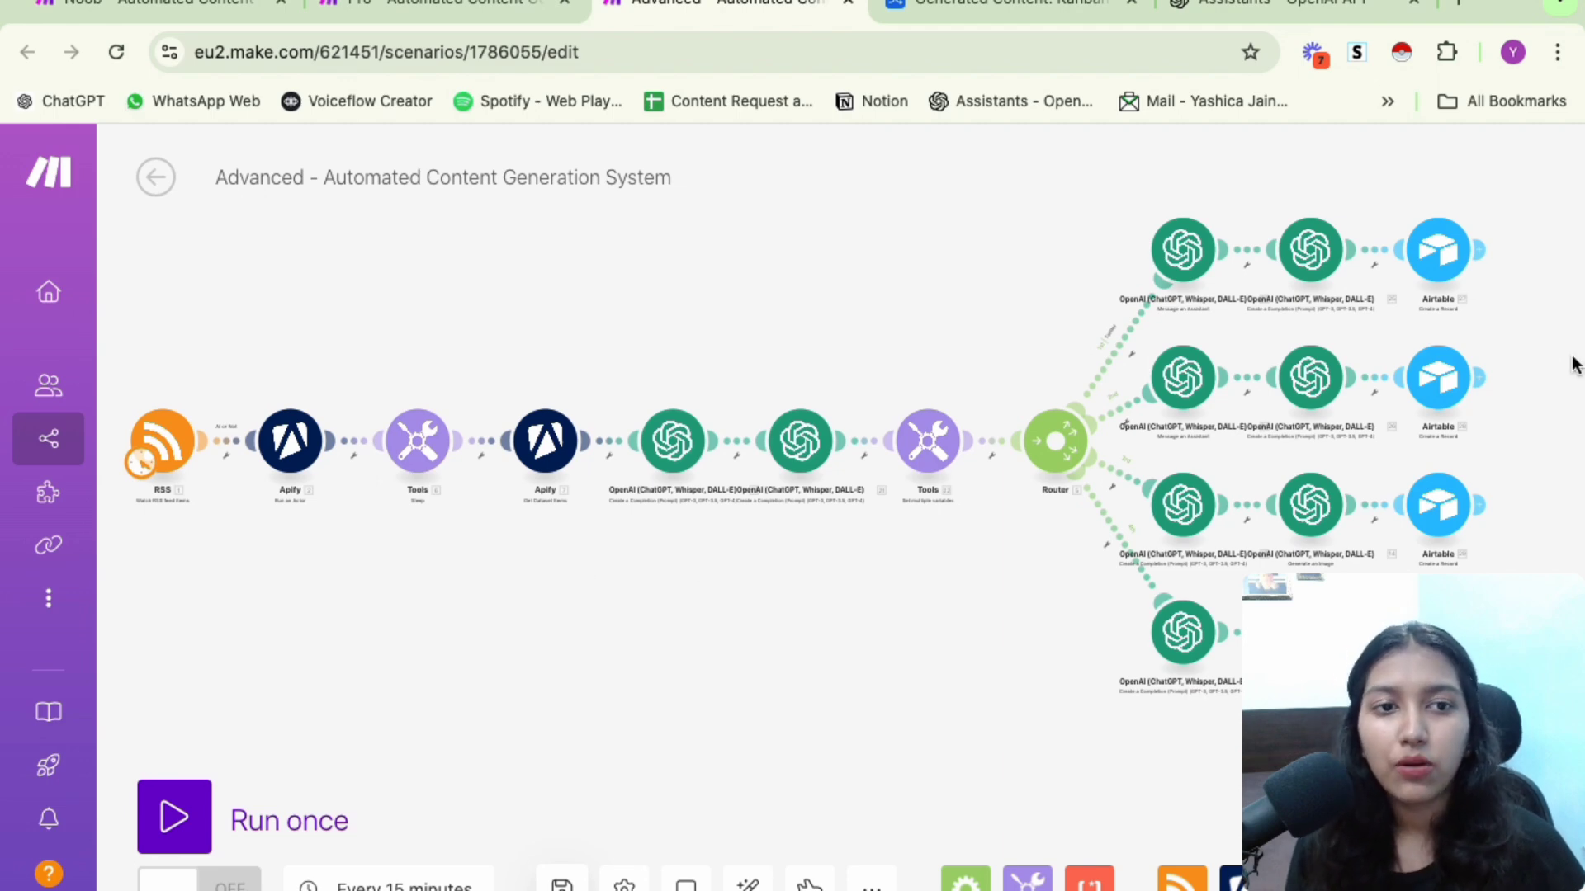
{"action": "scroll", "coordinate": [1469, 367], "scroll_direction": "right", "scroll_amount": 1}
{"action": "scroll", "coordinate": [1469, 367], "scroll_direction": "right", "scroll_amount": 5}
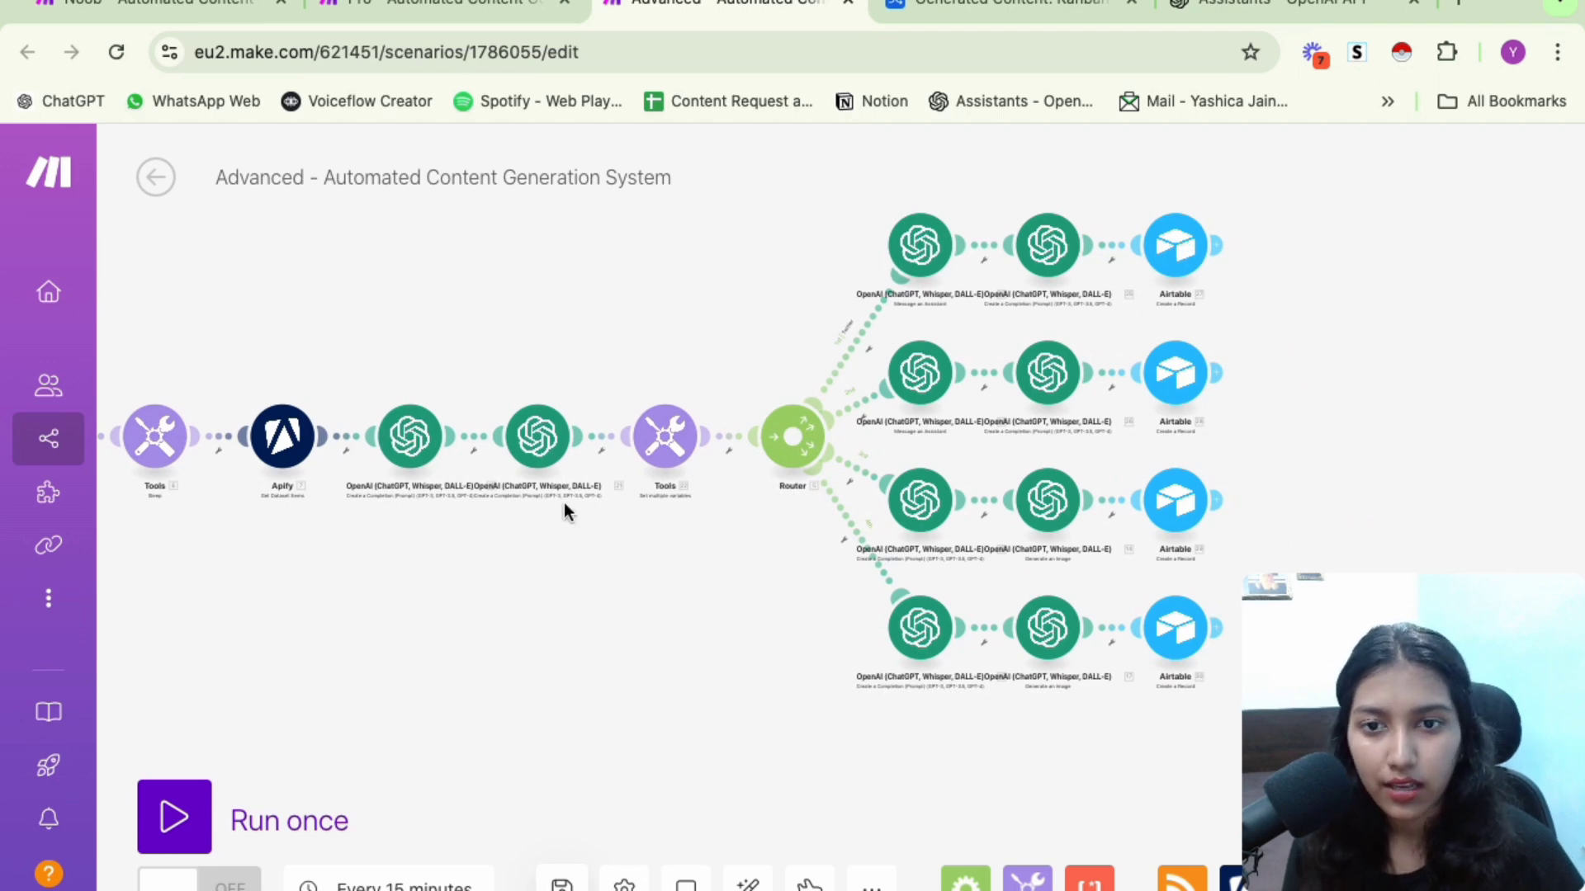
{"action": "scroll", "coordinate": [695, 514], "scroll_direction": "left", "scroll_amount": 1}
{"action": "scroll", "coordinate": [842, 508], "scroll_direction": "left", "scroll_amount": 8}
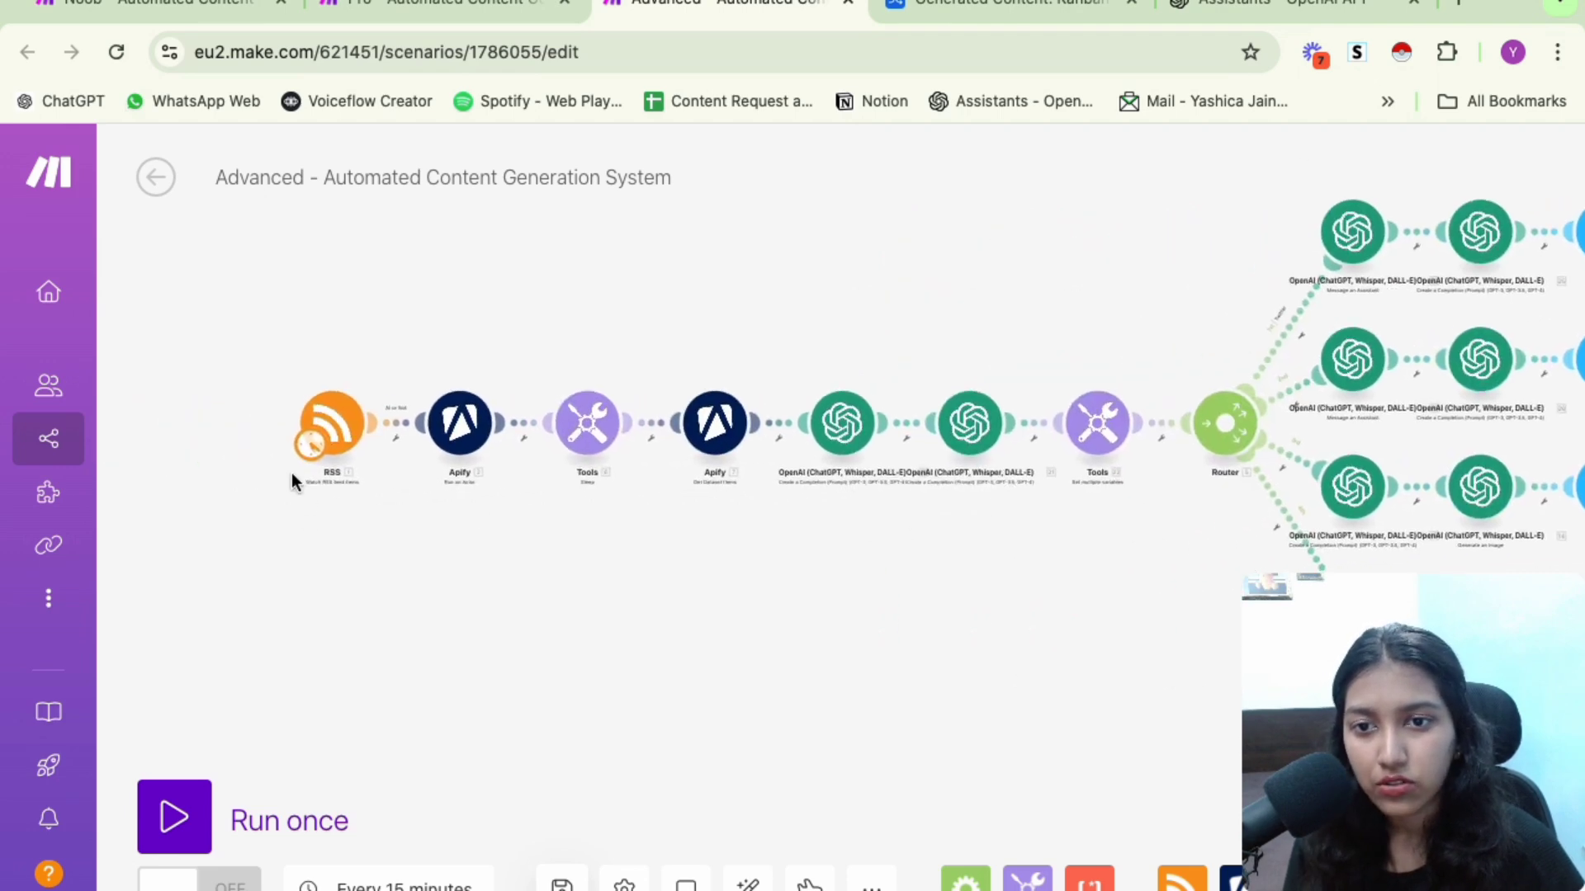
Inspect the Advanced scenario's modules up close, from the RSS trigger through Apify, OpenAI and Tools to the router's branches
{"action": "scroll", "coordinate": [290, 473], "scroll_direction": "up", "scroll_amount": 5}
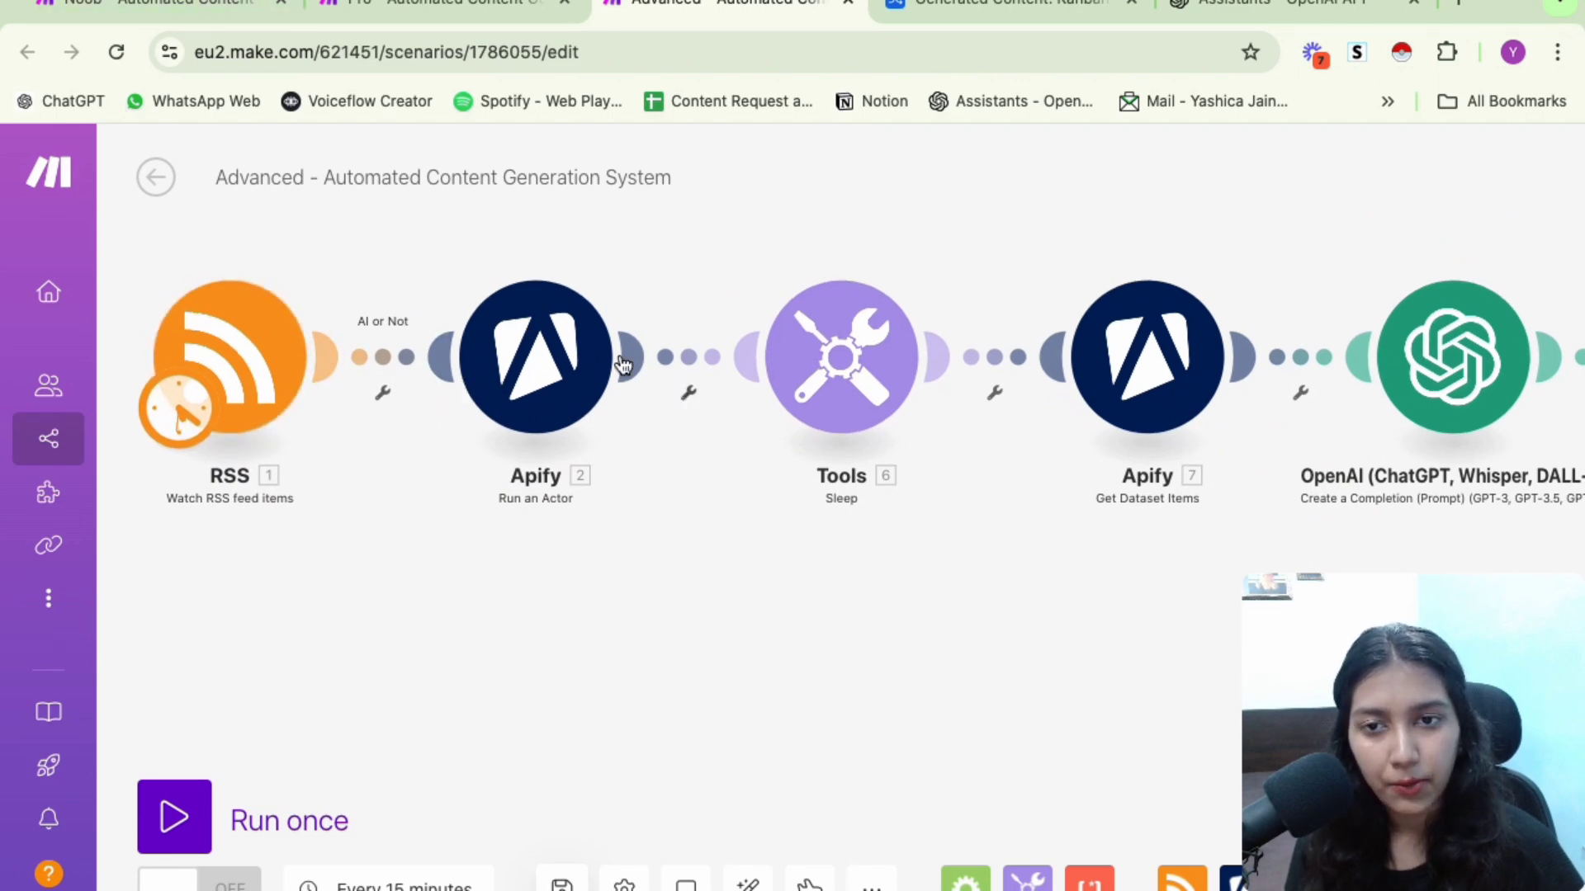
{"action": "left_click_drag", "start_coordinate": [1371, 538], "coordinate": [472, 531]}
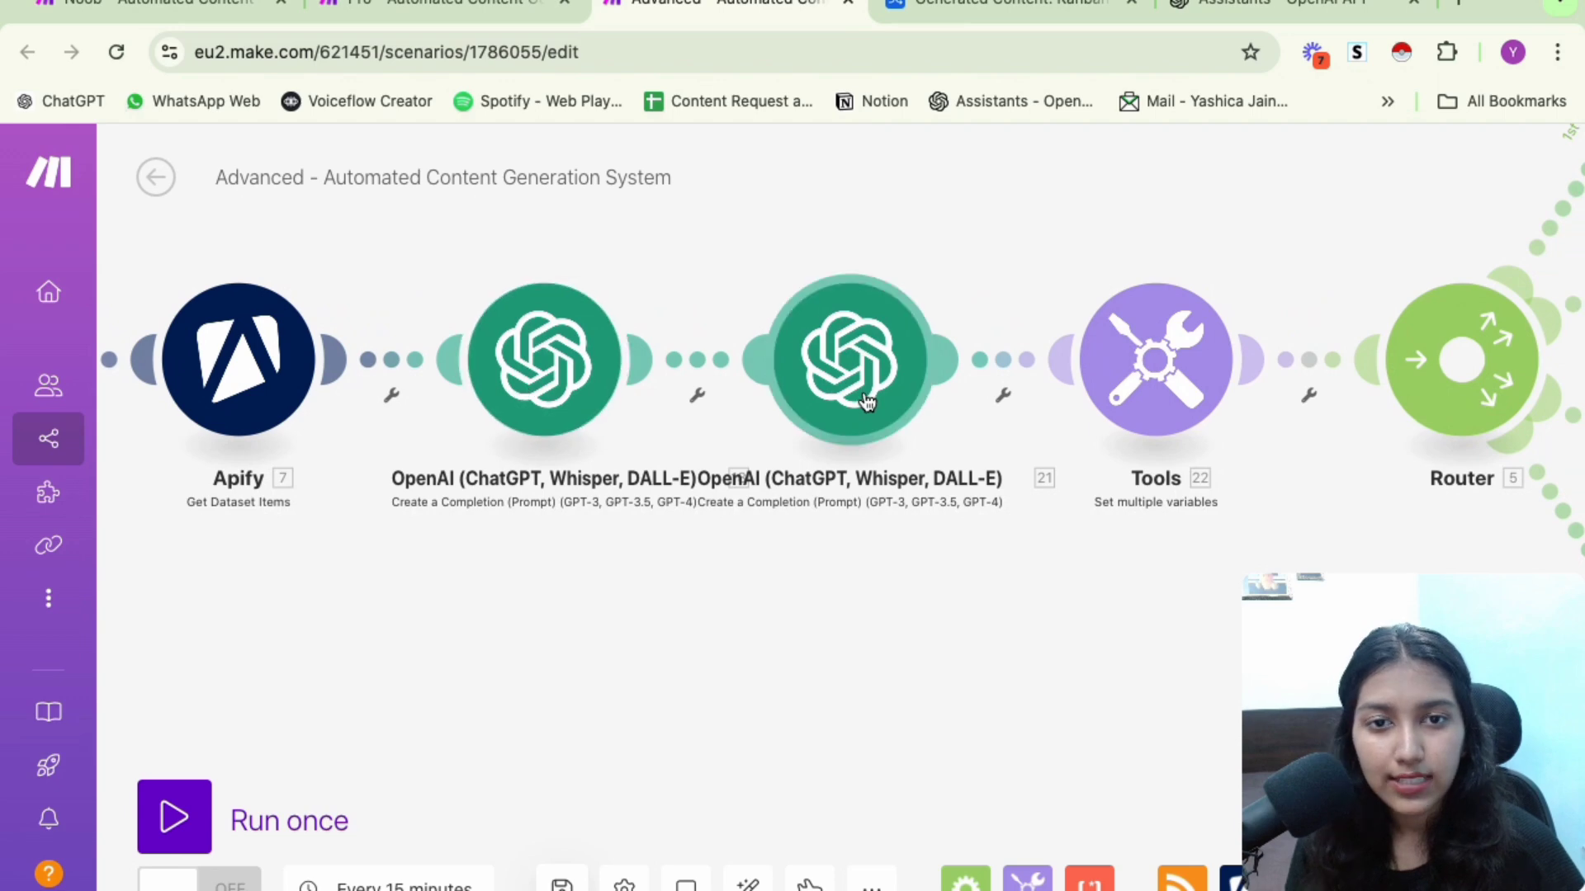
{"action": "left_click_drag", "start_coordinate": [1301, 488], "coordinate": [445, 591]}
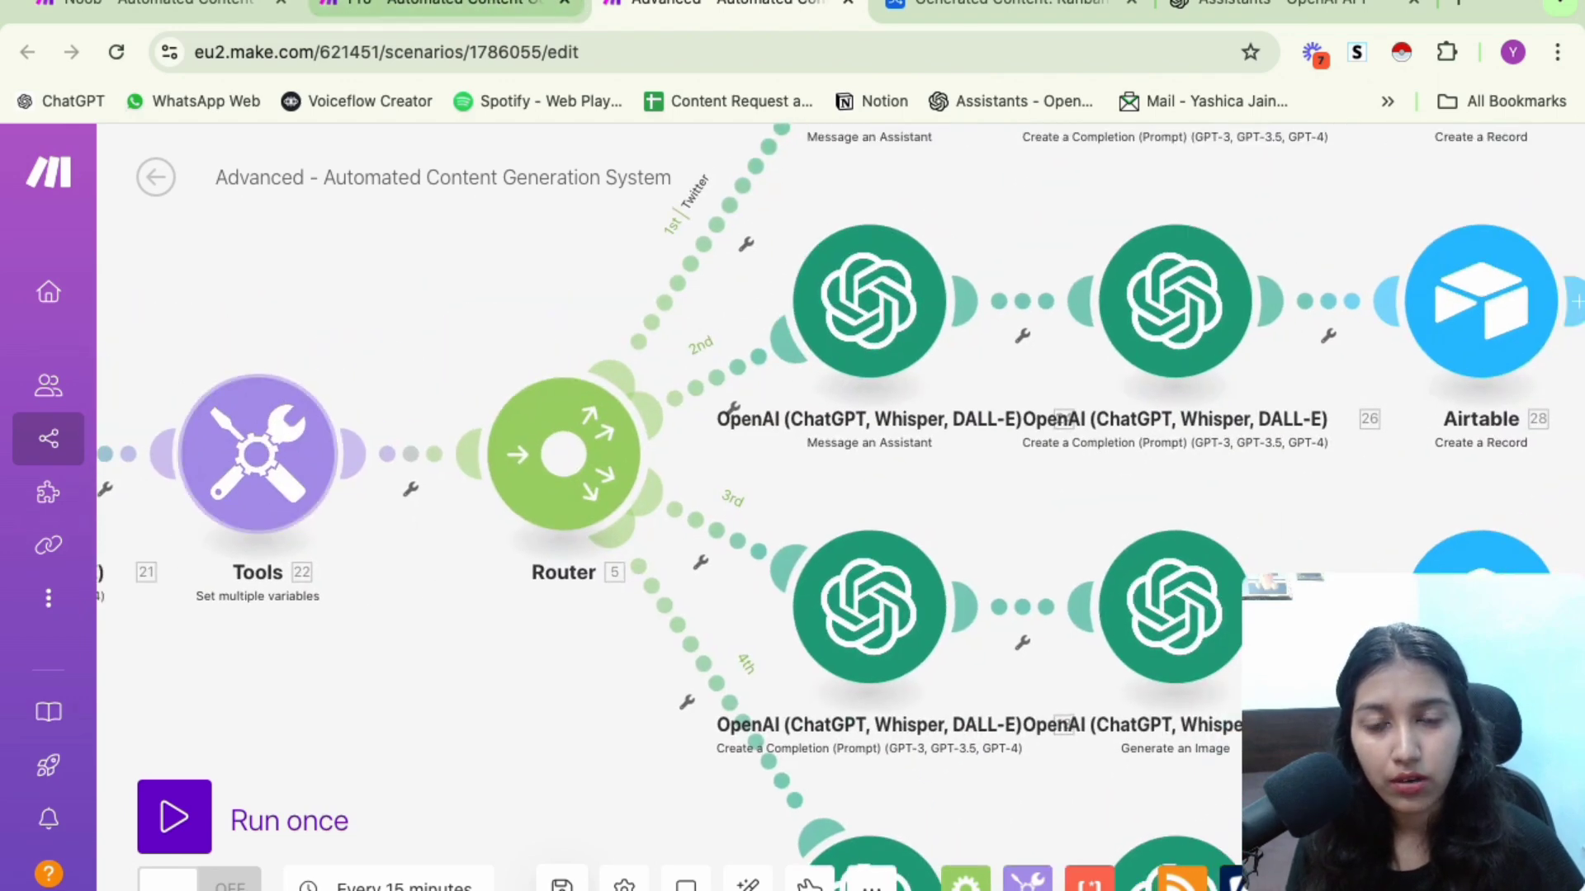
{"action": "left_click_drag", "start_coordinate": [431, 490], "coordinate": [237, 763]}
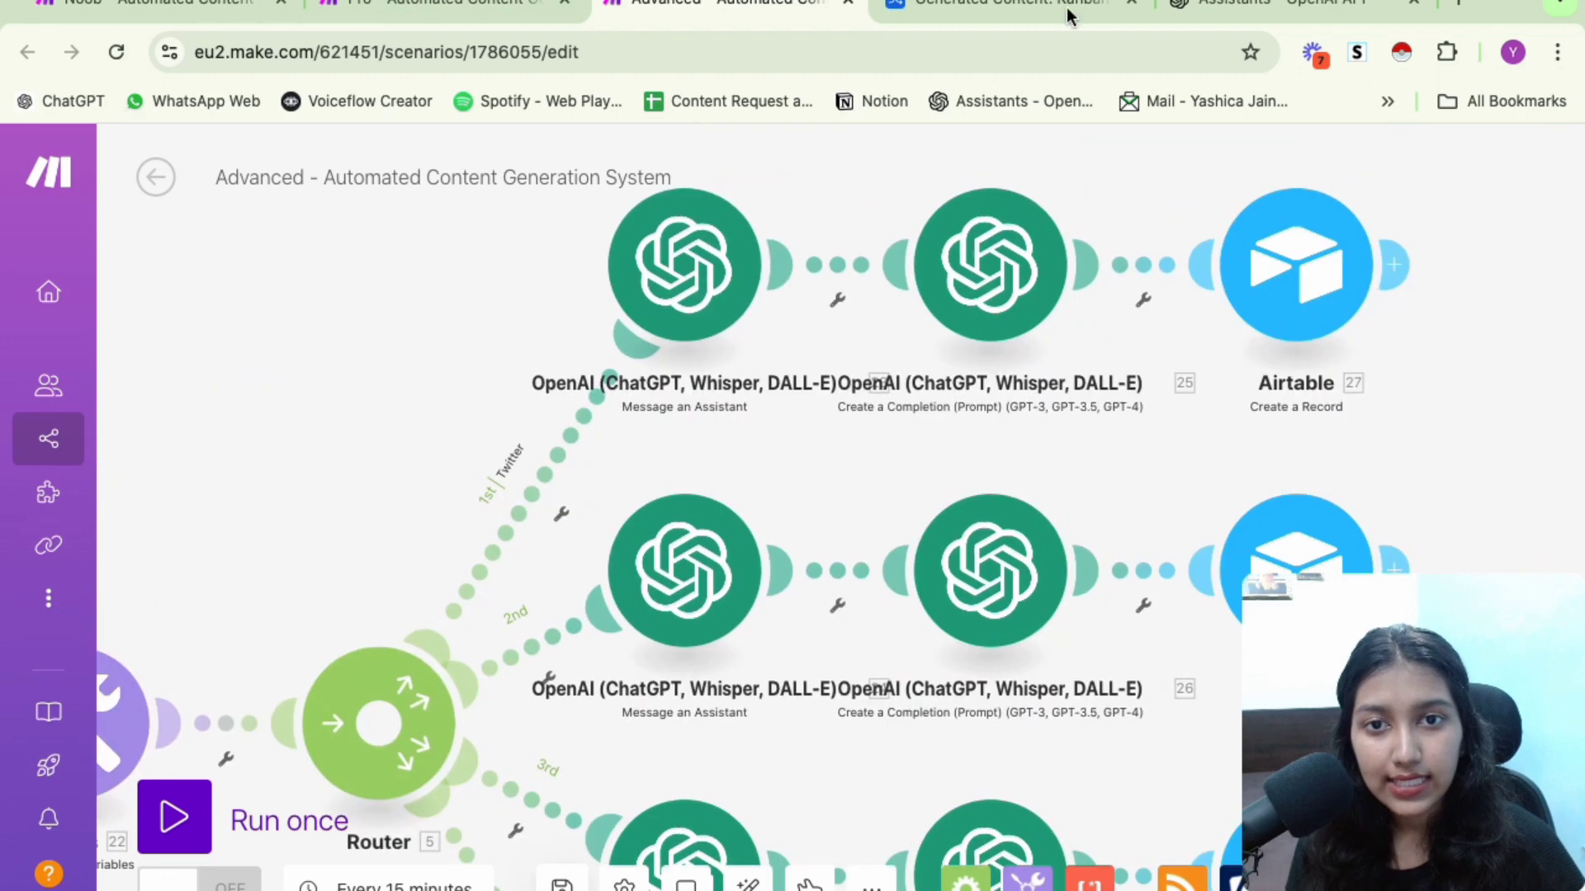
Check the assistants in the OpenAI dashboard, and return to the Advanced scenario to view its Airtable branches
{"action": "left_click", "coordinate": [1238, 7]}
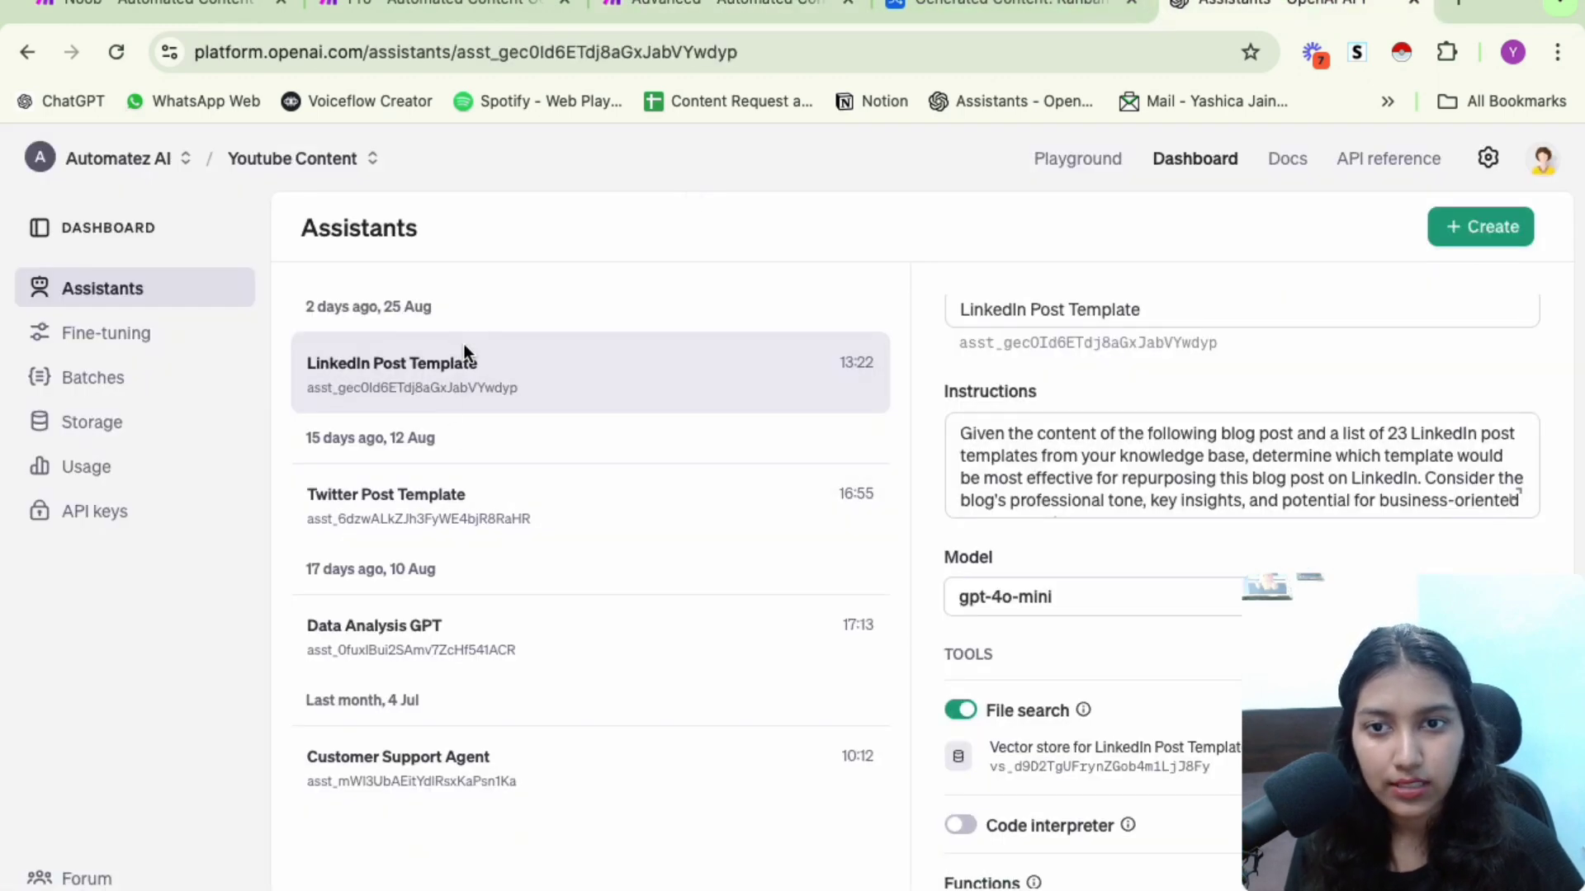
{"action": "left_click", "coordinate": [726, 7]}
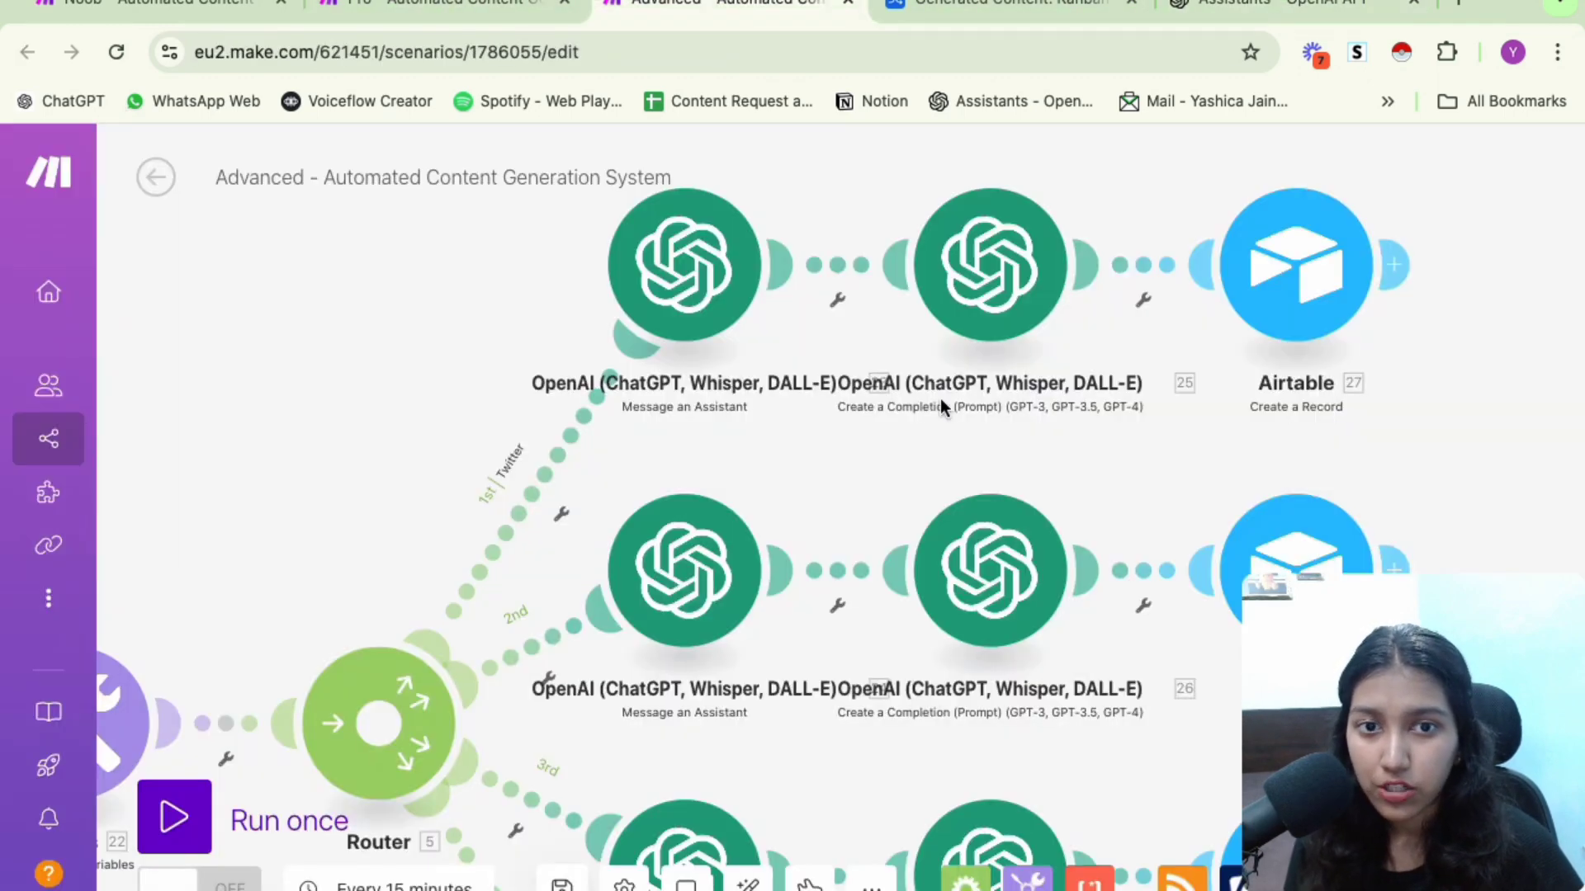
{"action": "scroll", "coordinate": [1354, 259], "scroll_direction": "down", "scroll_amount": 5}
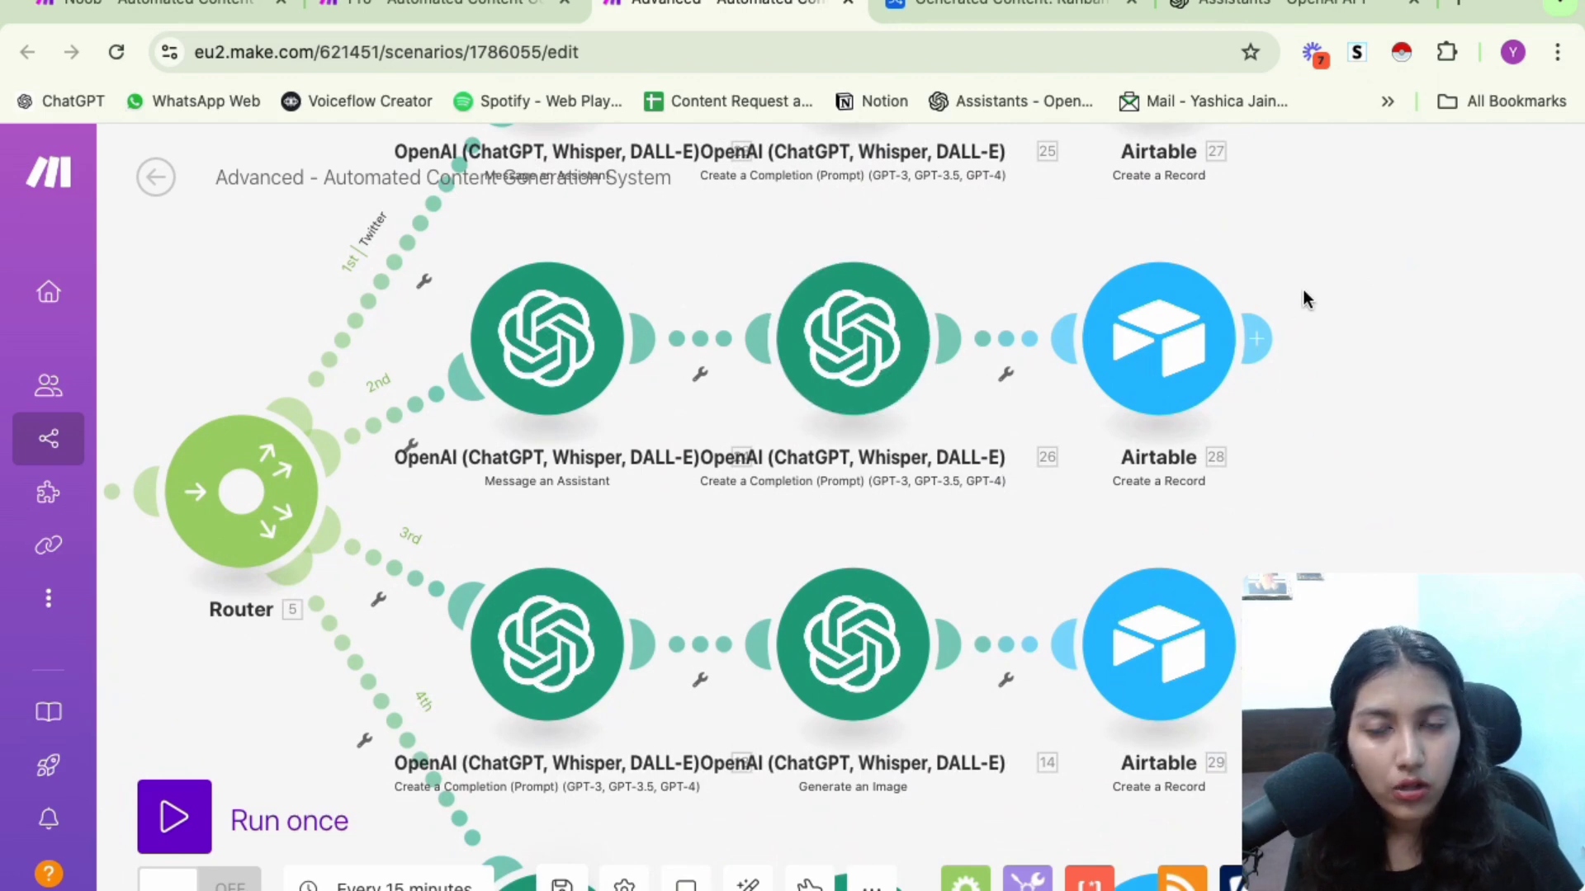
Switch to the Generated Content dashboard in Airtable and review its content totals and its status and type charts
{"action": "left_click_drag", "start_coordinate": [1348, 305], "coordinate": [1089, 516]}
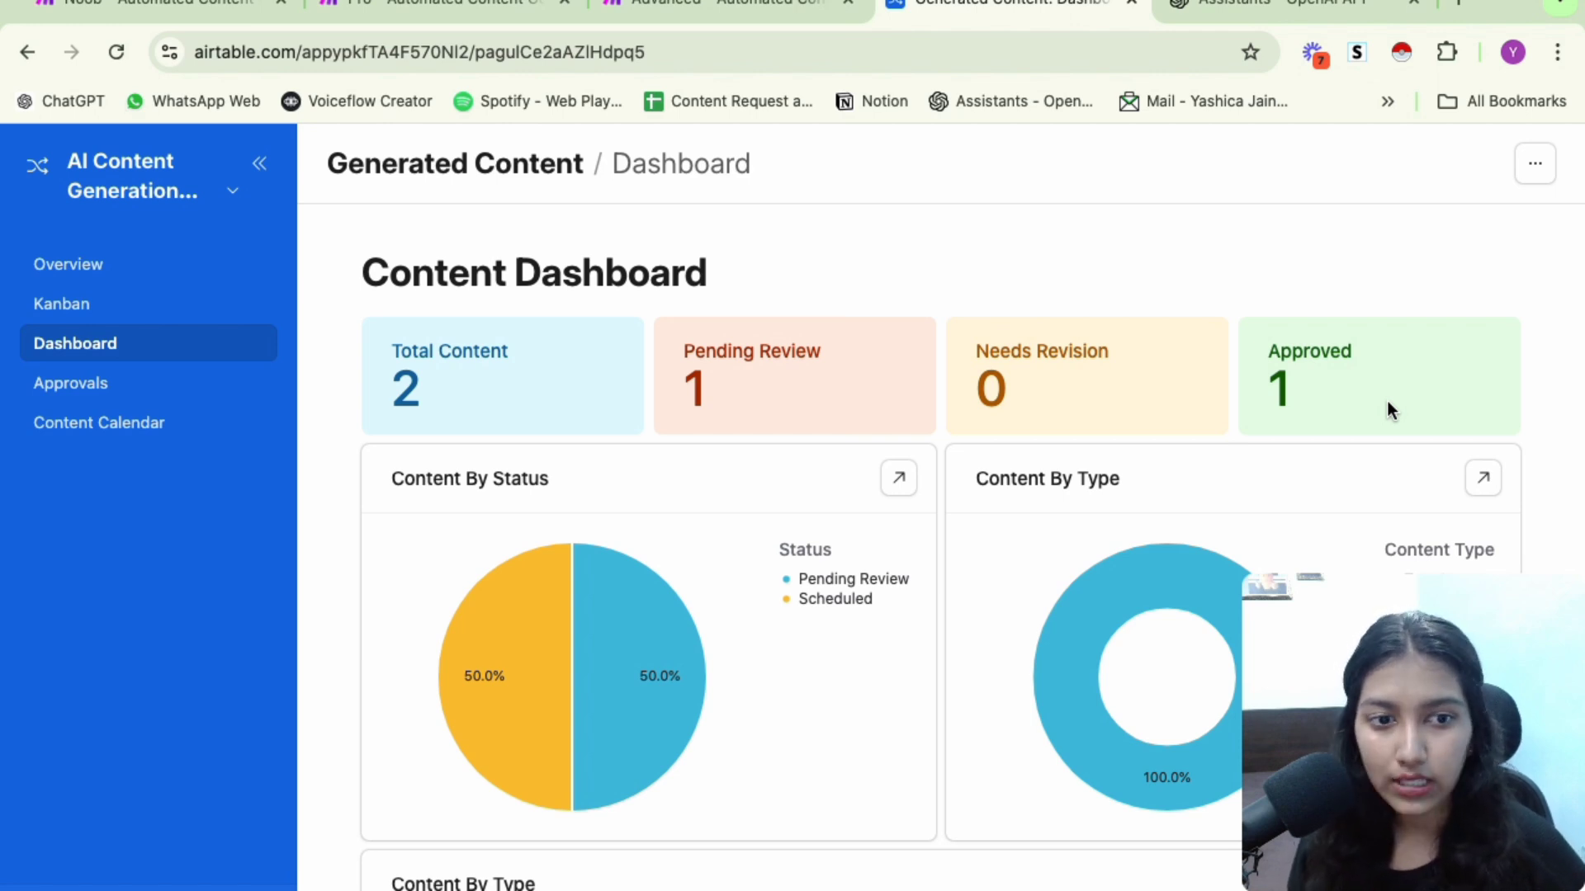
{"action": "scroll", "coordinate": [1387, 399], "scroll_direction": "down", "scroll_amount": 5}
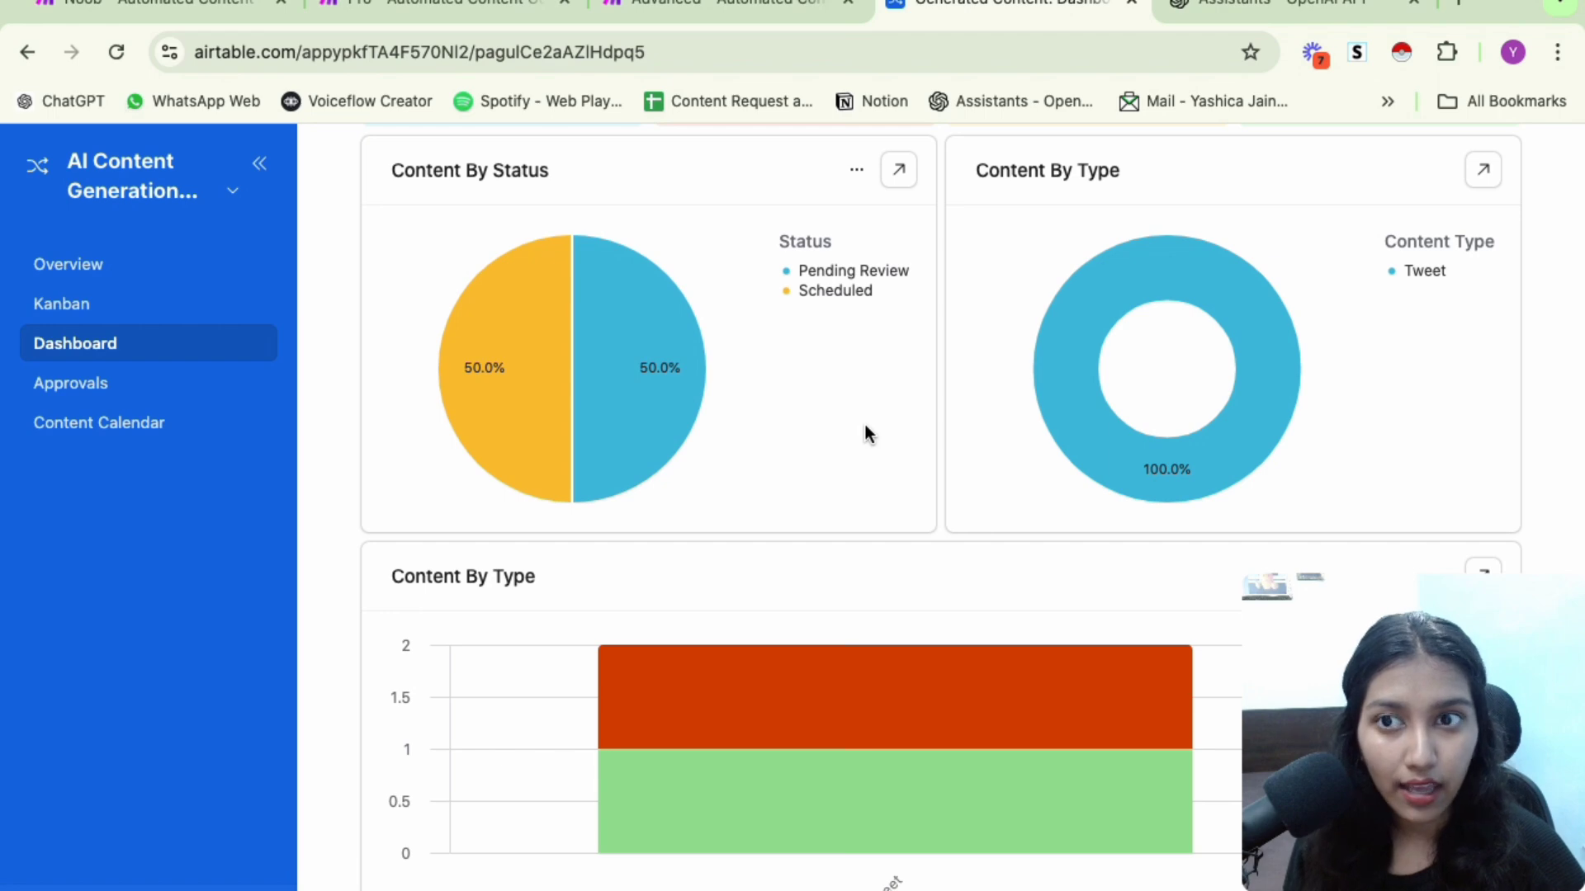
{"action": "scroll", "coordinate": [865, 424], "scroll_direction": "up", "scroll_amount": 4}
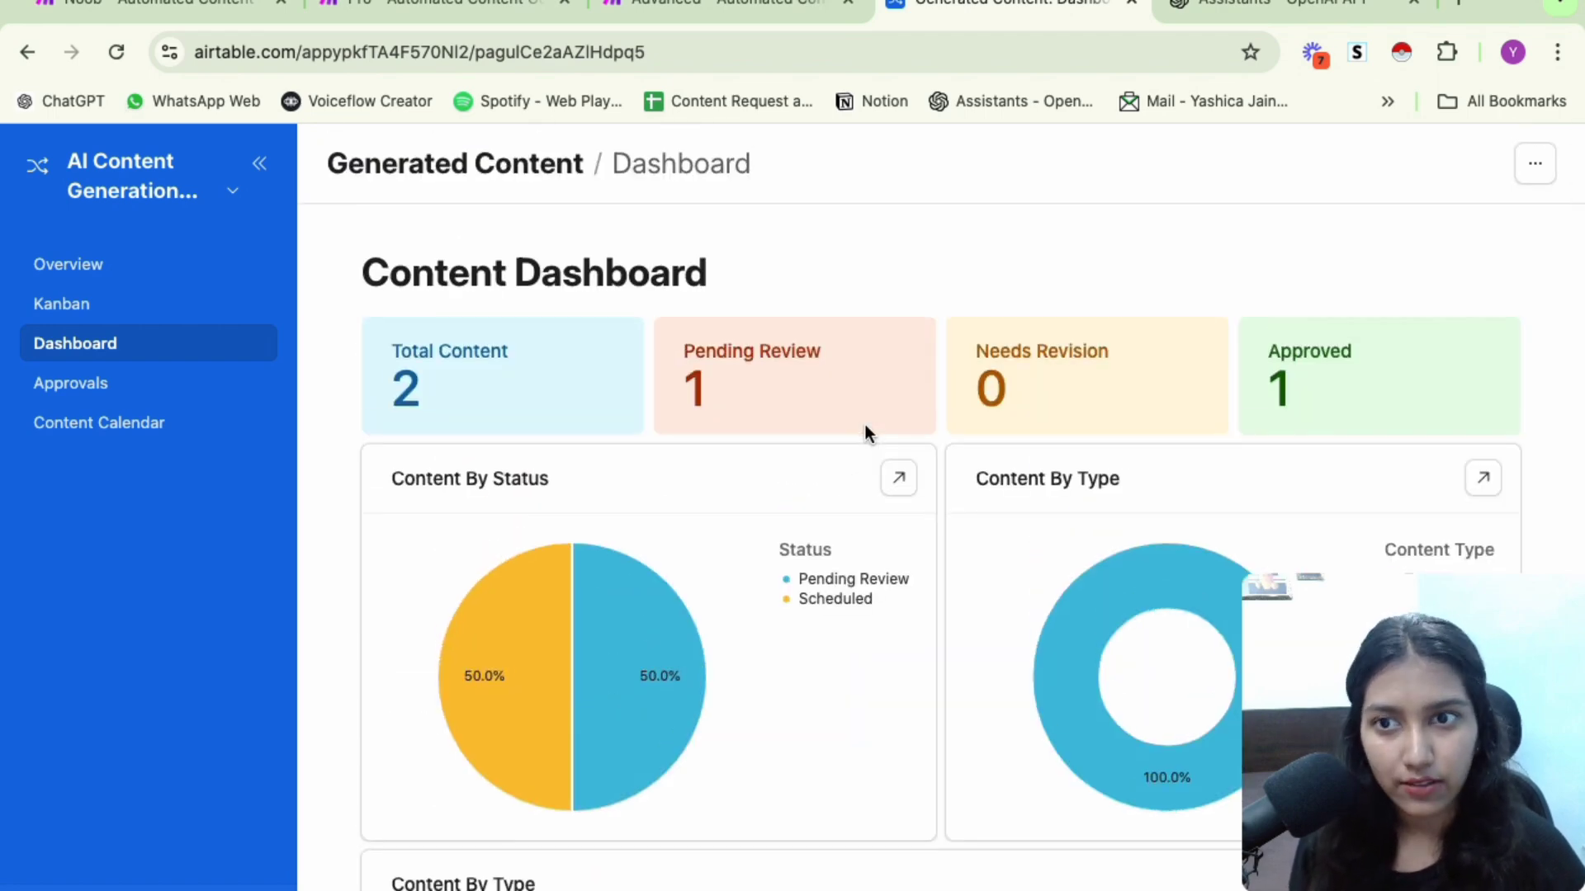
Open the data behind the AI Content Generation System interface and view the Onboarding and Generated Content tables
{"action": "left_click", "coordinate": [126, 190]}
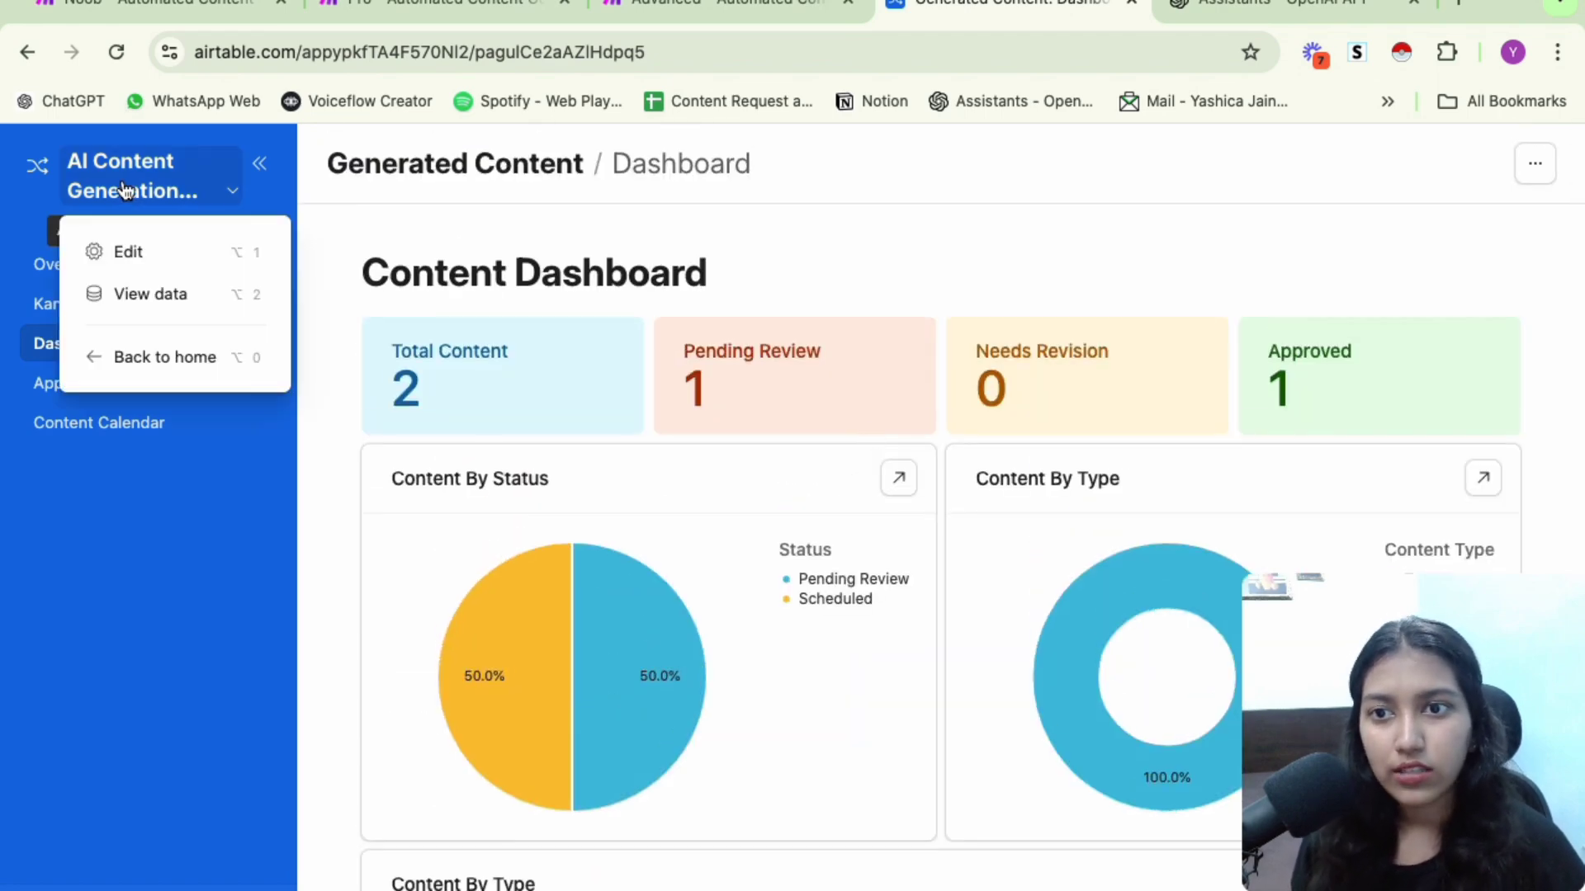
{"action": "left_click", "coordinate": [147, 297]}
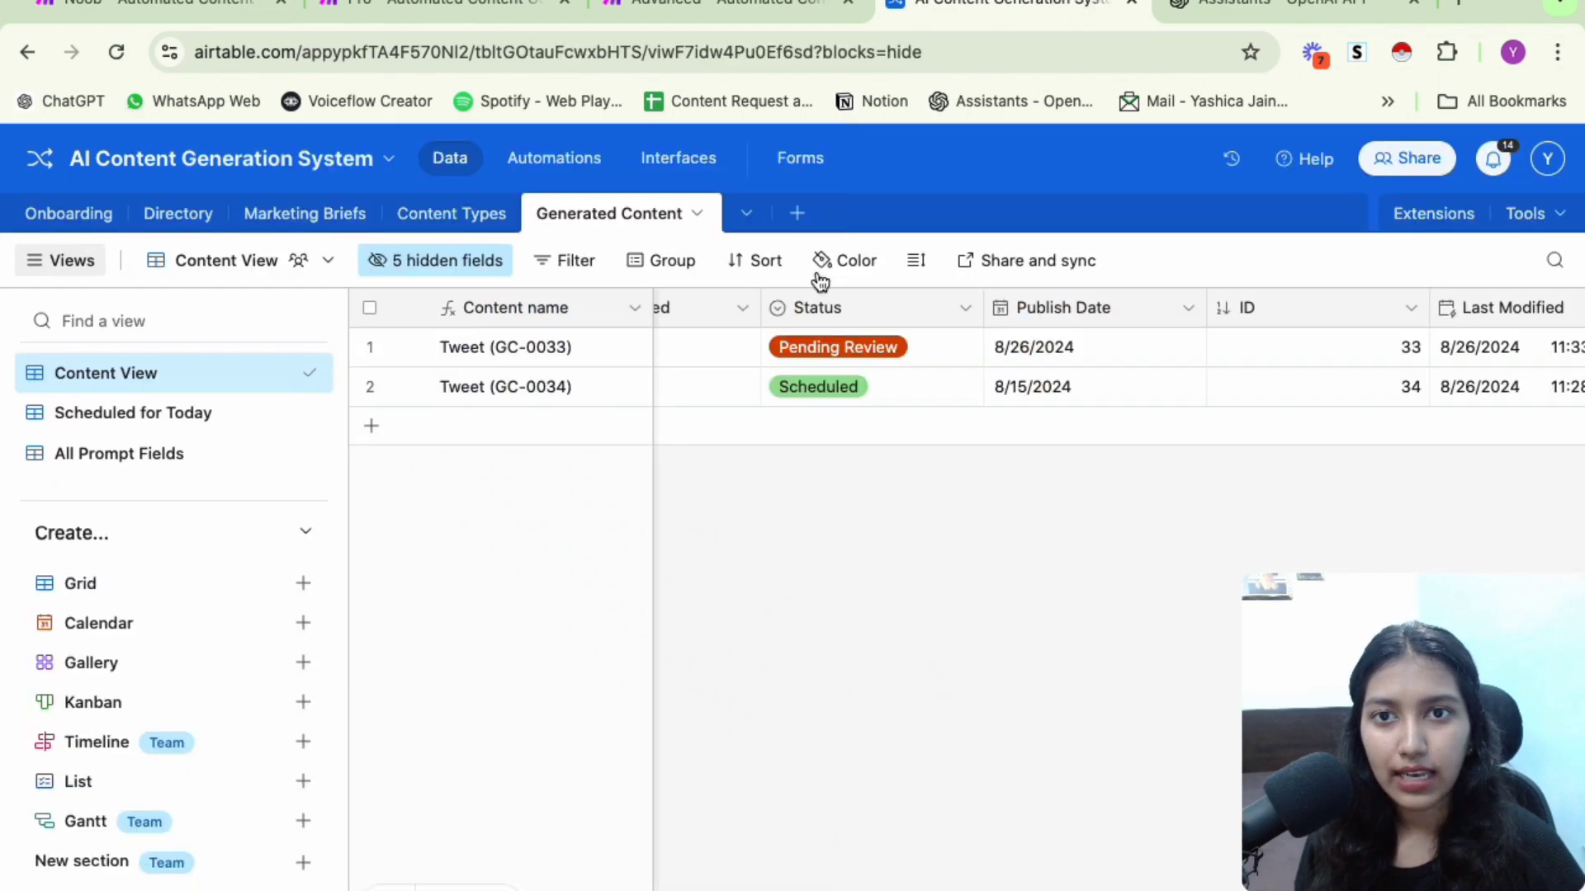
{"action": "left_click", "coordinate": [57, 214]}
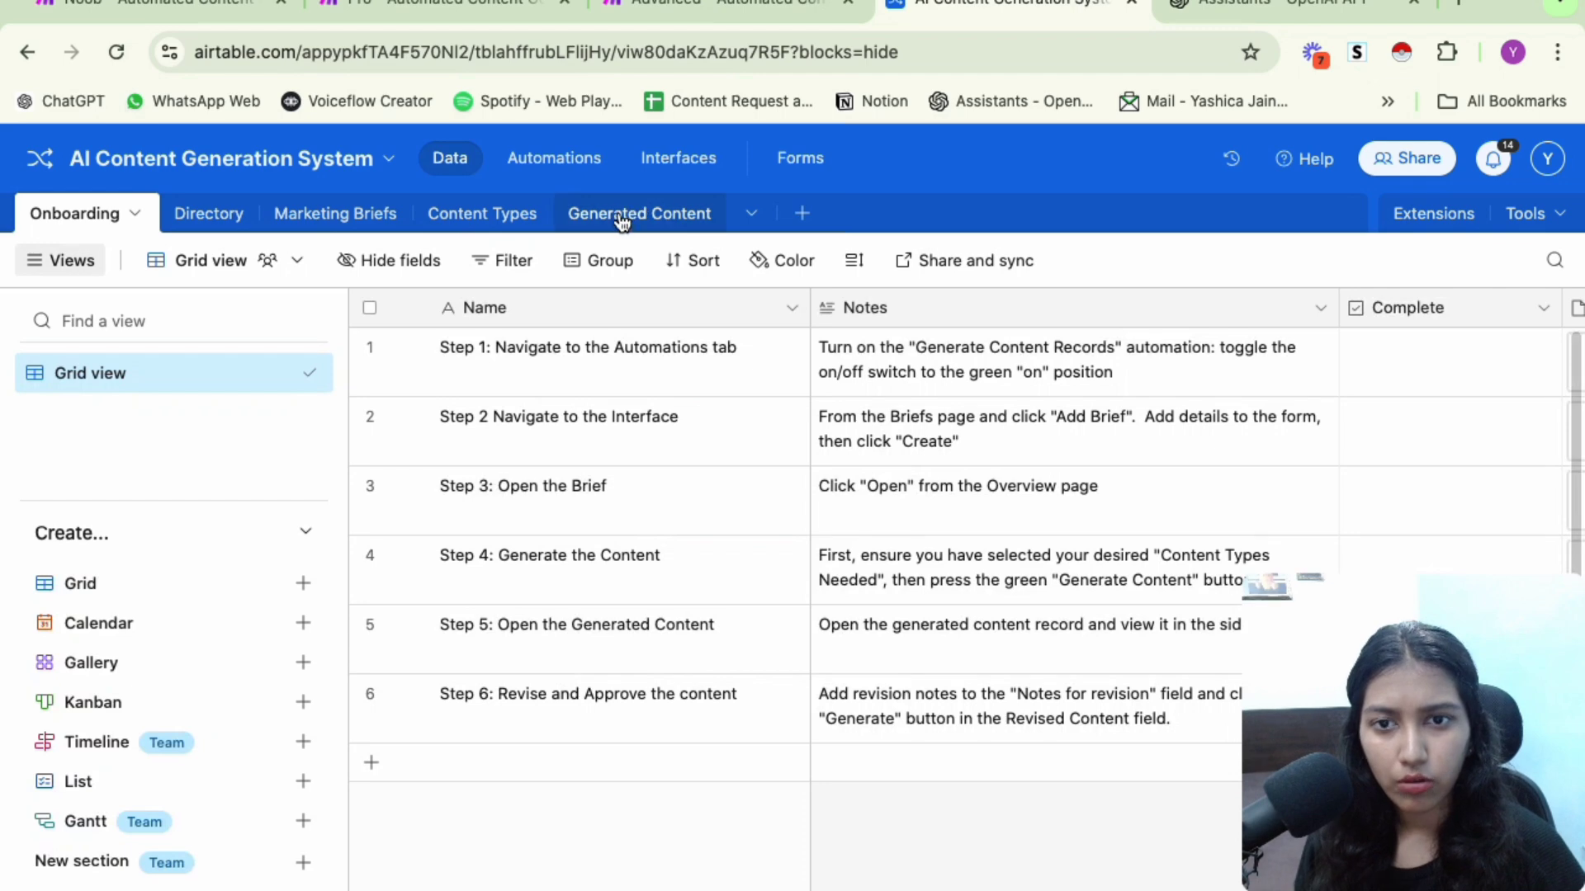
{"action": "left_click", "coordinate": [621, 216]}
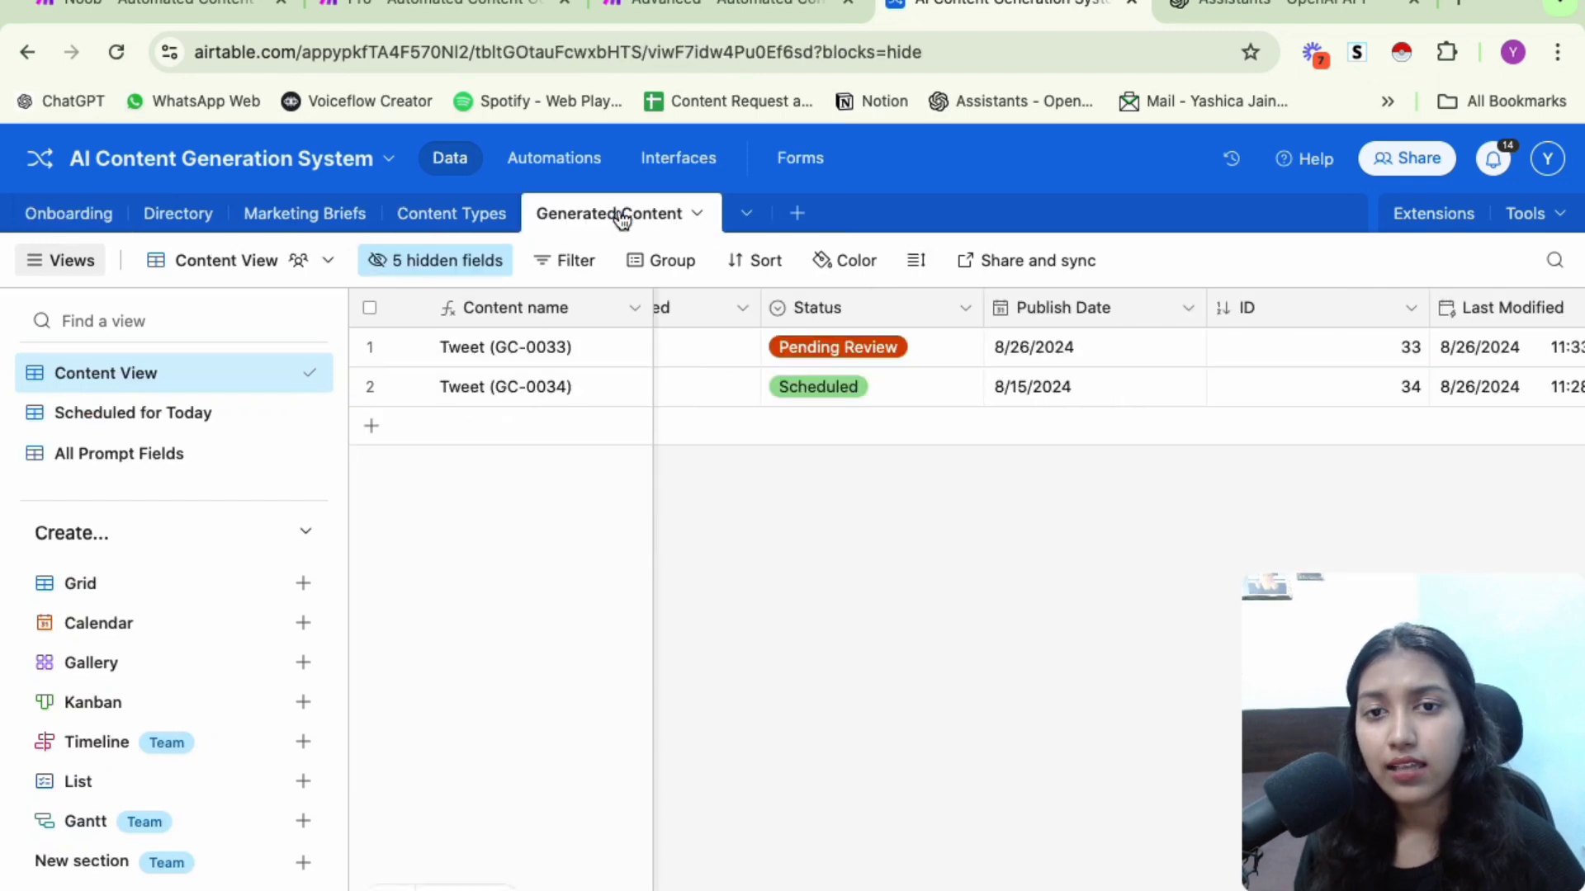
Check the Content Types table against Generated Content, and review its records from Tweet to Facebook Post
{"action": "left_click", "coordinate": [431, 218]}
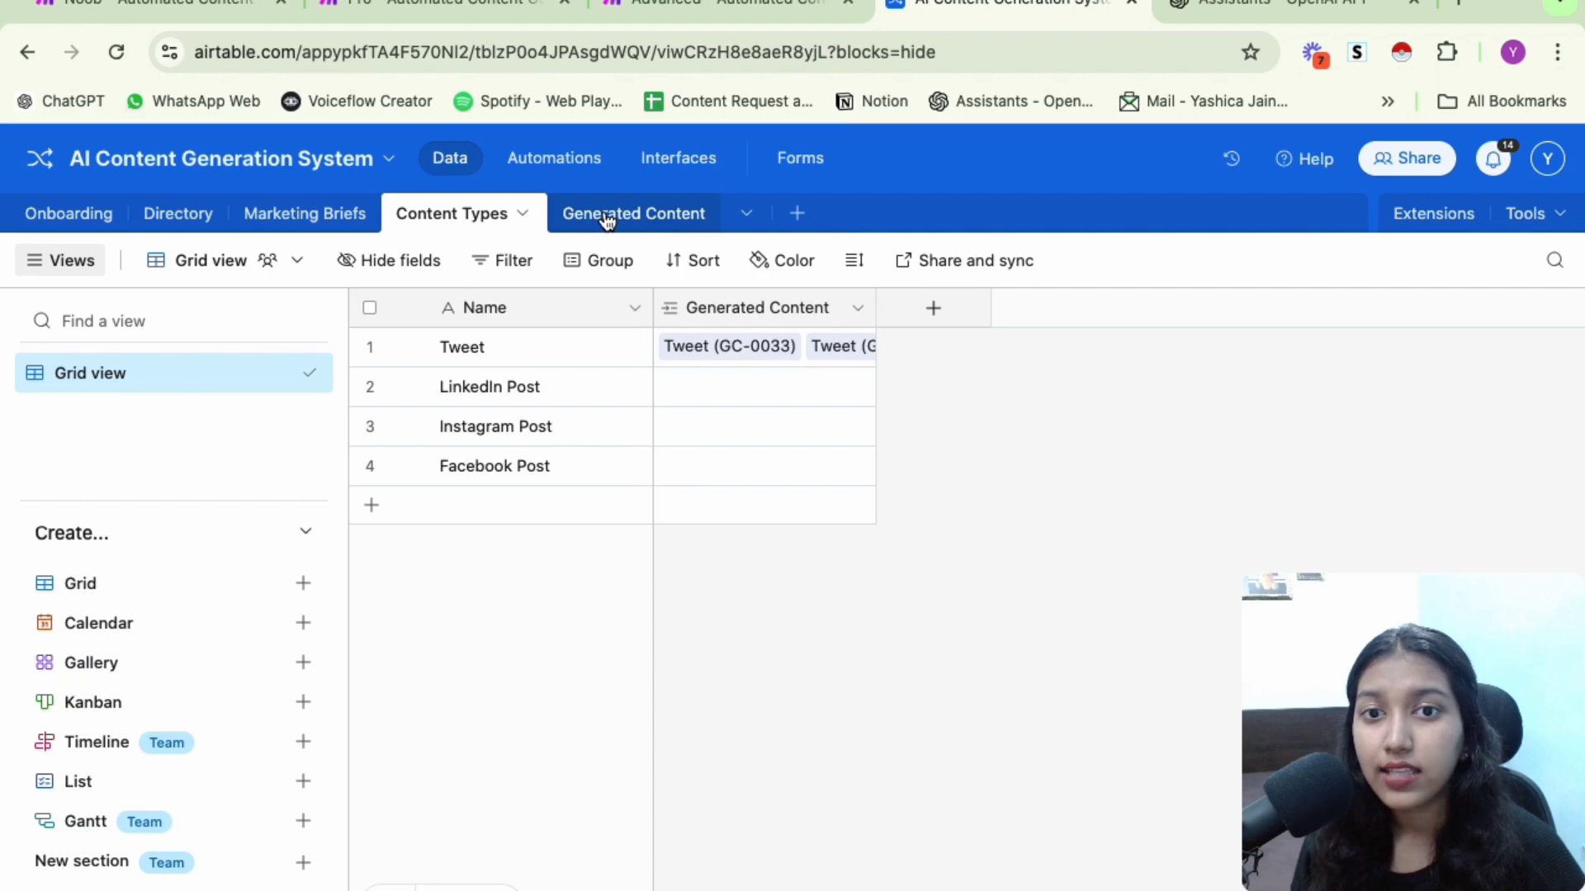
{"action": "left_click", "coordinate": [607, 217]}
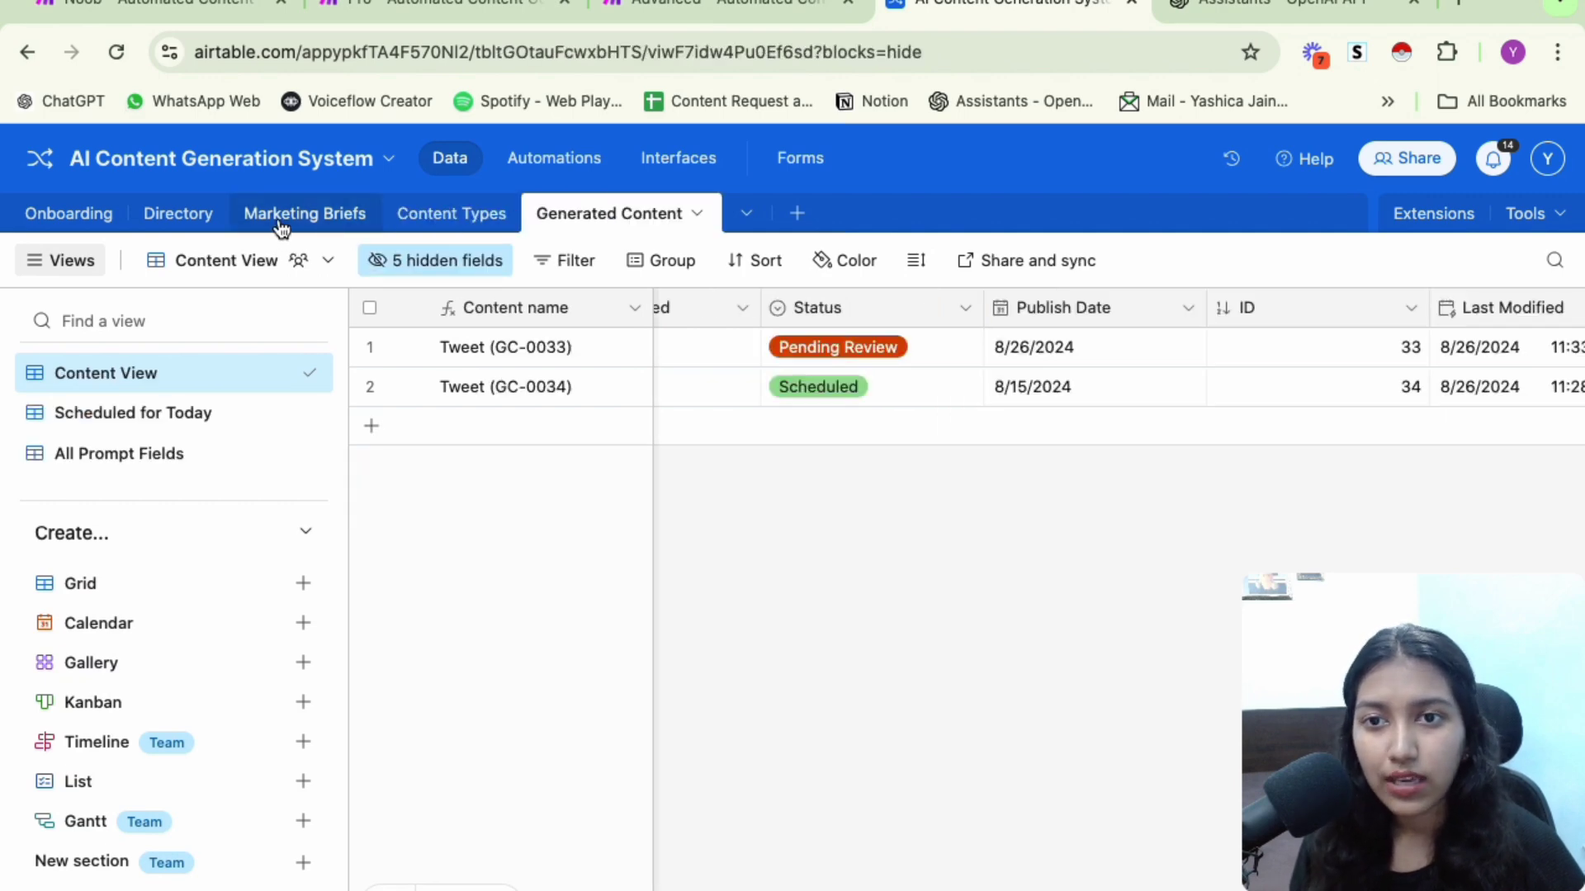
{"action": "left_click", "coordinate": [493, 216]}
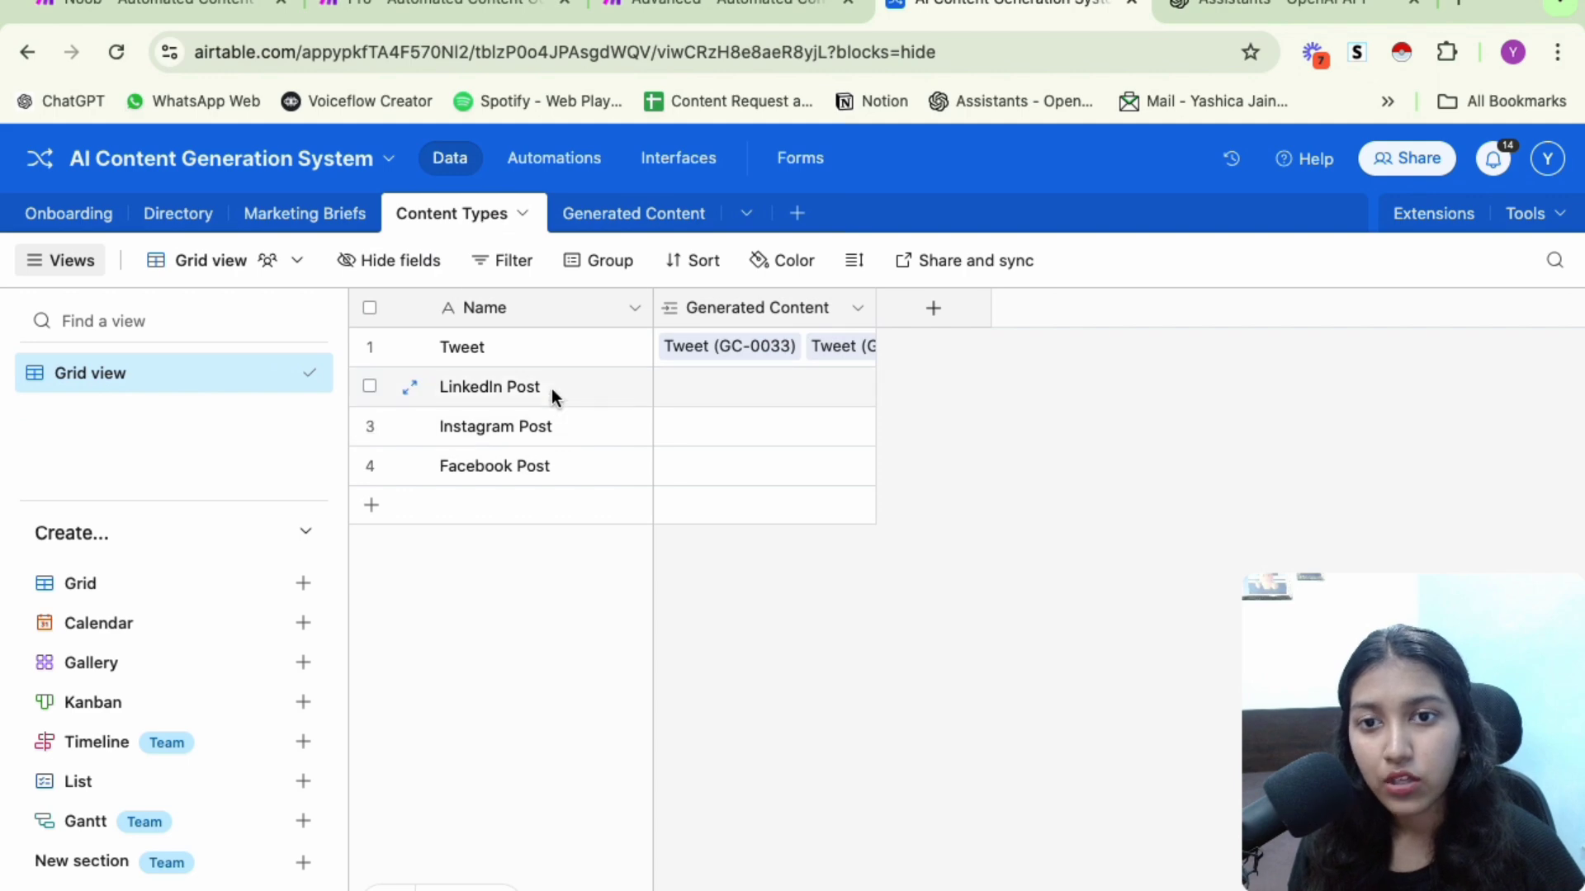
{"action": "left_click", "coordinate": [507, 343]}
{"action": "left_click", "coordinate": [745, 596]}
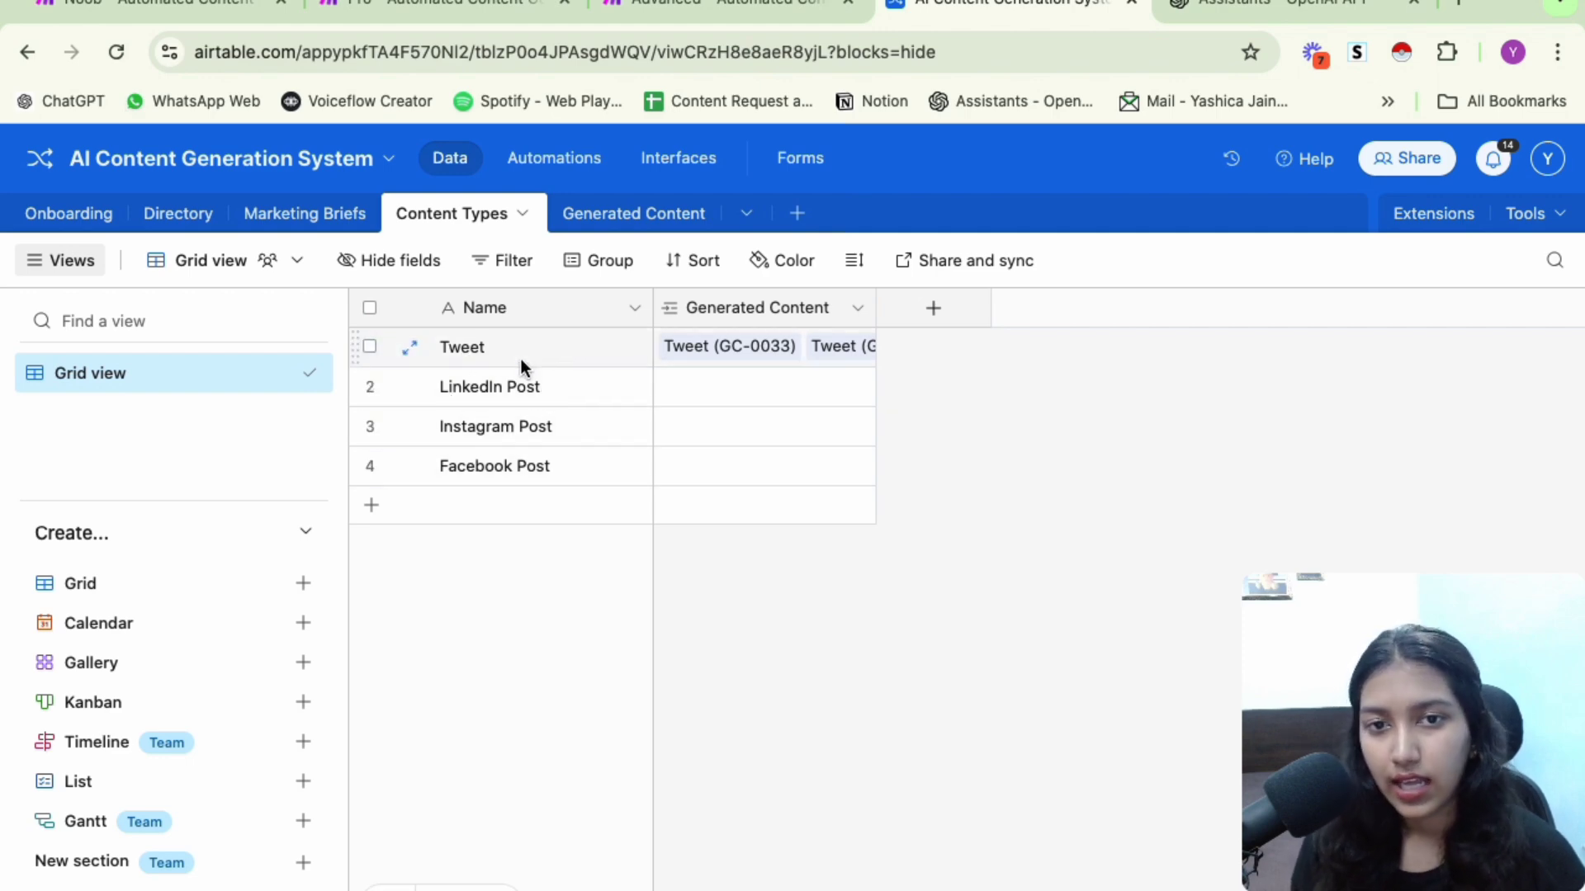
Review the Generated Content table's fields from Content ID to Publish Date, and return to the dashboard interface
{"action": "left_click", "coordinate": [623, 214]}
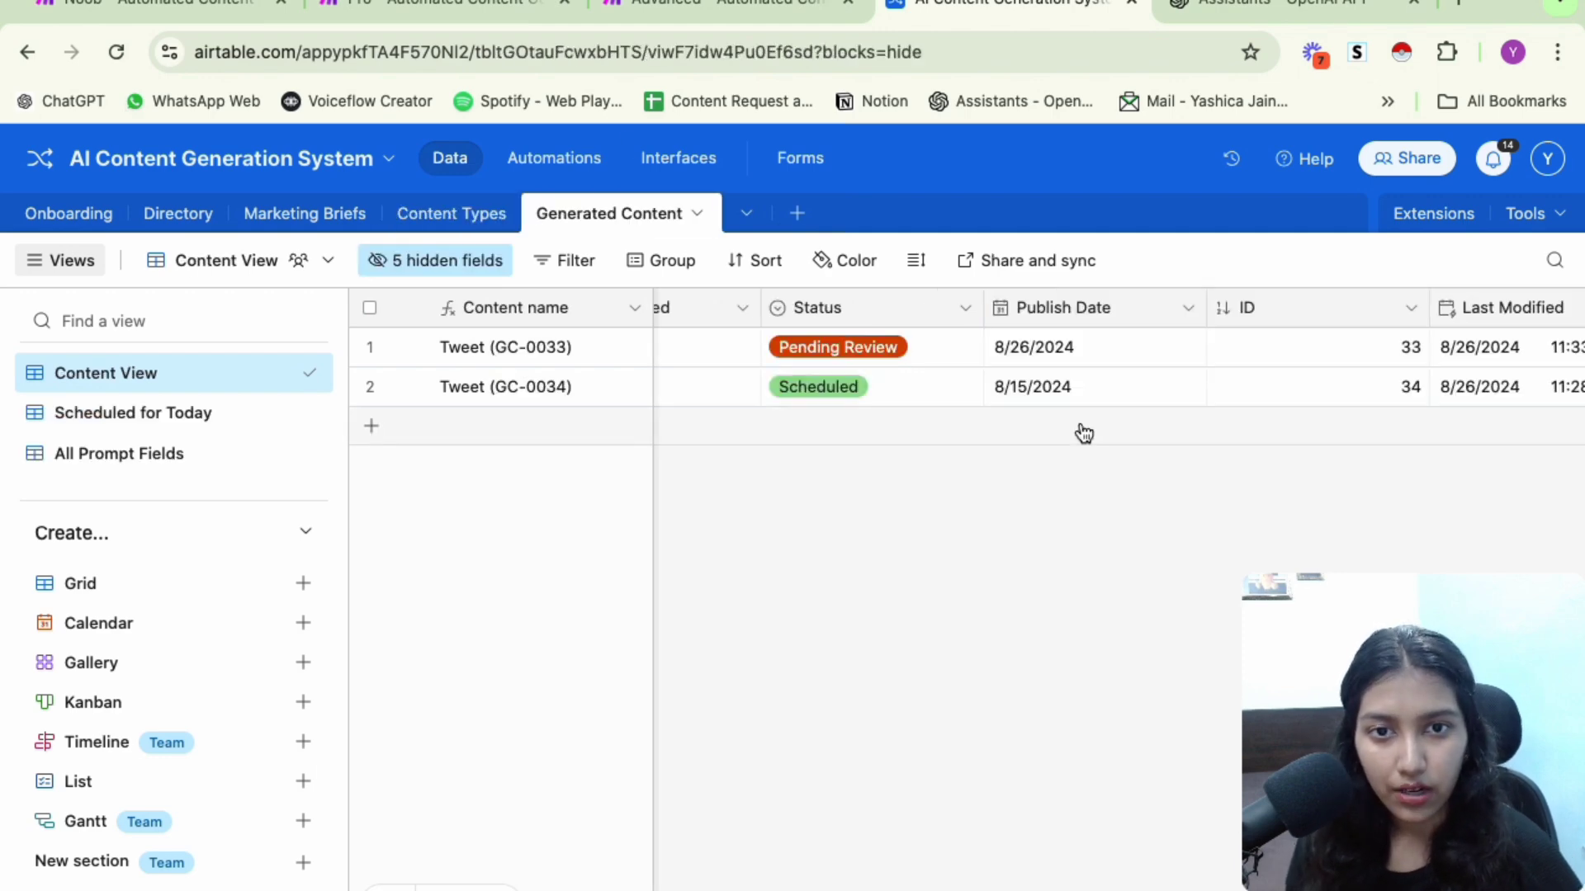
{"action": "scroll", "coordinate": [1261, 368], "scroll_direction": "right", "scroll_amount": 10}
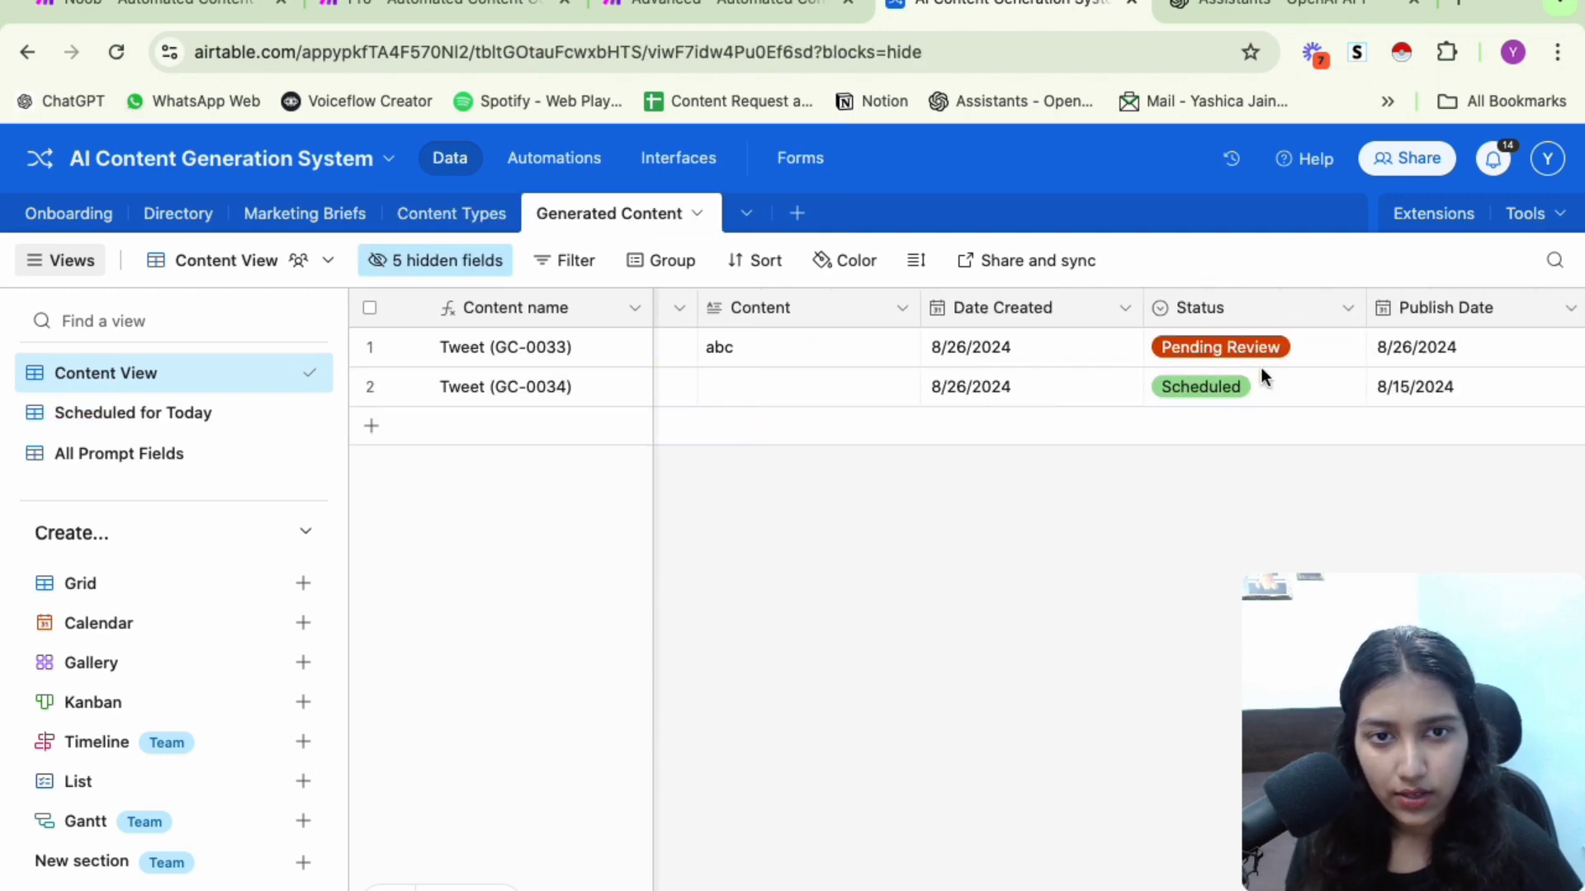
{"action": "scroll", "coordinate": [1261, 368], "scroll_direction": "left", "scroll_amount": 10}
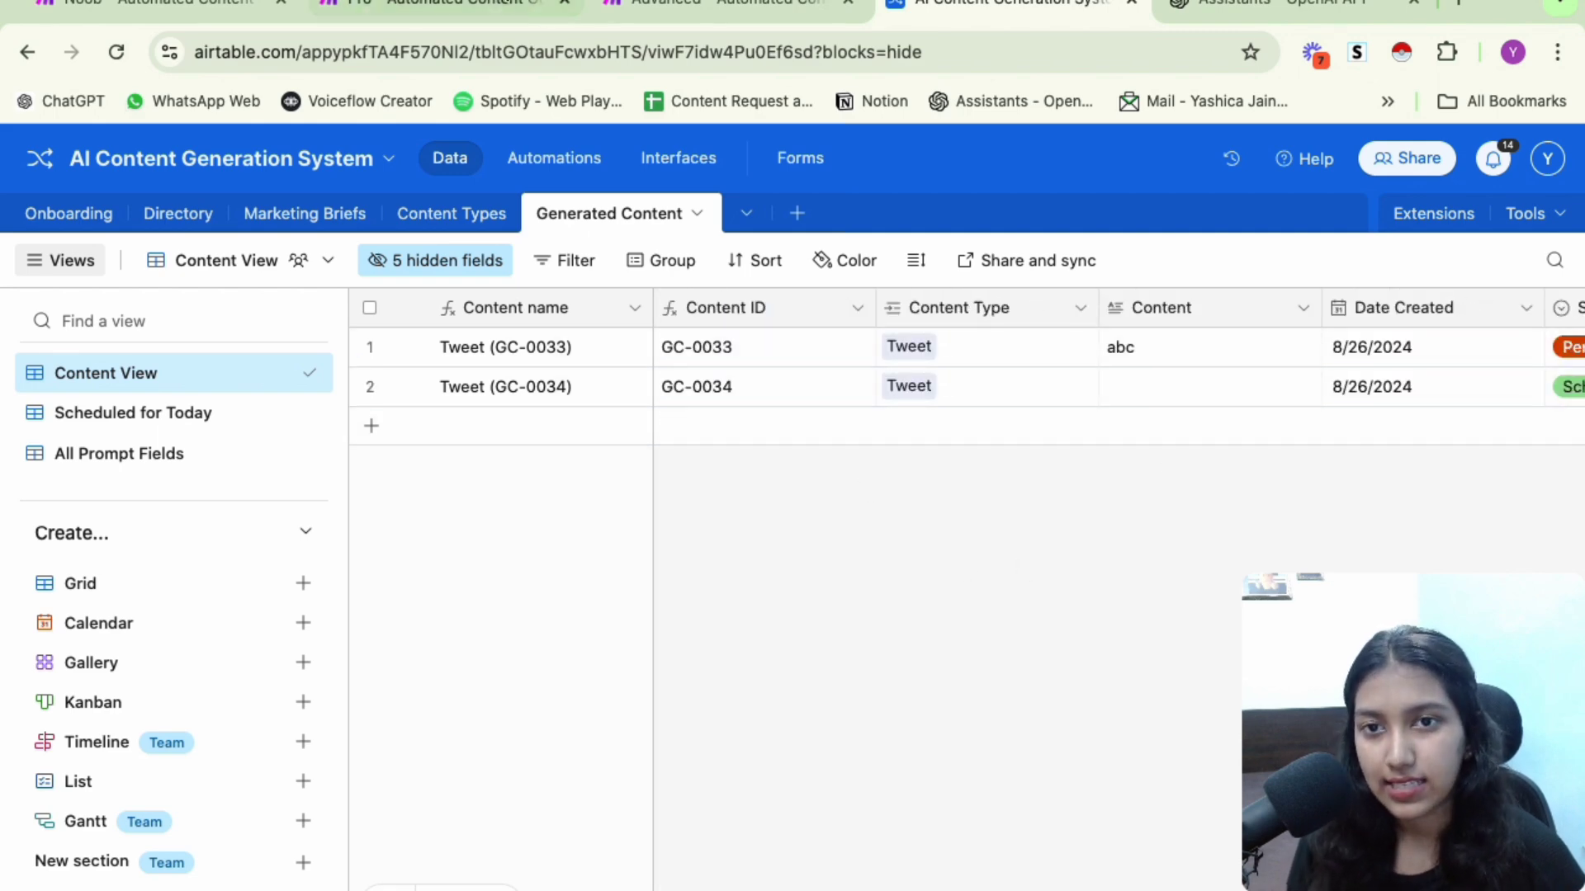
{"action": "left_click", "coordinate": [666, 155]}
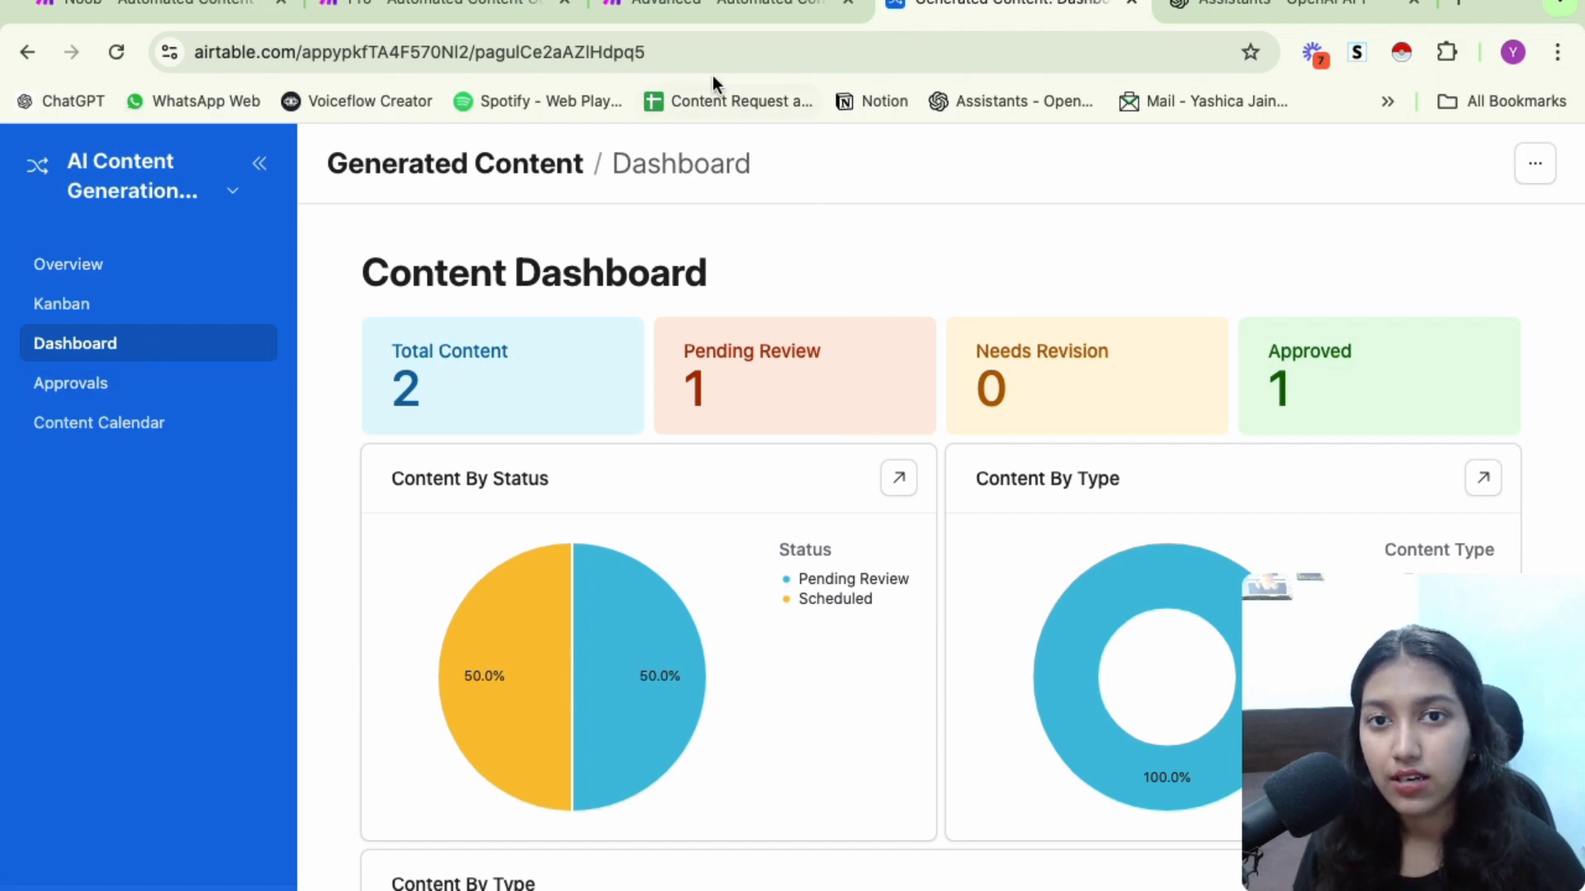
View the first branch's Airtable module in the Advanced scenario in Make, and reopen the Generated Content table in Airtable
{"action": "left_click", "coordinate": [691, 17]}
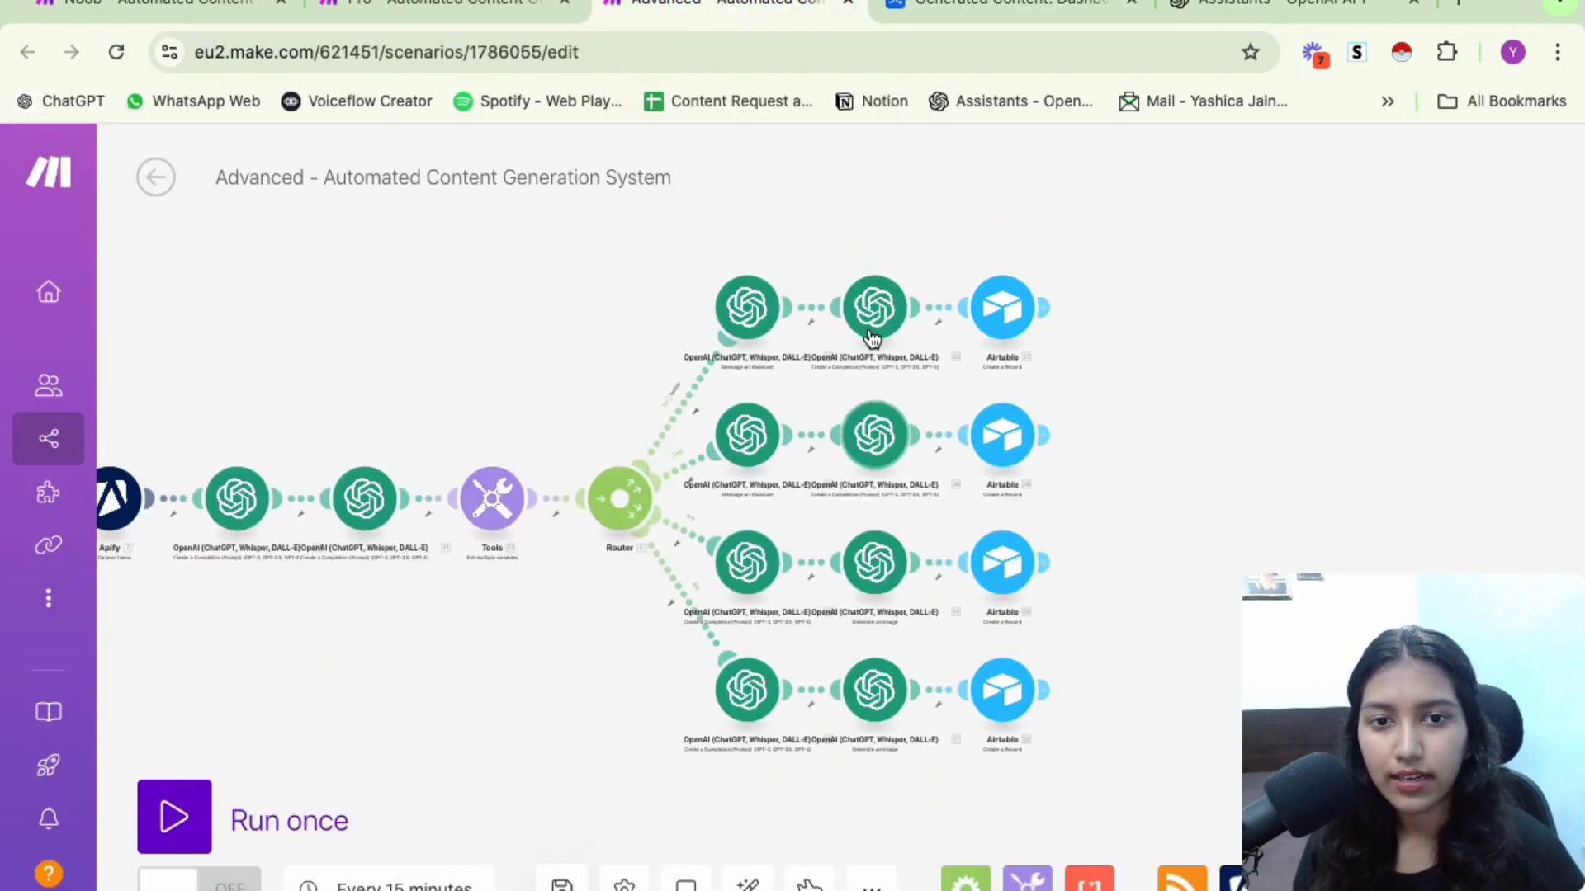
{"action": "left_click_drag", "start_coordinate": [1083, 350], "coordinate": [1009, 402]}
{"action": "scroll", "coordinate": [939, 373], "scroll_direction": "up", "scroll_amount": 6}
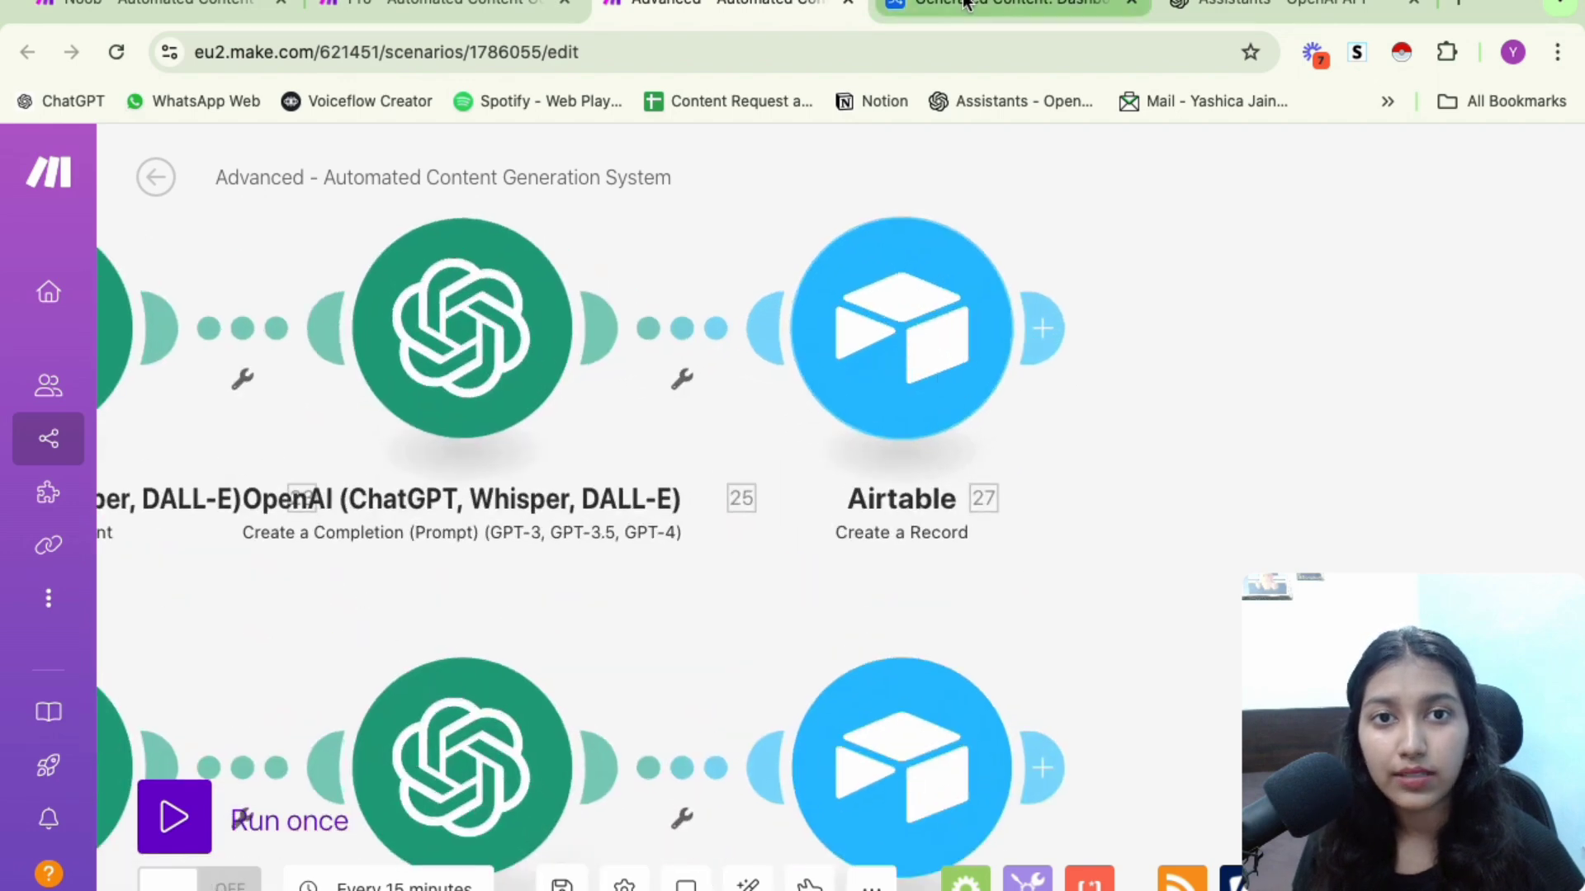
{"action": "left_click", "coordinate": [999, 6]}
{"action": "left_click", "coordinate": [162, 195]}
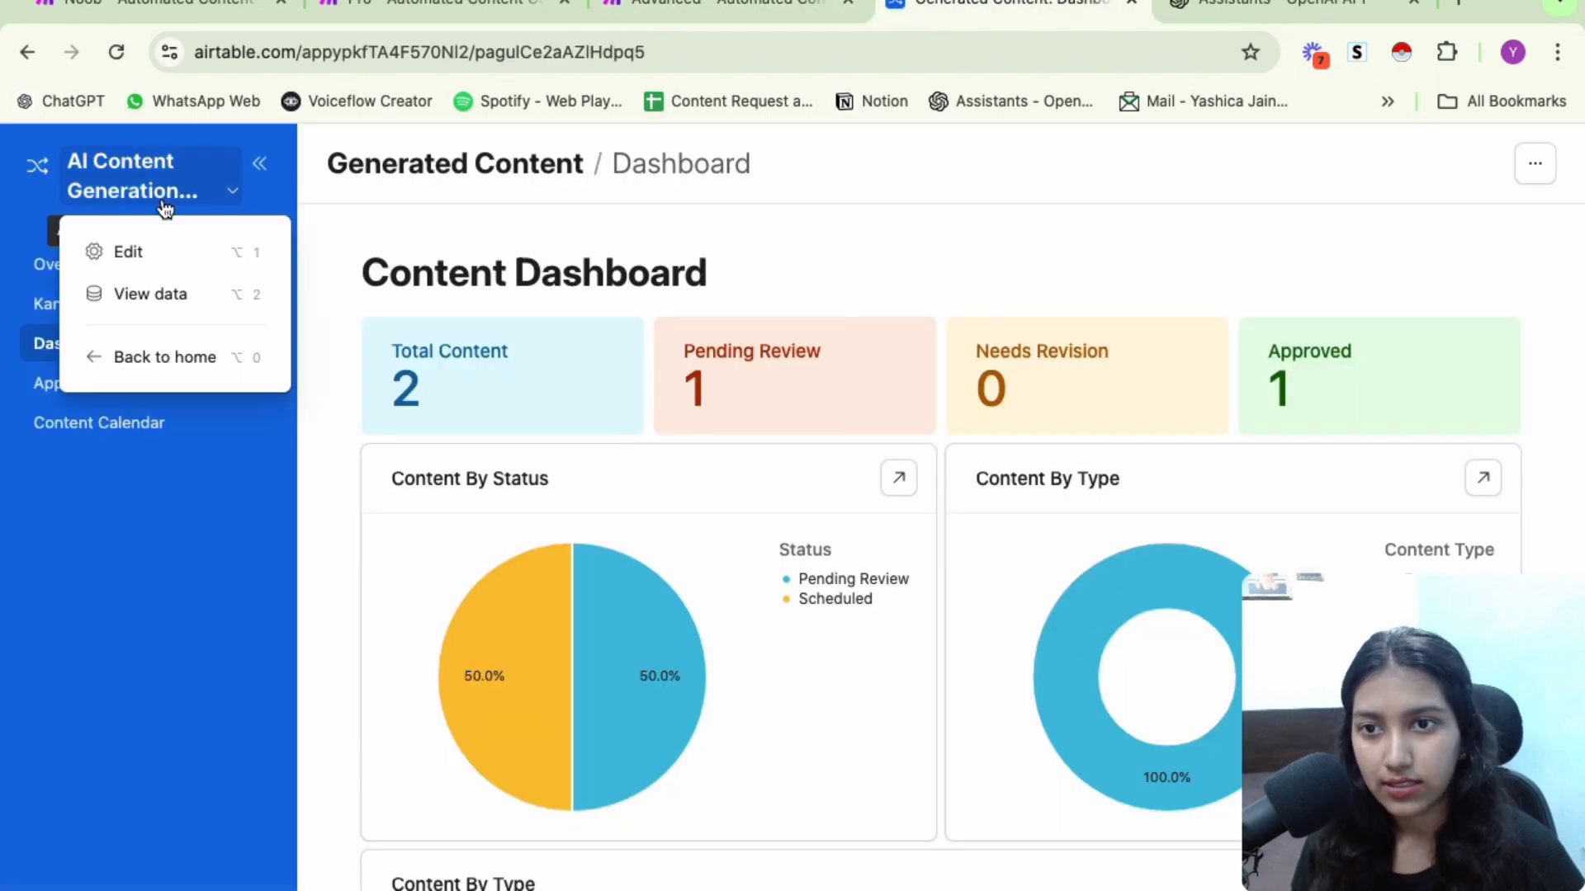
{"action": "left_click", "coordinate": [150, 295]}
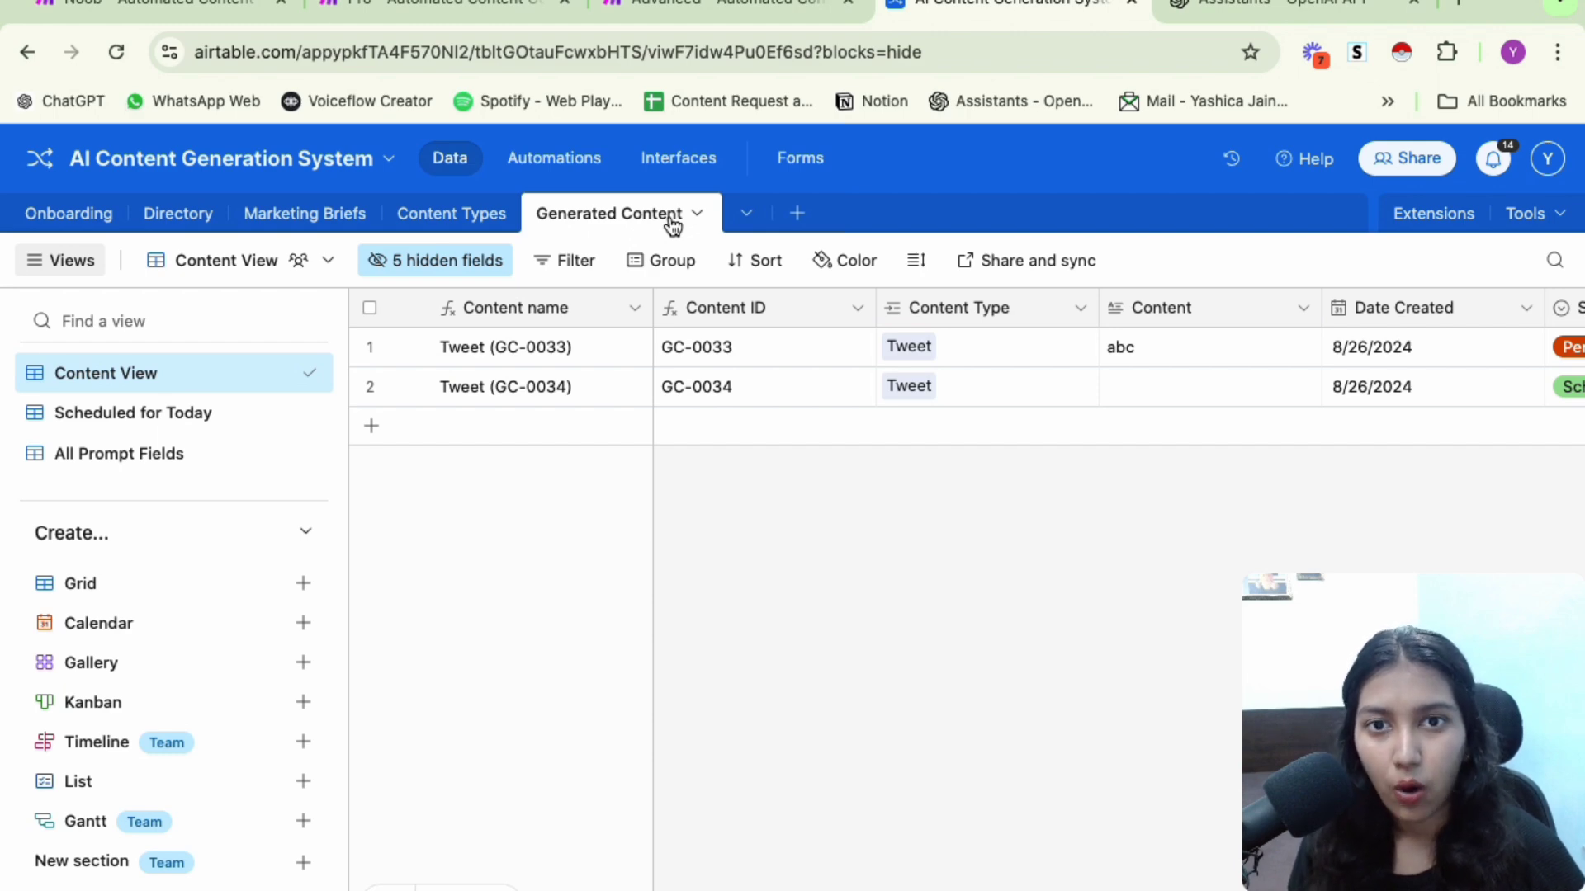
In Make, open the first branch's Airtable Create a Record module and review its base, table and record field mappings
{"action": "left_click", "coordinate": [743, 4]}
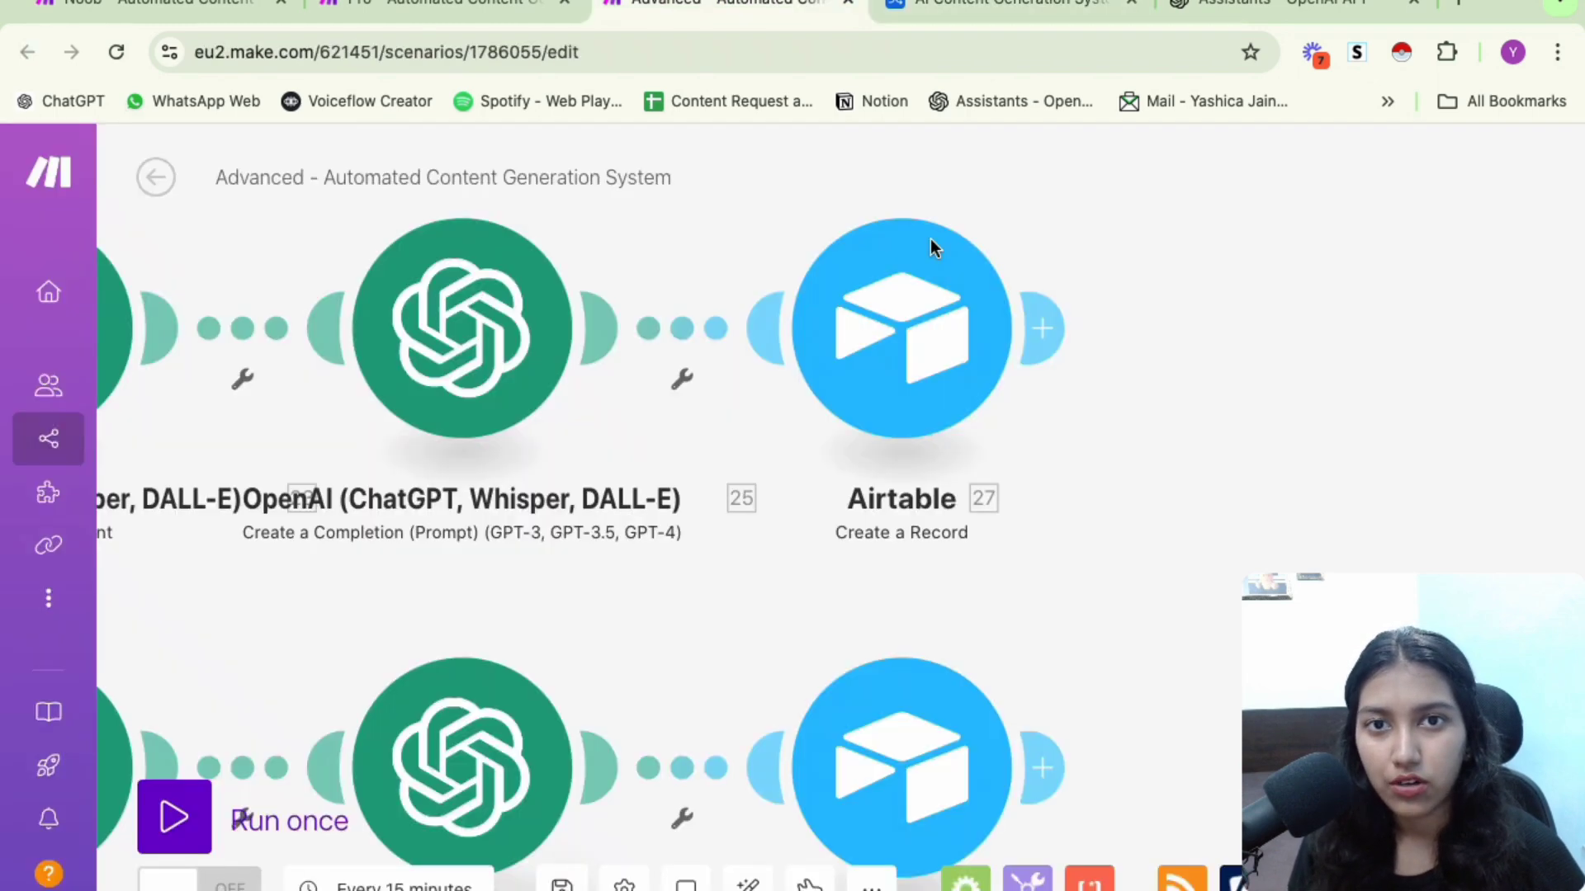
{"action": "left_click", "coordinate": [865, 359]}
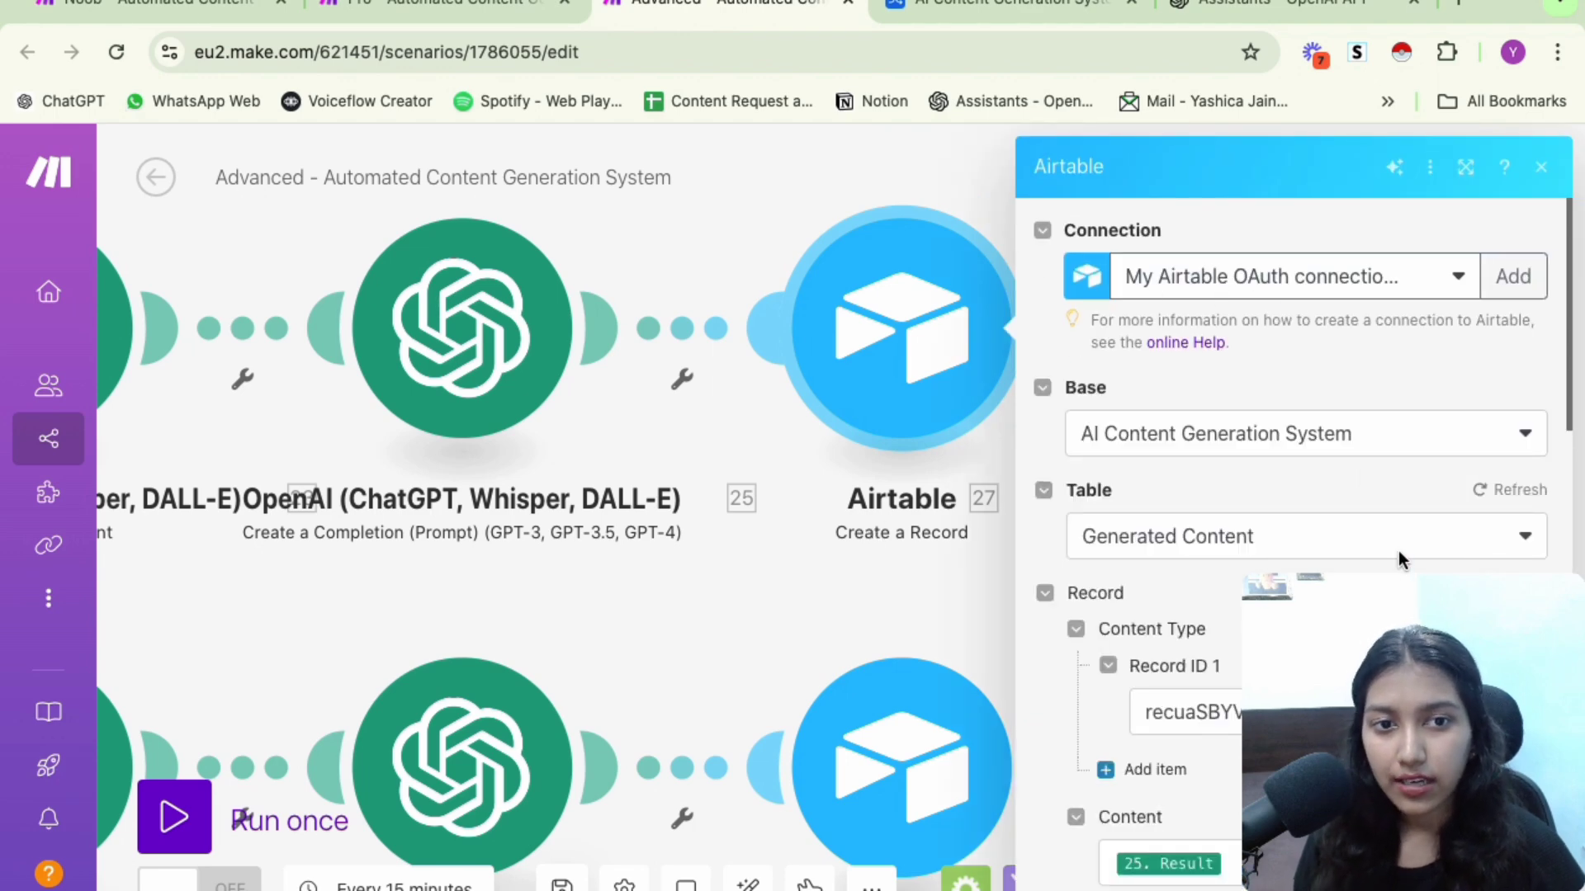
{"action": "scroll", "coordinate": [1363, 465], "scroll_direction": "down", "scroll_amount": 3}
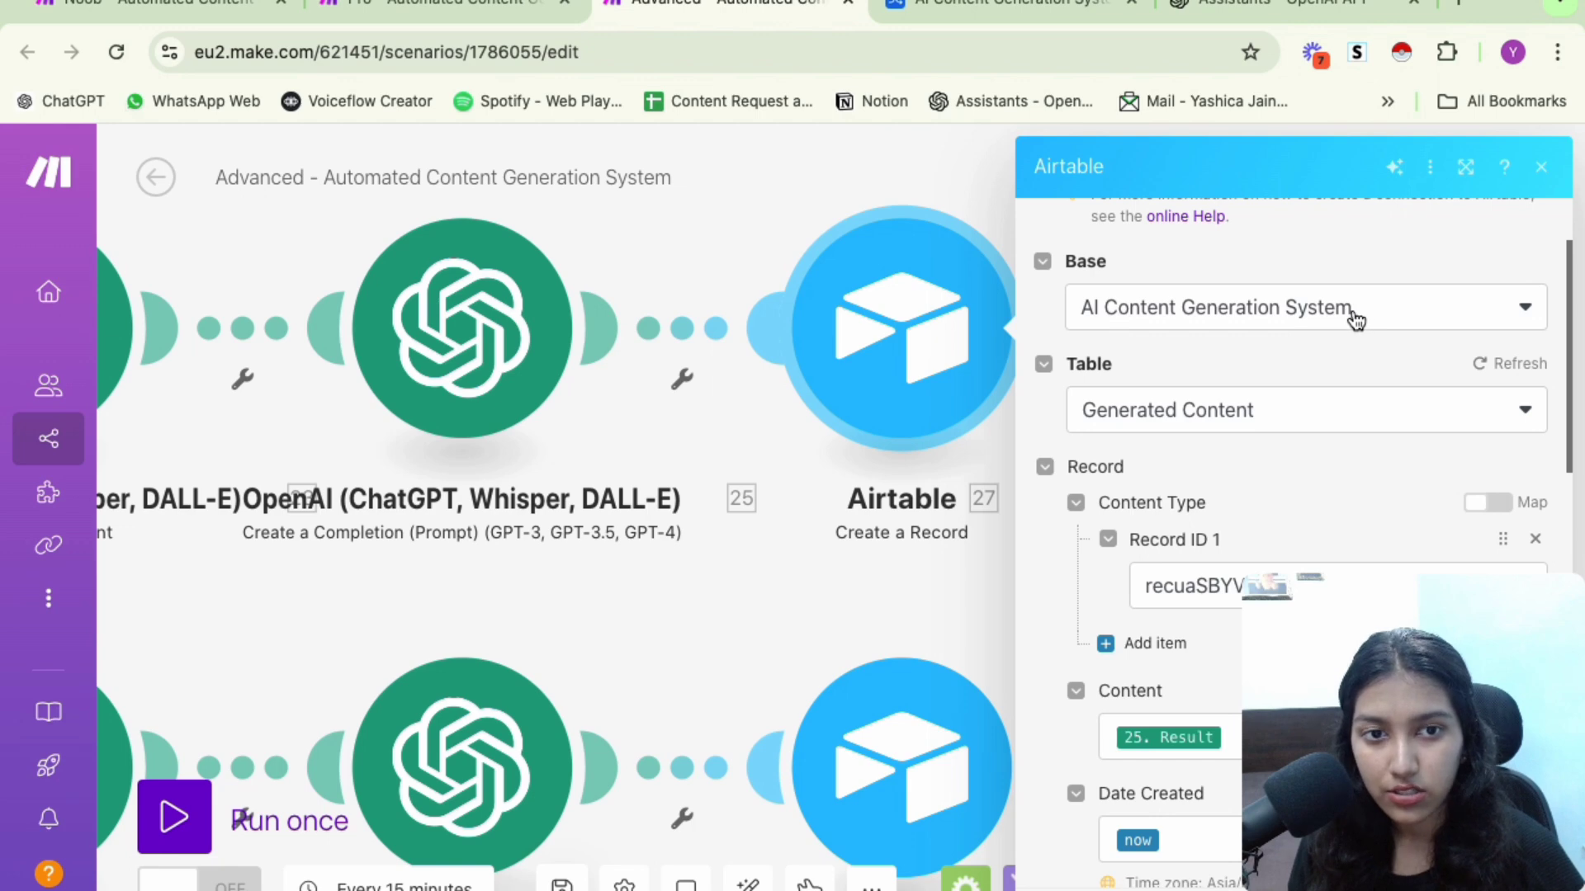
{"action": "scroll", "coordinate": [1358, 320], "scroll_direction": "down", "scroll_amount": 3}
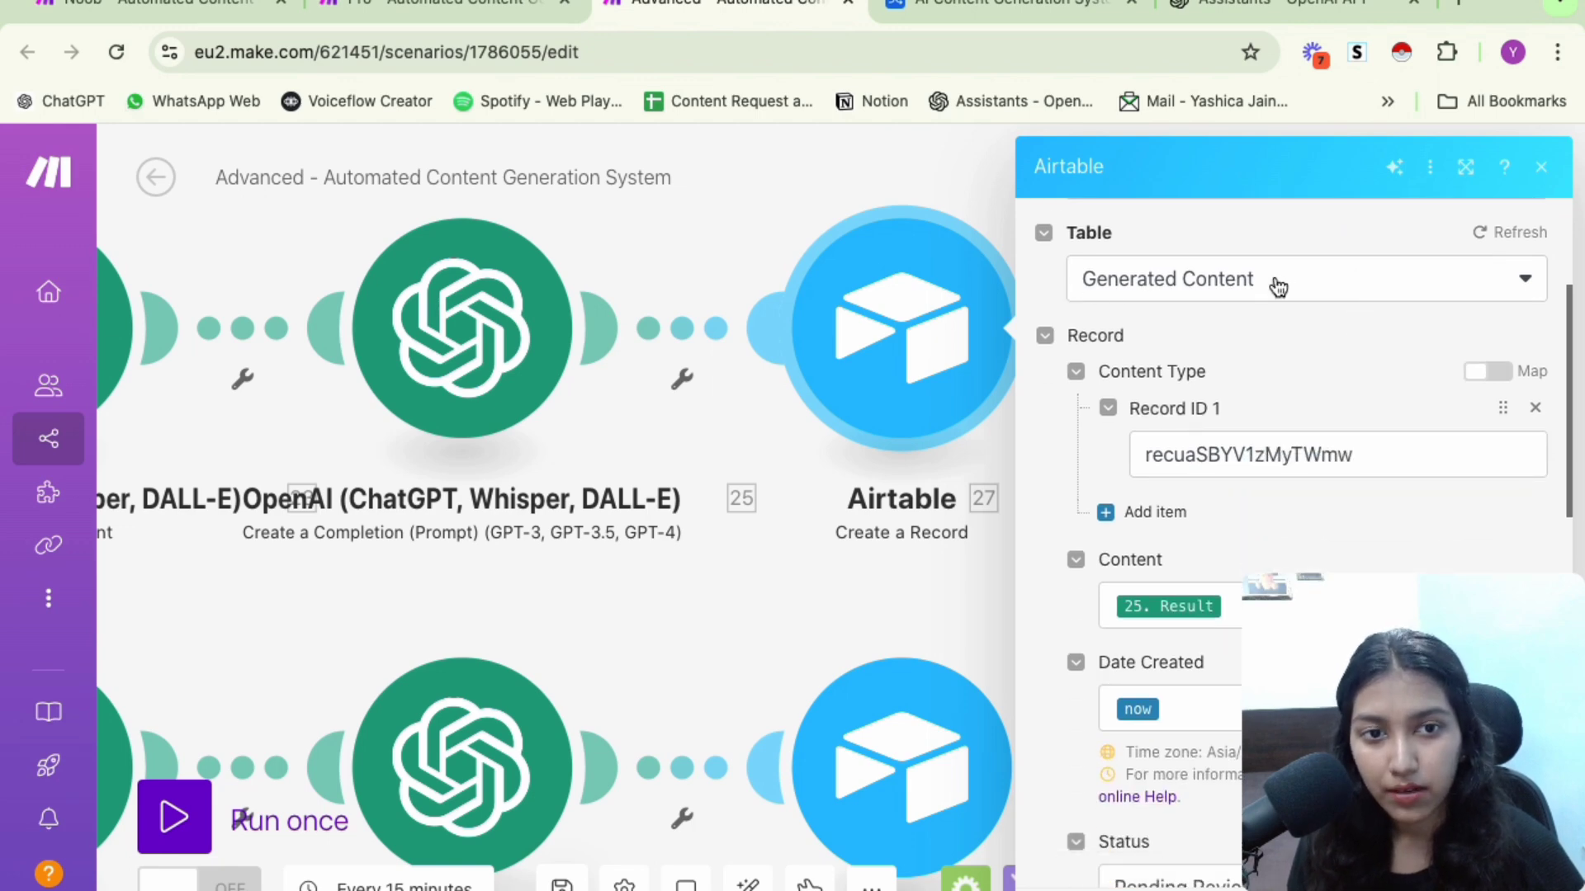
{"action": "scroll", "coordinate": [1288, 289], "scroll_direction": "down", "scroll_amount": 4}
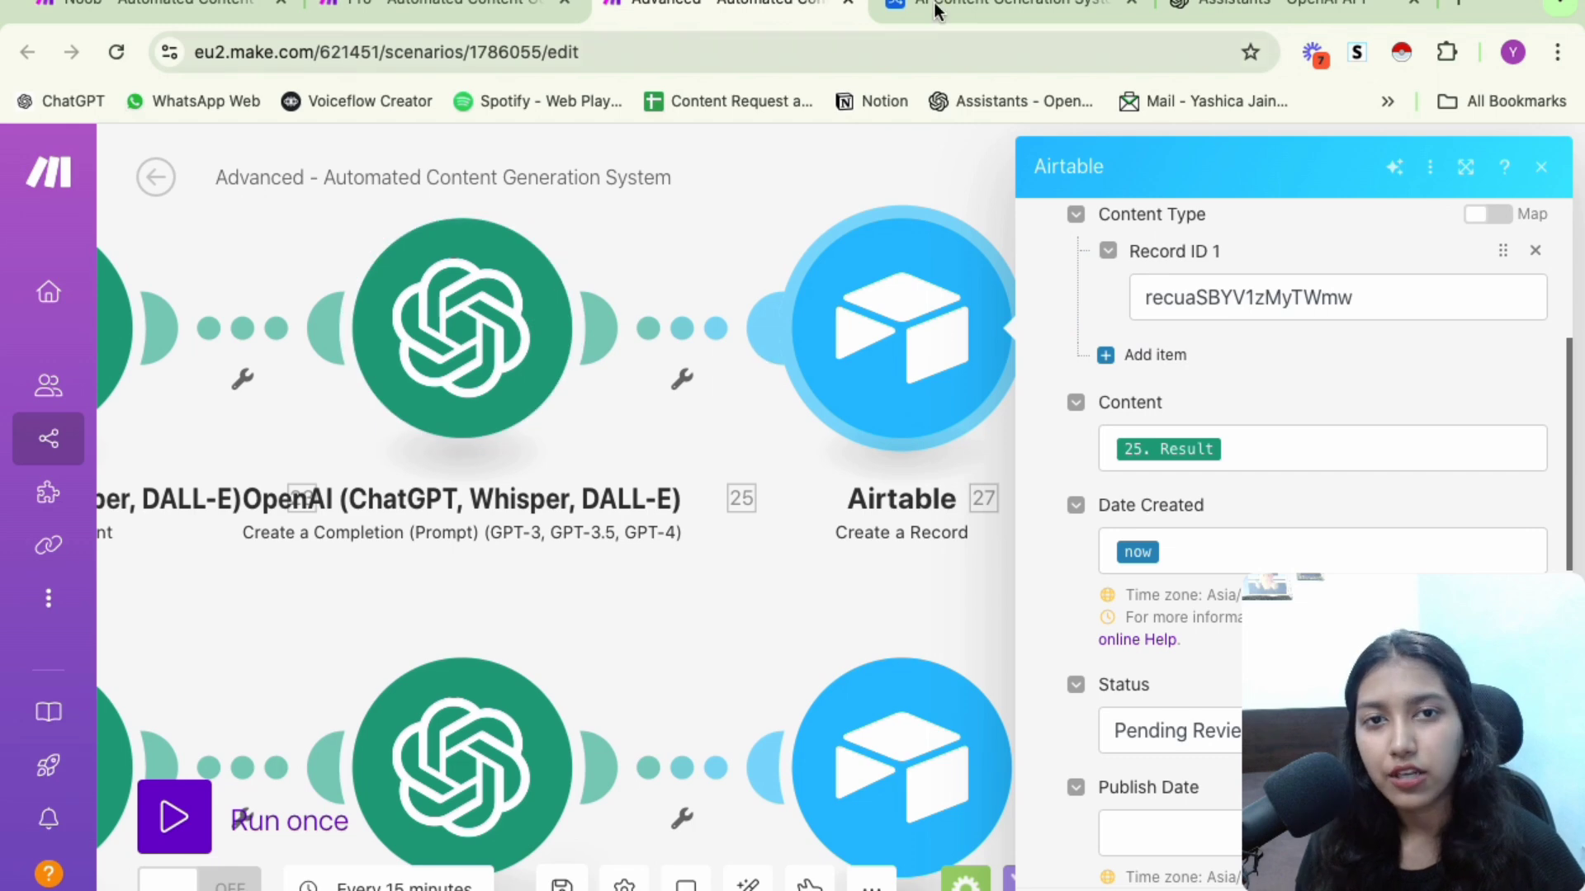
Expand the Tweet record in Airtable's Content Types table and highlight the record ID in its page address
{"action": "left_click", "coordinate": [1003, 7]}
{"action": "left_click", "coordinate": [467, 217]}
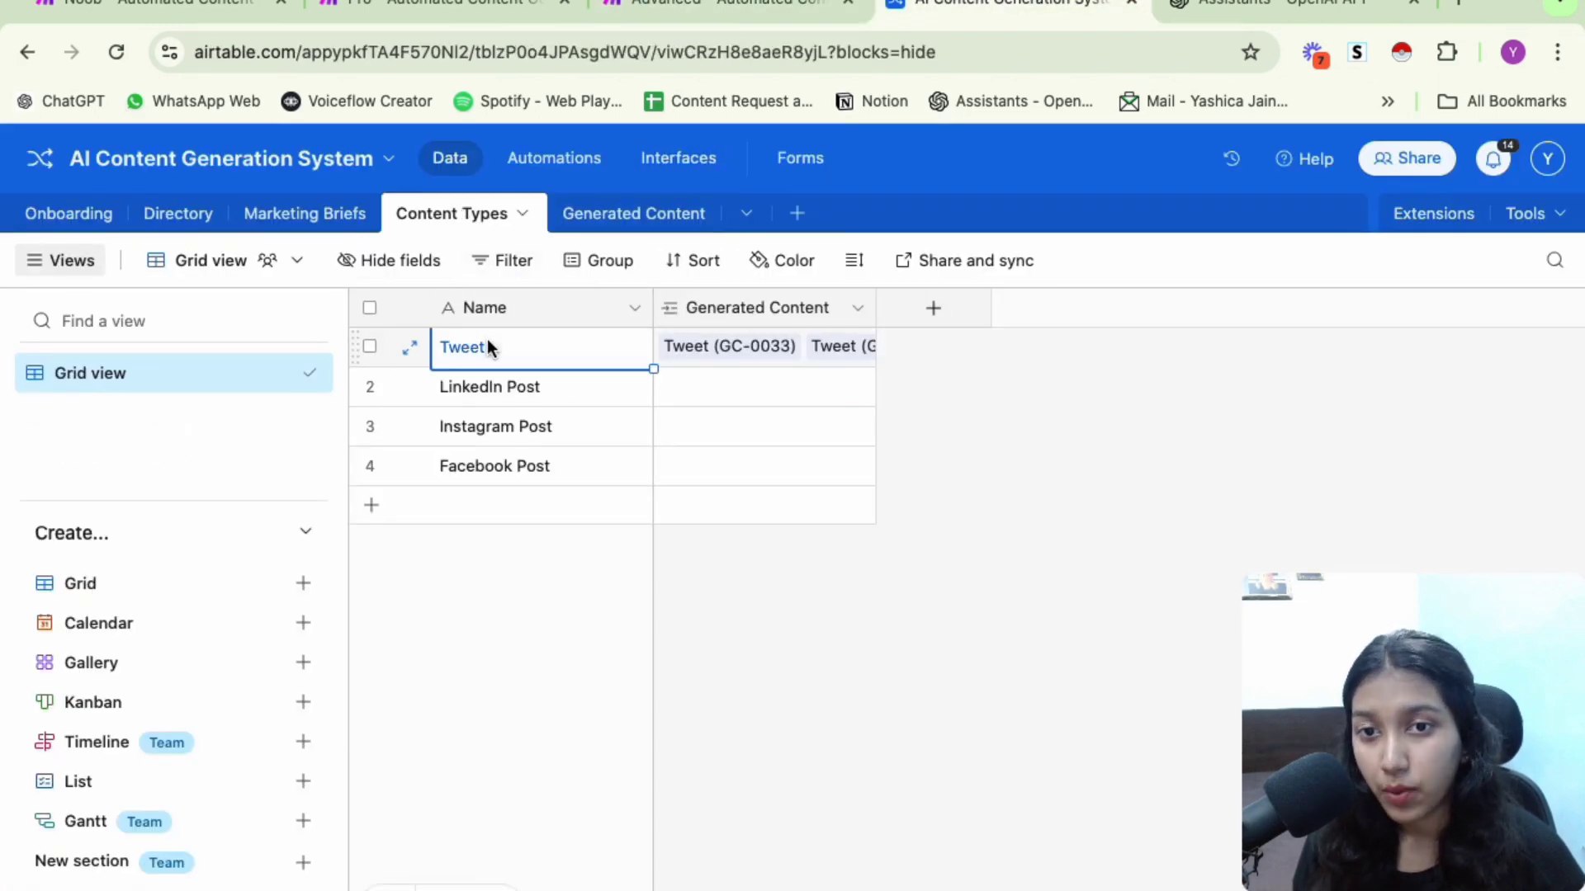
{"action": "left_click", "coordinate": [409, 346]}
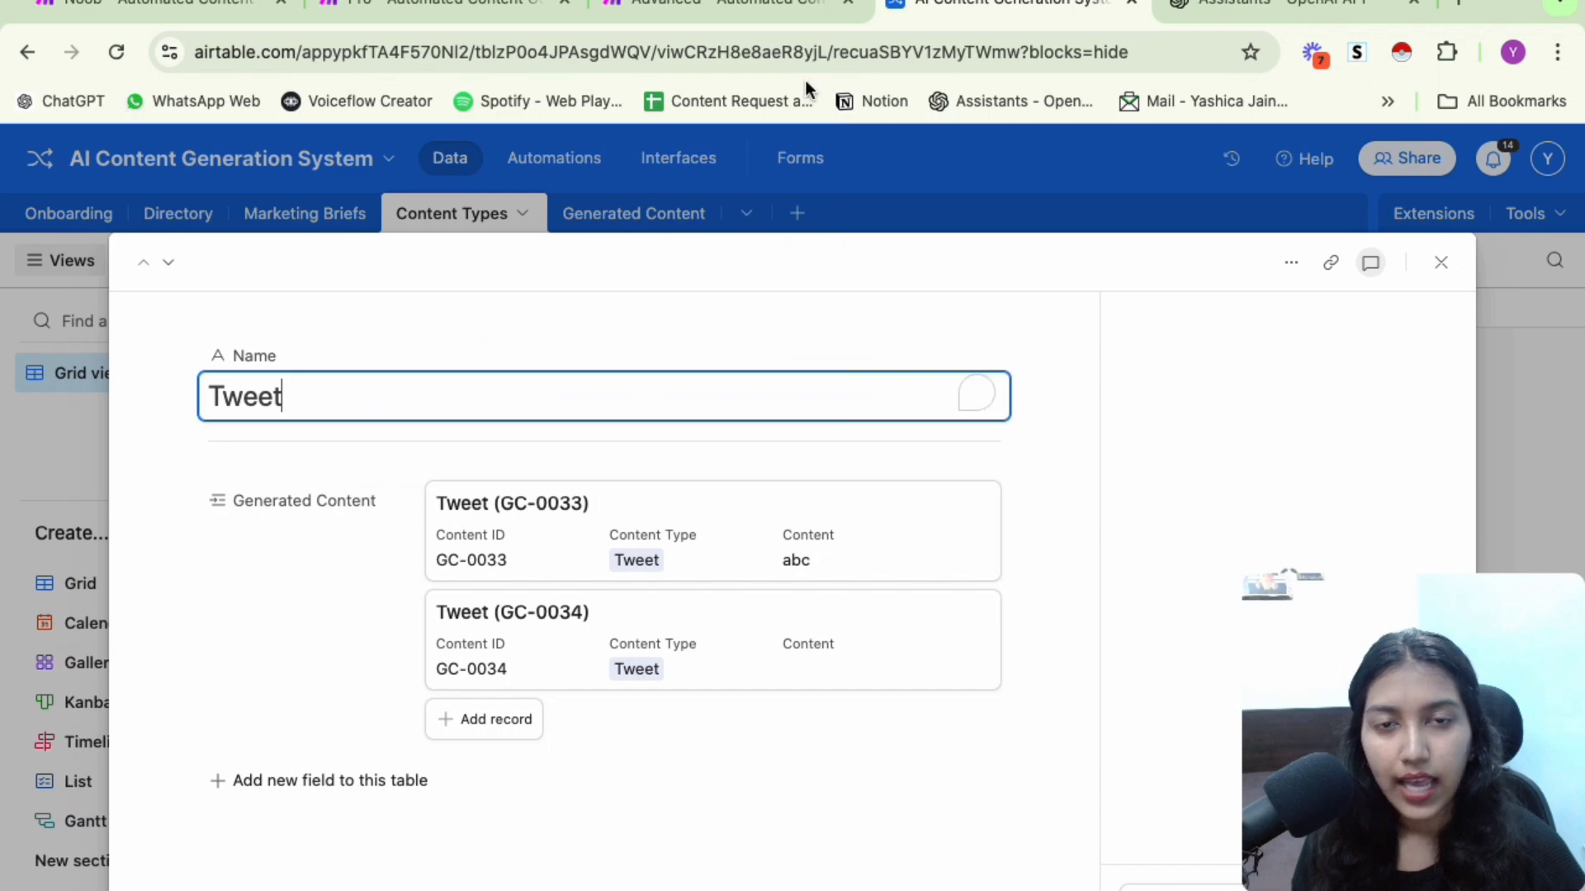
{"action": "left_click", "coordinate": [829, 52]}
{"action": "left_click_drag", "start_coordinate": [829, 52], "coordinate": [1023, 56]}
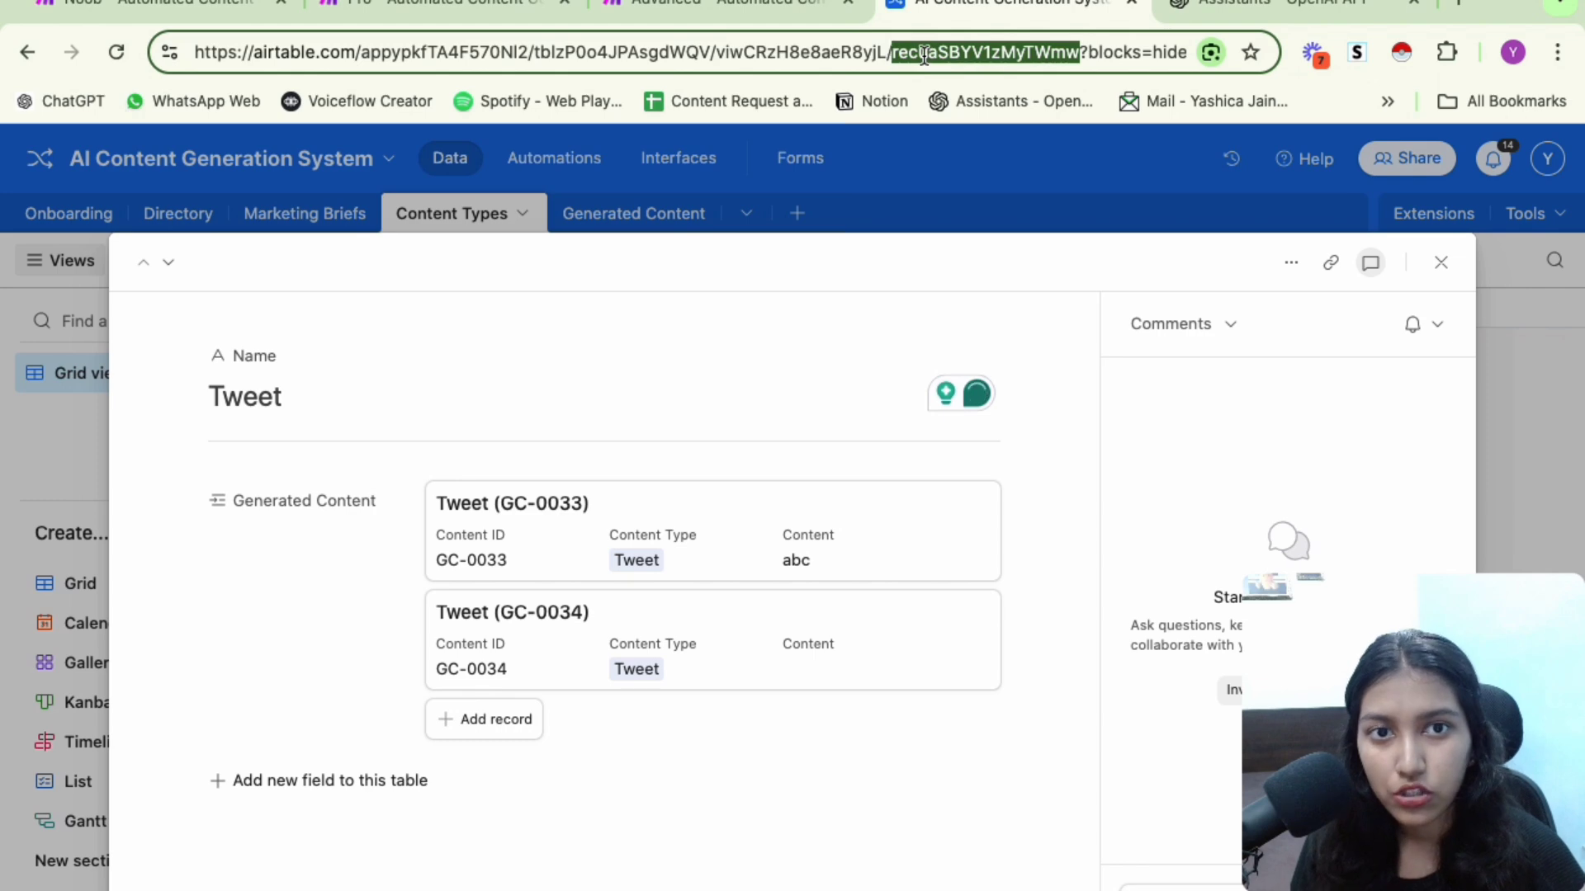
Return to the Airtable module's settings in Make and check the Content Type record ID against the Tweet record's ID
{"action": "left_click", "coordinate": [710, 7]}
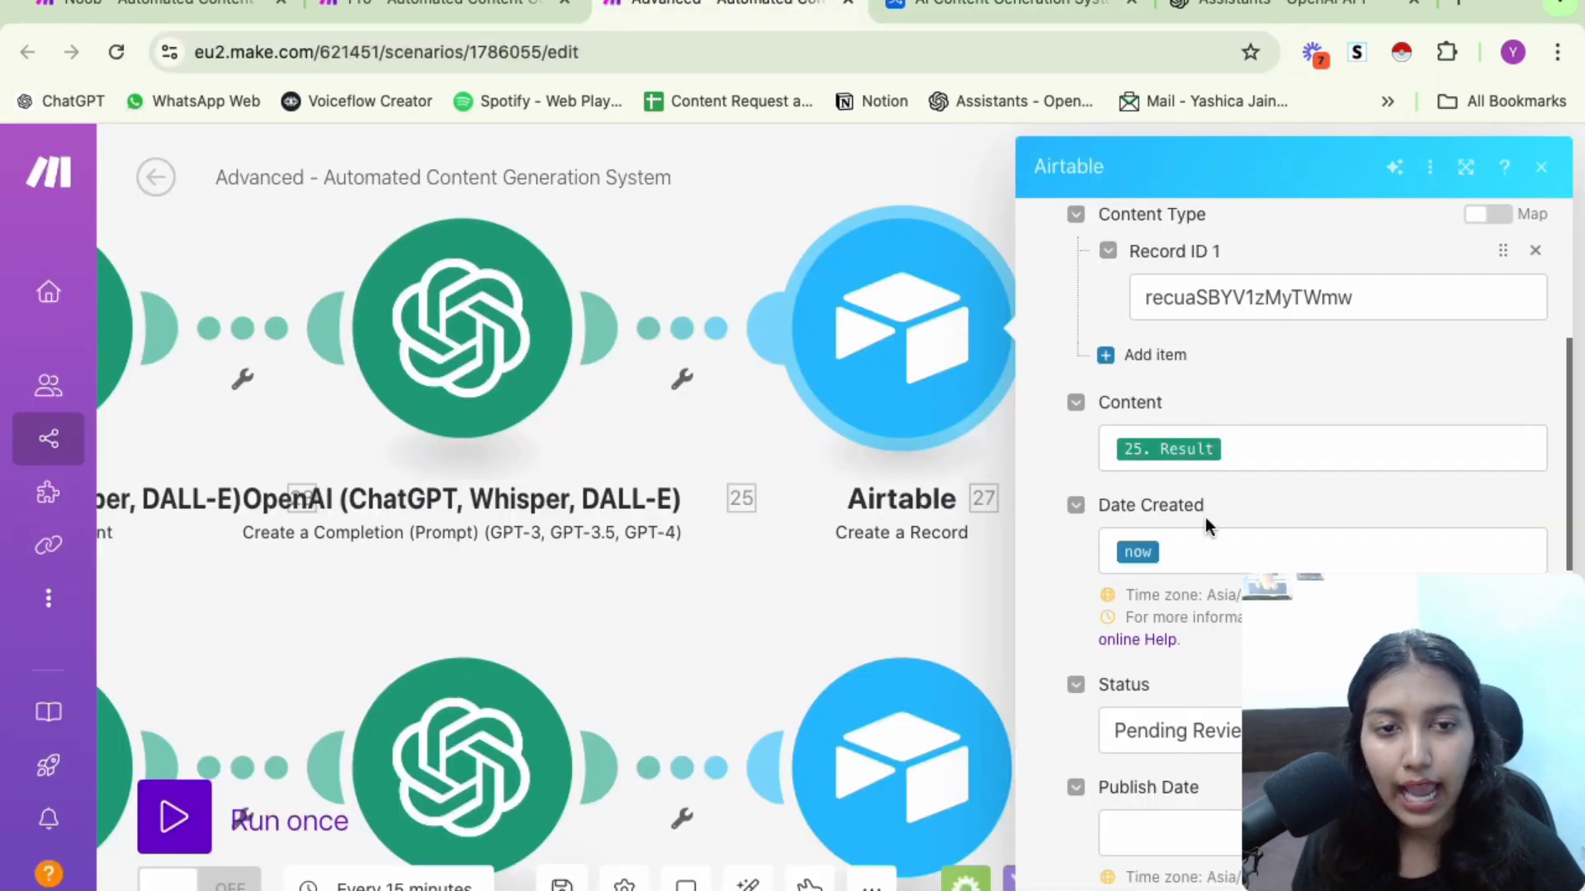
{"action": "scroll", "coordinate": [1205, 517], "scroll_direction": "down", "scroll_amount": 2}
{"action": "scroll", "coordinate": [1205, 517], "scroll_direction": "up", "scroll_amount": 4}
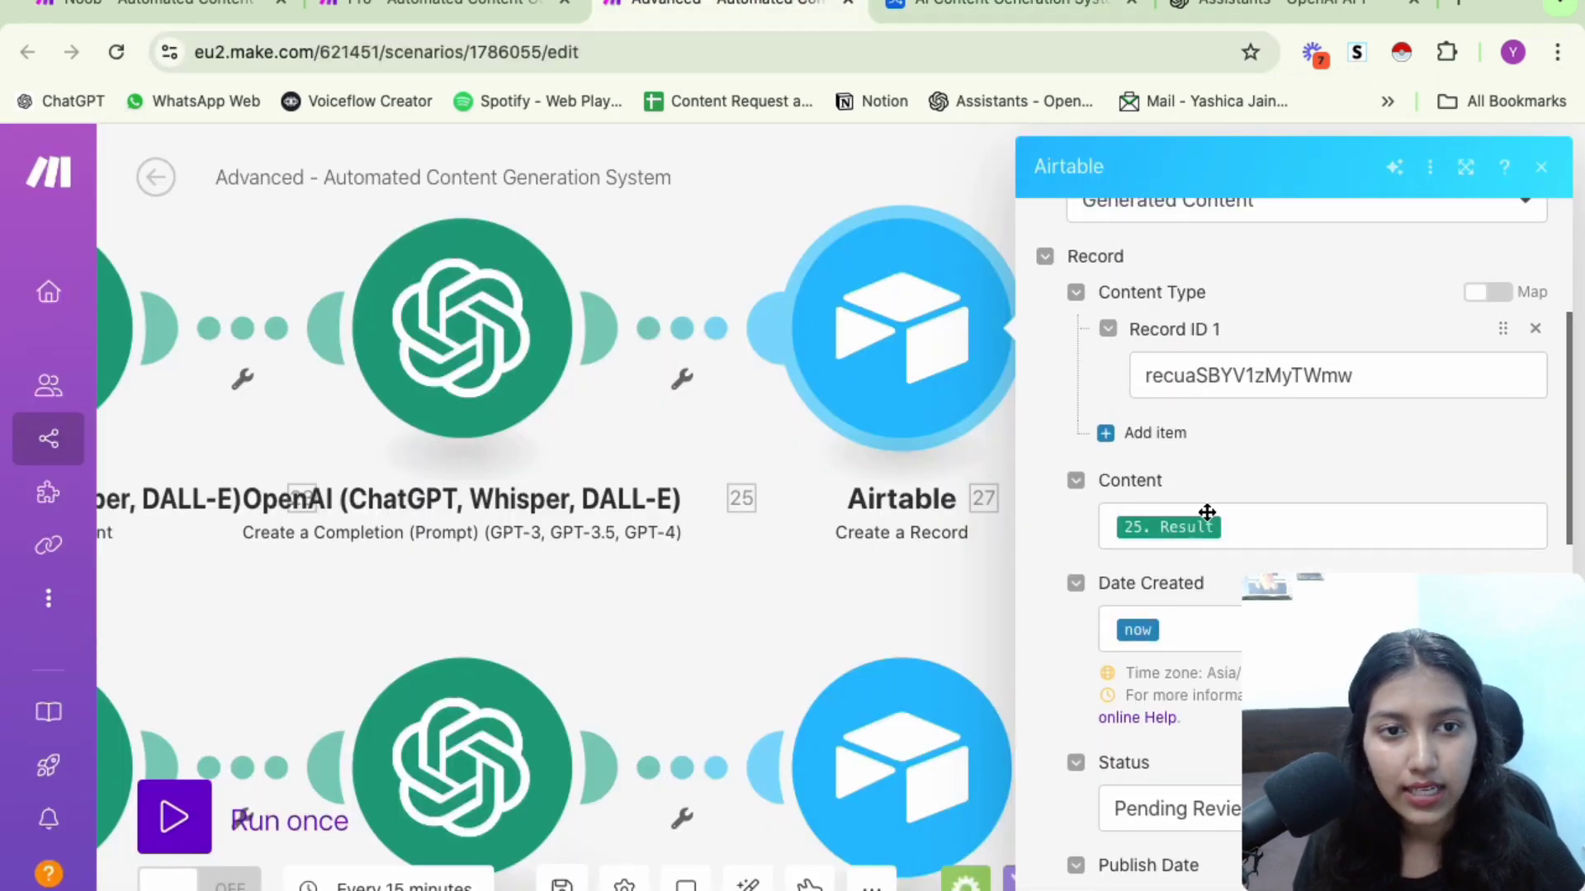
{"action": "double_click", "coordinate": [1130, 368]}
{"action": "left_click", "coordinate": [1321, 321]}
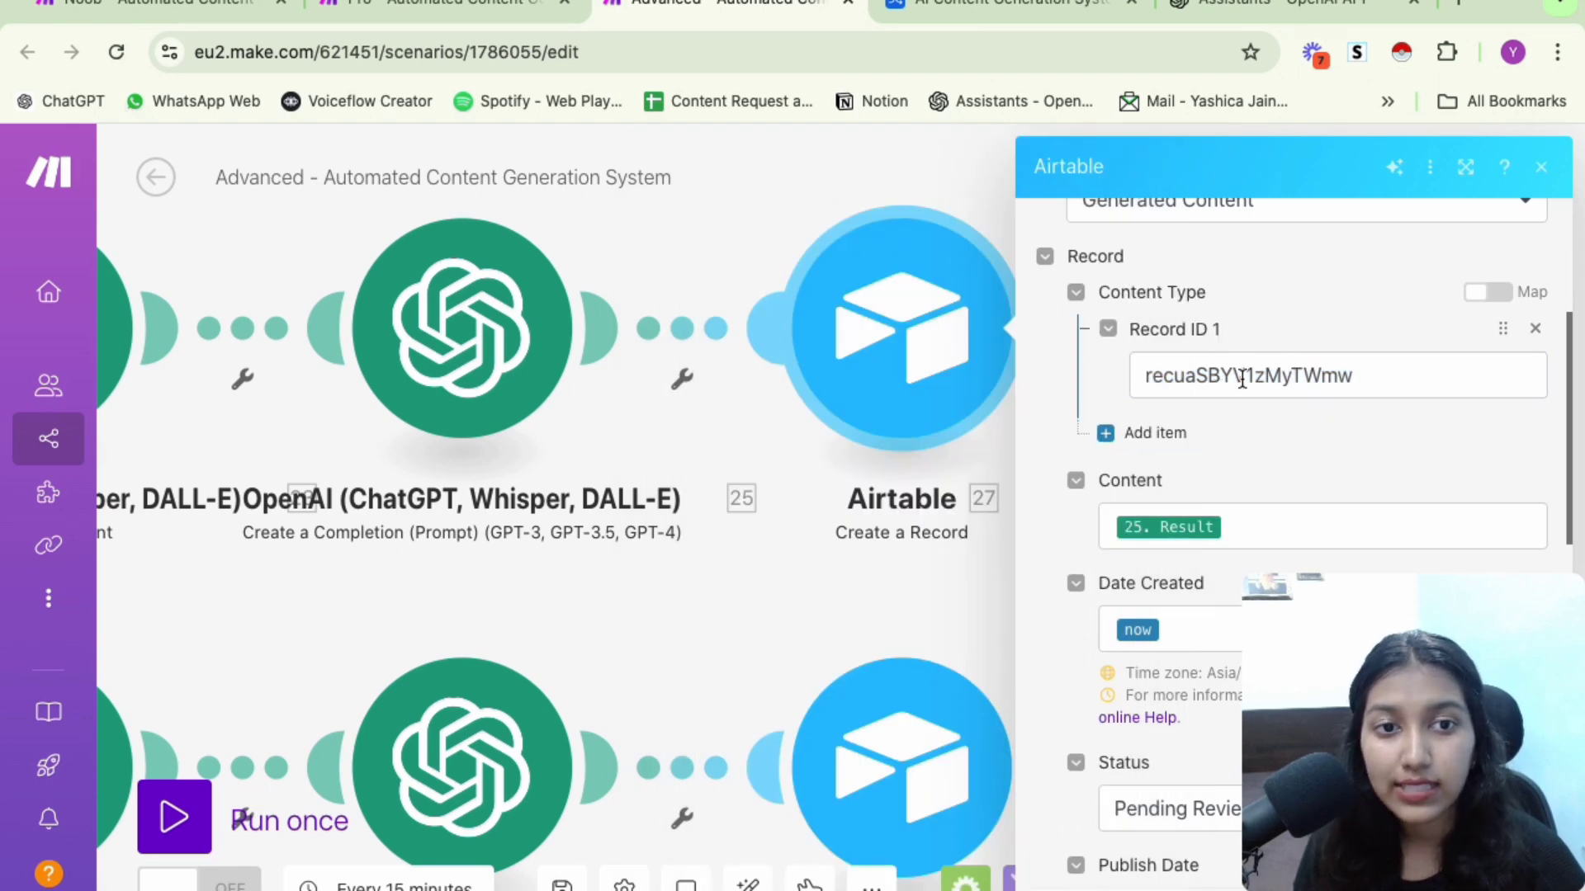
{"action": "left_click_drag", "start_coordinate": [1388, 373], "coordinate": [1128, 373]}
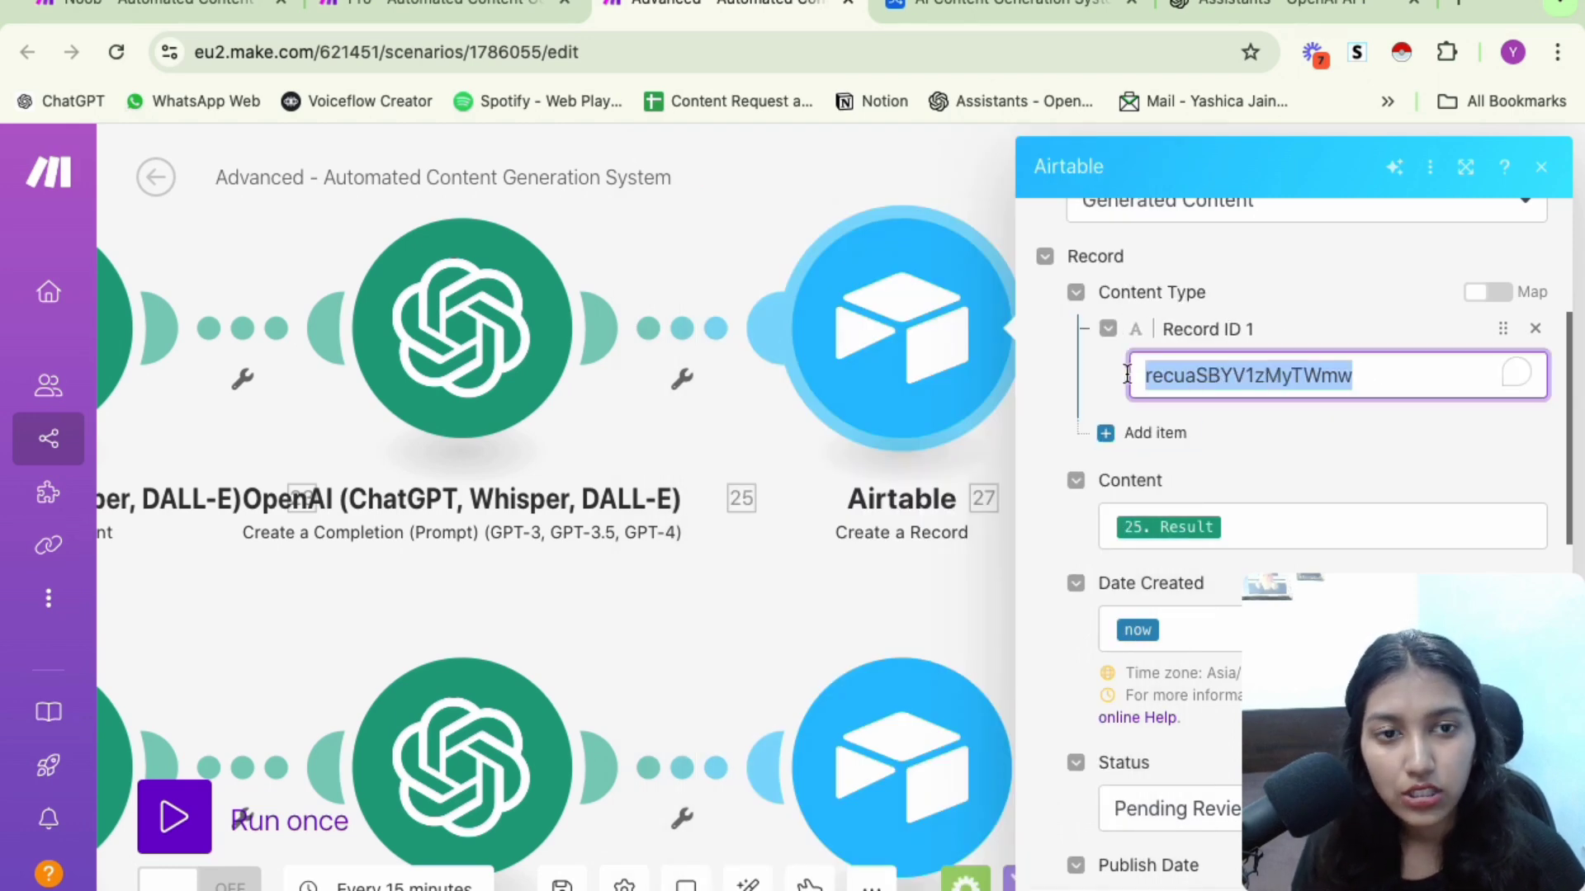
{"action": "left_click", "coordinate": [1299, 299]}
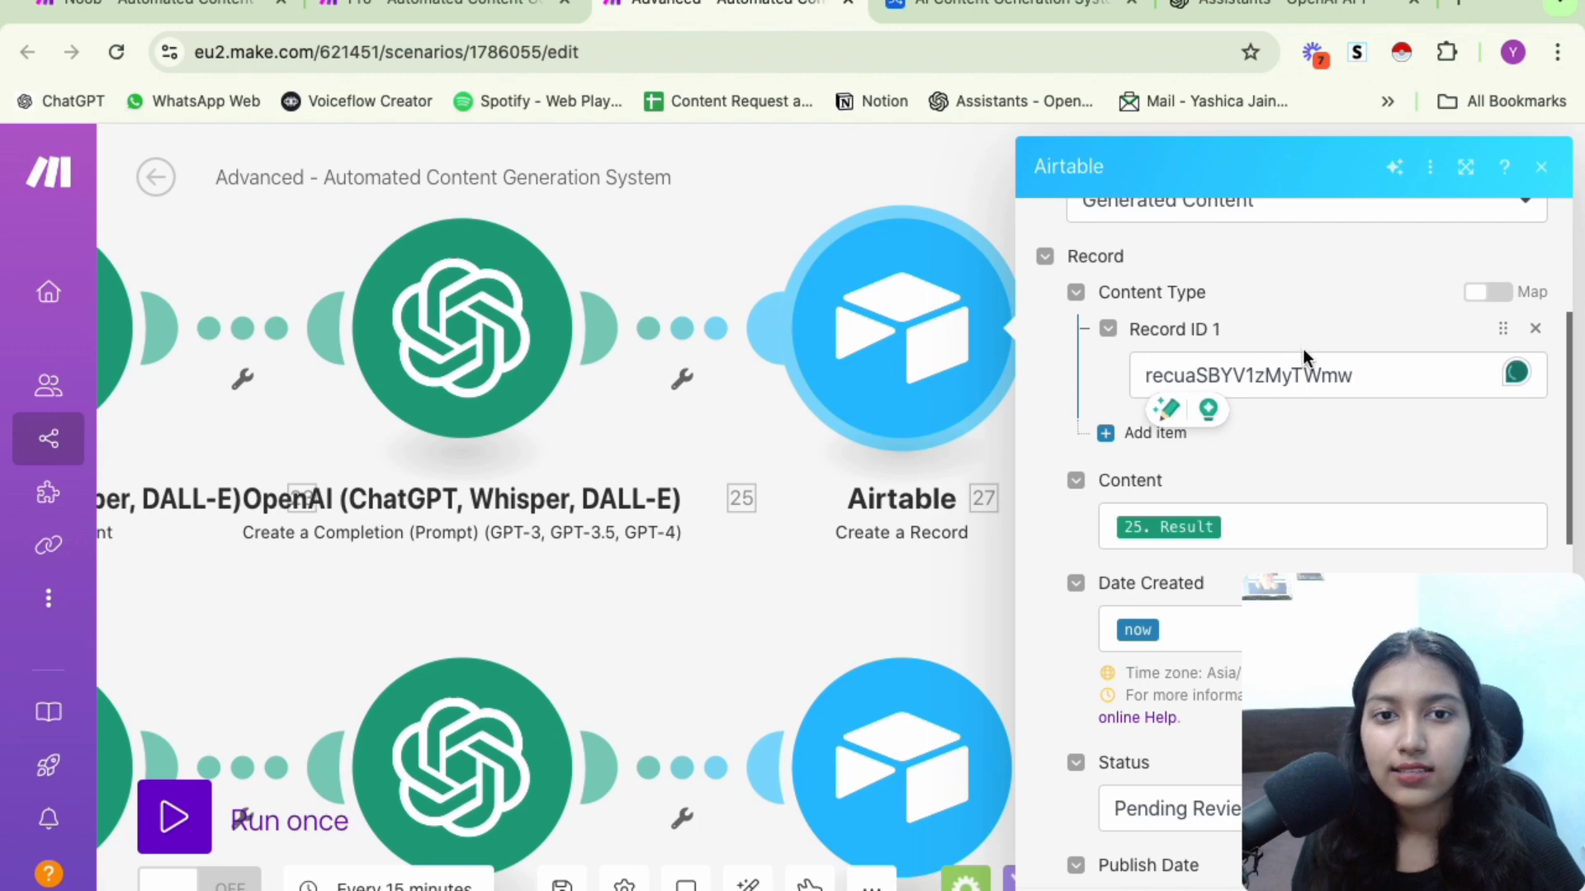
Close the expanded Tweet record in Airtable and go back to the Create a Record module's settings in Make
{"action": "left_click", "coordinate": [1015, 7]}
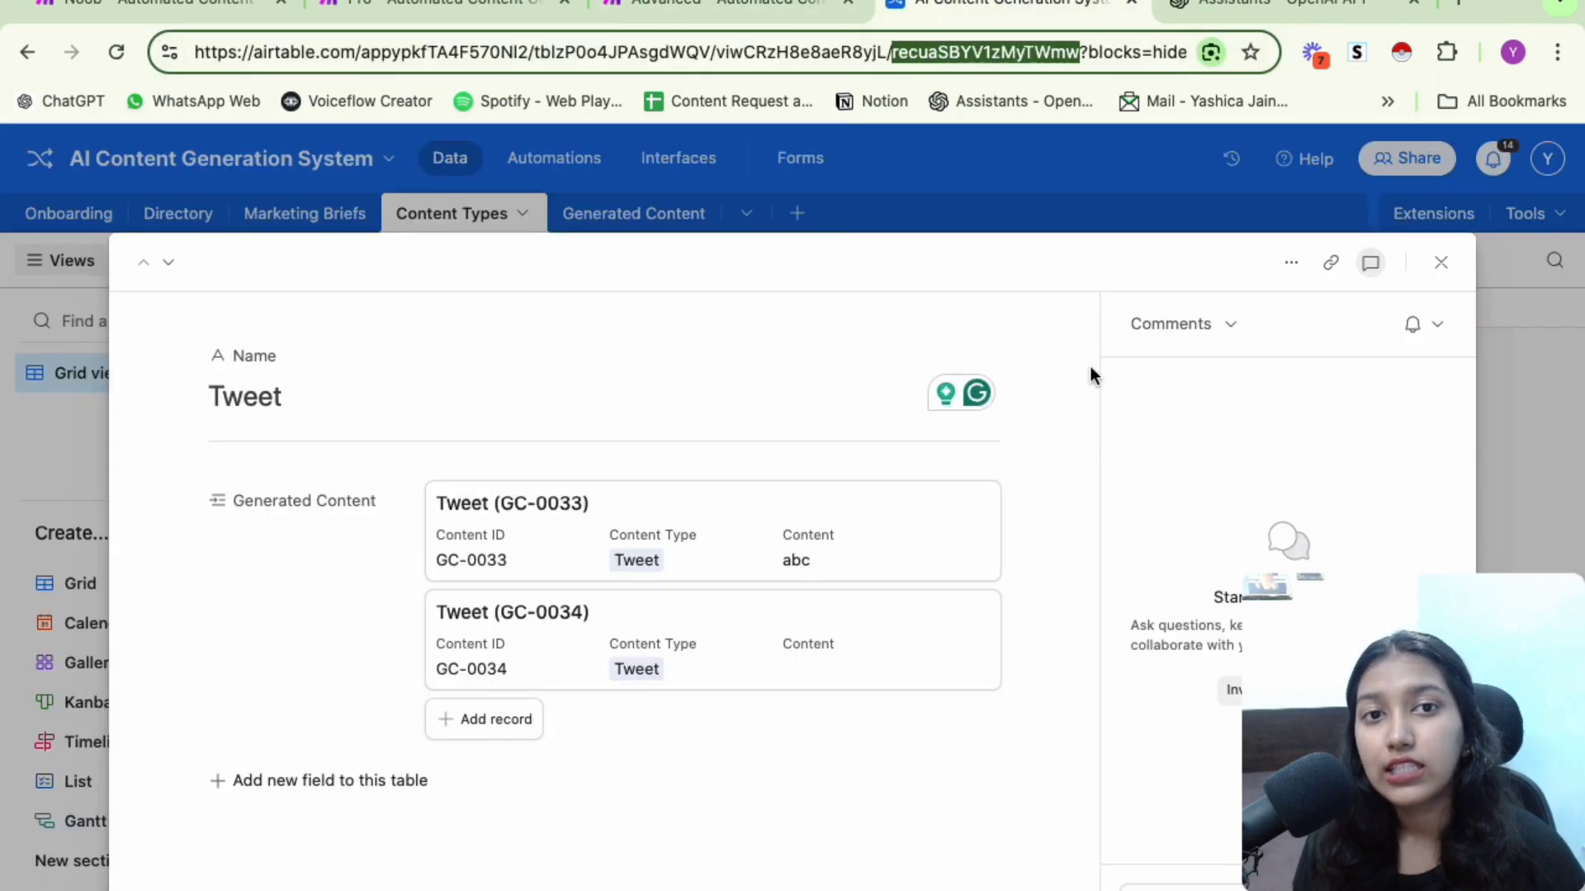
{"action": "left_click", "coordinate": [1440, 262]}
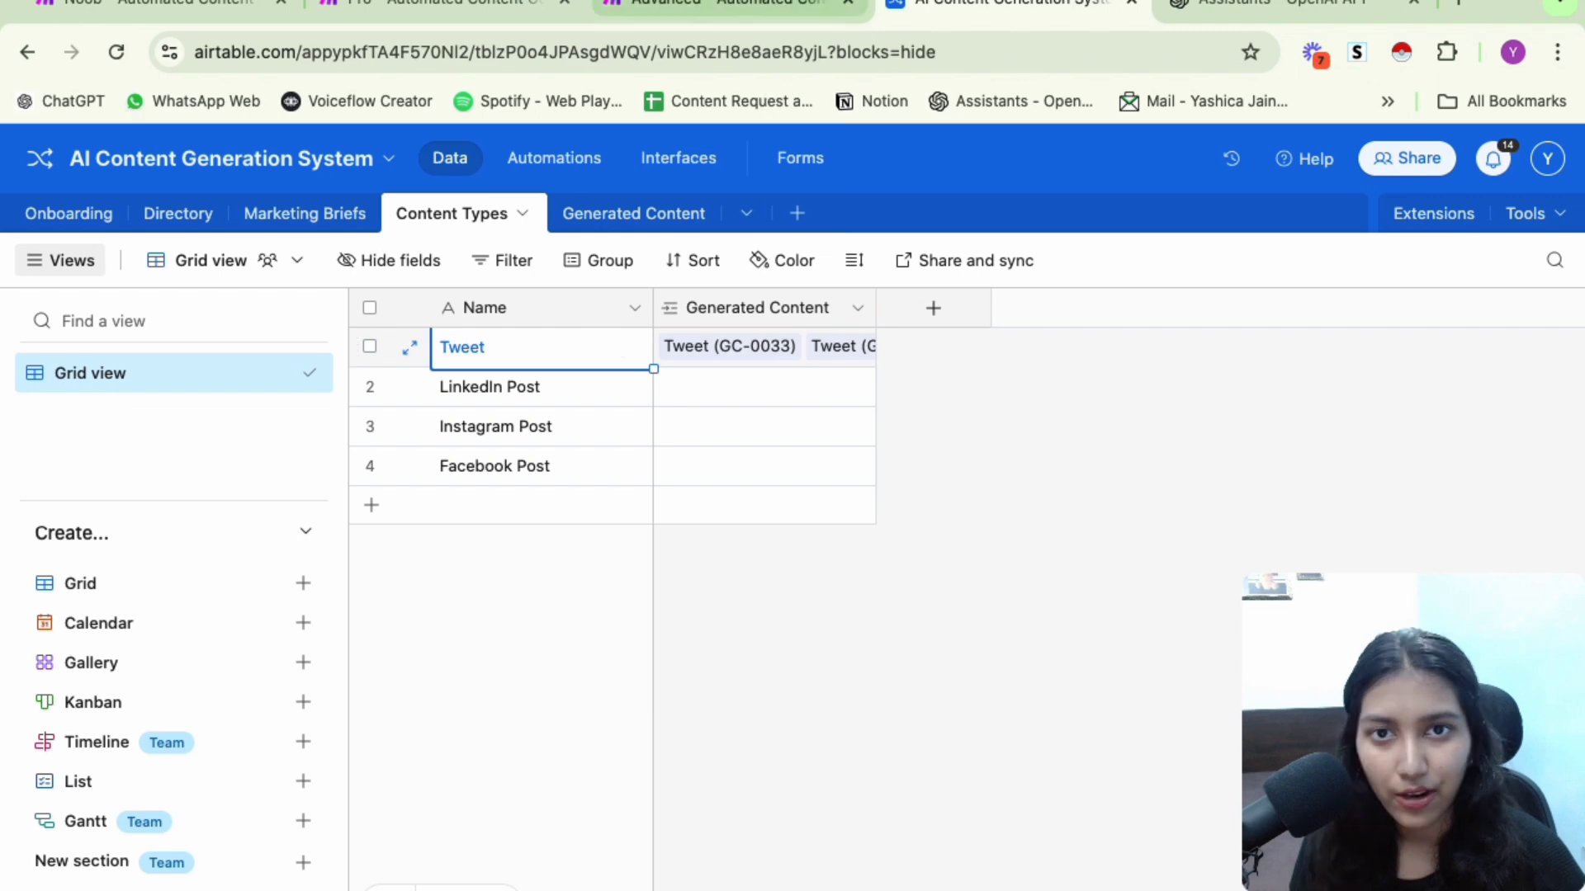
{"action": "left_click", "coordinate": [809, 8]}
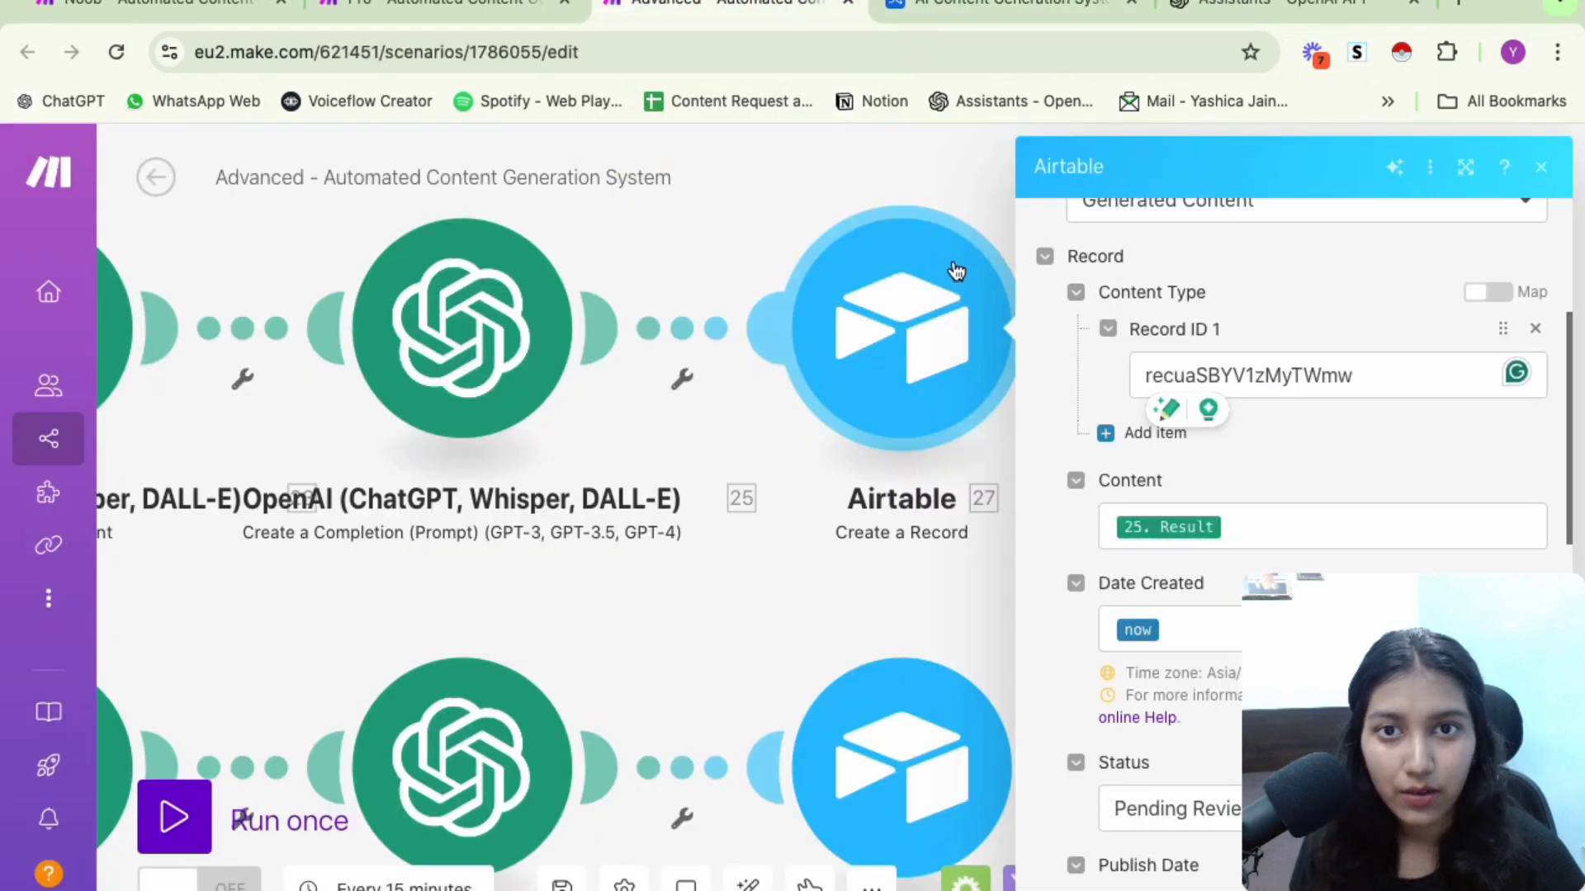
Switch to Airtable, open the Generated Content table and select the first record's Content cell to see where the post text is stored
{"action": "scroll", "coordinate": [1275, 404], "scroll_direction": "down", "scroll_amount": 3}
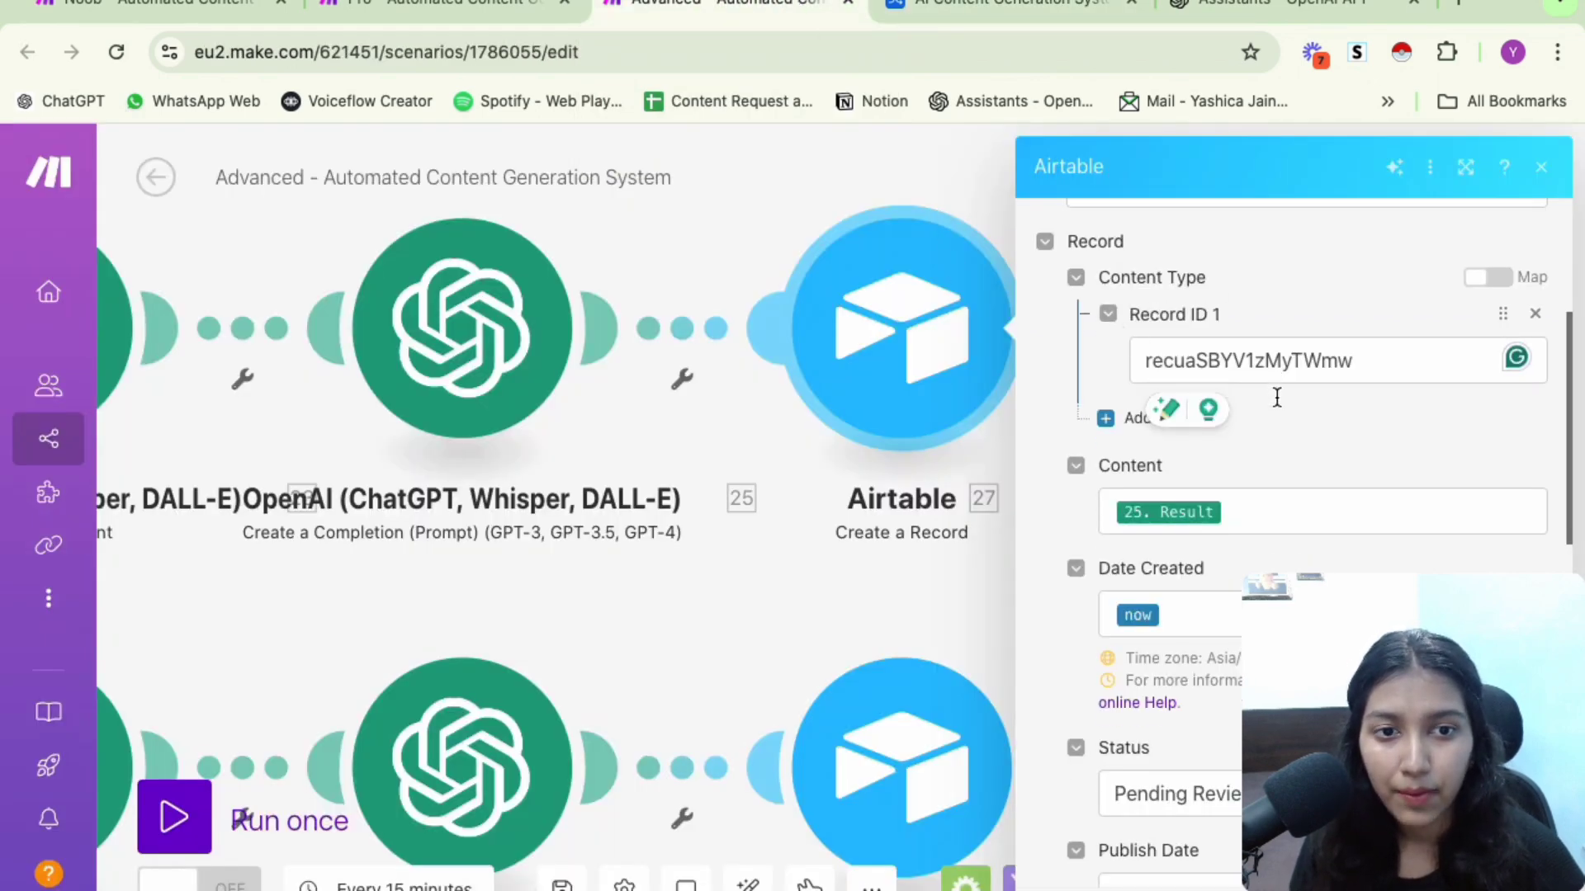
{"action": "left_click", "coordinate": [1007, 8]}
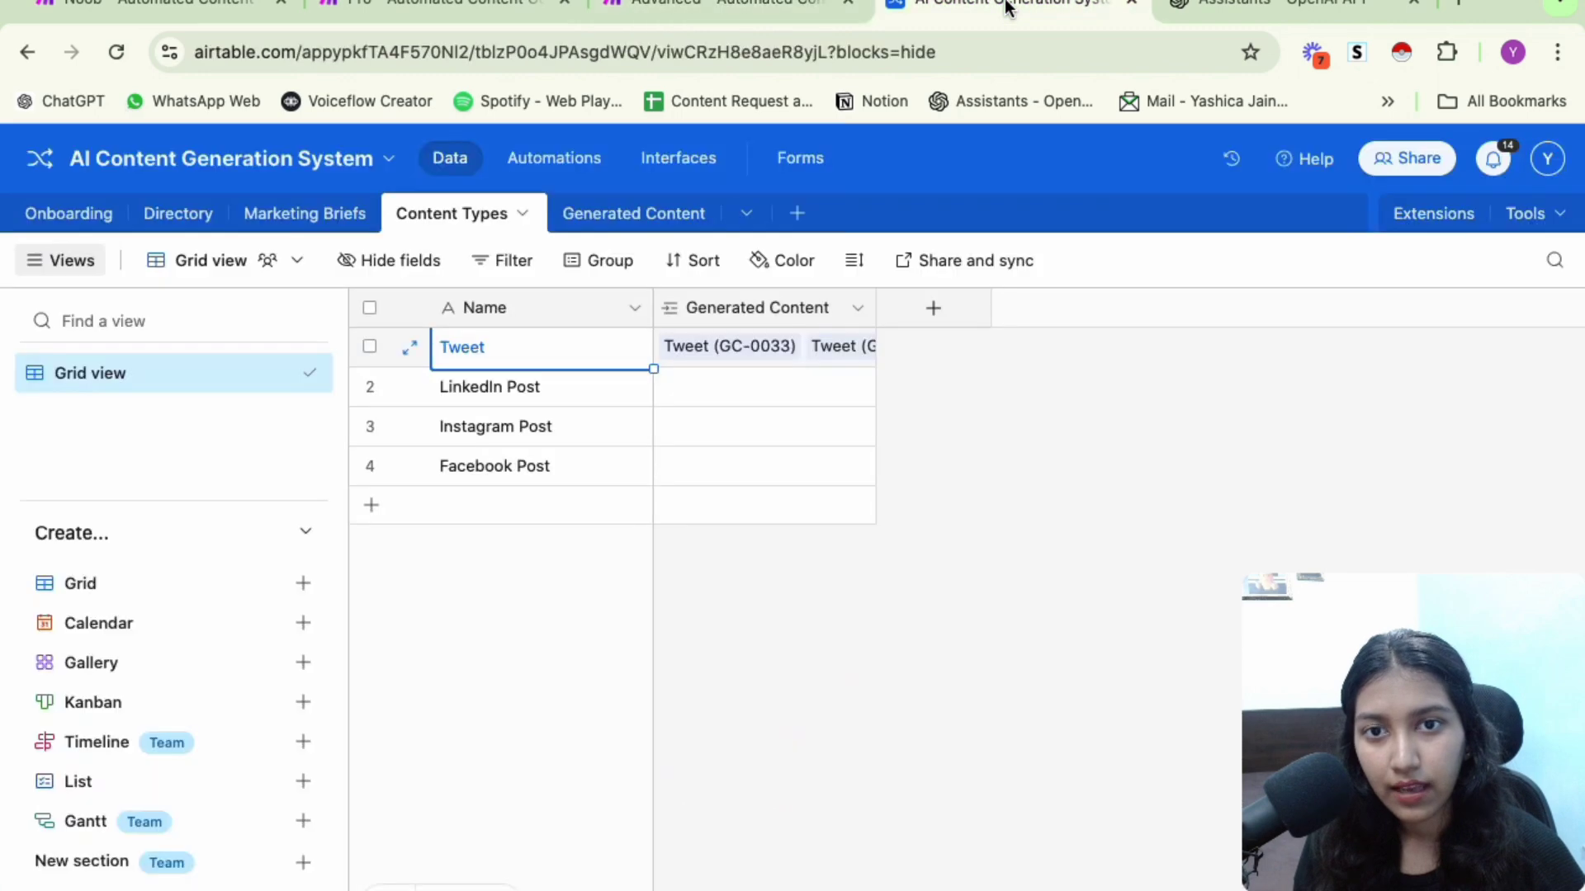
{"action": "left_click", "coordinate": [608, 214]}
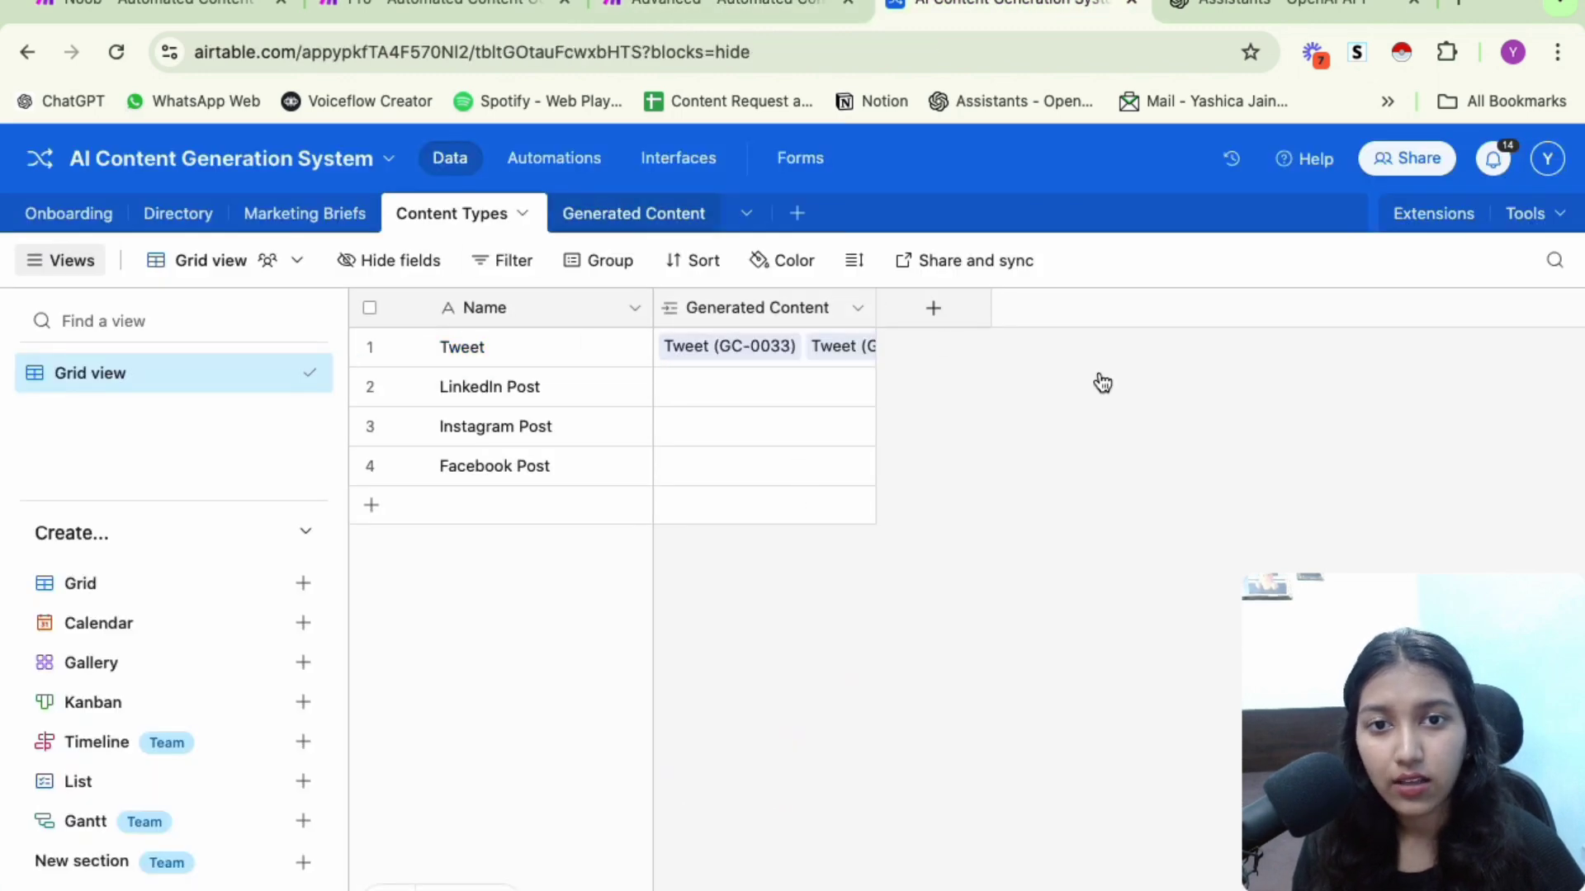
{"action": "scroll", "coordinate": [1098, 379], "scroll_direction": "right", "scroll_amount": 3}
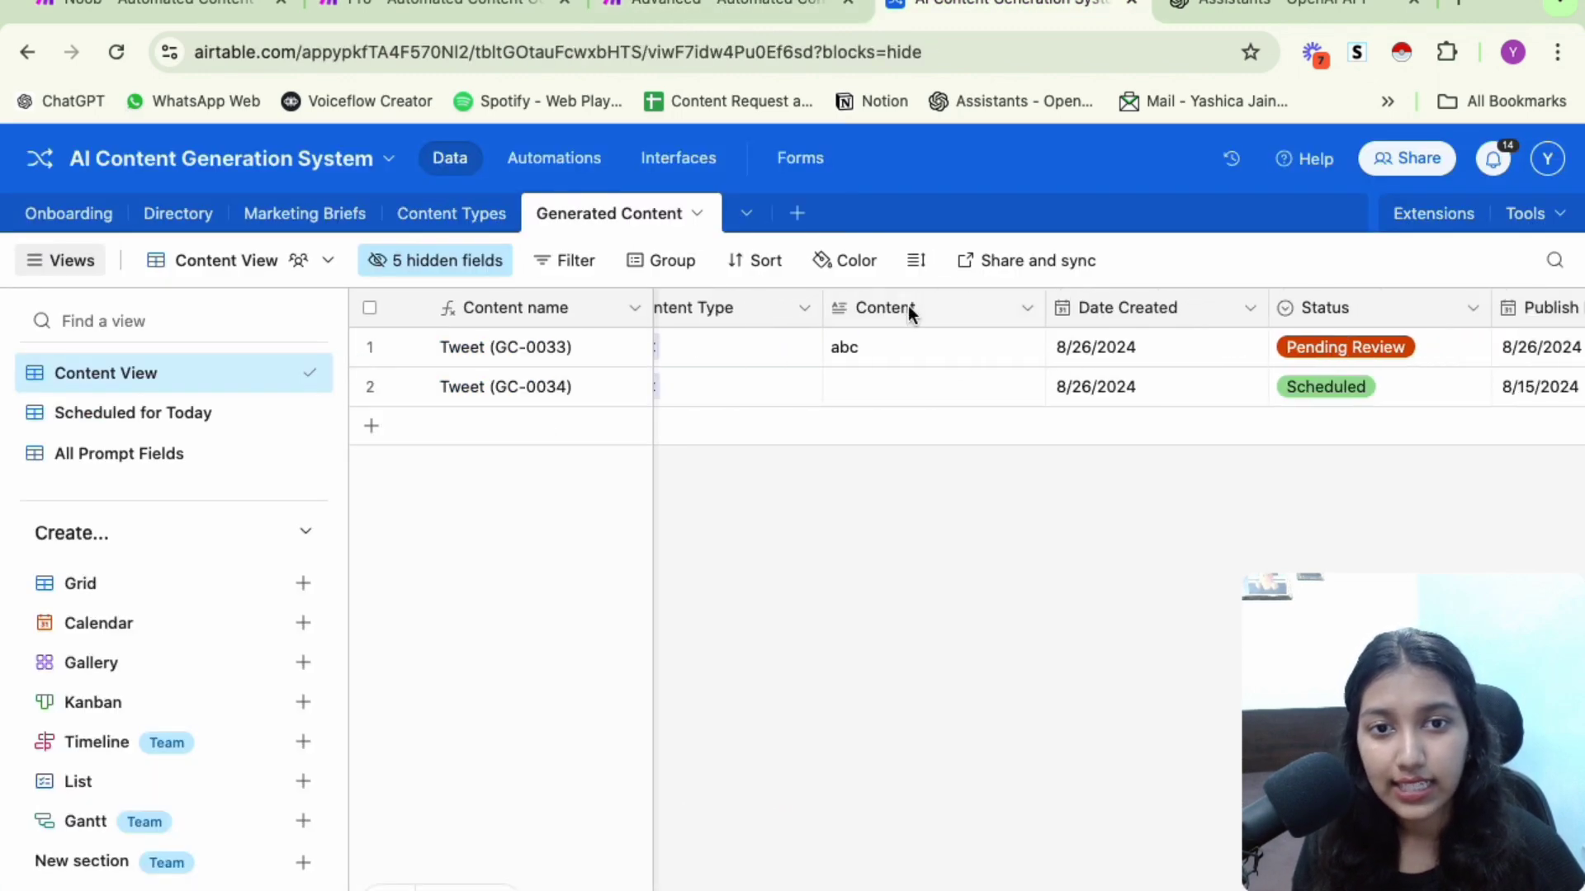
{"action": "left_click", "coordinate": [908, 347]}
Return to the Airtable module's settings in Make and inspect the Result mapping of the Content field
{"action": "left_click", "coordinate": [726, 7]}
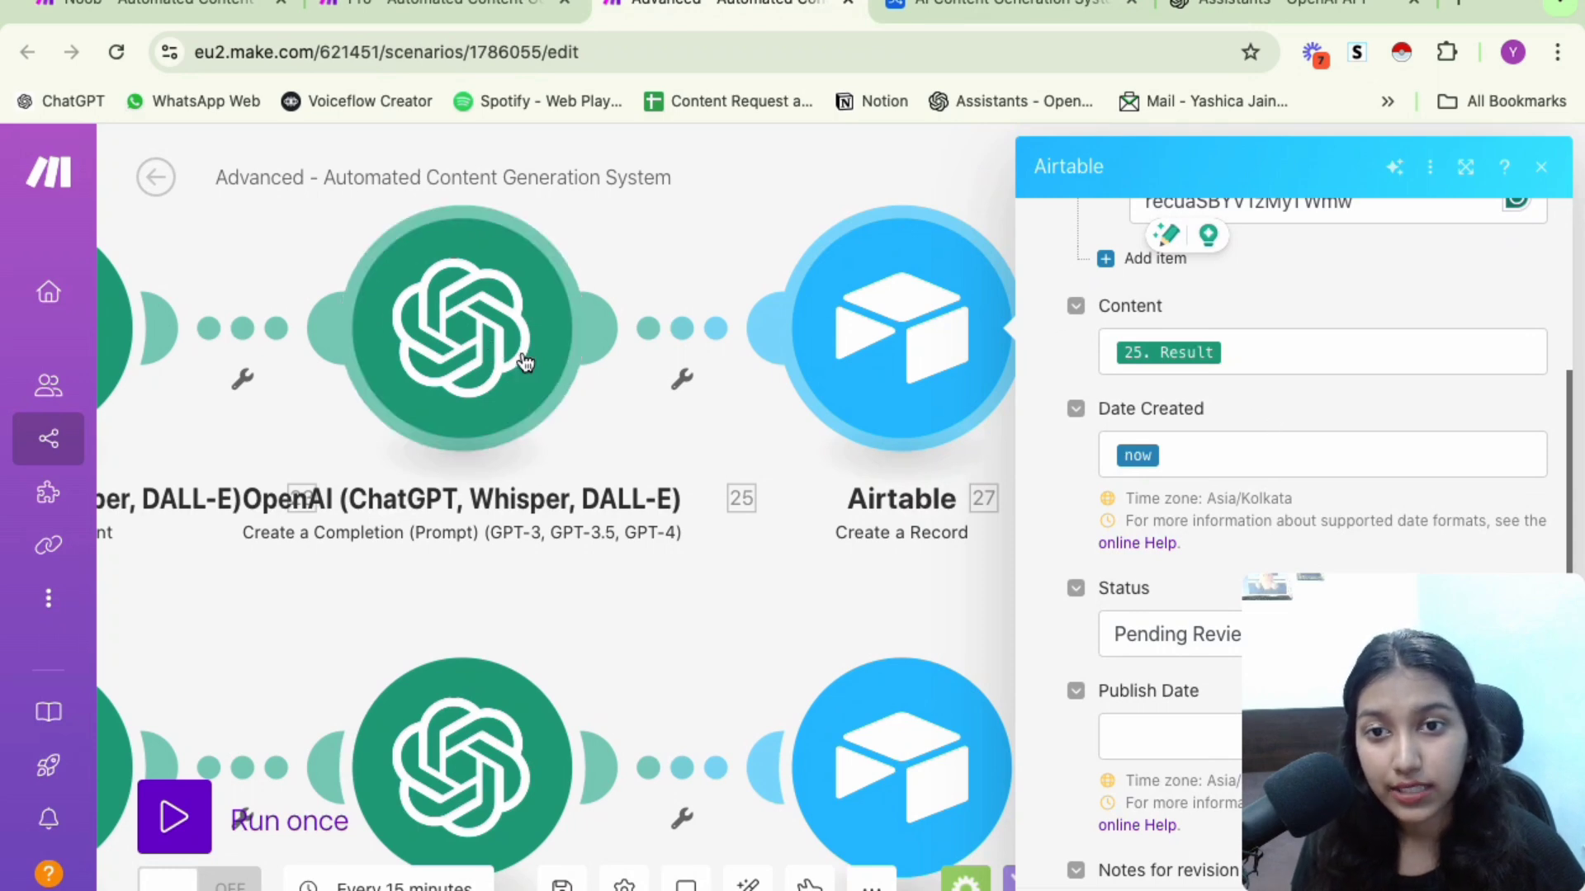
{"action": "left_click", "coordinate": [1262, 349]}
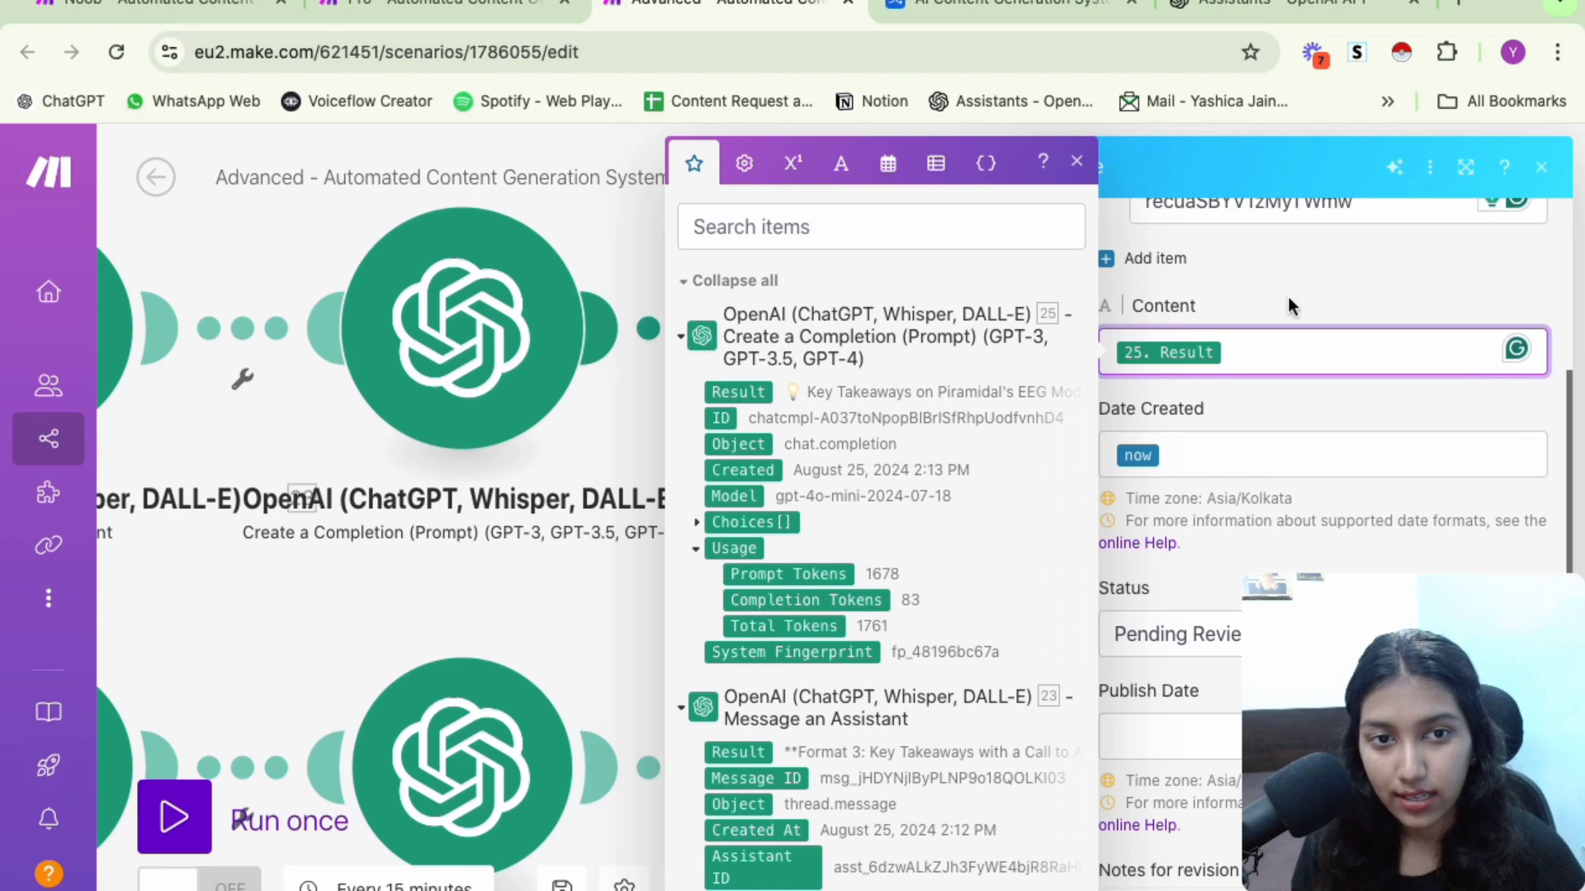
{"action": "left_click", "coordinate": [1301, 393]}
{"action": "scroll", "coordinate": [1303, 413], "scroll_direction": "down", "scroll_amount": 2}
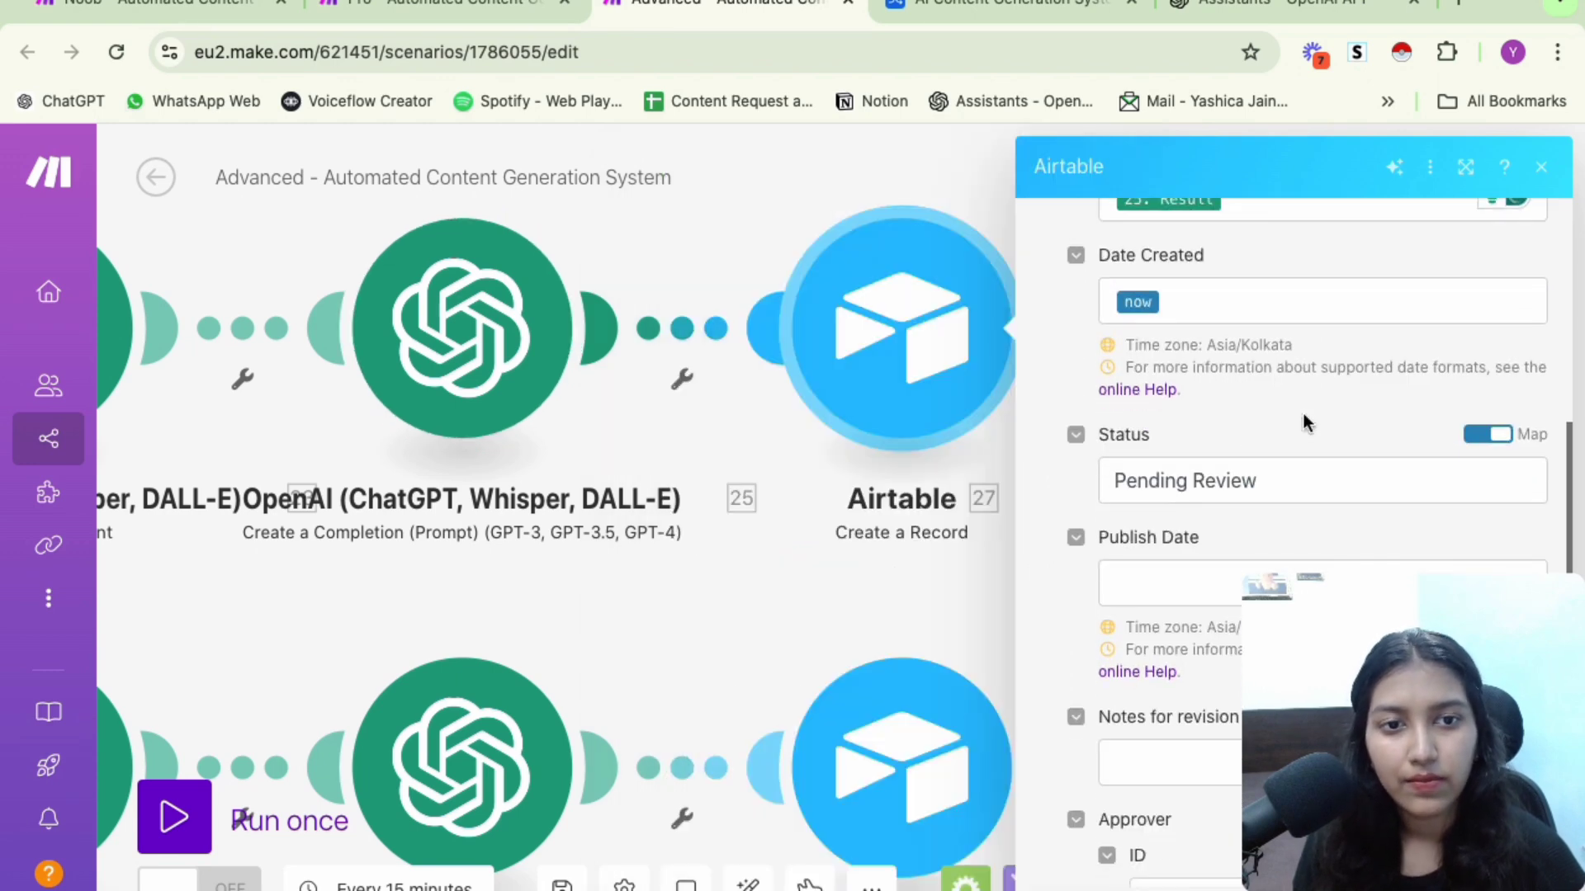
Open the Date Created mapping and find the now variable among the date and time functions
{"action": "left_click", "coordinate": [1195, 304]}
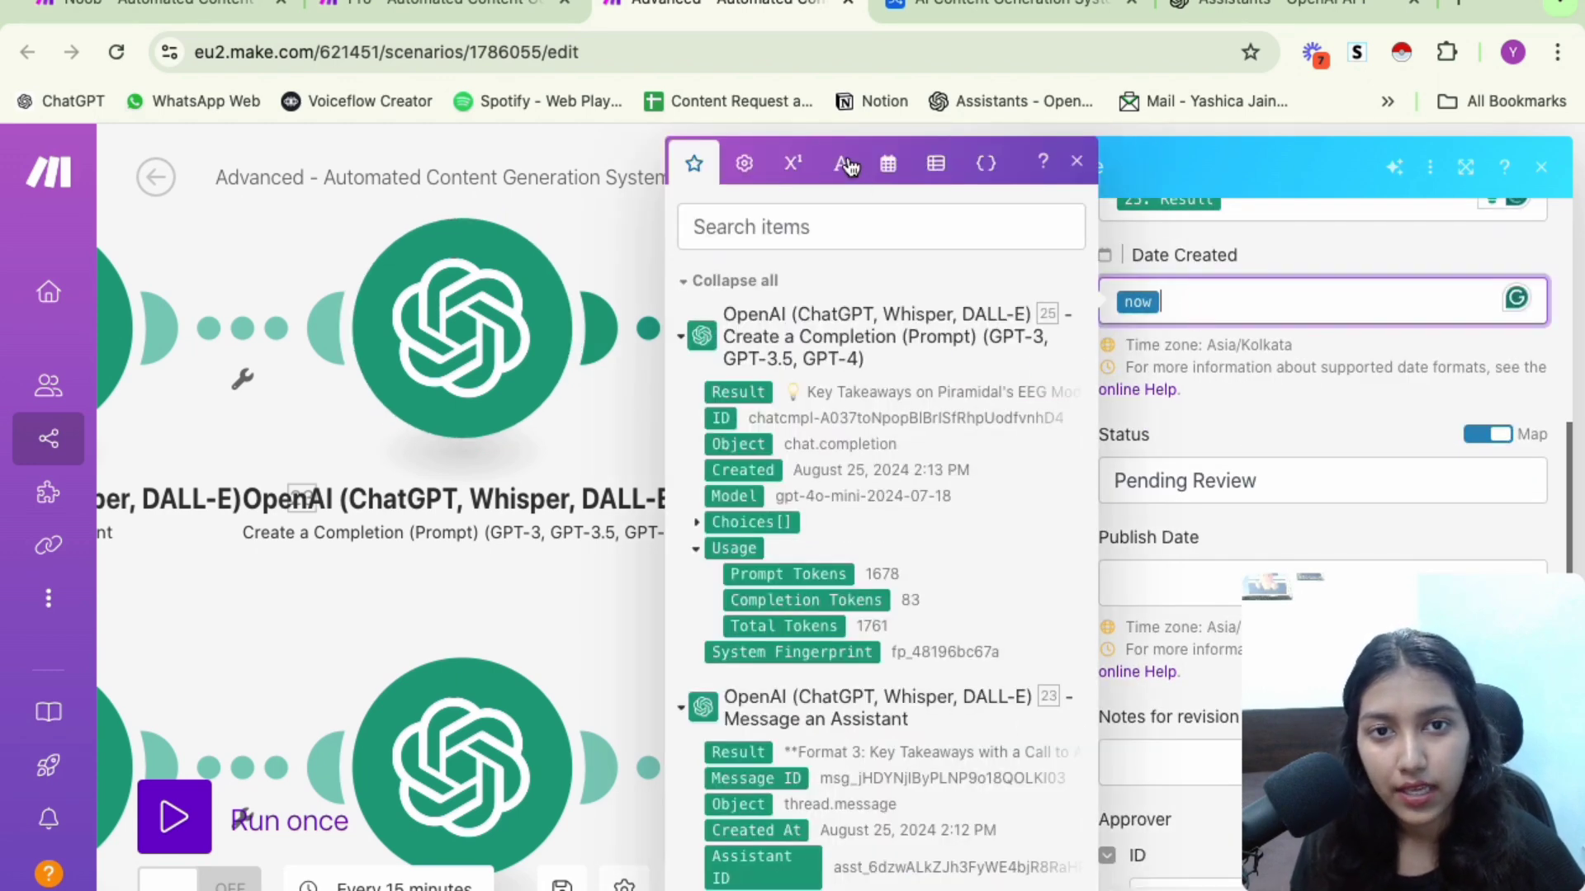
{"action": "left_click", "coordinate": [792, 162]}
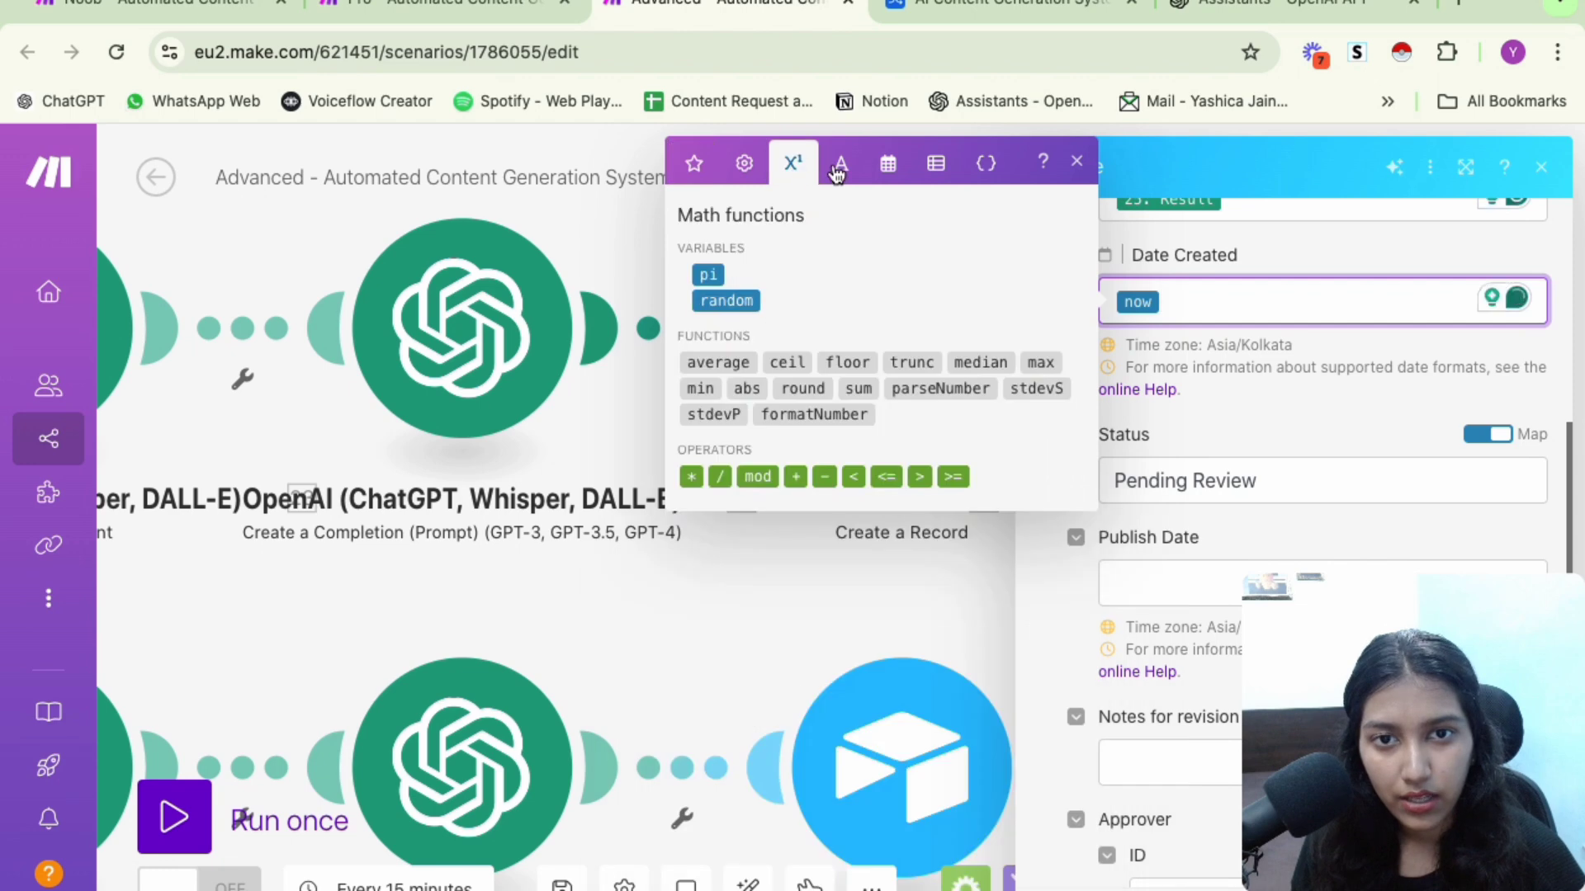
{"action": "left_click", "coordinate": [838, 170]}
{"action": "left_click", "coordinate": [890, 165]}
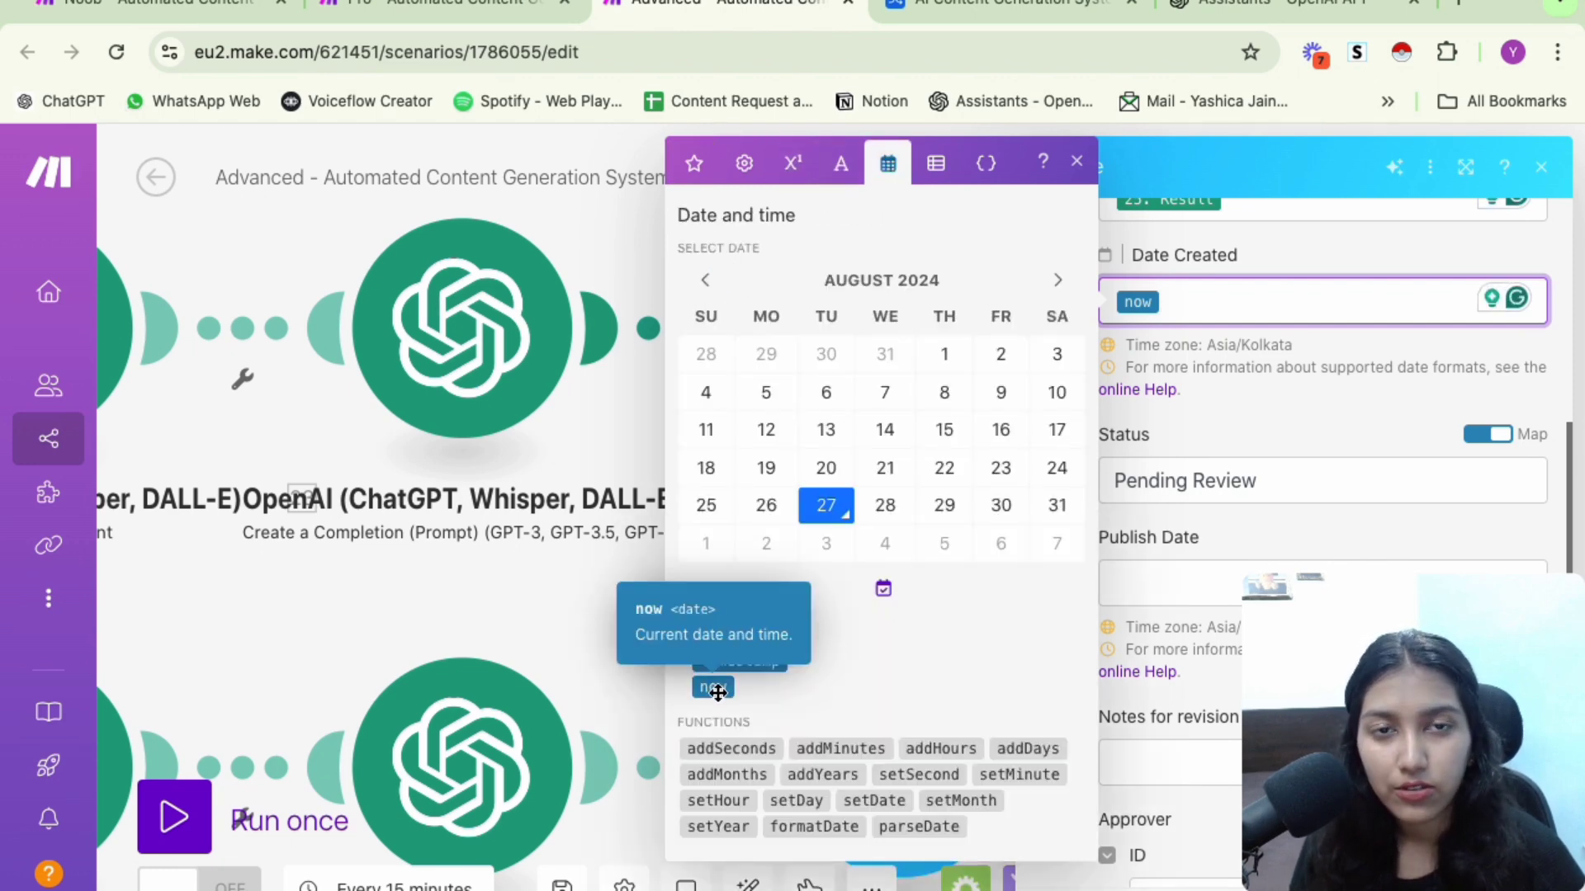
Locate the Date Created column in Airtable's Generated Content table and select the first record's date
{"action": "left_click", "coordinate": [985, 5]}
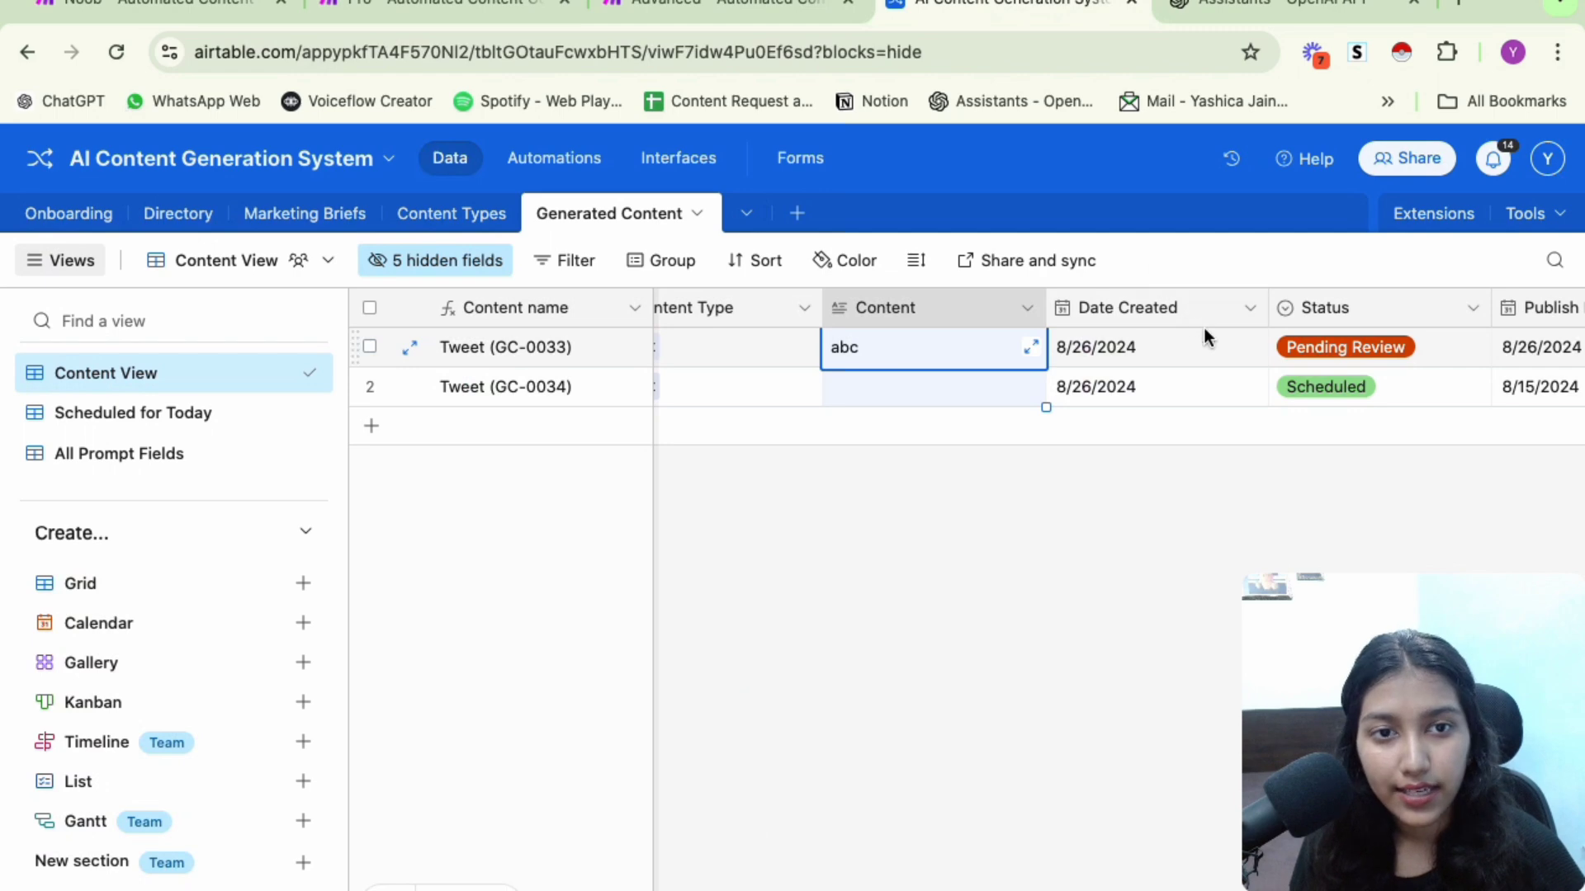
{"action": "scroll", "coordinate": [1203, 328], "scroll_direction": "right", "scroll_amount": 5}
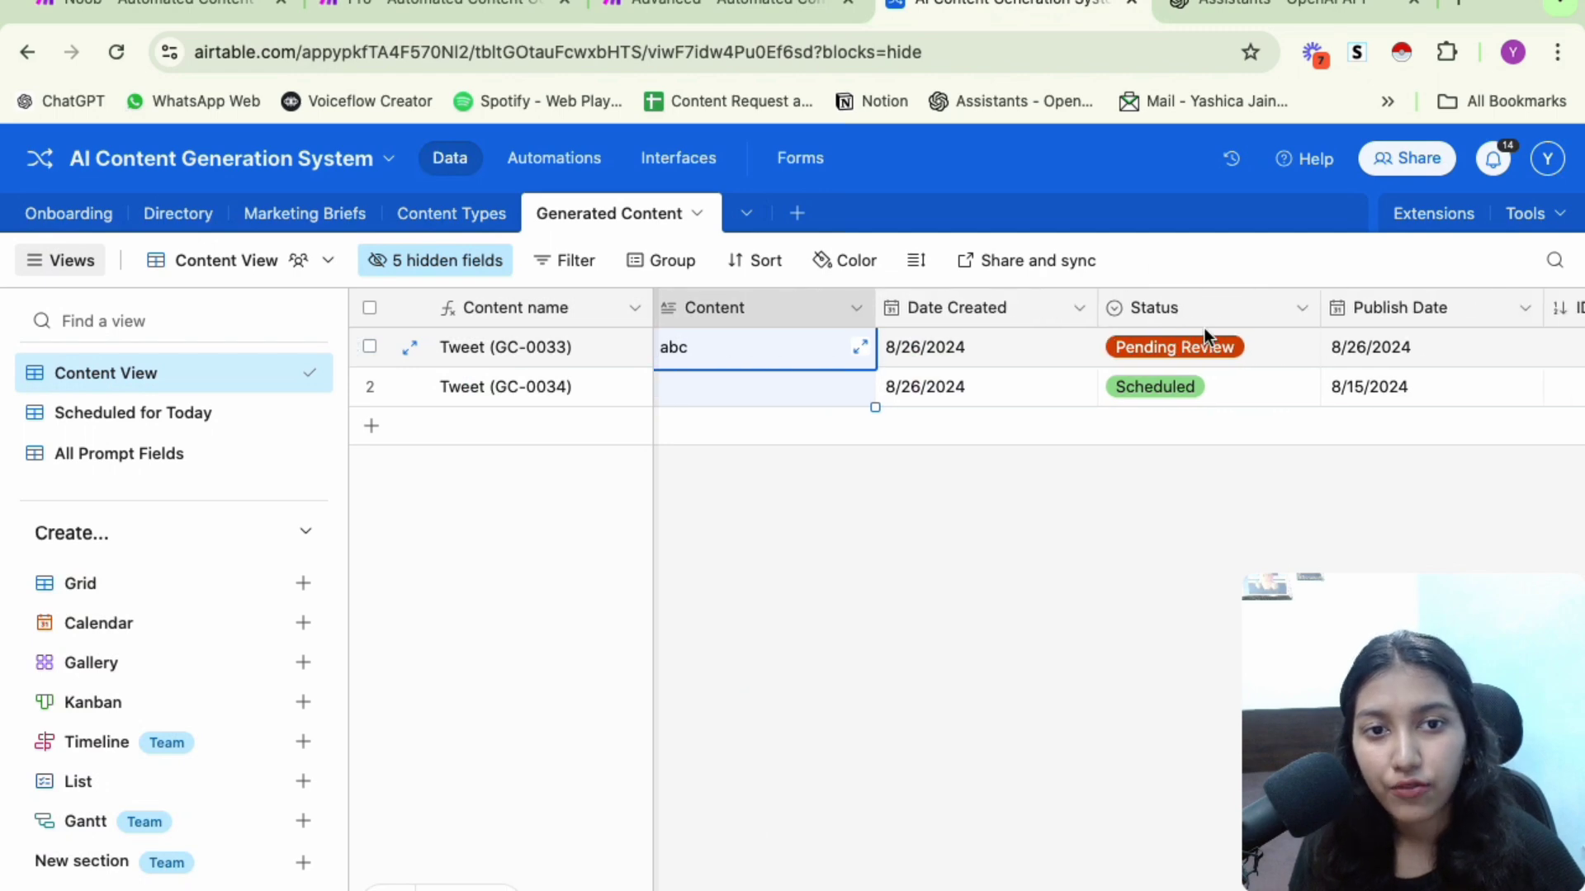
{"action": "left_click", "coordinate": [943, 349]}
Go back to the Make module, review its remaining fields from Status to Smart links, and close the settings
{"action": "left_click", "coordinate": [718, 7]}
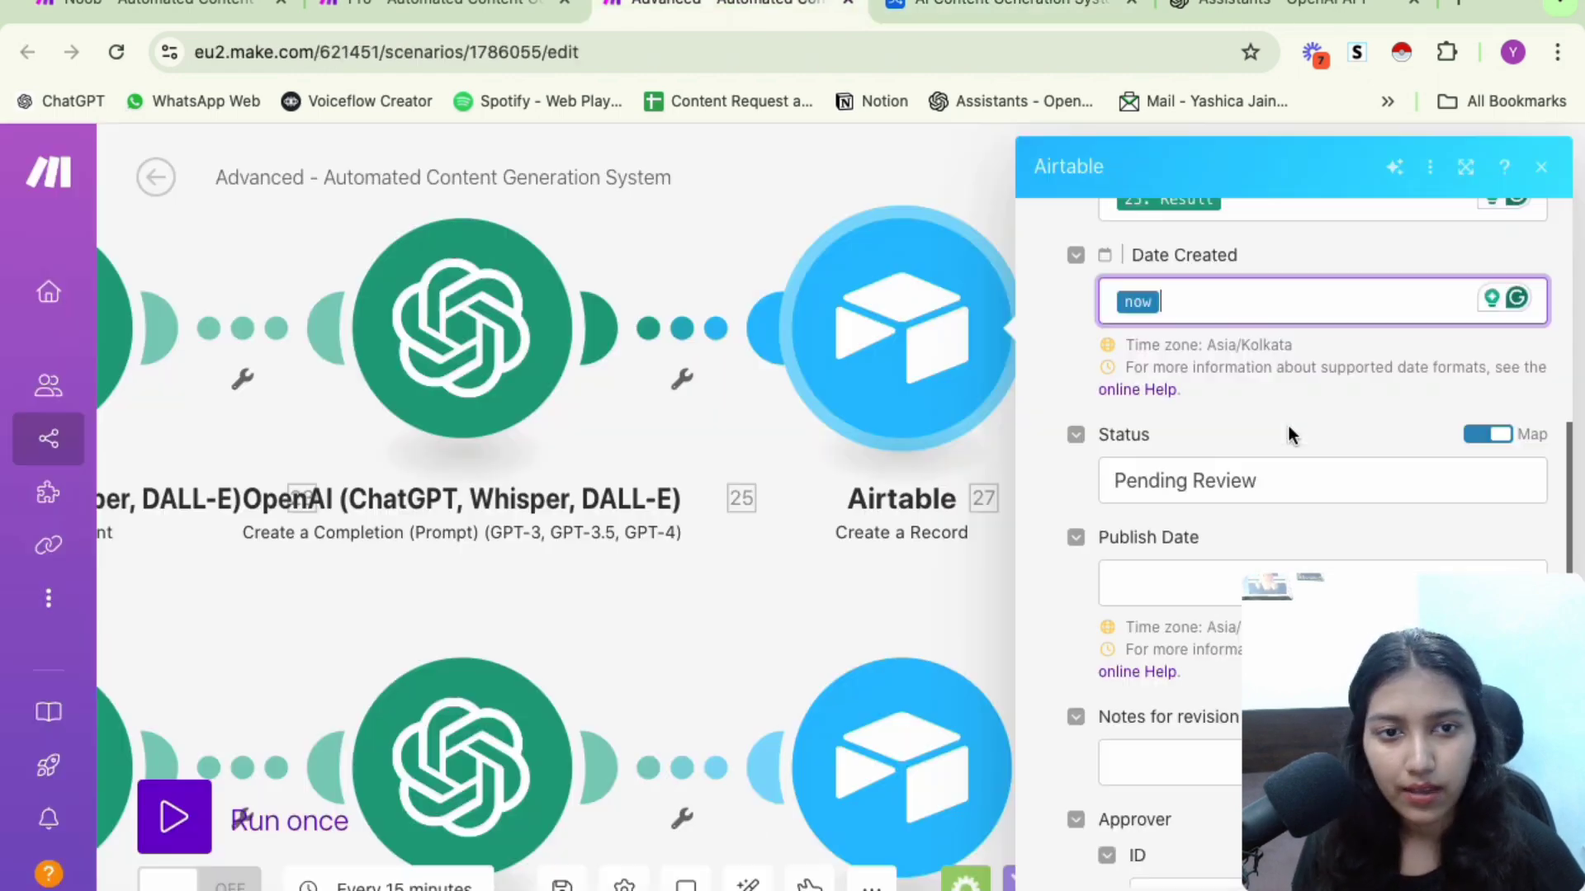
{"action": "scroll", "coordinate": [1286, 423], "scroll_direction": "down", "scroll_amount": 5}
{"action": "scroll", "coordinate": [1294, 412], "scroll_direction": "down", "scroll_amount": 3}
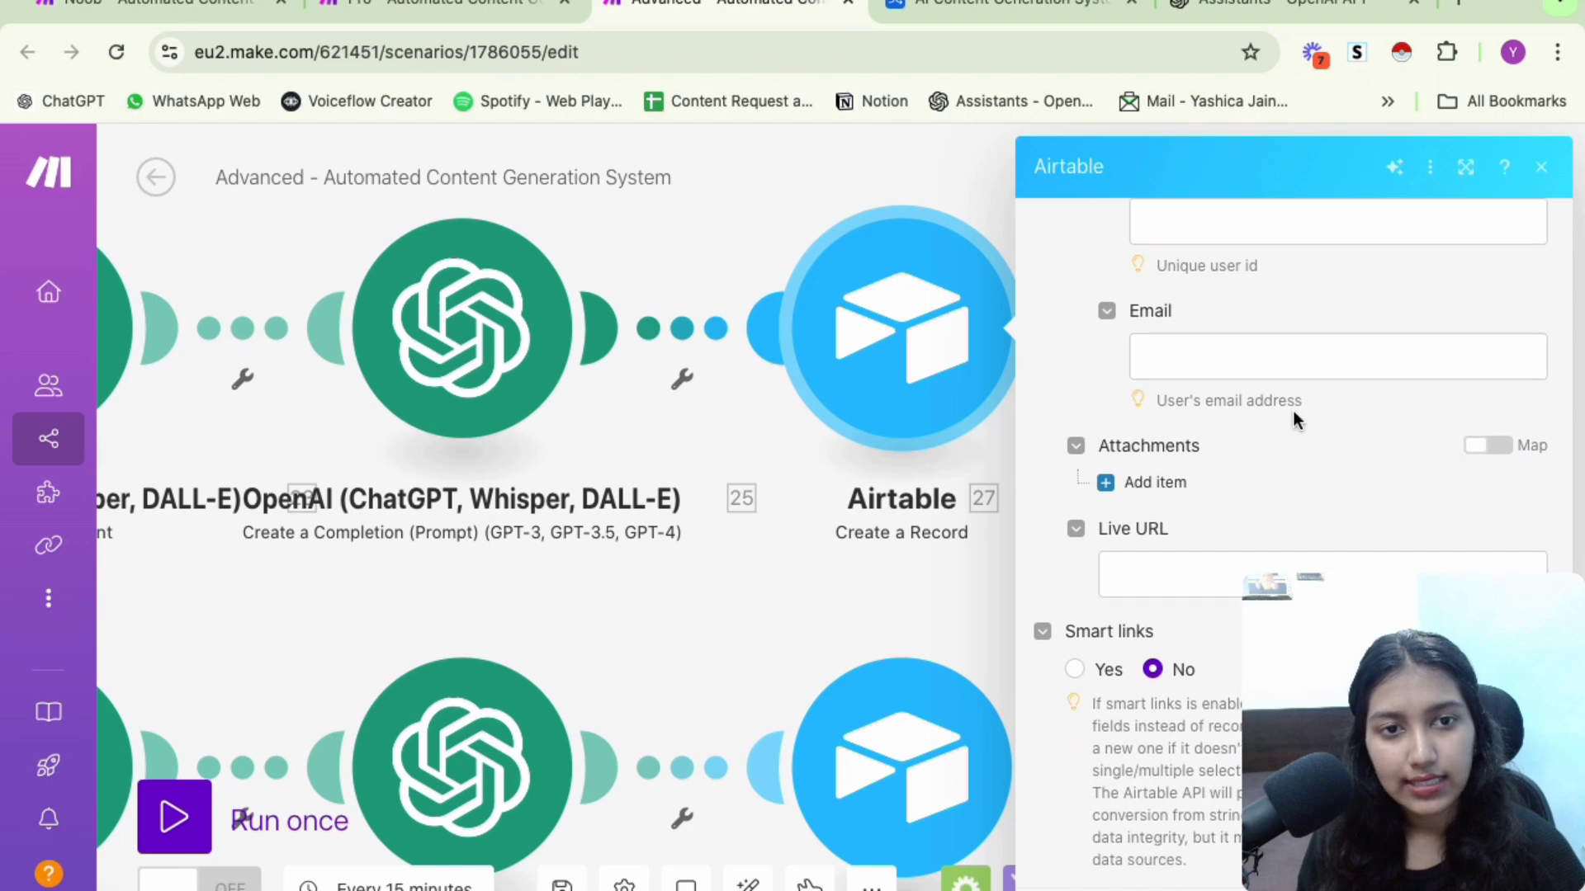
{"action": "scroll", "coordinate": [1294, 412], "scroll_direction": "up", "scroll_amount": 10}
{"action": "left_click", "coordinate": [1519, 886]}
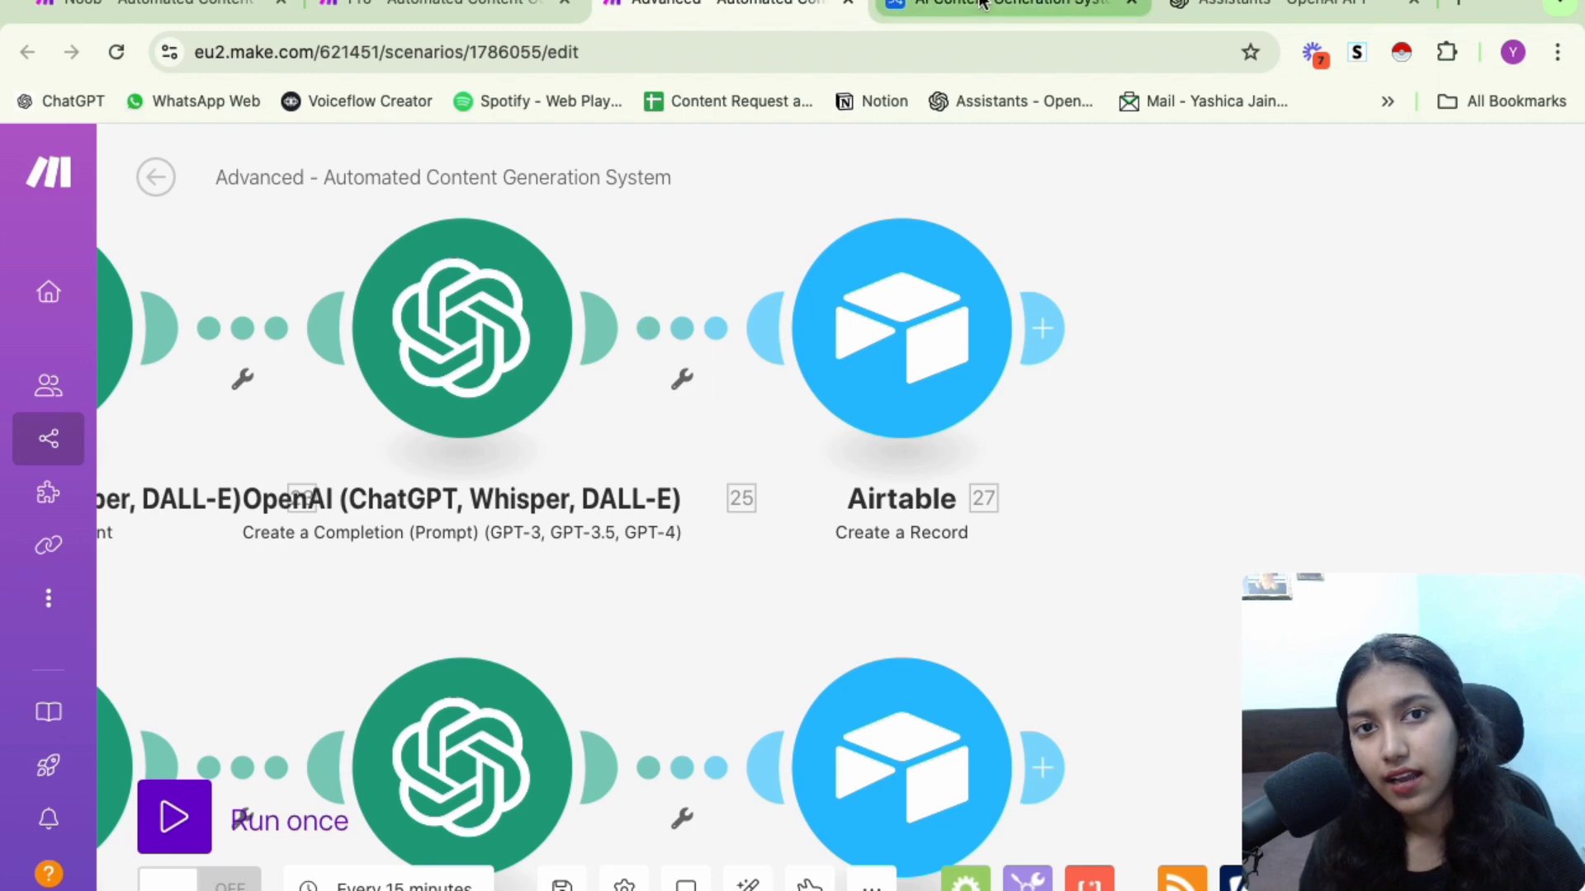
Review the Generated Content table's columns in Airtable from Content ID through Status and Publish Date
{"action": "left_click", "coordinate": [950, 12]}
{"action": "scroll", "coordinate": [889, 442], "scroll_direction": "left", "scroll_amount": 5}
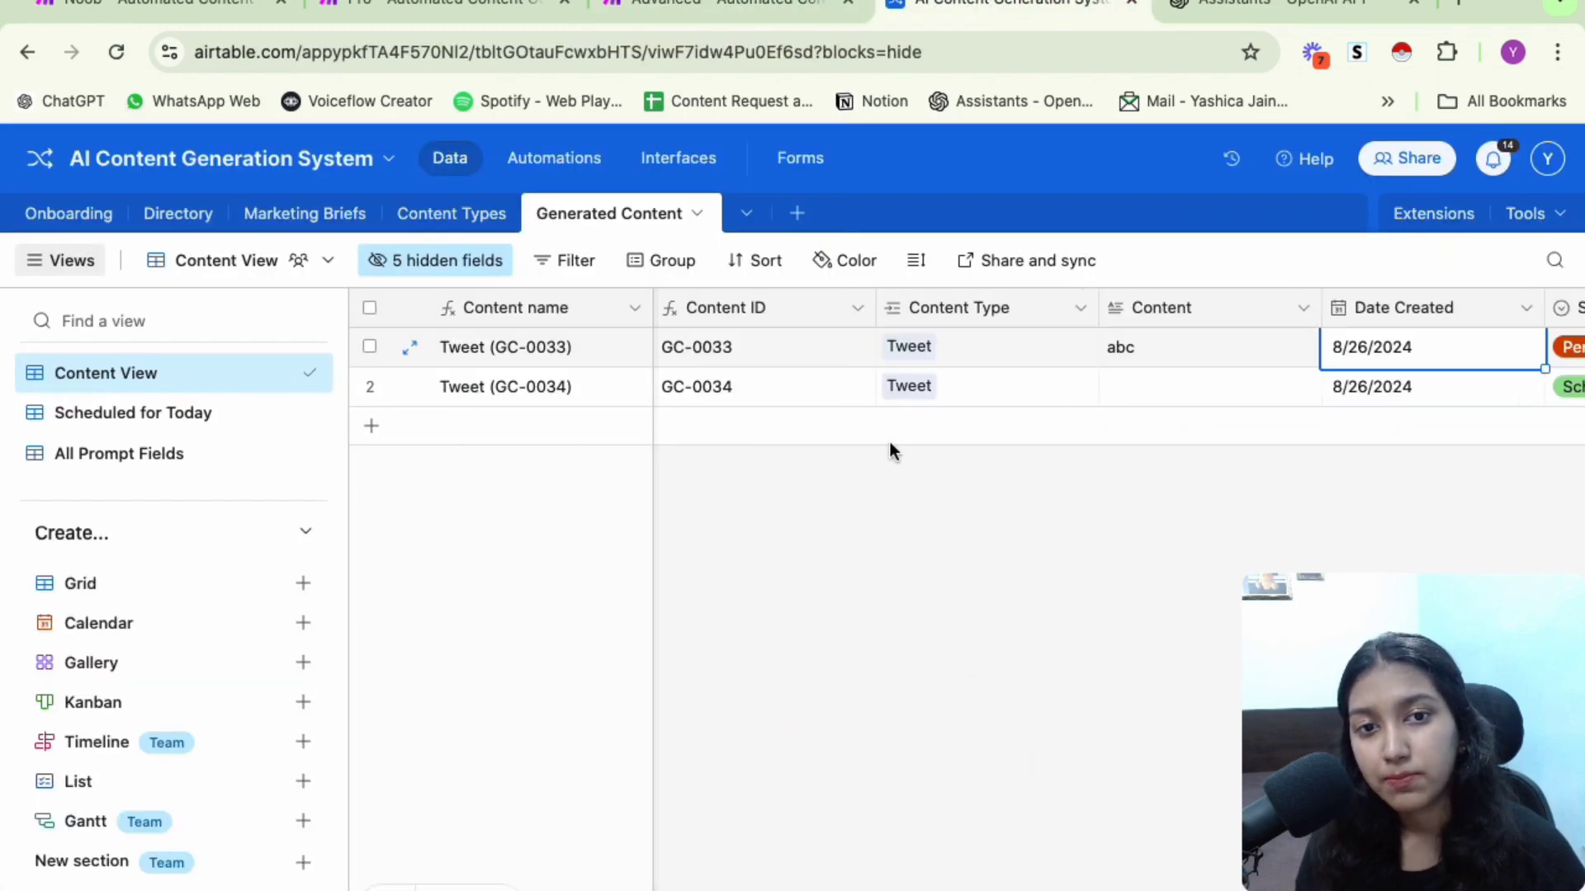
{"action": "scroll", "coordinate": [1309, 394], "scroll_direction": "right", "scroll_amount": 8}
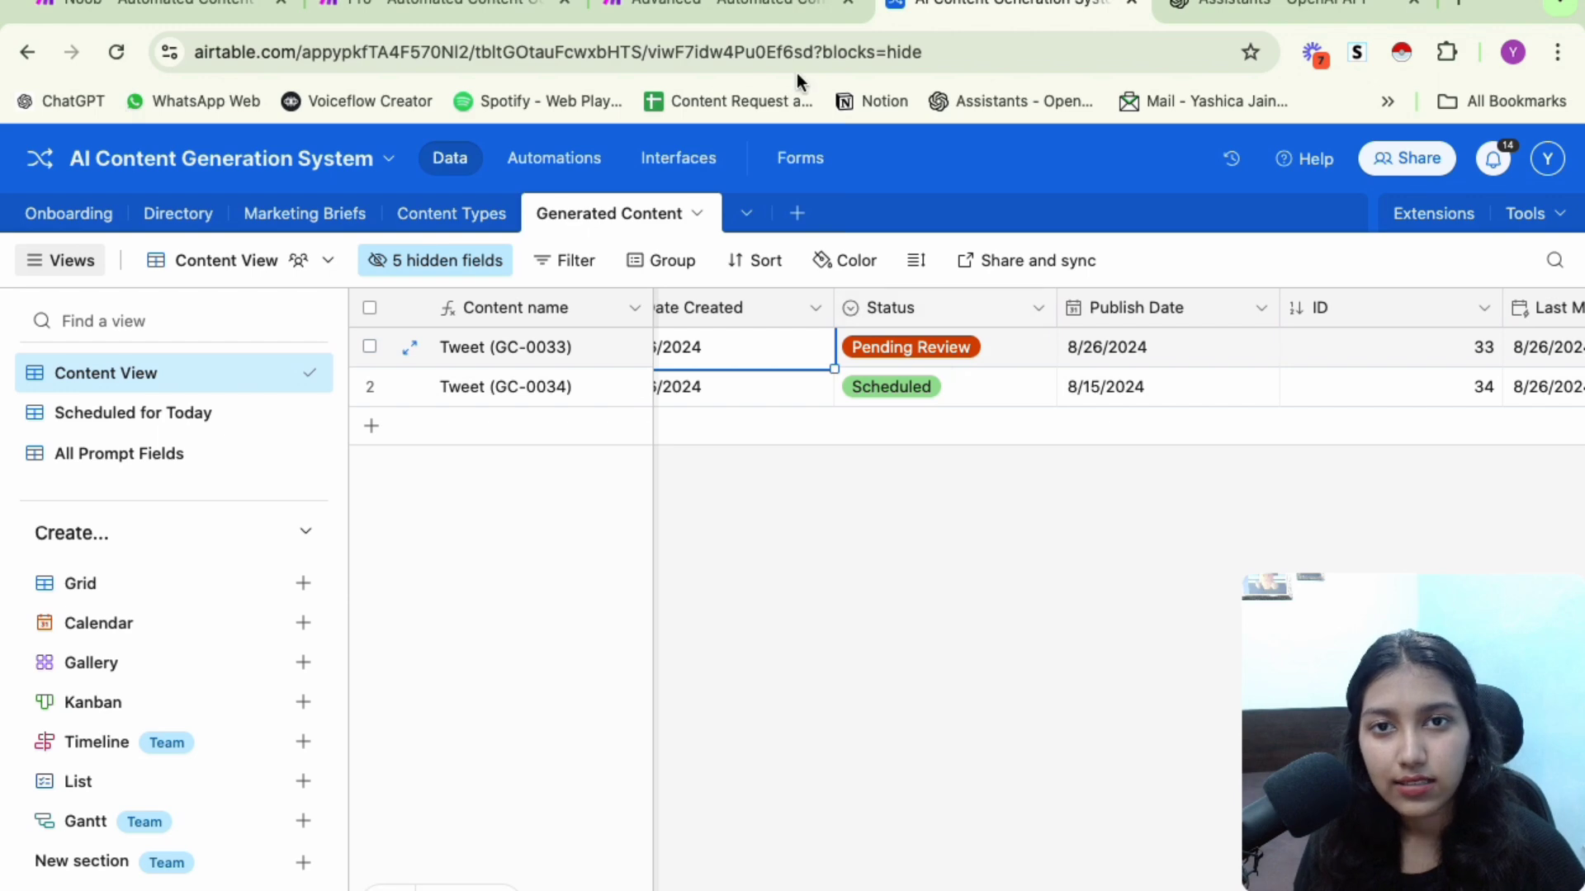
Reopen the first branch's Create a Record settings in Make, highlight the Pending Review status, and close the settings
{"action": "left_click", "coordinate": [764, 6]}
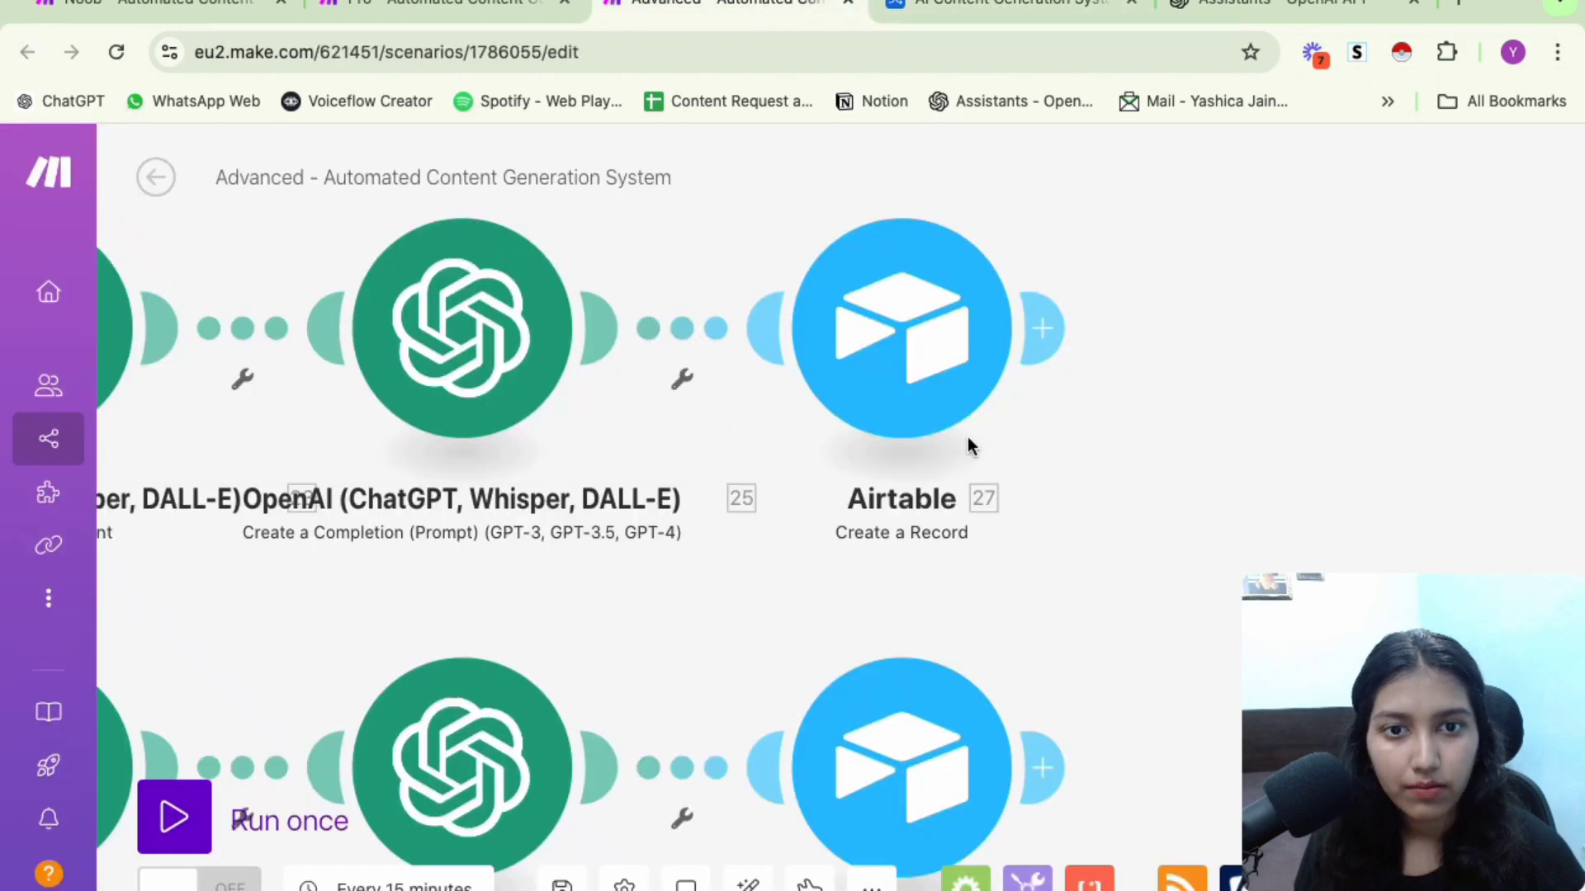
{"action": "left_click", "coordinate": [912, 379]}
{"action": "scroll", "coordinate": [1310, 429], "scroll_direction": "down", "scroll_amount": 10}
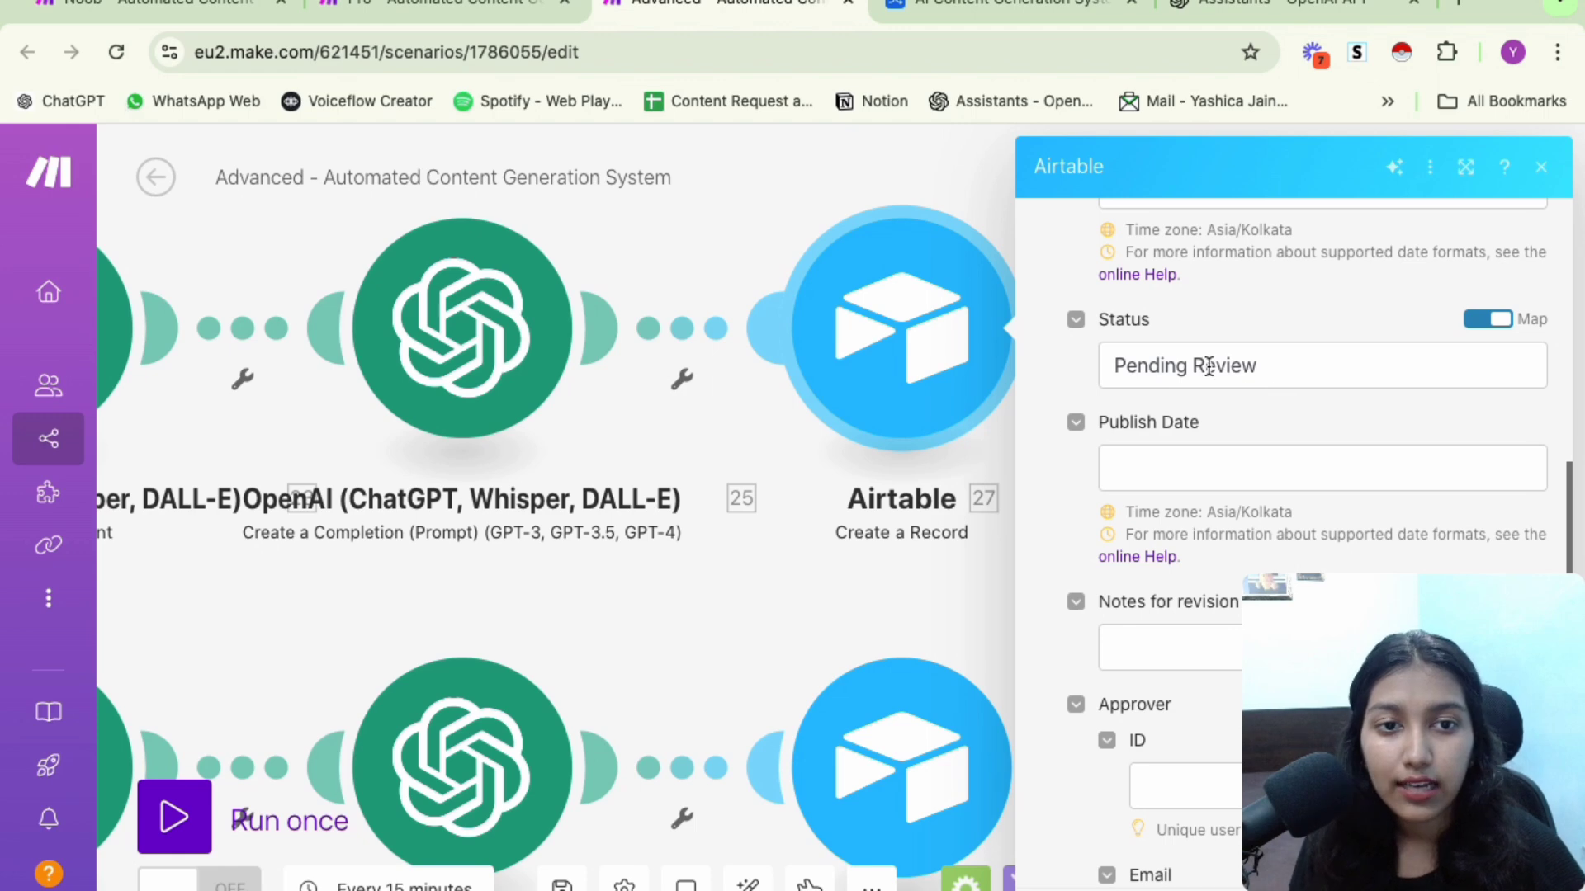
{"action": "left_click_drag", "start_coordinate": [1264, 366], "coordinate": [1111, 360]}
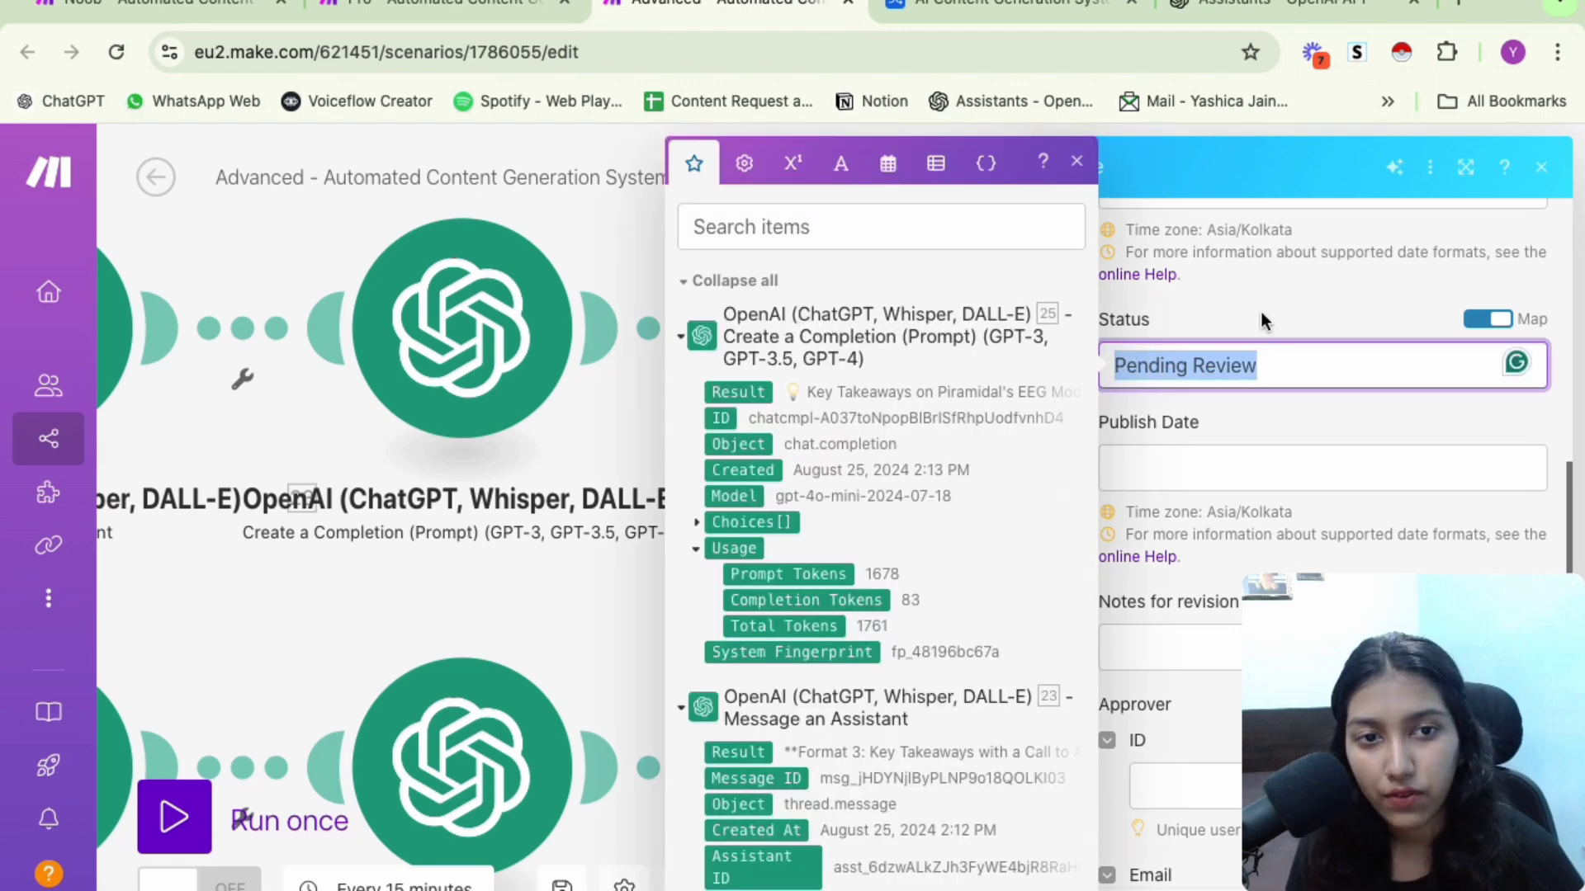
{"action": "left_click", "coordinate": [647, 231]}
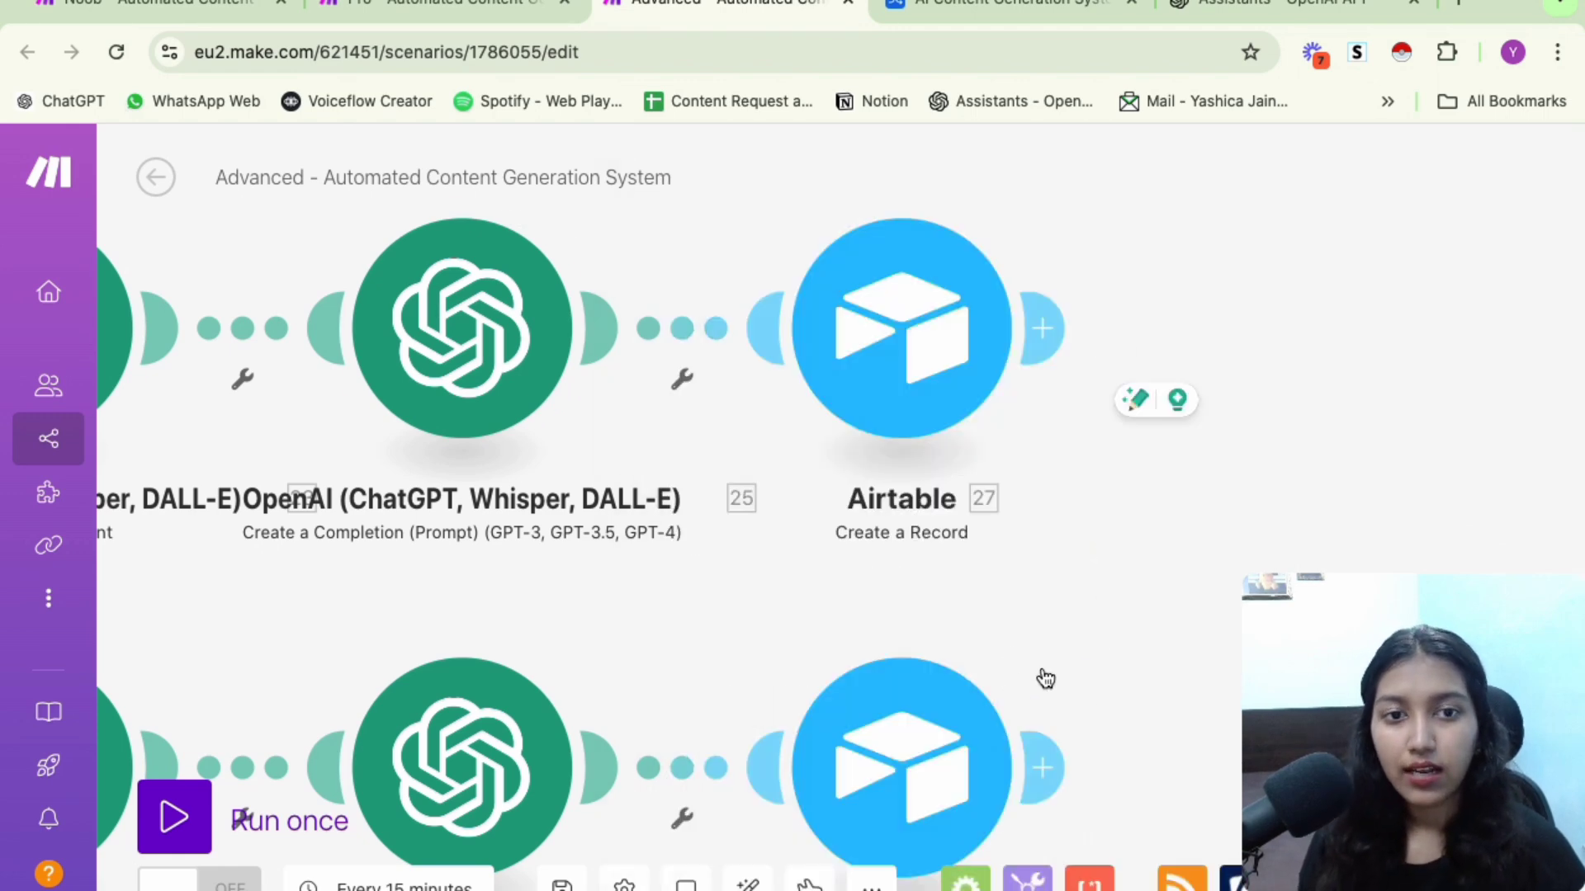
Open the second branch's Airtable Create a Record module and highlight its Content Type record ID
{"action": "left_click_drag", "start_coordinate": [1094, 583], "coordinate": [1017, 327]}
{"action": "left_click", "coordinate": [772, 467]}
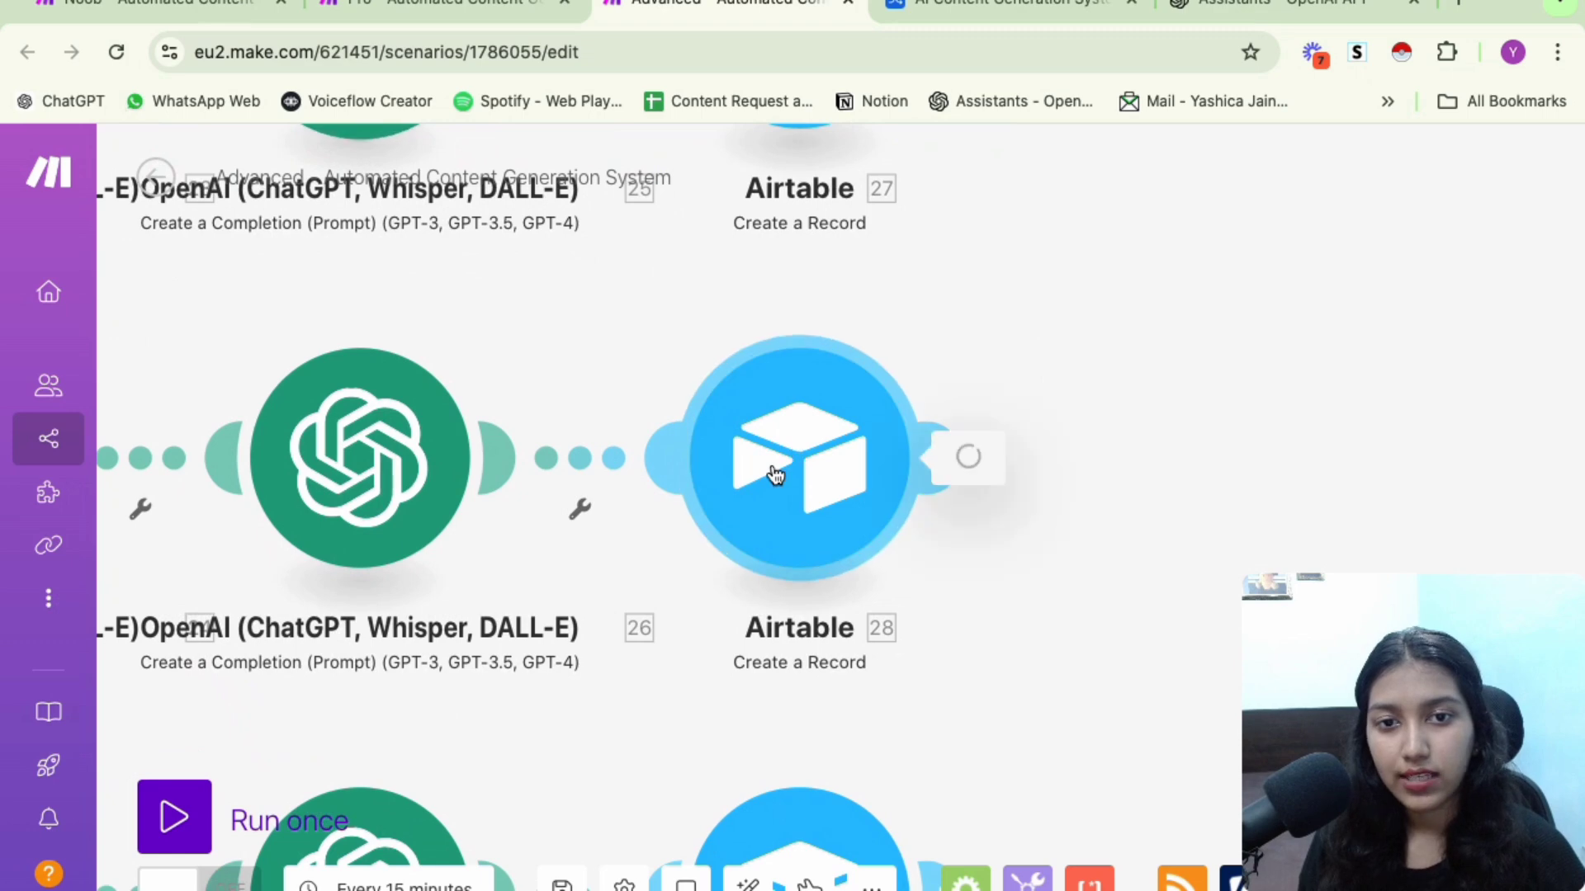
{"action": "scroll", "coordinate": [1333, 430], "scroll_direction": "down", "scroll_amount": 3}
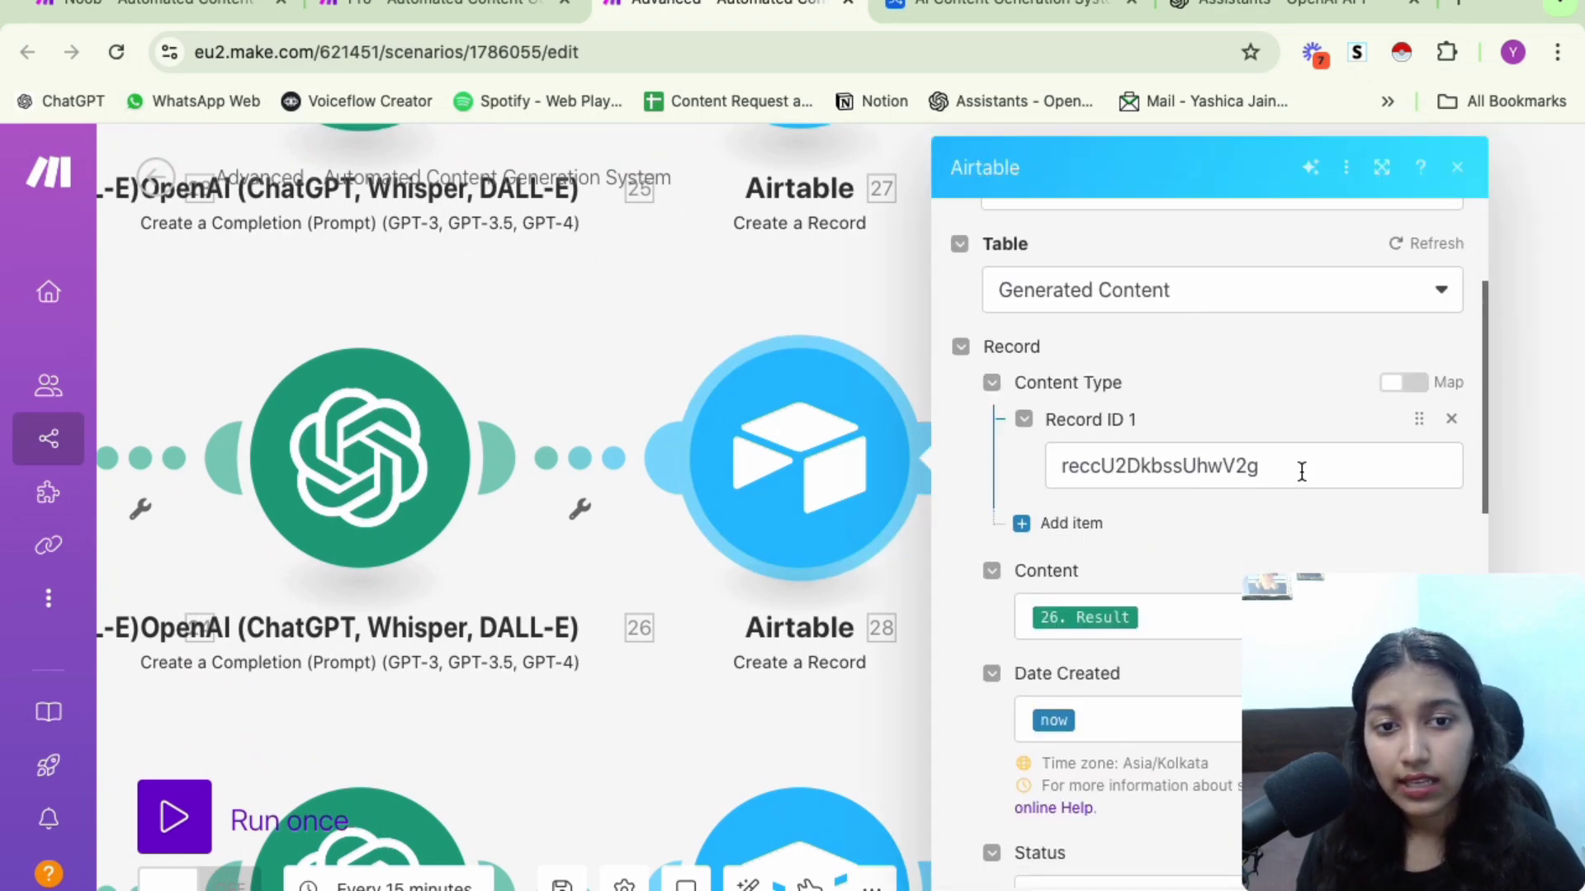
{"action": "left_click_drag", "start_coordinate": [1301, 471], "coordinate": [1049, 435]}
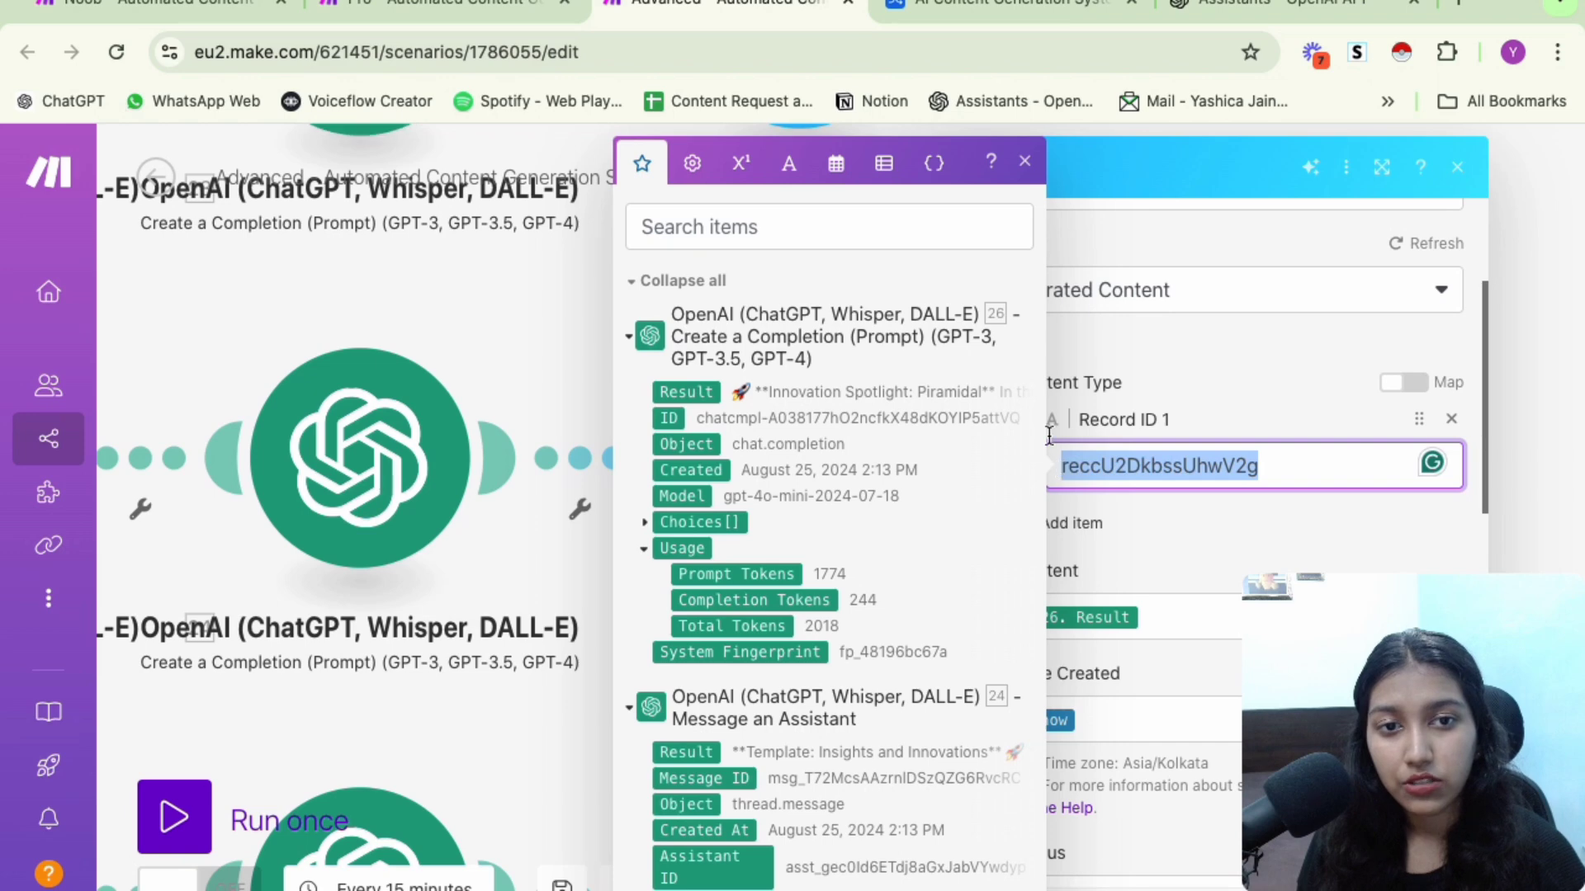
Expand the LinkedIn Post record in Airtable's Content Types table and highlight the record ID in its page address
{"action": "left_click", "coordinate": [1016, 7]}
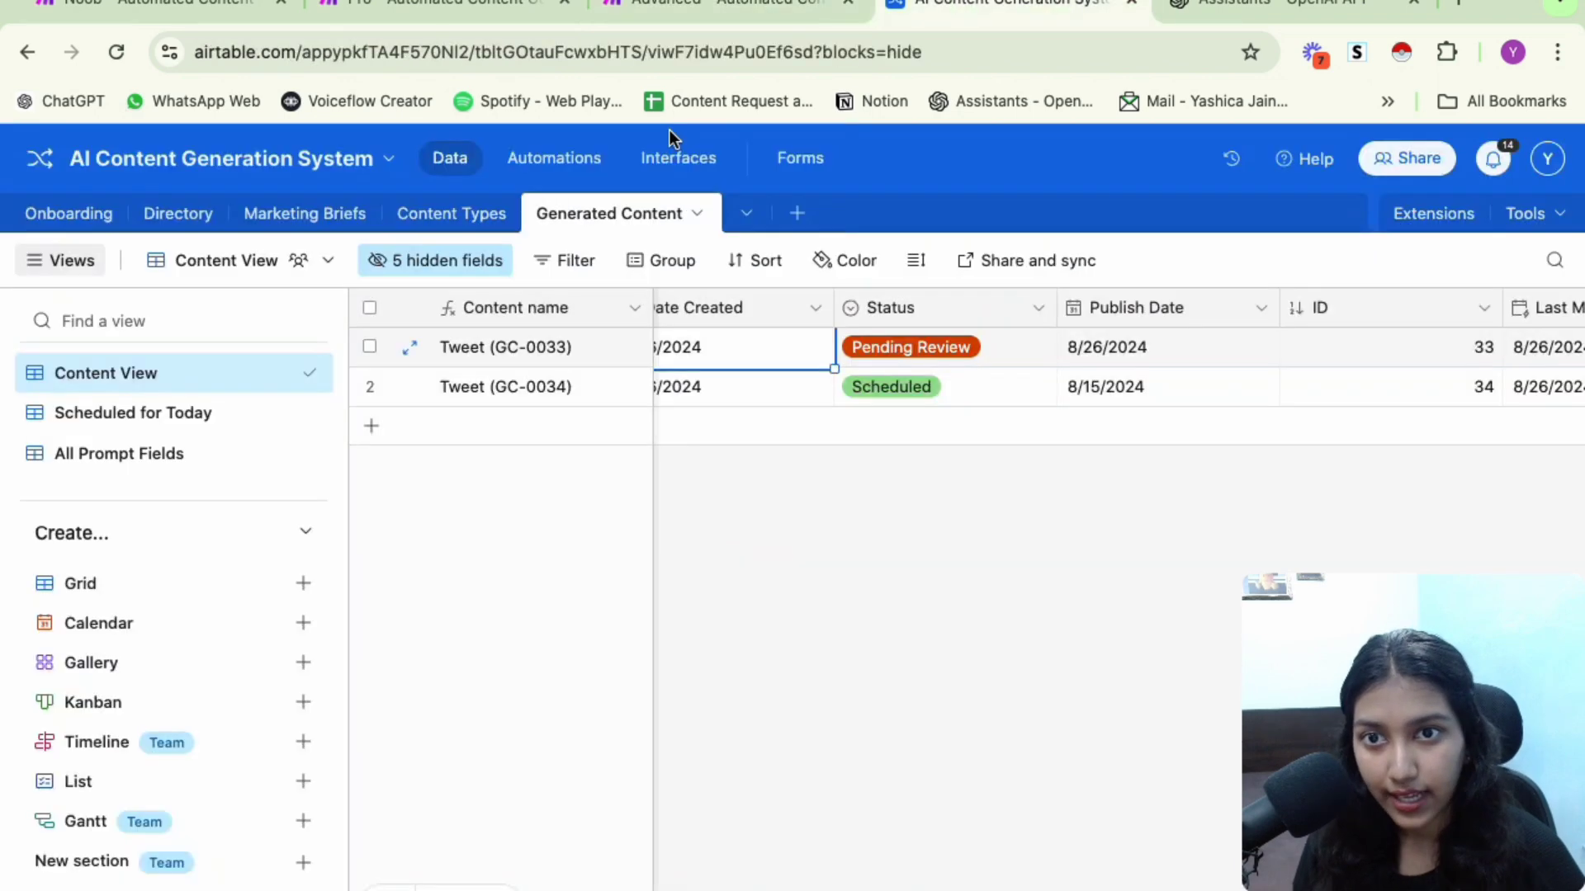
{"action": "left_click", "coordinate": [443, 215]}
{"action": "left_click", "coordinate": [584, 390]}
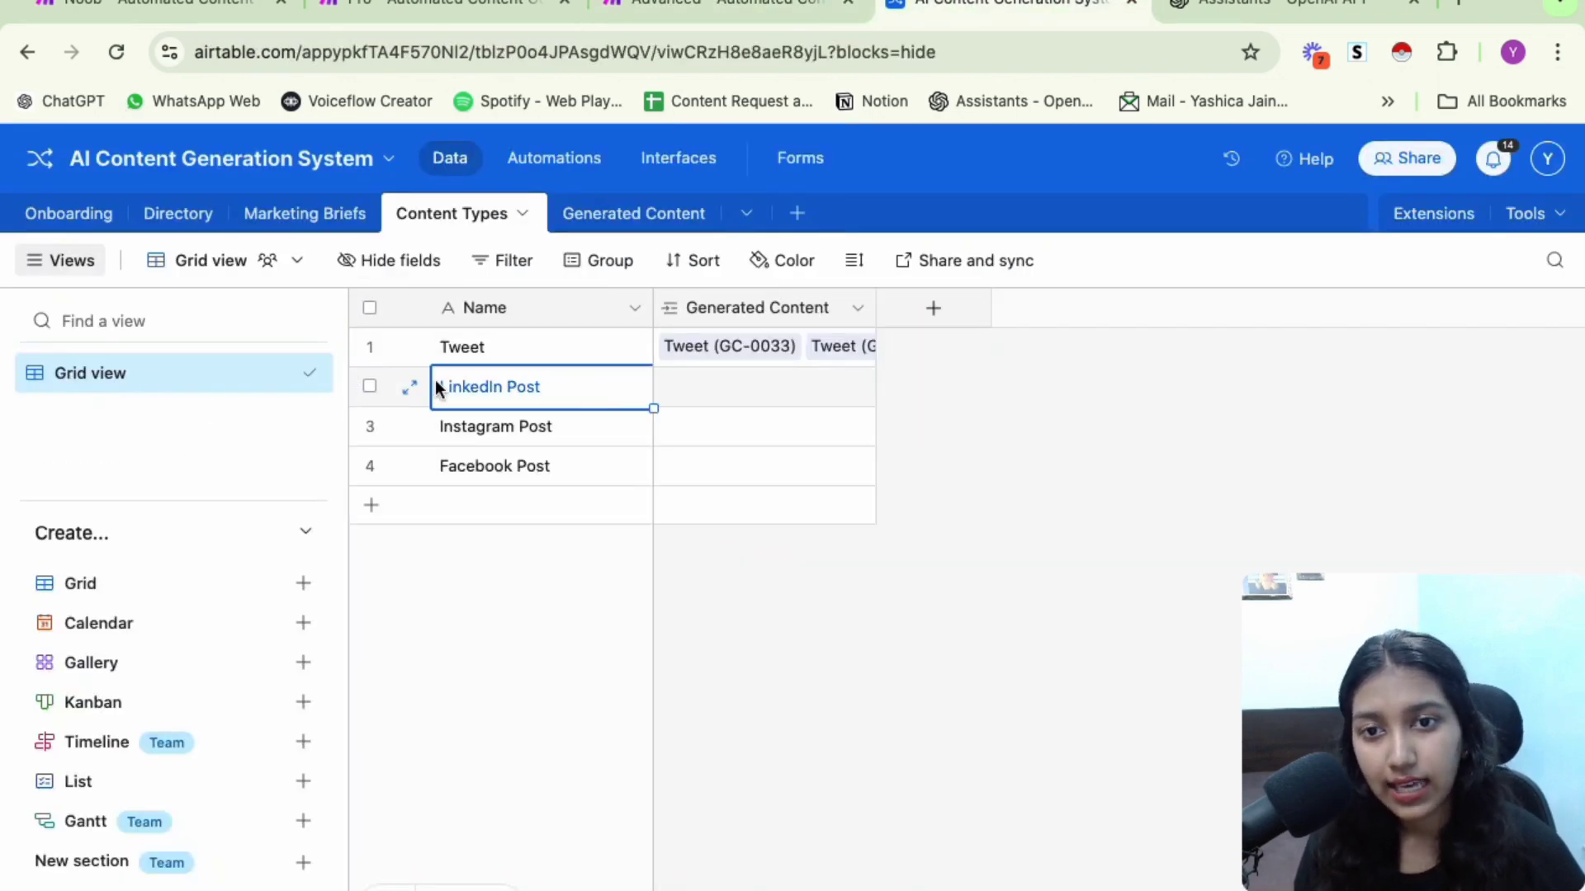
{"action": "left_click", "coordinate": [410, 387]}
{"action": "double_click", "coordinate": [945, 50]}
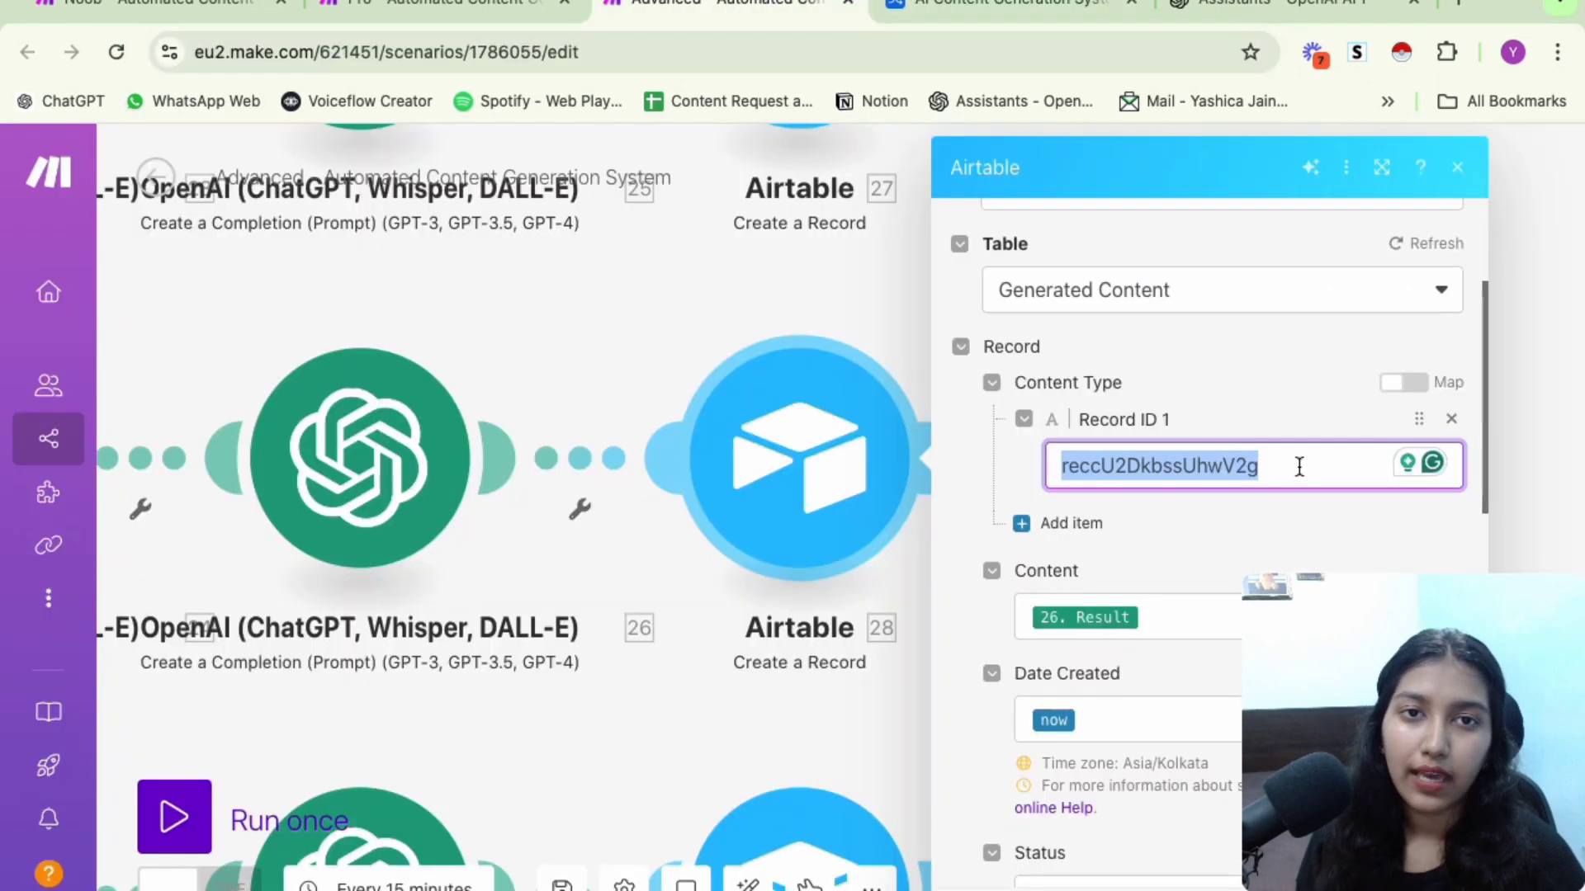
Check the LinkedIn record ID and the Content mapping in the second branch's Airtable module in Make, and close its settings
{"action": "double_click", "coordinate": [1213, 473]}
{"action": "scroll", "coordinate": [1244, 468], "scroll_direction": "down", "scroll_amount": 3}
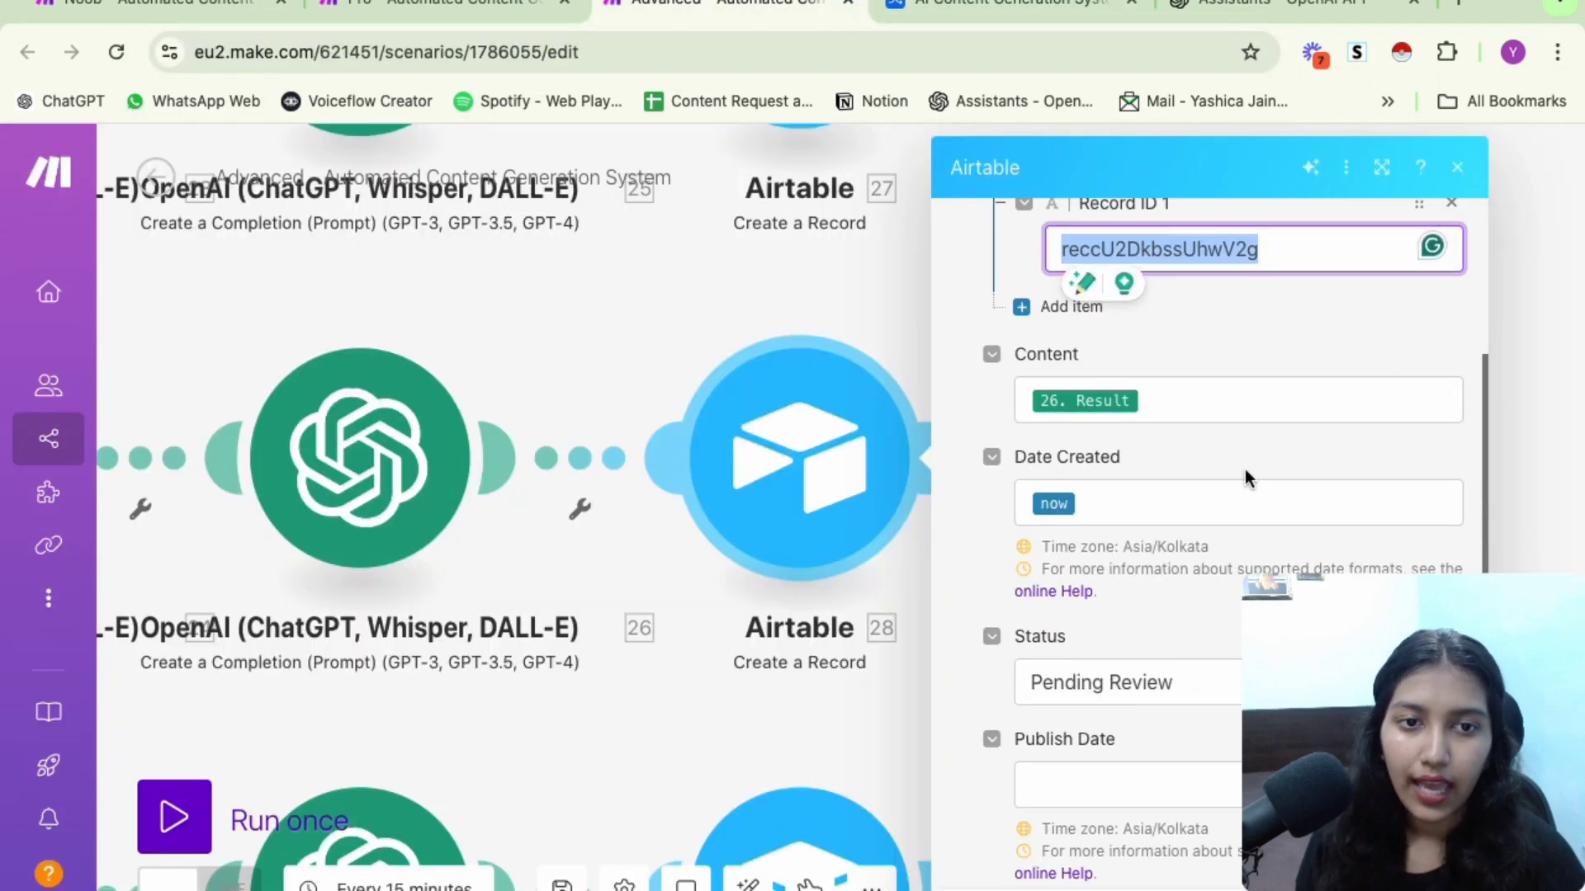
{"action": "left_click", "coordinate": [1164, 401]}
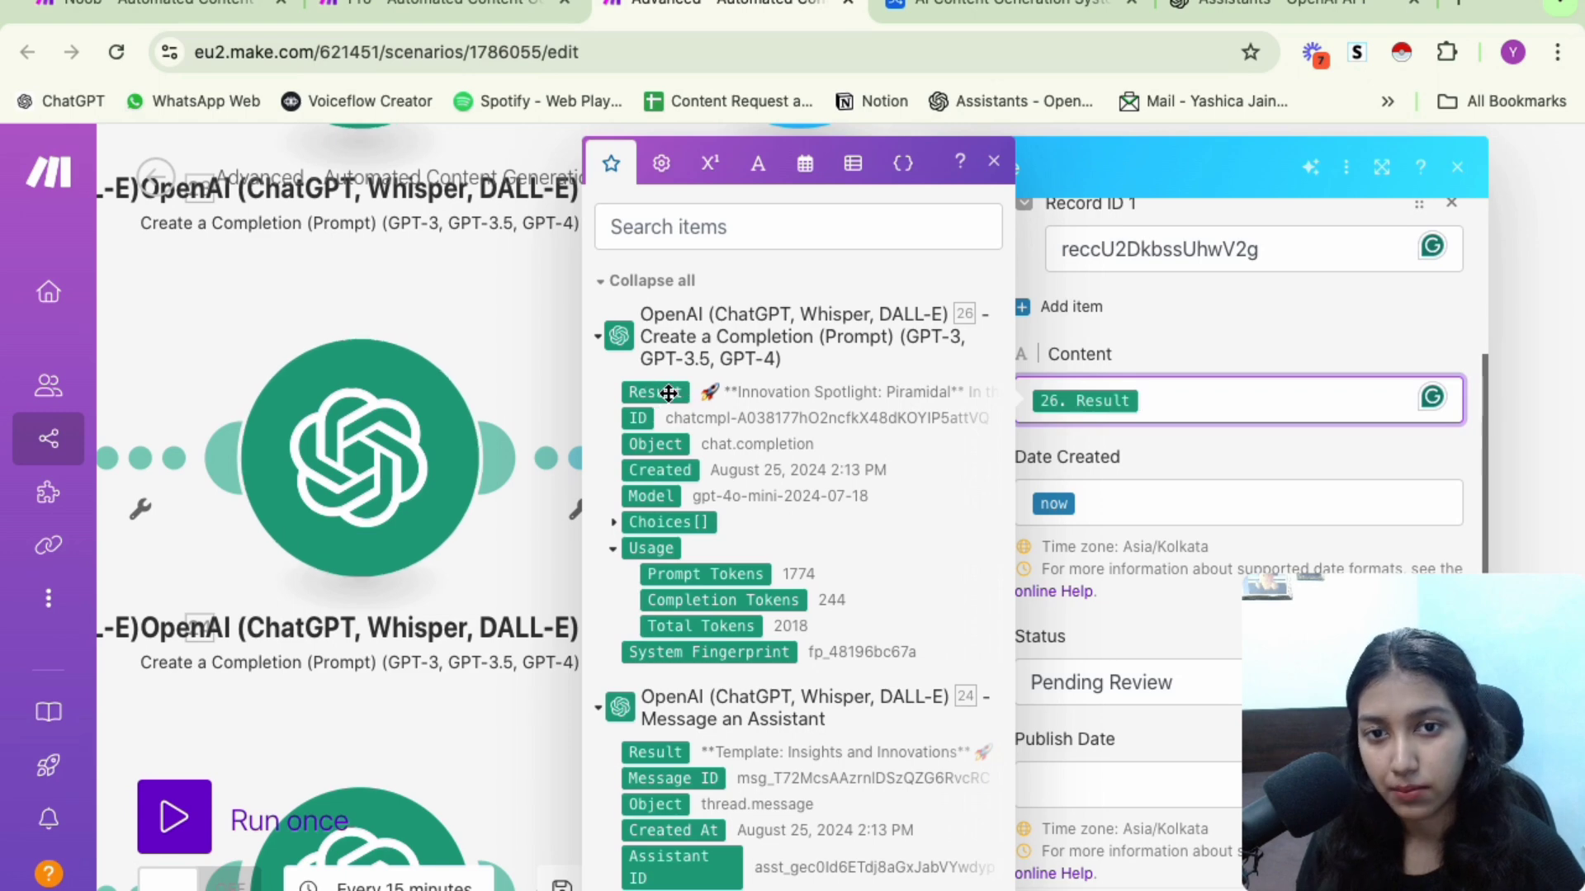
{"action": "left_click", "coordinate": [1455, 178]}
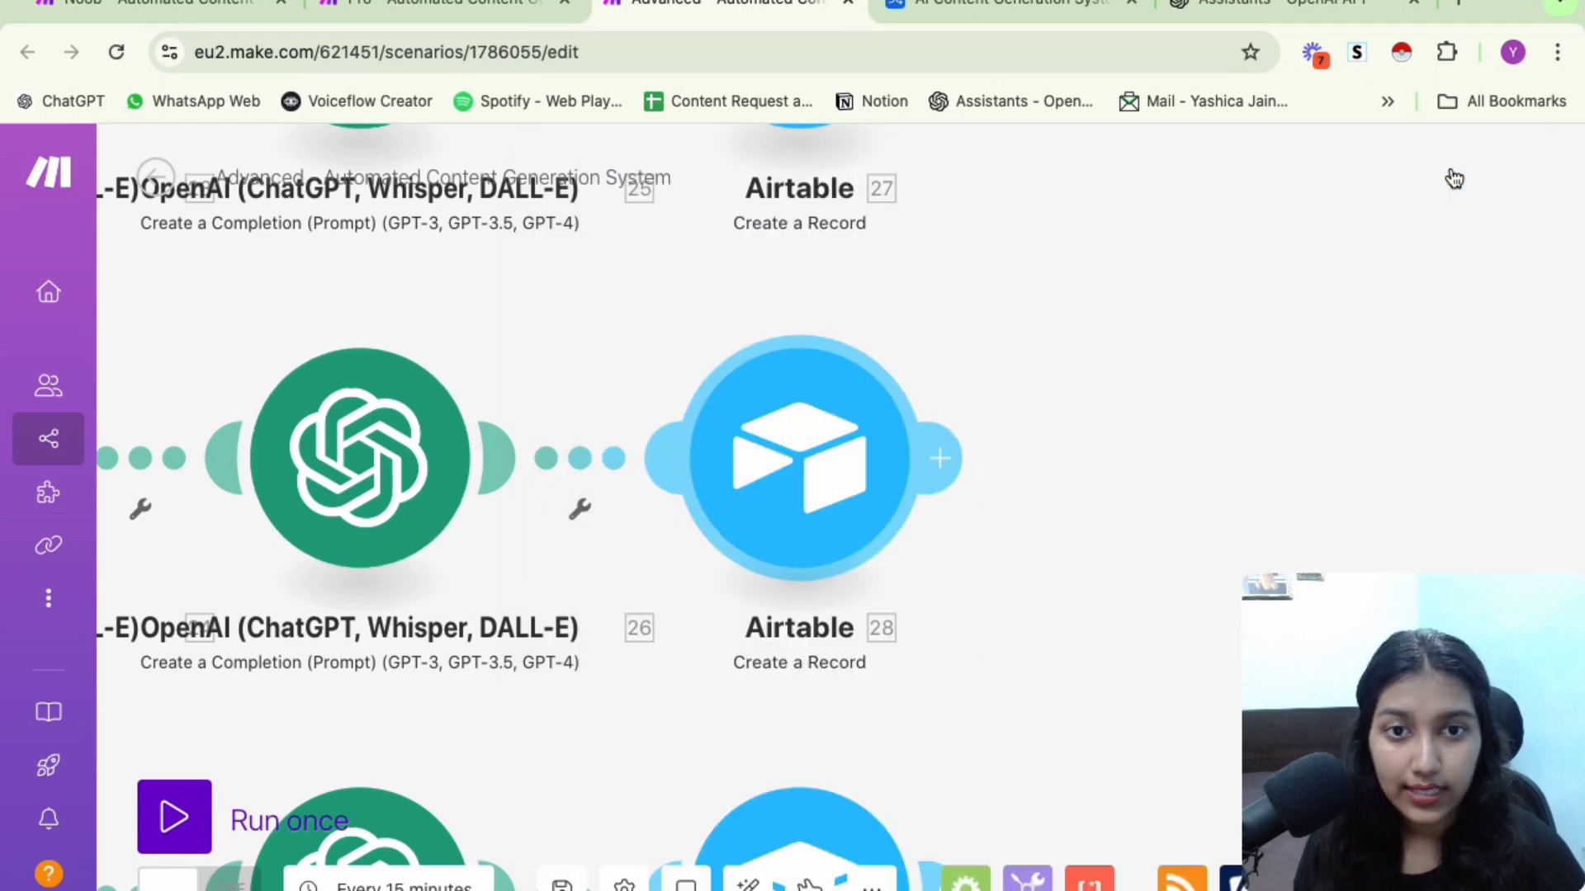
Open the third branch's Airtable Create a Record module and review its Content, Date Created and Status mappings
{"action": "scroll", "coordinate": [1029, 643], "scroll_direction": "down", "scroll_amount": 5}
{"action": "left_click", "coordinate": [816, 421]}
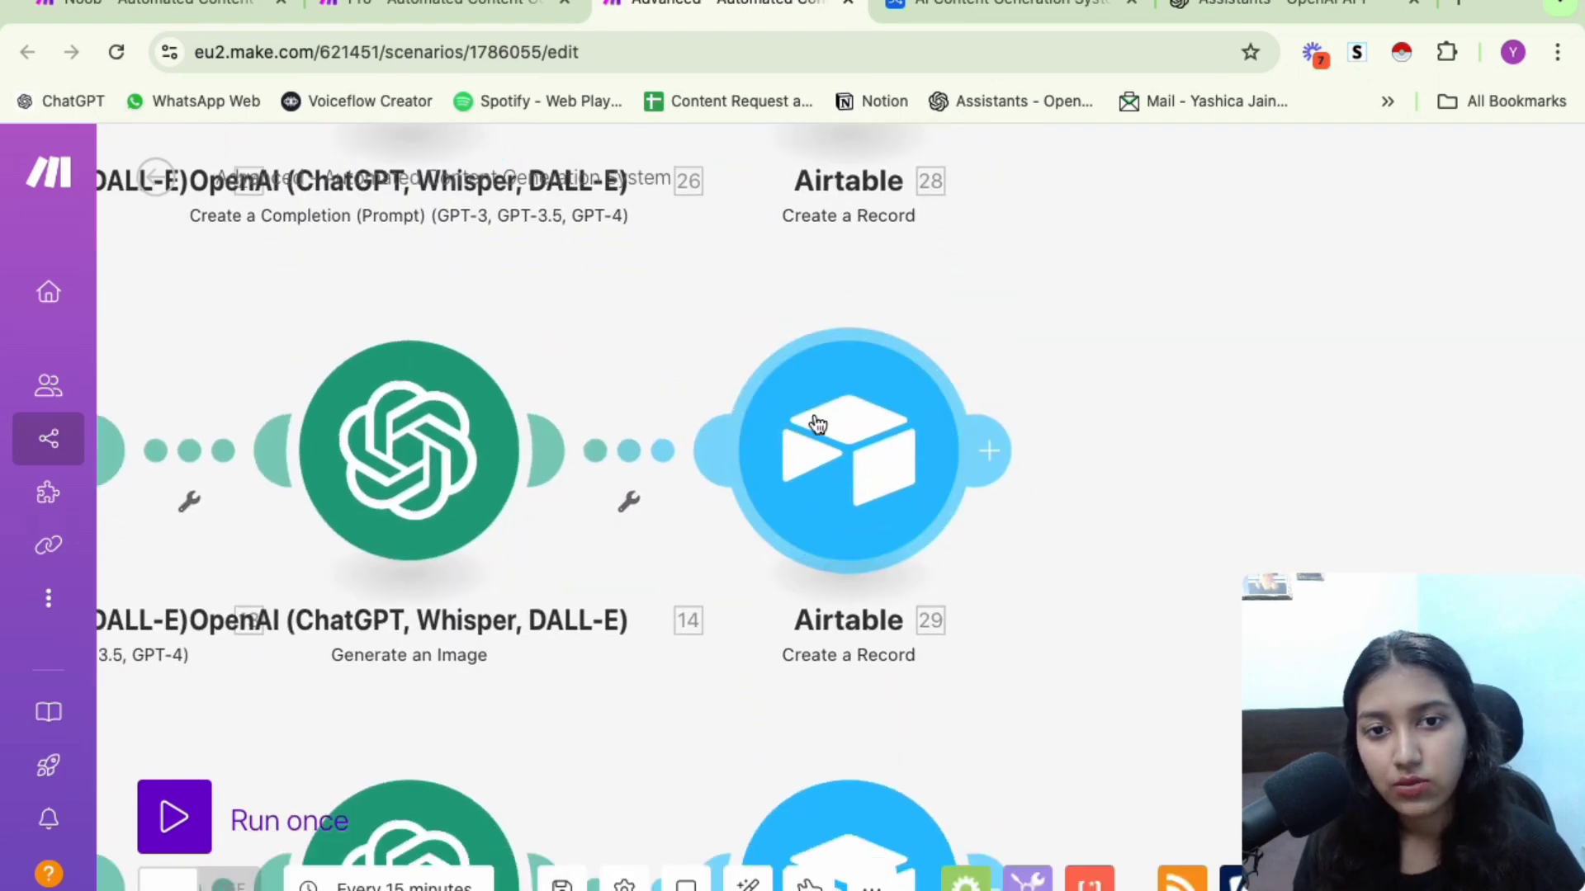
{"action": "scroll", "coordinate": [1208, 425], "scroll_direction": "down", "scroll_amount": 5}
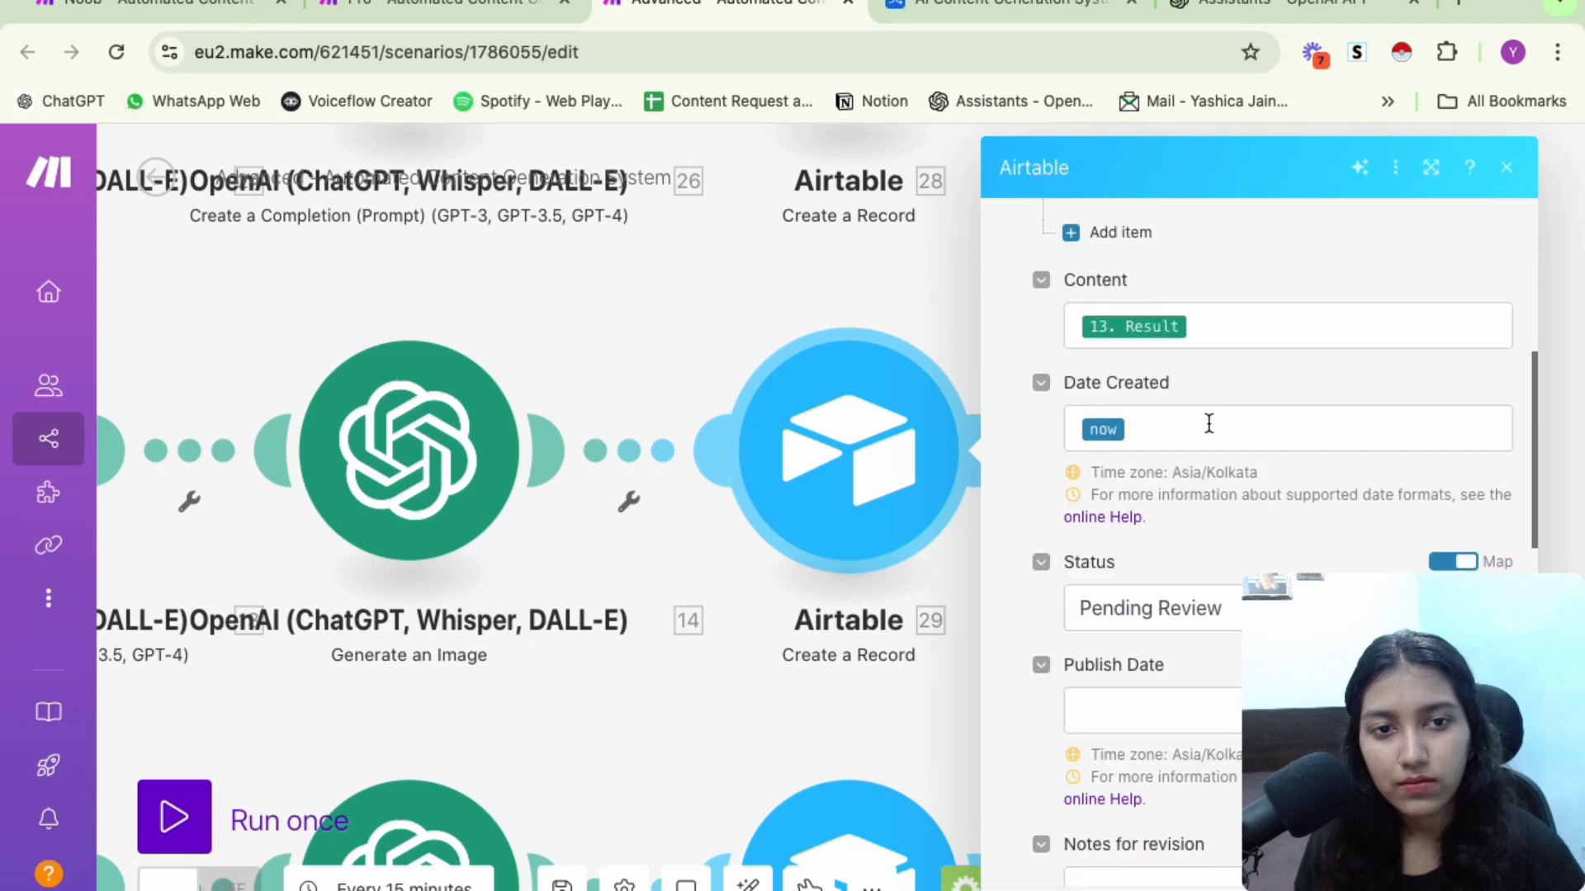
{"action": "scroll", "coordinate": [1207, 425], "scroll_direction": "up", "scroll_amount": 2}
Close the LinkedIn Post record in Airtable, expand the Instagram Post record and highlight the record ID in its page address
{"action": "left_click", "coordinate": [1009, 4]}
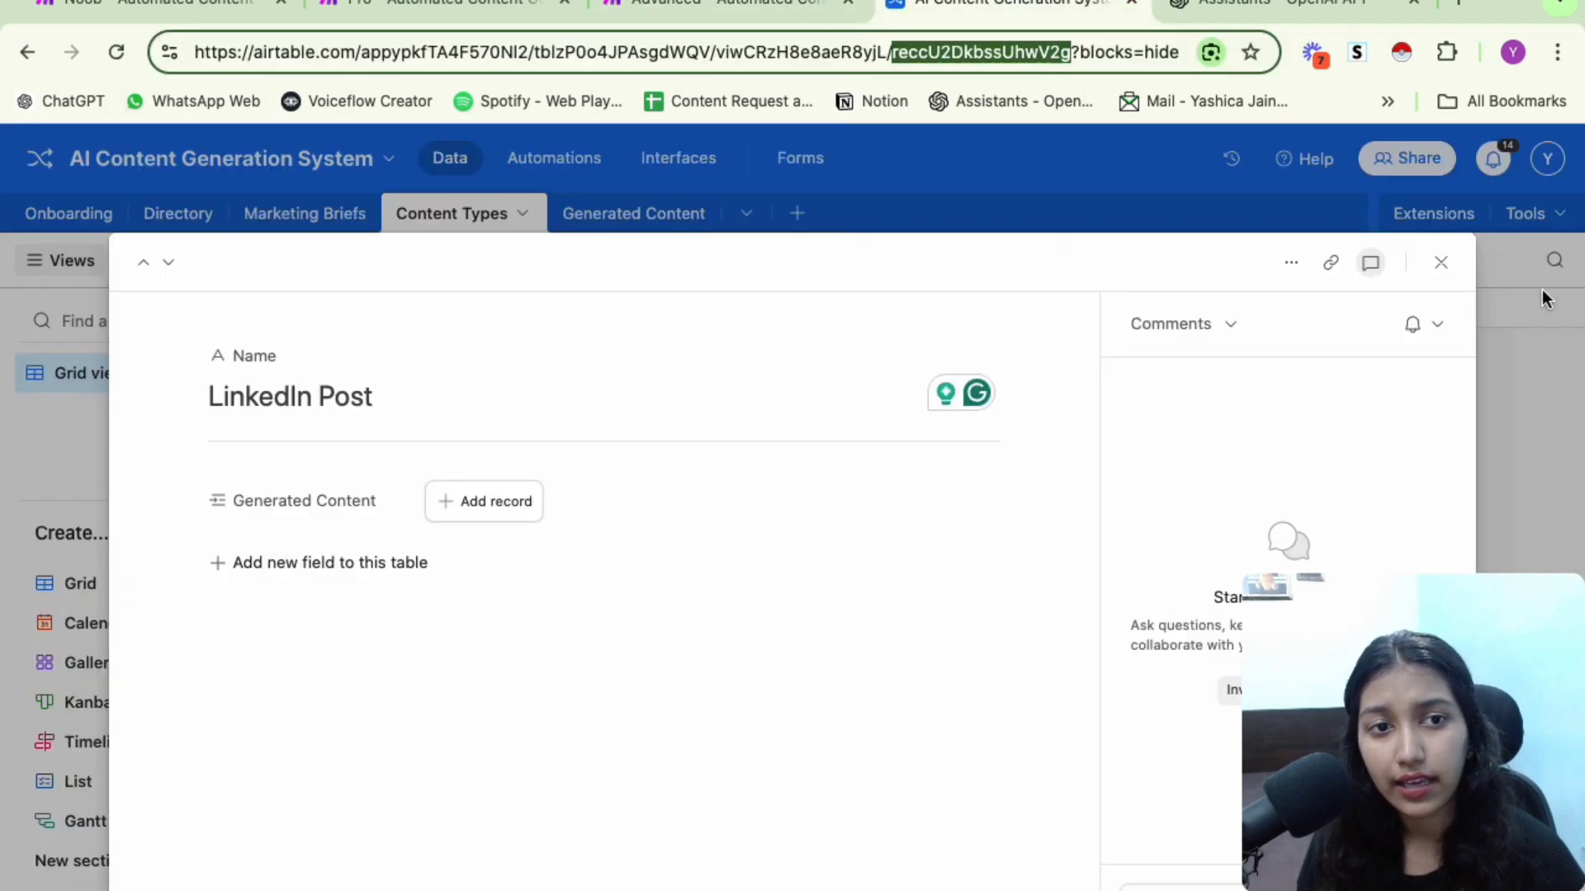
{"action": "left_click", "coordinate": [1441, 262]}
{"action": "left_click", "coordinate": [491, 430]}
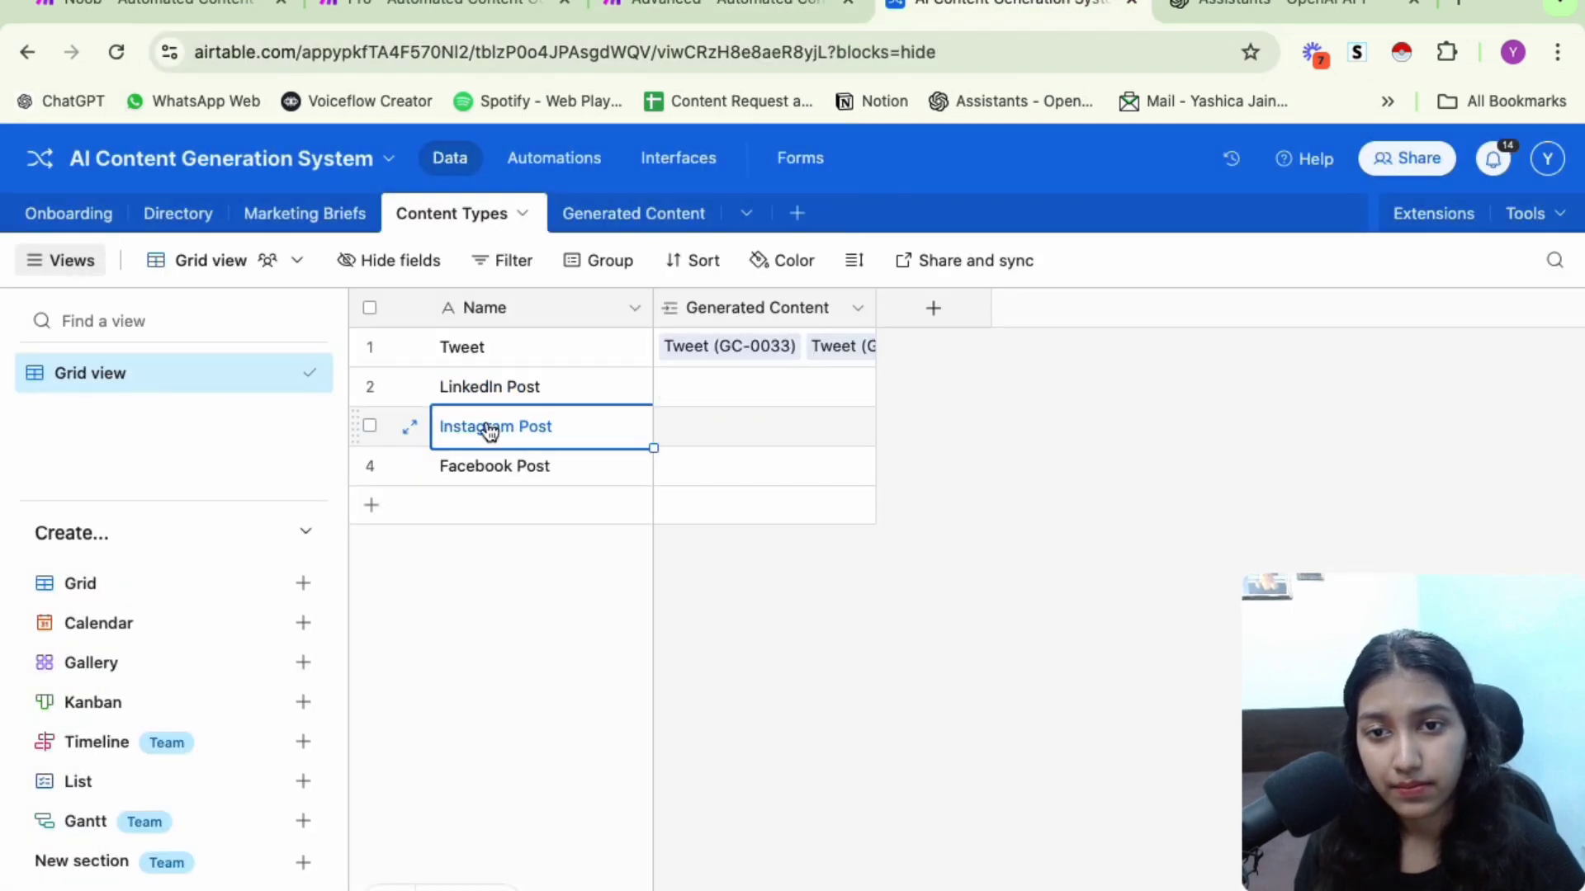
{"action": "left_click", "coordinate": [410, 426]}
{"action": "double_click", "coordinate": [869, 54]}
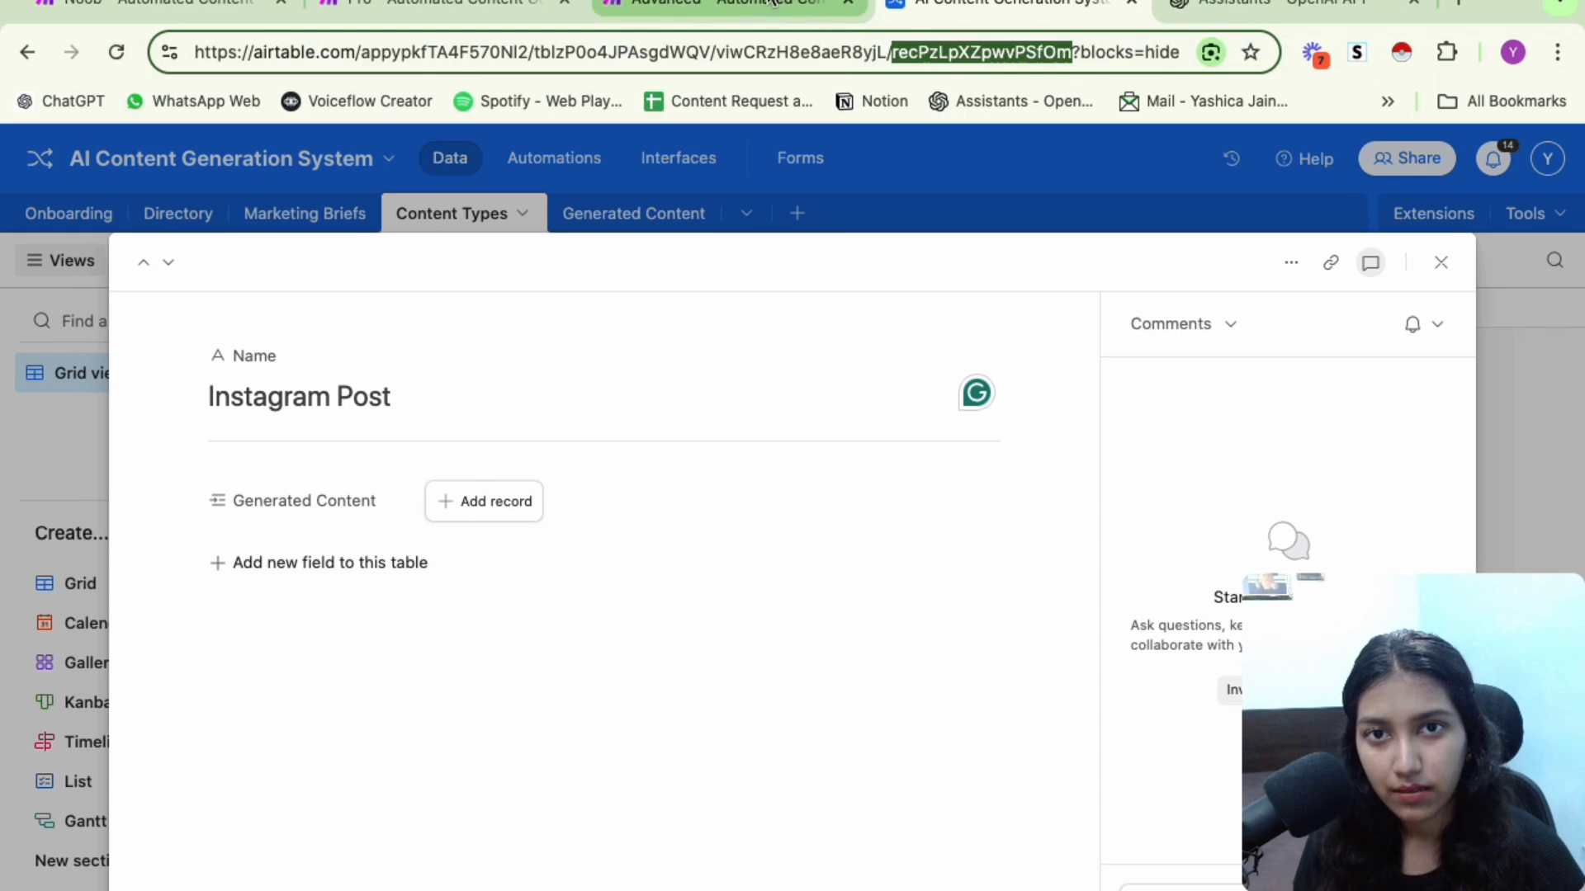
In the third branch's Airtable module in Make, check the attachment File URL mapping against the Generate an Image output, and close the settings
{"action": "left_click", "coordinate": [709, 4]}
{"action": "scroll", "coordinate": [1252, 436], "scroll_direction": "down", "scroll_amount": 4}
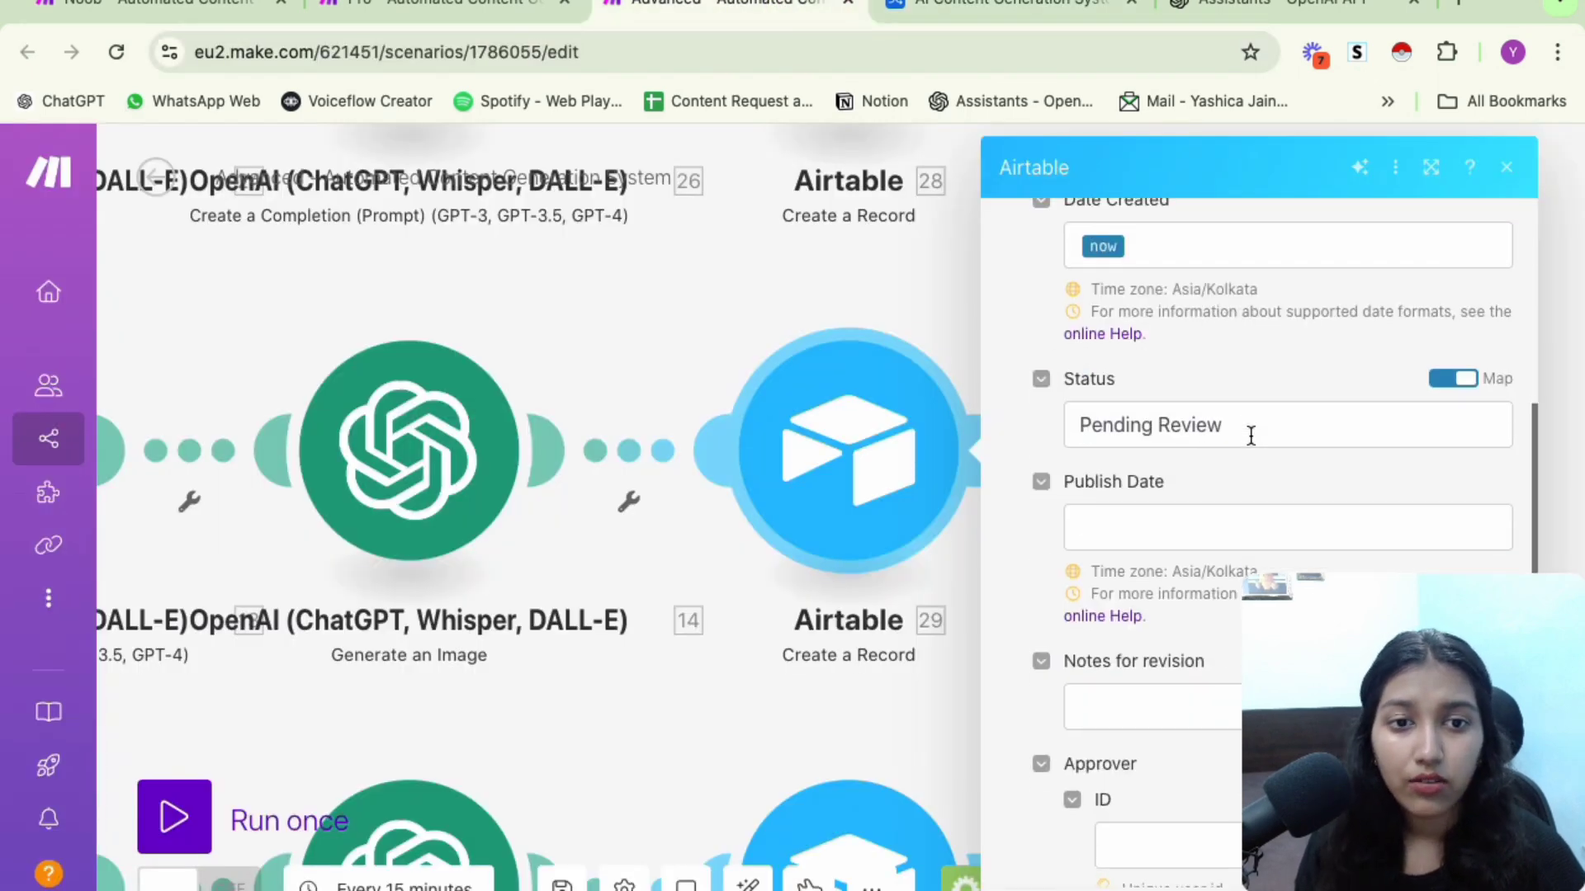
{"action": "scroll", "coordinate": [1252, 436], "scroll_direction": "down", "scroll_amount": 10}
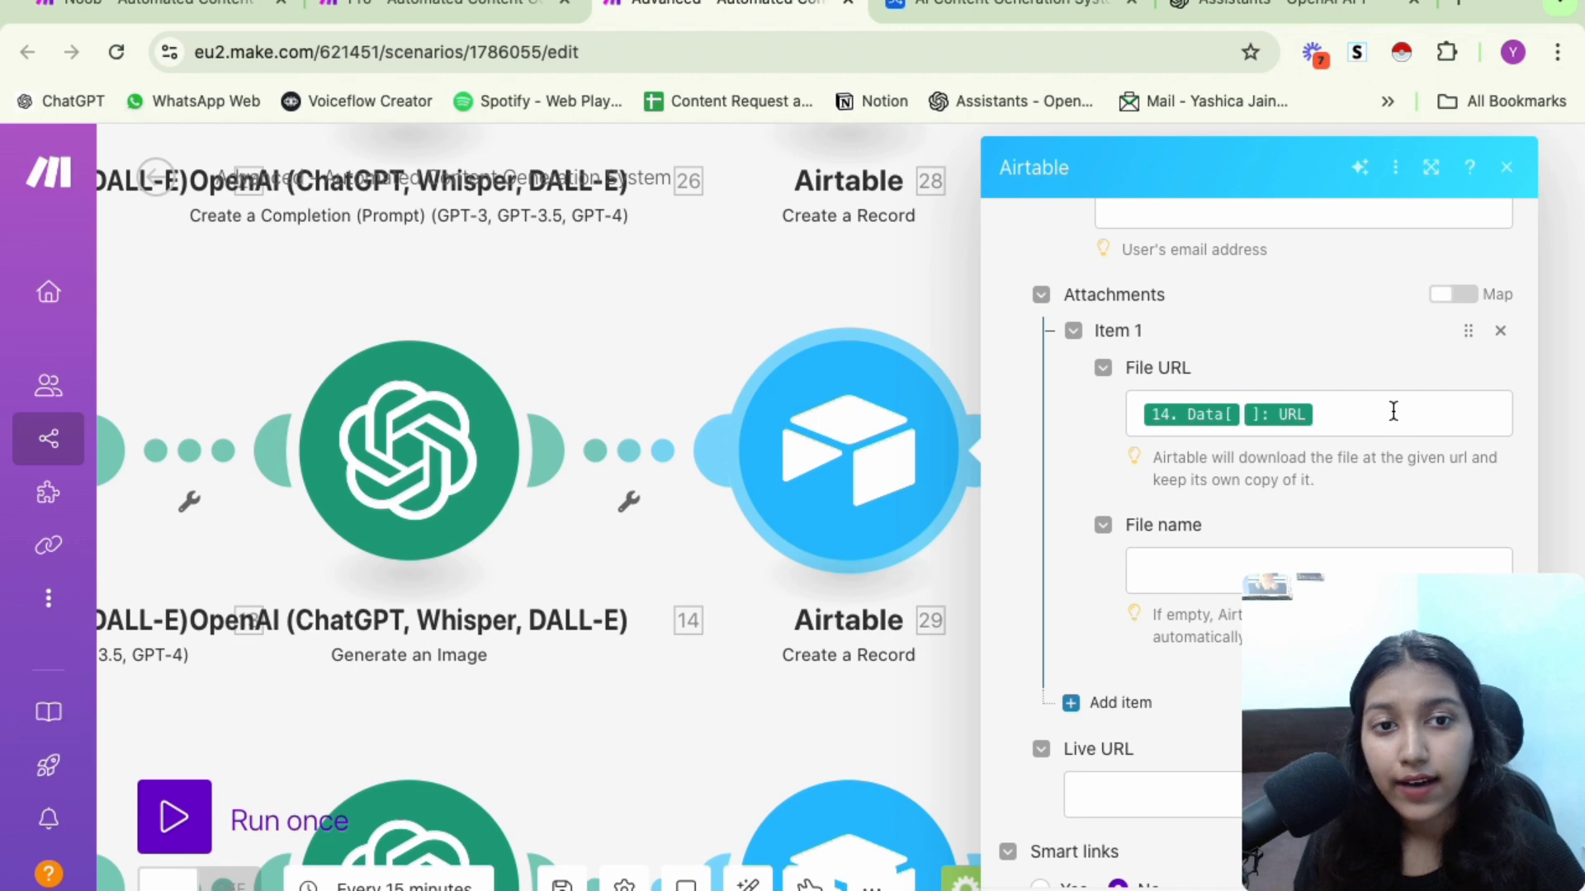
{"action": "left_click", "coordinate": [1393, 411]}
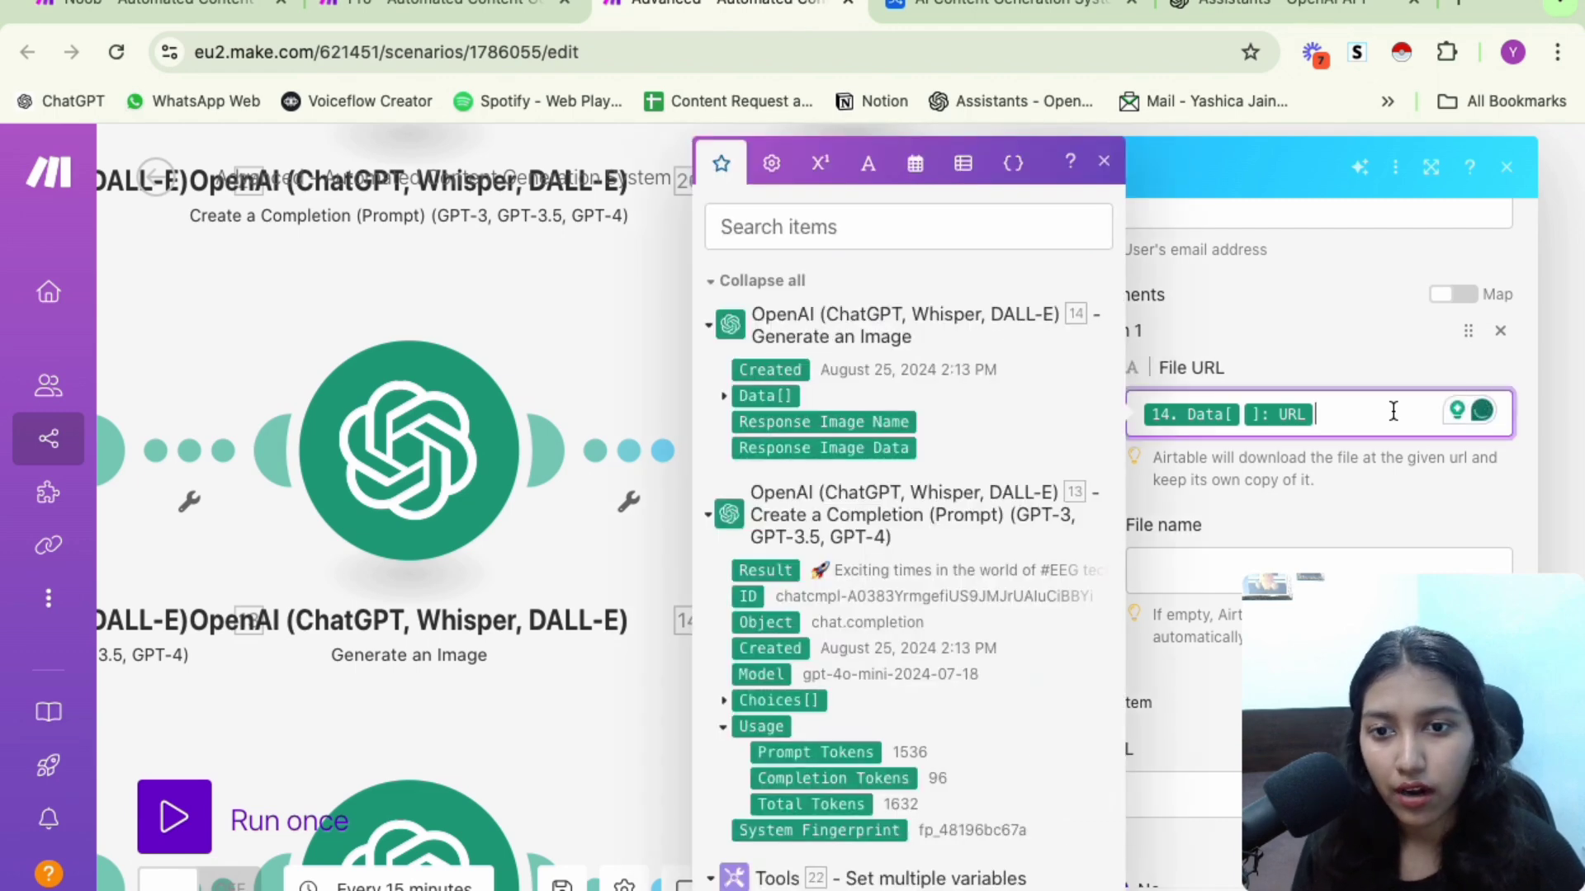
{"action": "left_click", "coordinate": [1285, 348]}
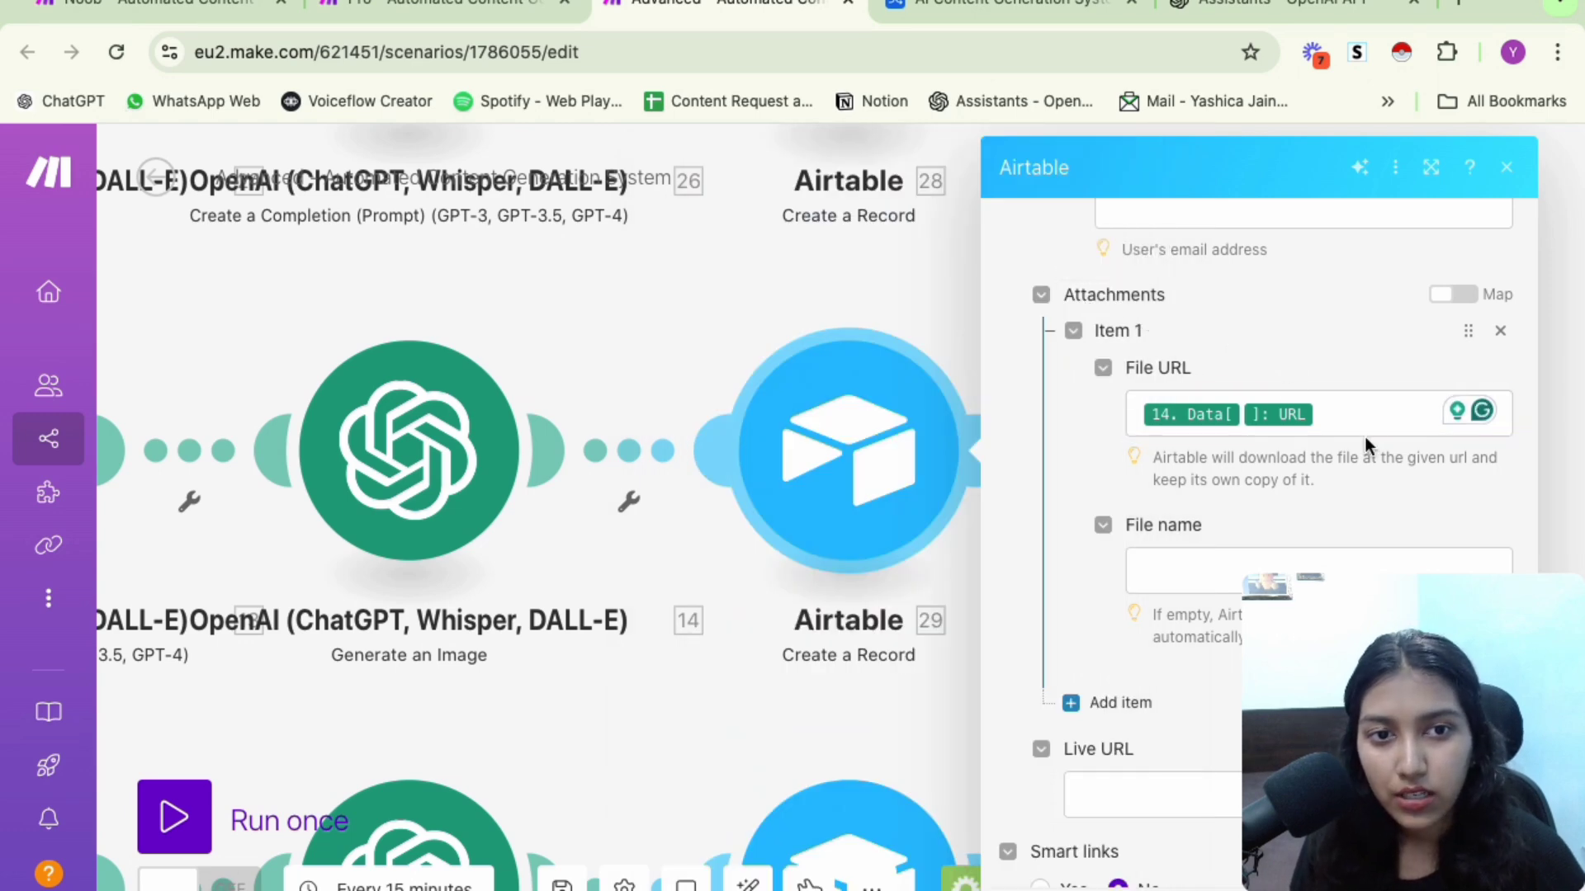
{"action": "left_click", "coordinate": [1348, 415]}
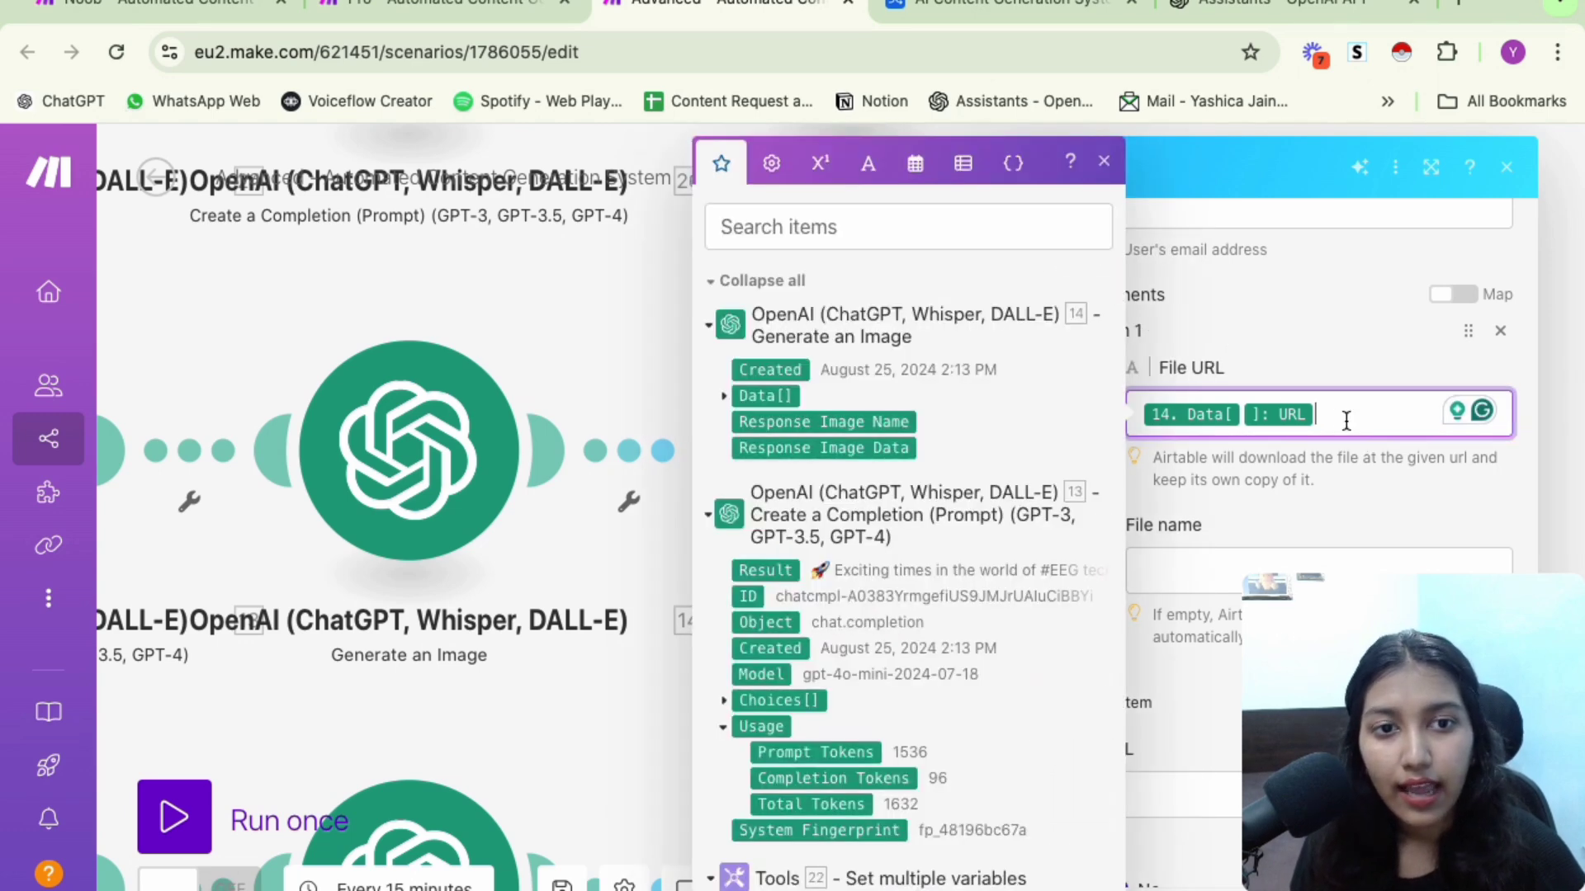
{"action": "left_click", "coordinate": [727, 398]}
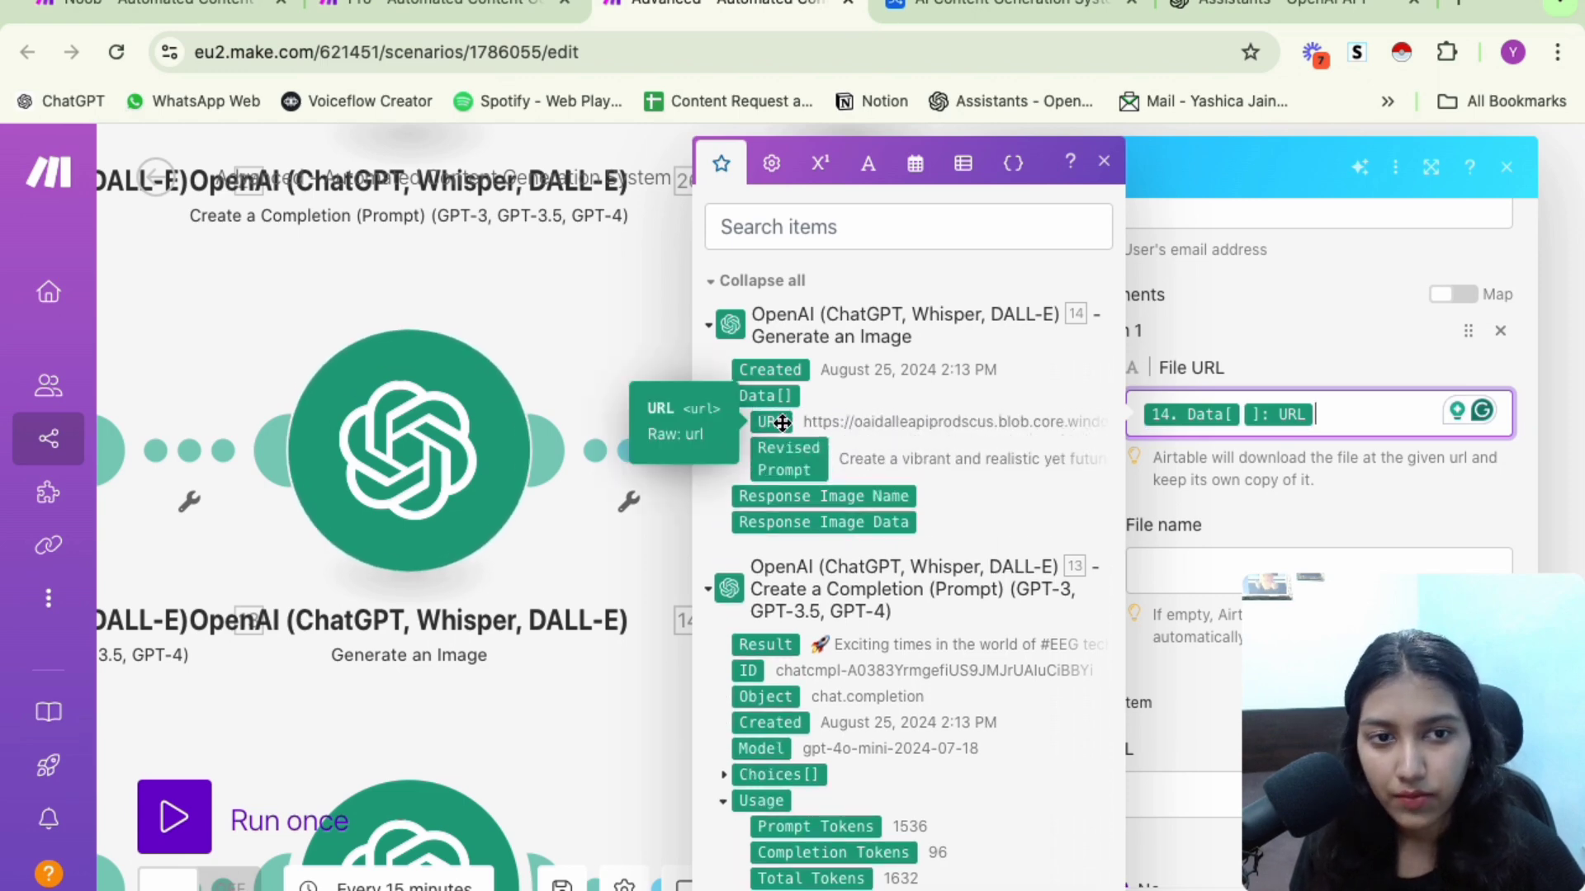
{"action": "left_click", "coordinate": [1242, 335]}
{"action": "scroll", "coordinate": [1241, 335], "scroll_direction": "down", "scroll_amount": 3}
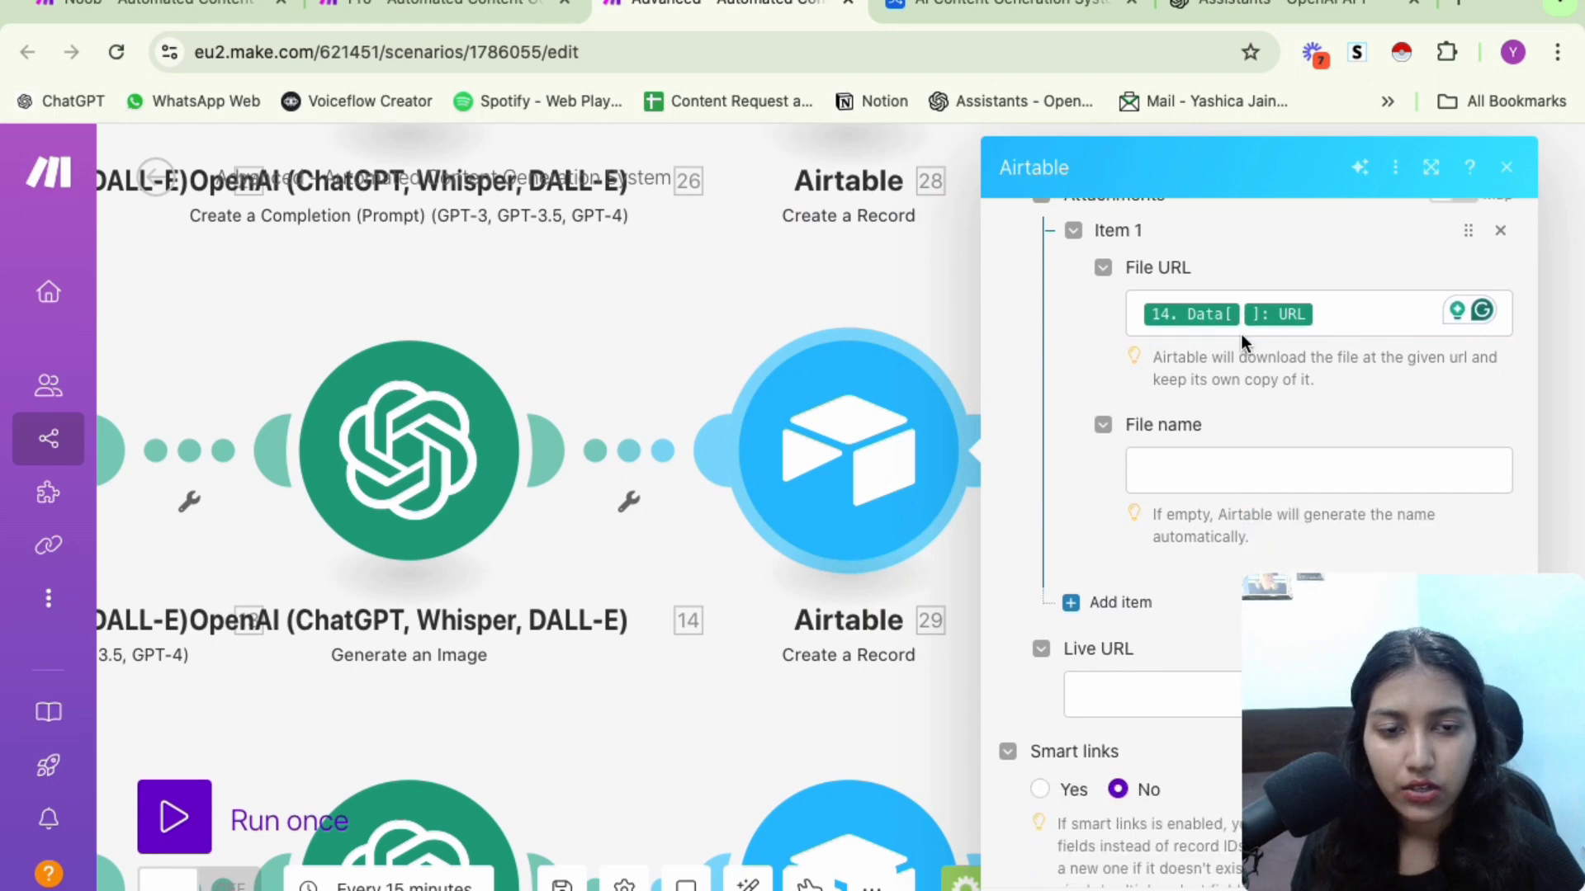
{"action": "left_click", "coordinate": [773, 745]}
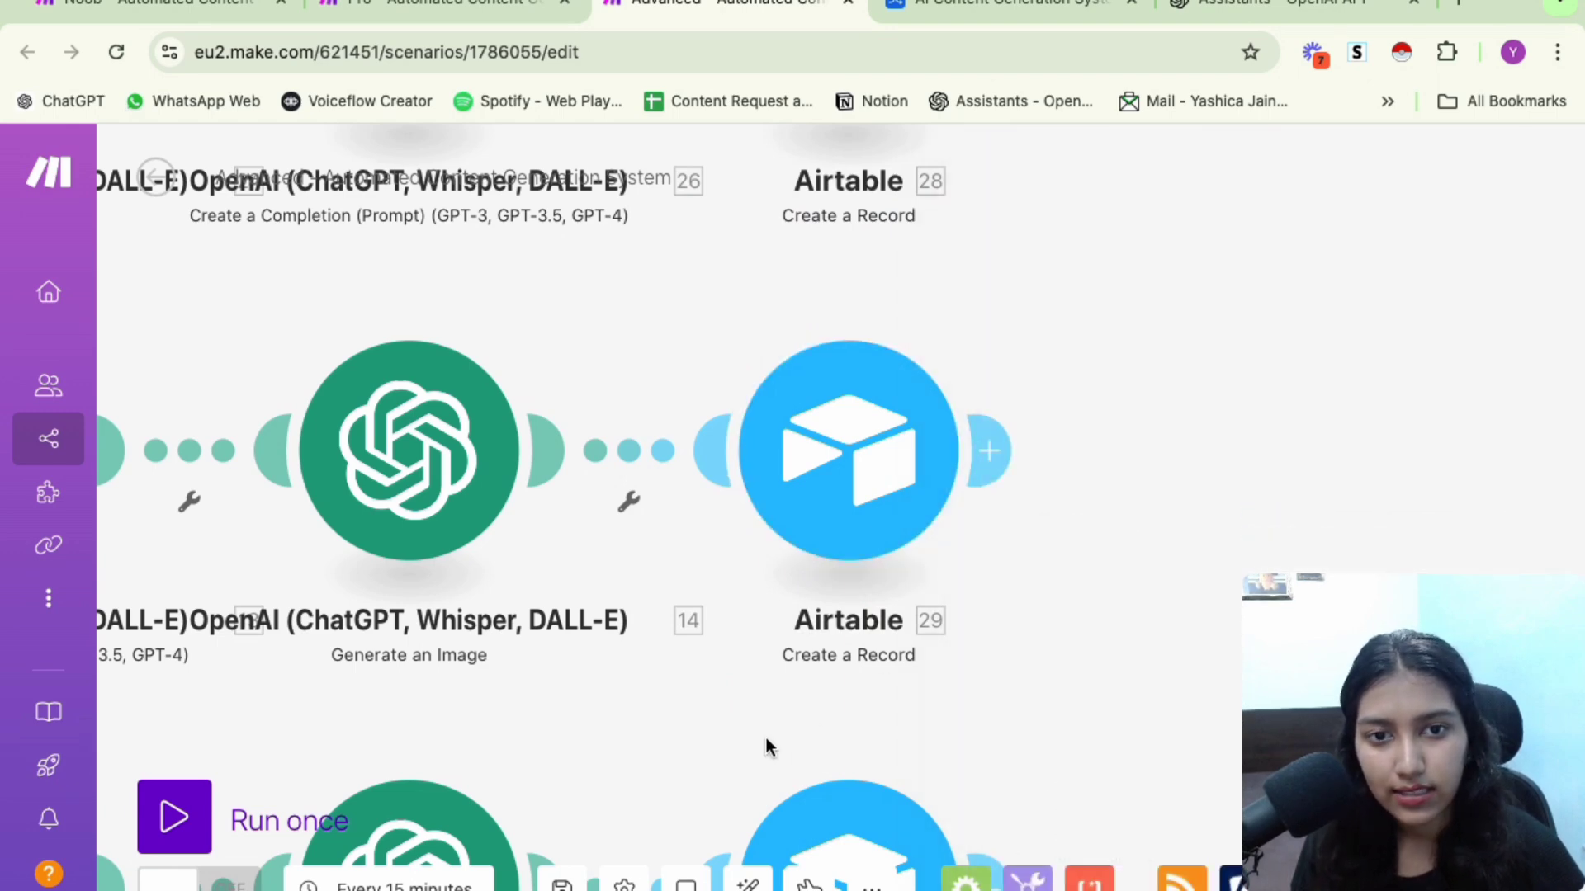
Open the fourth branch's Airtable Create a Record module, review its mappings down to the attachment File URL, close it and save the scenario
{"action": "left_click_drag", "start_coordinate": [766, 737], "coordinate": [894, 343]}
{"action": "left_click", "coordinate": [966, 459]}
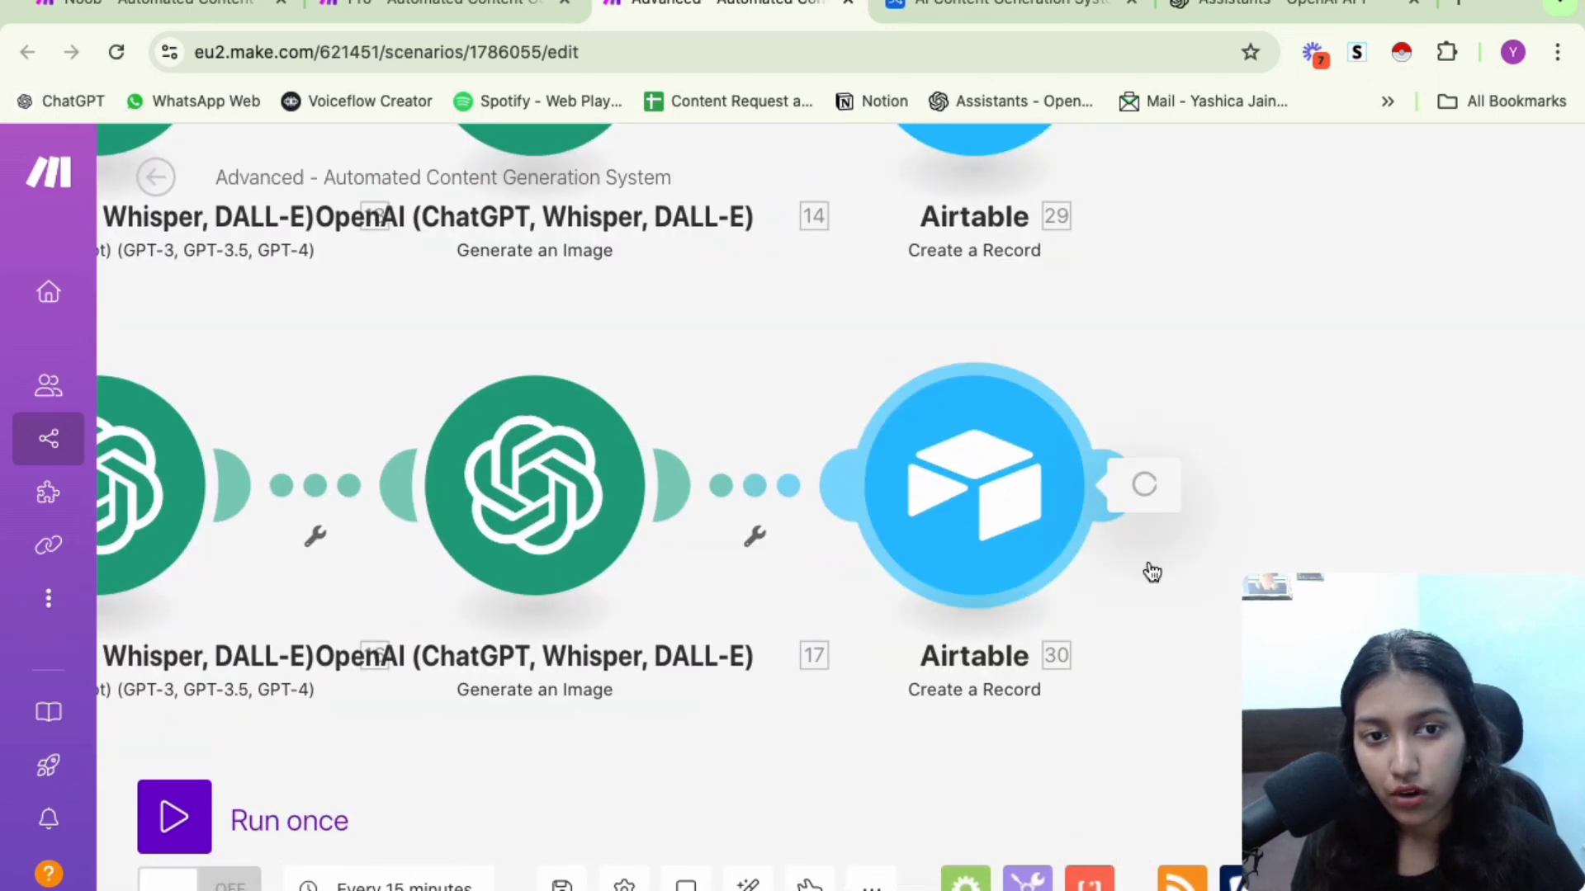
{"action": "scroll", "coordinate": [1147, 561], "scroll_direction": "down", "scroll_amount": 5}
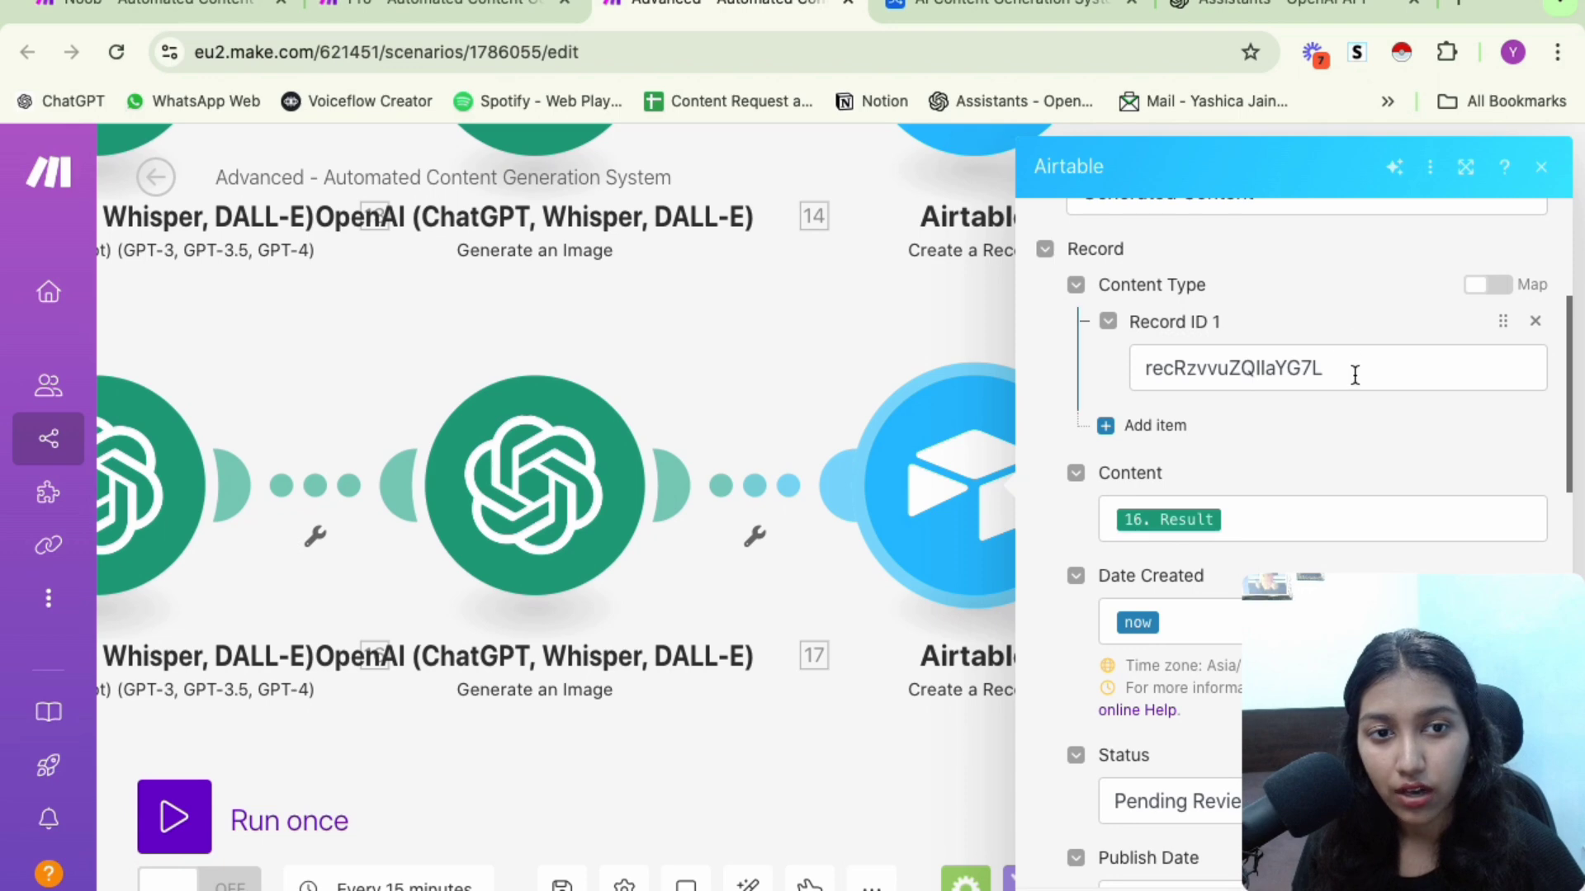
{"action": "scroll", "coordinate": [1340, 363], "scroll_direction": "down", "scroll_amount": 5}
{"action": "scroll", "coordinate": [1287, 360], "scroll_direction": "down", "scroll_amount": 4}
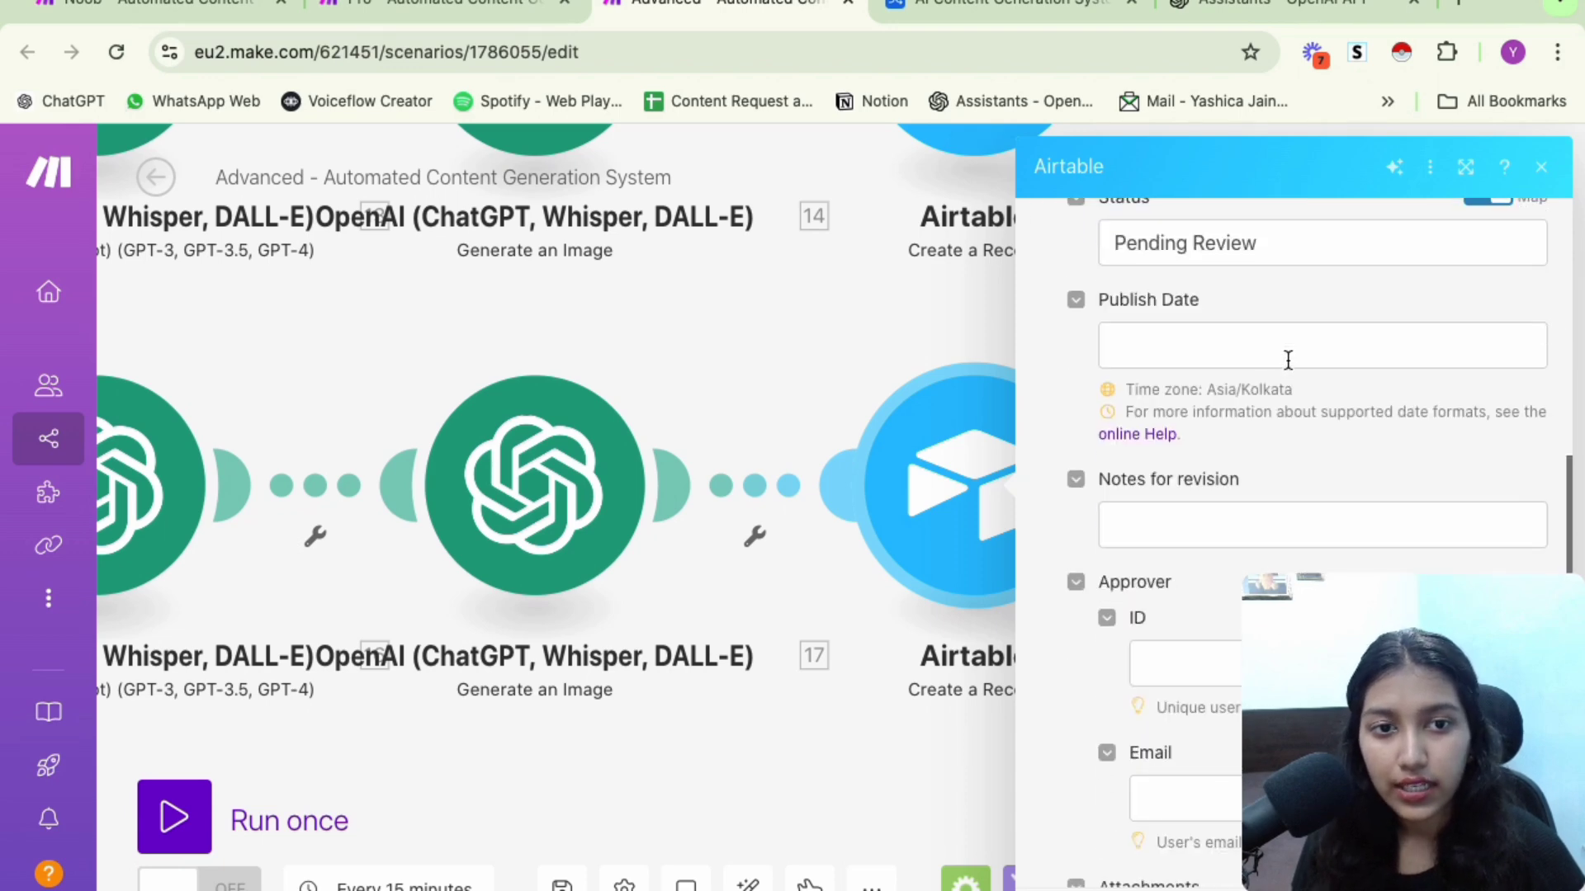
{"action": "scroll", "coordinate": [1121, 583], "scroll_direction": "down", "scroll_amount": 8}
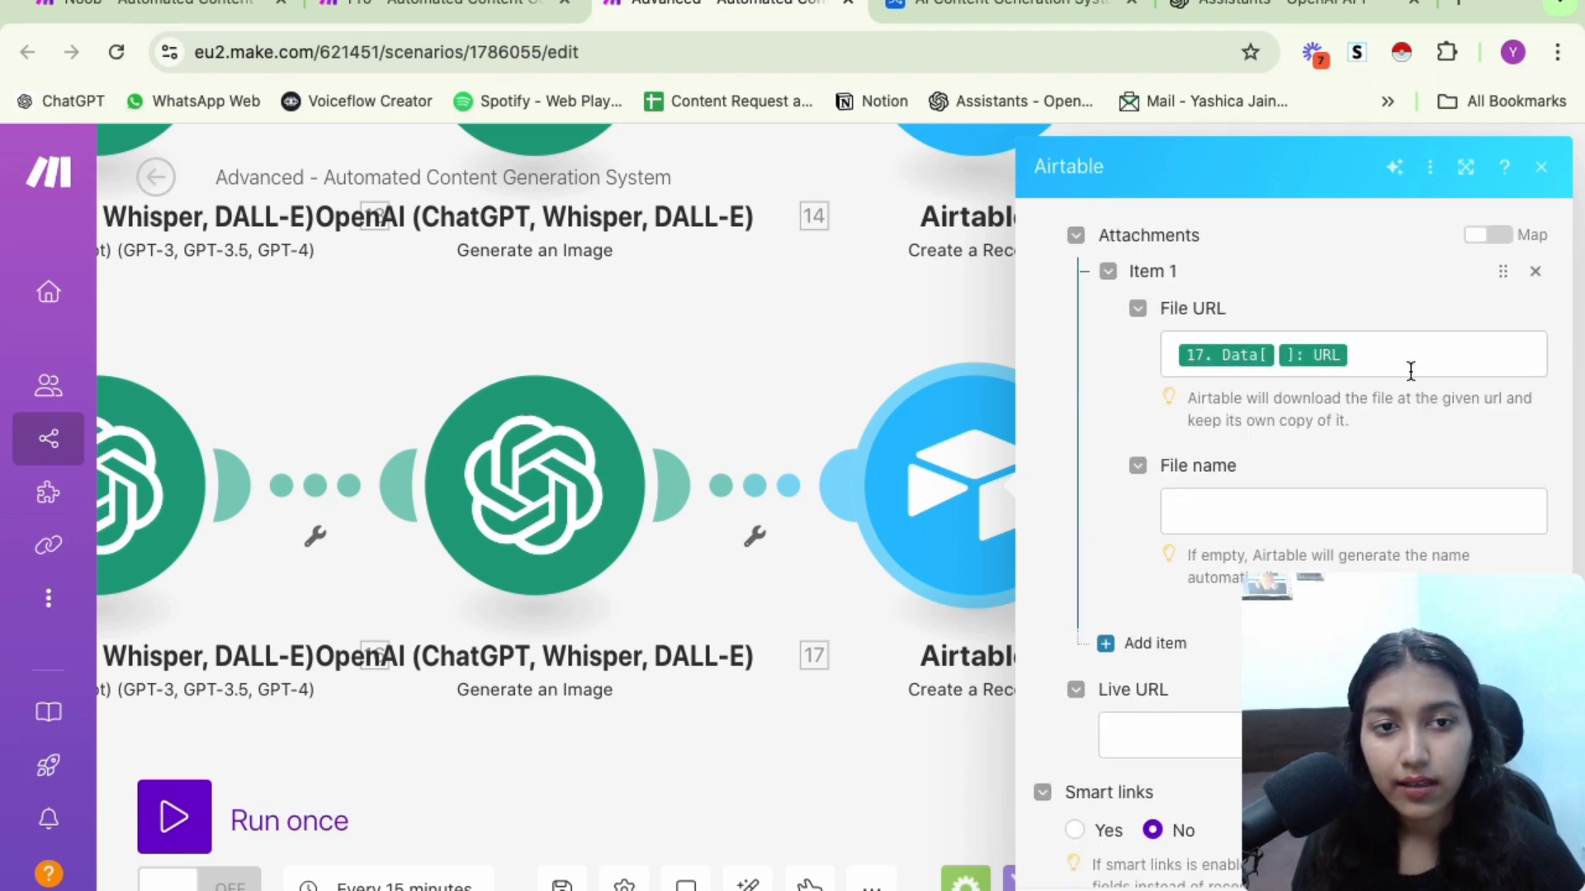
{"action": "left_click", "coordinate": [802, 315]}
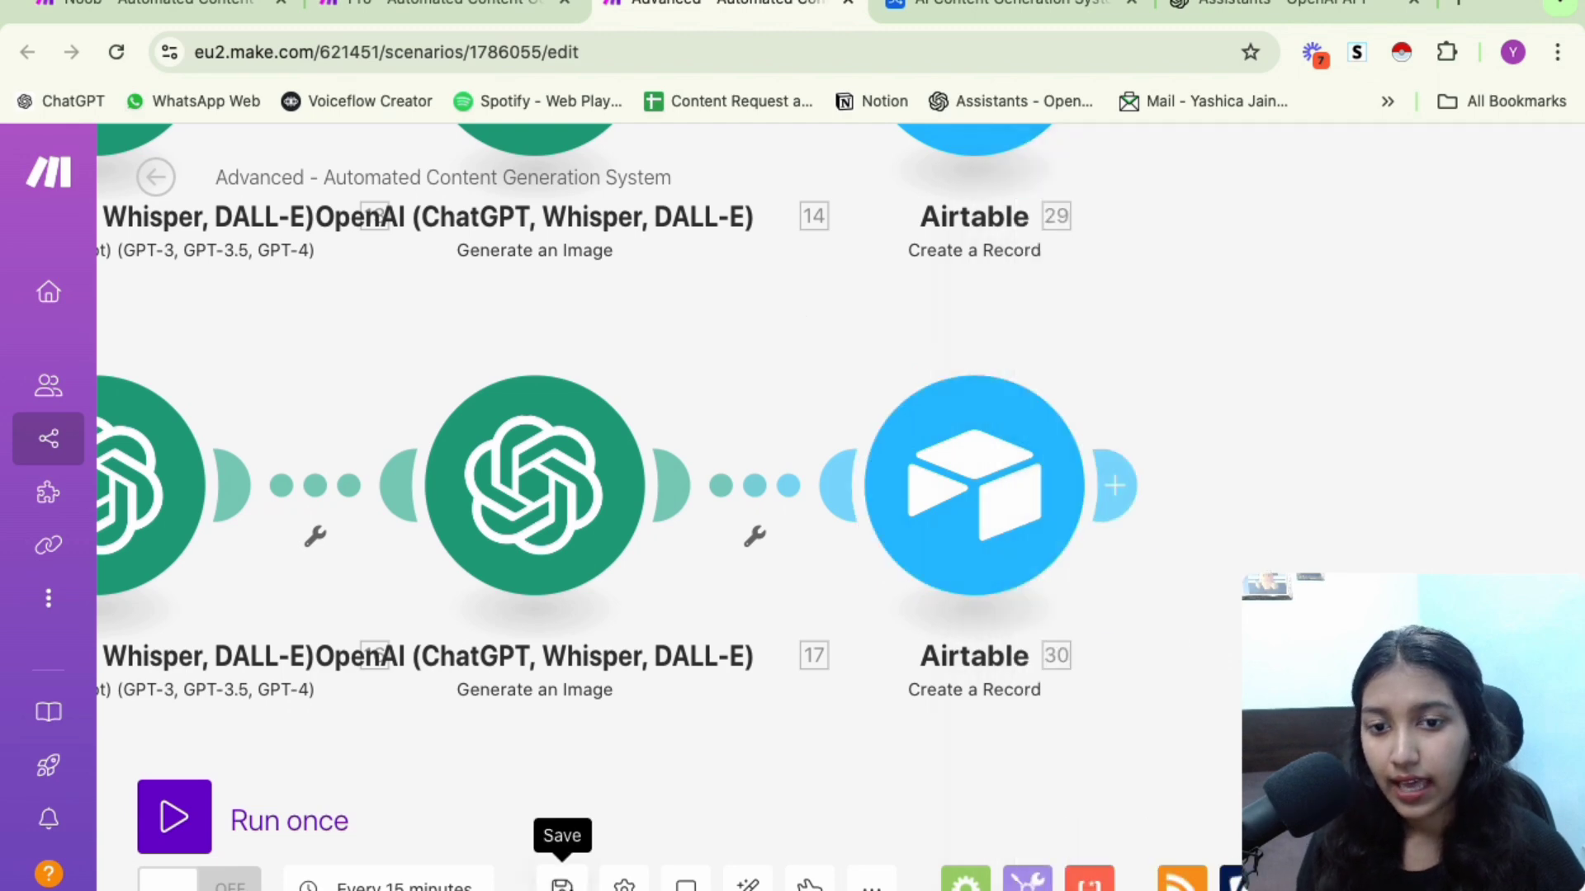
{"action": "left_click", "coordinate": [562, 885]}
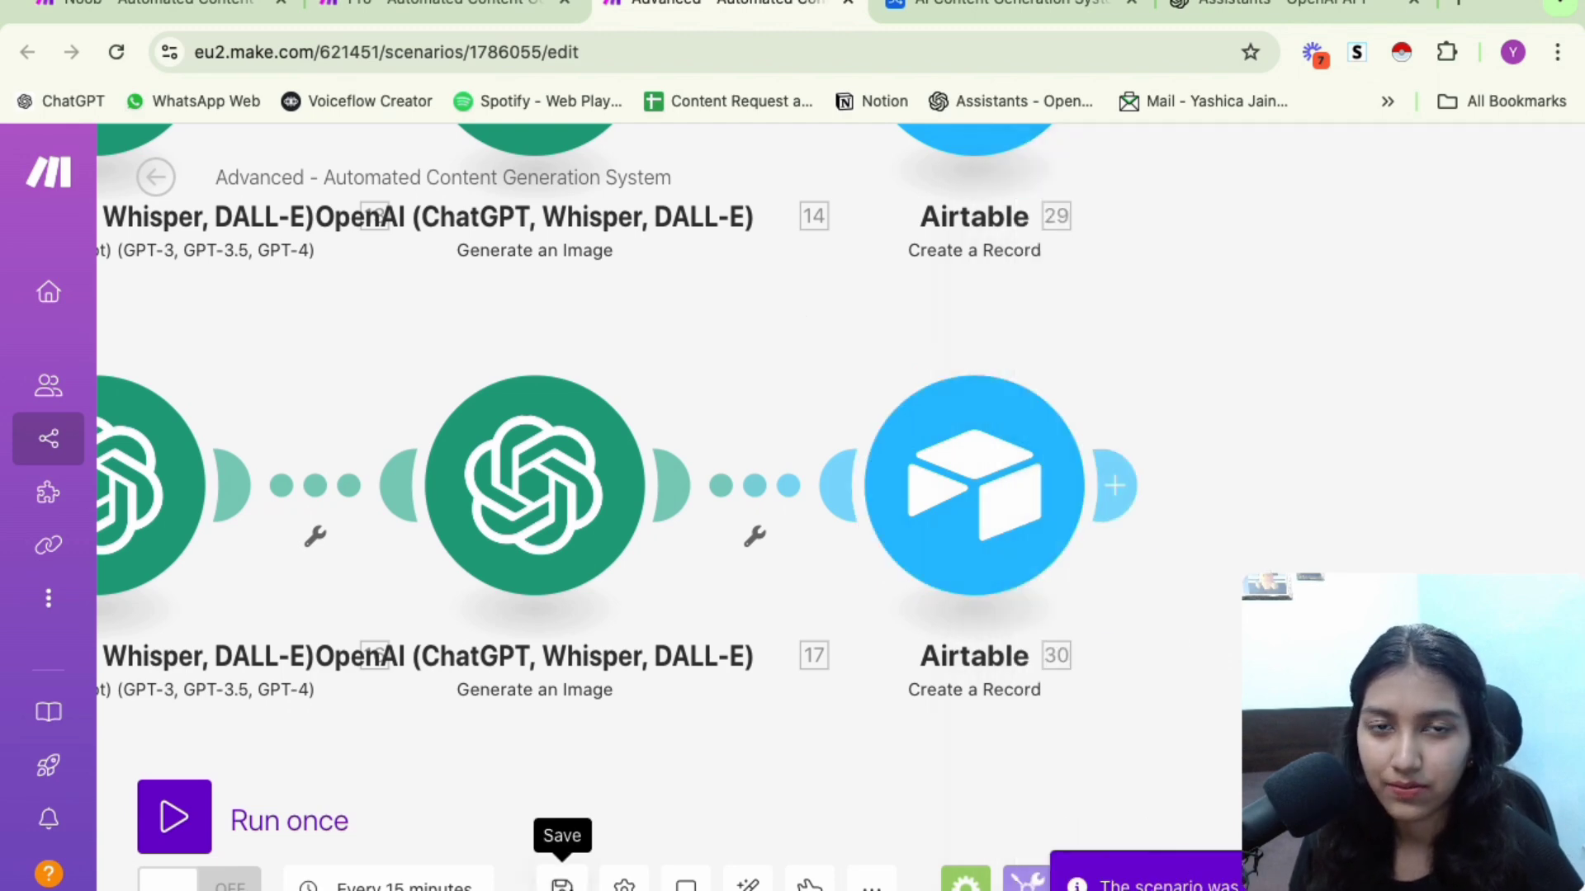
Switch to the AI Content Generation System base in Airtable and open the Generated Content table
{"action": "key", "text": "ctrl+Tab"}
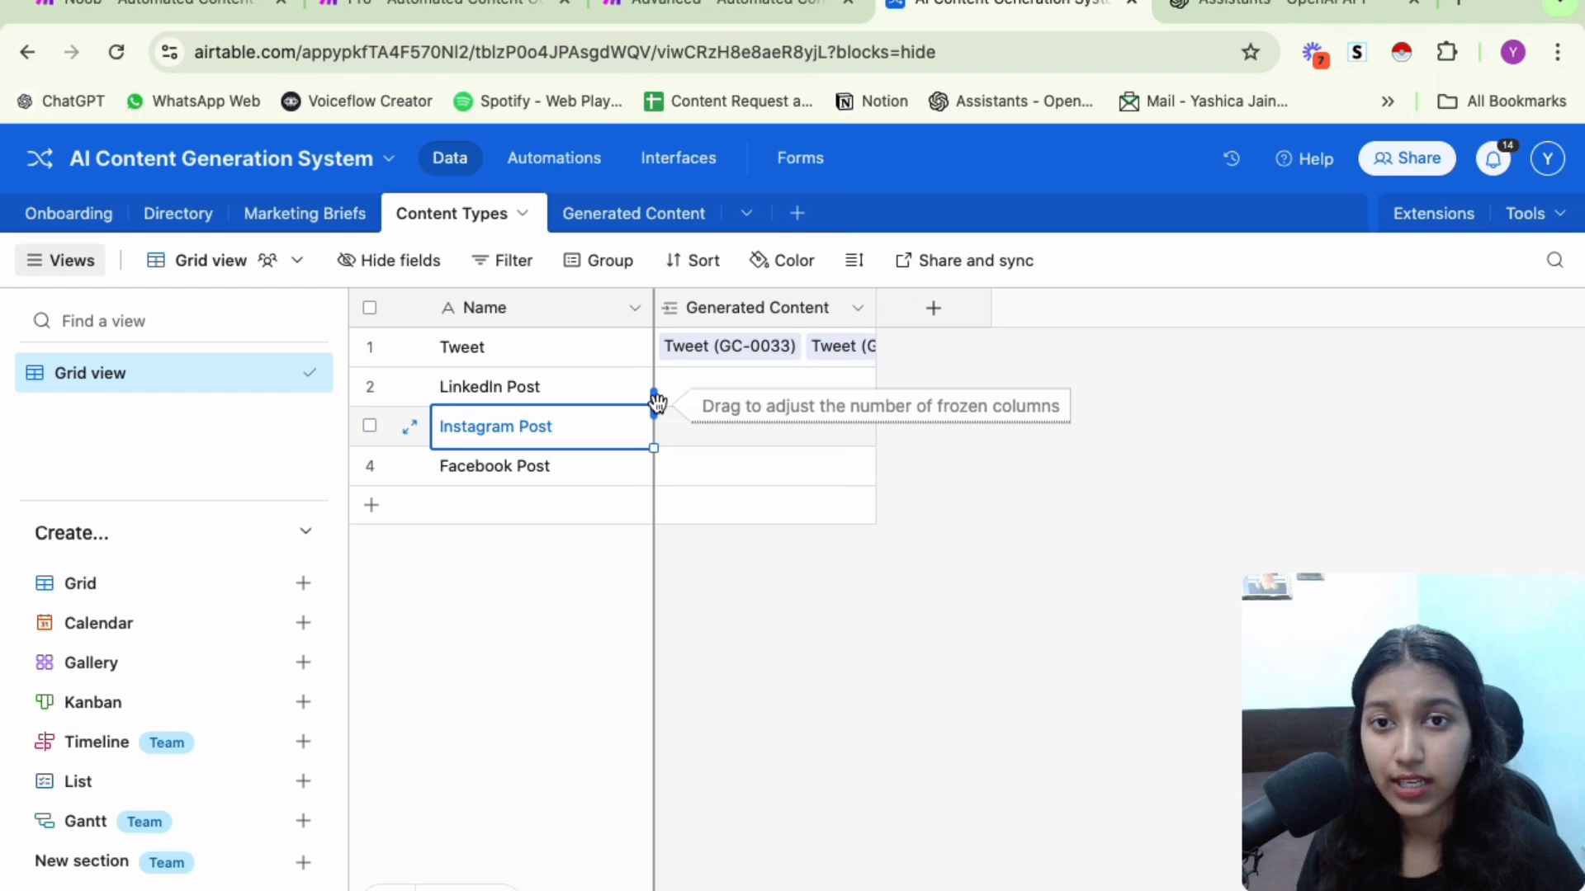
{"action": "left_click", "coordinate": [618, 228]}
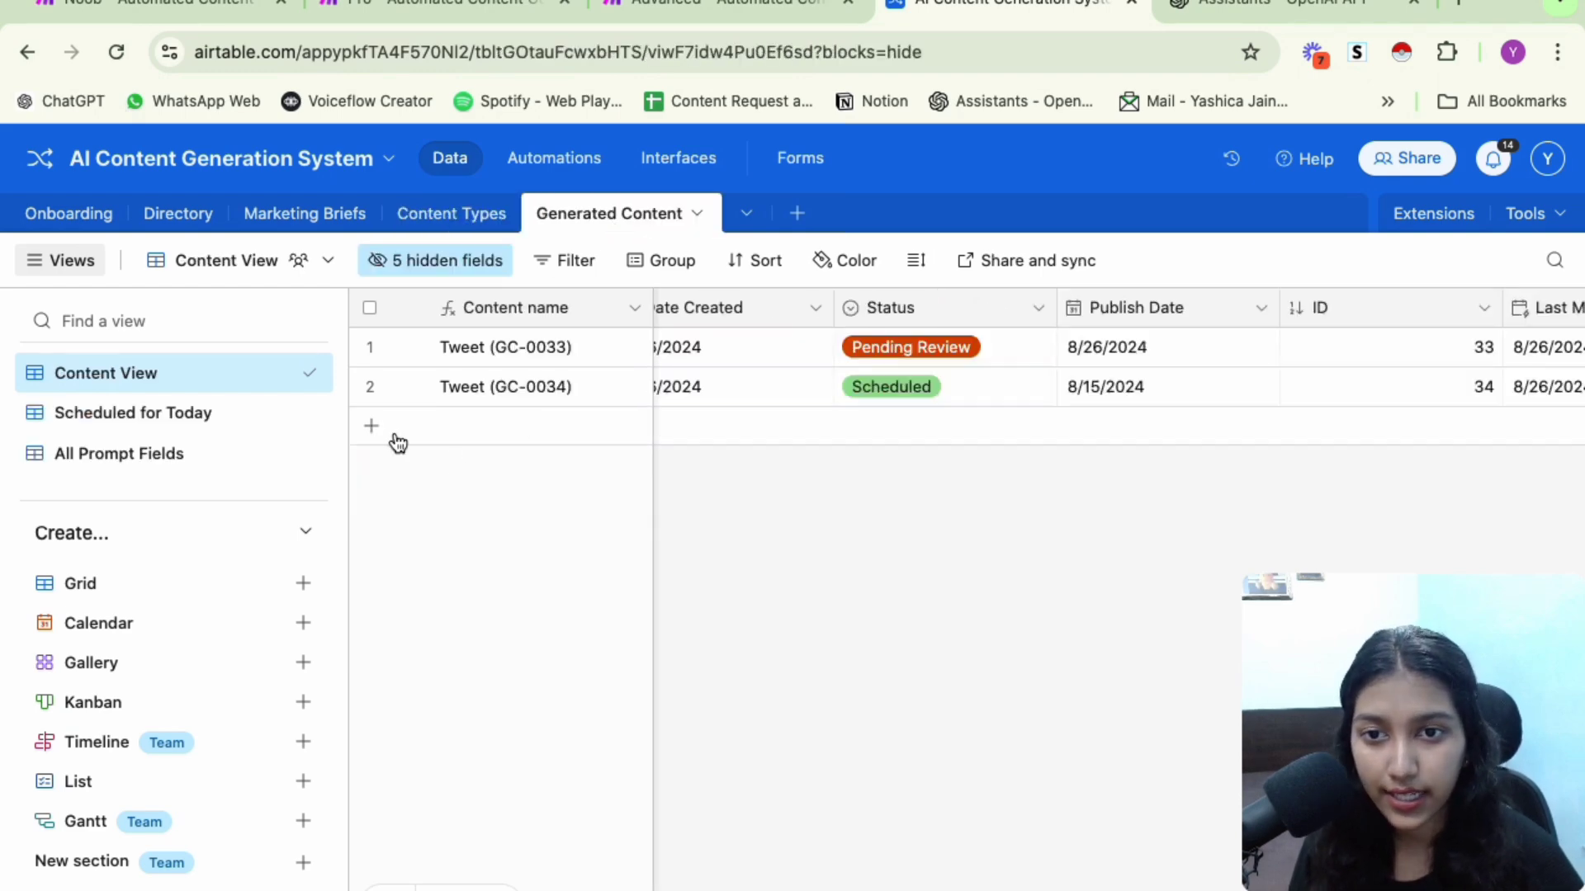
Add a blank record at the end of the Generated Content table and delete it
{"action": "left_click", "coordinate": [371, 428]}
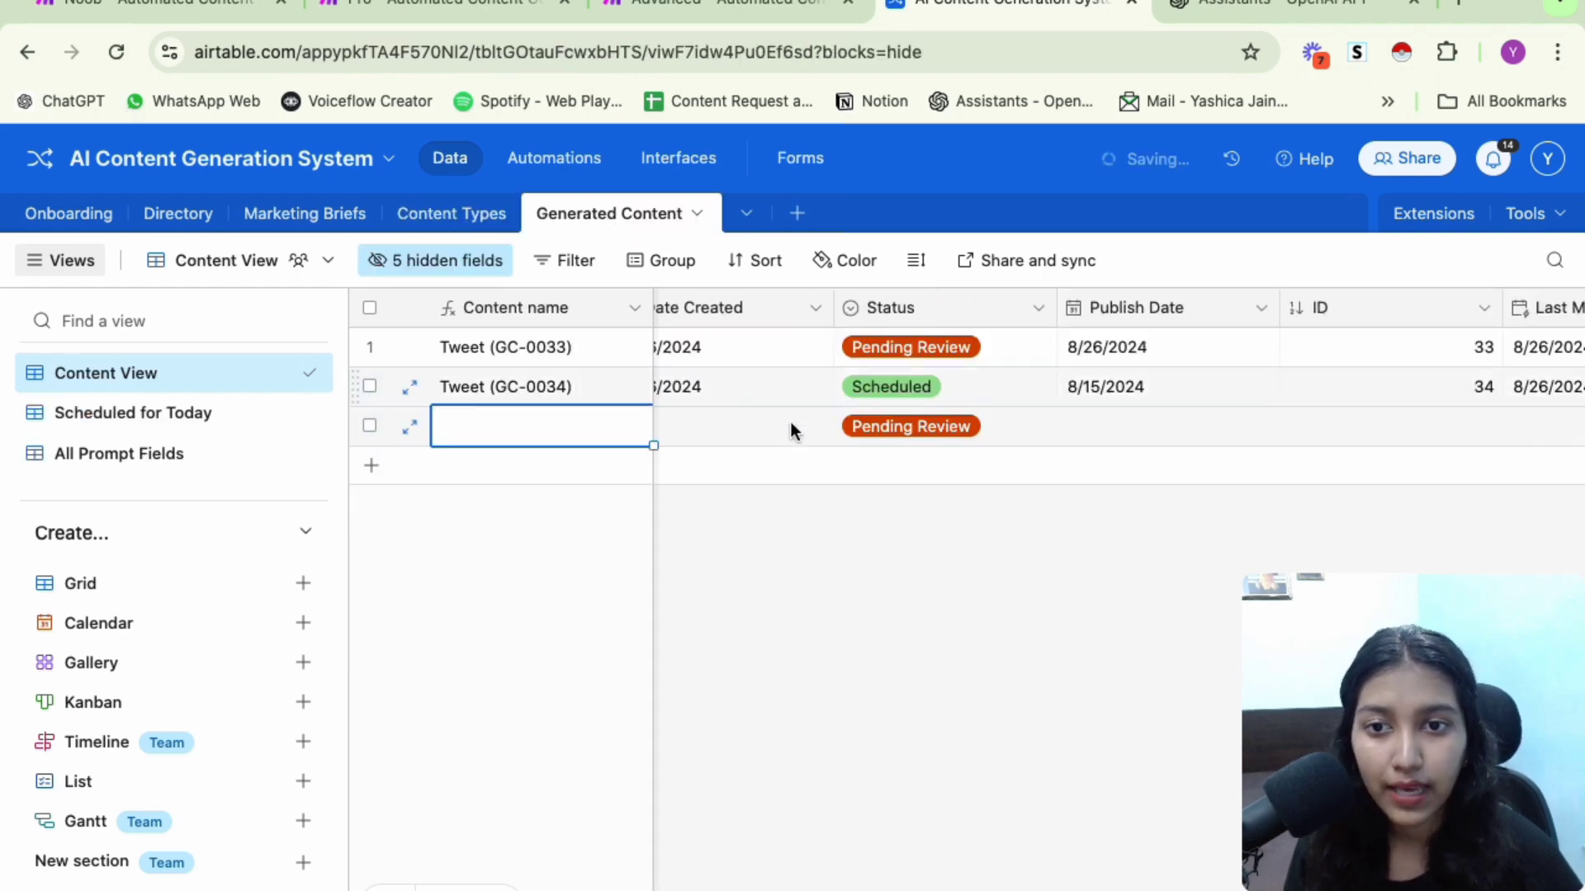
{"action": "right_click", "coordinate": [373, 421]}
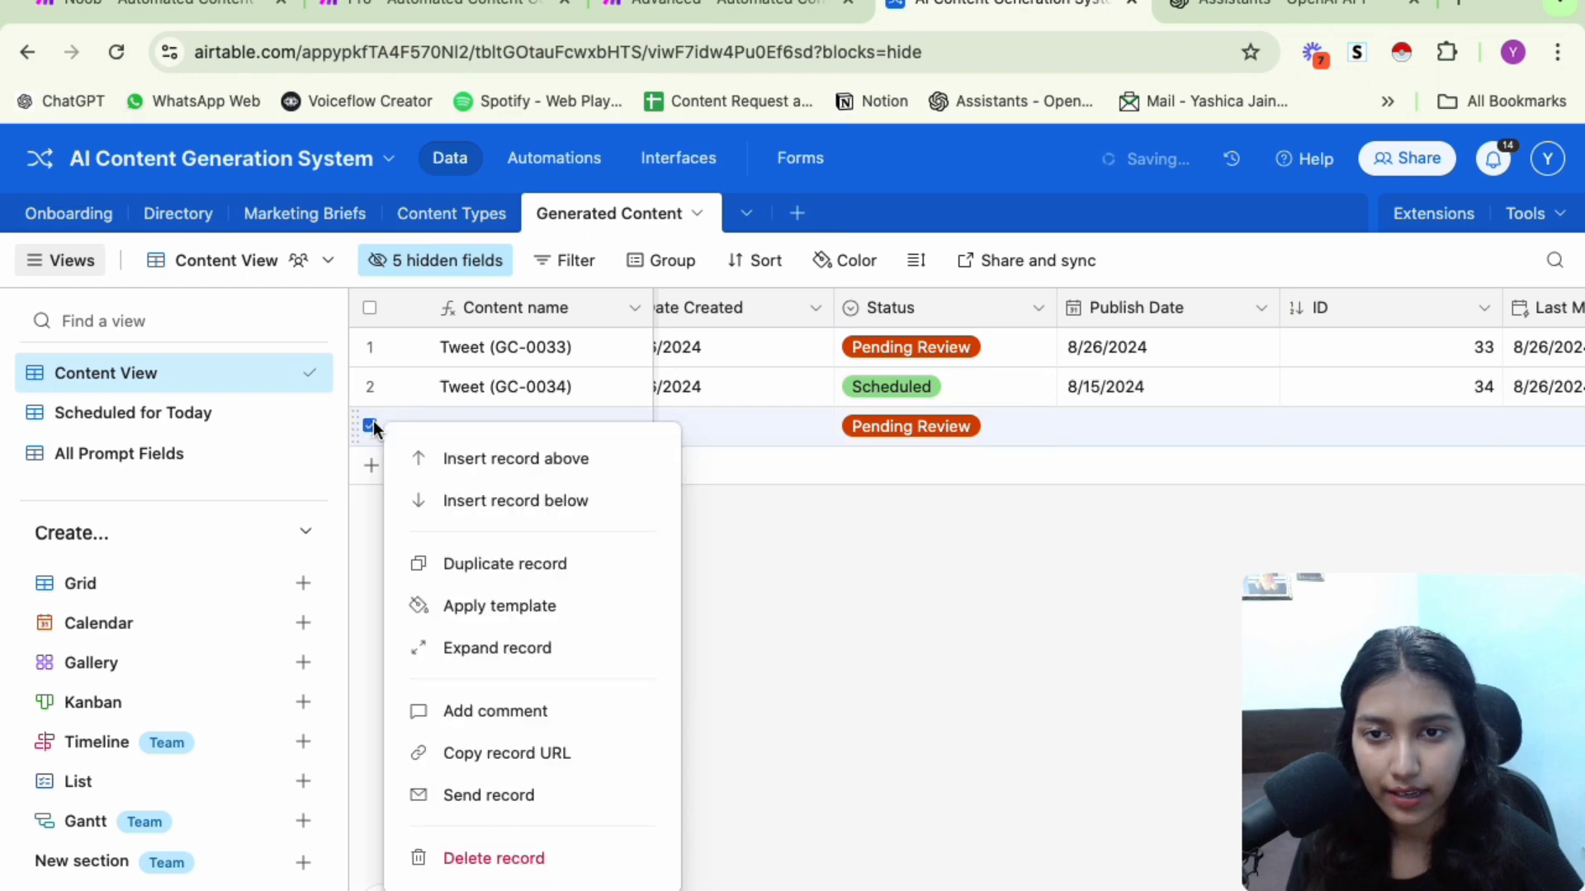
{"action": "left_click", "coordinate": [494, 859]}
Look through the Generated Content table's columns, including Content ID, Content Type, Content and Date Created
{"action": "scroll", "coordinate": [831, 360], "scroll_direction": "left", "scroll_amount": 1}
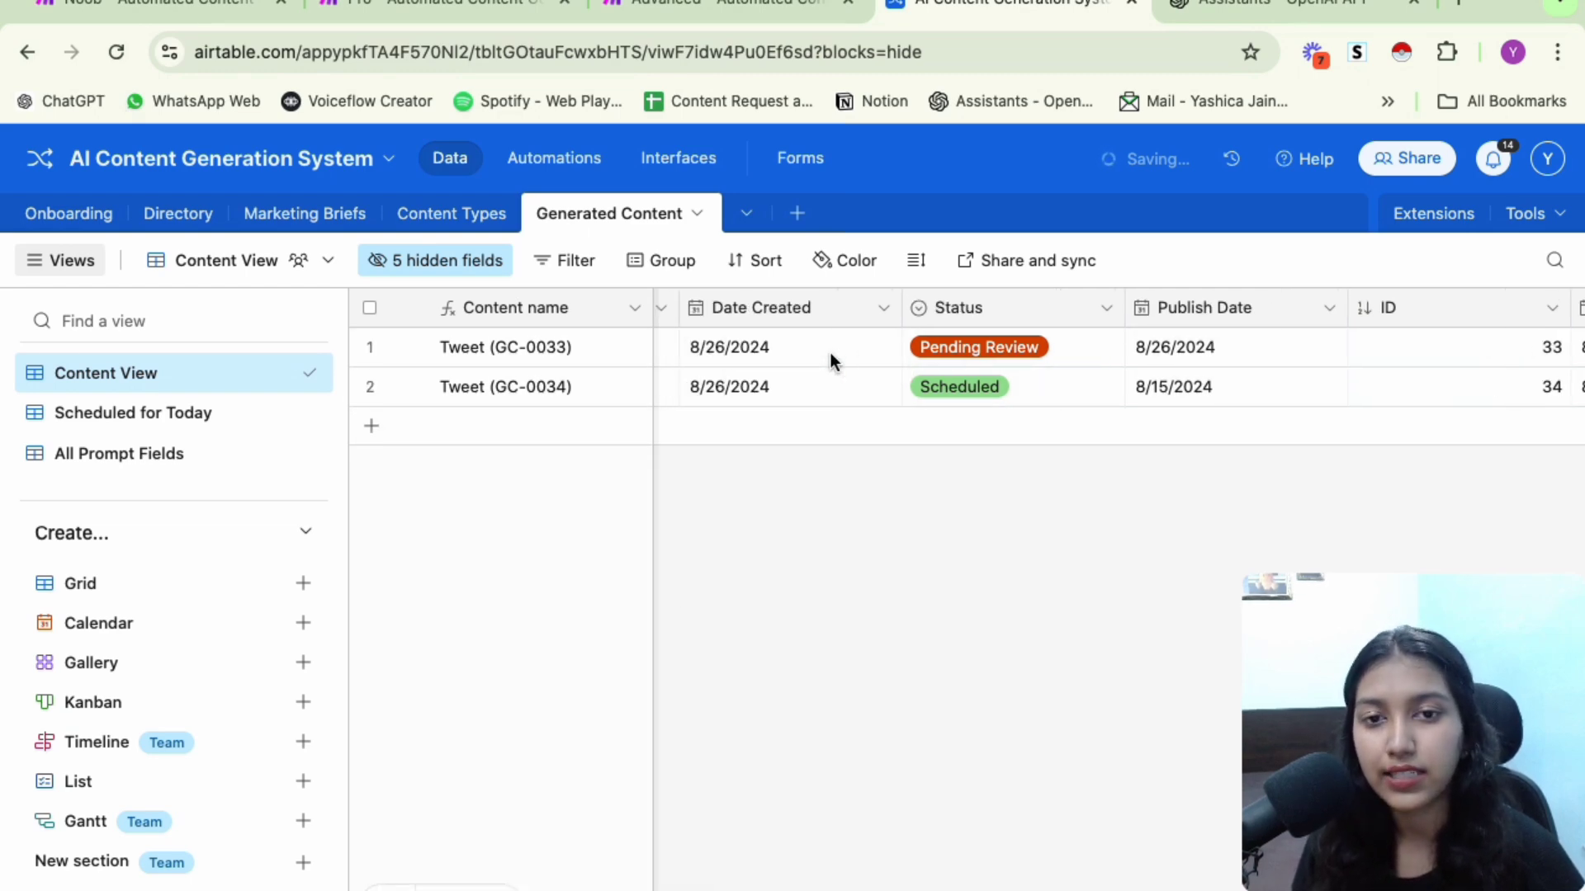
{"action": "scroll", "coordinate": [830, 354], "scroll_direction": "left", "scroll_amount": 5}
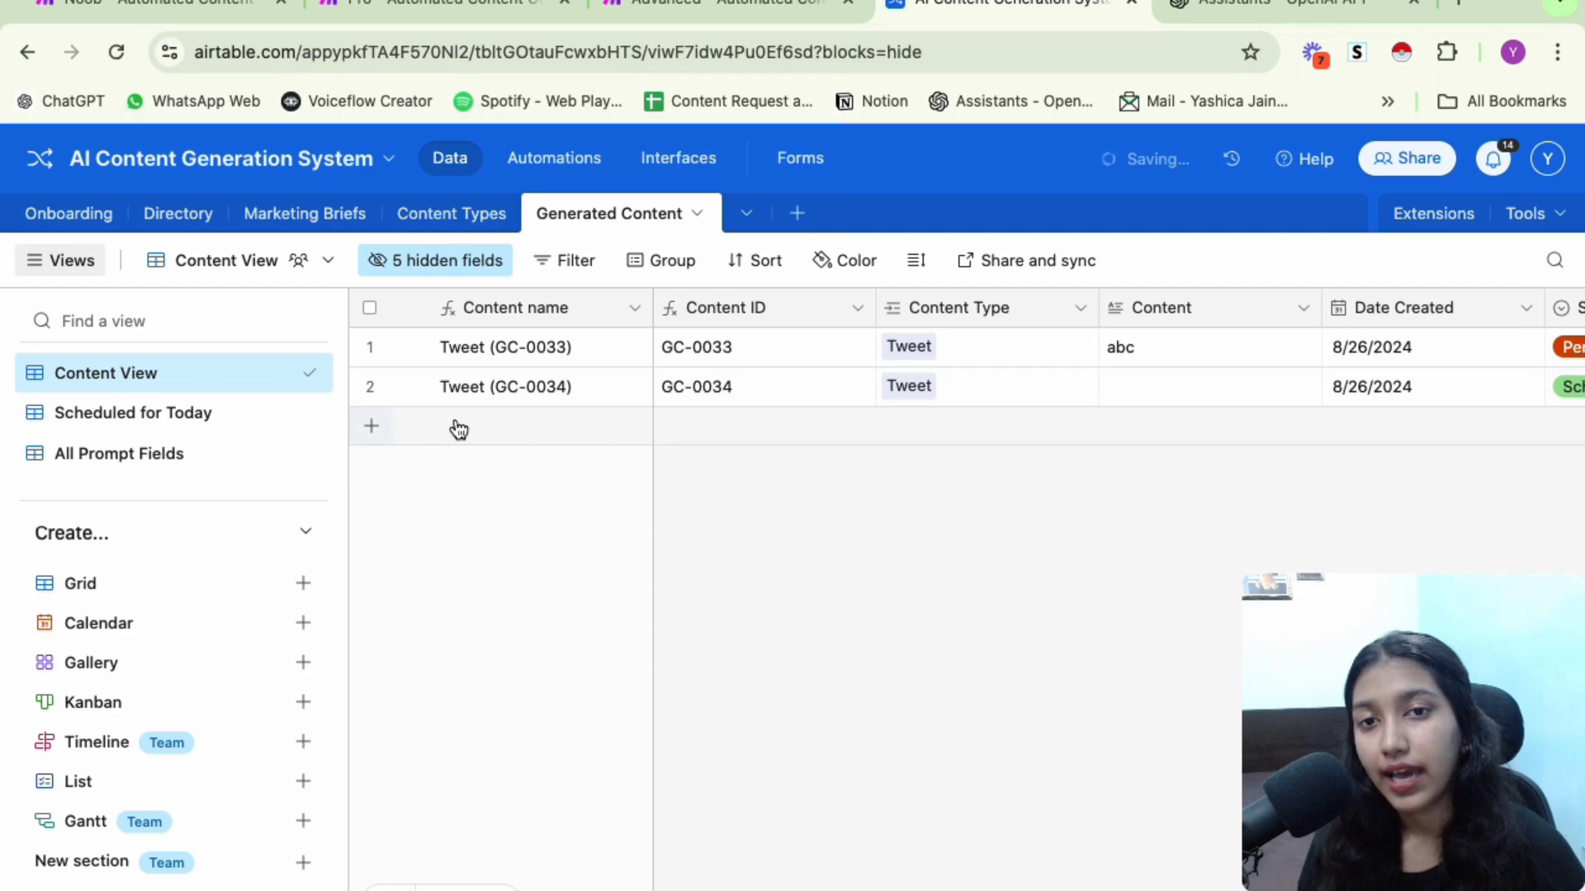
{"action": "scroll", "coordinate": [934, 399], "scroll_direction": "right", "scroll_amount": 2}
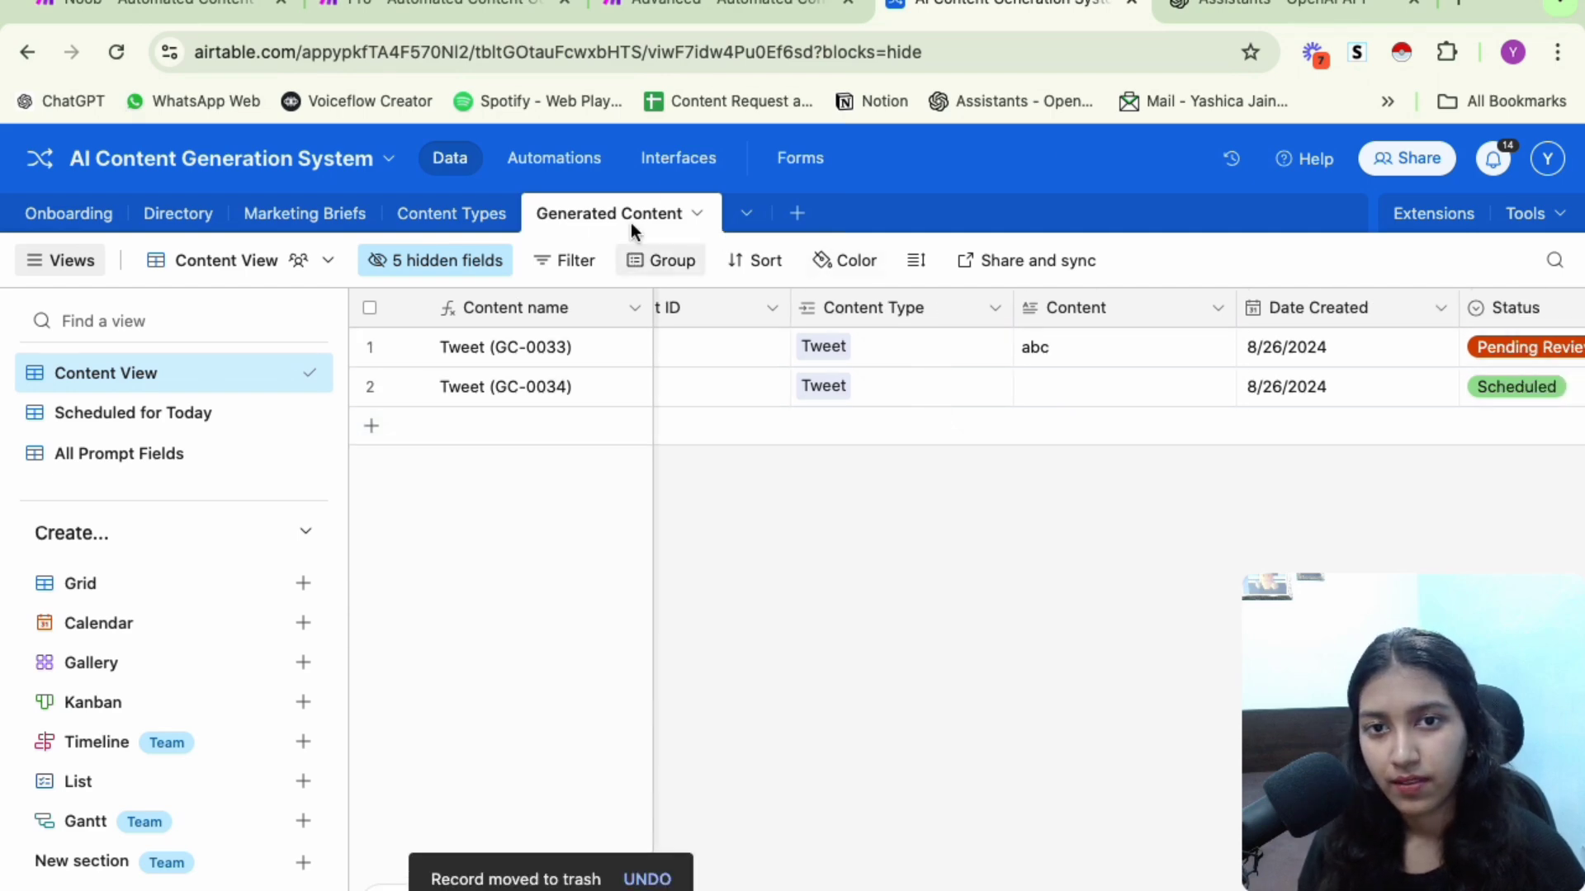
Open the base's Generated Content interface, look over the Content Dashboard charts, and open the Approvals page
{"action": "left_click", "coordinate": [690, 156]}
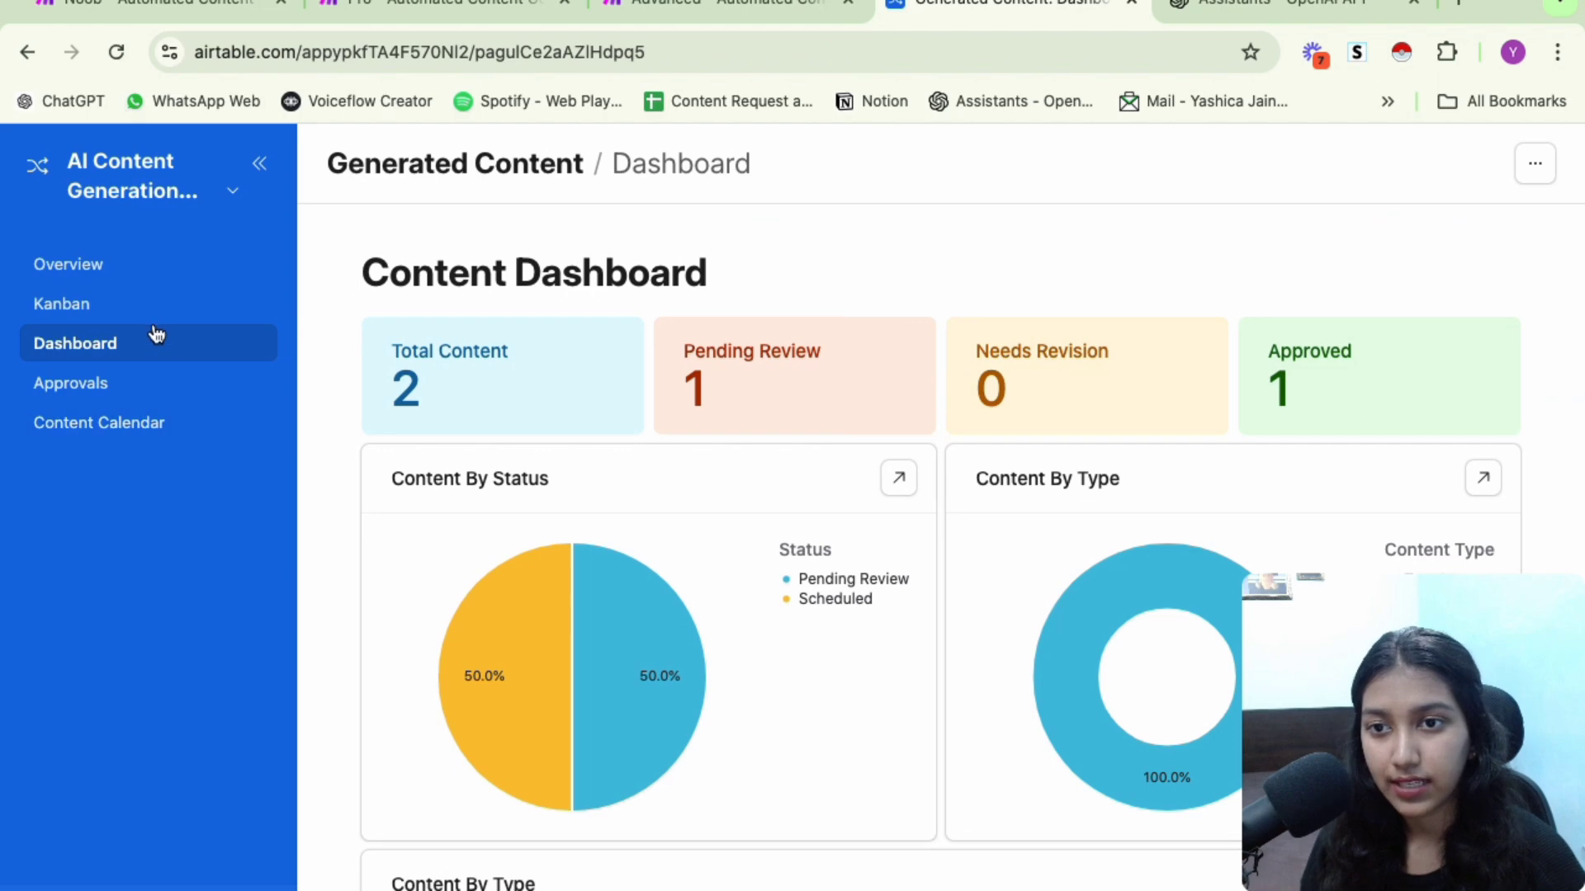
{"action": "scroll", "coordinate": [588, 586], "scroll_direction": "down", "scroll_amount": 4}
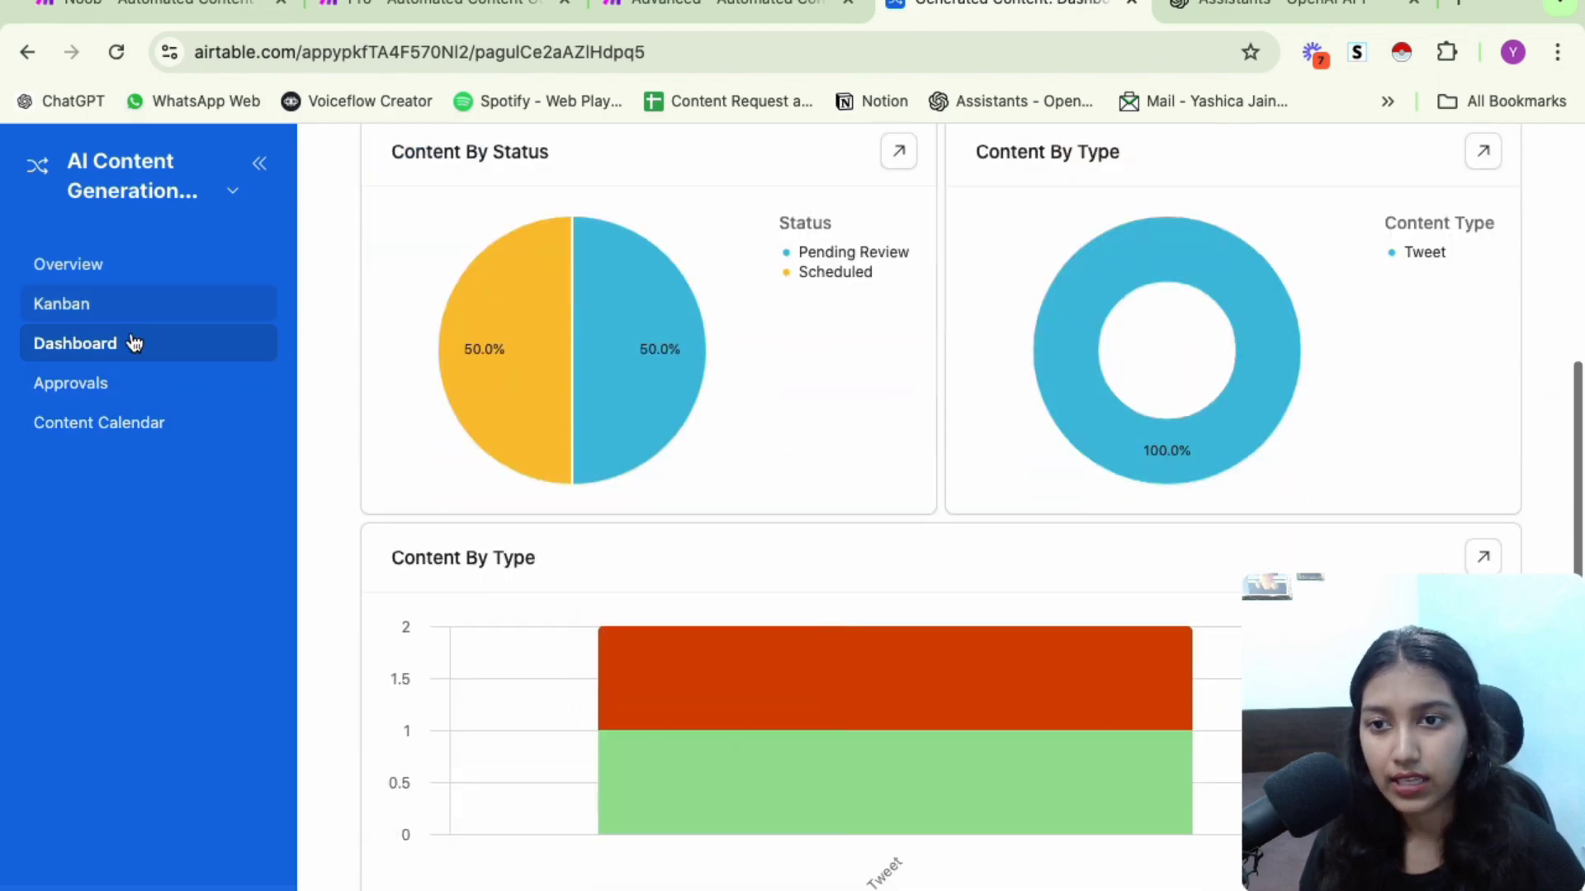
{"action": "left_click", "coordinate": [136, 388]}
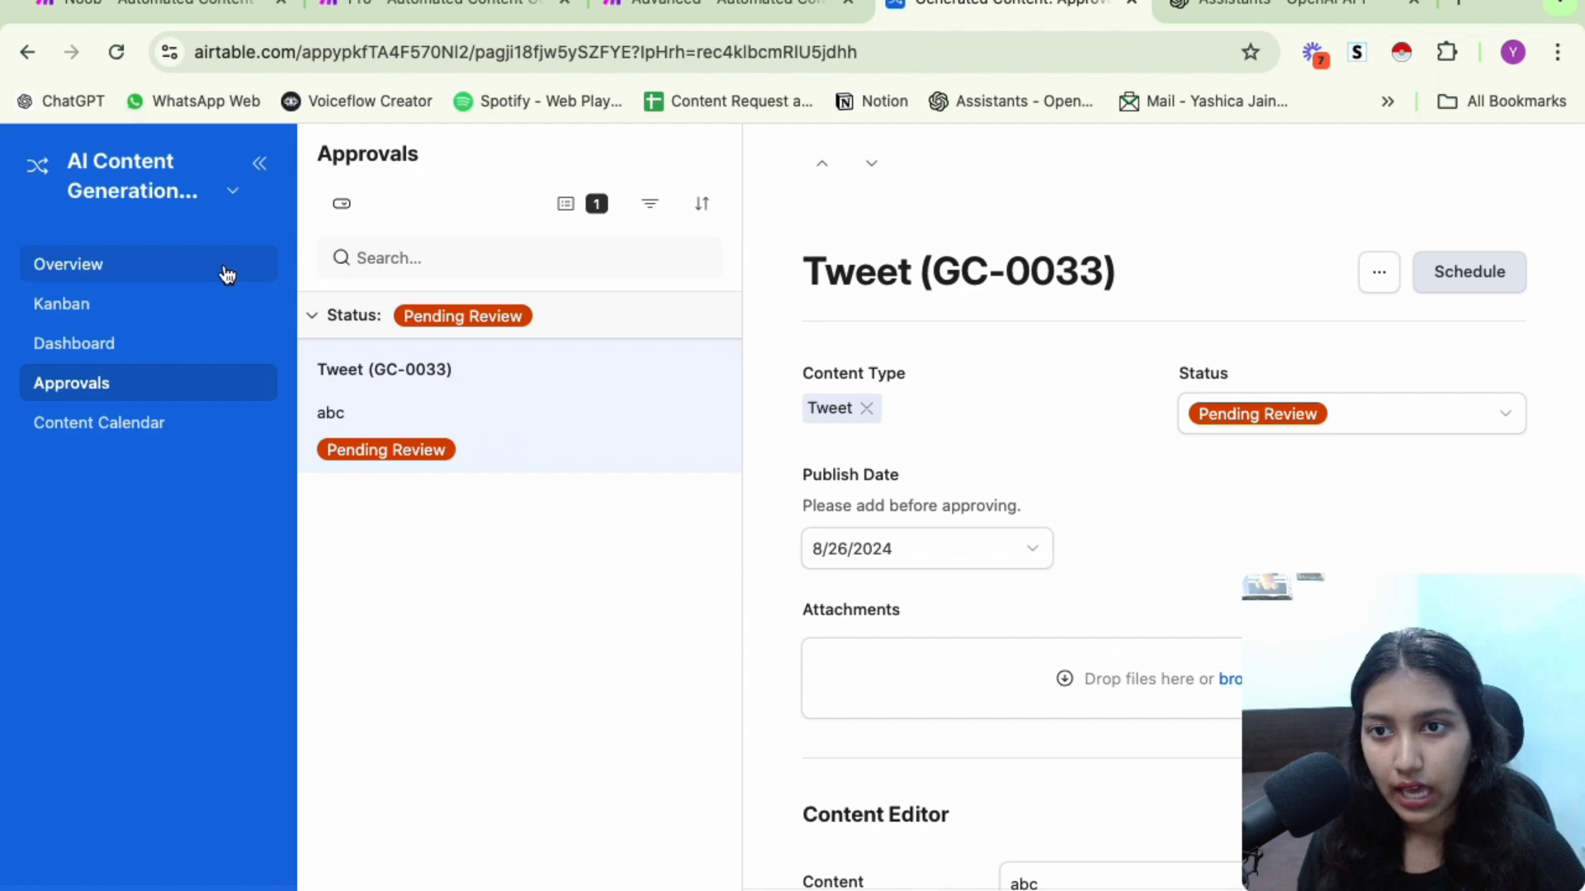
Compare the Make scenario with the pending tweet's status, publish date and content on the Approvals page, and open the Content Calendar
{"action": "left_click", "coordinate": [757, 3]}
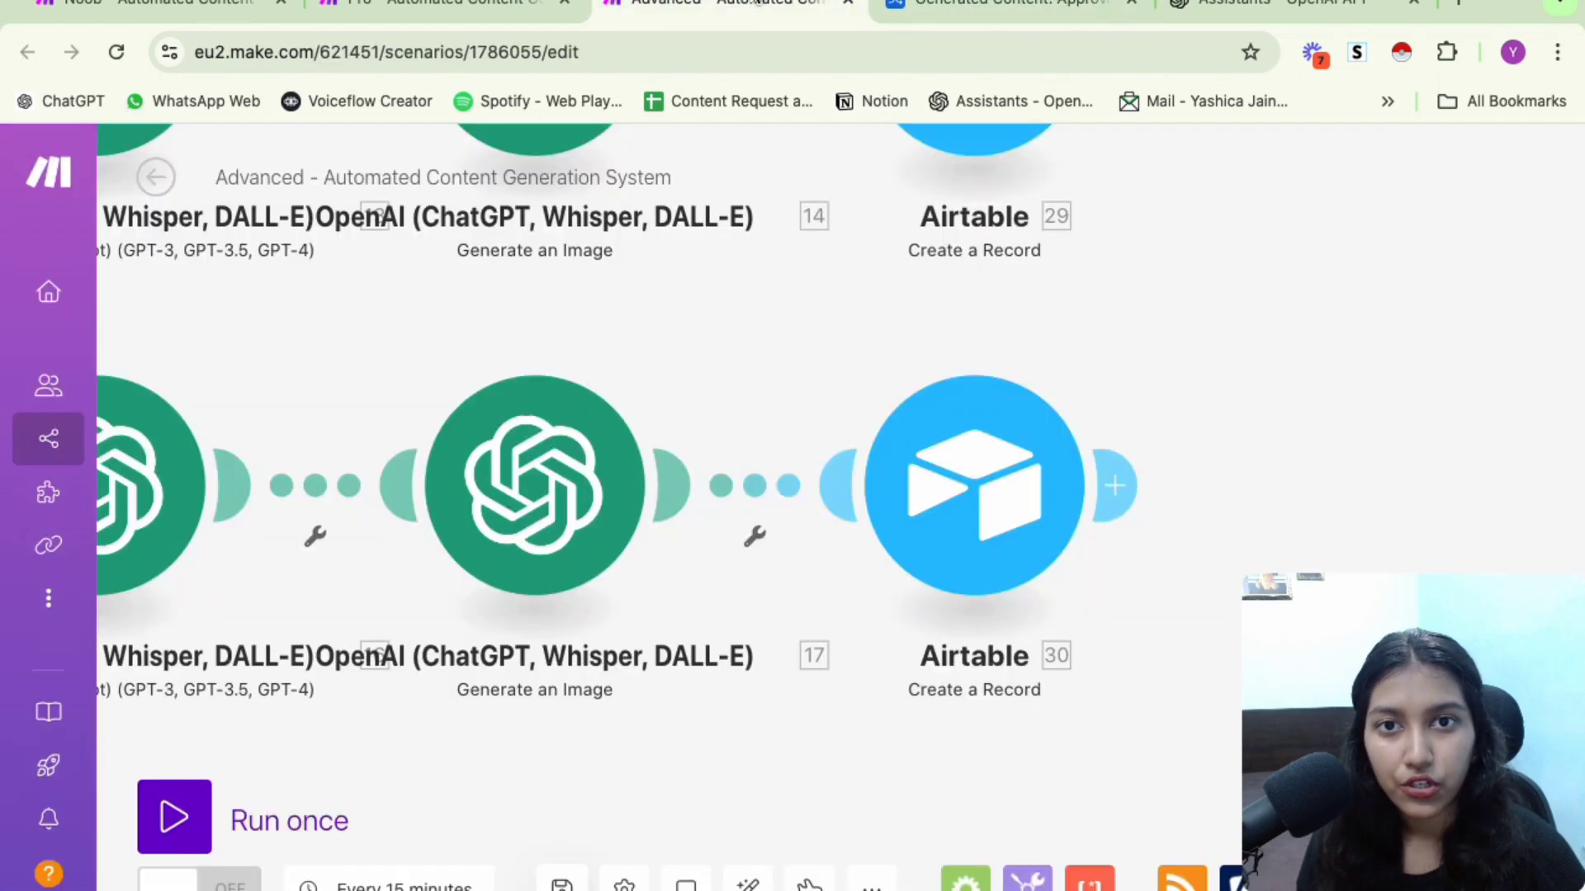
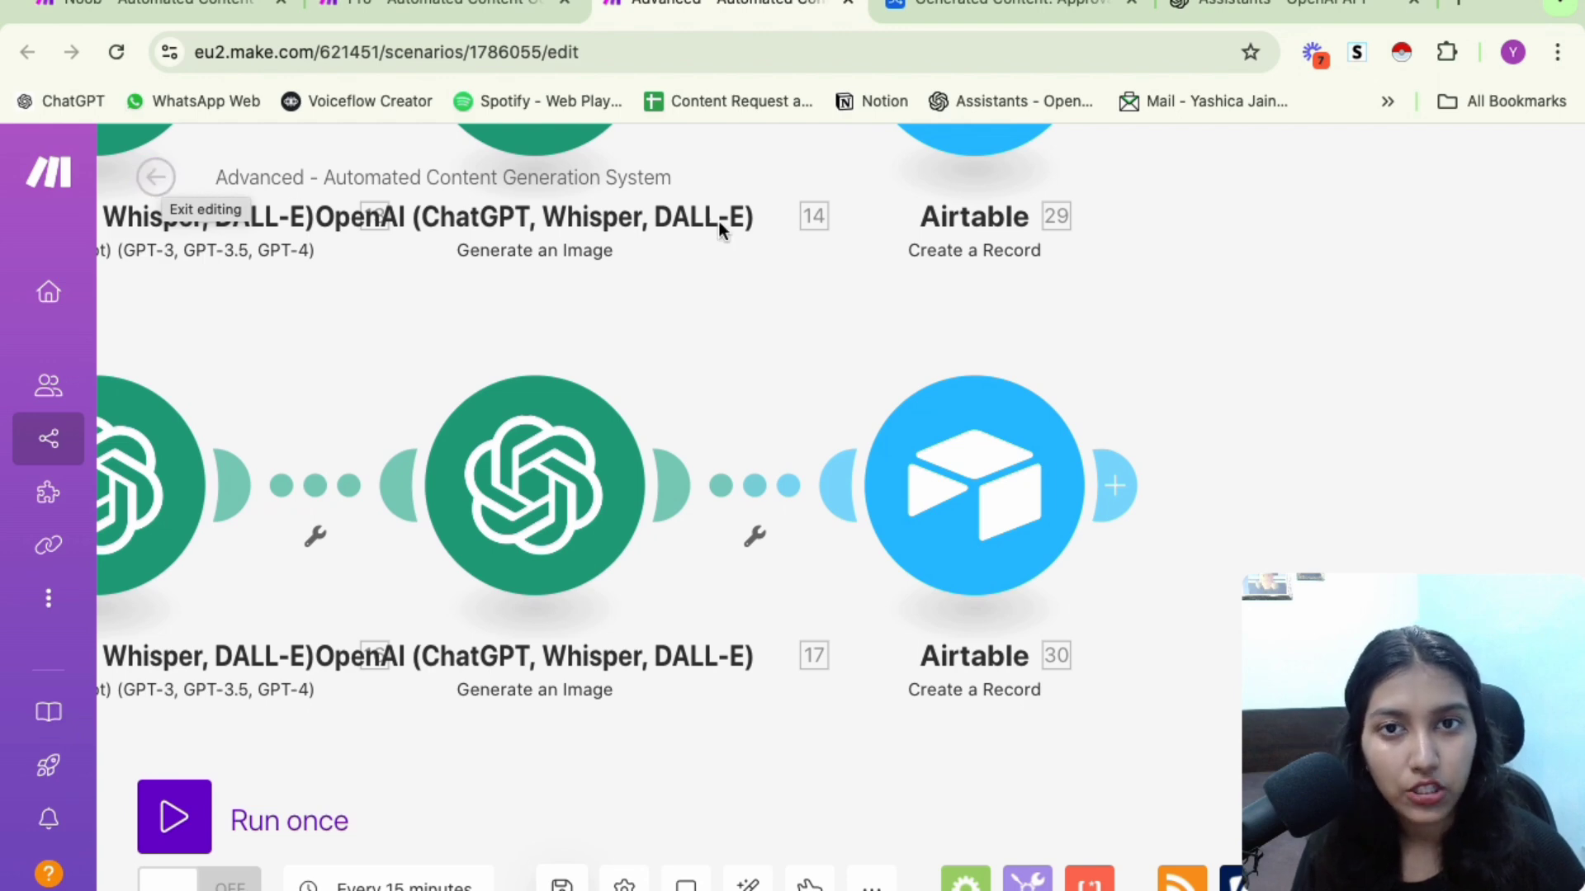
{"action": "left_click", "coordinate": [1045, 3]}
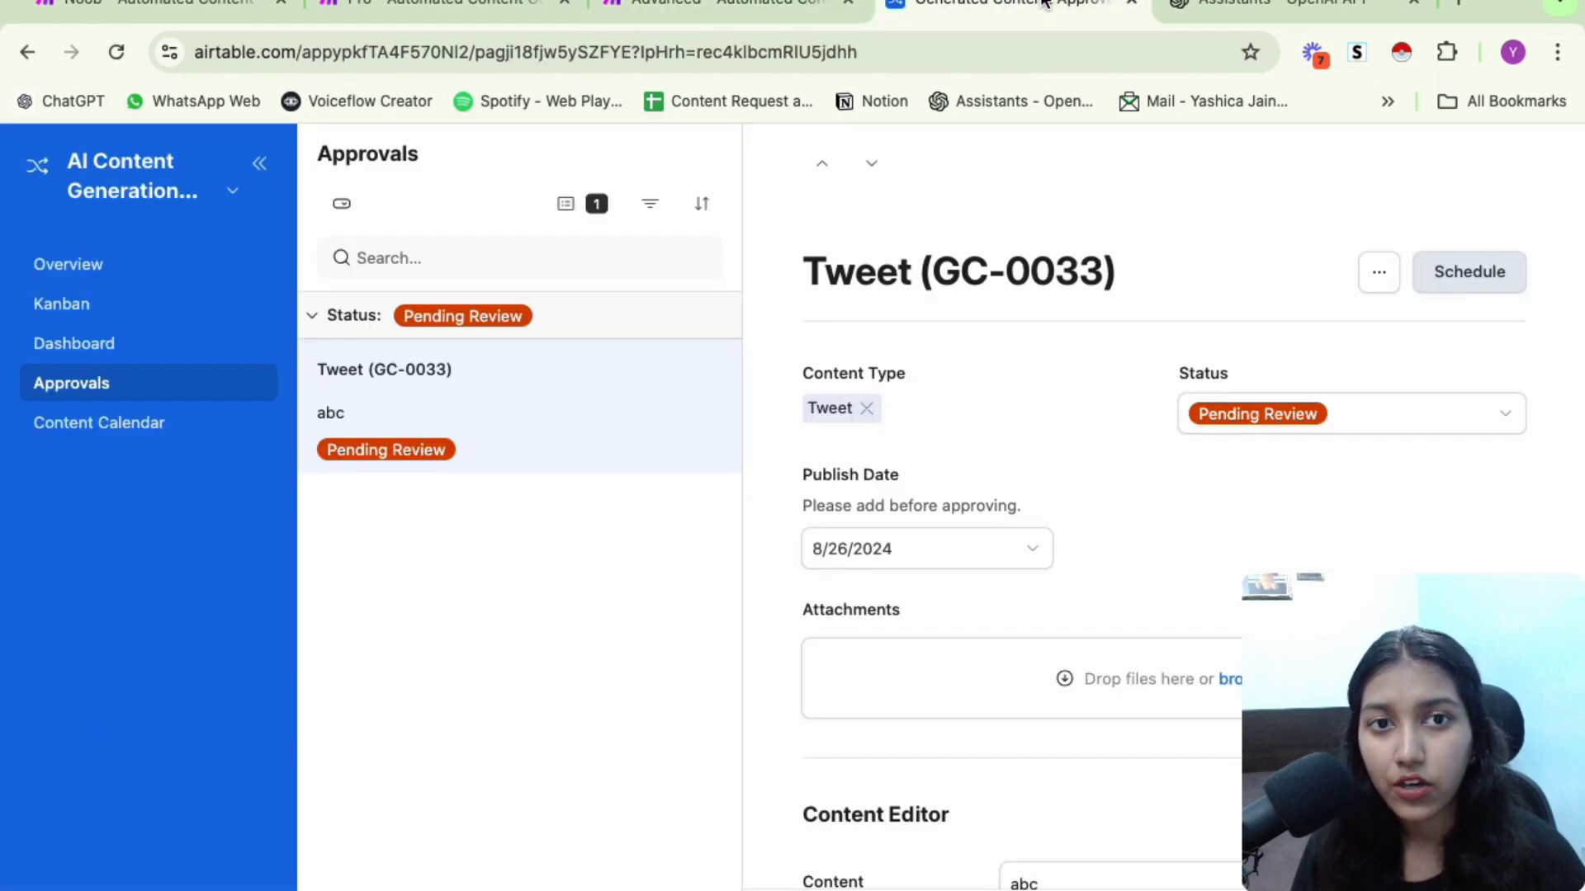
{"action": "left_click", "coordinate": [773, 10]}
{"action": "left_click", "coordinate": [993, 5]}
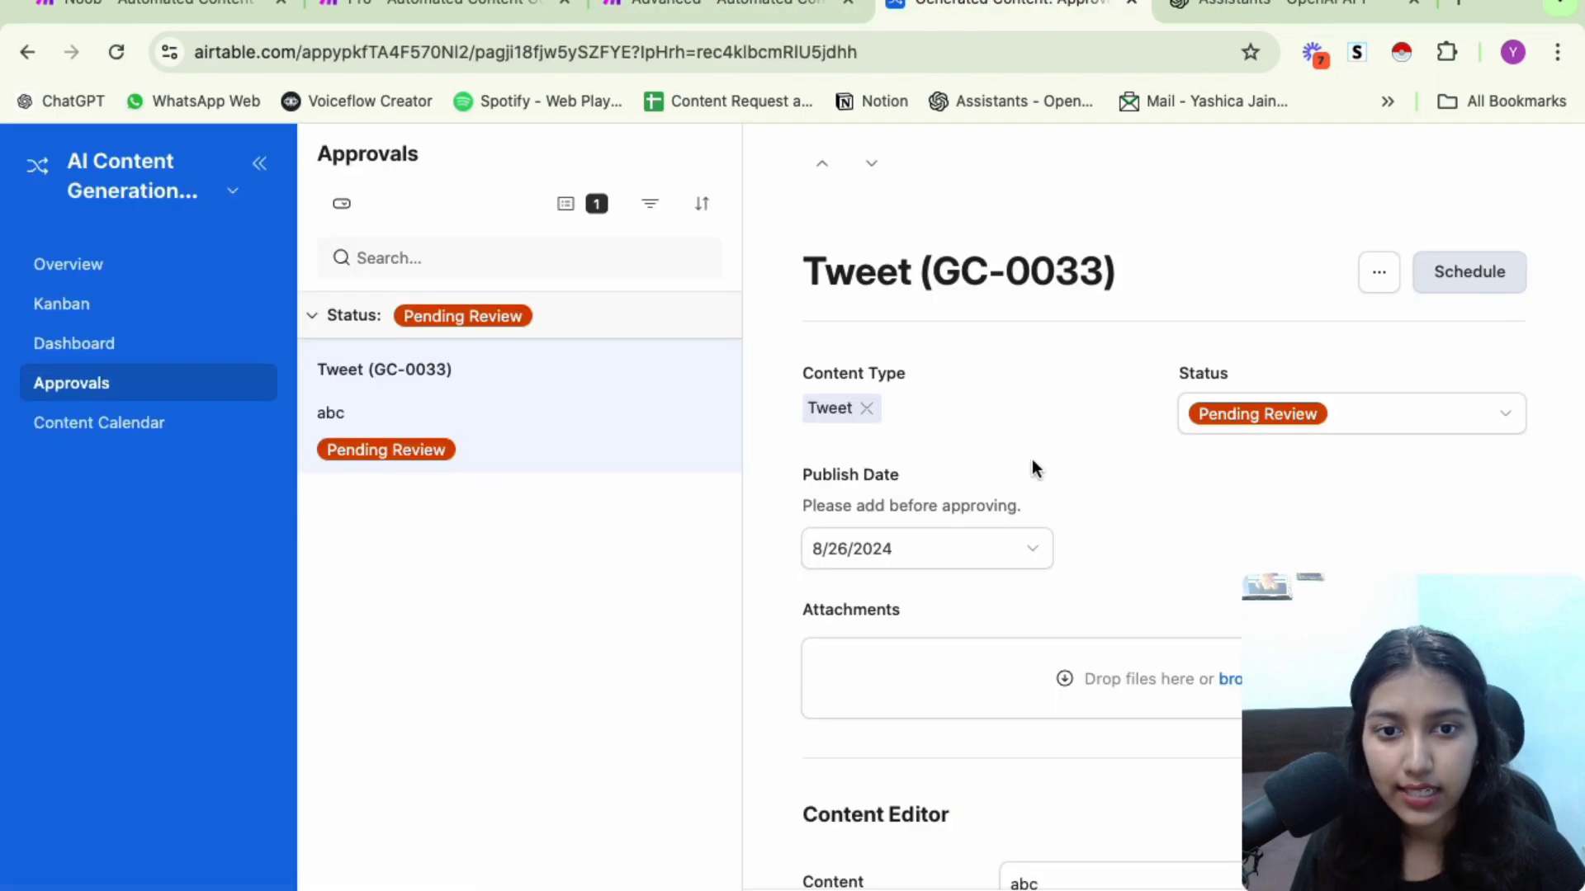
{"action": "scroll", "coordinate": [1031, 469], "scroll_direction": "down", "scroll_amount": 2}
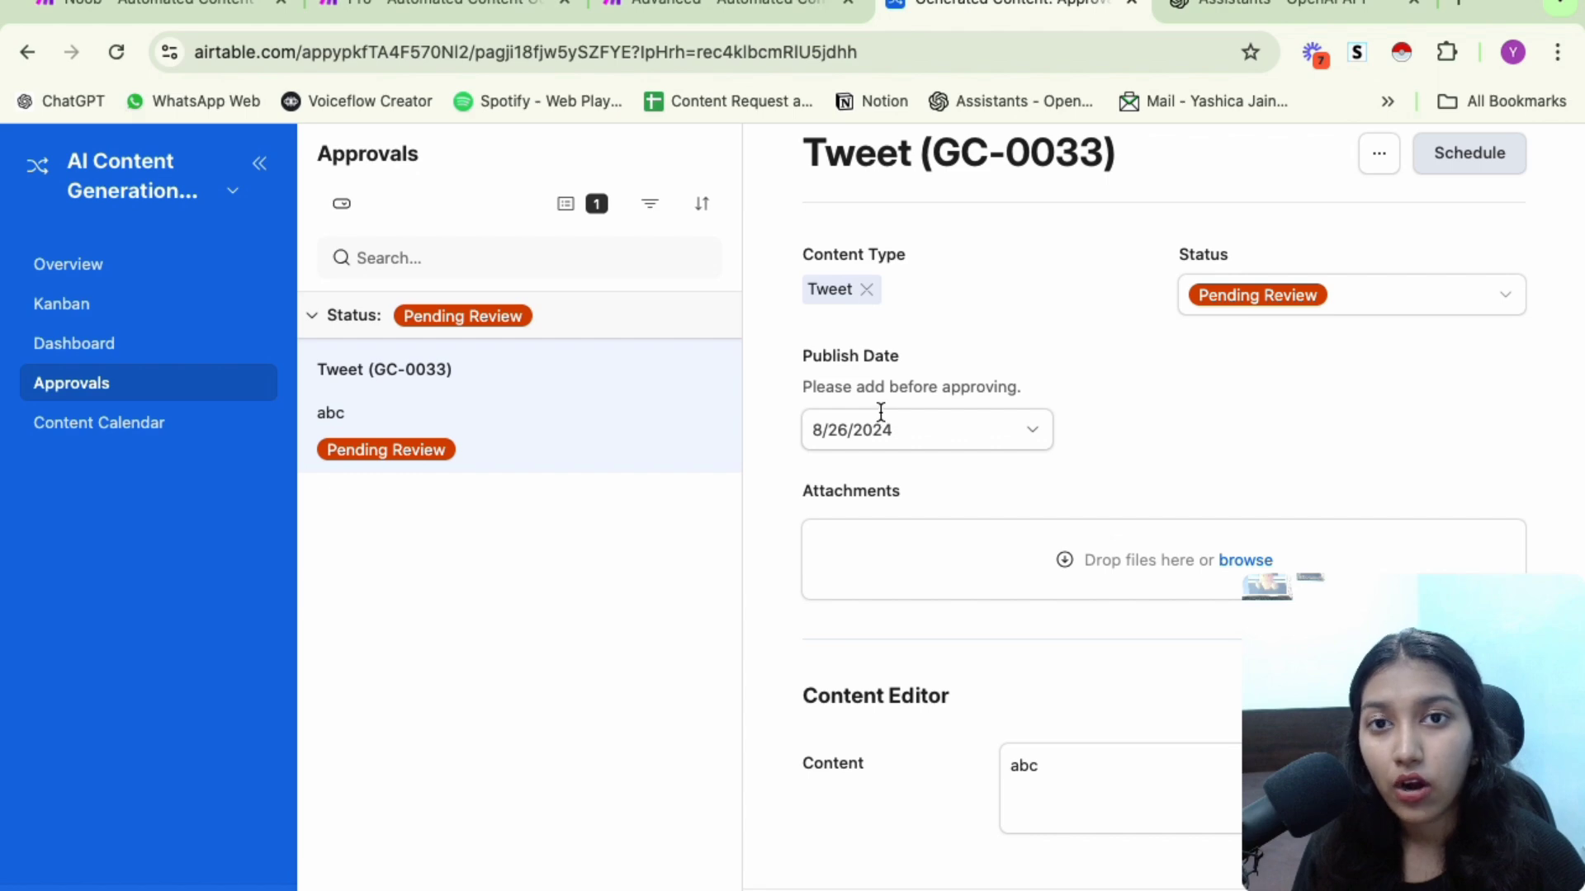
{"action": "left_click", "coordinate": [650, 8]}
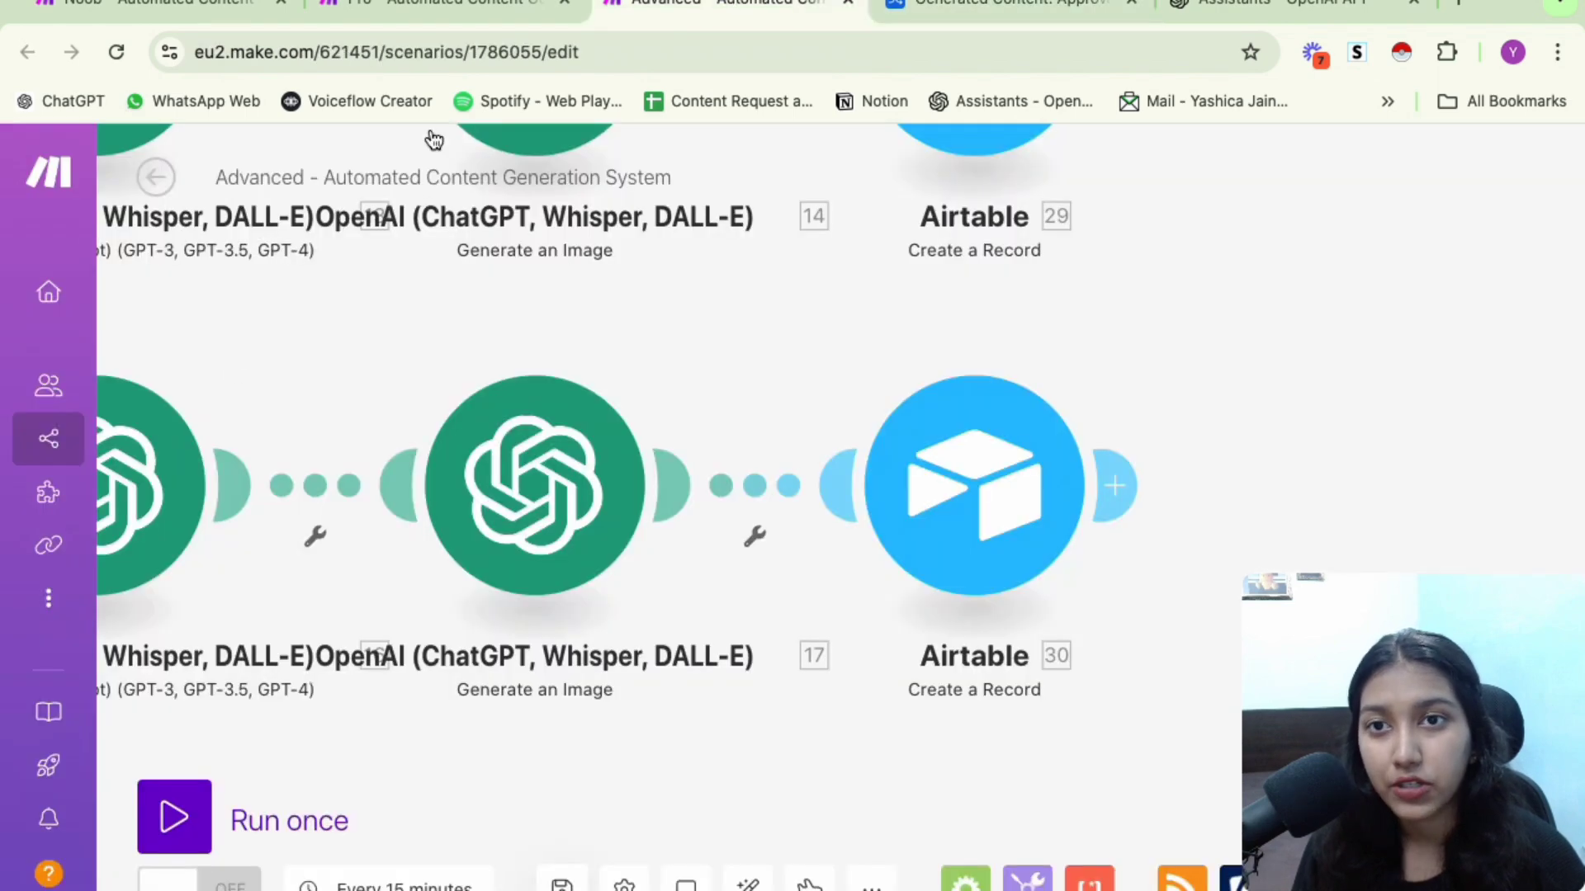
{"action": "left_click", "coordinate": [997, 5]}
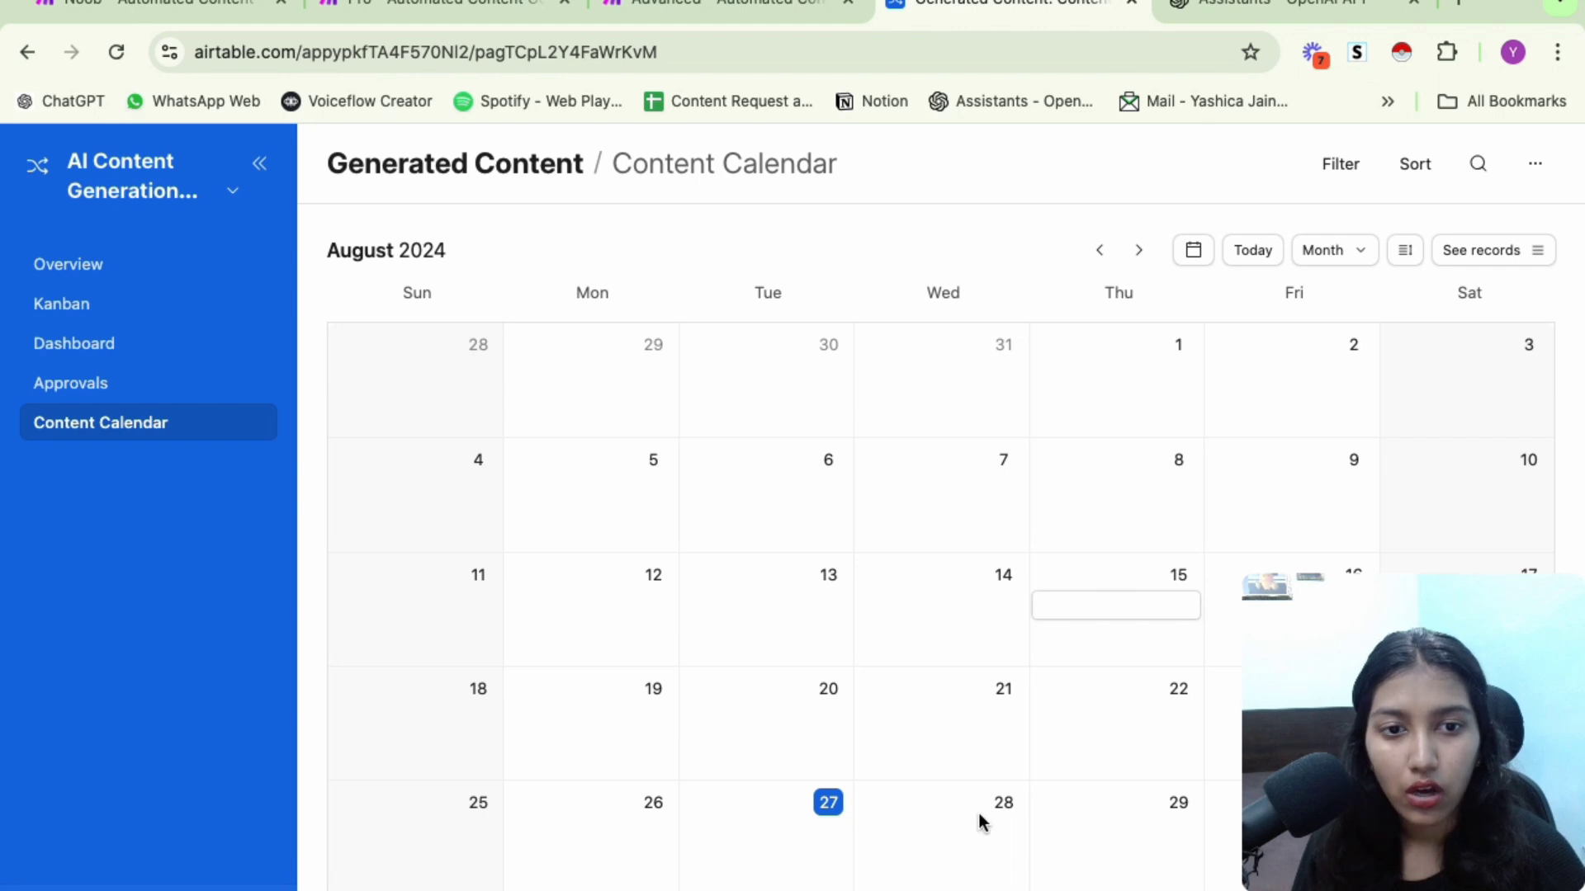
Switch to Make's Publish Content scenario and look through the Airtable Watch Records module's base, table, trigger, limit and view settings
{"action": "left_click", "coordinate": [781, 3]}
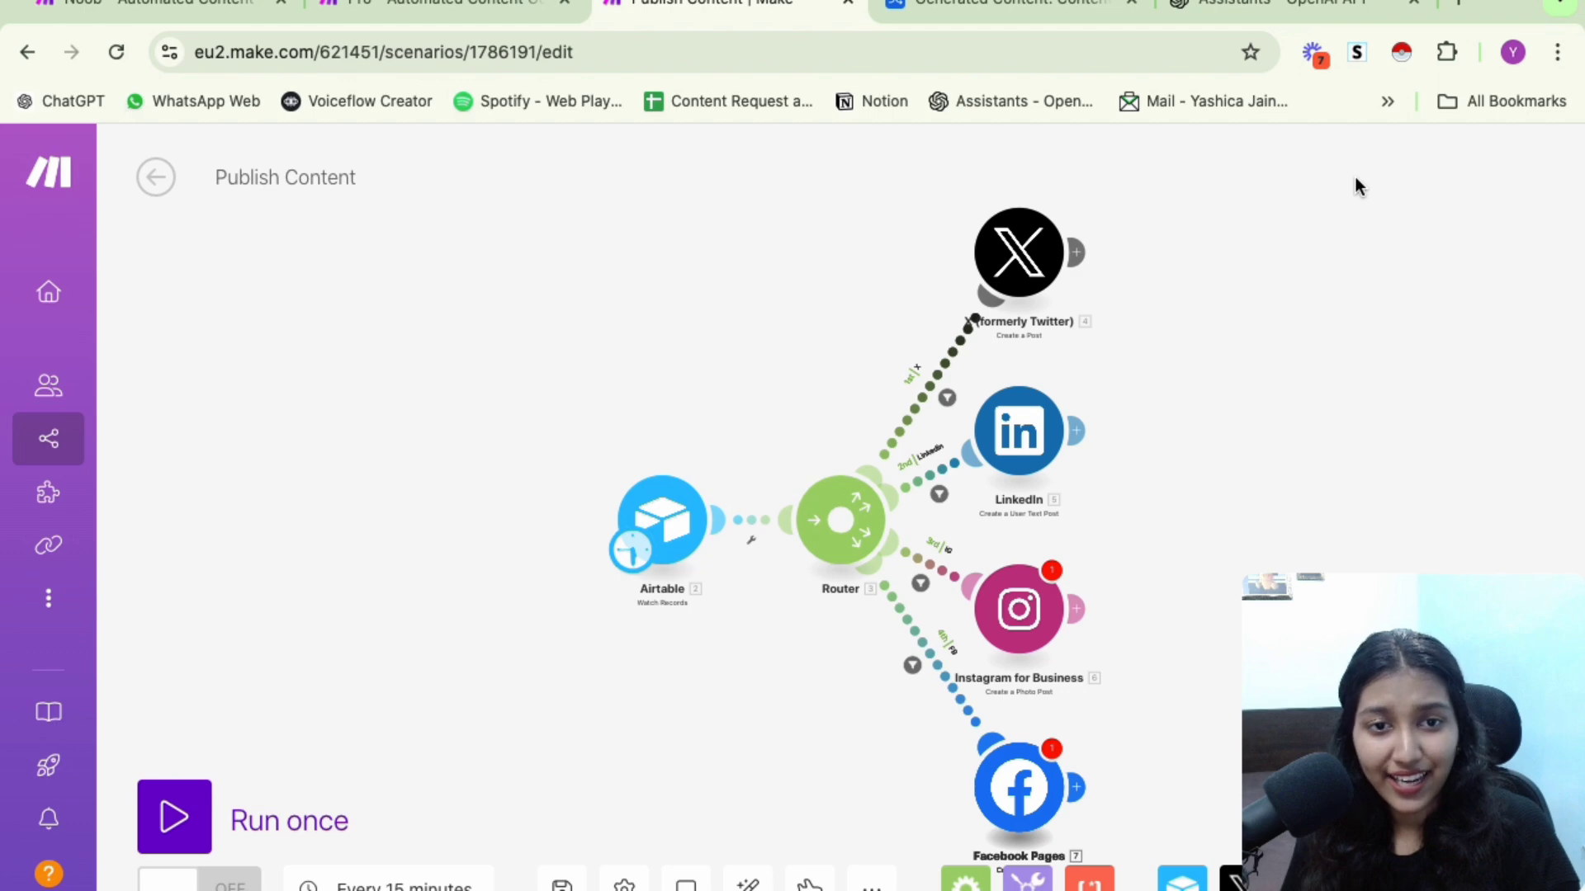
{"action": "left_click", "coordinate": [676, 518]}
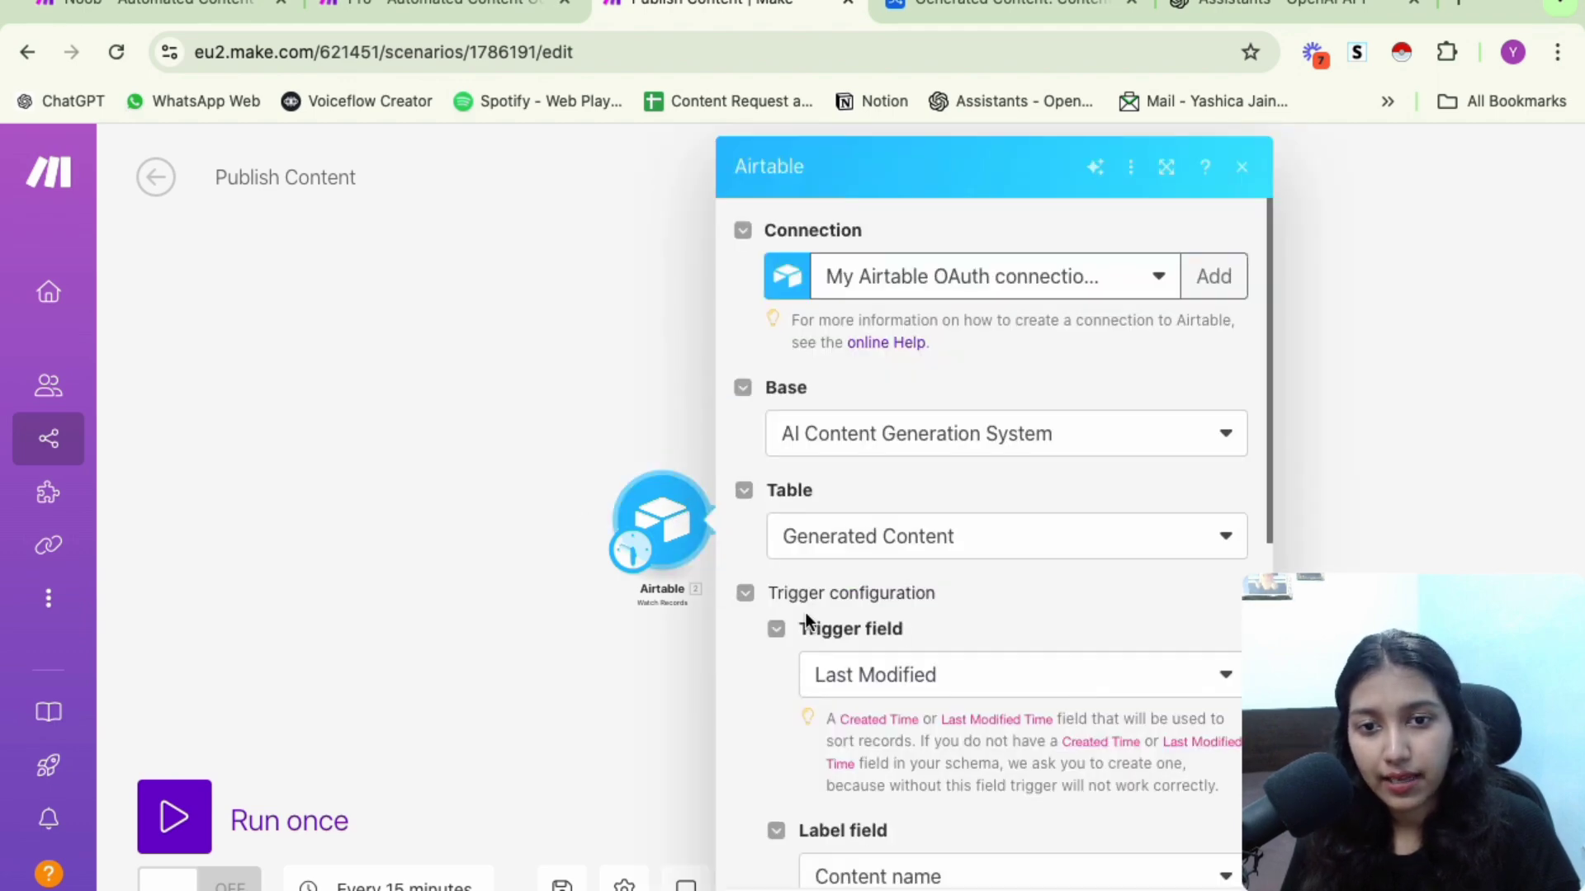
{"action": "scroll", "coordinate": [979, 519], "scroll_direction": "down", "scroll_amount": 2}
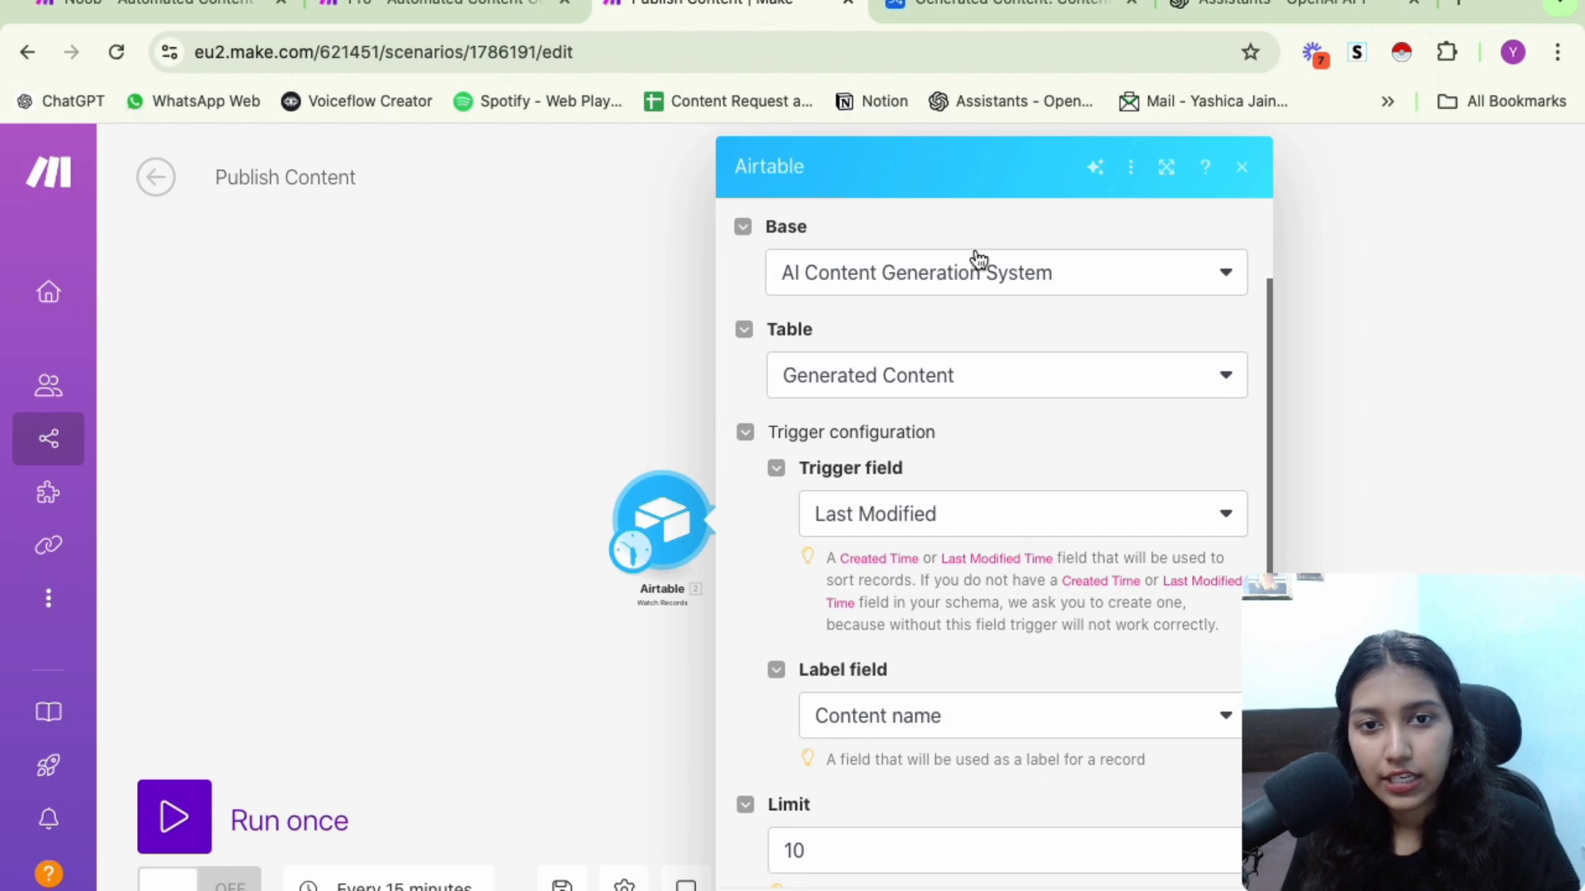
{"action": "scroll", "coordinate": [1012, 443], "scroll_direction": "down", "scroll_amount": 2}
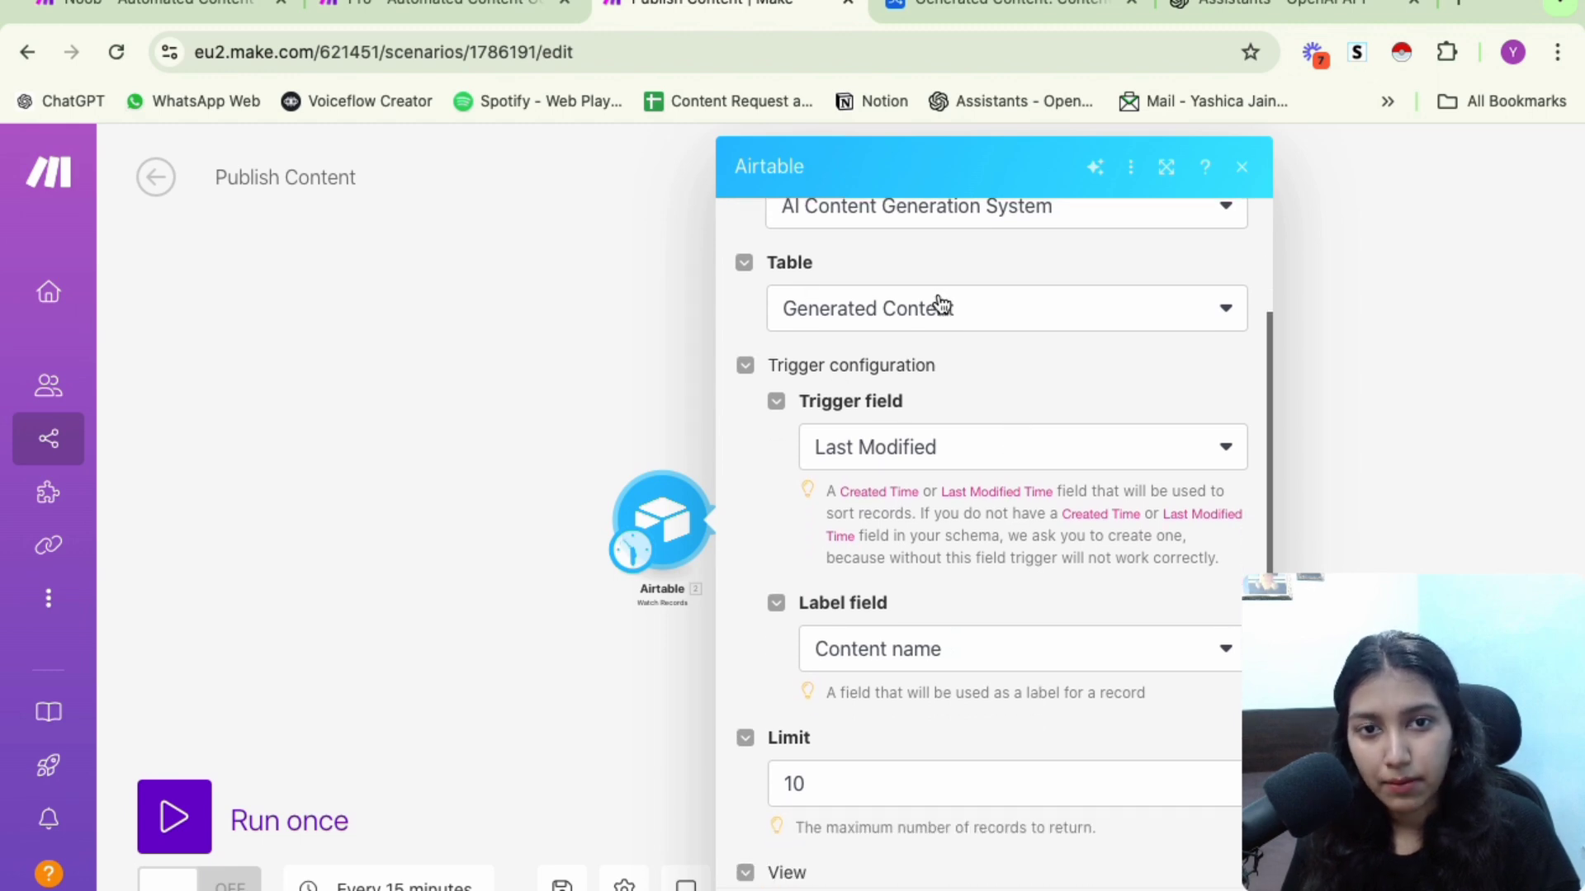
{"action": "scroll", "coordinate": [942, 304], "scroll_direction": "down", "scroll_amount": 2}
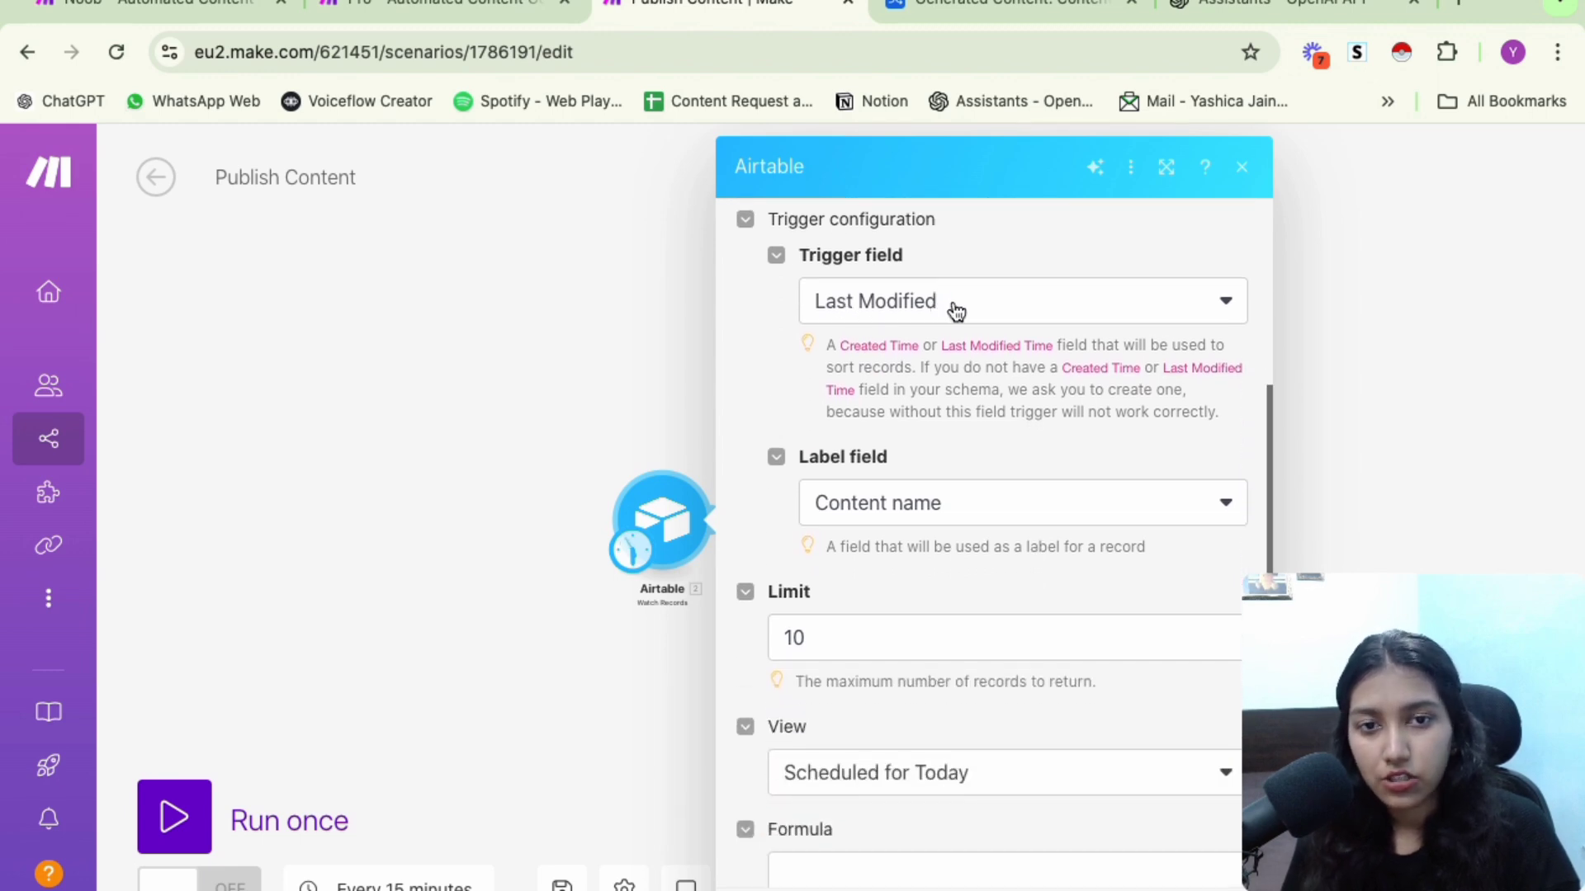
{"action": "scroll", "coordinate": [957, 309], "scroll_direction": "down", "scroll_amount": 1}
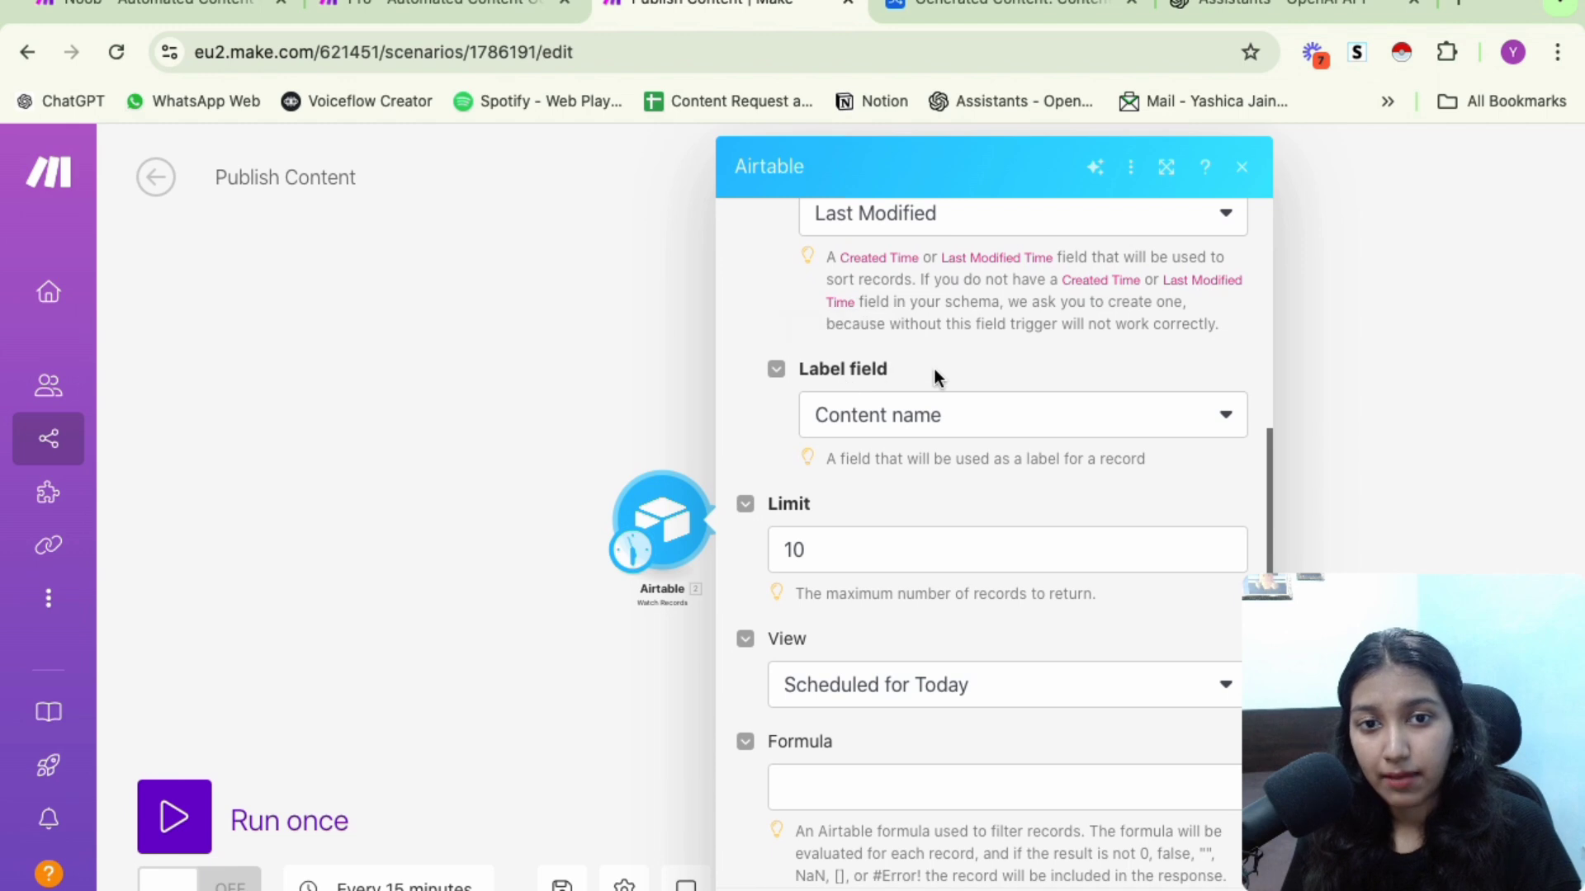
{"action": "scroll", "coordinate": [934, 368], "scroll_direction": "down", "scroll_amount": 3}
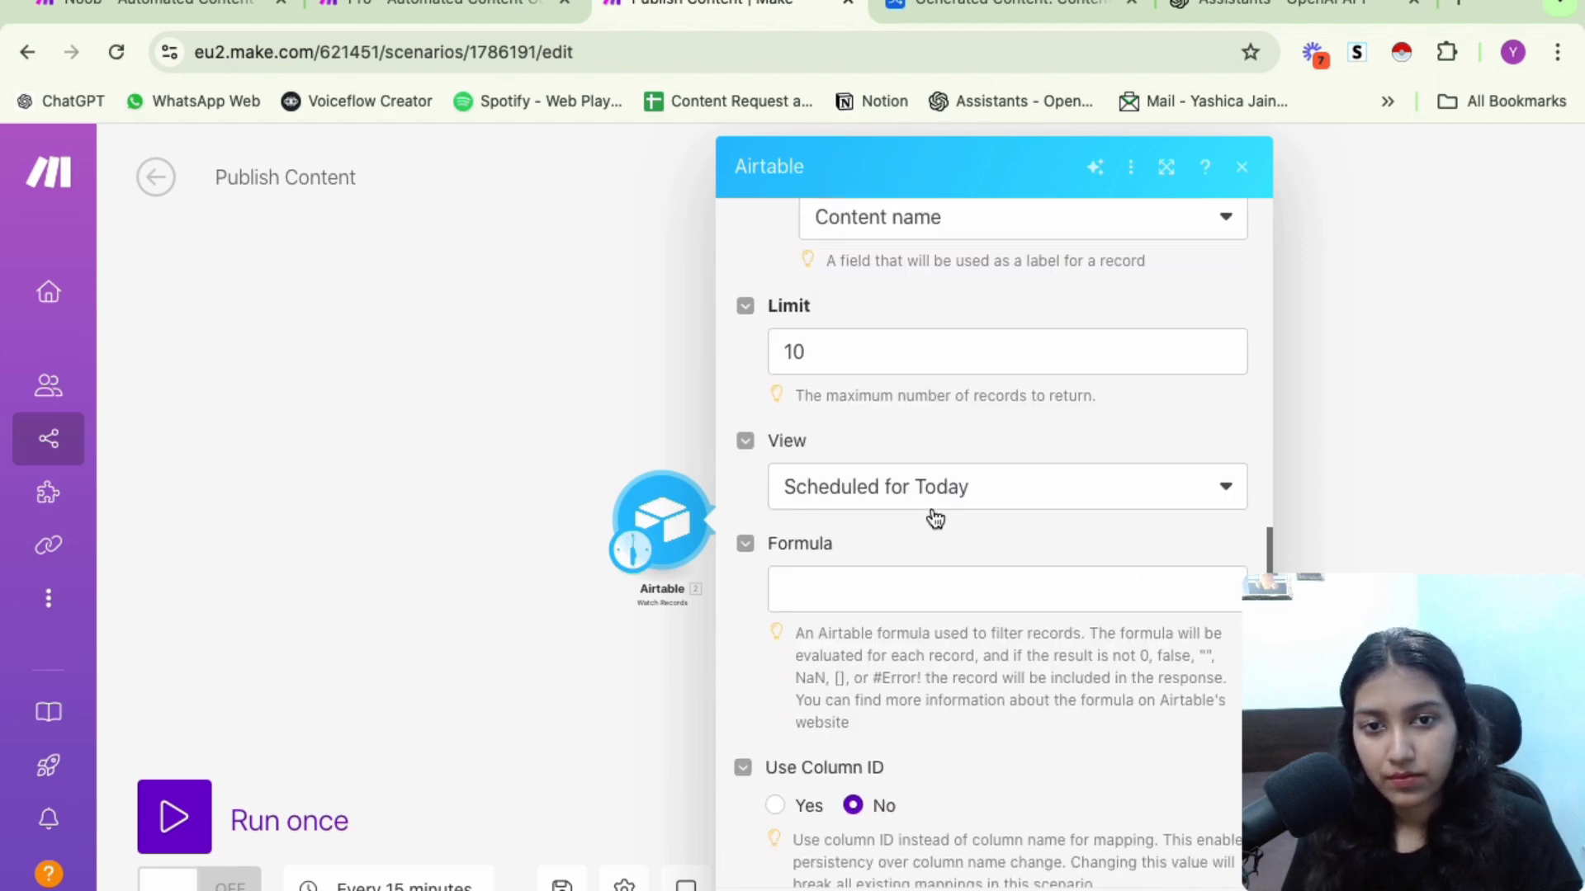
Return to Airtable's base data and look at the Generated Content table's Scheduled for Today view and its view options
{"action": "left_click", "coordinate": [975, 5]}
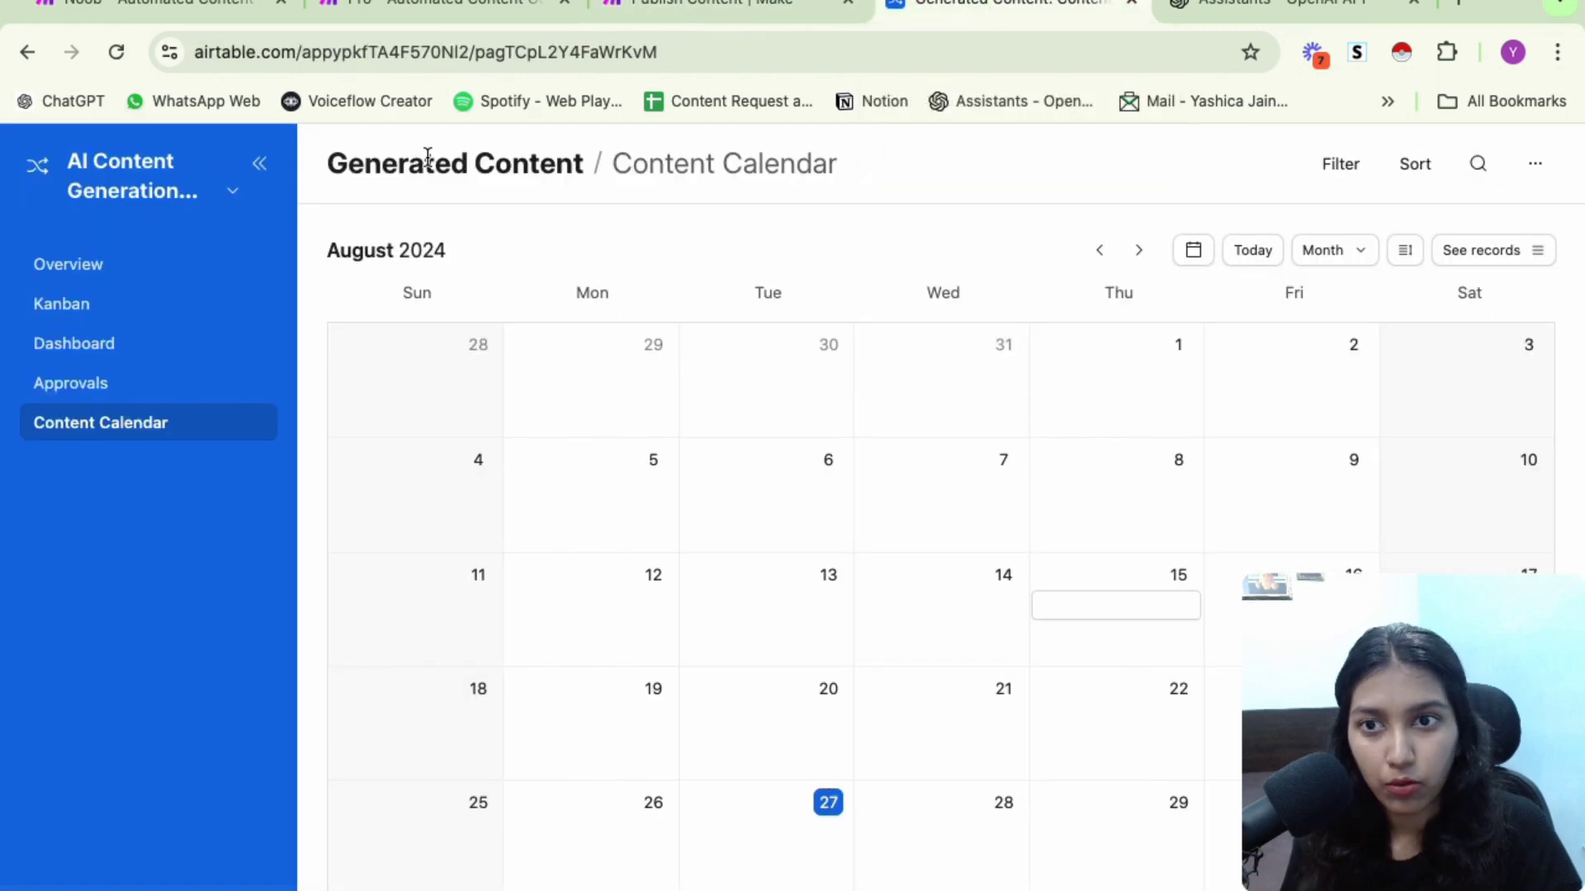
{"action": "left_click", "coordinate": [202, 188]}
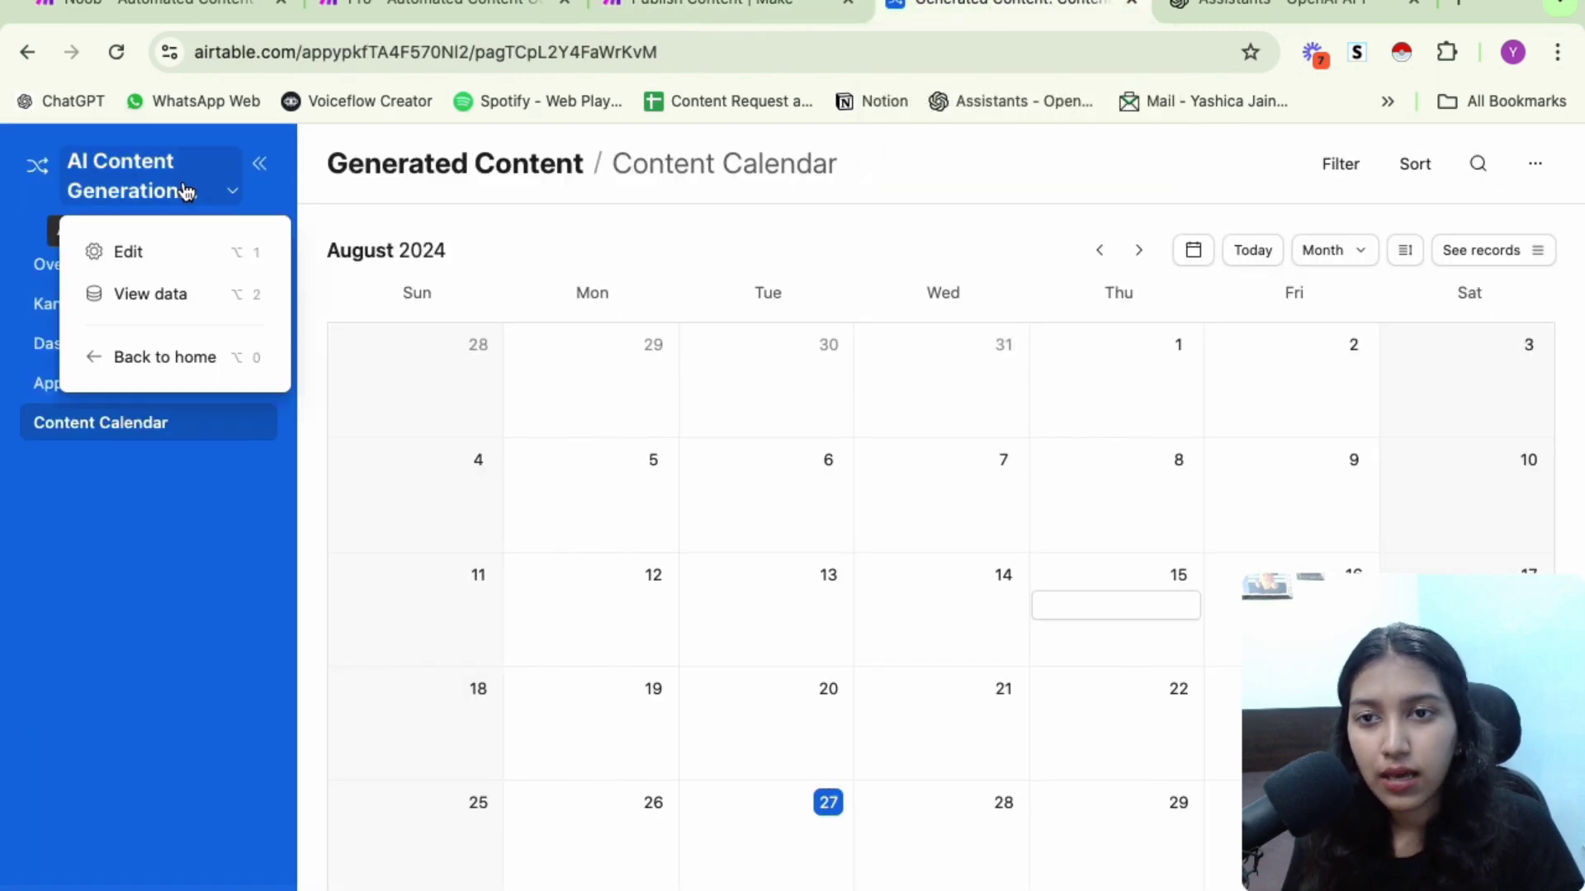
{"action": "left_click", "coordinate": [134, 297]}
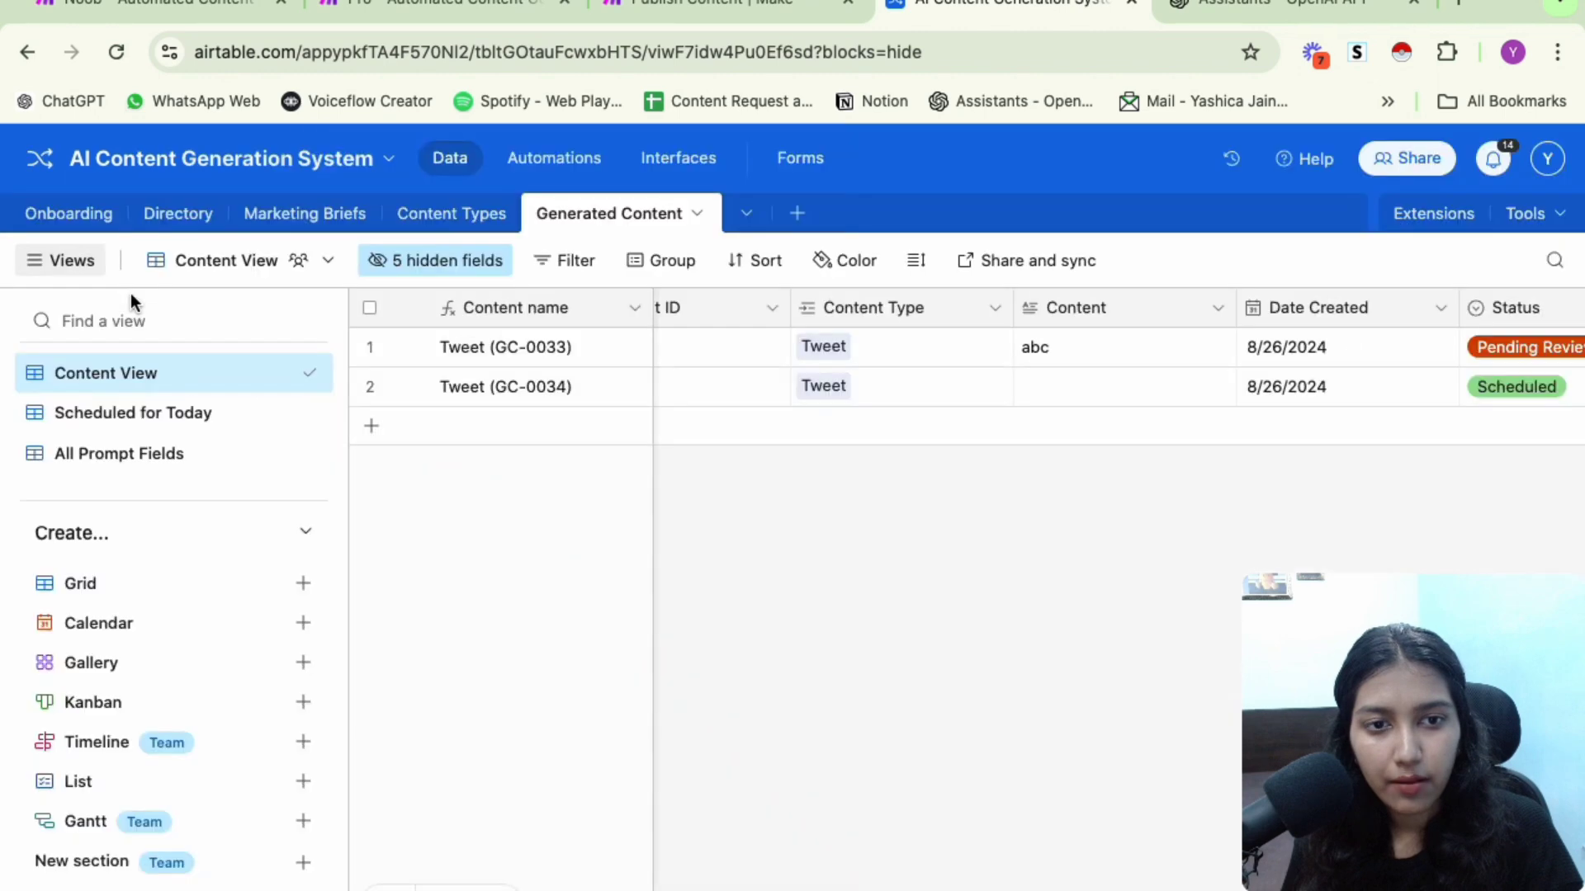
{"action": "left_click", "coordinate": [93, 415]}
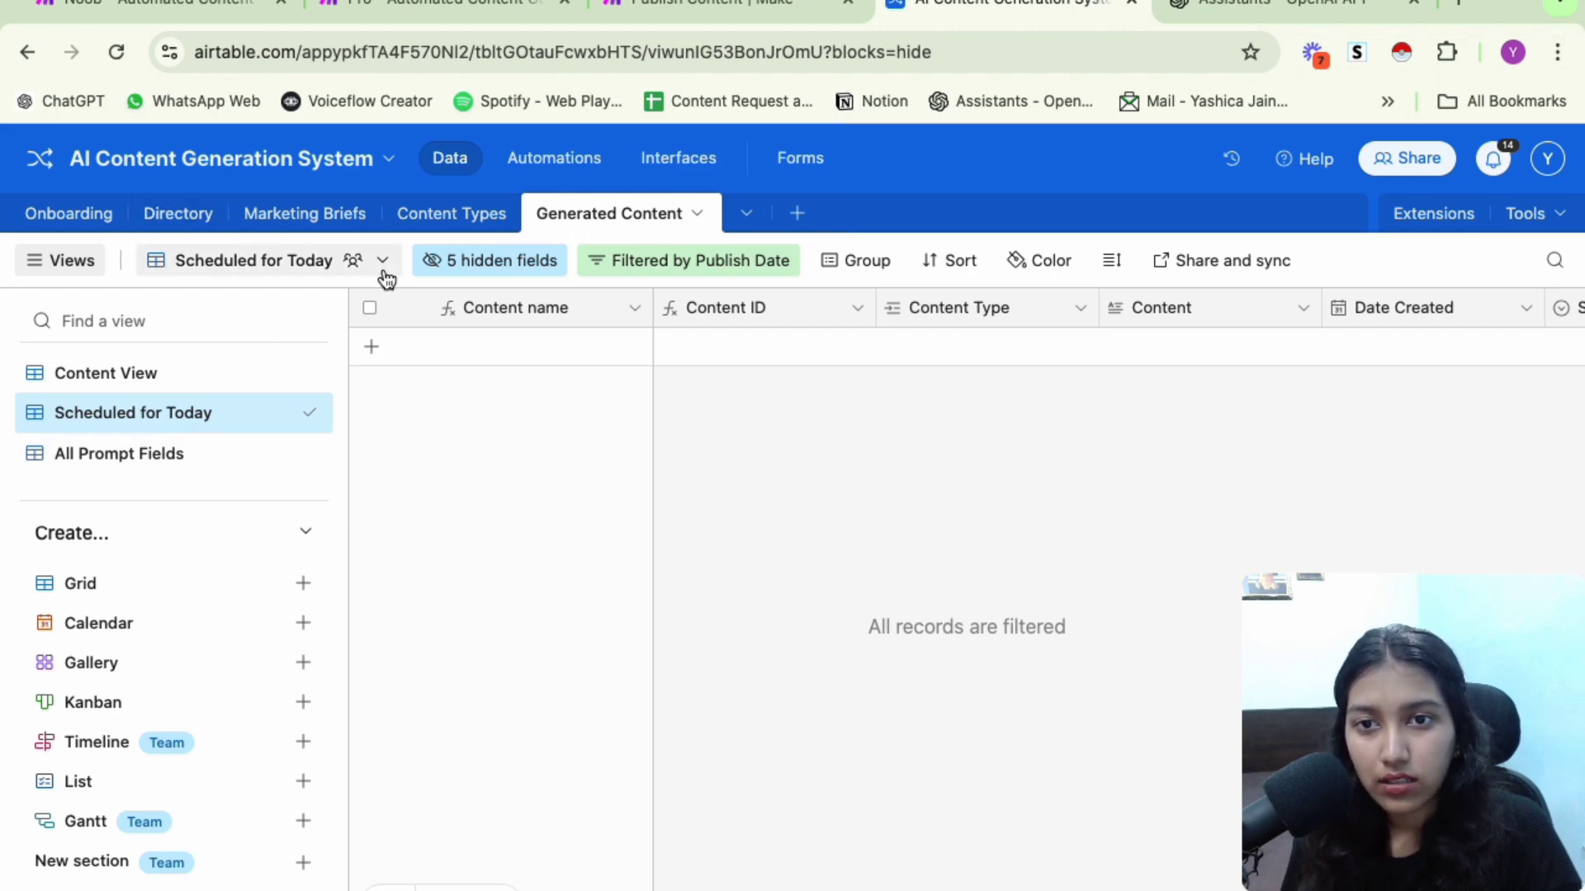
{"action": "left_click", "coordinate": [328, 262]}
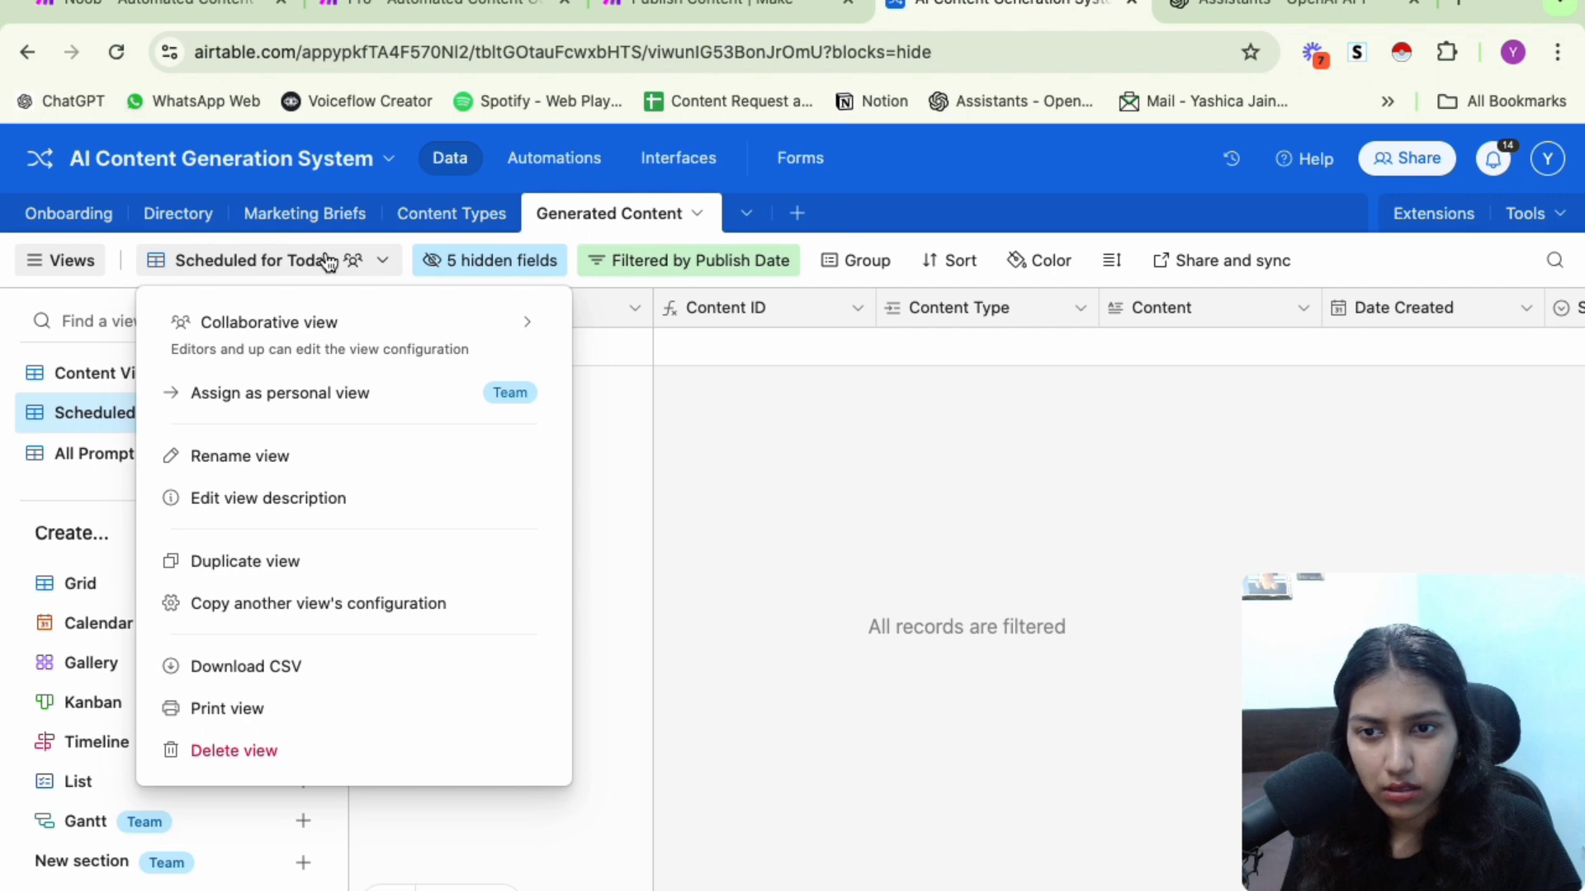
Duplicate the Content View of the Generated Content table
{"action": "left_click", "coordinate": [91, 388]}
{"action": "right_click", "coordinate": [236, 379]}
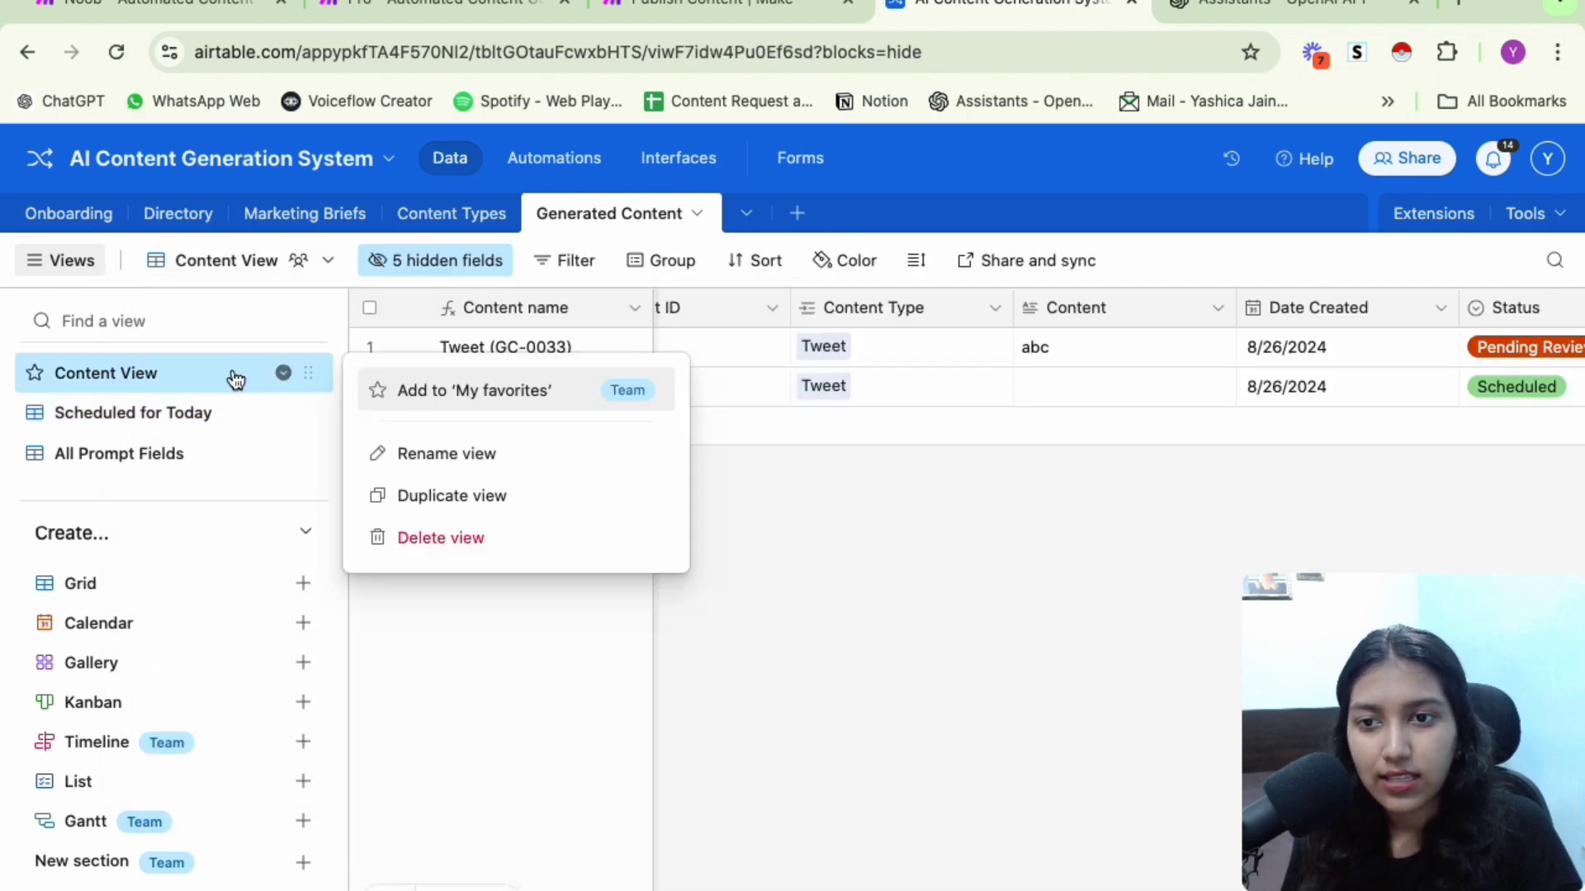
{"action": "left_click", "coordinate": [467, 499]}
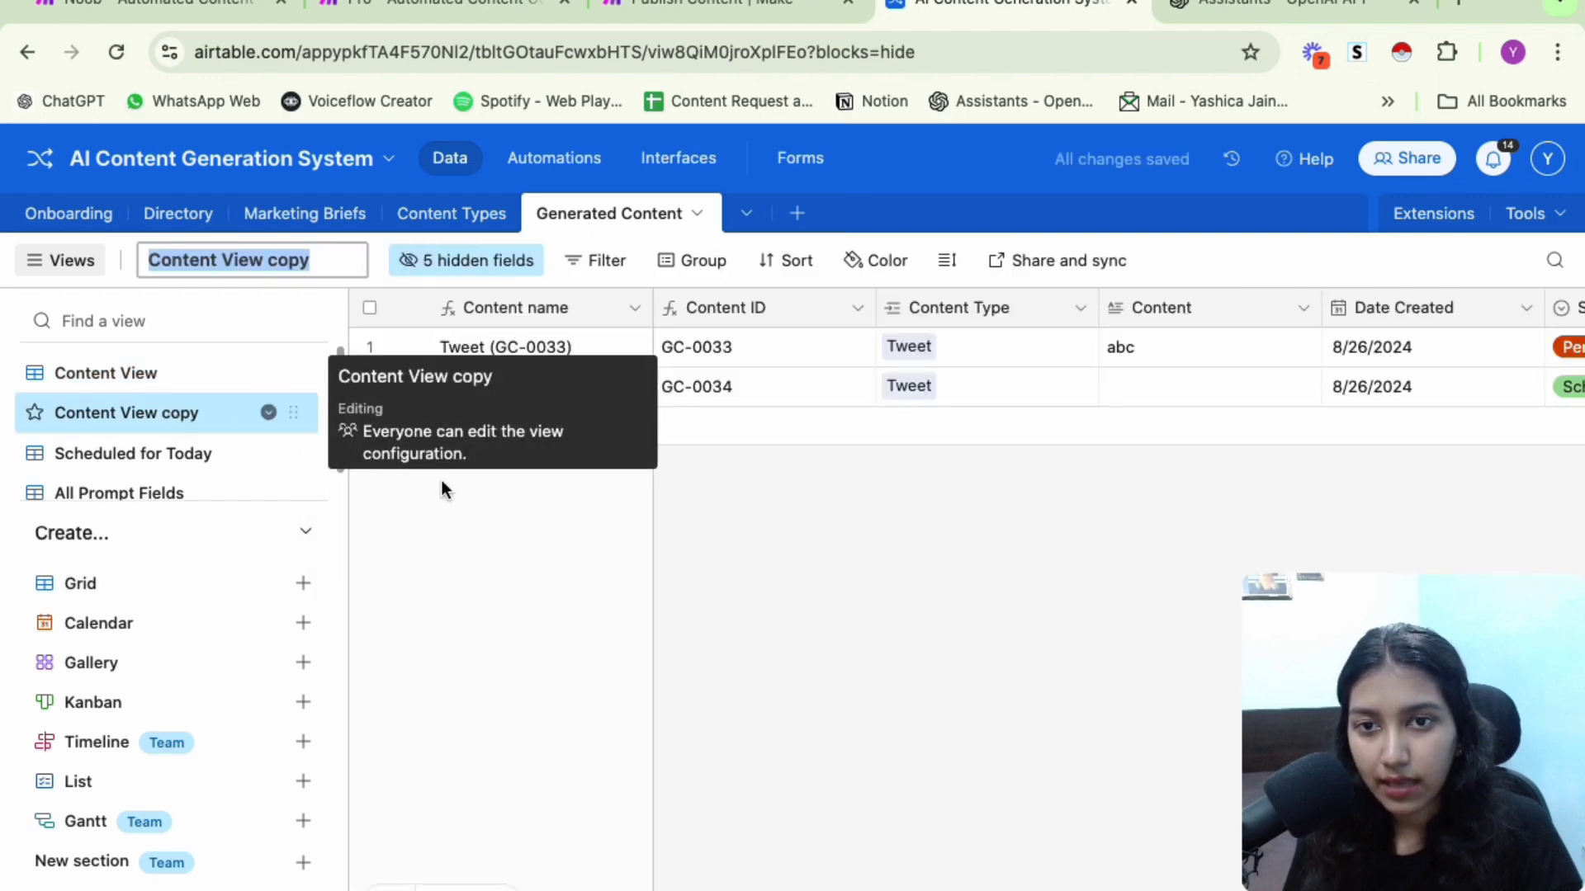
Start a filter condition on the copied view using Publish Date with the operator "is", and look over its relative date options
{"action": "left_click", "coordinate": [632, 260]}
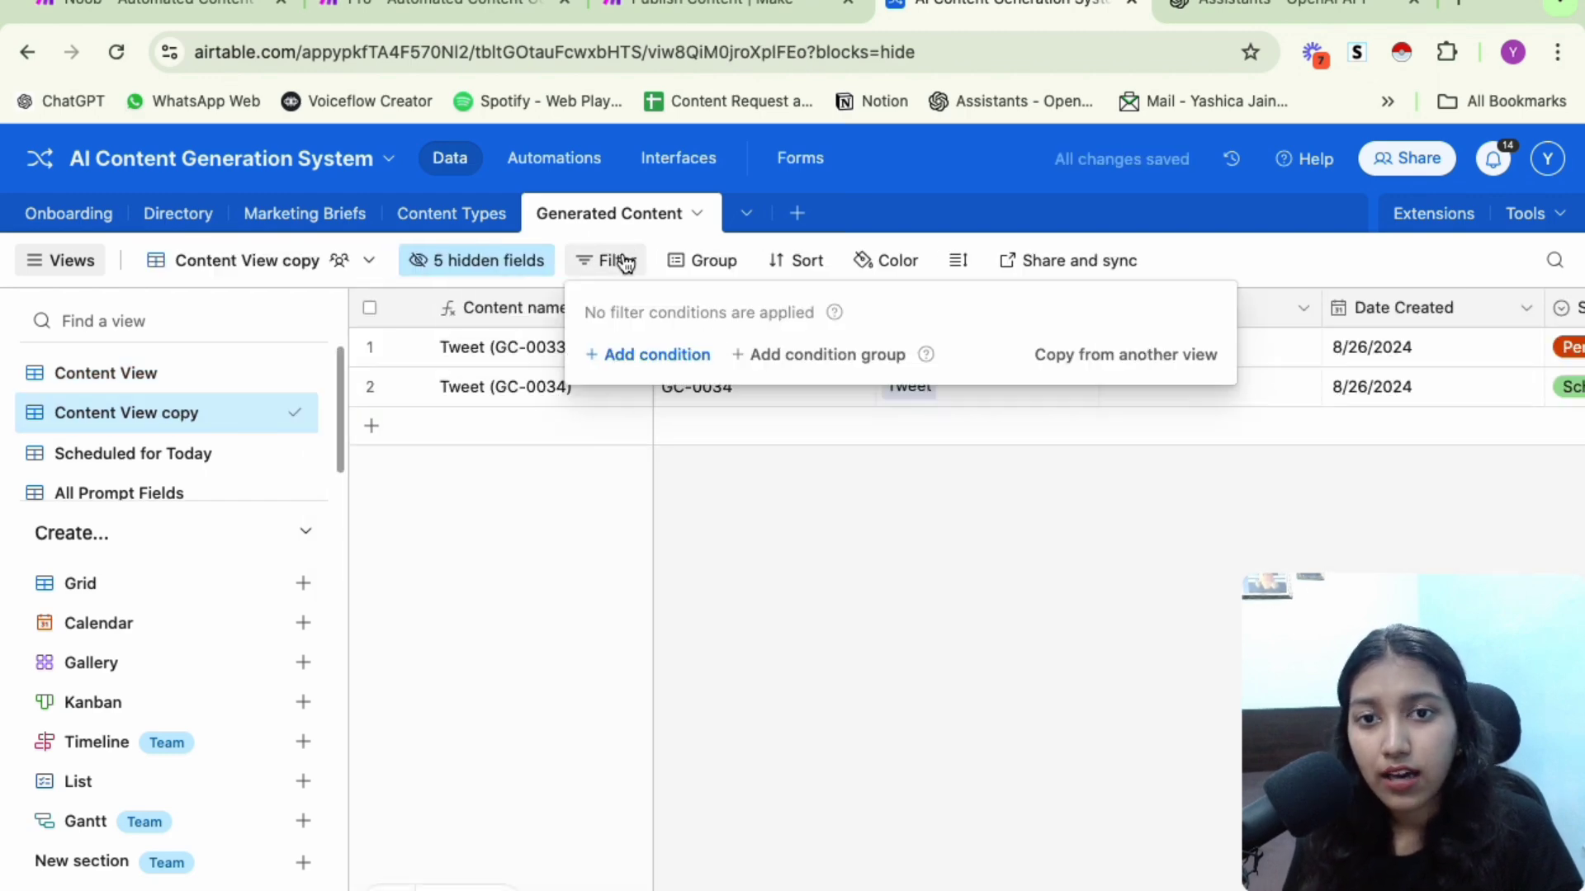
{"action": "left_click", "coordinate": [696, 355]}
{"action": "left_click", "coordinate": [756, 361]}
{"action": "scroll", "coordinate": [877, 533], "scroll_direction": "down", "scroll_amount": 5}
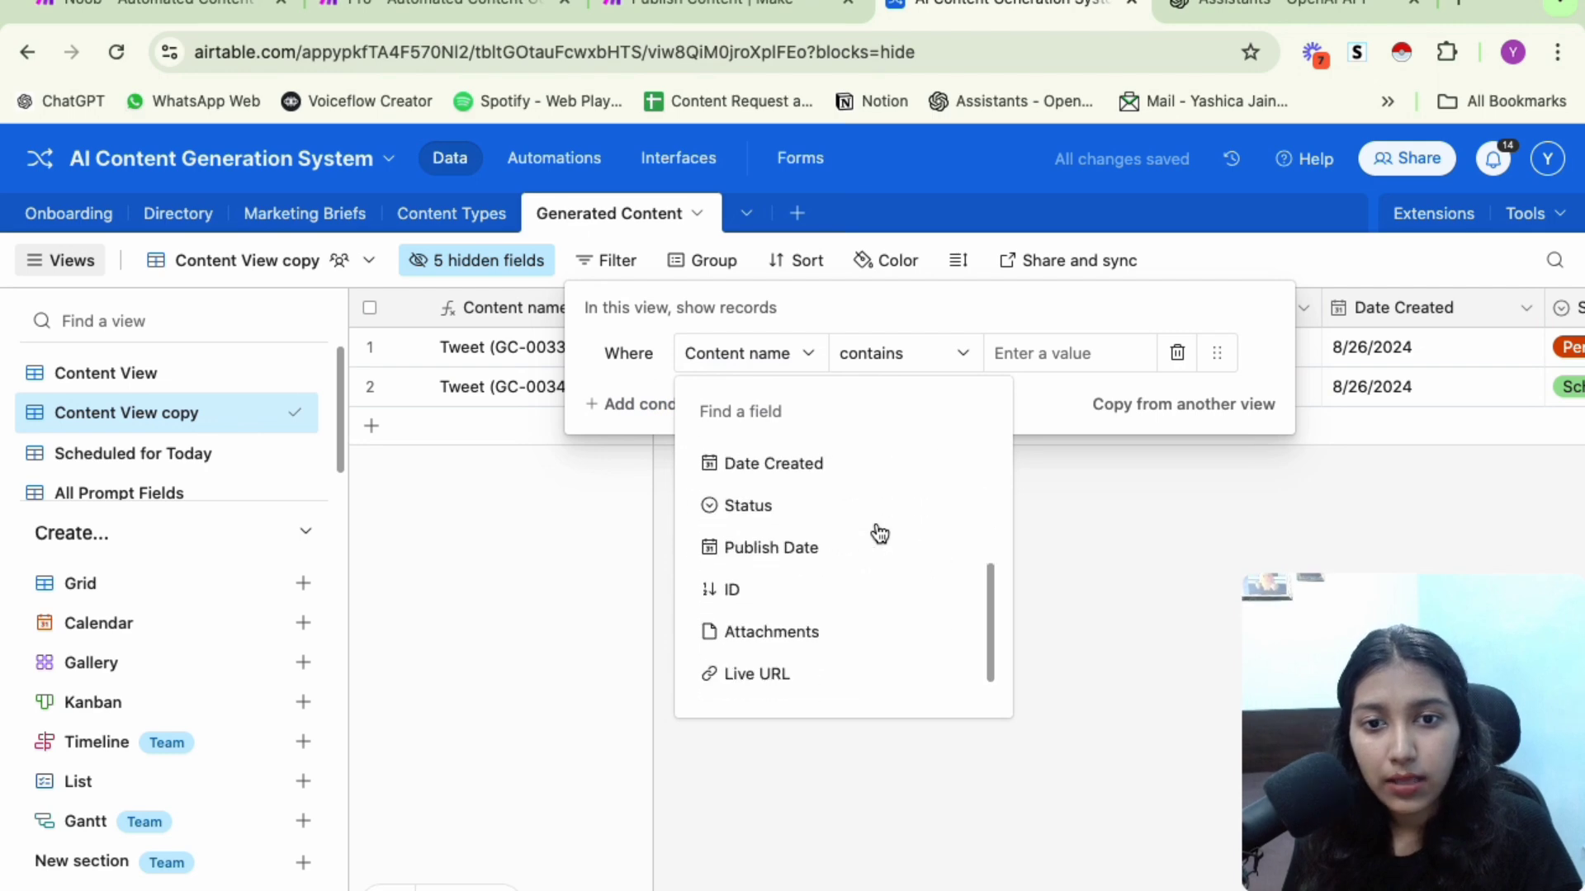
{"action": "left_click", "coordinate": [880, 537]}
{"action": "left_click", "coordinate": [893, 353]}
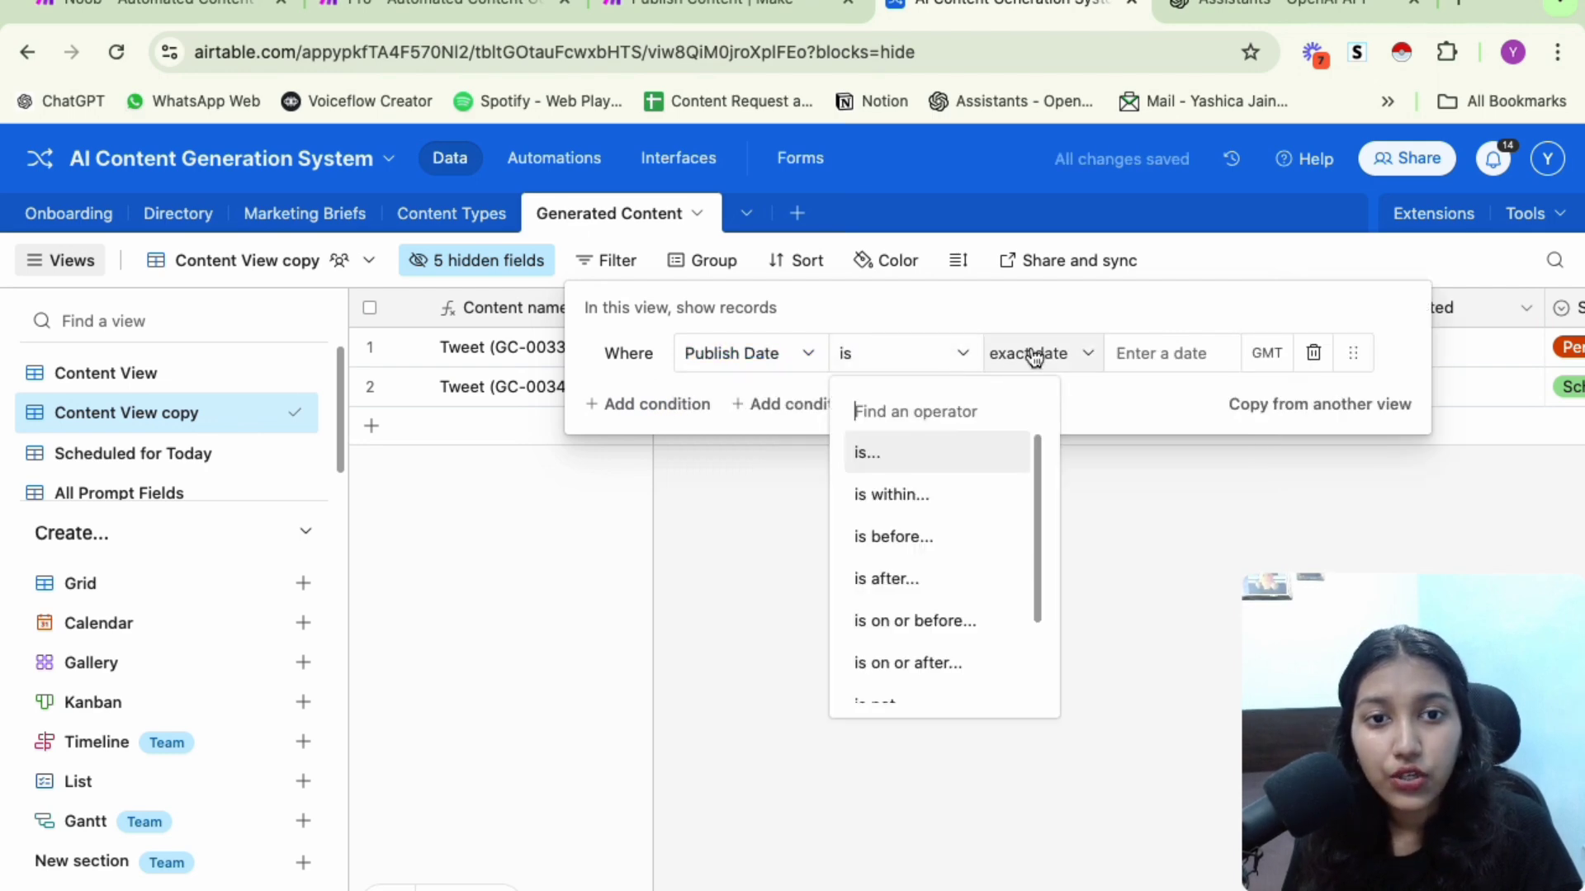
{"action": "left_click", "coordinate": [1036, 353]}
{"action": "scroll", "coordinate": [1102, 500], "scroll_direction": "up", "scroll_amount": 3}
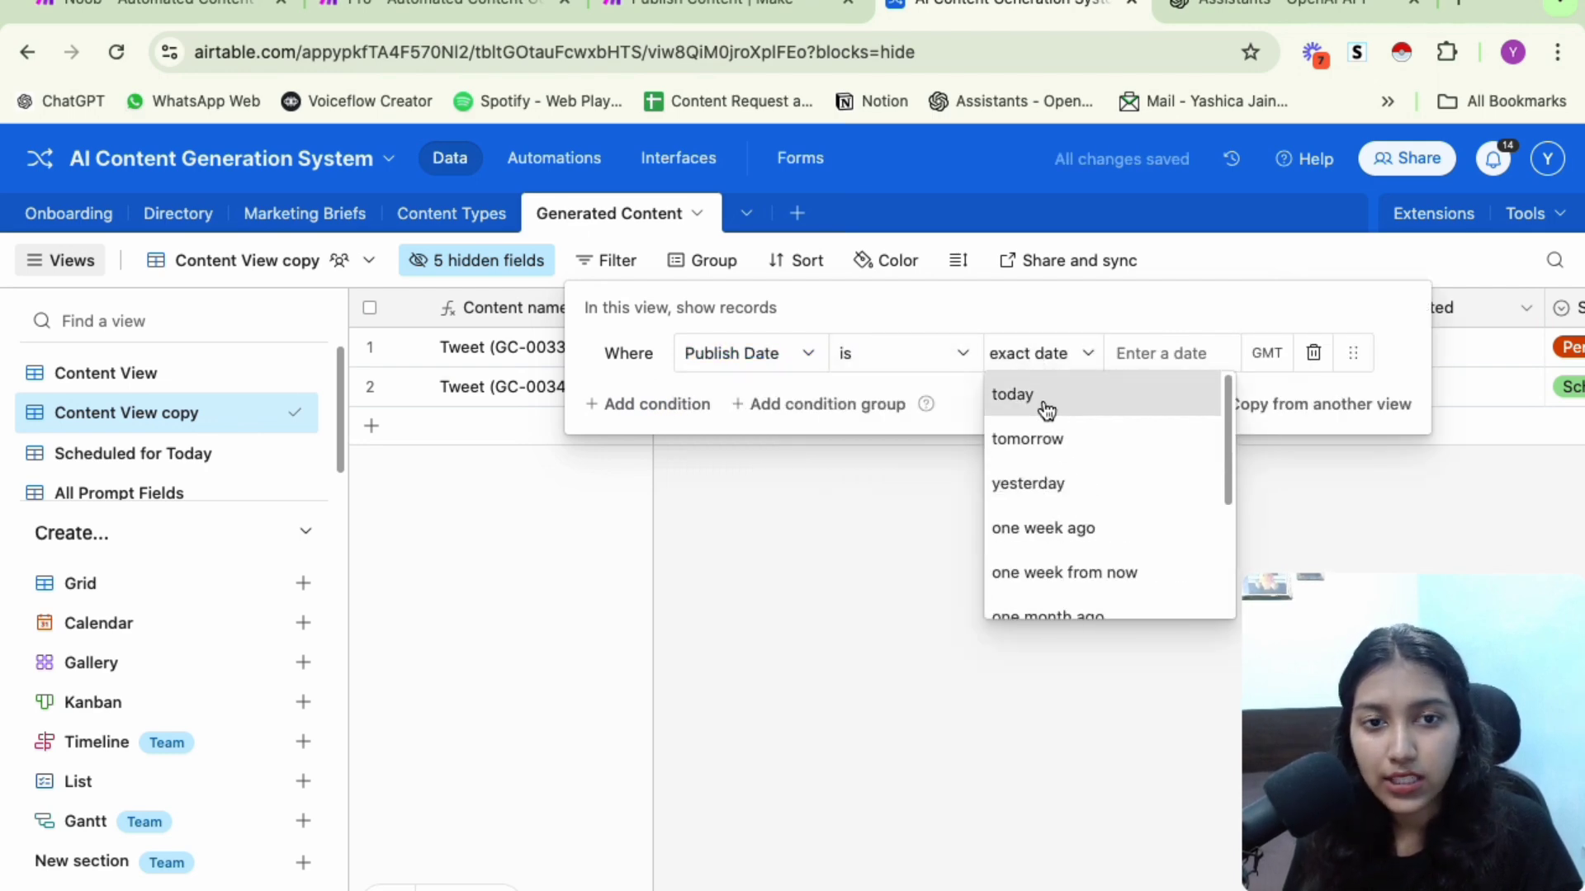
{"action": "left_click", "coordinate": [765, 682]}
Delete the duplicated Content View and reopen the Scheduled for Today view
{"action": "right_click", "coordinate": [219, 413]}
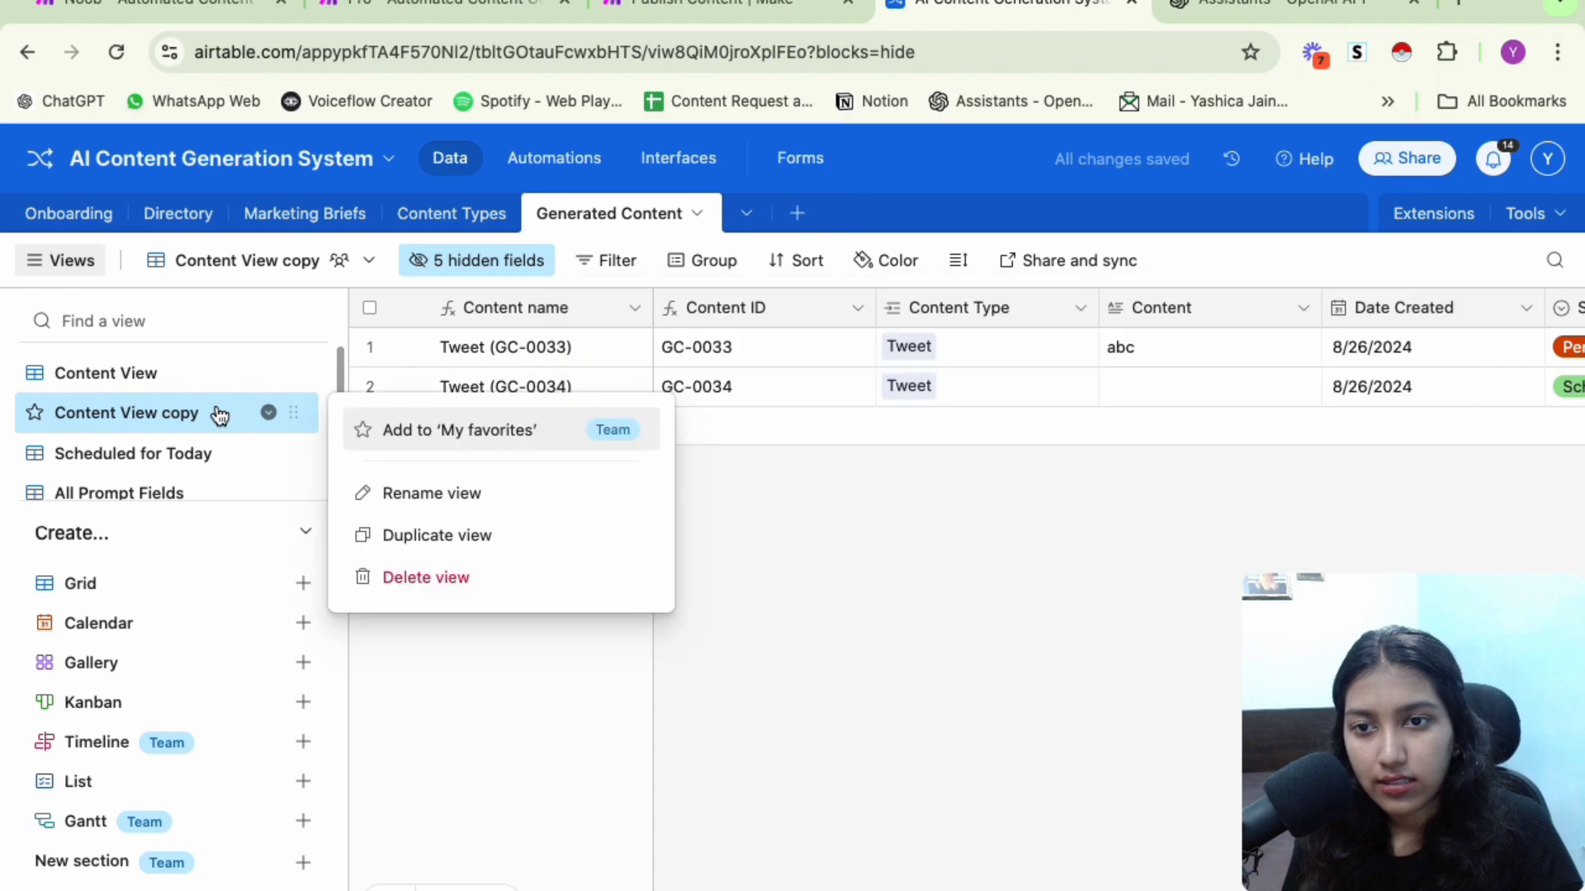
{"action": "left_click", "coordinate": [460, 581]}
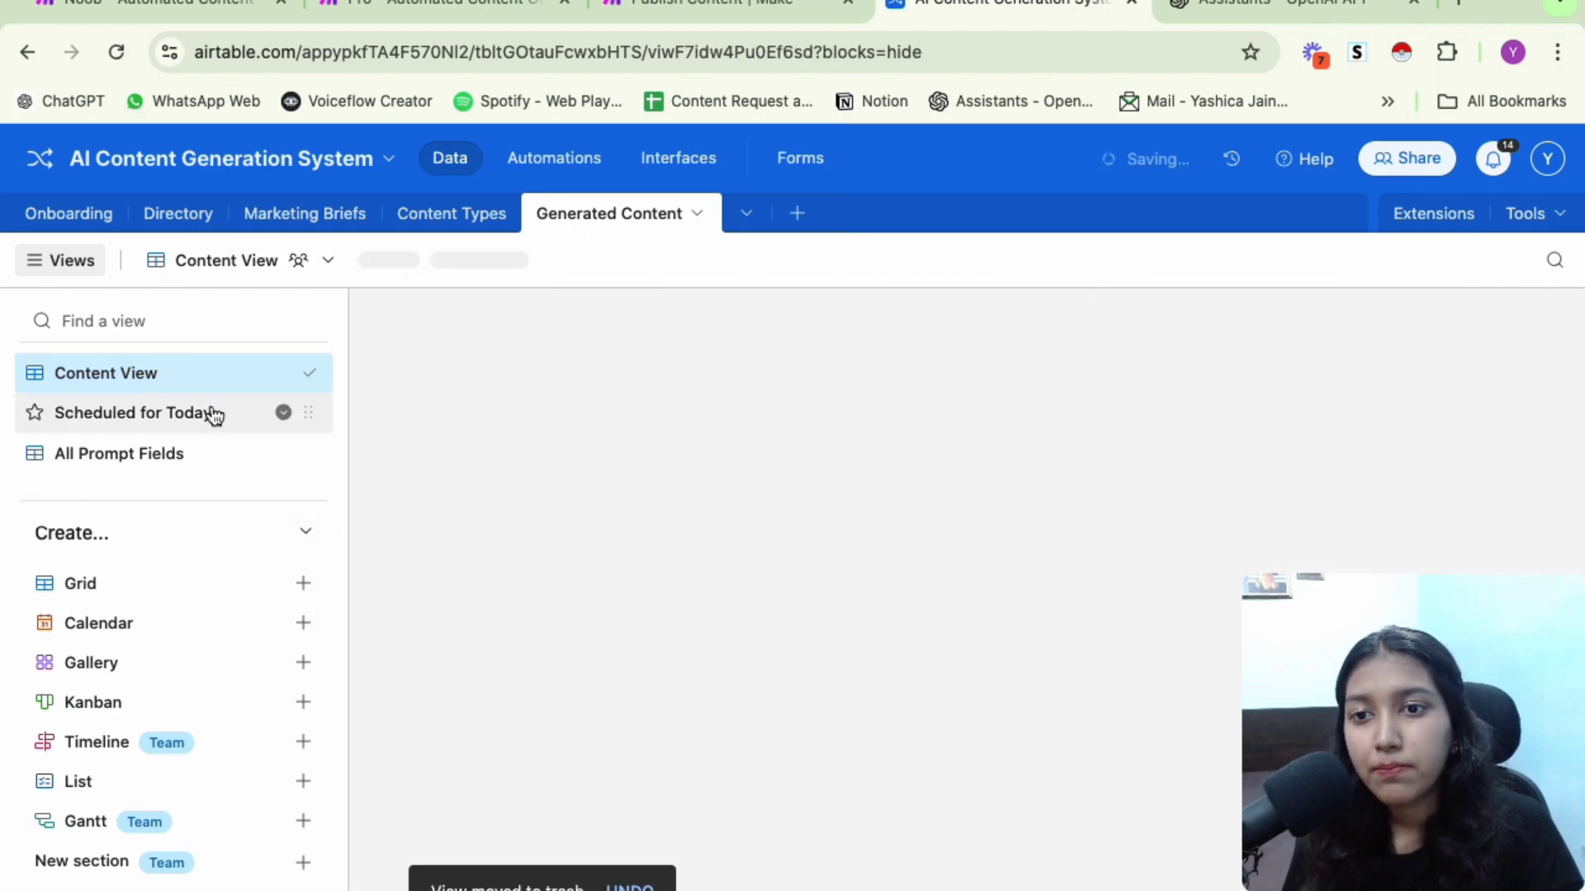
{"action": "left_click", "coordinate": [213, 413]}
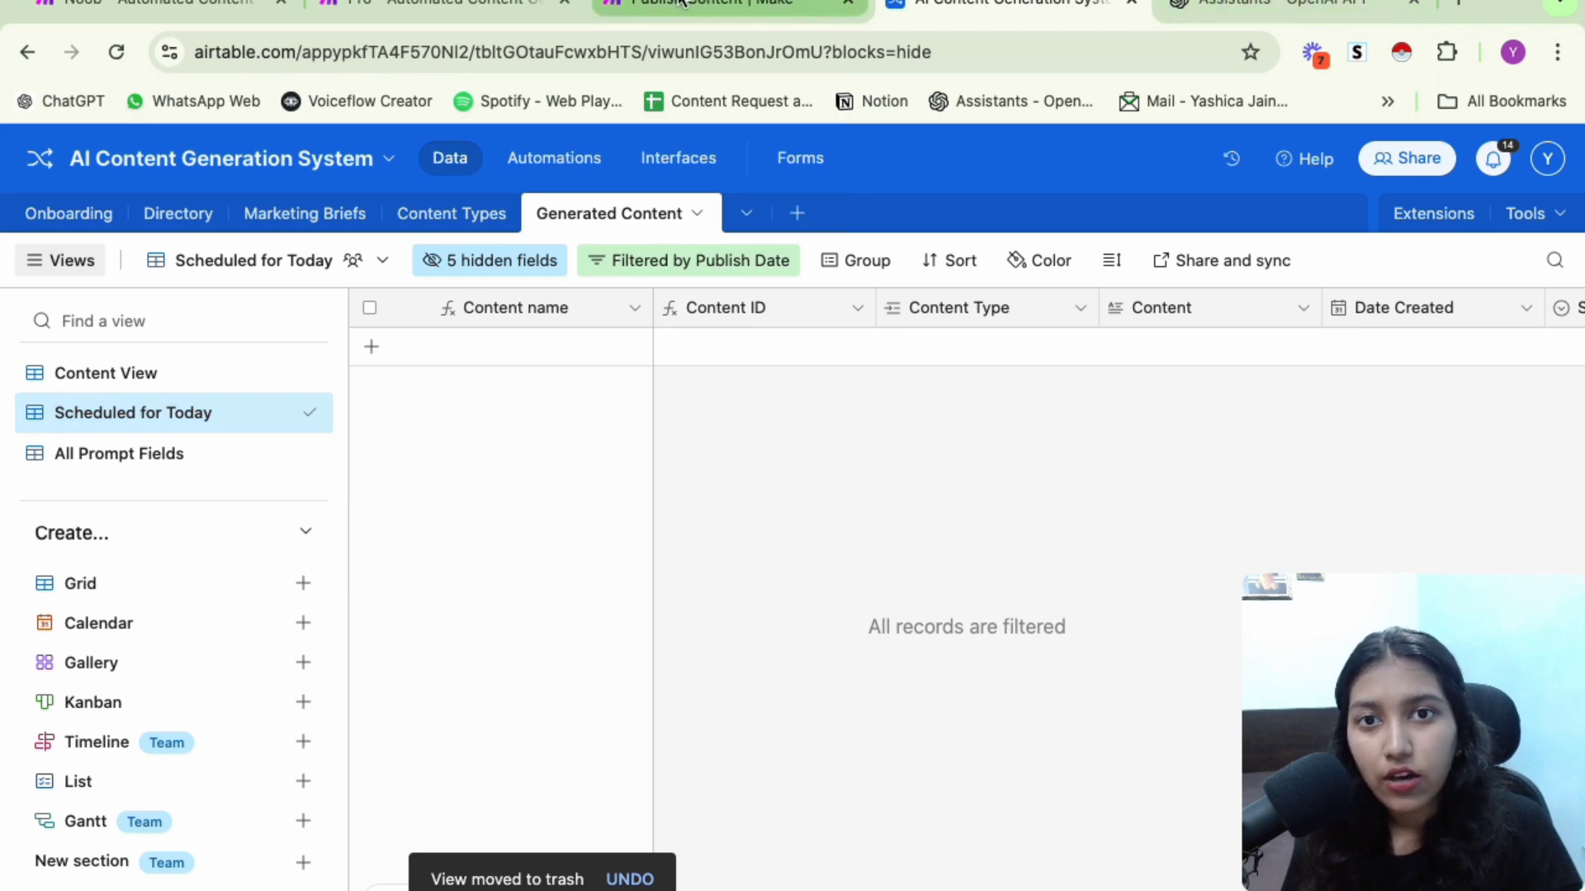
Switch to Make and check the View and Limit settings in the Publish Content scenario's Airtable module
{"action": "left_click", "coordinate": [705, 7]}
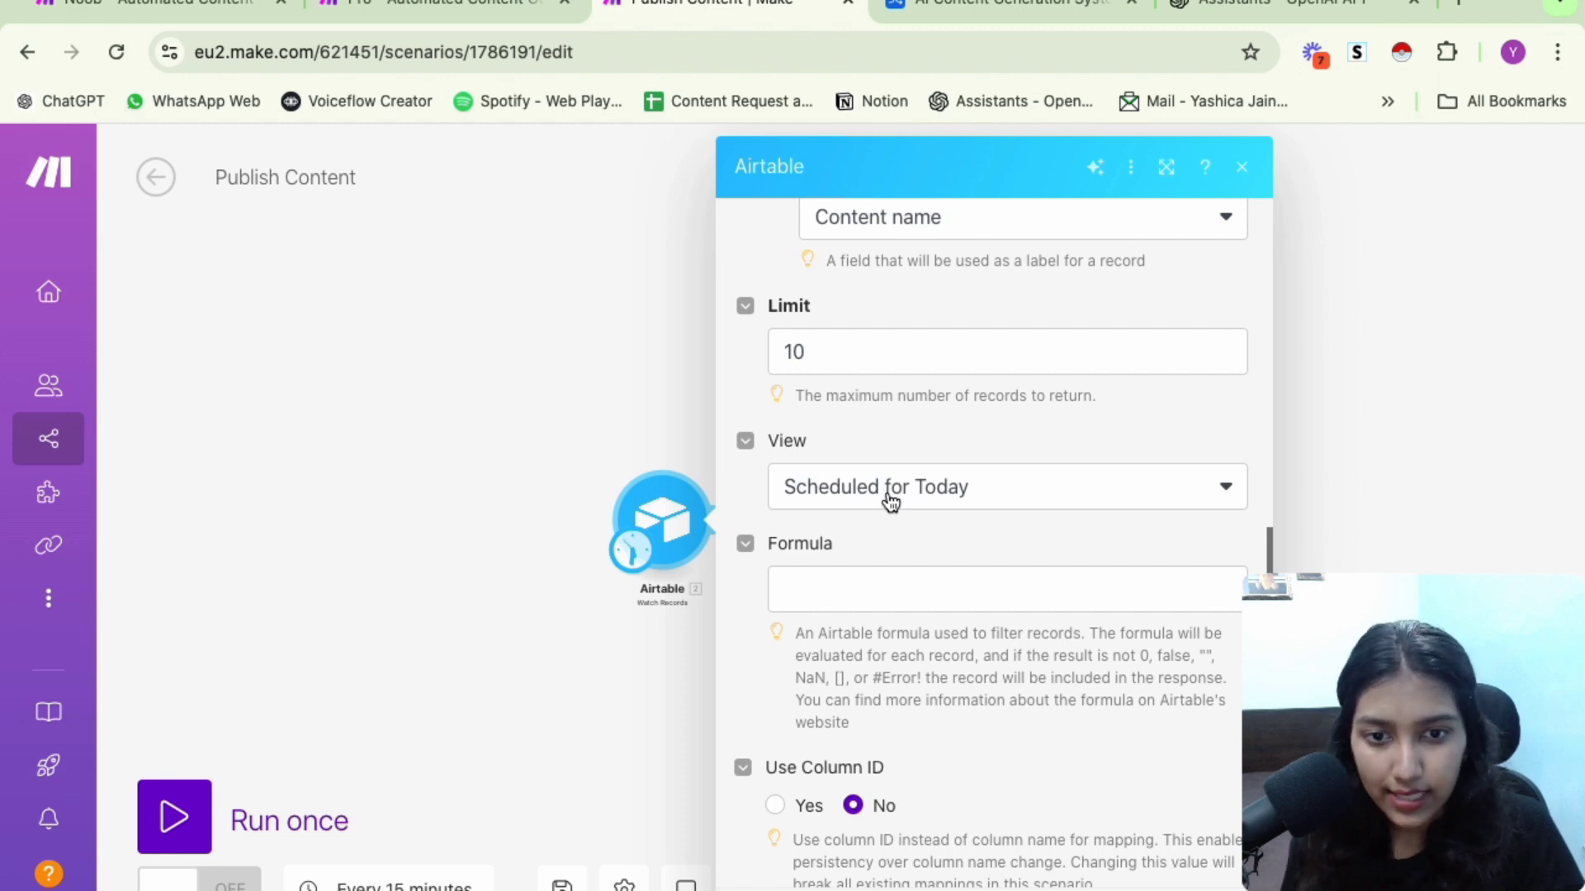
{"action": "scroll", "coordinate": [889, 498], "scroll_direction": "down", "scroll_amount": 1}
{"action": "scroll", "coordinate": [888, 453], "scroll_direction": "up", "scroll_amount": 2}
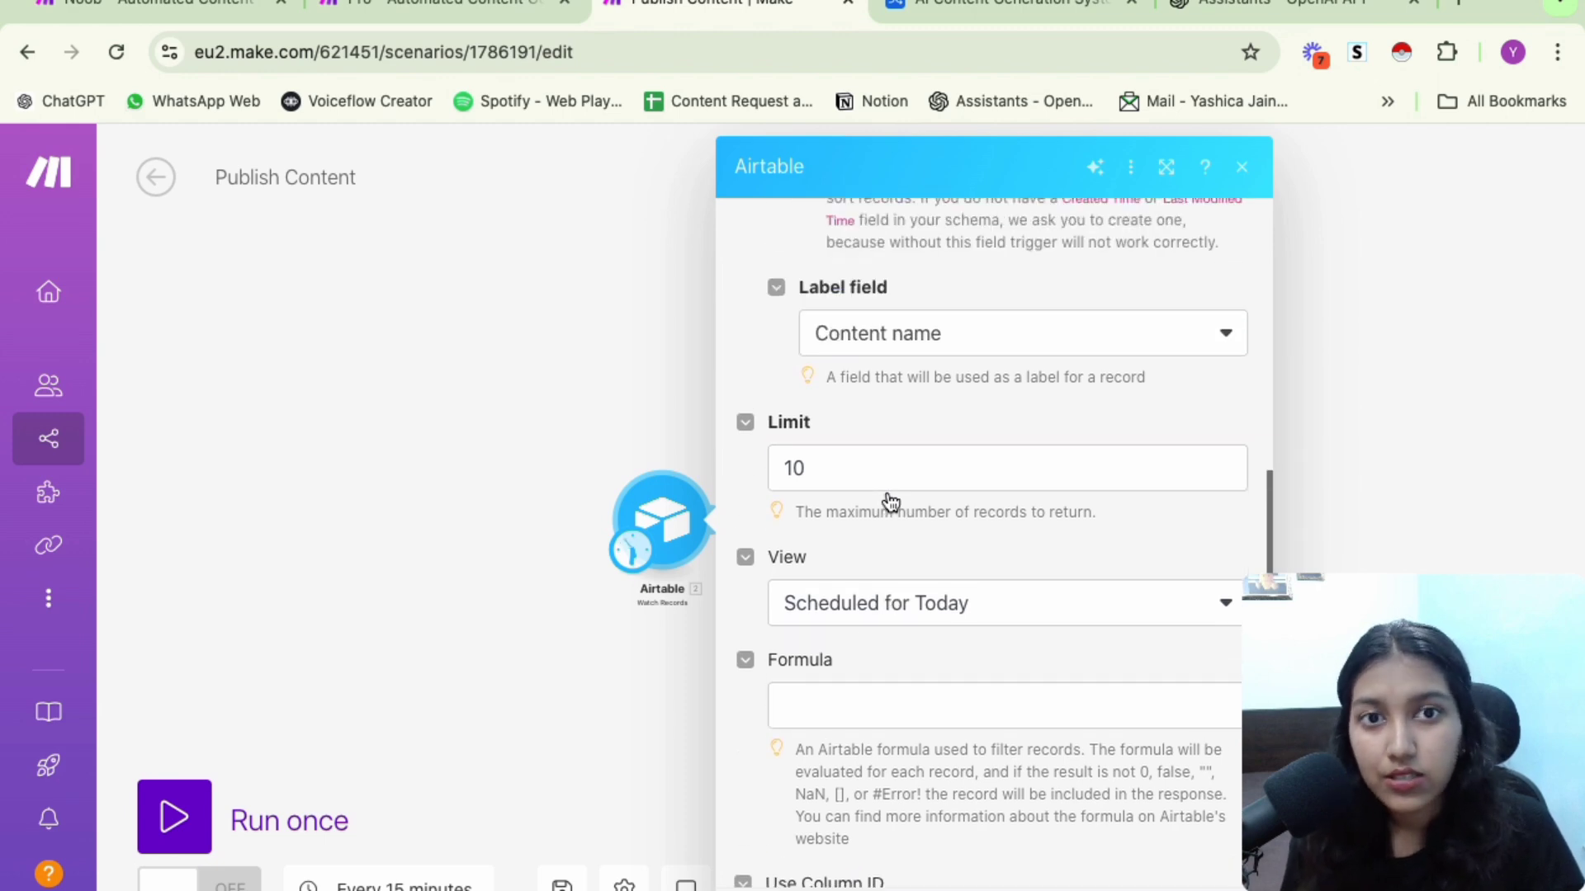
In Airtable's Content View, set the Publish Date of Tweet (GC-0034) to 8/27/2024
{"action": "left_click", "coordinate": [1045, 4]}
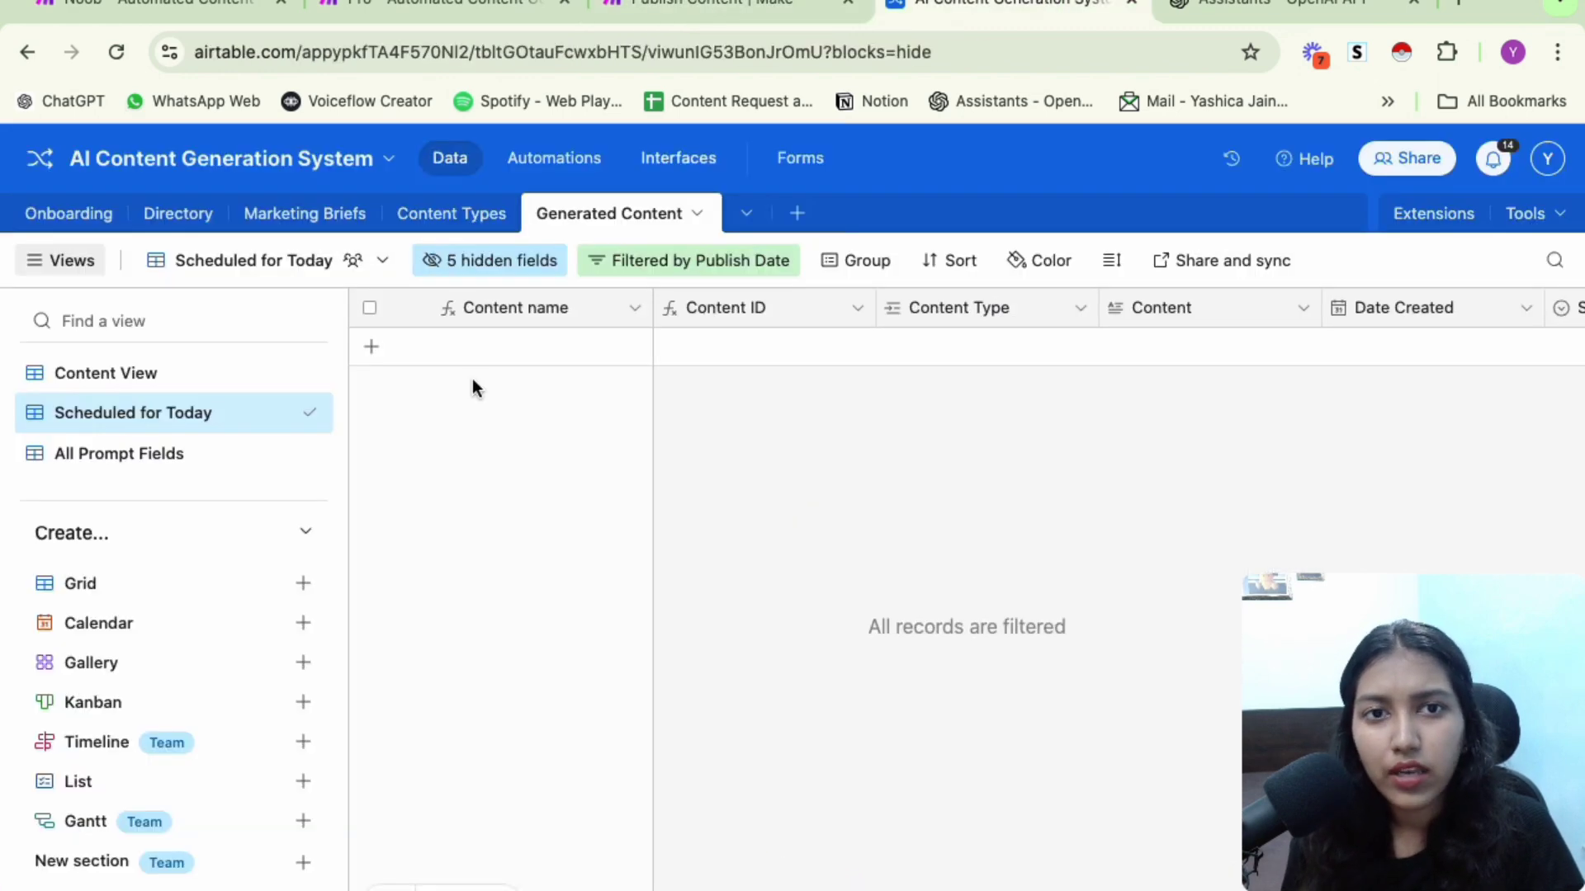
{"action": "left_click", "coordinate": [188, 385]}
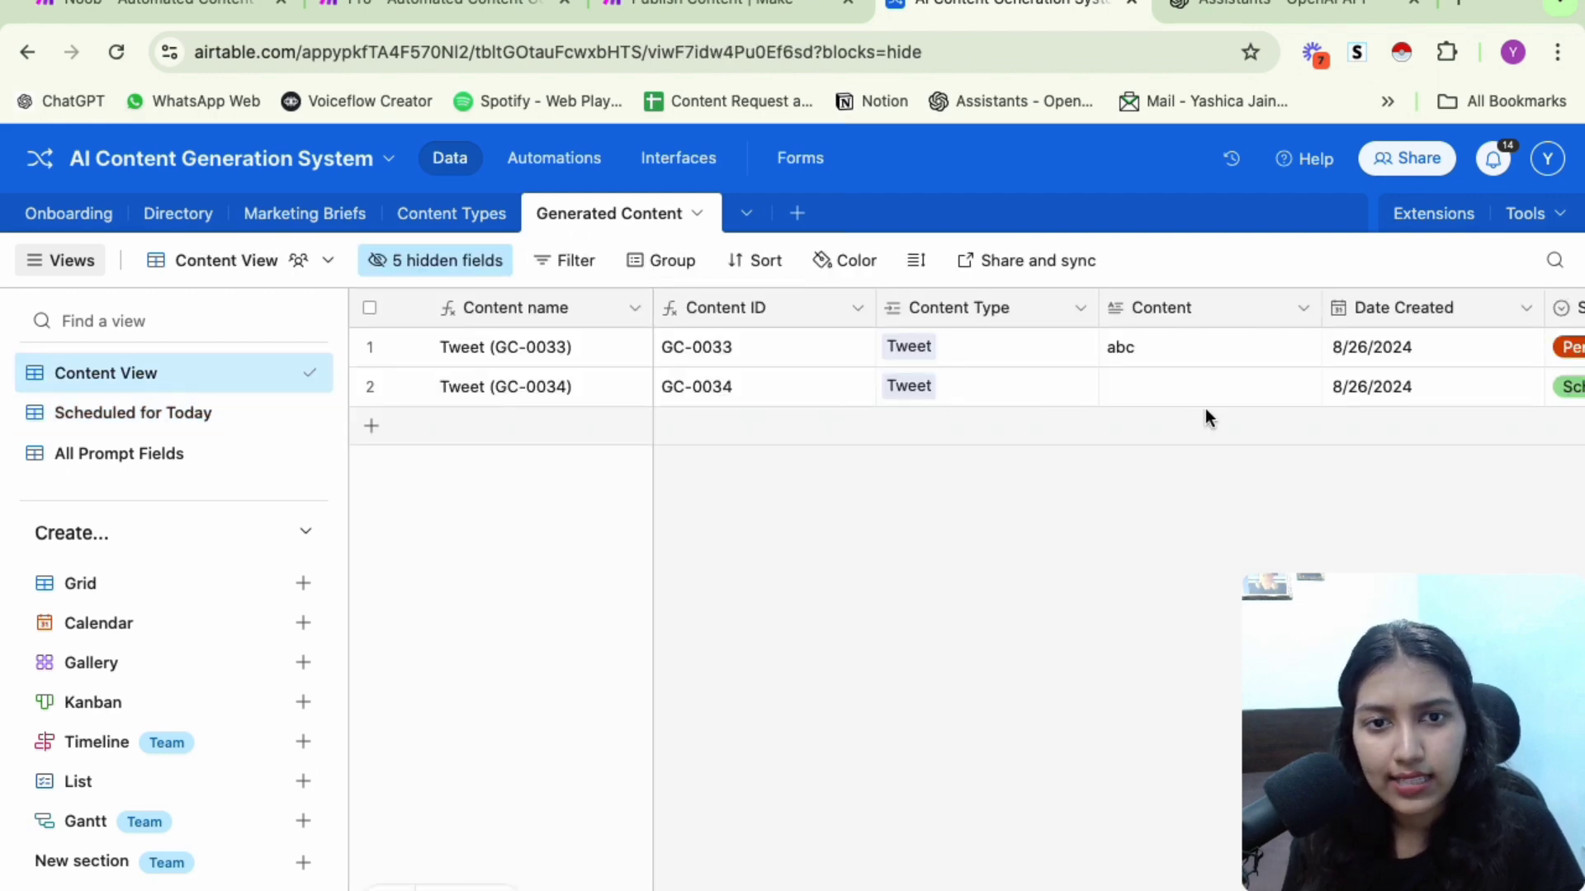
{"action": "scroll", "coordinate": [1205, 411], "scroll_direction": "right", "scroll_amount": 5}
{"action": "scroll", "coordinate": [1017, 346], "scroll_direction": "right", "scroll_amount": 3}
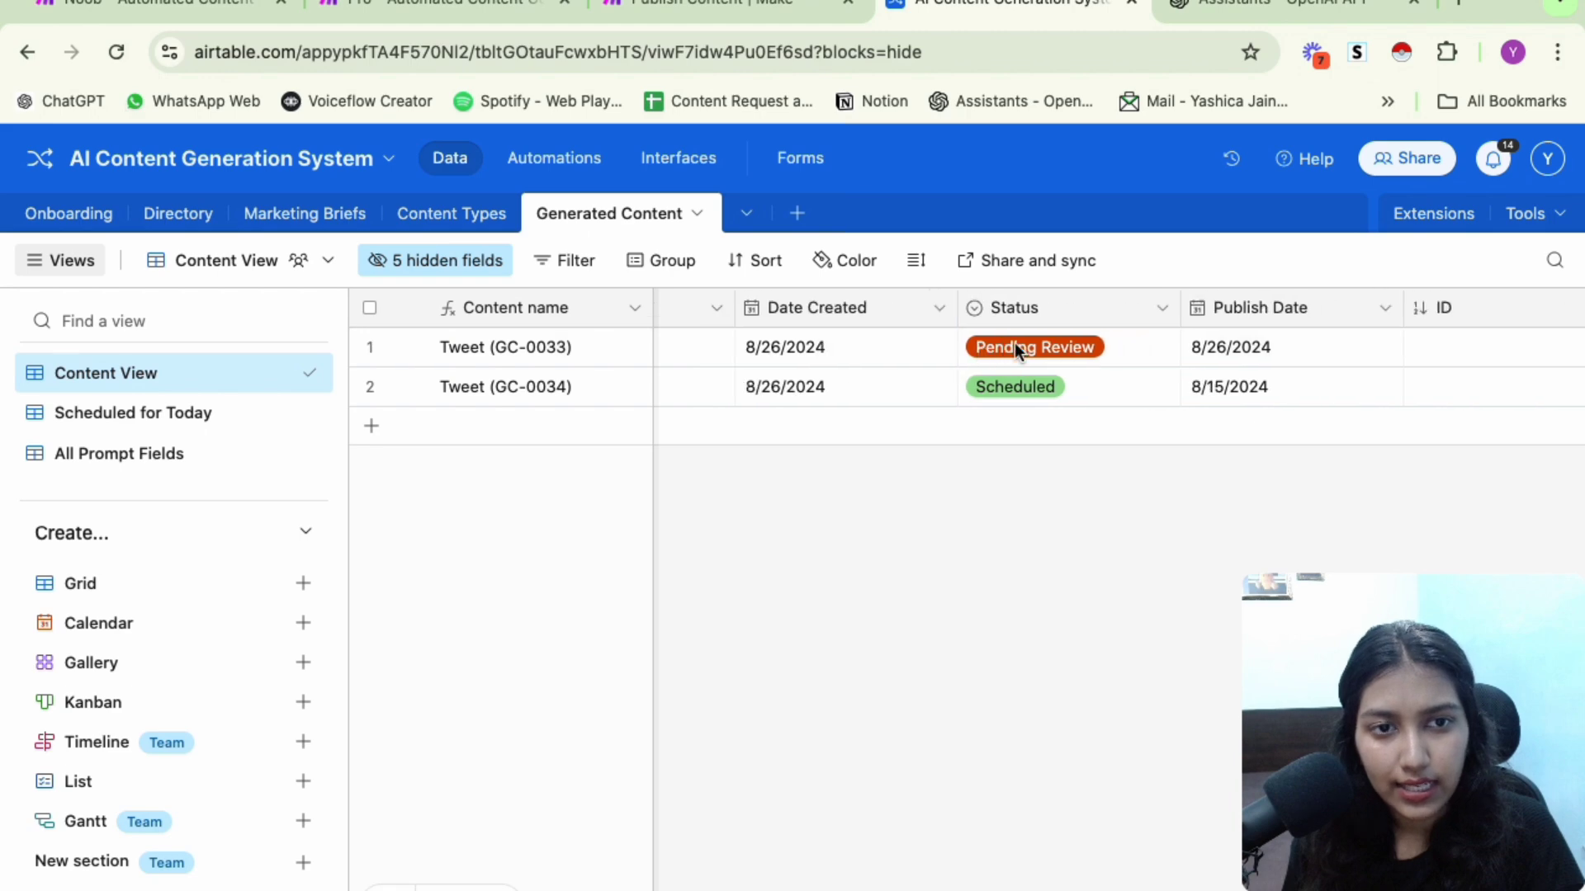
{"action": "scroll", "coordinate": [1230, 364], "scroll_direction": "right", "scroll_amount": 1}
{"action": "double_click", "coordinate": [1215, 384]}
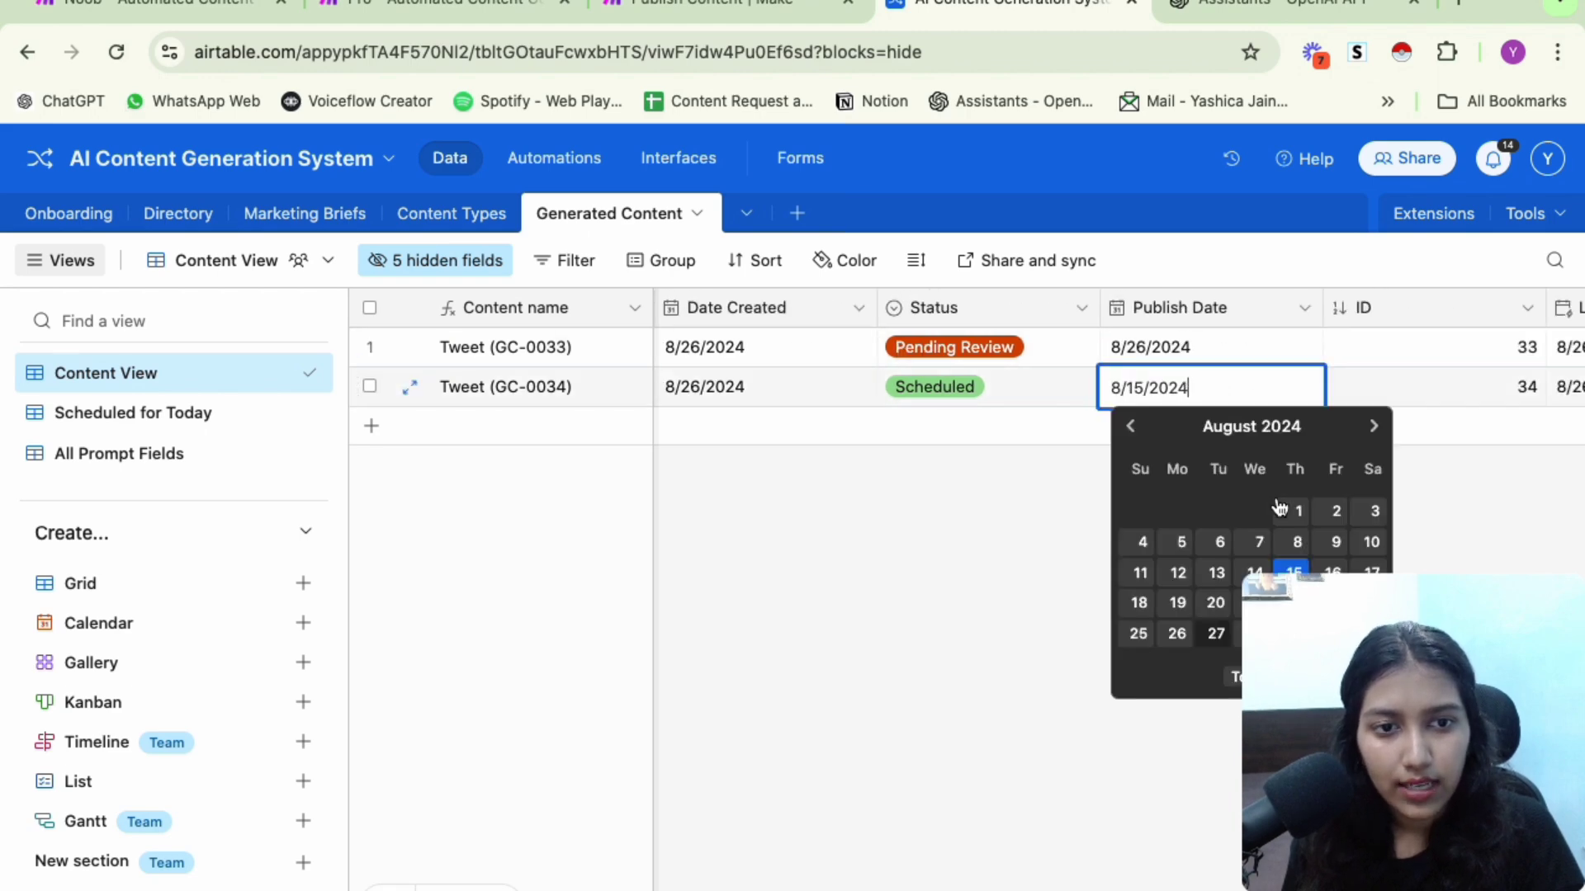
{"action": "left_click", "coordinate": [1220, 630]}
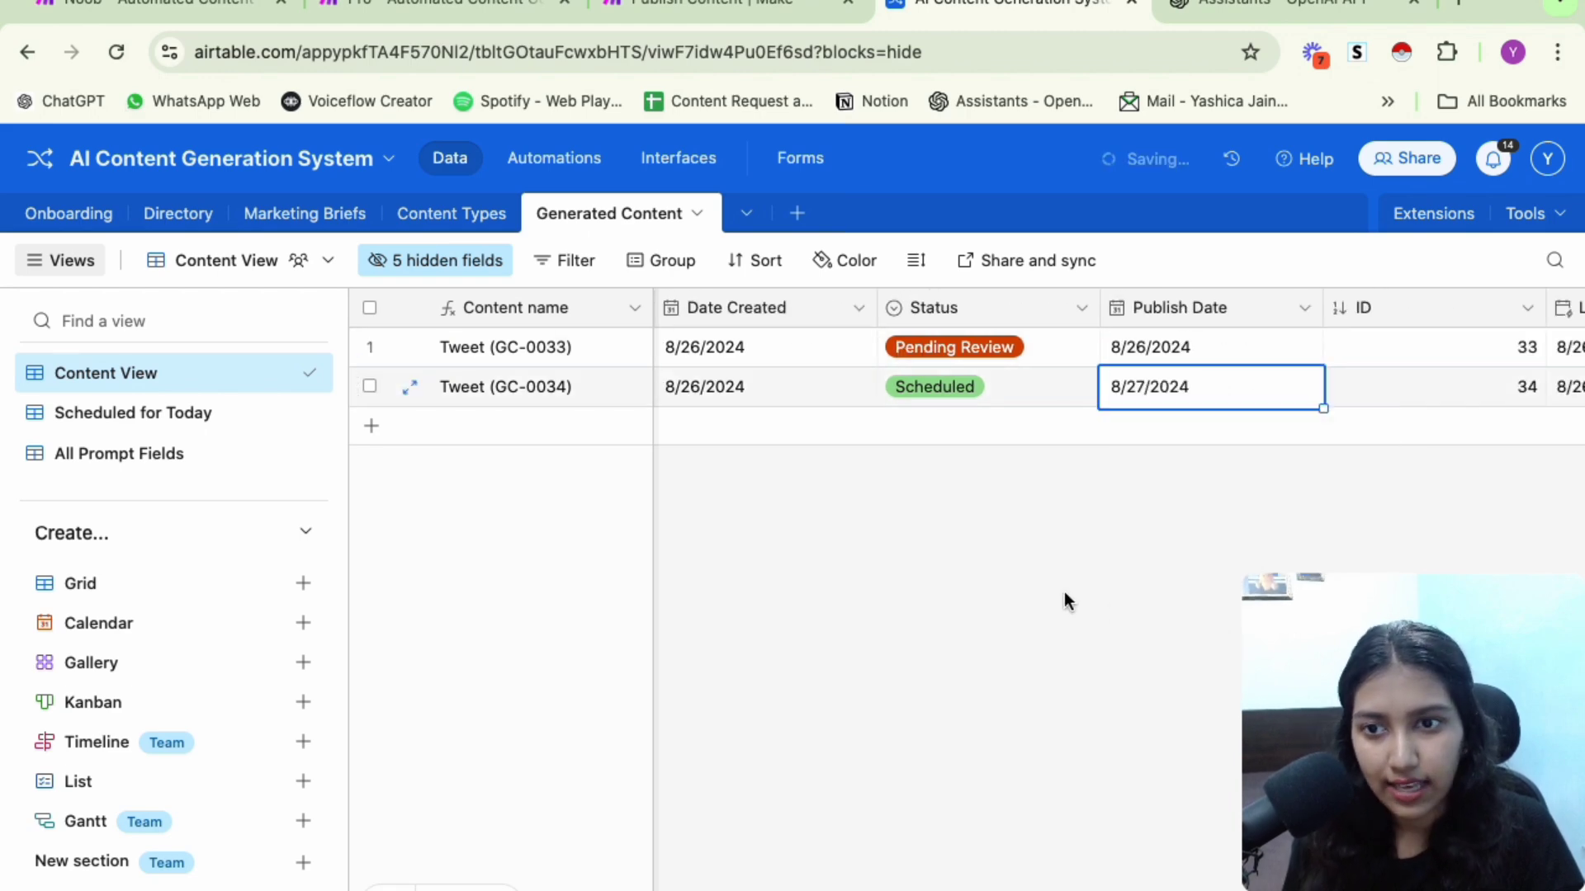
Check the tweet's status and publish date in the Scheduled for Today view, and compare them with the Make Airtable module's View setting
{"action": "left_click", "coordinate": [110, 412]}
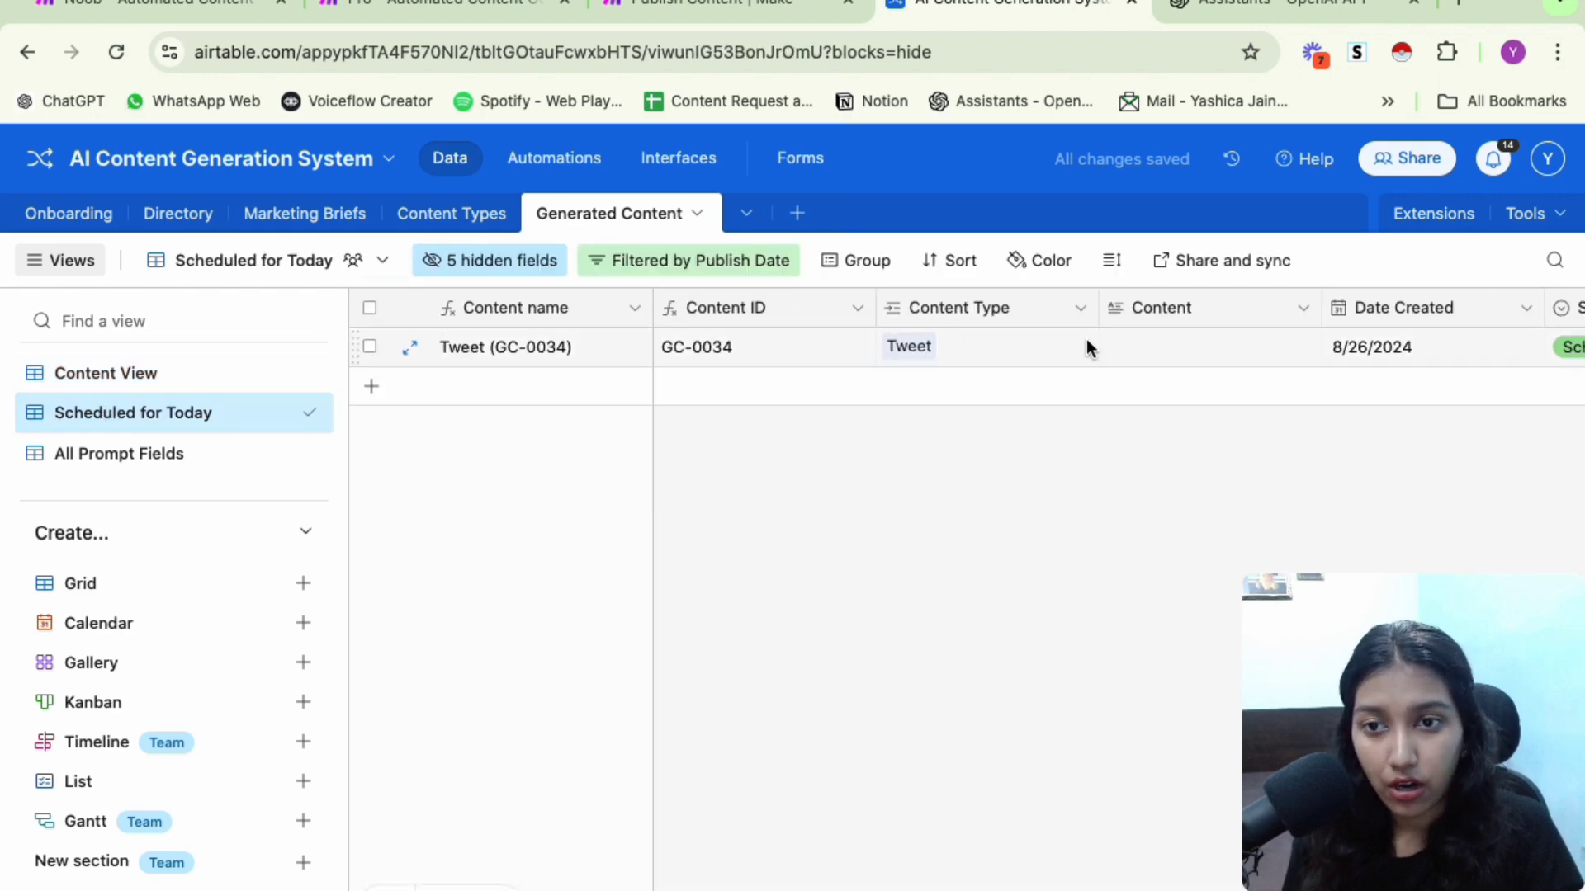
{"action": "scroll", "coordinate": [1078, 335], "scroll_direction": "right", "scroll_amount": 6}
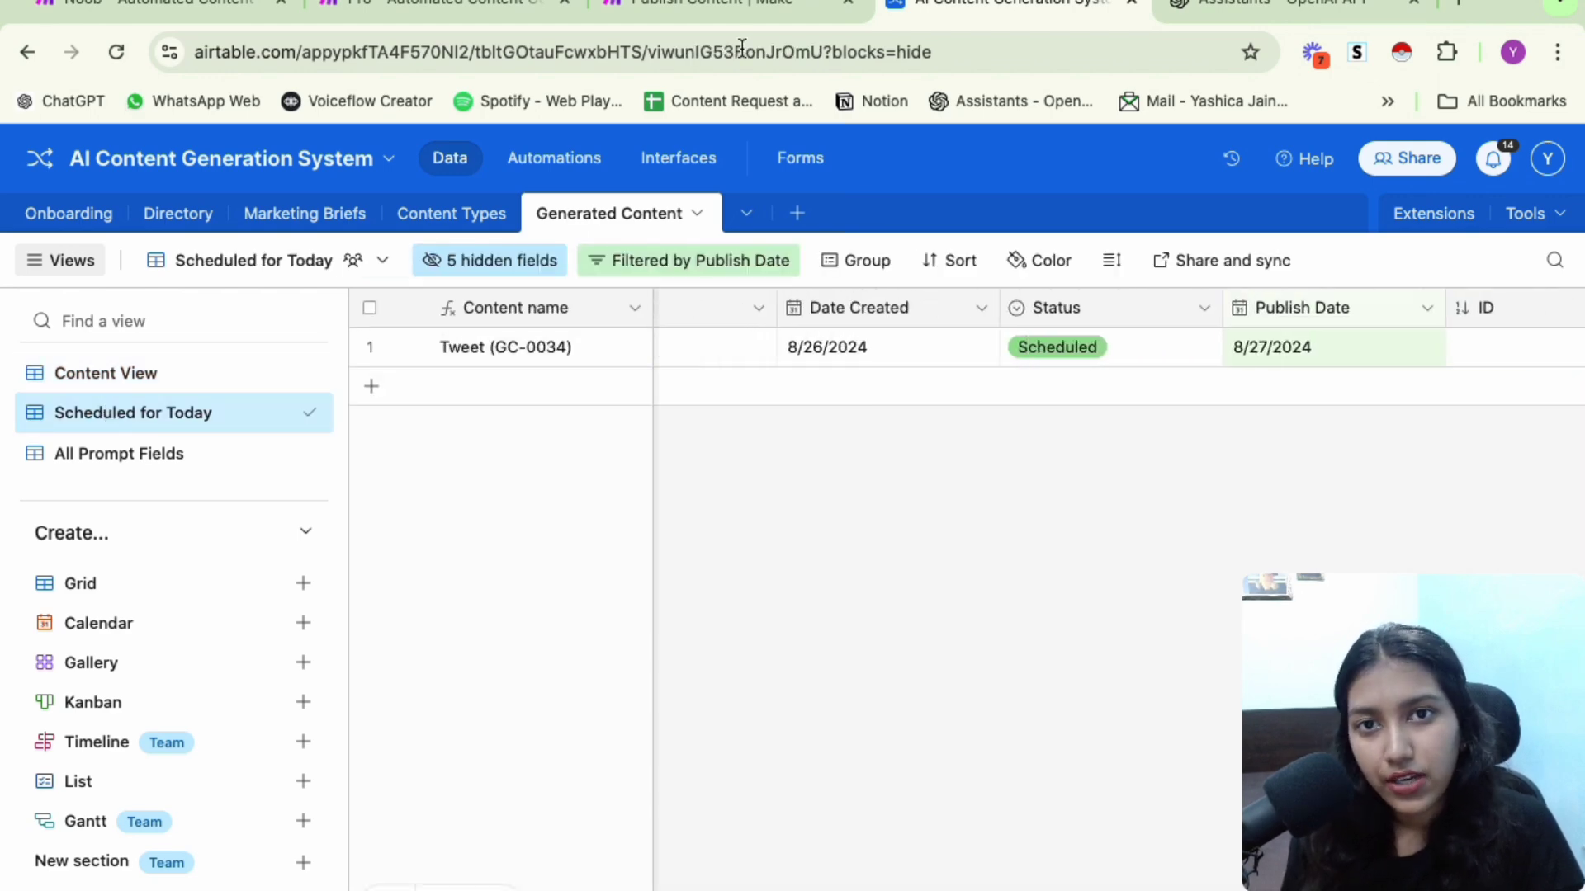
{"action": "left_click", "coordinate": [733, 12]}
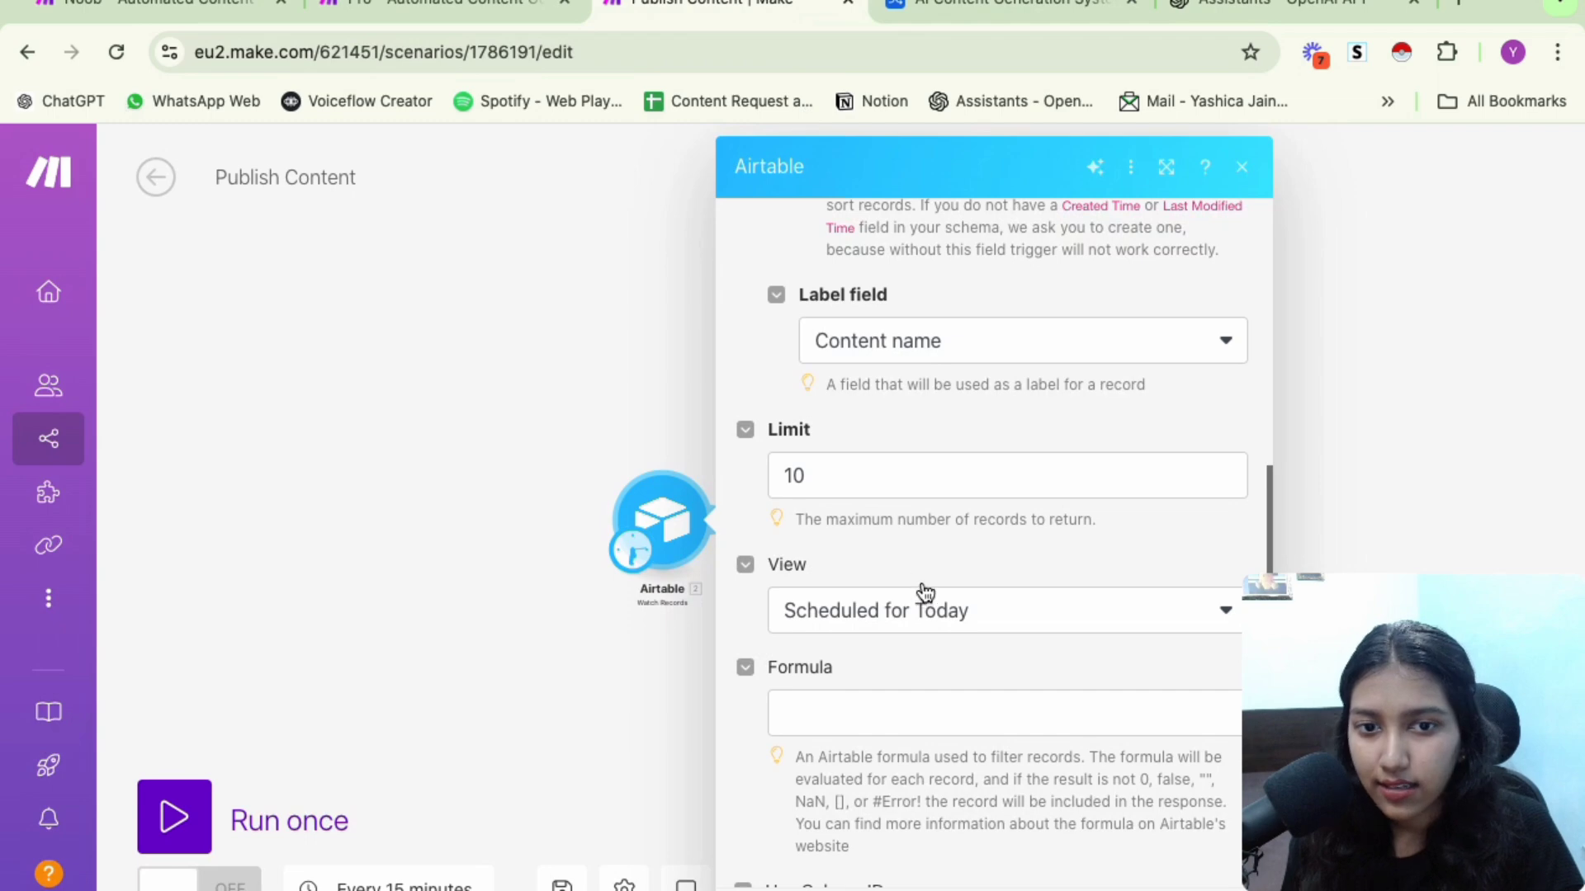
{"action": "scroll", "coordinate": [921, 578], "scroll_direction": "down", "scroll_amount": 1}
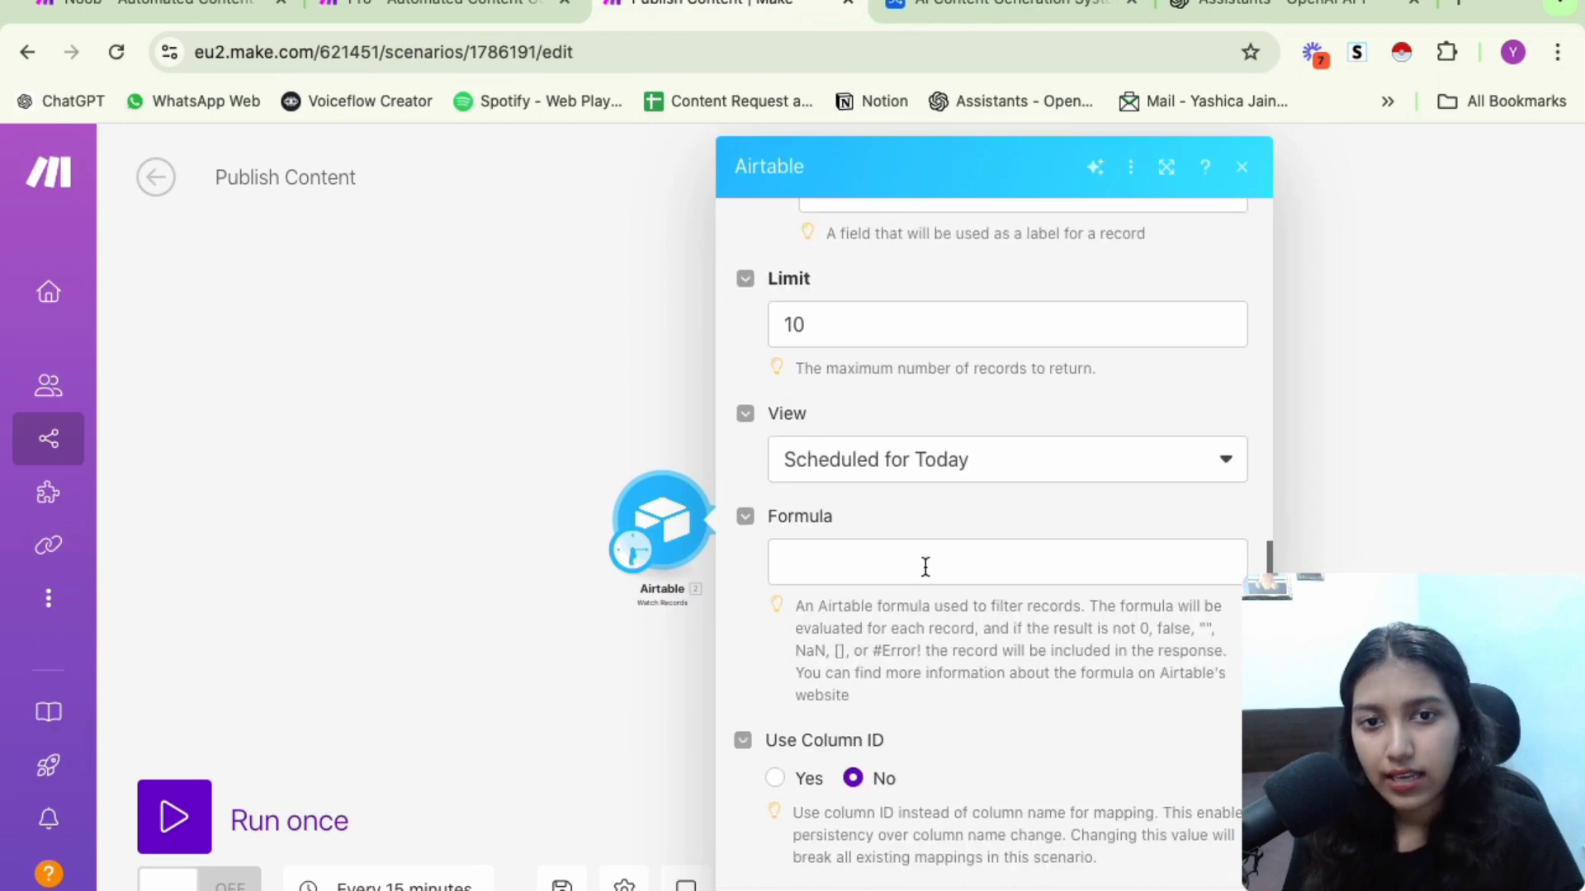
{"action": "left_click", "coordinate": [1324, 376]}
Look over the router's publishing branches and inspect the X and LinkedIn post modules' settings
{"action": "left_click_drag", "start_coordinate": [856, 627], "coordinate": [622, 537]}
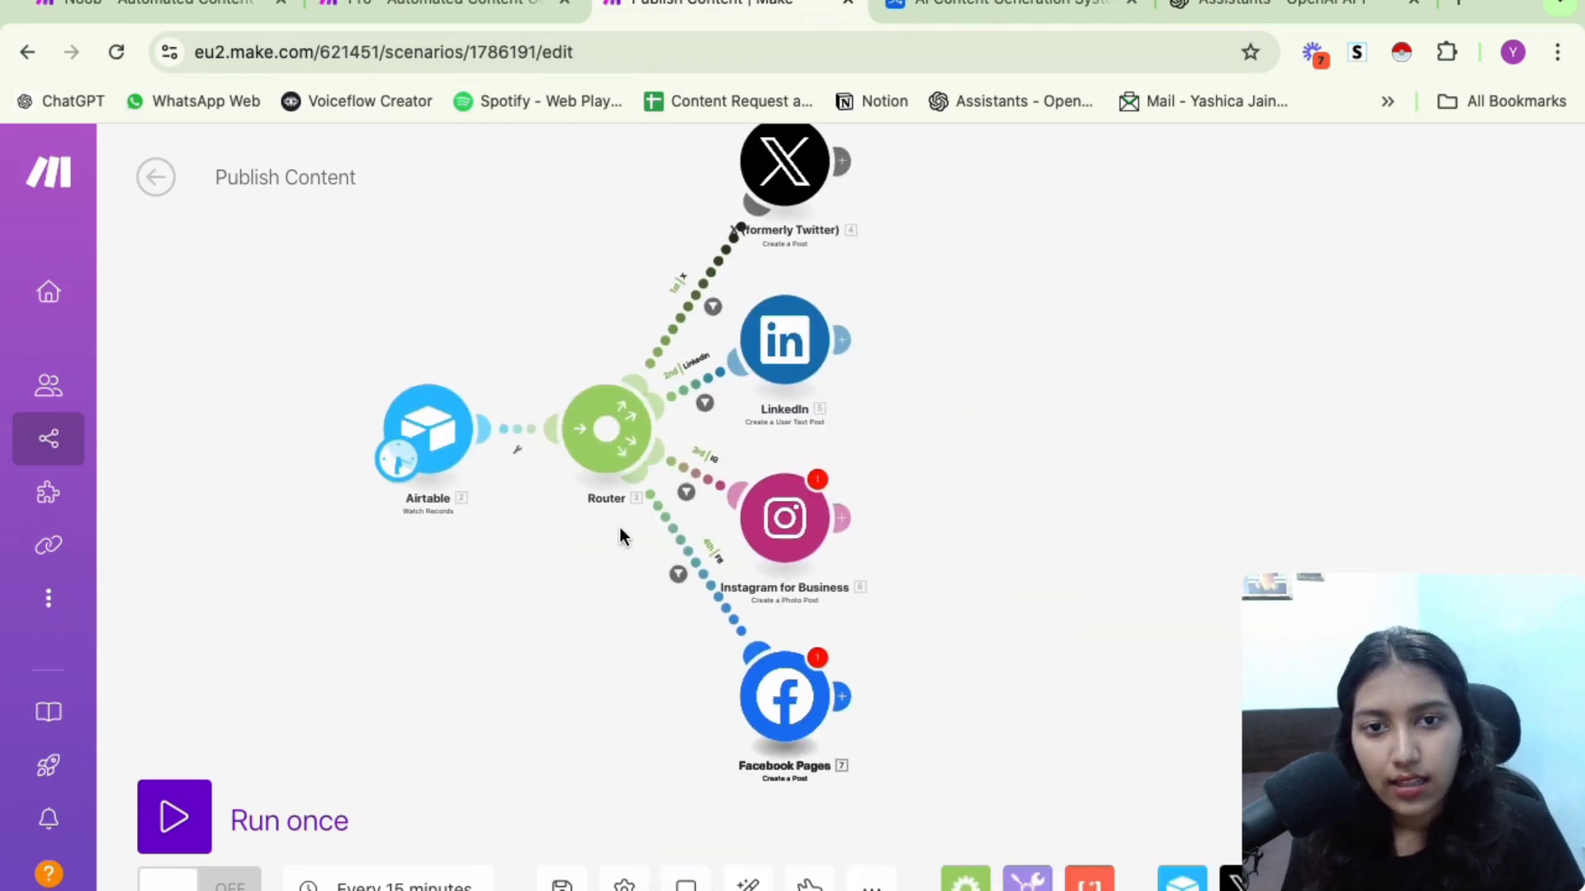
{"action": "left_click", "coordinate": [784, 161]}
{"action": "left_click", "coordinate": [636, 226]}
{"action": "left_click", "coordinate": [796, 359]}
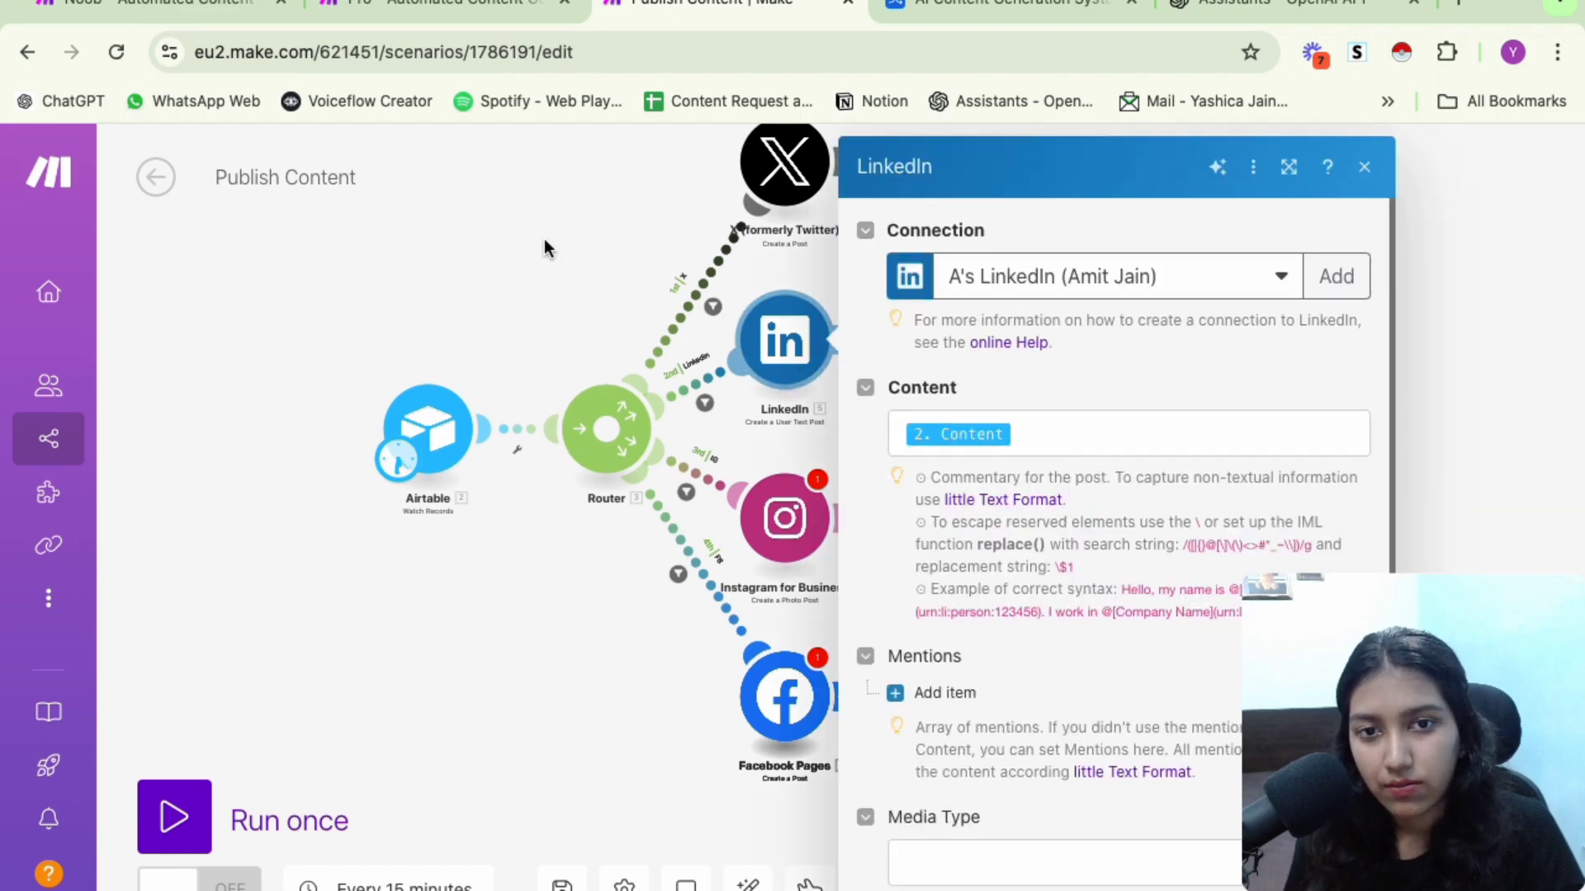
{"action": "left_click", "coordinate": [544, 239]}
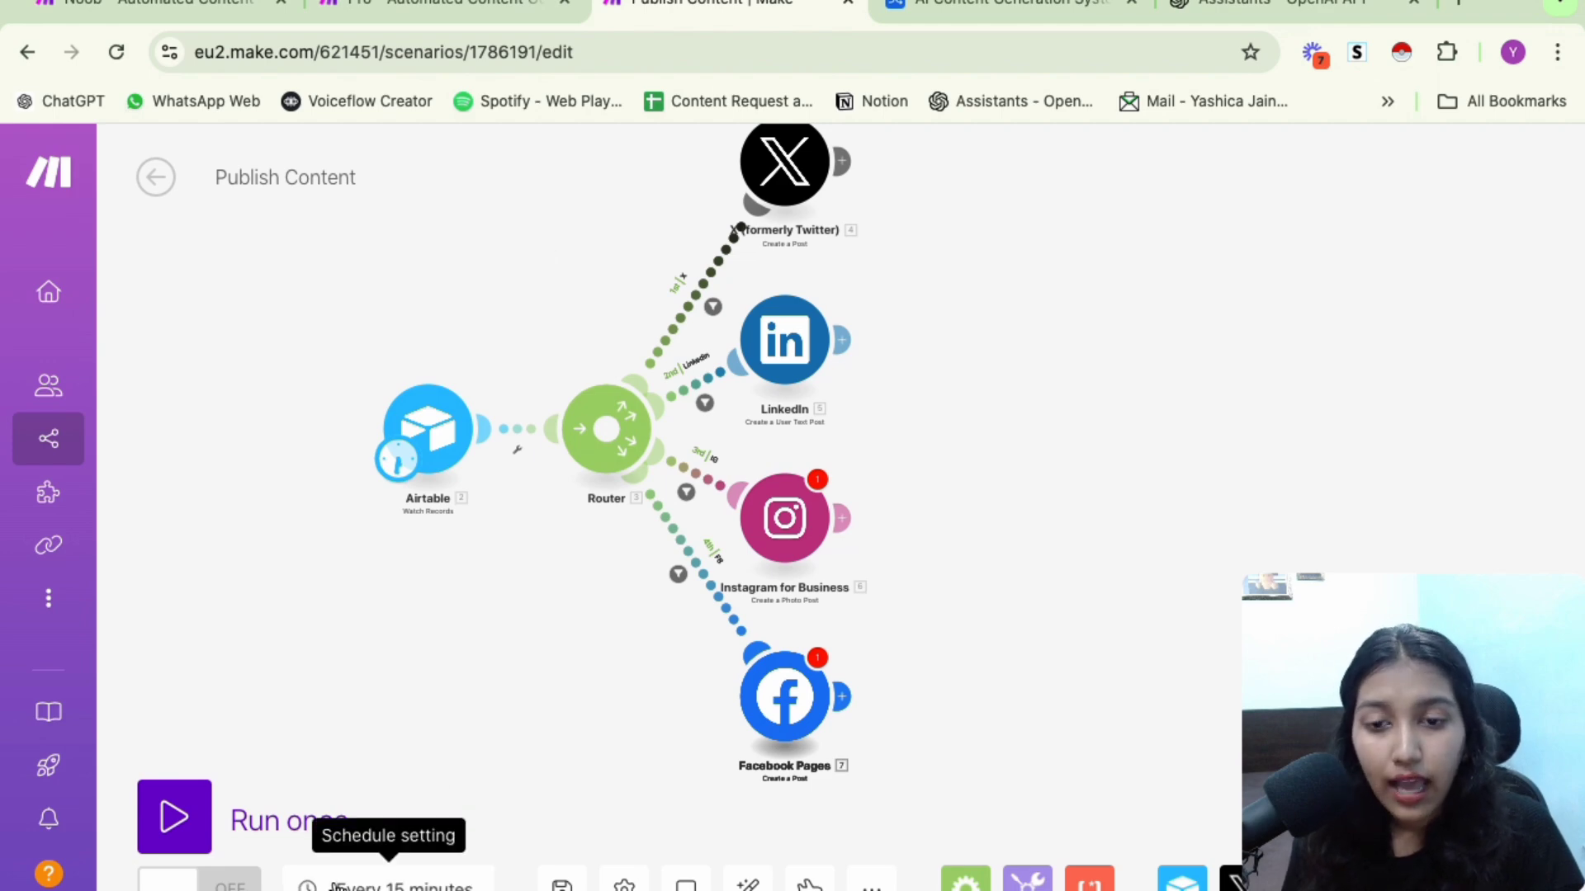
Review the Run scenario options and interval minutes in the Publish Content scenario's schedule settings, leaving without saving
{"action": "left_click", "coordinate": [399, 881]}
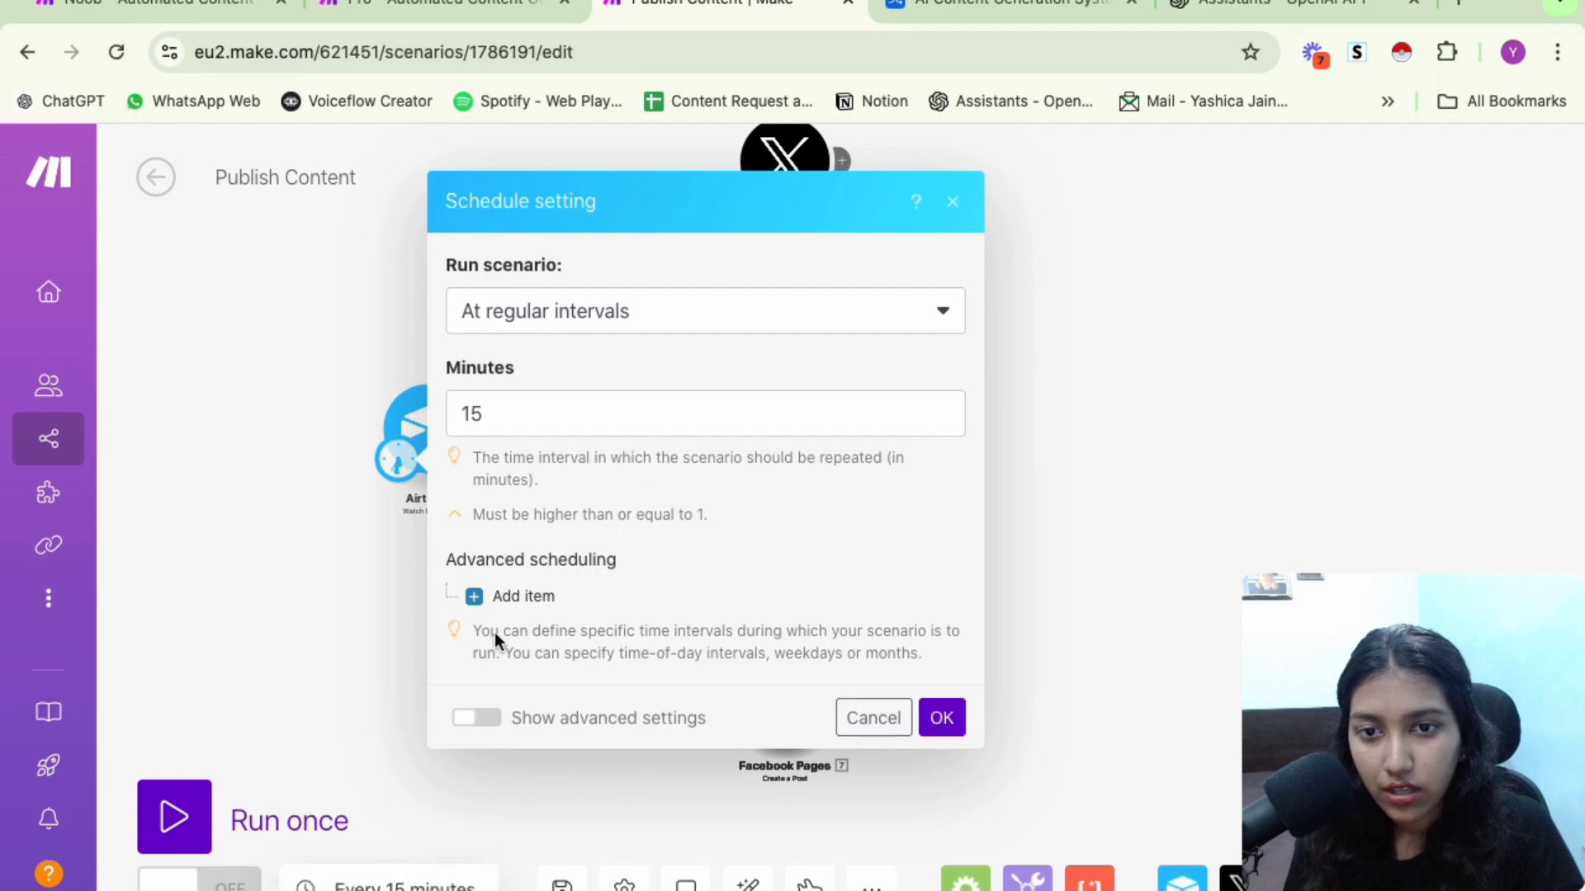
{"action": "left_click", "coordinate": [543, 327]}
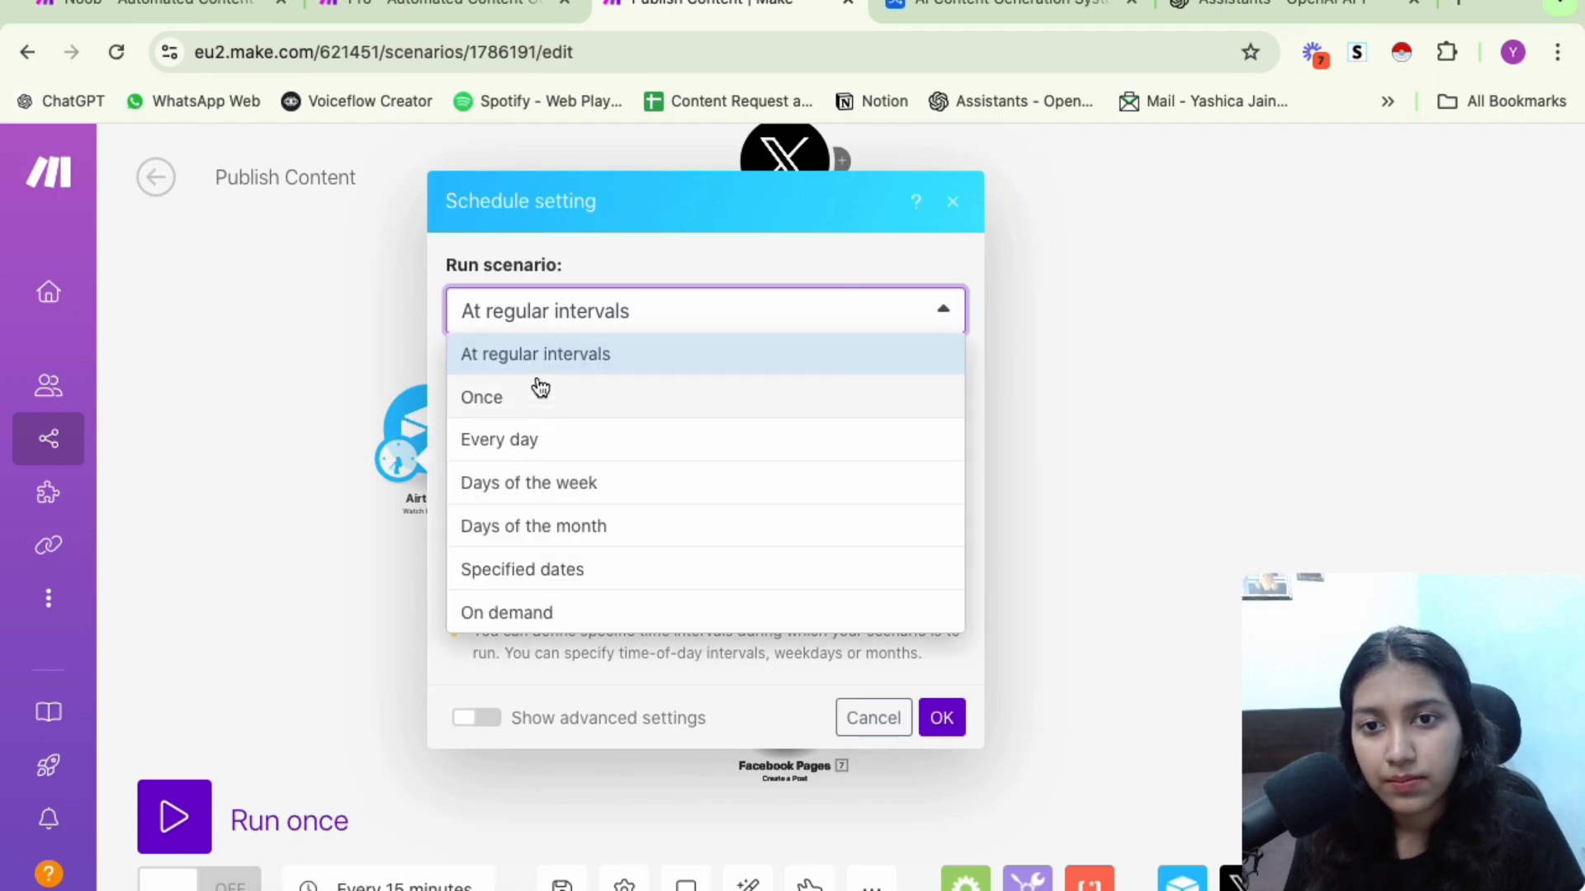
{"action": "left_click", "coordinate": [538, 359]}
{"action": "left_click", "coordinate": [661, 424]}
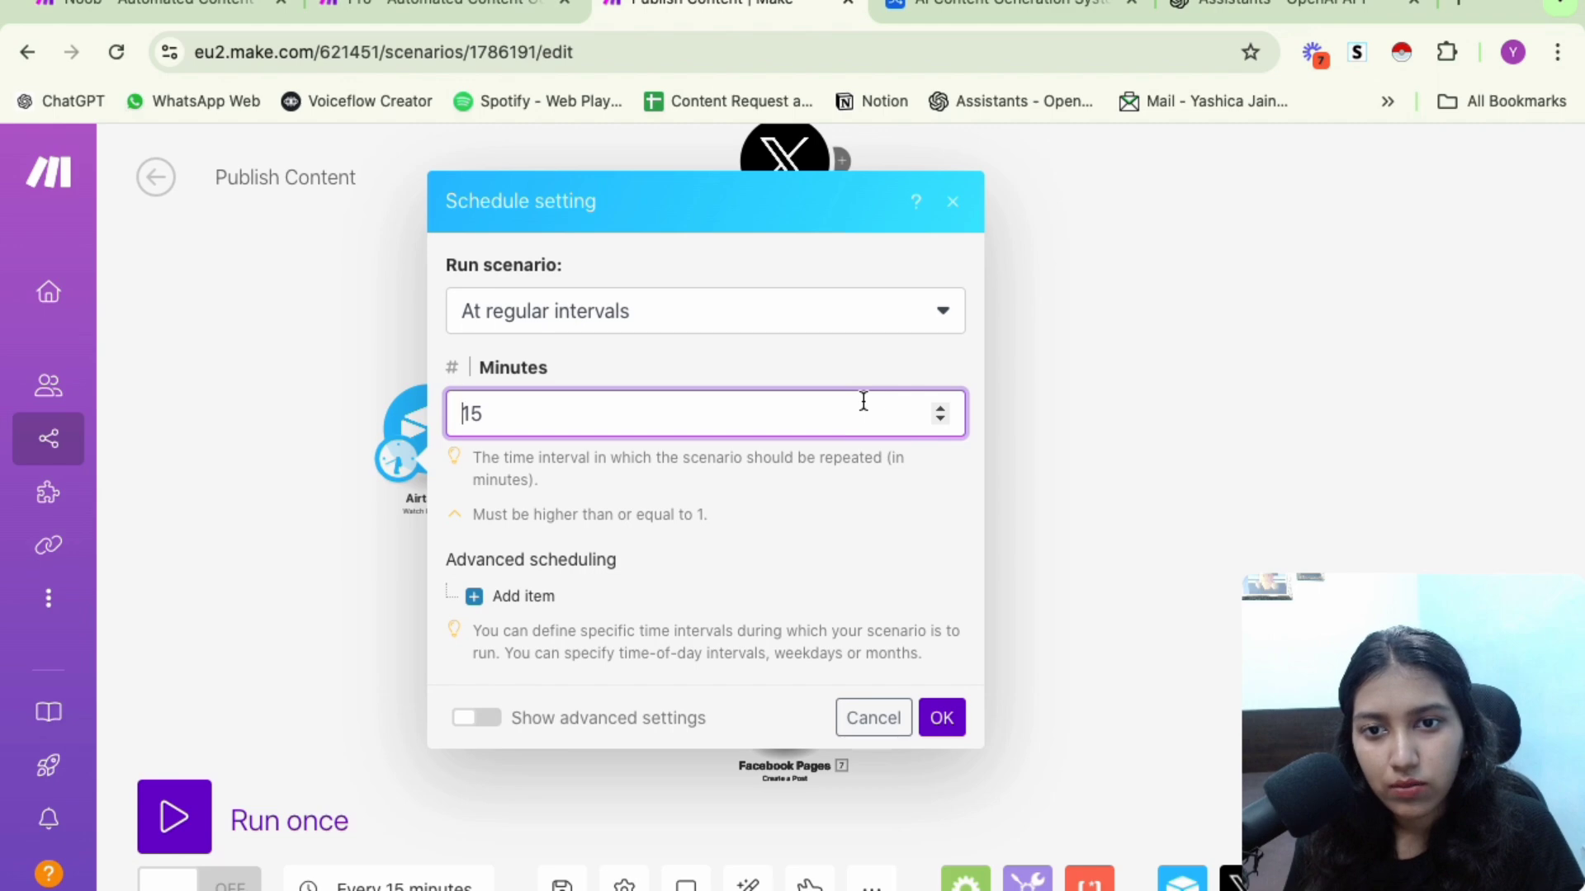
{"action": "left_click", "coordinate": [711, 304]}
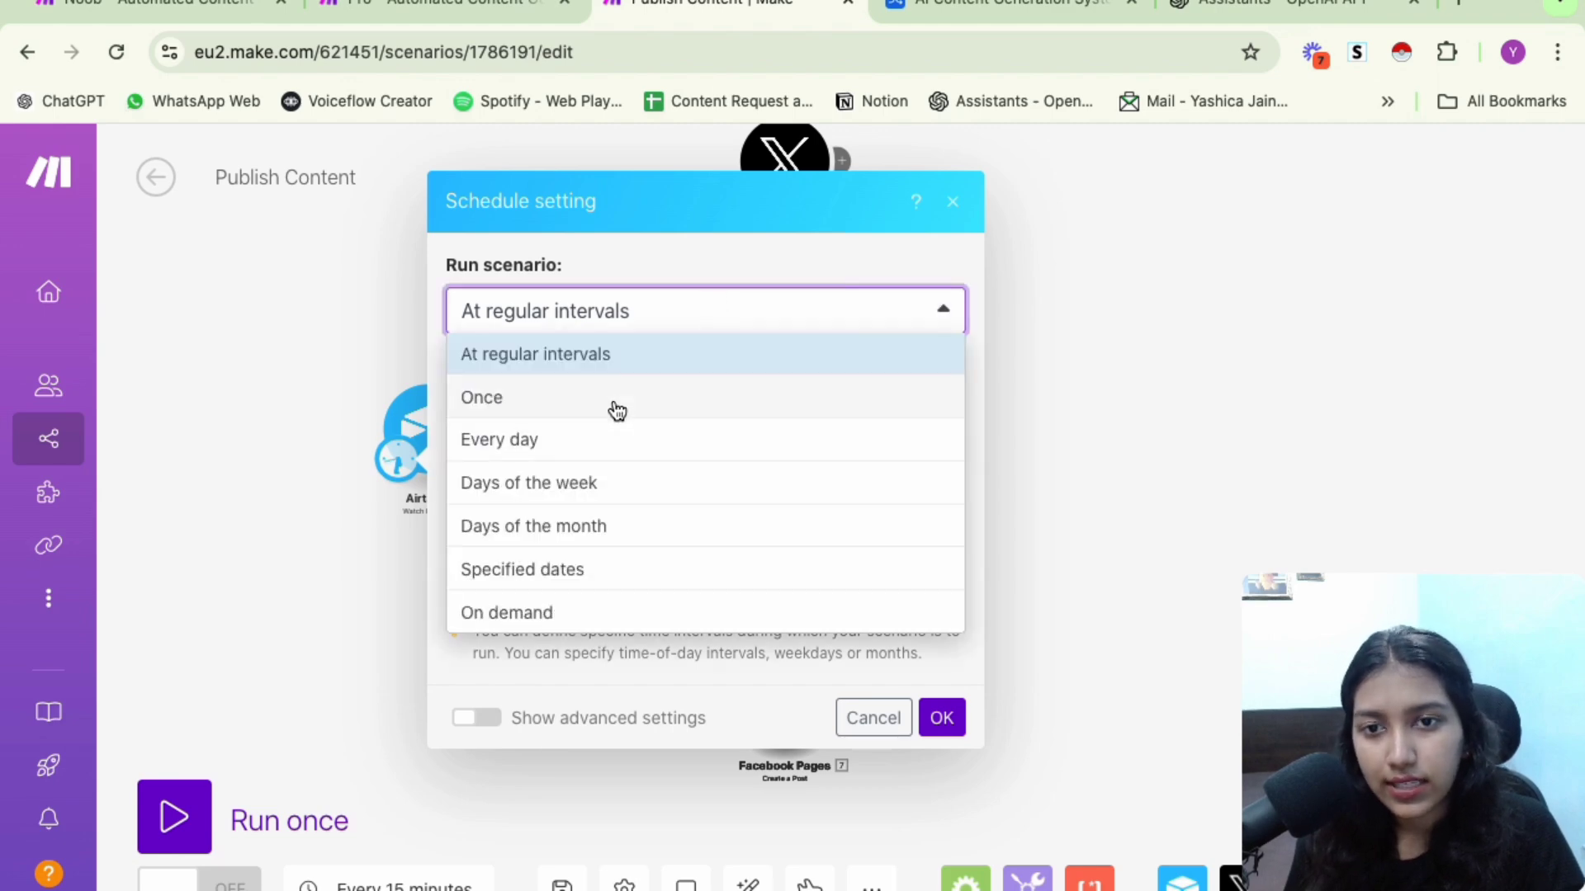
{"action": "left_click", "coordinate": [616, 410]}
{"action": "key", "text": "Escape"}
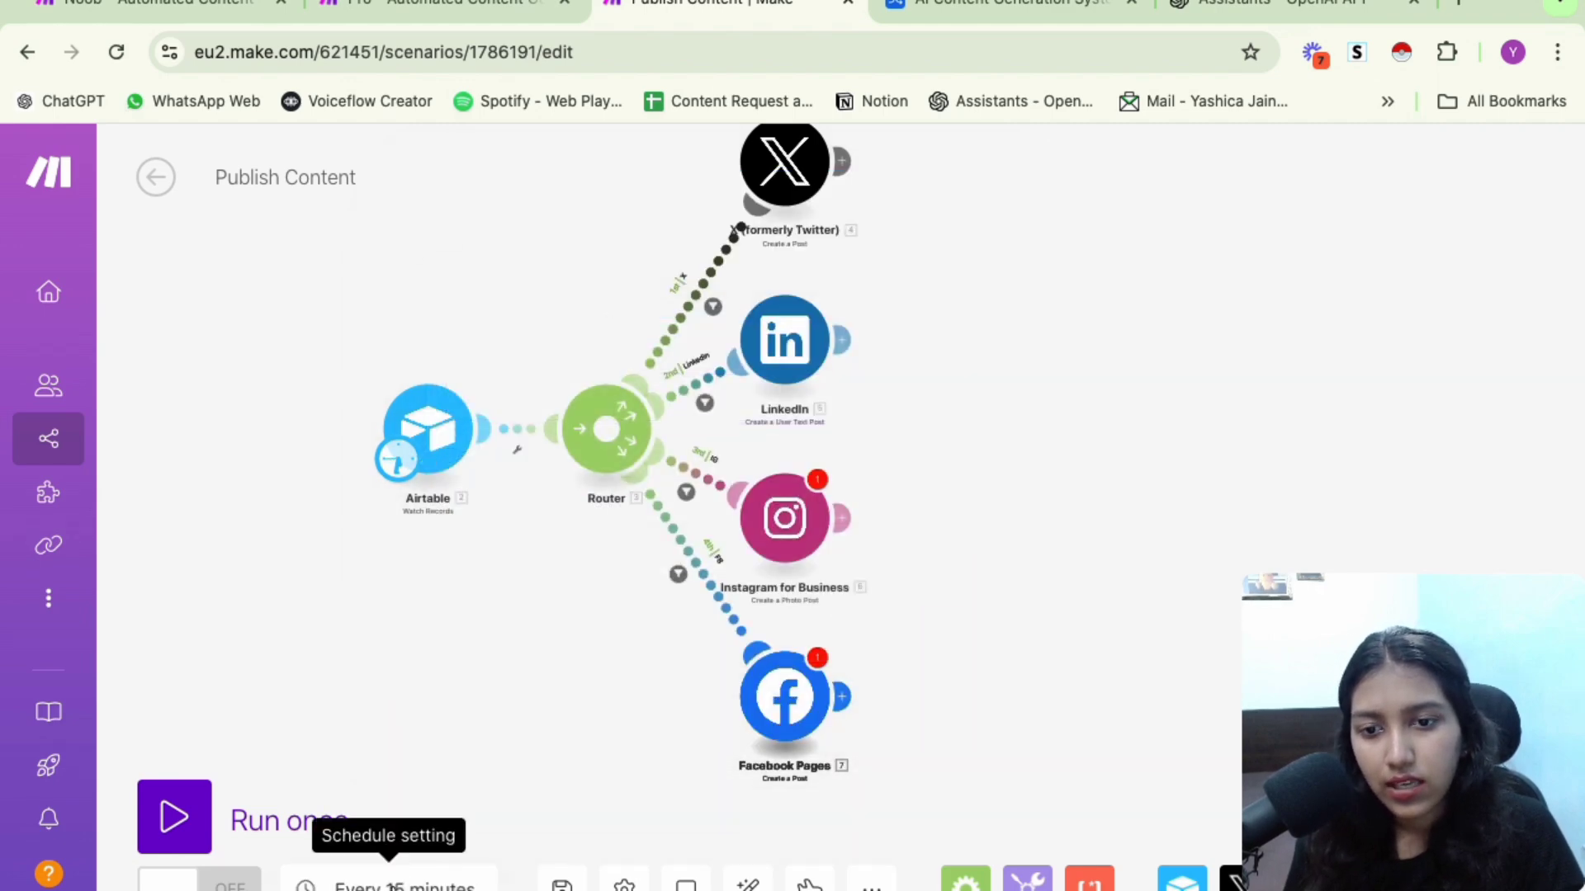
Schedule the Publish Content scenario to run every day at 17:31
{"action": "left_click", "coordinate": [388, 885]}
{"action": "left_click", "coordinate": [609, 321]}
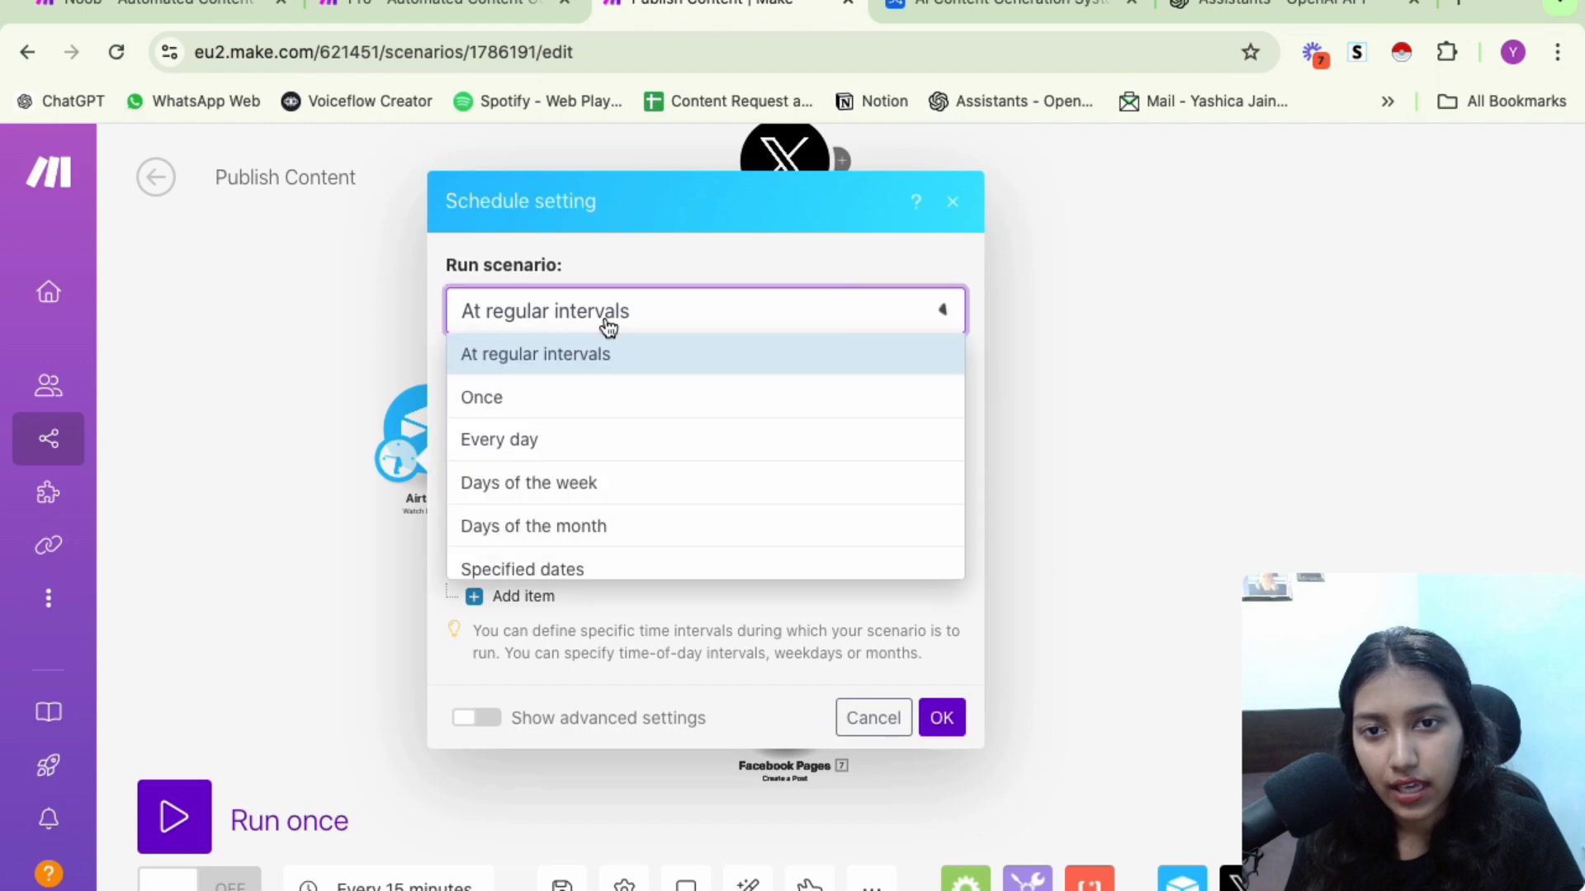
{"action": "left_click", "coordinate": [545, 438]}
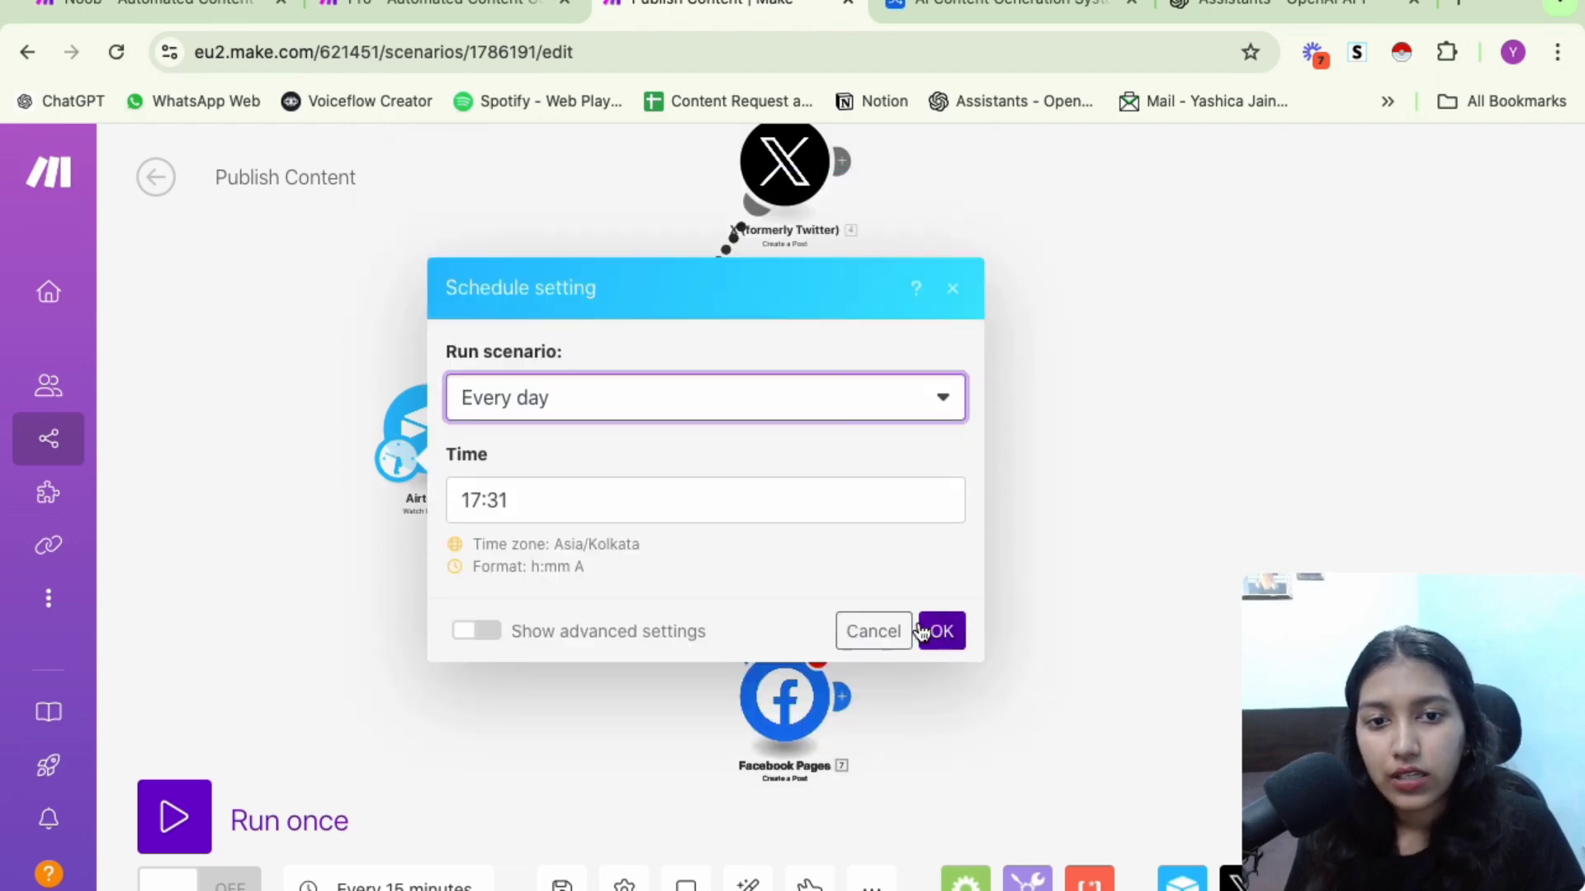
{"action": "left_click", "coordinate": [467, 499]}
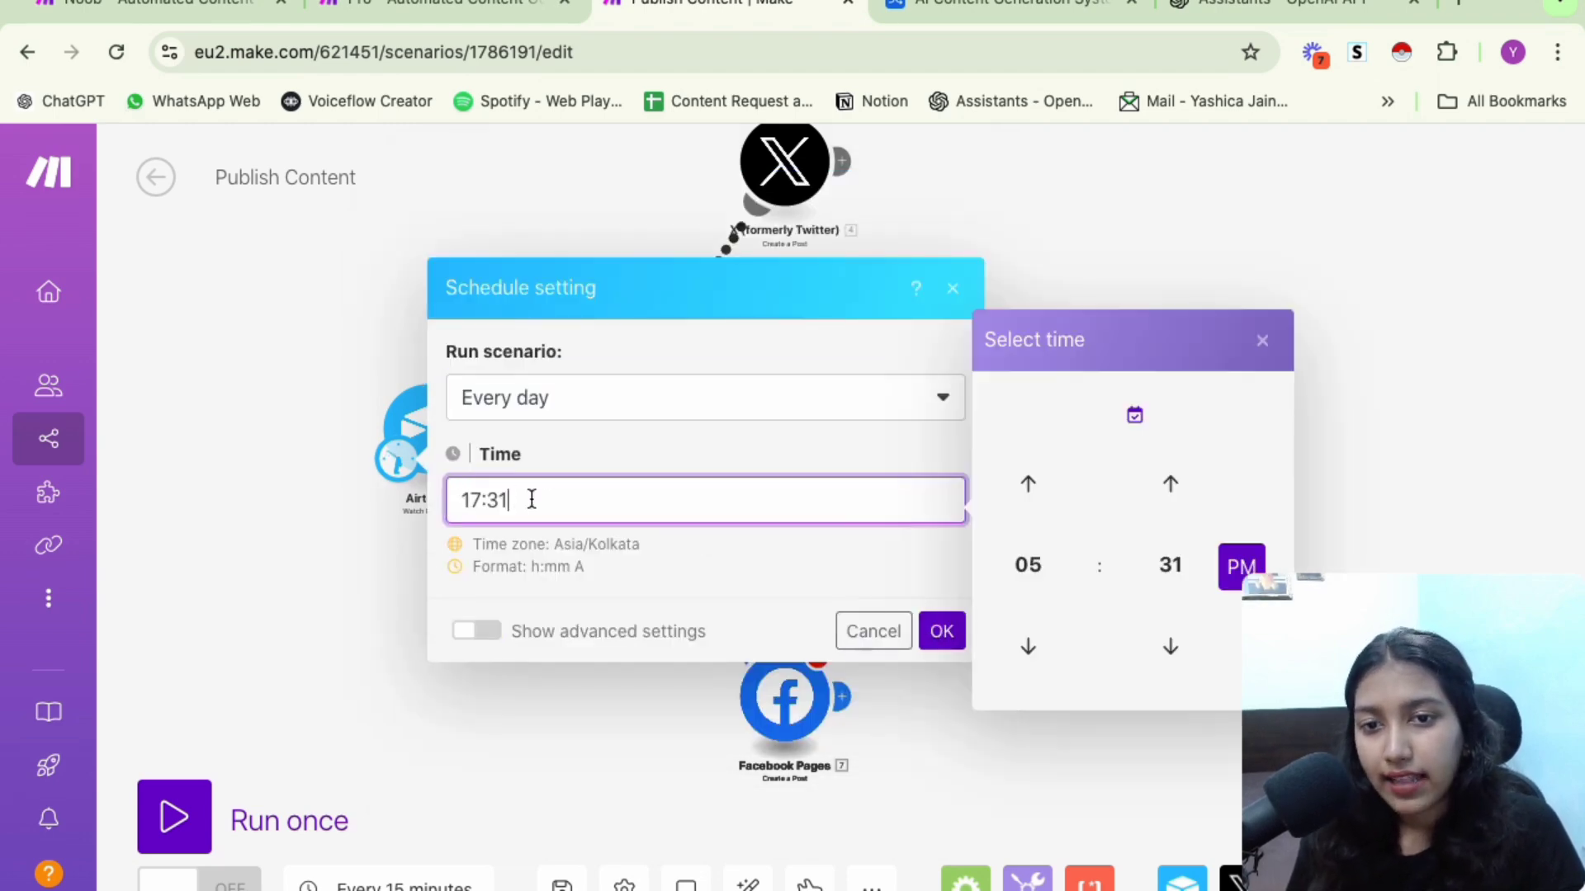
{"action": "left_click", "coordinate": [934, 636]}
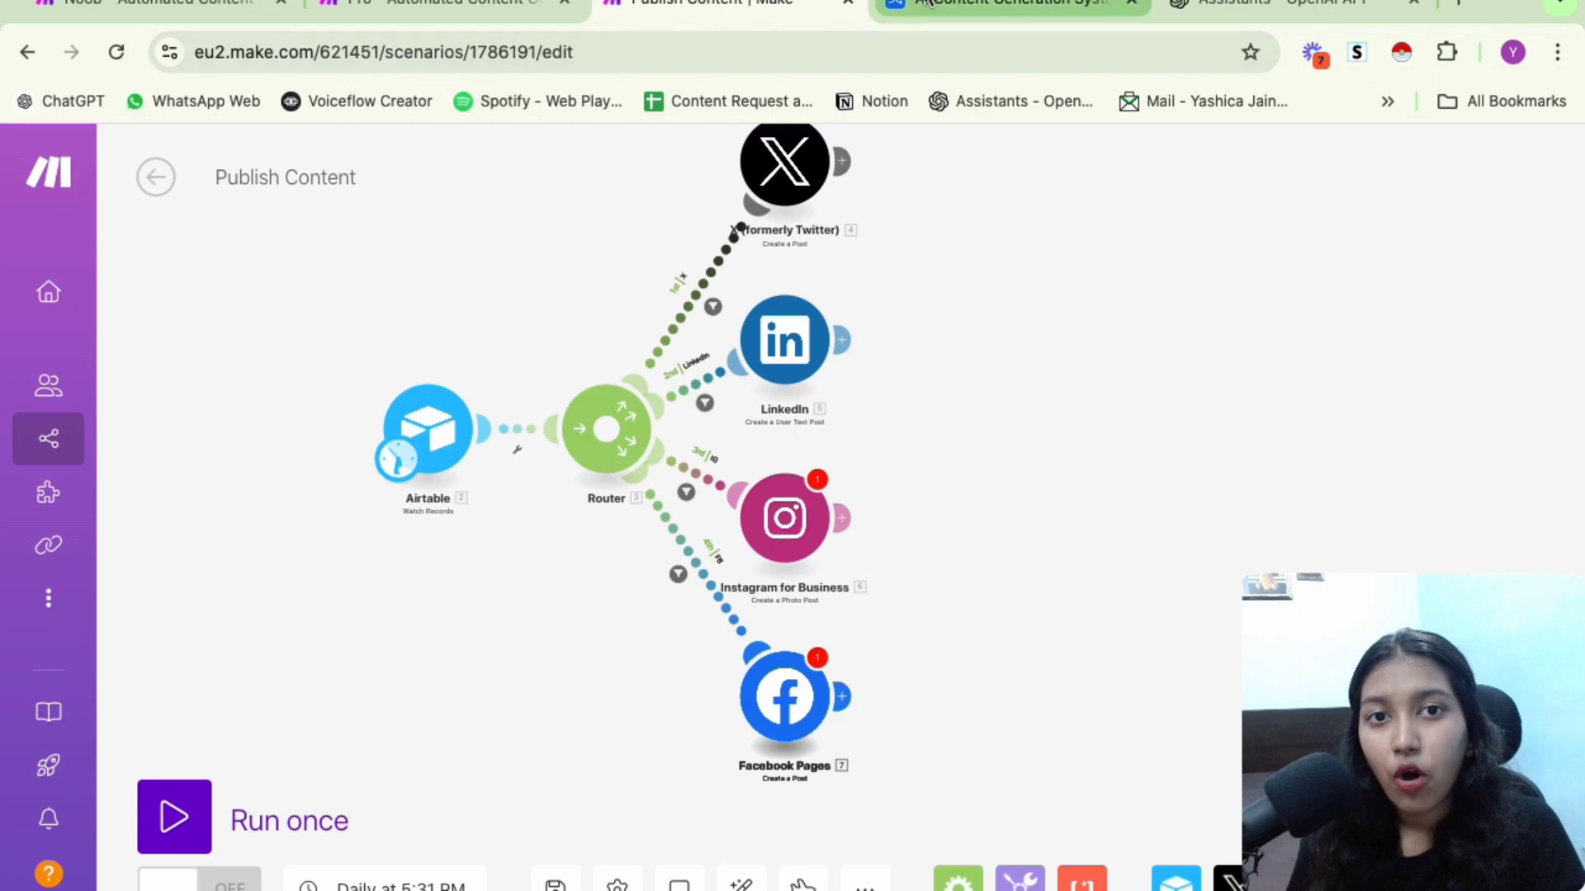
Compare Airtable's Scheduled for Today record with the Publish Content scenario in Make
{"action": "left_click", "coordinate": [926, 4]}
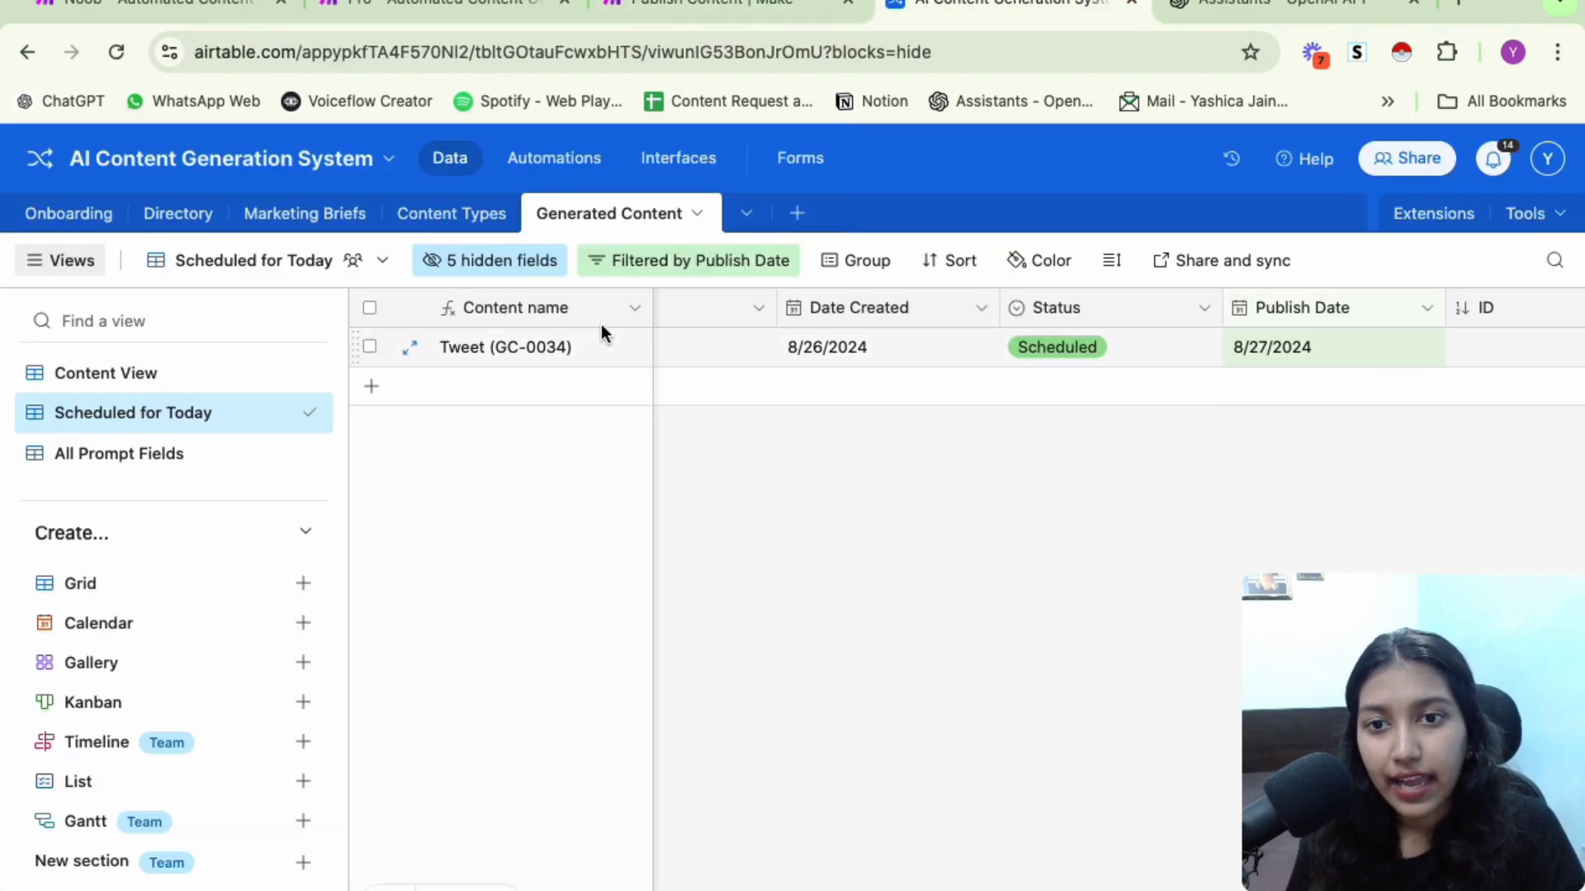
{"action": "left_click", "coordinate": [753, 7]}
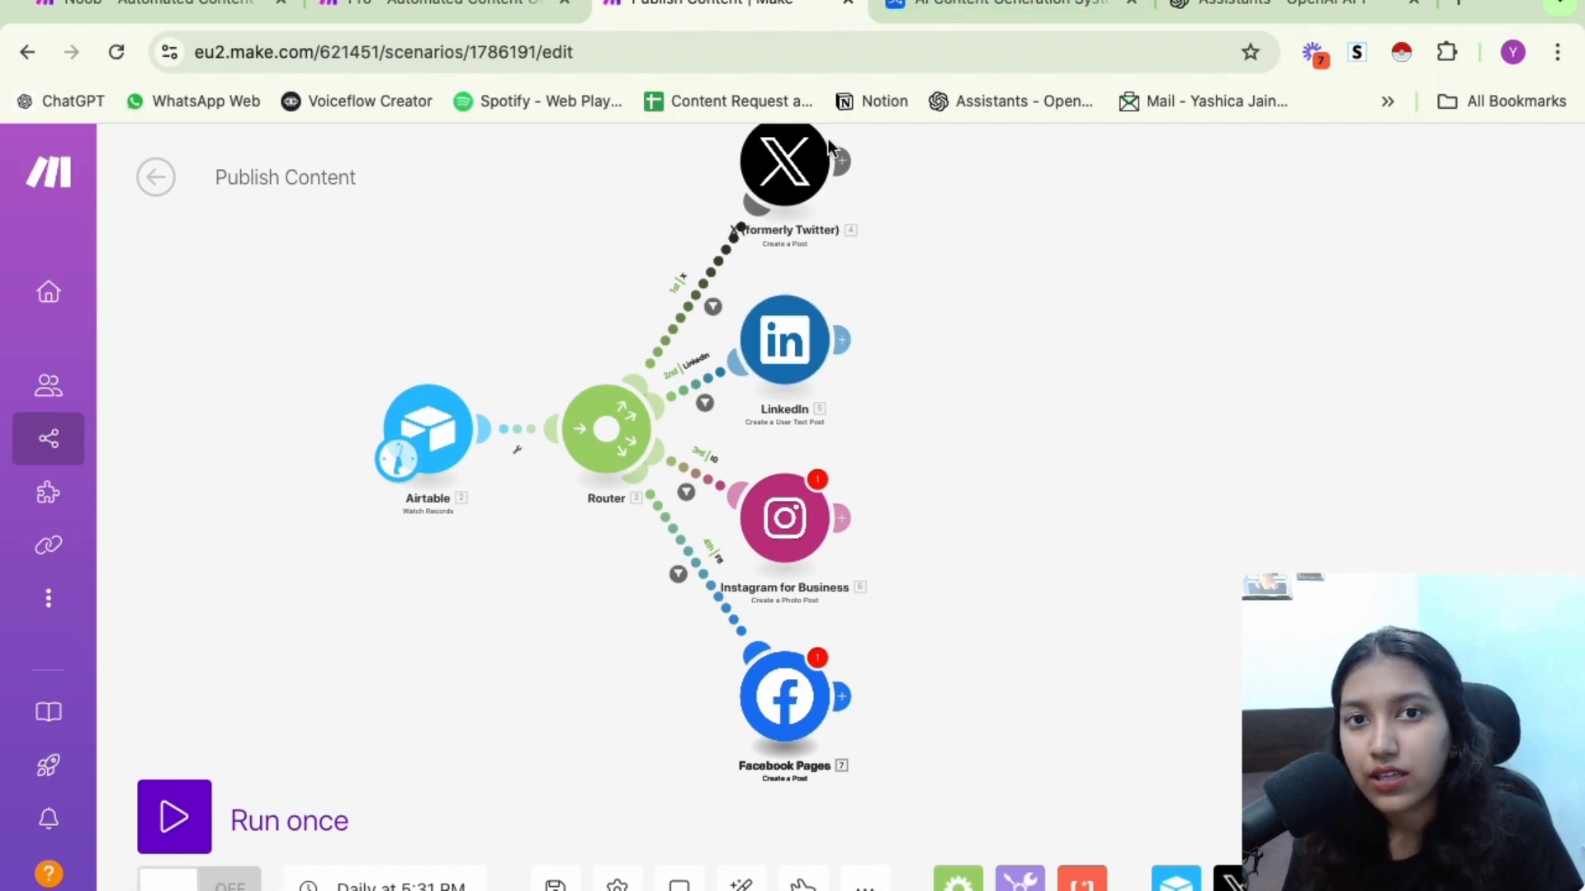
{"action": "left_click", "coordinate": [974, 10]}
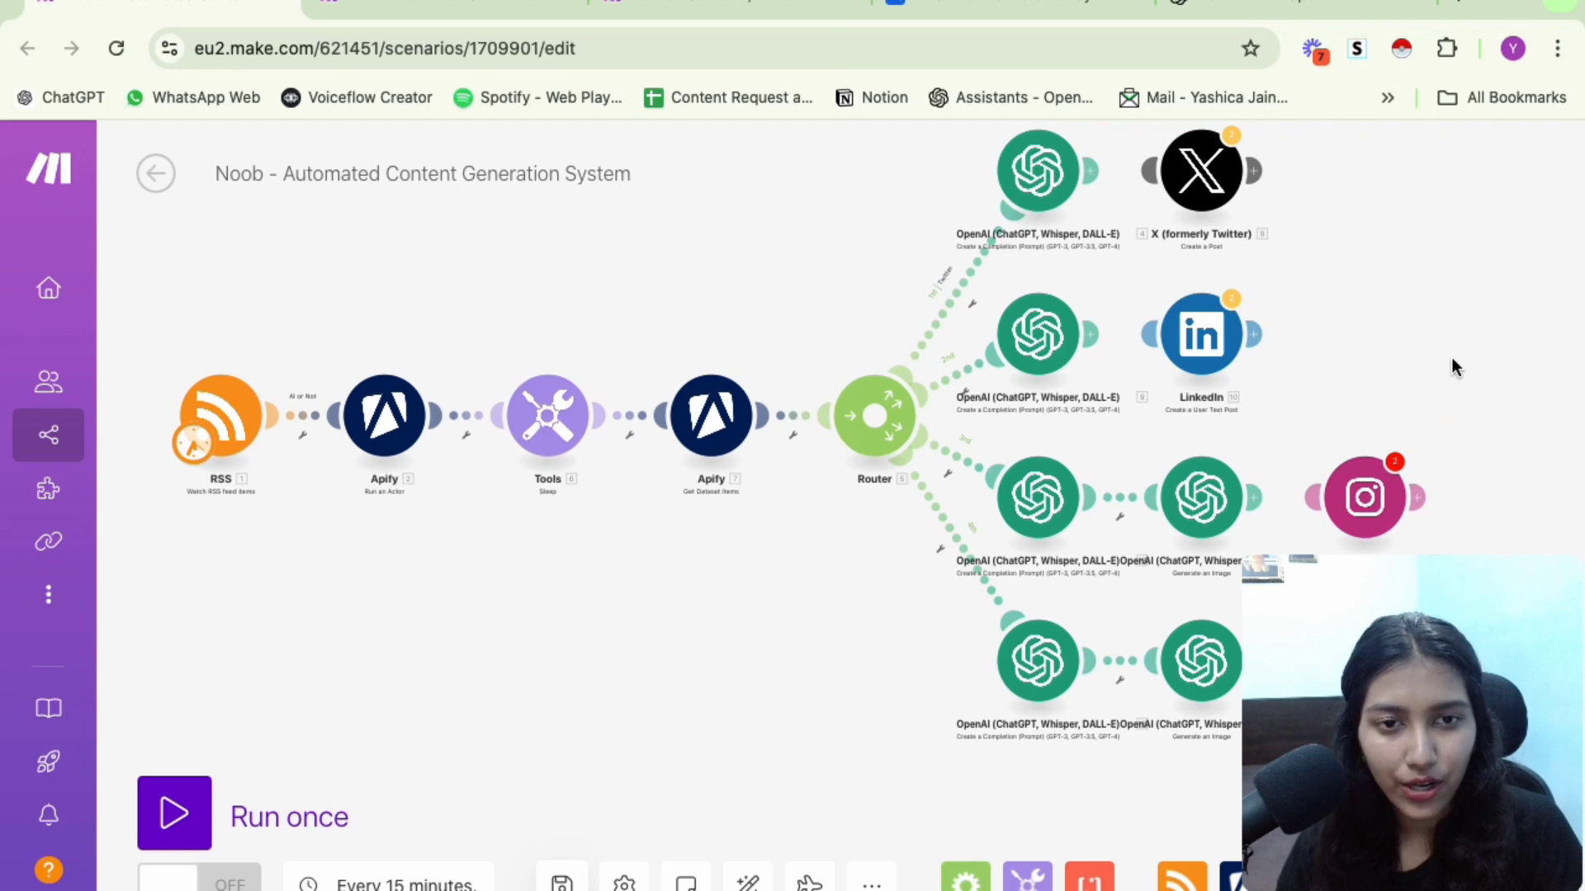
Look over the Noob scenario's modules and the link options at the AI or Not filter between RSS and Apify
{"action": "left_click_drag", "start_coordinate": [1450, 364], "coordinate": [1329, 343]}
{"action": "left_click_drag", "start_coordinate": [1284, 327], "coordinate": [1495, 378]}
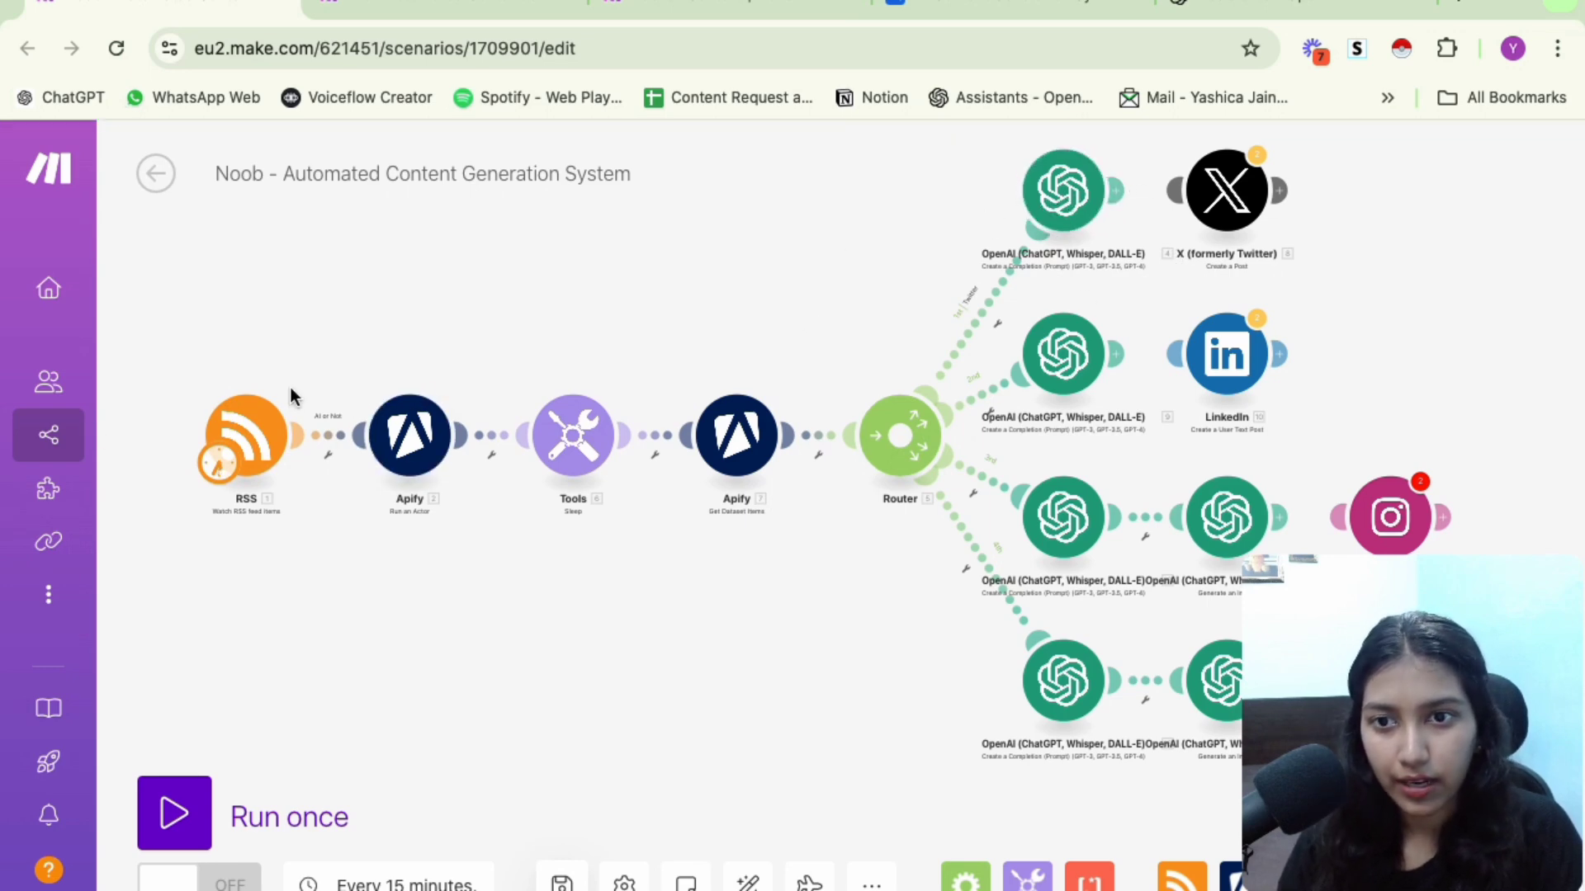
{"action": "scroll", "coordinate": [335, 502], "scroll_direction": "up", "scroll_amount": 5}
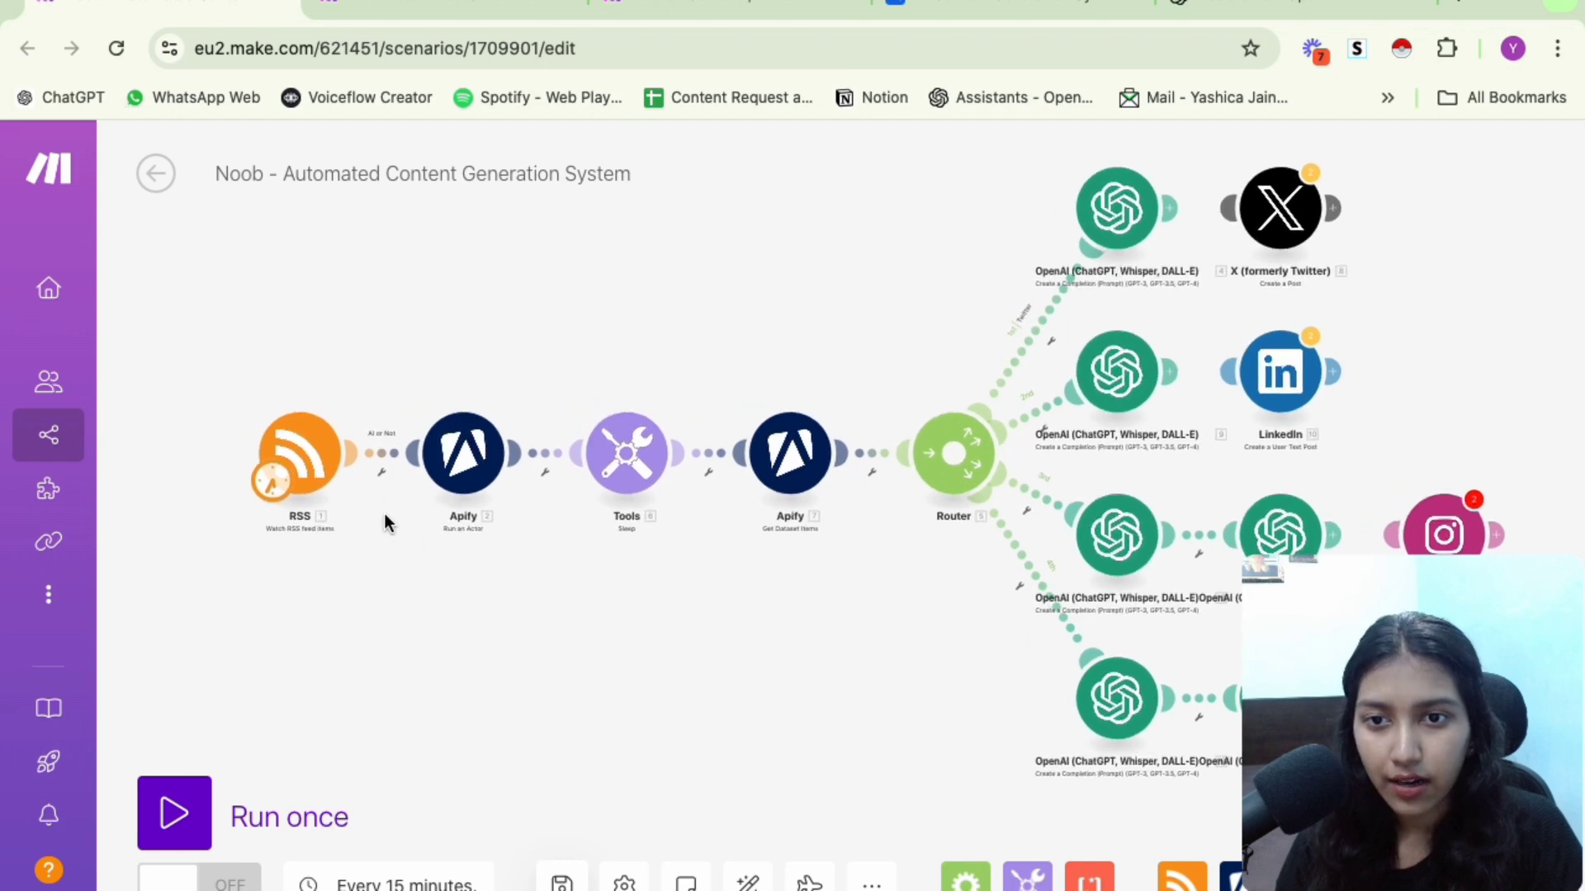
{"action": "left_click", "coordinate": [401, 462]}
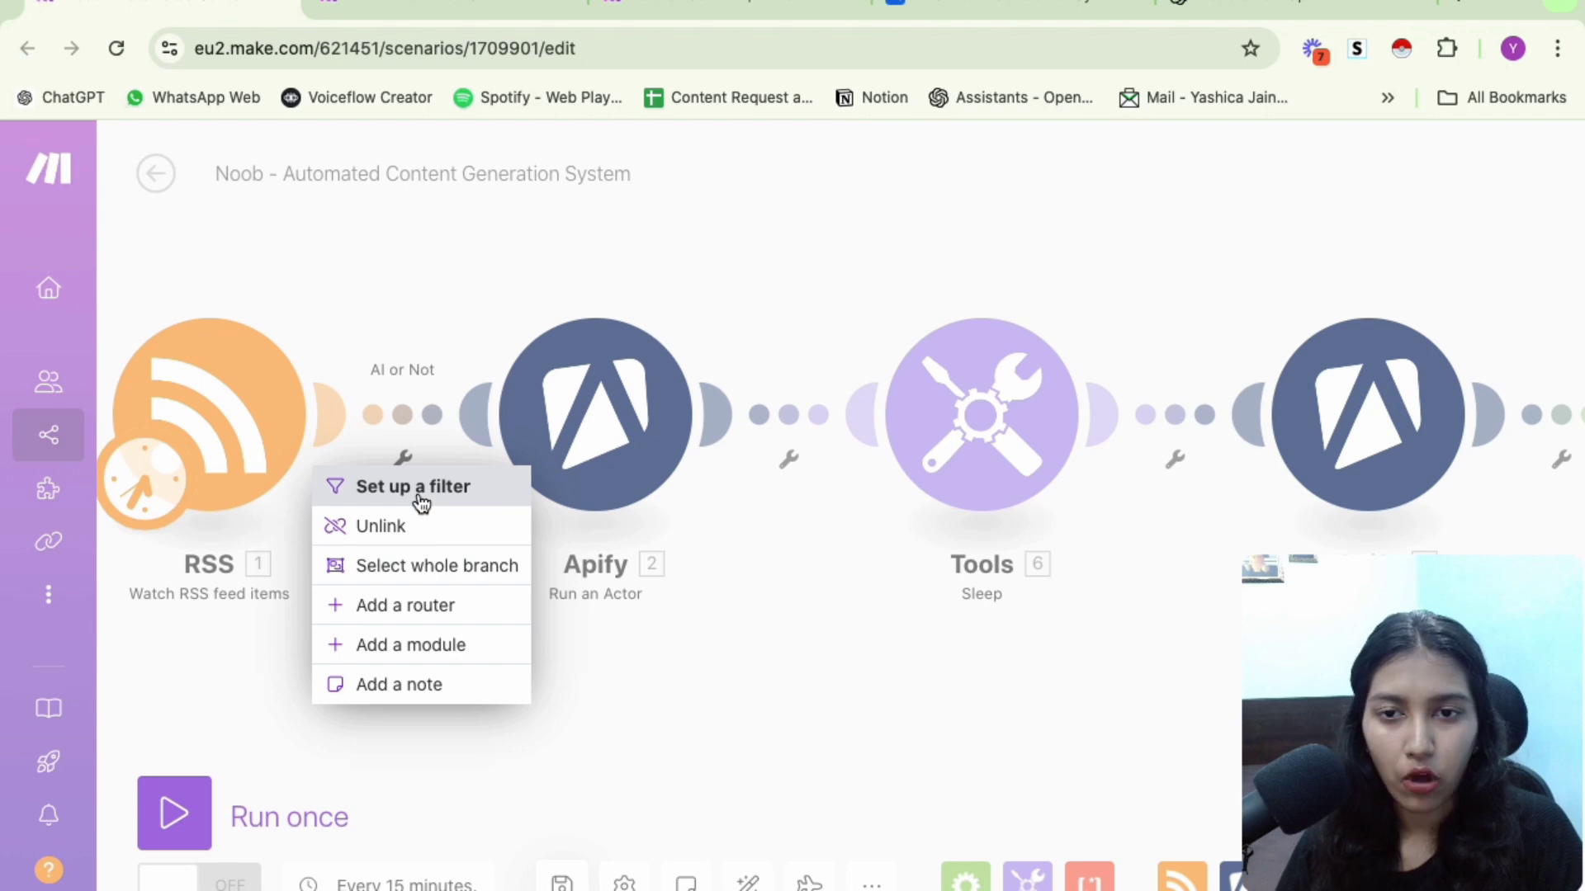
{"action": "left_click", "coordinate": [467, 289]}
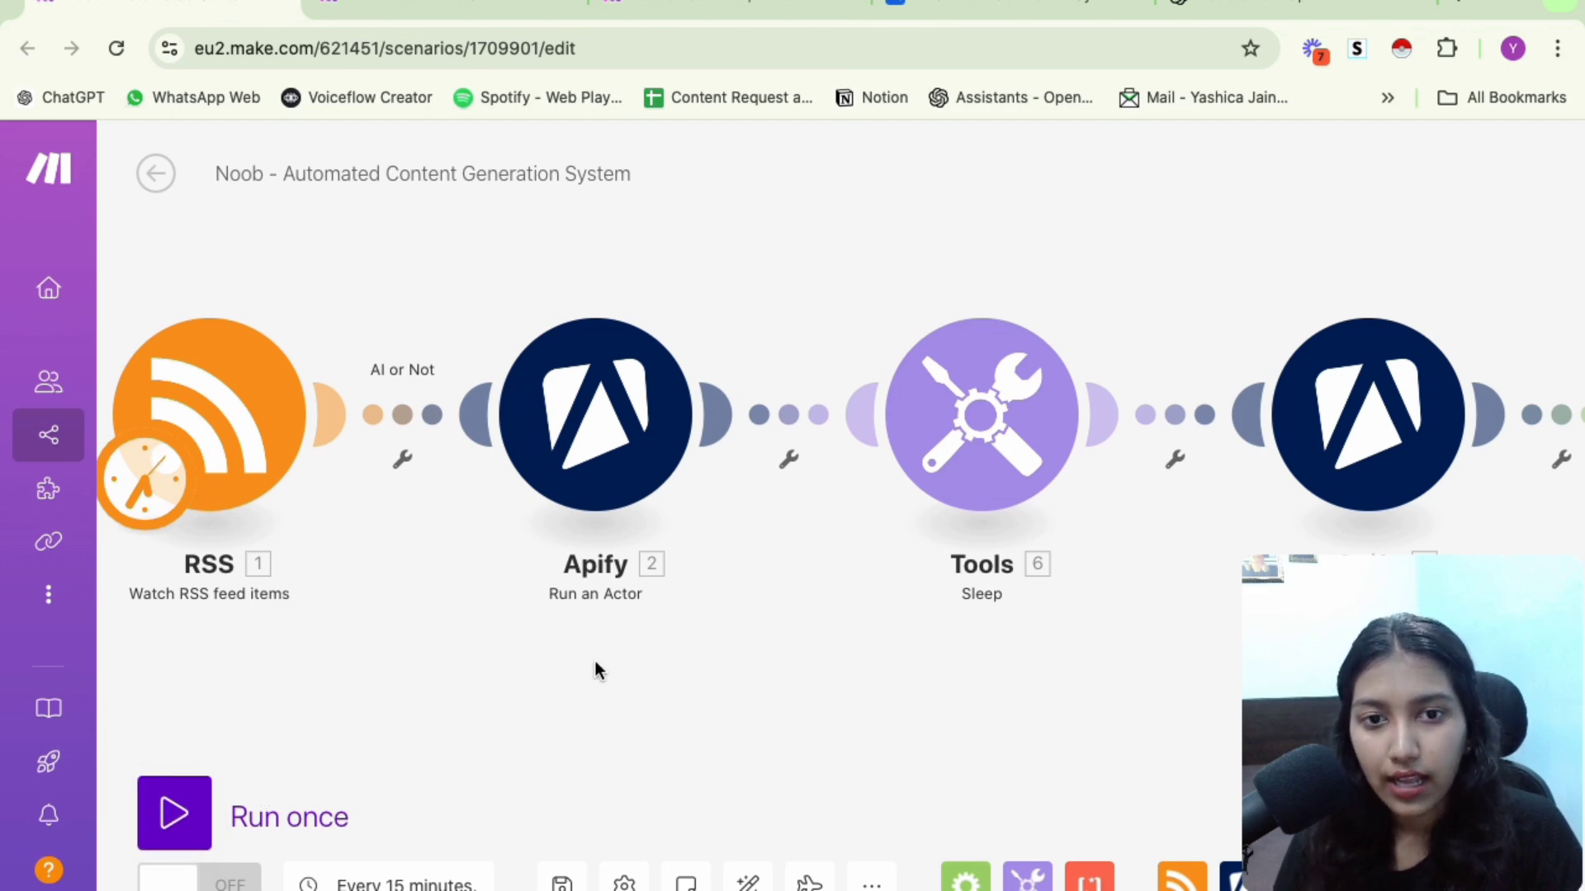
Inspect the Delay setting of the Noob scenario's Tools Sleep module
{"action": "left_click", "coordinate": [999, 398]}
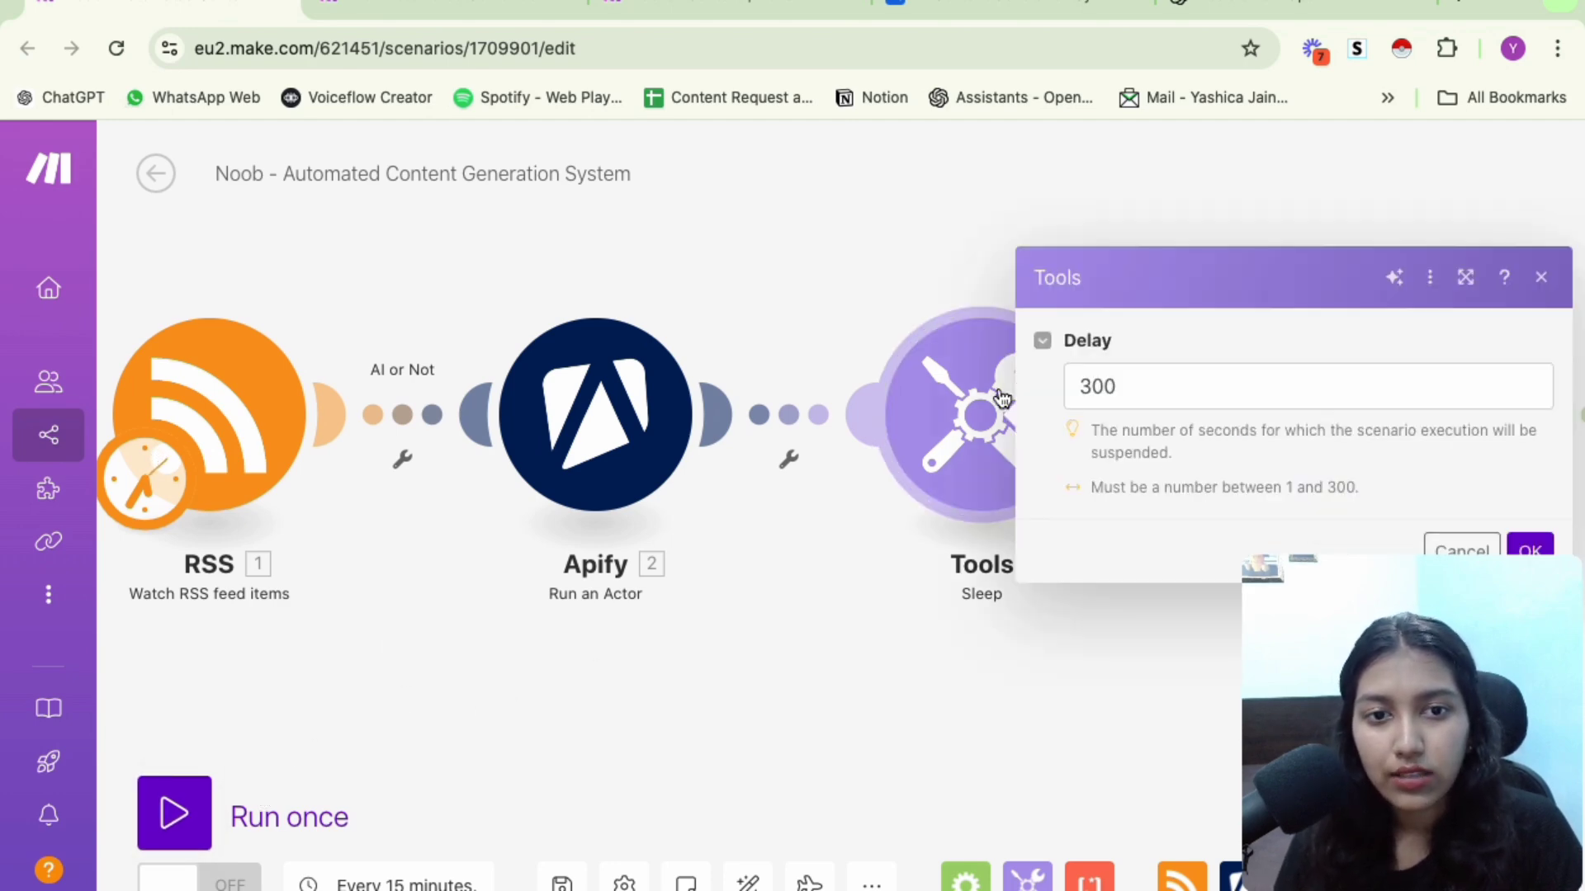
{"action": "double_click", "coordinate": [1081, 388]}
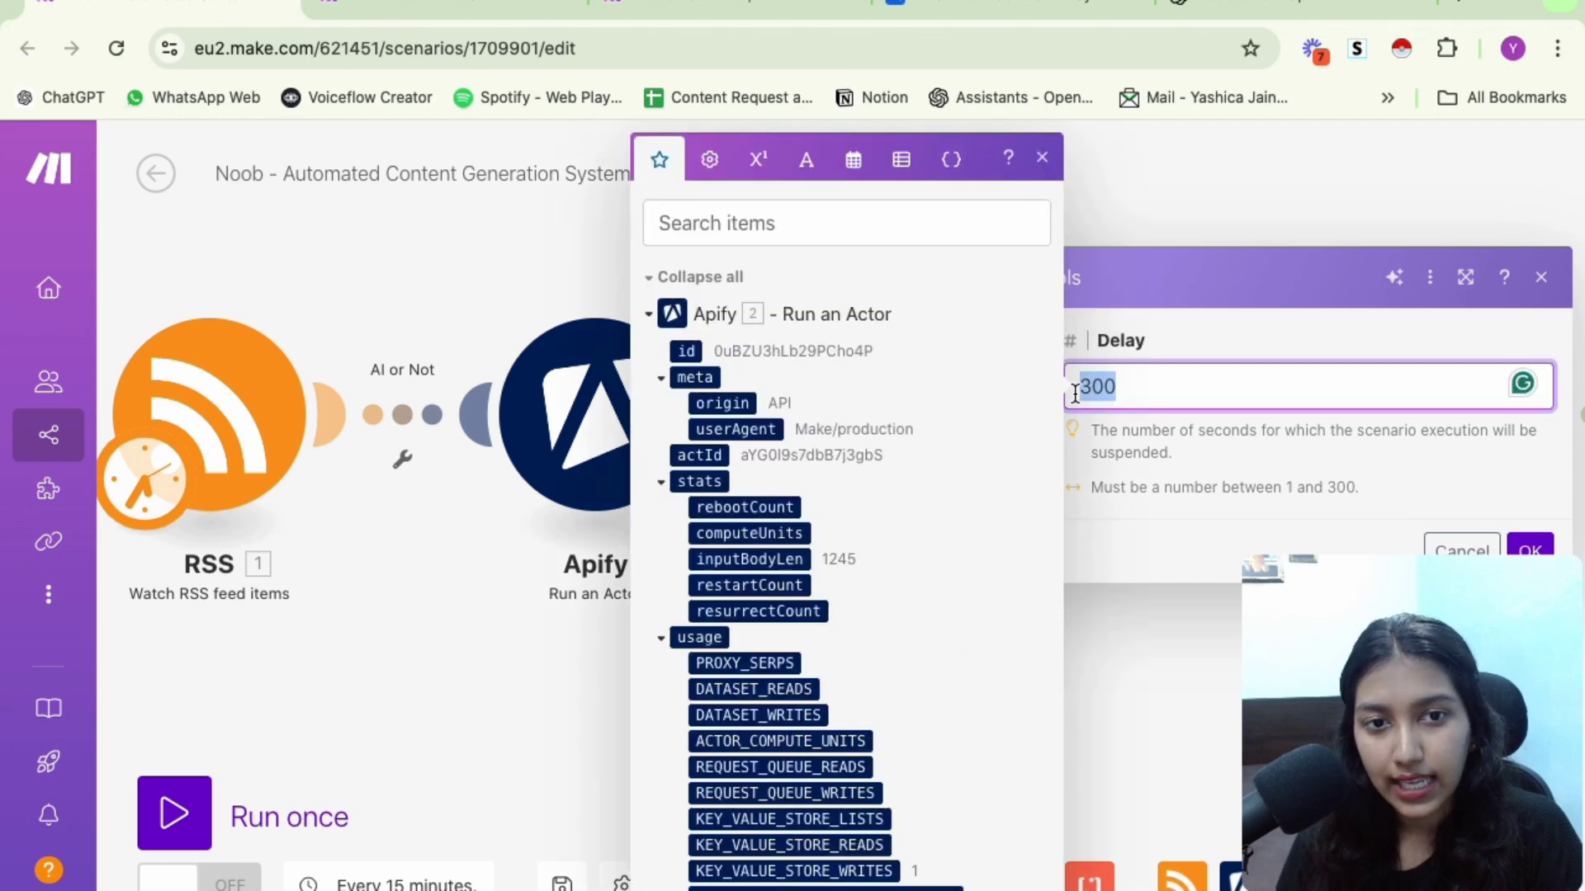
{"action": "left_click", "coordinate": [1161, 199]}
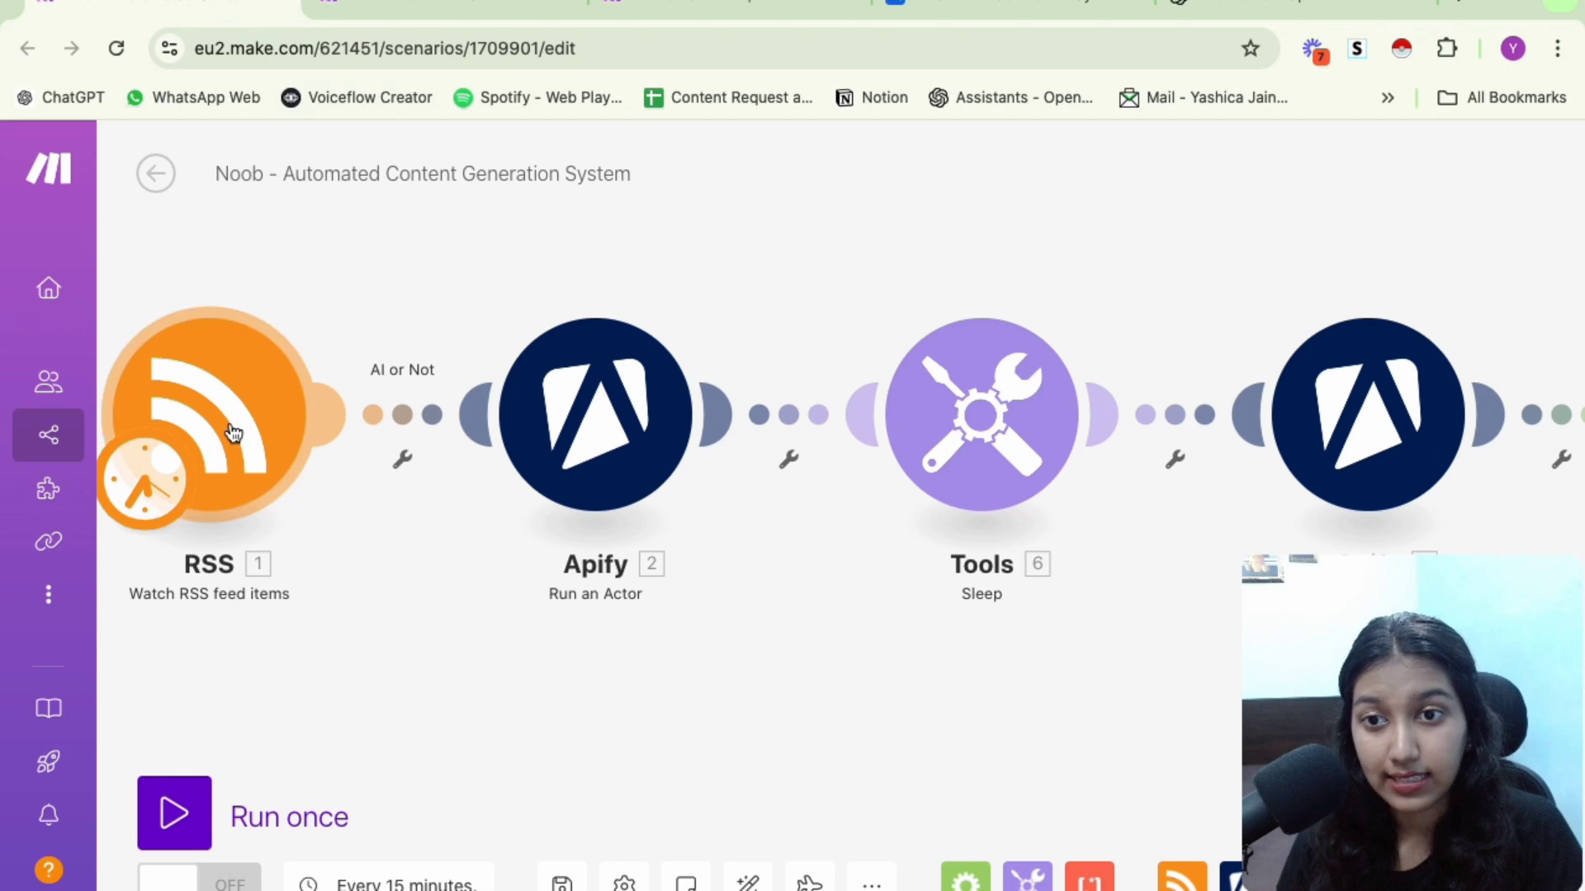
Run the Noob scenario once and read the article title, description and URL in the RSS module's output
{"action": "left_click", "coordinate": [176, 811]}
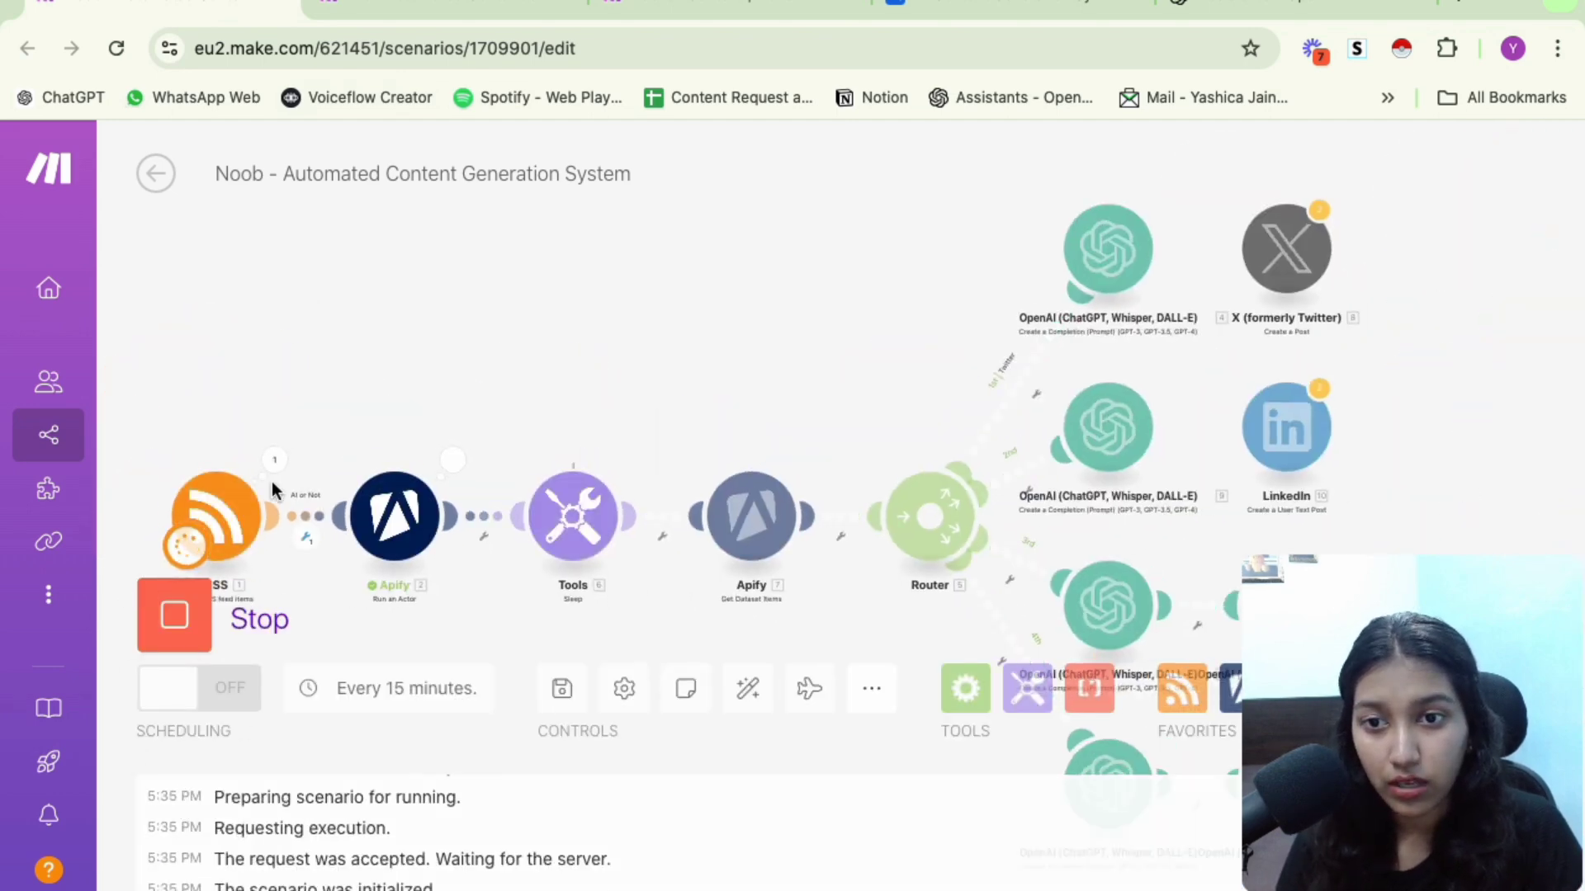
{"action": "left_click", "coordinate": [275, 467]}
{"action": "scroll", "coordinate": [568, 569], "scroll_direction": "down", "scroll_amount": 1}
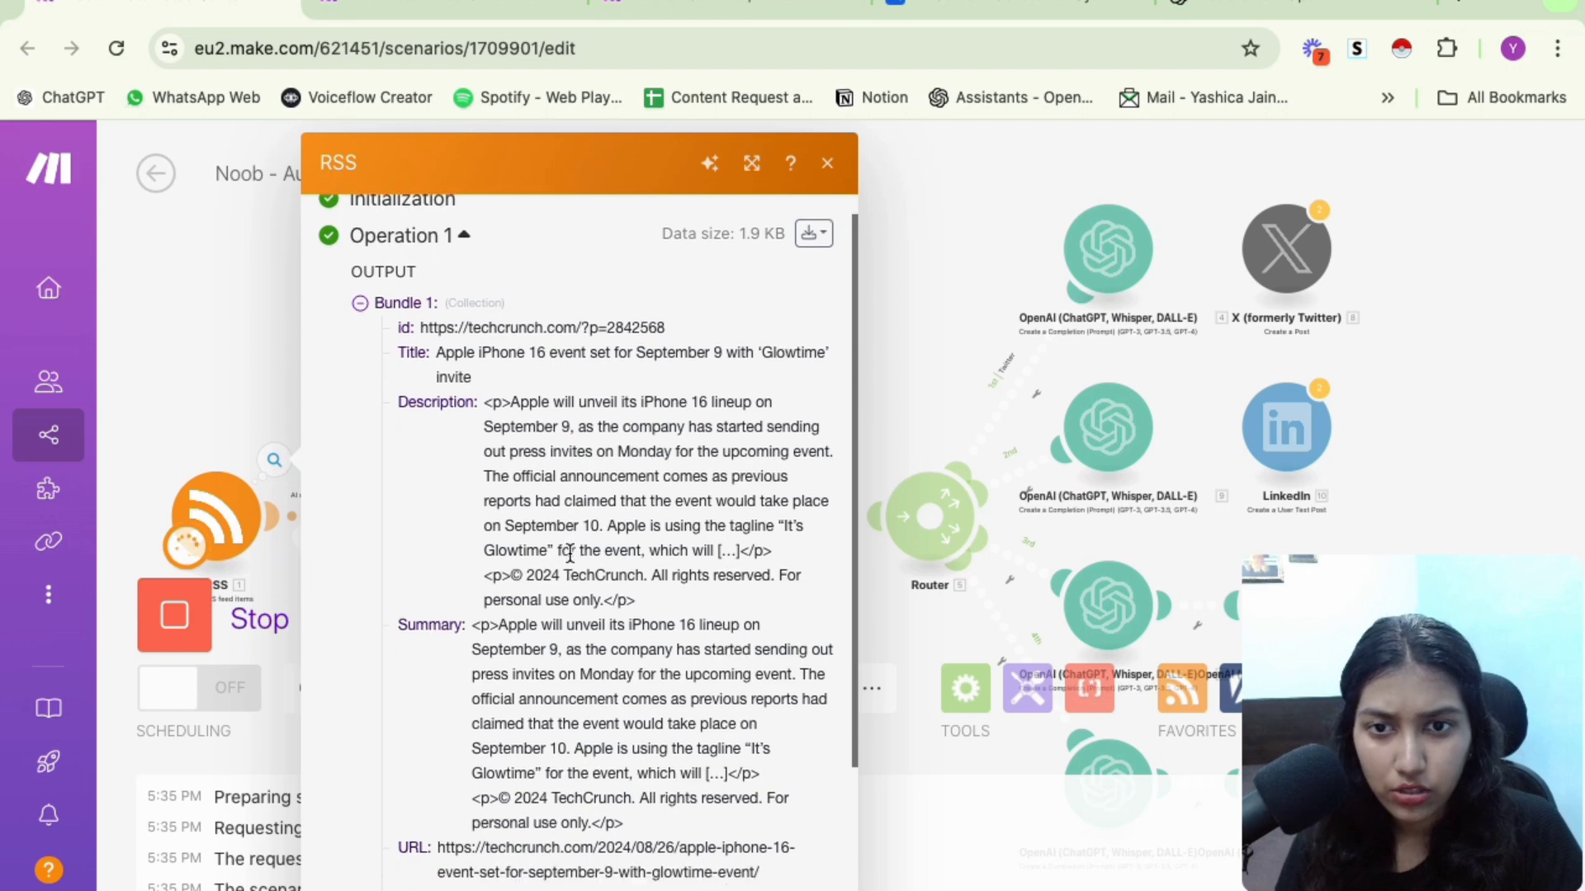
{"action": "left_click_drag", "start_coordinate": [508, 377], "coordinate": [435, 355]}
{"action": "left_click", "coordinate": [561, 375]}
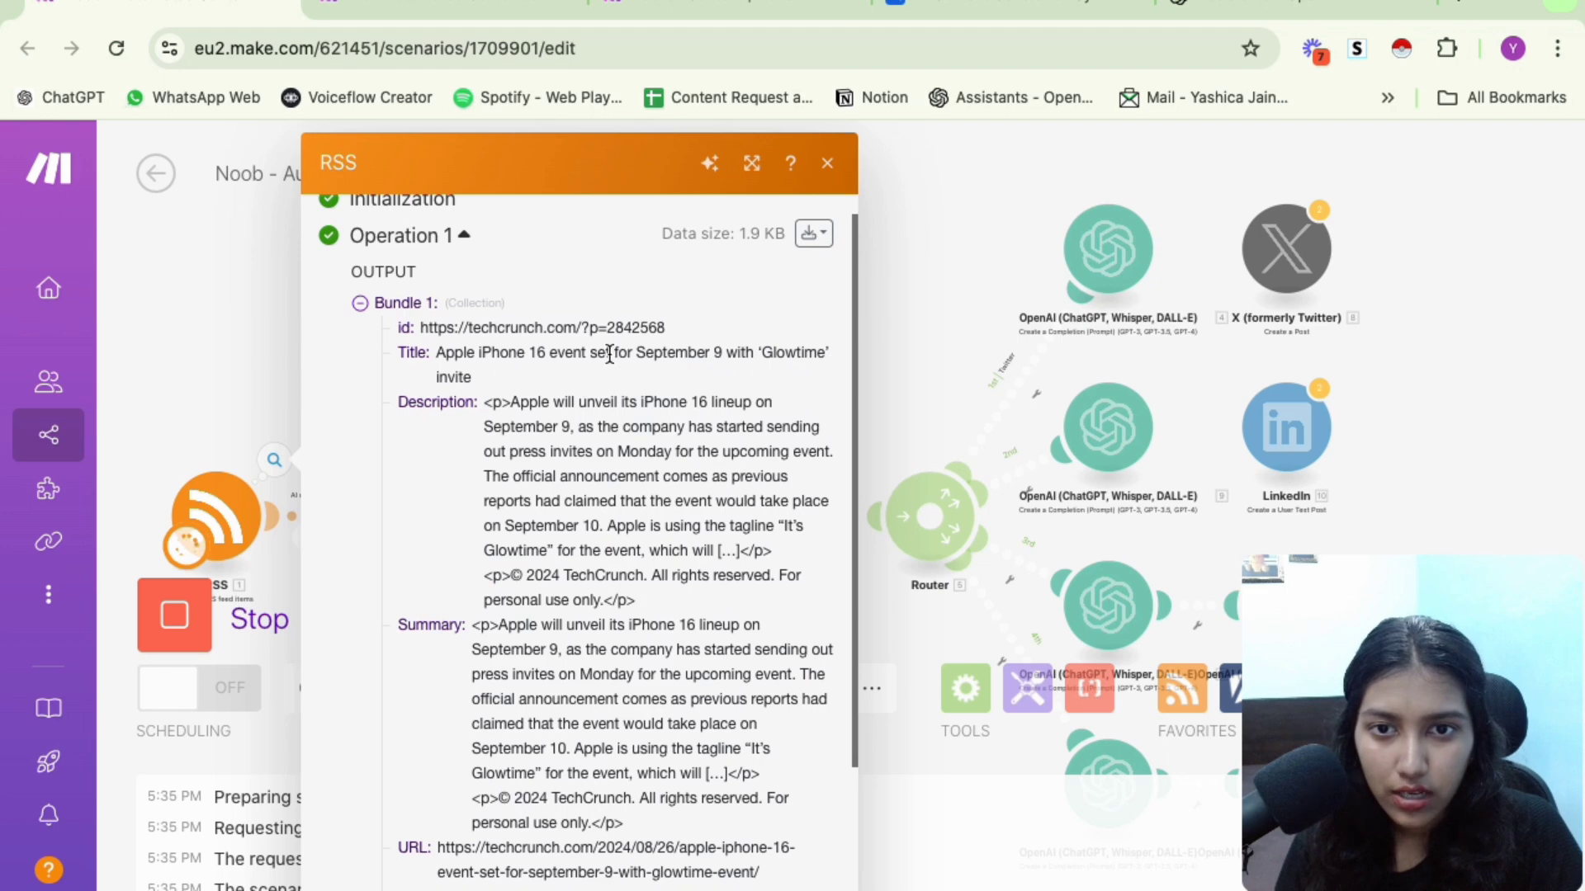
{"action": "left_click_drag", "start_coordinate": [609, 353], "coordinate": [726, 345]}
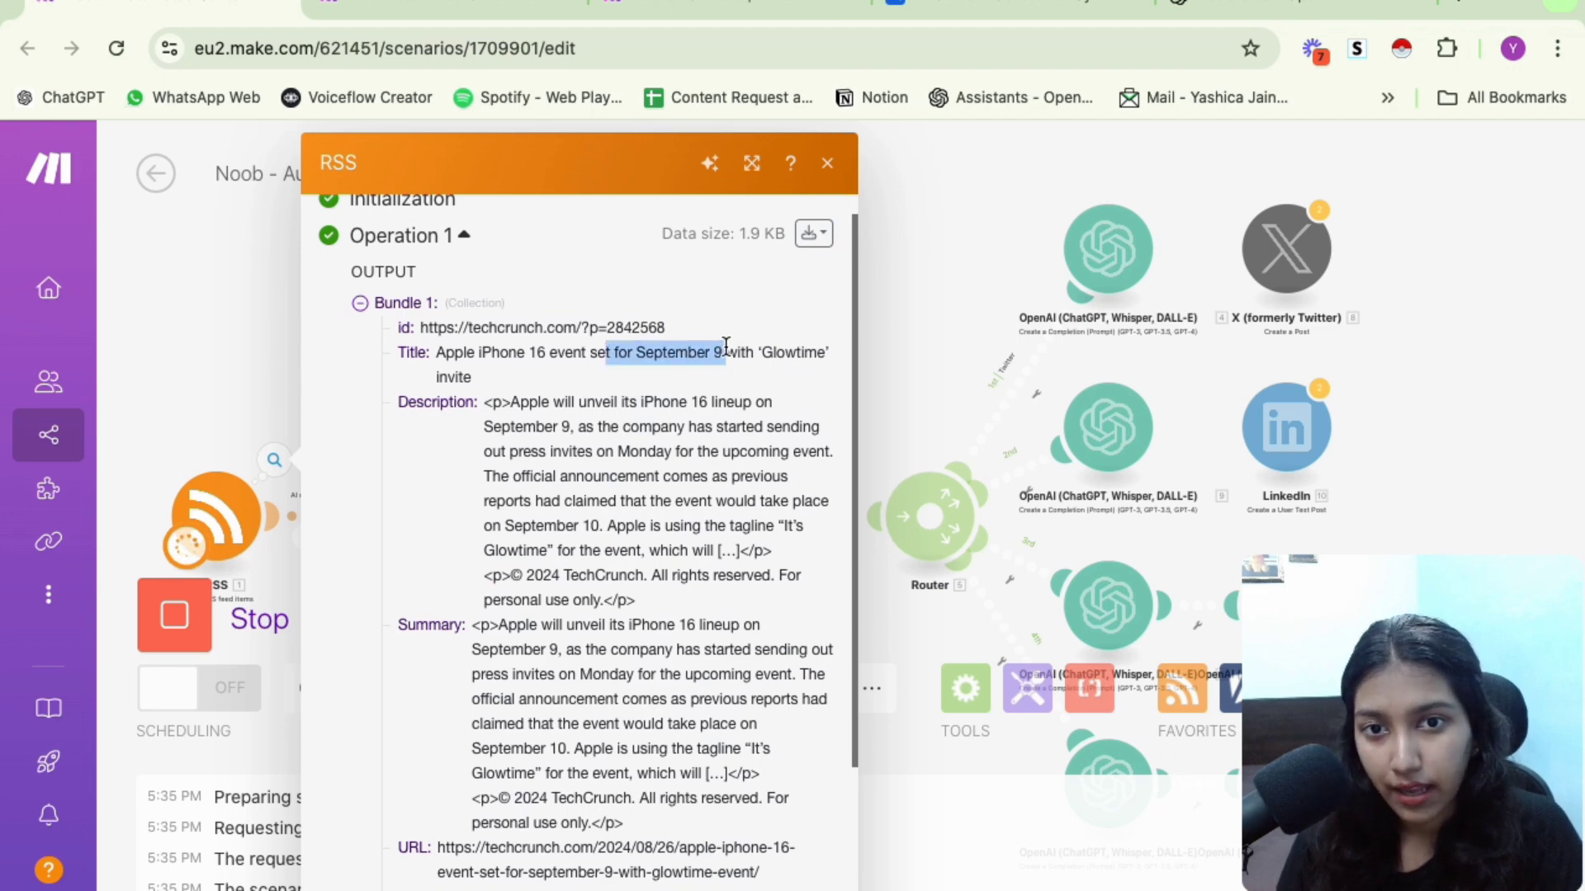
{"action": "scroll", "coordinate": [629, 569], "scroll_direction": "down", "scroll_amount": 4}
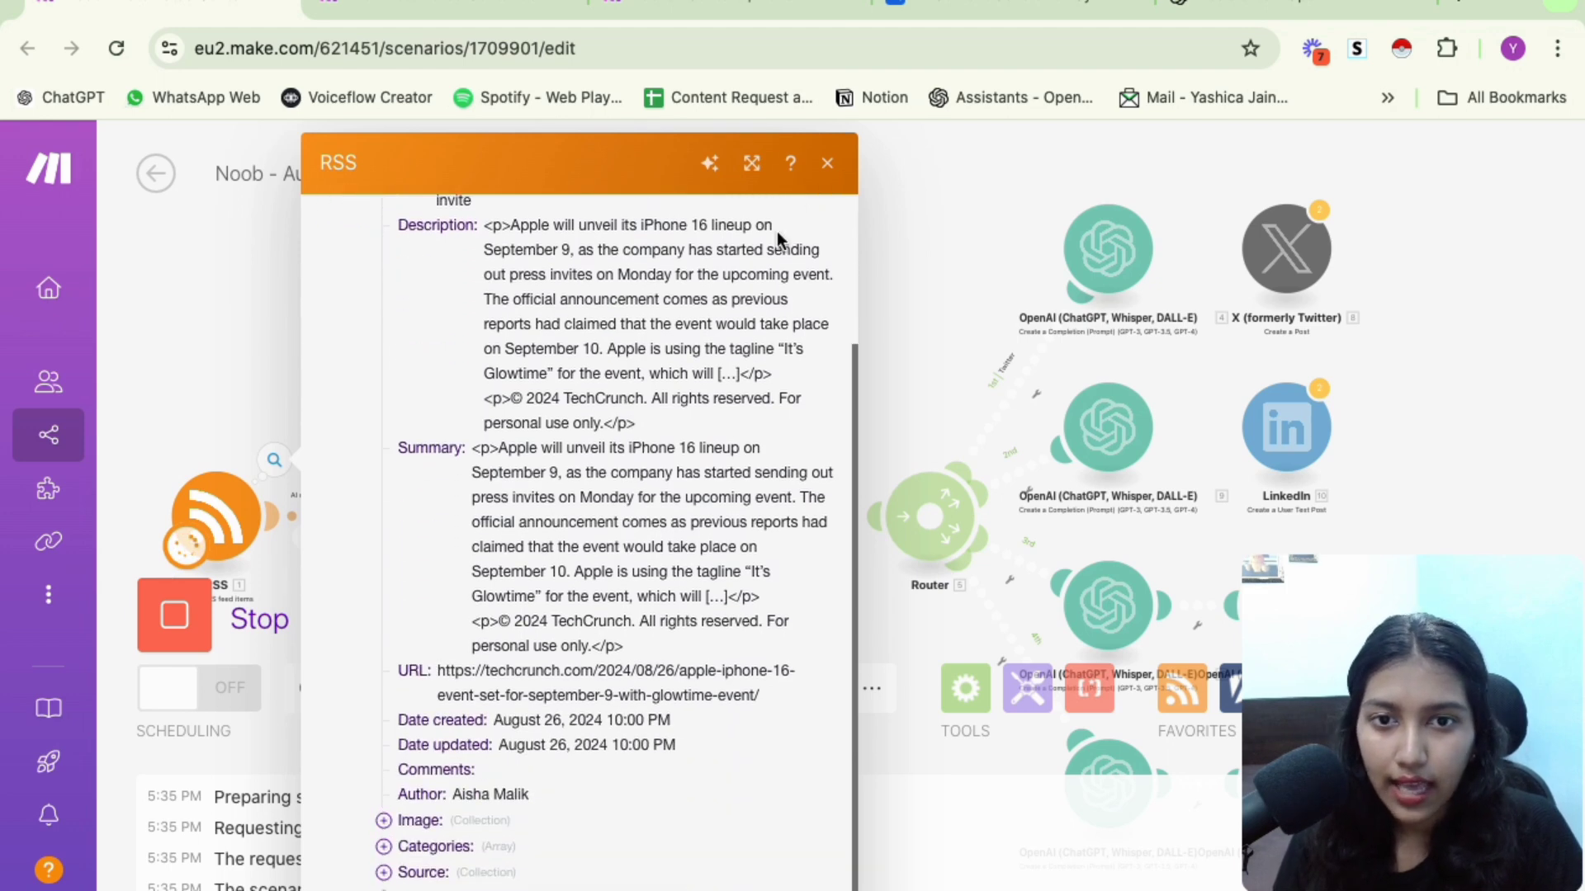
{"action": "left_click", "coordinate": [828, 165]}
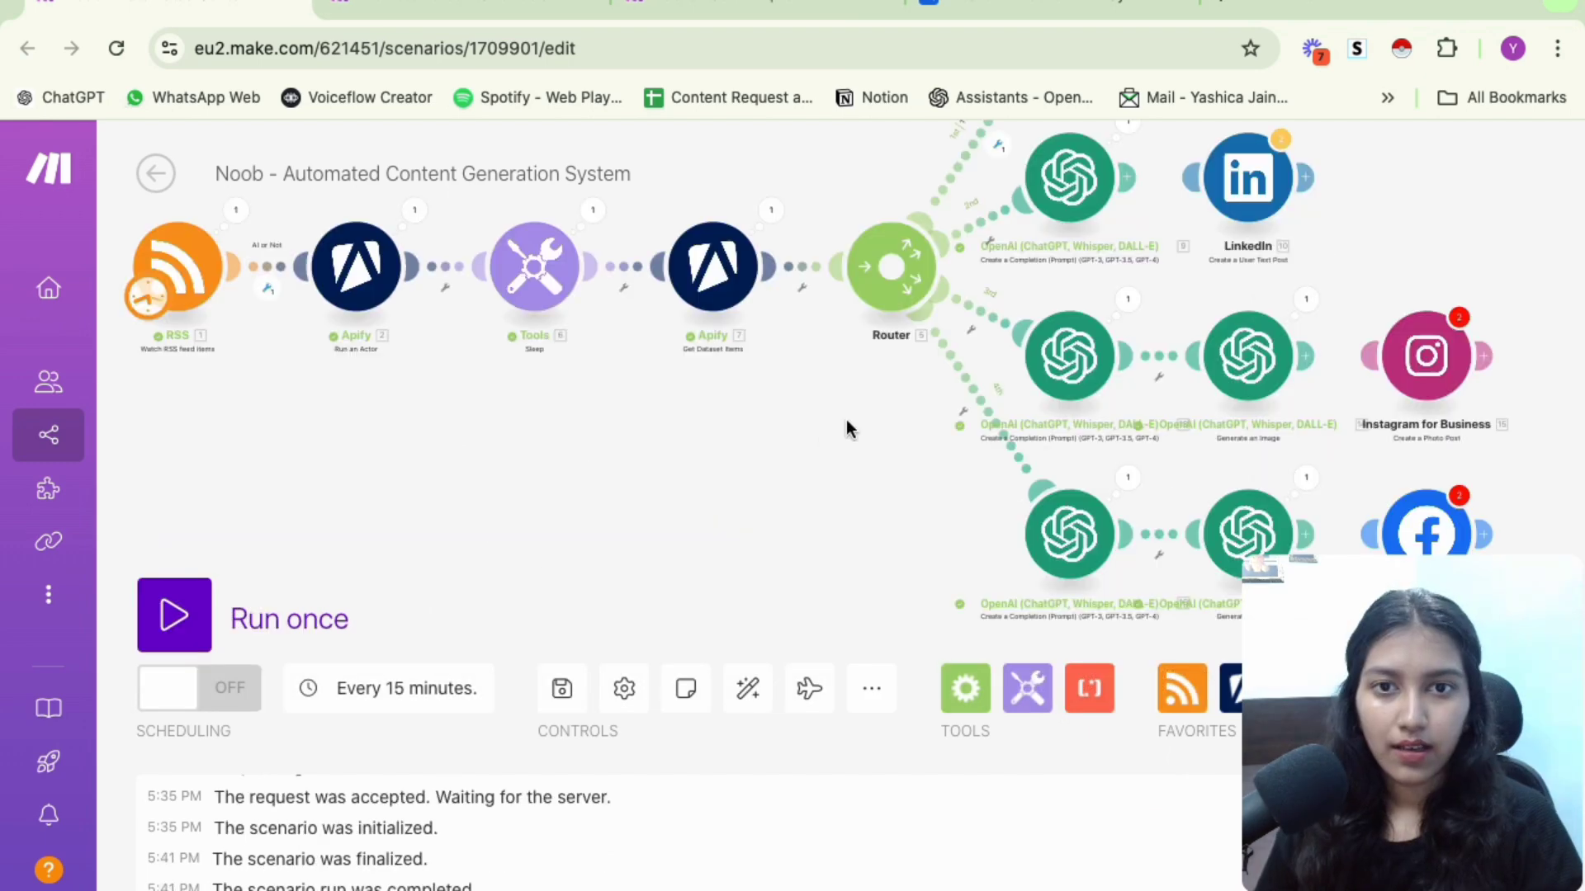
Examine the generated post text in the output of the OpenAI module on the Twitter branch
{"action": "scroll", "coordinate": [916, 393], "scroll_direction": "up", "scroll_amount": 5}
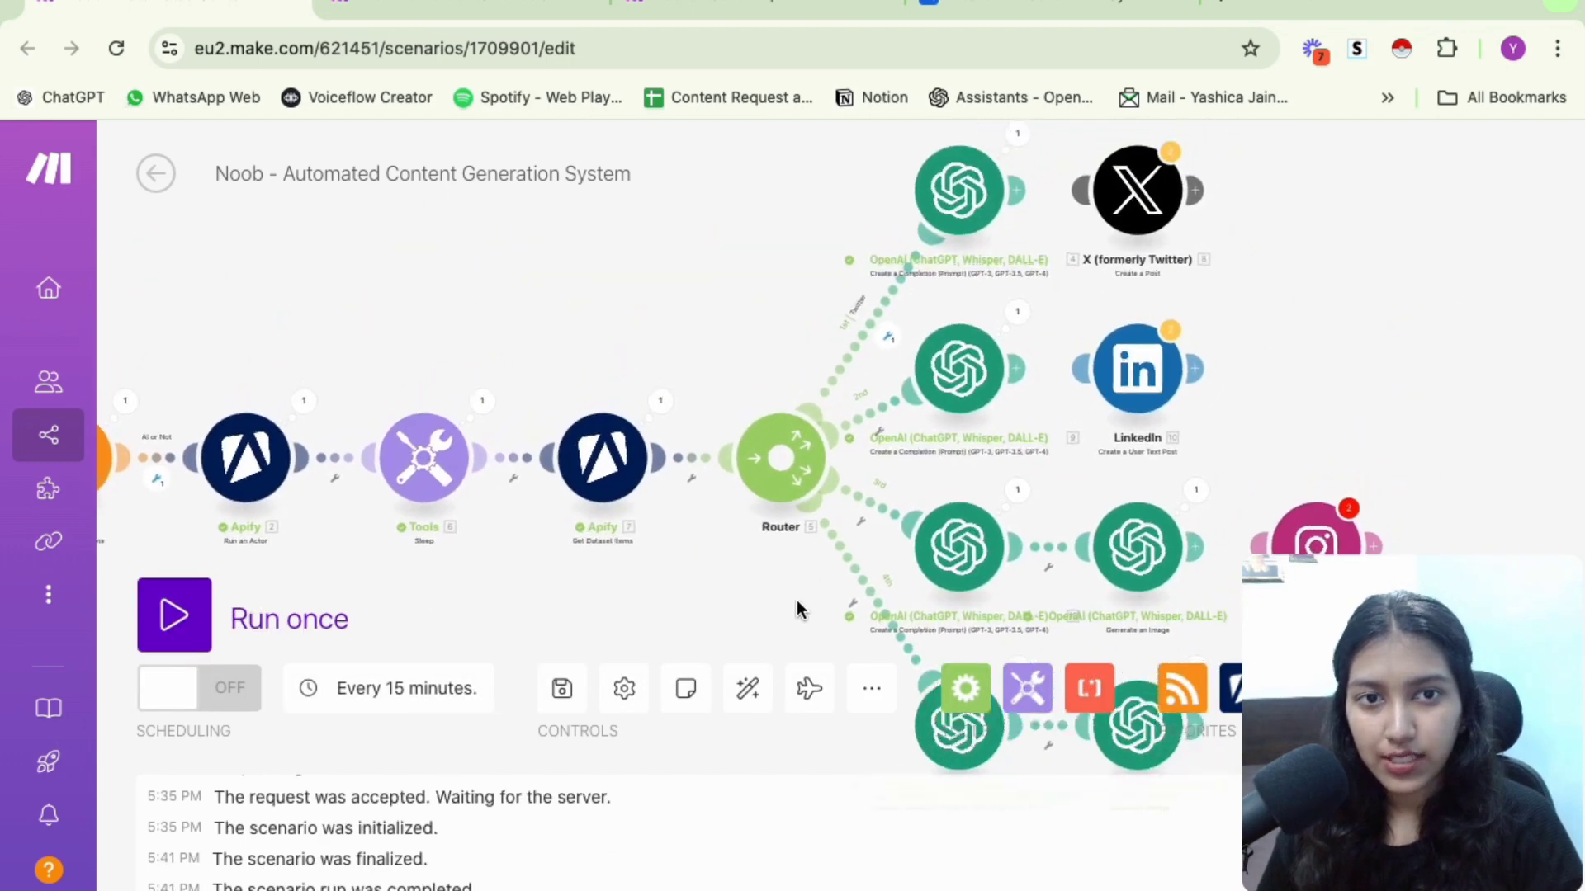
{"action": "left_click", "coordinate": [1001, 175]}
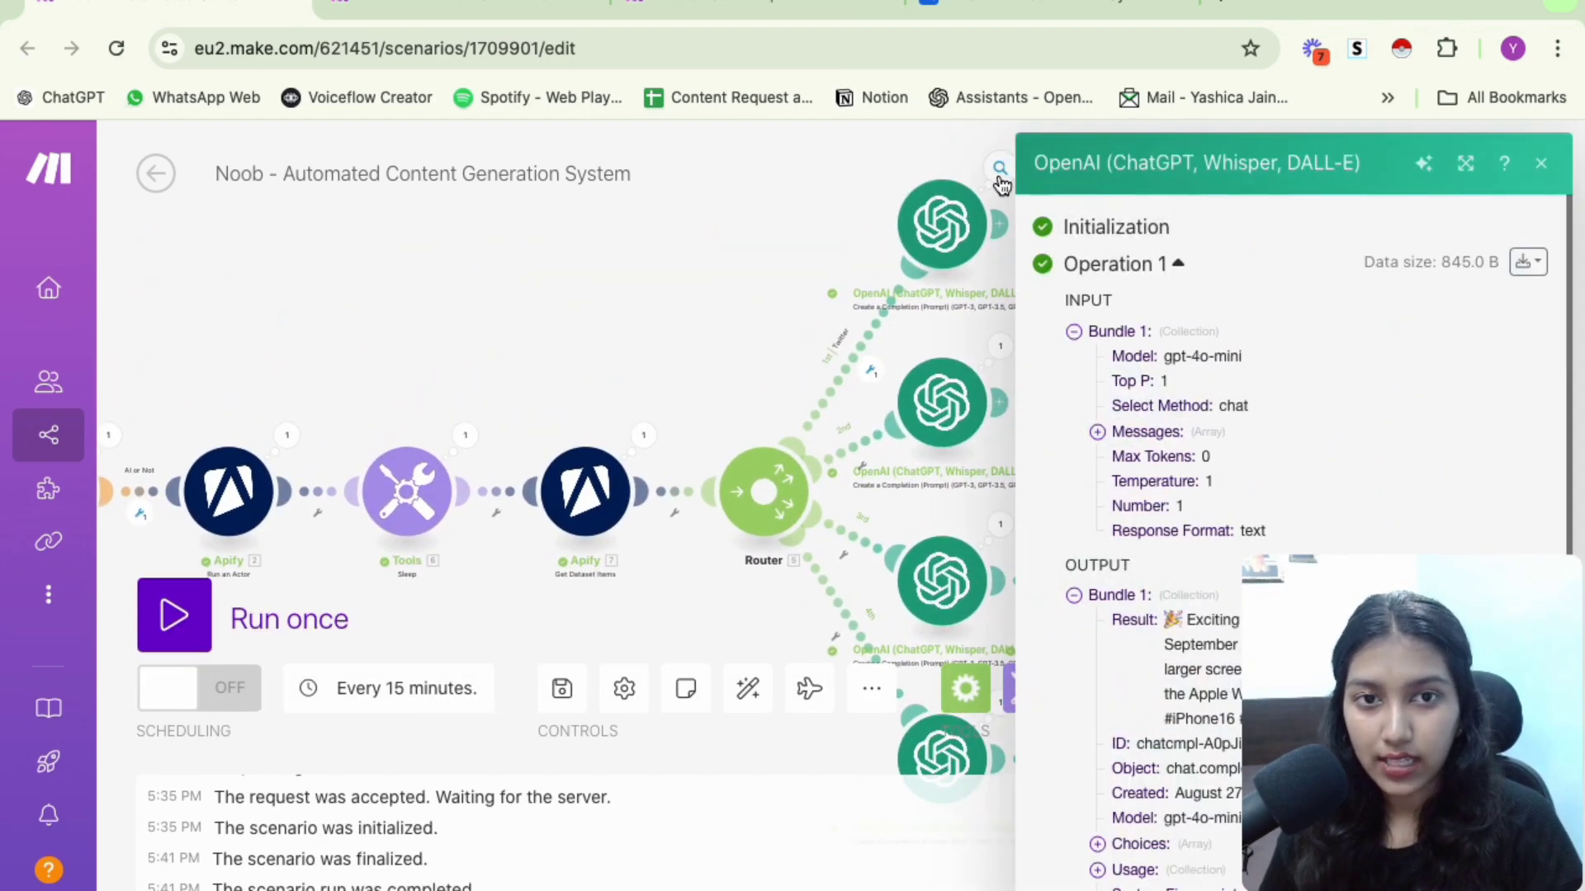
{"action": "scroll", "coordinate": [1236, 405], "scroll_direction": "down", "scroll_amount": 1}
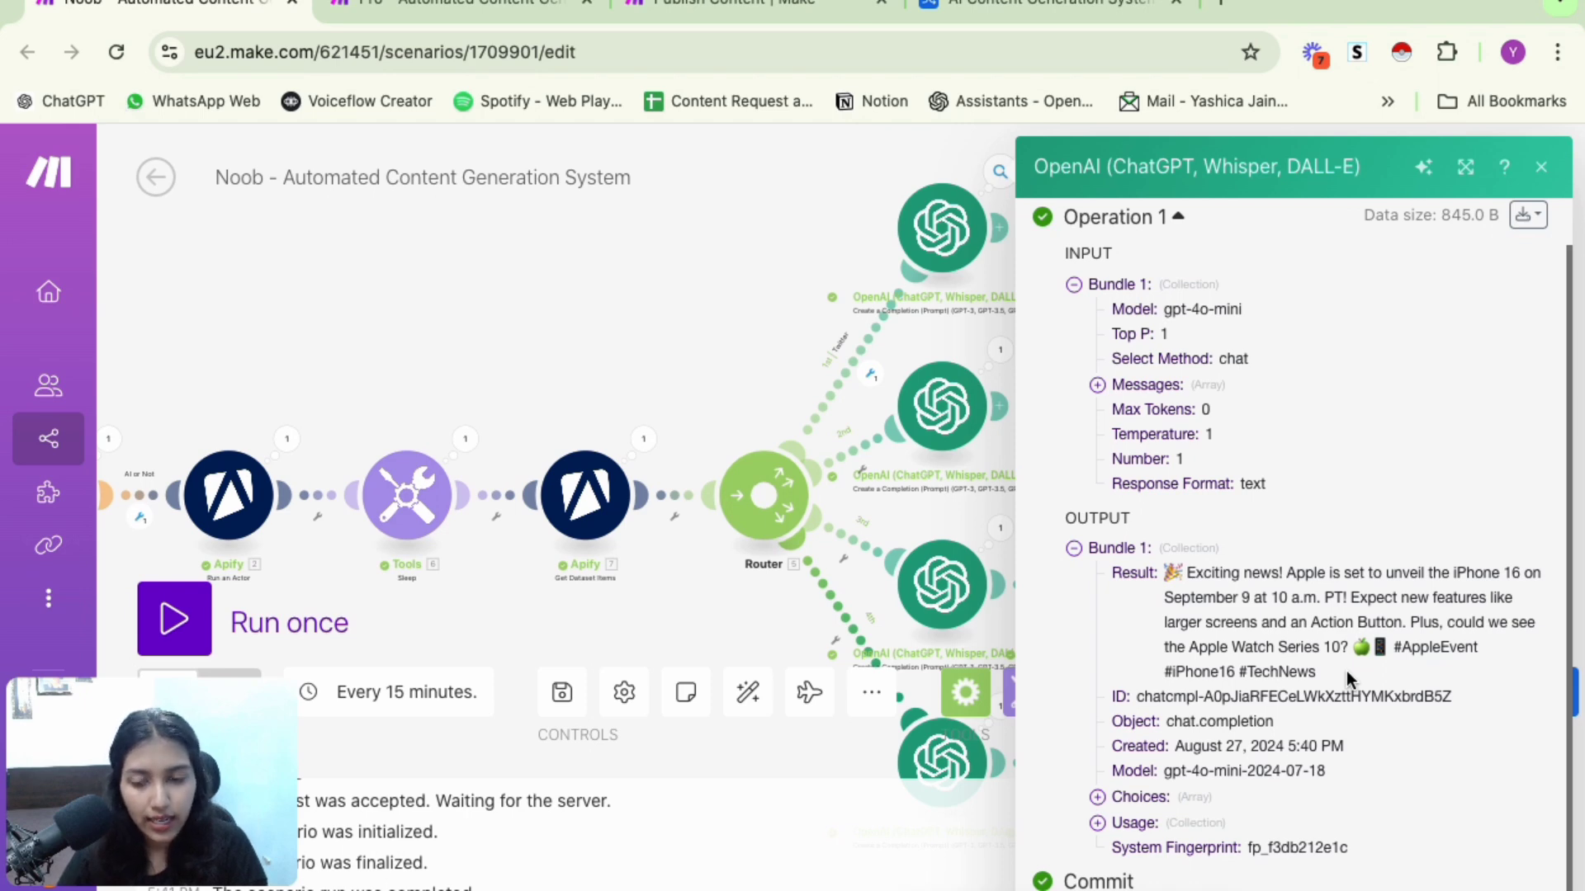
{"action": "left_click", "coordinate": [757, 261]}
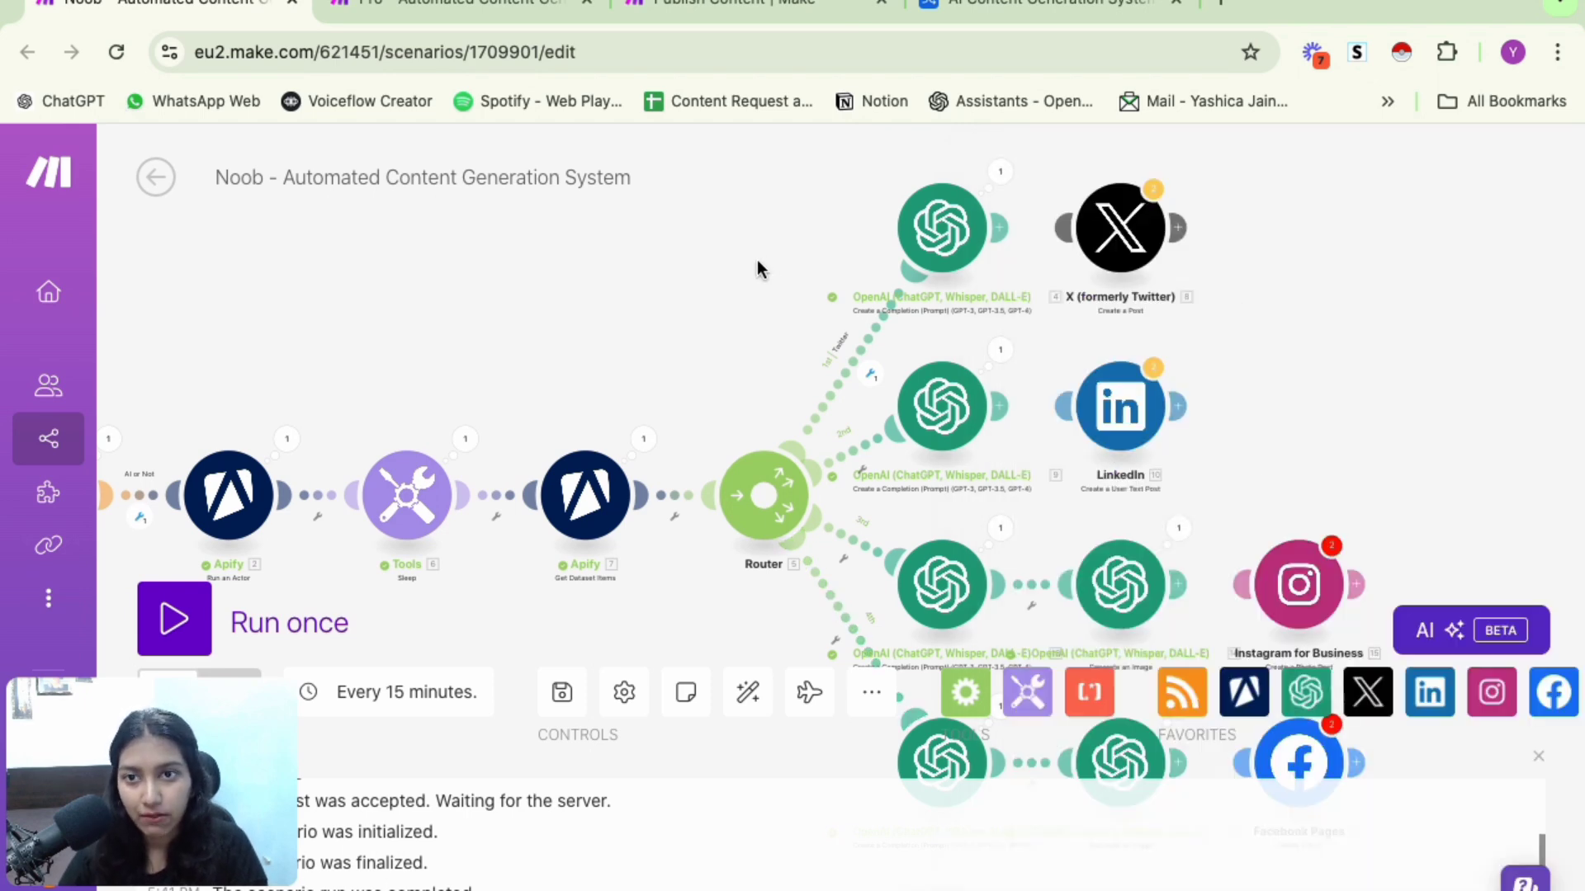
Read the generated post's opening, questions and hashtags in the output of the OpenAI module on the LinkedIn branch
{"action": "left_click", "coordinate": [1000, 352]}
{"action": "scroll", "coordinate": [1216, 576], "scroll_direction": "down", "scroll_amount": 2}
{"action": "scroll", "coordinate": [1216, 576], "scroll_direction": "down", "scroll_amount": 1}
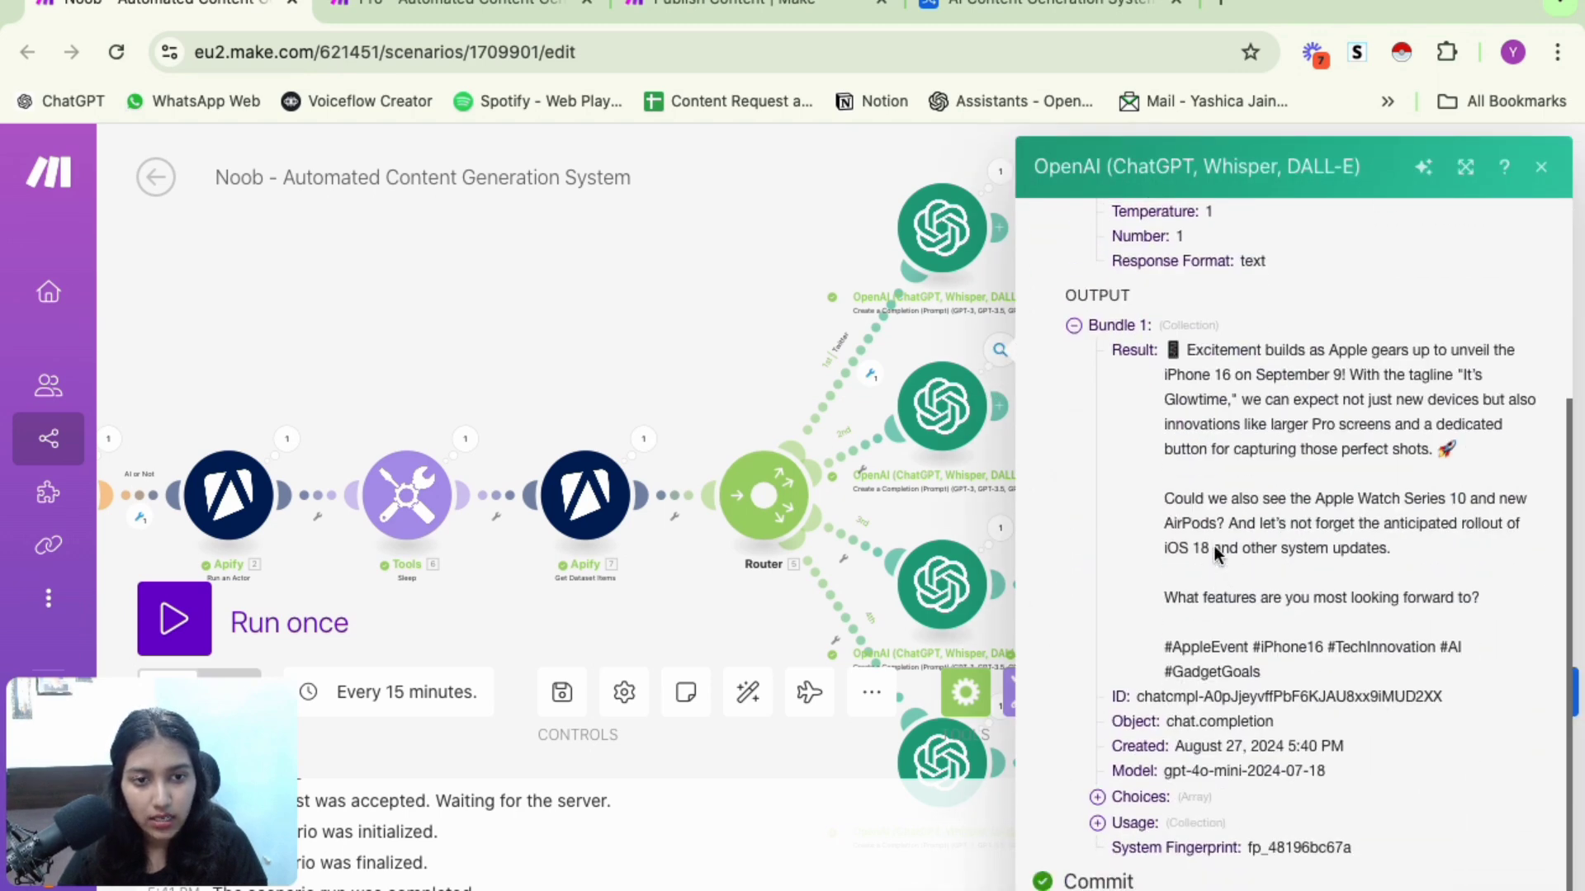
{"action": "left_click_drag", "start_coordinate": [1175, 347], "coordinate": [1512, 467]}
{"action": "left_click", "coordinate": [1512, 467]}
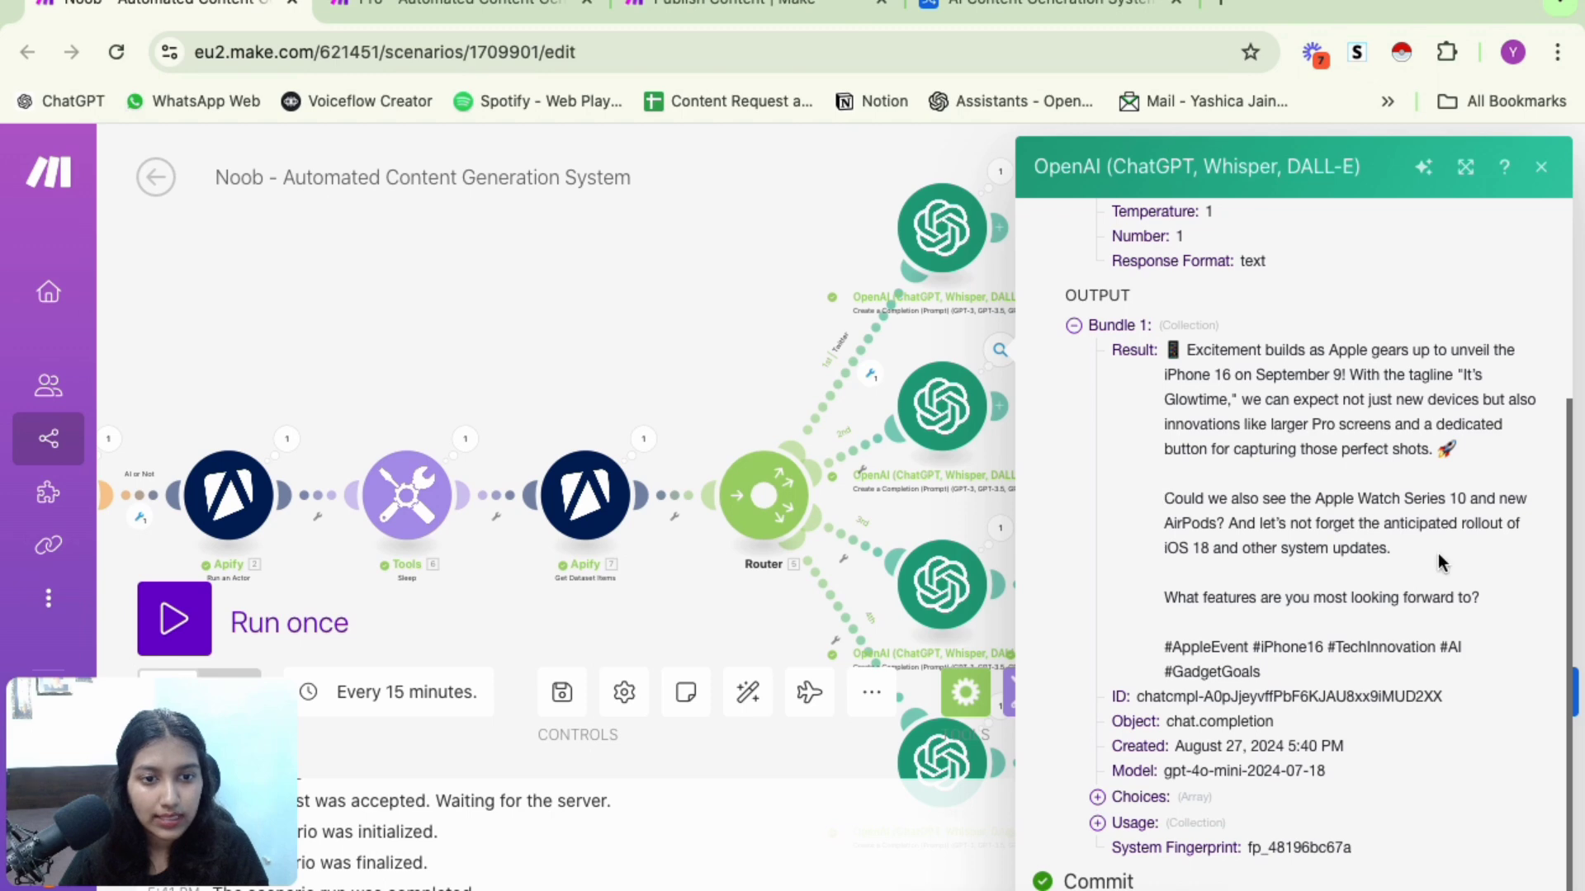
{"action": "left_click_drag", "start_coordinate": [1513, 601], "coordinate": [1166, 500]}
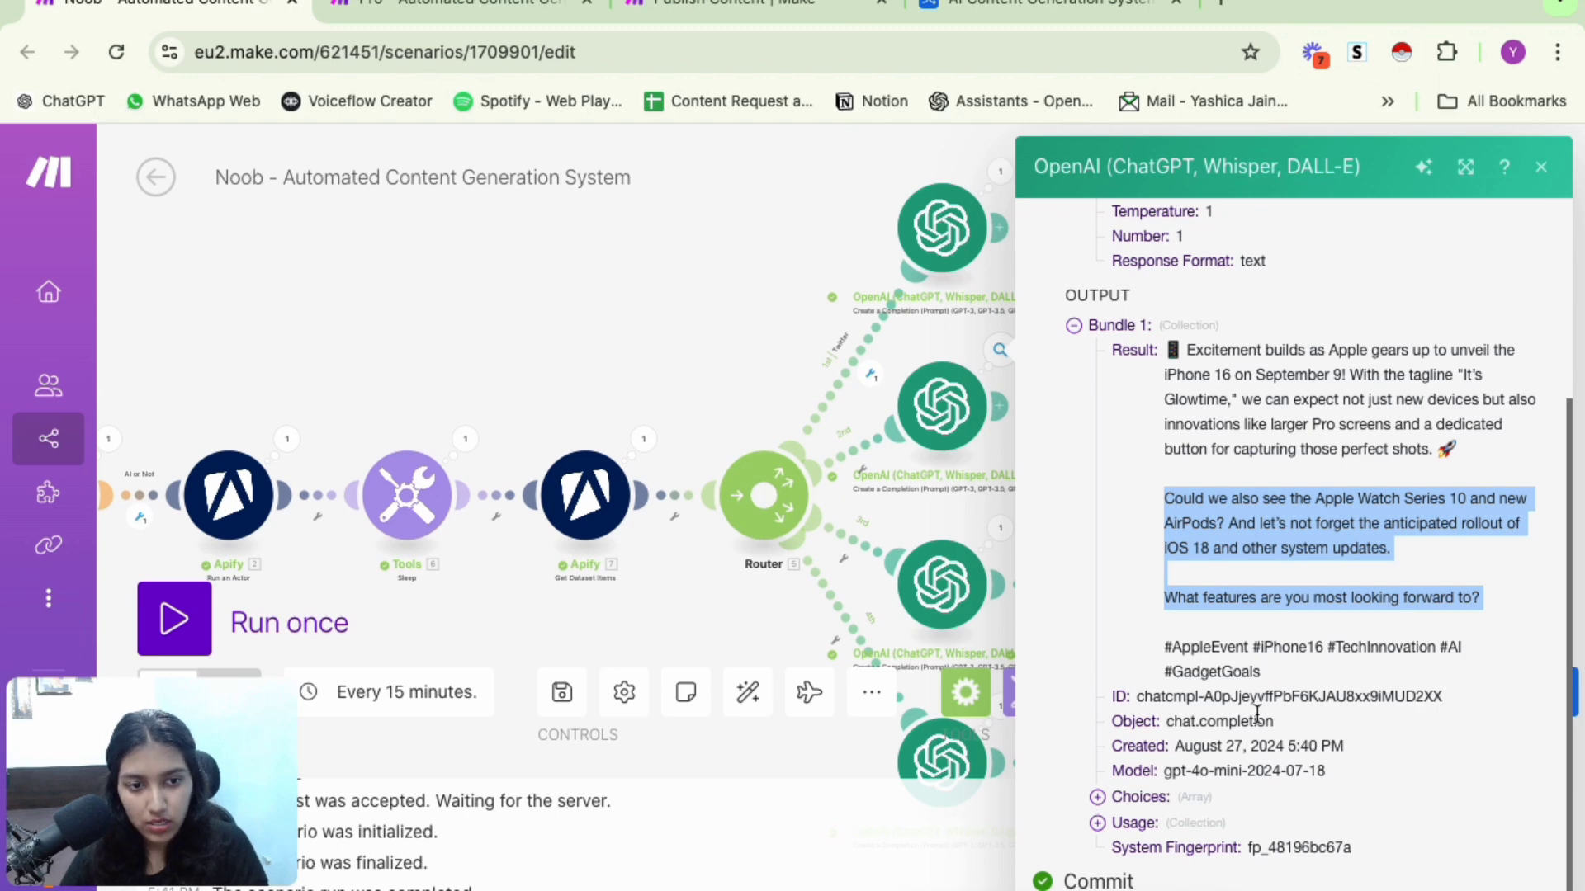
{"action": "left_click_drag", "start_coordinate": [1336, 671], "coordinate": [1163, 644]}
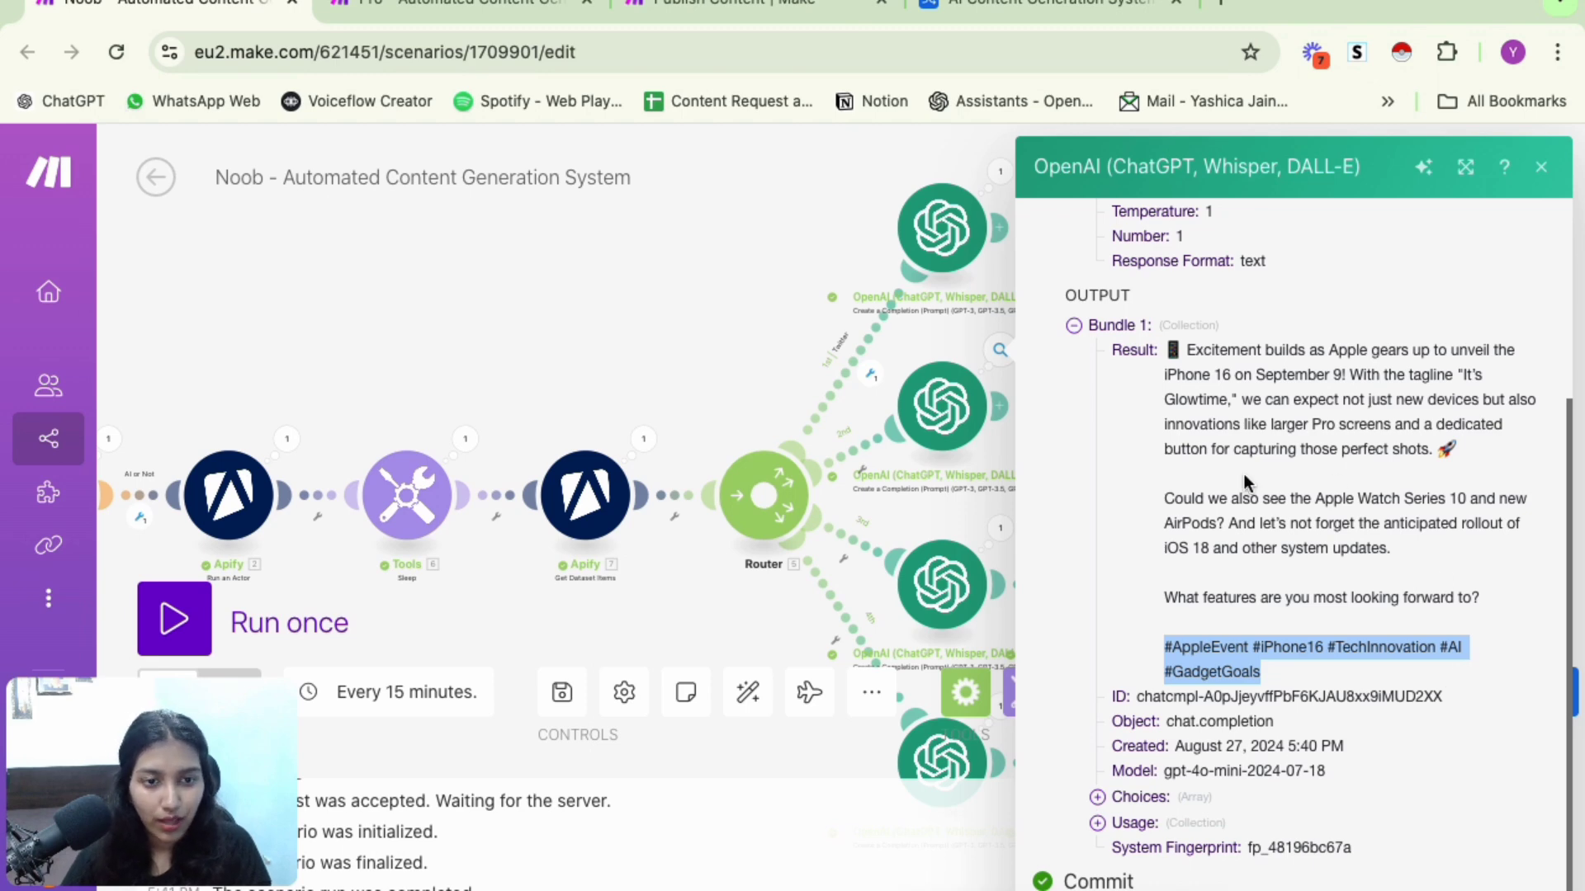
{"action": "left_click", "coordinate": [703, 239]}
Read the generated post text in the output of the first OpenAI module on the Instagram branch
{"action": "left_click_drag", "start_coordinate": [720, 317], "coordinate": [636, 141]}
{"action": "left_click", "coordinate": [914, 355]}
{"action": "scroll", "coordinate": [1248, 498], "scroll_direction": "down", "scroll_amount": 2}
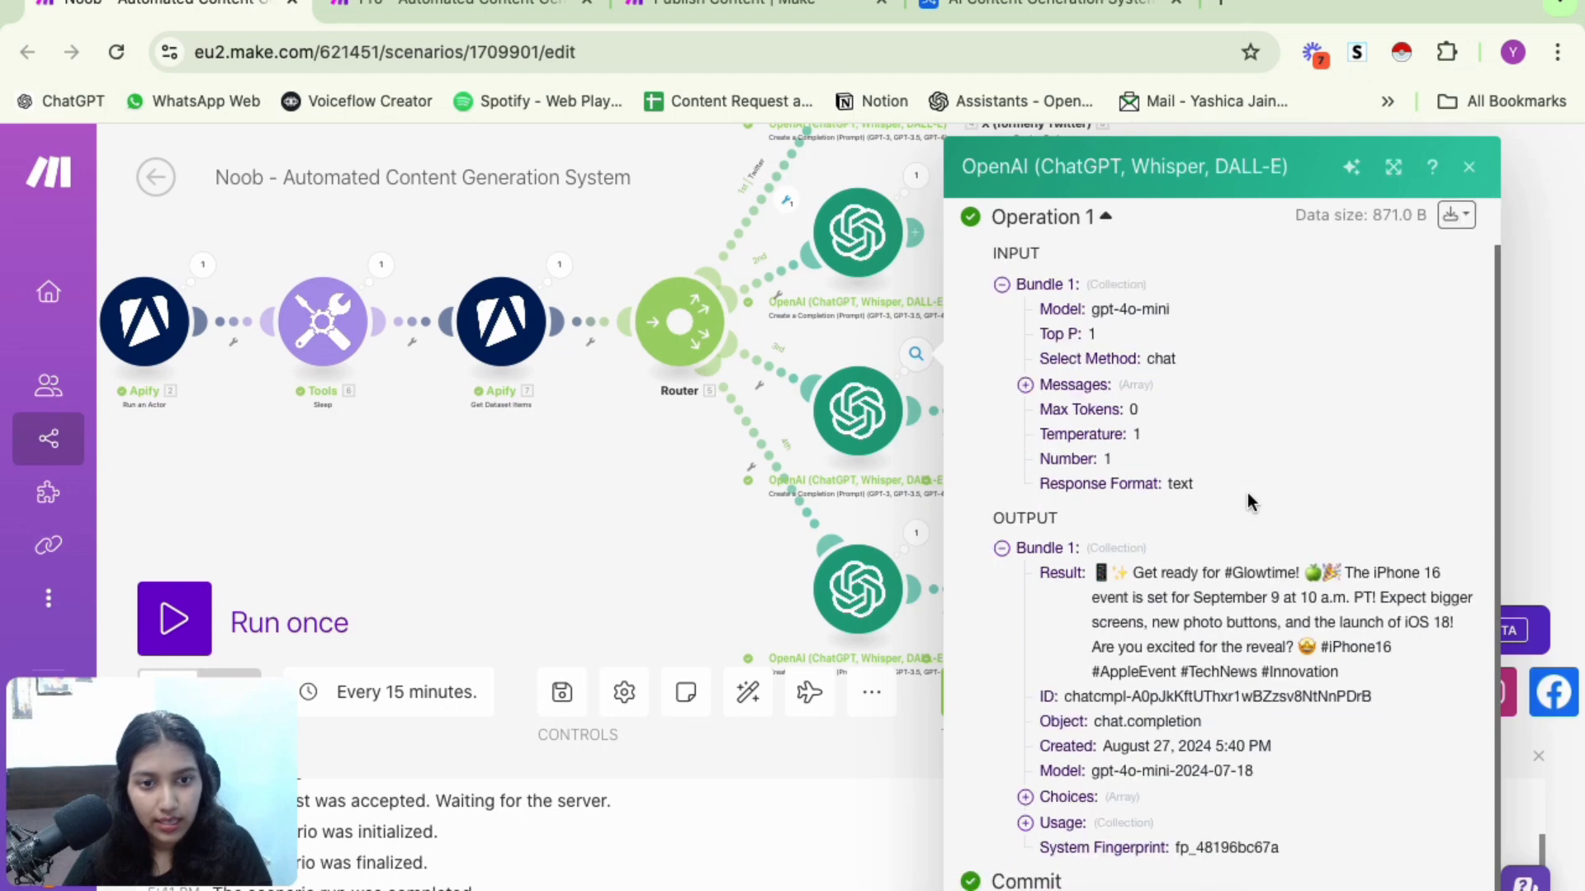
{"action": "left_click_drag", "start_coordinate": [1135, 572], "coordinate": [1385, 607]}
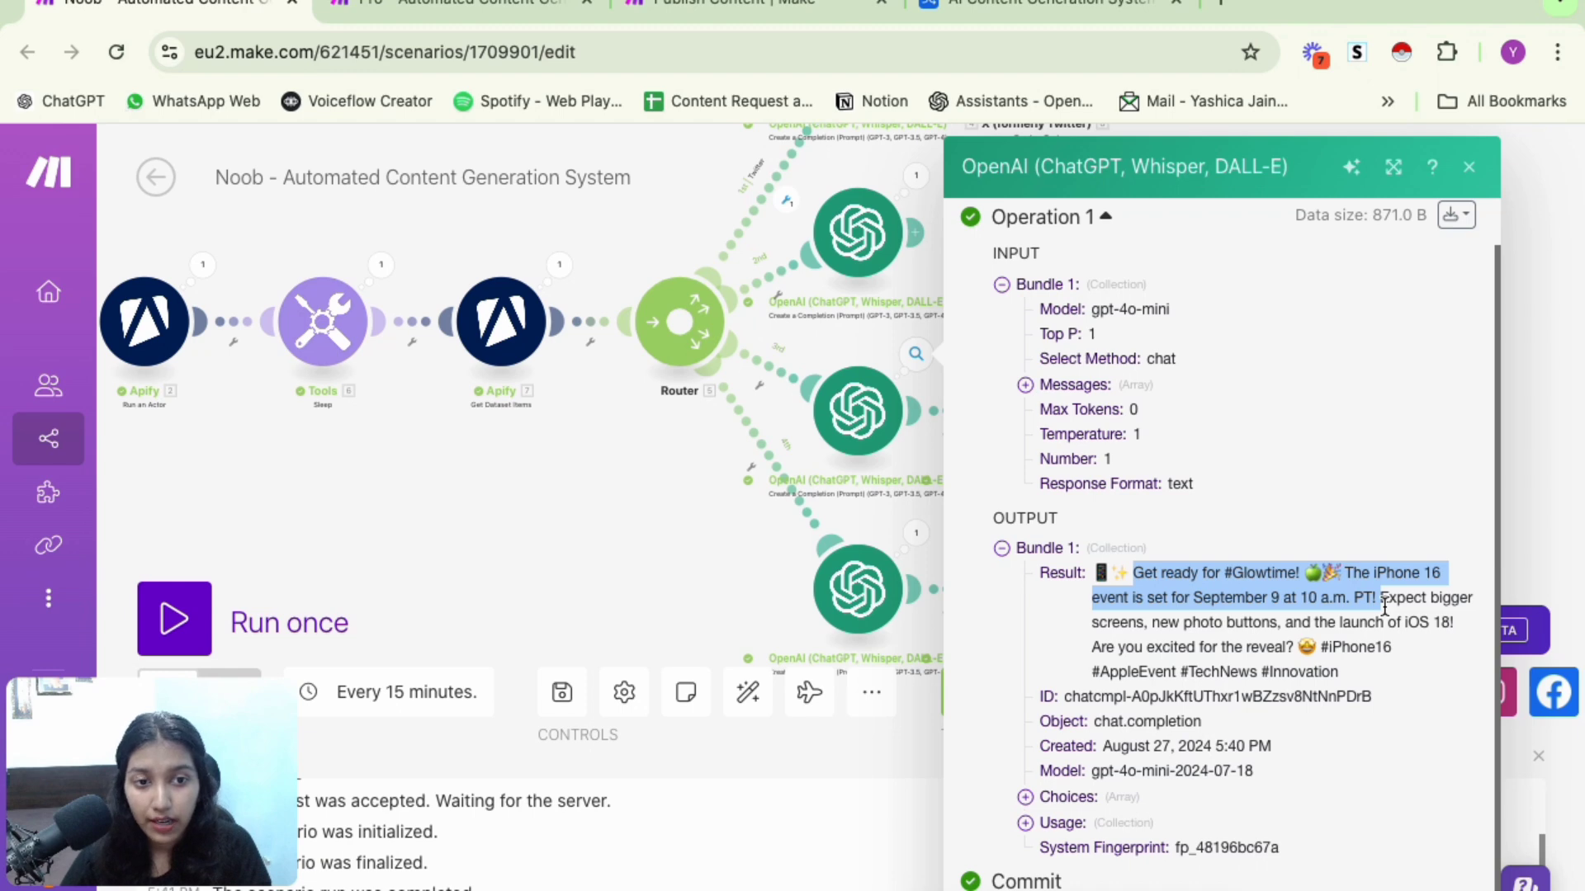
{"action": "left_click_drag", "start_coordinate": [1385, 607], "coordinate": [1381, 641]}
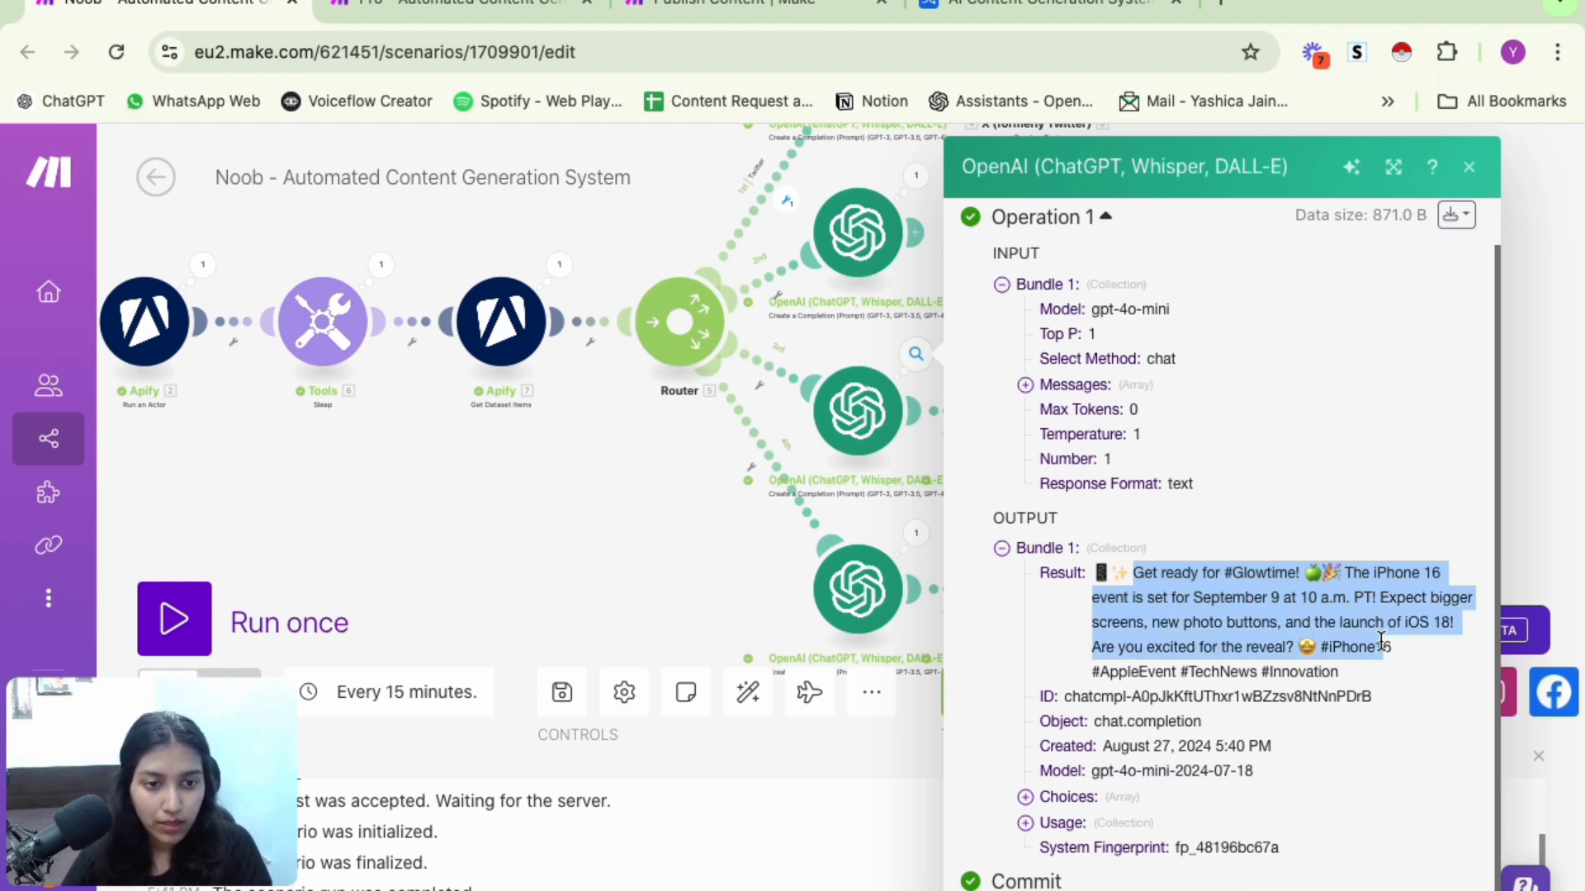
{"action": "left_click", "coordinate": [582, 483]}
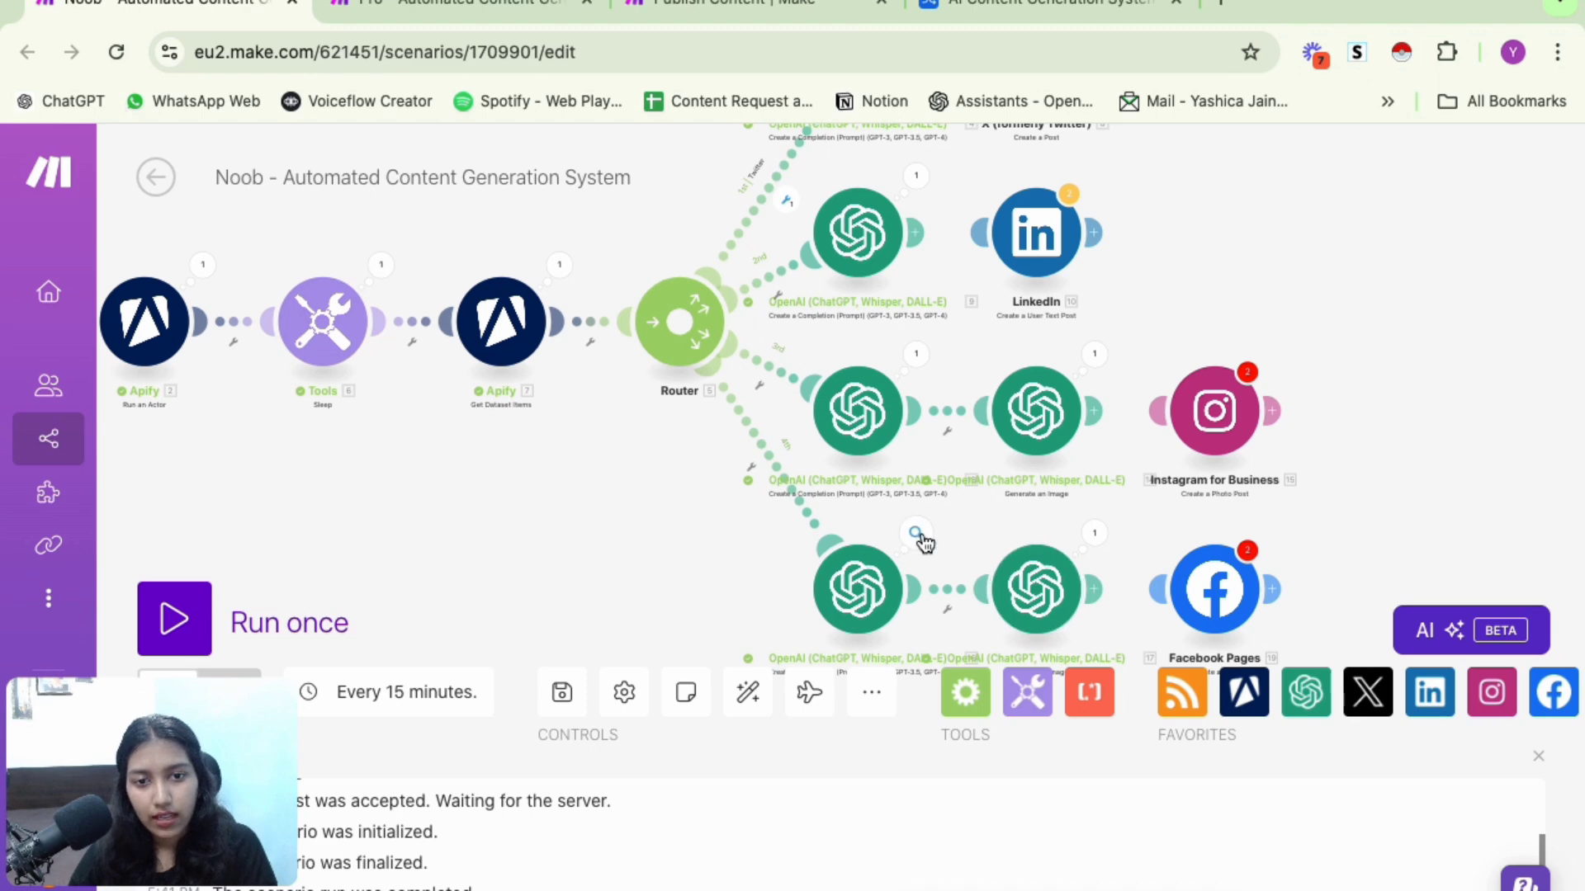
Read the generated post text in the output of the first OpenAI module on the Facebook branch
{"action": "left_click", "coordinate": [916, 534]}
{"action": "scroll", "coordinate": [1248, 570], "scroll_direction": "down", "scroll_amount": 1}
{"action": "left_click_drag", "start_coordinate": [1092, 572], "coordinate": [1419, 672]}
{"action": "left_click", "coordinate": [684, 533]}
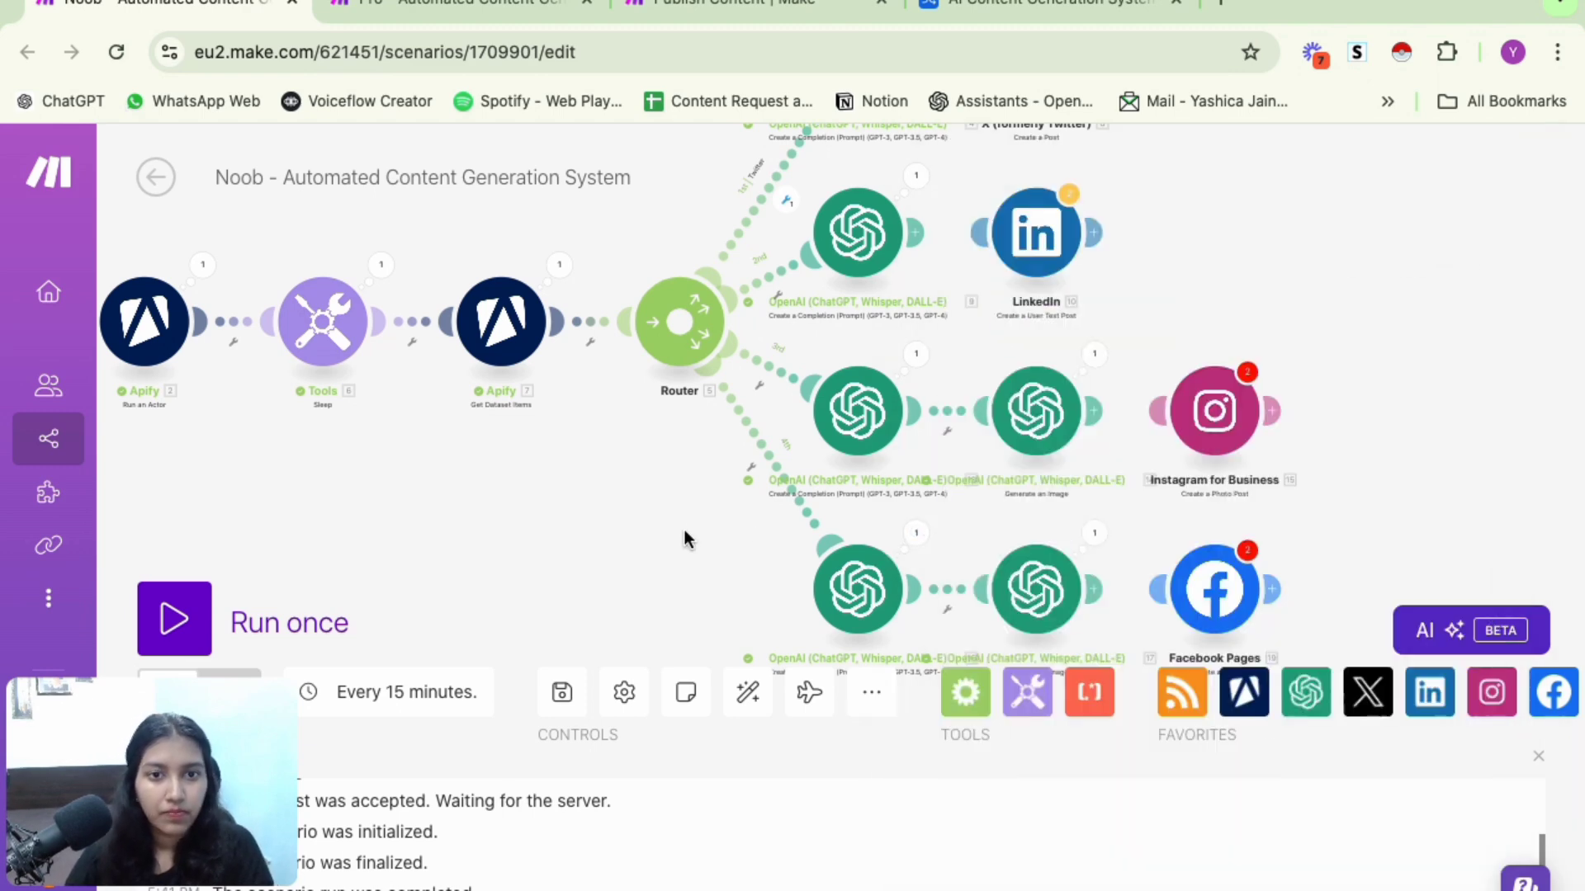
Expand the output data of the Instagram branch's Generate an Image module and select the generated image's URL
{"action": "left_click", "coordinate": [1094, 355]}
{"action": "scroll", "coordinate": [880, 487], "scroll_direction": "down", "scroll_amount": 1}
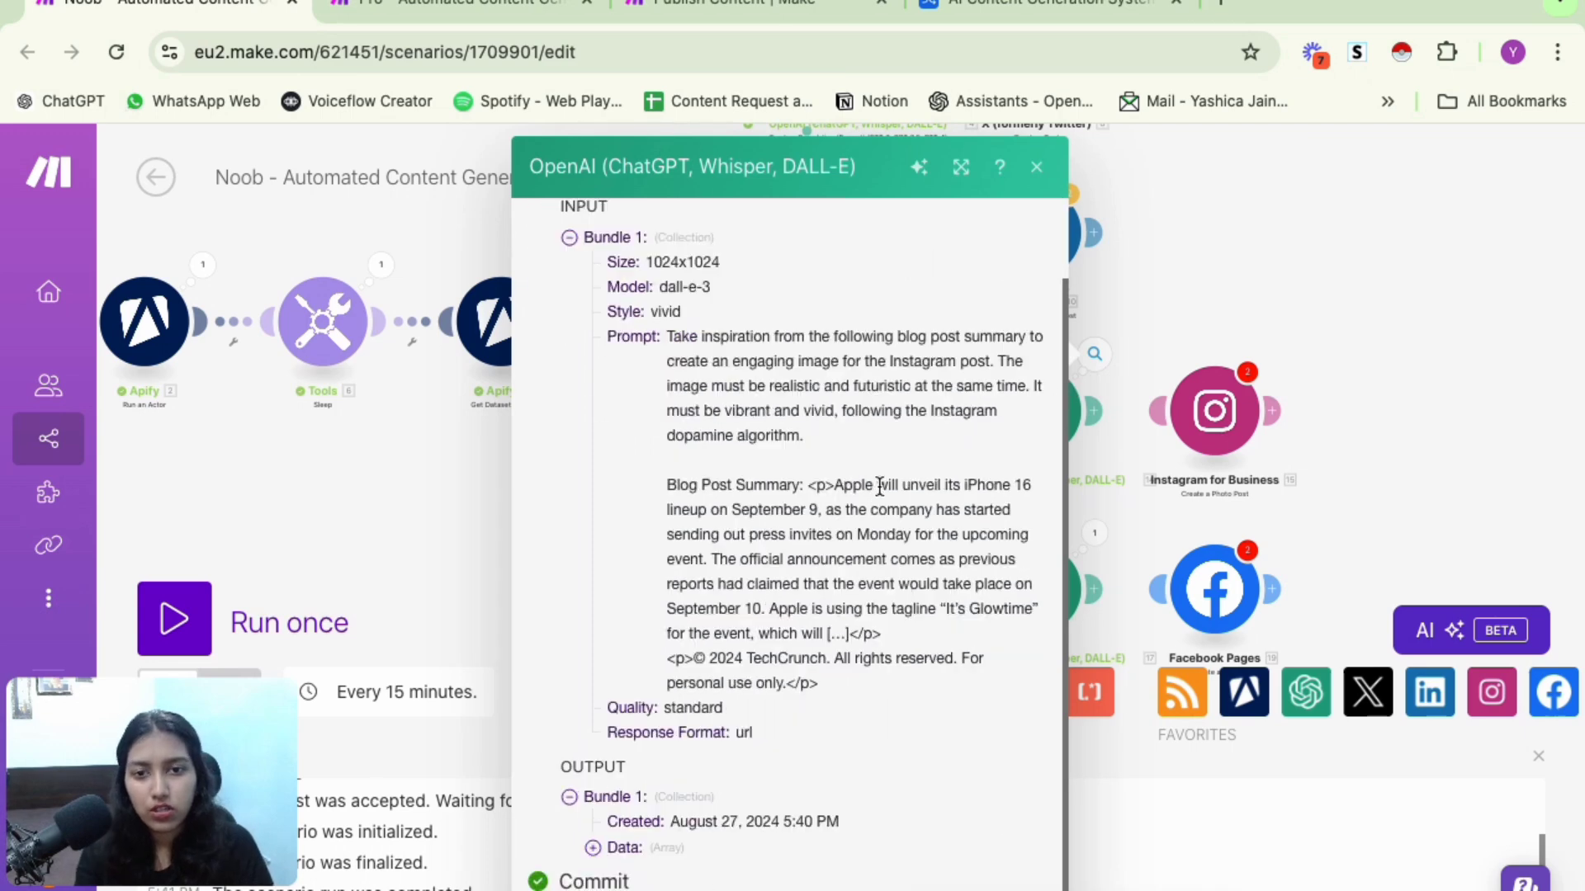
{"action": "left_click", "coordinate": [615, 852]}
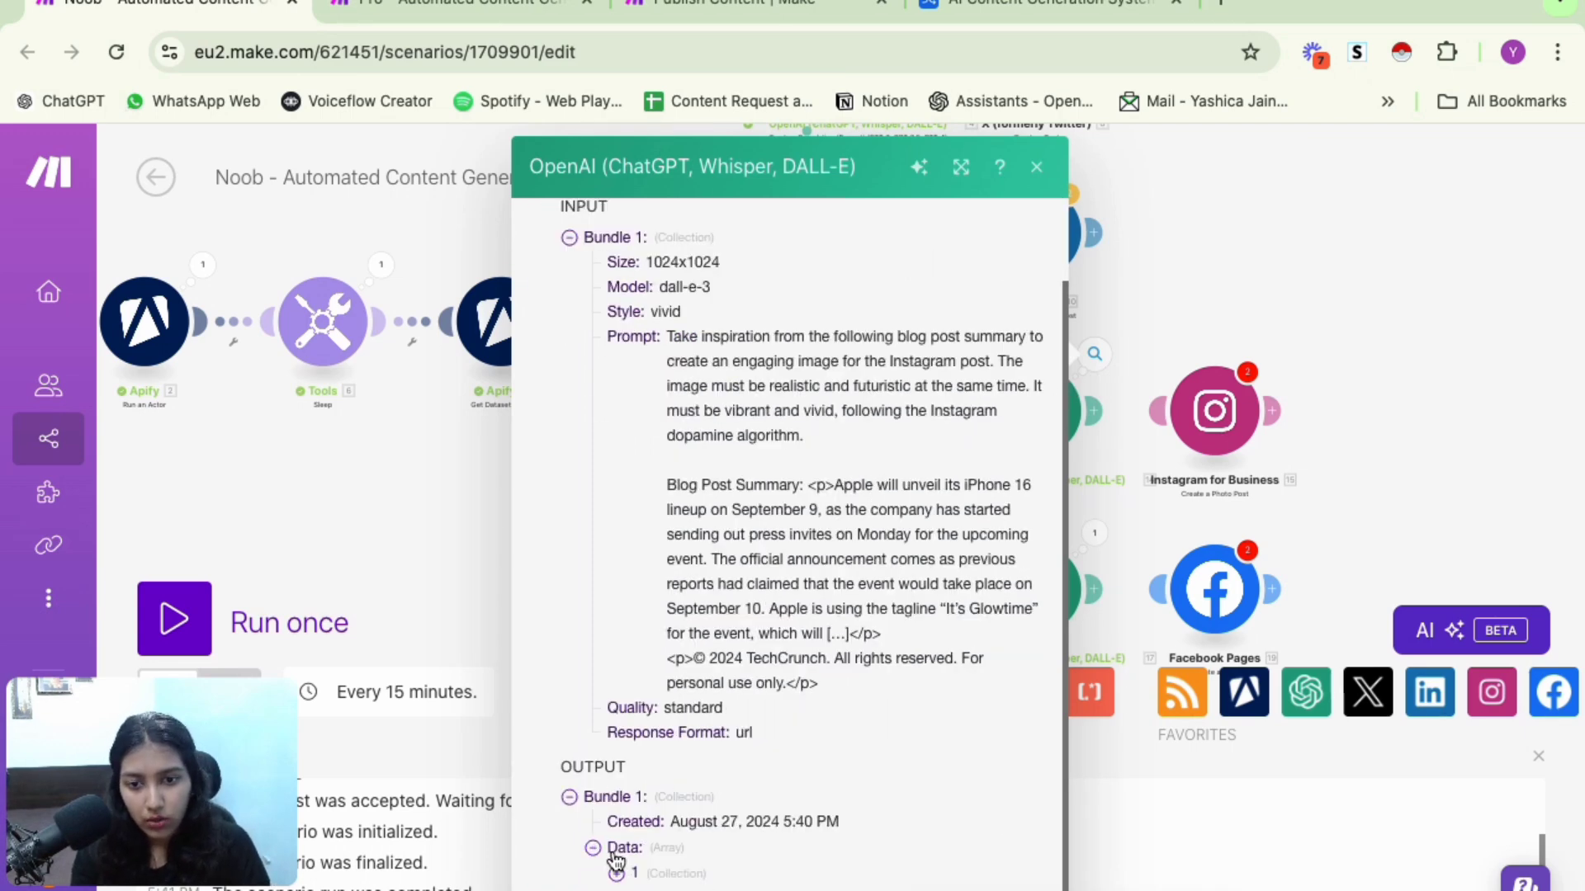
{"action": "scroll", "coordinate": [795, 737], "scroll_direction": "down", "scroll_amount": 1}
{"action": "left_click", "coordinate": [619, 849]}
{"action": "scroll", "coordinate": [804, 720], "scroll_direction": "down", "scroll_amount": 3}
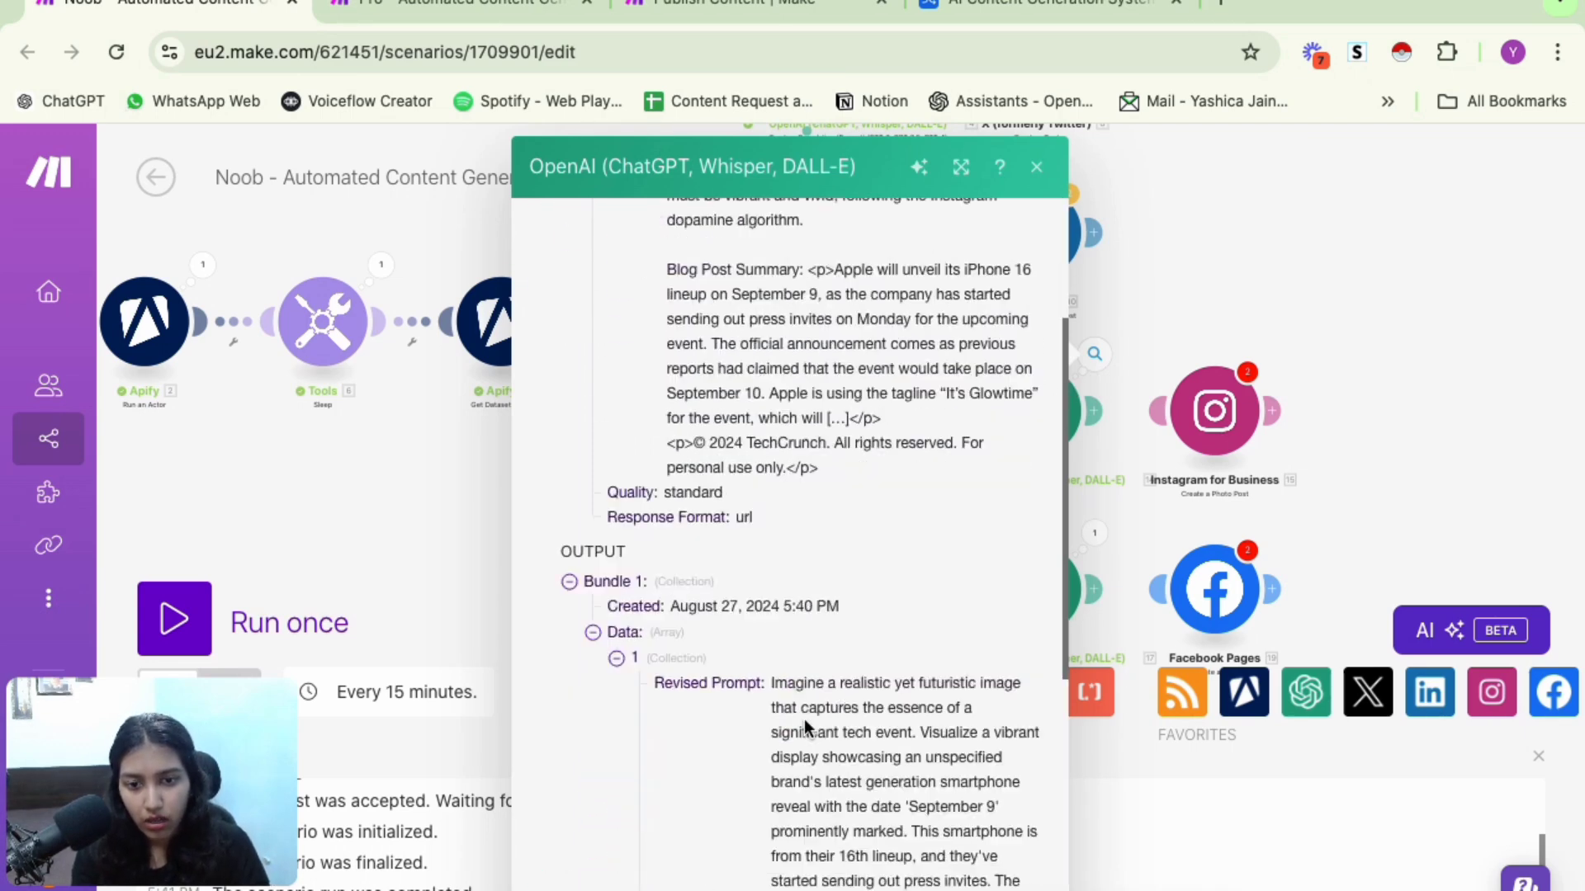
{"action": "scroll", "coordinate": [804, 720], "scroll_direction": "down", "scroll_amount": 6}
{"action": "triple_click", "coordinate": [766, 706]}
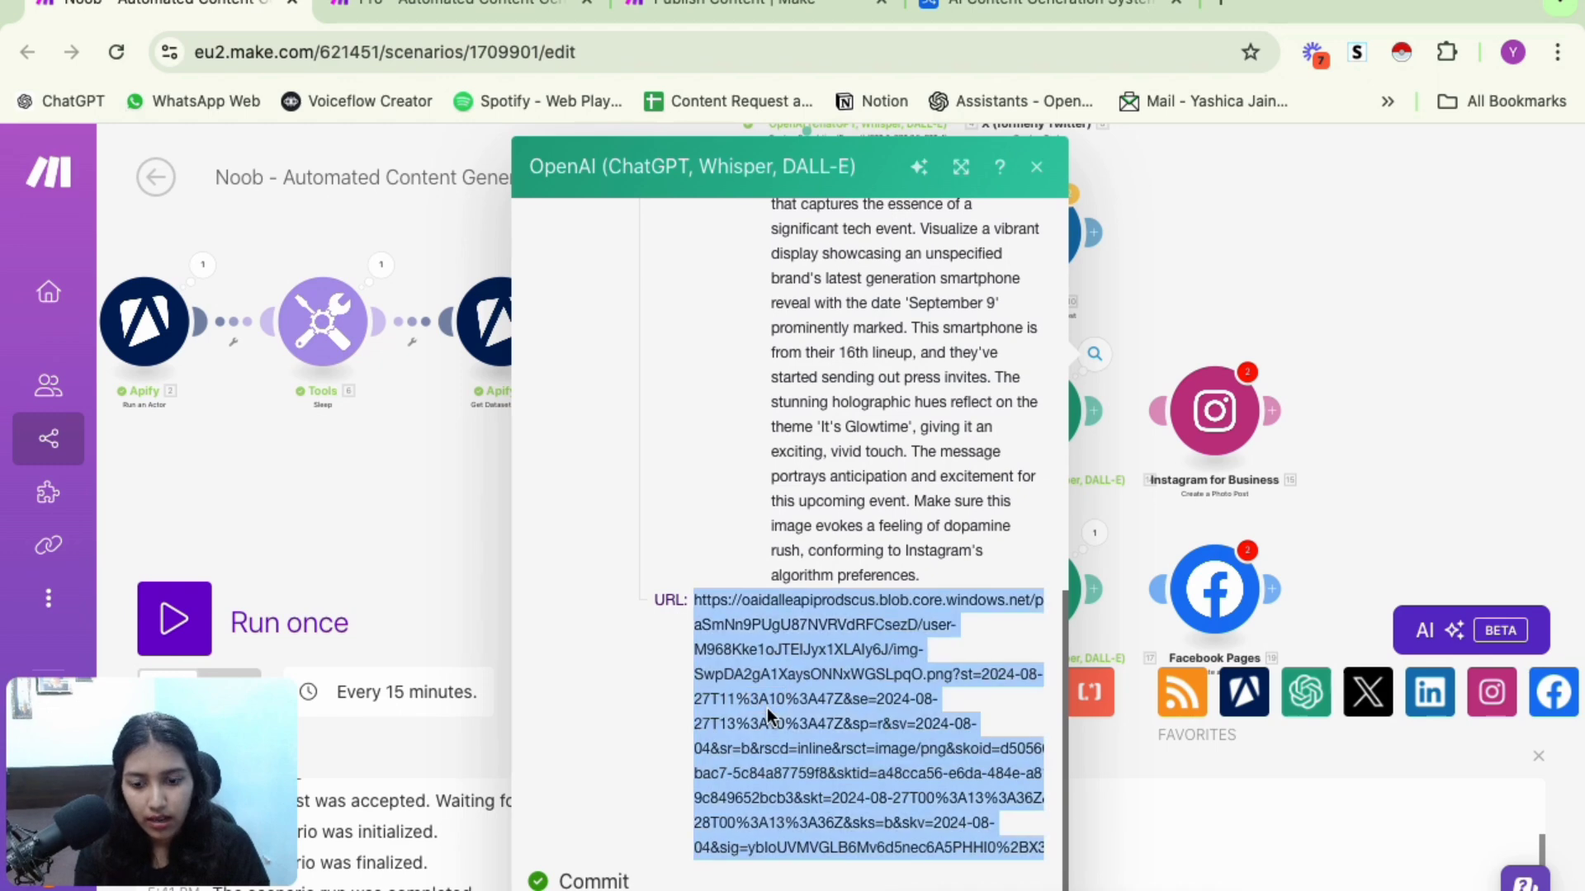
Open the copied Instagram image URL in a new browser tab, view the image, then return to the Noob scenario and close the module output
{"action": "left_click", "coordinate": [1221, 3]}
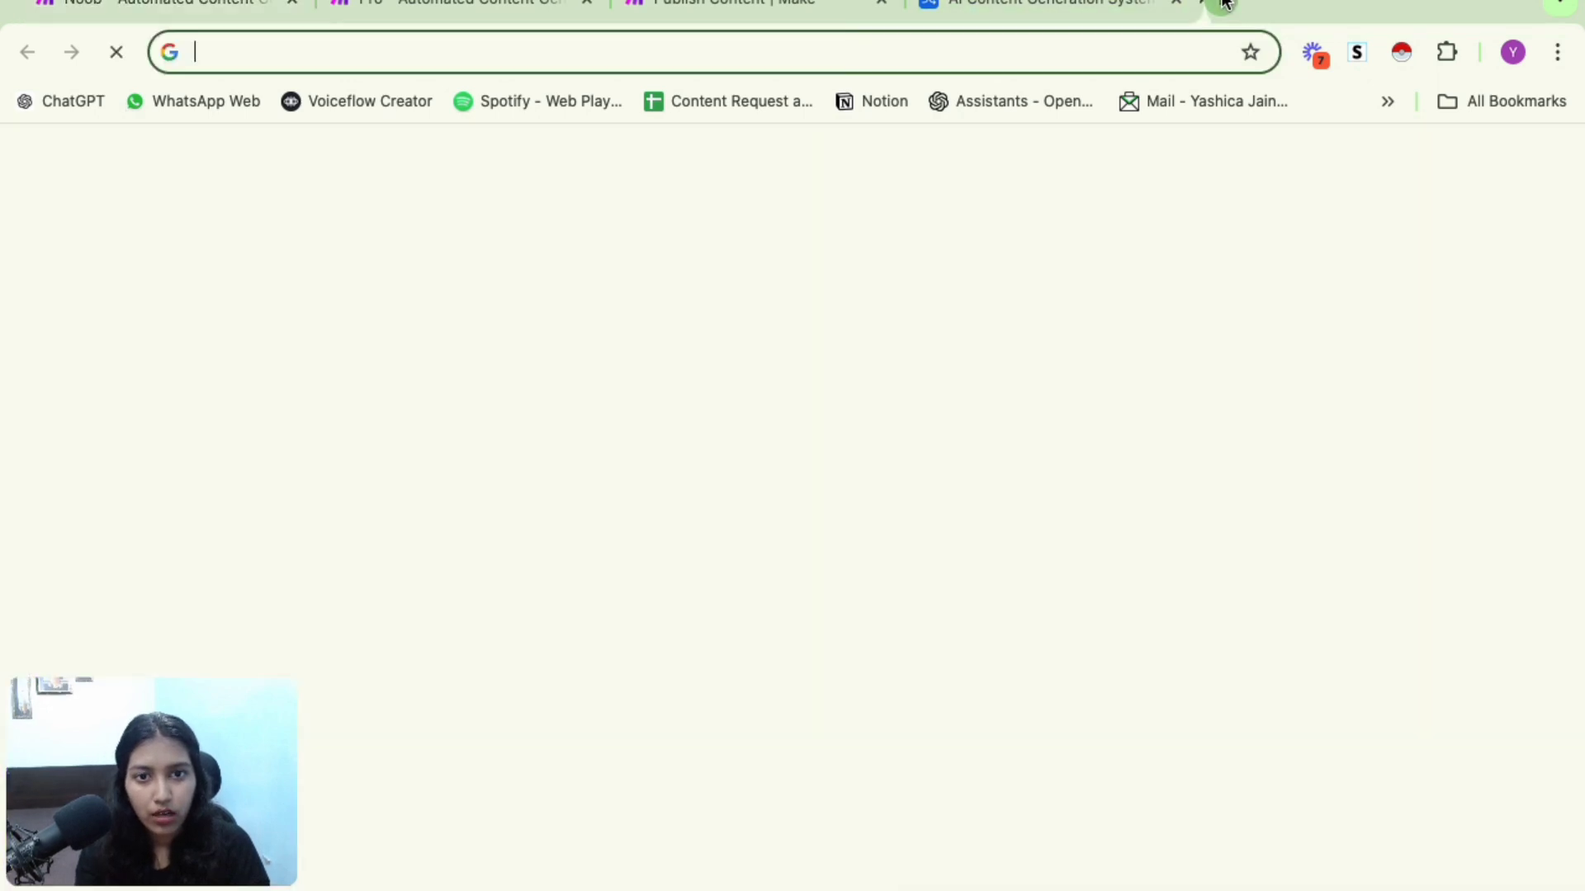
{"action": "key", "text": "super+v"}
{"action": "key", "text": "Return"}
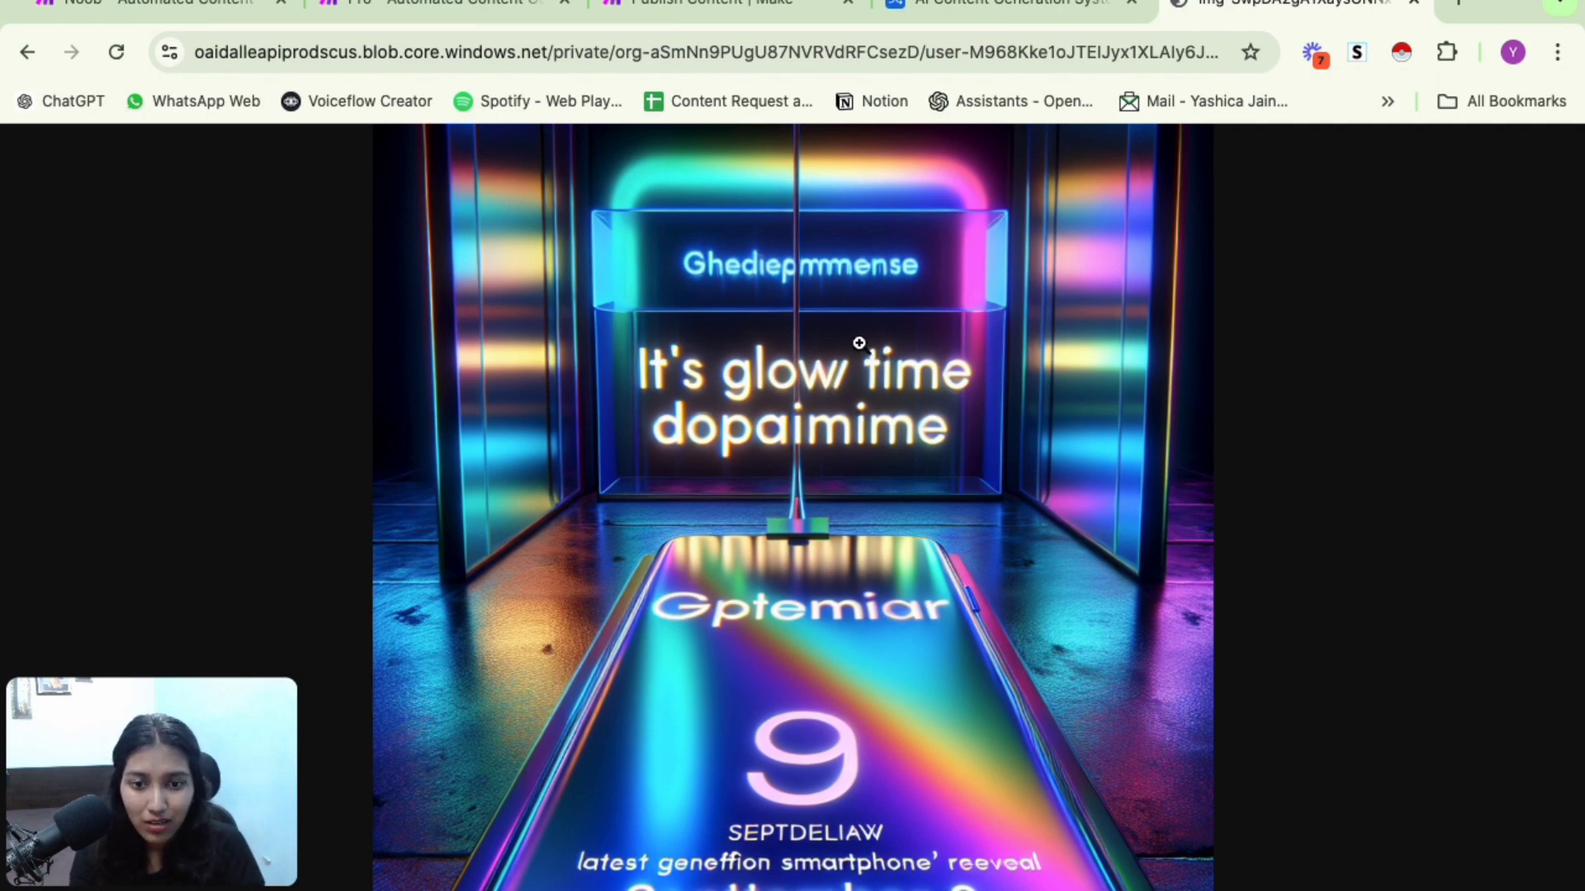
{"action": "left_click", "coordinate": [141, 8]}
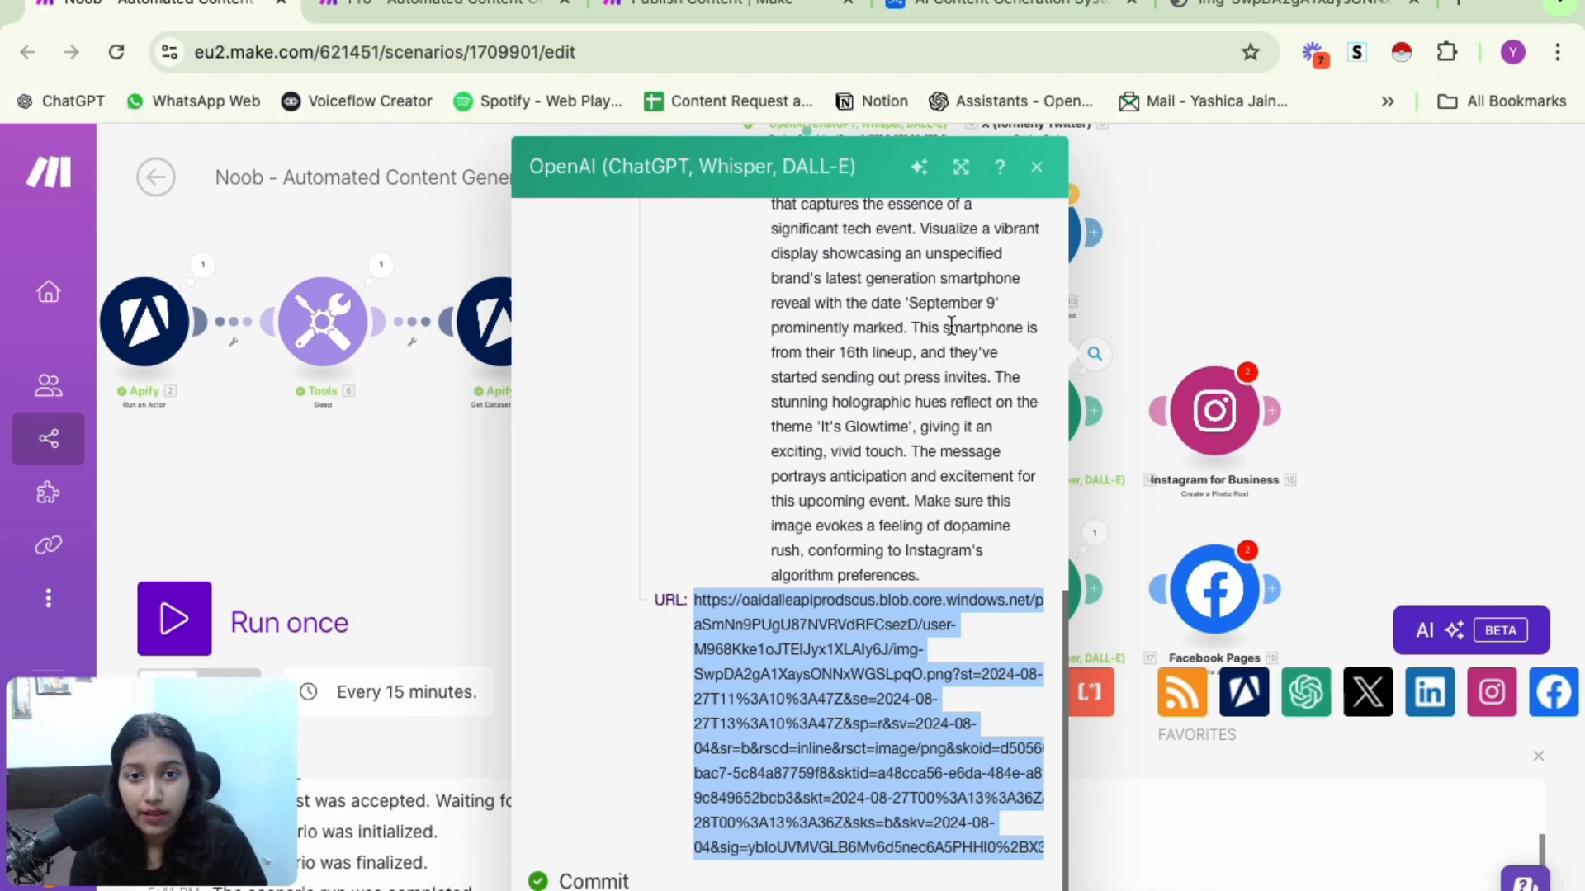
{"action": "left_click", "coordinate": [1036, 167]}
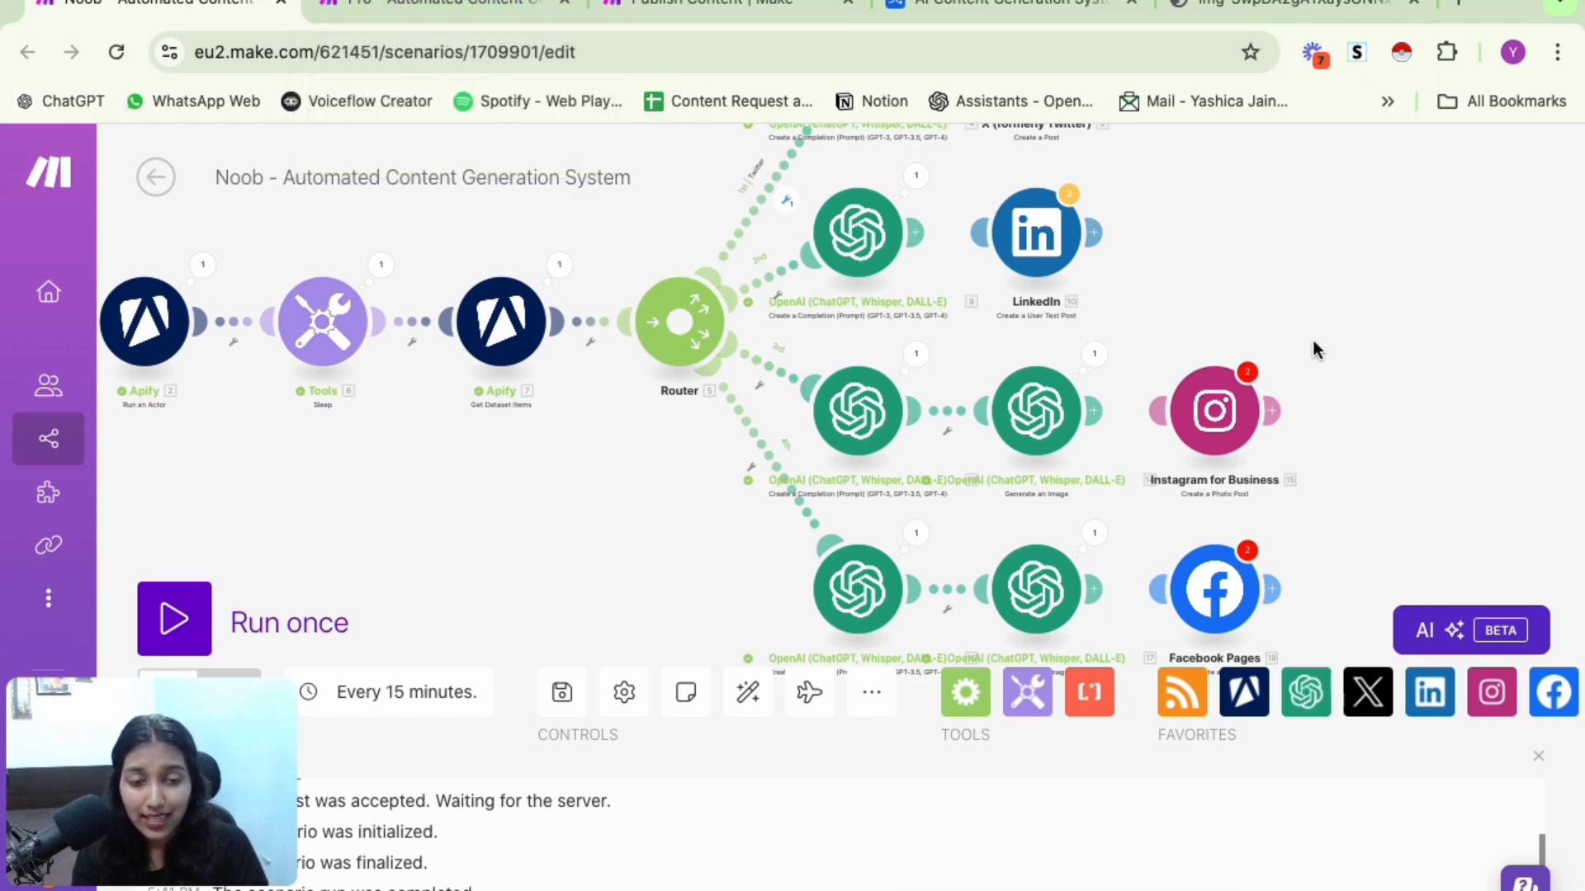
Expand the output data of the Facebook branch's Generate an Image module and select the generated image's URL
{"action": "left_click_drag", "start_coordinate": [1314, 340], "coordinate": [1230, 256]}
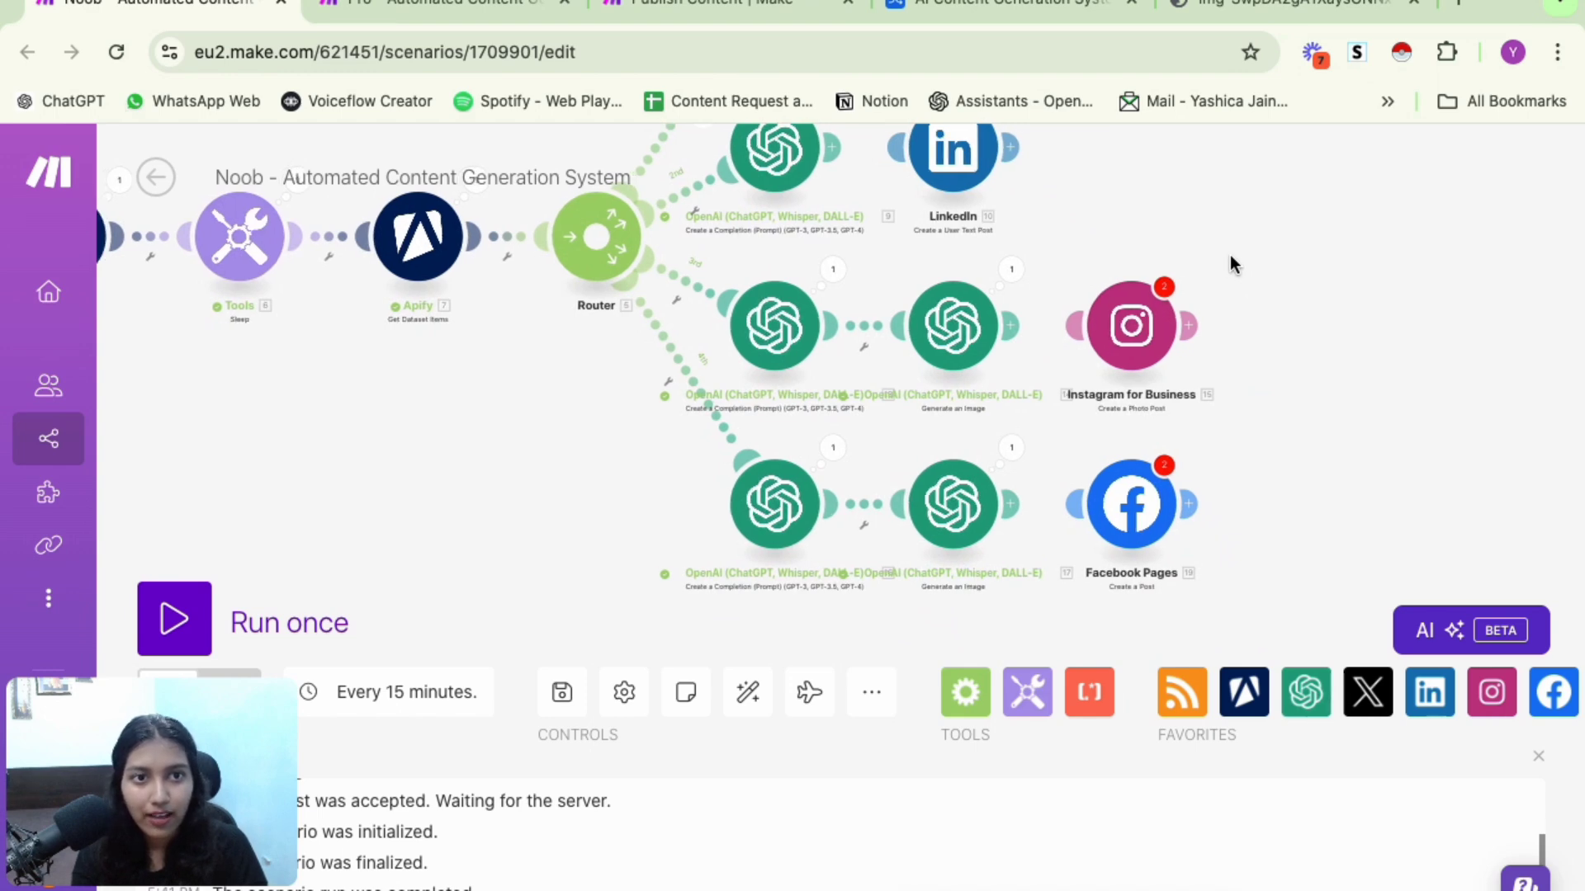
{"action": "left_click", "coordinate": [1015, 449]}
{"action": "scroll", "coordinate": [1337, 643], "scroll_direction": "down", "scroll_amount": 2}
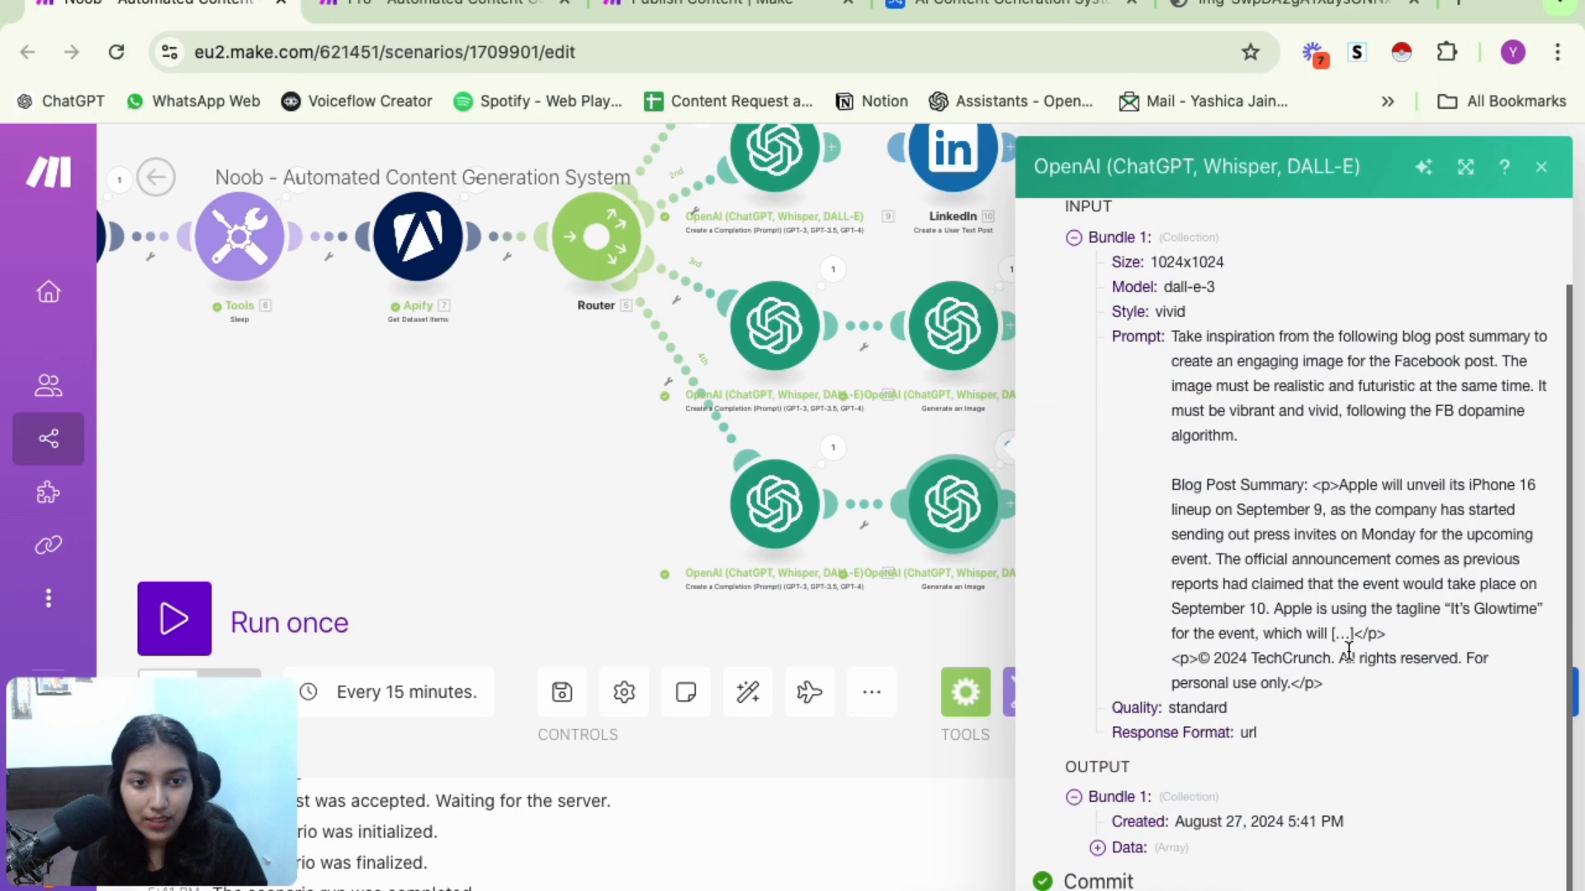
{"action": "left_click", "coordinate": [1148, 850]}
{"action": "scroll", "coordinate": [1148, 853], "scroll_direction": "down", "scroll_amount": 1}
{"action": "left_click", "coordinate": [1146, 853]}
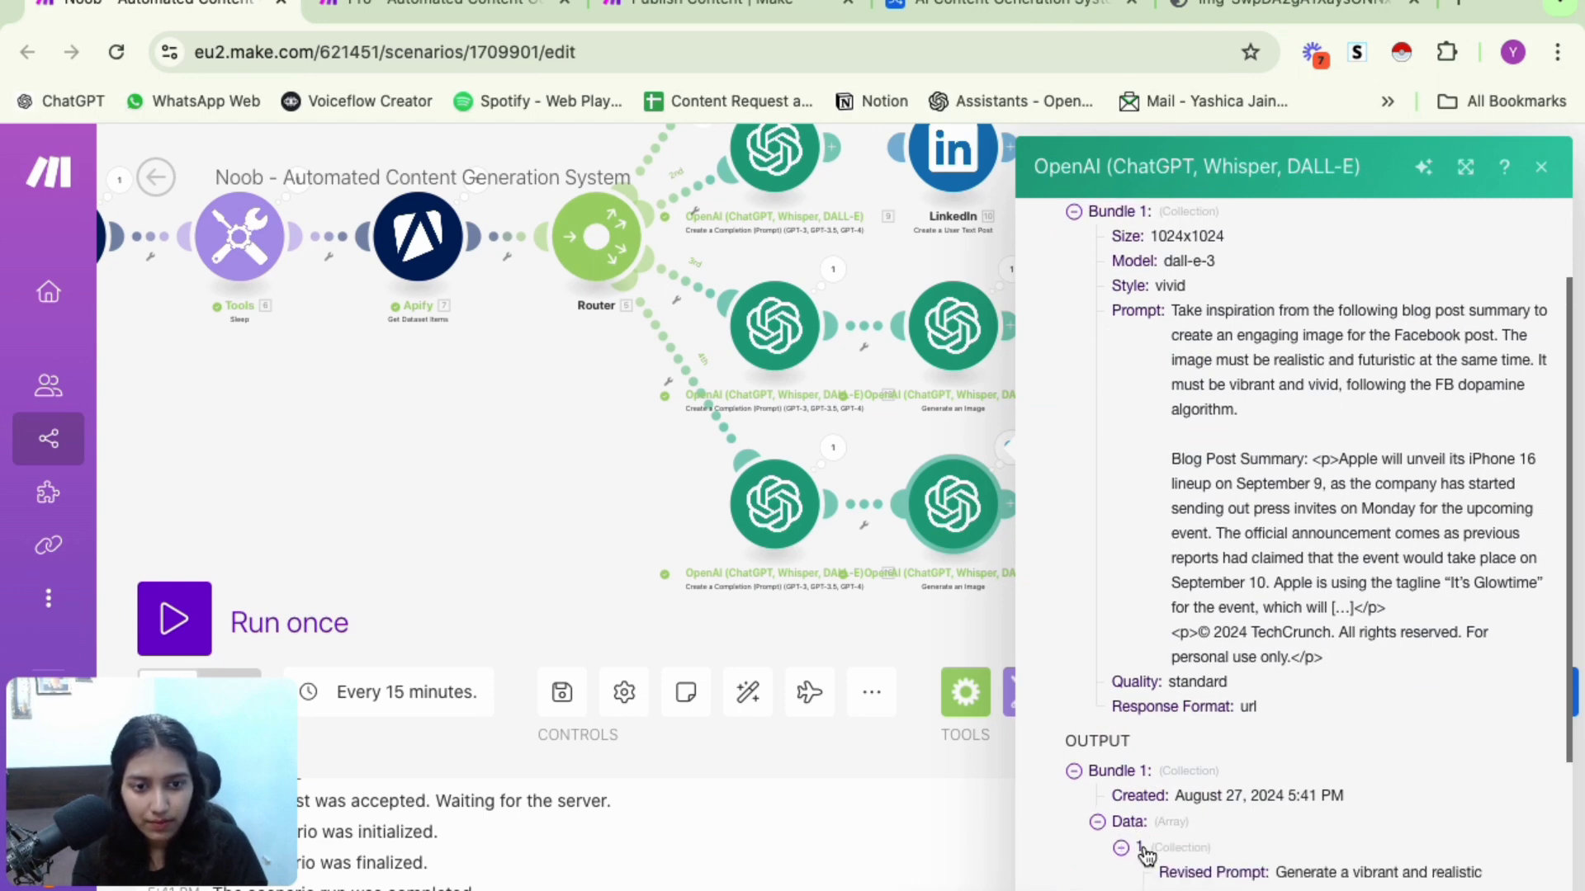
{"action": "scroll", "coordinate": [1145, 853], "scroll_direction": "down", "scroll_amount": 6}
{"action": "triple_click", "coordinate": [1321, 761]}
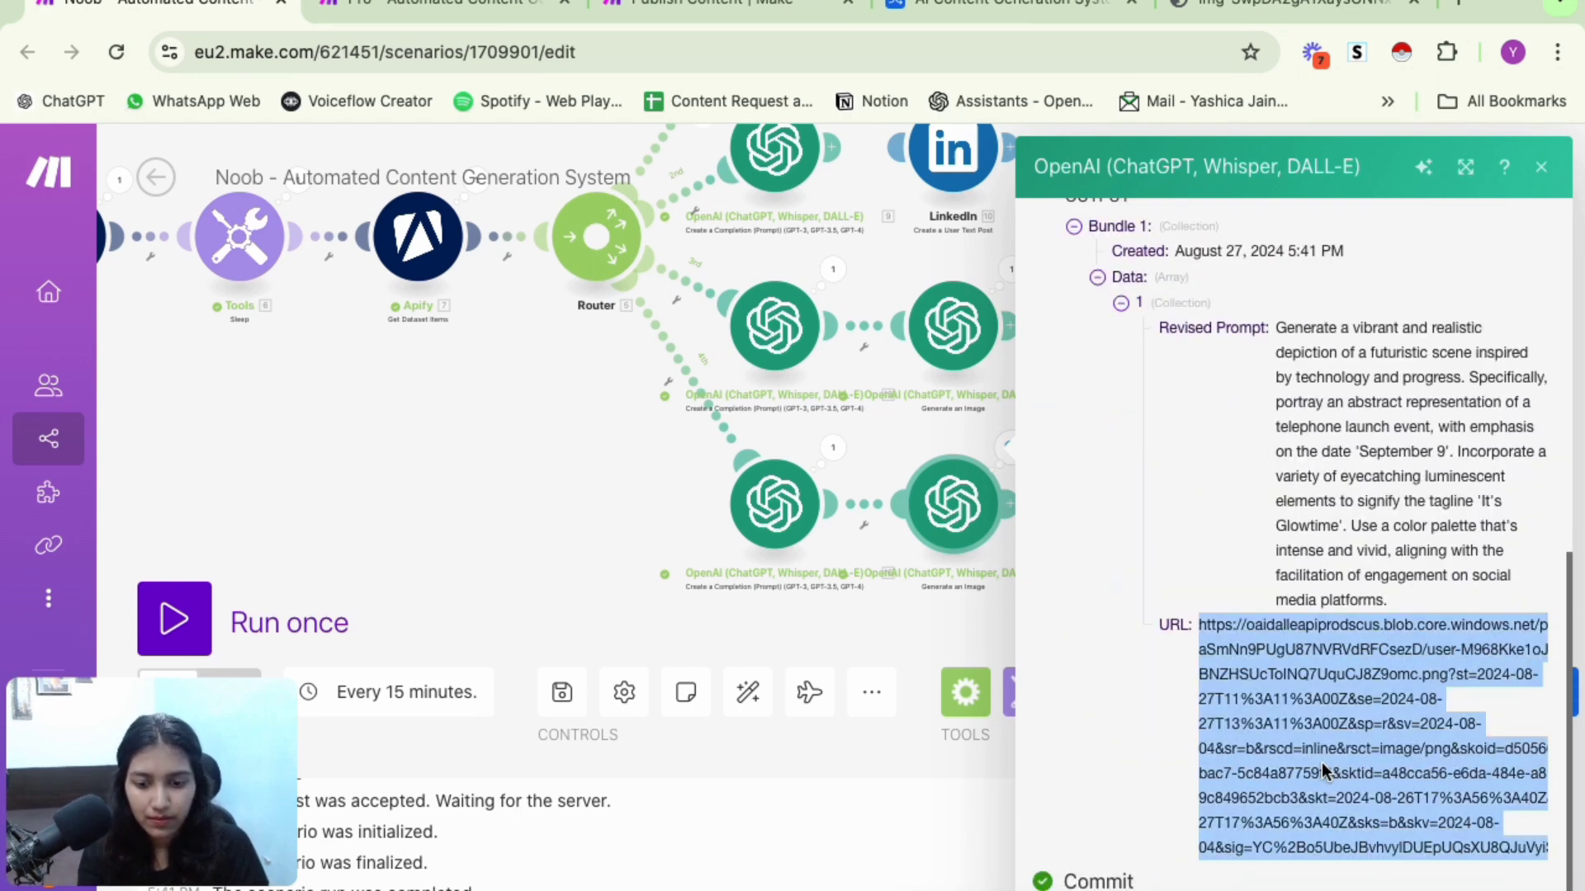
View the Facebook image from its copied URL in the browser, close that tab and return to the Noob scenario canvas
{"action": "left_click", "coordinate": [1288, 5]}
{"action": "left_click", "coordinate": [893, 49]}
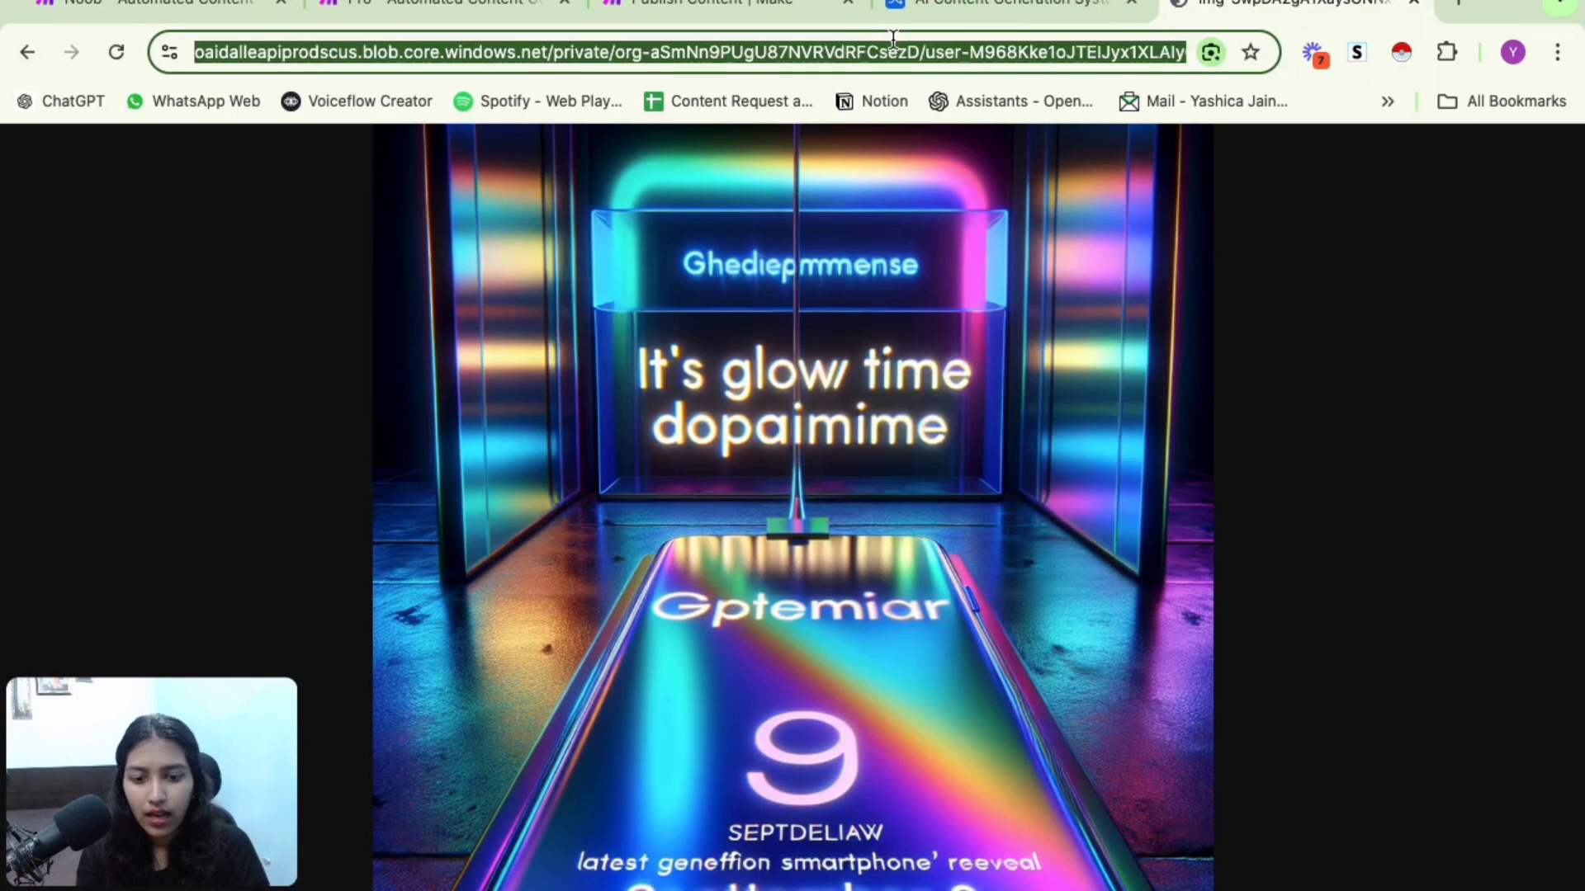
{"action": "key", "text": "ctrl+v"}
{"action": "key", "text": "Return"}
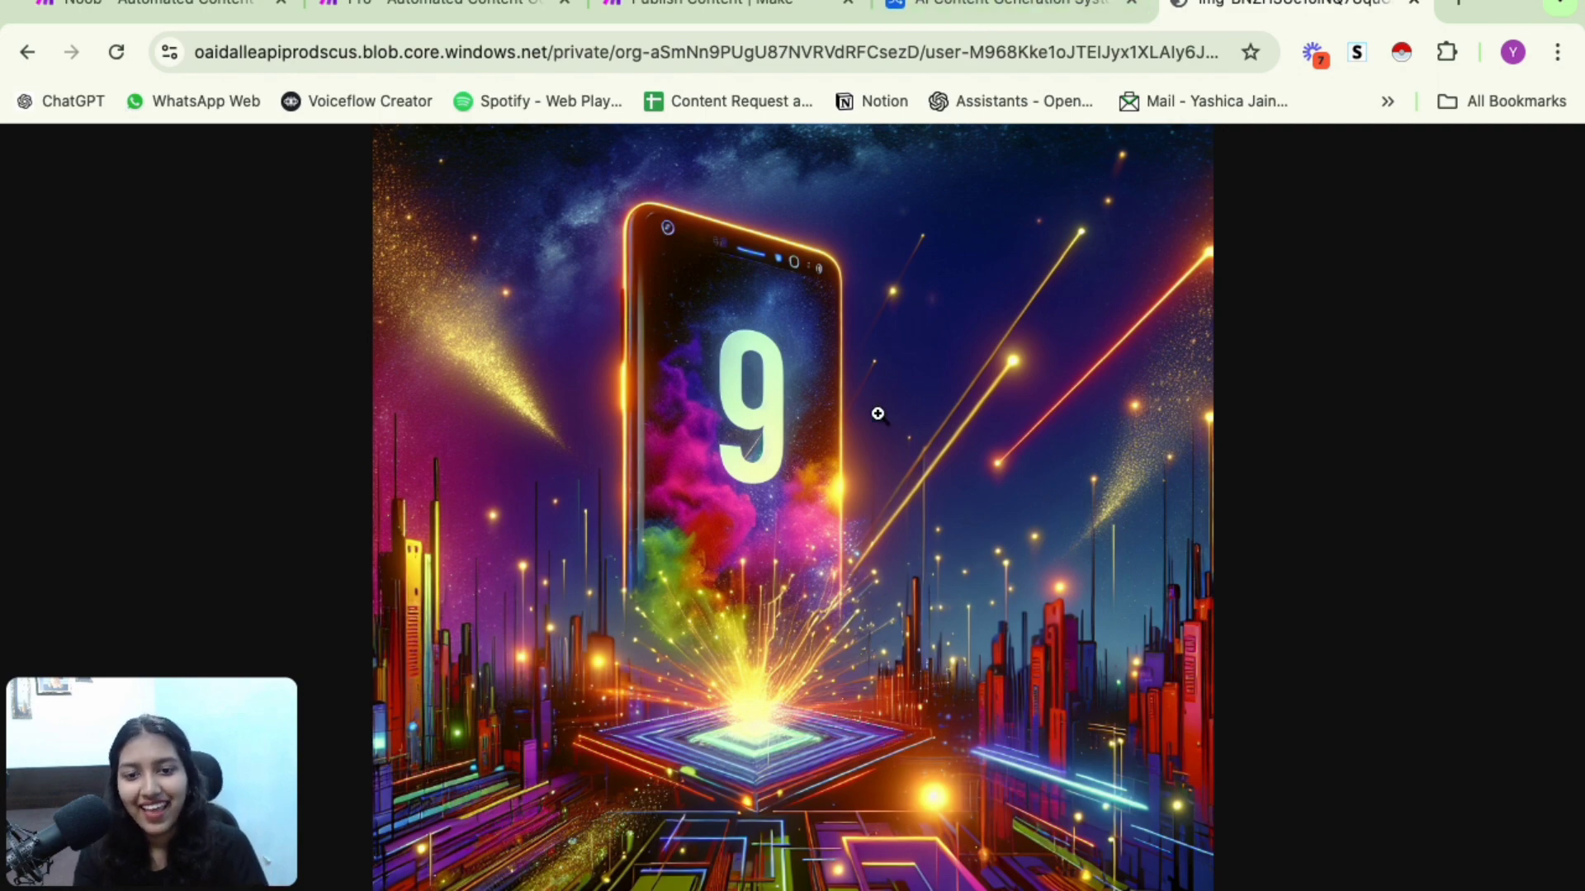
{"action": "left_click", "coordinate": [1413, 3]}
{"action": "left_click", "coordinate": [256, 17]}
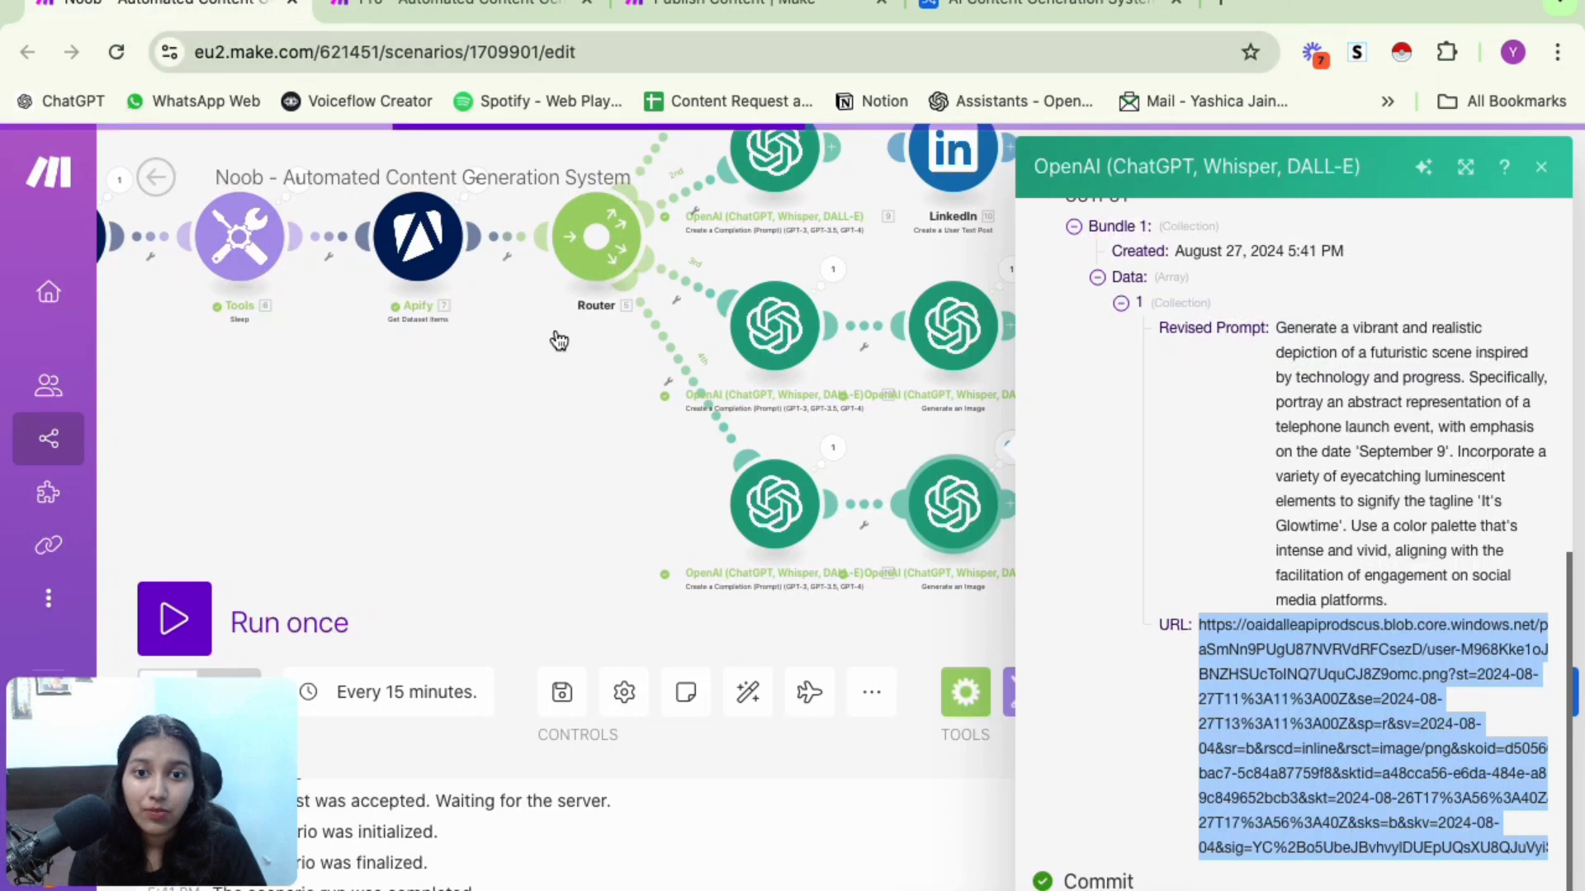
{"action": "left_click", "coordinate": [573, 479]}
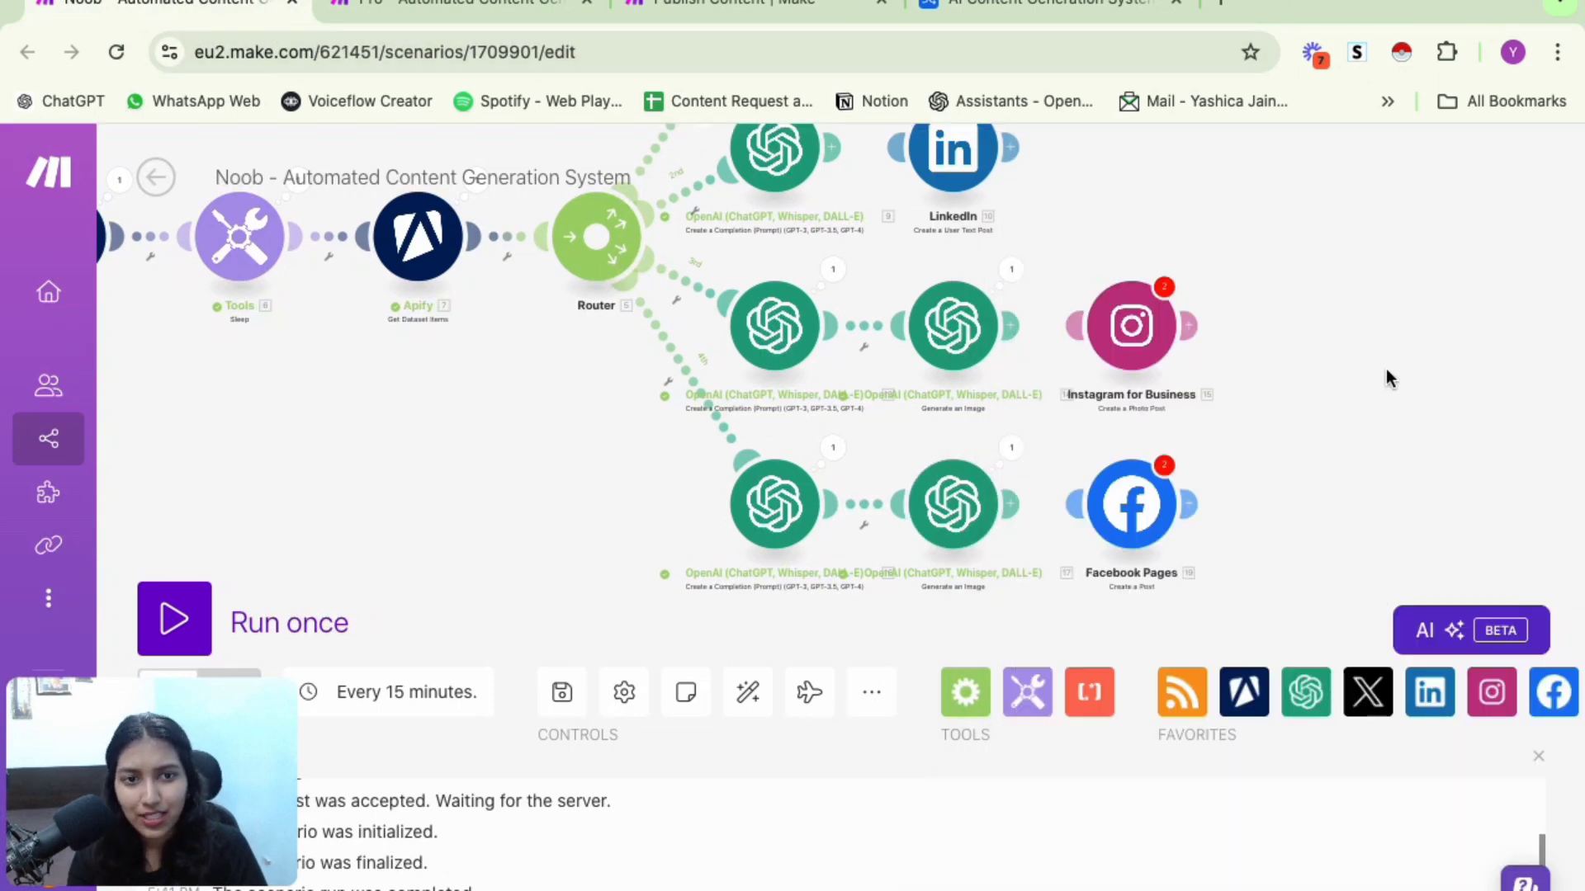
Save the Noob scenario
{"action": "left_click_drag", "start_coordinate": [1380, 377], "coordinate": [1334, 443]}
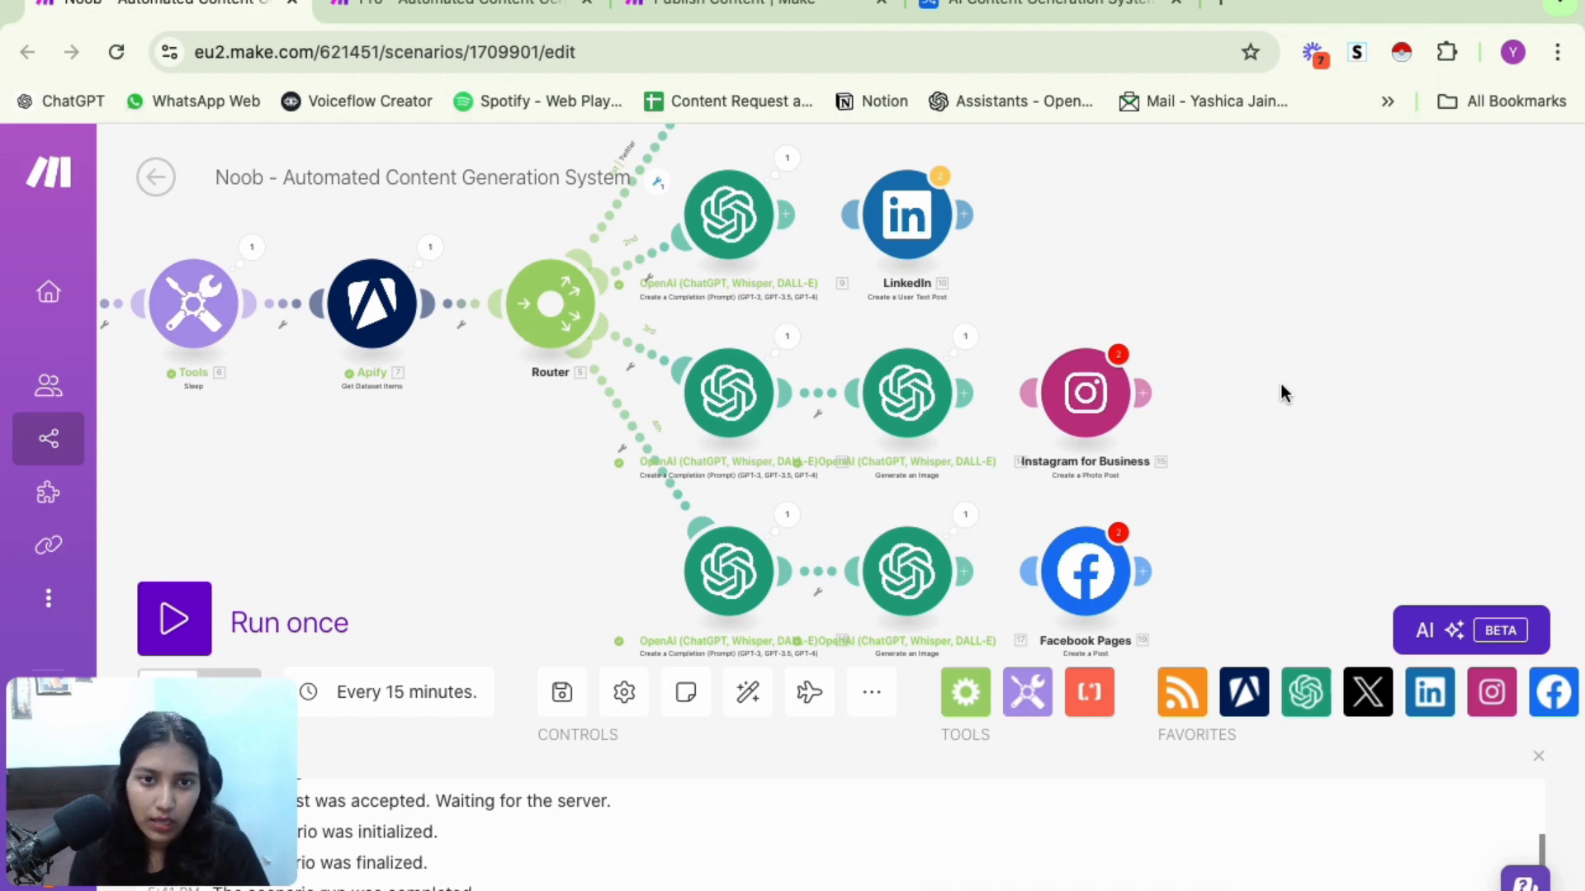
{"action": "left_click_drag", "start_coordinate": [1230, 246], "coordinate": [1220, 376]}
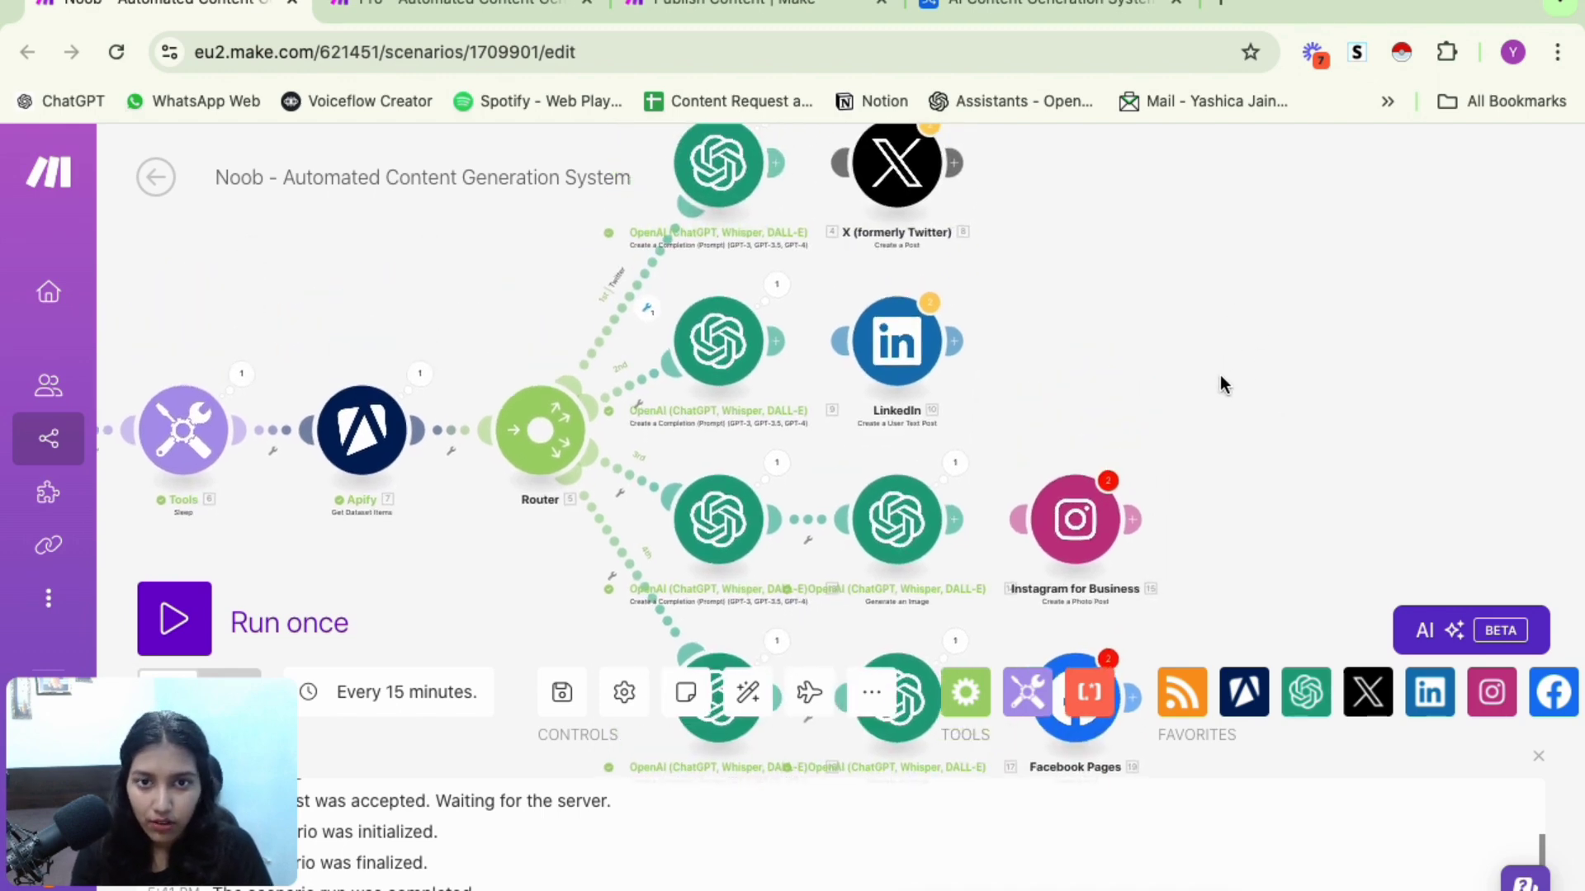
{"action": "left_click", "coordinate": [561, 691]}
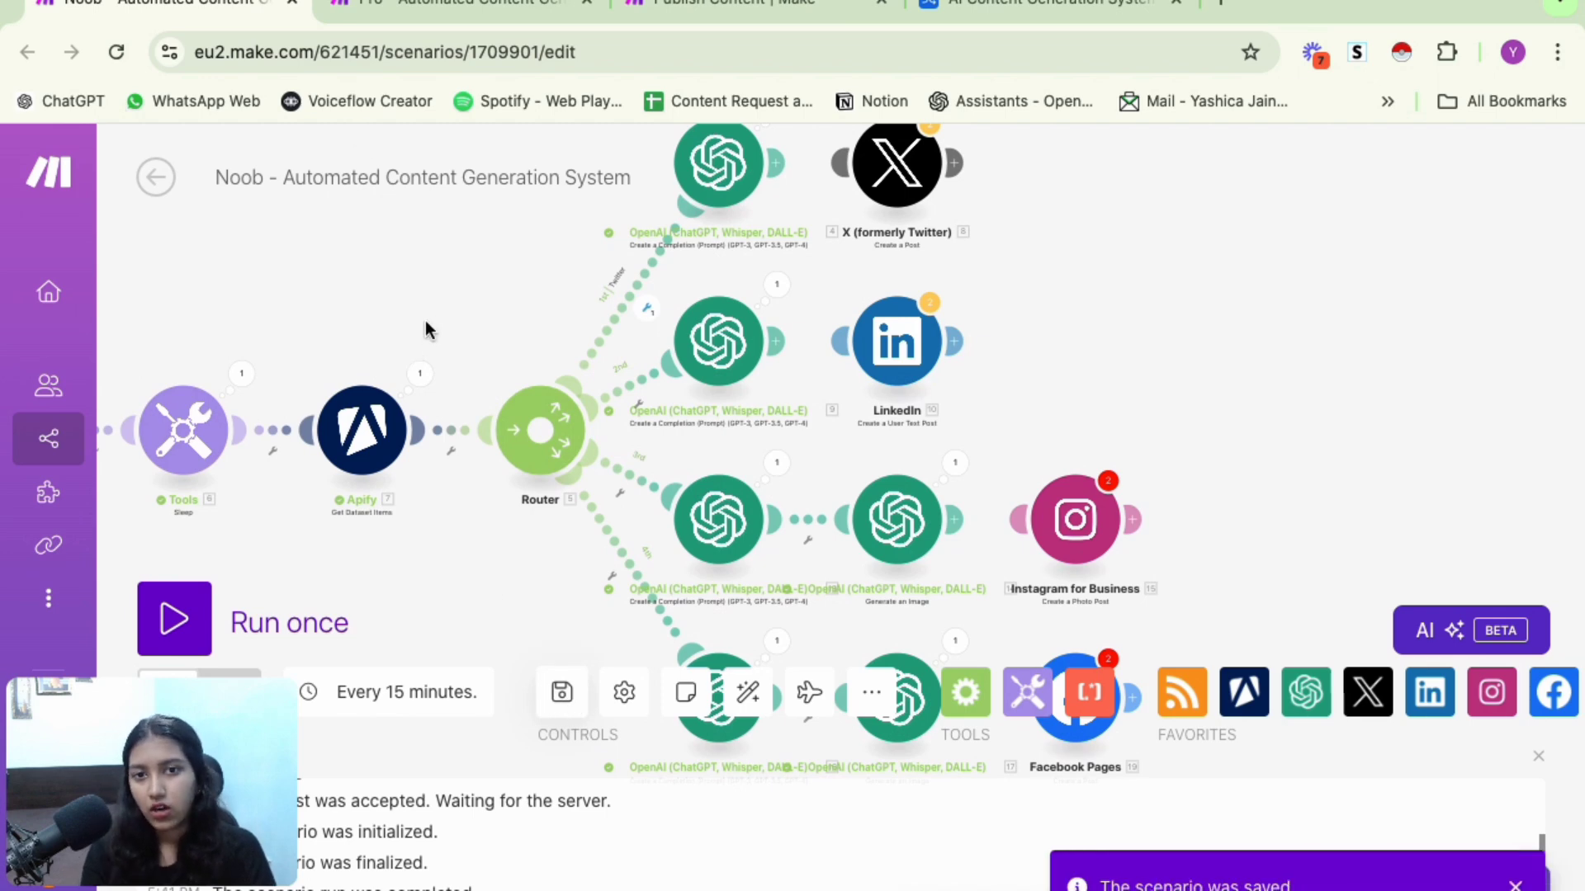
{"action": "left_click_drag", "start_coordinate": [508, 284], "coordinate": [512, 360]}
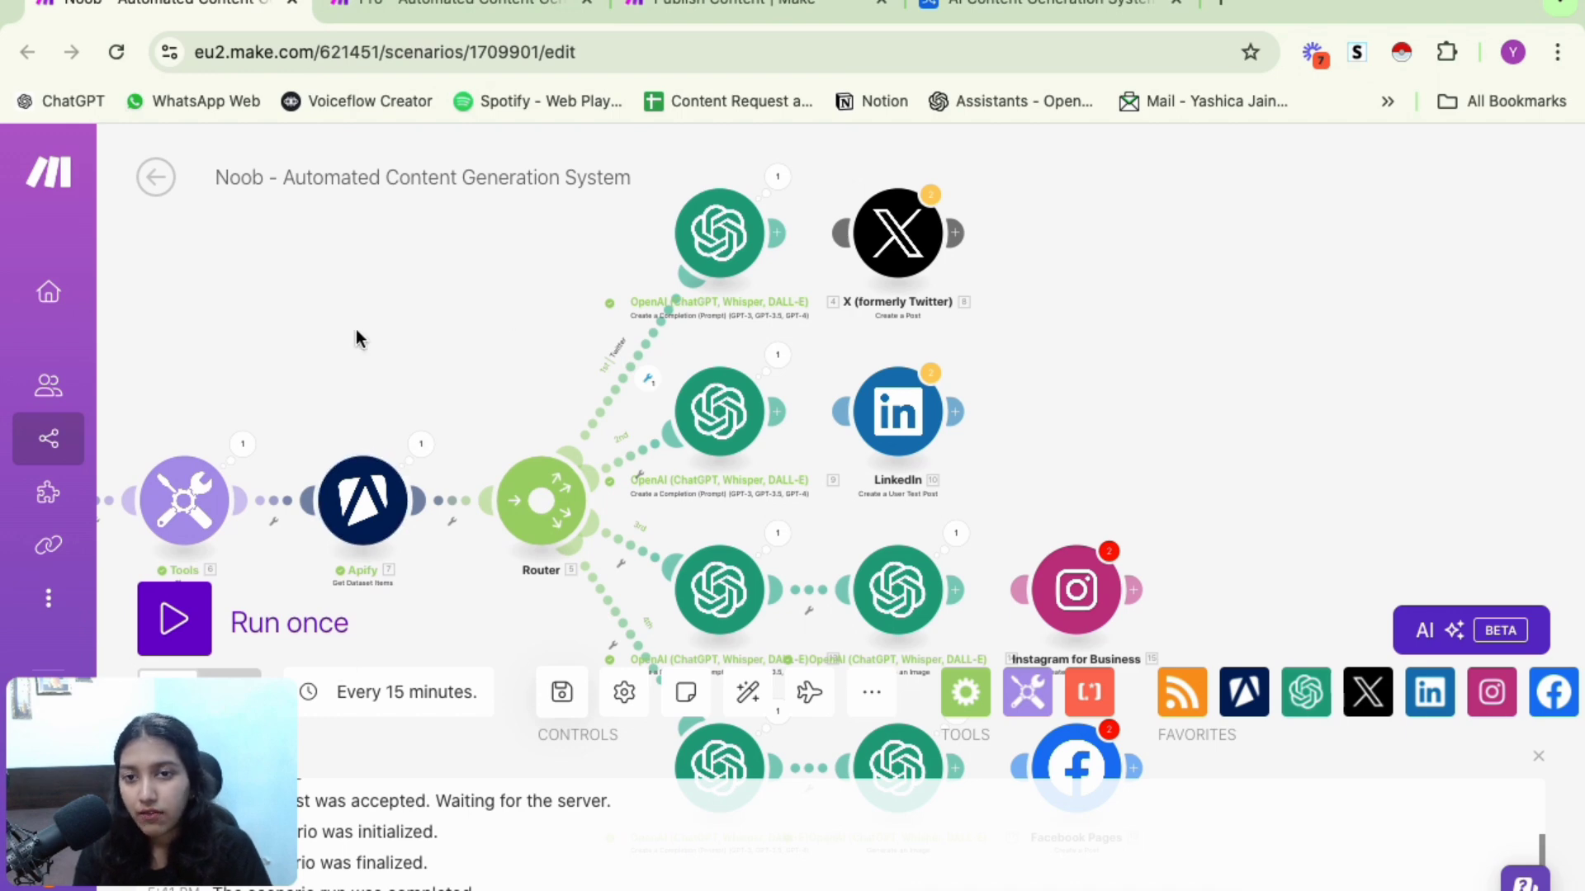
{"action": "left_click_drag", "start_coordinate": [354, 329], "coordinate": [727, 182]}
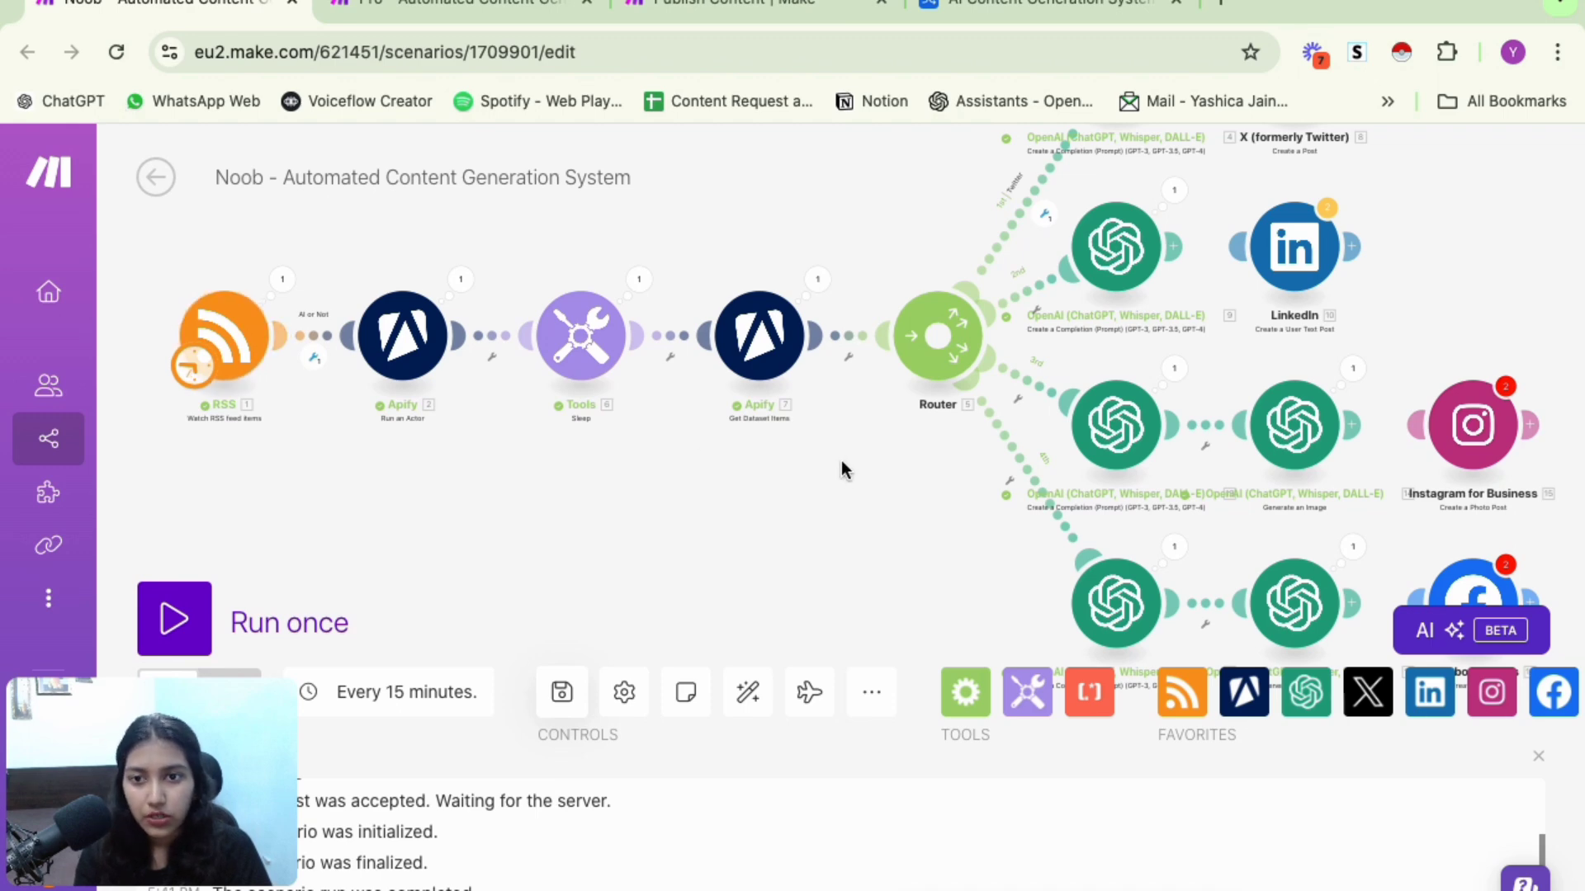
{"action": "left_click_drag", "start_coordinate": [840, 459], "coordinate": [573, 578]}
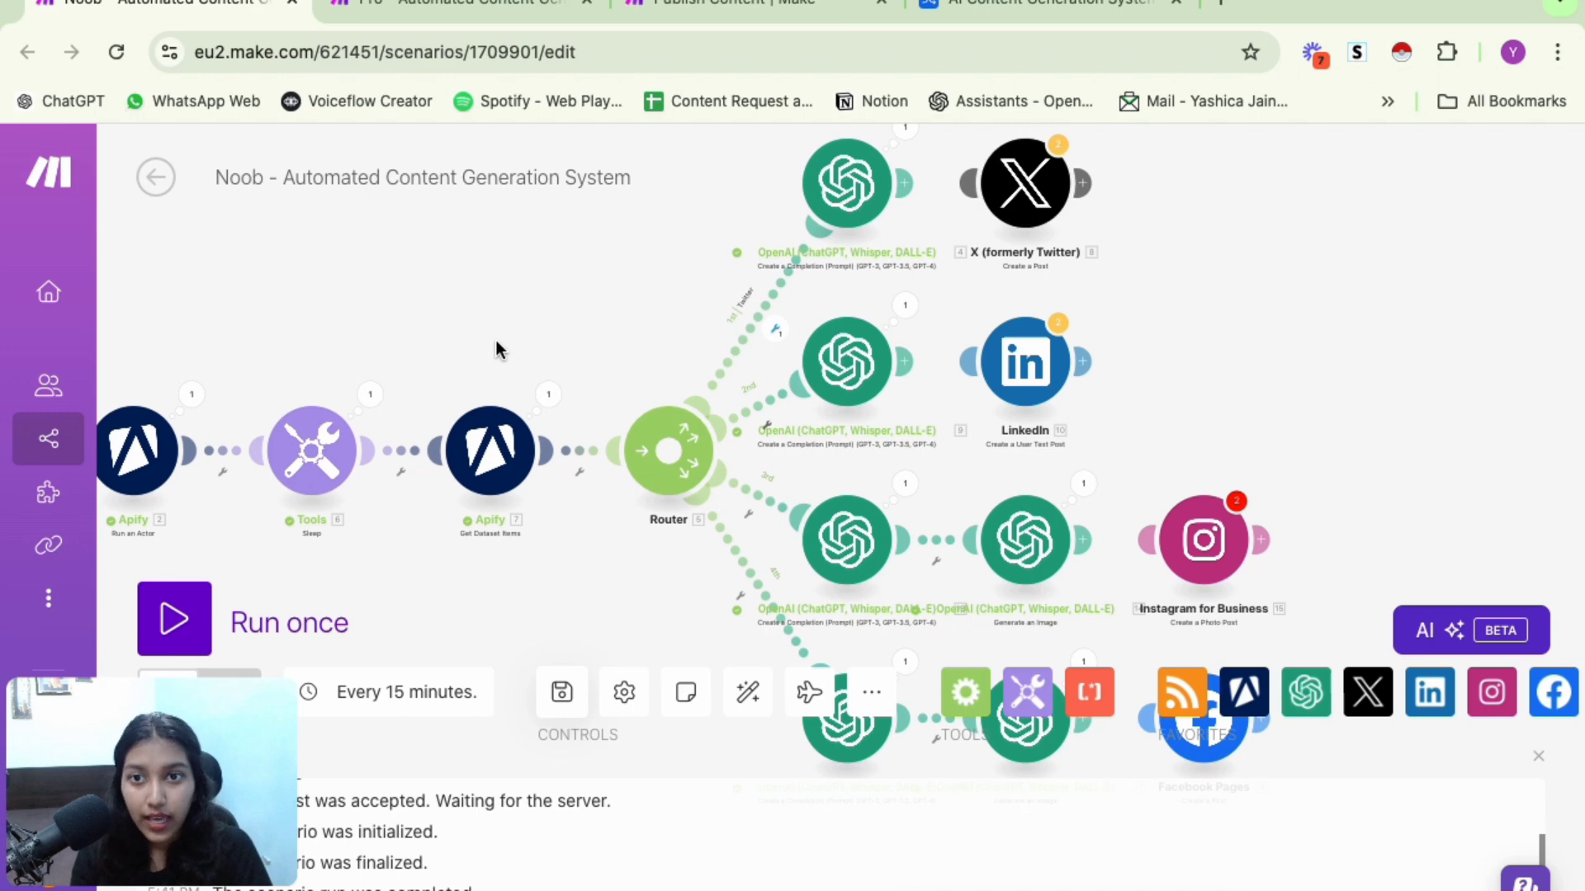
Switch to the Pro - Automated Content Generation System scenario and try to run it once
{"action": "left_click", "coordinate": [428, 18]}
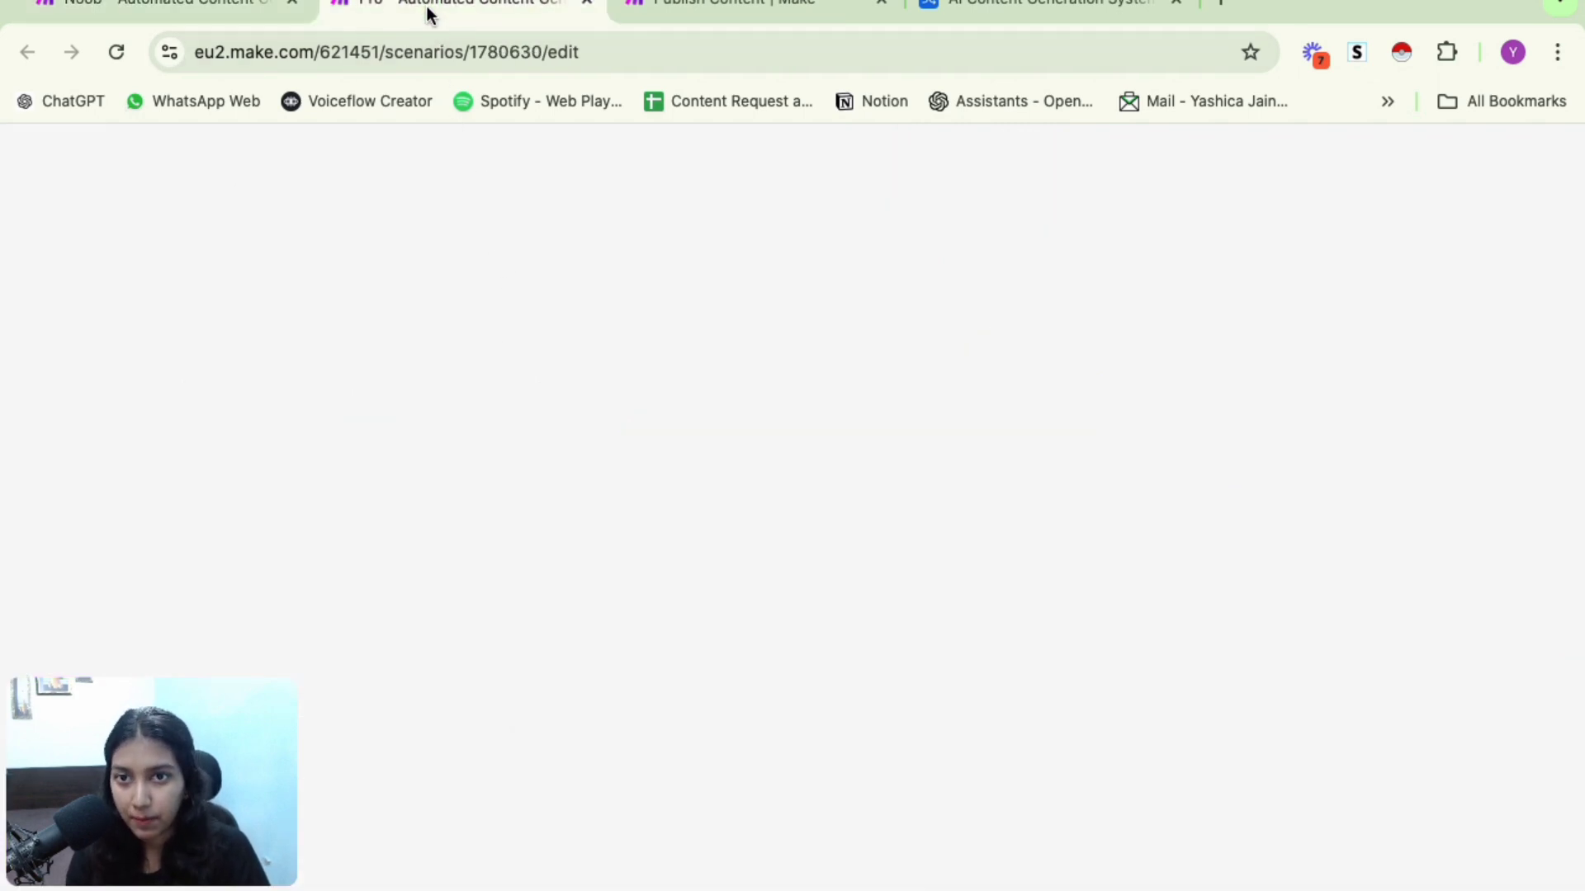
{"action": "left_click_drag", "start_coordinate": [527, 357], "coordinate": [1126, 246]}
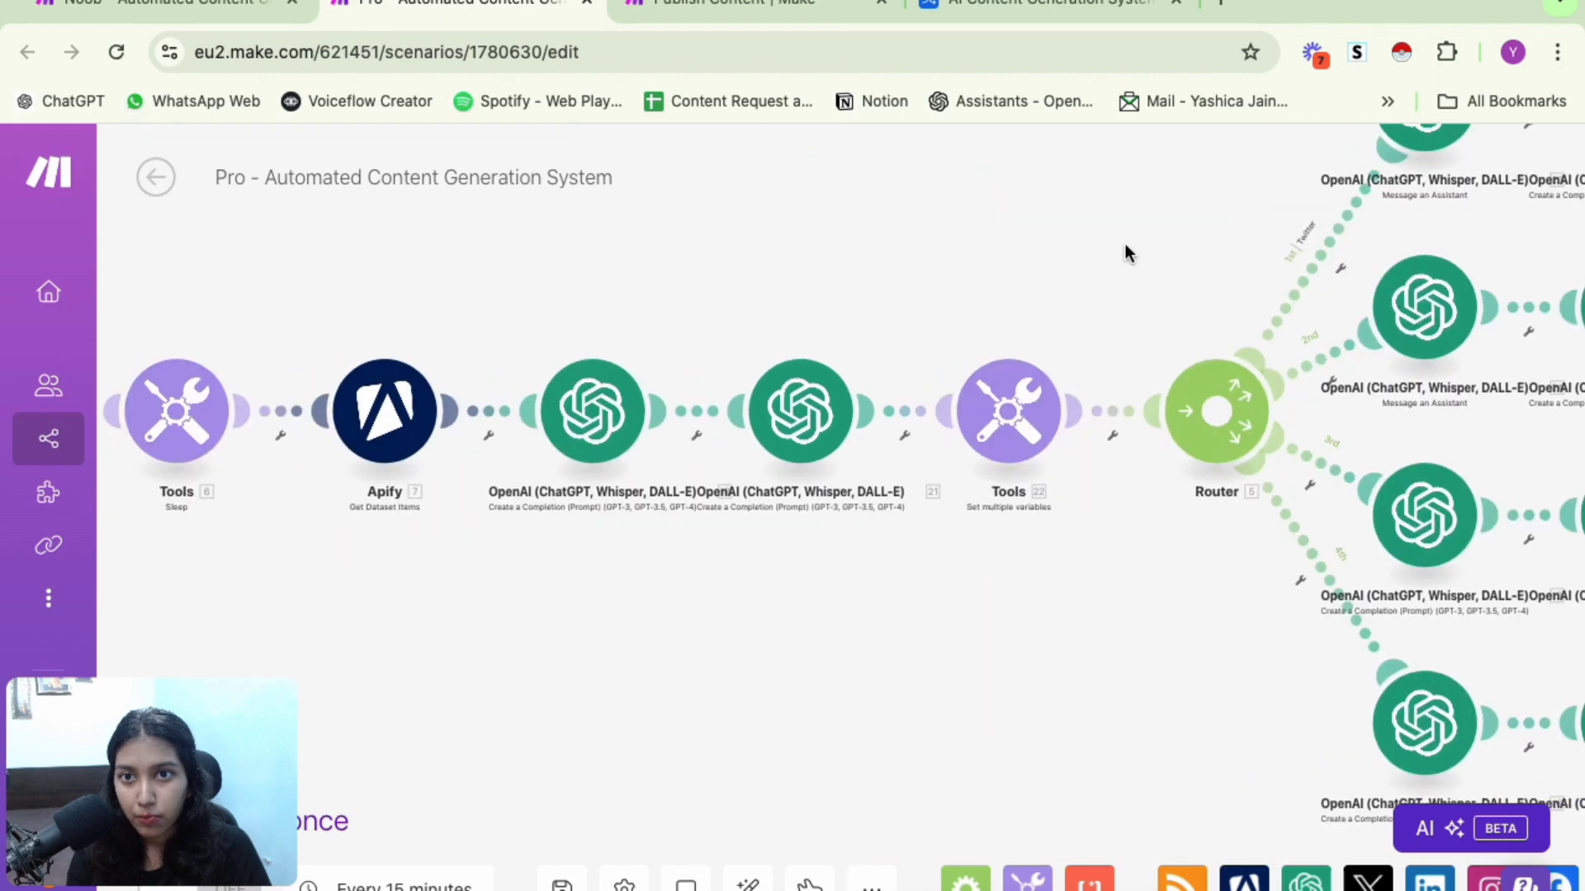
{"action": "left_click_drag", "start_coordinate": [587, 275], "coordinate": [1051, 234]}
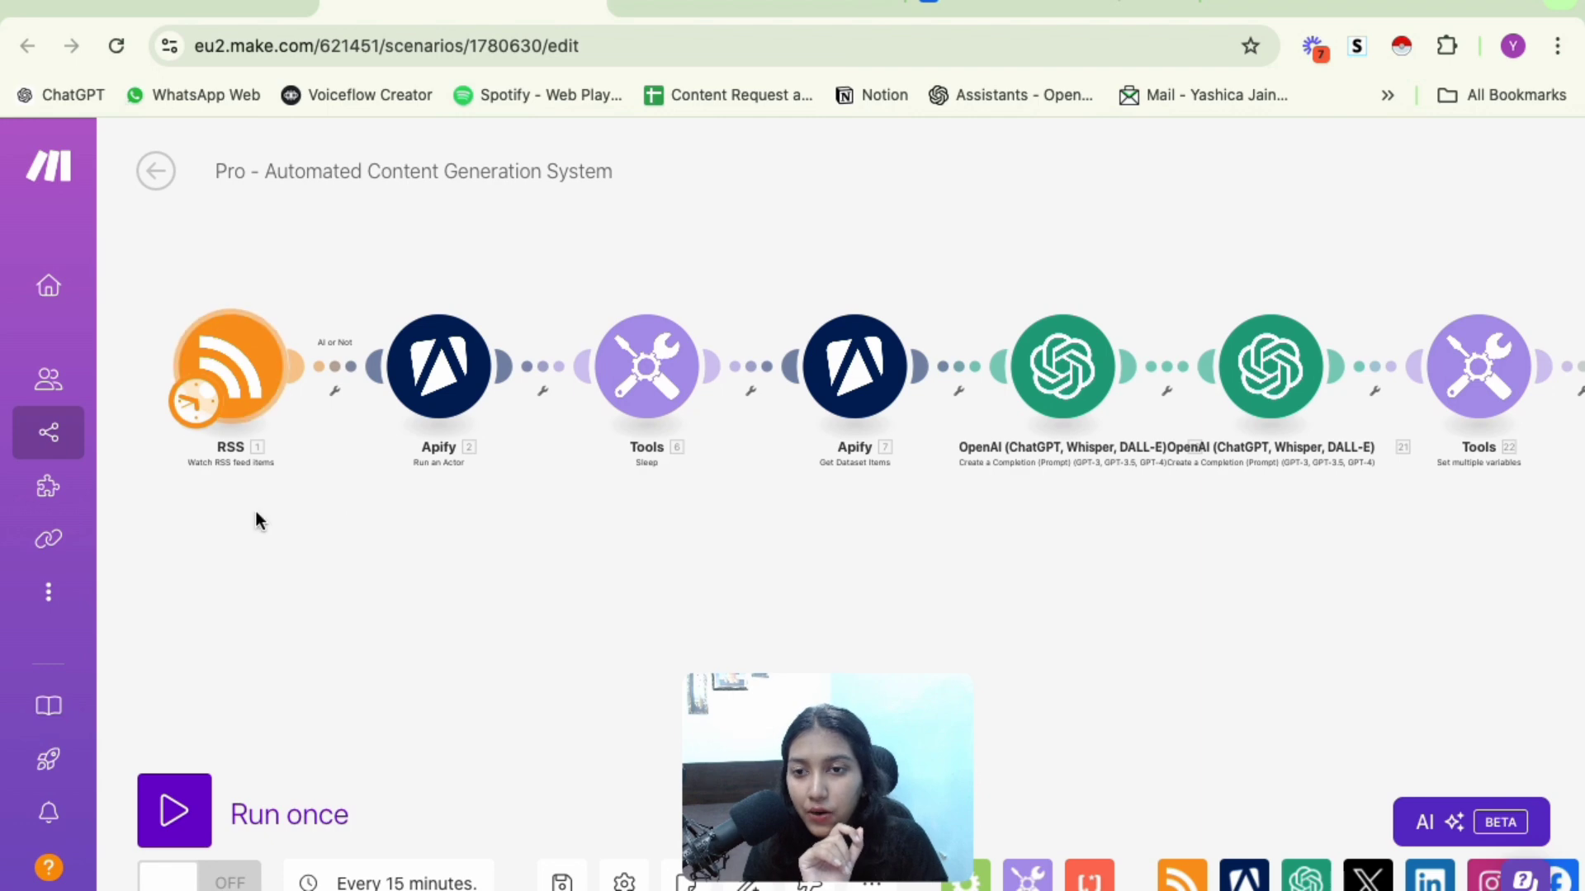
{"action": "left_click", "coordinate": [175, 828]}
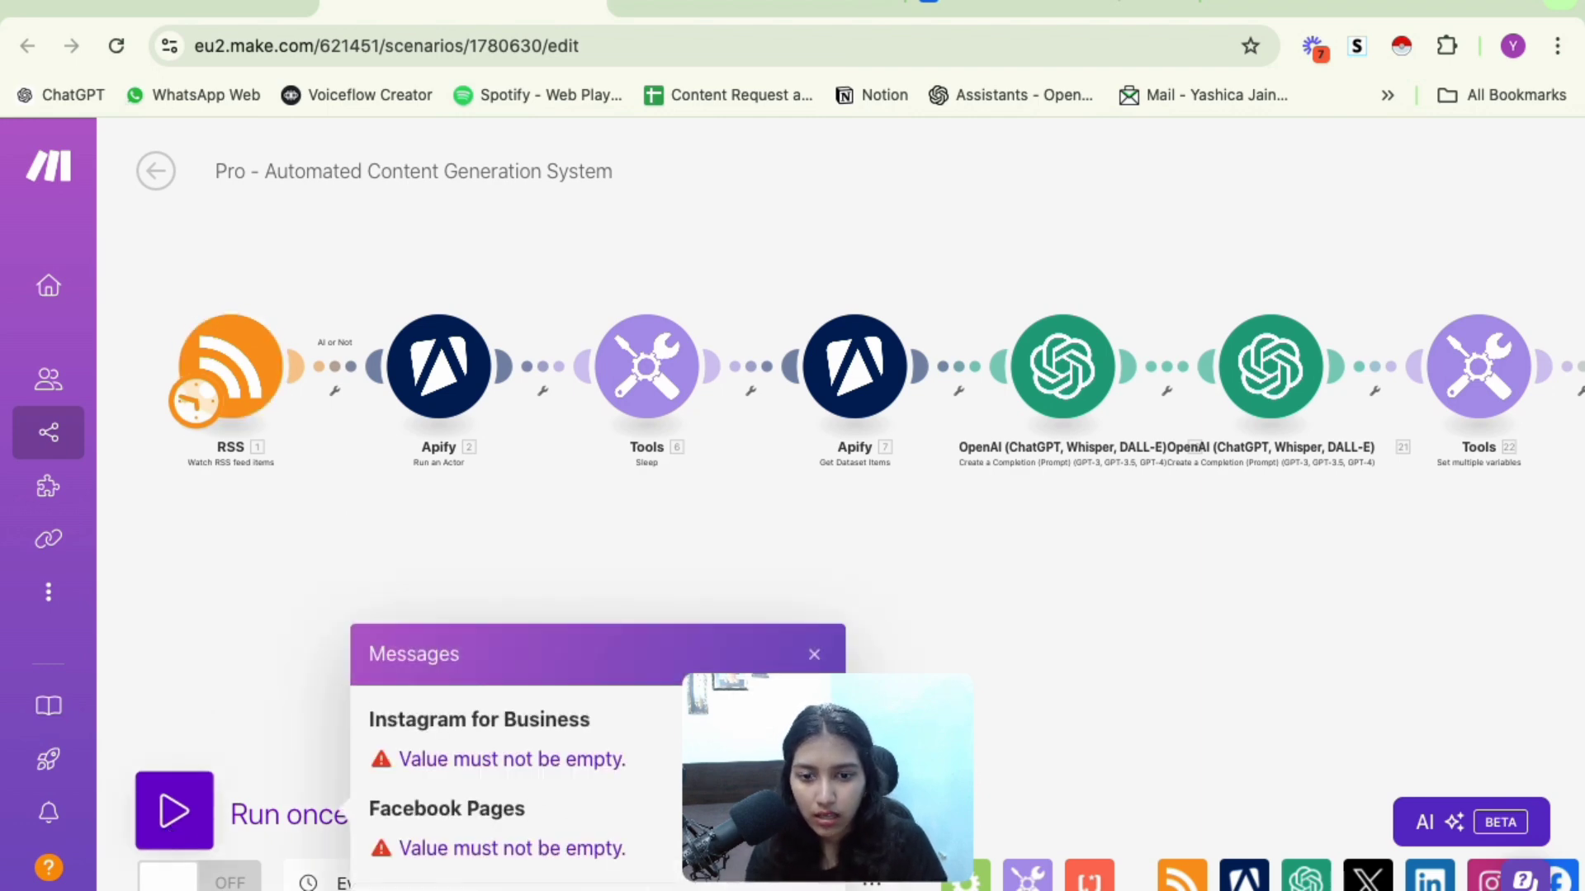
{"action": "left_click", "coordinate": [139, 781]}
{"action": "left_click", "coordinate": [150, 794]}
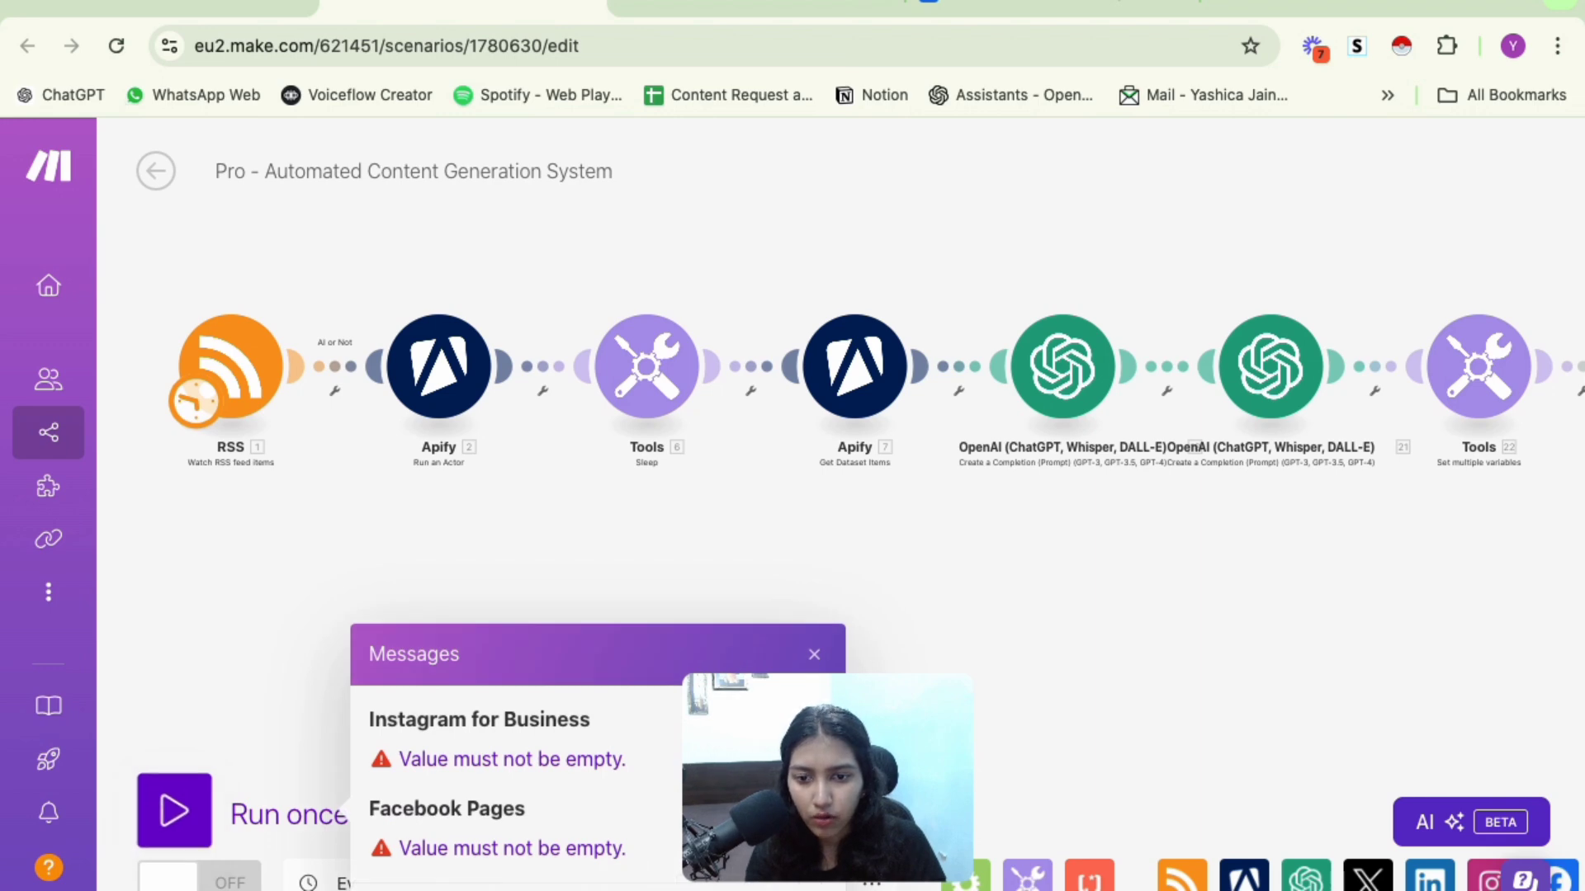
Unlink the X (formerly Twitter) Create a Post and LinkedIn Create a User Text Post modules from their preceding OpenAI modules
{"action": "left_click_drag", "start_coordinate": [1251, 609], "coordinate": [443, 647]}
{"action": "left_click_drag", "start_coordinate": [739, 573], "coordinate": [347, 779]}
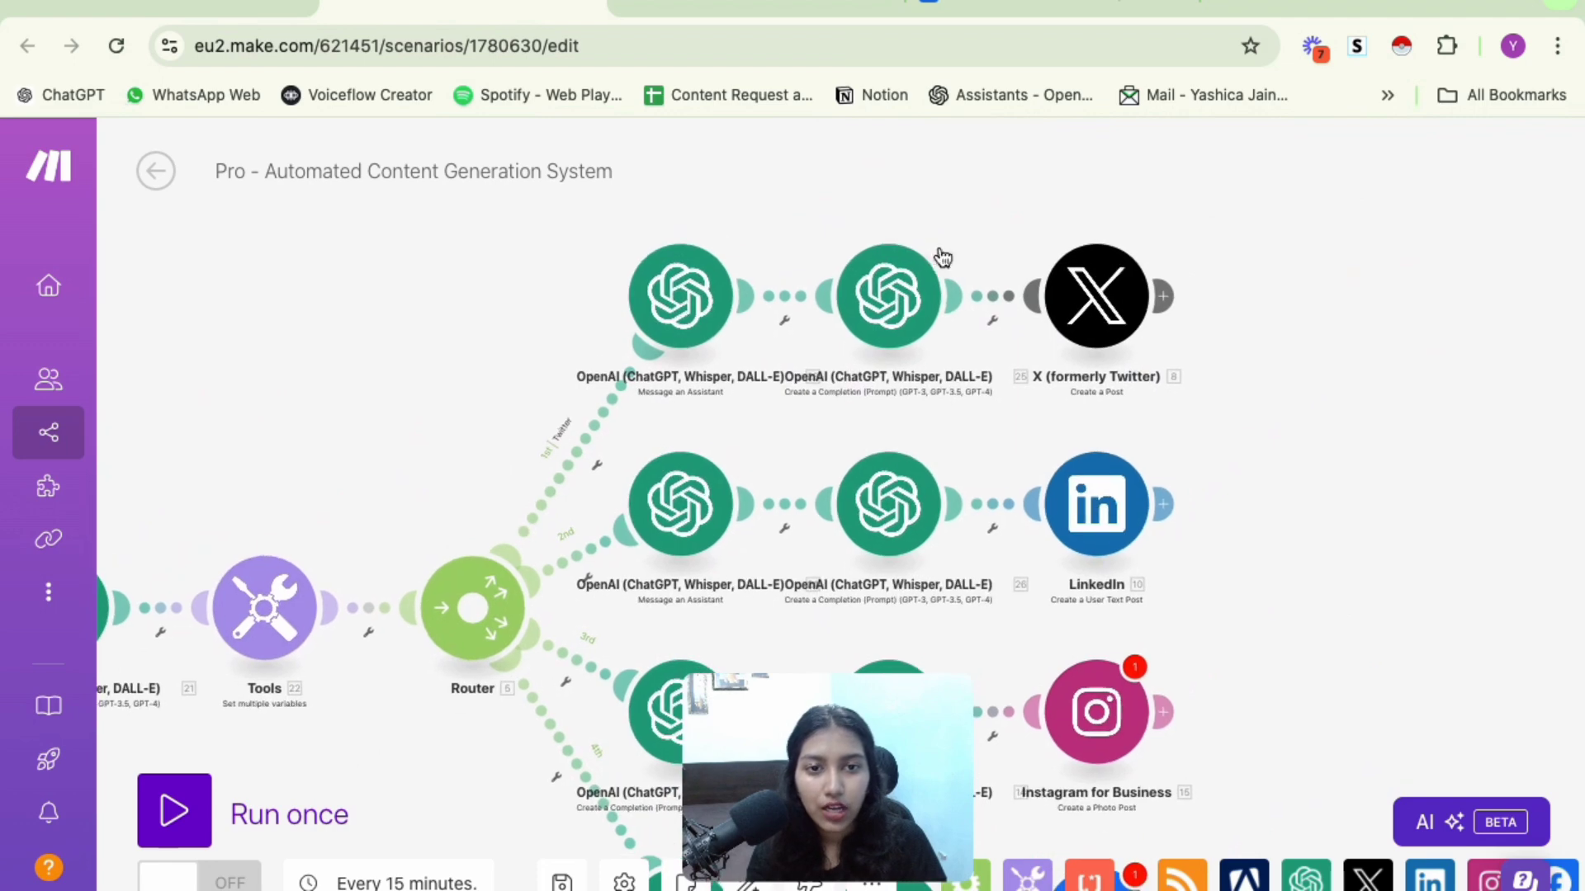
{"action": "right_click", "coordinate": [988, 310]}
{"action": "left_click", "coordinate": [1037, 358]}
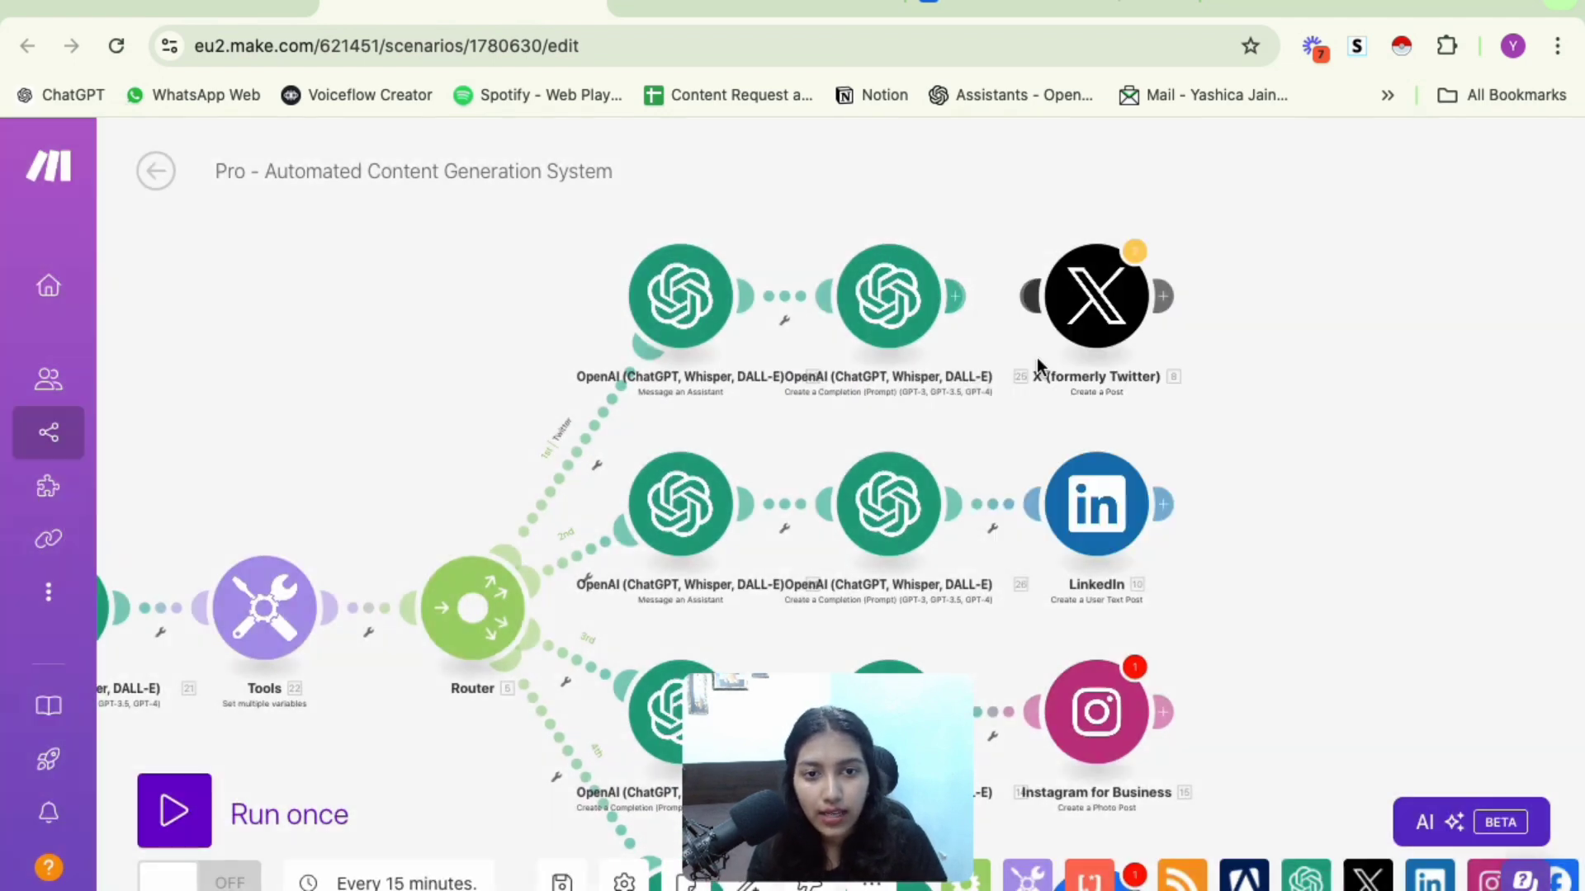
{"action": "right_click", "coordinate": [1011, 516]}
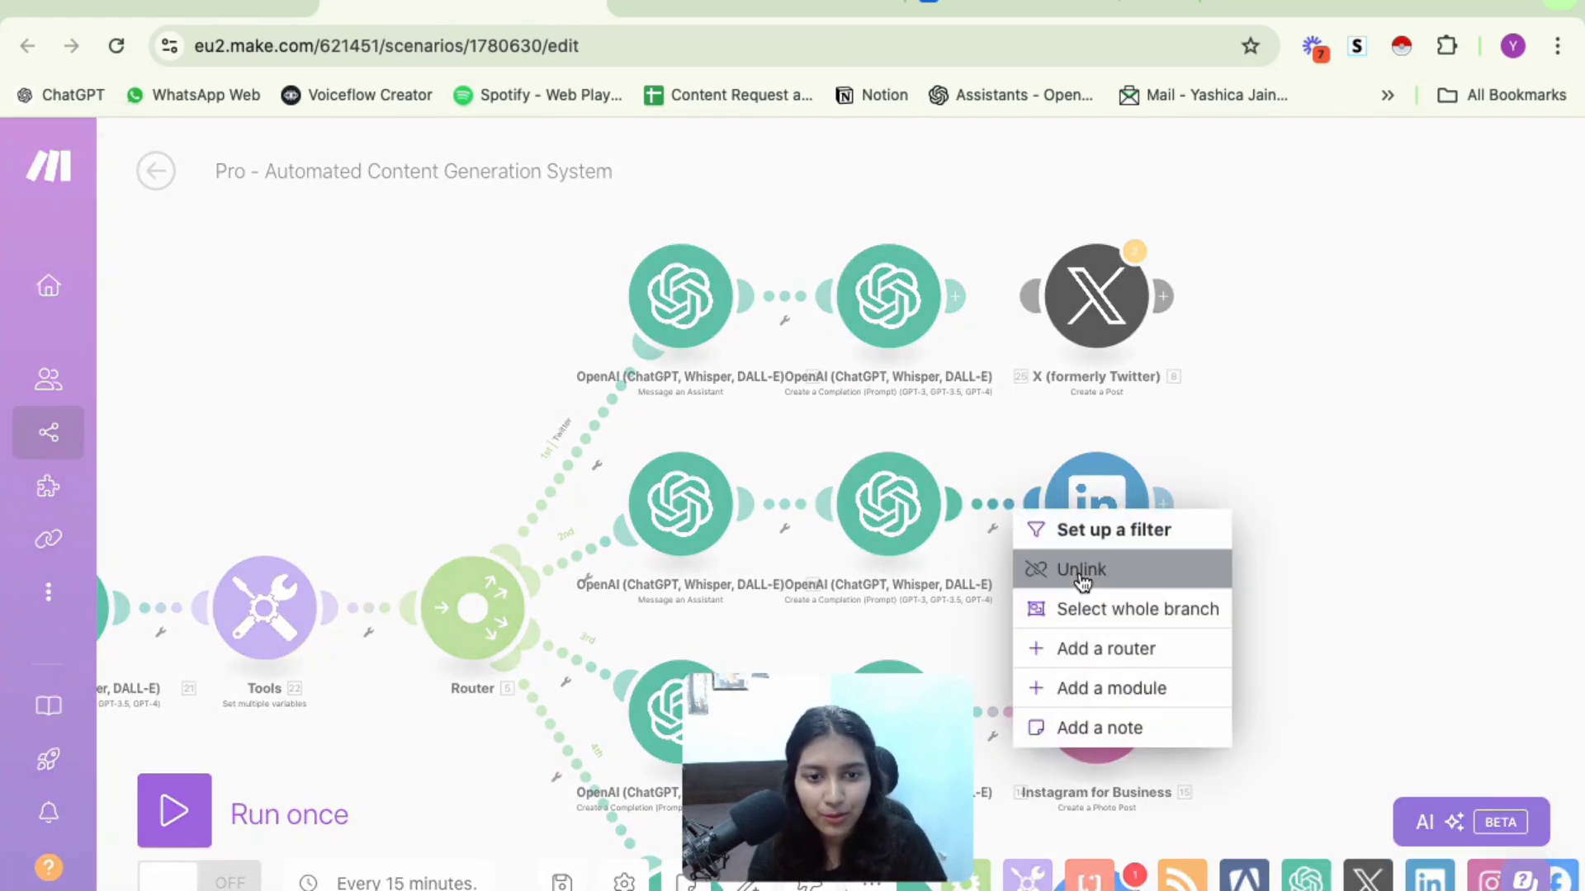
{"action": "left_click", "coordinate": [1072, 567]}
Unlink the Instagram for Business Create a Photo Post and Facebook Pages Create a Post modules from their OpenAI image modules
{"action": "left_click_drag", "start_coordinate": [1274, 647], "coordinate": [1316, 360]}
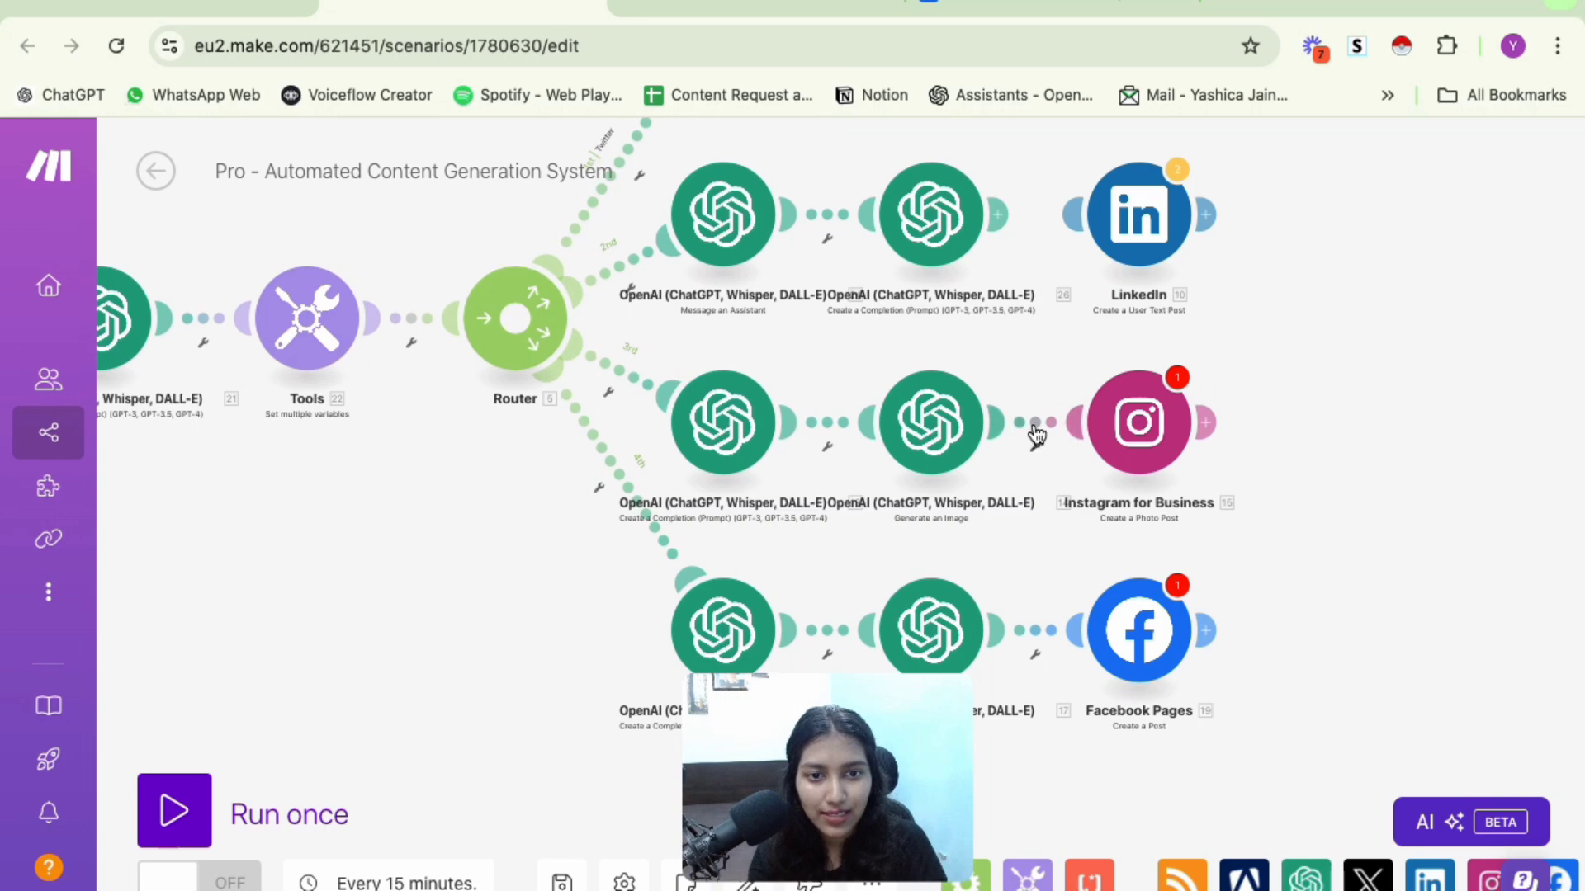
{"action": "right_click", "coordinate": [1034, 432]}
{"action": "left_click", "coordinate": [1069, 490]}
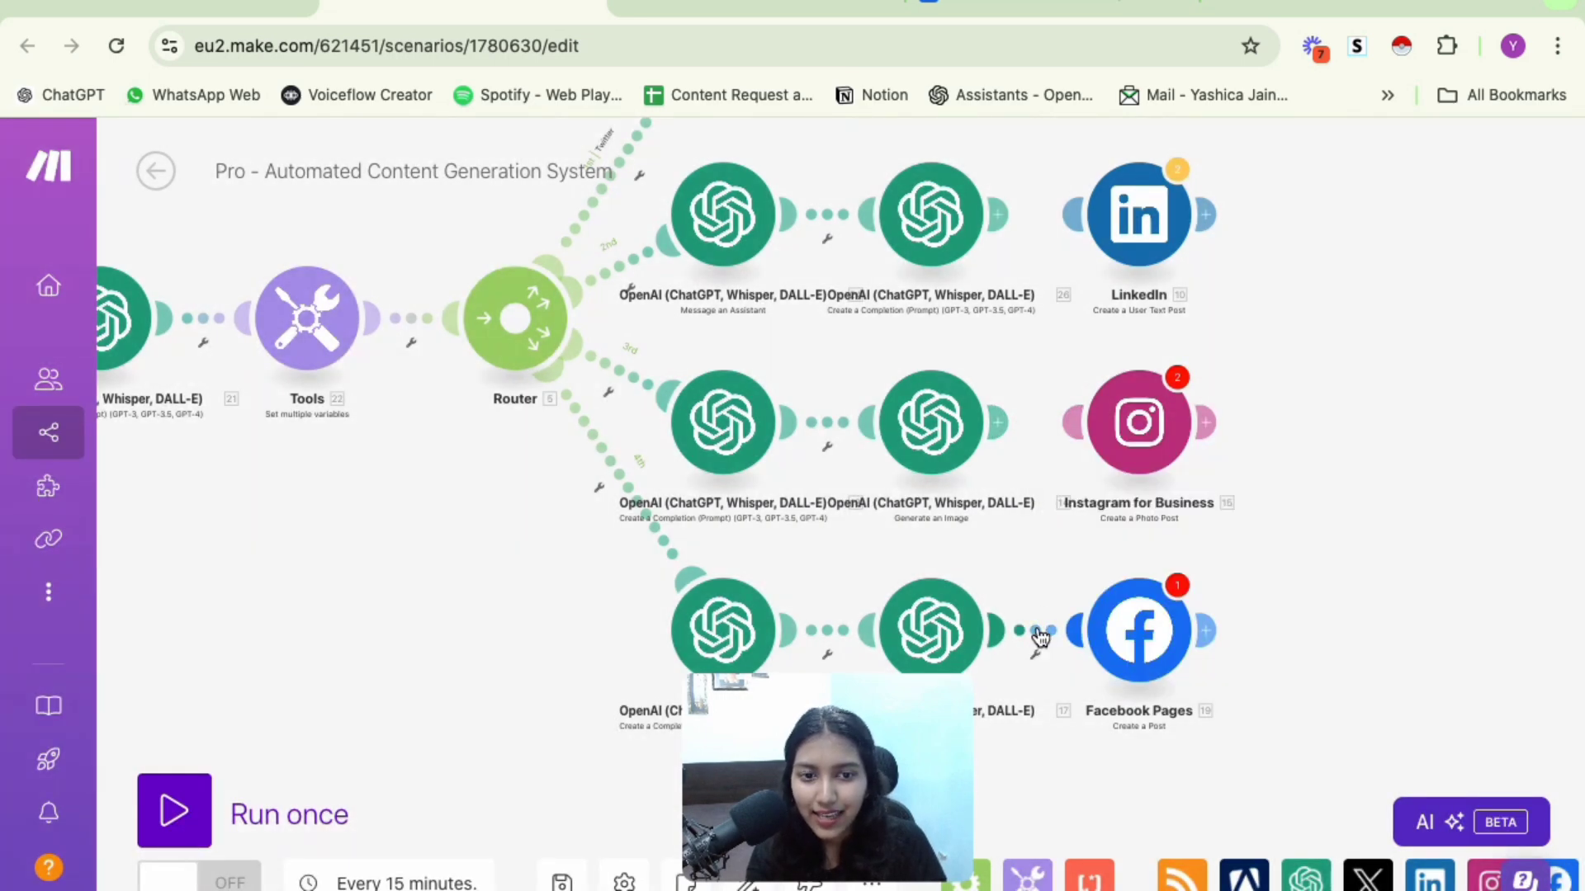
{"action": "right_click", "coordinate": [1037, 624]}
{"action": "left_click", "coordinate": [1120, 689]}
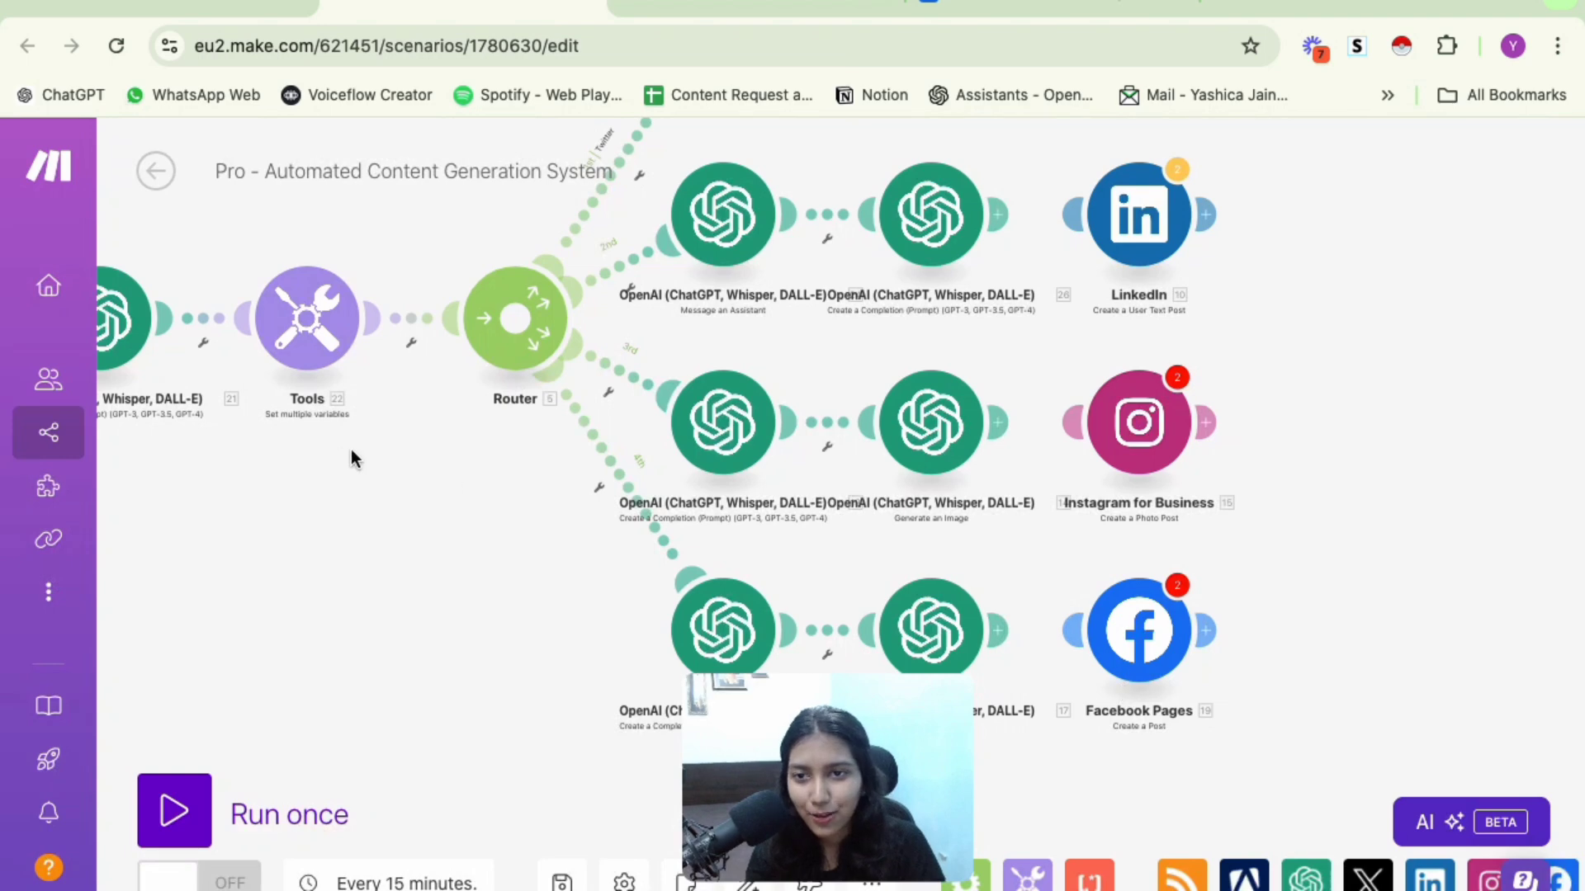
Save the Pro scenario and run it once
{"action": "left_click_drag", "start_coordinate": [353, 459], "coordinate": [1133, 466]}
{"action": "left_click_drag", "start_coordinate": [429, 498], "coordinate": [837, 577]}
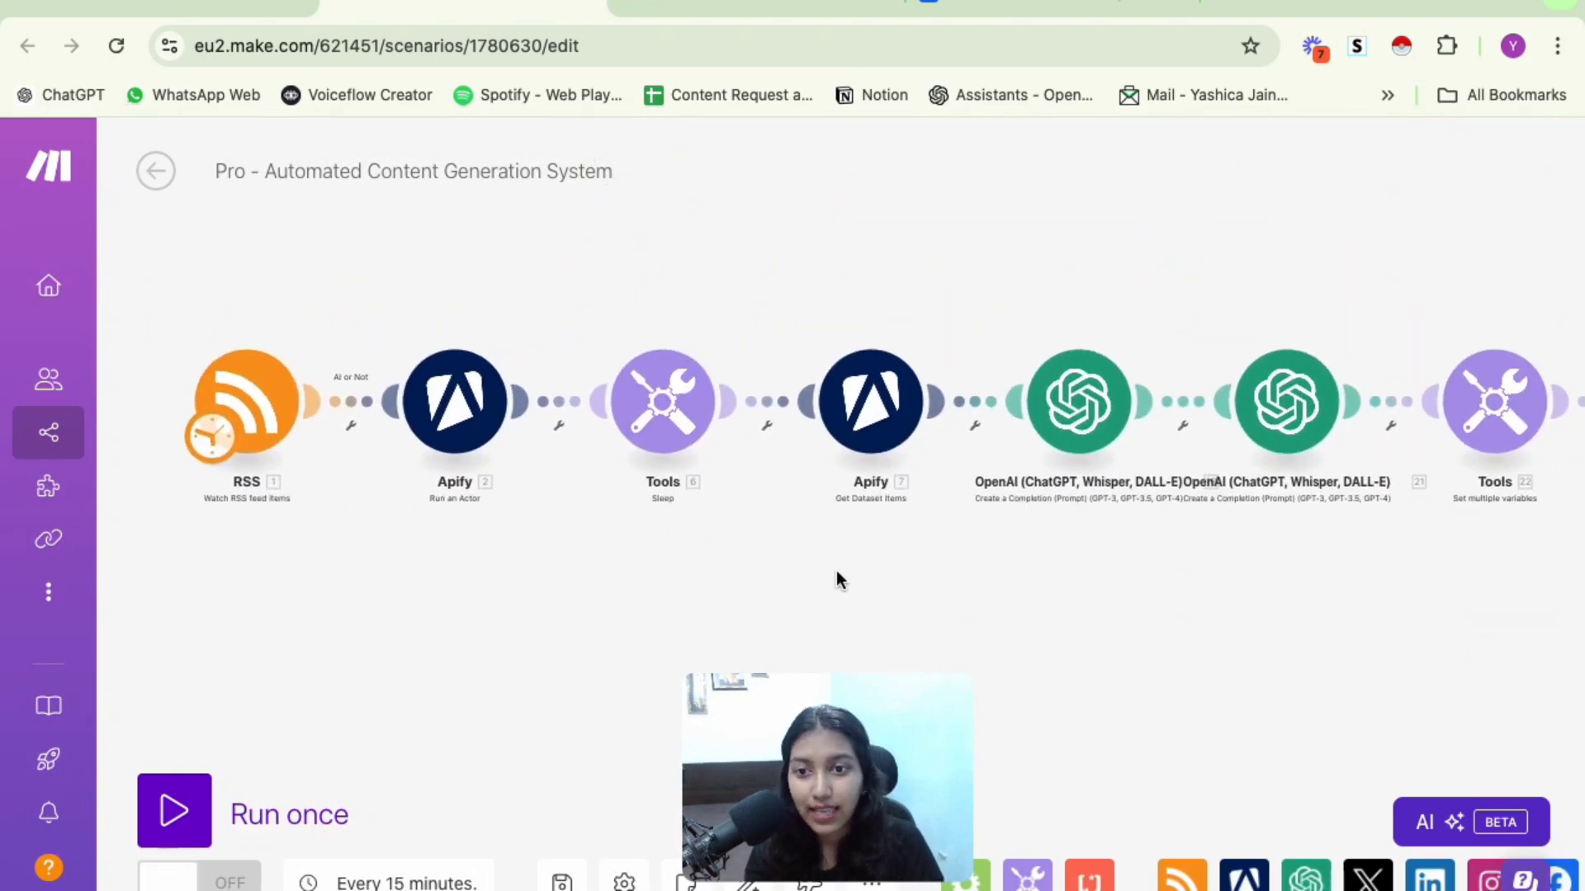
{"action": "left_click", "coordinate": [562, 881]}
{"action": "left_click", "coordinate": [182, 809]}
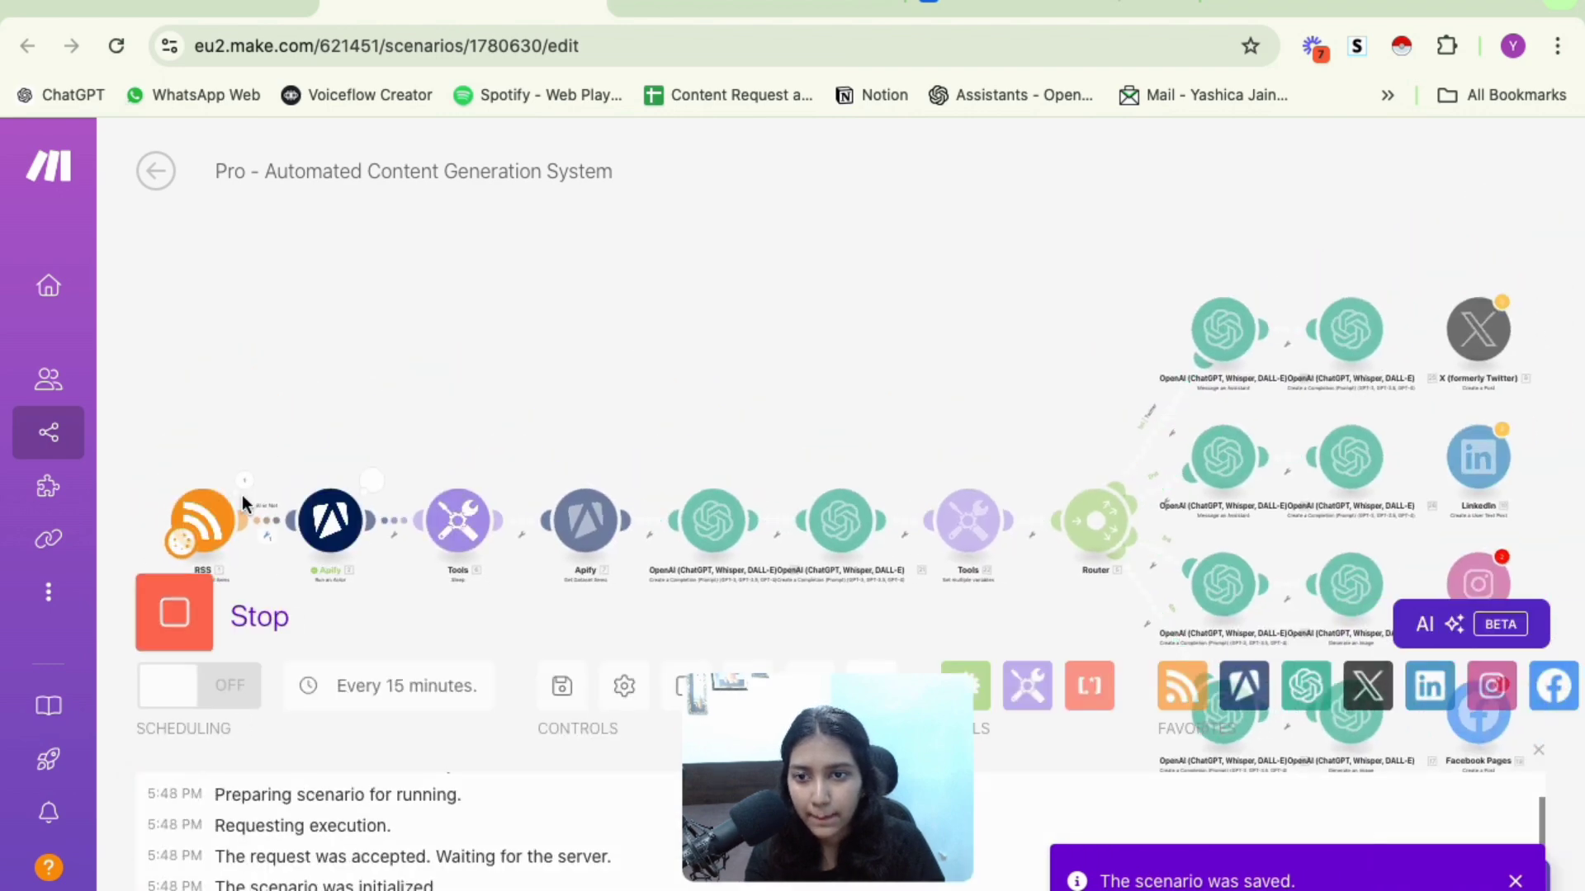
Review the RSS module's output bundle and check the Apify Run an Actor module's run data
{"action": "left_click", "coordinate": [245, 484]}
{"action": "scroll", "coordinate": [558, 638], "scroll_direction": "down", "scroll_amount": 2}
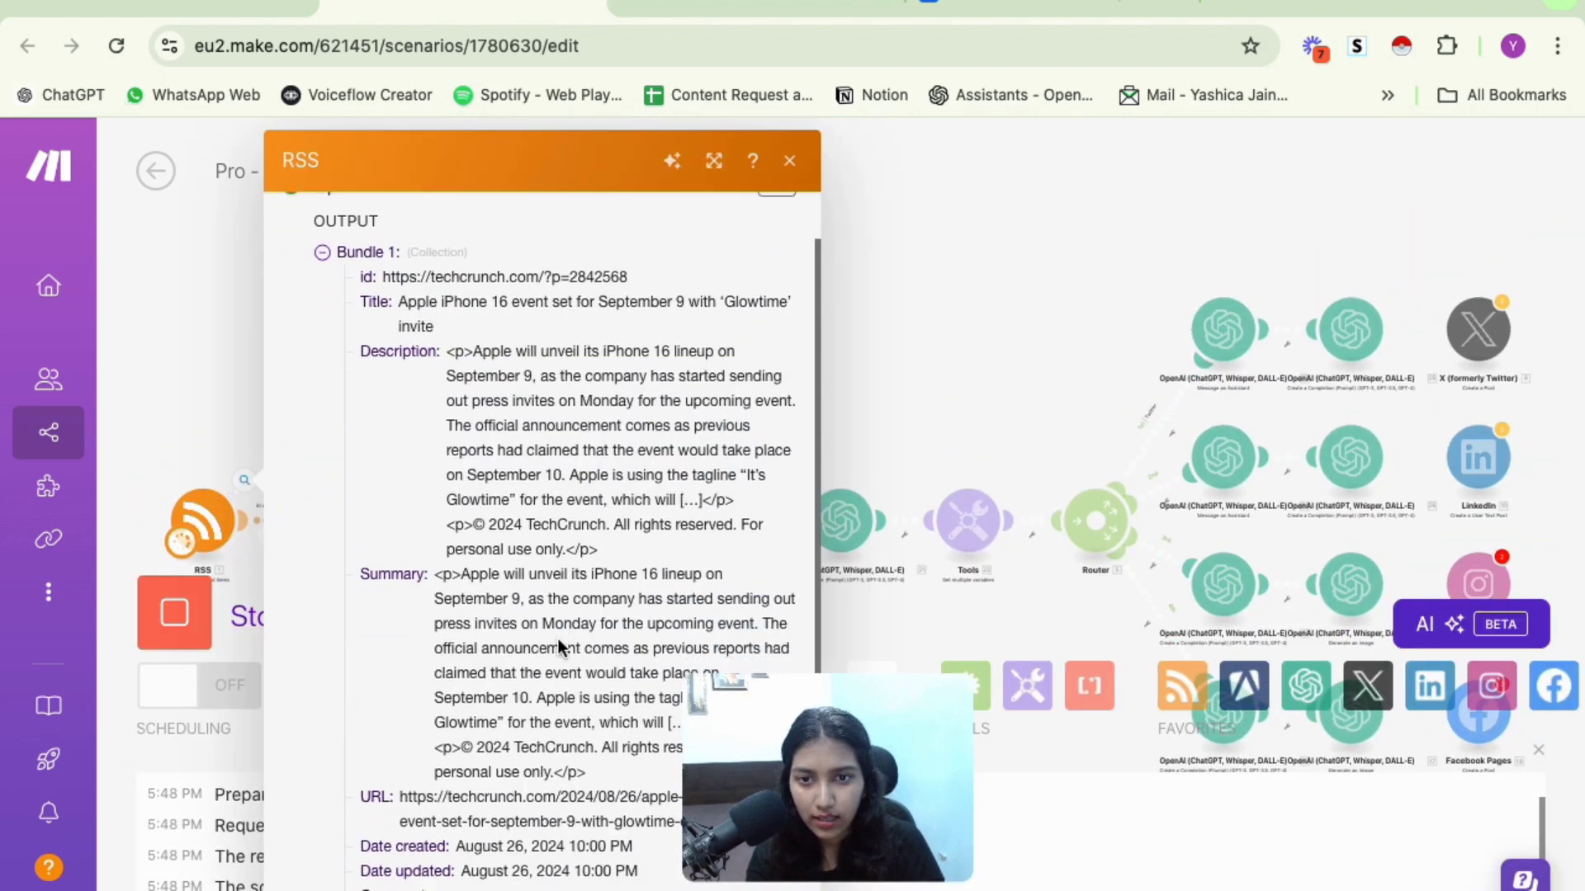
{"action": "left_click", "coordinate": [787, 163]}
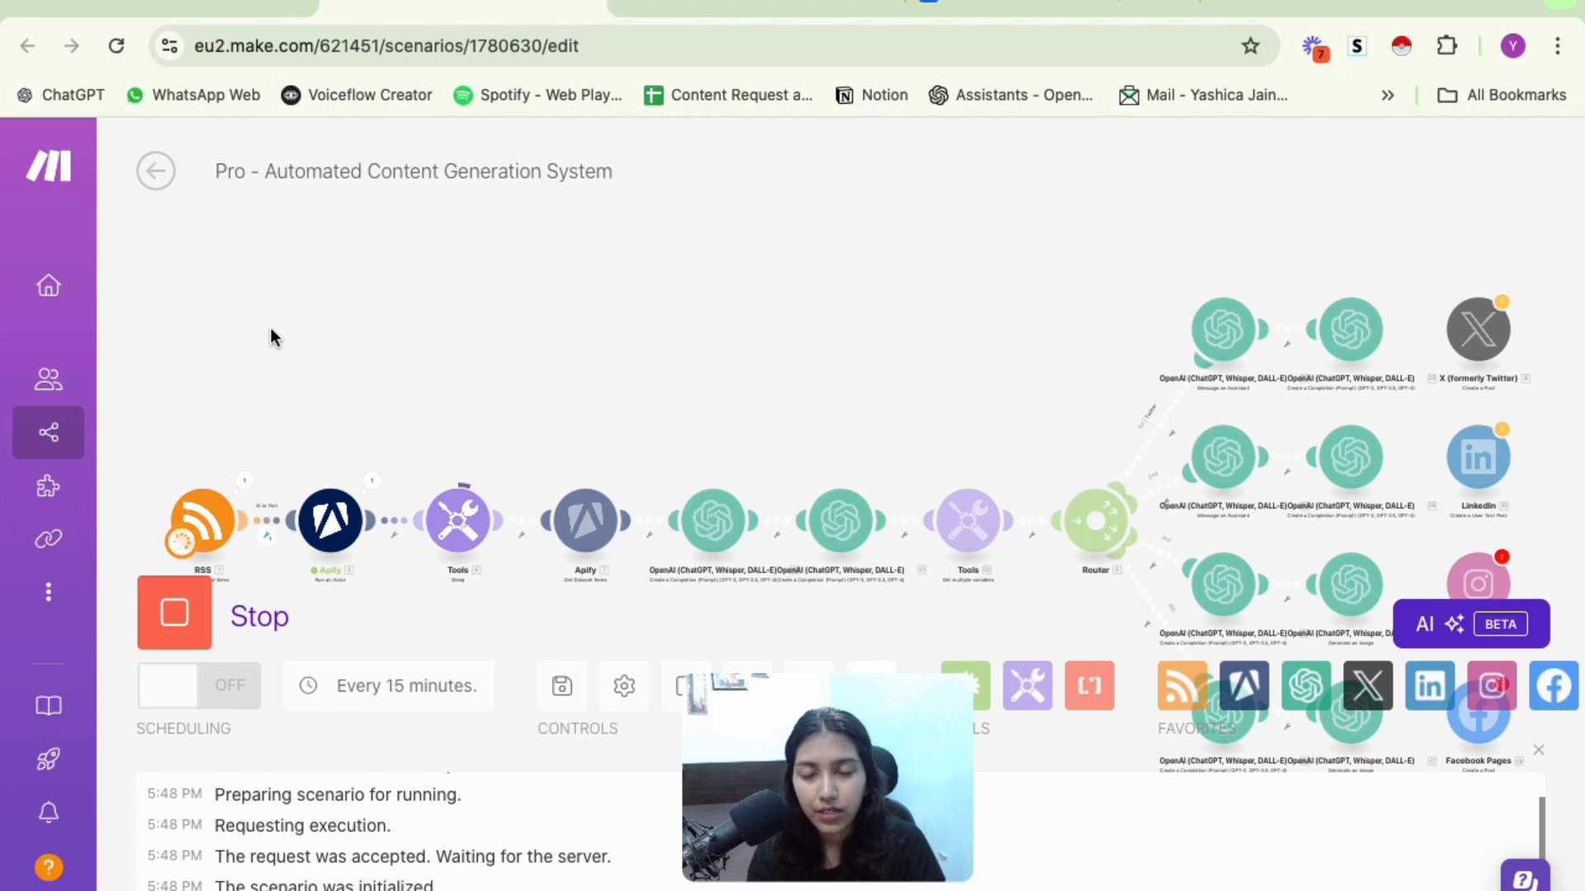
{"action": "left_click", "coordinate": [371, 481]}
{"action": "left_click", "coordinate": [311, 352]}
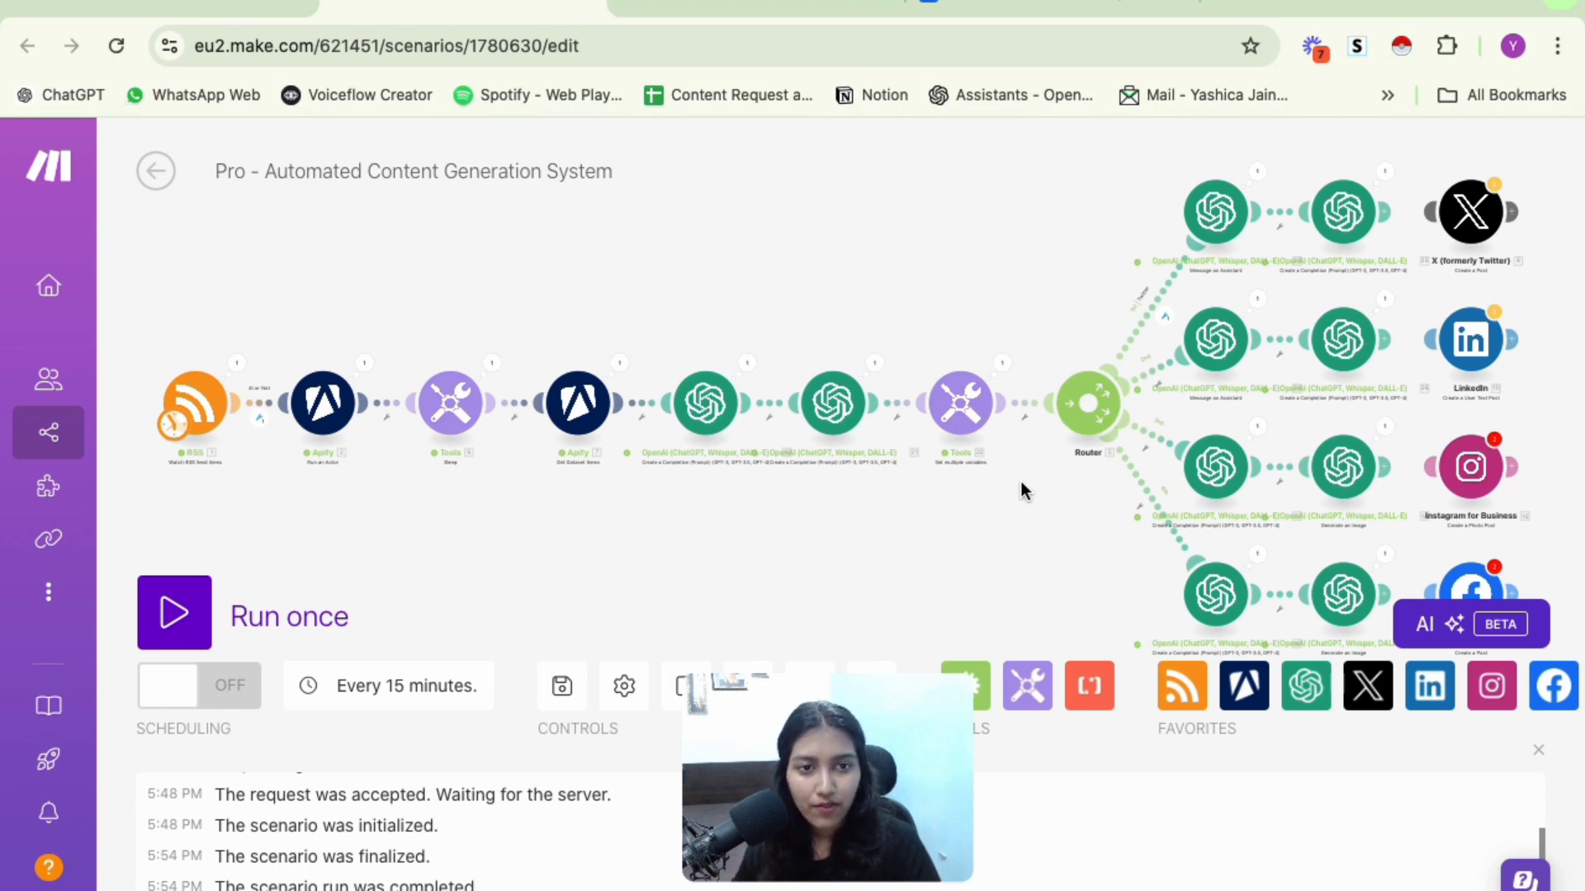
Read the generated tweet in the output of the Twitter branch's Create a Completion module, including its hashtags
{"action": "left_click_drag", "start_coordinate": [1061, 204], "coordinate": [626, 265]}
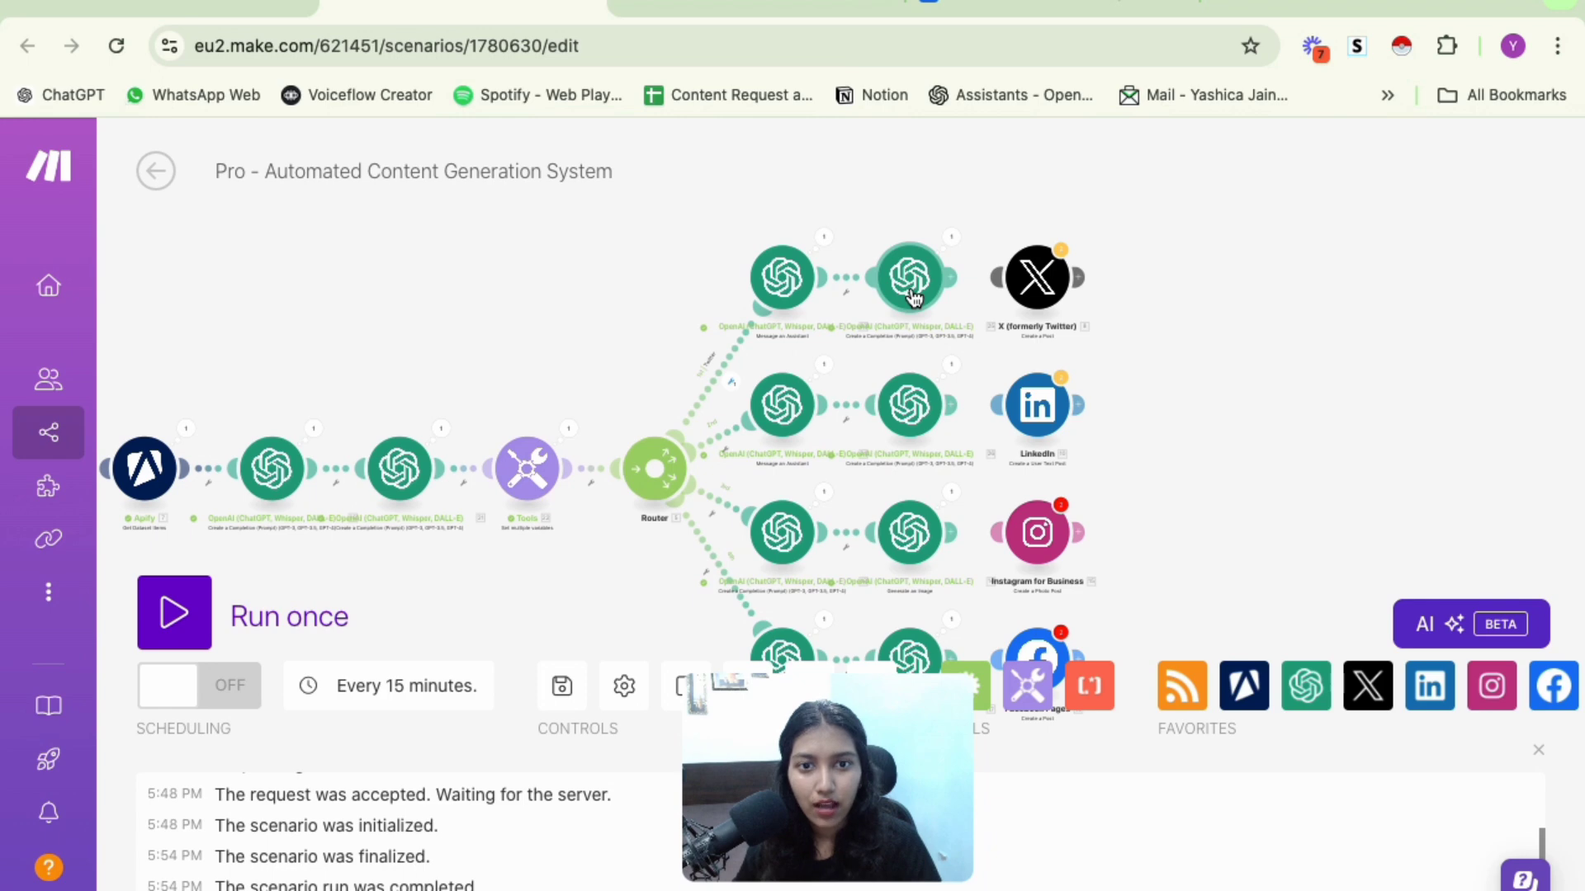
{"action": "scroll", "coordinate": [911, 296], "scroll_direction": "up", "scroll_amount": 5}
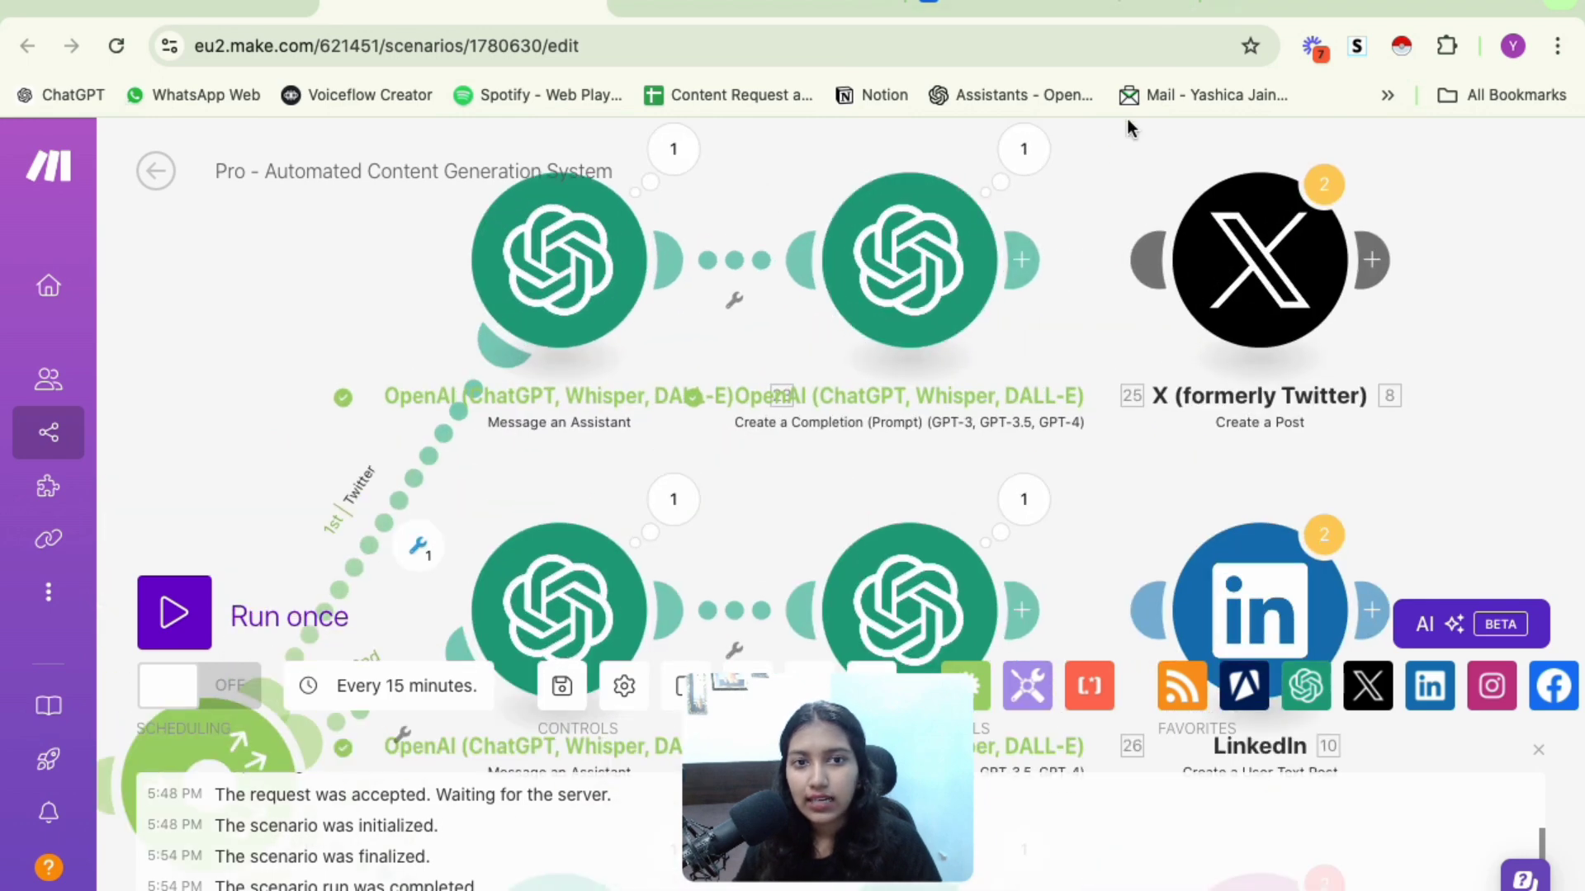
{"action": "scroll", "coordinate": [1075, 225], "scroll_direction": "up", "scroll_amount": 3}
{"action": "left_click", "coordinate": [1029, 206]}
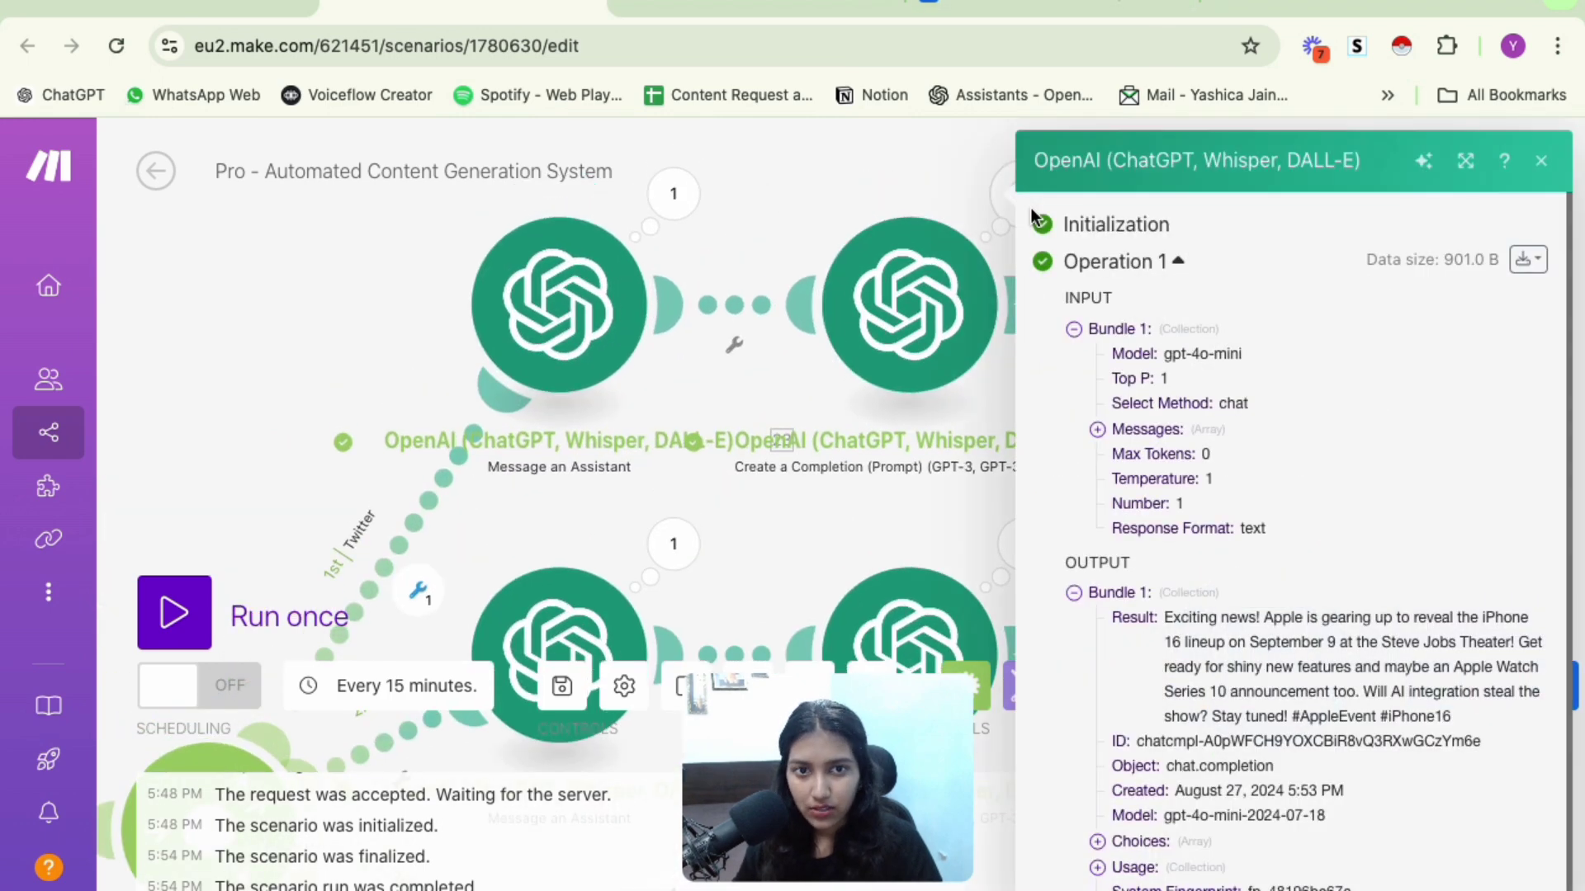
{"action": "scroll", "coordinate": [1238, 562], "scroll_direction": "down", "scroll_amount": 1}
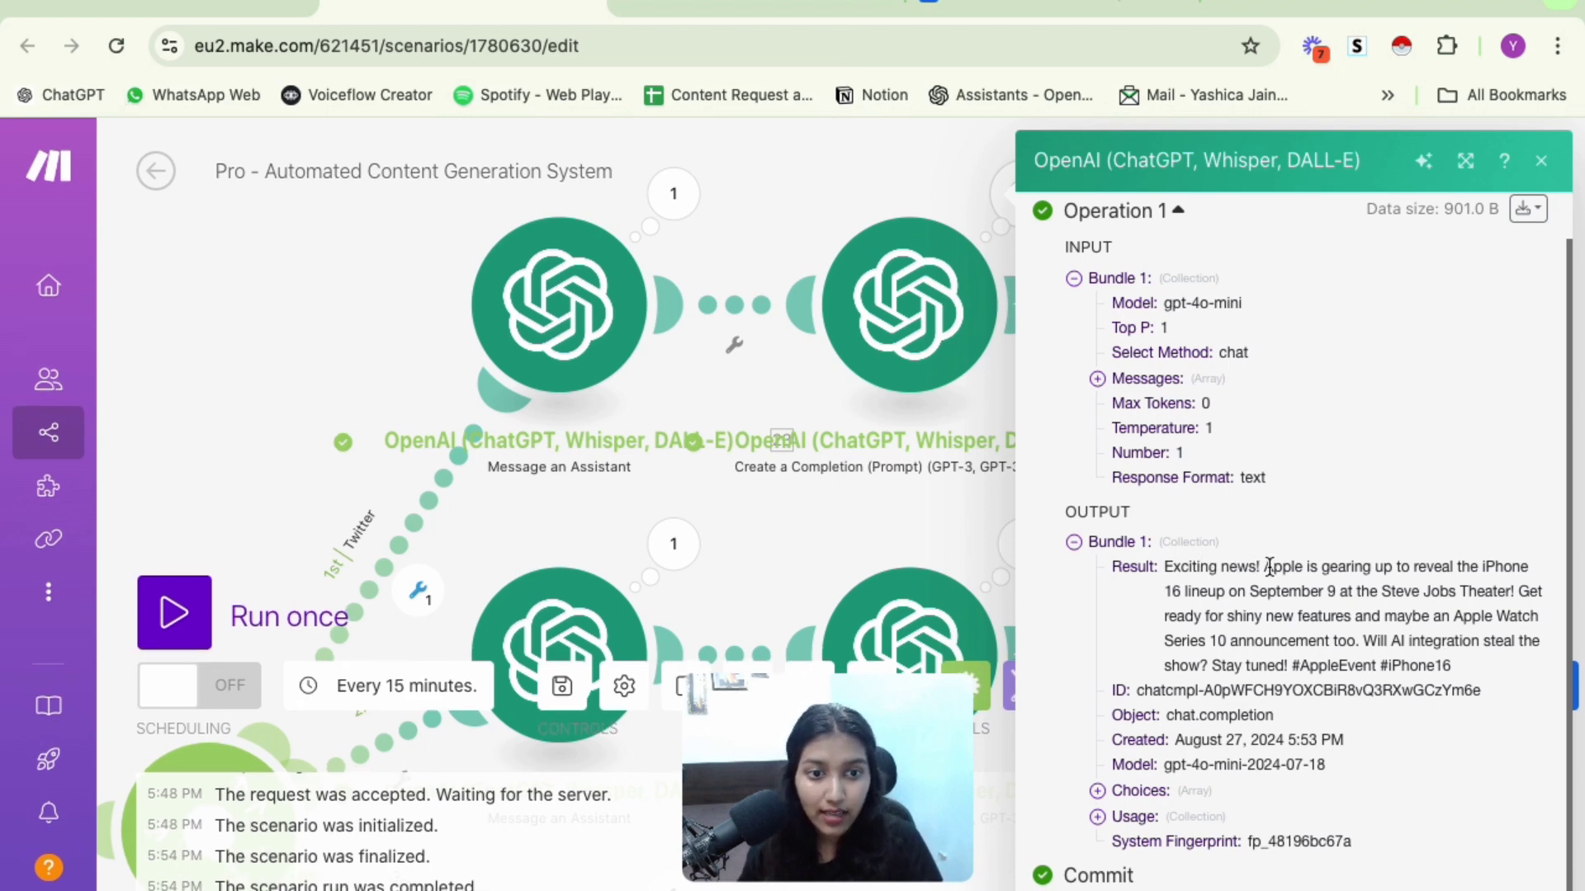
{"action": "left_click_drag", "start_coordinate": [1265, 568], "coordinate": [1305, 567]}
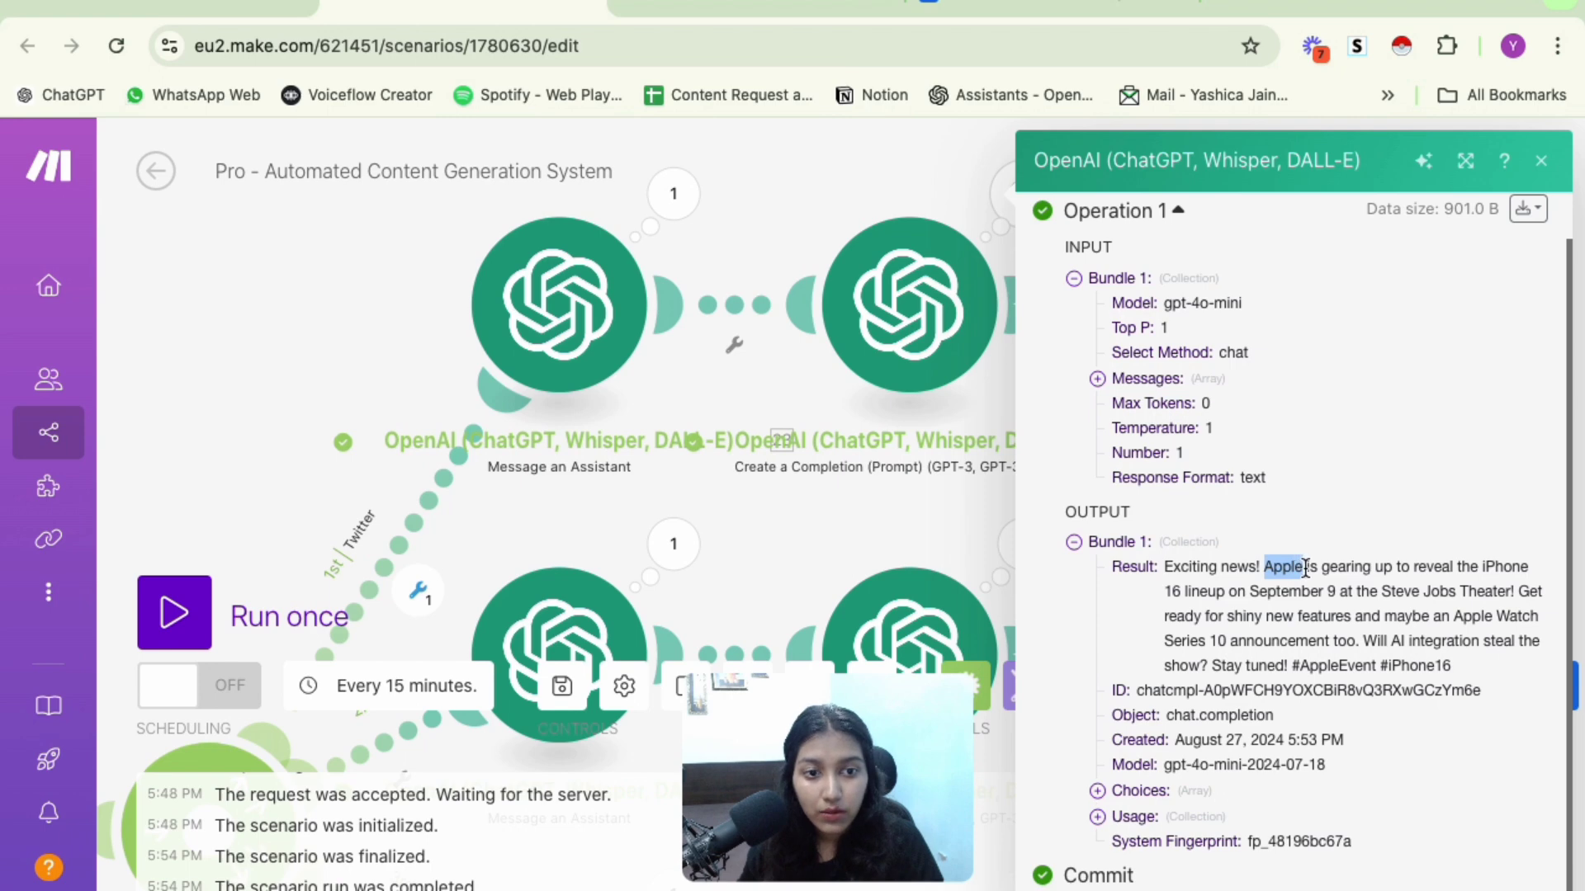
{"action": "left_click", "coordinate": [1350, 611]}
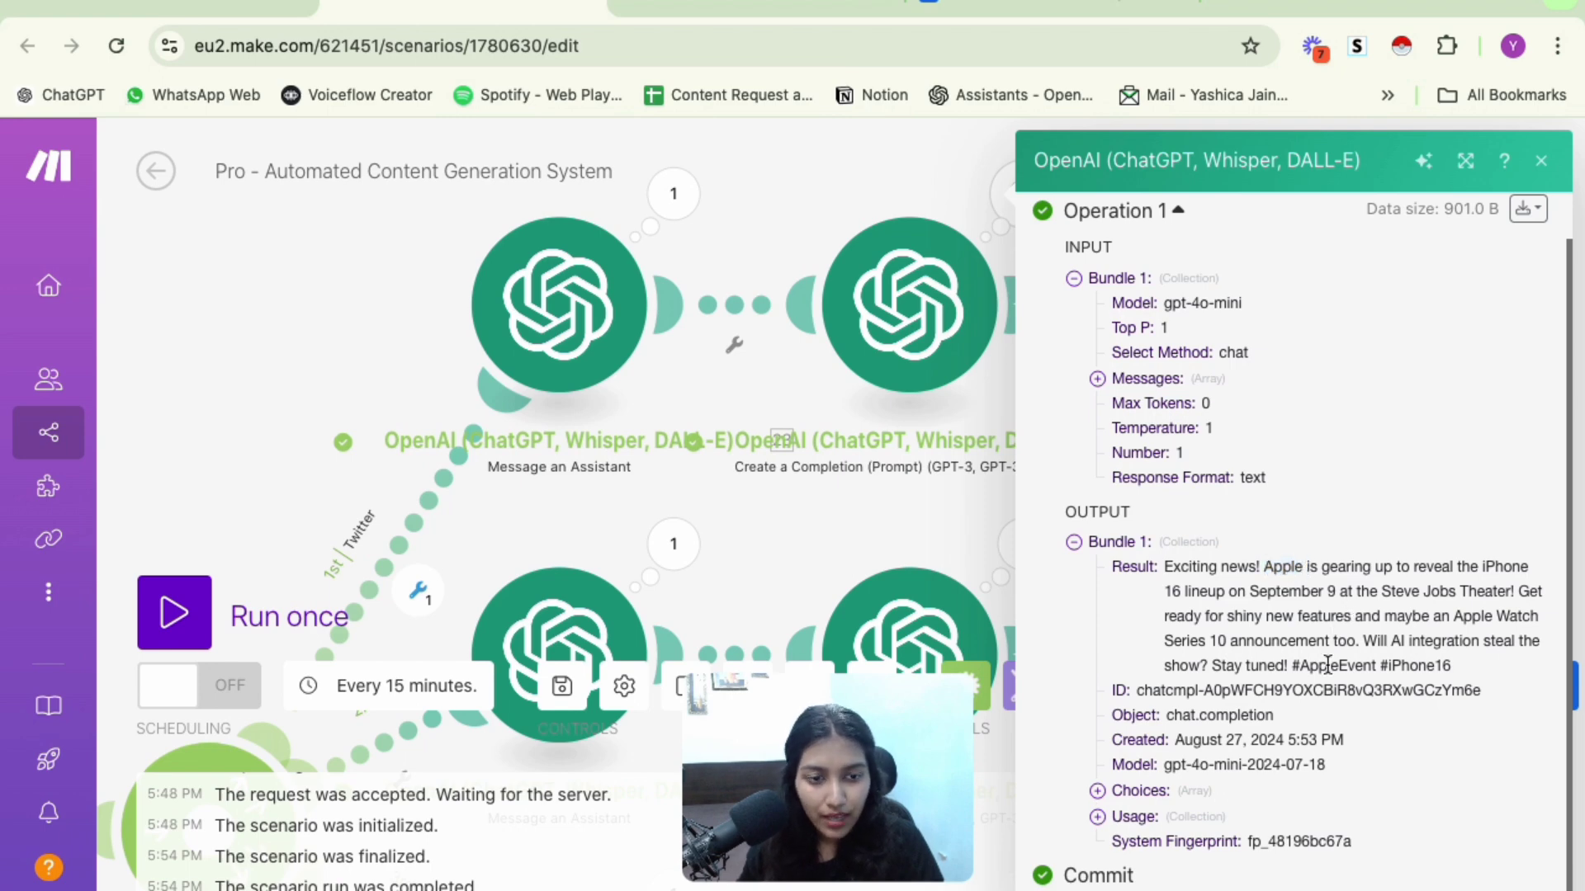
{"action": "left_click", "coordinate": [776, 537]}
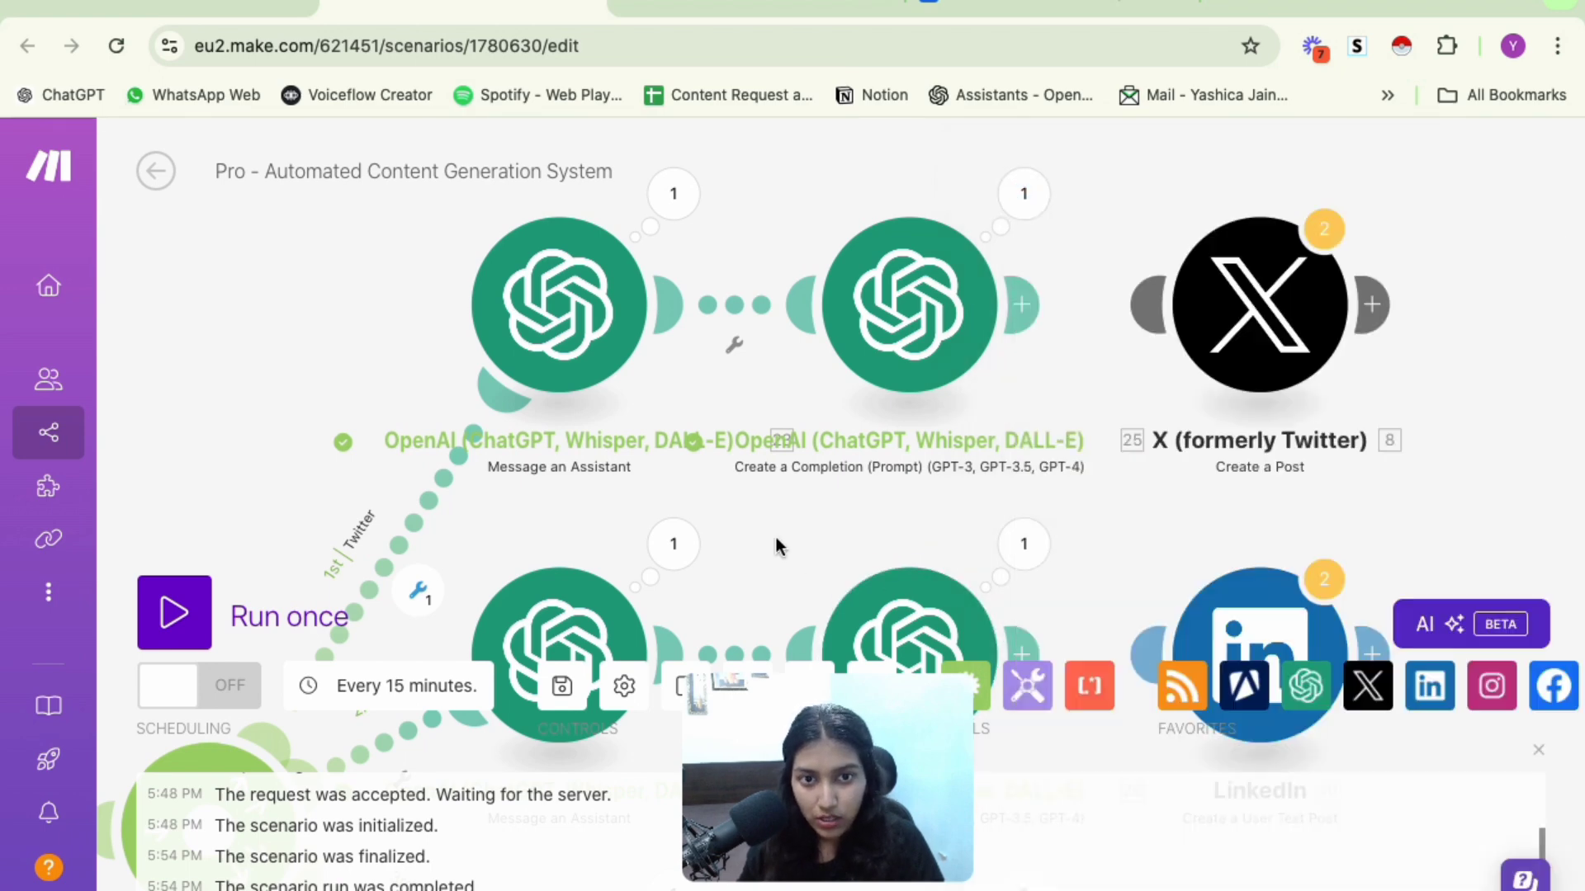
Inspect the LinkedIn branch's Create a Completion output and read the post's opening paragraph about the iPhone 16 launch event
{"action": "left_click", "coordinate": [1063, 563]}
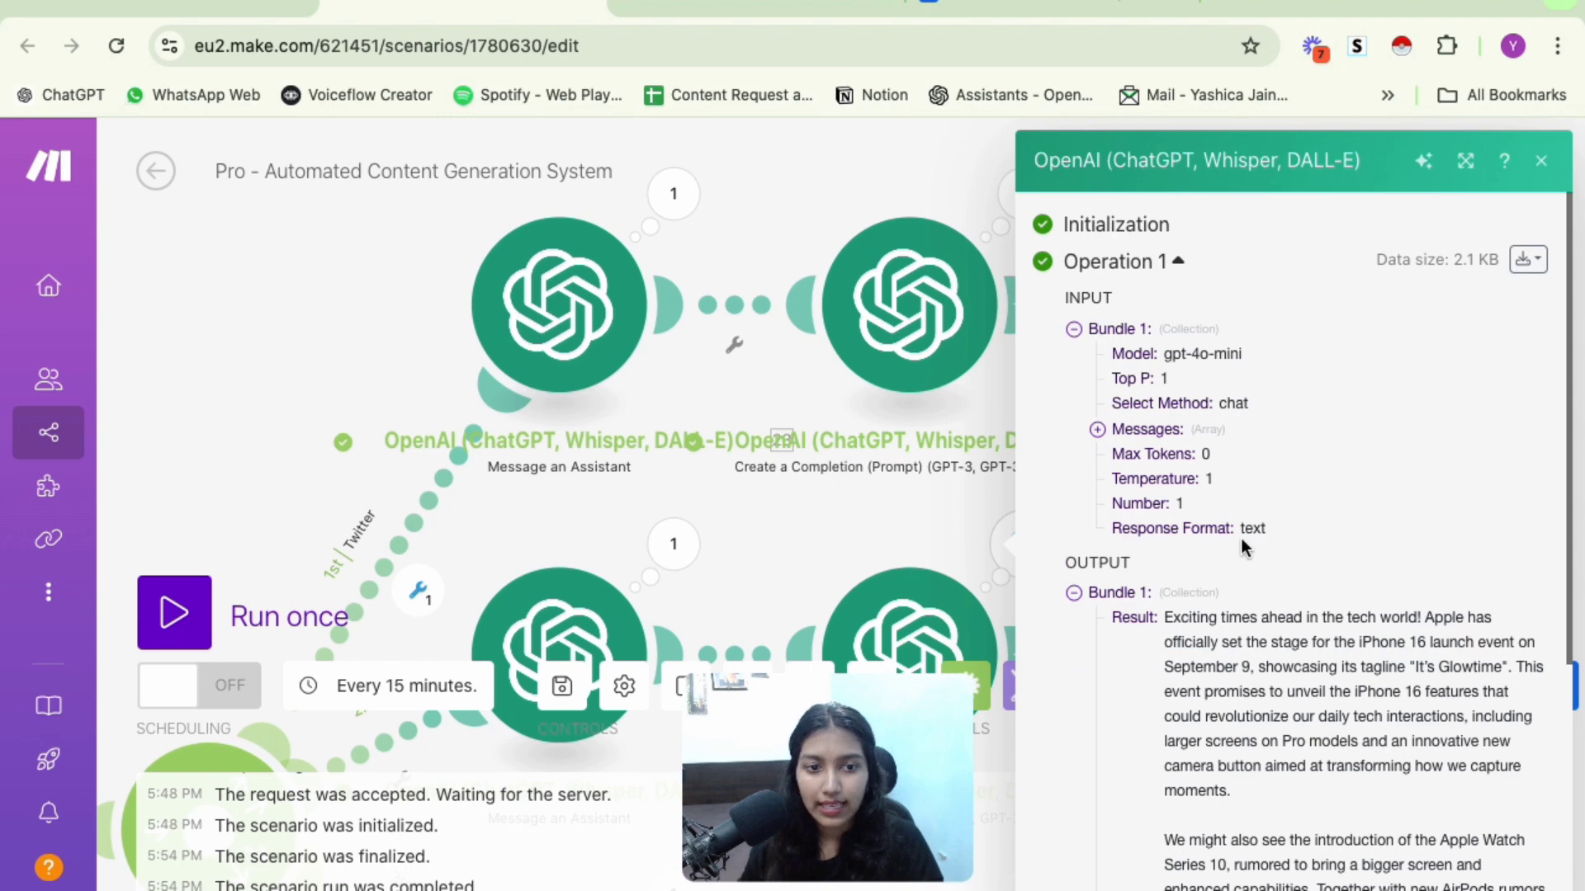
{"action": "scroll", "coordinate": [1241, 538], "scroll_direction": "down", "scroll_amount": 3}
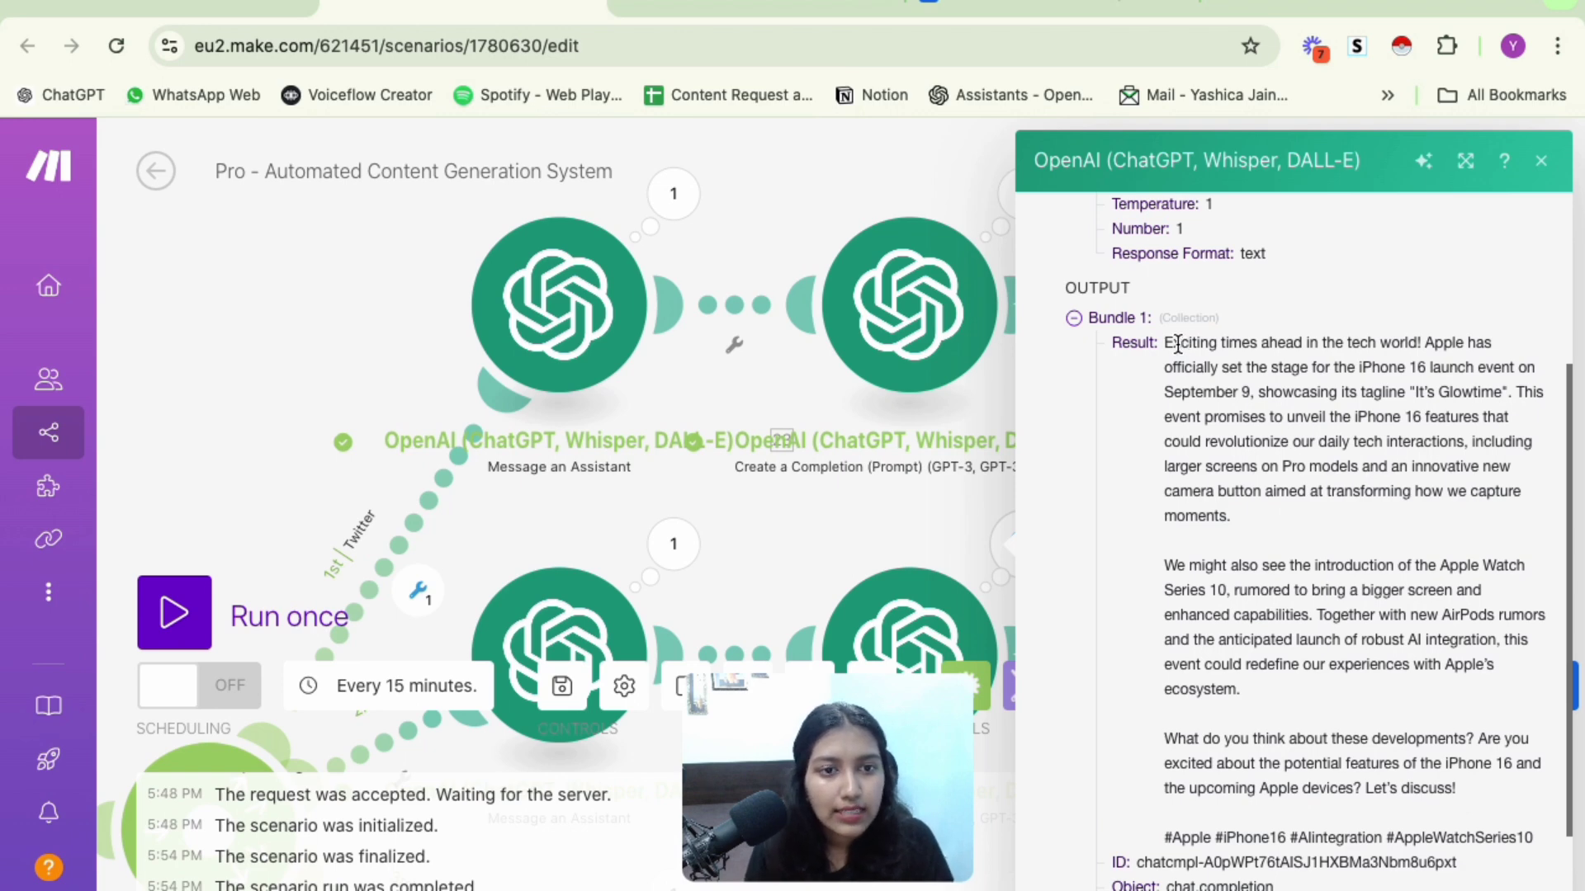
{"action": "left_click_drag", "start_coordinate": [1181, 345], "coordinate": [1457, 342]}
{"action": "left_click_drag", "start_coordinate": [1273, 367], "coordinate": [1478, 393]}
{"action": "left_click_drag", "start_coordinate": [1207, 493], "coordinate": [1526, 515]}
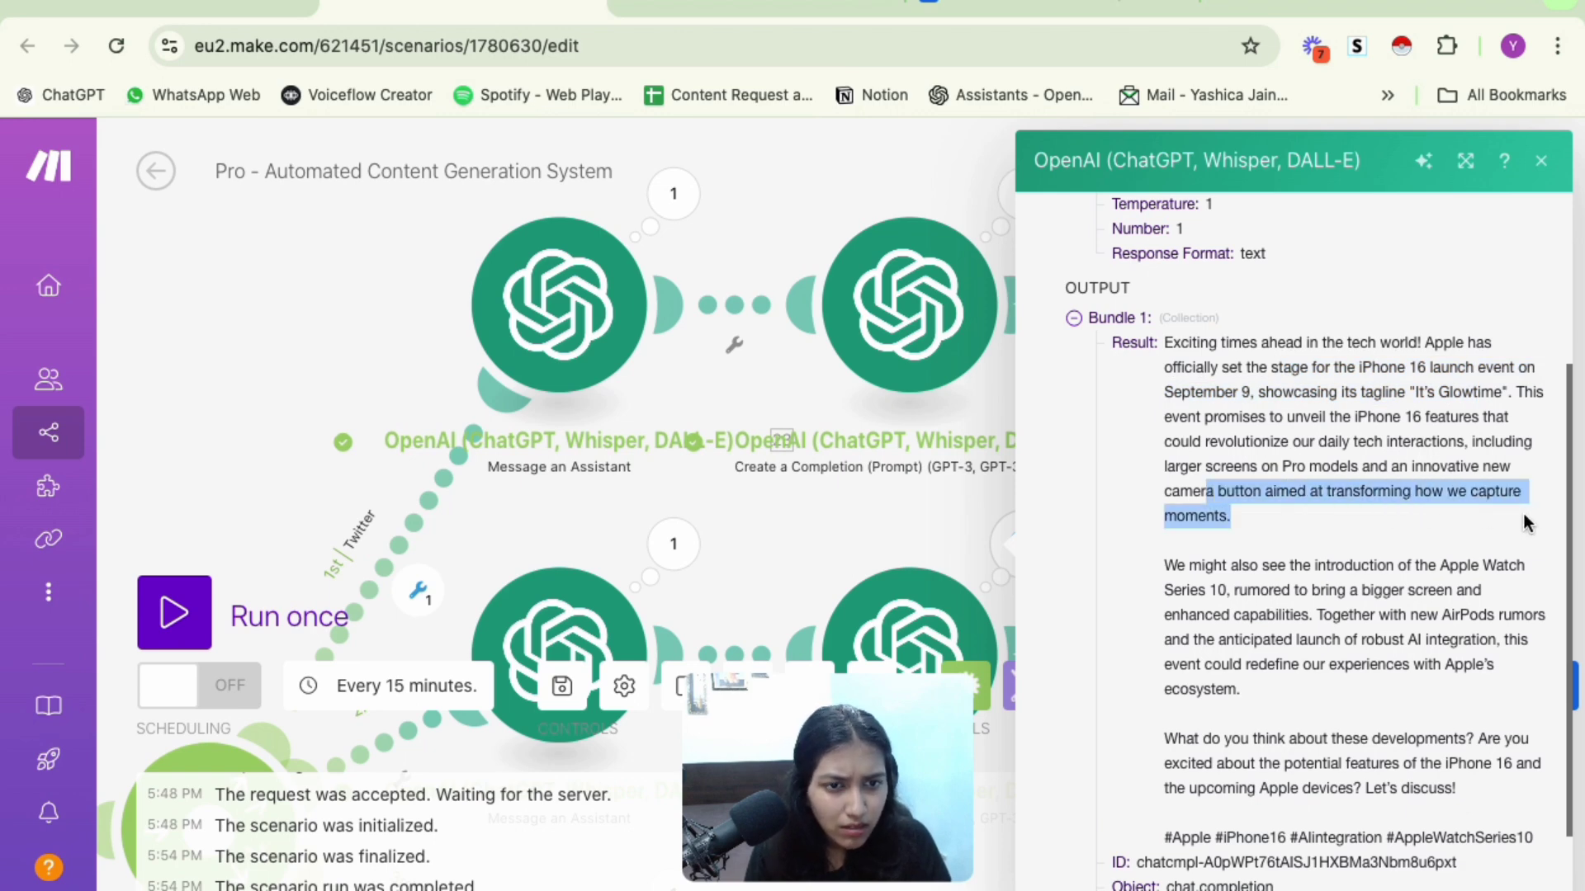
Read the LinkedIn post's second paragraph about the Apple Watch Series 10
{"action": "scroll", "coordinate": [1382, 570], "scroll_direction": "down", "scroll_amount": 3}
{"action": "left_click_drag", "start_coordinate": [1205, 431], "coordinate": [1506, 464]}
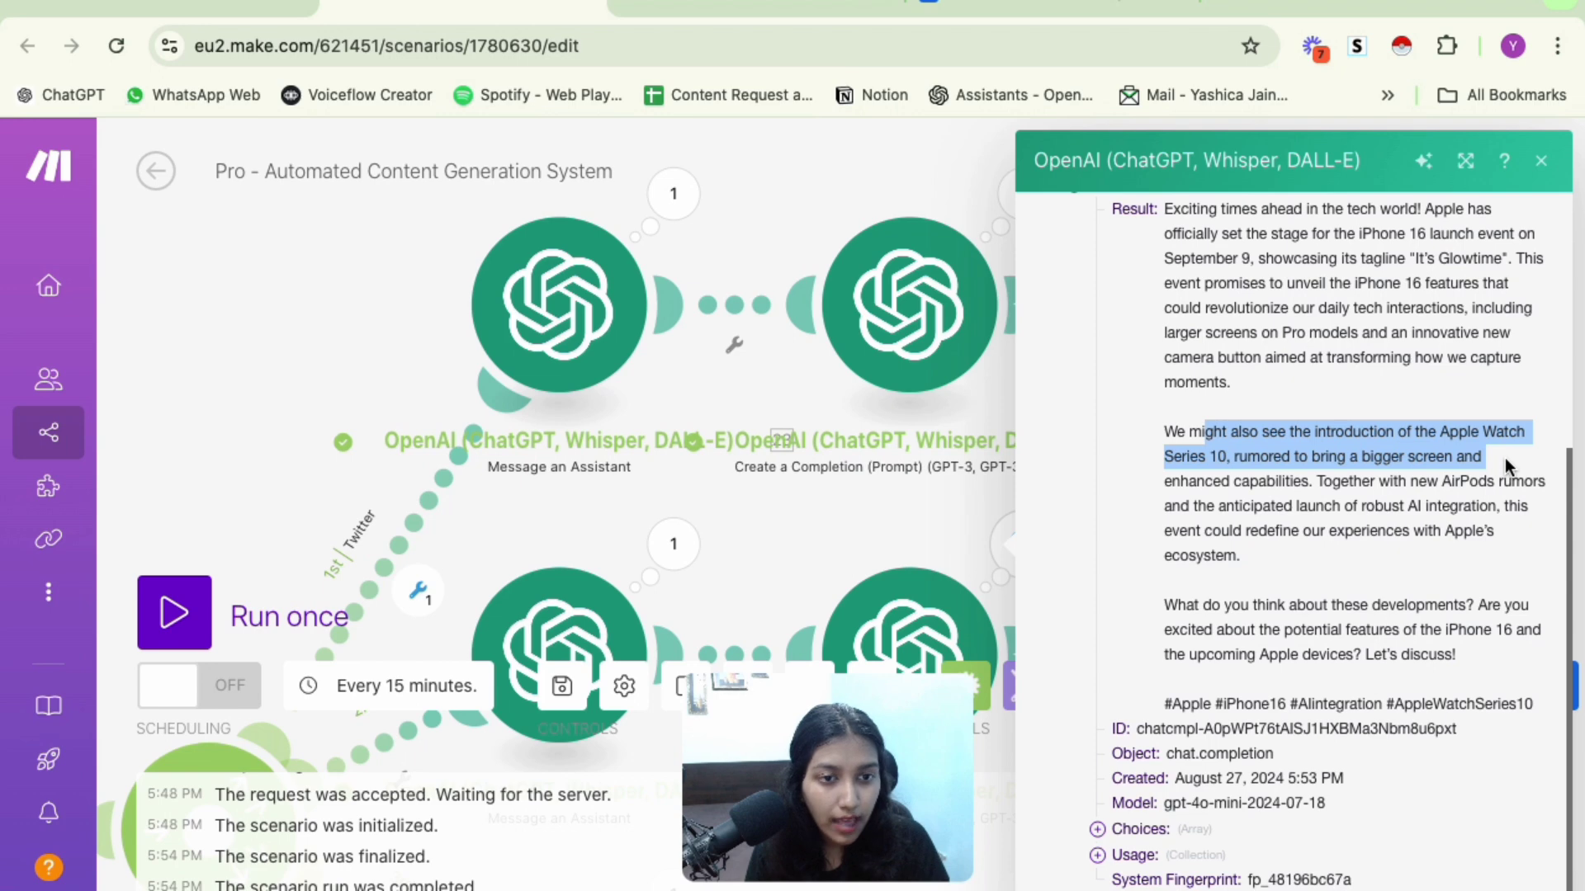
{"action": "left_click", "coordinate": [1233, 460]}
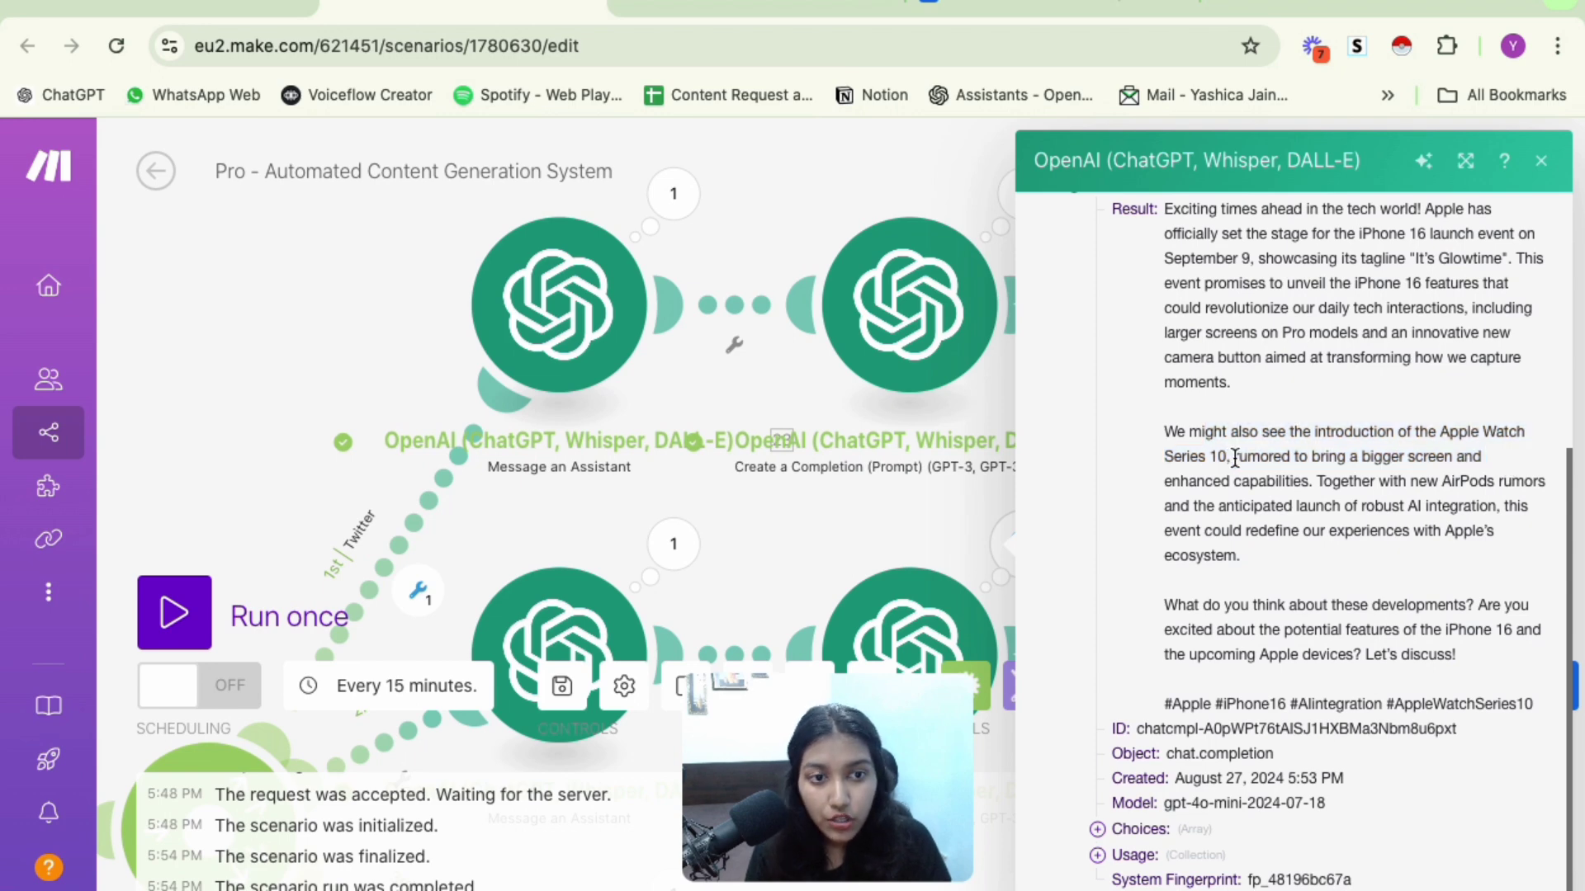
{"action": "left_click_drag", "start_coordinate": [1235, 460], "coordinate": [1297, 496]}
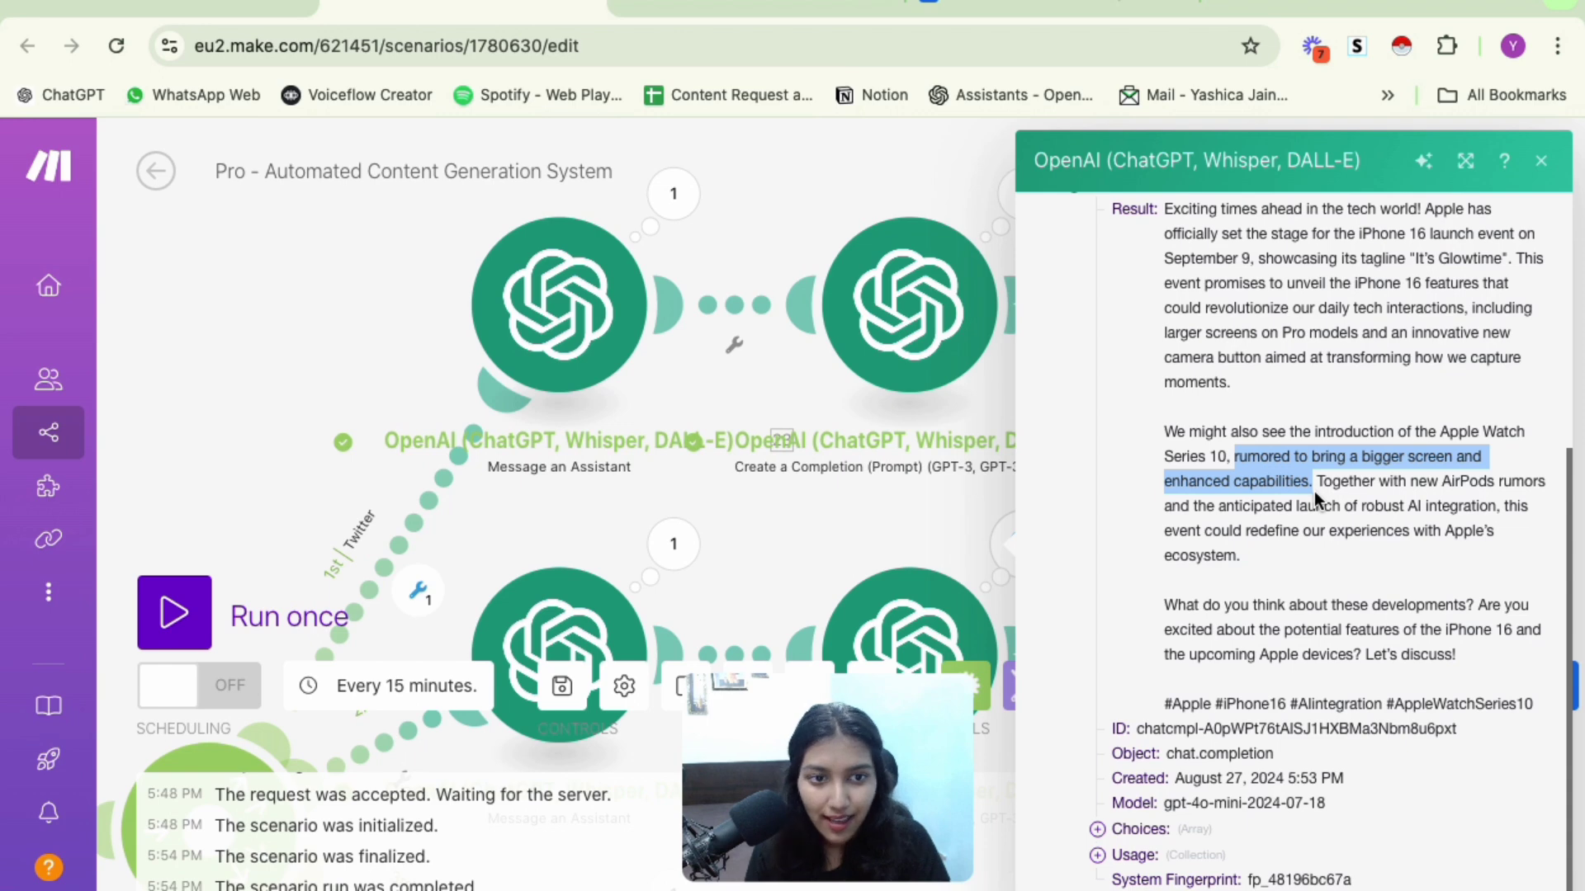
{"action": "scroll", "coordinate": [1332, 600], "scroll_direction": "down", "scroll_amount": 1}
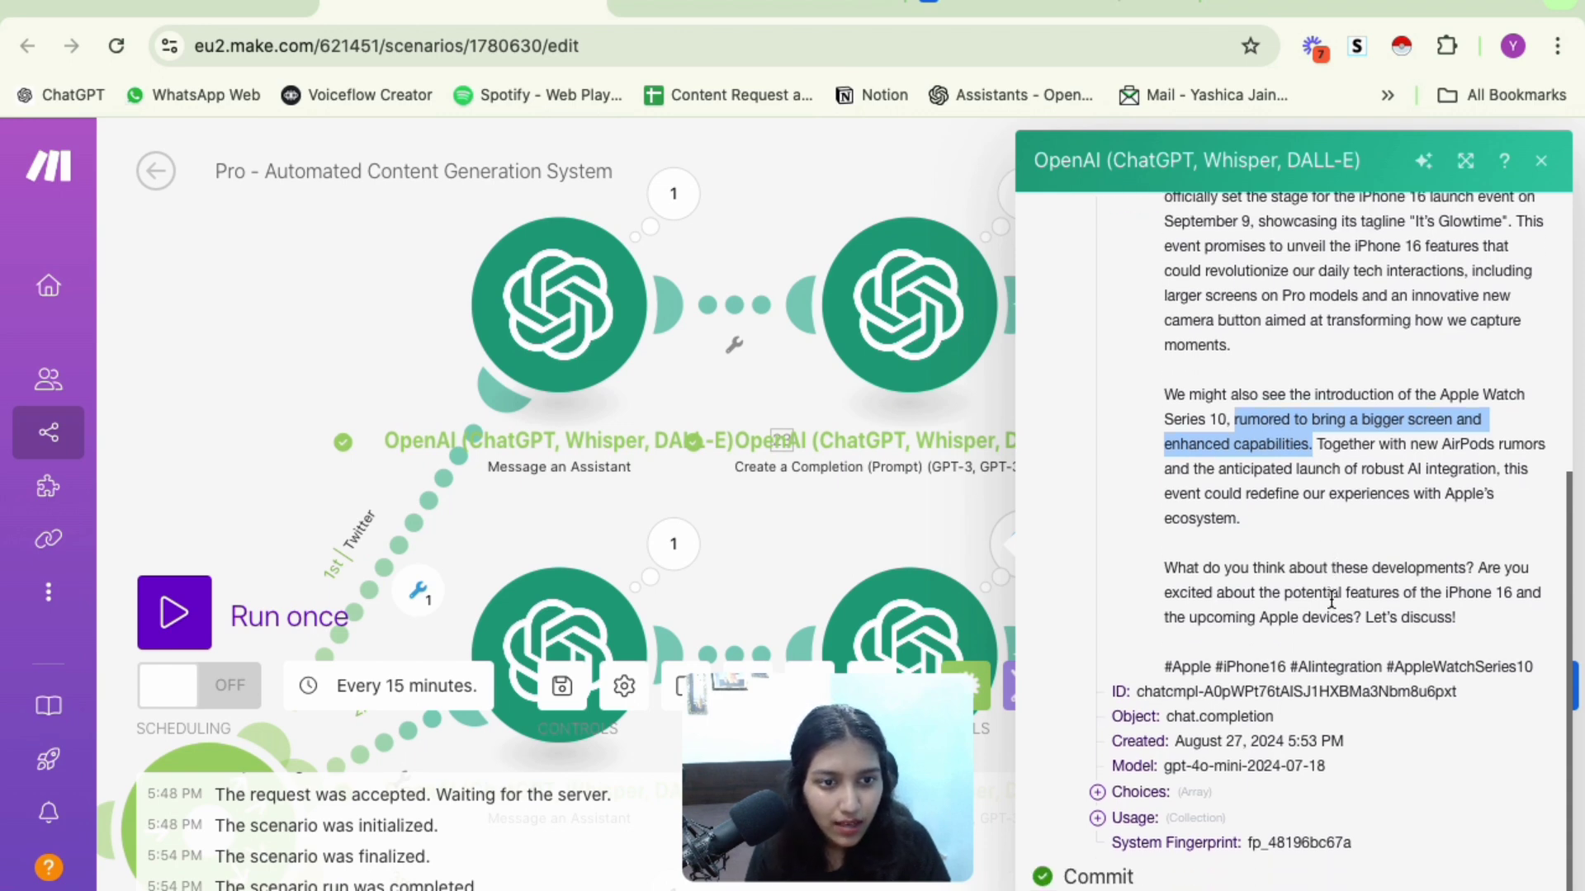
{"action": "left_click", "coordinate": [1205, 491]}
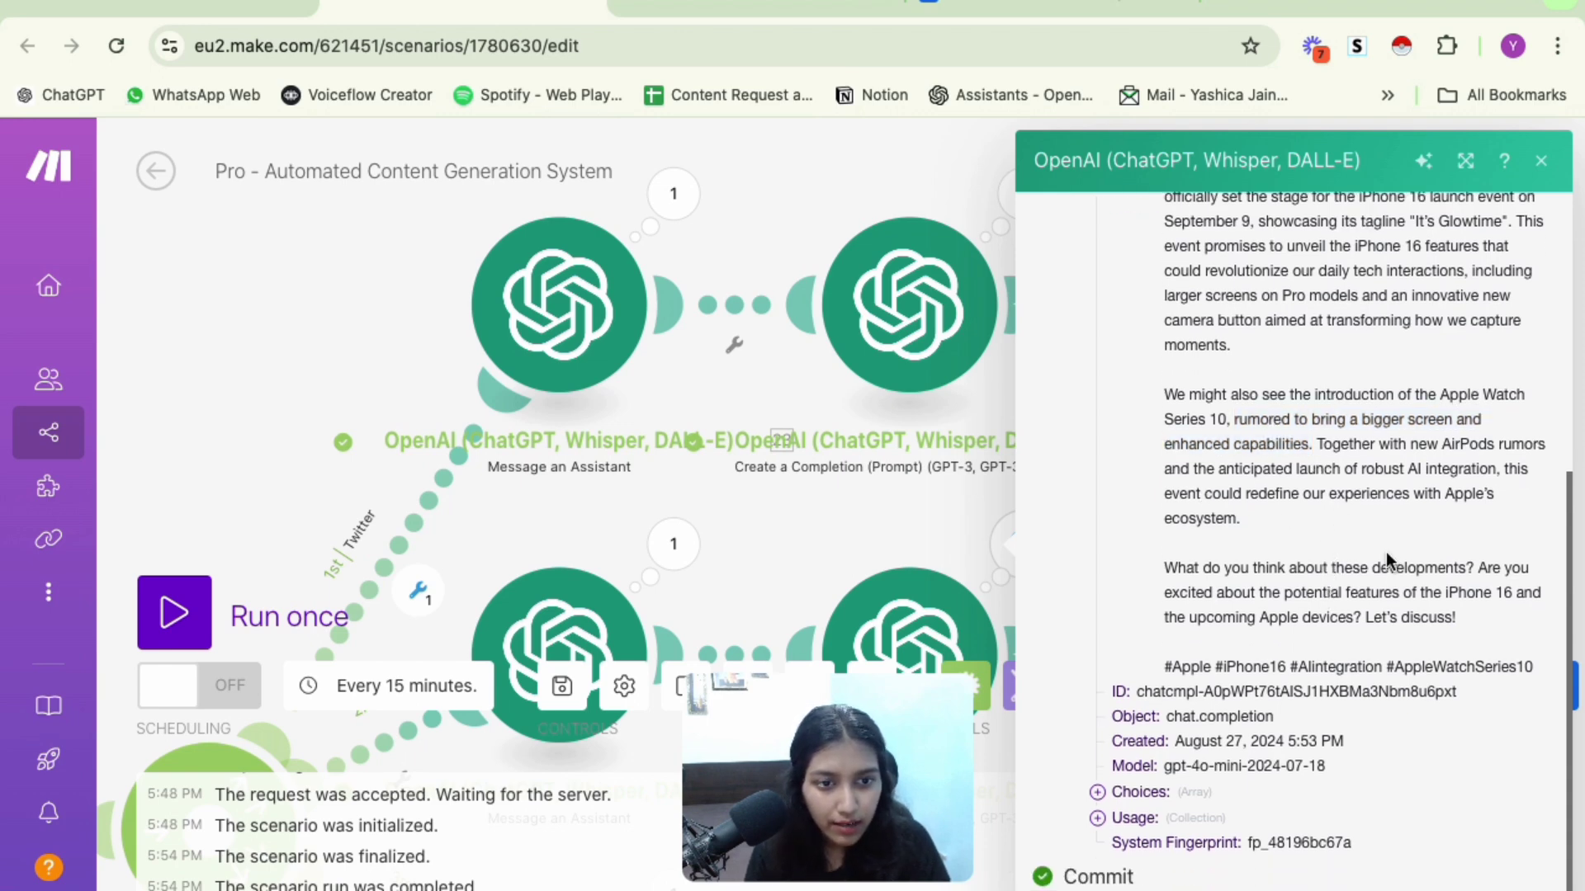
Read the LinkedIn post's closing questions and hashtags, then close the module's output
{"action": "left_click_drag", "start_coordinate": [1198, 569], "coordinate": [1465, 576]}
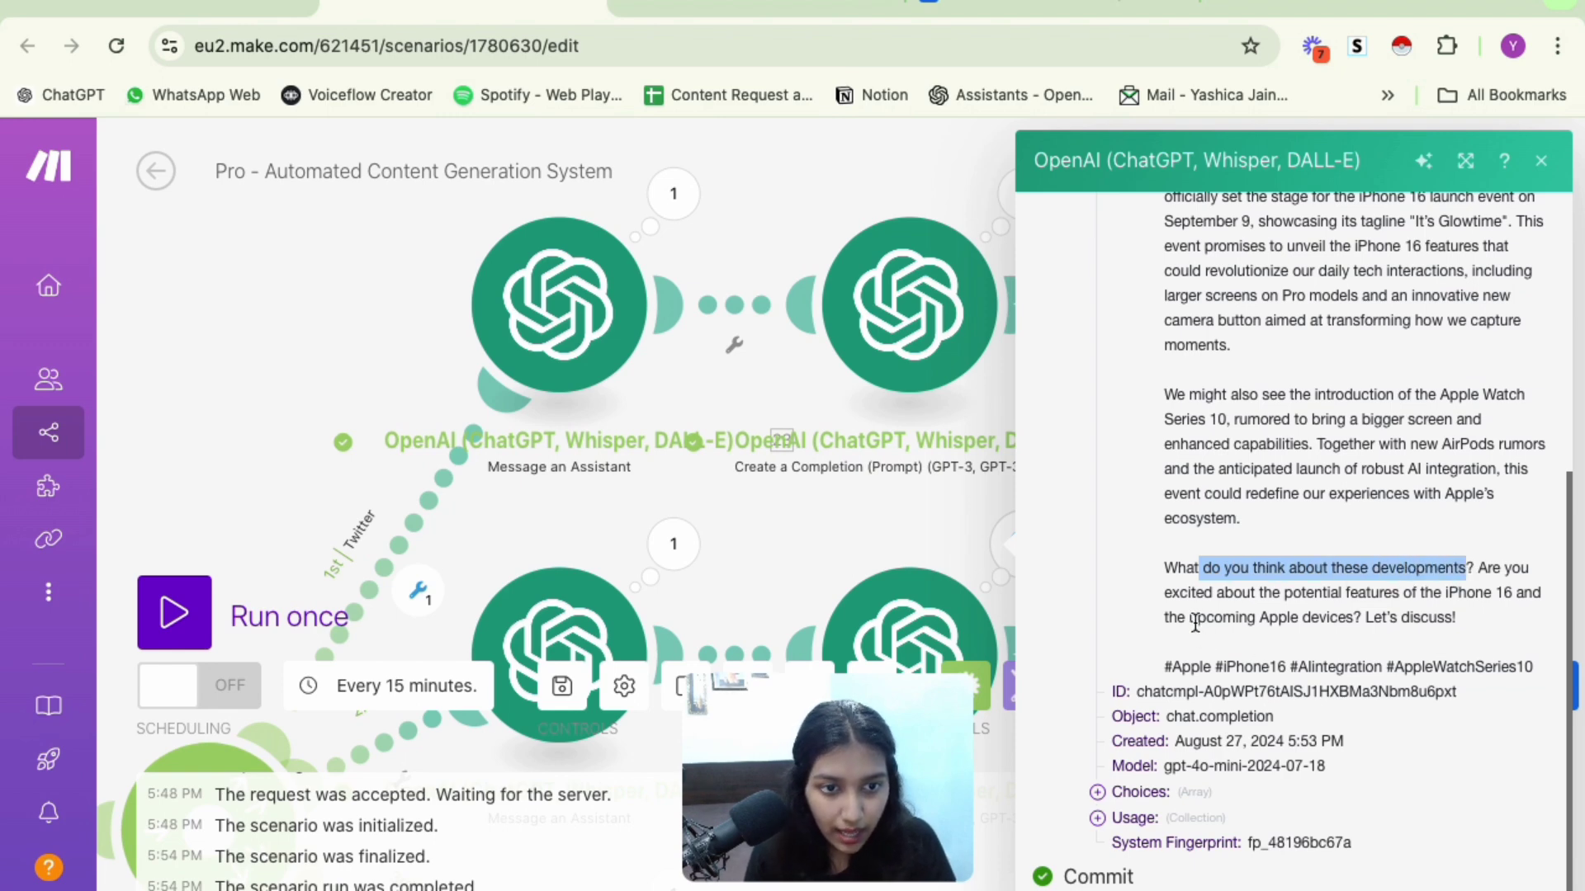
{"action": "left_click_drag", "start_coordinate": [1190, 619], "coordinate": [1430, 621]}
{"action": "left_click_drag", "start_coordinate": [1172, 667], "coordinate": [1537, 677]}
{"action": "left_click", "coordinate": [1432, 569]}
{"action": "scroll", "coordinate": [1428, 569], "scroll_direction": "up", "scroll_amount": 3}
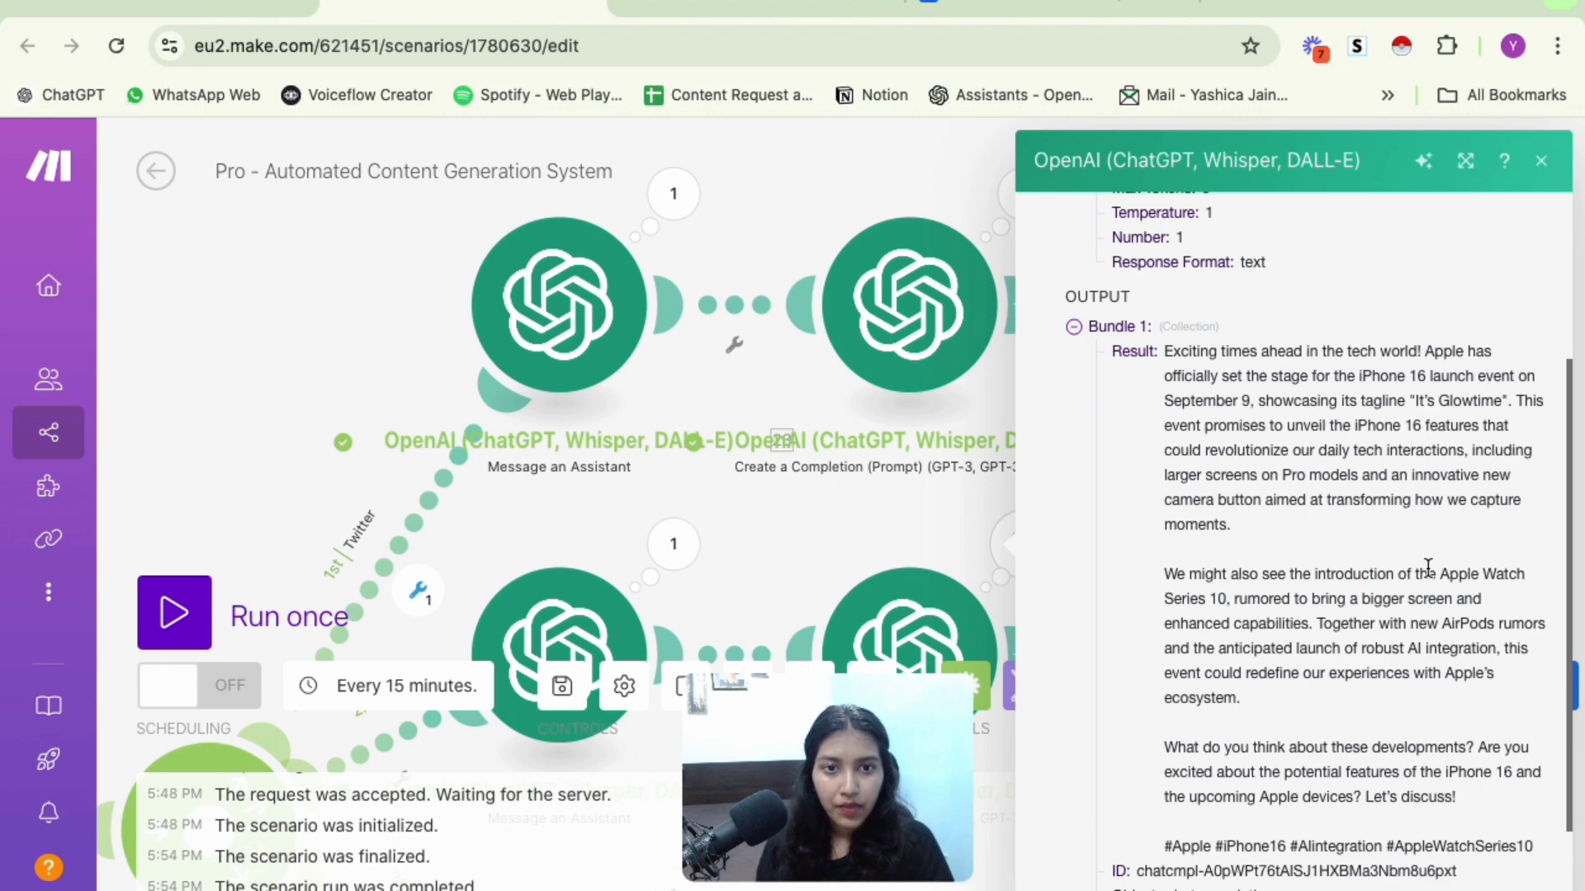
{"action": "left_click", "coordinate": [756, 543]}
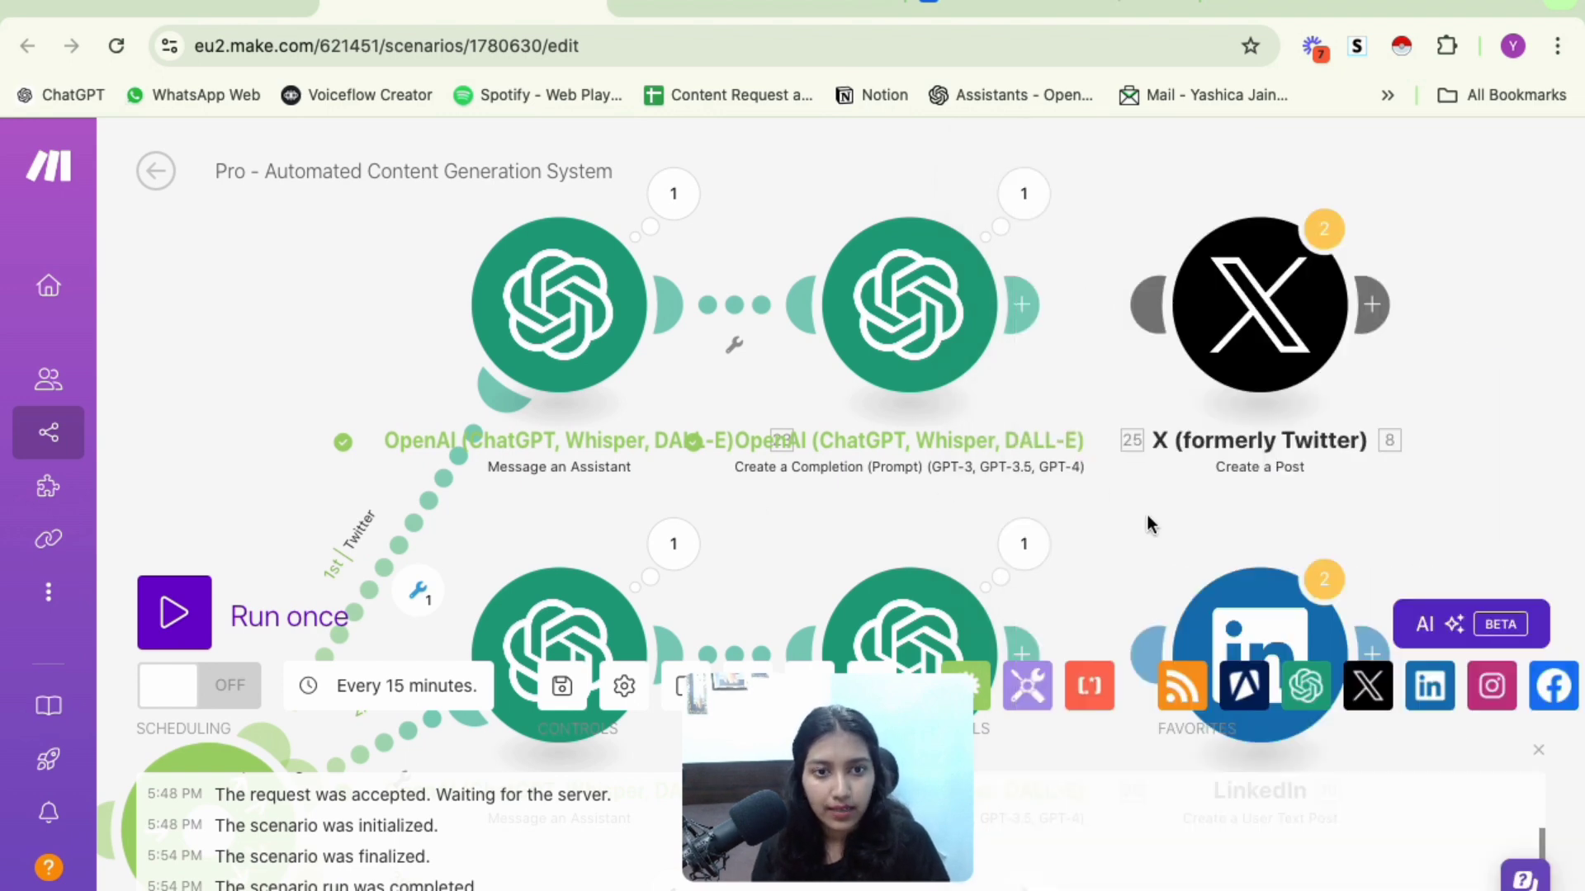
{"action": "left_click_drag", "start_coordinate": [1148, 520], "coordinate": [1137, 330]}
{"action": "left_click", "coordinate": [1015, 348]}
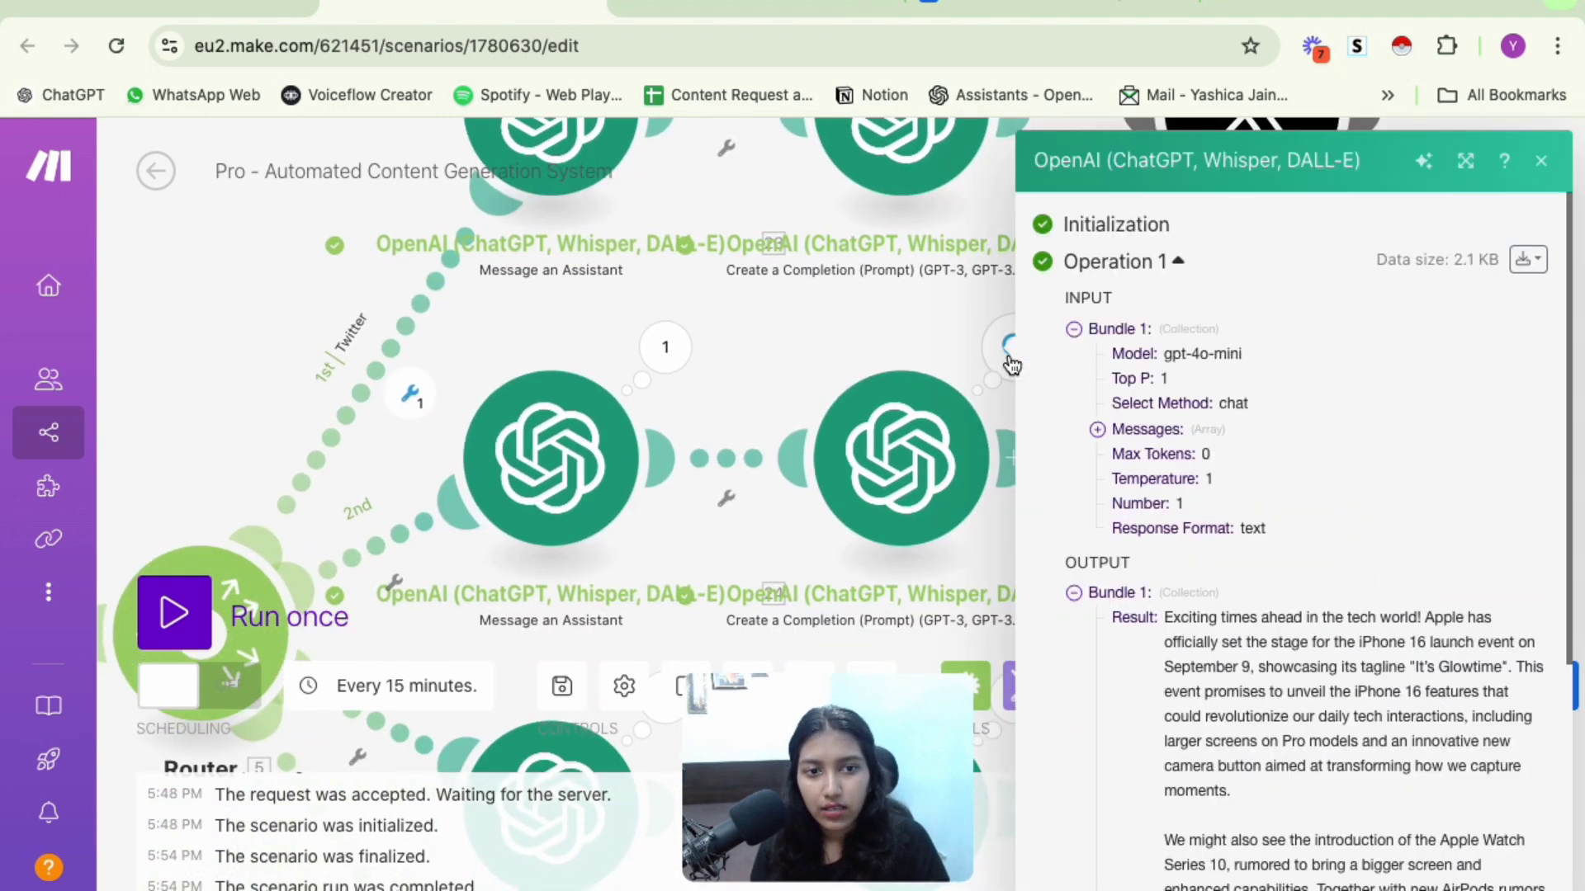
{"action": "left_click", "coordinate": [774, 358]}
Read the generated Instagram caption in the output of the third branch's Create a Completion module
{"action": "left_click_drag", "start_coordinate": [772, 359], "coordinate": [759, 98]}
{"action": "left_click_drag", "start_coordinate": [1097, 400], "coordinate": [1284, 263]}
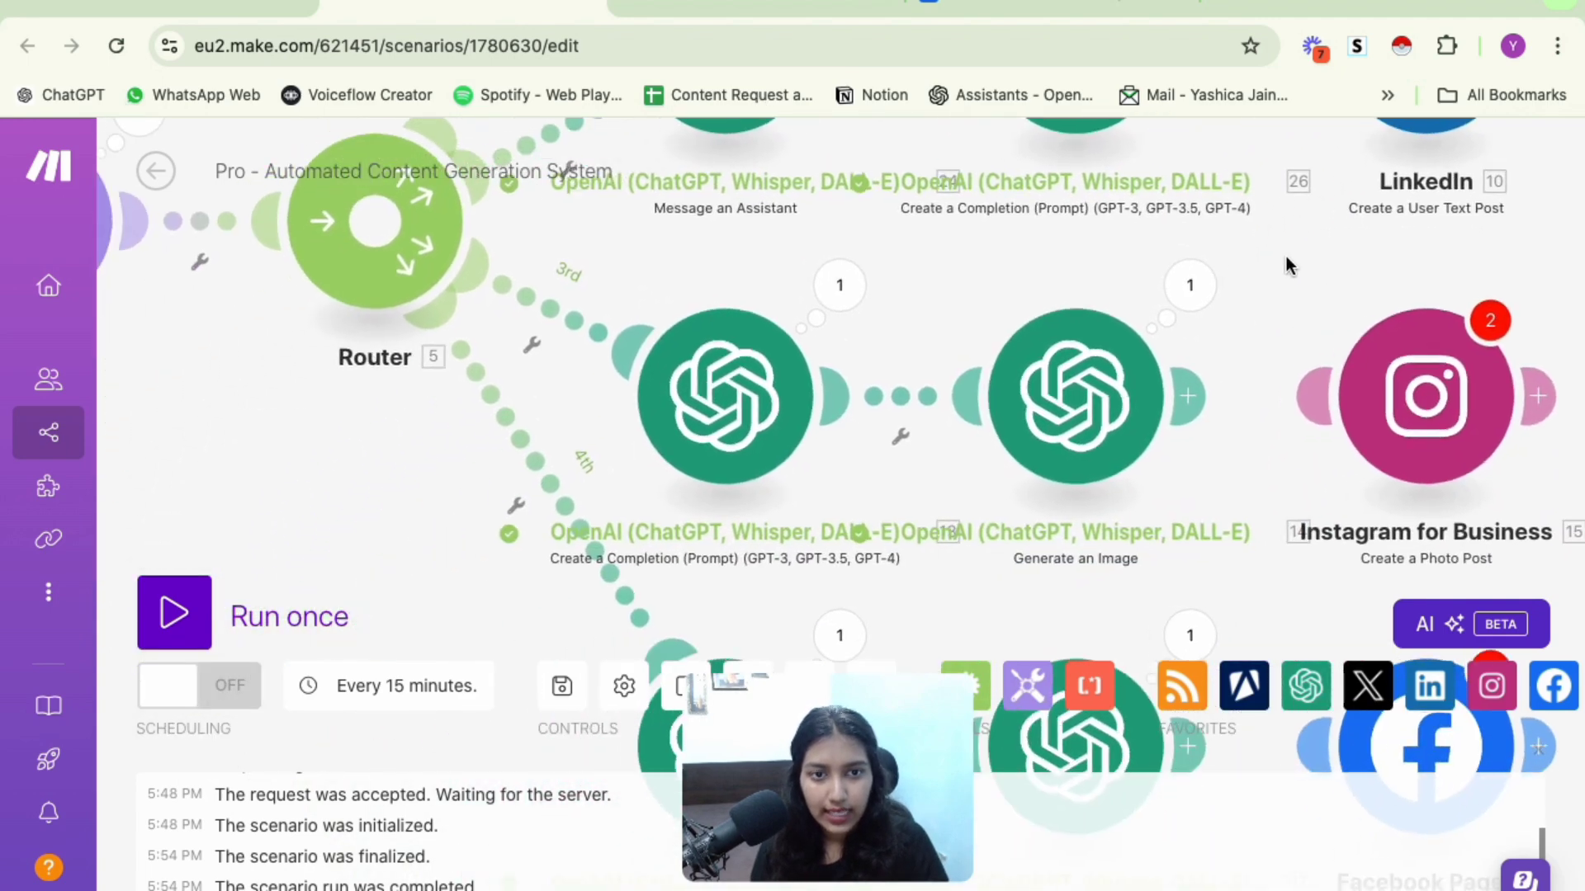
{"action": "left_click", "coordinate": [859, 285]}
{"action": "scroll", "coordinate": [1285, 492], "scroll_direction": "down", "scroll_amount": 2}
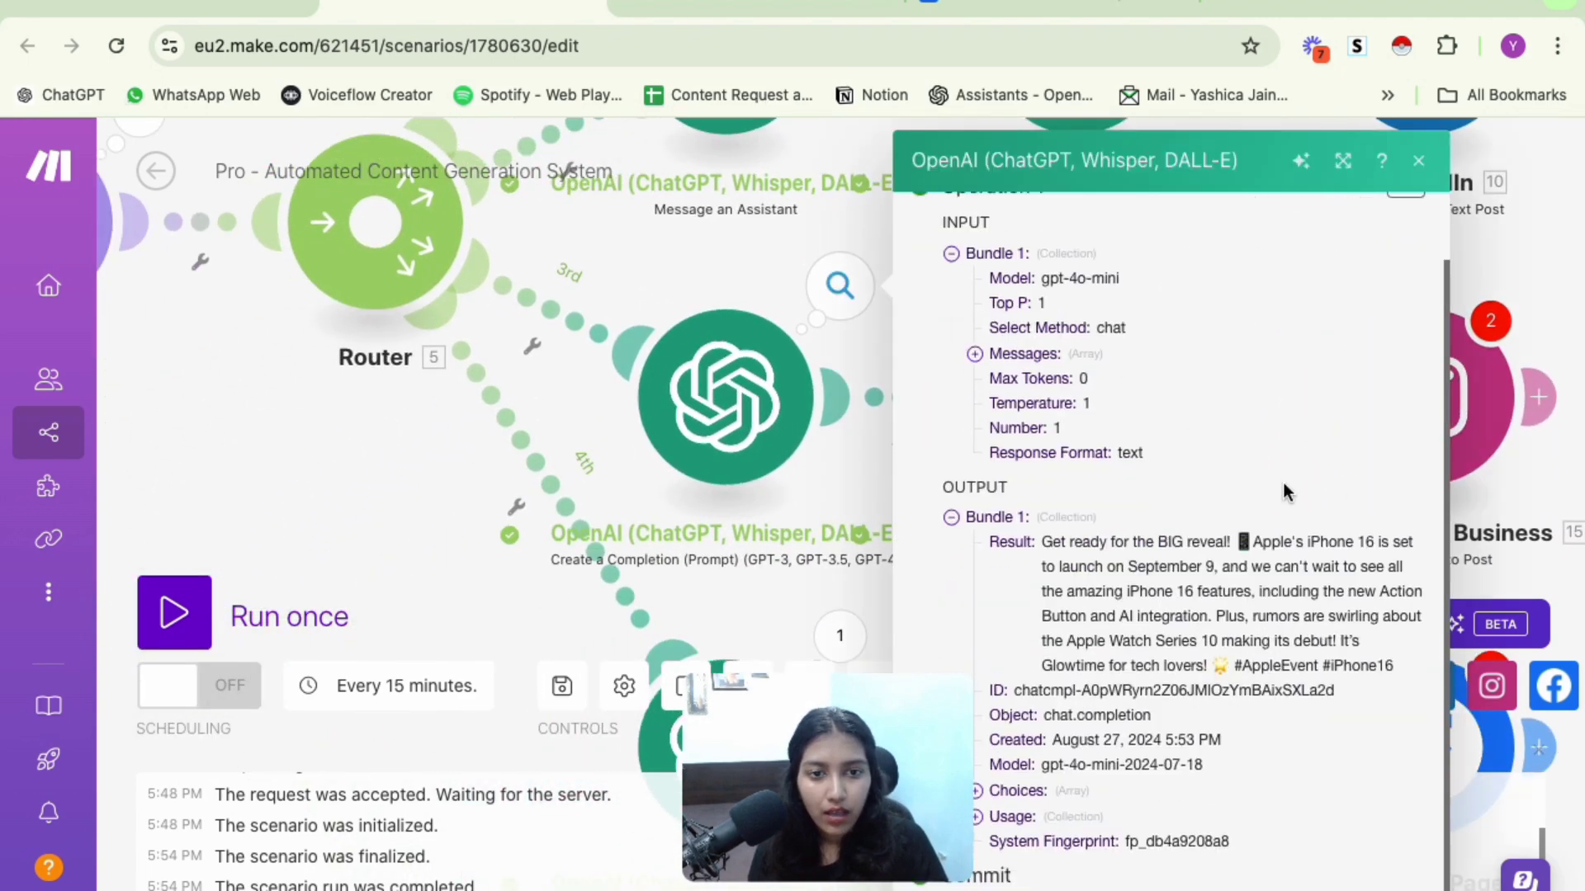
{"action": "left_click_drag", "start_coordinate": [1042, 541], "coordinate": [1343, 616]}
{"action": "left_click", "coordinate": [1145, 615]}
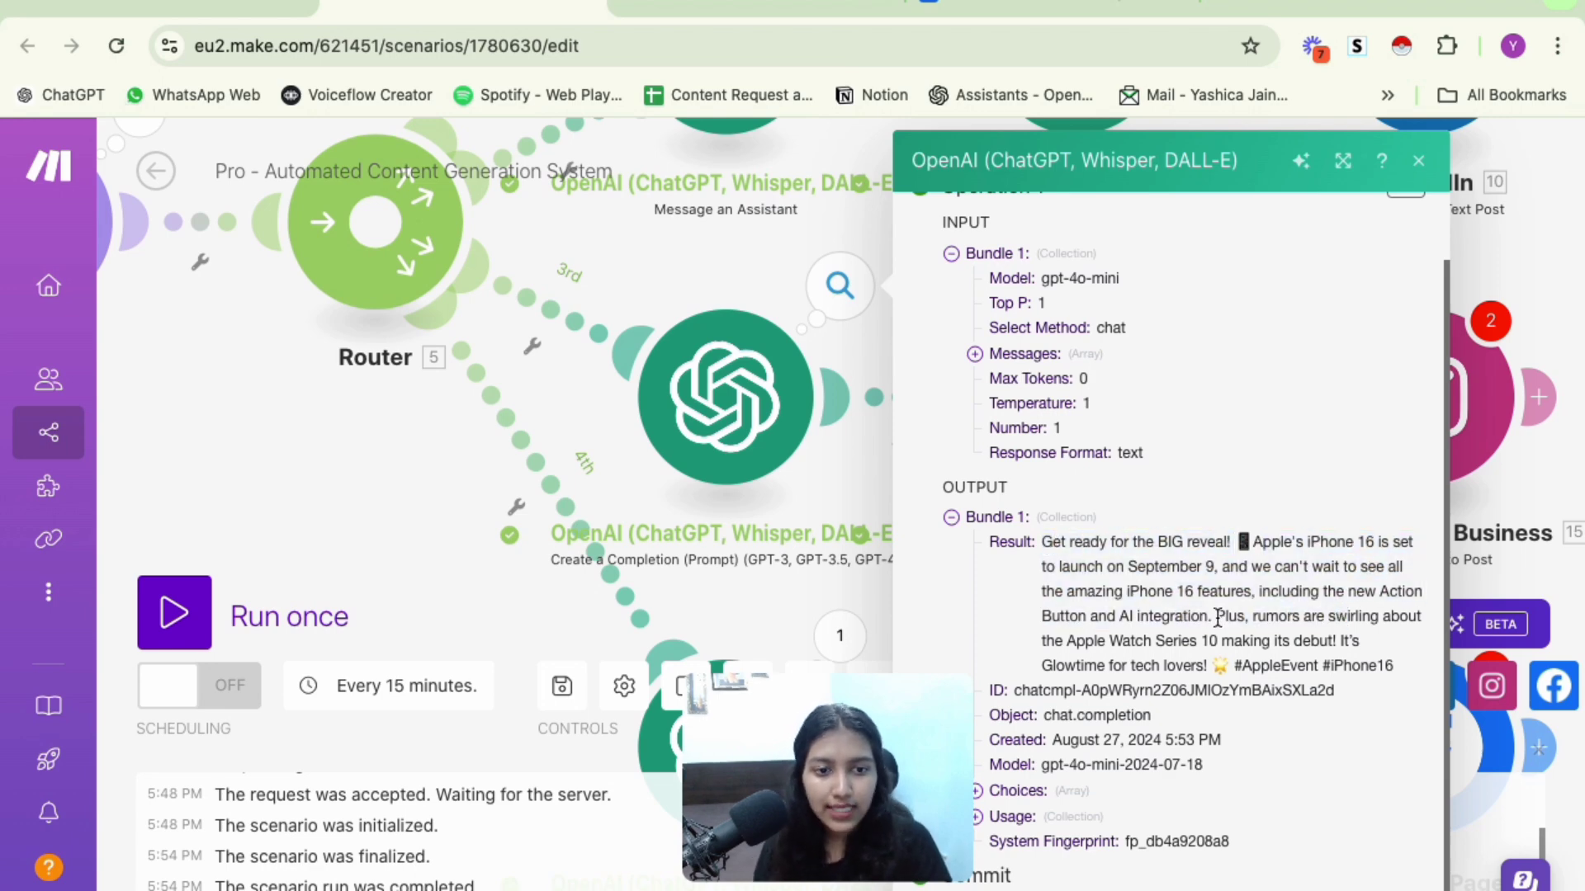
{"action": "left_click_drag", "start_coordinate": [1215, 616], "coordinate": [1340, 638]}
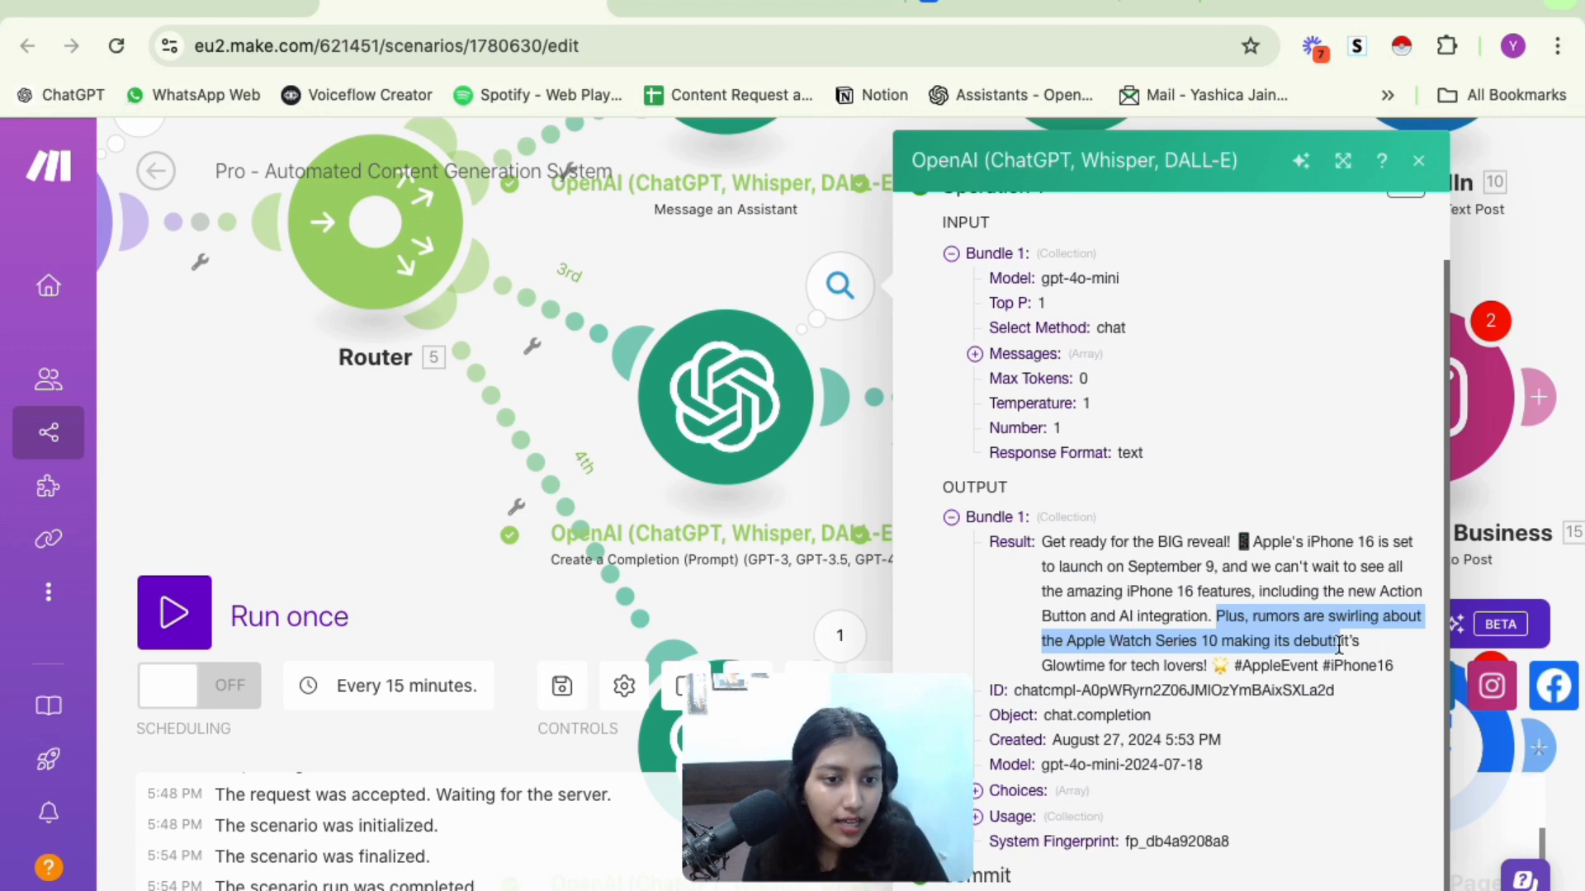
{"action": "left_click_drag", "start_coordinate": [1341, 646], "coordinate": [1199, 660]}
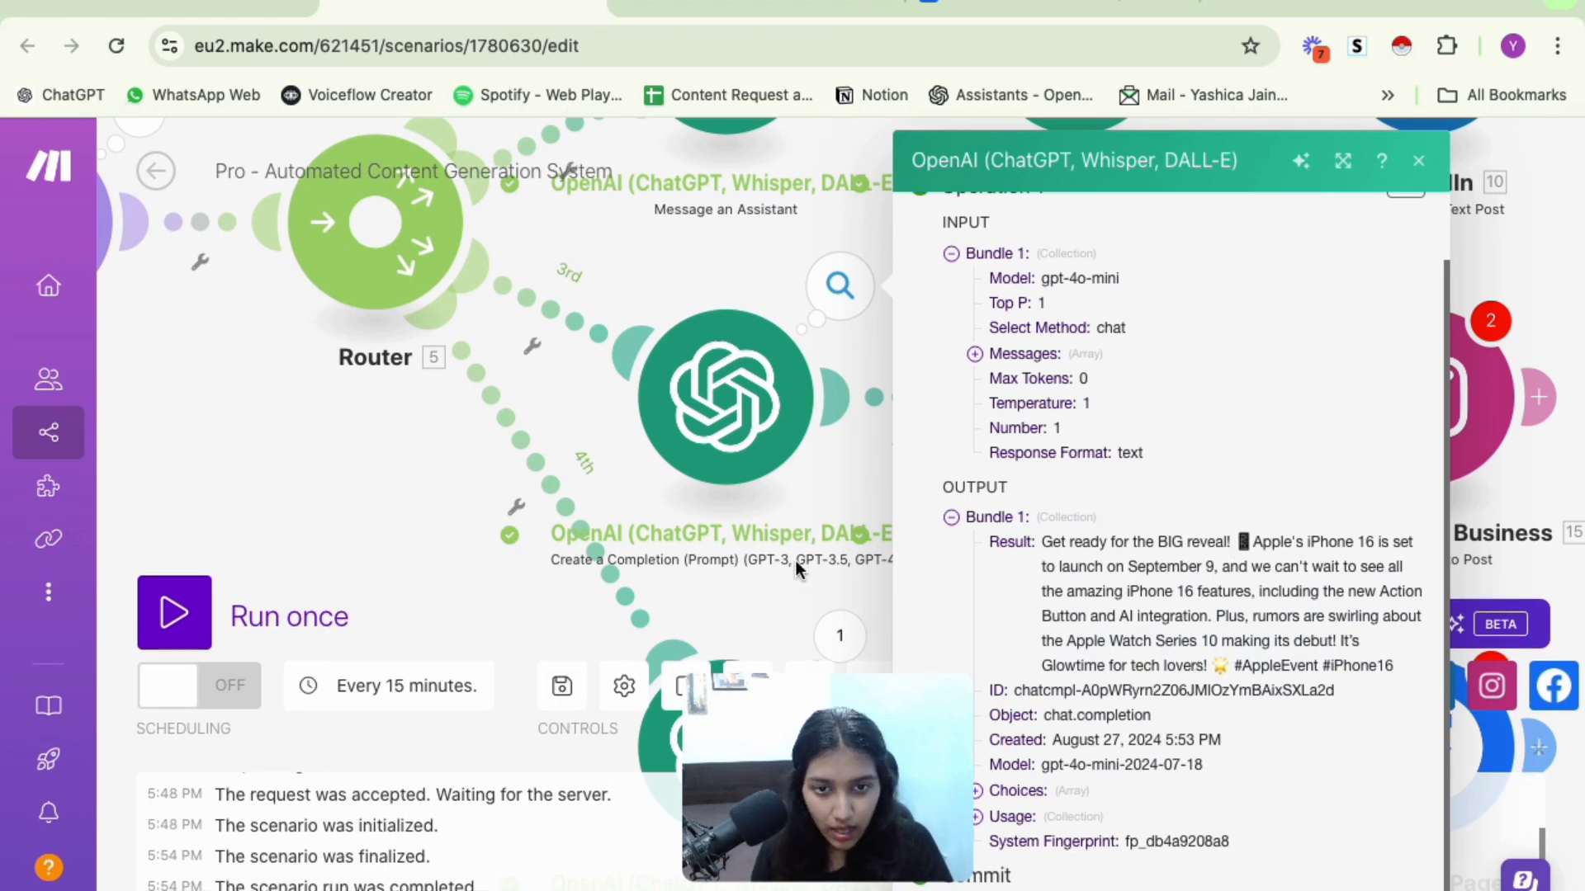
Inspect the Facebook branch's Create a Completion output and read the post's opening paragraphs about the iPhone 16 lineup
{"action": "left_click", "coordinate": [835, 459]}
{"action": "left_click_drag", "start_coordinate": [836, 457], "coordinate": [845, 102]}
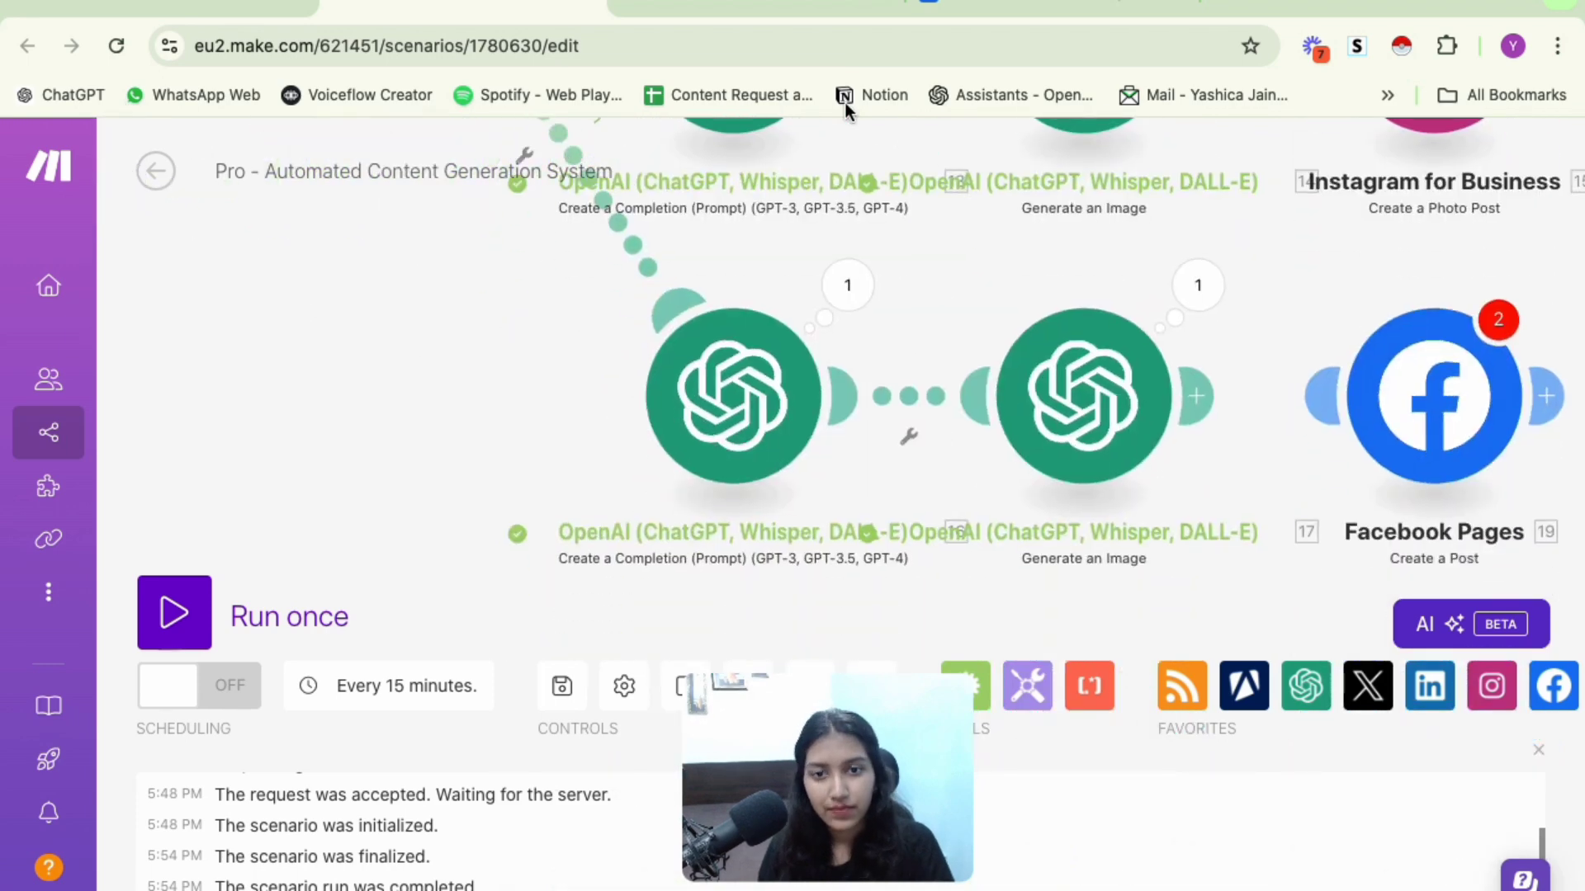
{"action": "left_click", "coordinate": [851, 297]}
{"action": "scroll", "coordinate": [1167, 417], "scroll_direction": "down", "scroll_amount": 4}
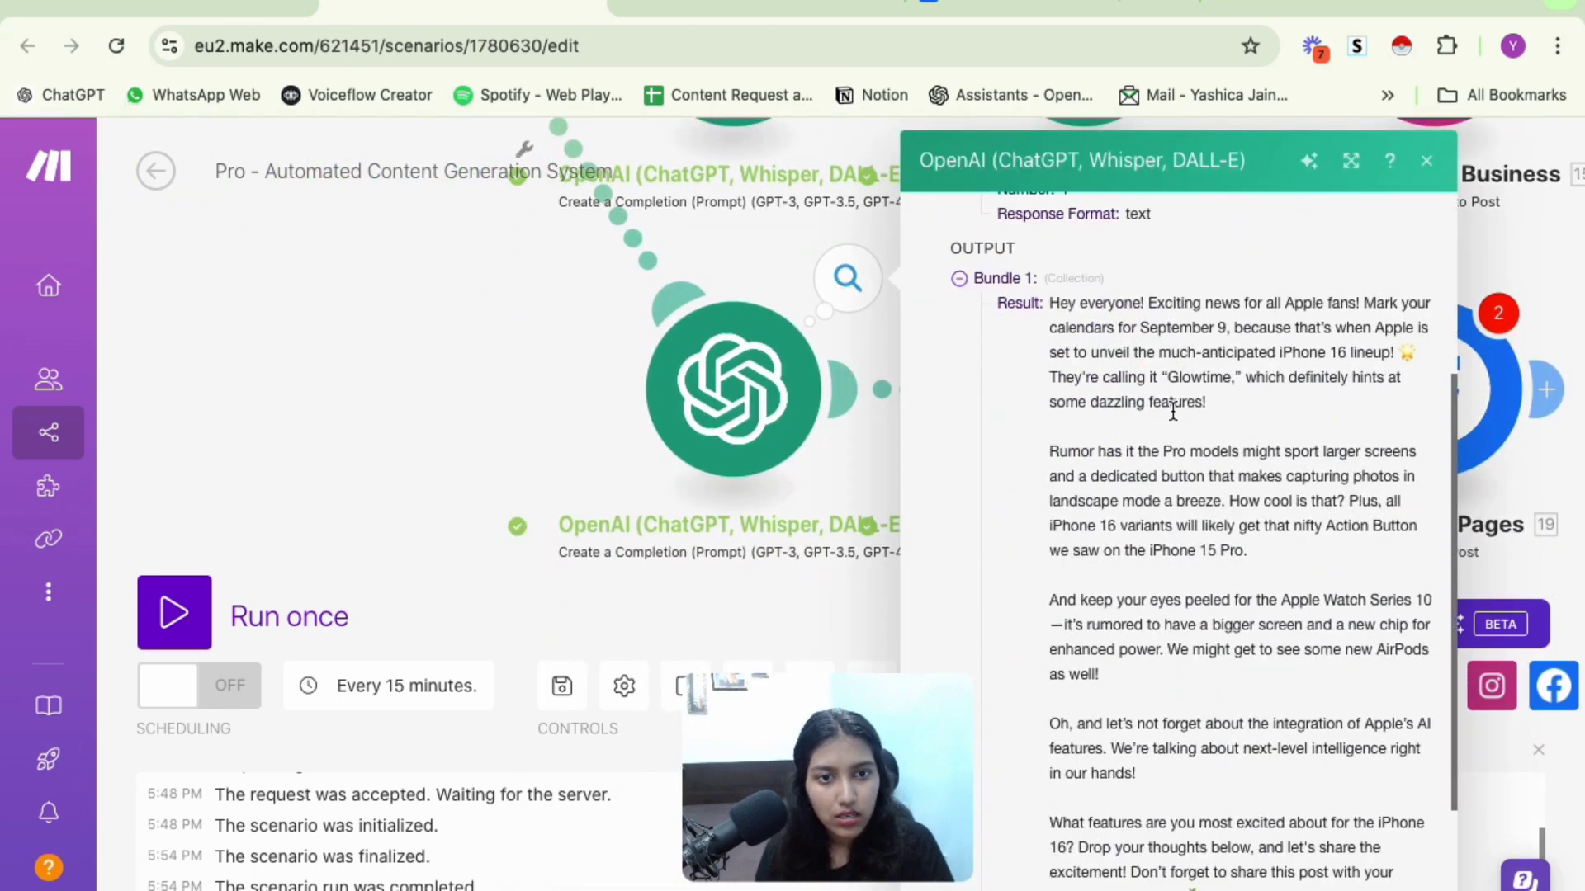
{"action": "left_click_drag", "start_coordinate": [1049, 303], "coordinate": [1305, 571]}
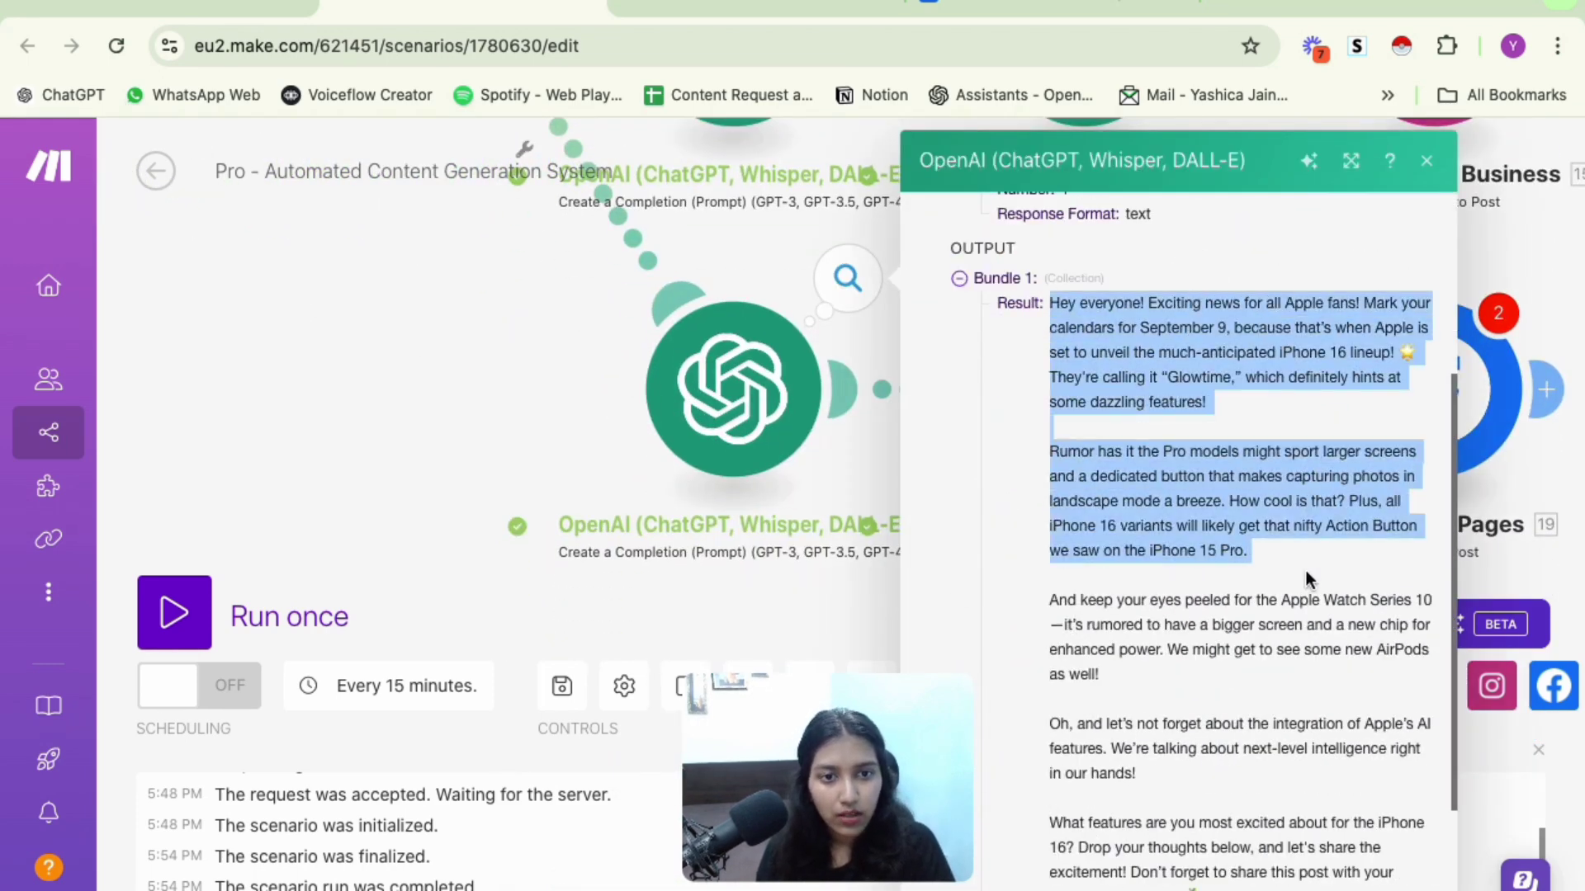
{"action": "scroll", "coordinate": [1306, 572], "scroll_direction": "down", "scroll_amount": 1}
{"action": "left_click_drag", "start_coordinate": [1050, 402], "coordinate": [1246, 402]}
Read the rest of the Facebook post, from the Apple Watch Series 10 paragraph to the closing question, and close the module's output
{"action": "scroll", "coordinate": [1247, 402], "scroll_direction": "down", "scroll_amount": 2}
{"action": "left_click_drag", "start_coordinate": [1080, 437], "coordinate": [1310, 431]}
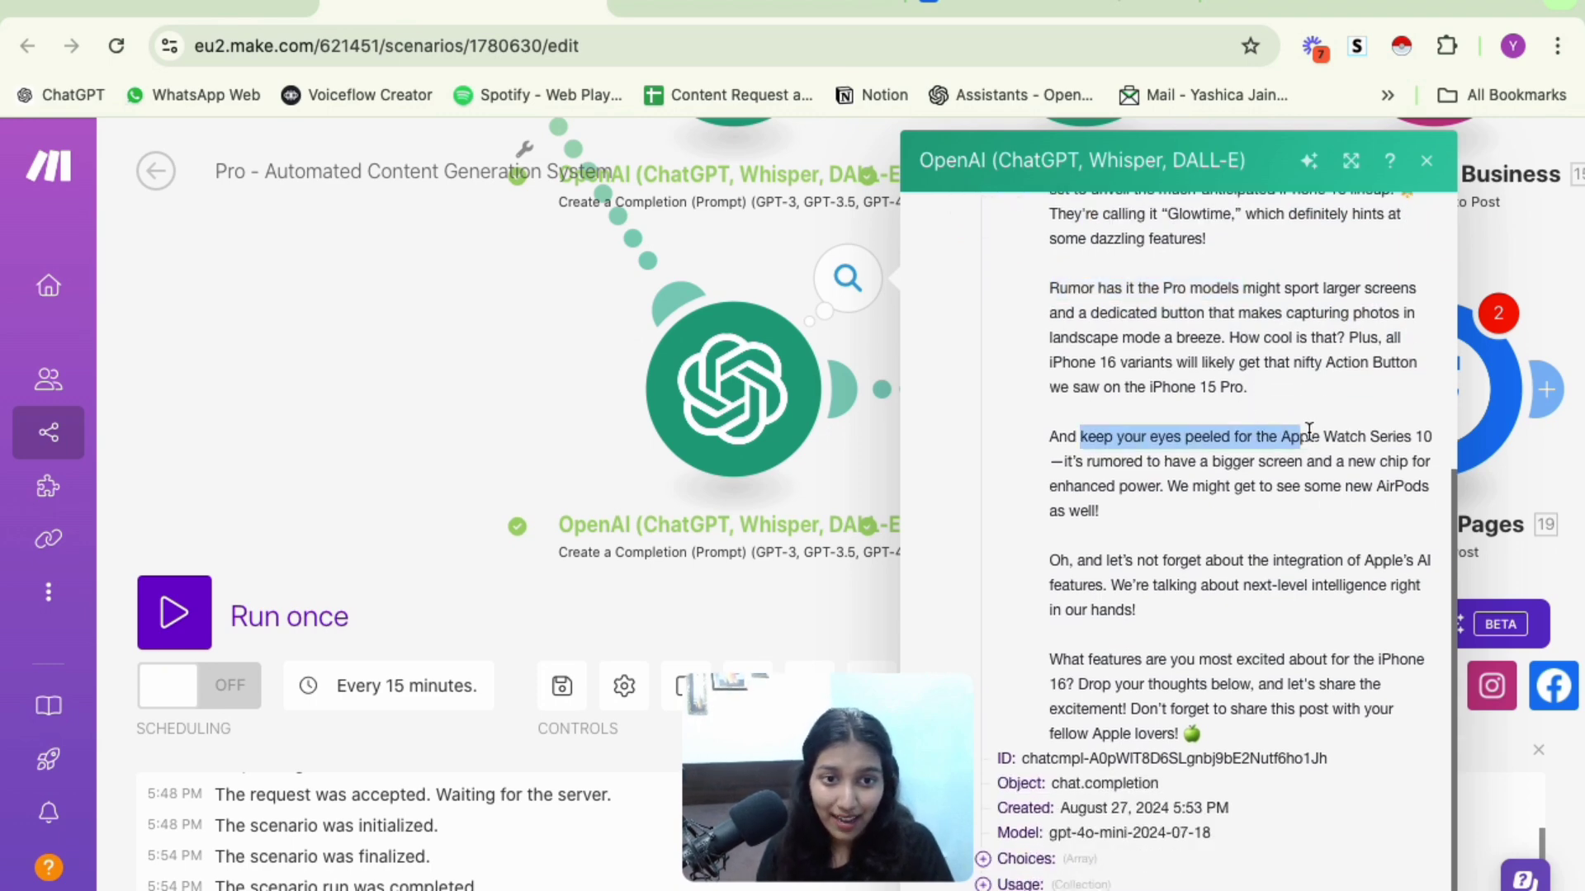
{"action": "scroll", "coordinate": [1307, 429], "scroll_direction": "down", "scroll_amount": 1}
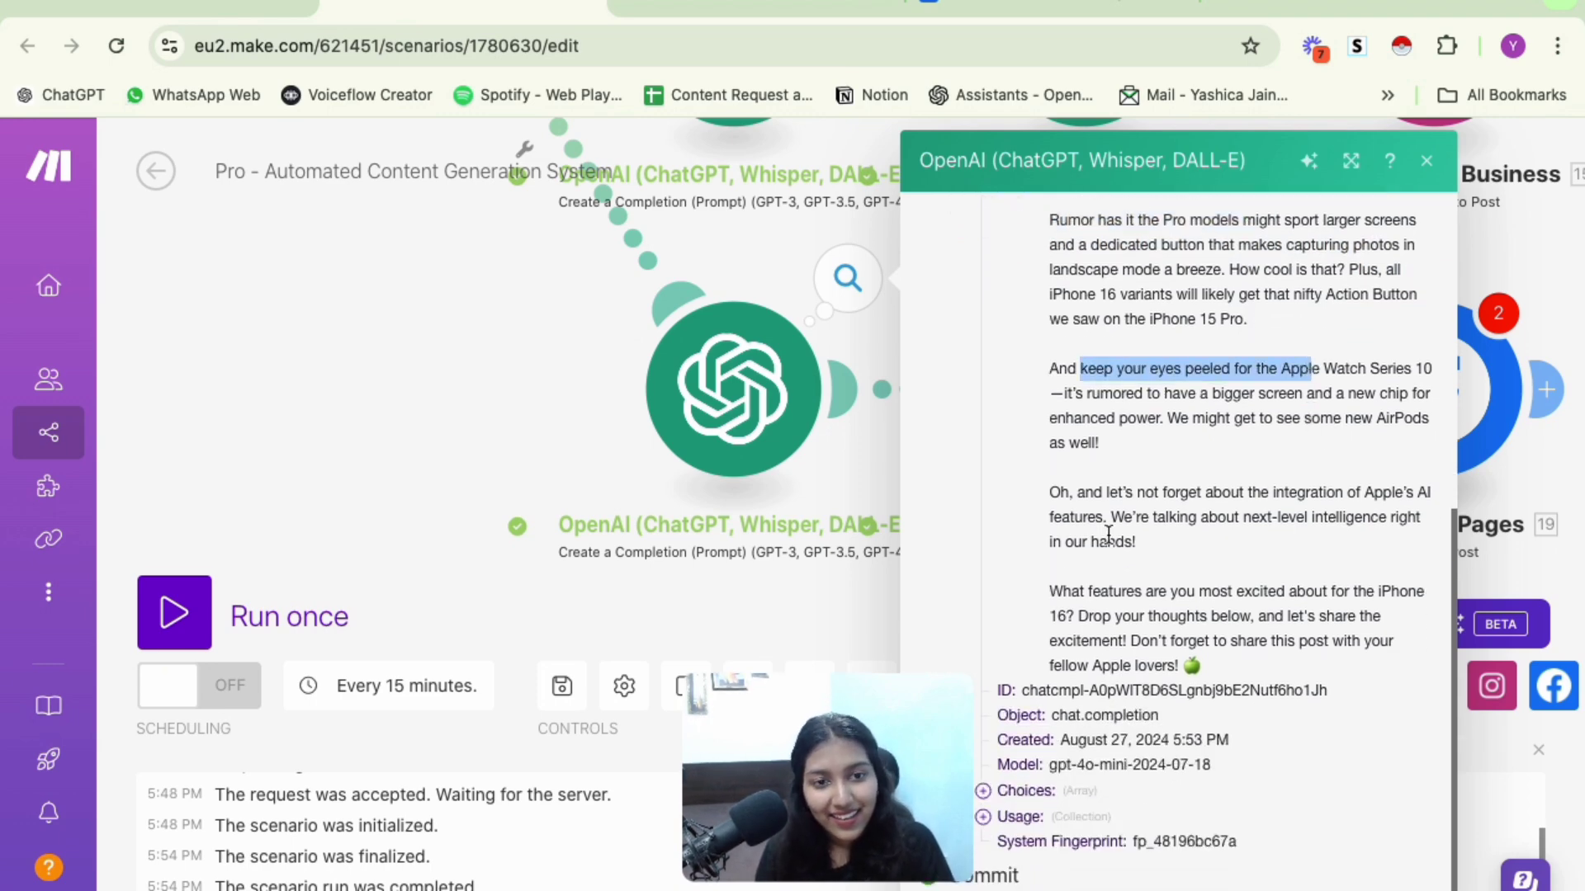
{"action": "left_click_drag", "start_coordinate": [1041, 492], "coordinate": [1433, 492]}
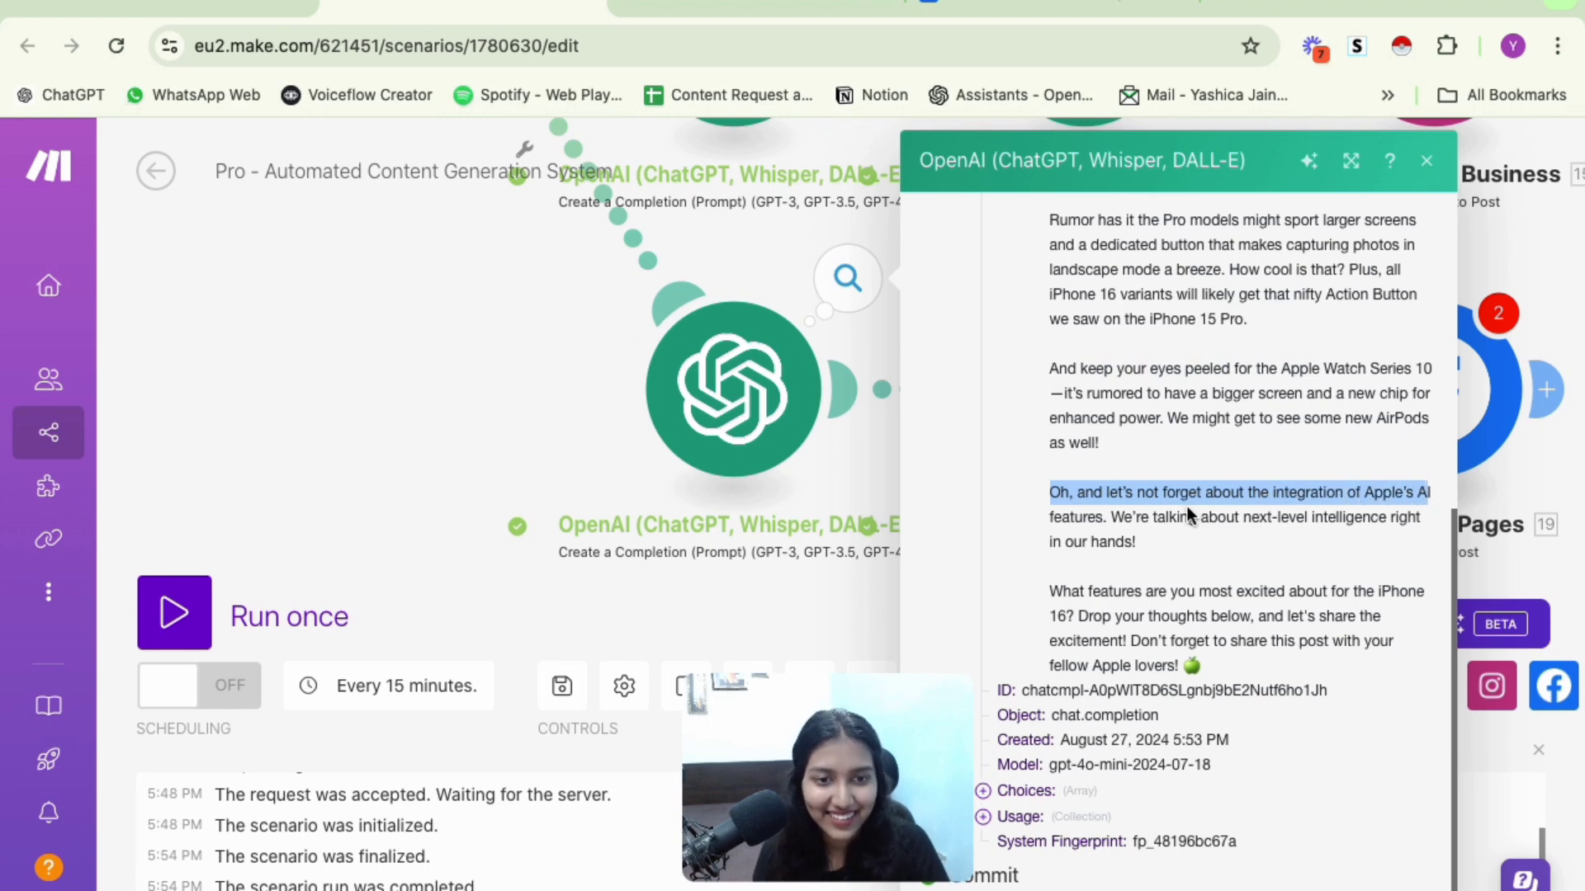
{"action": "left_click", "coordinate": [1206, 625]}
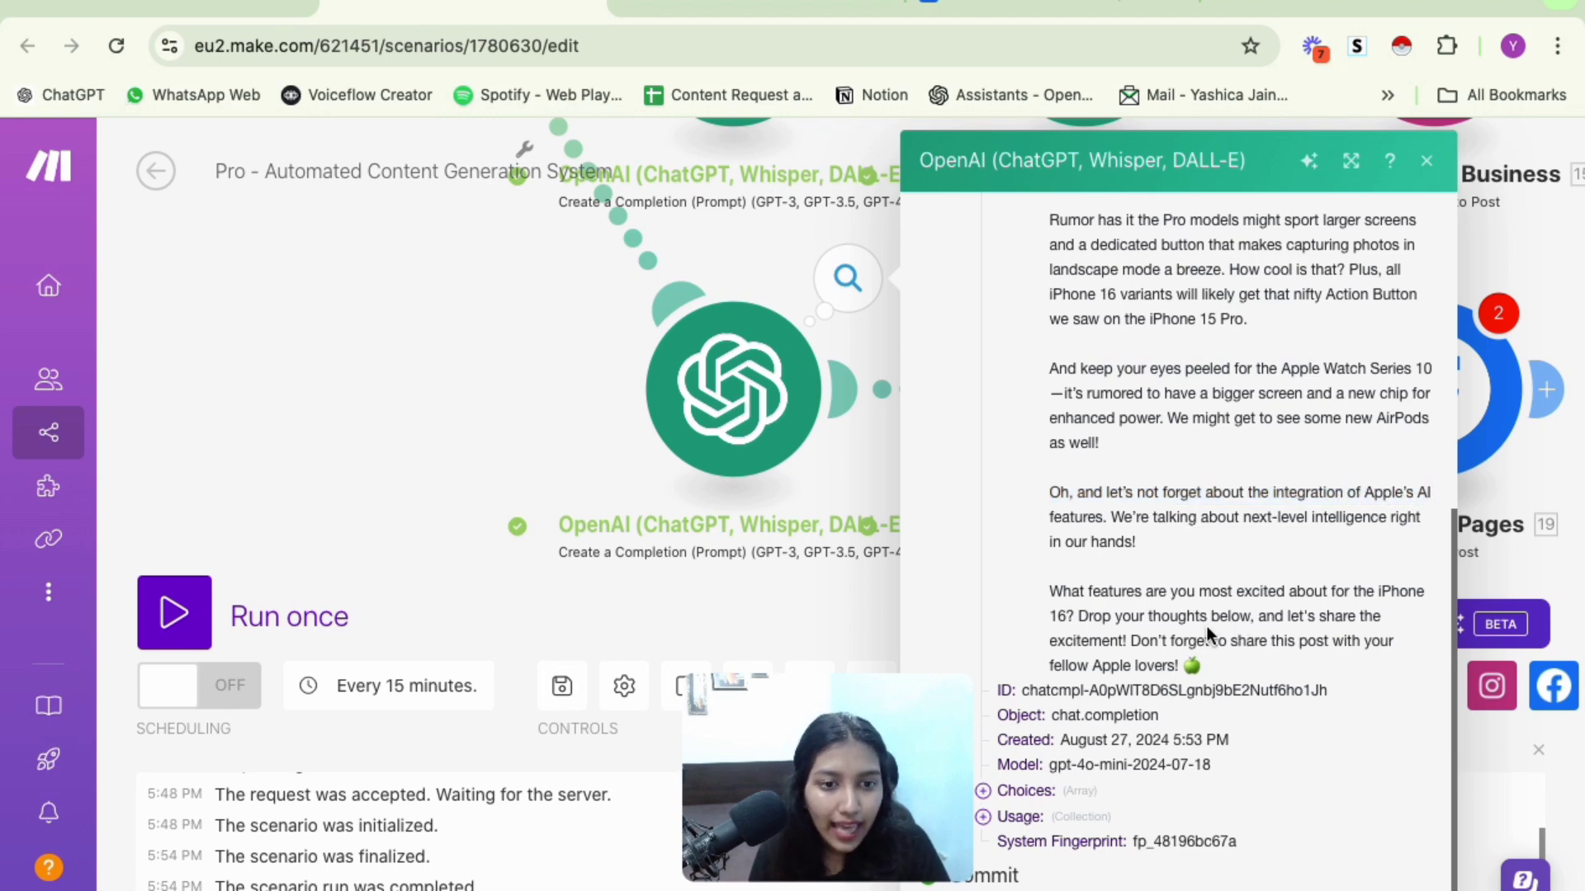
{"action": "left_click_drag", "start_coordinate": [1266, 660], "coordinate": [1090, 650]}
{"action": "left_click", "coordinate": [504, 444]}
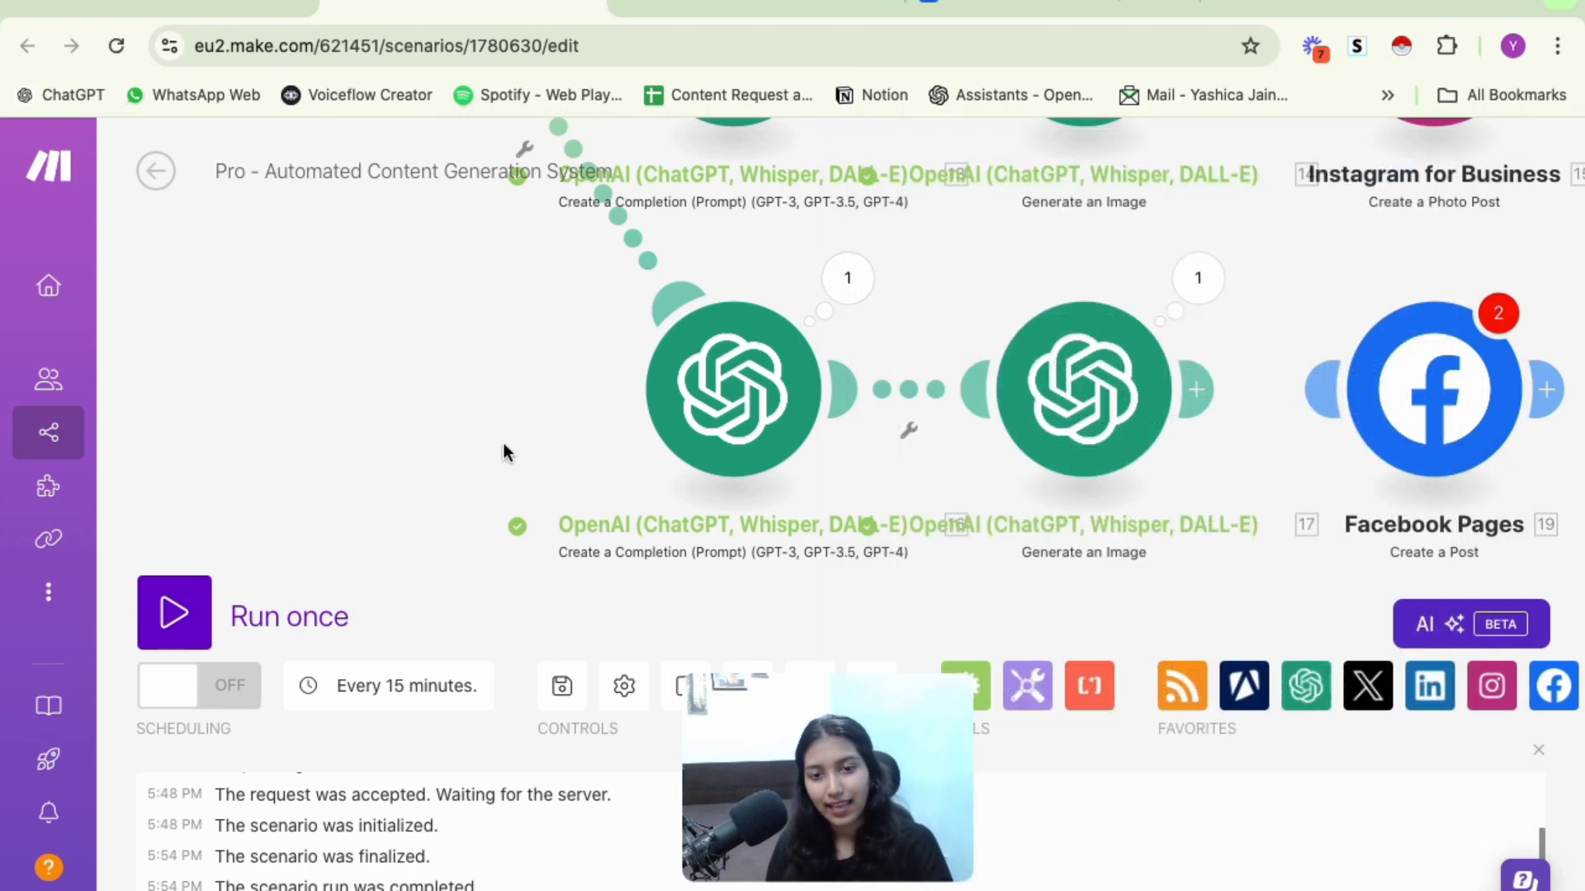
Inspect the image prompt in the Instagram branch's Generate an Image output, then close it and view all four branches
{"action": "scroll", "coordinate": [503, 443], "scroll_direction": "down", "scroll_amount": 5}
{"action": "left_click", "coordinate": [755, 255]}
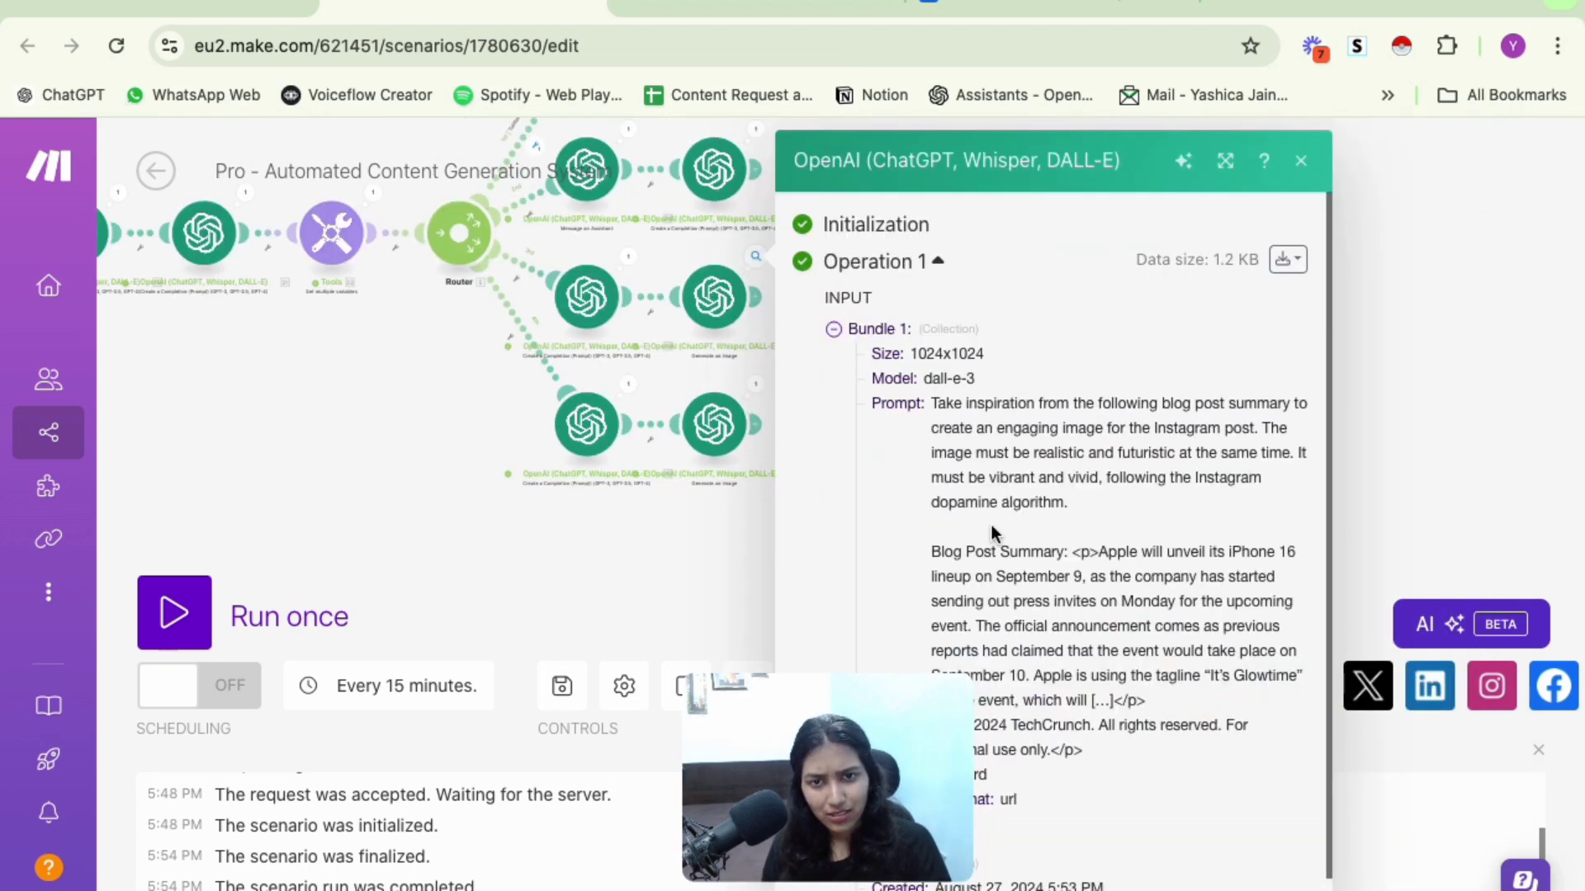
{"action": "scroll", "coordinate": [1164, 716], "scroll_direction": "down", "scroll_amount": 1}
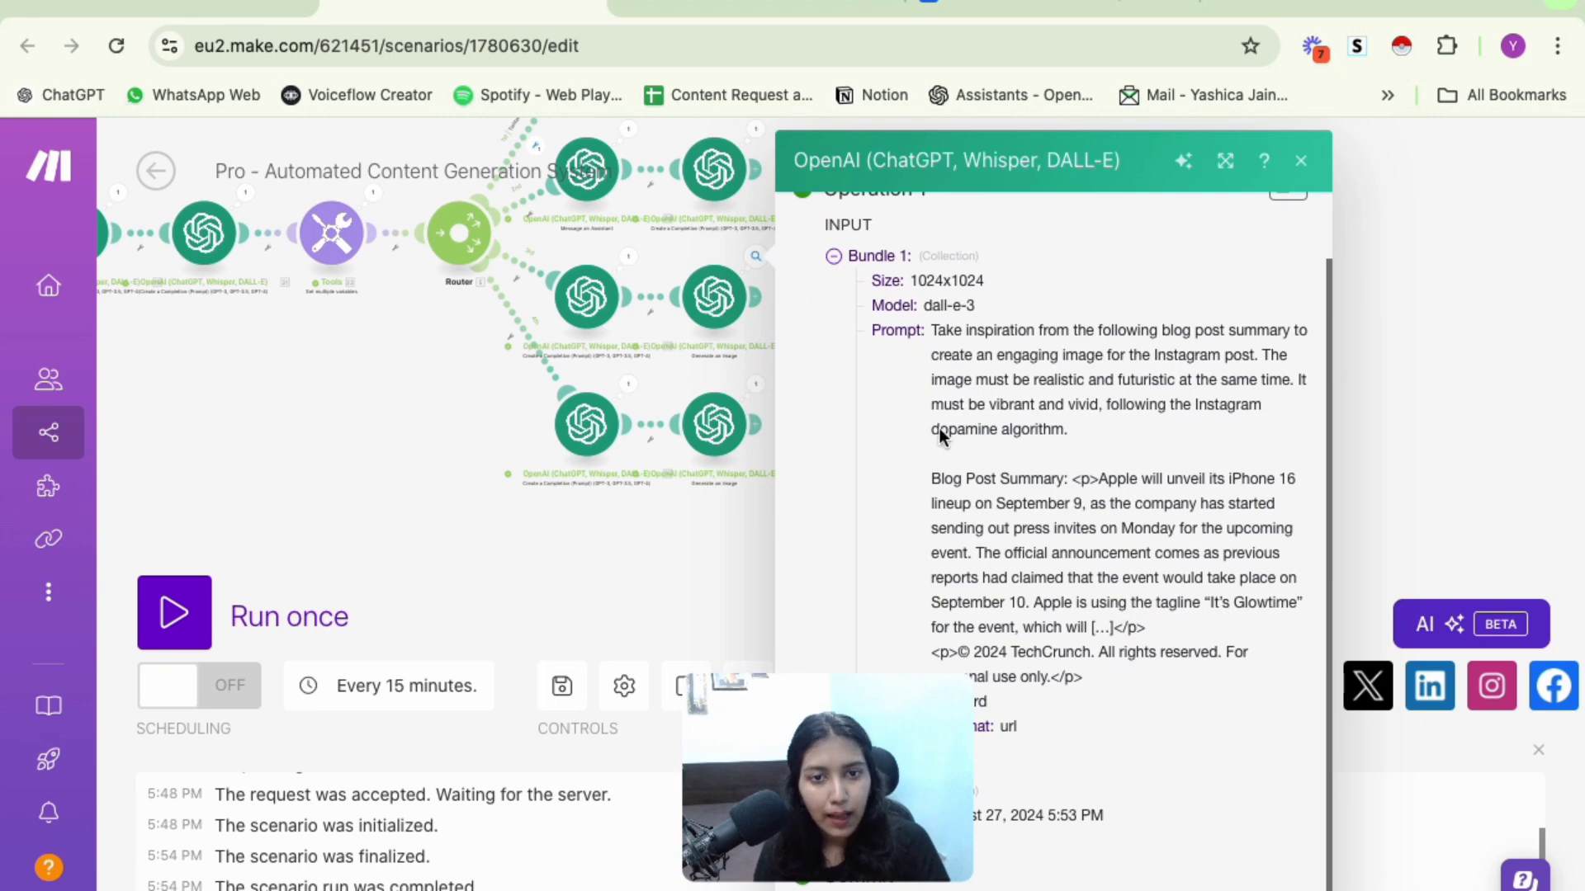
{"action": "left_click", "coordinate": [473, 459]}
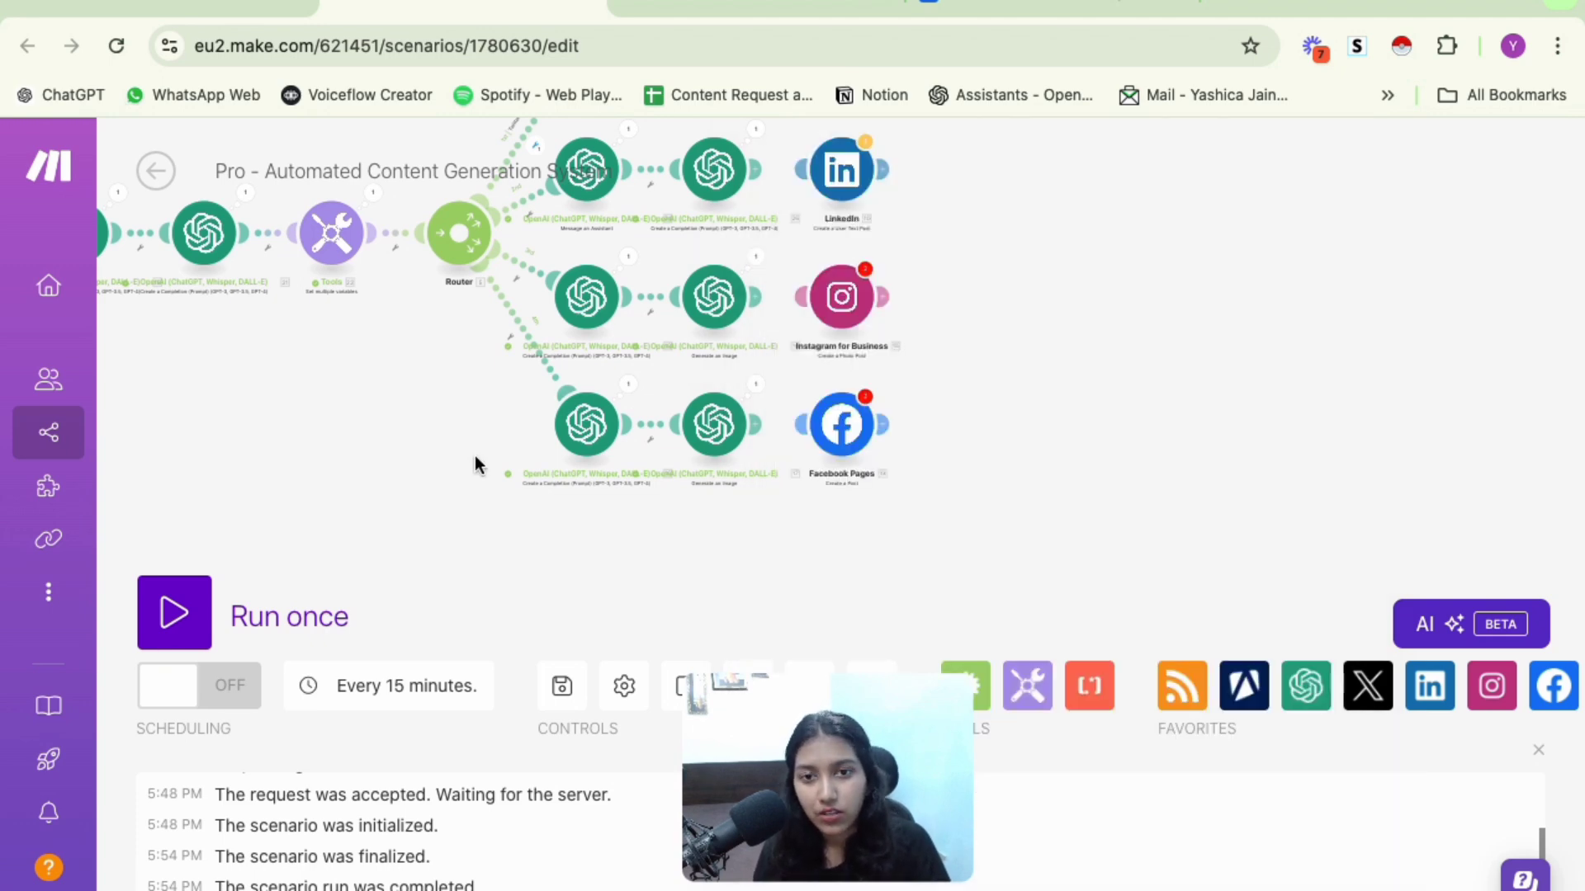
{"action": "left_click_drag", "start_coordinate": [474, 460], "coordinate": [725, 576]}
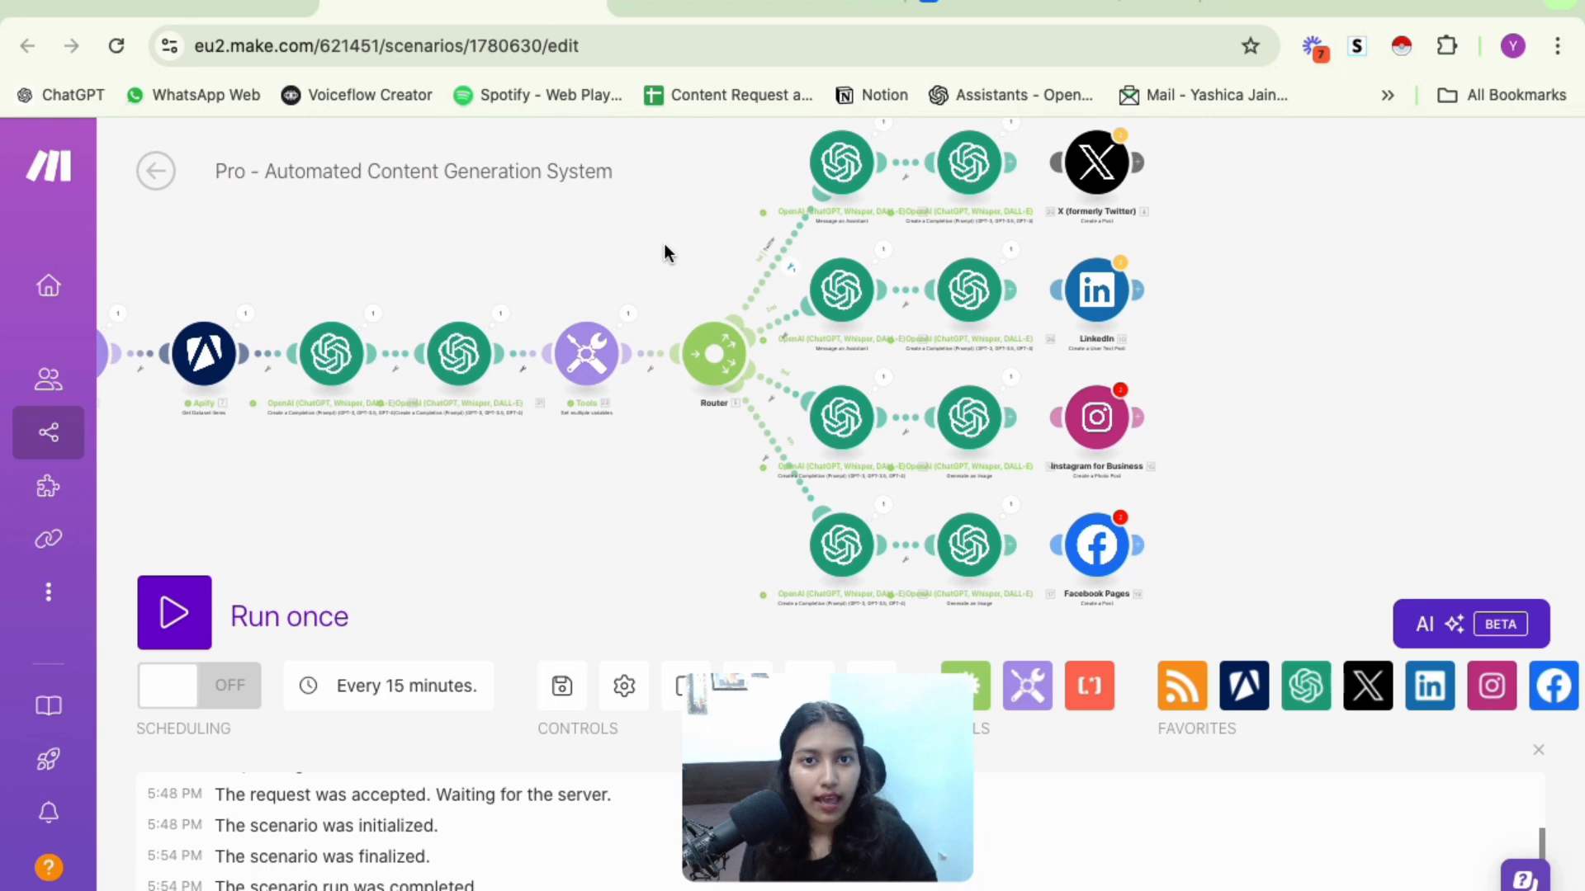
Run the Advanced - Automated Content Generation System scenario once and inspect the RSS module's fetched article
{"action": "left_click", "coordinate": [716, 5]}
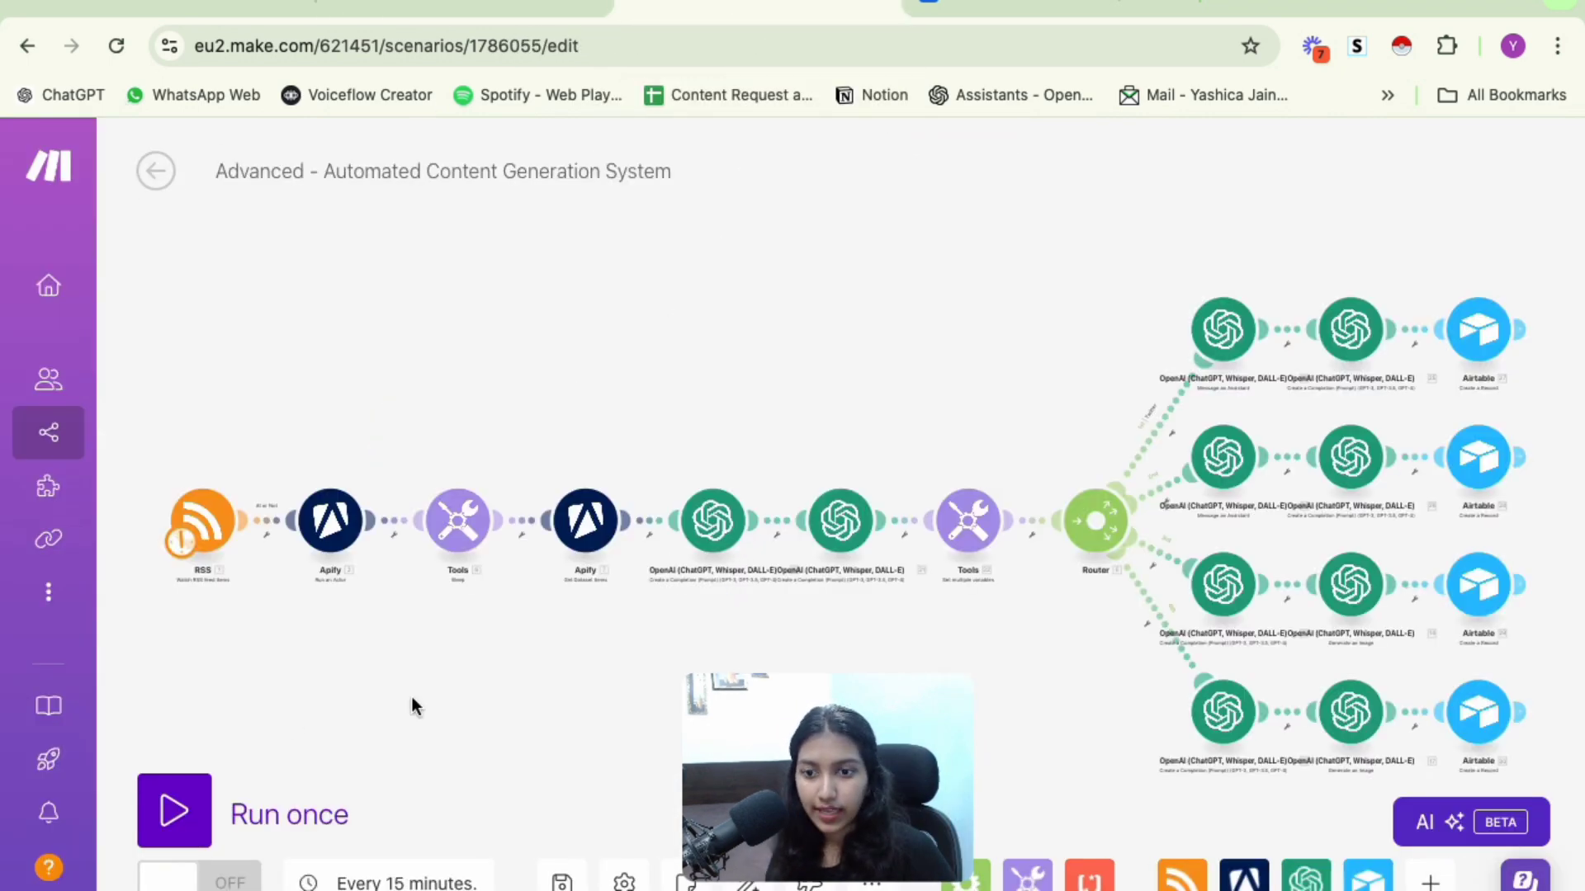
{"action": "left_click", "coordinate": [175, 818]}
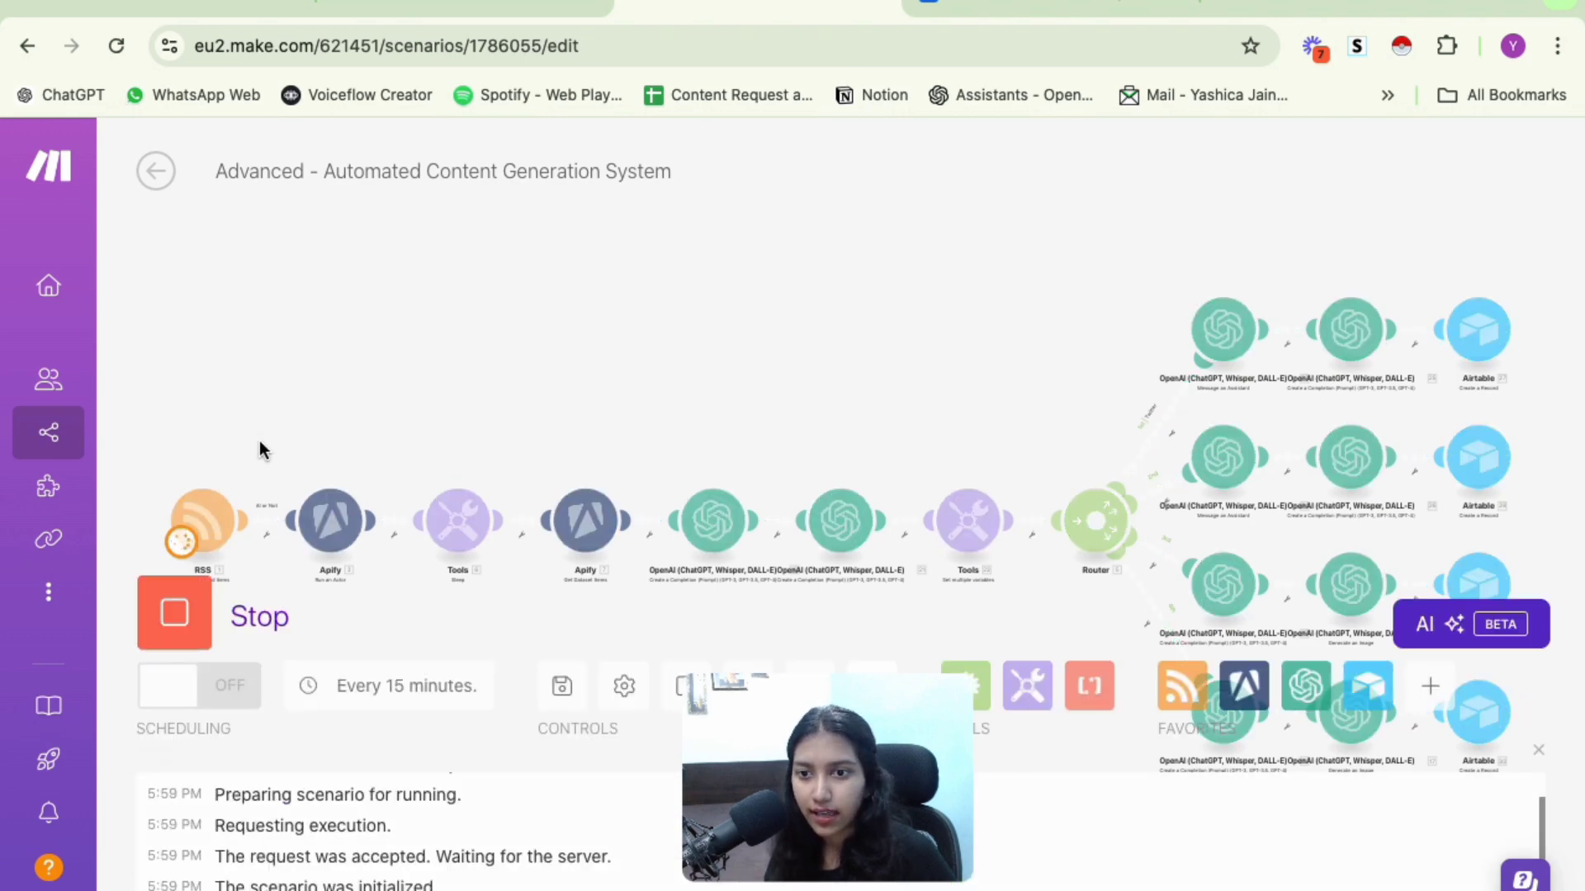
{"action": "left_click", "coordinate": [243, 484]}
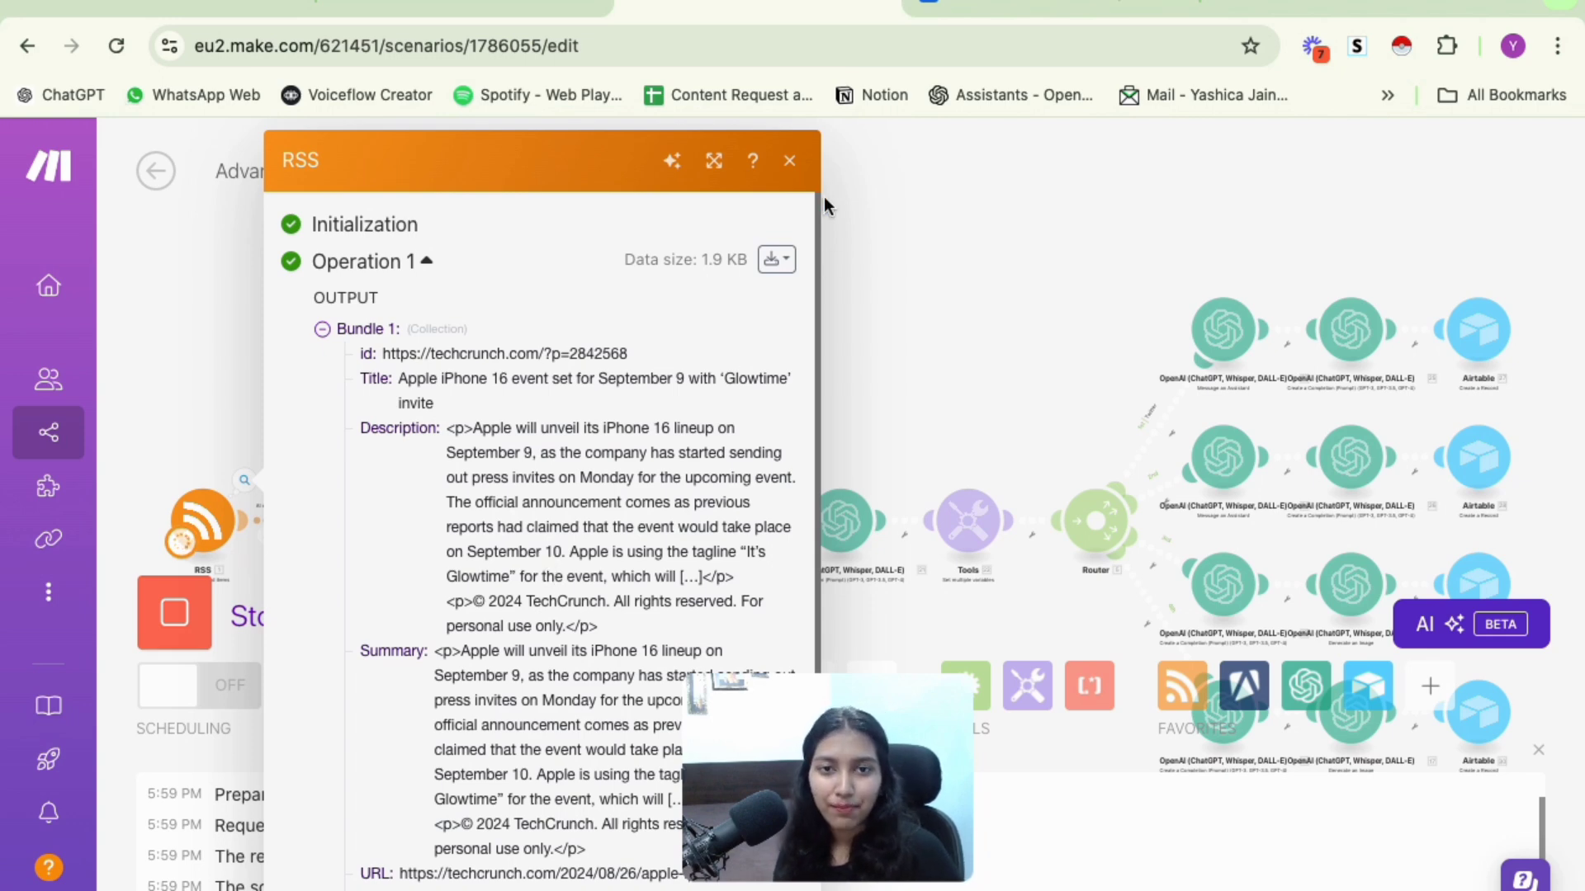
{"action": "left_click", "coordinate": [788, 162]}
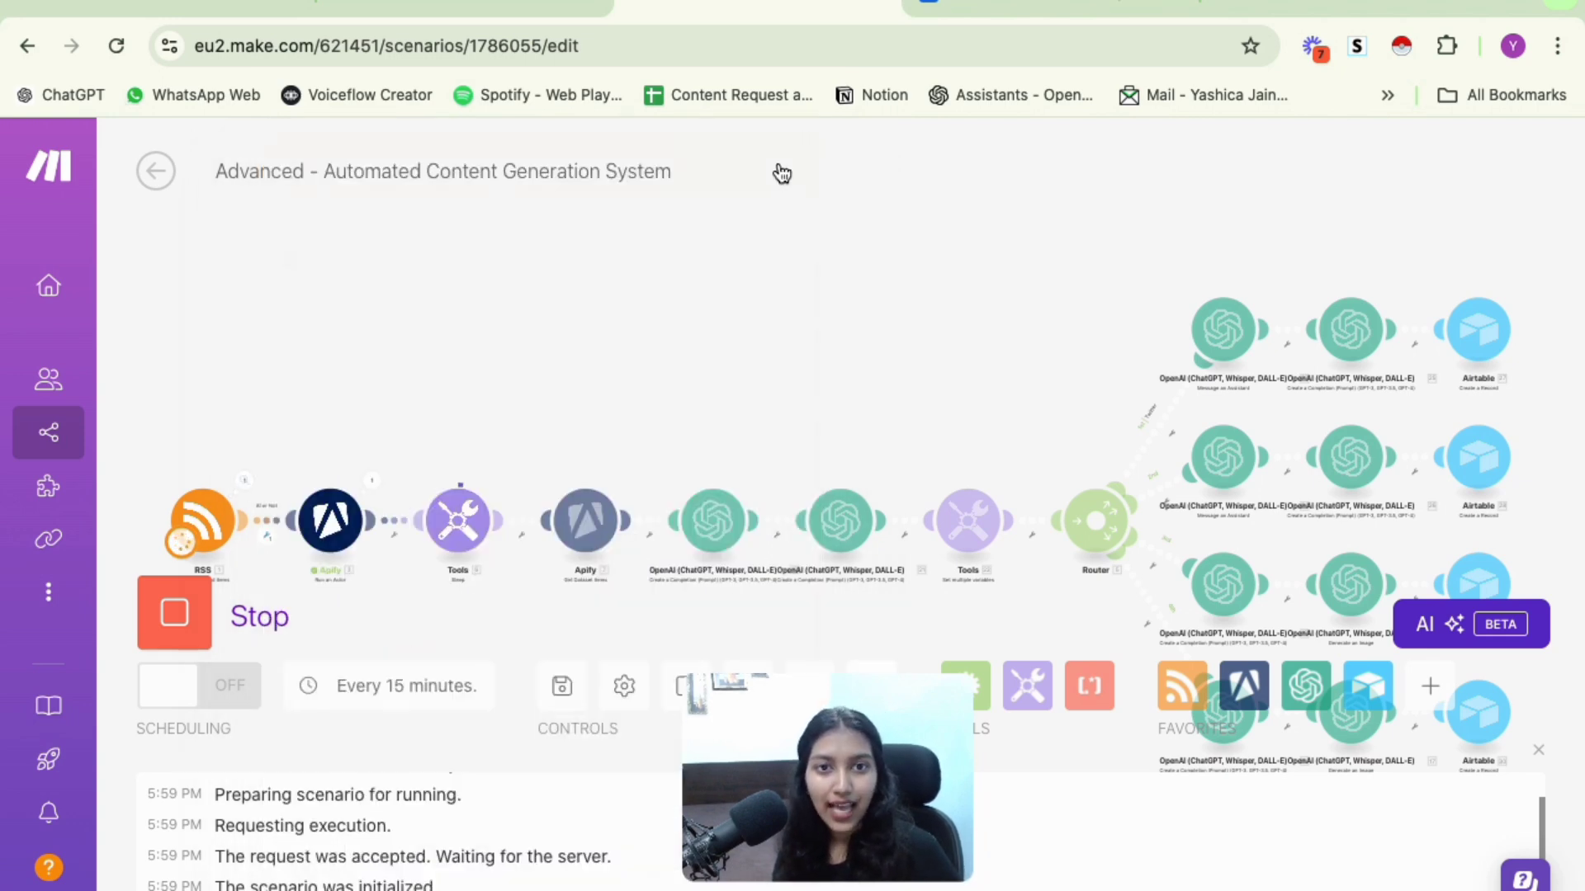
Switch to the Airtable content interface, open its Kanban page and check for generated posts while the Make scenario runs
{"action": "left_click", "coordinate": [1094, 3]}
{"action": "left_click", "coordinate": [665, 157]}
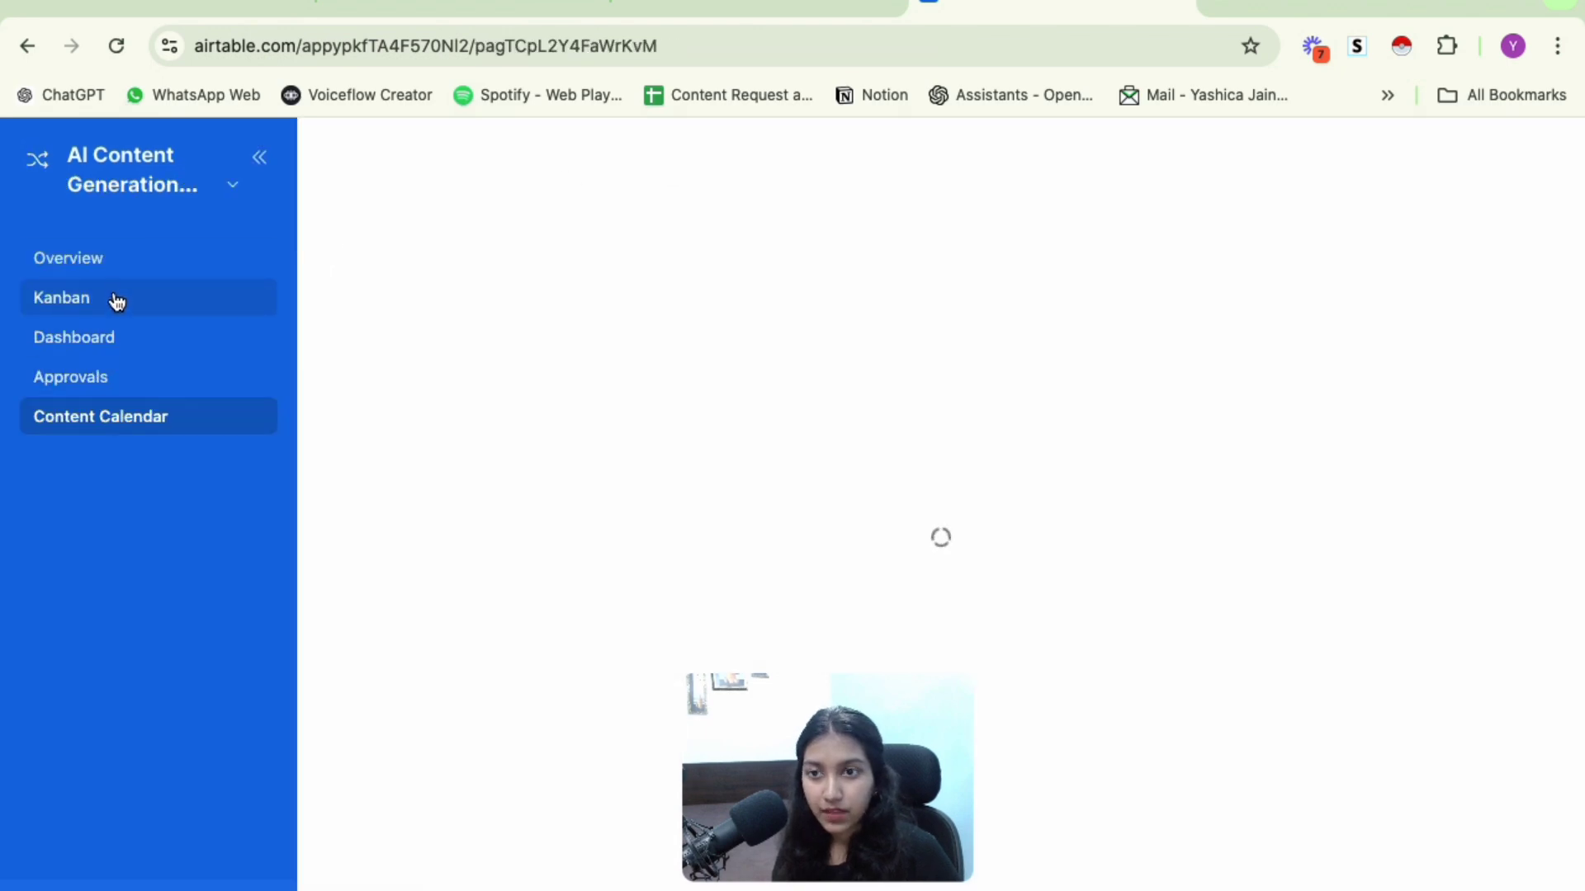
{"action": "left_click", "coordinate": [118, 306]}
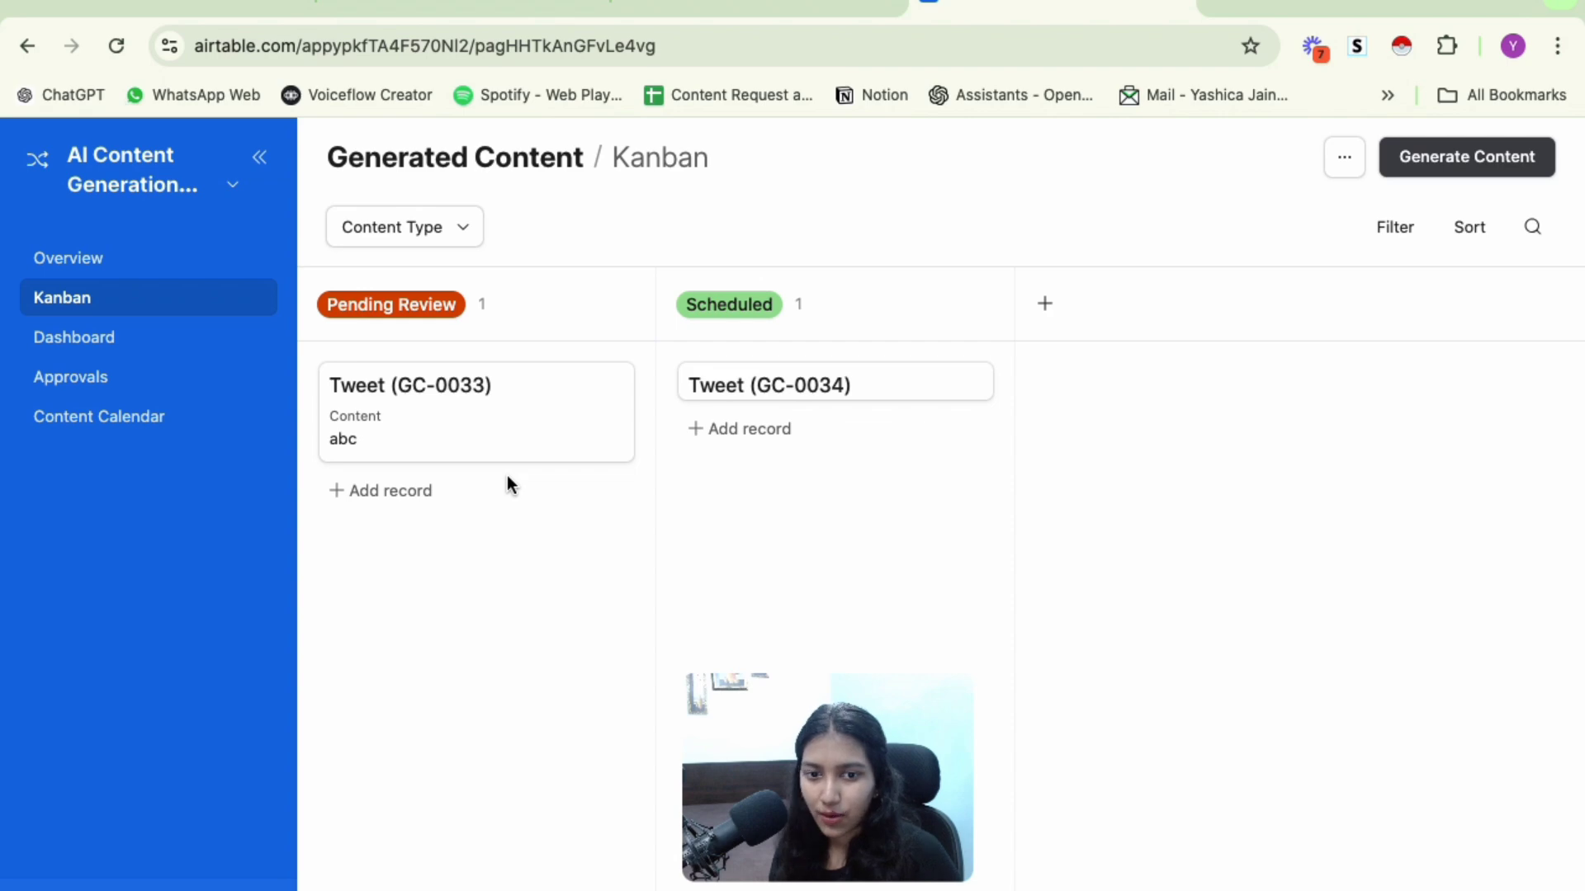
{"action": "left_click", "coordinate": [743, 7]}
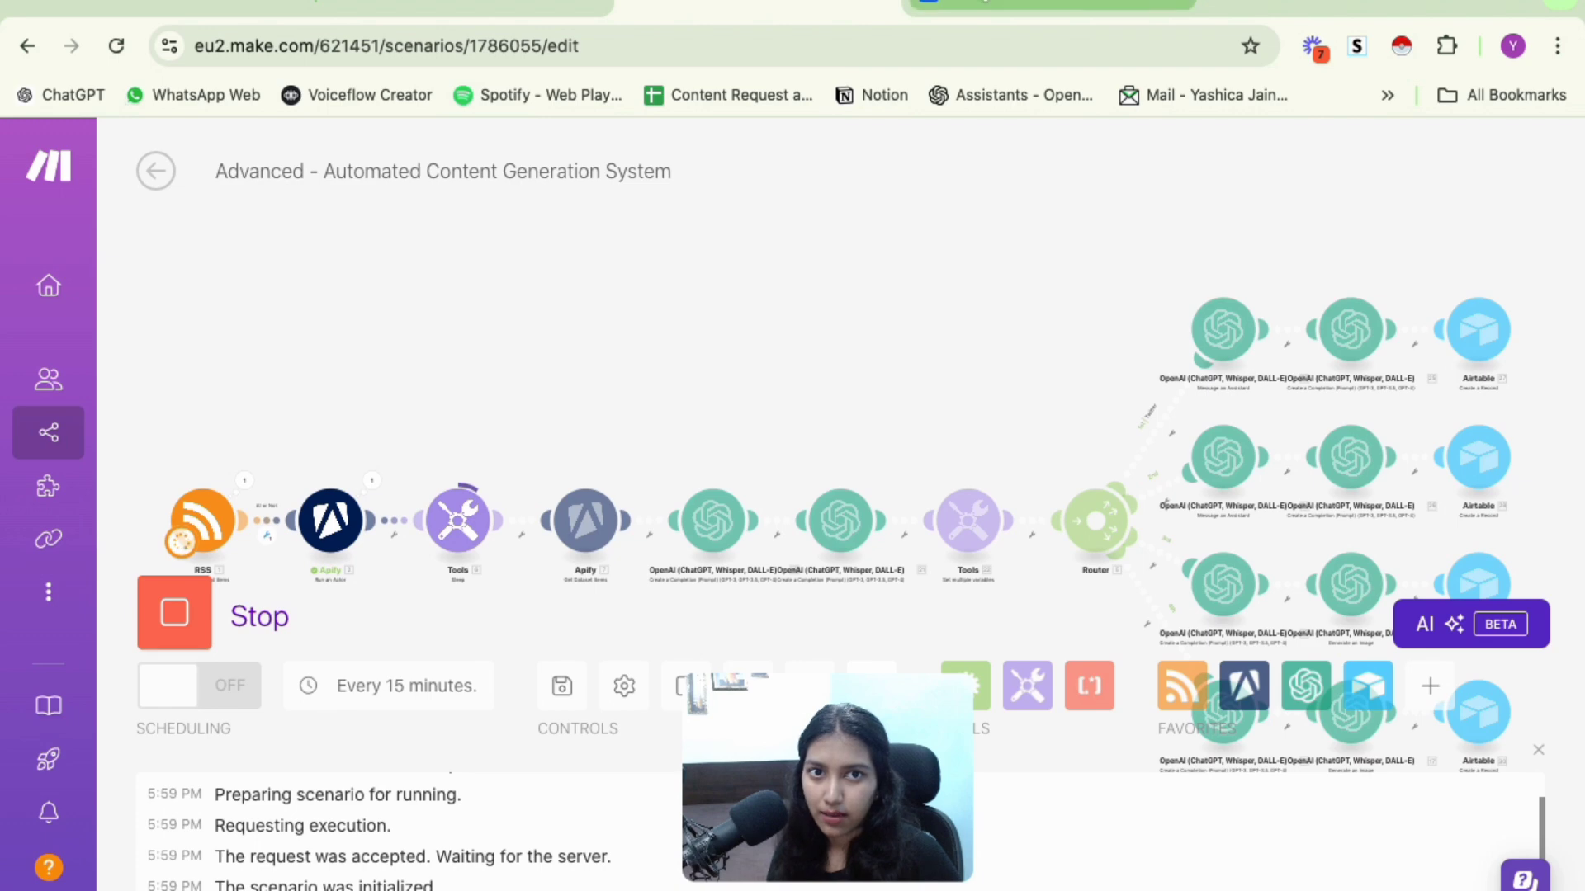
{"action": "left_click", "coordinate": [1042, 5]}
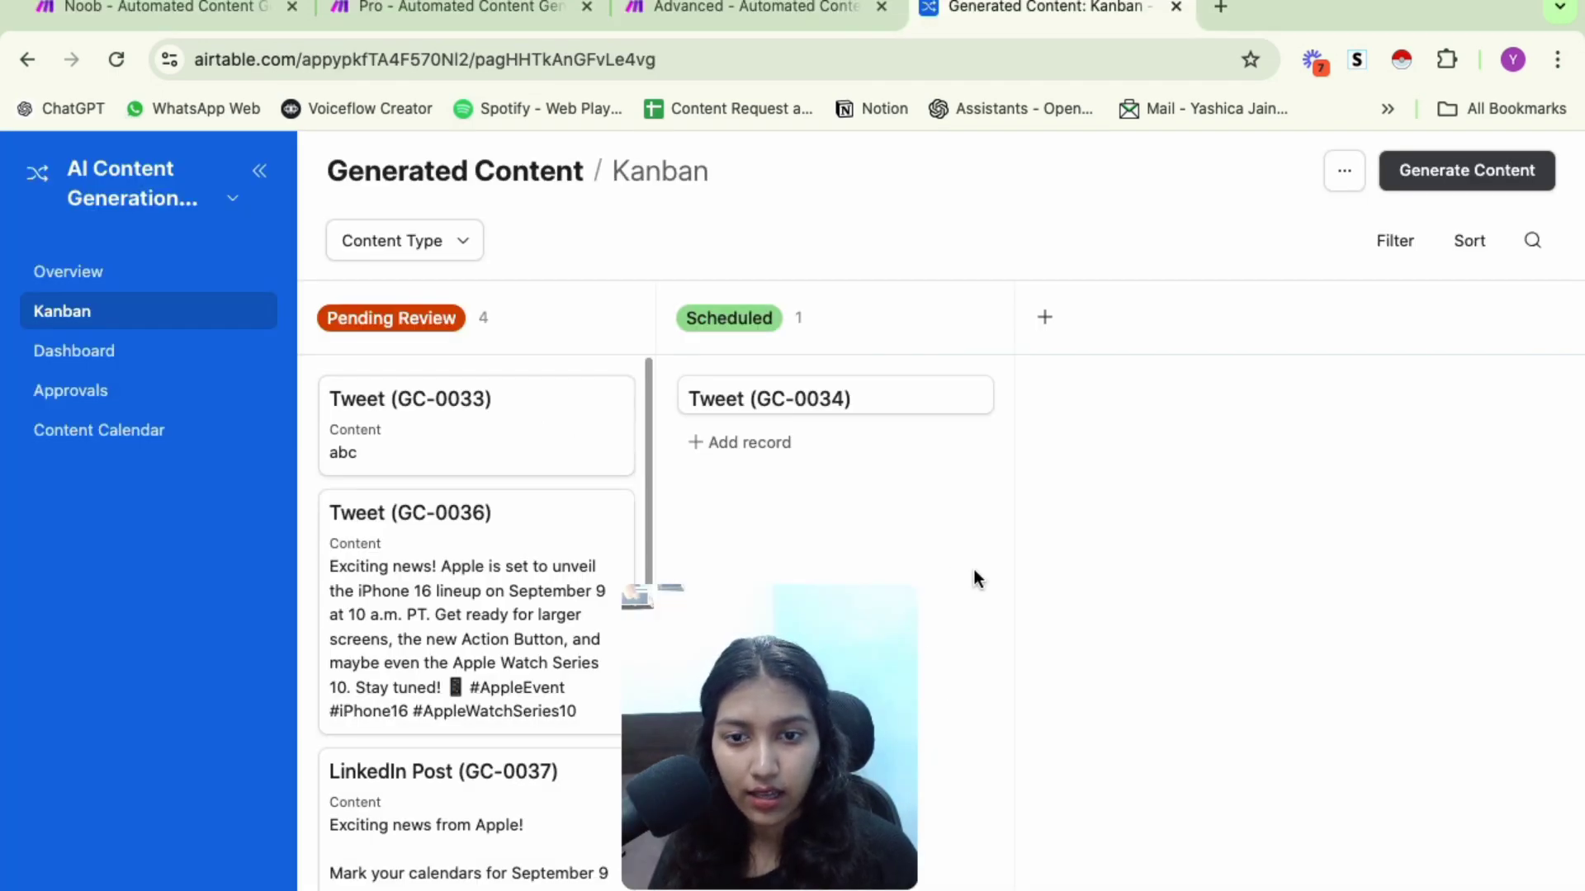
Return to the Advanced scenario in Make and inspect the Create a Completion outputs of the tweet and LinkedIn branches
{"action": "left_click", "coordinate": [743, 8]}
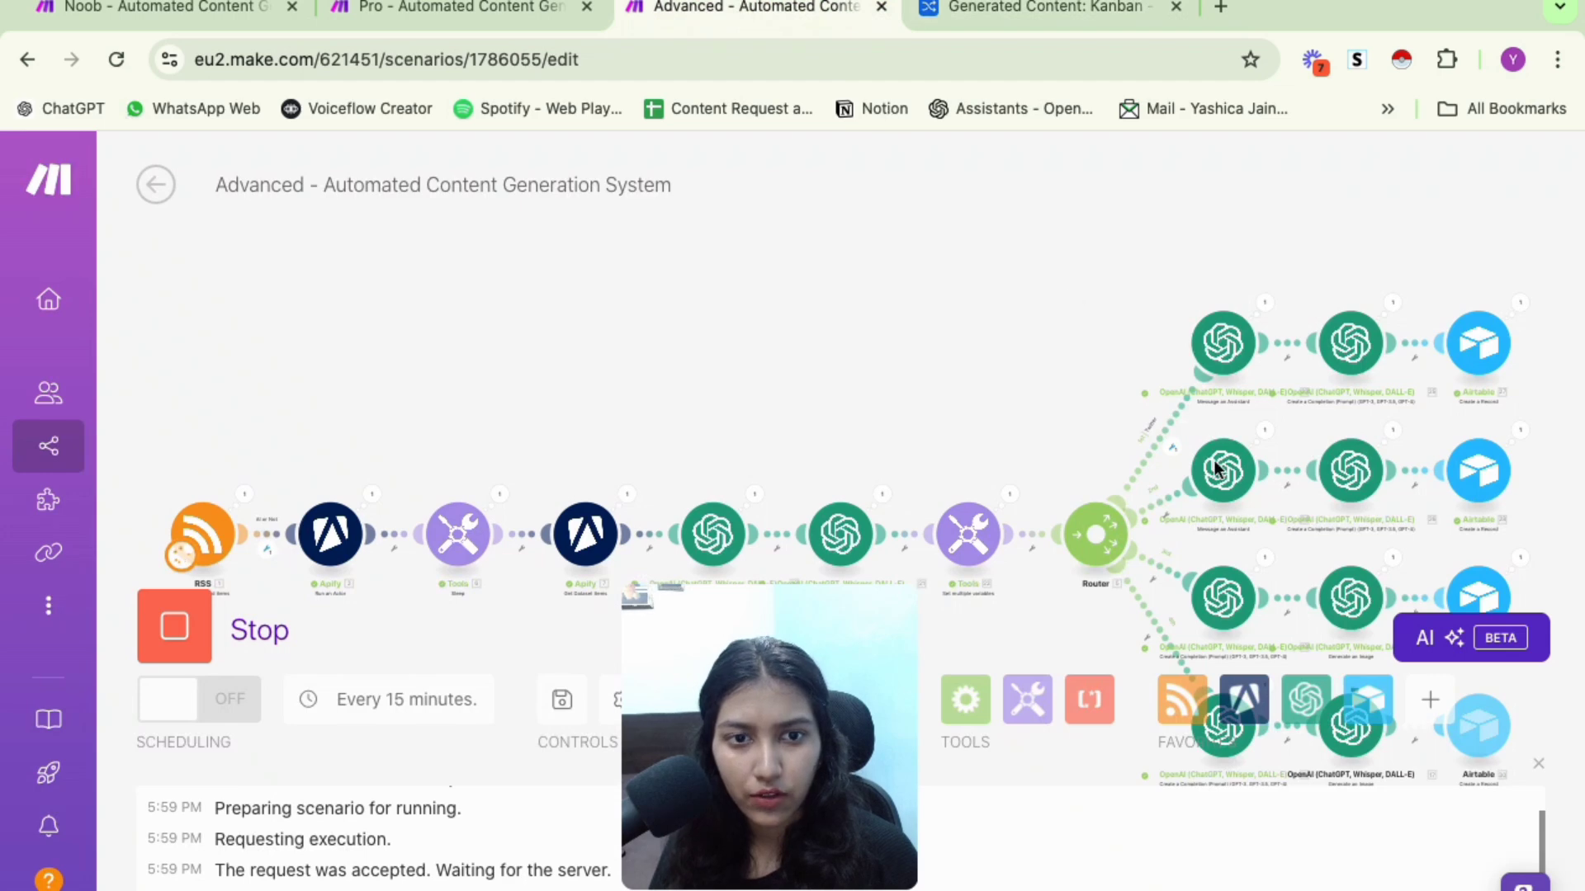
{"action": "left_click", "coordinate": [1394, 307]}
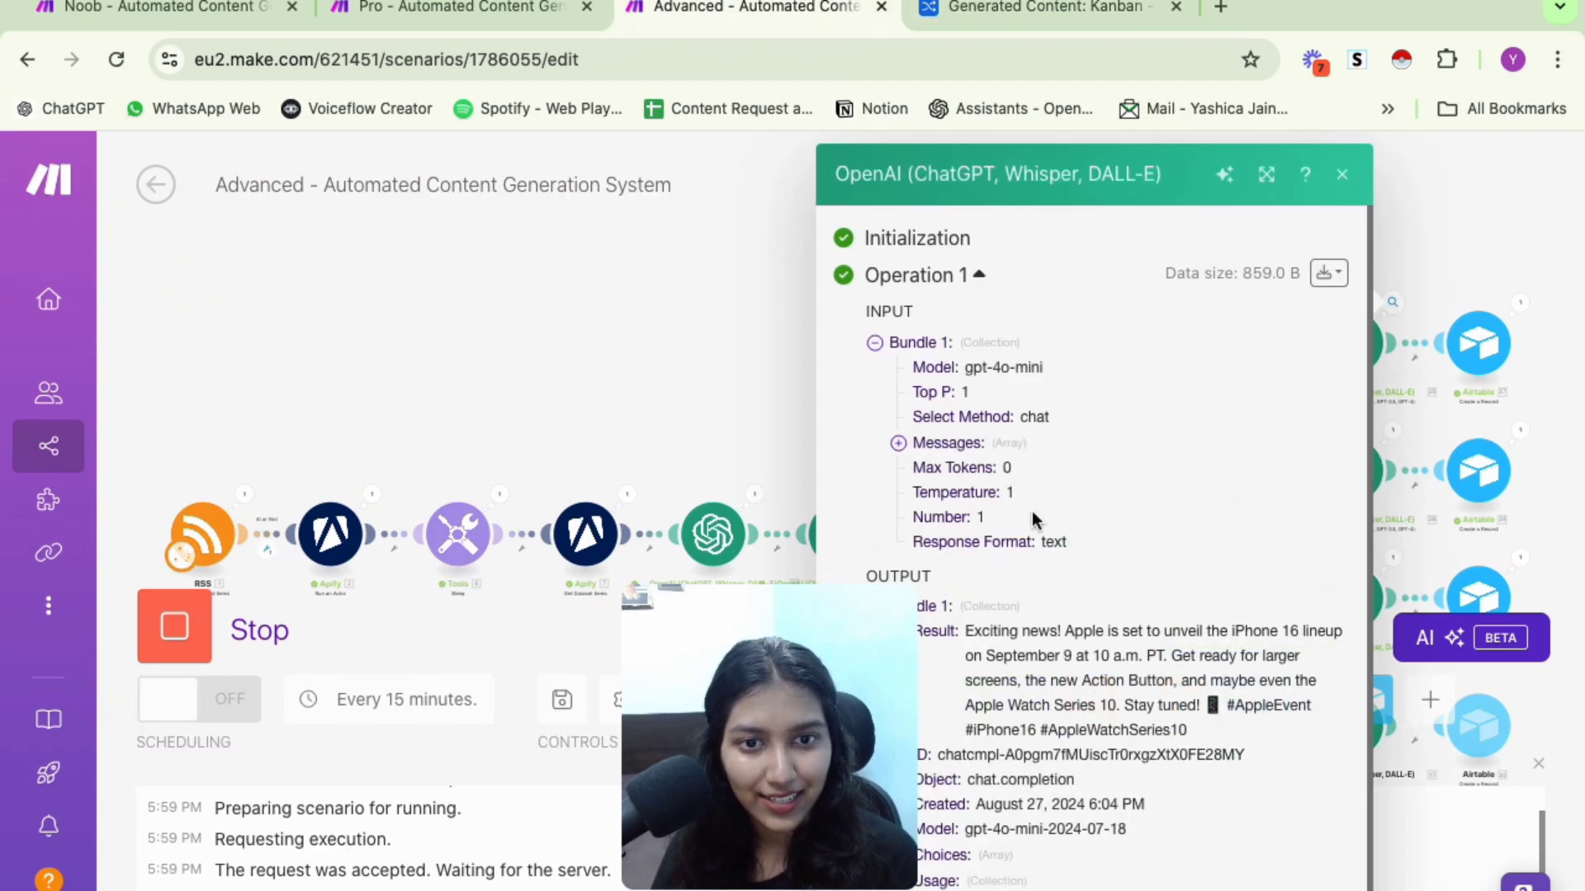
{"action": "left_click", "coordinate": [1474, 263]}
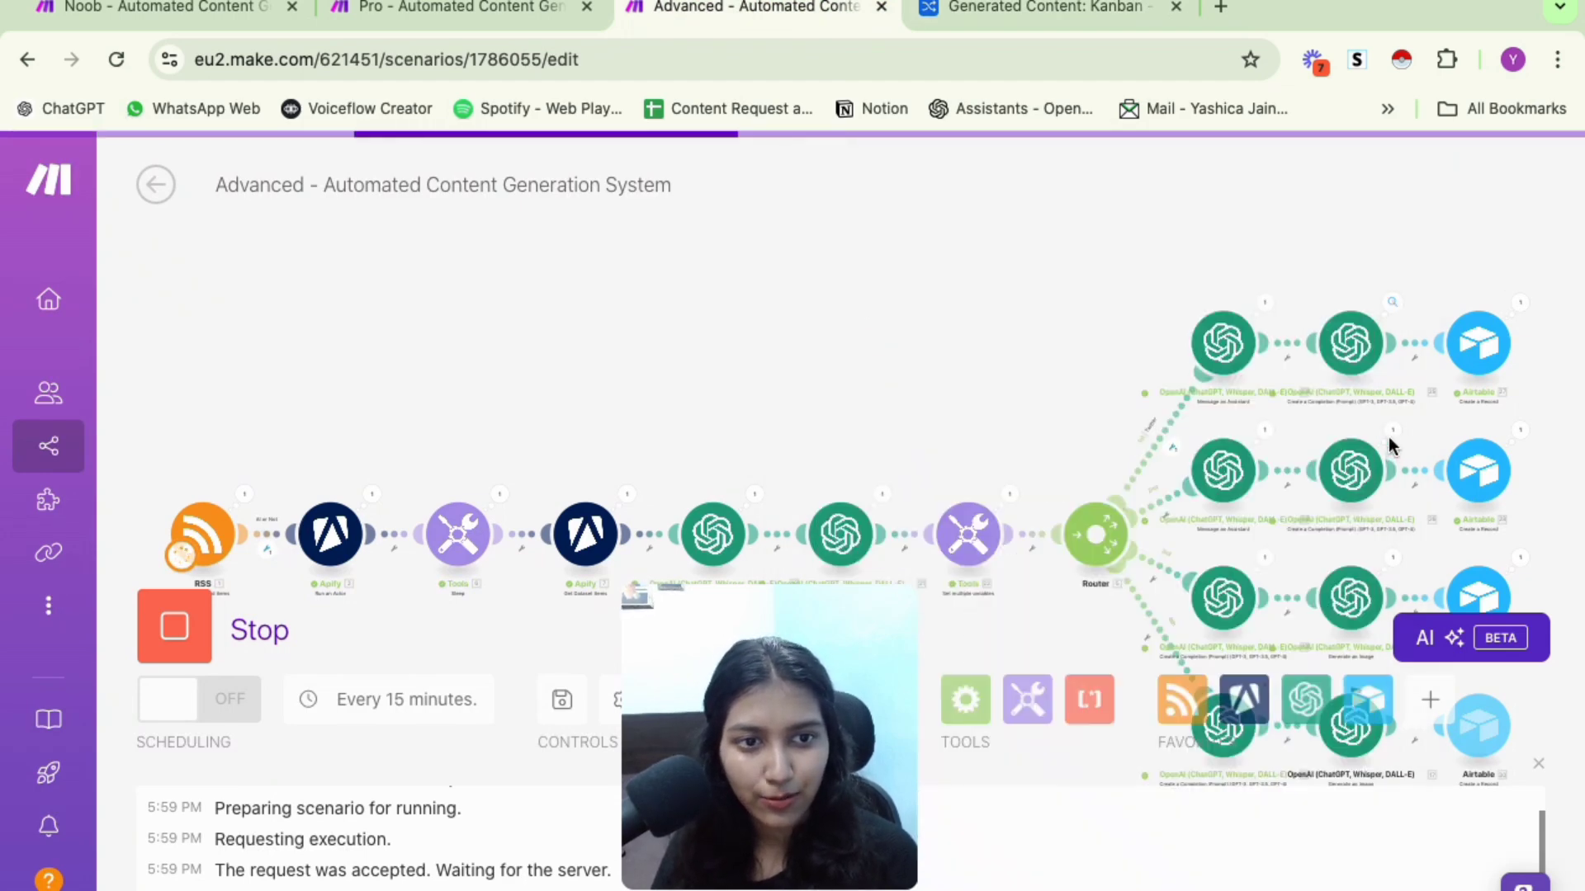
{"action": "left_click", "coordinate": [1392, 430]}
{"action": "left_click", "coordinate": [701, 256]}
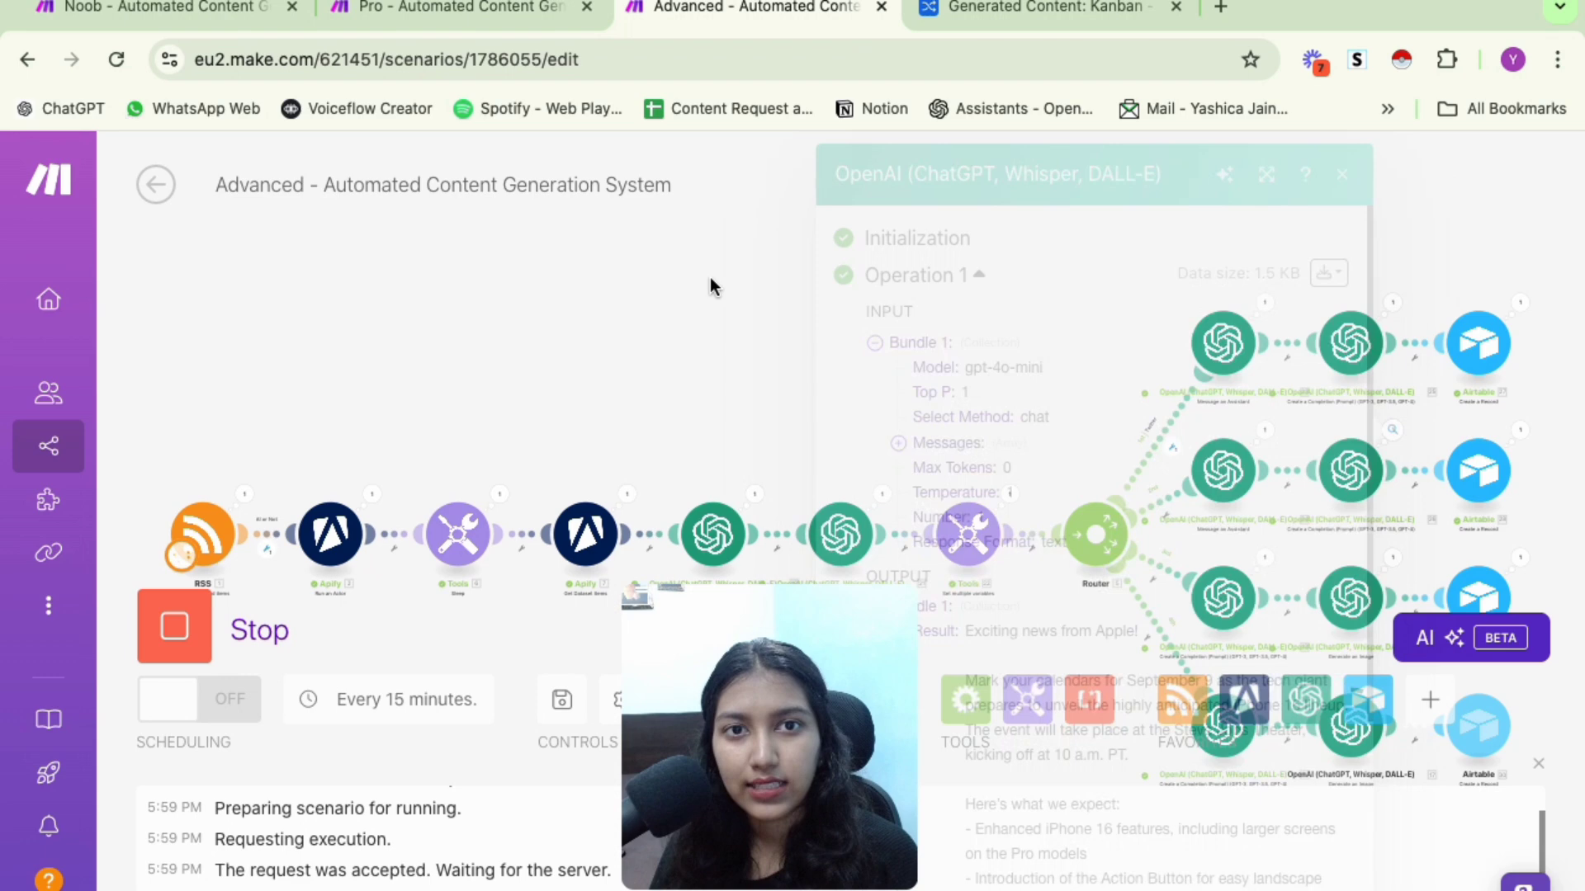
Switch to Airtable and review the Content Dashboard's summary figures and its charts of content by status and by type
{"action": "left_click", "coordinate": [1086, 10]}
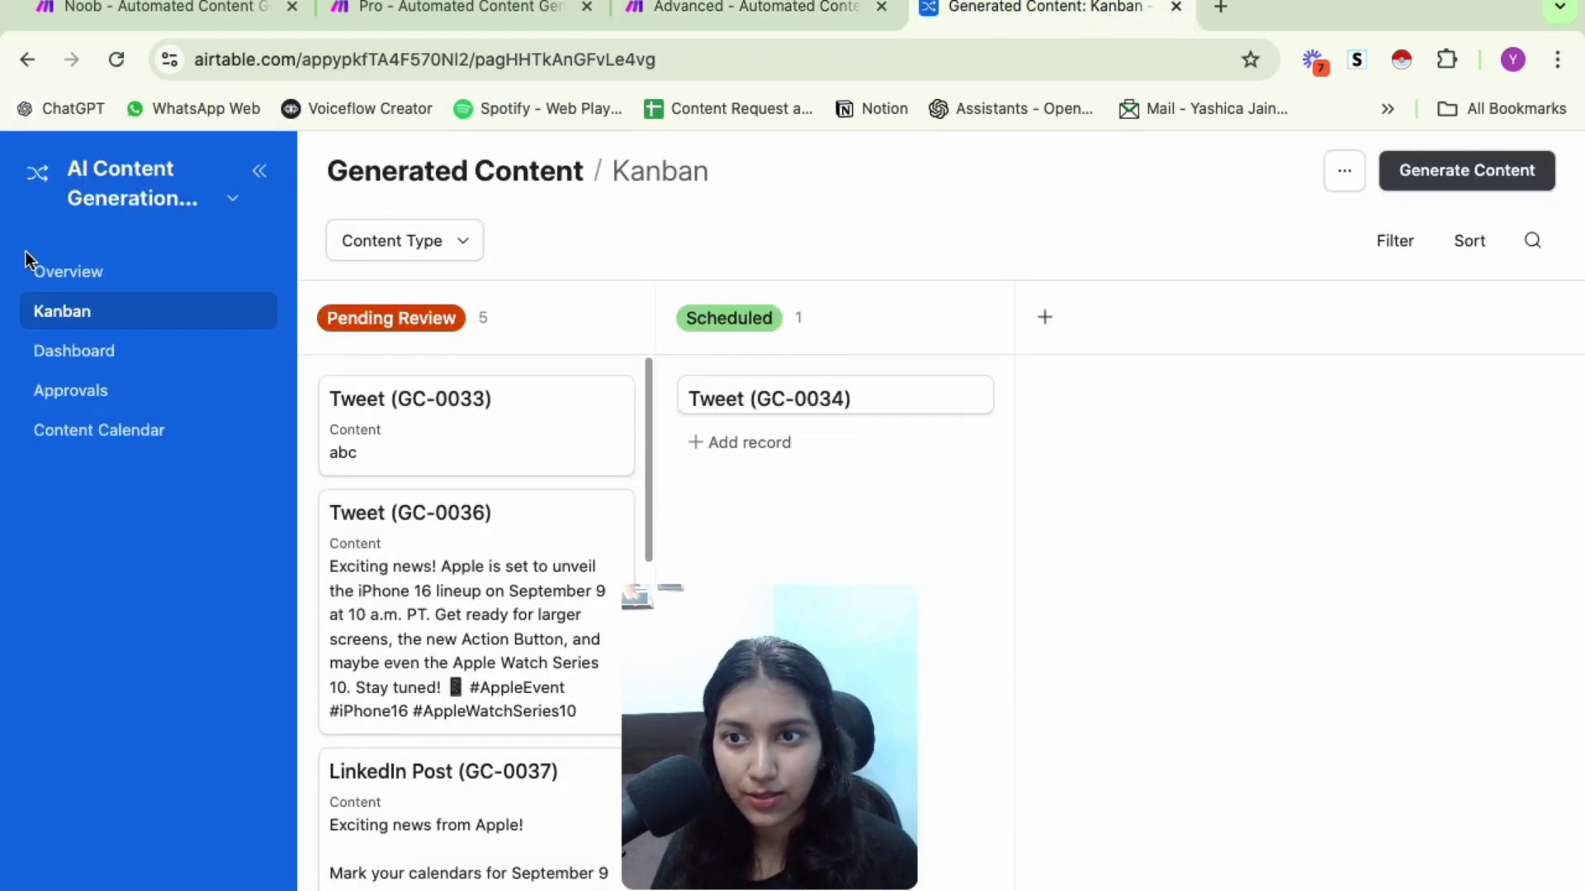
{"action": "left_click", "coordinate": [153, 359]}
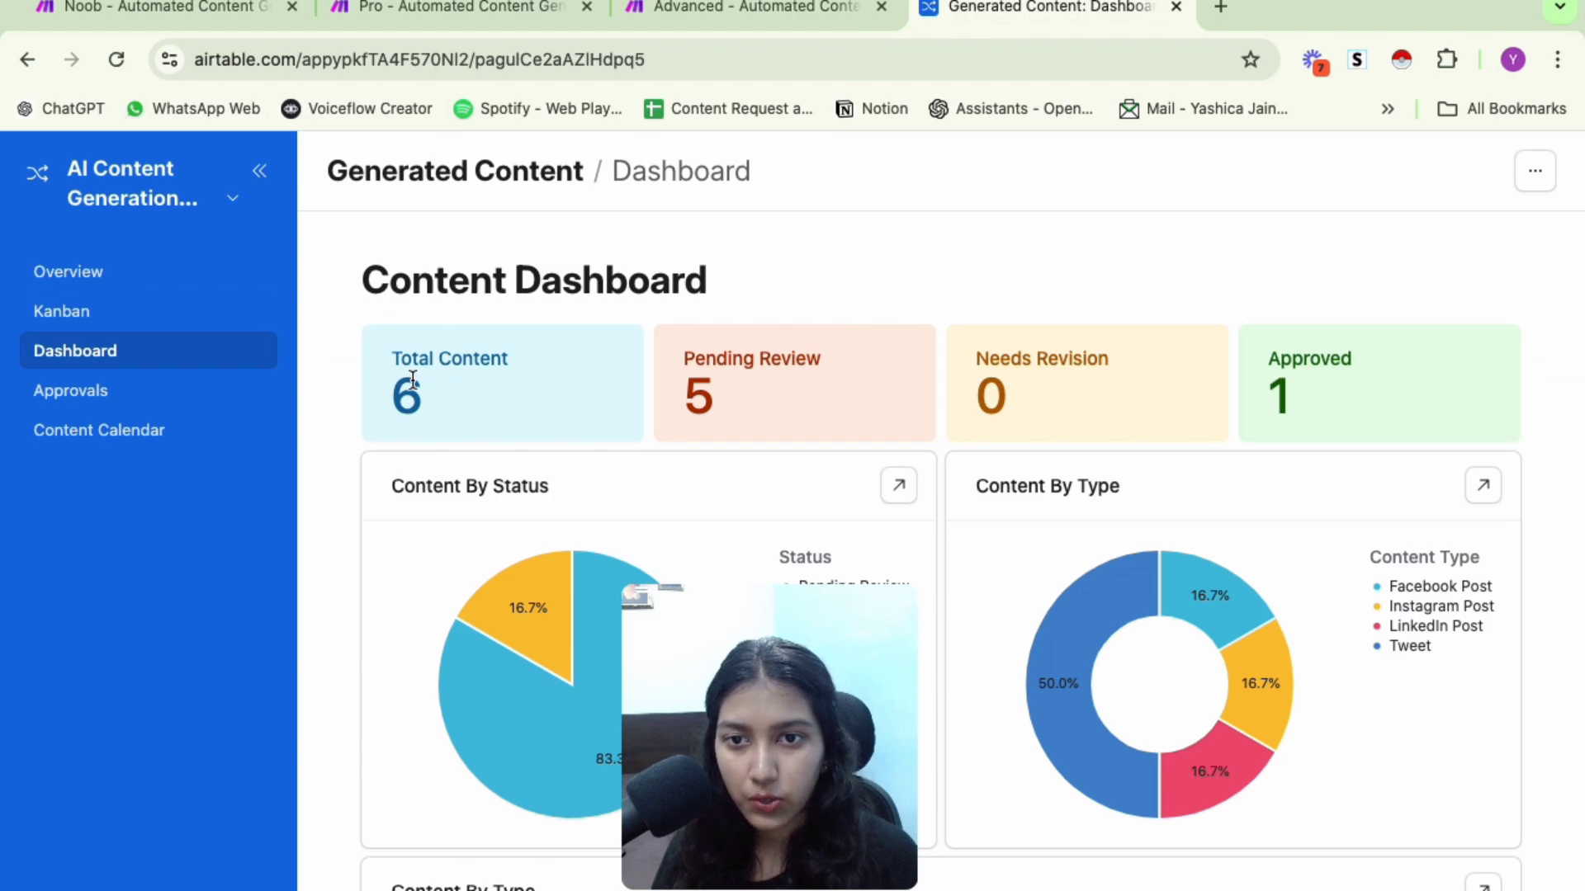
{"action": "scroll", "coordinate": [820, 409], "scroll_direction": "down", "scroll_amount": 5}
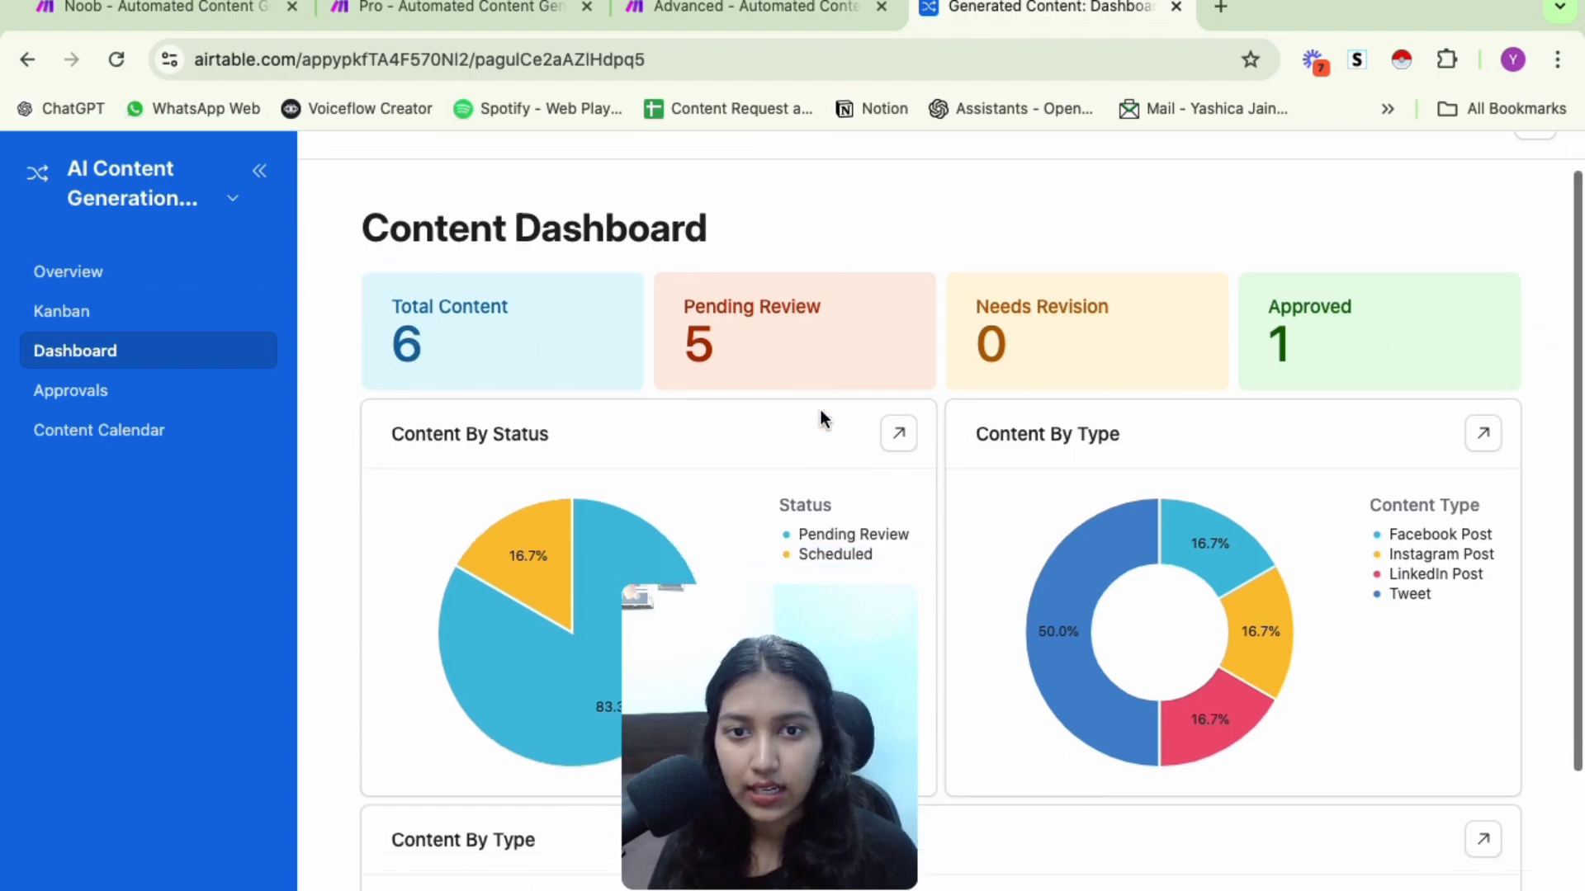
{"action": "scroll", "coordinate": [820, 409], "scroll_direction": "down", "scroll_amount": 1}
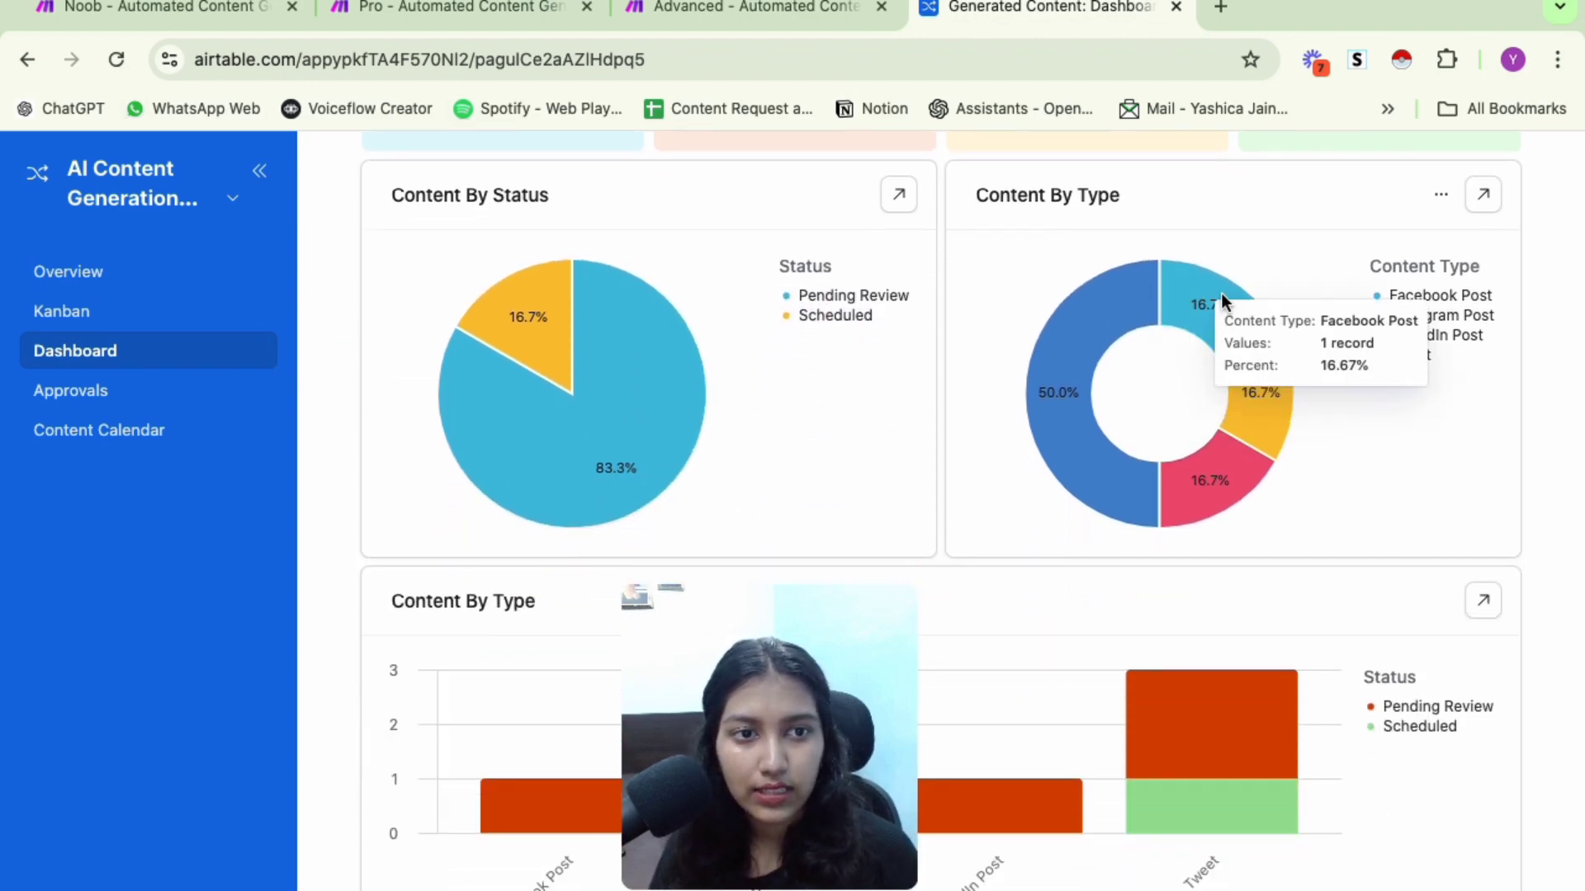
{"action": "mouse_move", "coordinate": [1207, 451]}
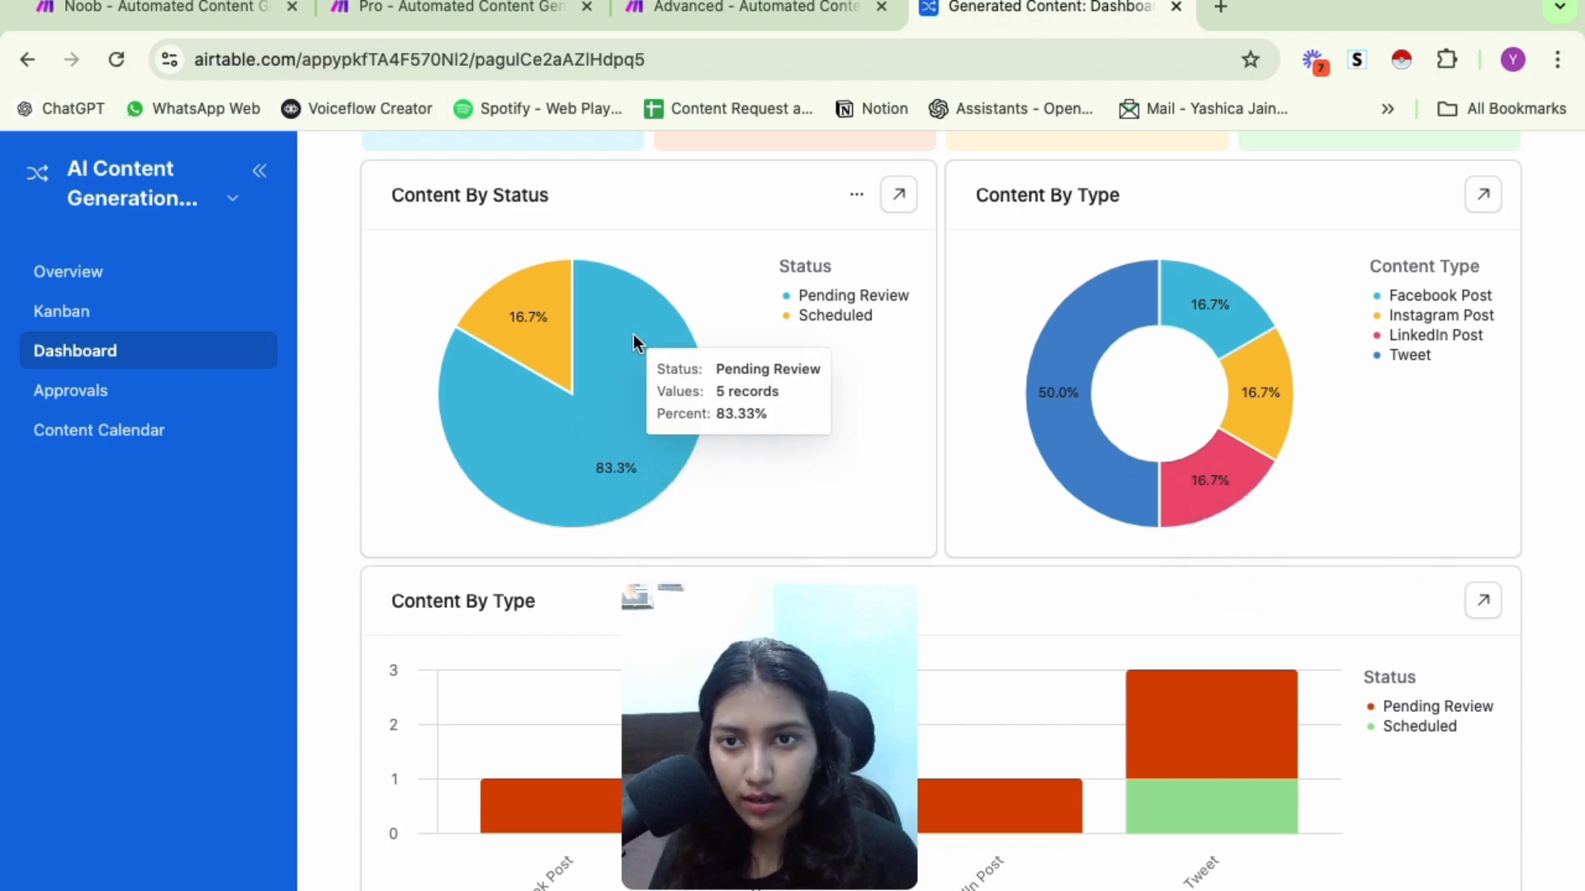
{"action": "scroll", "coordinate": [855, 423], "scroll_direction": "down", "scroll_amount": 1}
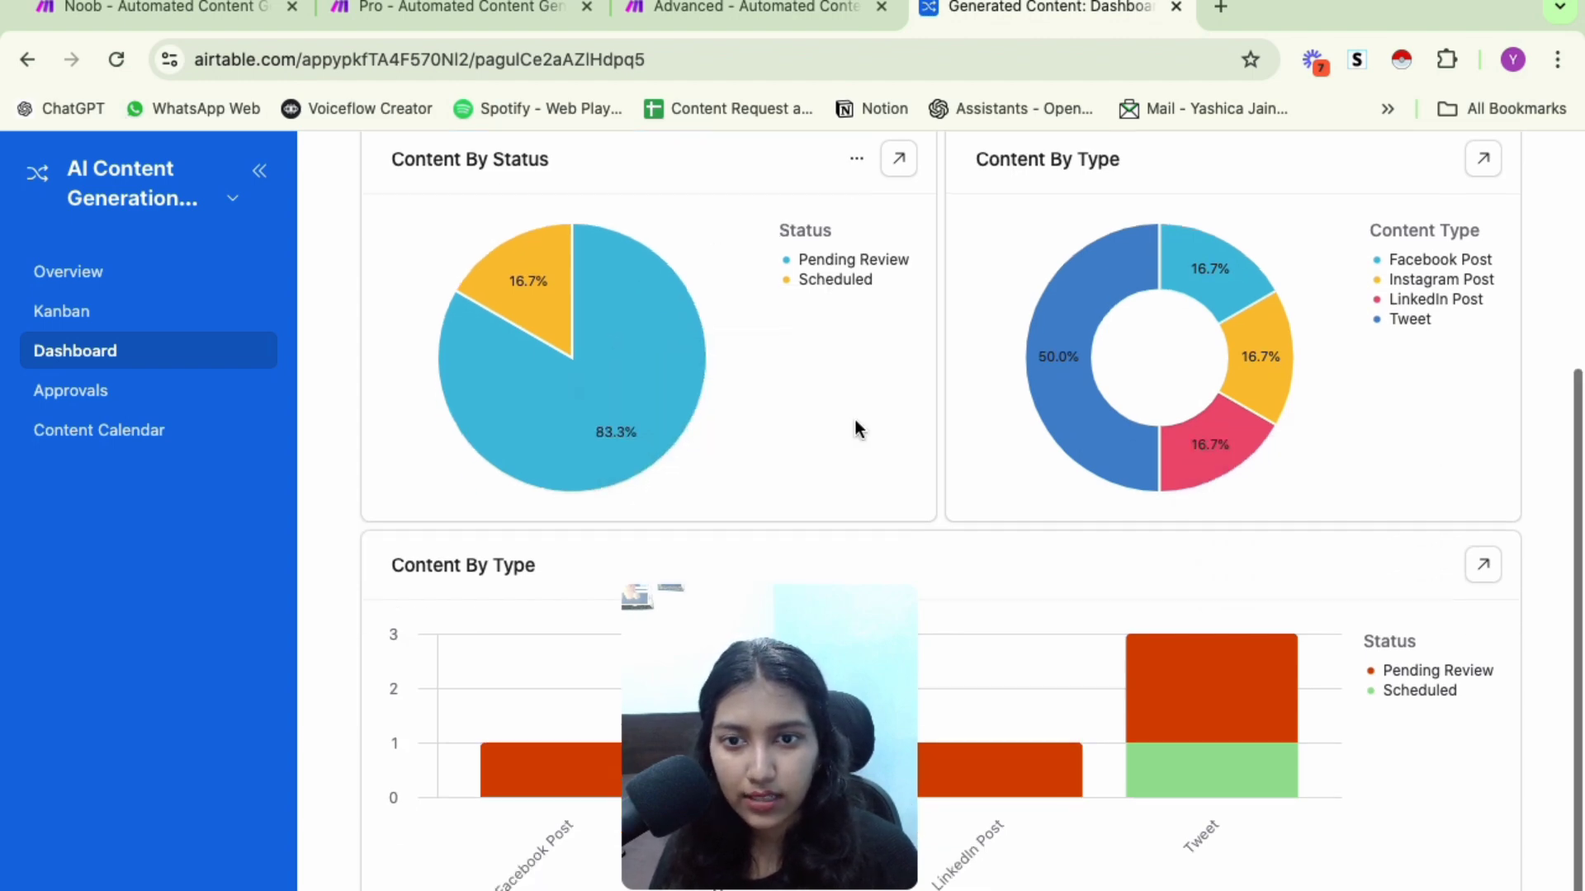
Review the Pending Review cards on the Kanban page down to the Facebook post
{"action": "left_click", "coordinate": [103, 317]}
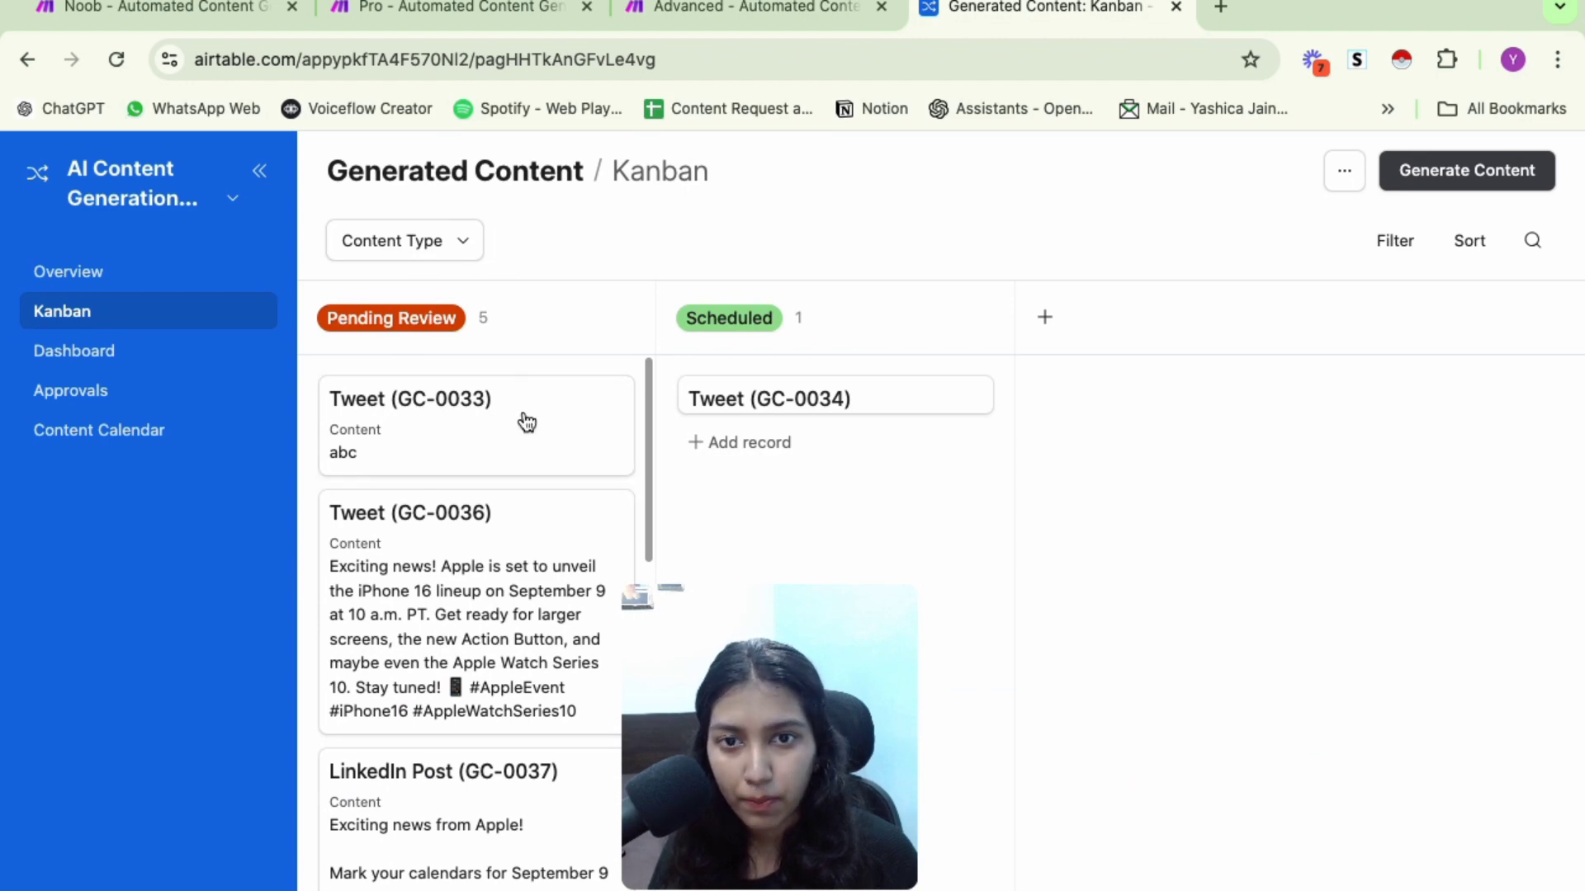
{"action": "scroll", "coordinate": [533, 453], "scroll_direction": "down", "scroll_amount": 4}
{"action": "scroll", "coordinate": [522, 452], "scroll_direction": "down", "scroll_amount": 20}
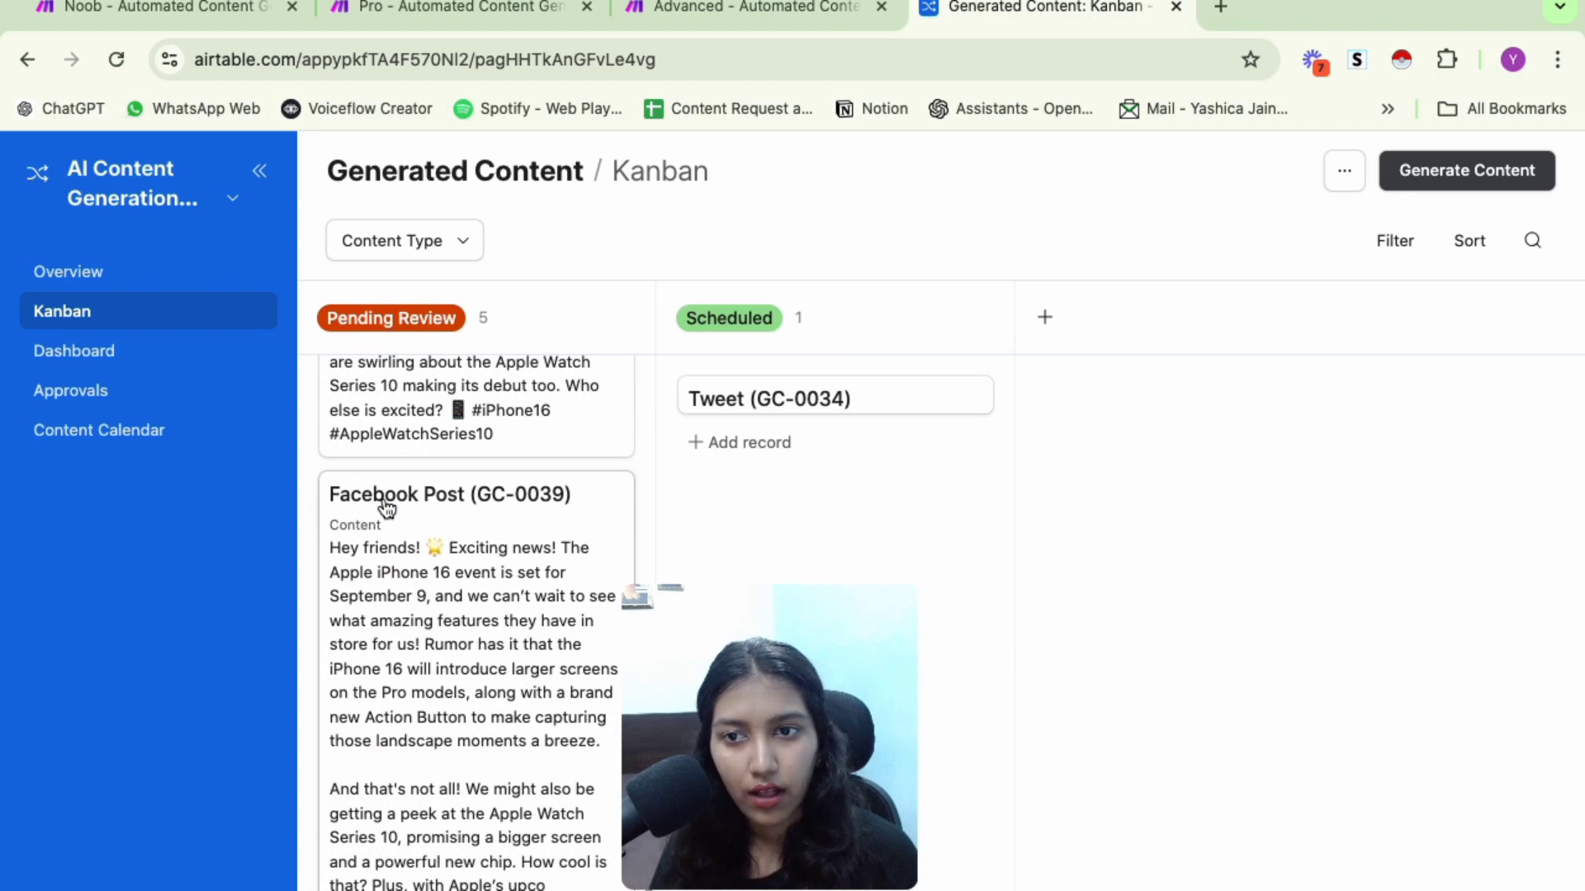
Open the Approvals page, look through the first tweet's details and select the pending LinkedIn post for review
{"action": "left_click", "coordinate": [145, 403]}
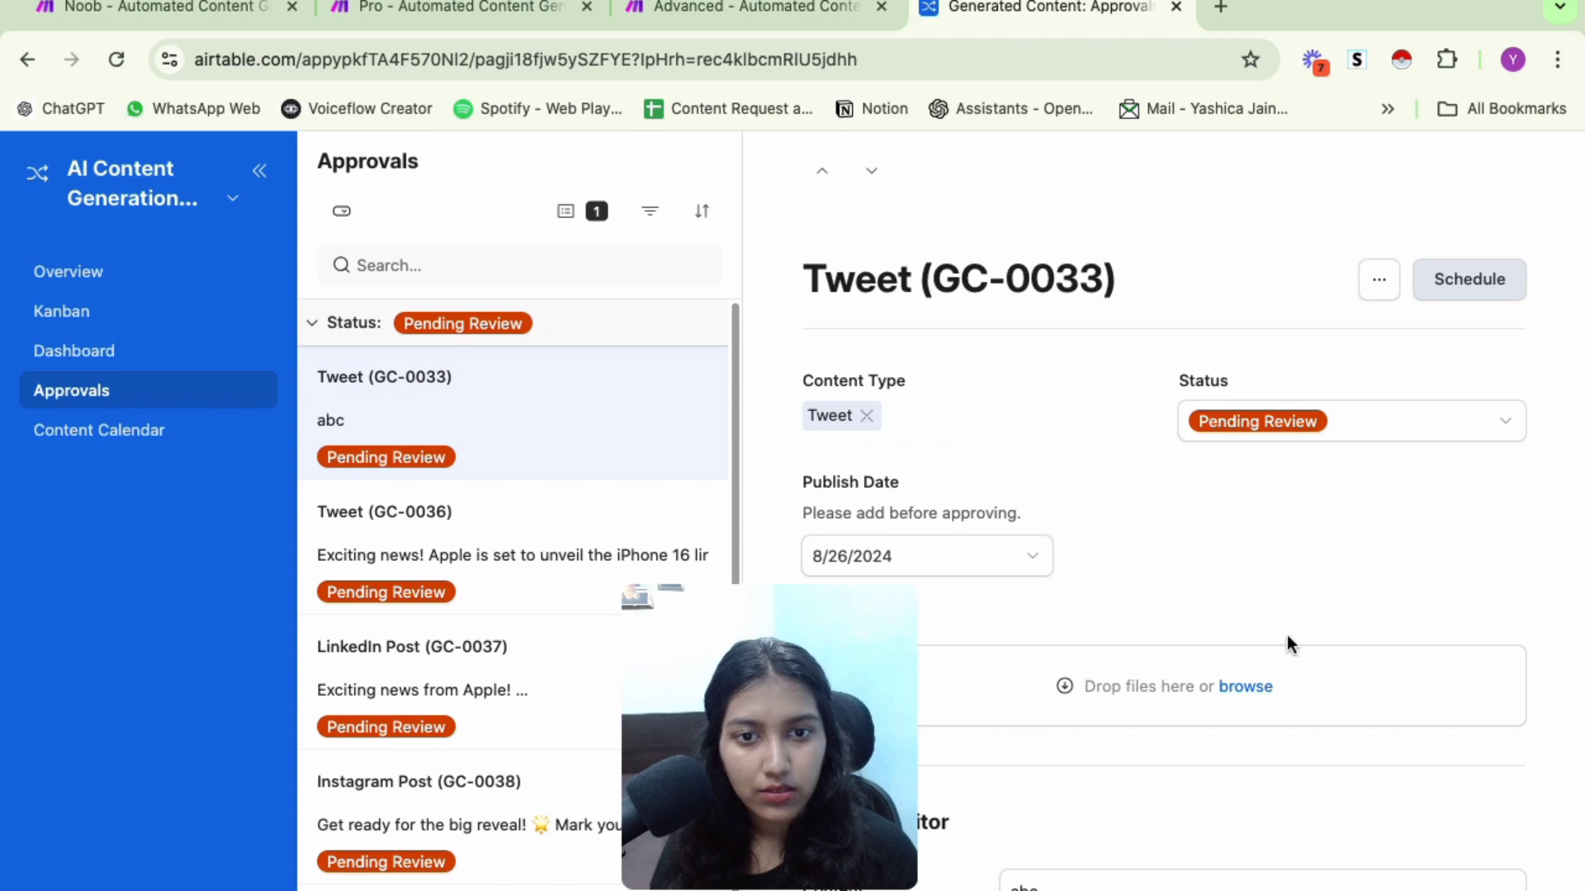
{"action": "scroll", "coordinate": [1286, 636], "scroll_direction": "down", "scroll_amount": 3}
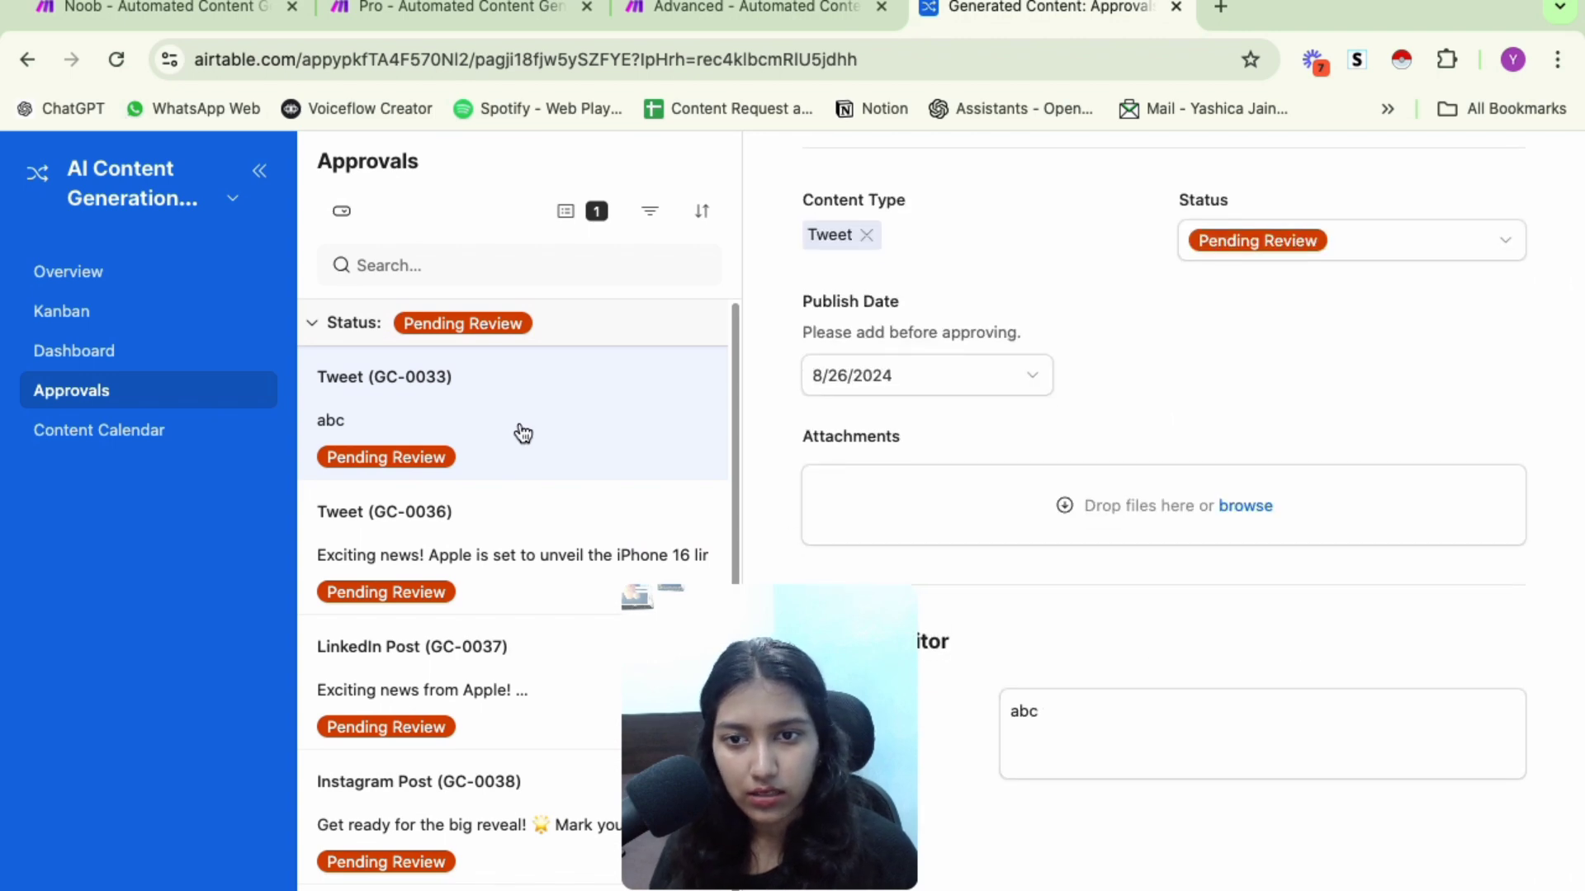
{"action": "scroll", "coordinate": [513, 432], "scroll_direction": "down", "scroll_amount": 1}
{"action": "left_click", "coordinate": [456, 590]}
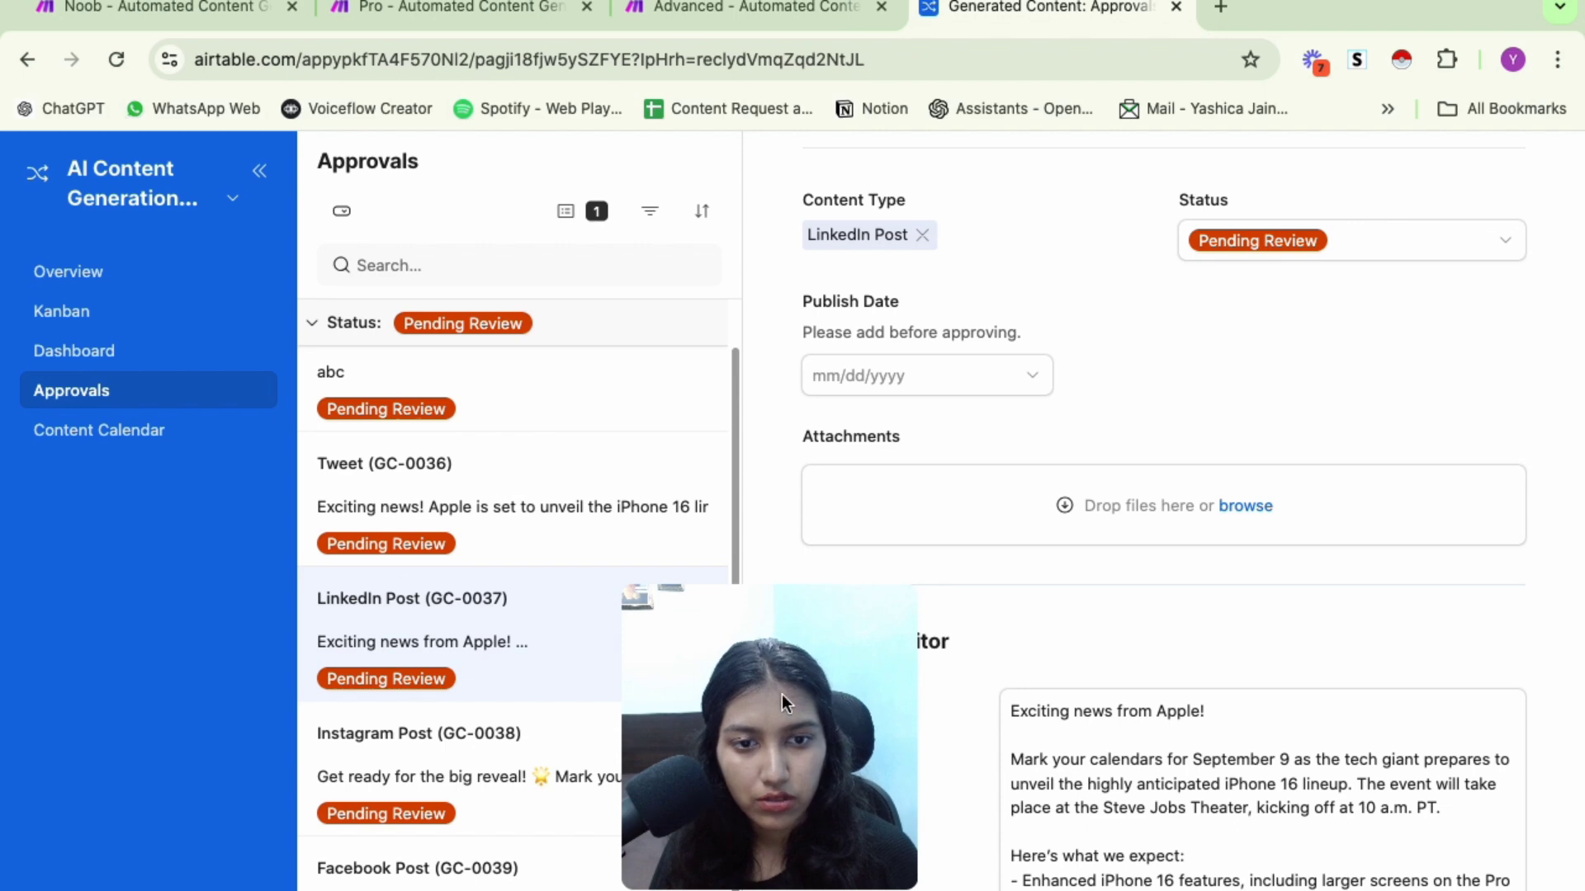
Read the LinkedIn post's text about the iPhone 16 event in the Content Editor and check its attachments area
{"action": "scroll", "coordinate": [1053, 643], "scroll_direction": "down", "scroll_amount": 5}
{"action": "scroll", "coordinate": [1052, 641], "scroll_direction": "down", "scroll_amount": 1}
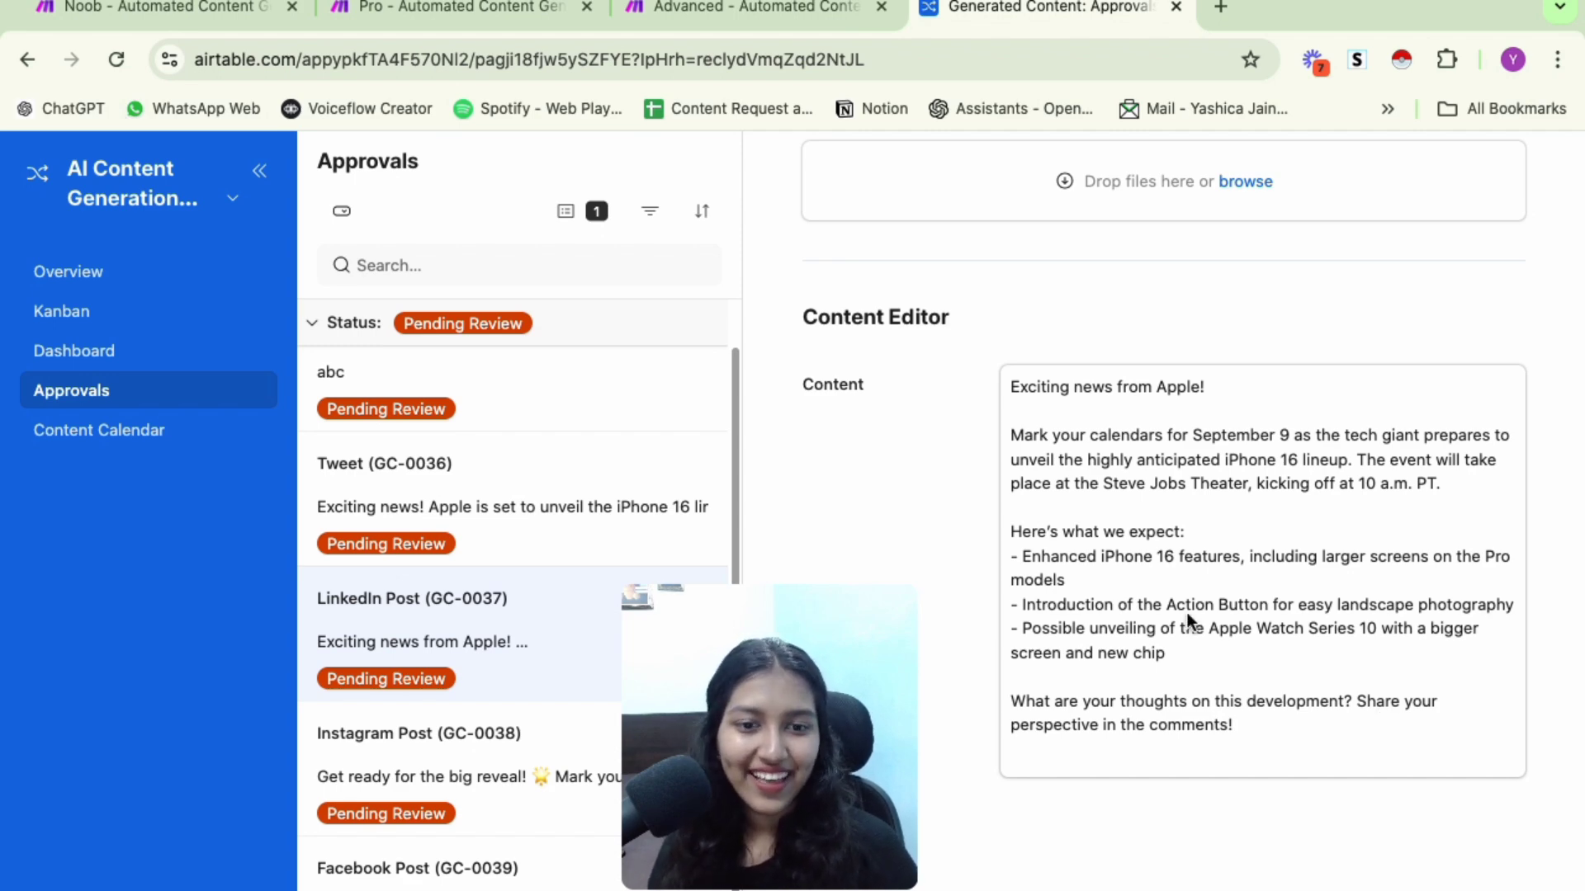
{"action": "scroll", "coordinate": [1186, 613], "scroll_direction": "up", "scroll_amount": 5}
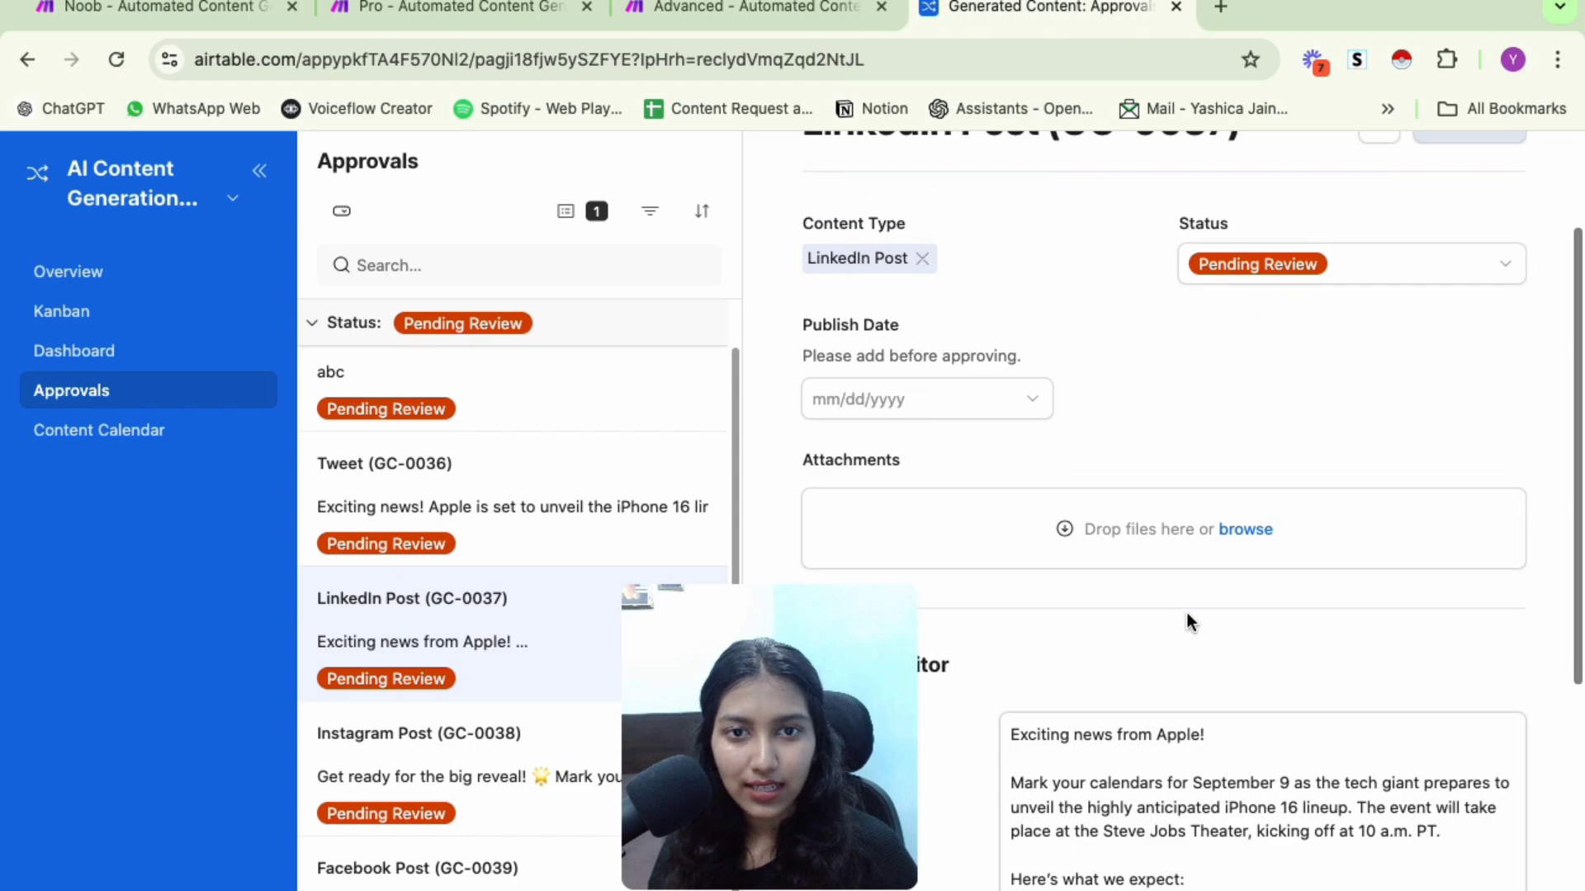
{"action": "scroll", "coordinate": [1187, 615], "scroll_direction": "down", "scroll_amount": 2}
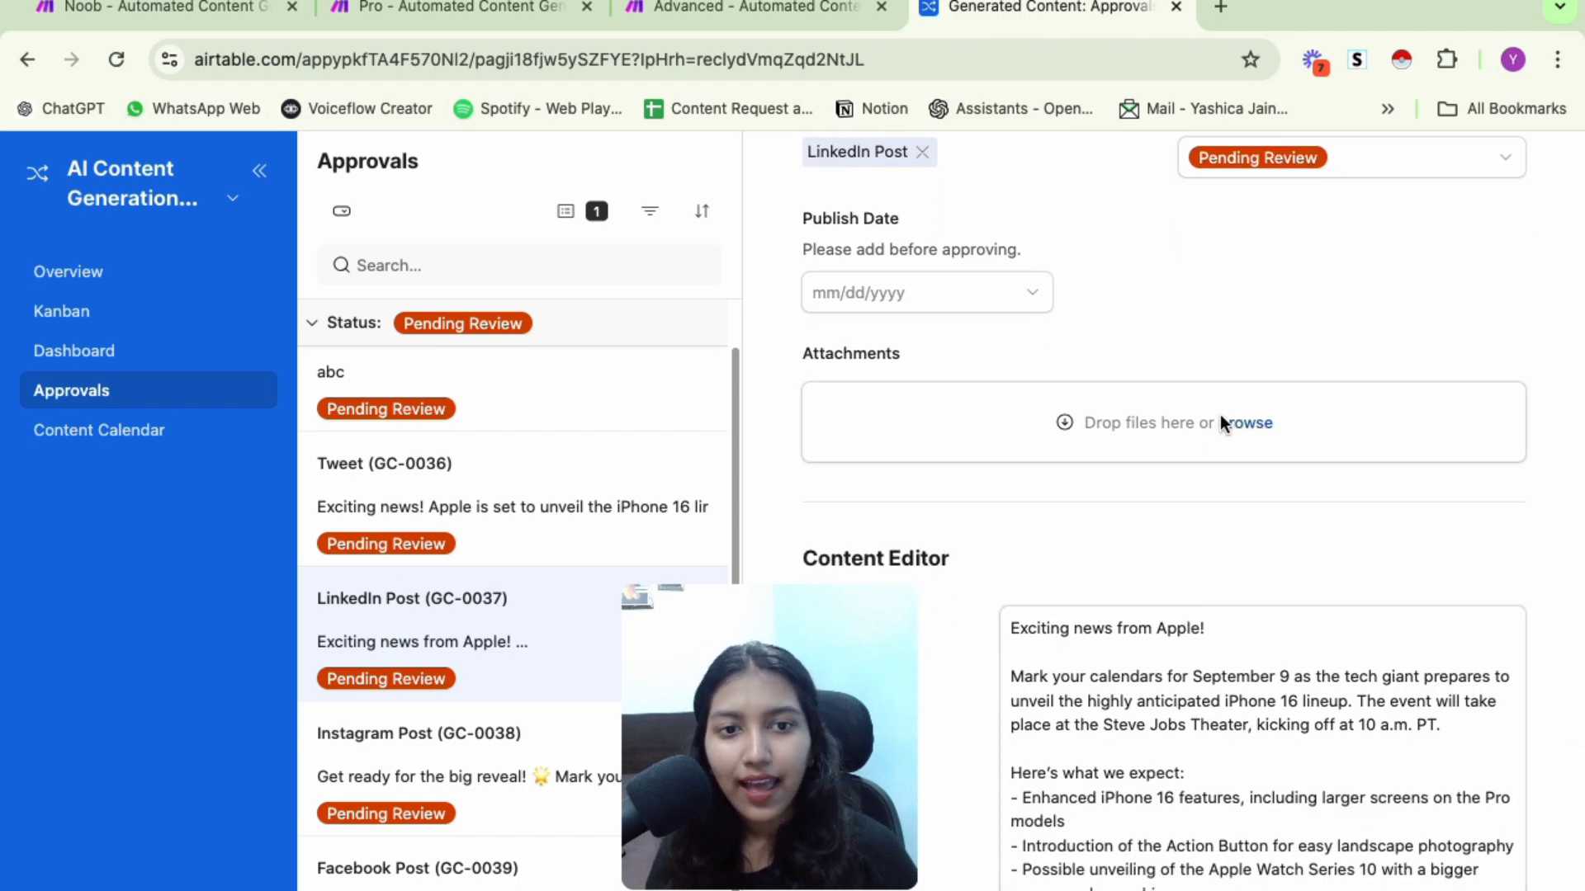
{"action": "scroll", "coordinate": [1220, 416], "scroll_direction": "down", "scroll_amount": 3}
{"action": "left_click", "coordinate": [1170, 516]}
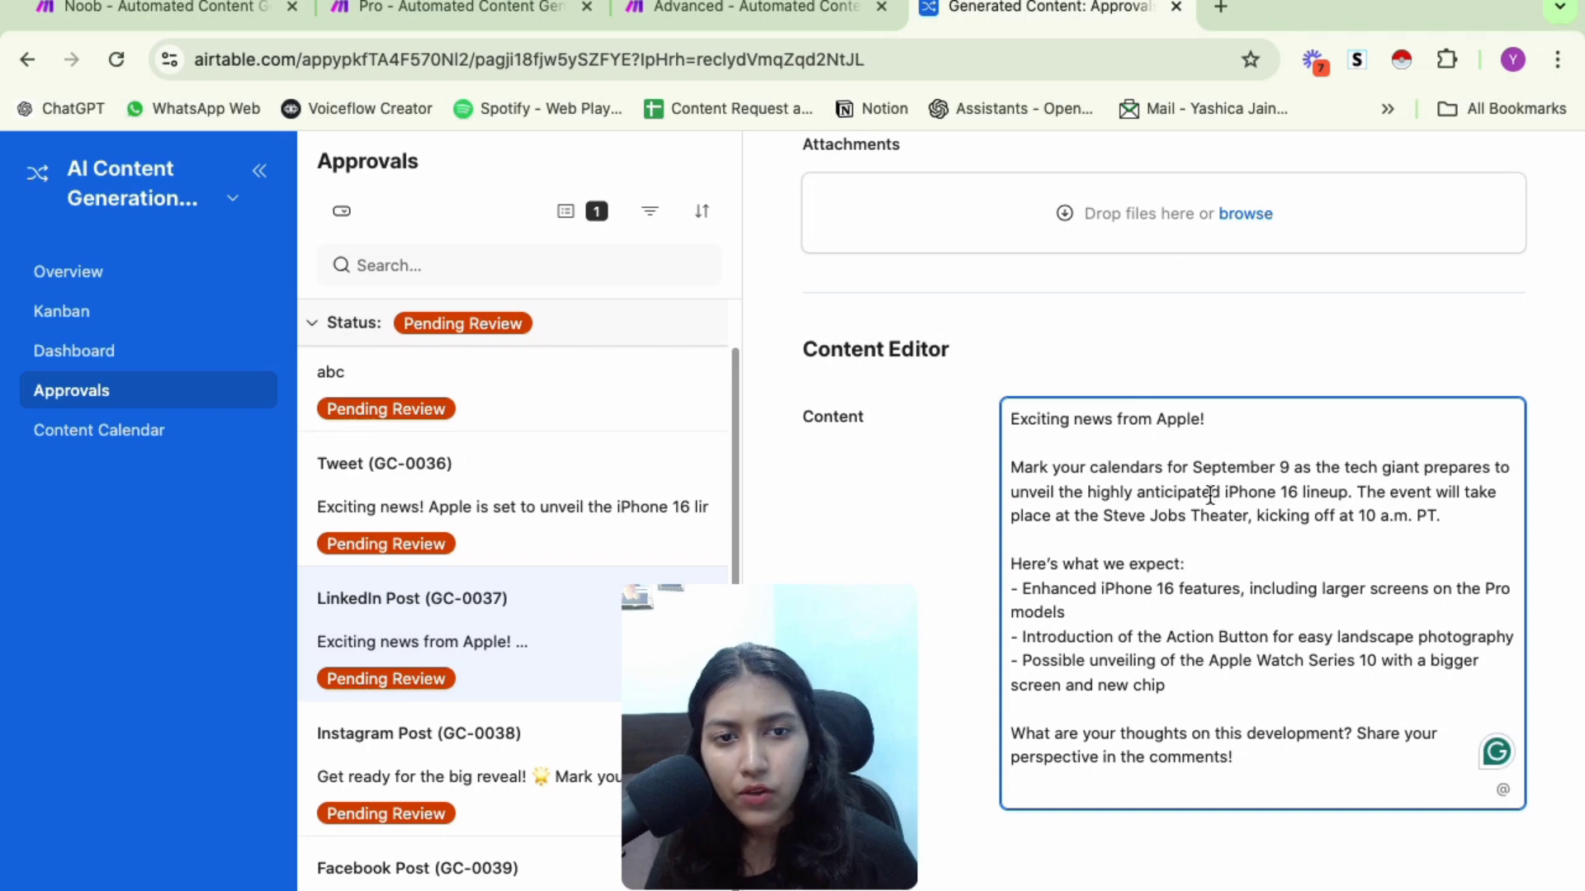
{"action": "left_click", "coordinate": [1205, 338]}
Set the LinkedIn post's publish date to 8/29/2024 and schedule the post
{"action": "scroll", "coordinate": [1205, 337], "scroll_direction": "up", "scroll_amount": 5}
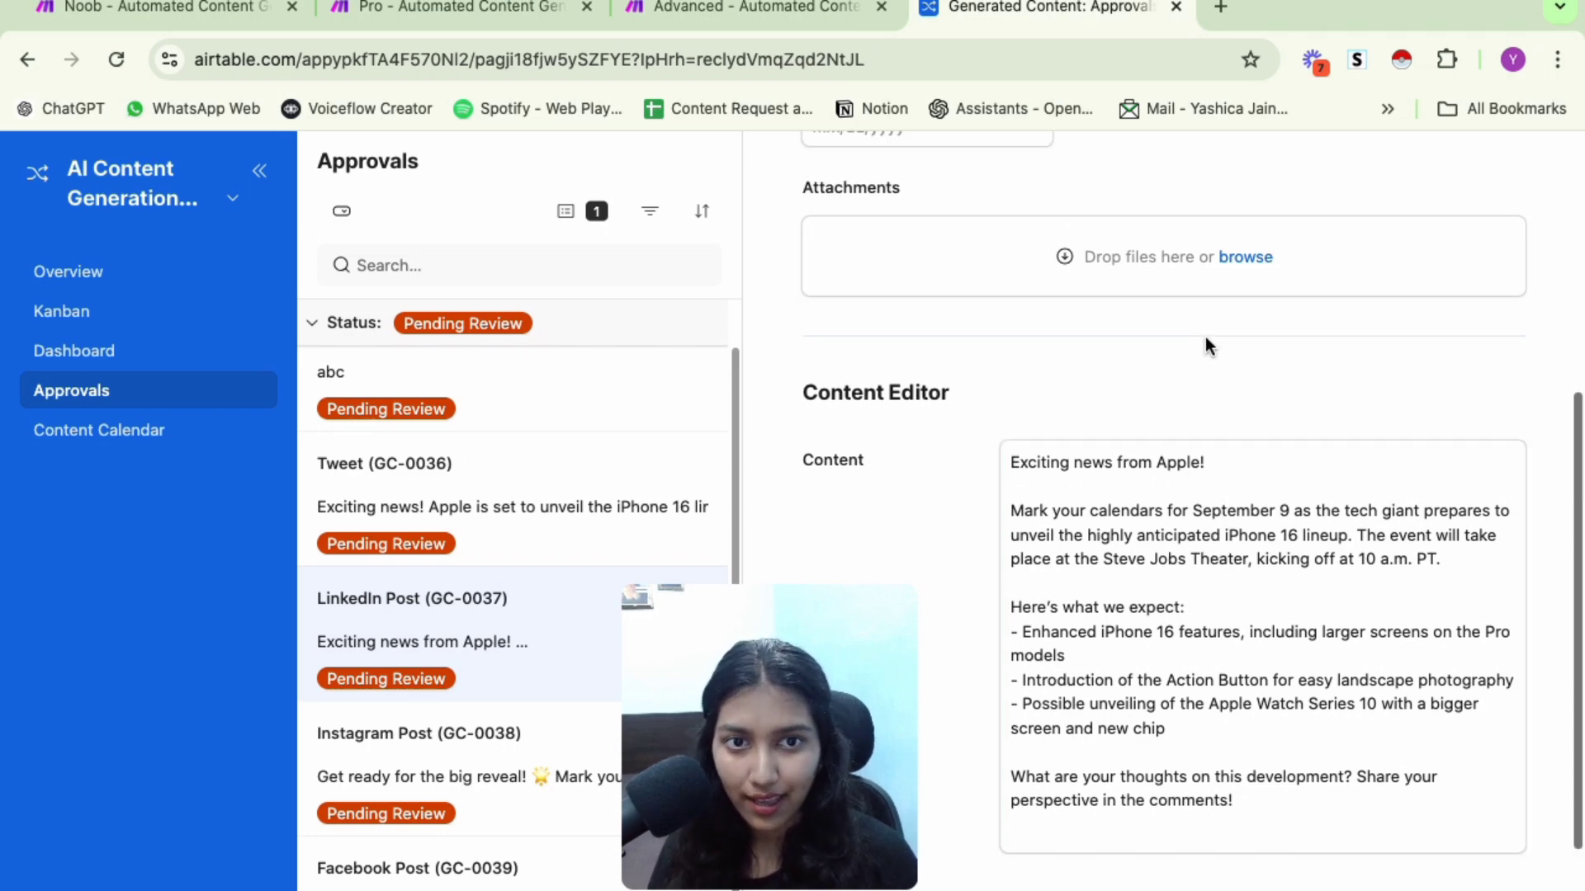
{"action": "left_click", "coordinate": [894, 422]}
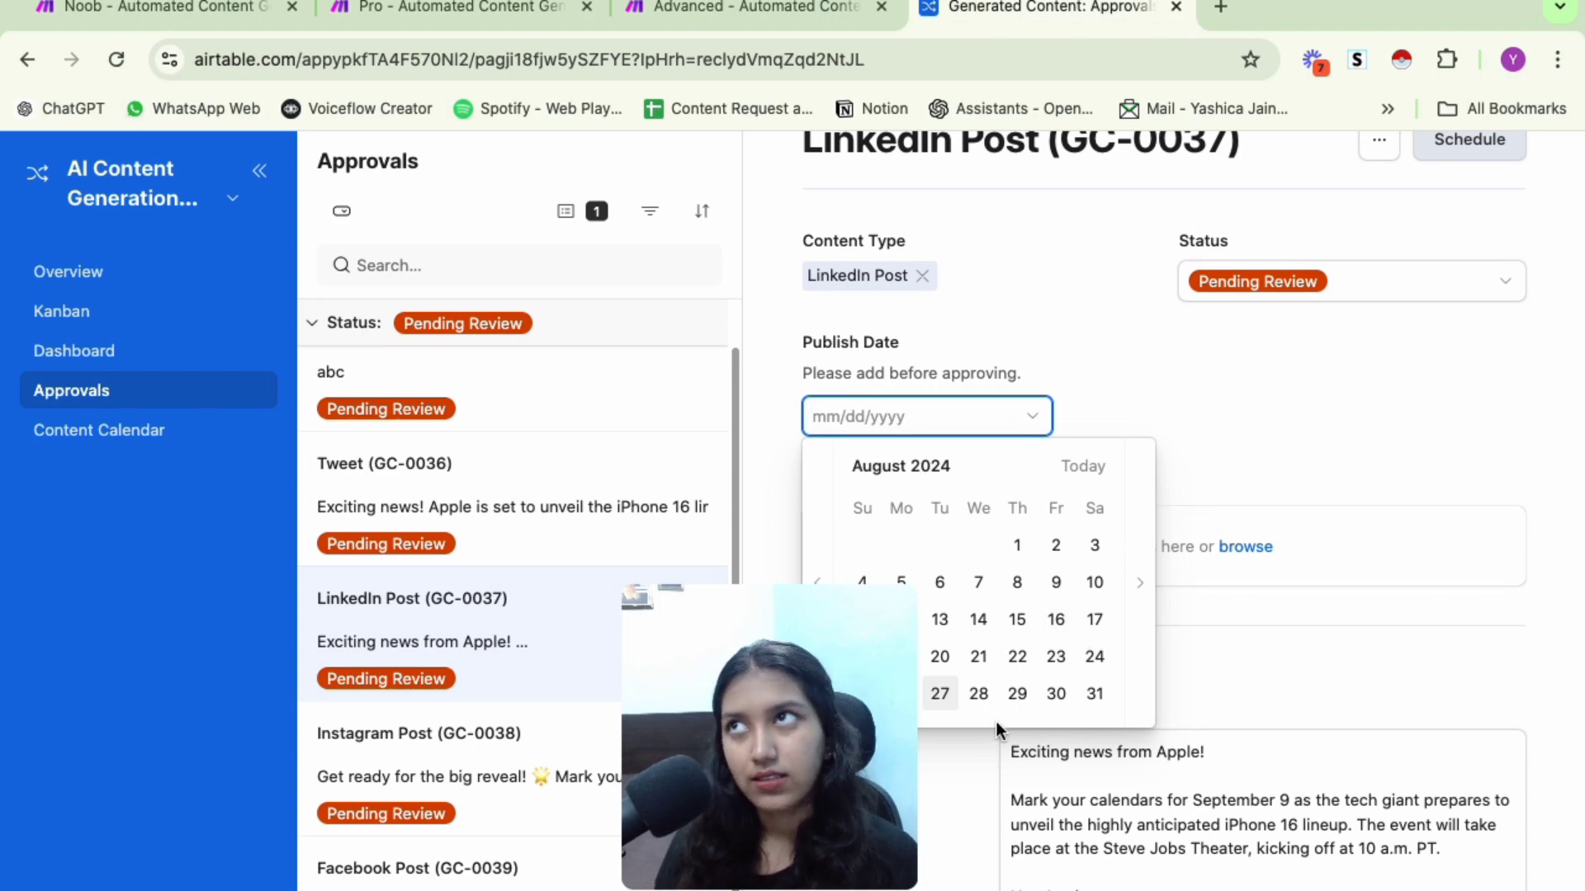
{"action": "left_click", "coordinate": [1022, 693]}
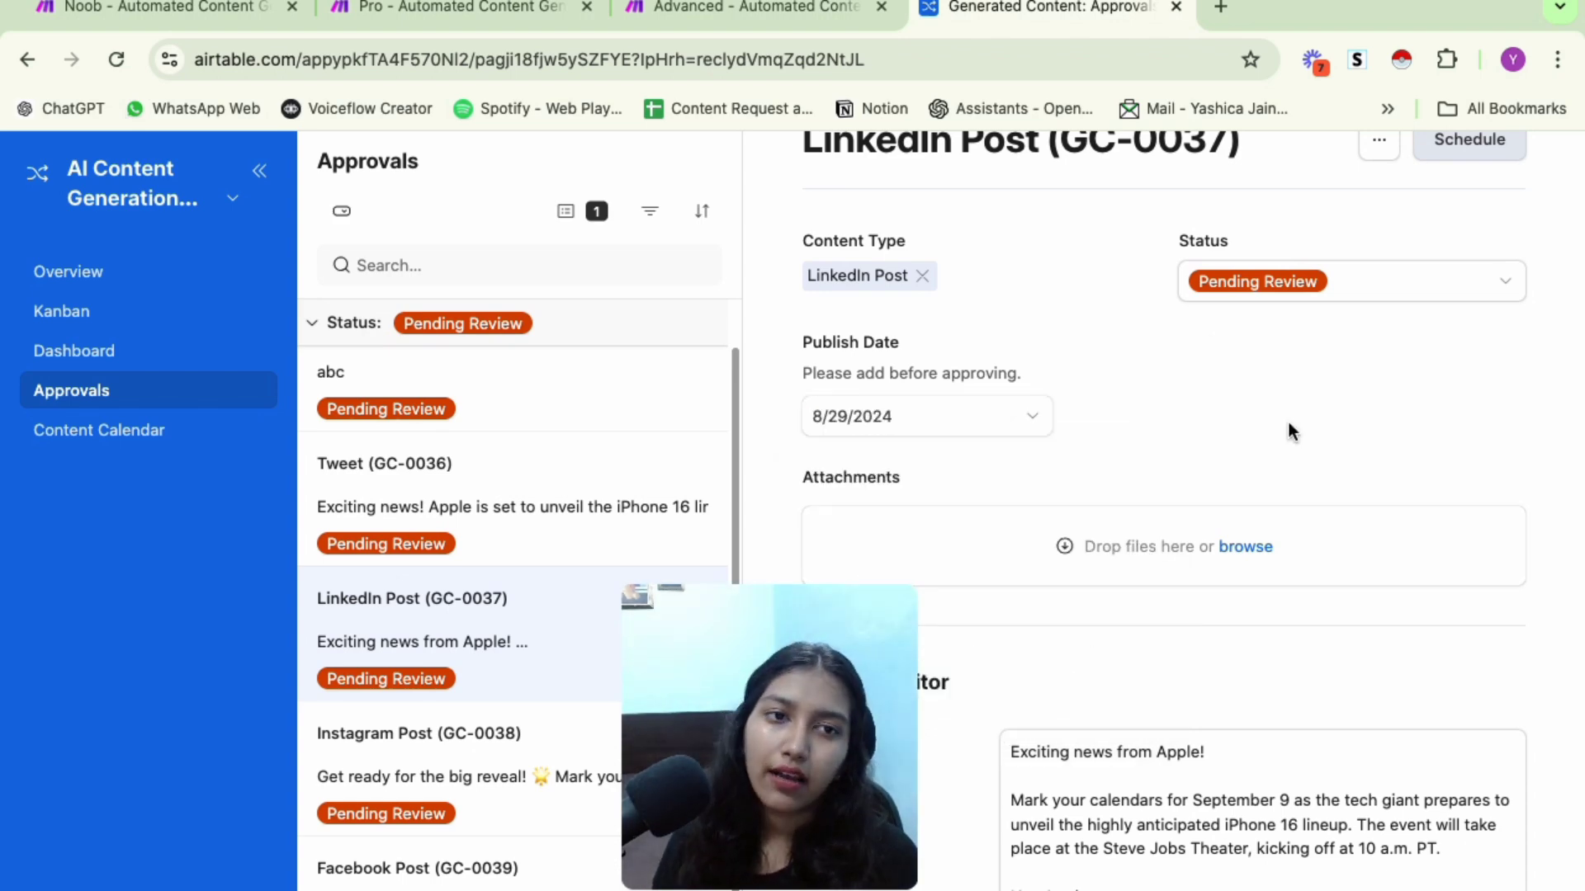
{"action": "scroll", "coordinate": [1294, 429], "scroll_direction": "up", "scroll_amount": 3}
{"action": "left_click", "coordinate": [1449, 282]}
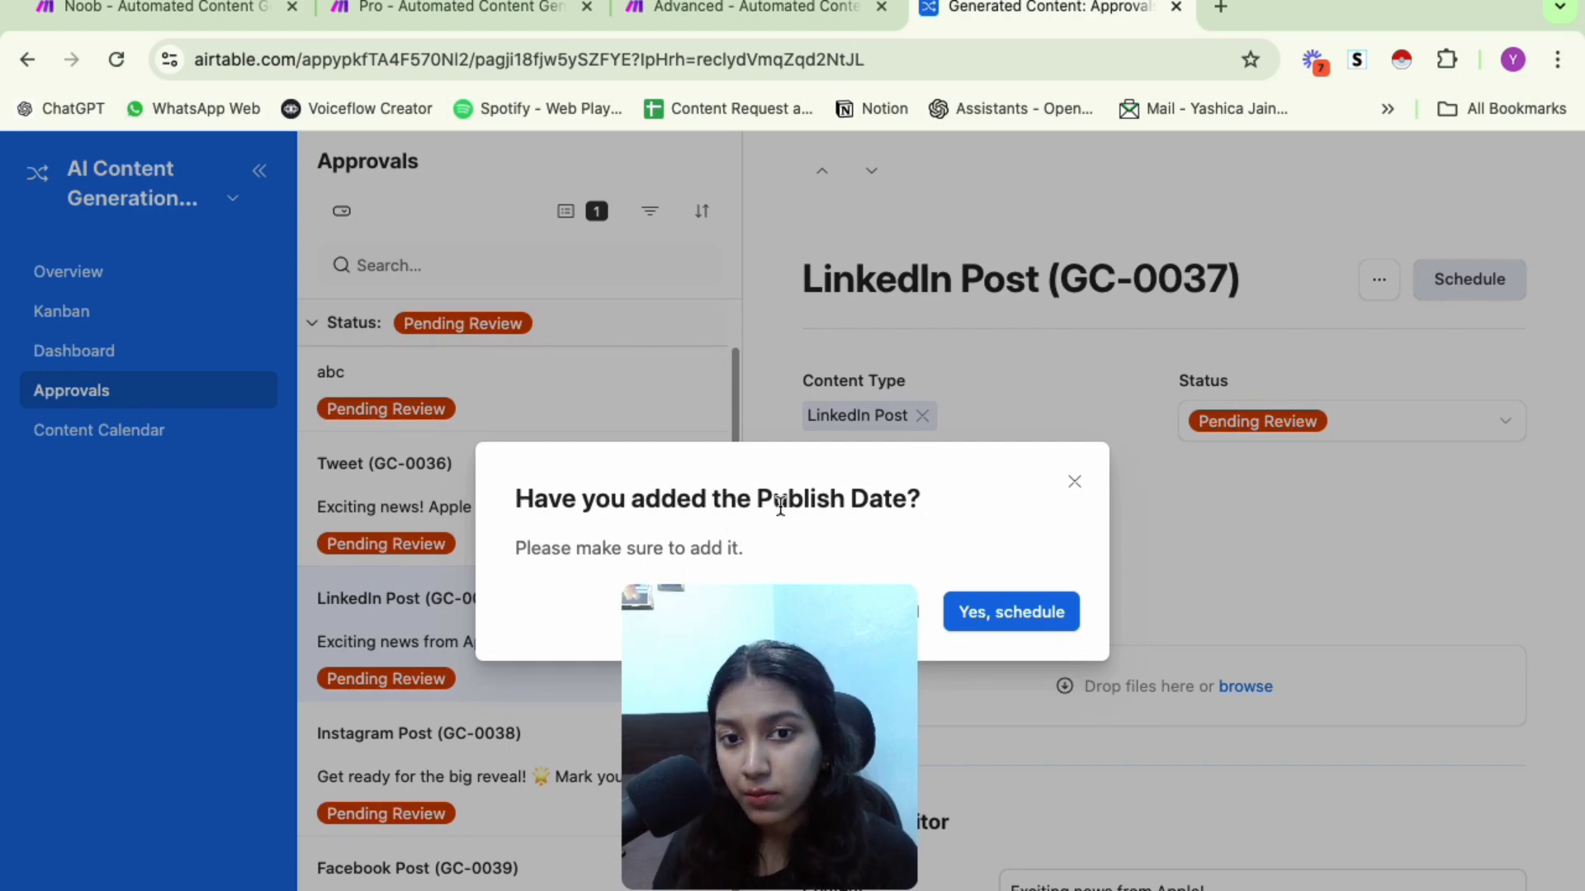
{"action": "left_click", "coordinate": [995, 619]}
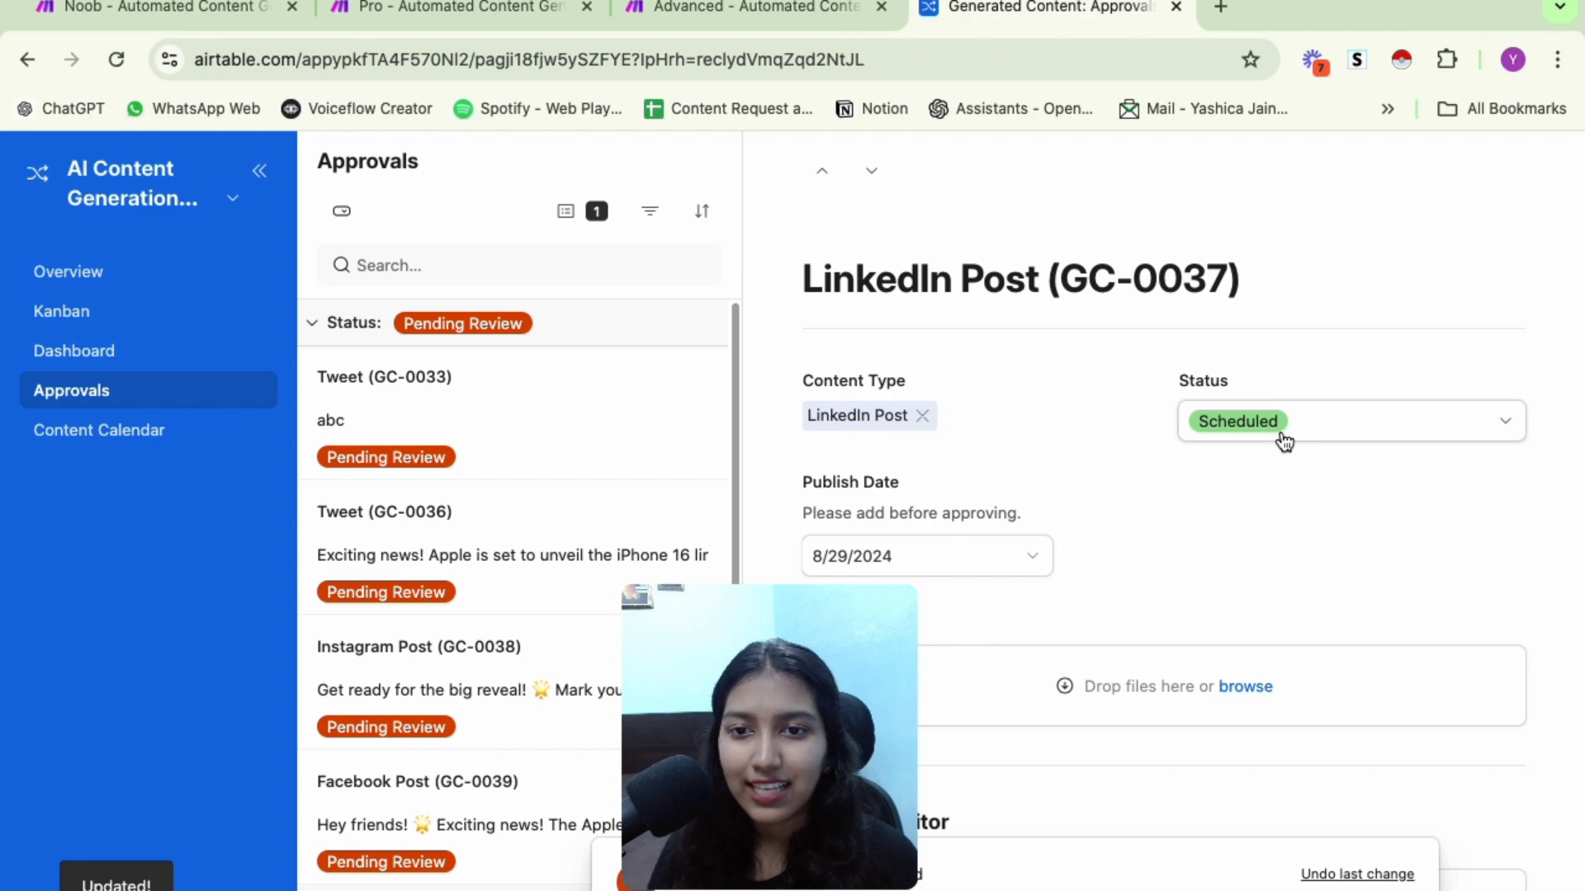
Open the pending Facebook post (GC-0039) and review its attached image and its full text in the Content Editor
{"action": "scroll", "coordinate": [463, 574], "scroll_direction": "down", "scroll_amount": 2}
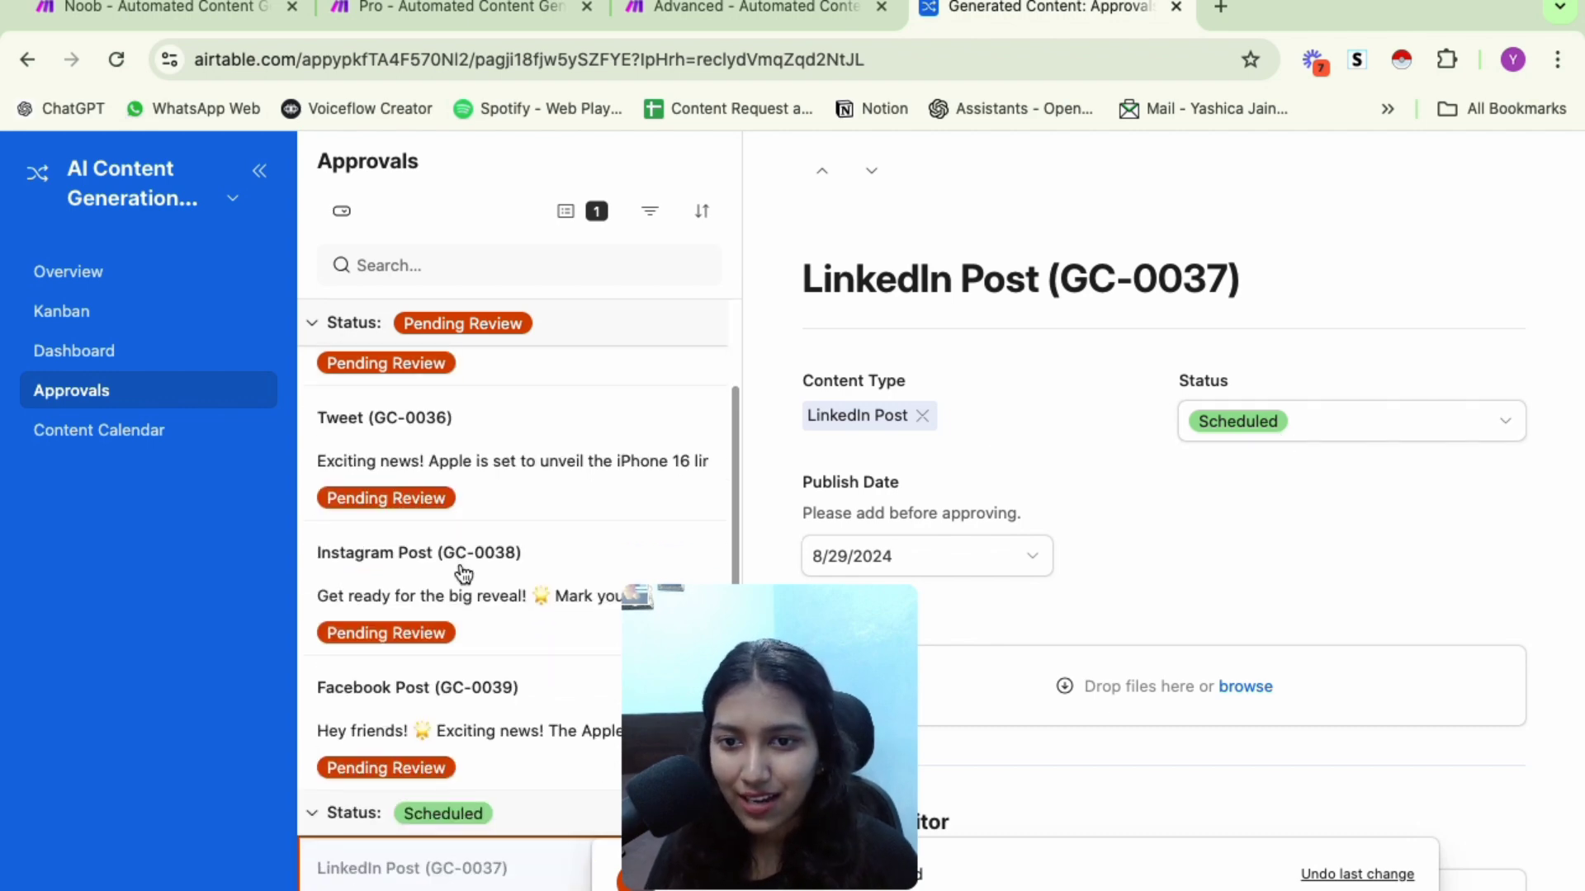
{"action": "left_click", "coordinate": [529, 745]}
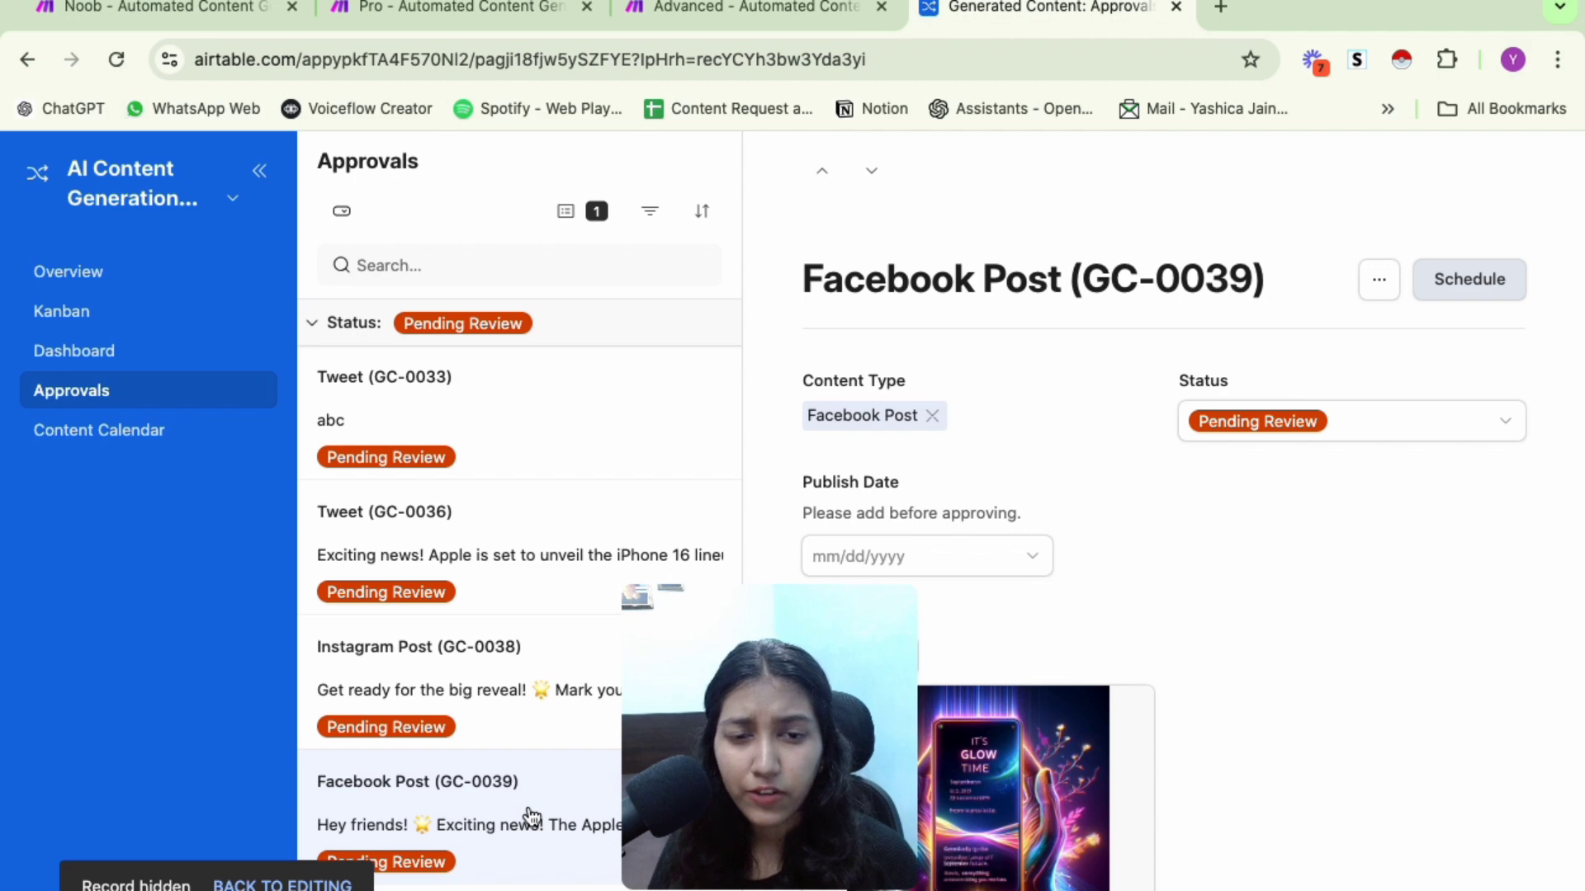
{"action": "scroll", "coordinate": [1161, 569], "scroll_direction": "down", "scroll_amount": 5}
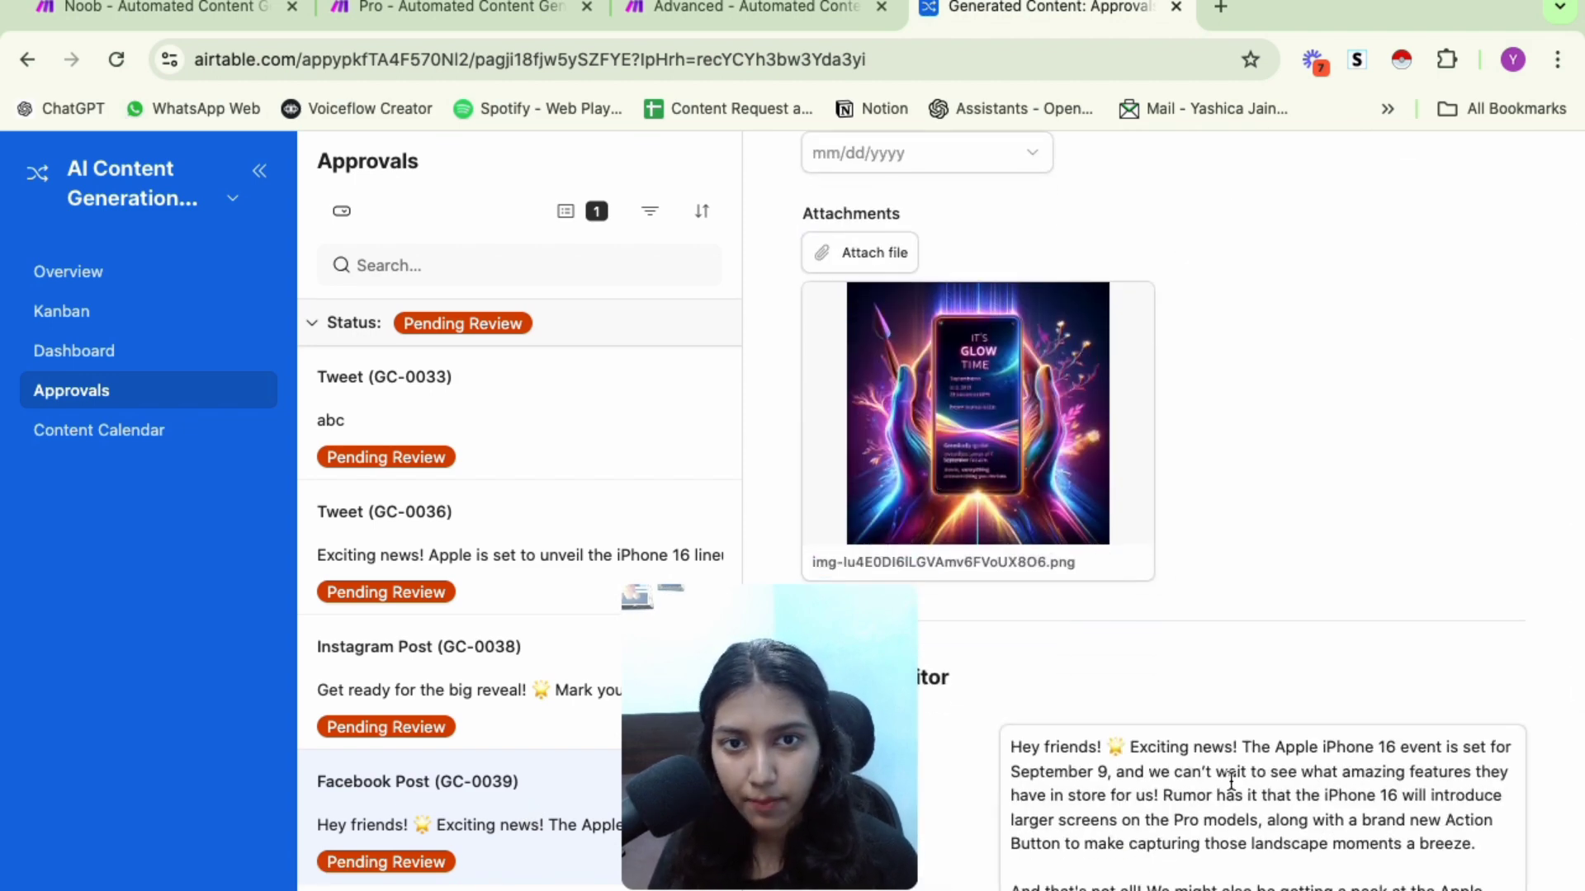
{"action": "scroll", "coordinate": [1287, 550], "scroll_direction": "down", "scroll_amount": 5}
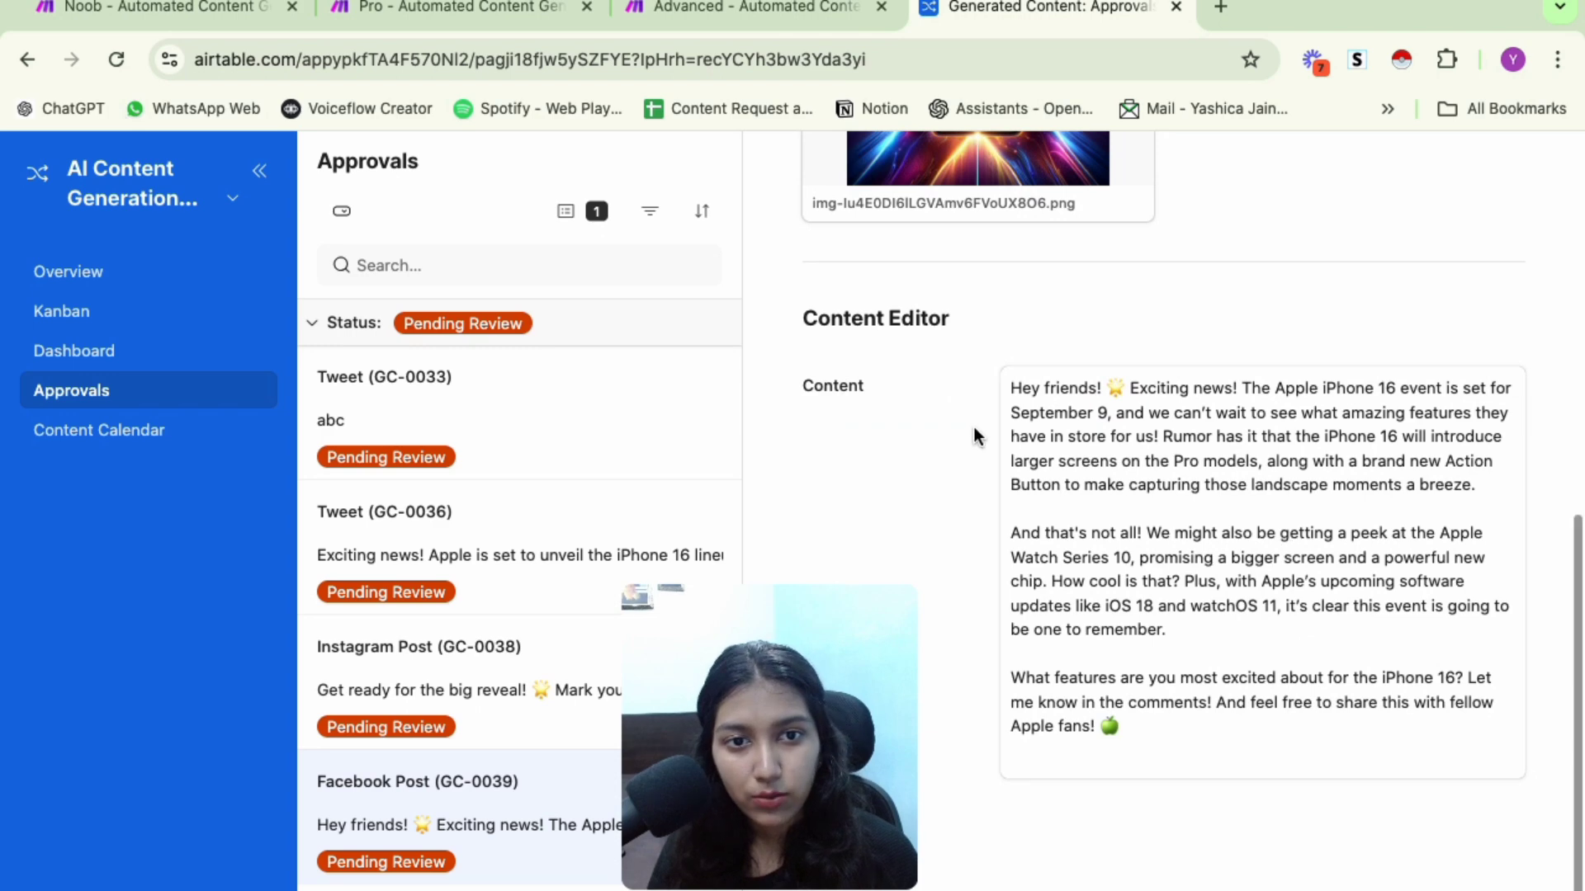
{"action": "left_click_drag", "start_coordinate": [1274, 389], "coordinate": [1443, 556]}
{"action": "left_click", "coordinate": [1058, 520]}
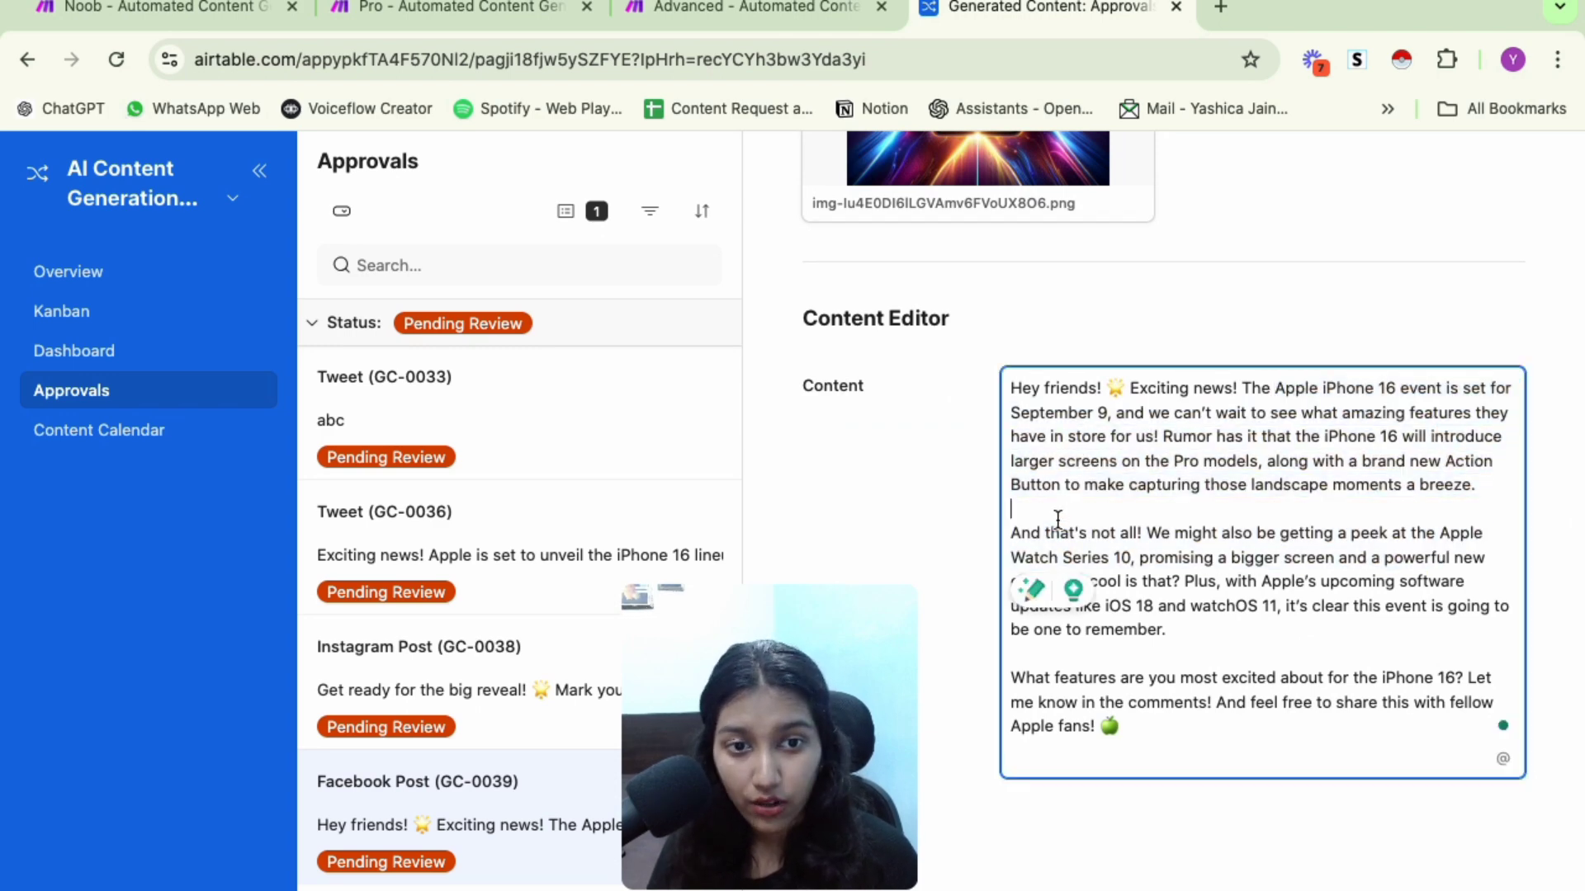
{"action": "left_click", "coordinate": [1284, 648]}
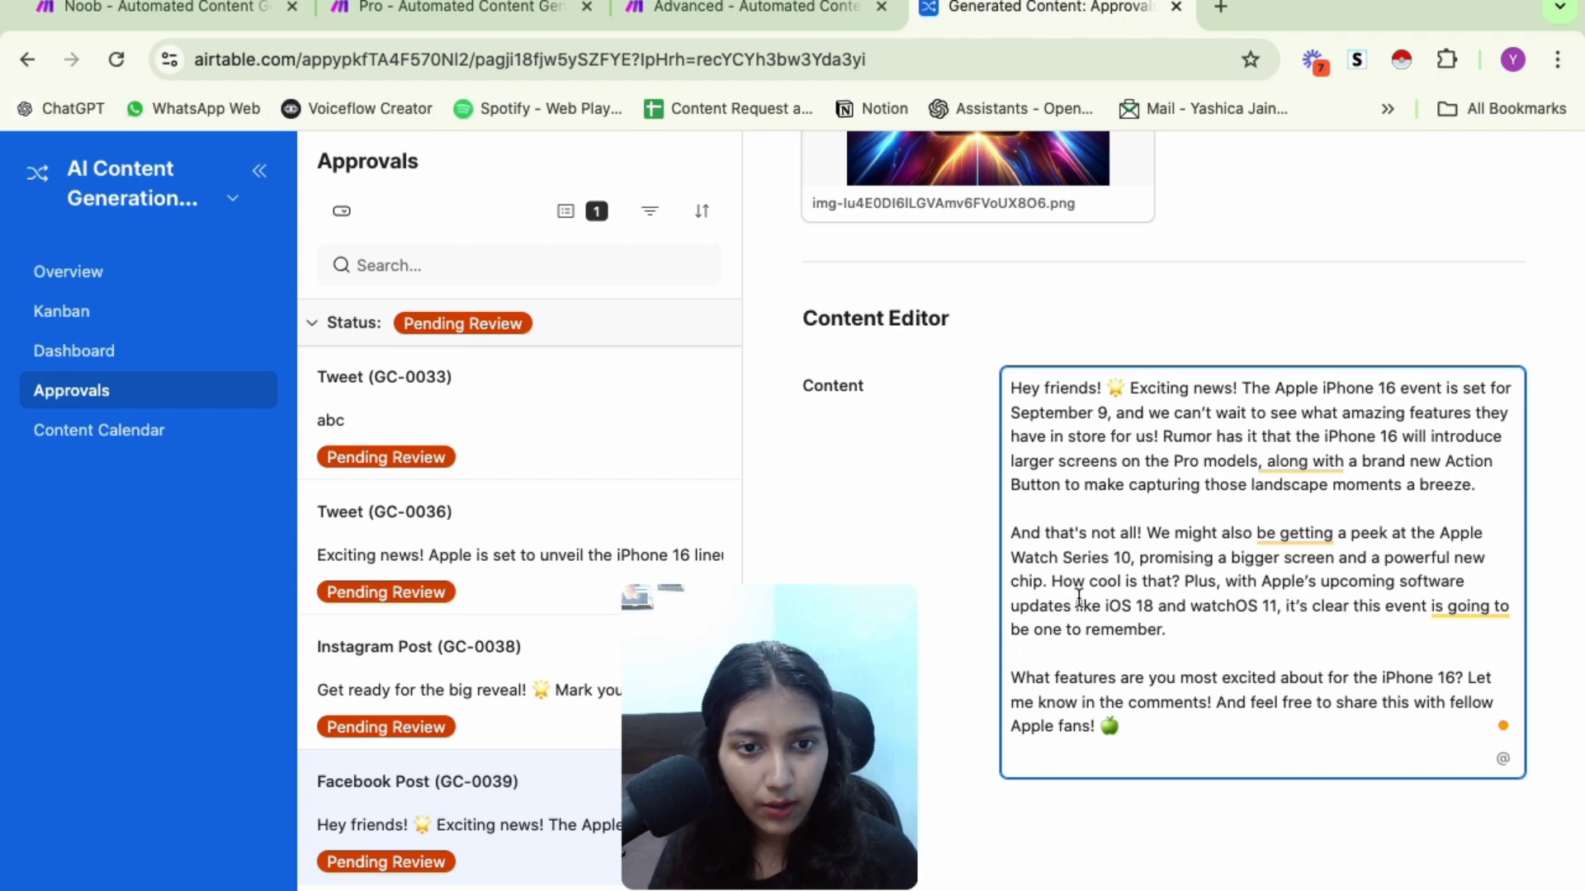
{"action": "left_click_drag", "start_coordinate": [1052, 584], "coordinate": [1173, 587]}
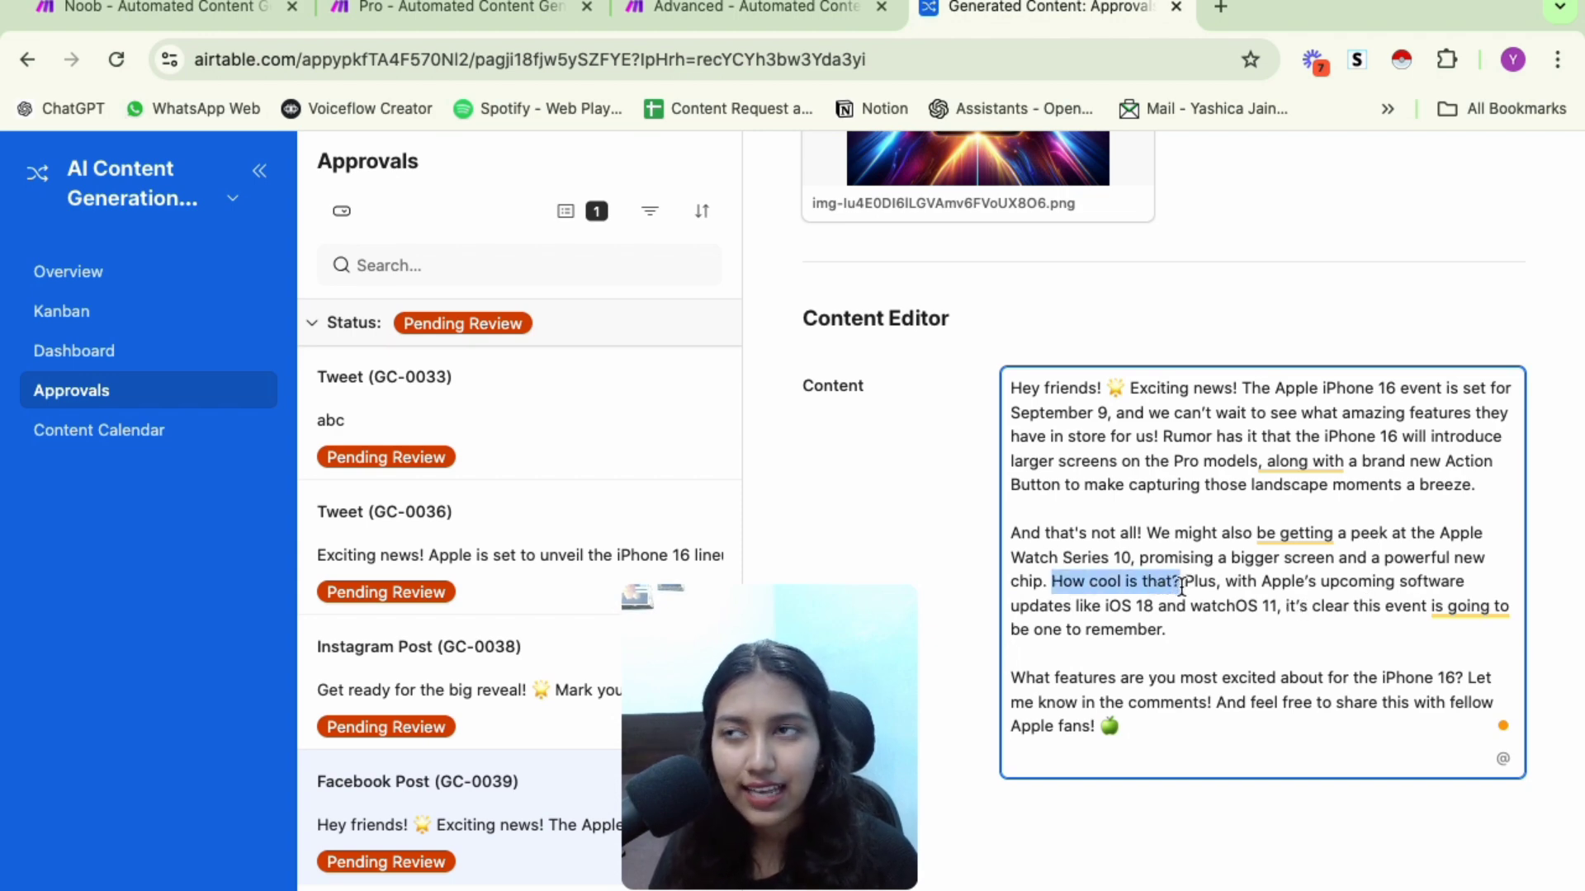
{"action": "left_click", "coordinate": [1203, 753]}
{"action": "left_click_drag", "start_coordinate": [1023, 677], "coordinate": [1420, 680]}
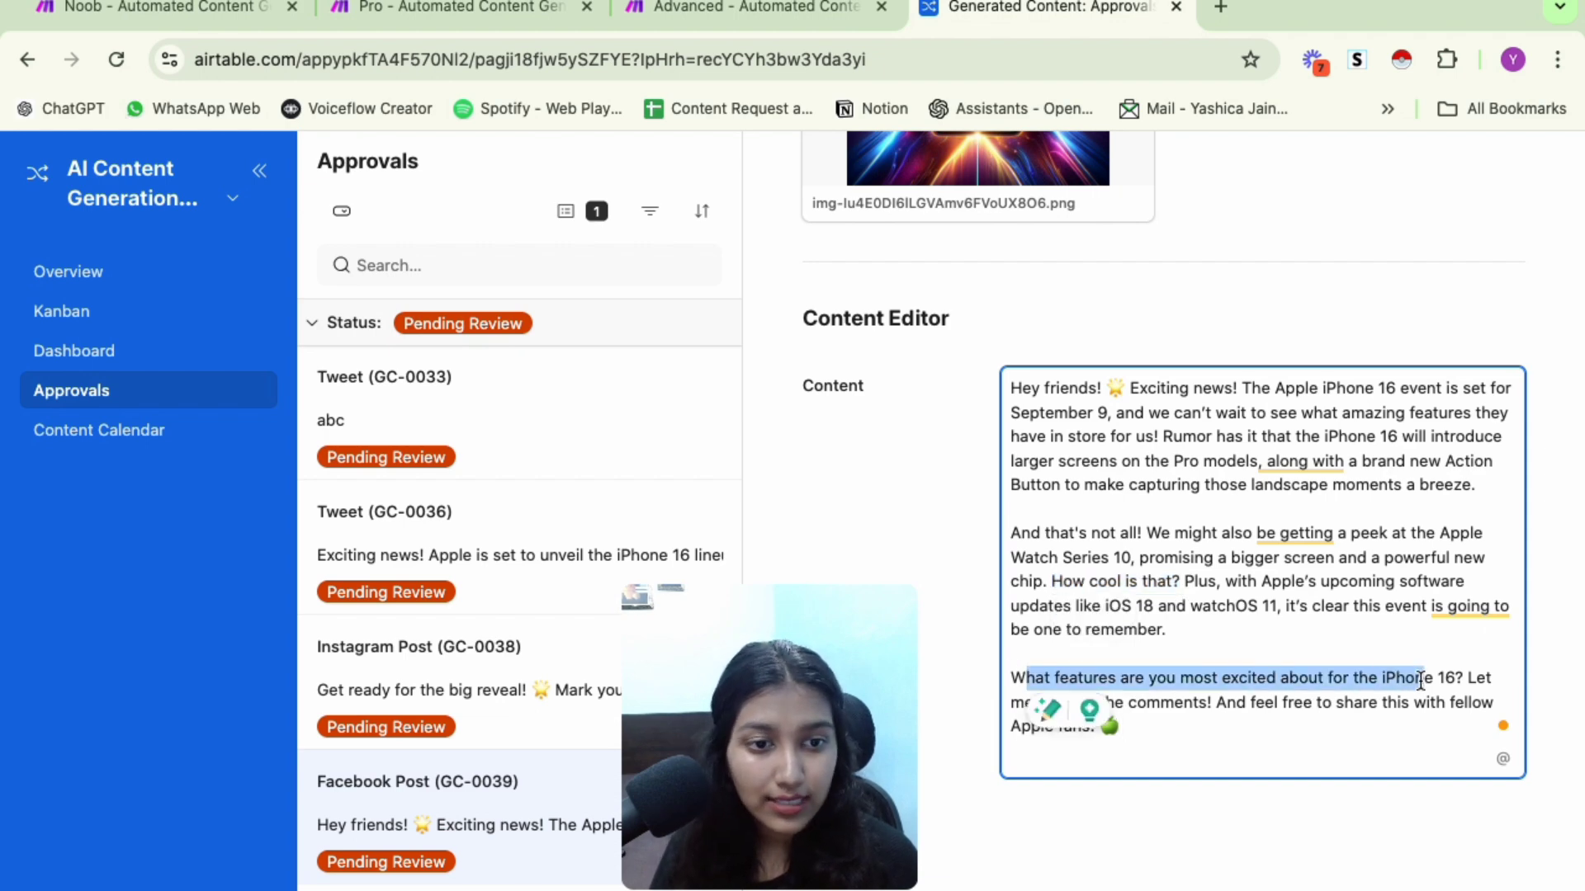
{"action": "left_click", "coordinate": [1421, 735]}
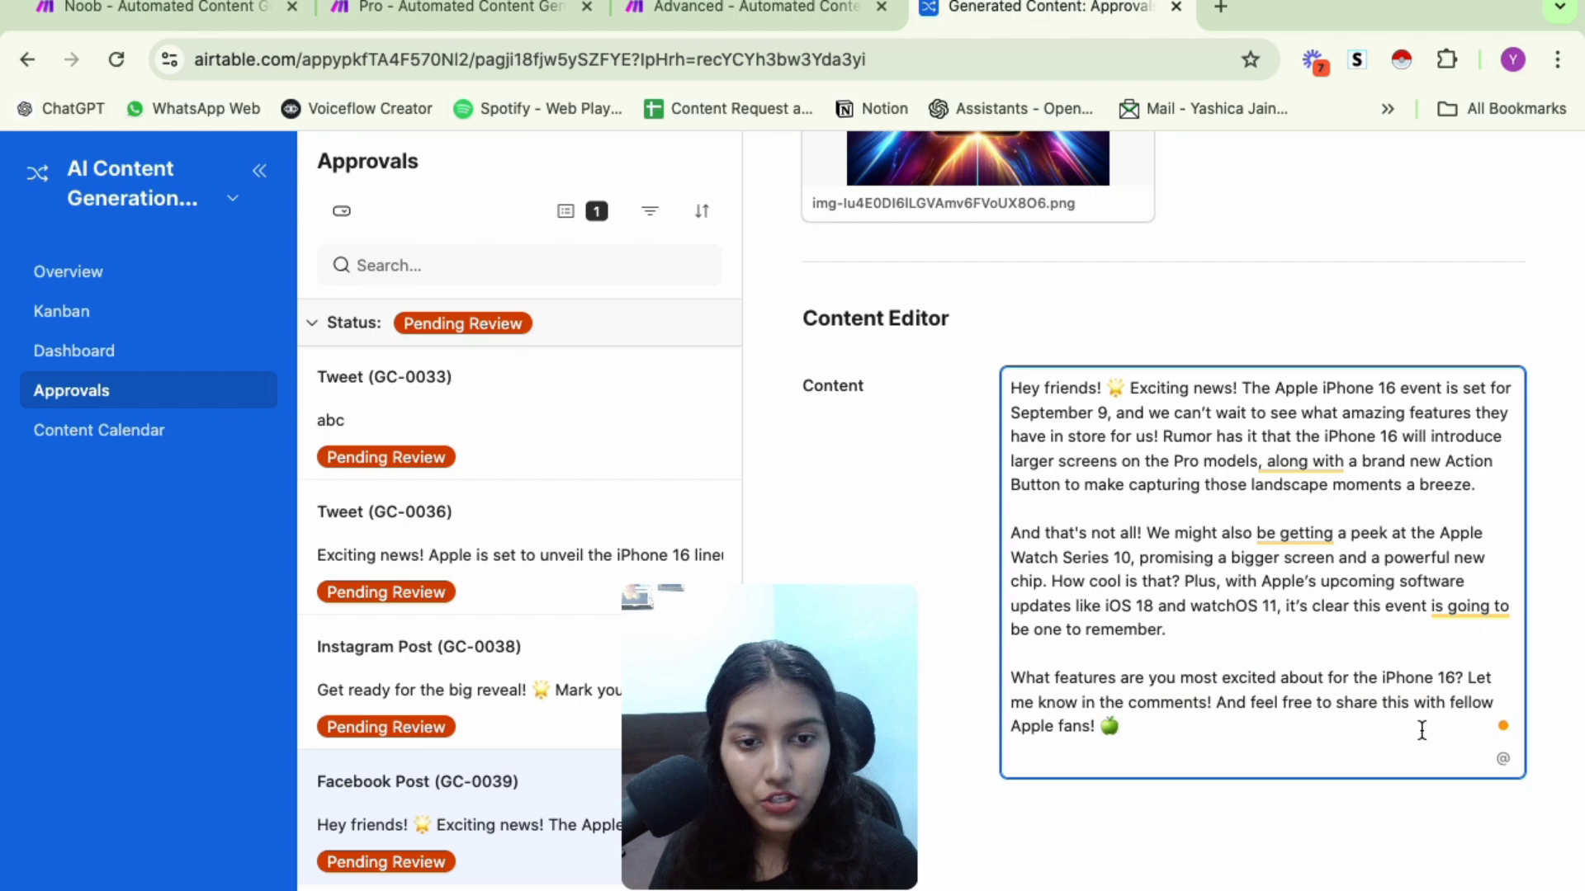
{"action": "left_click", "coordinate": [1106, 302]}
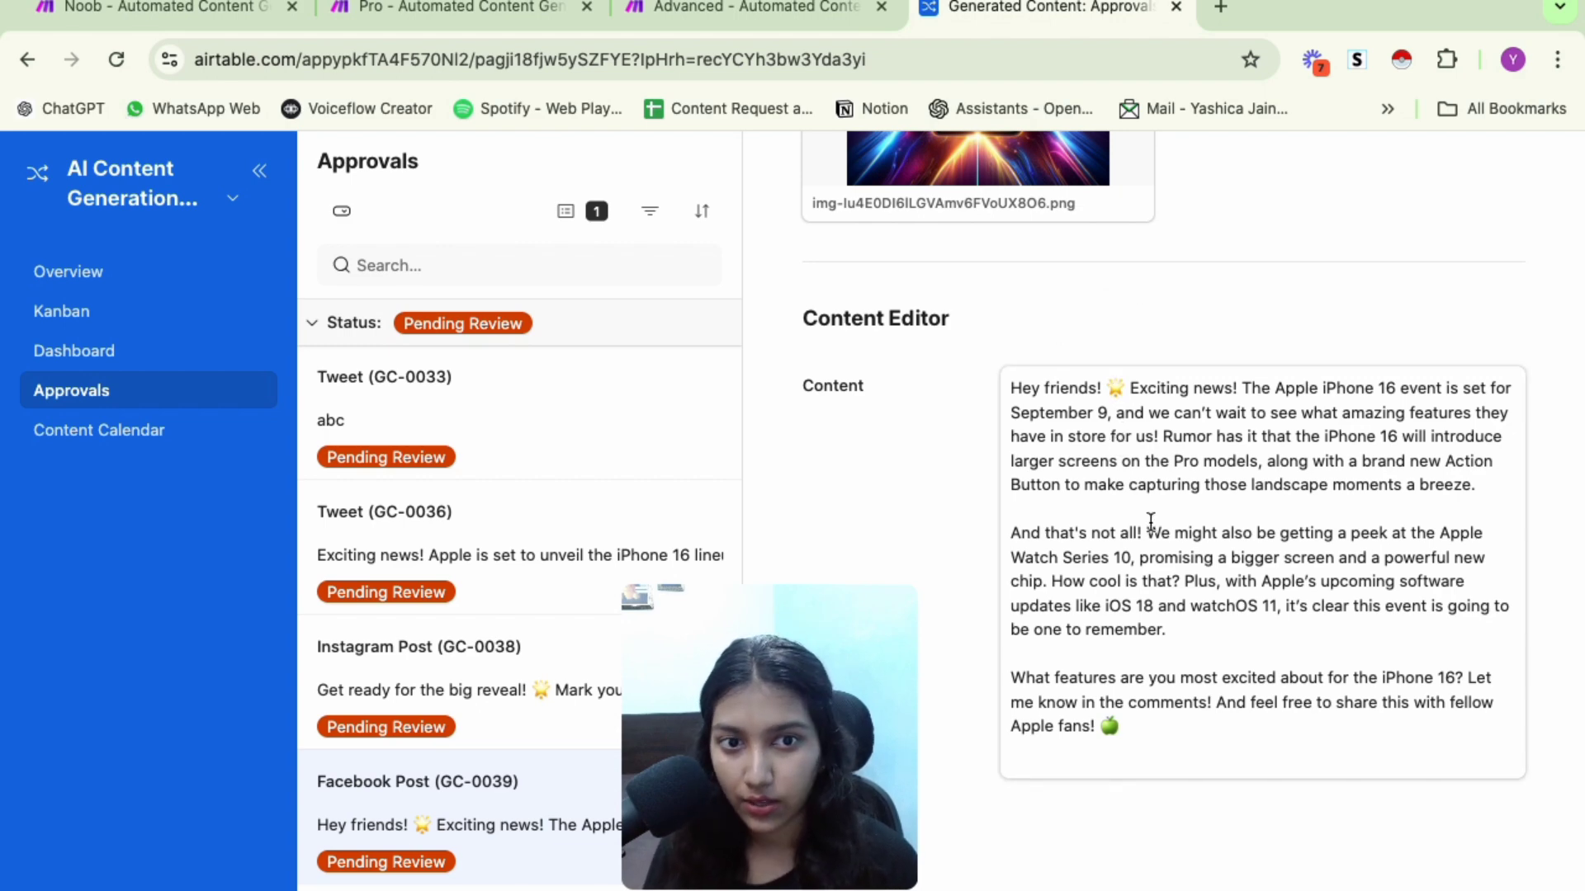
Delete the star emoji after "Hey friends!" in the Facebook post's content
{"action": "left_click", "coordinate": [1127, 389]}
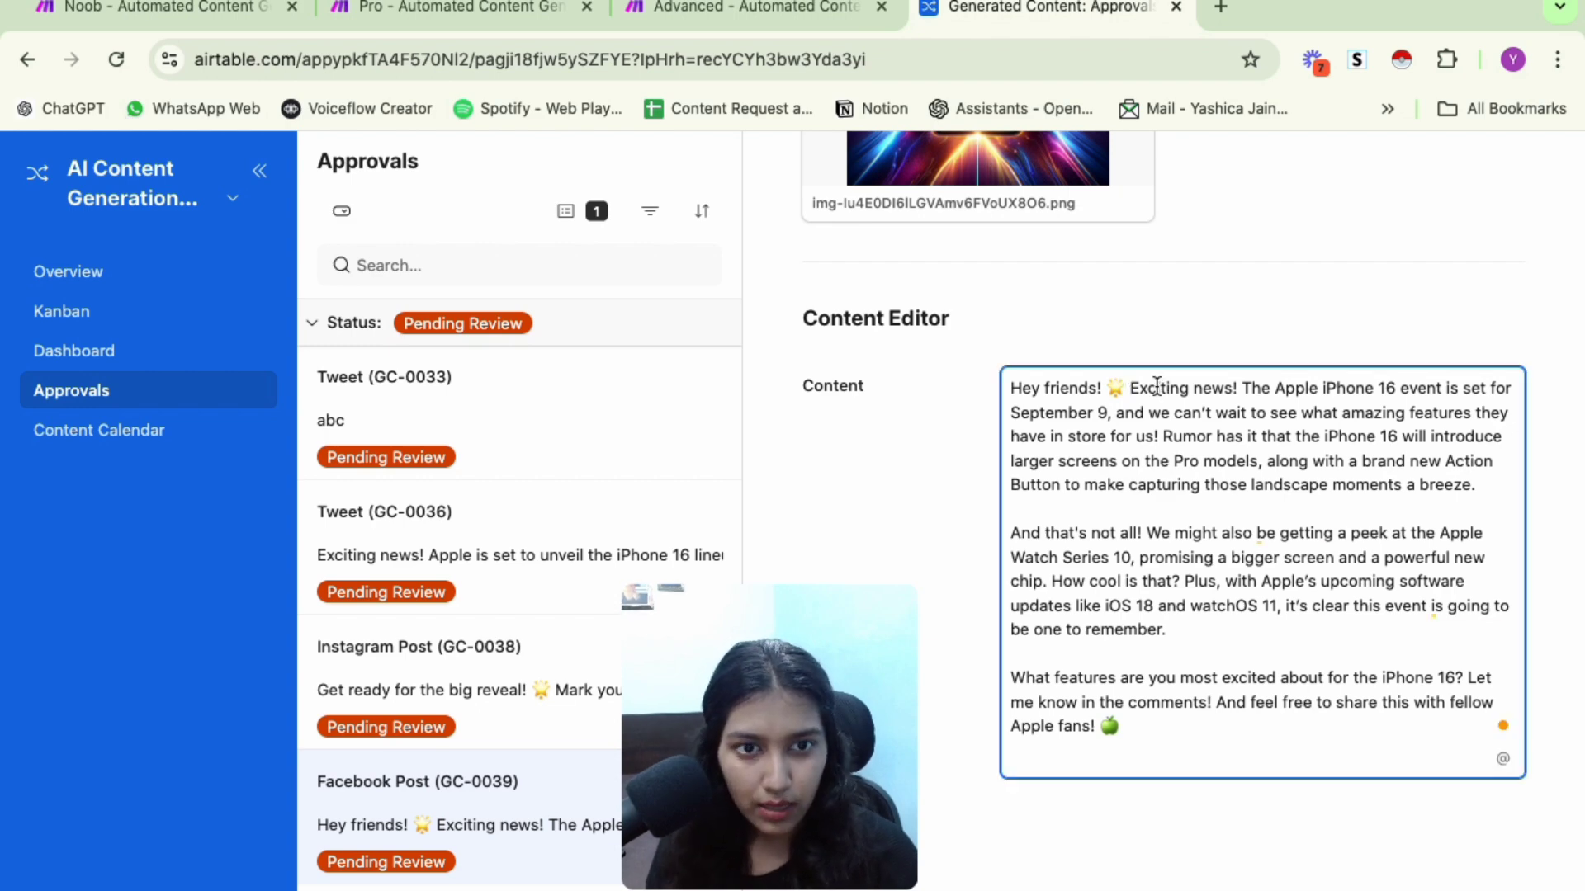
{"action": "key", "text": "BackSpace"}
{"action": "left_click", "coordinate": [1131, 342]}
Look over the Facebook post's attachment and schedule the post without entering a publish date
{"action": "scroll", "coordinate": [1128, 339], "scroll_direction": "up", "scroll_amount": 4}
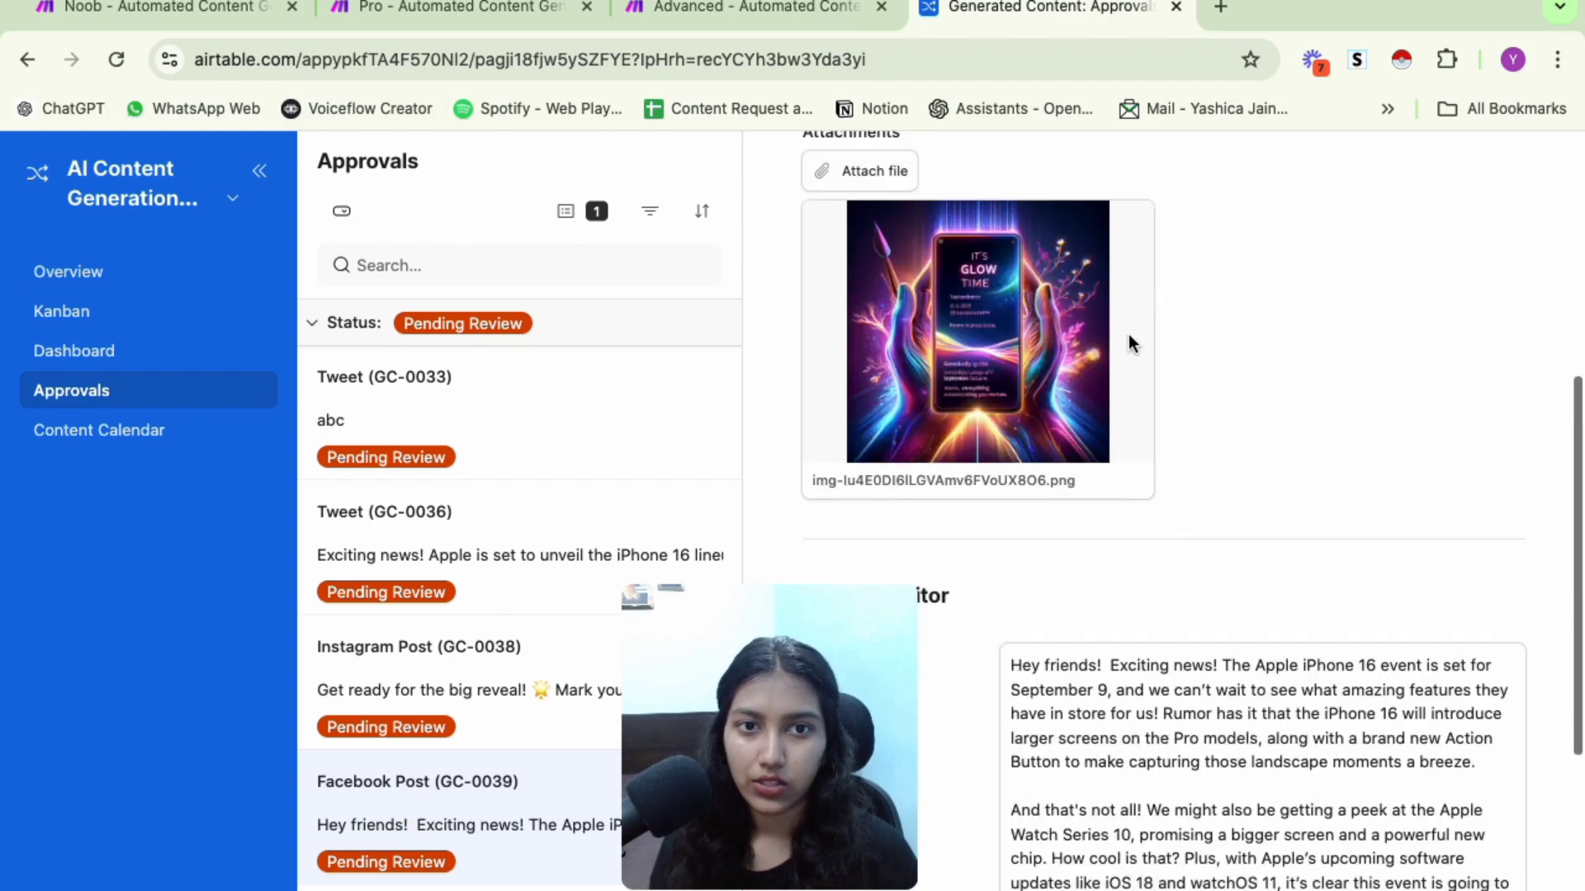
{"action": "scroll", "coordinate": [1108, 368], "scroll_direction": "up", "scroll_amount": 1}
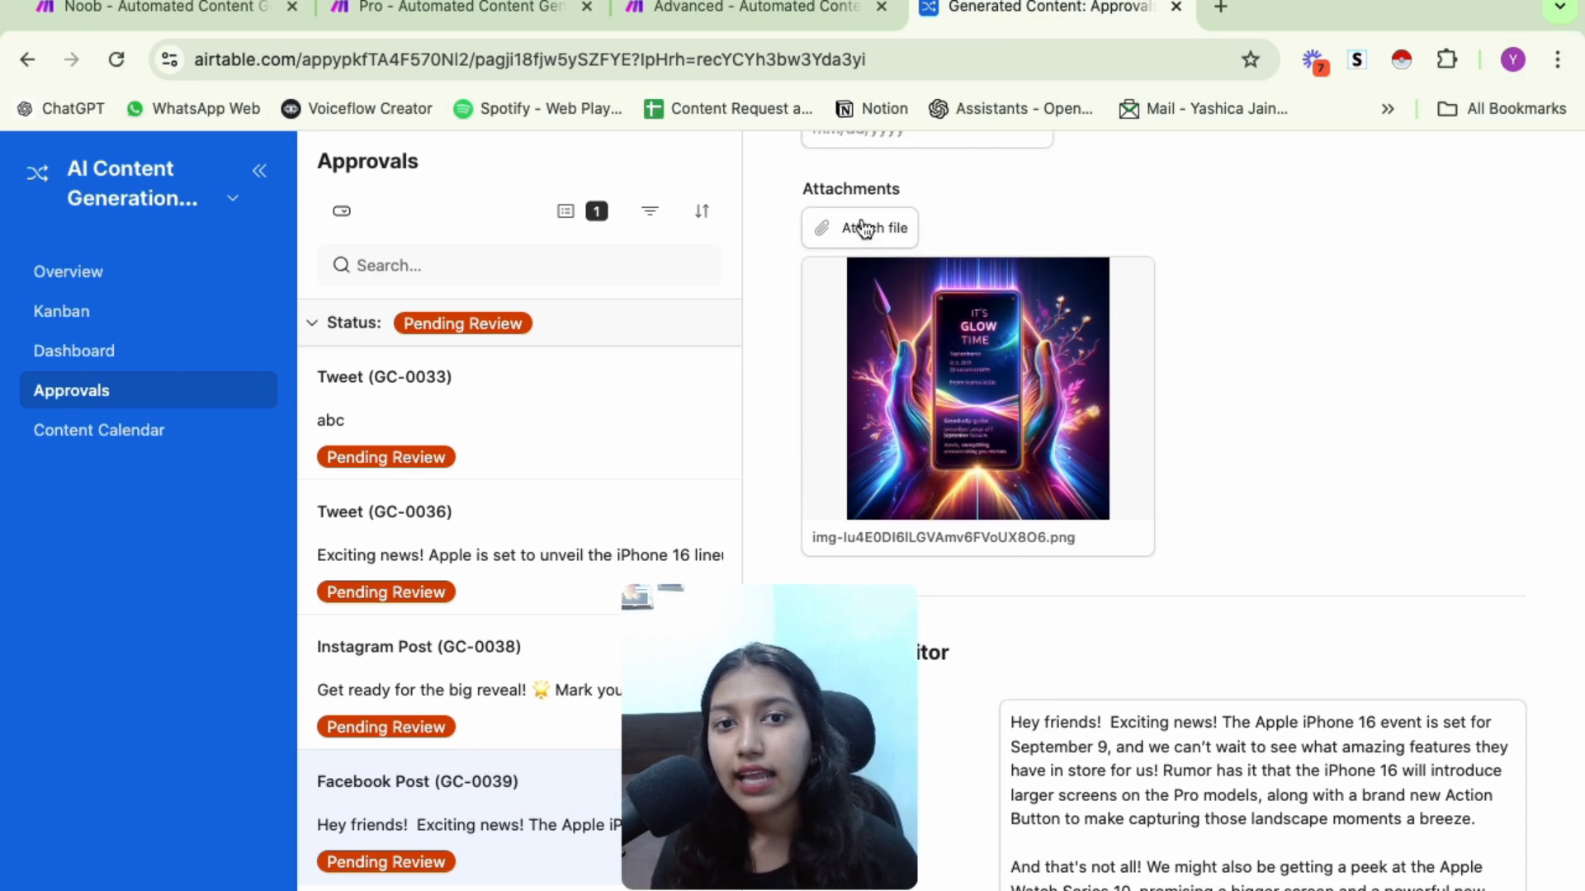
{"action": "scroll", "coordinate": [1252, 305], "scroll_direction": "up", "scroll_amount": 5}
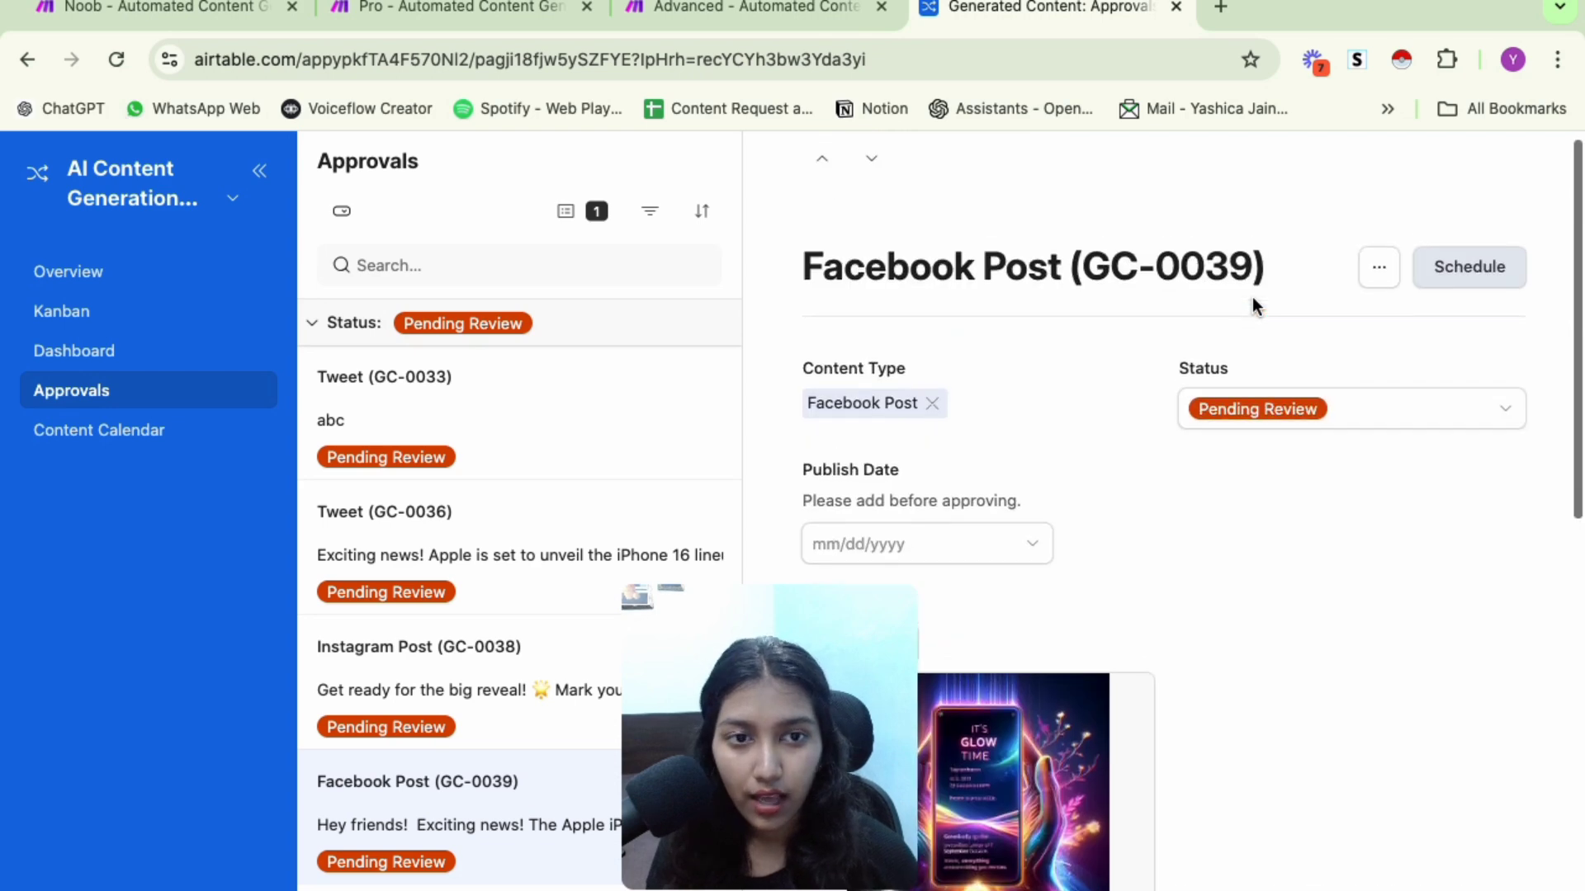
{"action": "left_click", "coordinate": [1456, 289]}
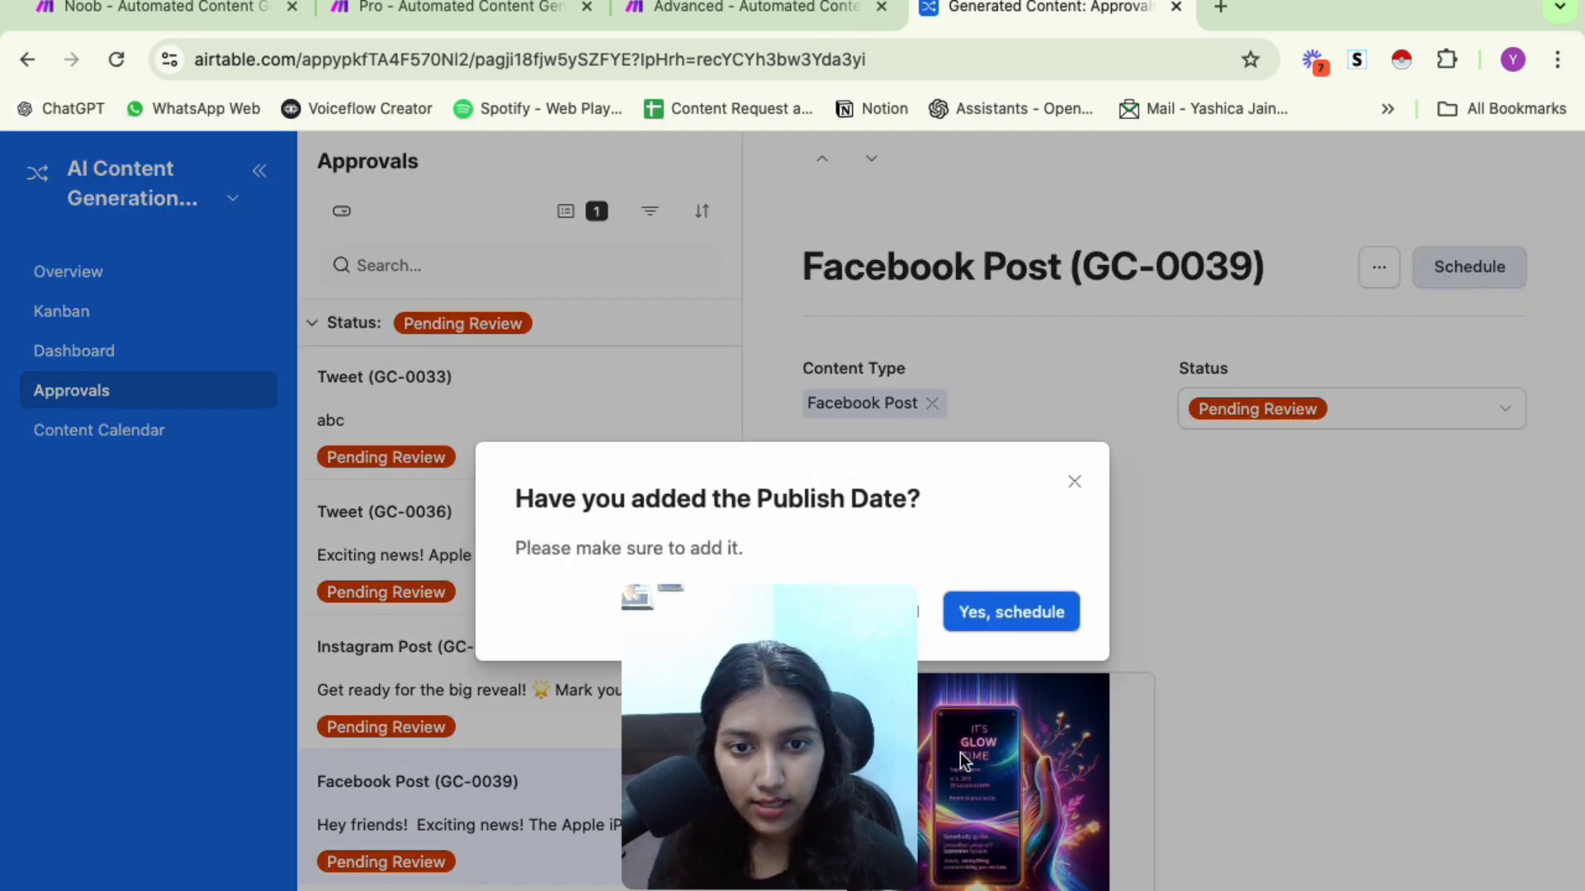
{"action": "left_click", "coordinate": [1032, 612]}
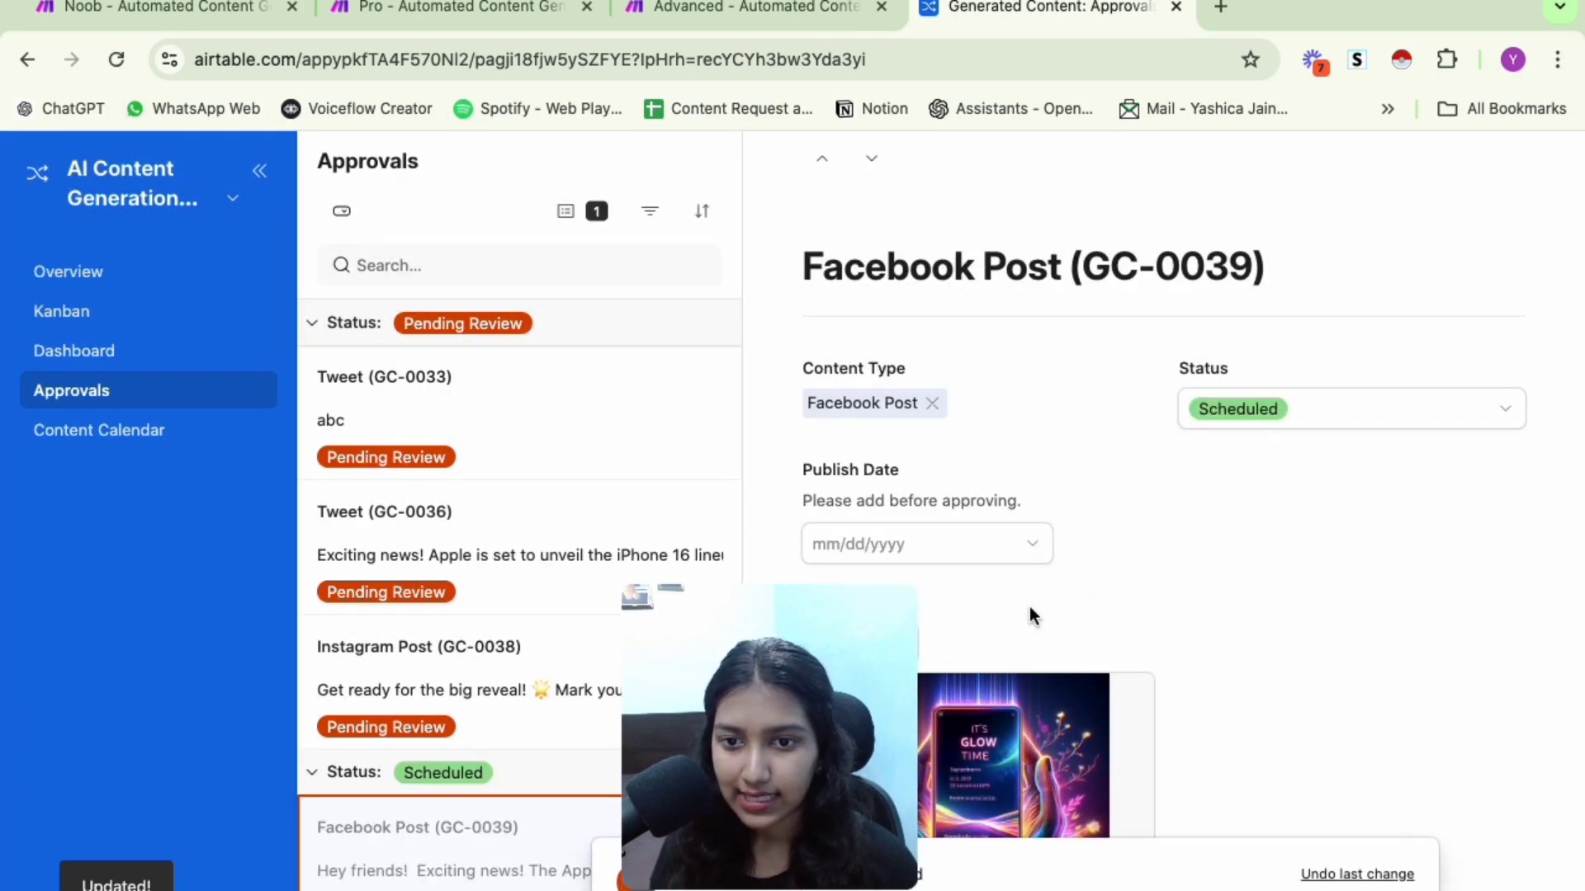
Open the pending Tweet (GC-0036) and read its text and hashtags in the Content Editor
{"action": "left_click", "coordinate": [488, 538]}
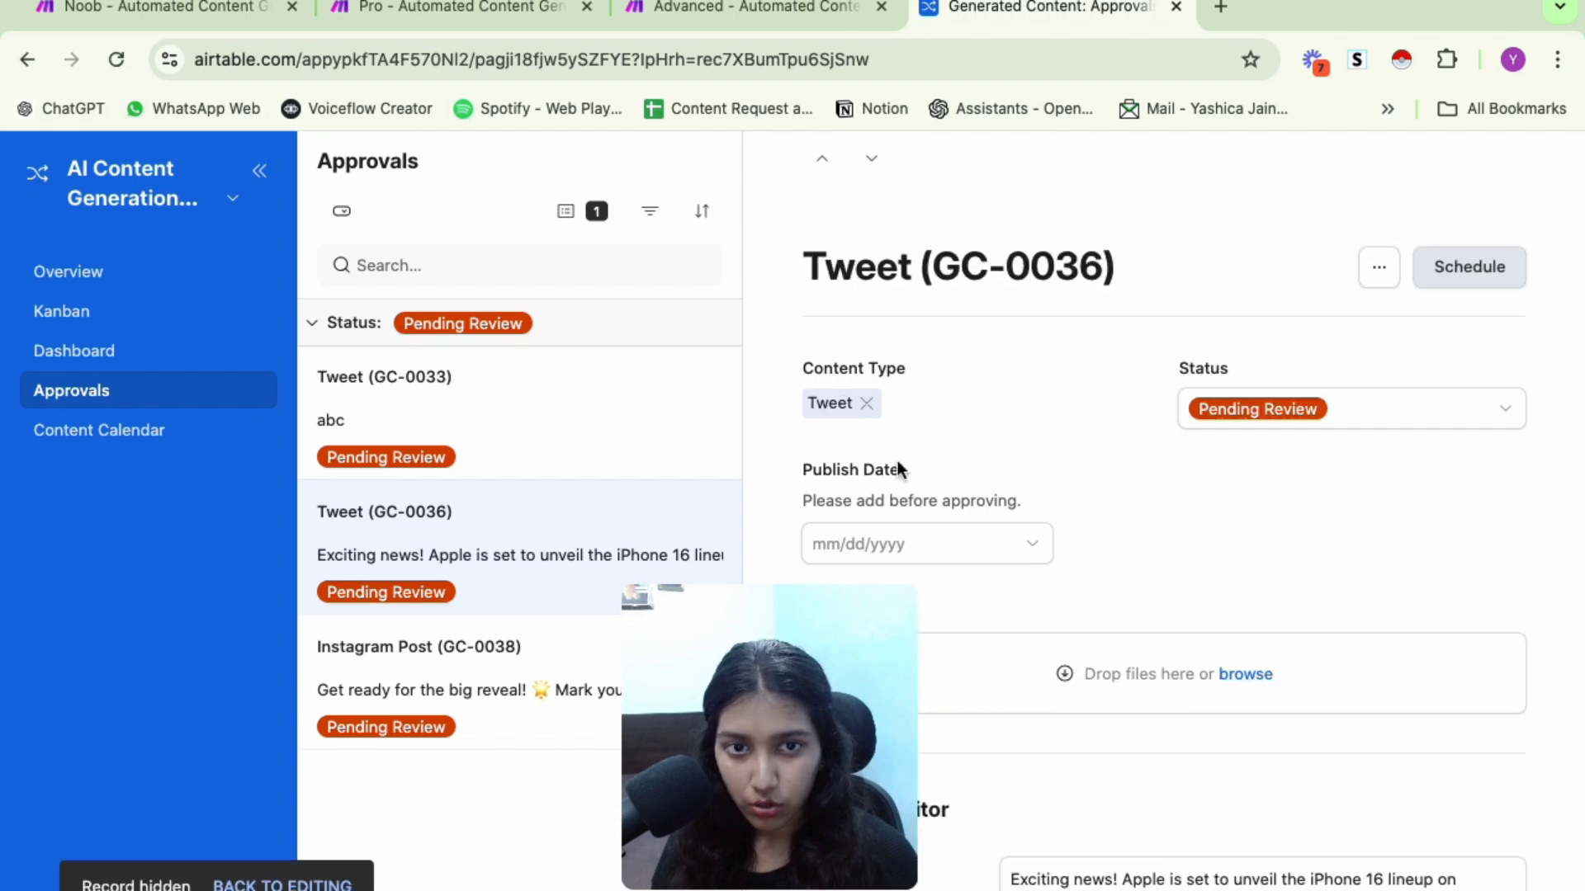
{"action": "scroll", "coordinate": [1081, 558], "scroll_direction": "down", "scroll_amount": 3}
{"action": "left_click_drag", "start_coordinate": [1021, 676], "coordinate": [1450, 706]}
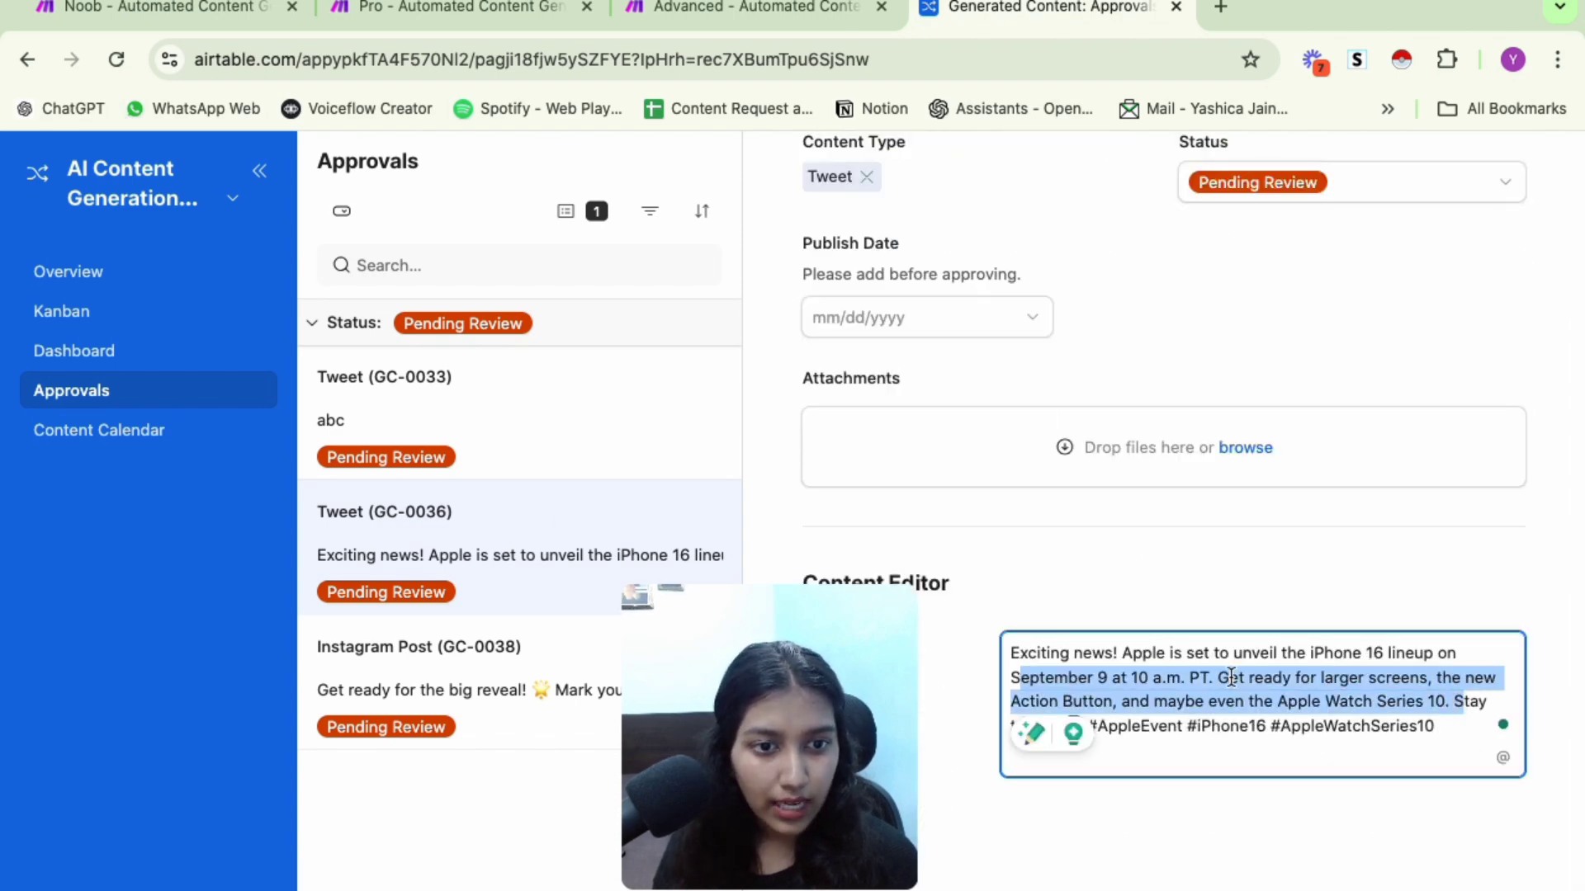
{"action": "left_click", "coordinate": [1299, 678]}
{"action": "left_click", "coordinate": [1431, 594]}
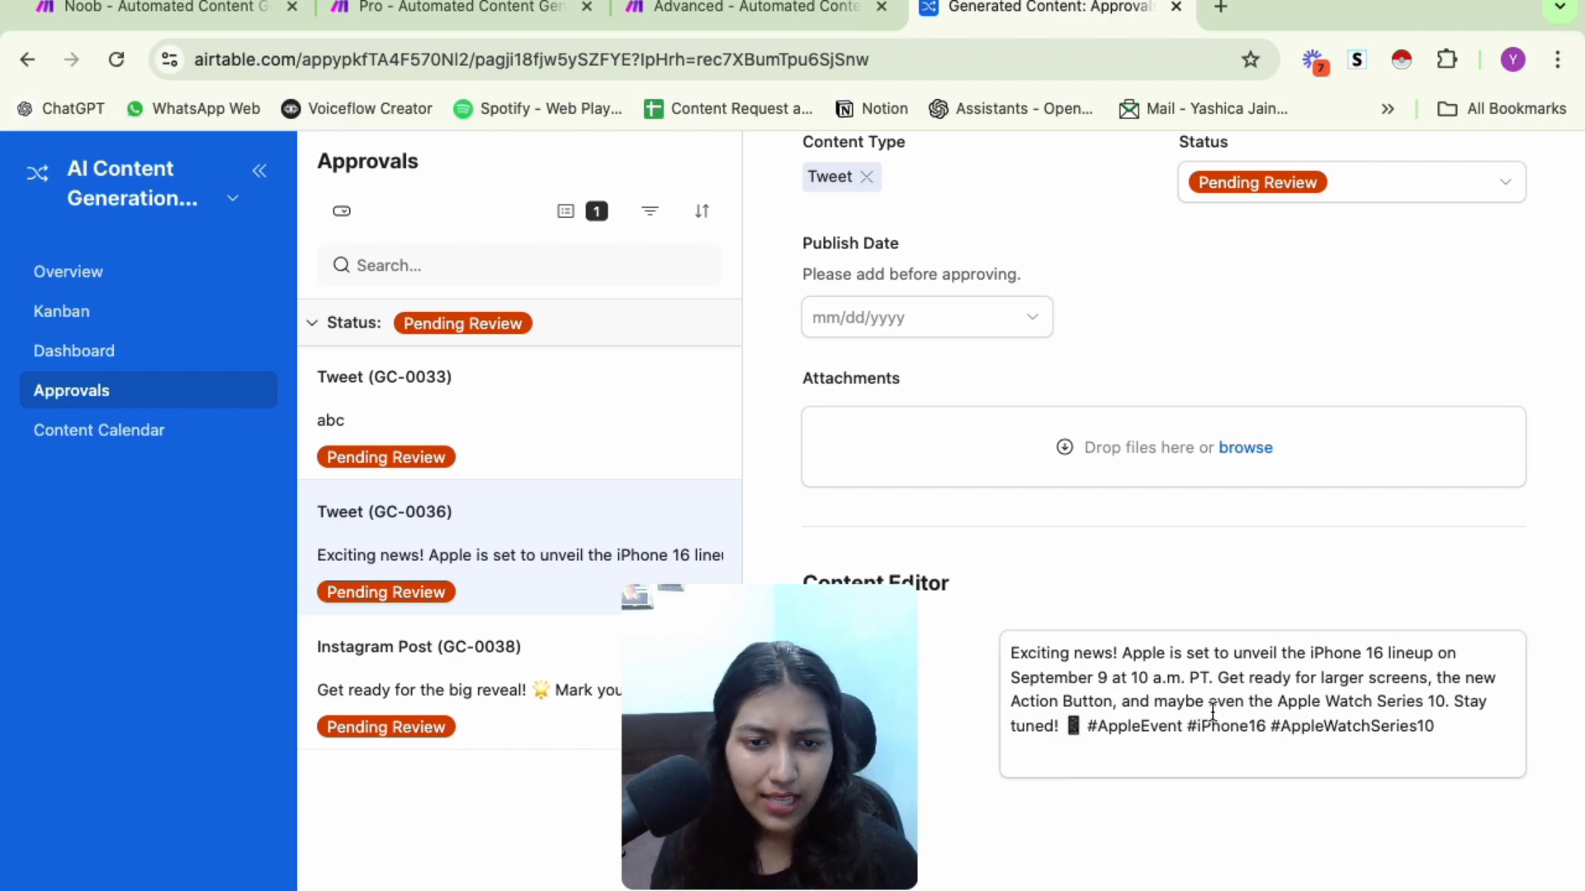
Set the publish date of Tweet (GC-0036) to 8/30/2024 and schedule the tweet
{"action": "scroll", "coordinate": [1096, 477], "scroll_direction": "up", "scroll_amount": 1}
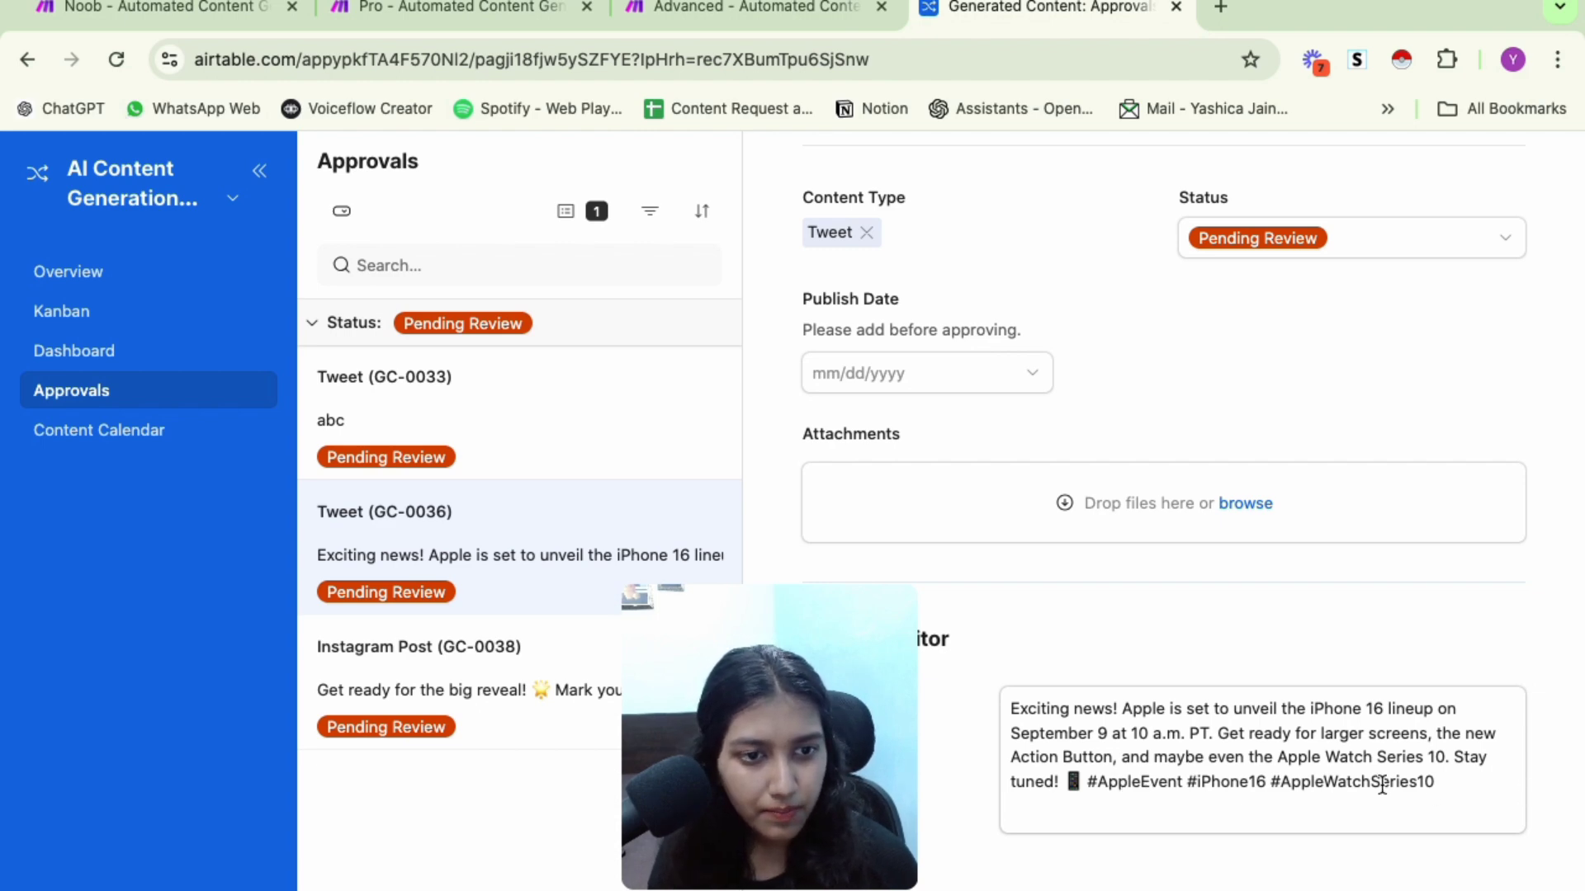
{"action": "left_click", "coordinate": [906, 373]}
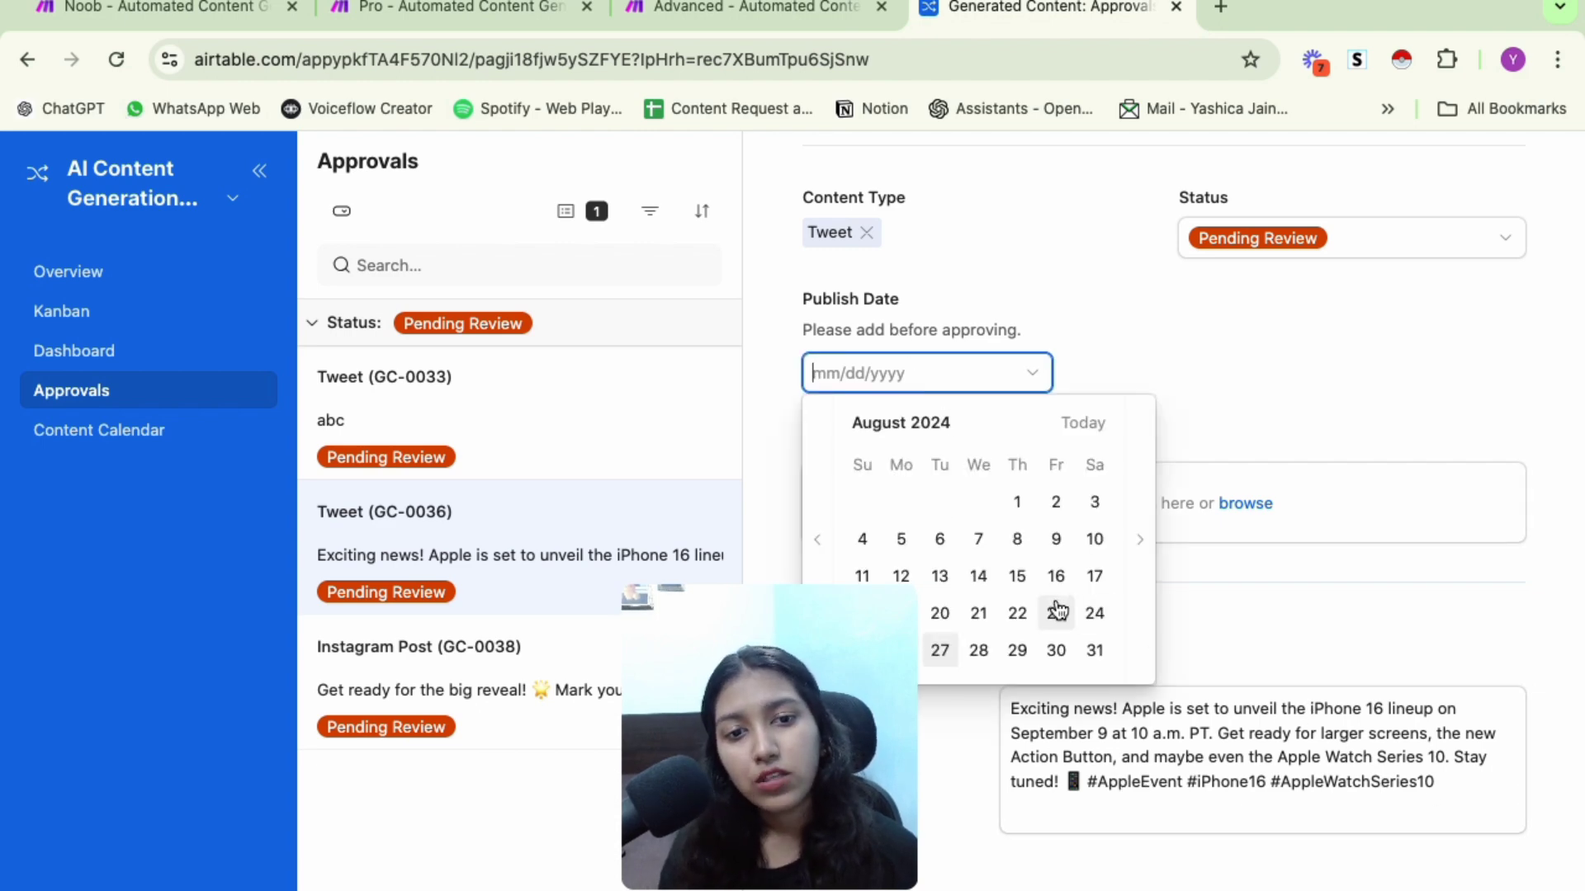
{"action": "left_click", "coordinate": [1056, 652]}
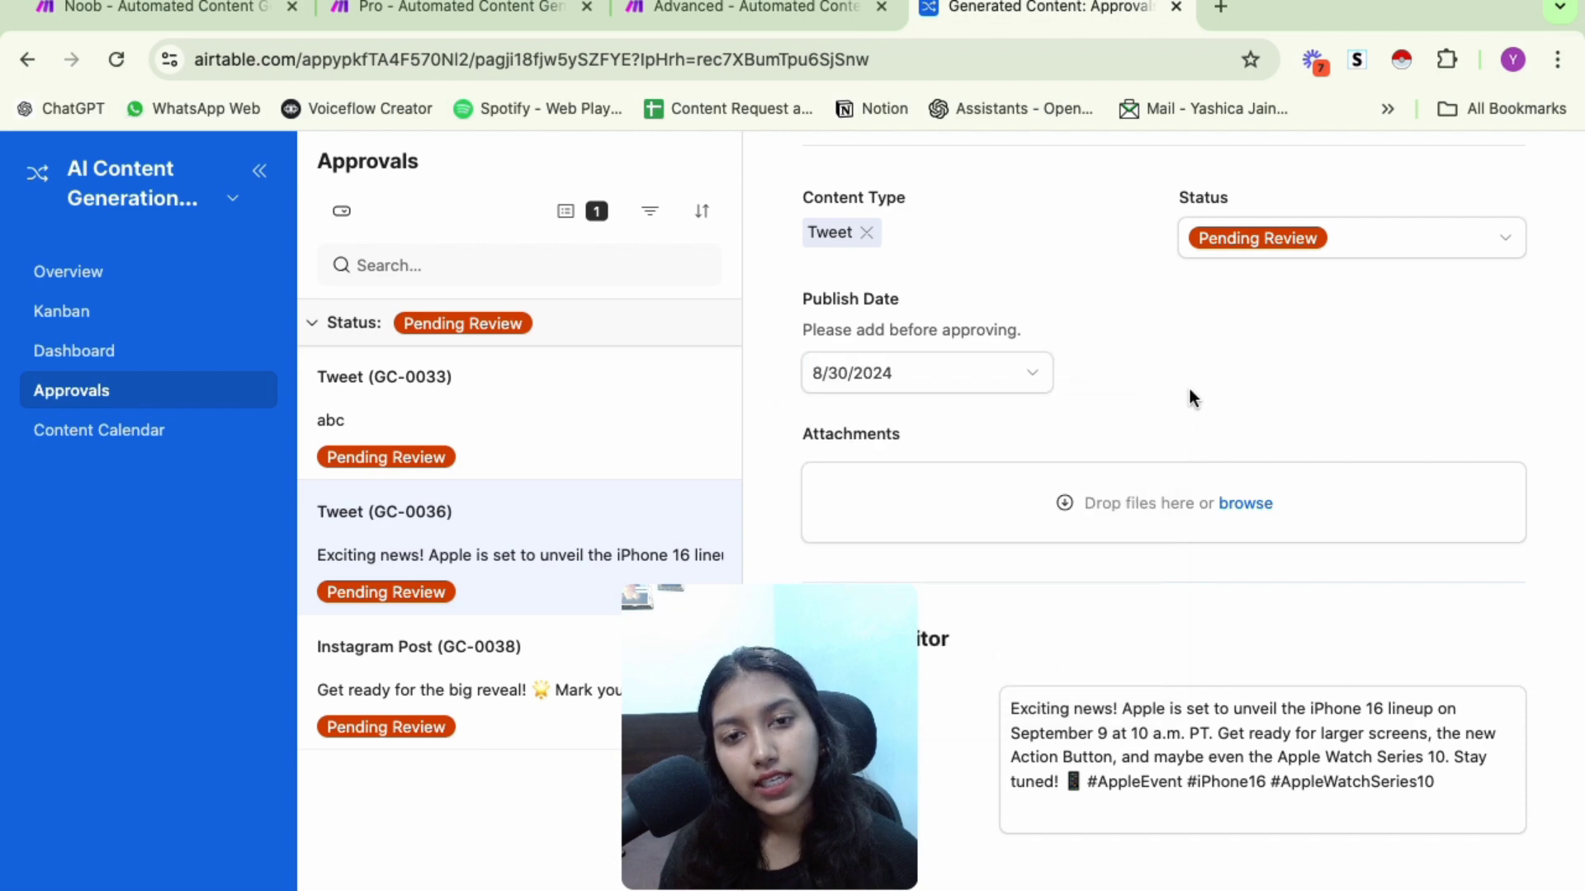
{"action": "scroll", "coordinate": [1187, 385], "scroll_direction": "up", "scroll_amount": 3}
{"action": "left_click", "coordinate": [1461, 282]}
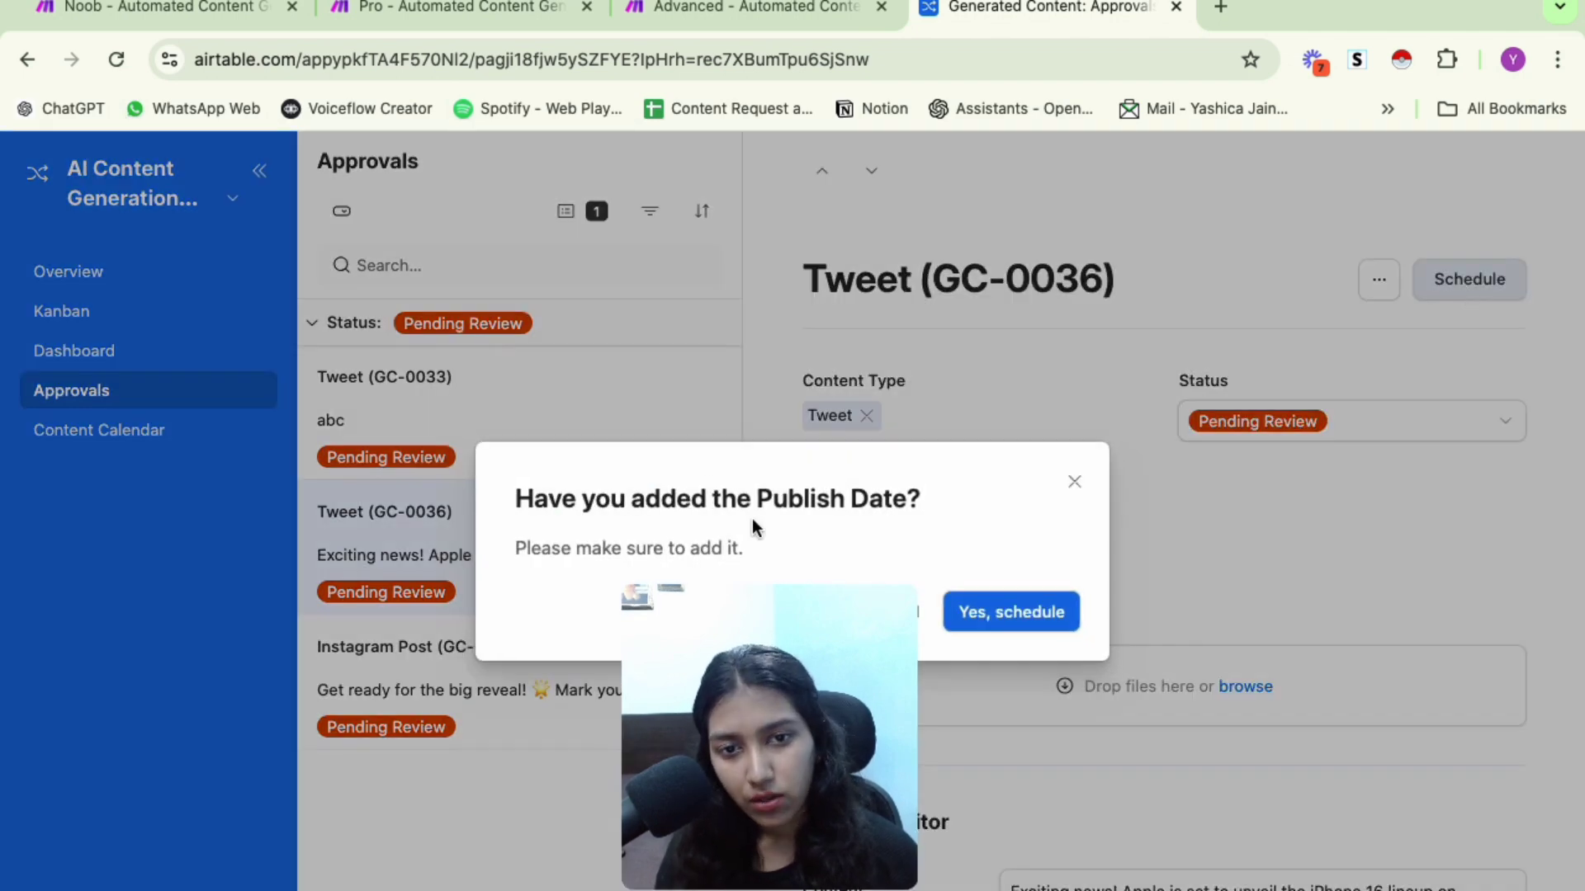
{"action": "left_click", "coordinate": [984, 613]}
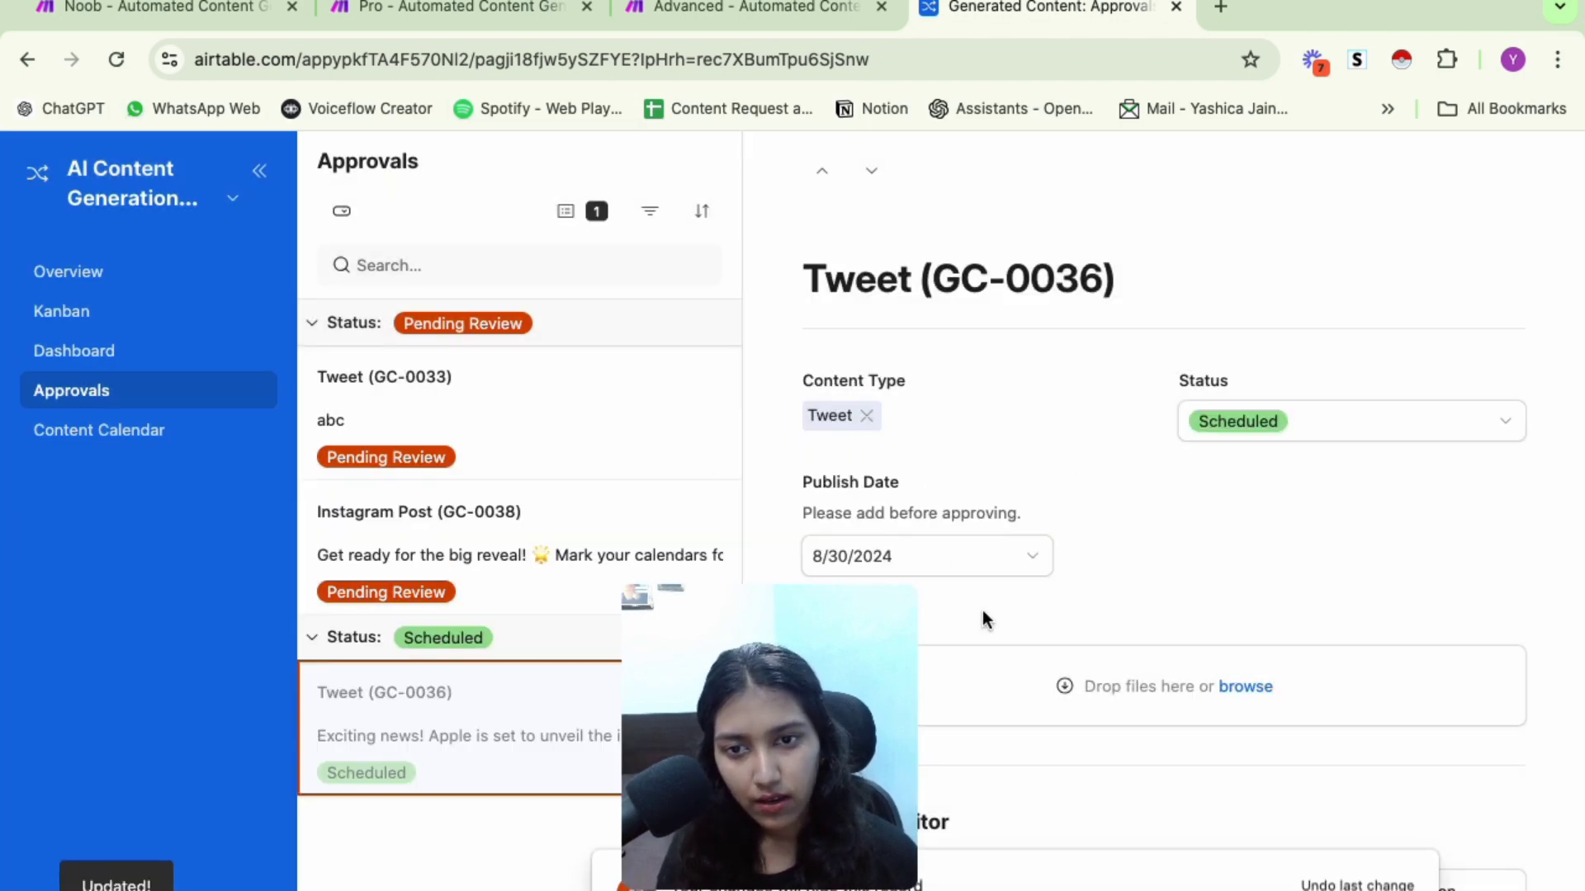
Open the pending Instagram Post (GC-0038) and look over its attached image
{"action": "left_click", "coordinate": [460, 556]}
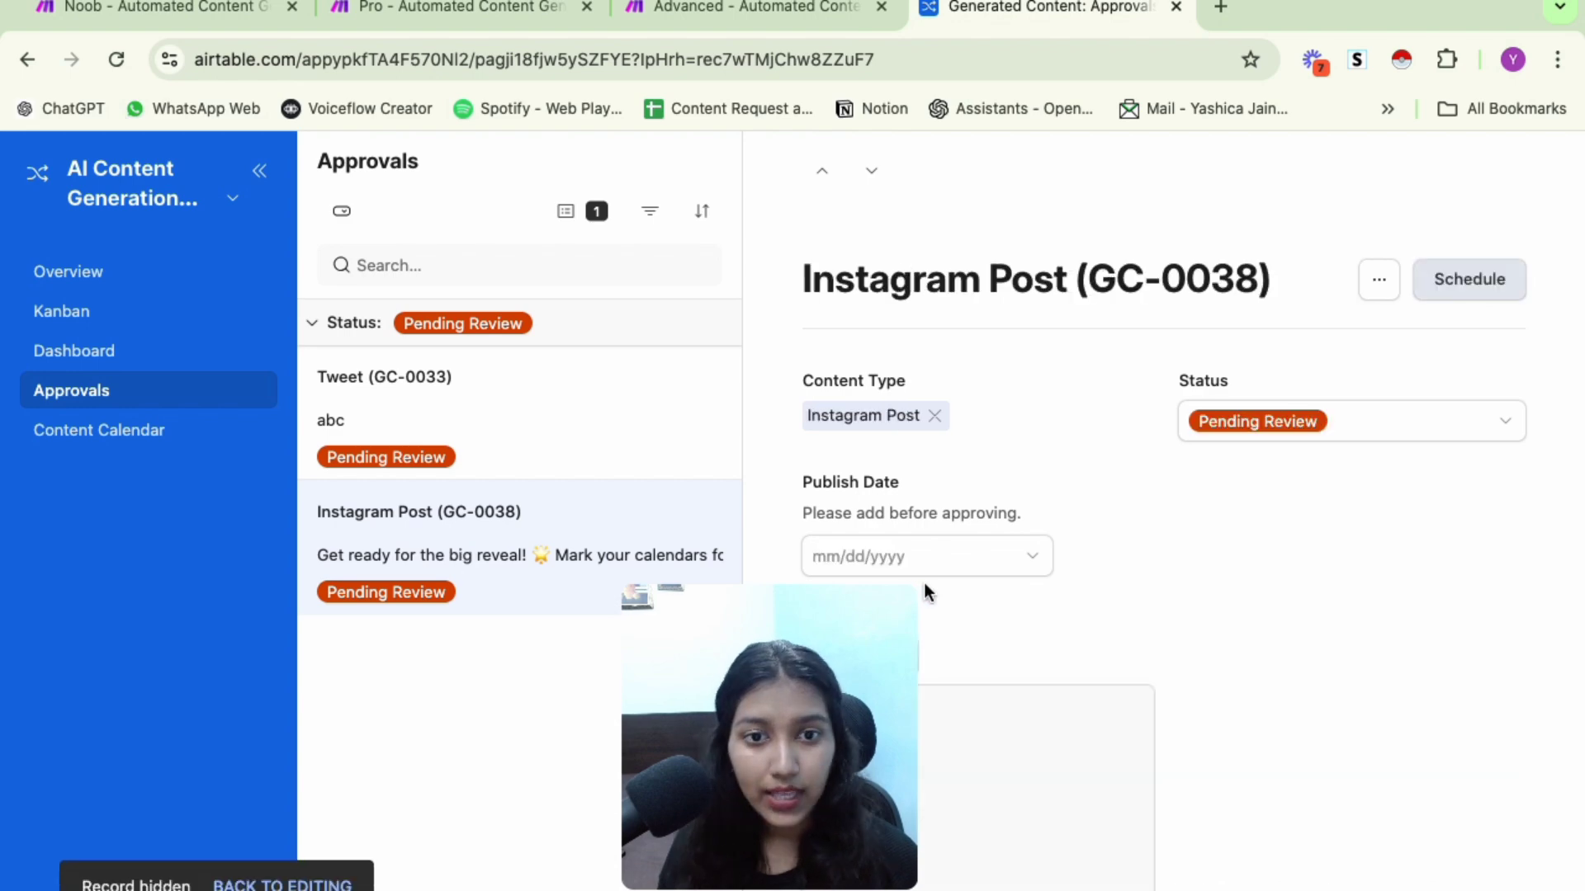
{"action": "scroll", "coordinate": [926, 591], "scroll_direction": "down", "scroll_amount": 4}
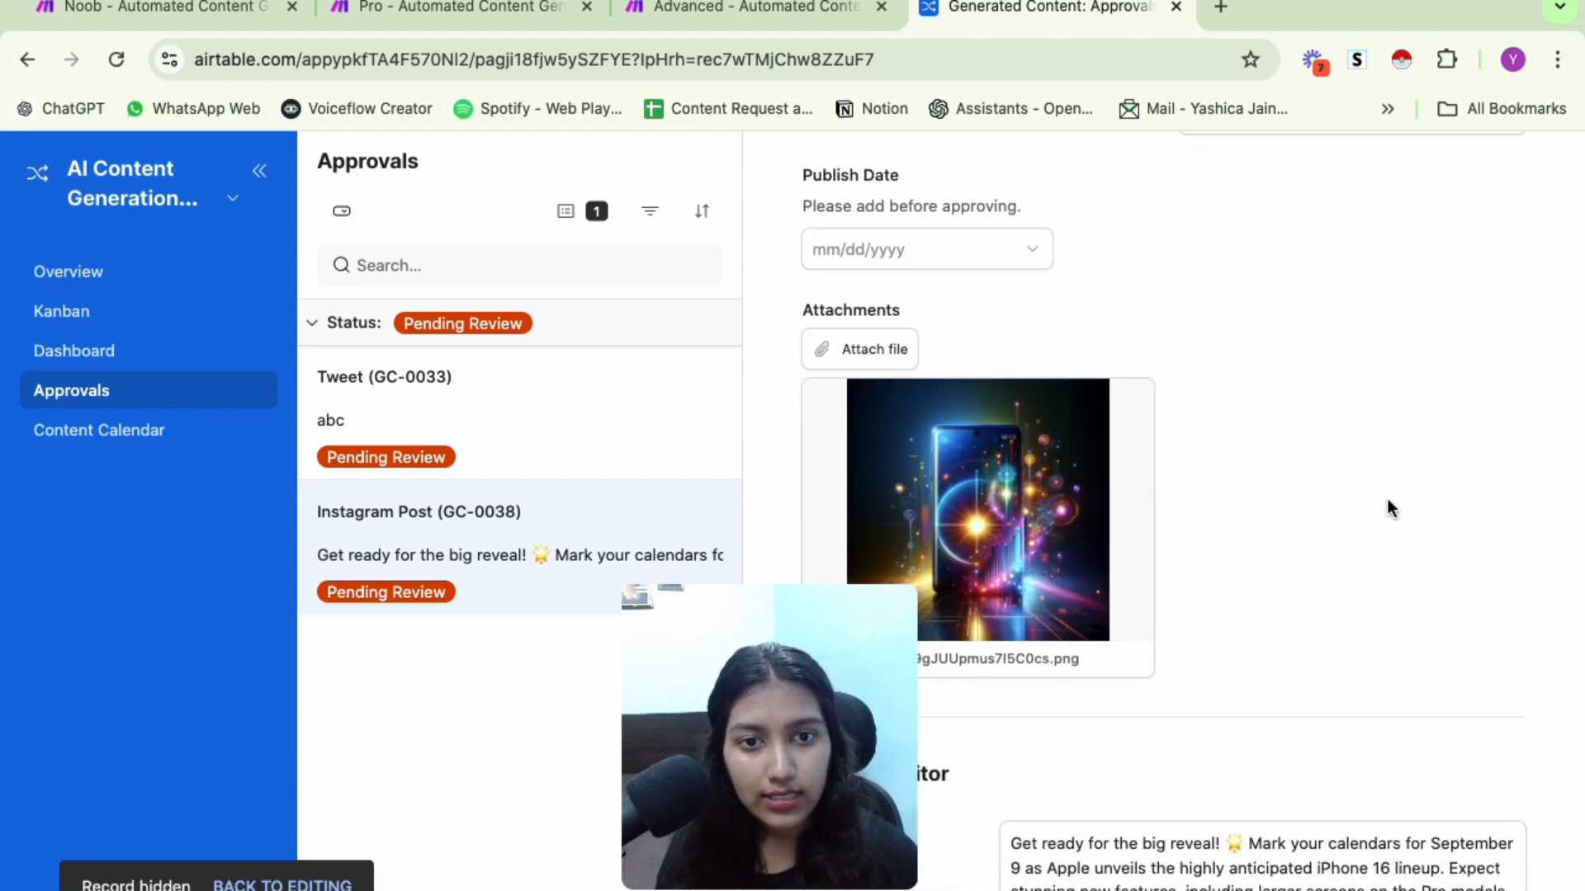
{"action": "scroll", "coordinate": [1390, 503], "scroll_direction": "down", "scroll_amount": 2}
{"action": "mouse_move", "coordinate": [988, 365]}
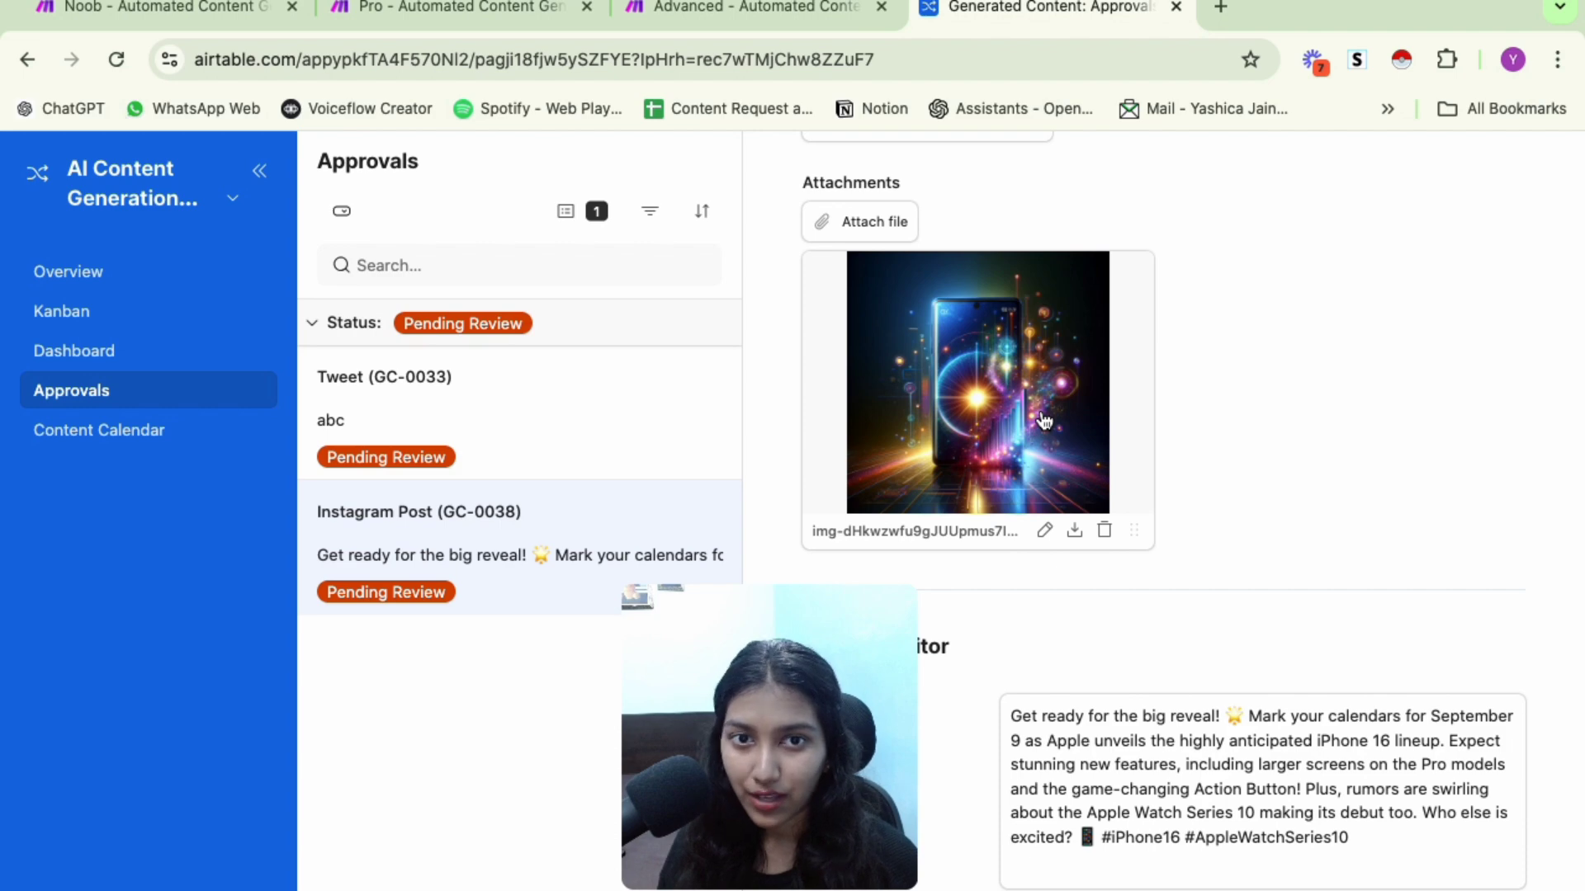
{"action": "scroll", "coordinate": [1281, 537], "scroll_direction": "down", "scroll_amount": 1}
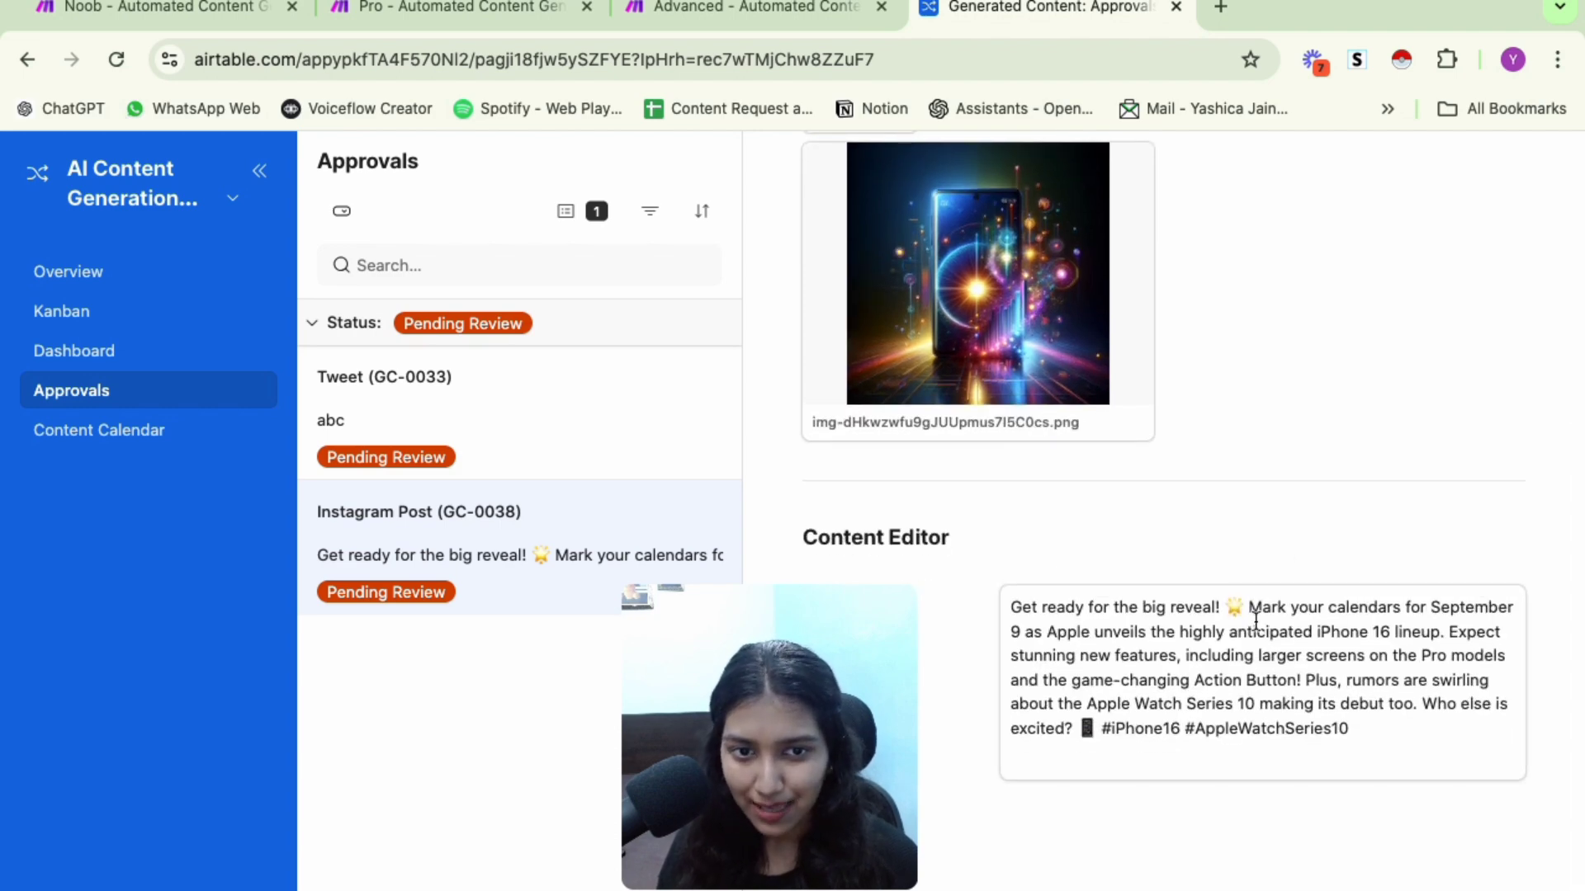
Read the Instagram post's text and hashtags in the Content Editor without editing them
{"action": "left_click_drag", "start_coordinate": [1011, 608], "coordinate": [1331, 676]}
{"action": "left_click", "coordinate": [1285, 607]}
{"action": "left_click", "coordinate": [1189, 653]}
{"action": "left_click", "coordinate": [1332, 676]}
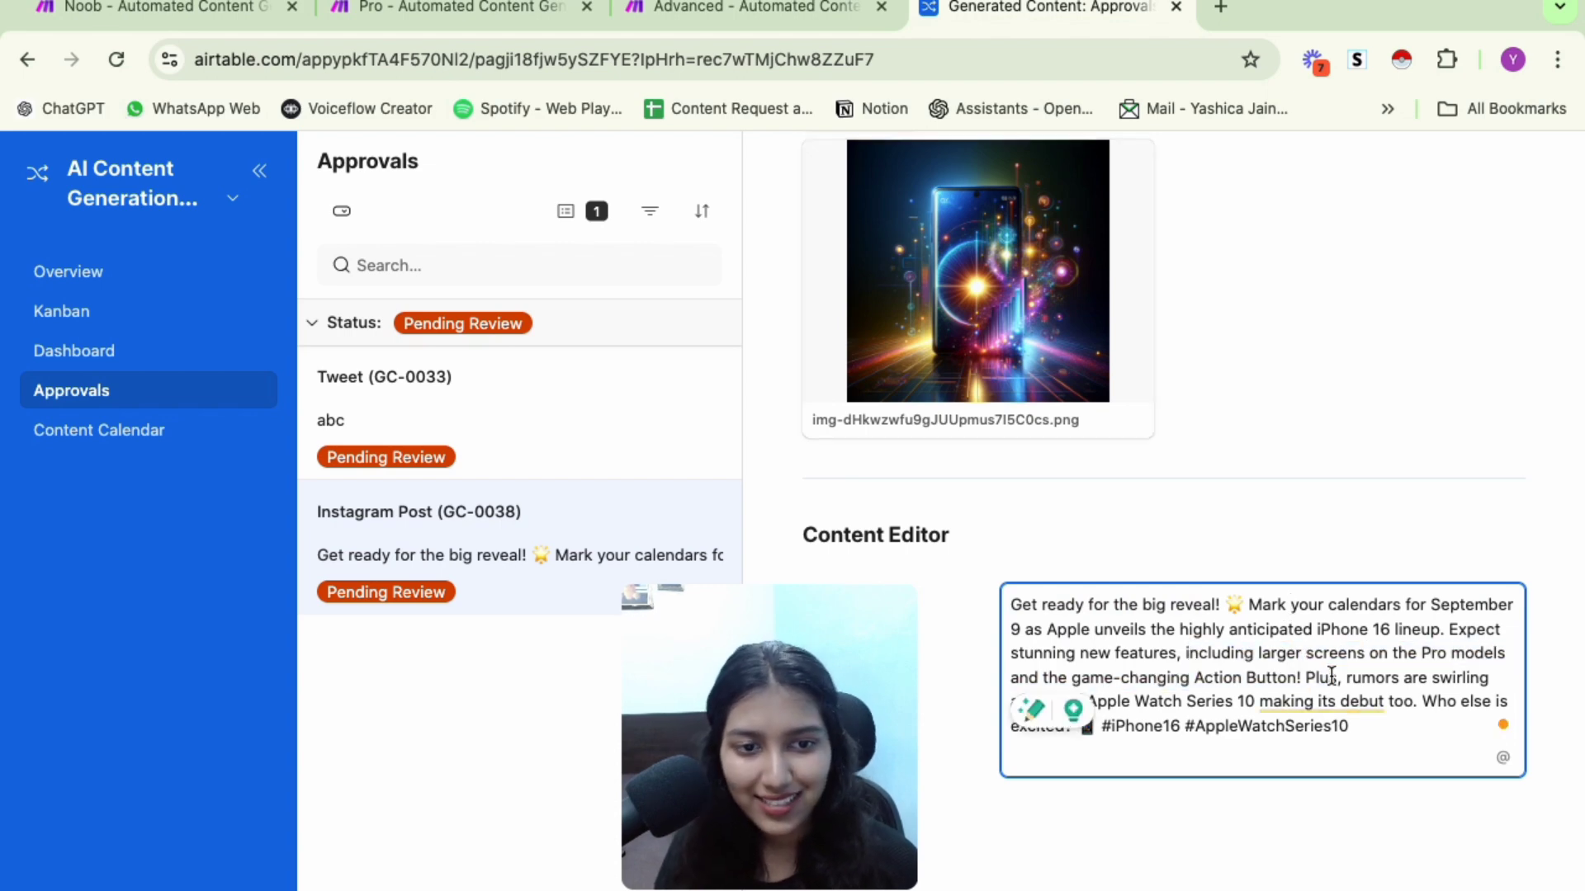
{"action": "left_click", "coordinate": [1314, 487]}
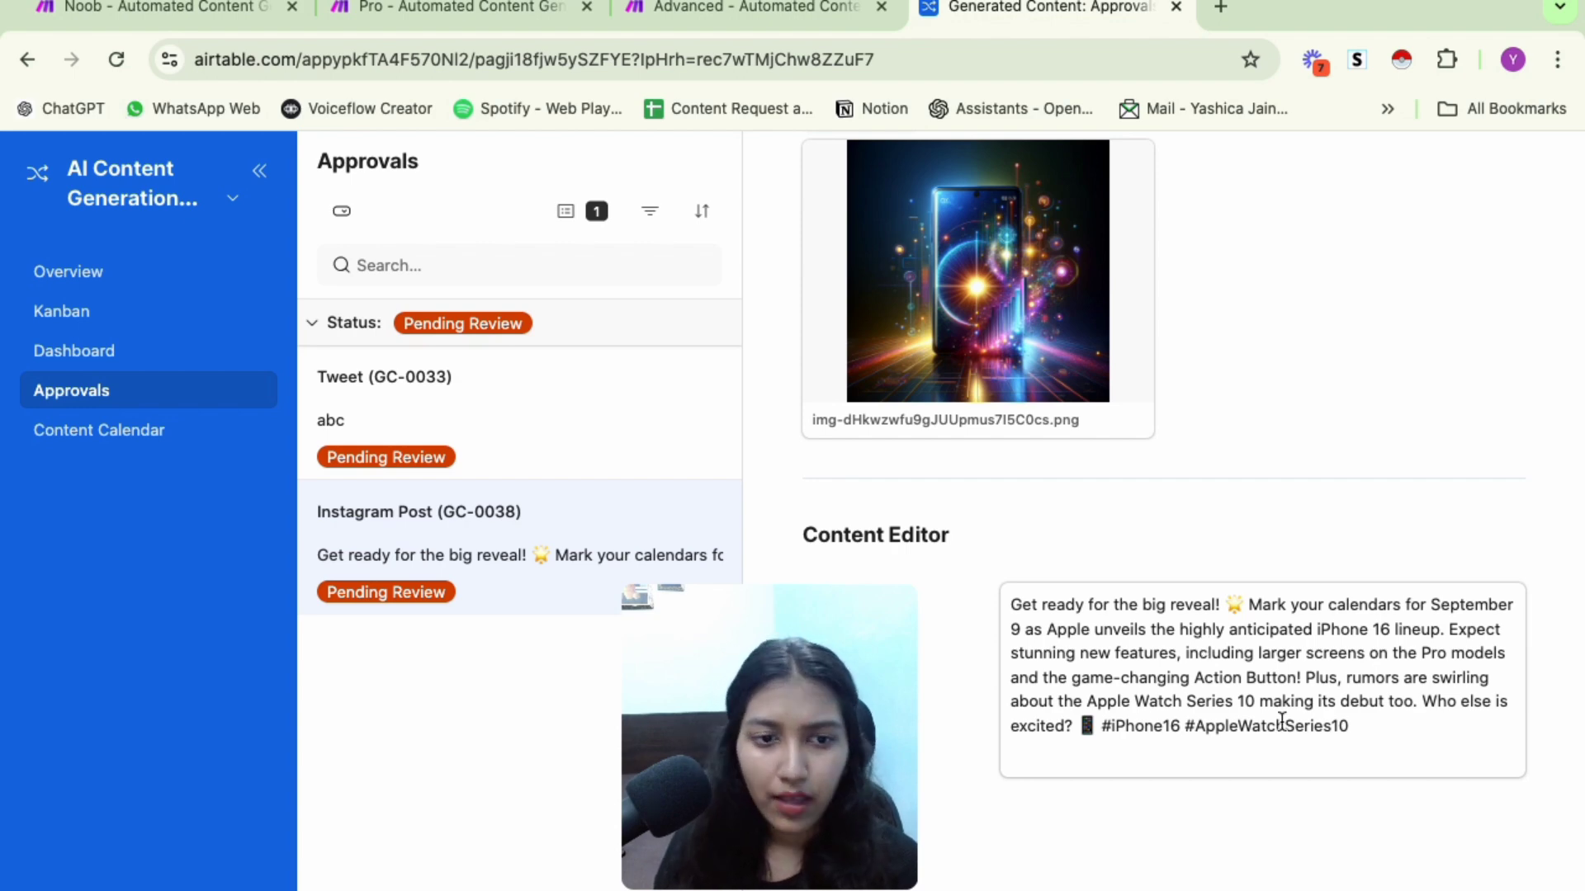
{"action": "left_click_drag", "start_coordinate": [1257, 701], "coordinate": [1440, 711]}
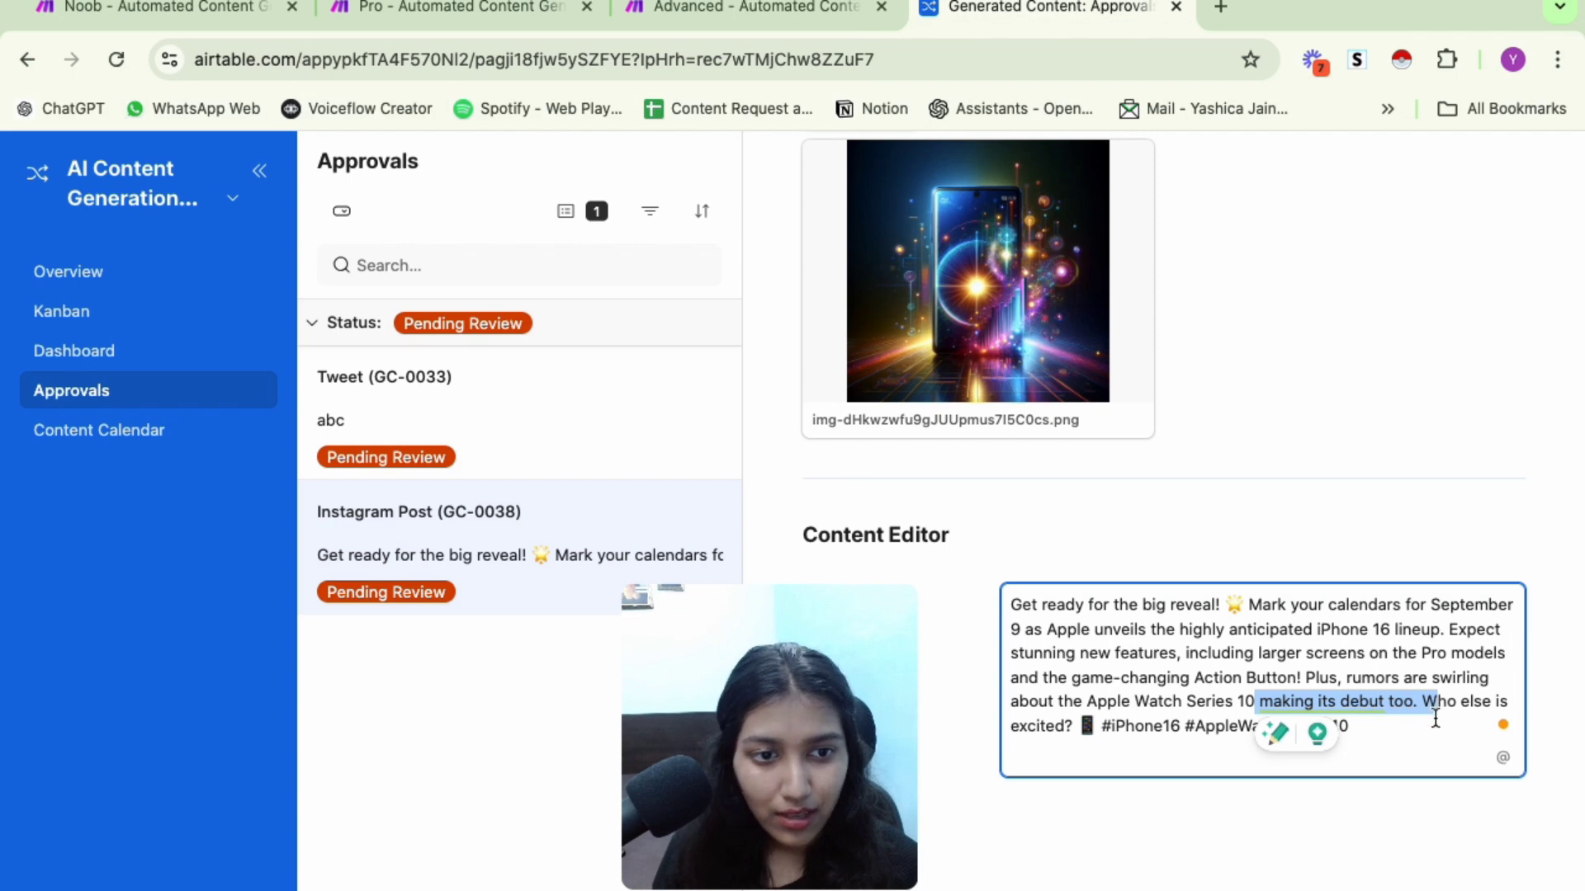
{"action": "left_click", "coordinate": [1319, 509]}
Set the publish date of Instagram Post (GC-0038) to 8/31/2024 and schedule the post
{"action": "scroll", "coordinate": [1306, 741], "scroll_direction": "up", "scroll_amount": 5}
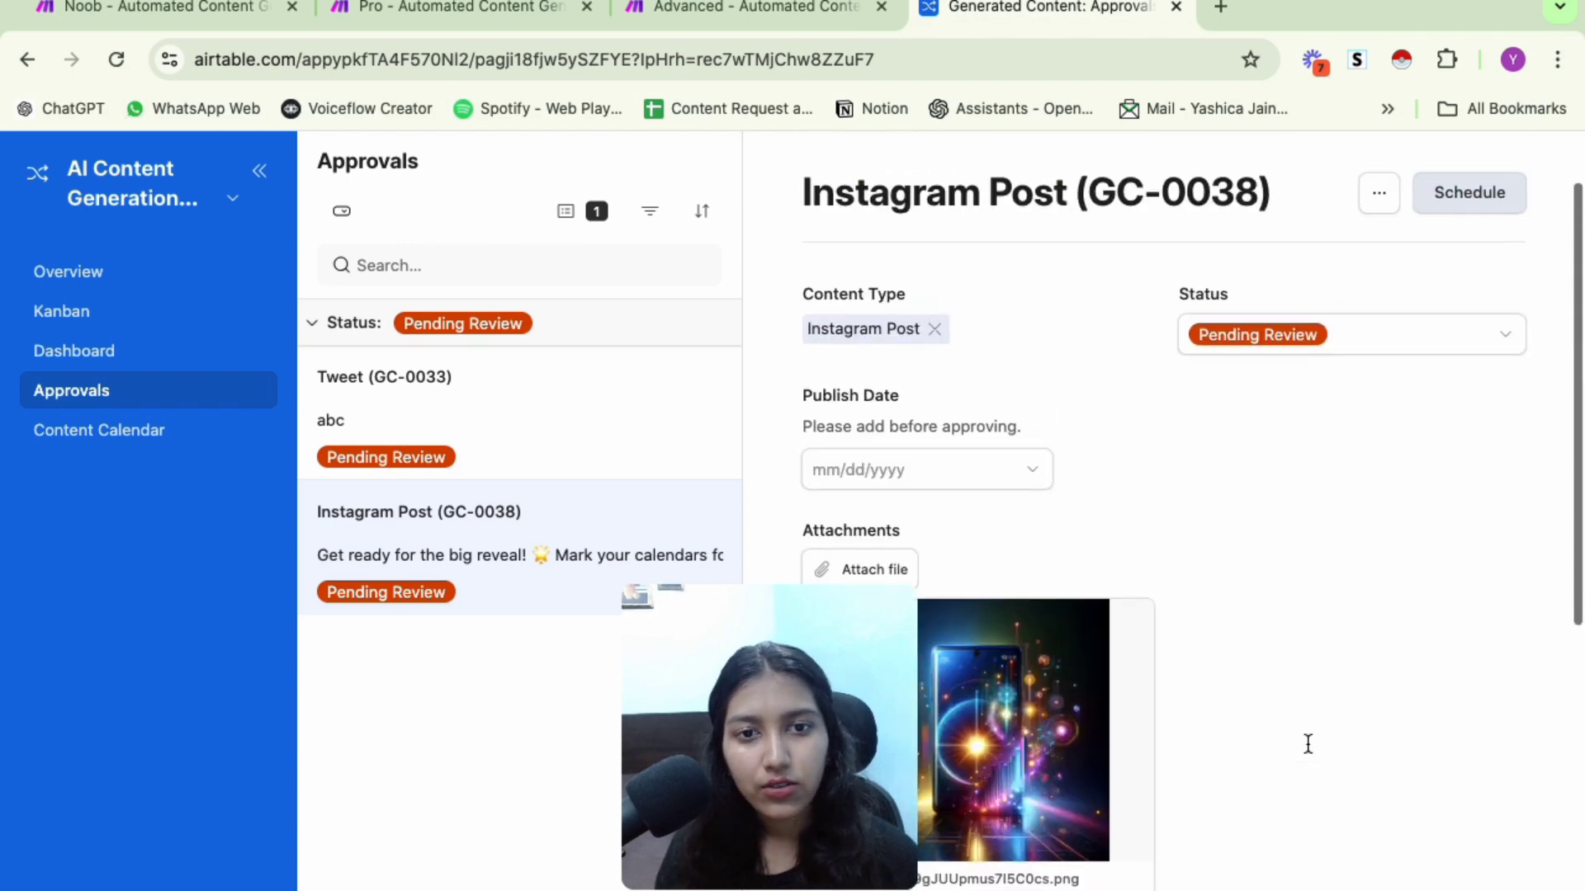
{"action": "left_click", "coordinate": [926, 477]}
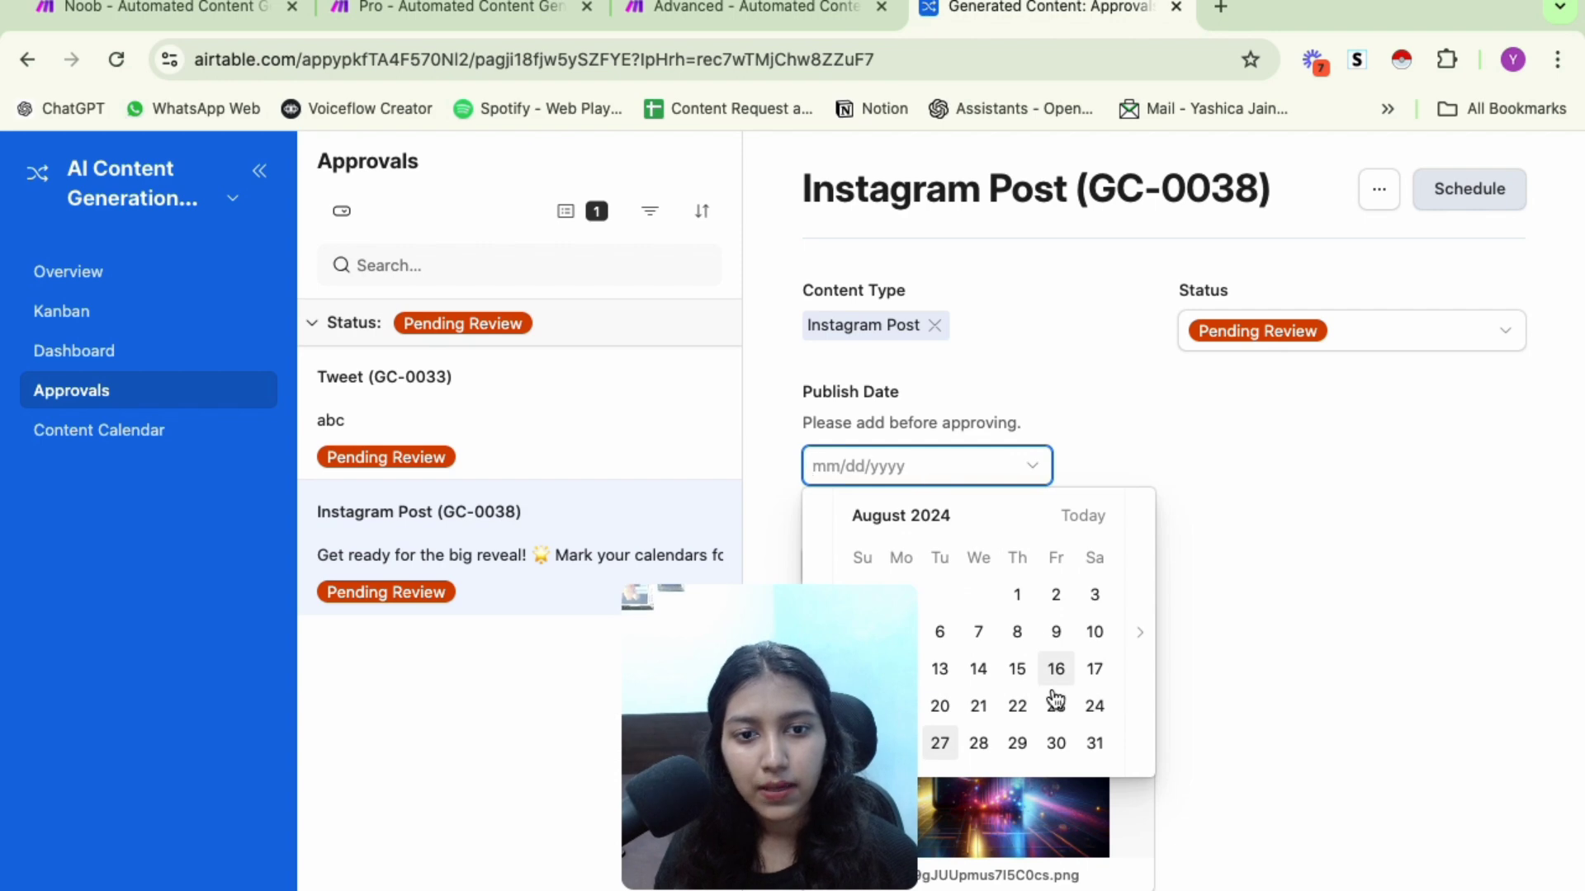
{"action": "left_click", "coordinate": [1093, 744]}
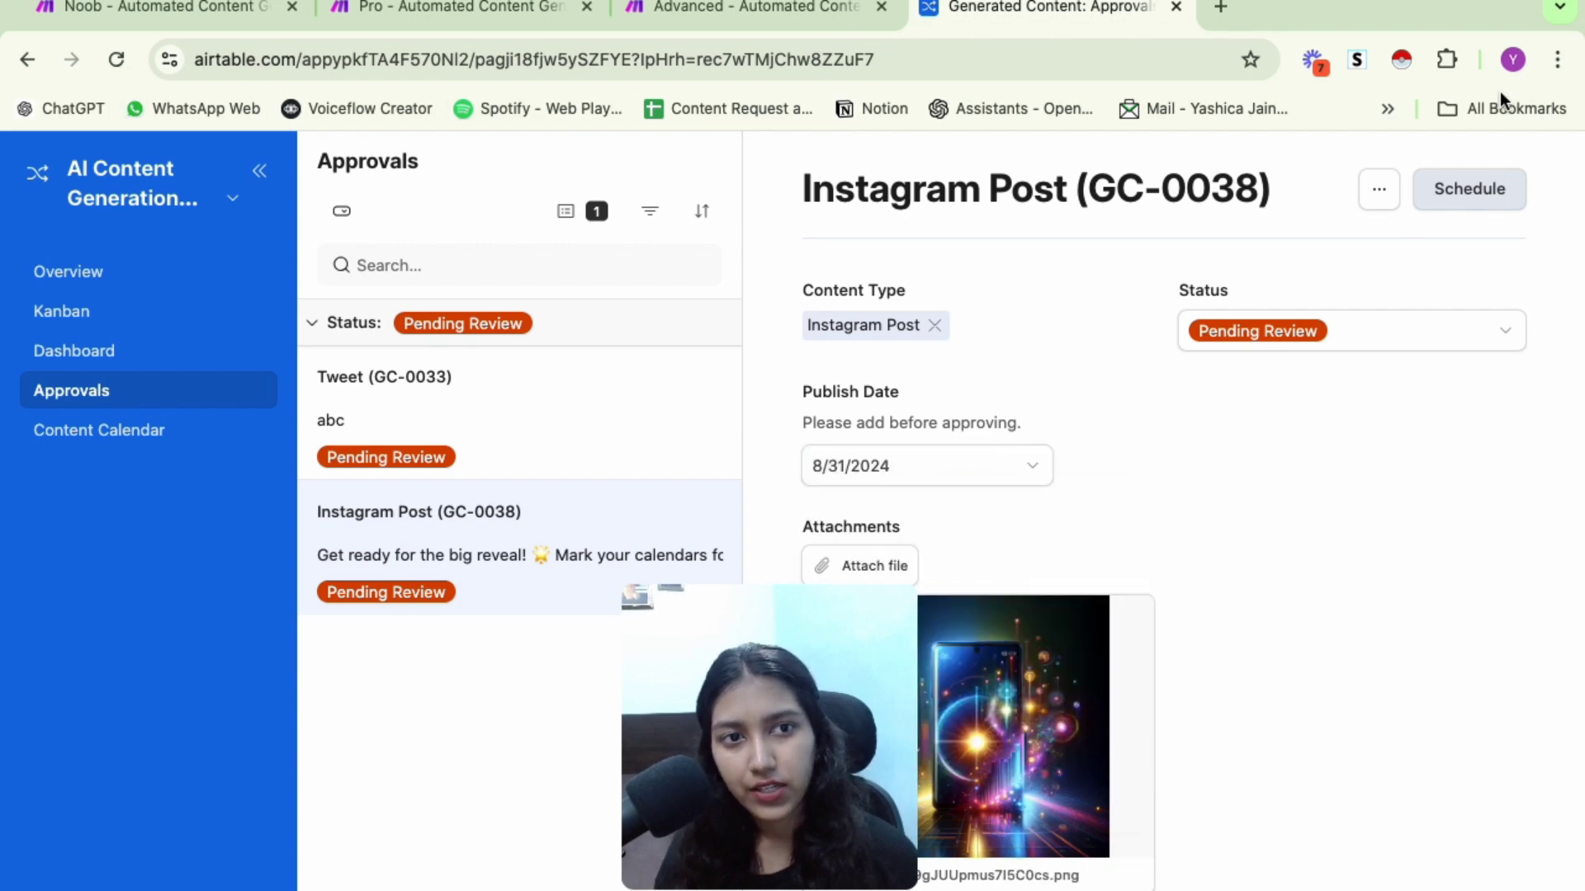
{"action": "left_click", "coordinate": [1485, 207]}
{"action": "left_click", "coordinate": [1057, 607]}
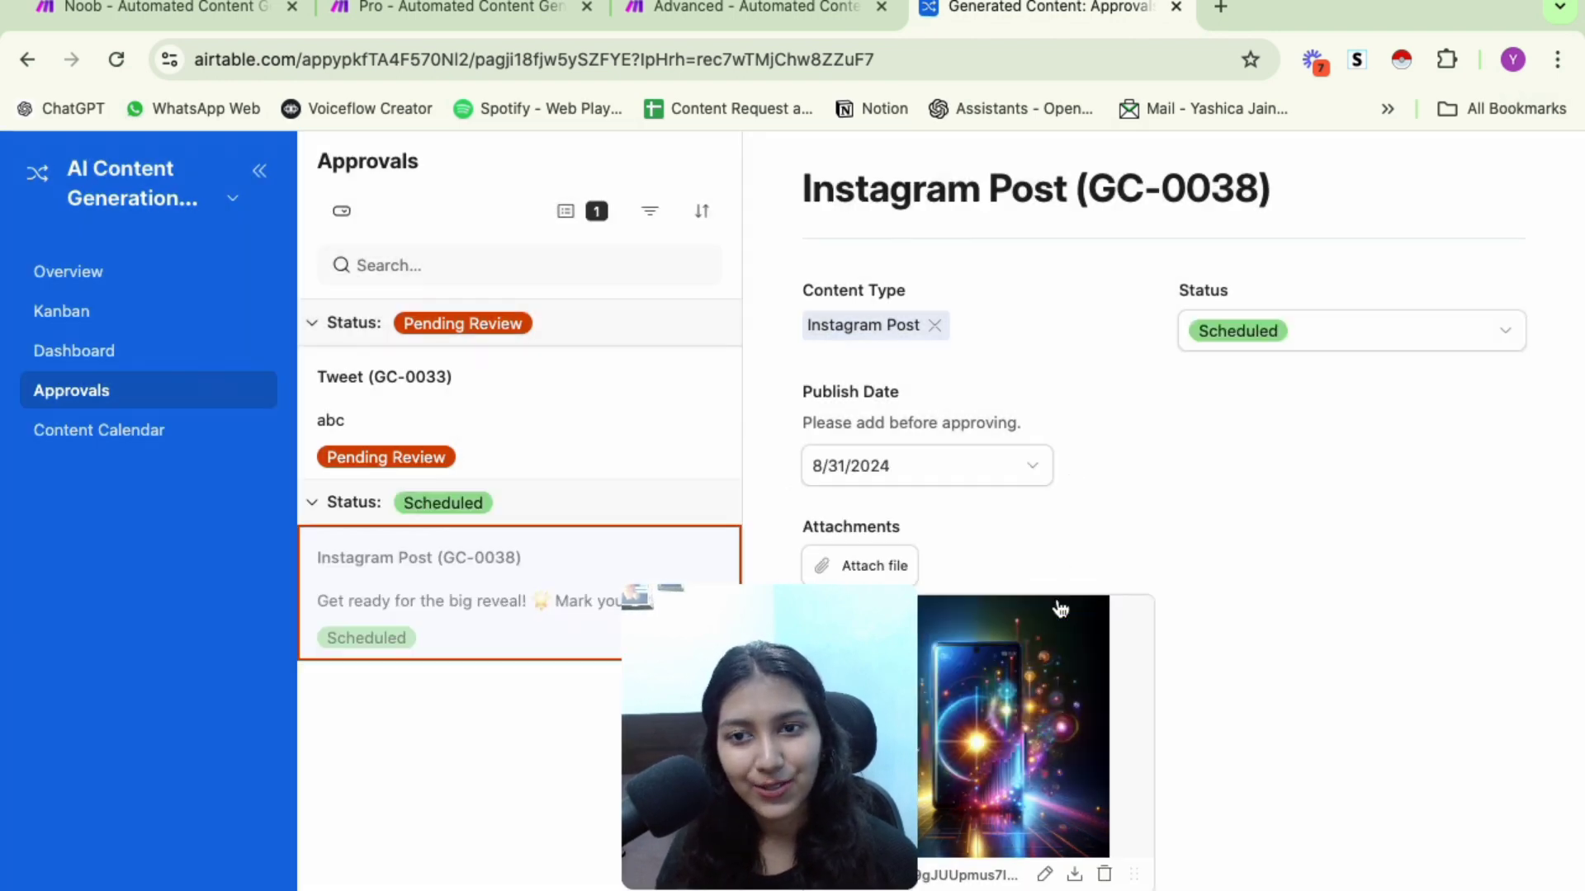
View the Kanban board's Scheduled column and preview the posts on August 29, 30 and 31 in the Content Calendar
{"action": "left_click", "coordinate": [124, 339]}
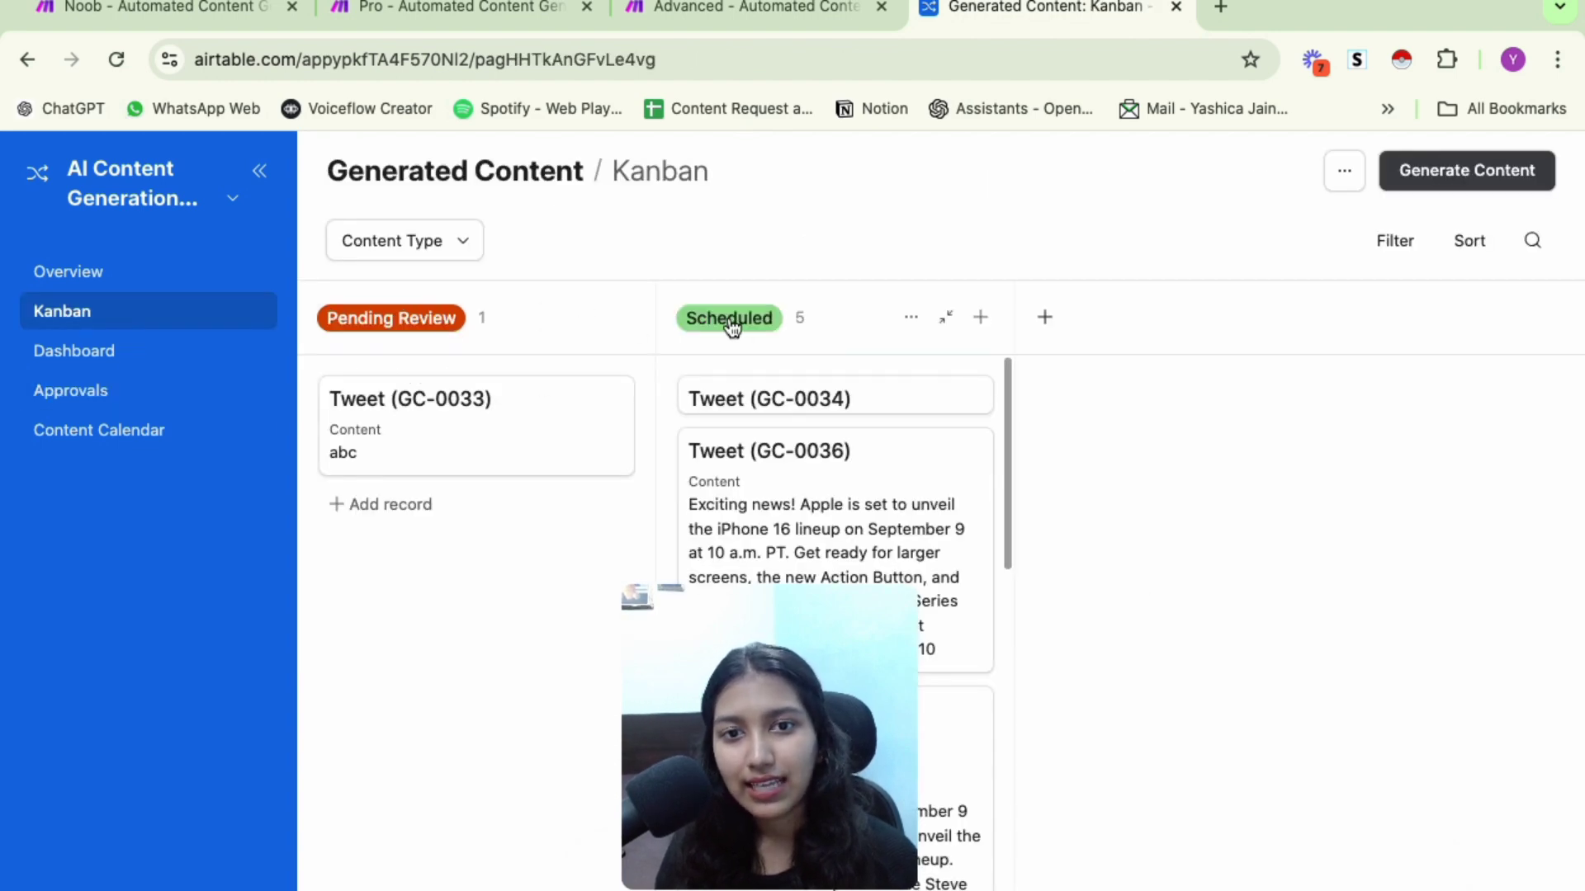
{"action": "left_click", "coordinate": [45, 432]}
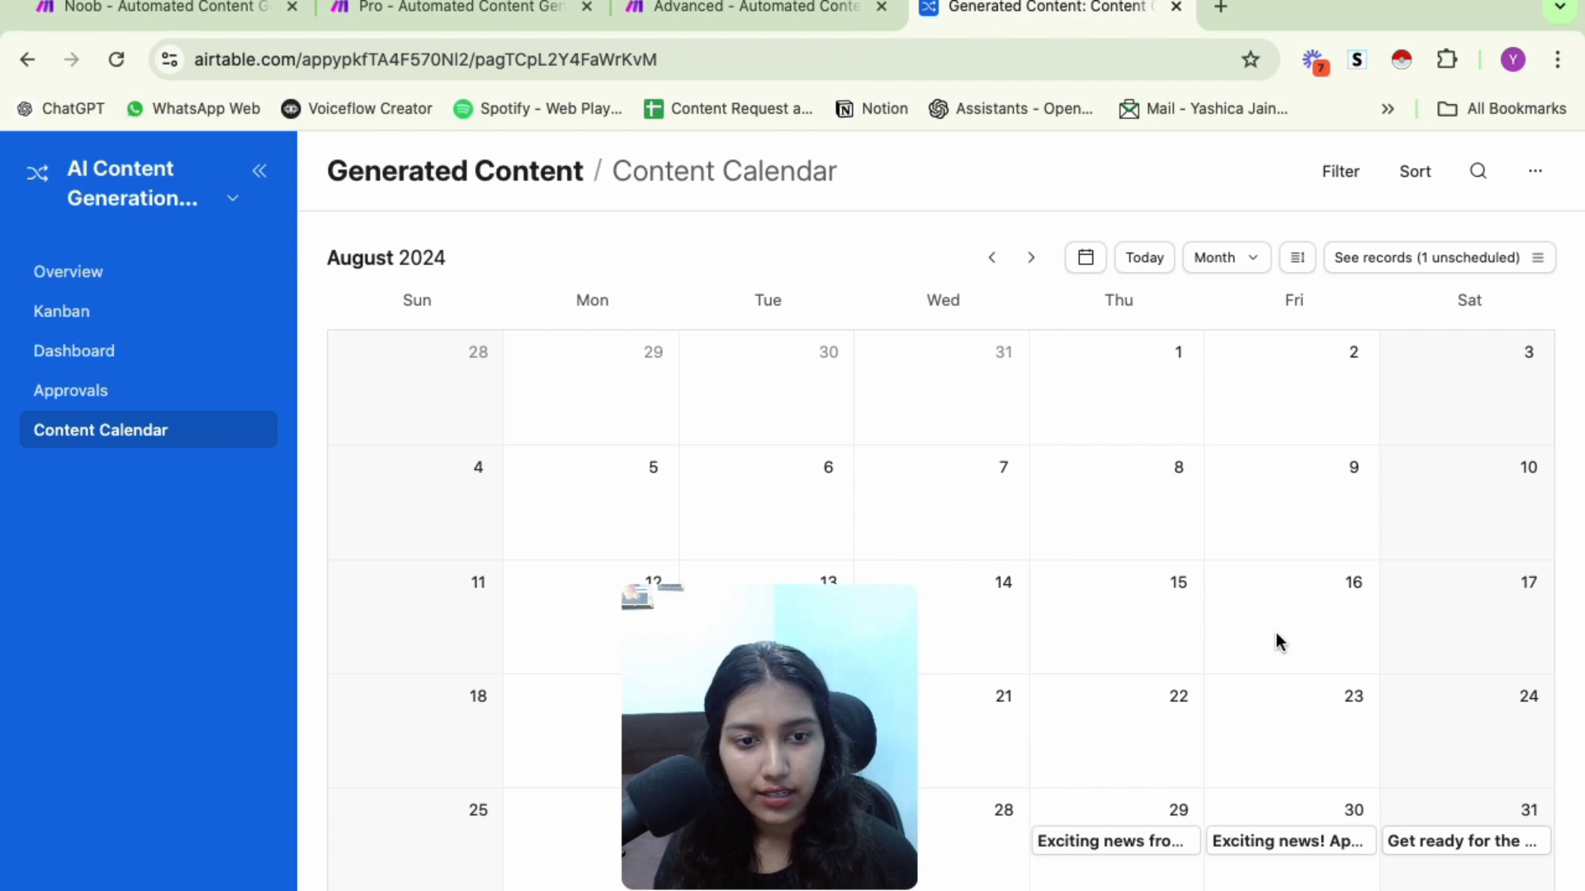
{"action": "left_click", "coordinate": [1089, 858]}
{"action": "scroll", "coordinate": [1106, 594], "scroll_direction": "down", "scroll_amount": 3}
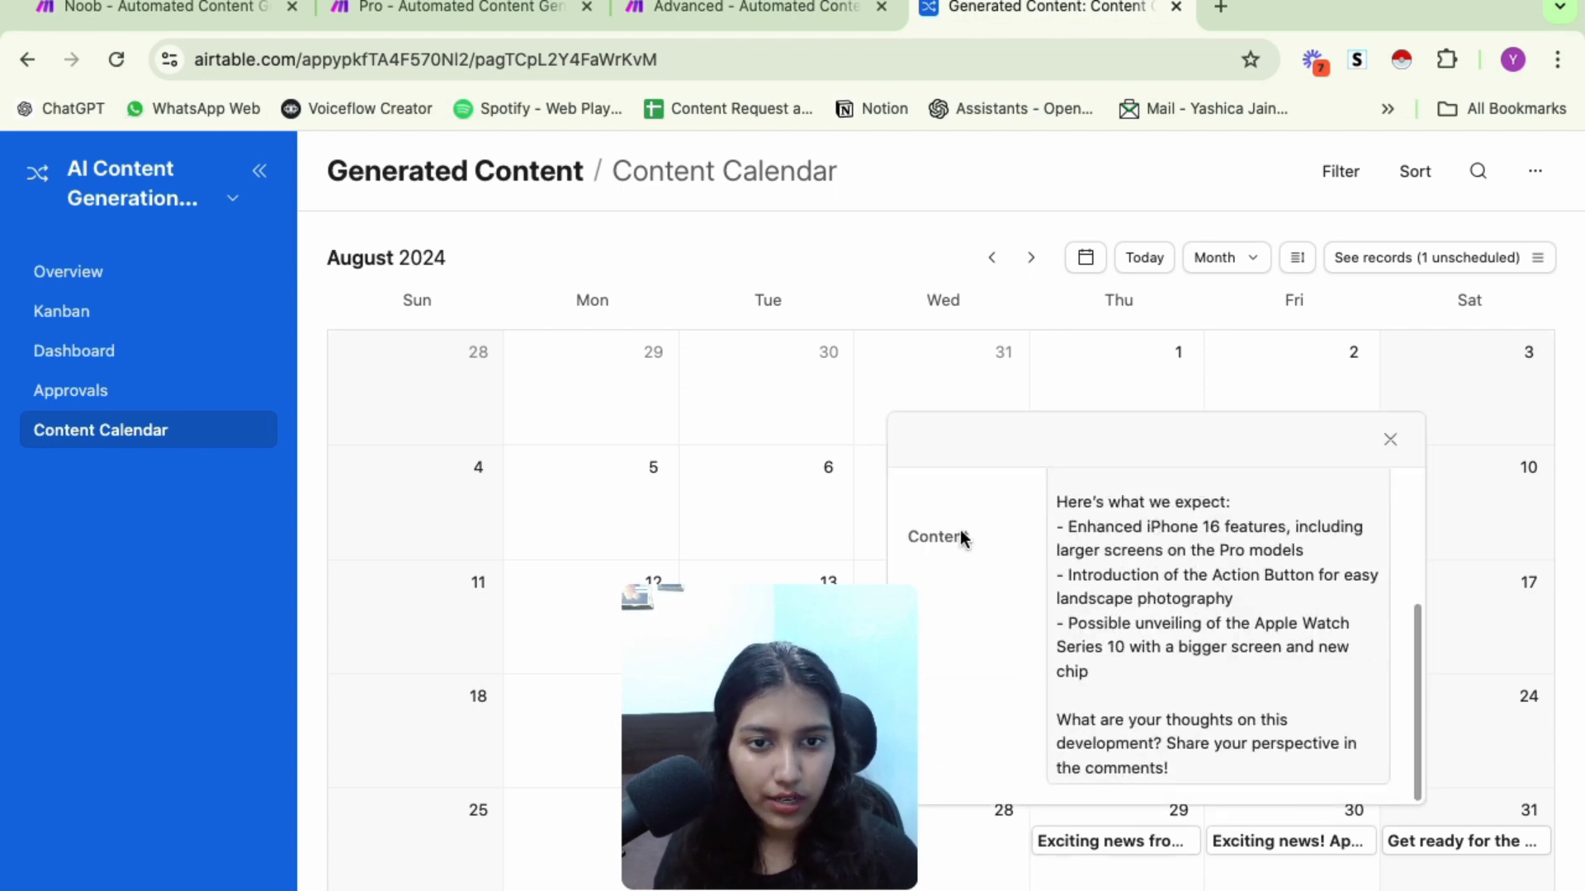
{"action": "left_click", "coordinate": [1390, 439]}
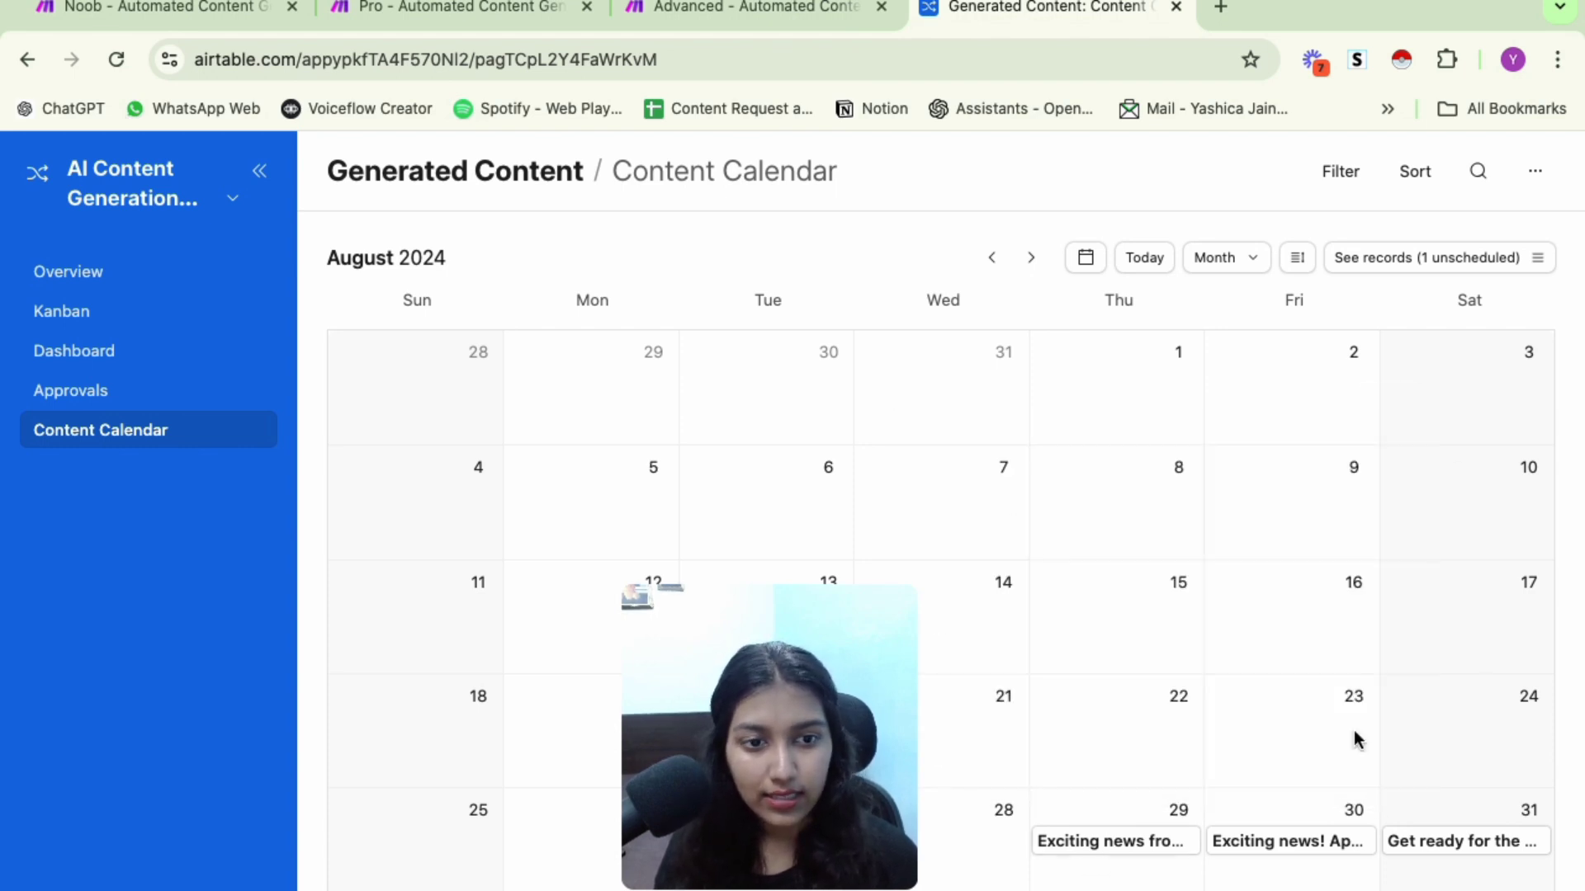
{"action": "left_click", "coordinate": [1347, 850]}
{"action": "left_click", "coordinate": [1535, 536]}
{"action": "left_click", "coordinate": [1444, 842]}
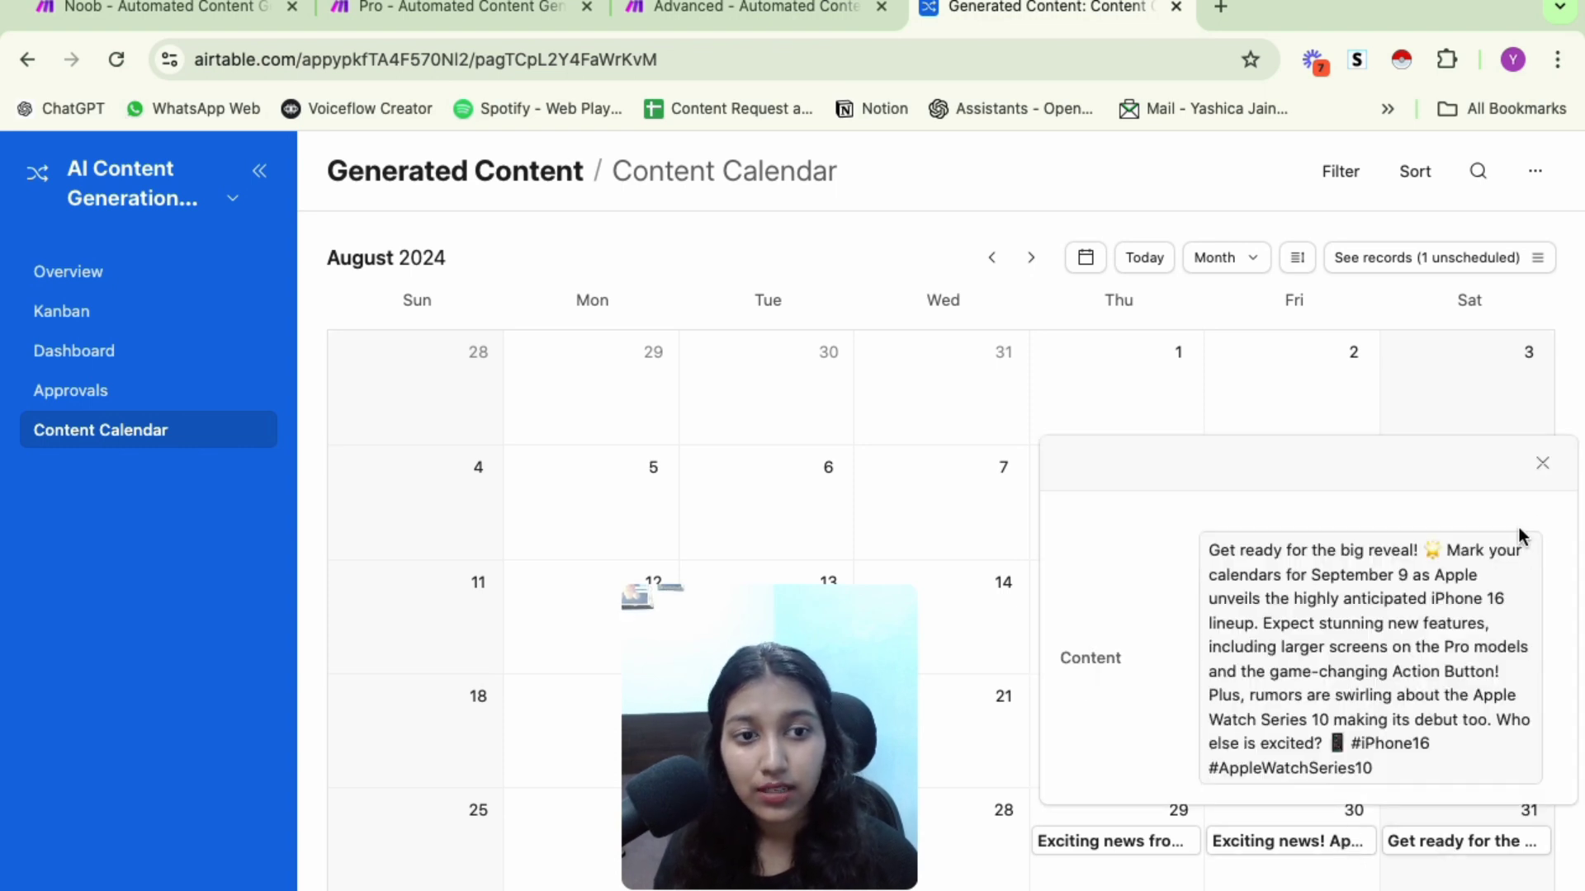
{"action": "left_click", "coordinate": [1540, 463]}
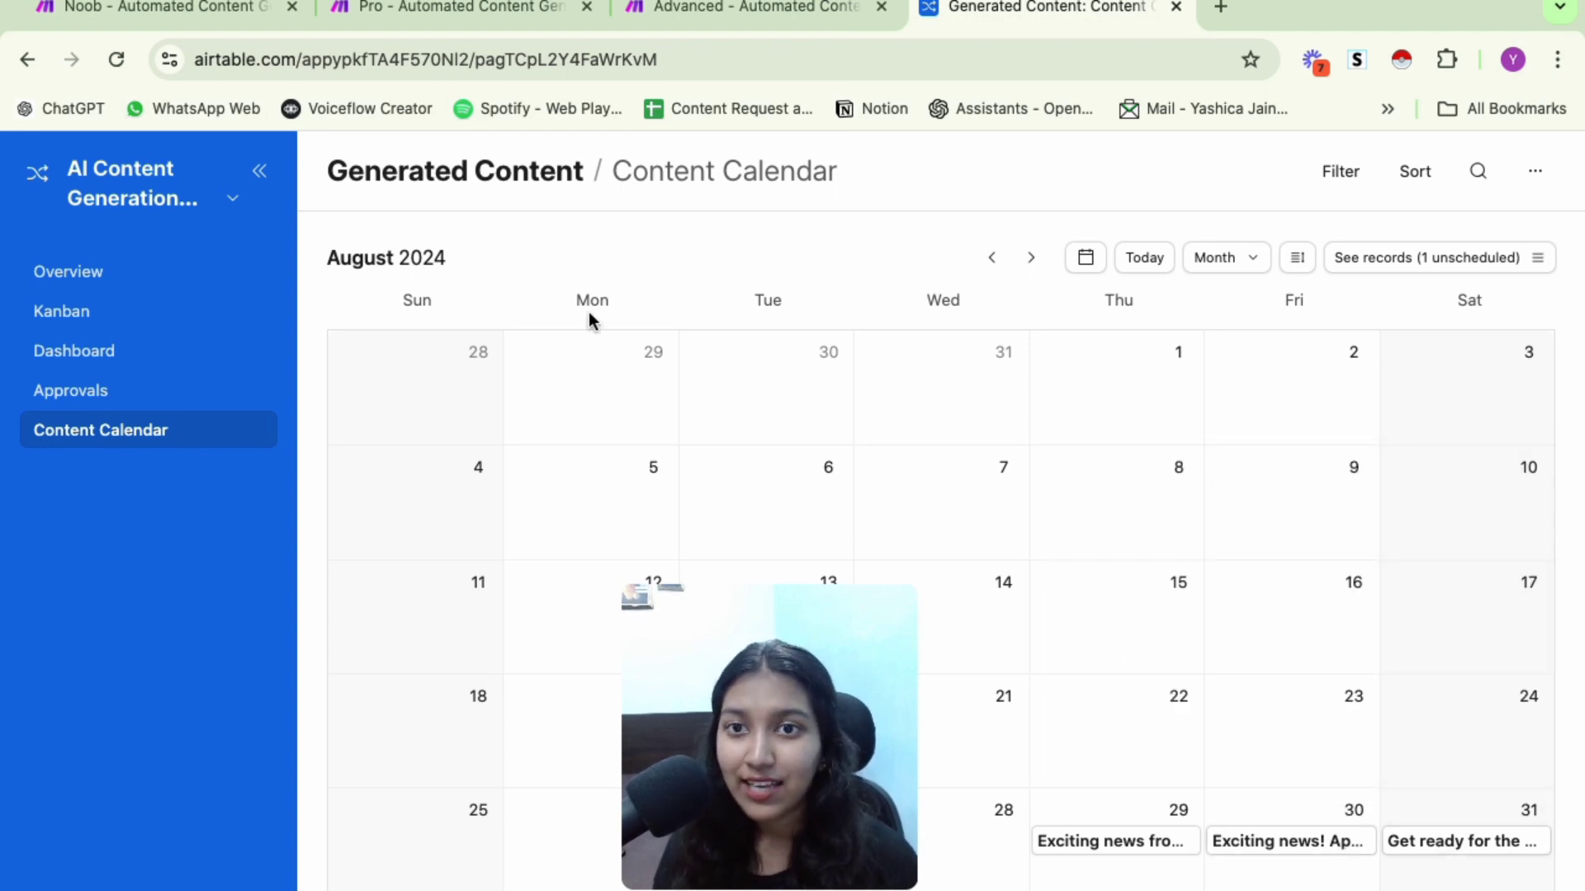
Review the Content Dashboard's totals and its charts of content by status and by type
{"action": "left_click", "coordinate": [136, 358]}
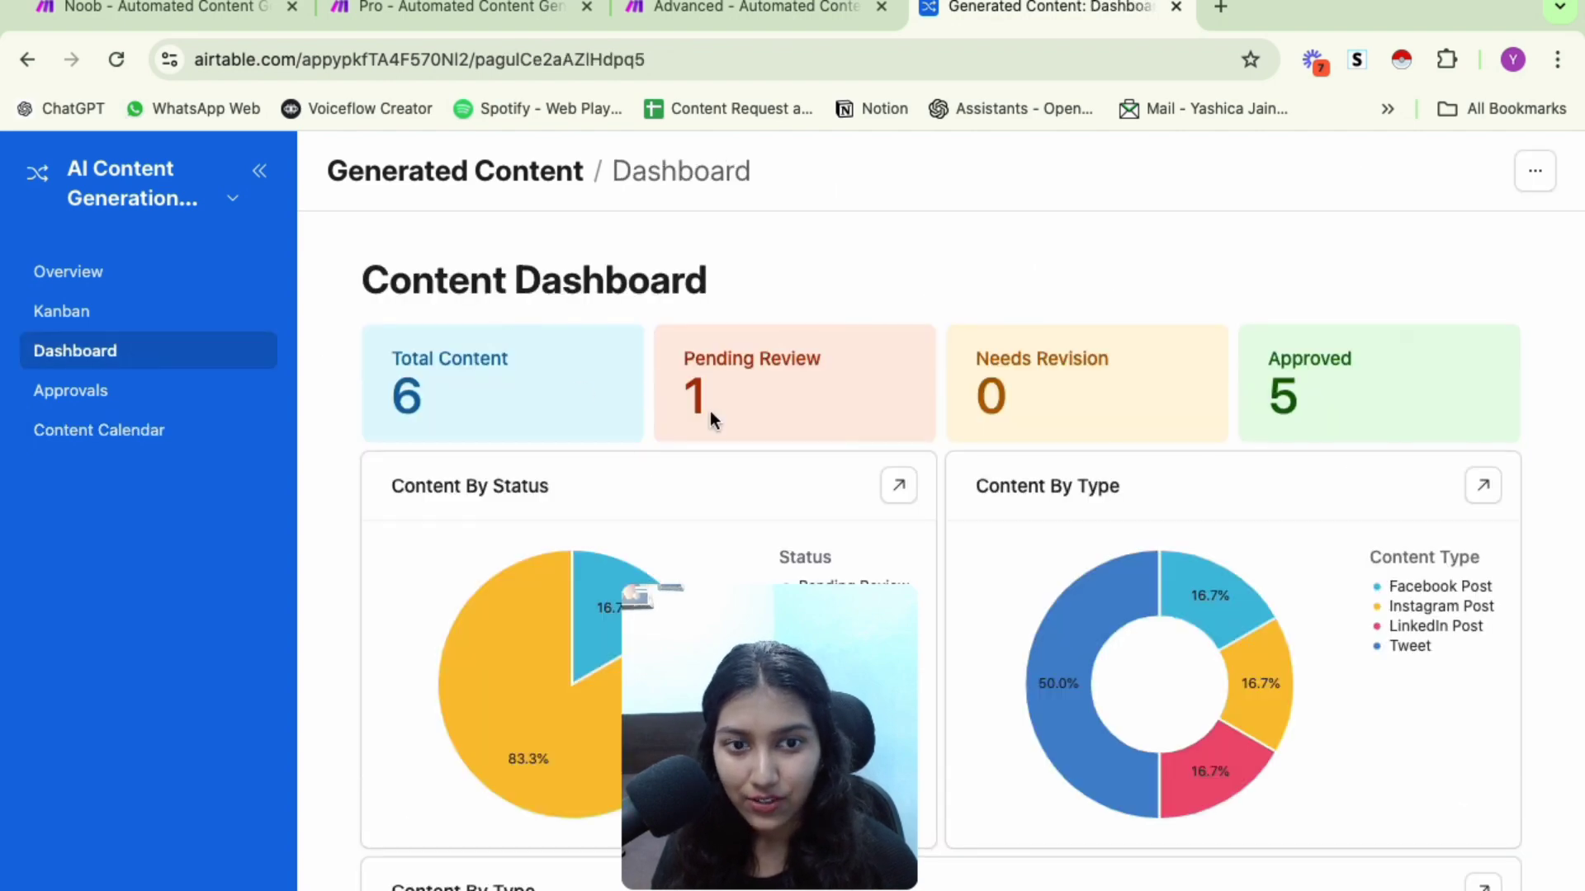
{"action": "scroll", "coordinate": [710, 410], "scroll_direction": "down", "scroll_amount": 2}
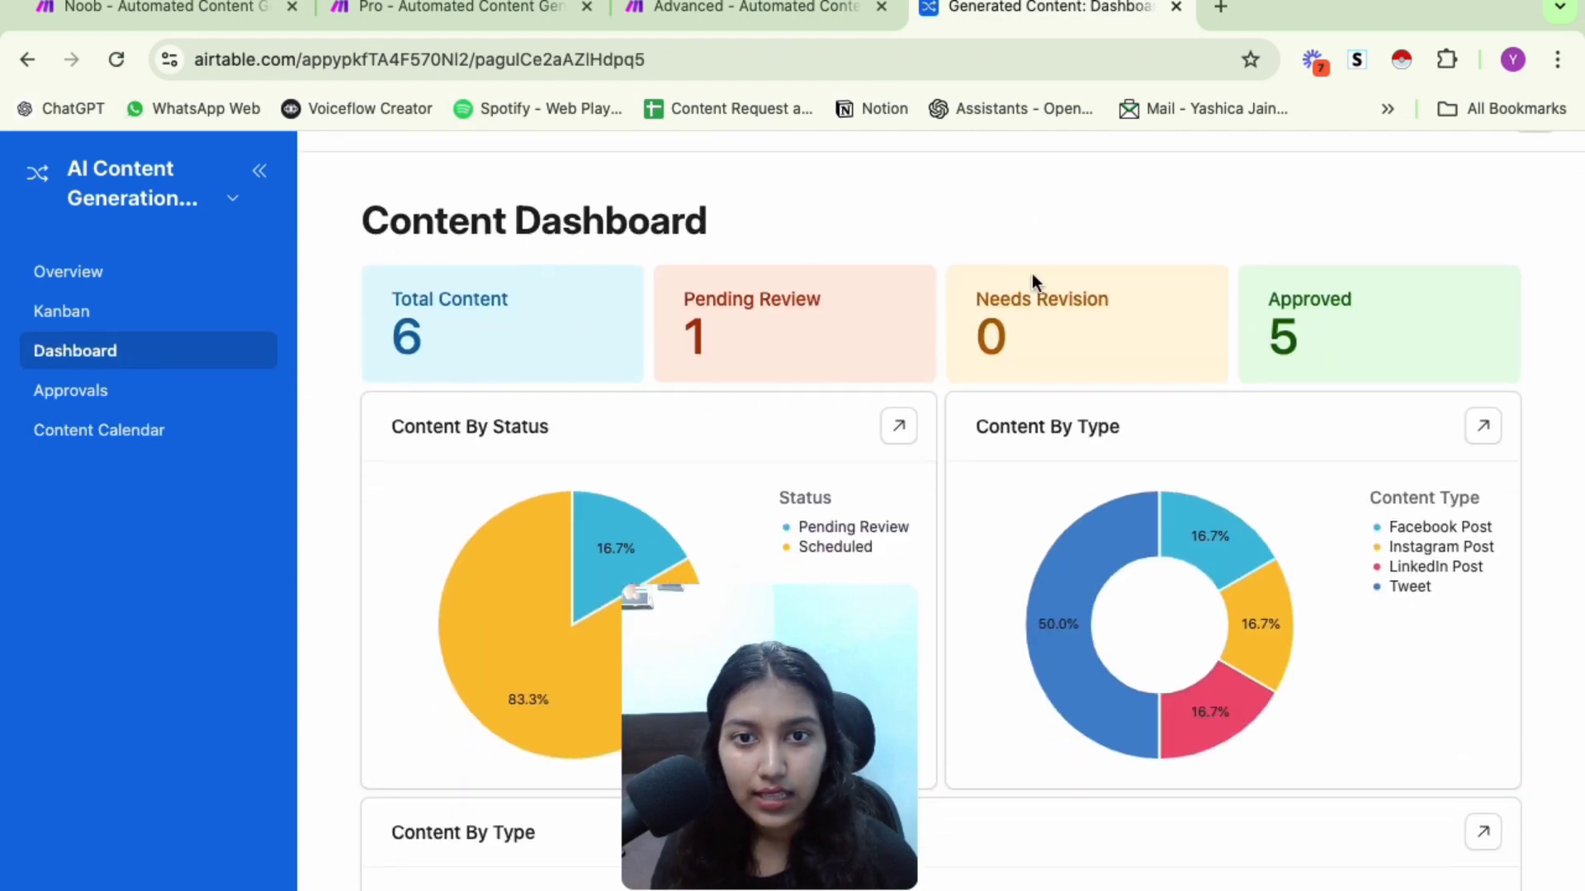
{"action": "scroll", "coordinate": [1032, 274], "scroll_direction": "down", "scroll_amount": 3}
{"action": "scroll", "coordinate": [1032, 276], "scroll_direction": "down", "scroll_amount": 1}
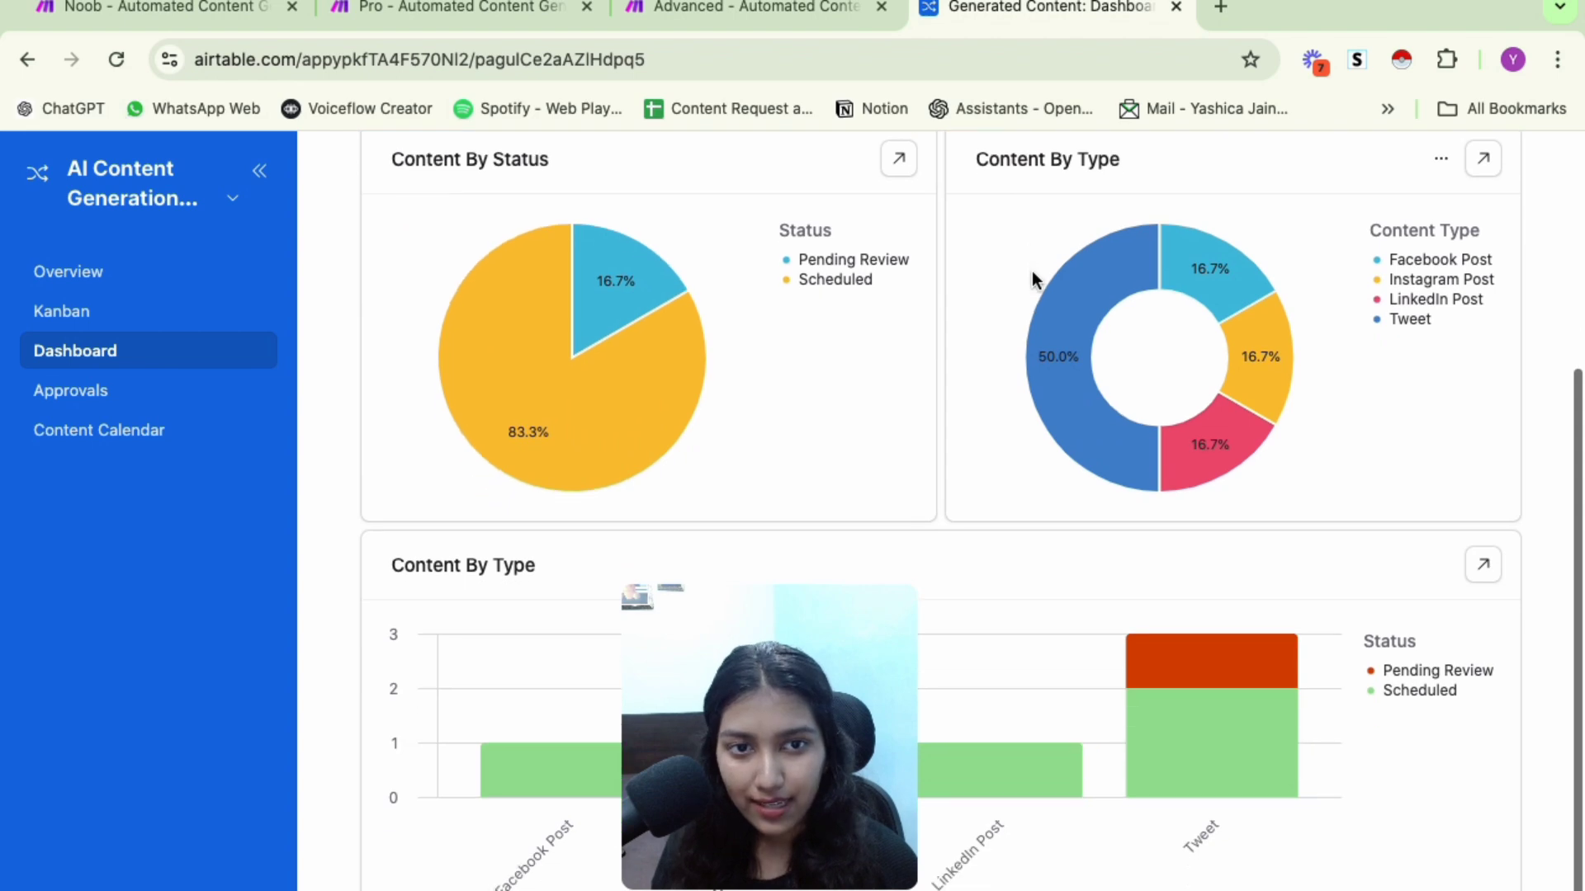
{"action": "mouse_move", "coordinate": [1141, 656]}
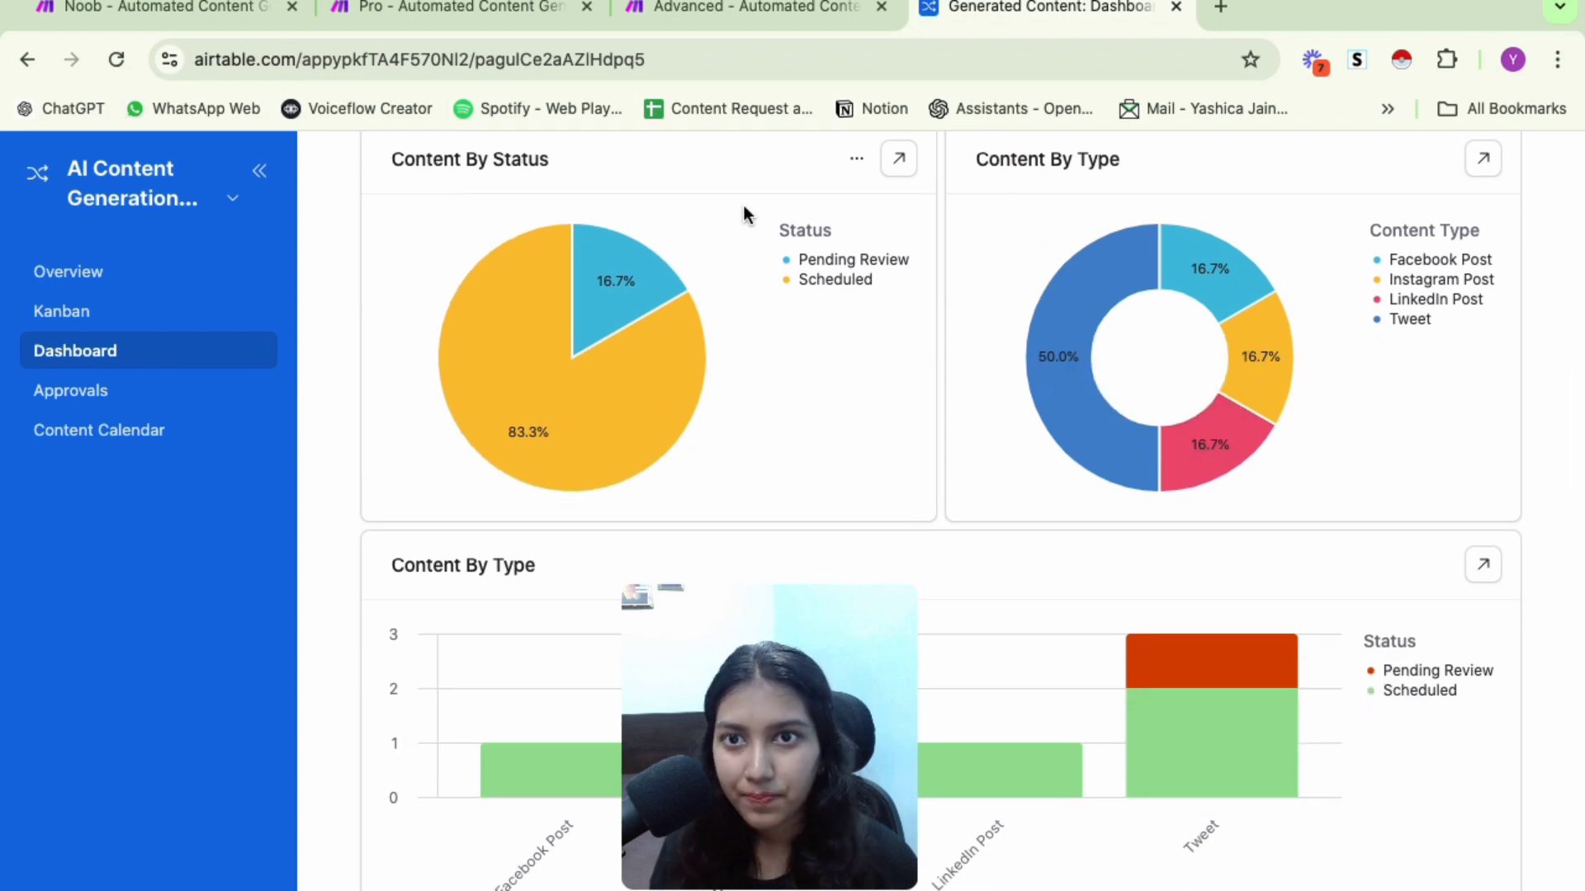
Switch to the Advanced - Automated Content Generation System scenario in Make
{"action": "left_click", "coordinate": [696, 27]}
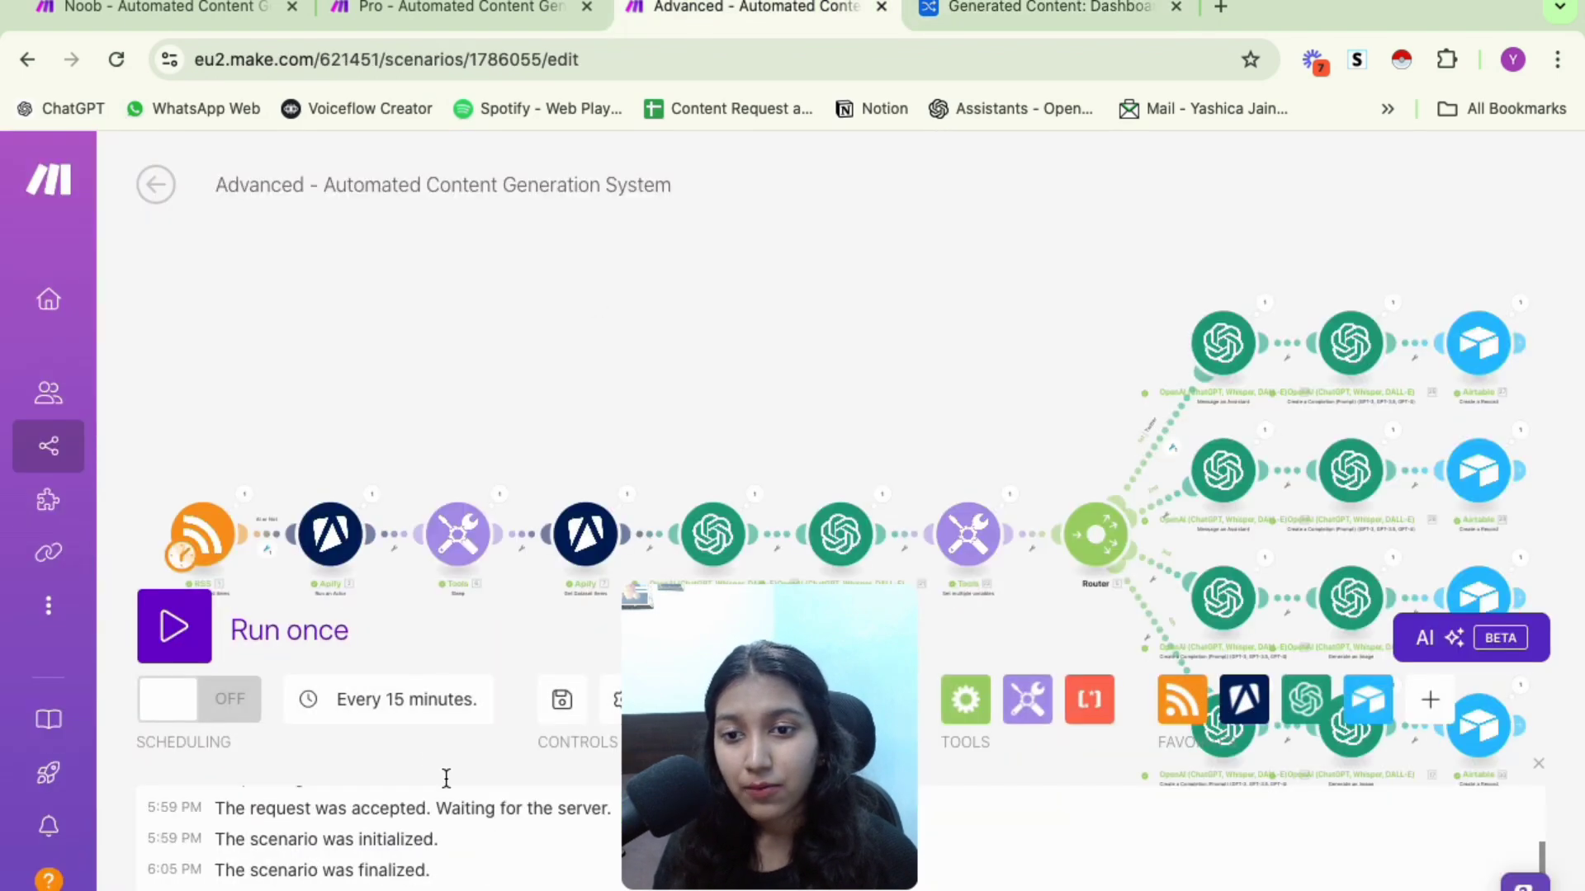